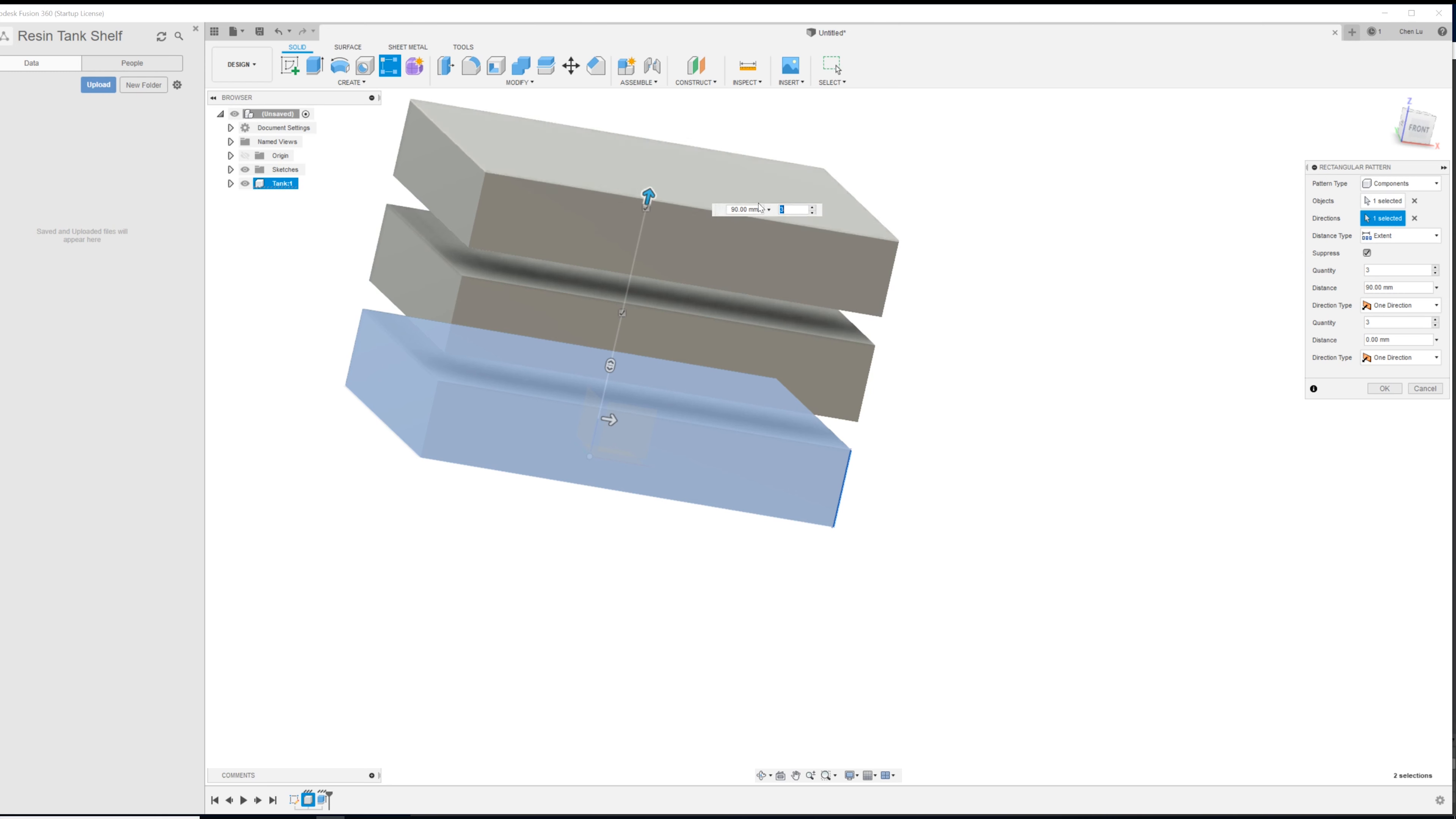
# - Pattern the tank component upward into a stack of 4 over a total extent of 130 mm
pyautogui.moveTo(644, 195); pyautogui.dragTo(662, 131)
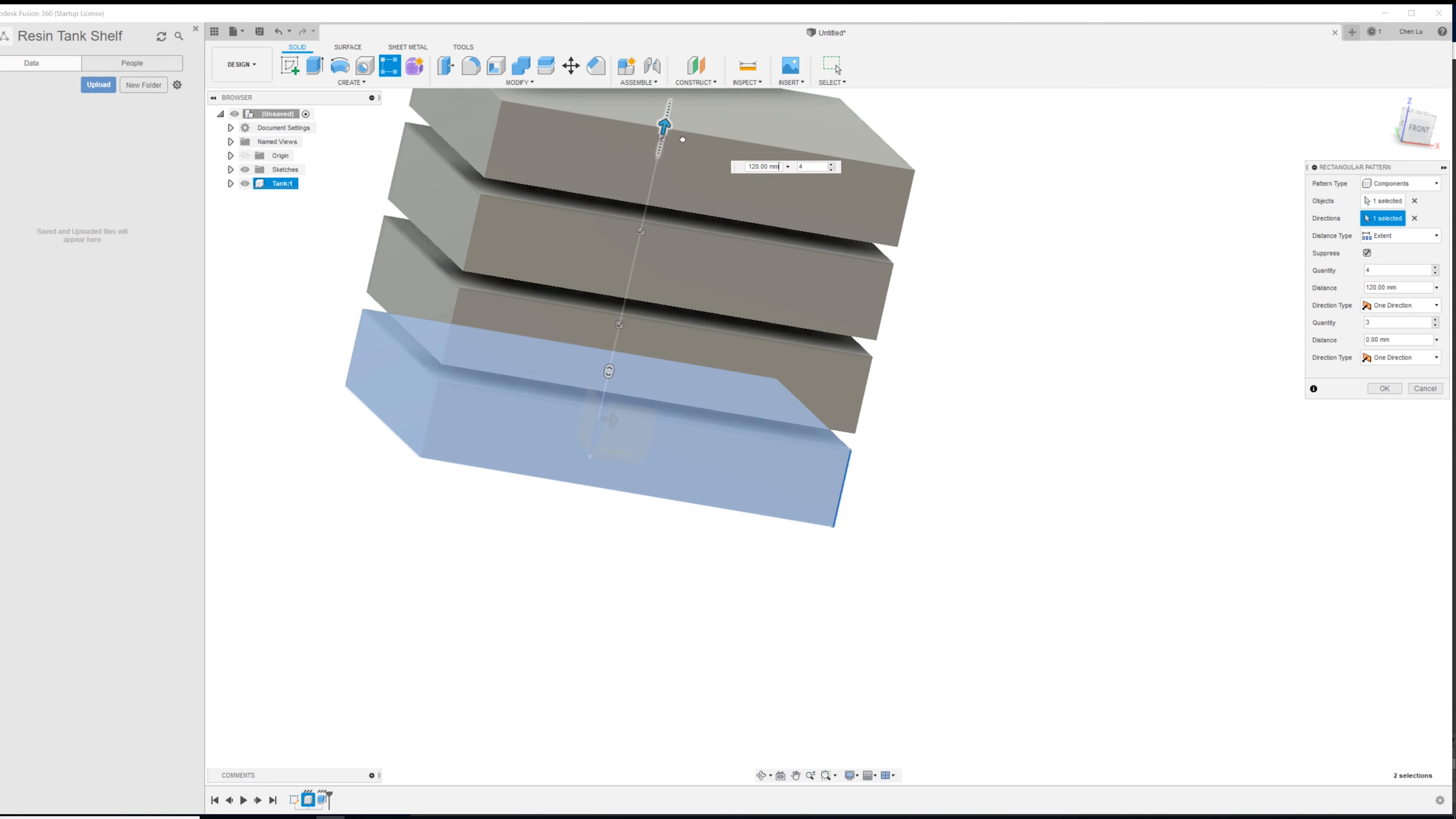
pyautogui.scroll(-3, 656, 522)
pyautogui.keyDown('shift'); pyautogui.moveTo(720, 510); pyautogui.dragTo(750, 621, button='middle'); pyautogui.keyUp('shift')
pyautogui.moveTo(742, 421); pyautogui.dragTo(750, 406)
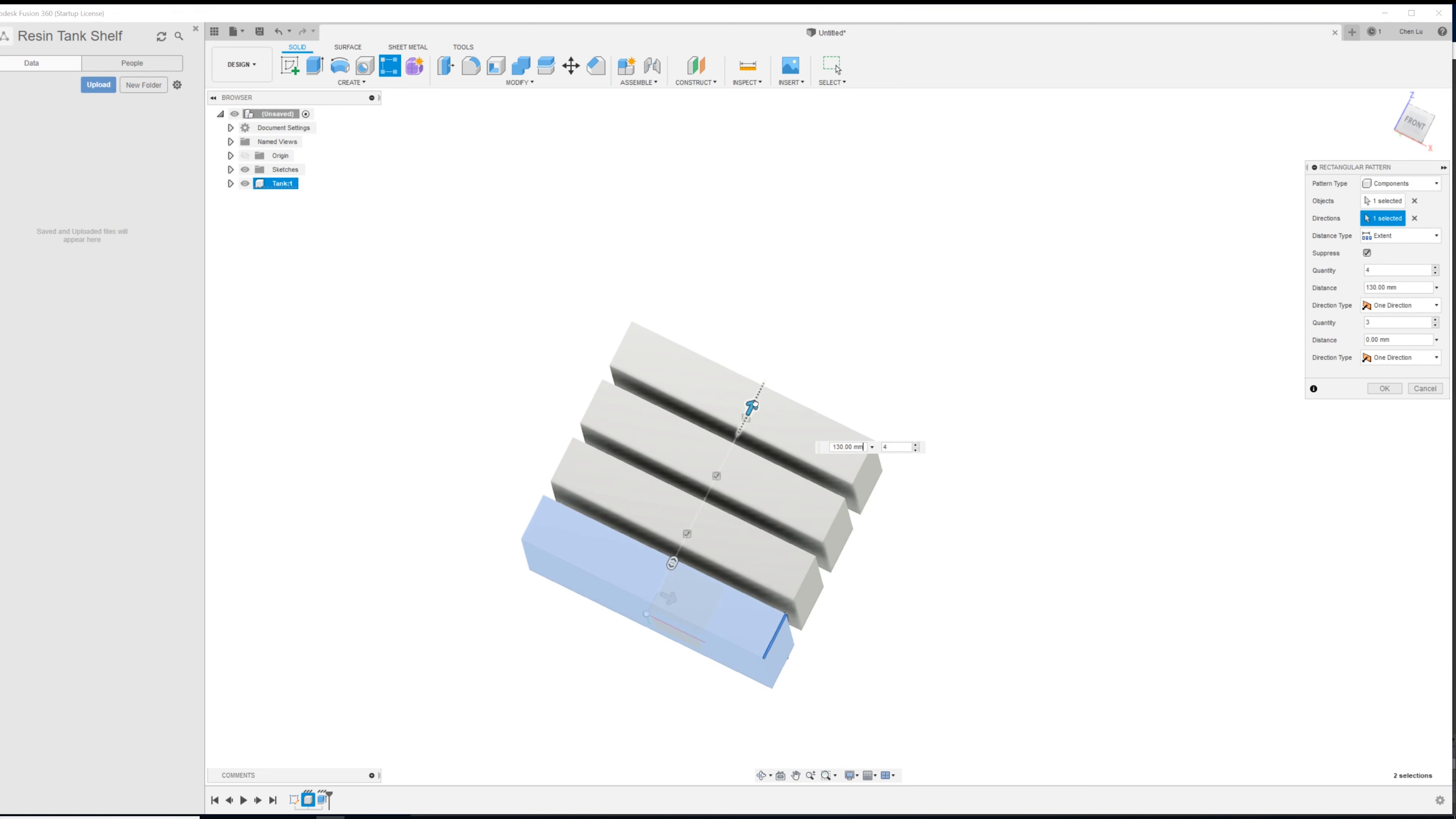
pyautogui.keyDown('shift'); pyautogui.moveTo(820, 398); pyautogui.dragTo(756, 463, button='middle'); pyautogui.keyUp('shift')
pyautogui.click(1384, 388)
# - Activate the lowest tank, Tank:1, and start a sketch on its bottom face
pyautogui.keyDown('shift'); pyautogui.moveTo(659, 659); pyautogui.dragTo(709, 565, button='middle'); pyautogui.keyUp('shift')
pyautogui.click(708, 565)
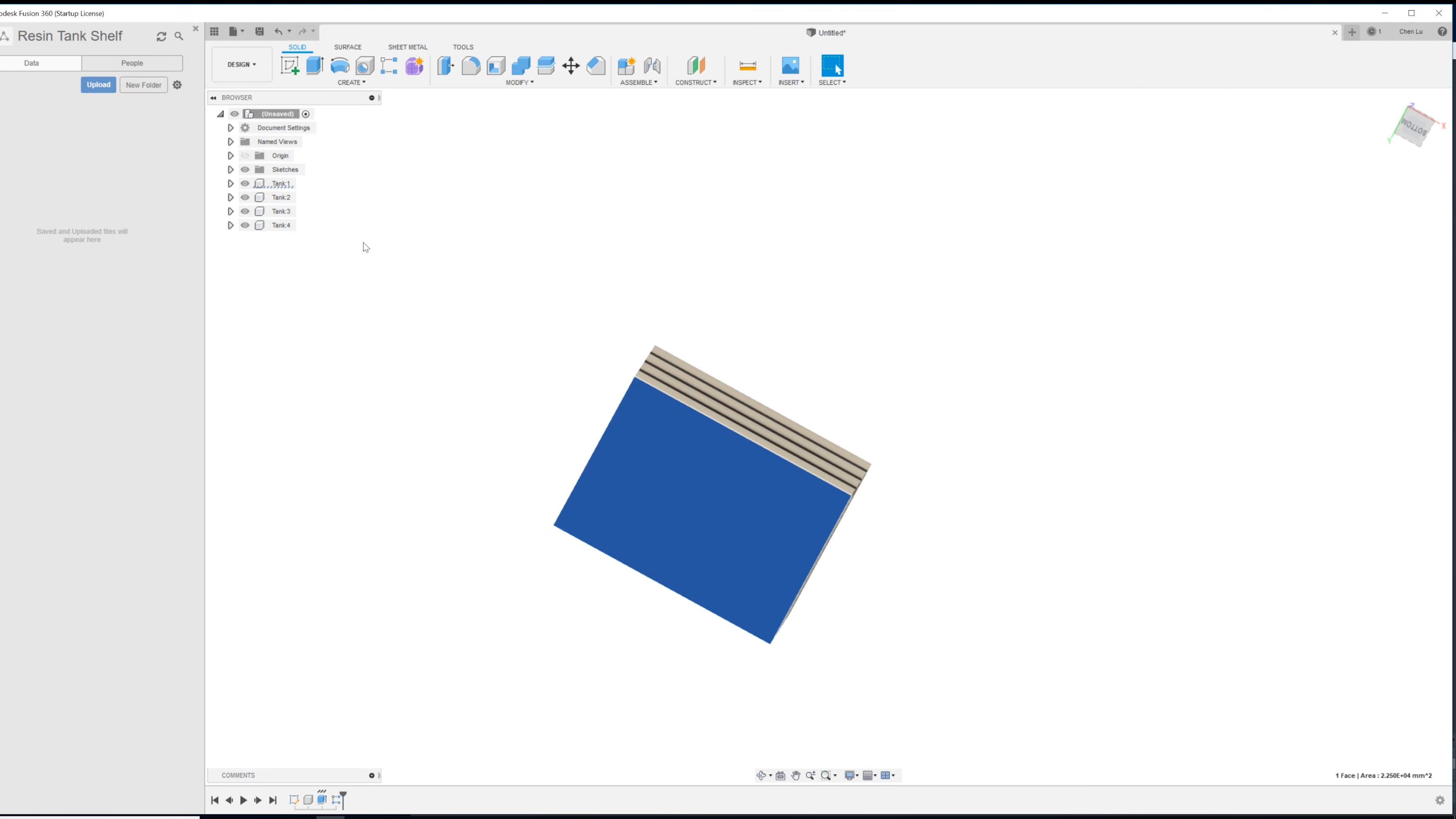
pyautogui.click(304, 183)
pyautogui.click(747, 549)
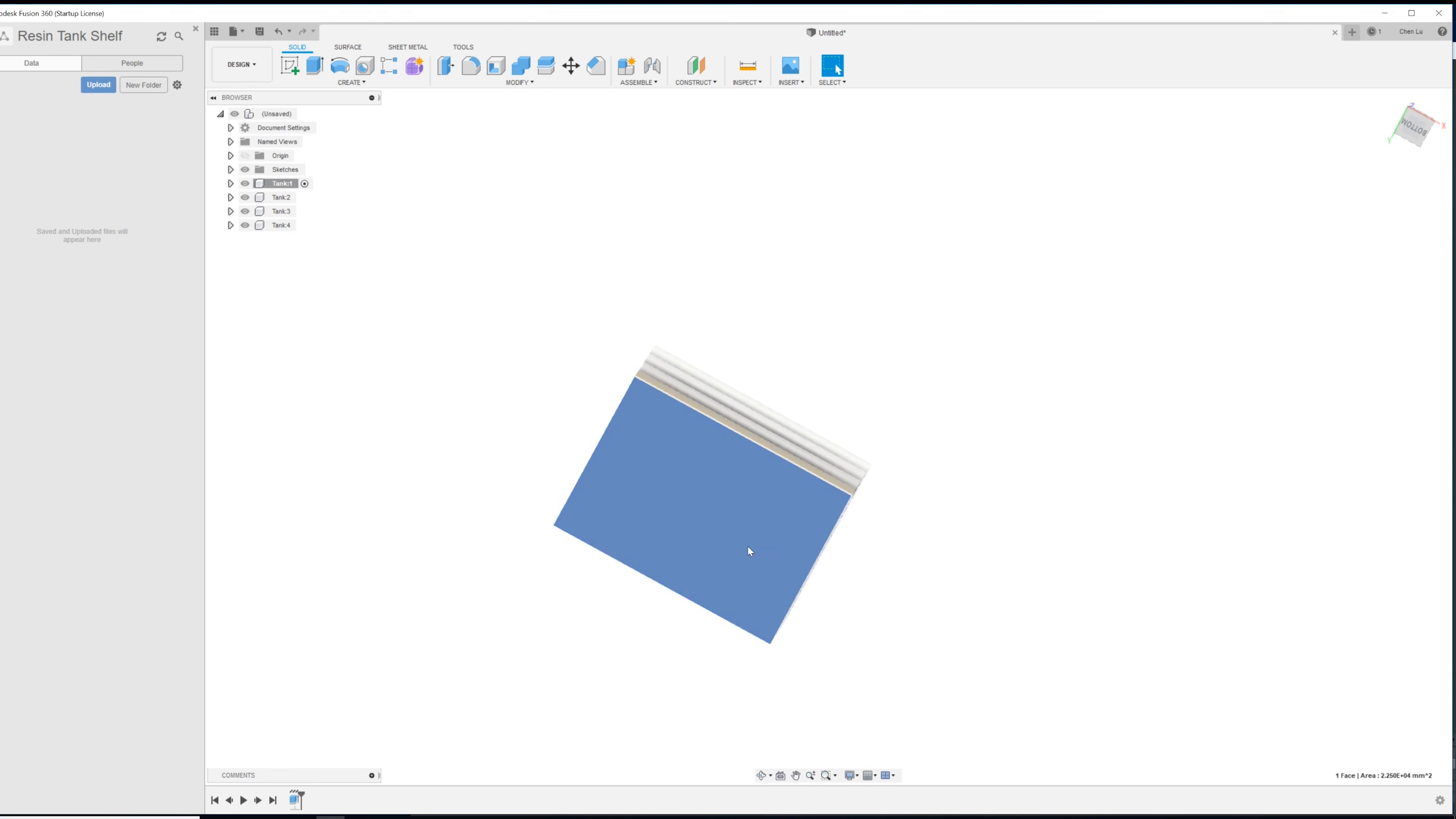
pyautogui.keyDown('shift'); pyautogui.moveTo(672, 602); pyautogui.dragTo(682, 584, button='middle'); pyautogui.keyUp('shift')
pyautogui.click(292, 64)
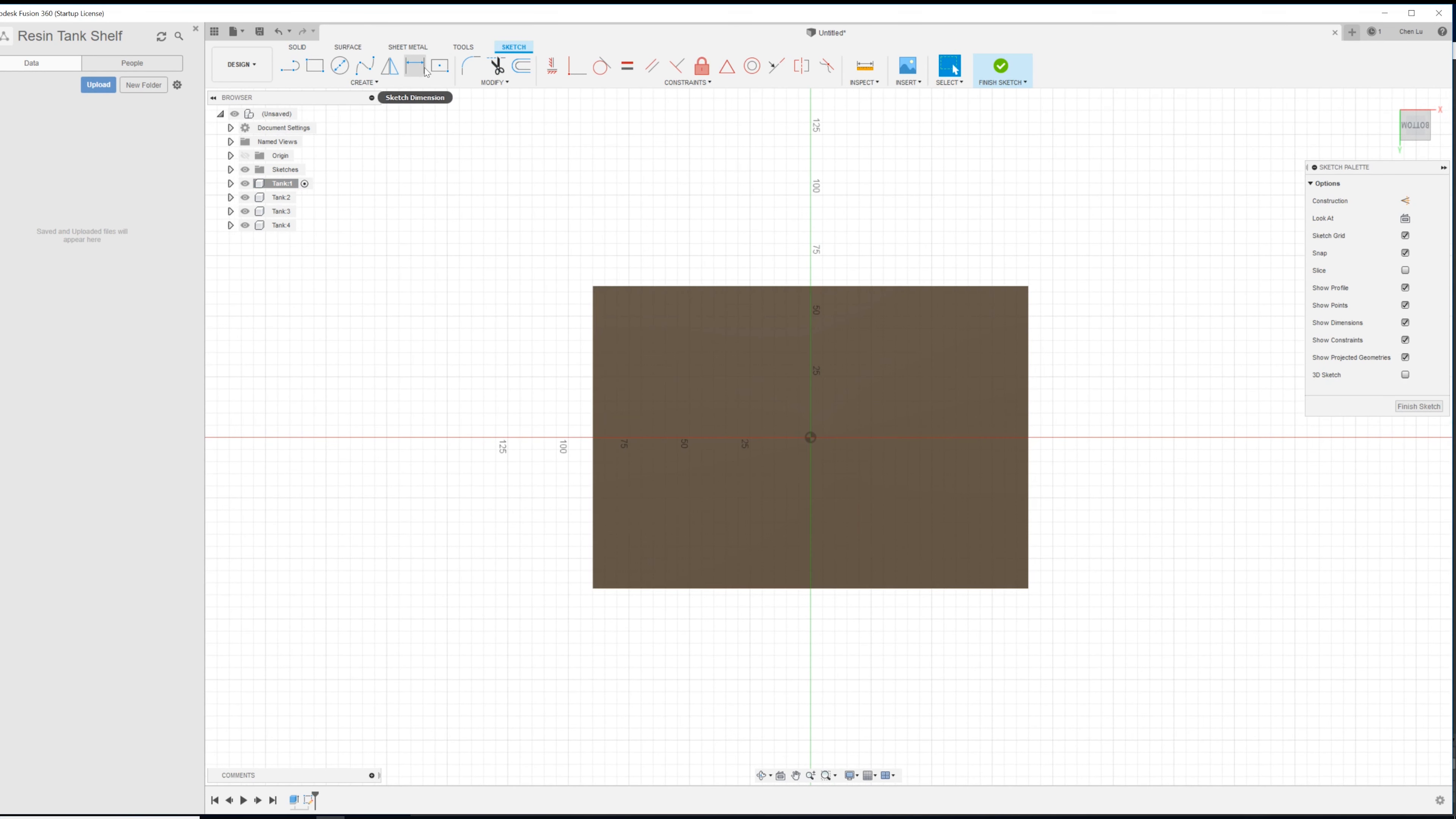
# - Project the outline of Tank:1's bottom face into the sketch
pyautogui.click(755, 376)
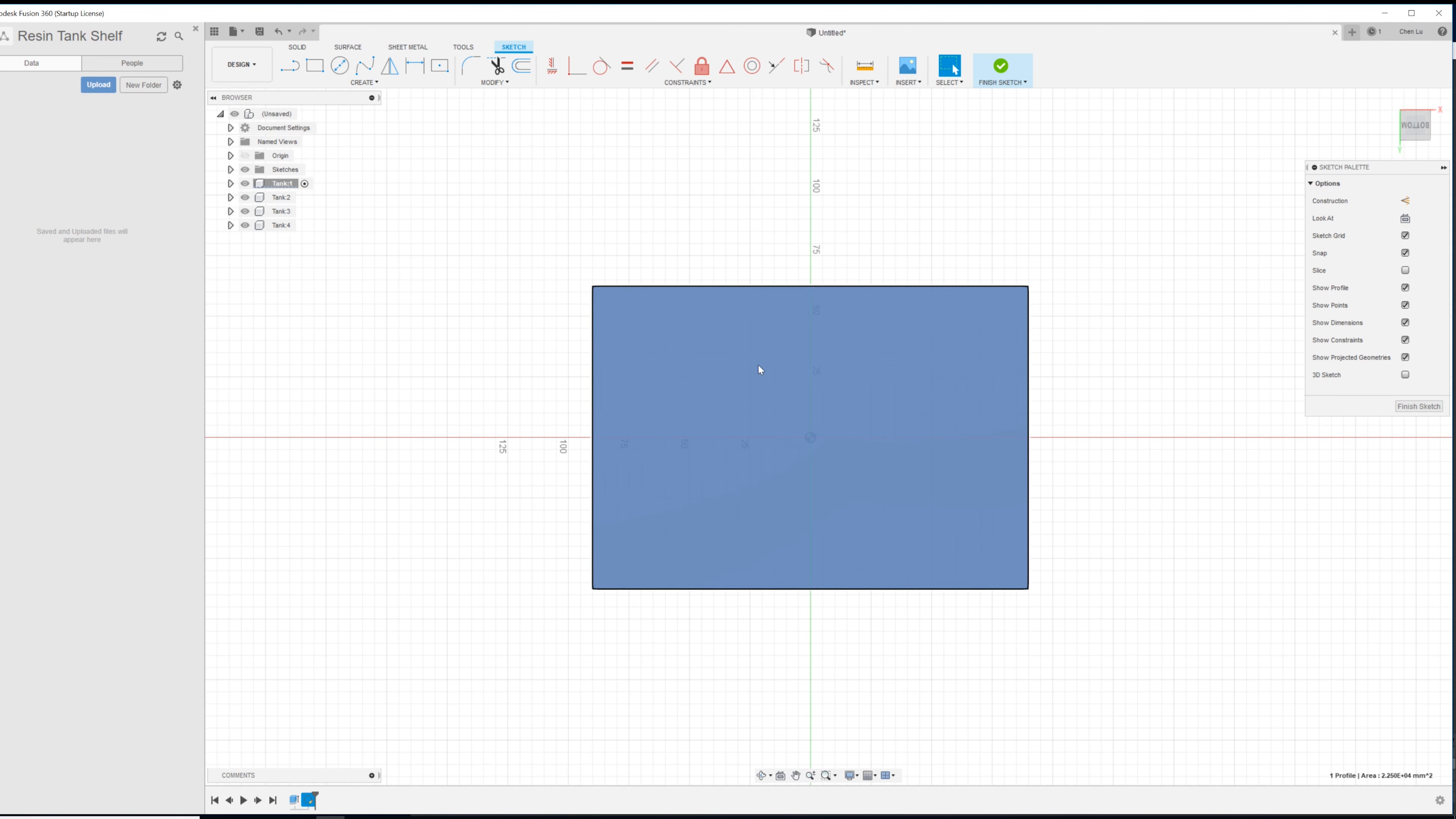
pyautogui.press('p')
pyautogui.click(922, 419)
pyautogui.click(1277, 249)
pyautogui.press('p')
pyautogui.click(840, 424)
pyautogui.click(1237, 248)
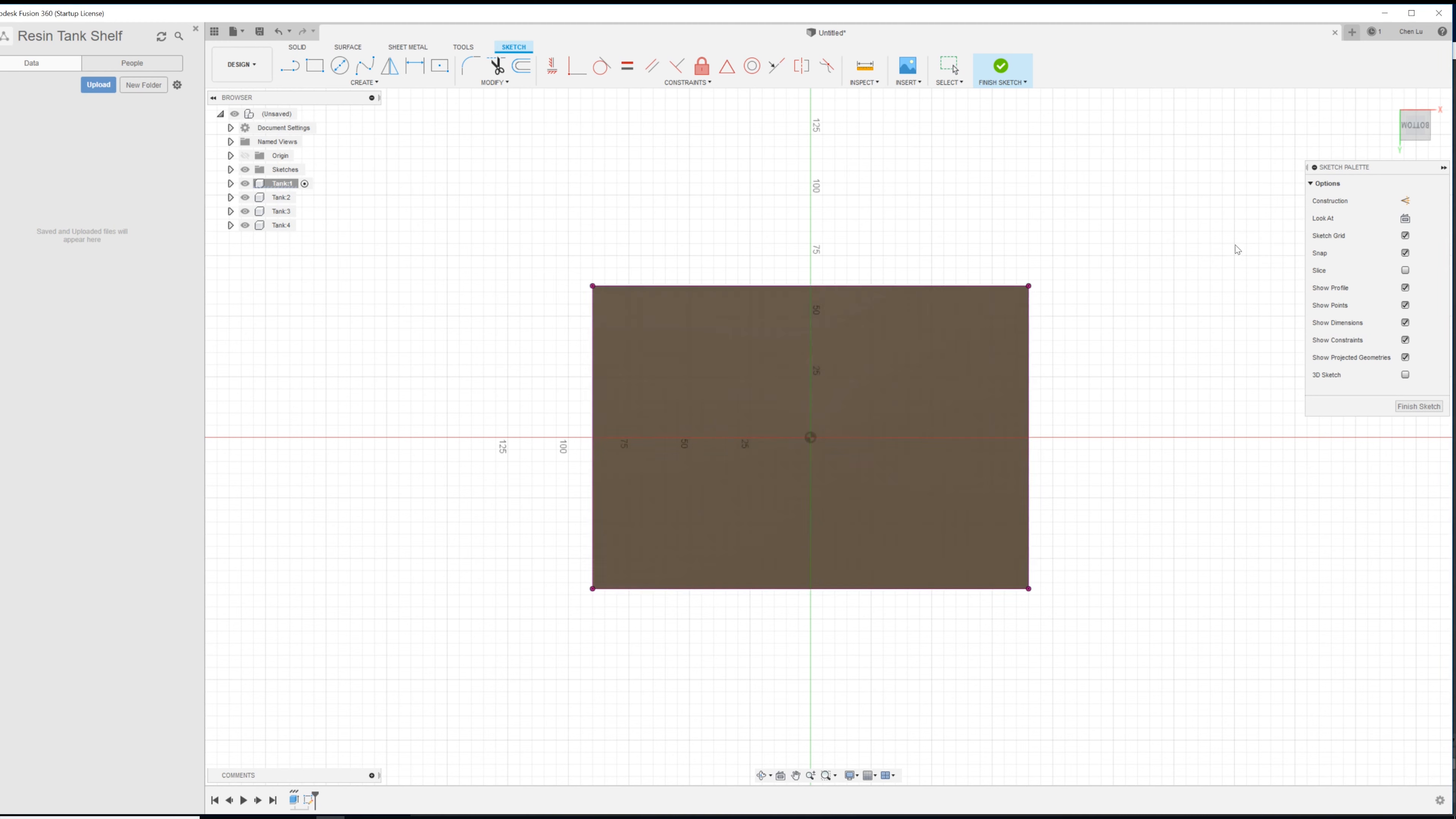
# - Offset the projected rectangle 12 mm inward
pyautogui.click(994, 287)
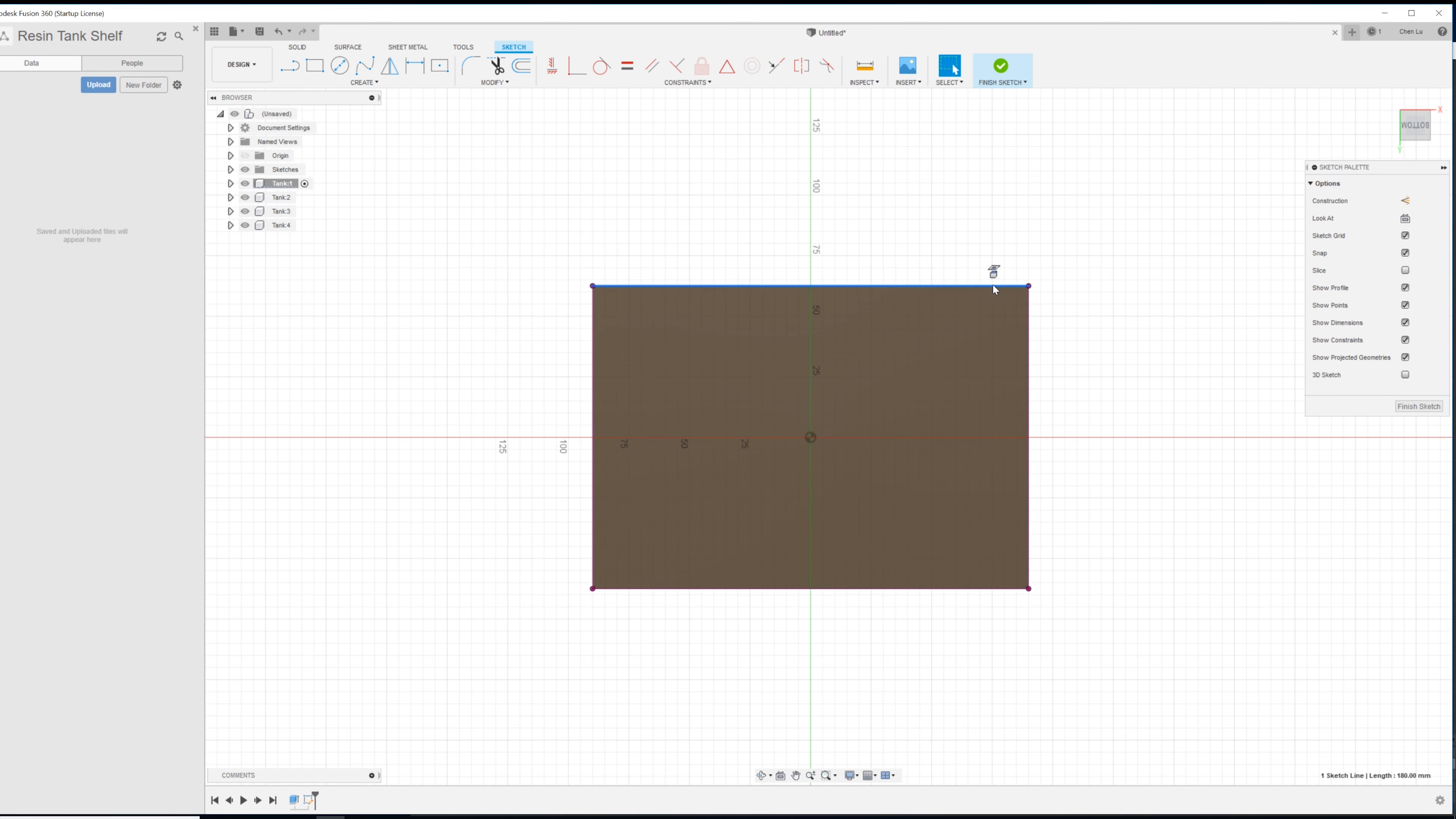
pyautogui.press('o')
pyautogui.click(1223, 201)
pyautogui.moveTo(994, 282); pyautogui.dragTo(996, 320)
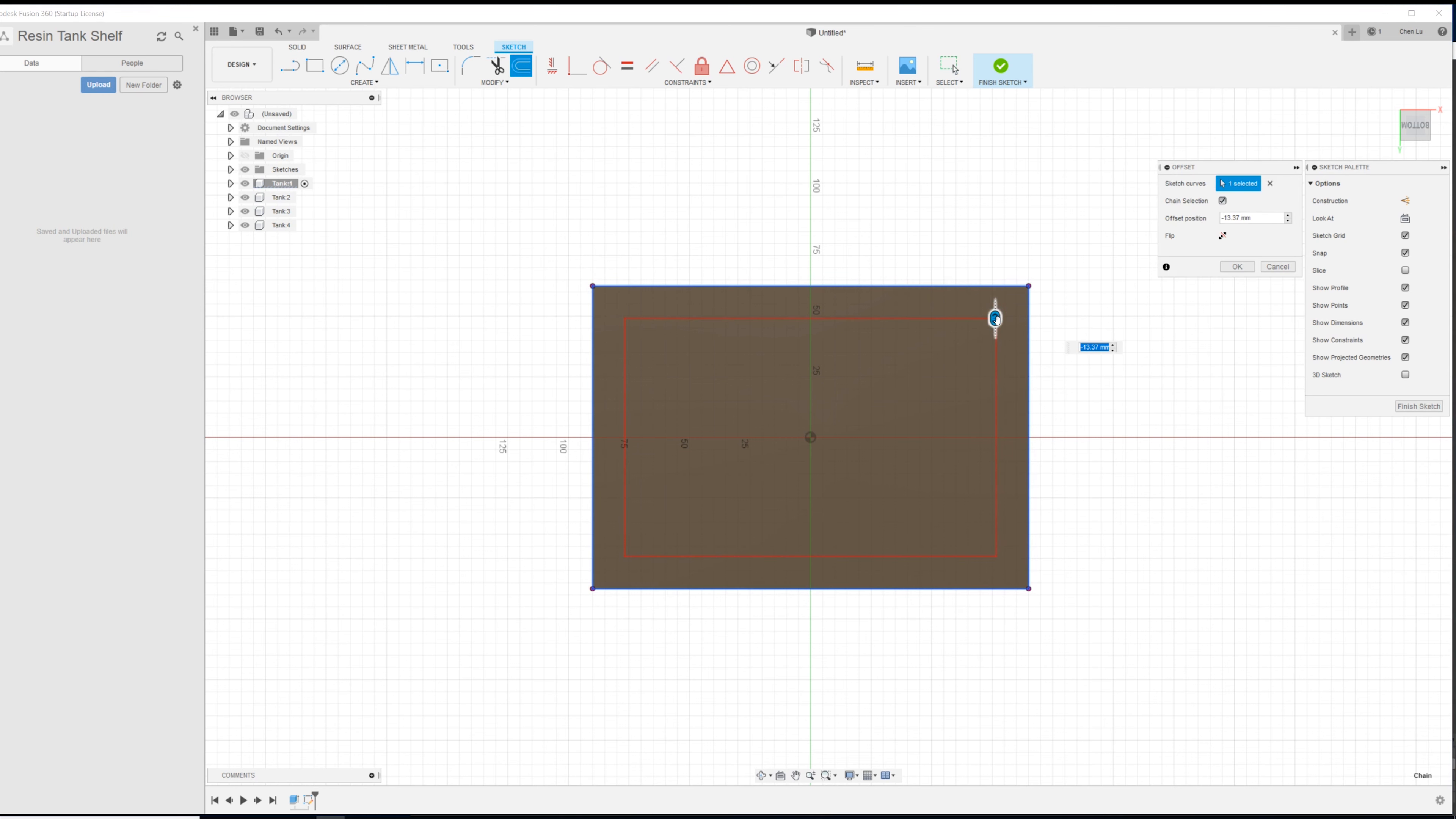
pyautogui.write('-12')
pyautogui.press('Return')
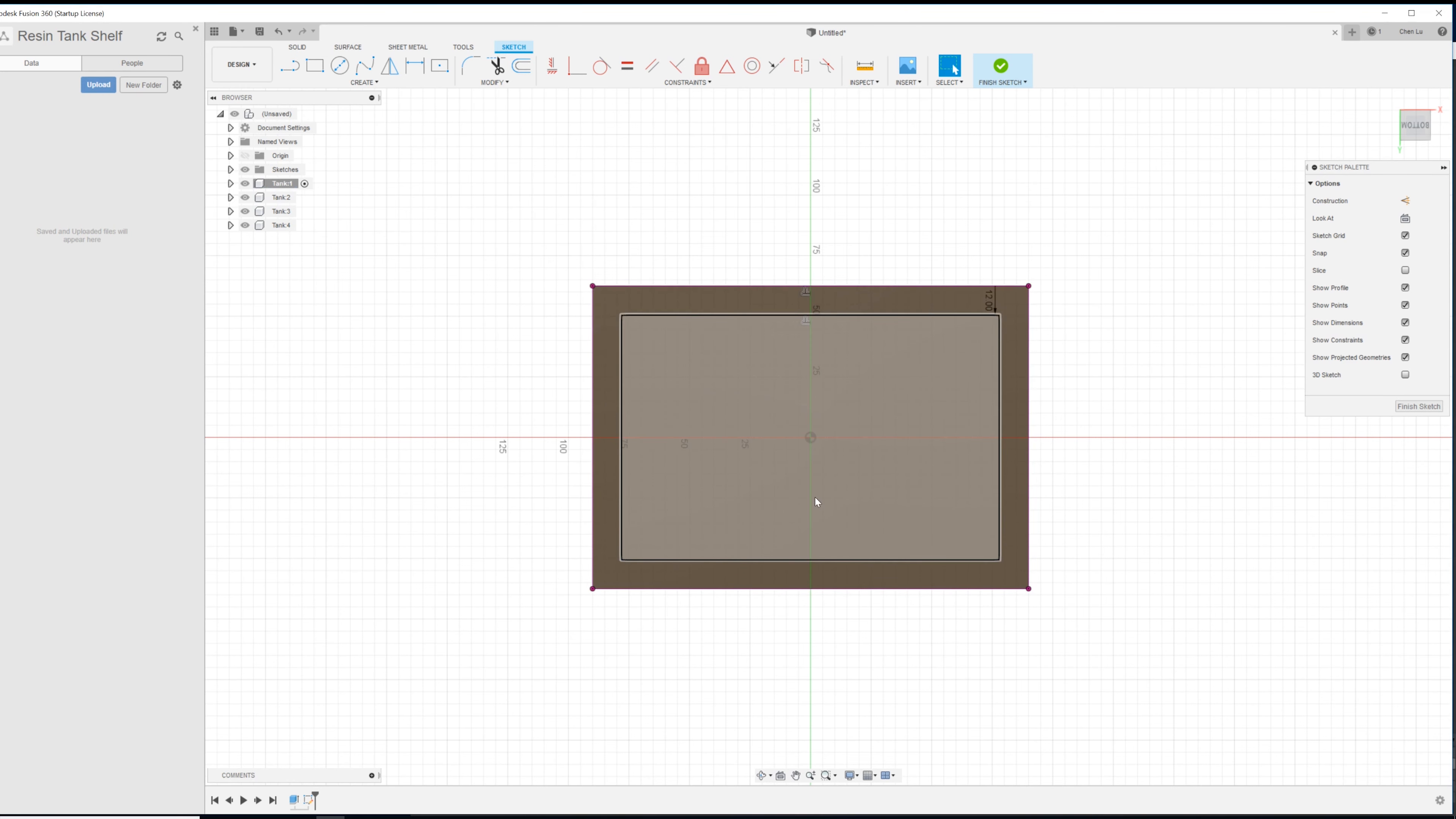
# - Extrude the inner rectangle 1 mm outward from the tank's bottom face and join it to the tank
pyautogui.scroll(-2, 815, 495)
pyautogui.scroll(3, 945, 447)
pyautogui.moveTo(830, 427)
pyautogui.keyDown('shift'); pyautogui.mouseDown(button='middle')
pyautogui.moveTo(917, 413)
pyautogui.moveTo(718, 373)
pyautogui.mouseUp(button='middle'); pyautogui.keyUp('shift')
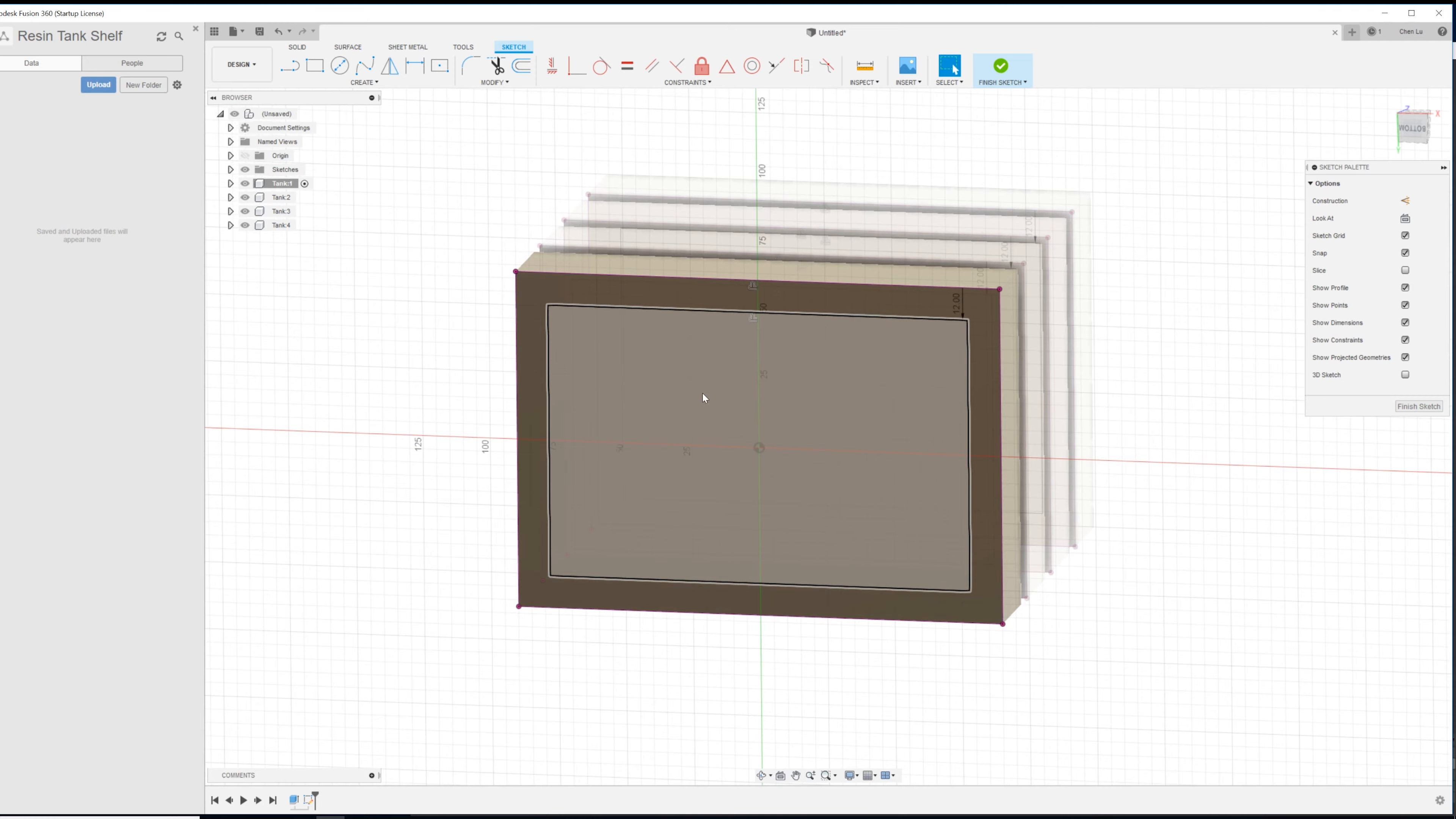
pyautogui.scroll(2, 702, 393)
pyautogui.keyDown('shift'); pyautogui.moveTo(702, 393); pyautogui.dragTo(748, 408, button='middle'); pyautogui.keyUp('shift')
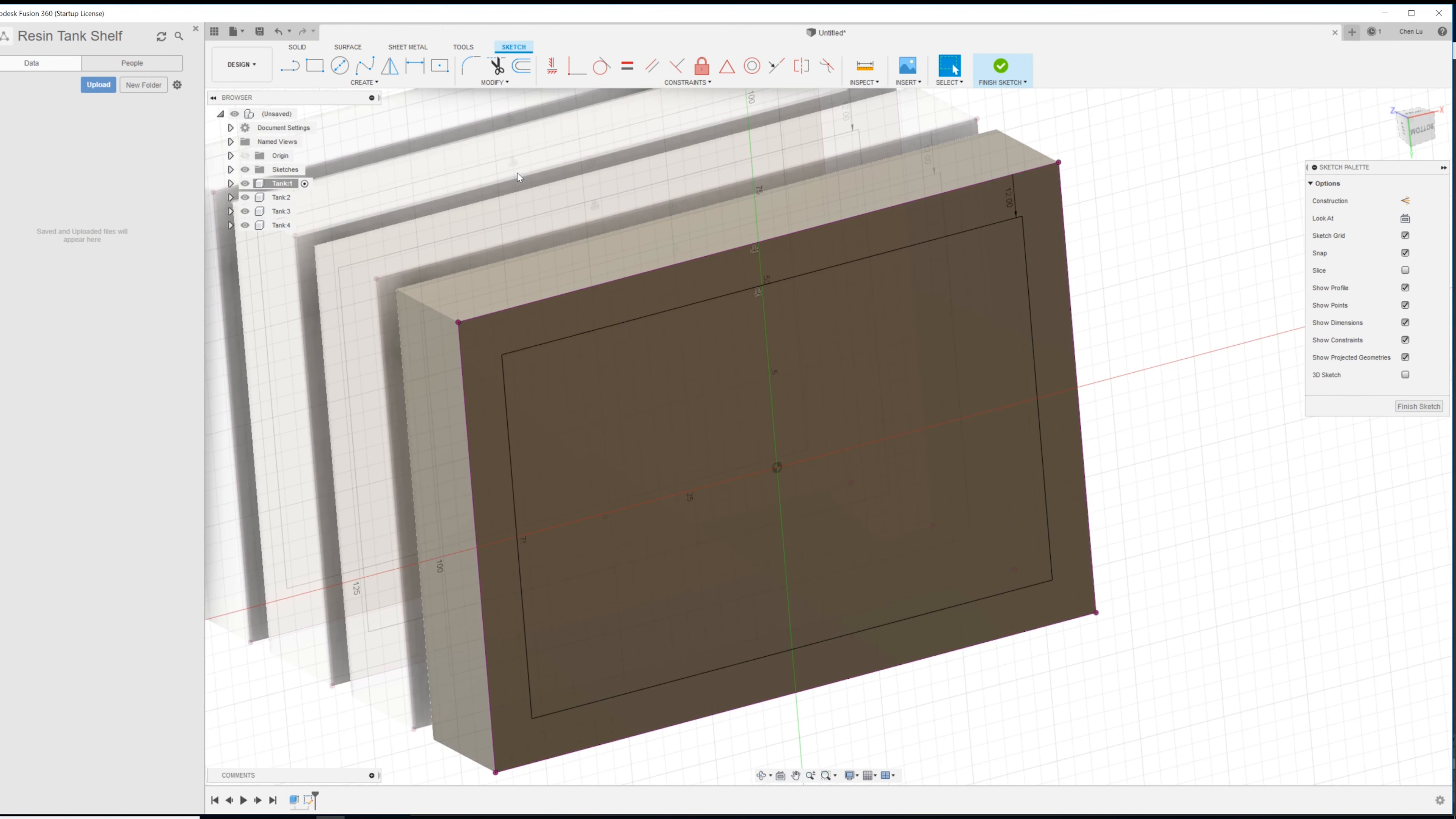
pyautogui.press('e')
pyautogui.click(701, 432)
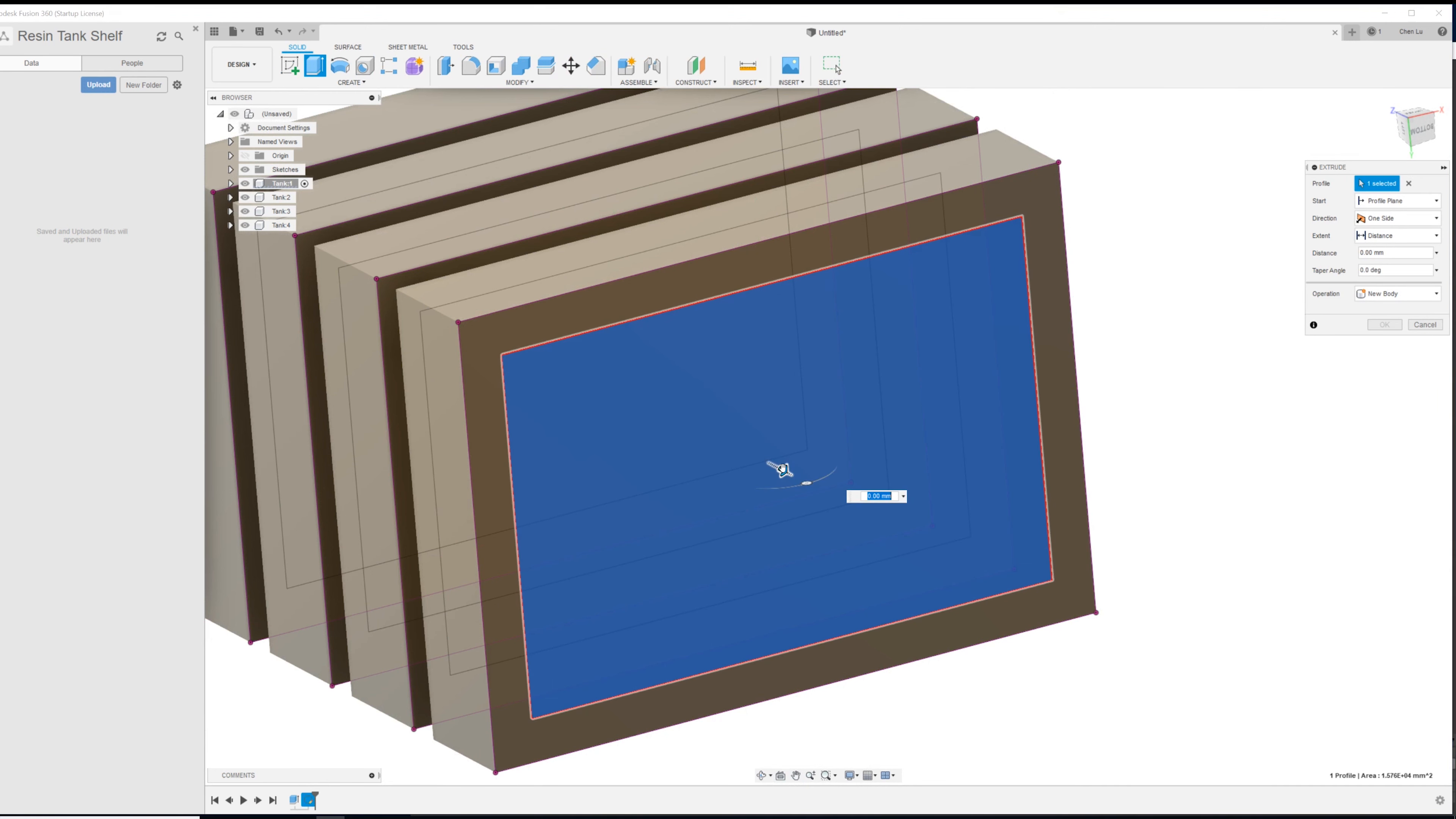
pyautogui.moveTo(780, 471); pyautogui.dragTo(786, 473)
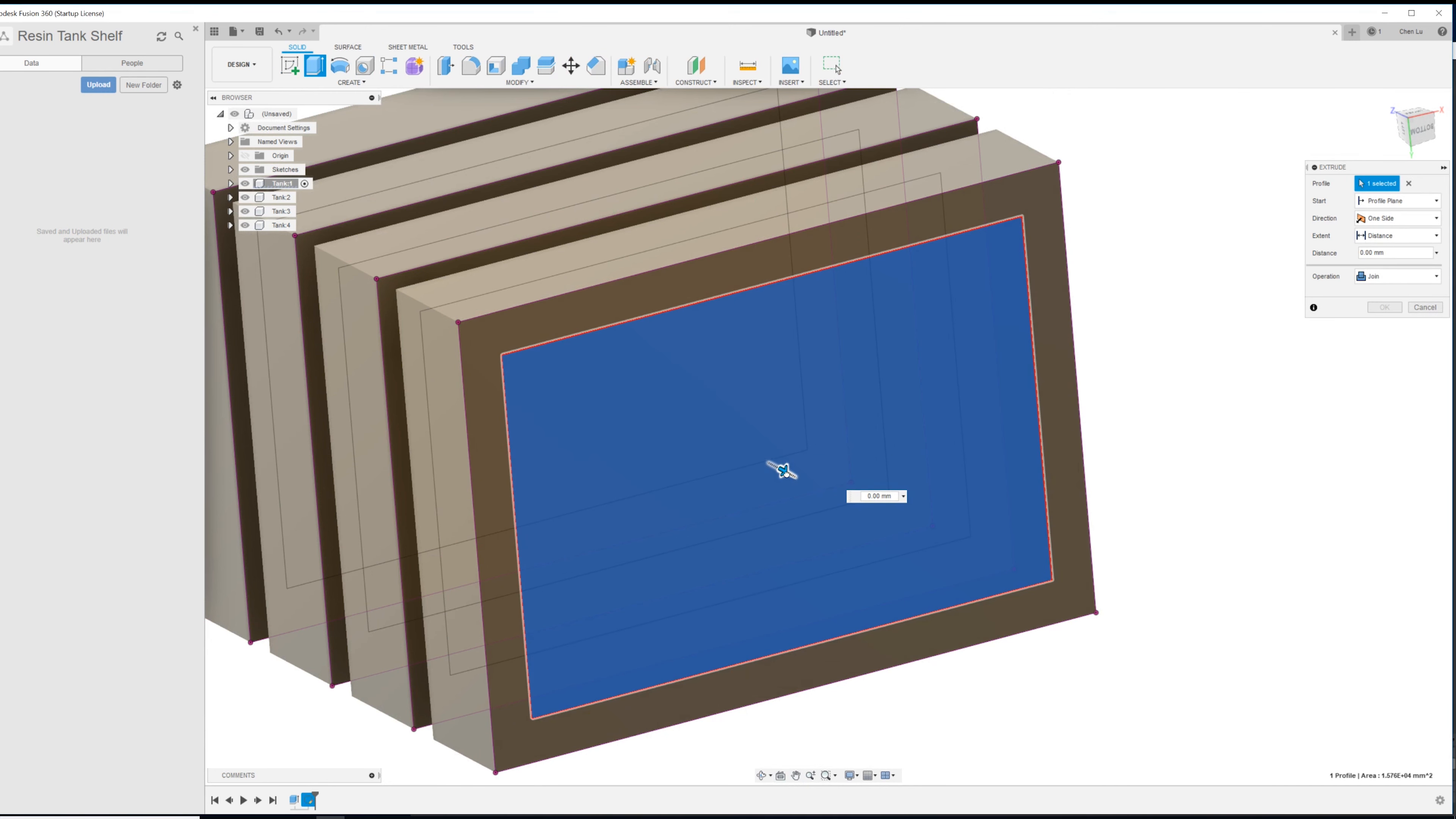
pyautogui.write('1')
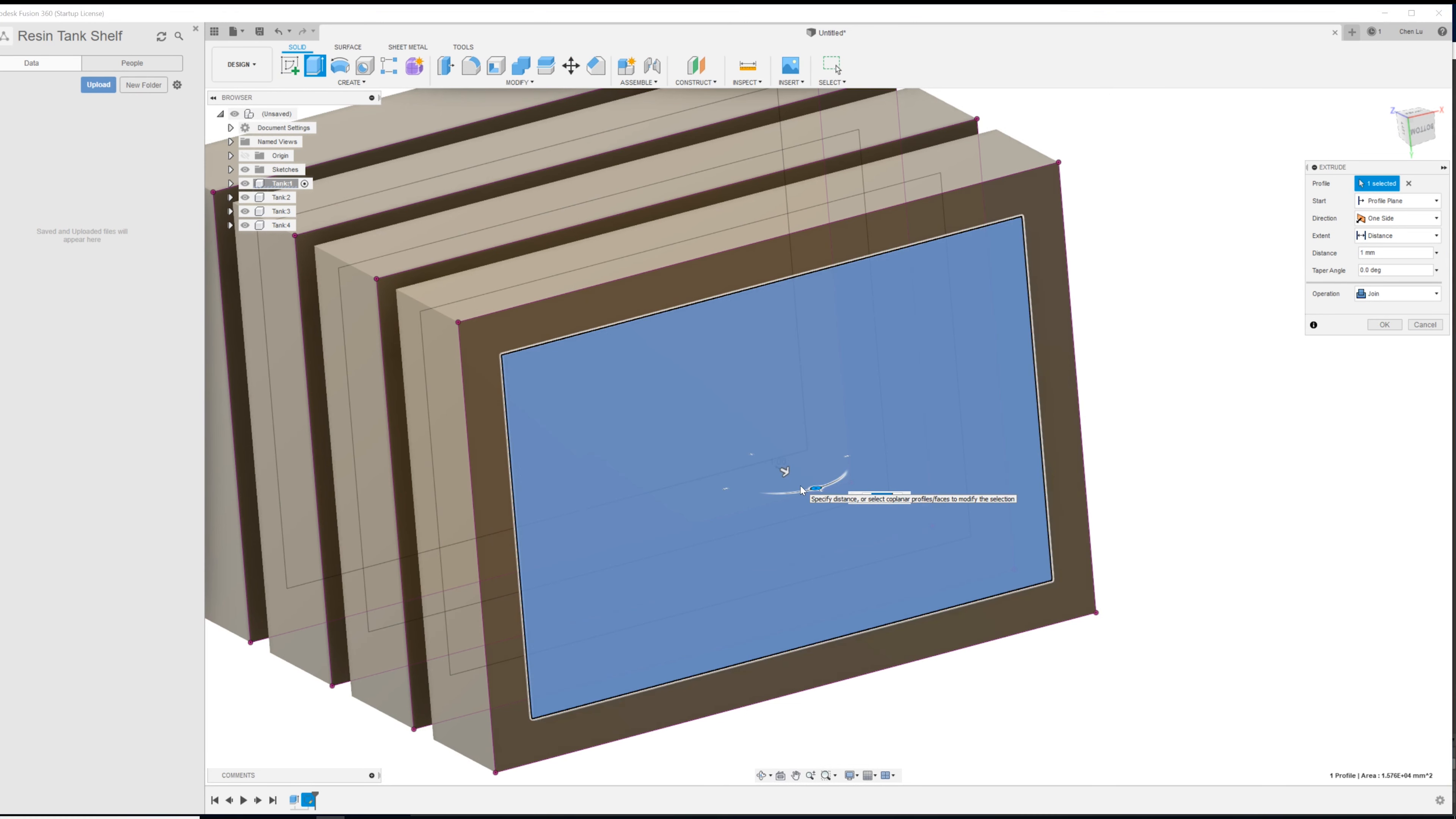
pyautogui.press('Tab')
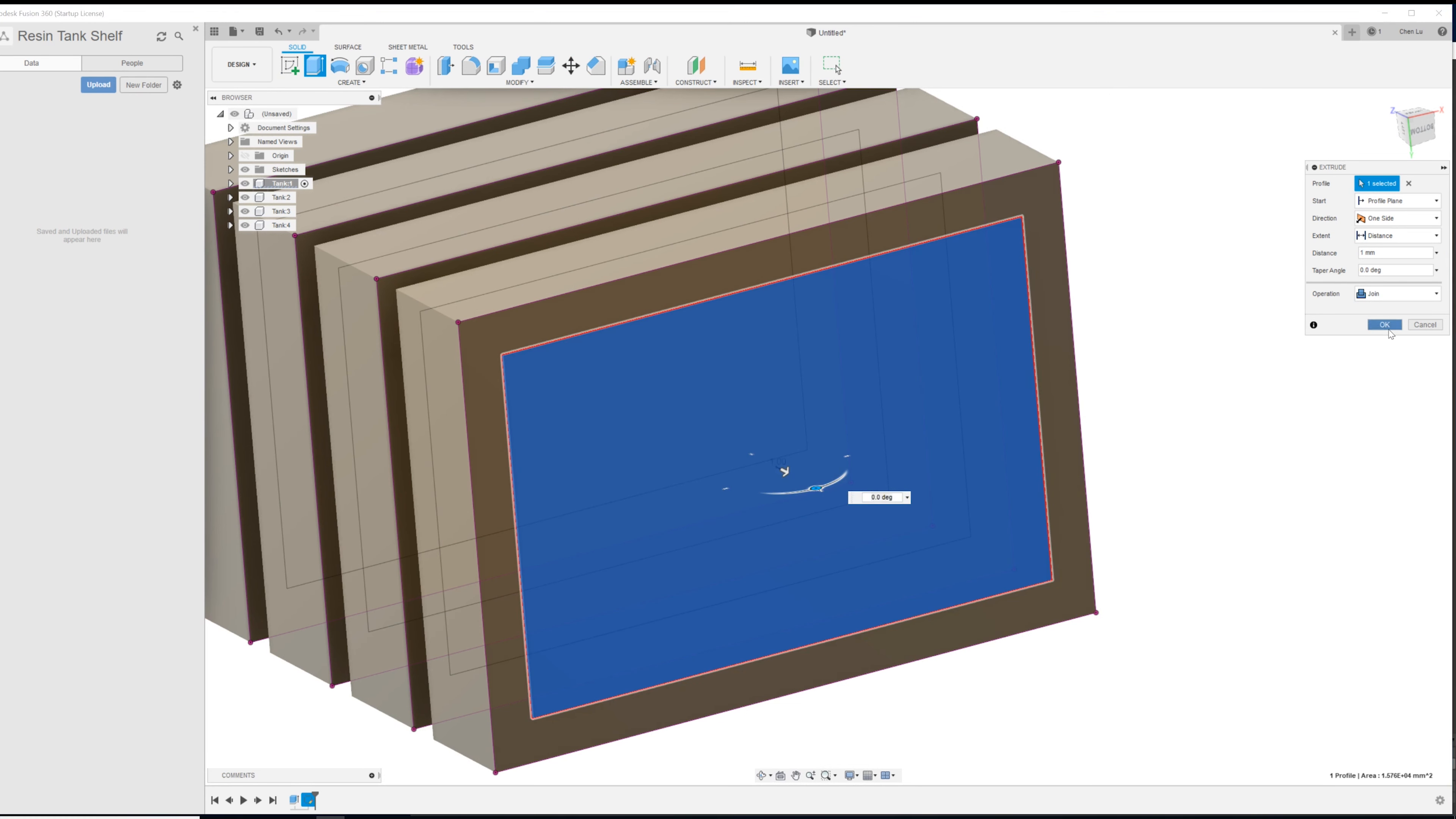
pyautogui.click(1384, 324)
pyautogui.keyDown('shift'); pyautogui.moveTo(1040, 349); pyautogui.dragTo(1049, 424, button='middle'); pyautogui.keyUp('shift')
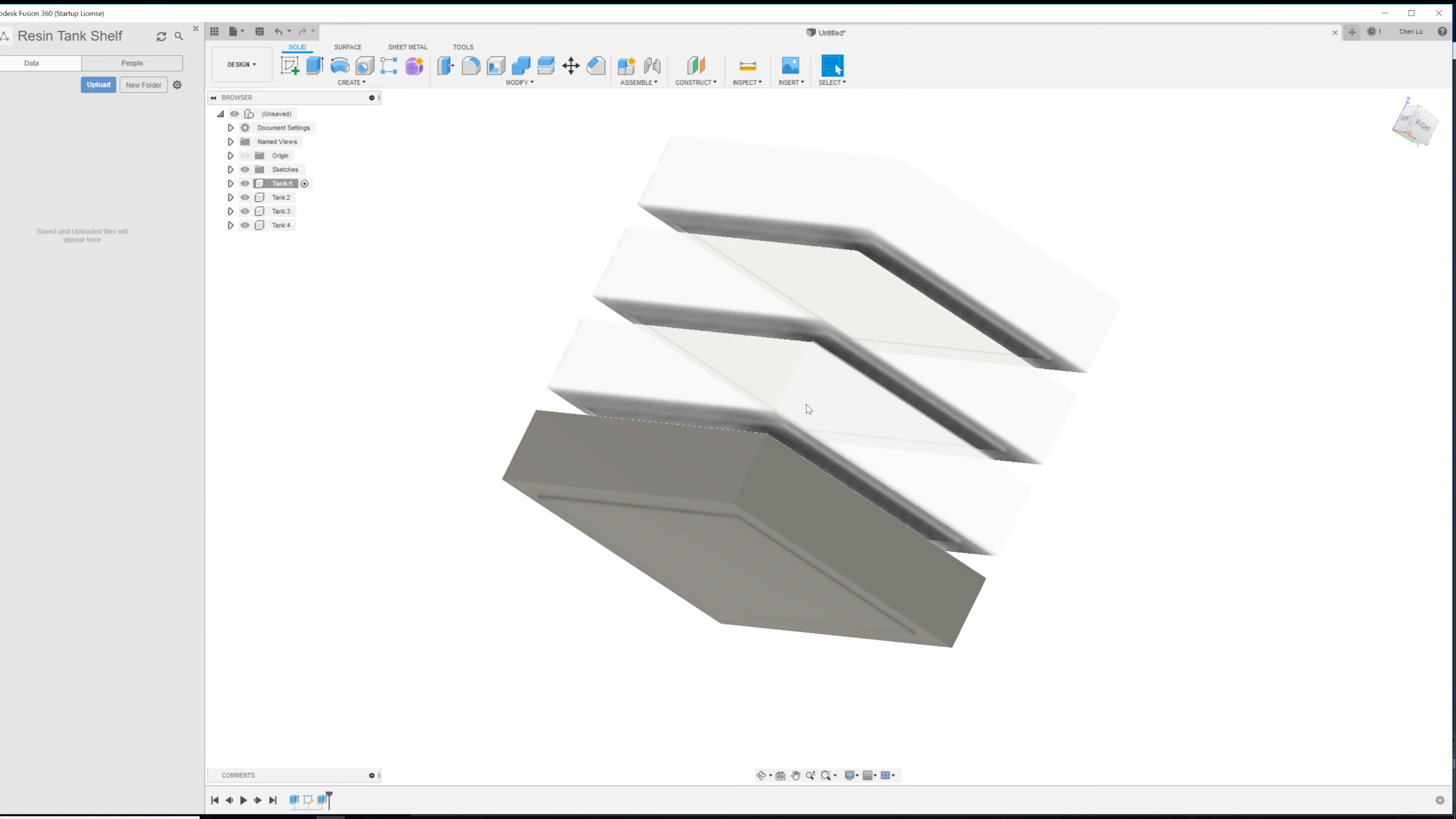
# - Activate the top-level assembly and save the file as Design in the Resin Tank Shelf project
pyautogui.click(305, 114)
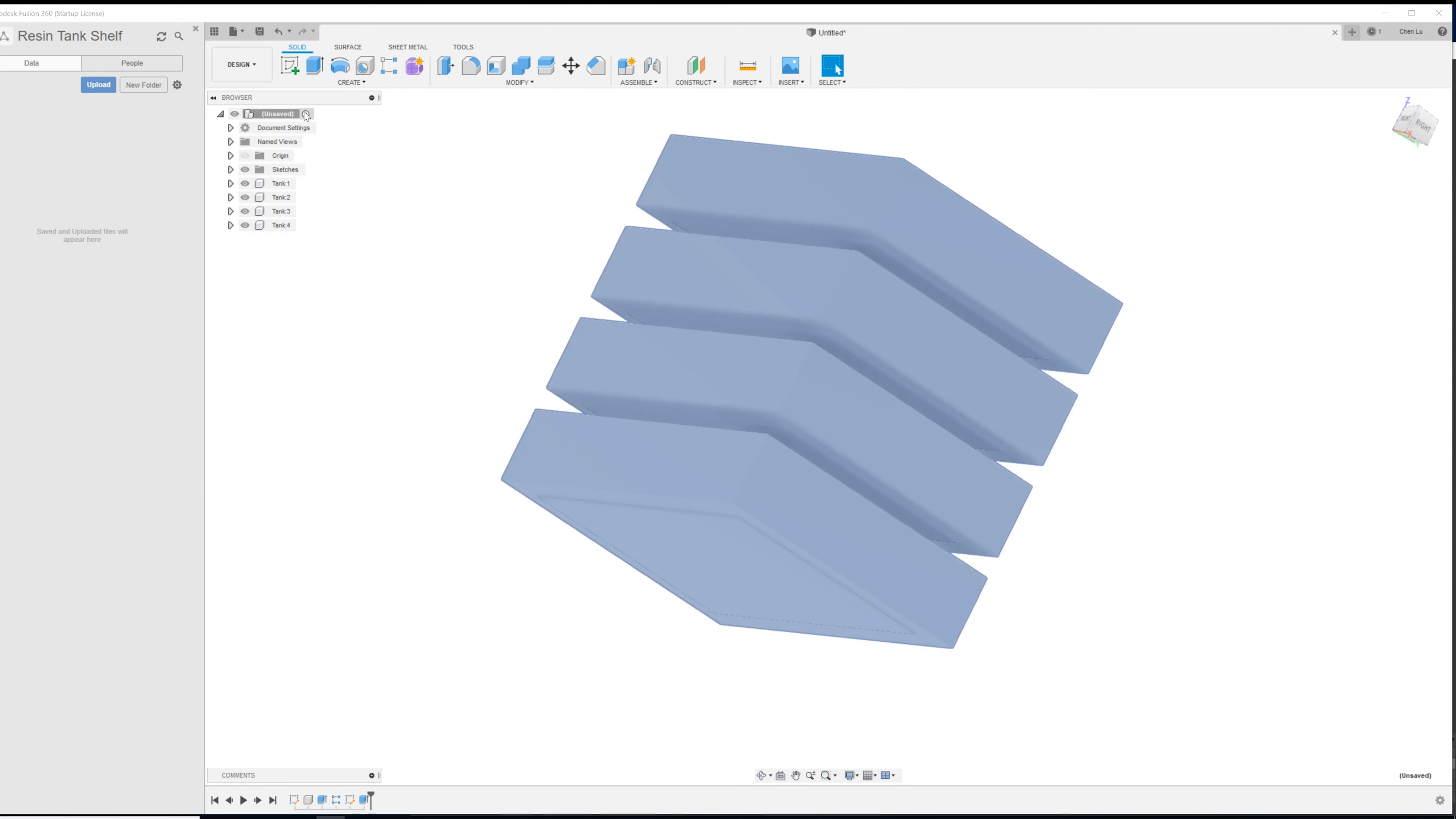
pyautogui.hotkey('ctrl', 's')
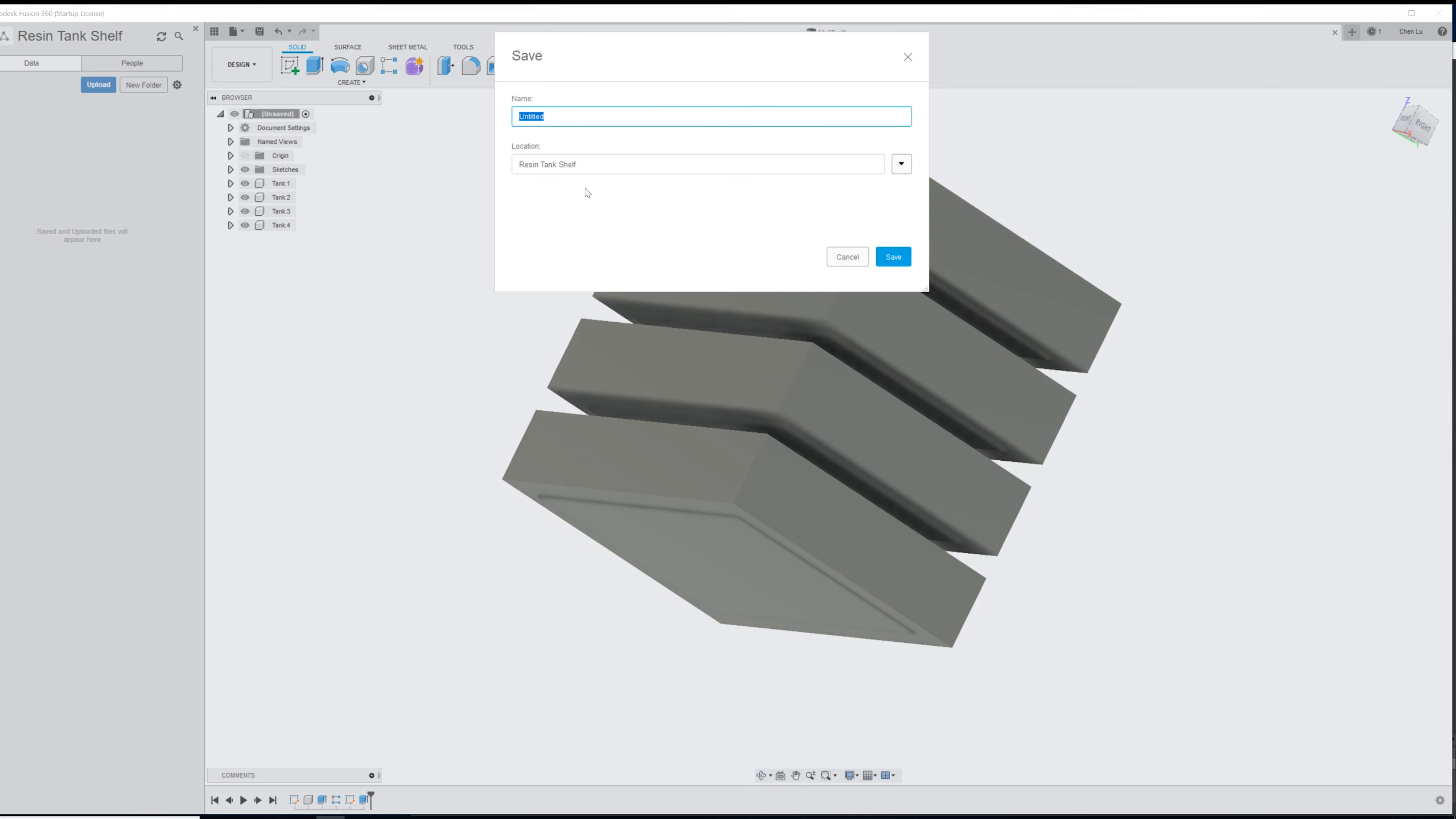
pyautogui.write('Design')
pyautogui.press('Return')
# - Examine the stacked tanks from several sides, including the raised rectangle on the lowest tank's underside
pyautogui.scroll(2, 635, 575)
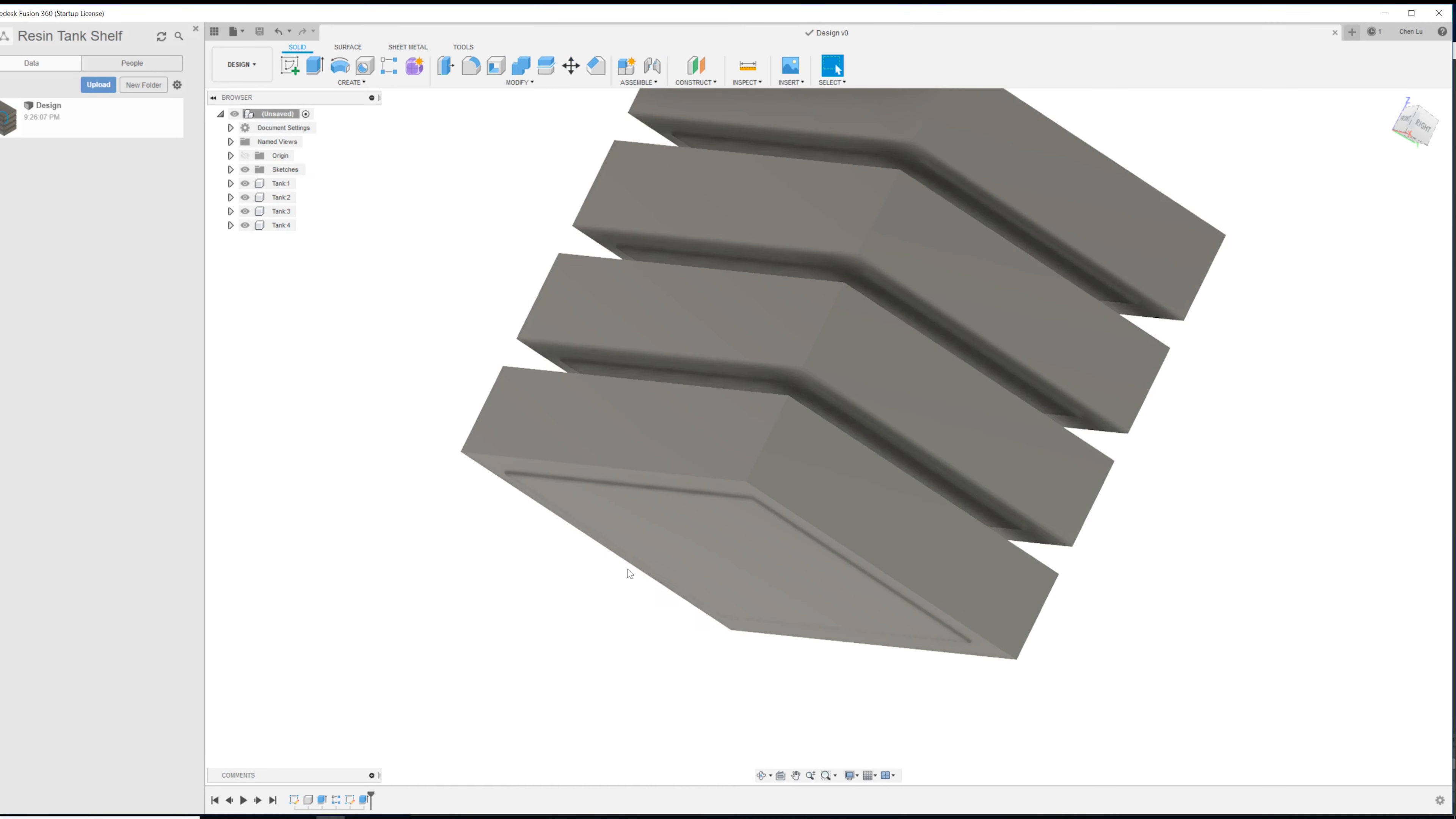
pyautogui.scroll(-2, 635, 575)
pyautogui.keyDown('shift'); pyautogui.moveTo(550, 481); pyautogui.dragTo(490, 431, button='middle'); pyautogui.keyUp('shift')
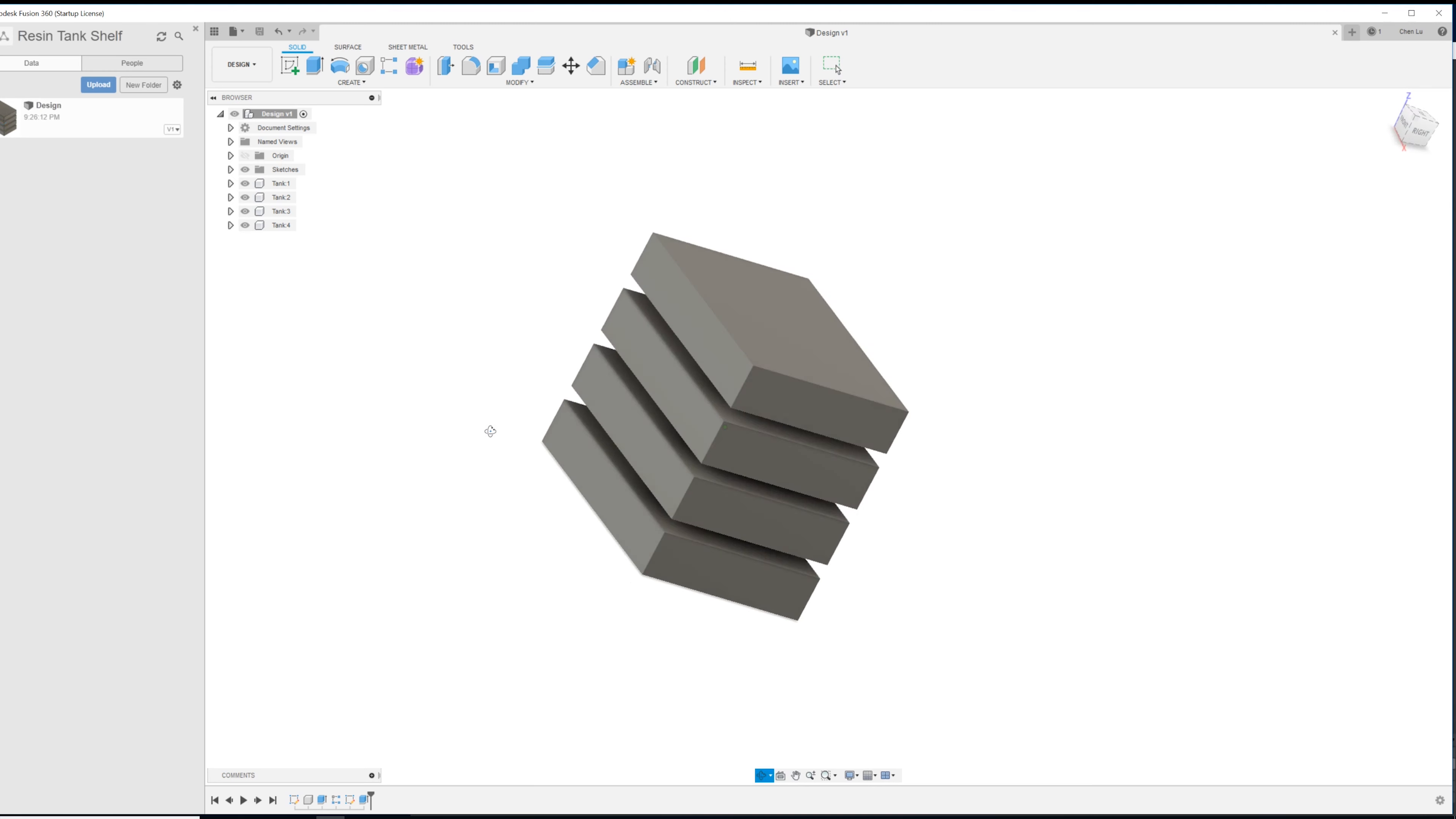
pyautogui.press('Escape')
pyautogui.keyDown('shift'); pyautogui.moveTo(659, 407); pyautogui.dragTo(749, 280, button='middle'); pyautogui.keyUp('shift')
pyautogui.scroll(2, 904, 448)
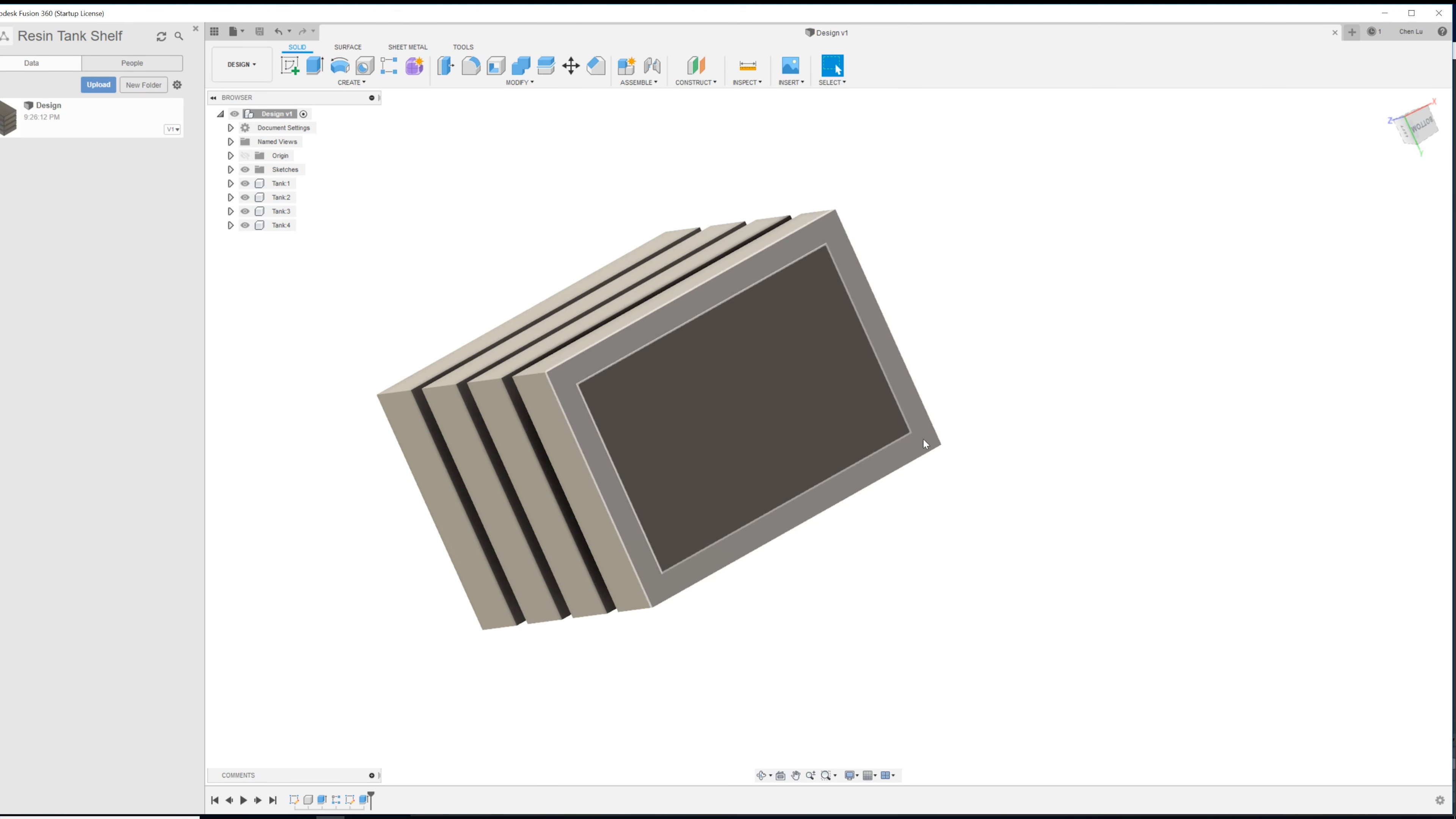
pyautogui.keyDown('shift'); pyautogui.moveTo(685, 577); pyautogui.dragTo(647, 405, button='middle'); pyautogui.keyUp('shift')
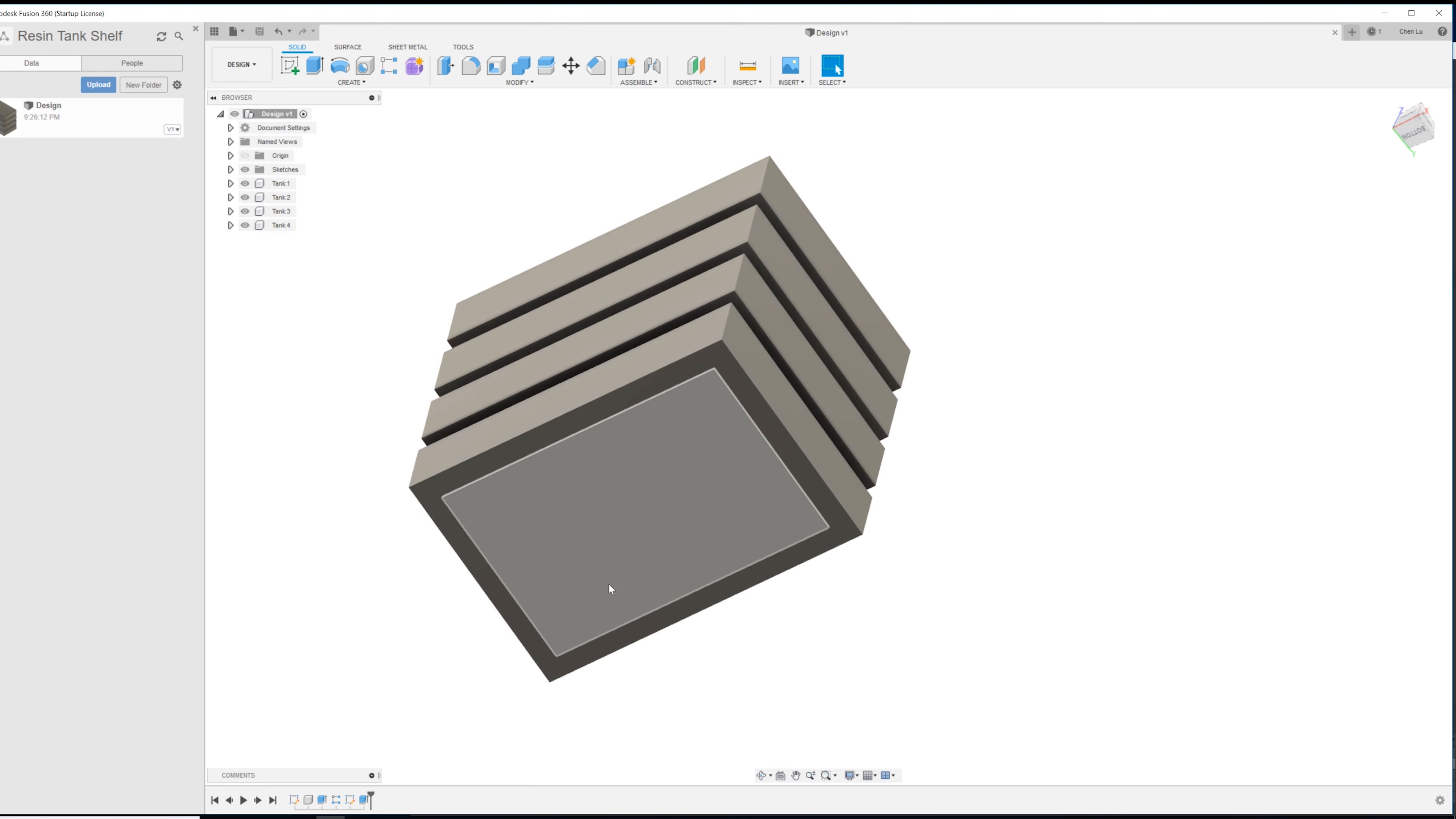
pyautogui.keyDown('shift'); pyautogui.moveTo(595, 595); pyautogui.dragTo(632, 553, button='middle'); pyautogui.keyUp('shift')
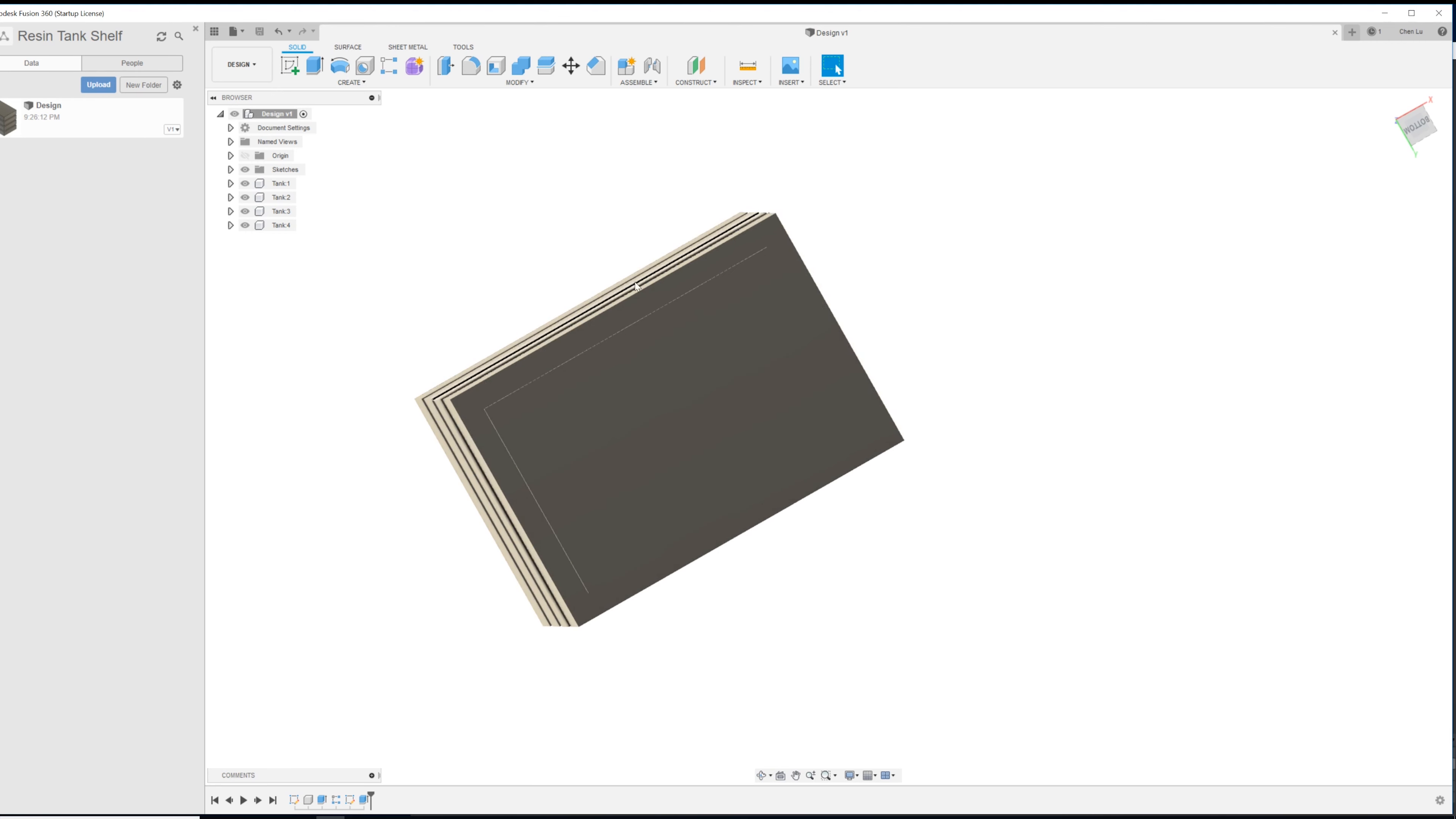
# - Create an empty, activated component named bottom Shelf under the top-level design
pyautogui.click(634, 307)
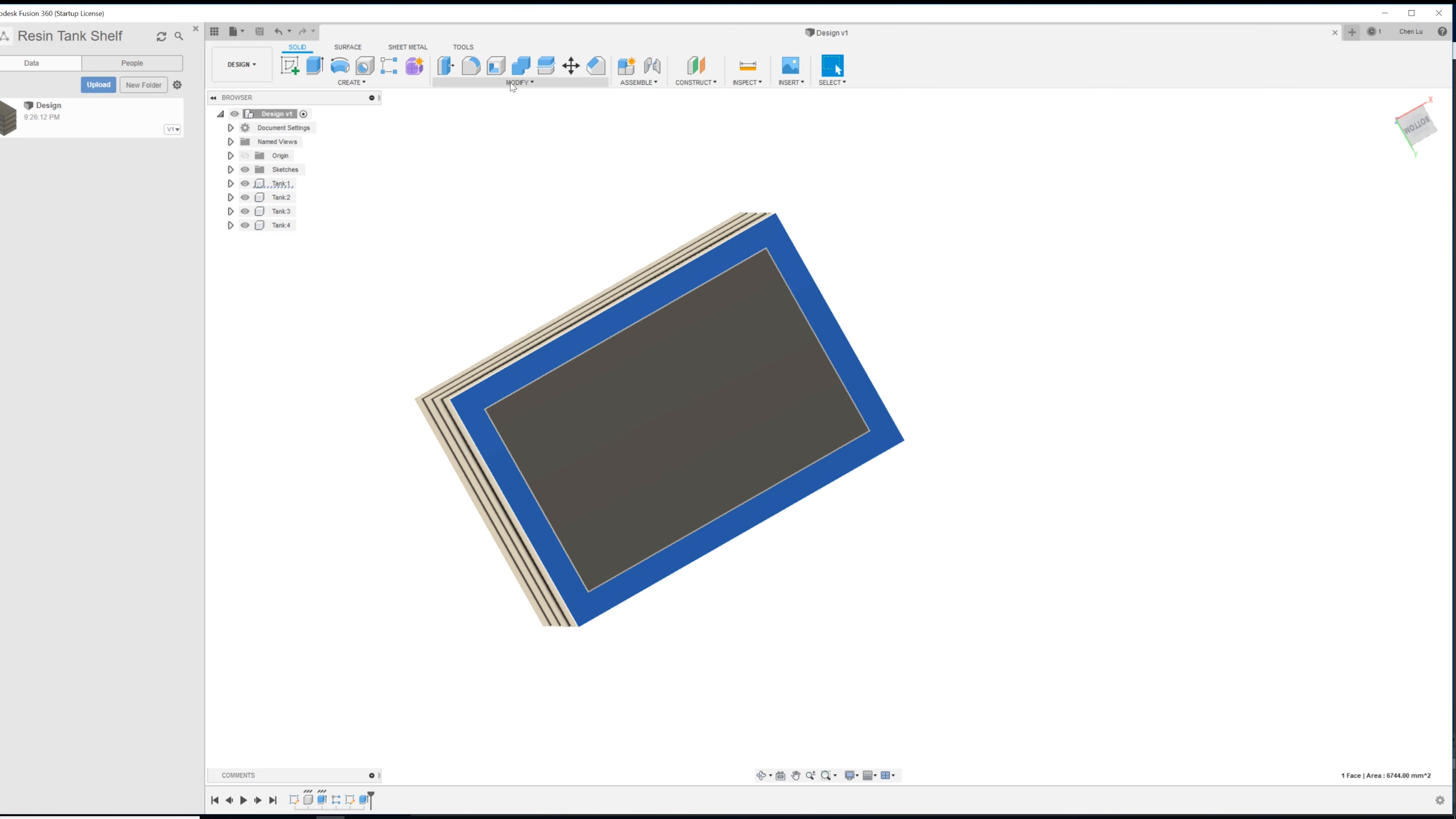
pyautogui.click(642, 86)
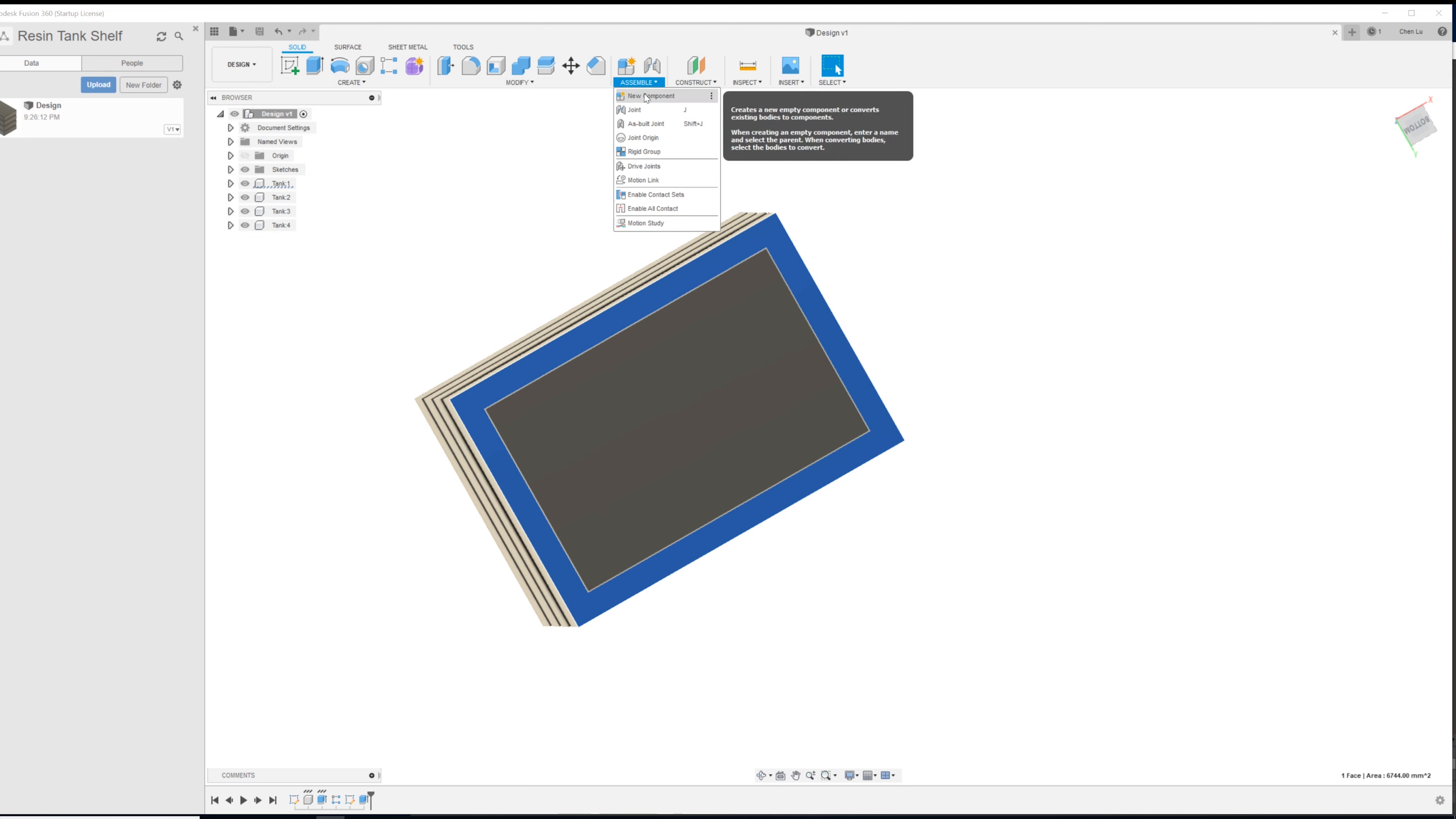
pyautogui.click(645, 101)
pyautogui.click(1373, 222)
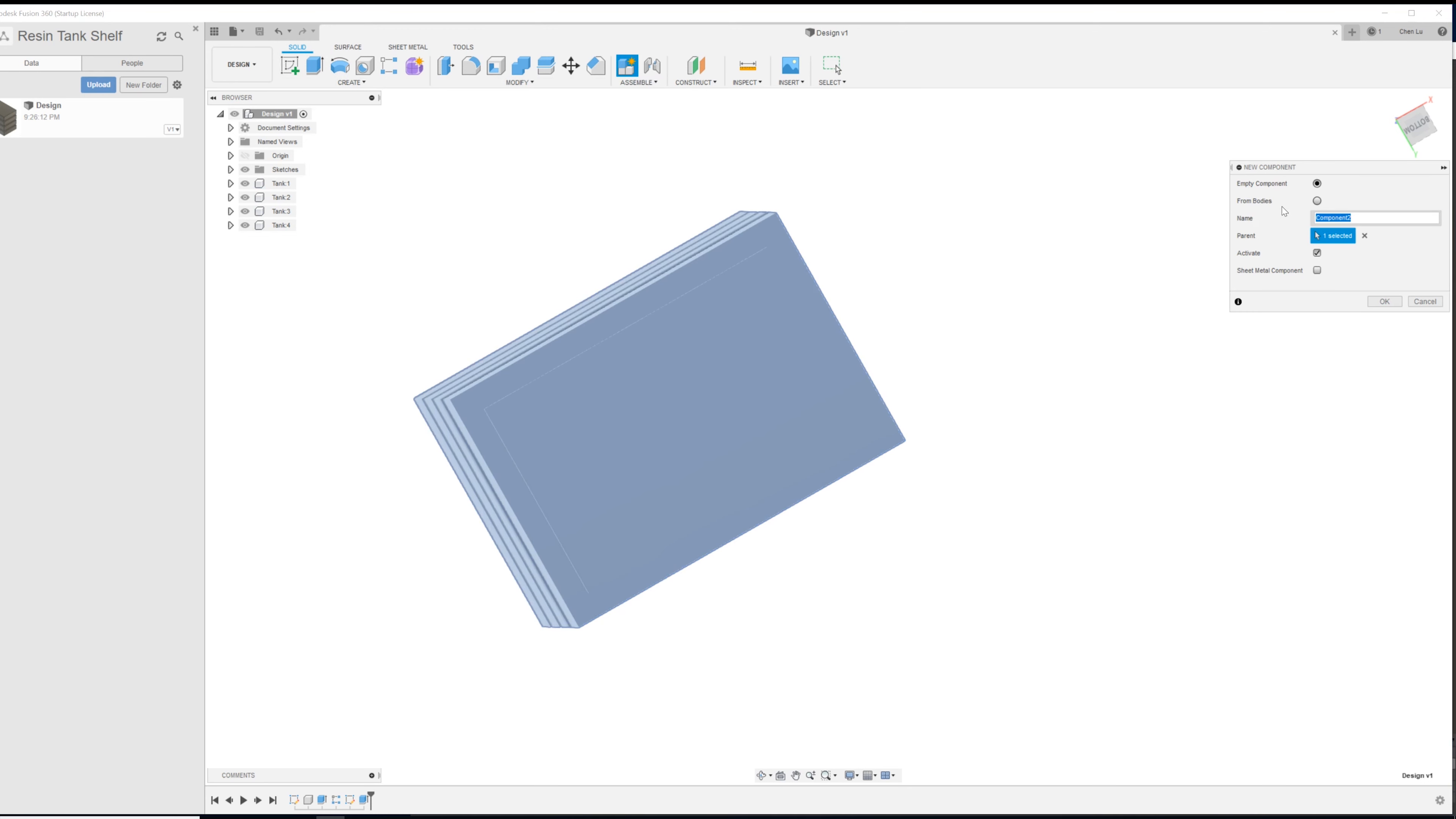
pyautogui.write('bott')
pyautogui.write('om')
pyautogui.write(' Se')
pyautogui.write('elf')
pyautogui.press('Return')
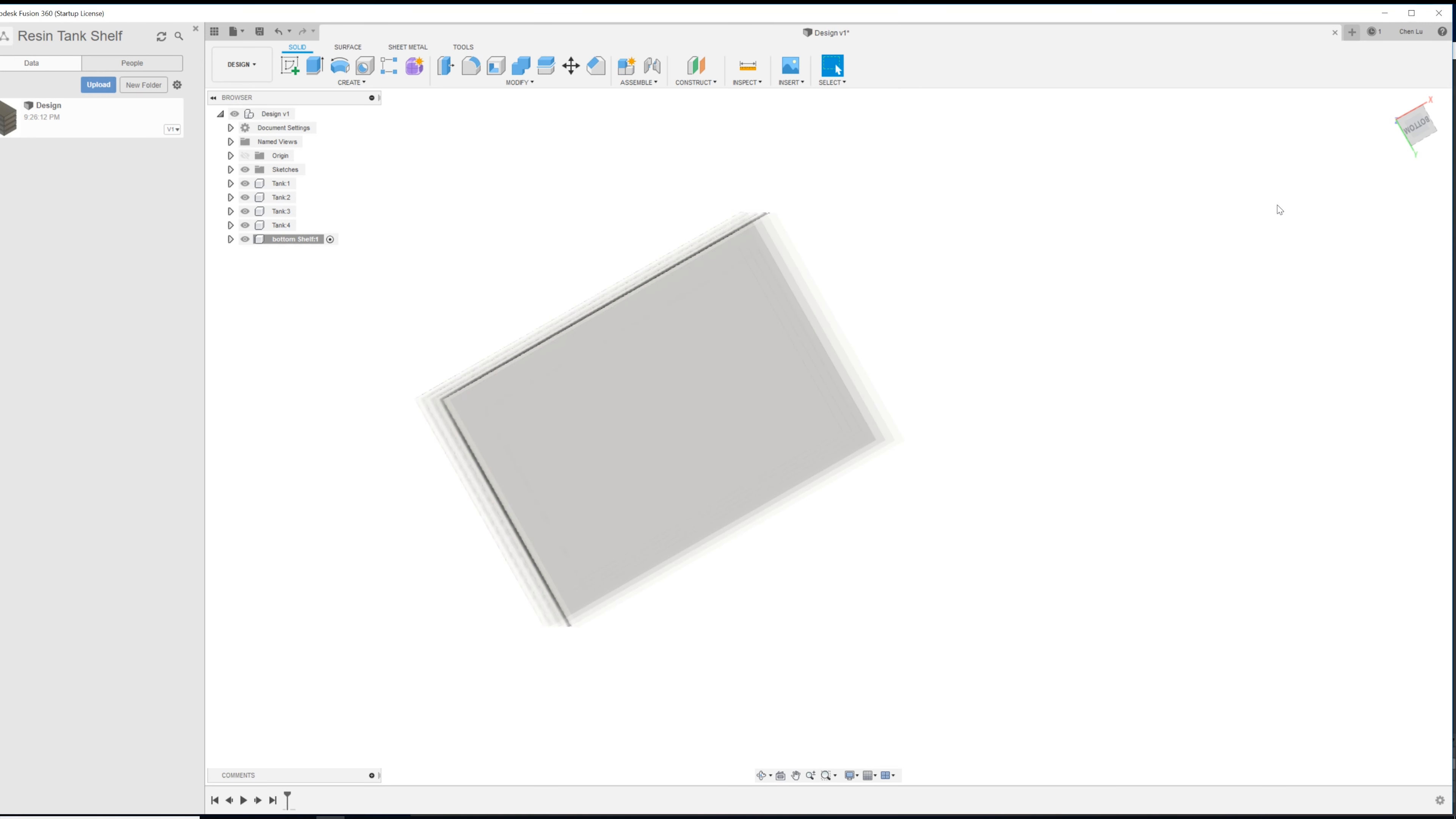
# - Start a sketch on the rim face under the lowest tank and project that face's inner and outer outlines
pyautogui.click(739, 245)
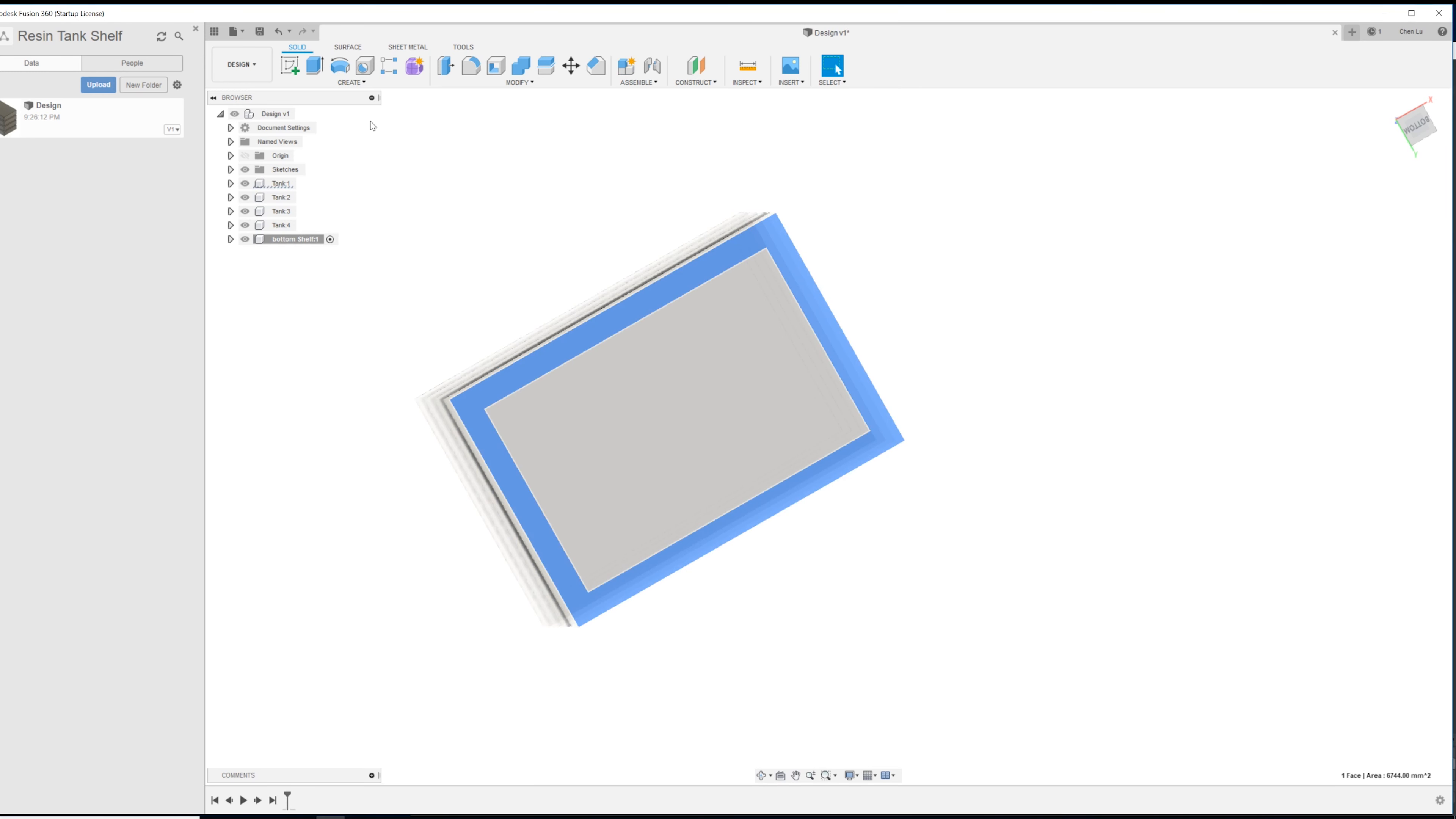
pyautogui.click(290, 66)
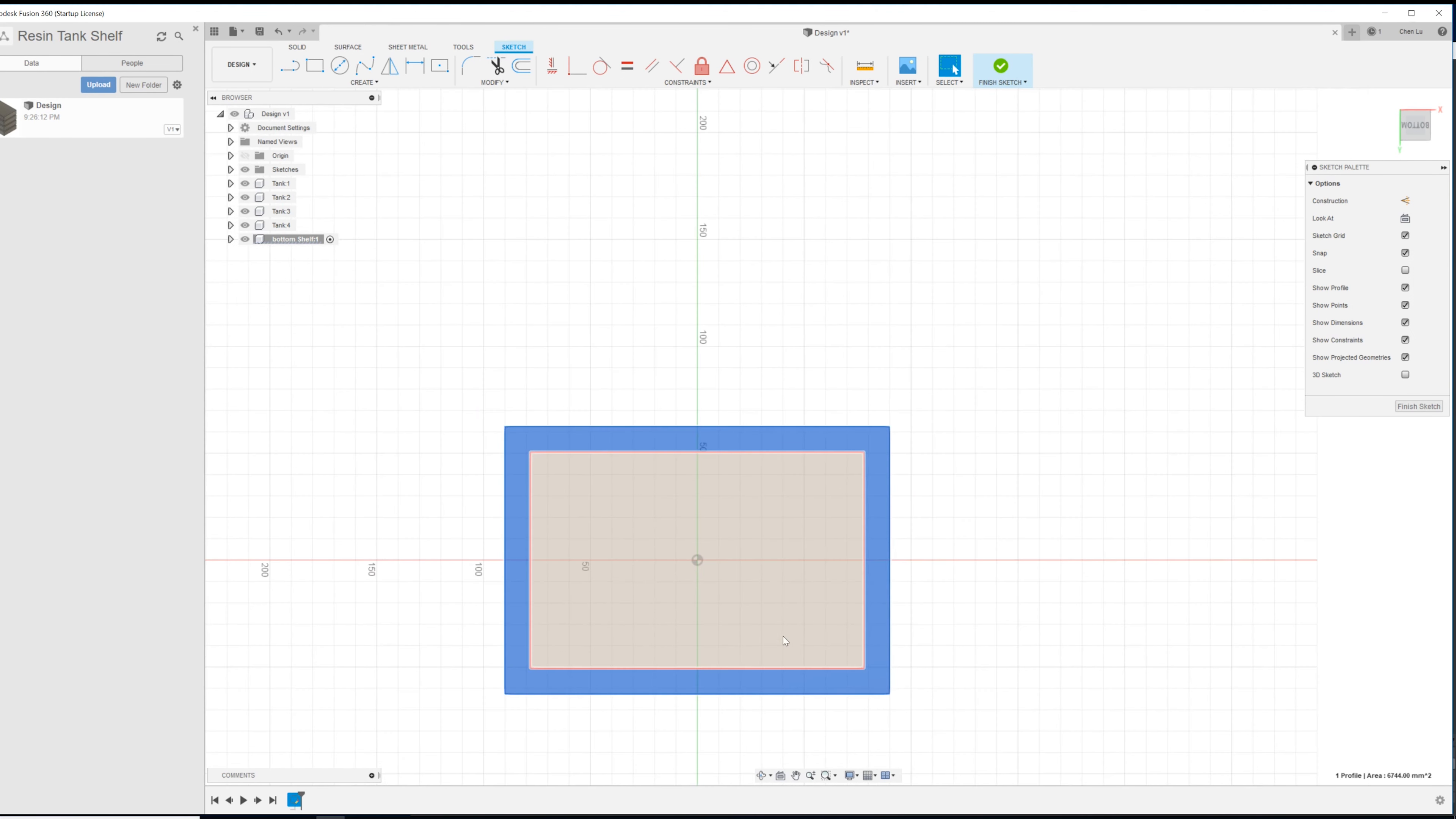
pyautogui.scroll(2, 745, 619)
pyautogui.moveTo(744, 618); pyautogui.dragTo(763, 569, button='middle')
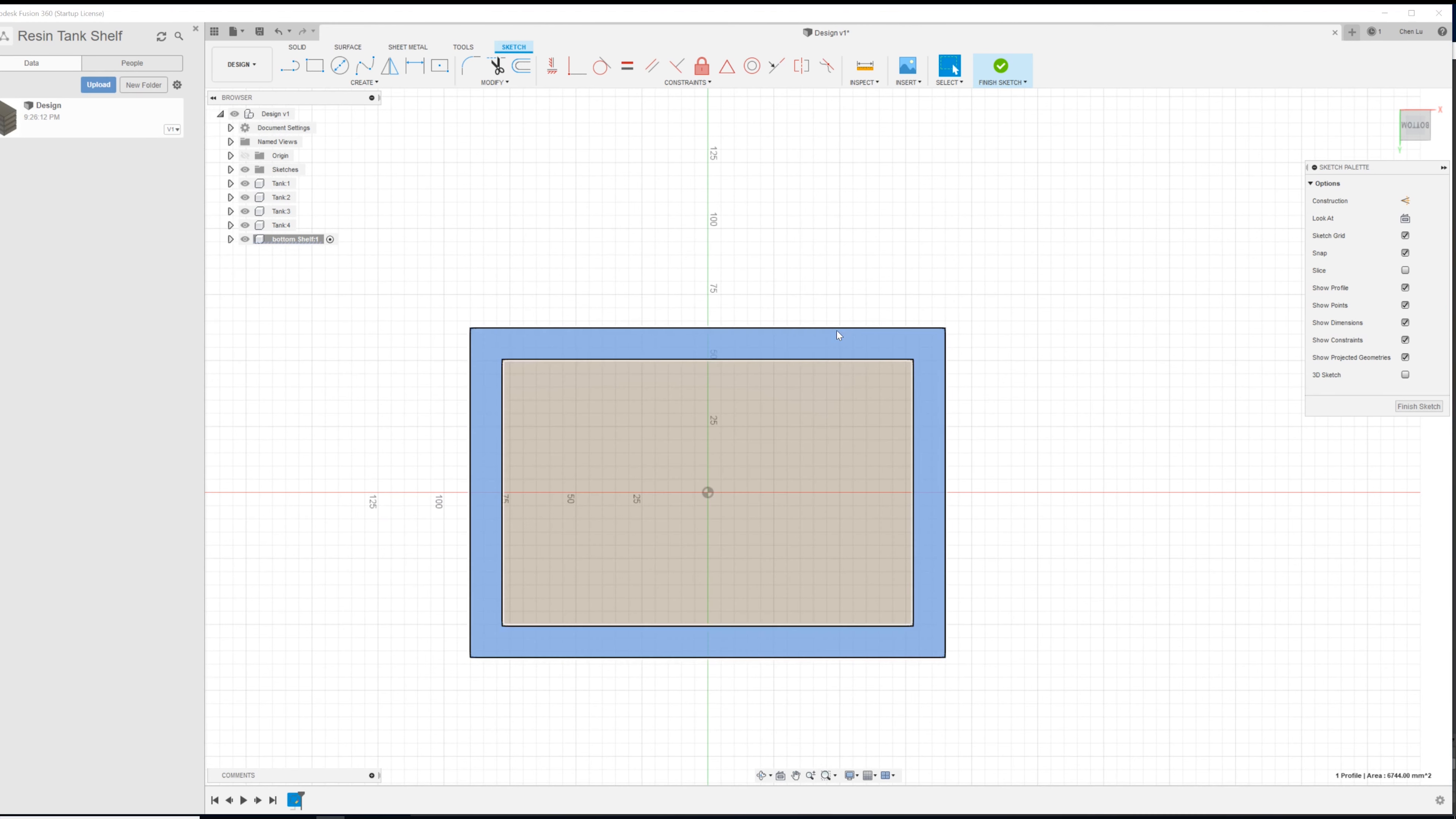
pyautogui.press('p')
pyautogui.click(842, 339)
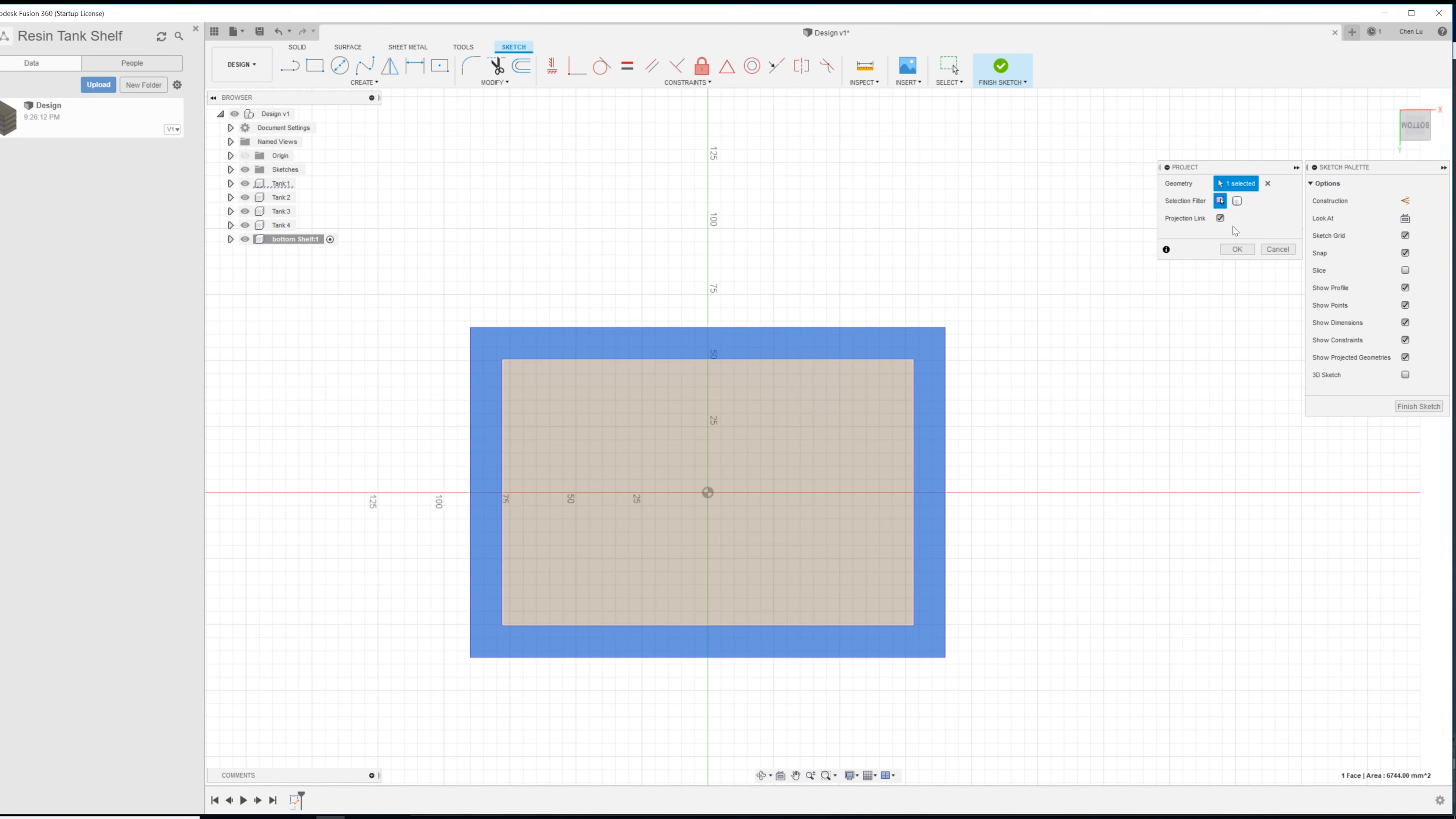
pyautogui.click(1236, 249)
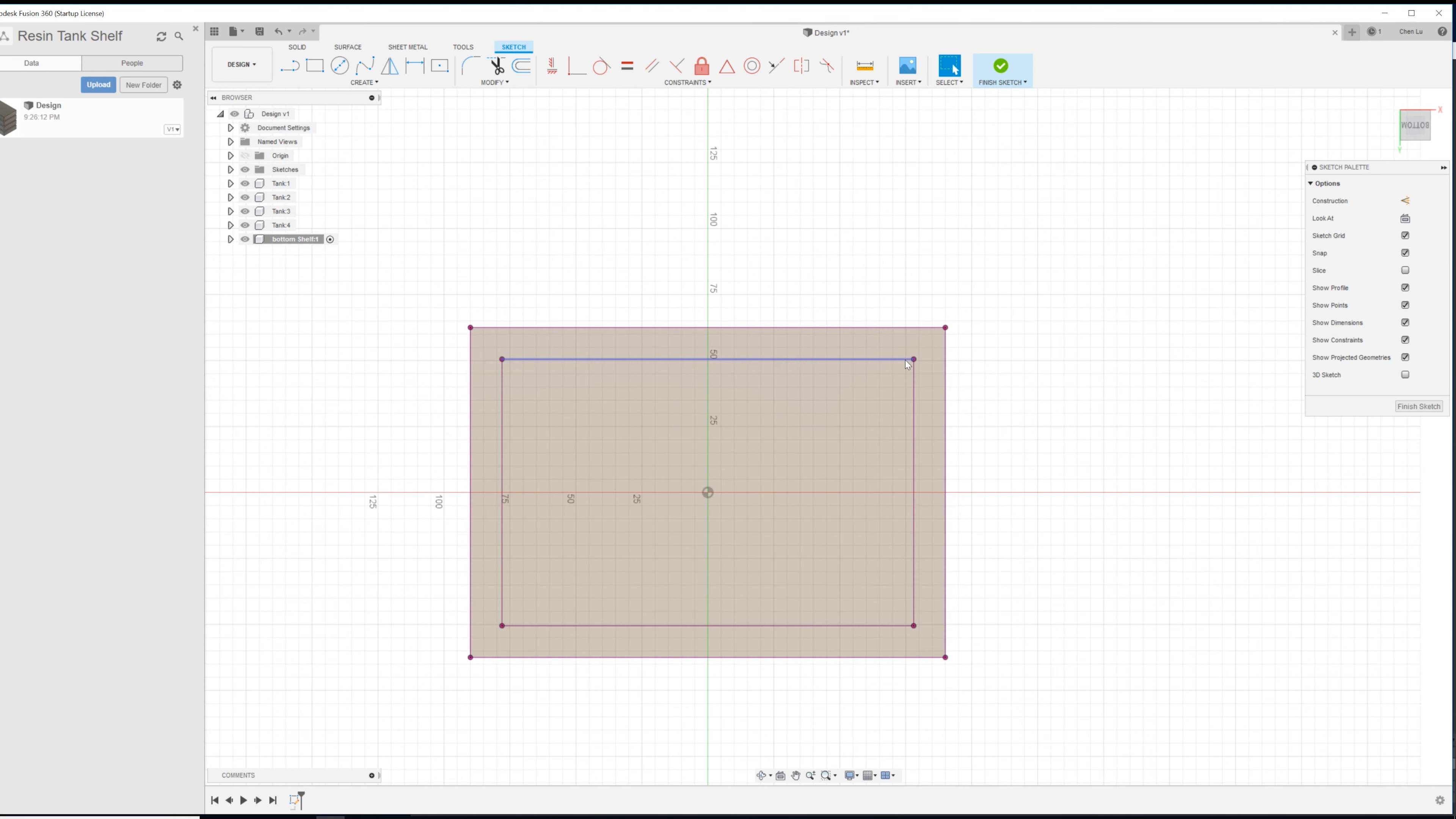
pyautogui.write('sex')
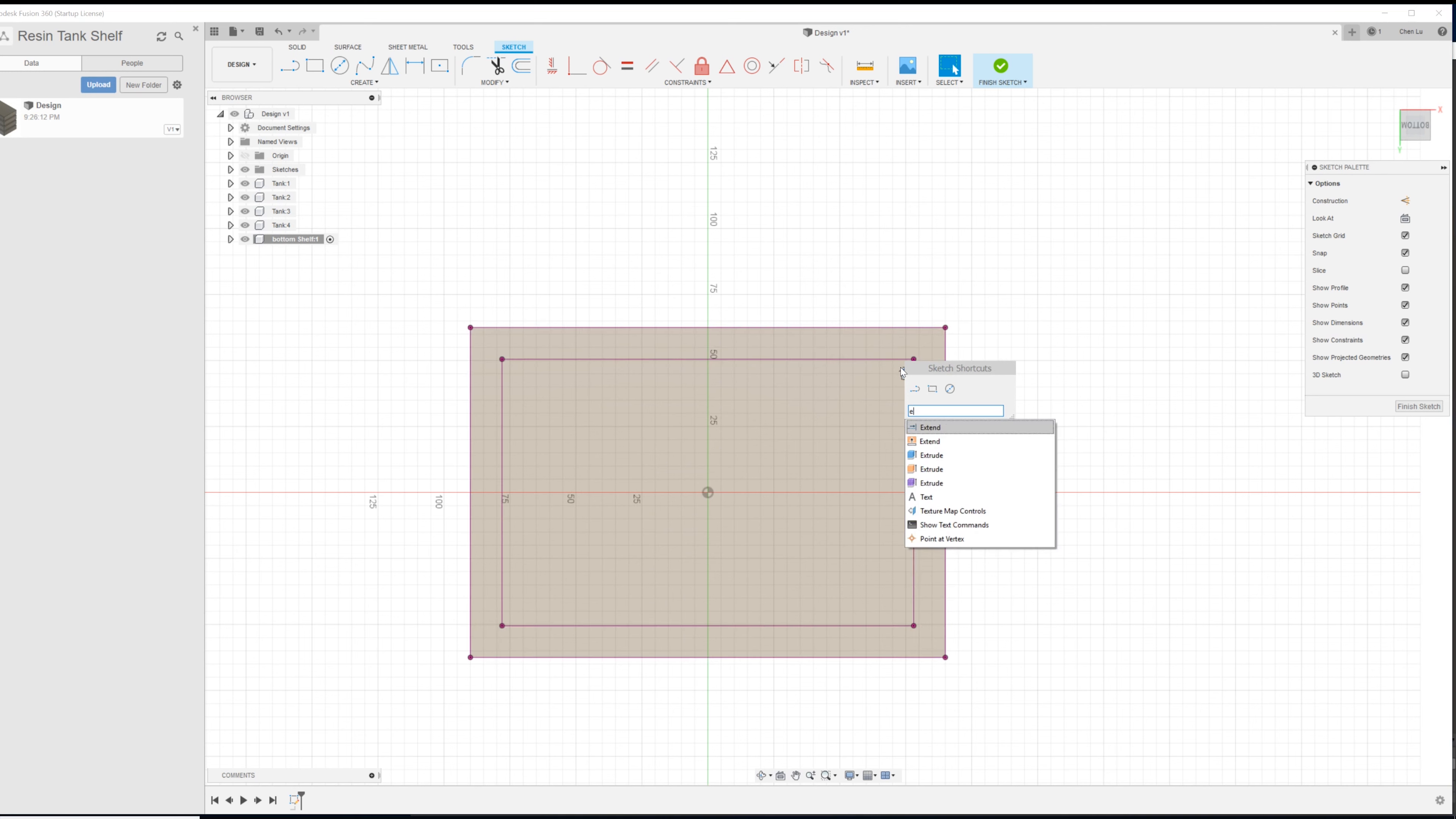
pyautogui.click(934, 428)
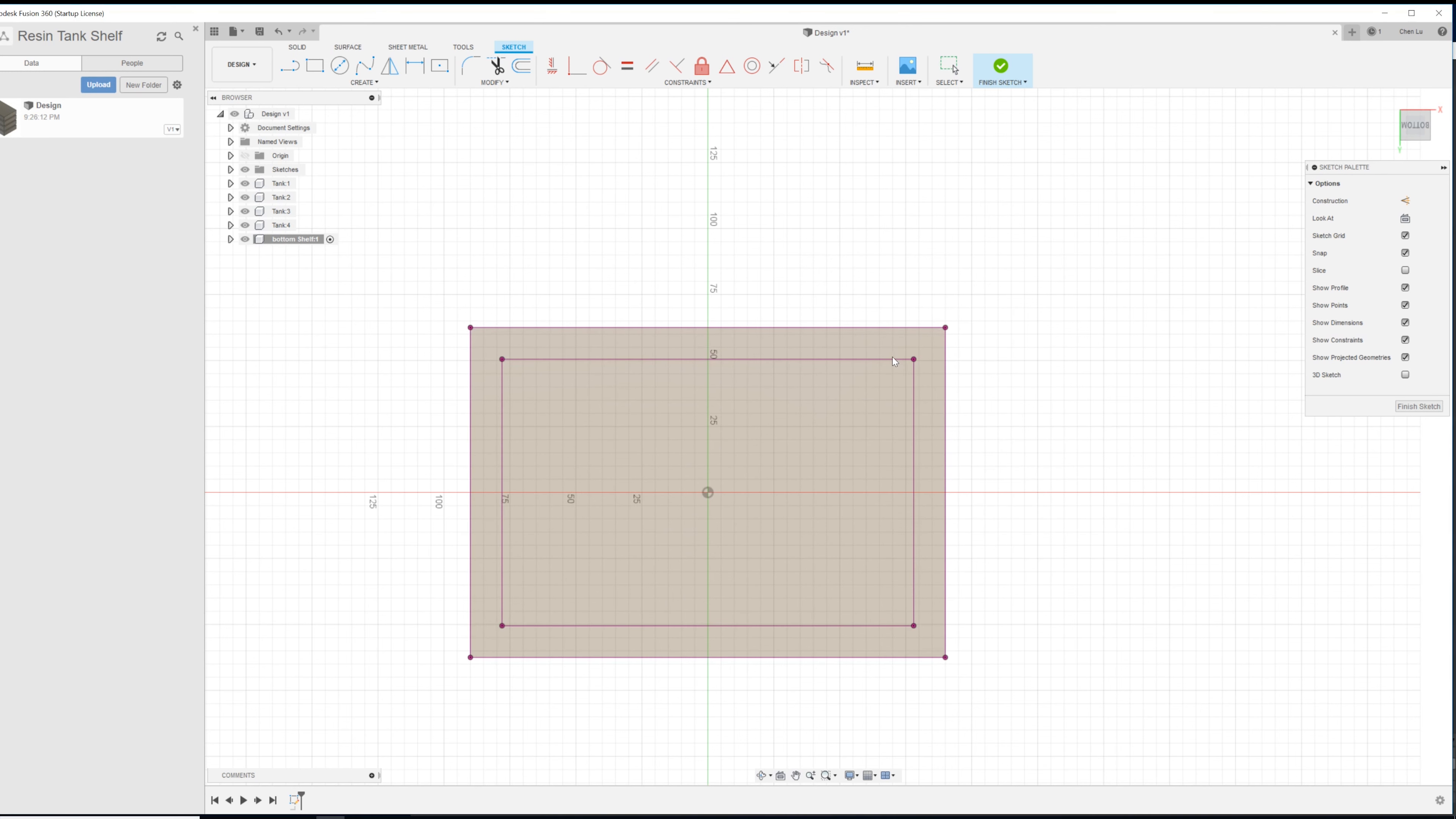
pyautogui.write('s')
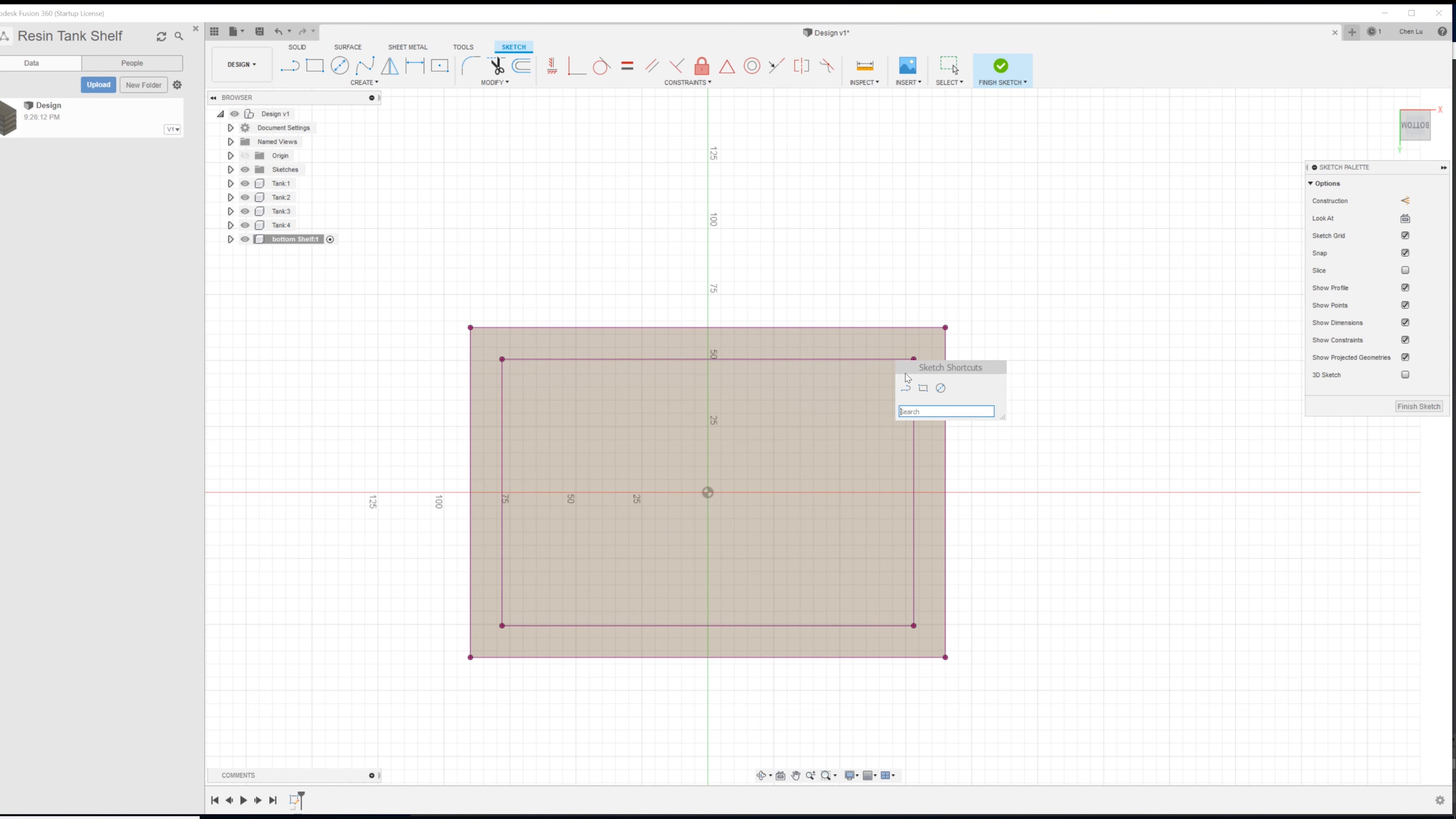
pyautogui.write('exten')
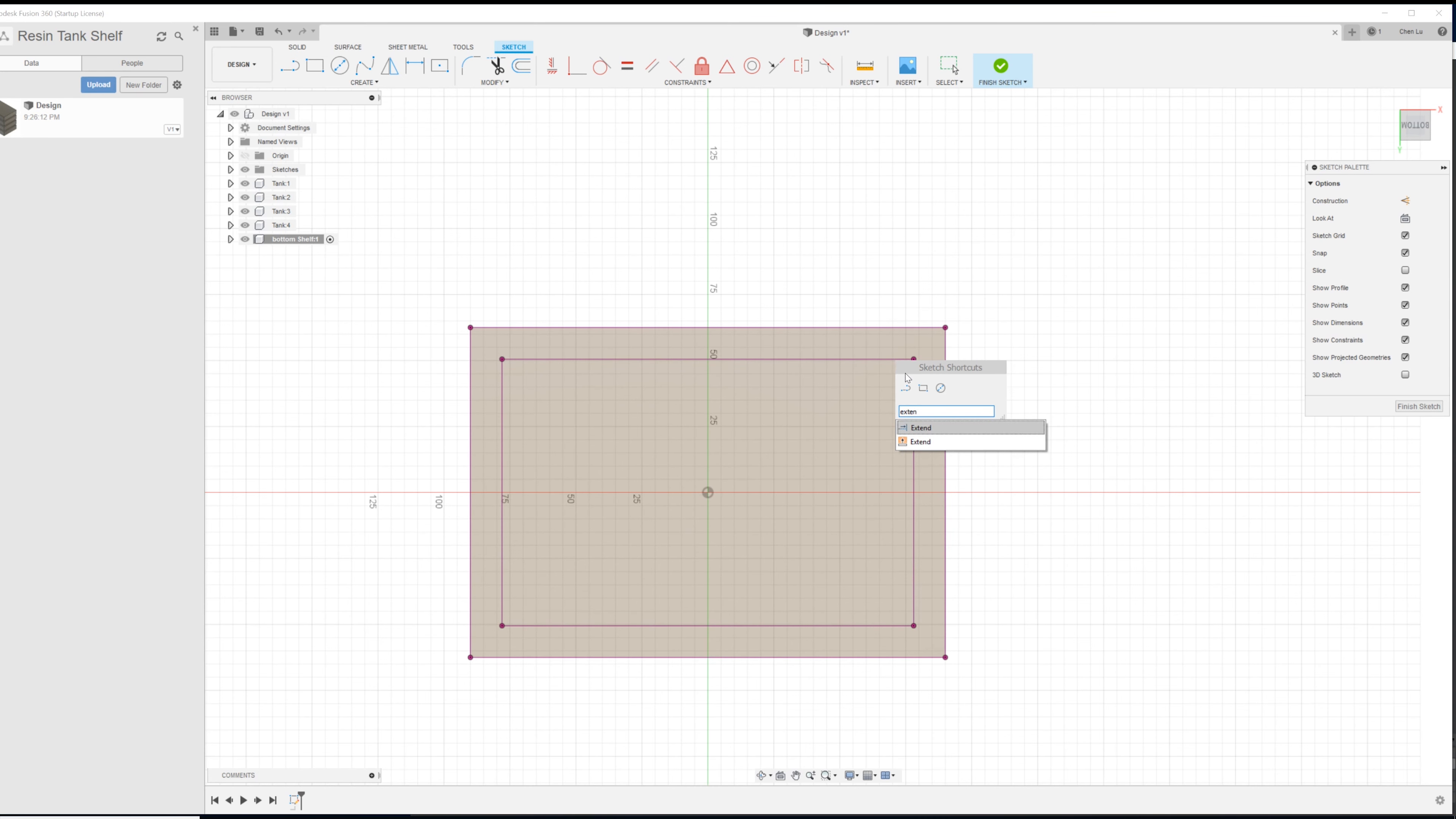
pyautogui.click(918, 428)
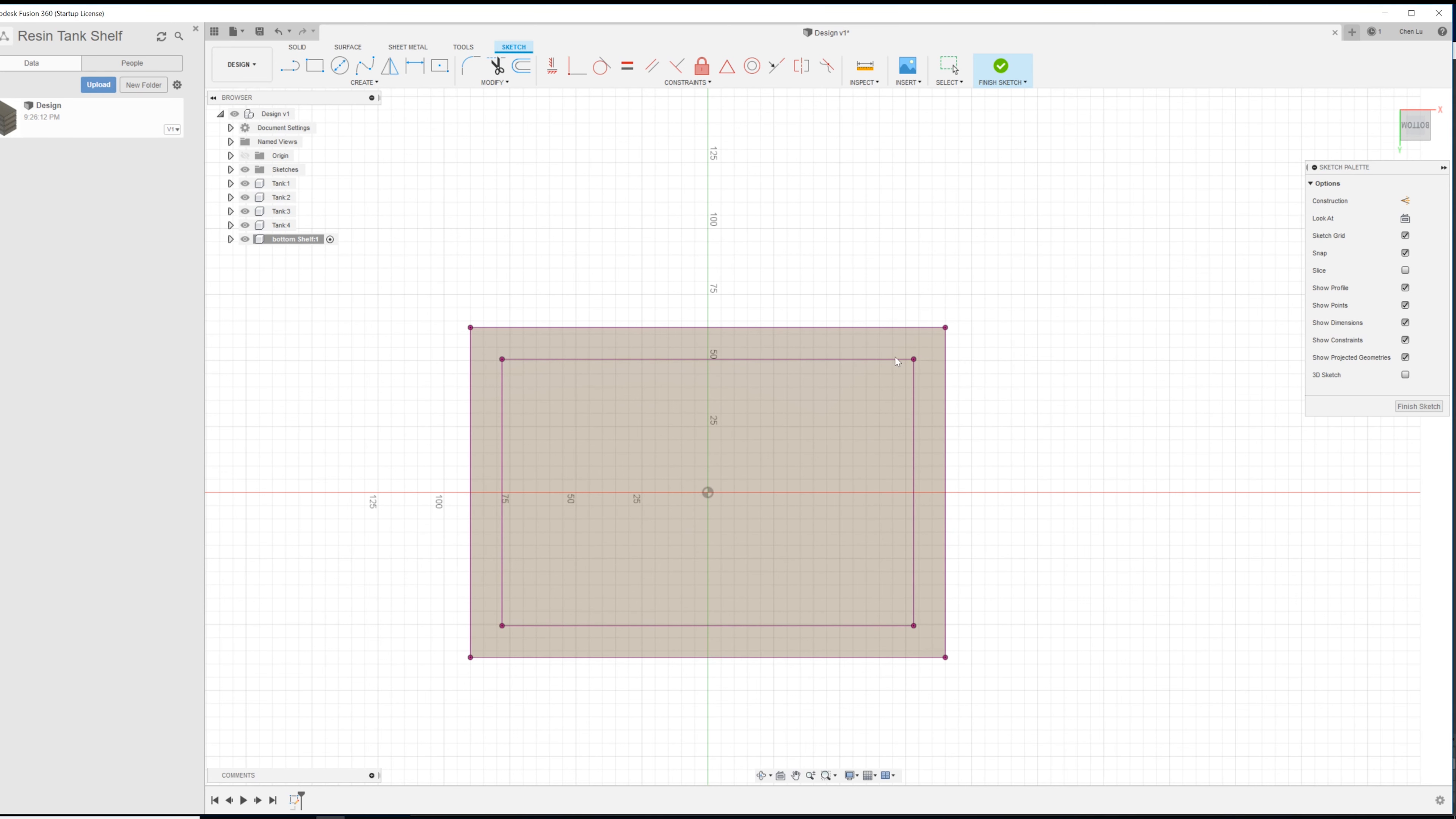
pyautogui.press('Escape')
# - Draw two short horizontal lines extending the inner outline's long sides from its right corners to the outer outline's right side
pyautogui.scroll(2, 956, 378)
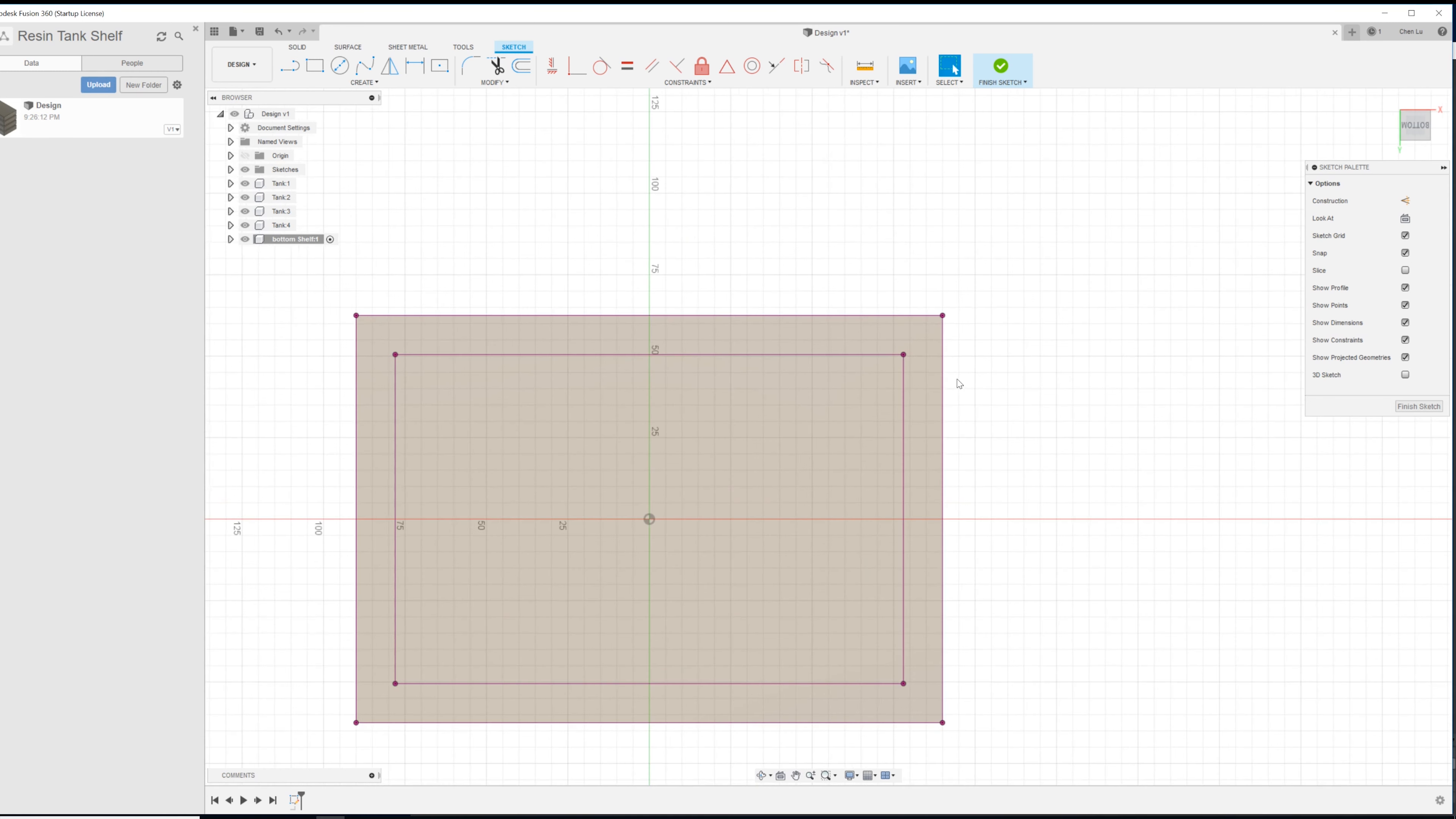
pyautogui.press('l')
pyautogui.click(904, 355)
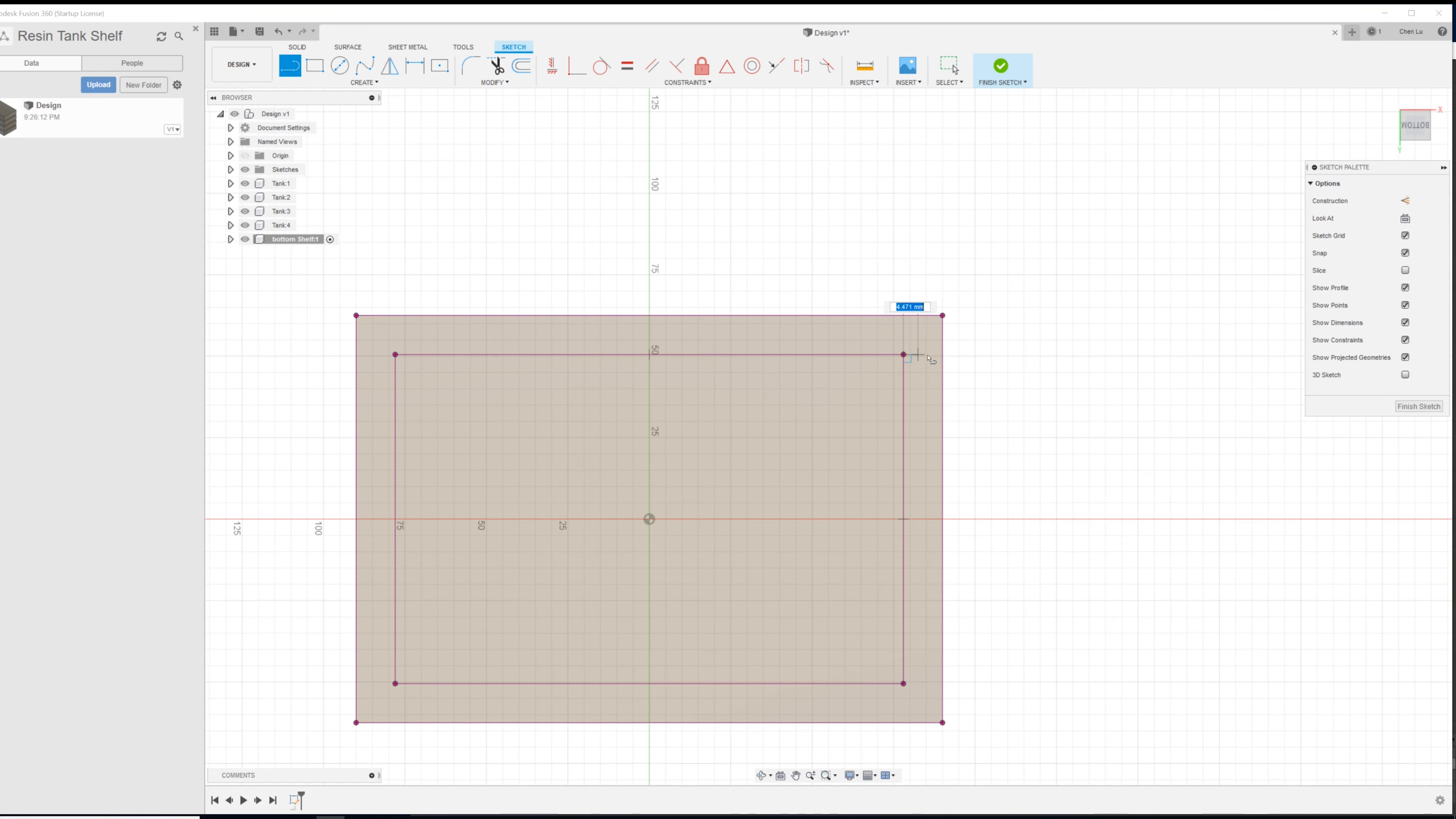
pyautogui.click(943, 355)
pyautogui.click(903, 683)
pyautogui.click(943, 683)
pyautogui.press('Escape')
pyautogui.press('t')
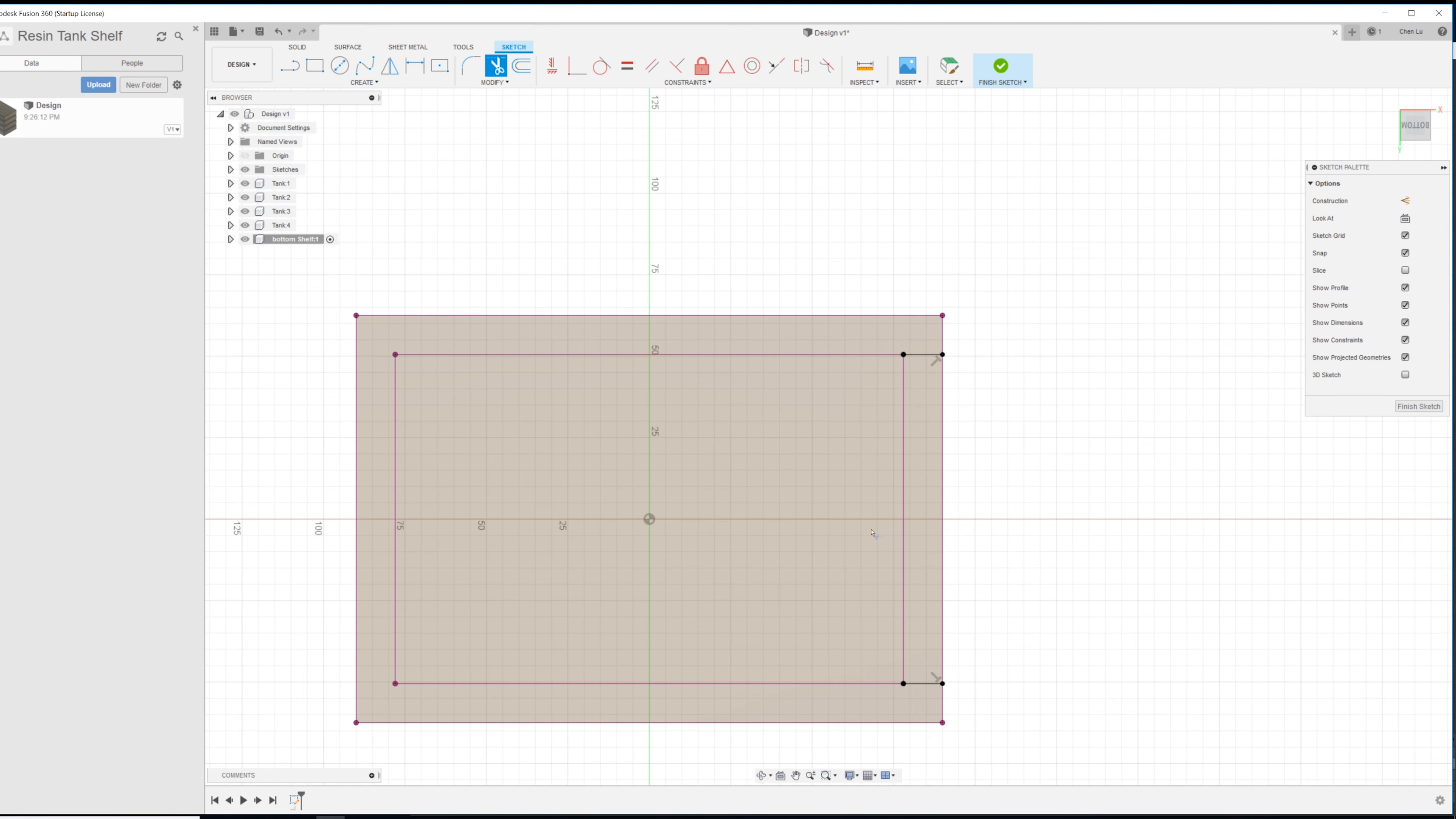
pyautogui.press('Escape')
# - Delete the projected inner outline's short side between the two extension lines so the frame opens on that side
pyautogui.scroll(-2, 940, 476)
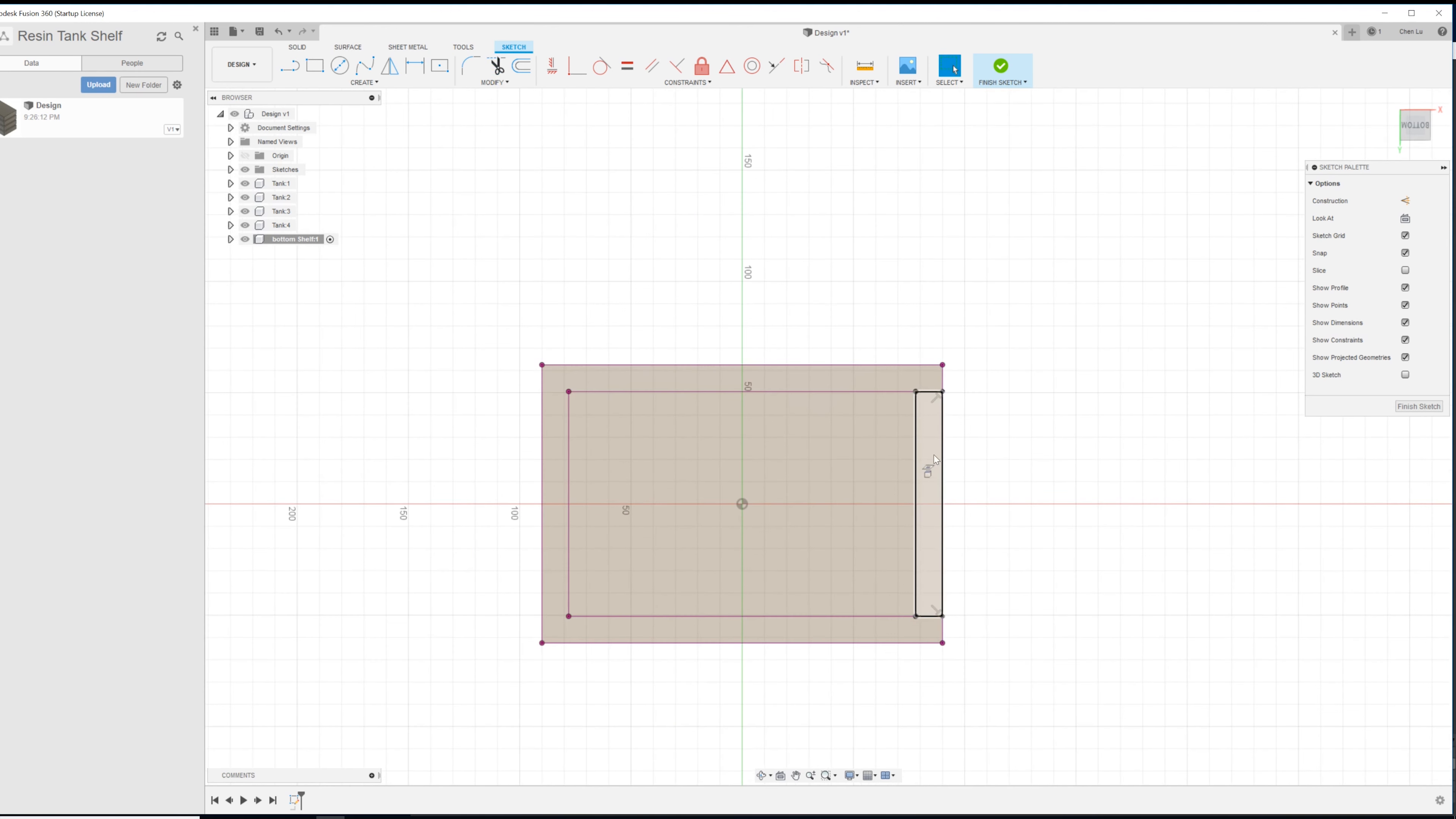
pyautogui.click(913, 456)
pyautogui.click(916, 456)
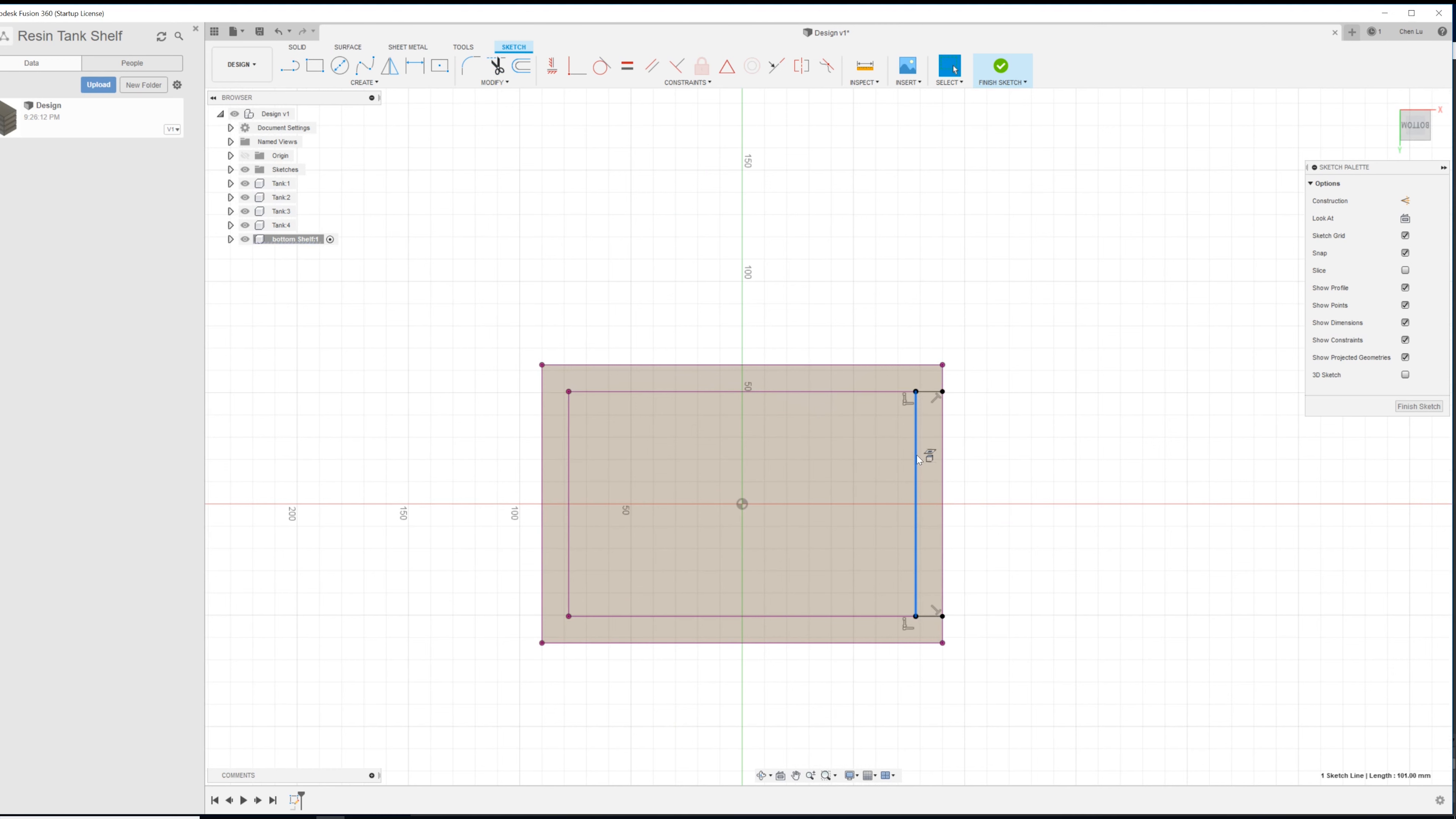
pyautogui.click(943, 455)
pyautogui.click(965, 445)
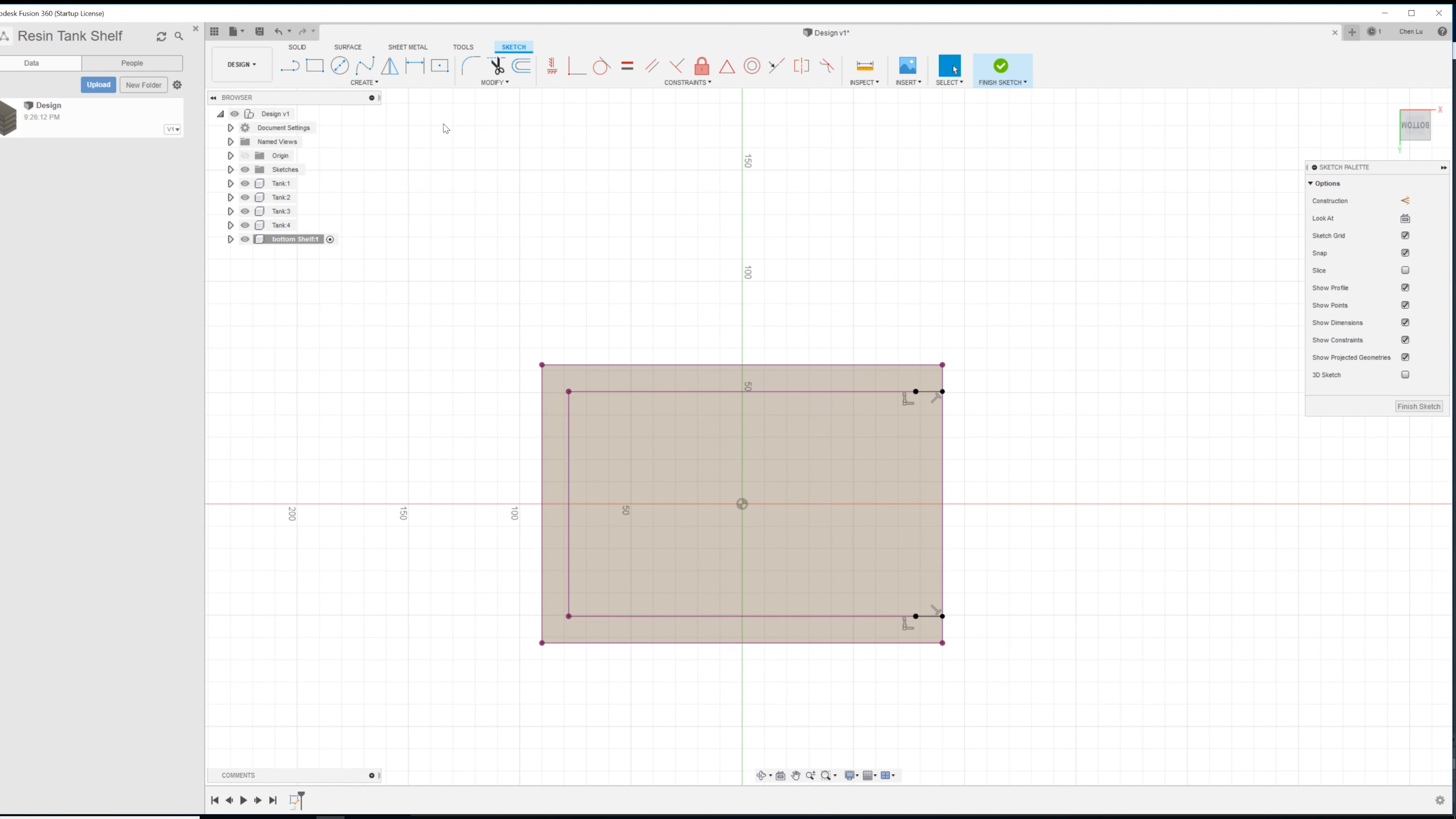
# - Extrude the U-shaped frame profile 10 mm as a new body
pyautogui.press('e')
pyautogui.click(703, 375)
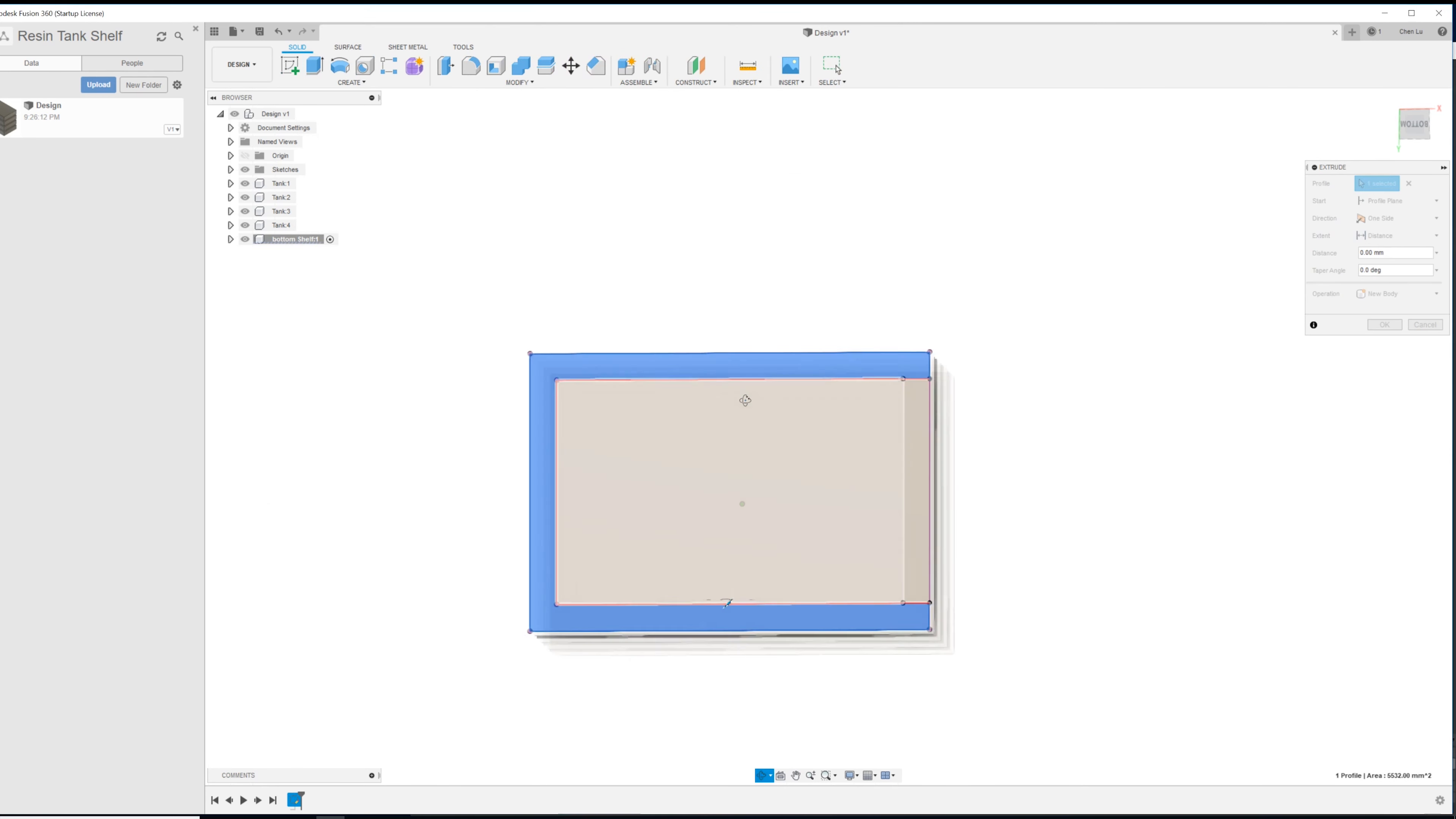
pyautogui.keyDown('shift'); pyautogui.moveTo(745, 407); pyautogui.dragTo(760, 344, button='middle'); pyautogui.keyUp('shift')
pyautogui.moveTo(783, 360); pyautogui.dragTo(785, 332)
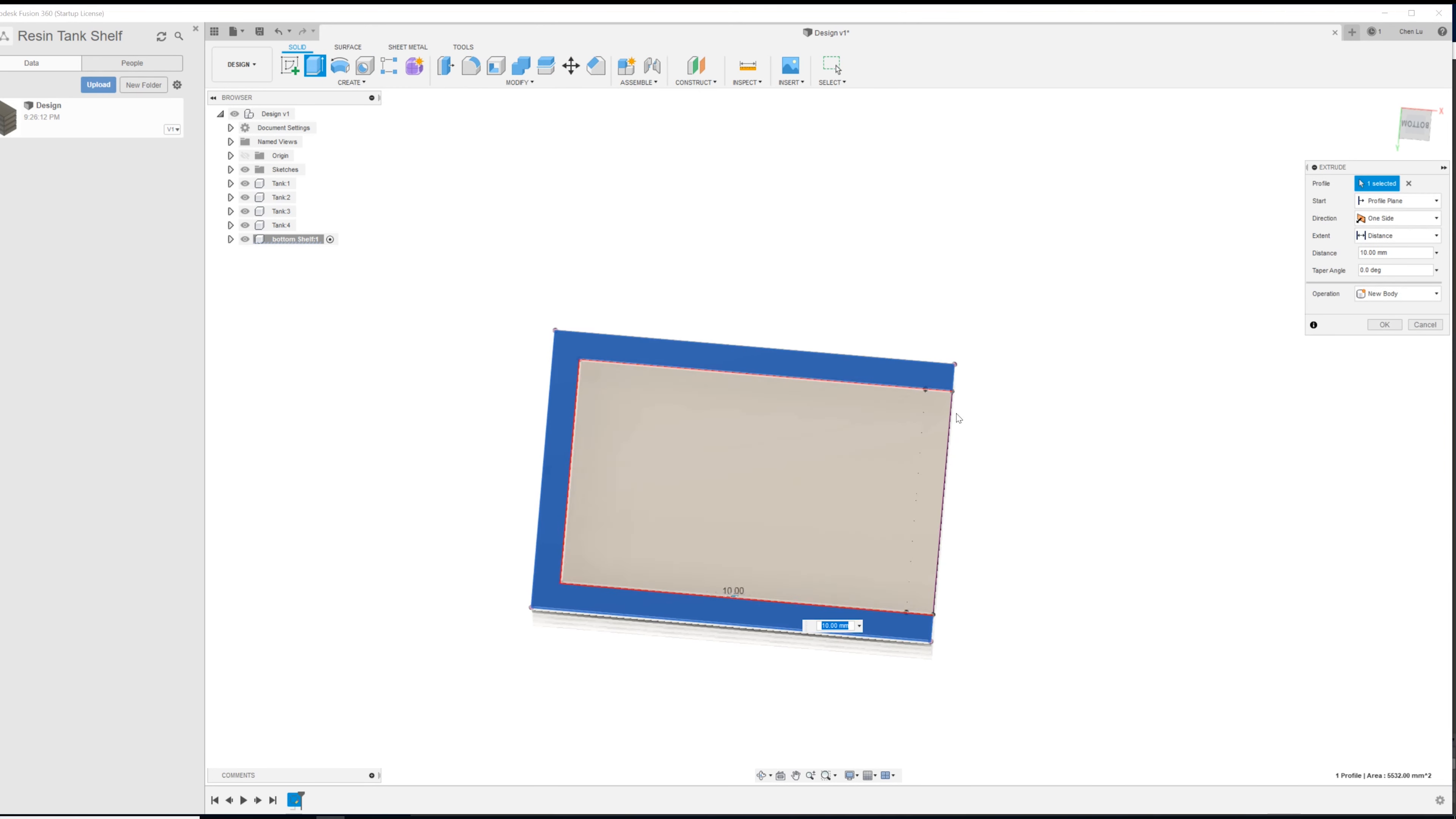
pyautogui.keyDown('shift'); pyautogui.moveTo(905, 393); pyautogui.dragTo(889, 434, button='middle'); pyautogui.keyUp('shift')
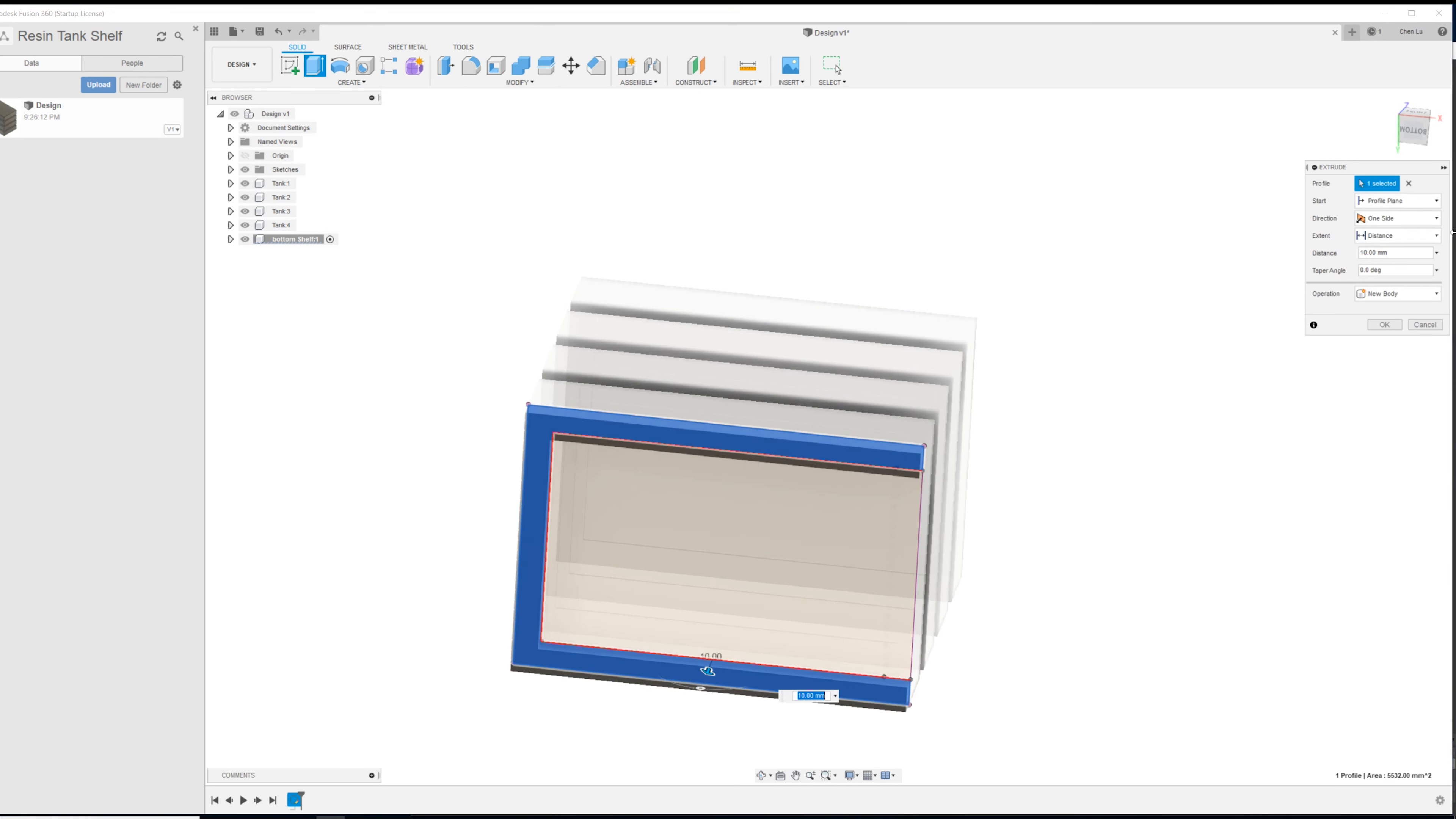
pyautogui.click(1385, 324)
# - Reopen the U-shaped frame's base sketch for editing
pyautogui.keyDown('shift'); pyautogui.moveTo(1114, 380); pyautogui.dragTo(723, 373, button='middle'); pyautogui.keyUp('shift')
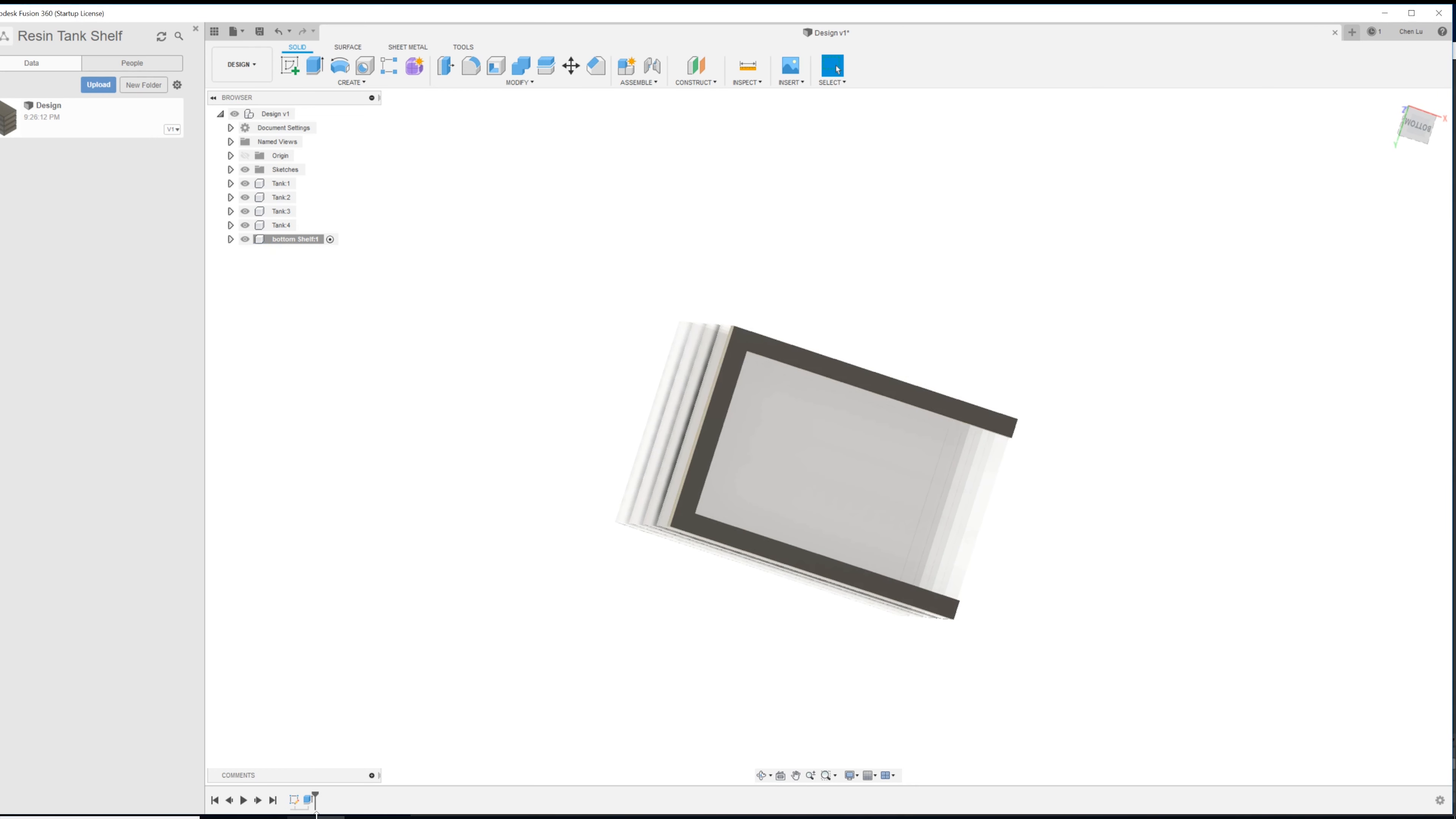
pyautogui.rightClick(295, 799)
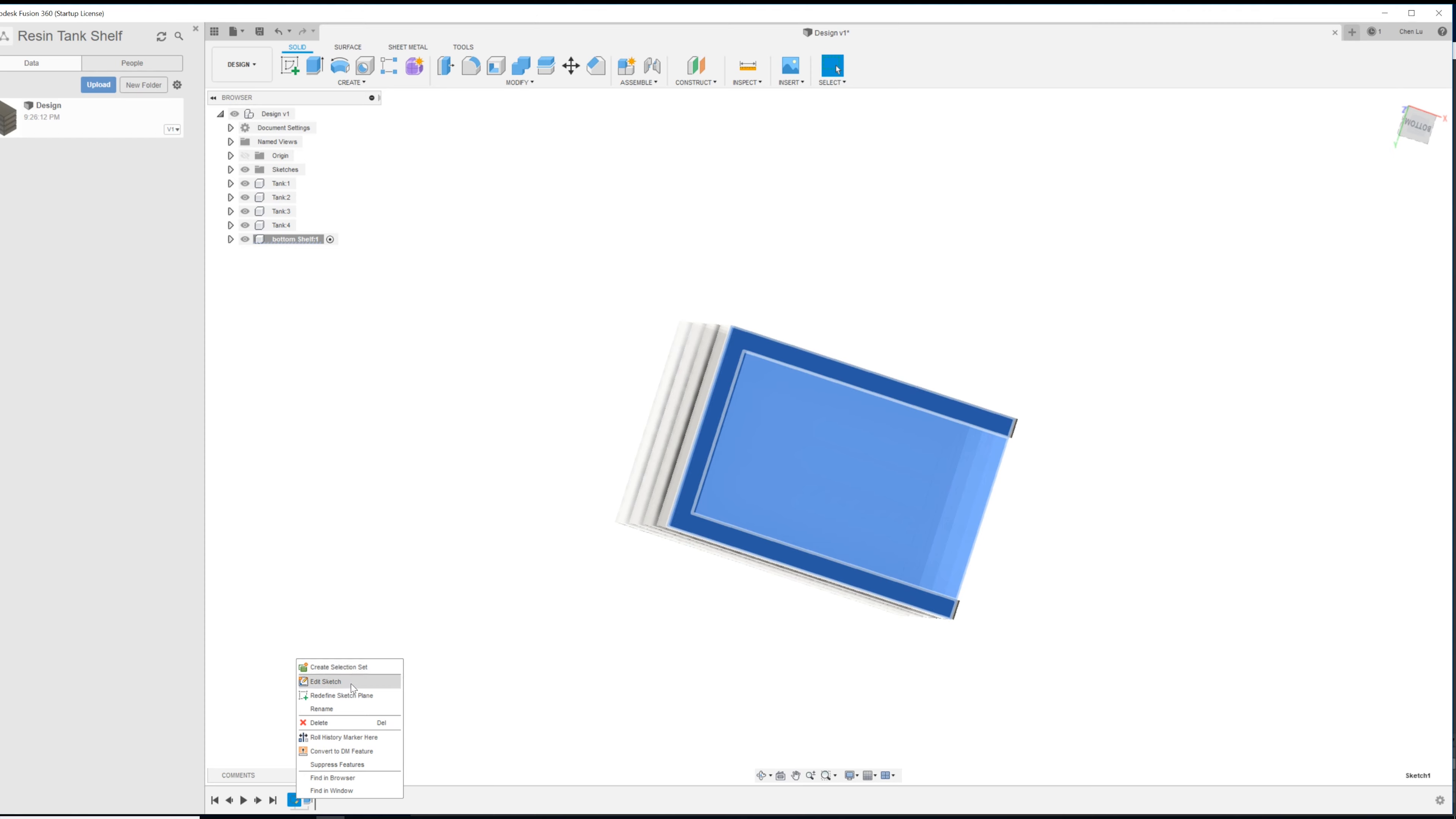
pyautogui.click(381, 670)
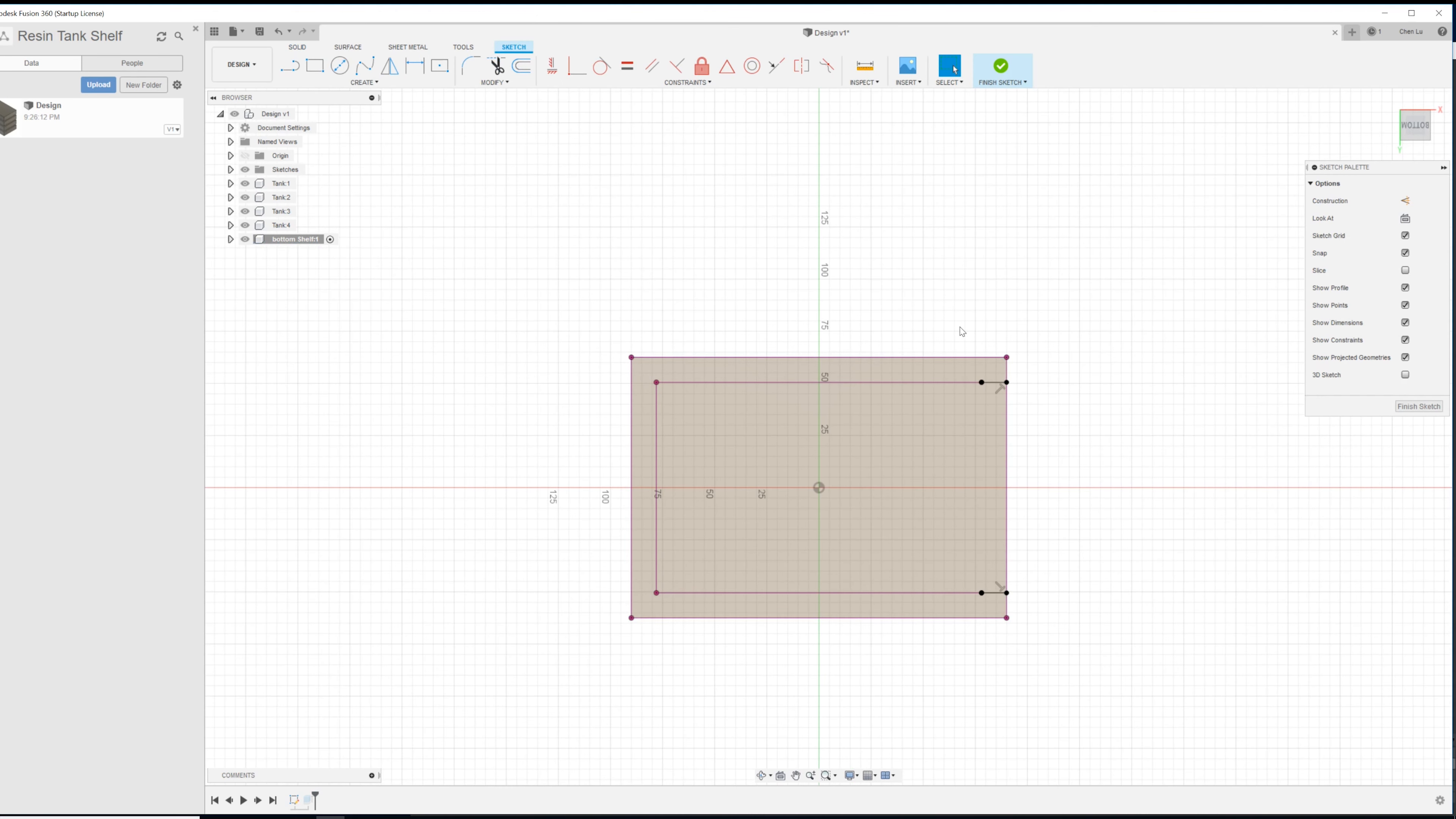
pyautogui.scroll(1, 921, 349)
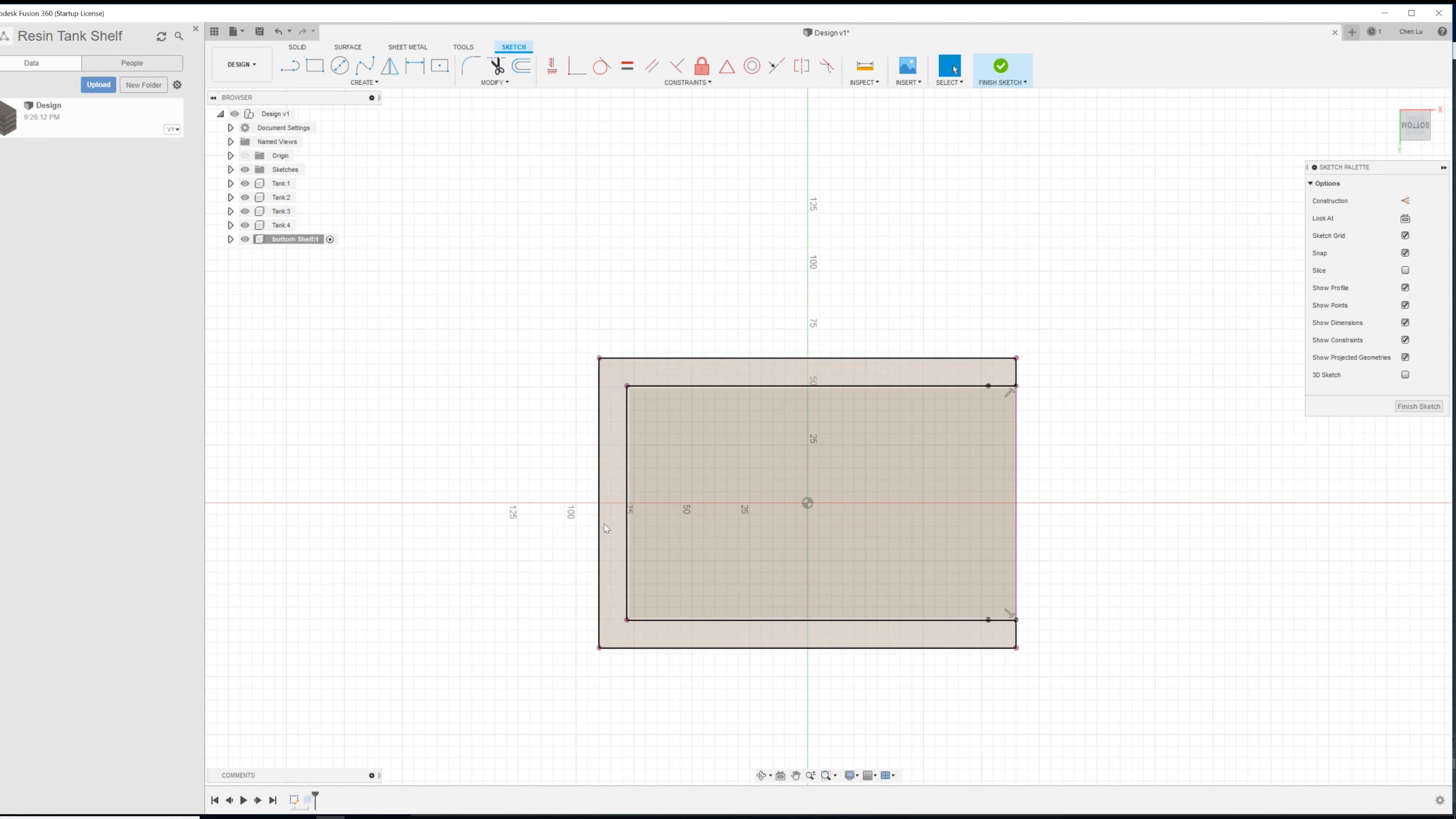
# - Draw a vertical construction line about 95 mm long from the origin up past the outer outline's upper edge
pyautogui.press('l')
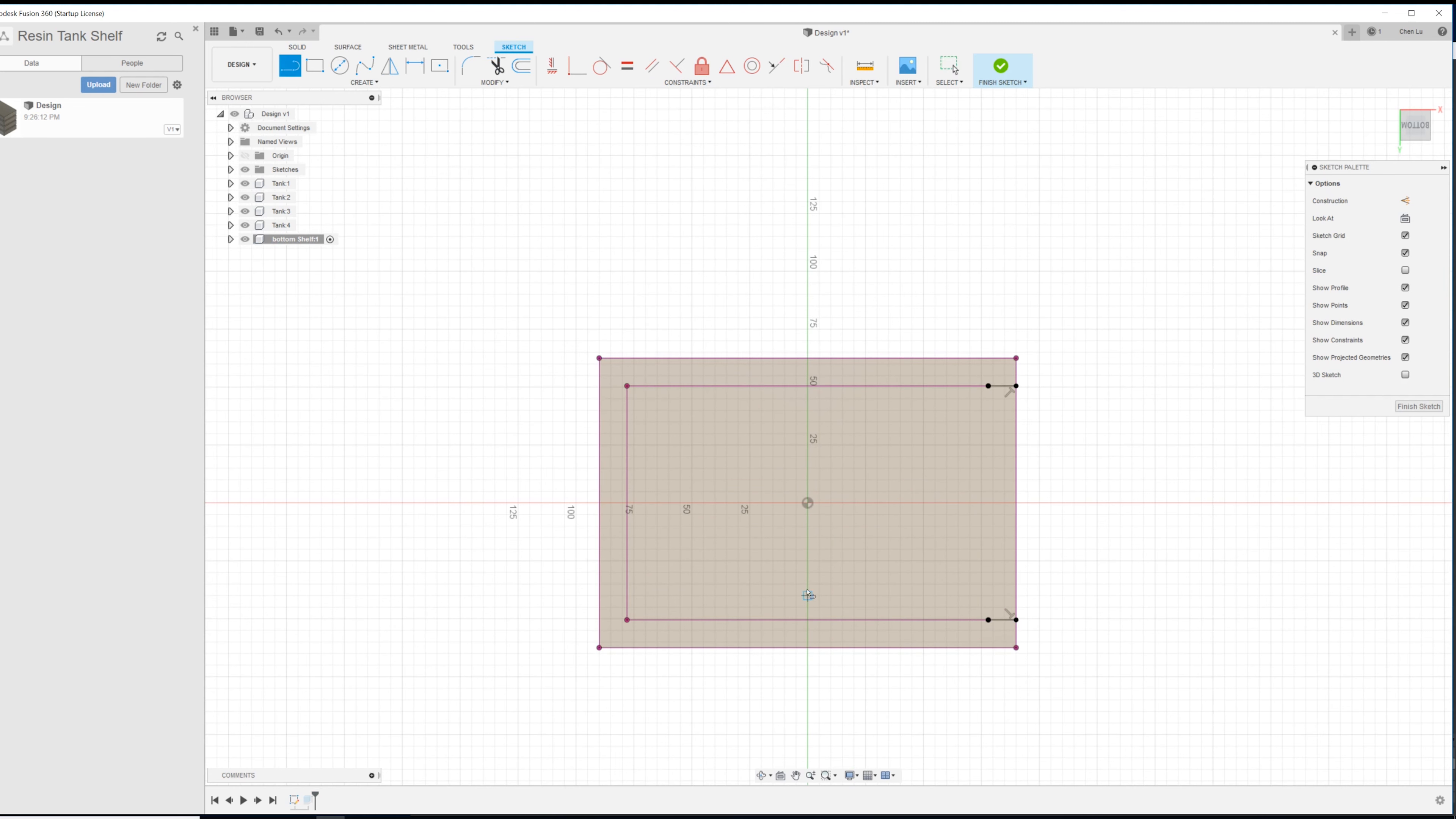
pyautogui.click(808, 503)
pyautogui.click(807, 282)
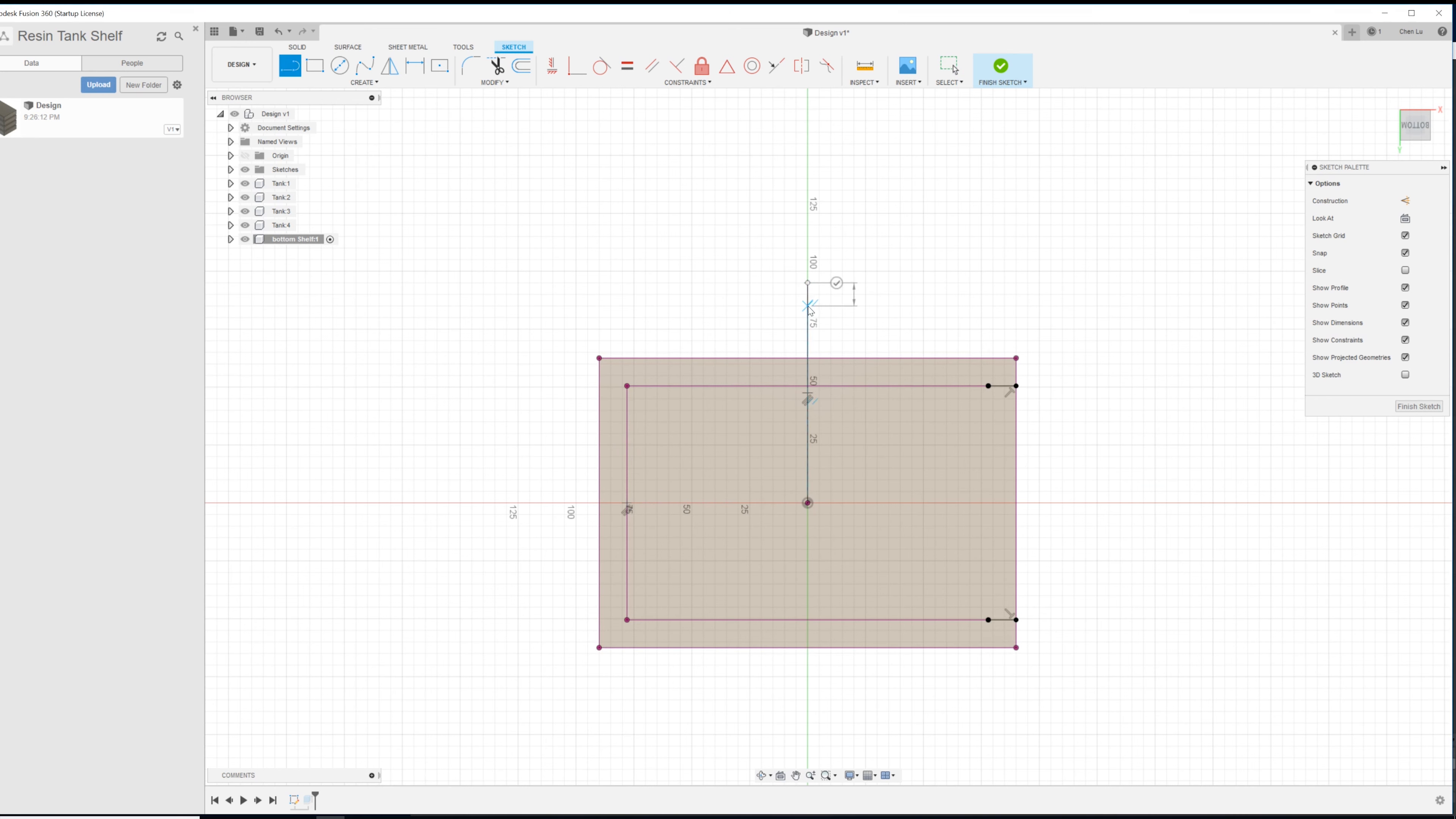
pyautogui.press('Escape')
pyautogui.click(807, 319)
pyautogui.write('xs')
pyautogui.write('x')
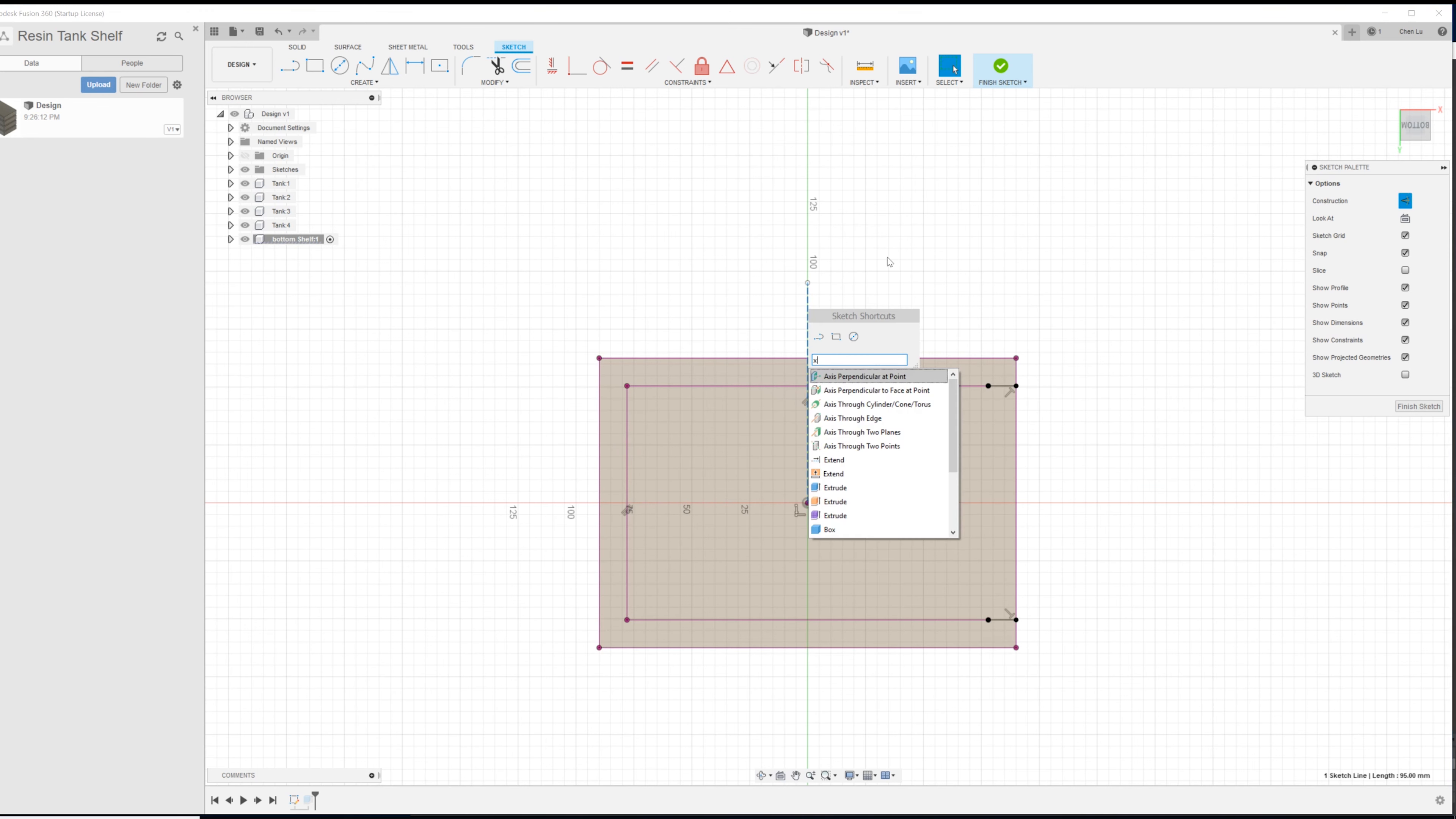
pyautogui.click(887, 261)
# - Draw a horizontal construction line from the origin out past the frame's closed short side
pyautogui.press('l')
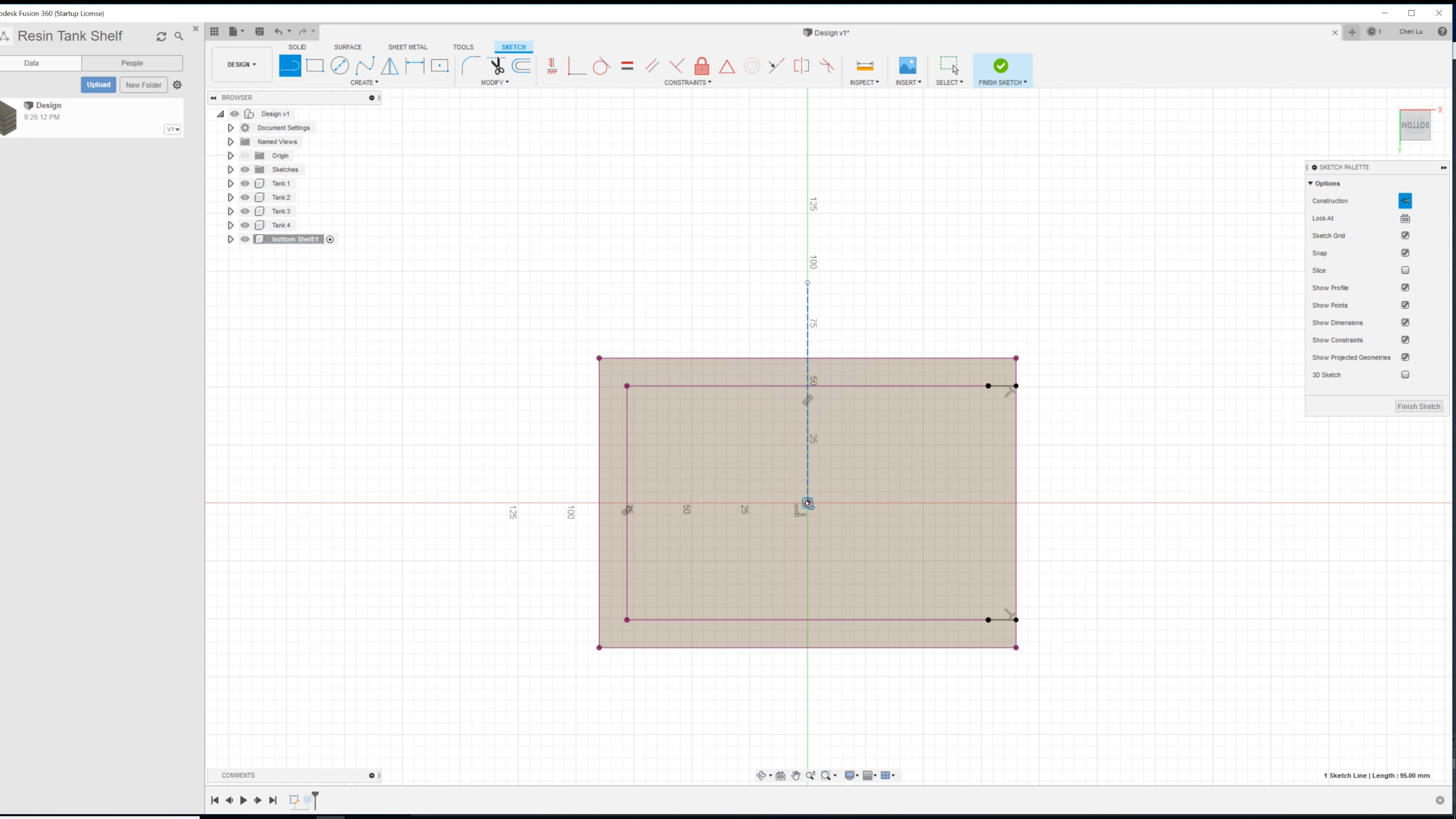
pyautogui.click(807, 503)
pyautogui.press('Escape')
pyautogui.click(633, 503)
pyautogui.press('x')
pyautogui.click(698, 215)
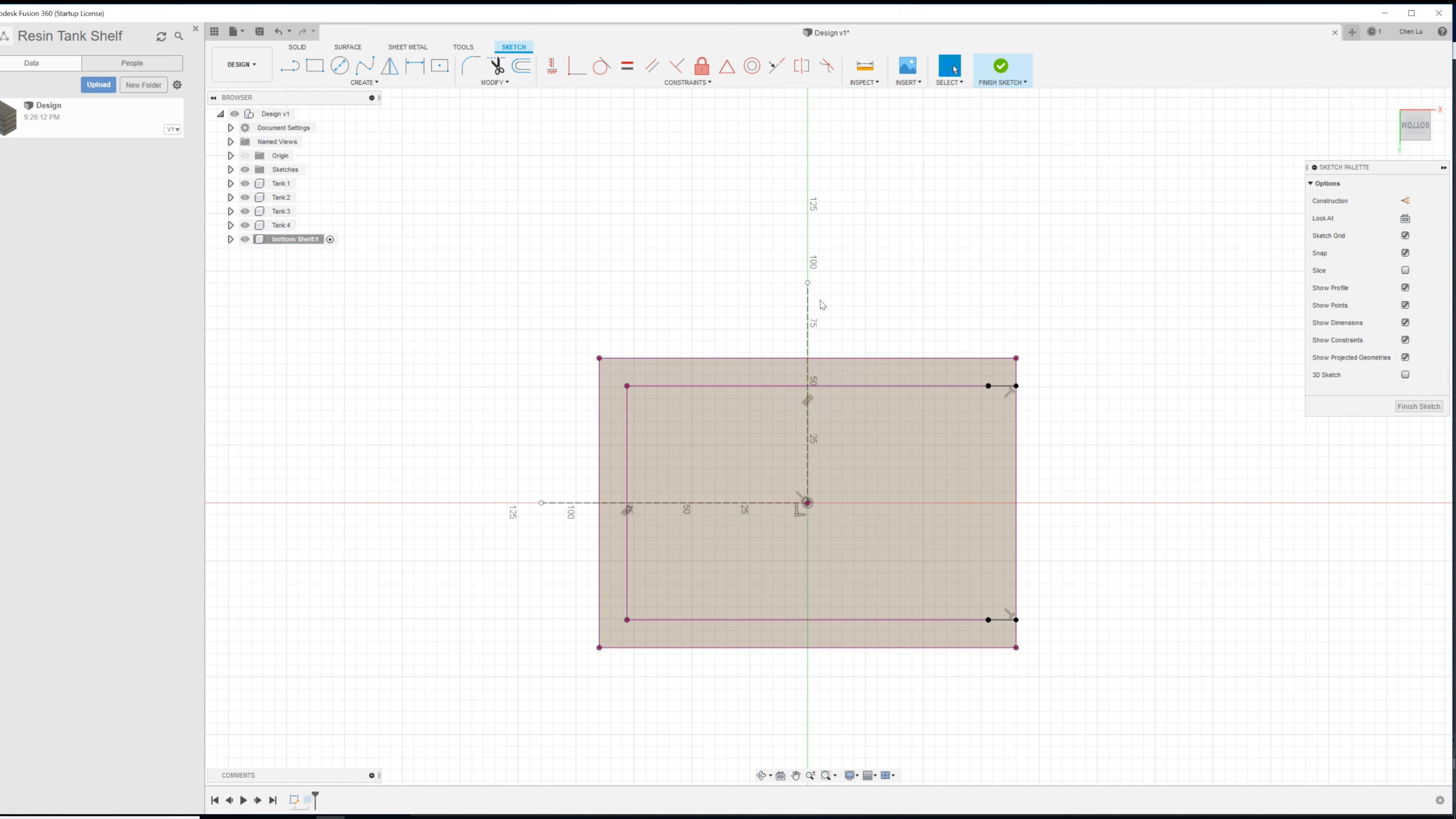
pyautogui.click(809, 311)
pyautogui.click(882, 305)
# - Sketch a rectangular tab about 43 mm wide on the outer outline's upper edge, between the closed side and the vertical centre line
pyautogui.press('l')
pyautogui.click(663, 357)
pyautogui.click(662, 329)
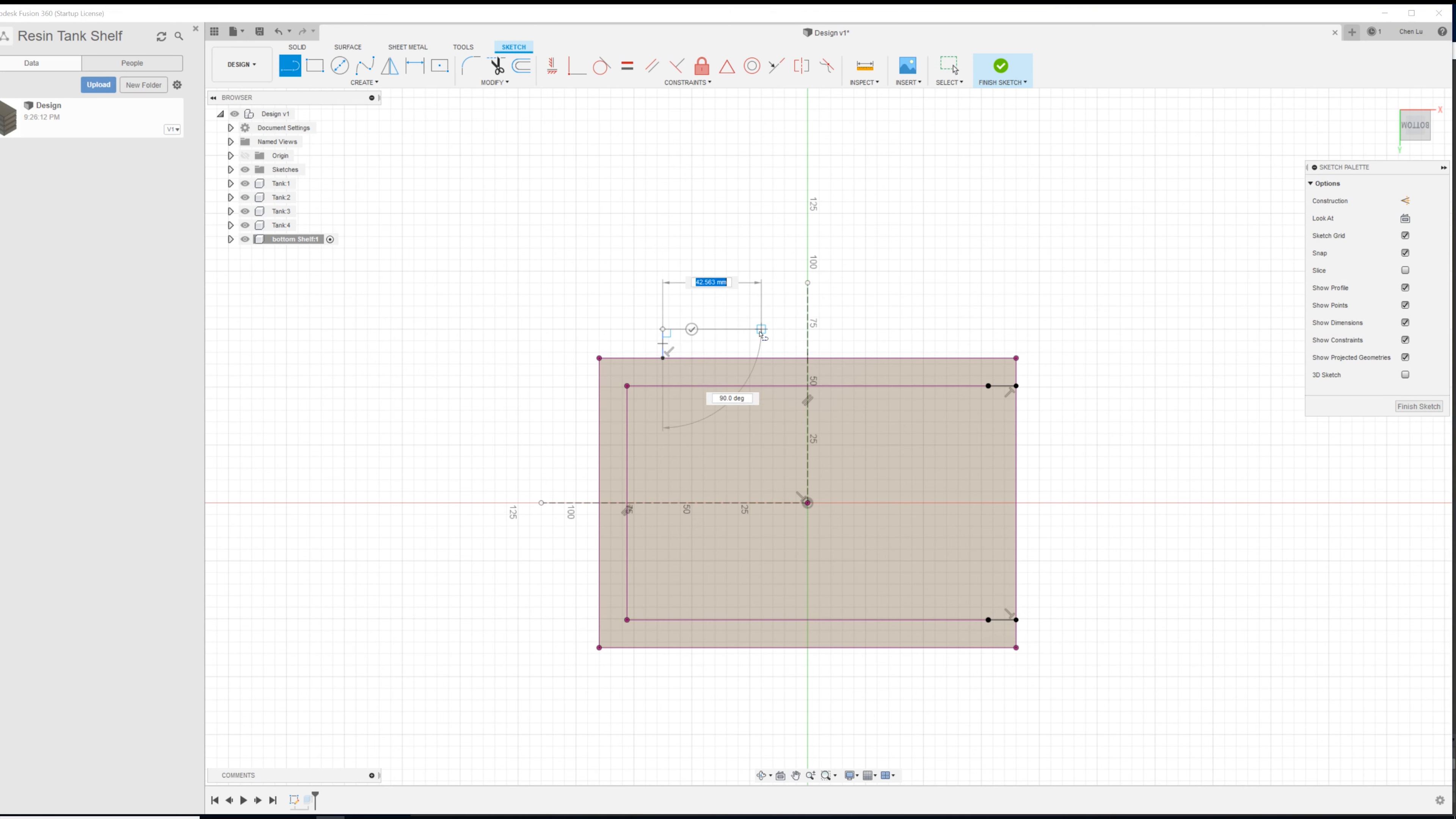
pyautogui.click(761, 329)
pyautogui.click(761, 358)
pyautogui.press('Escape')
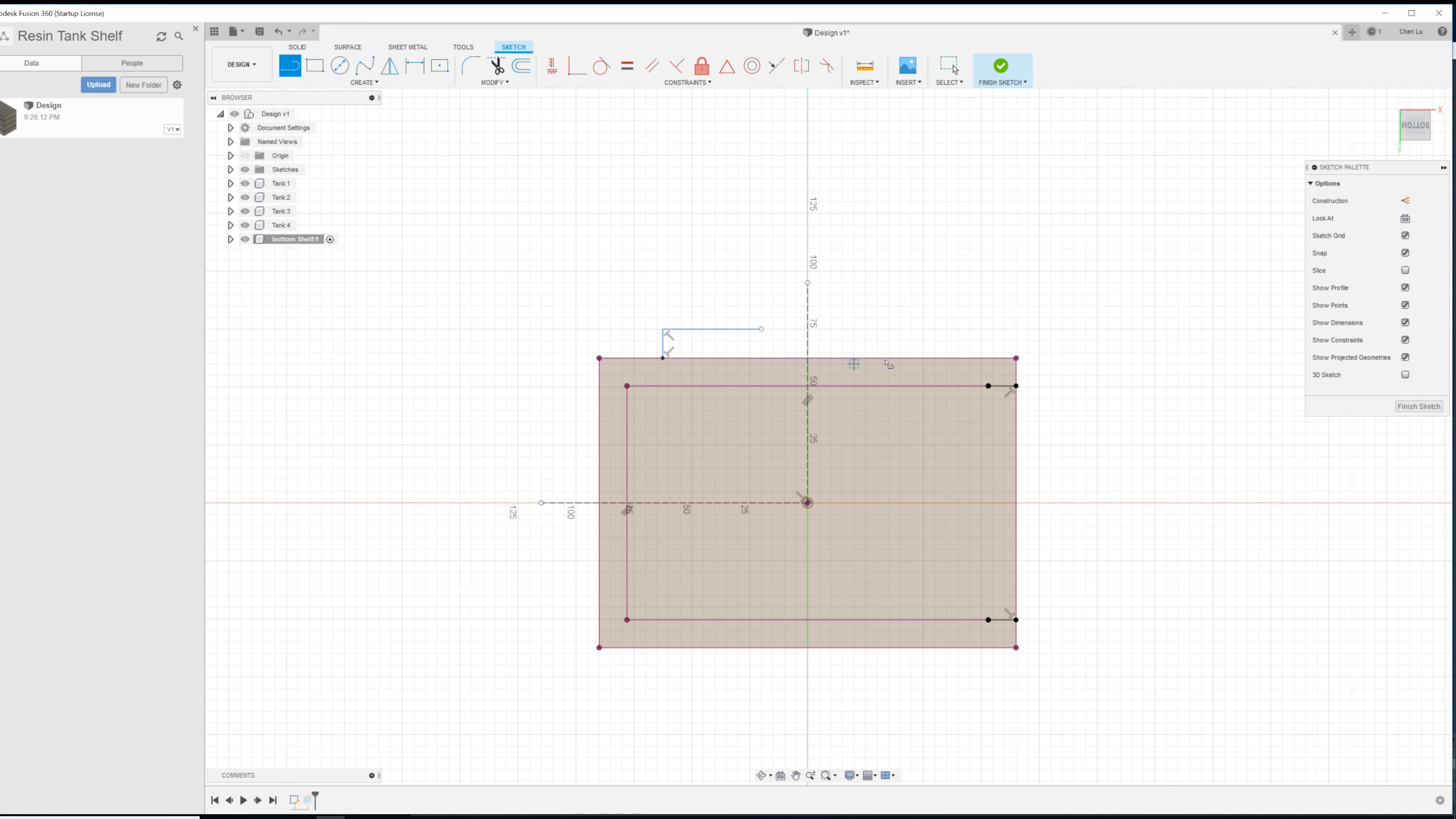
pyautogui.click(761, 329)
pyautogui.click(761, 357)
pyautogui.press('Escape')
# - Sketch a second rectangular tab about 12.5 mm high on the same edge, across the vertical centre line from the first tab
pyautogui.click(886, 358)
pyautogui.click(886, 328)
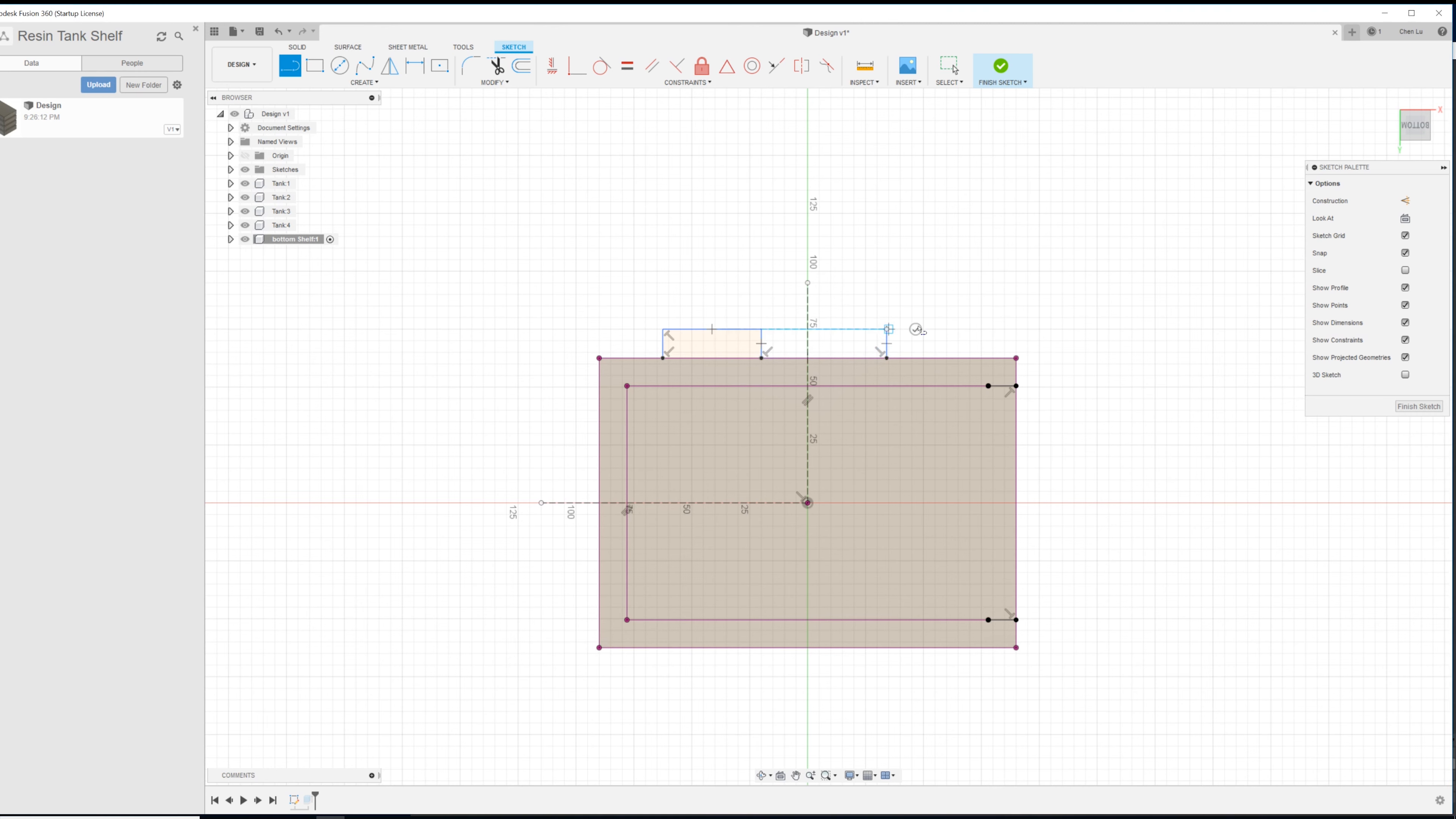
pyautogui.click(959, 329)
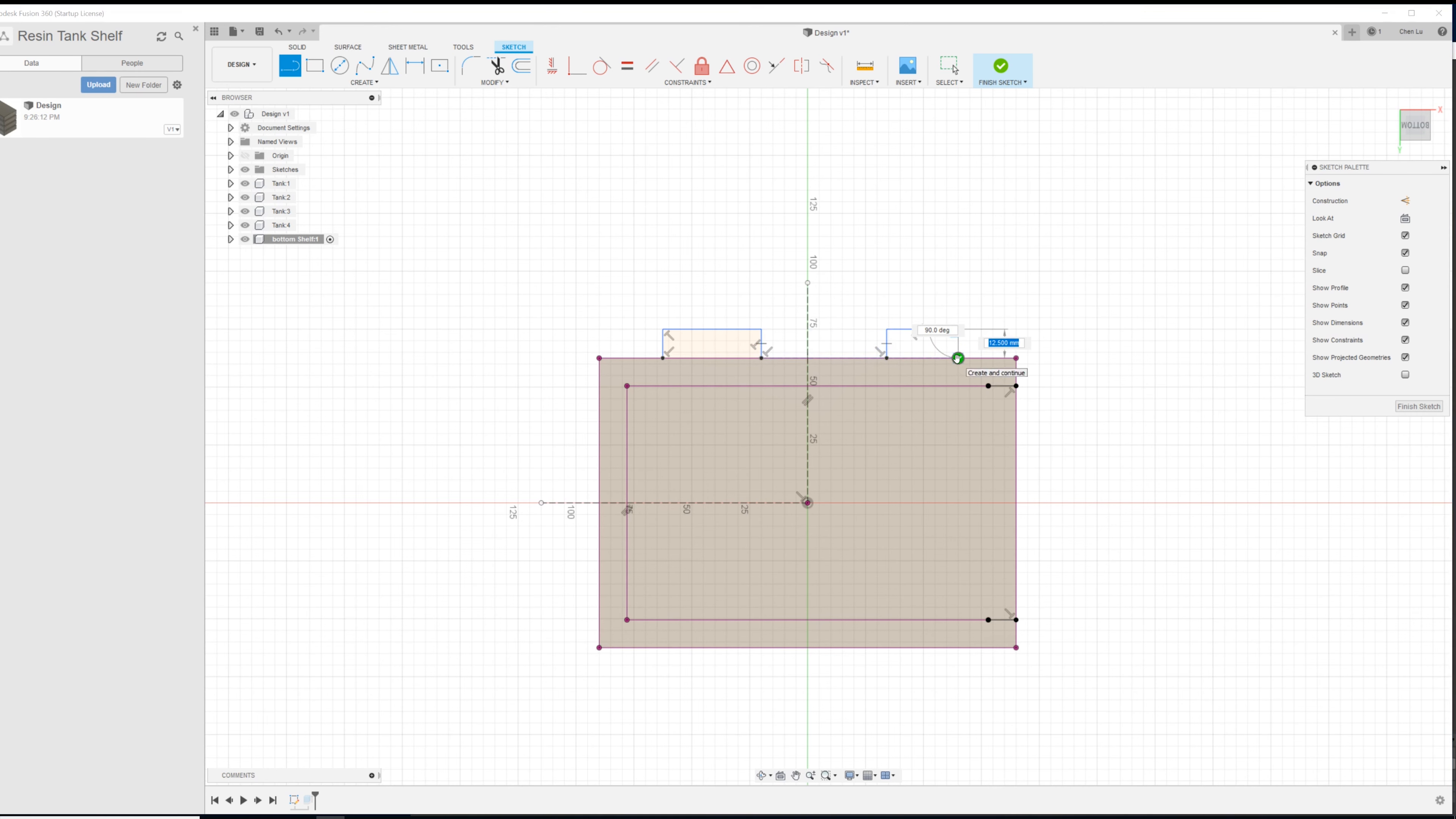
pyautogui.scroll(-2, 960, 360)
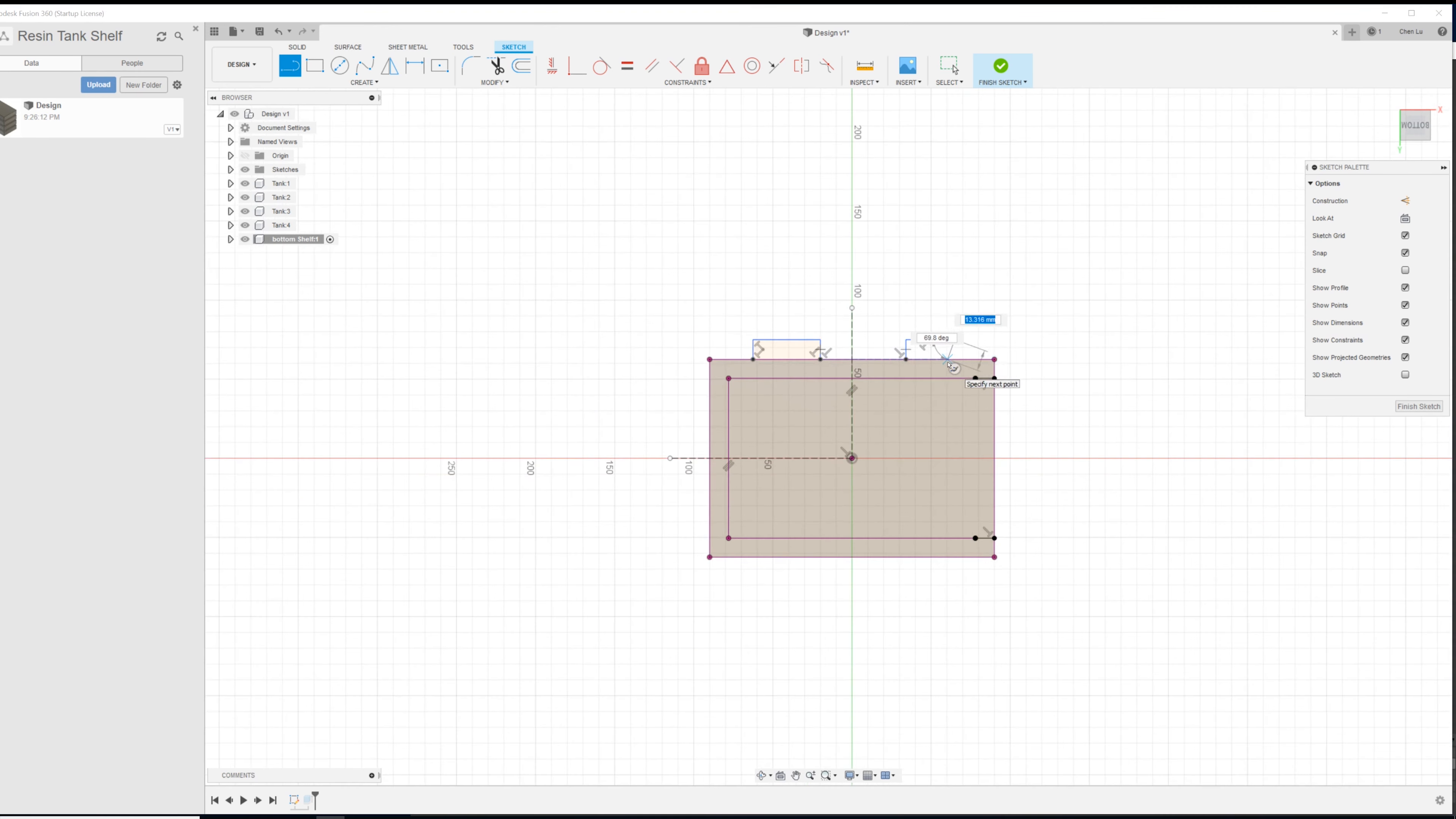
pyautogui.click(955, 358)
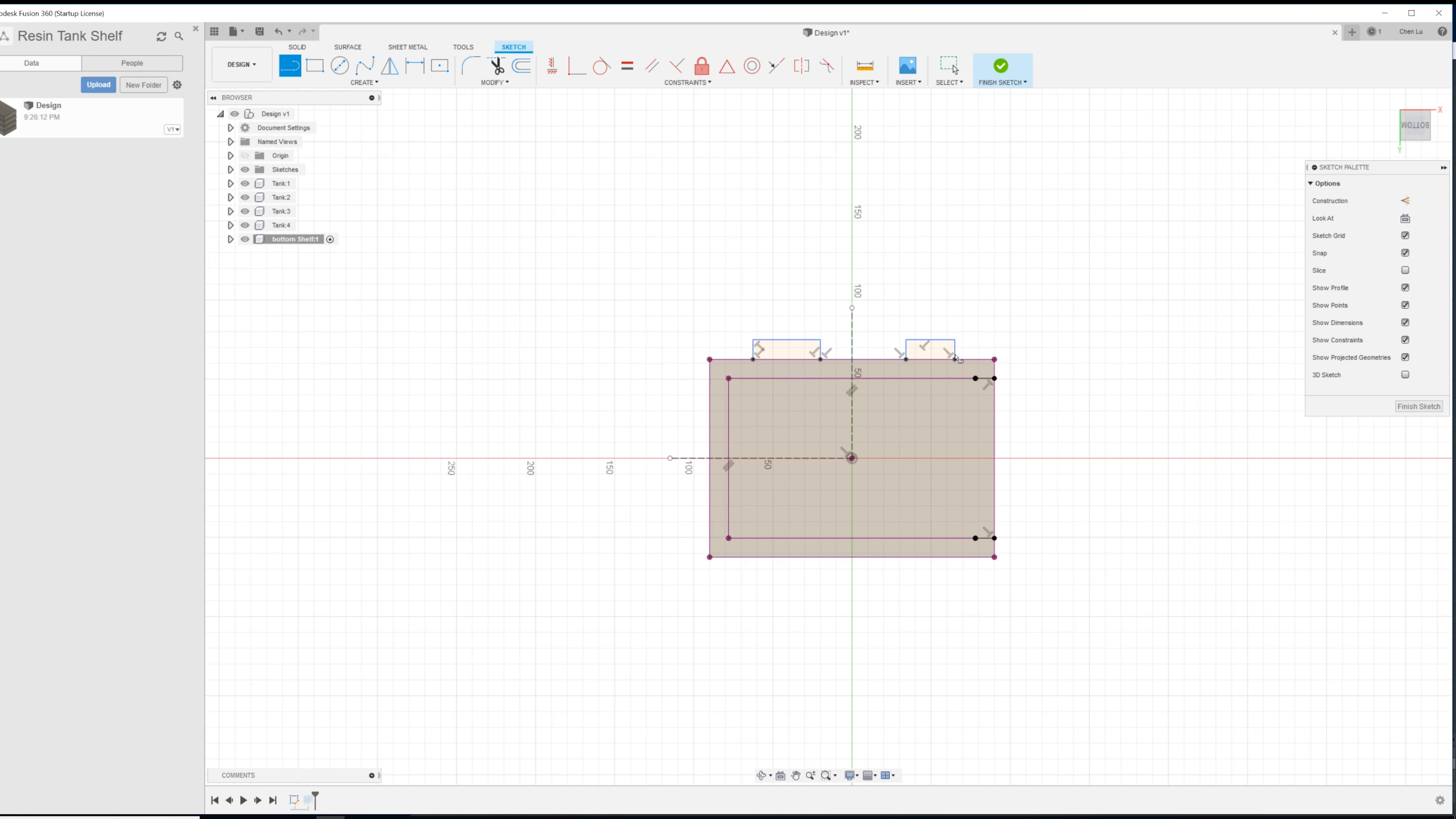
pyautogui.press('Escape')
# - Widen the second tab to about 50 mm by moving both of its side lines outward
pyautogui.scroll(-2, 946, 338)
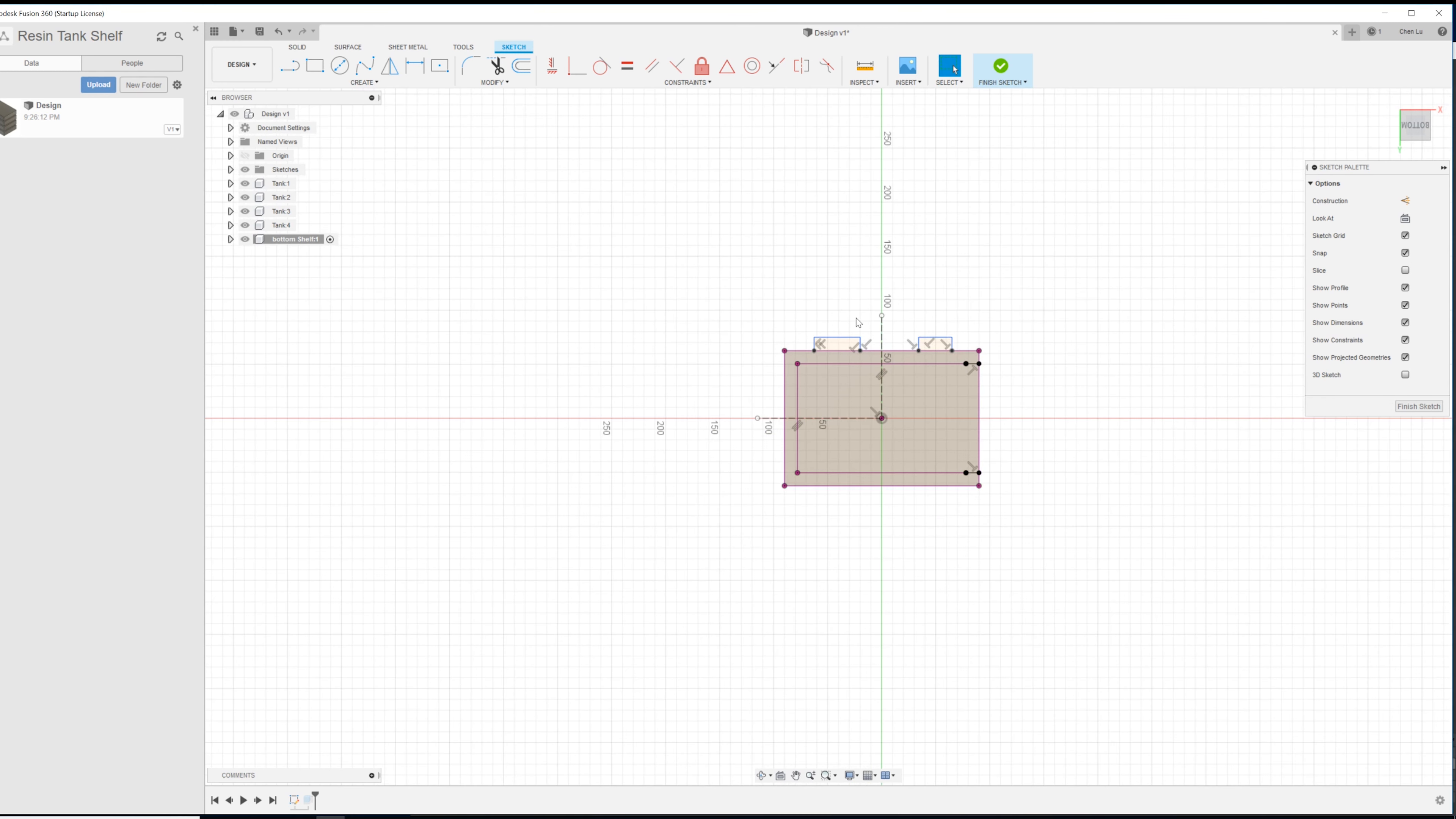
pyautogui.scroll(4, 894, 323)
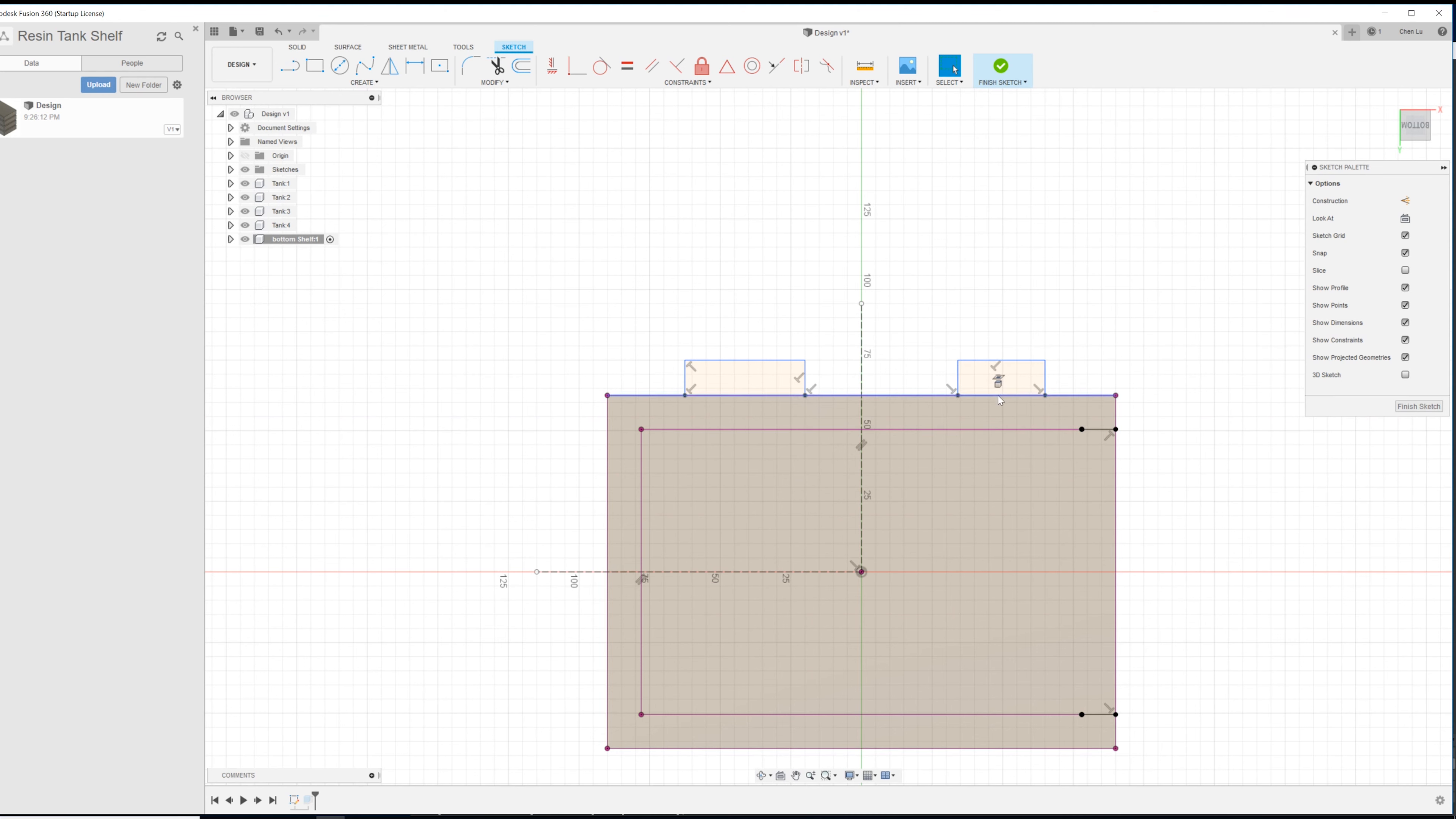
pyautogui.moveTo(958, 378); pyautogui.dragTo(919, 378)
pyautogui.moveTo(1043, 378); pyautogui.dragTo(1060, 379)
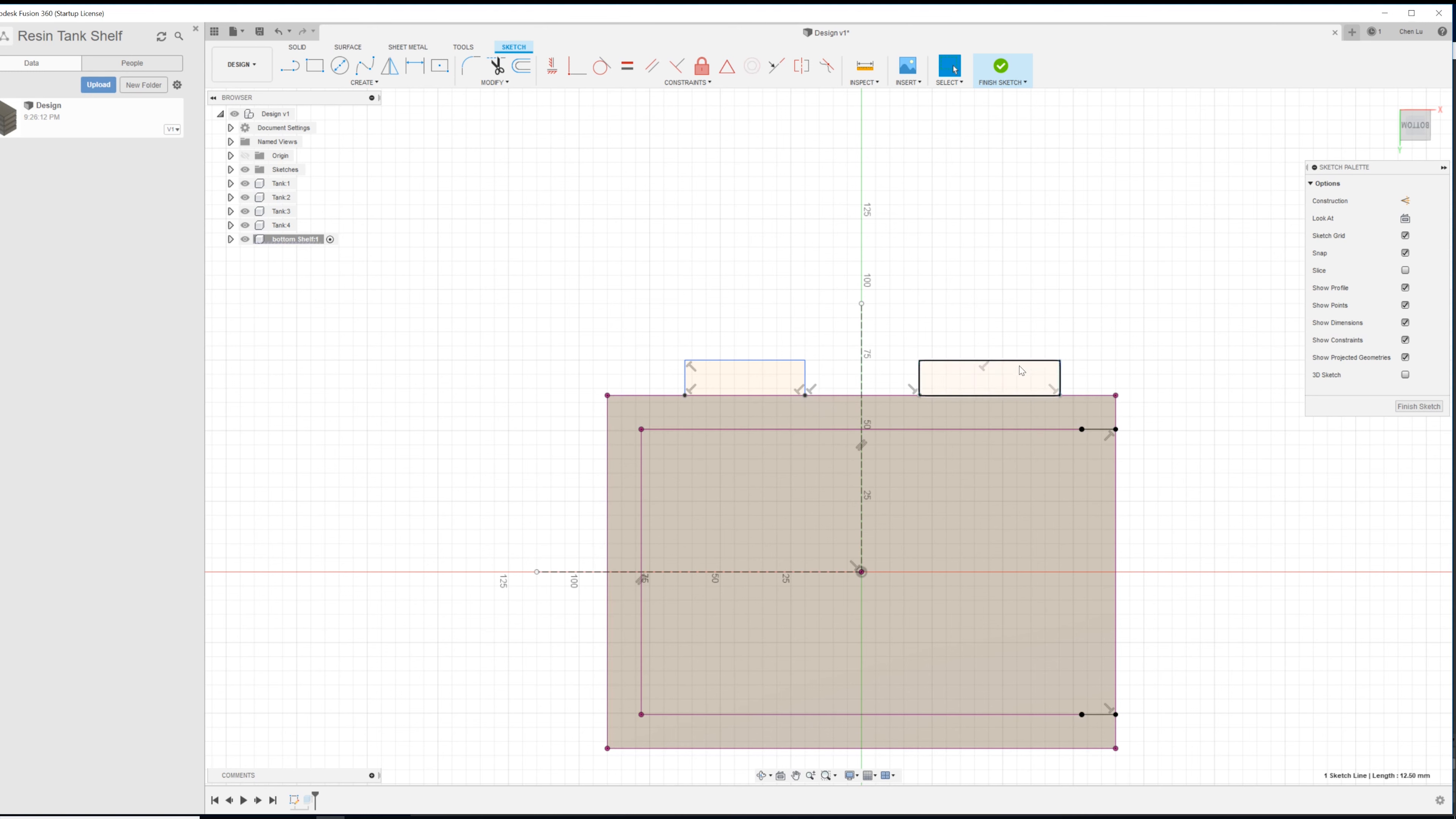
pyautogui.click(977, 328)
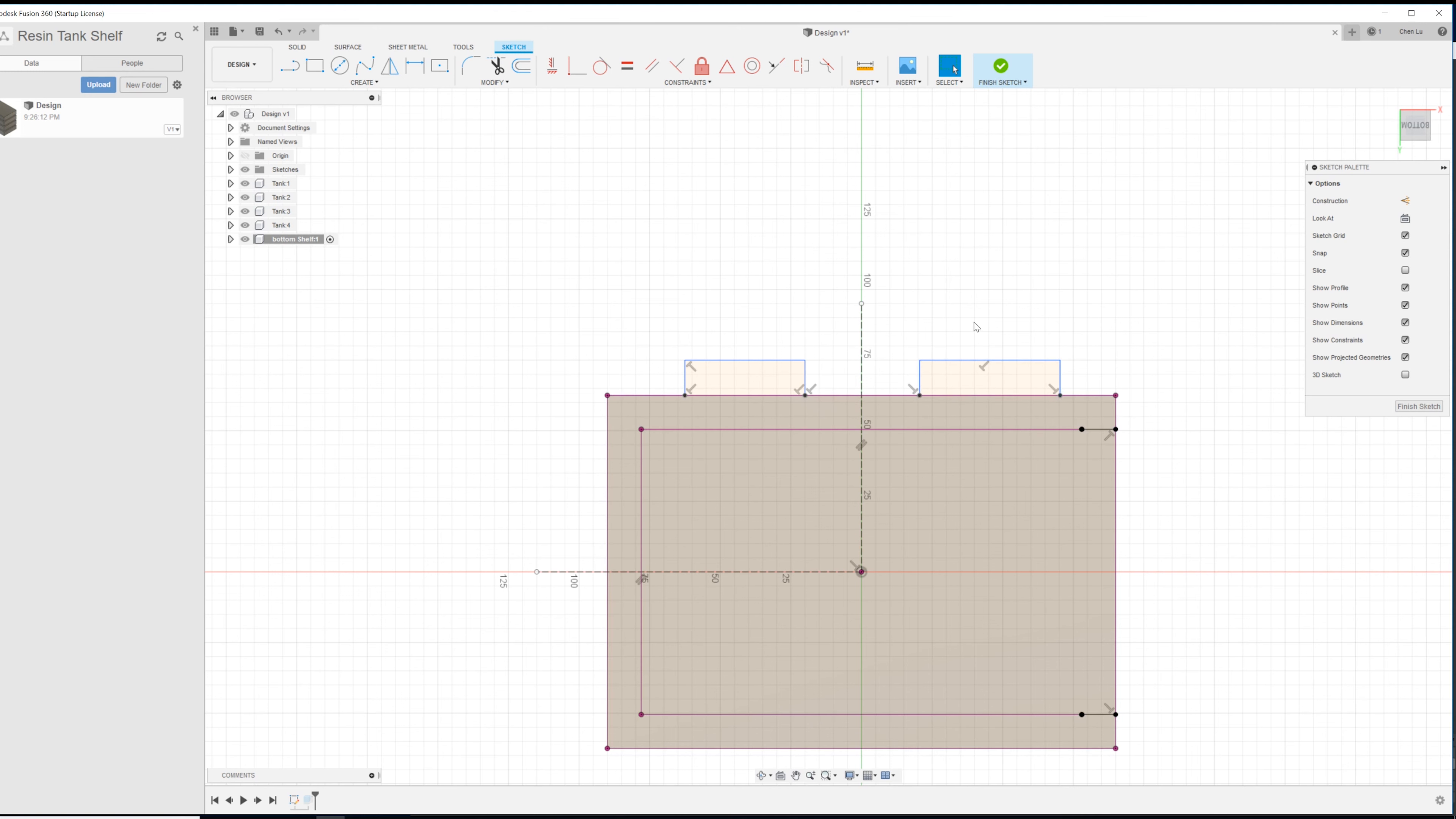
# - Delete the second upper tab's width dimension and make its outer edge equal in length to the first tab's
pyautogui.press('l')
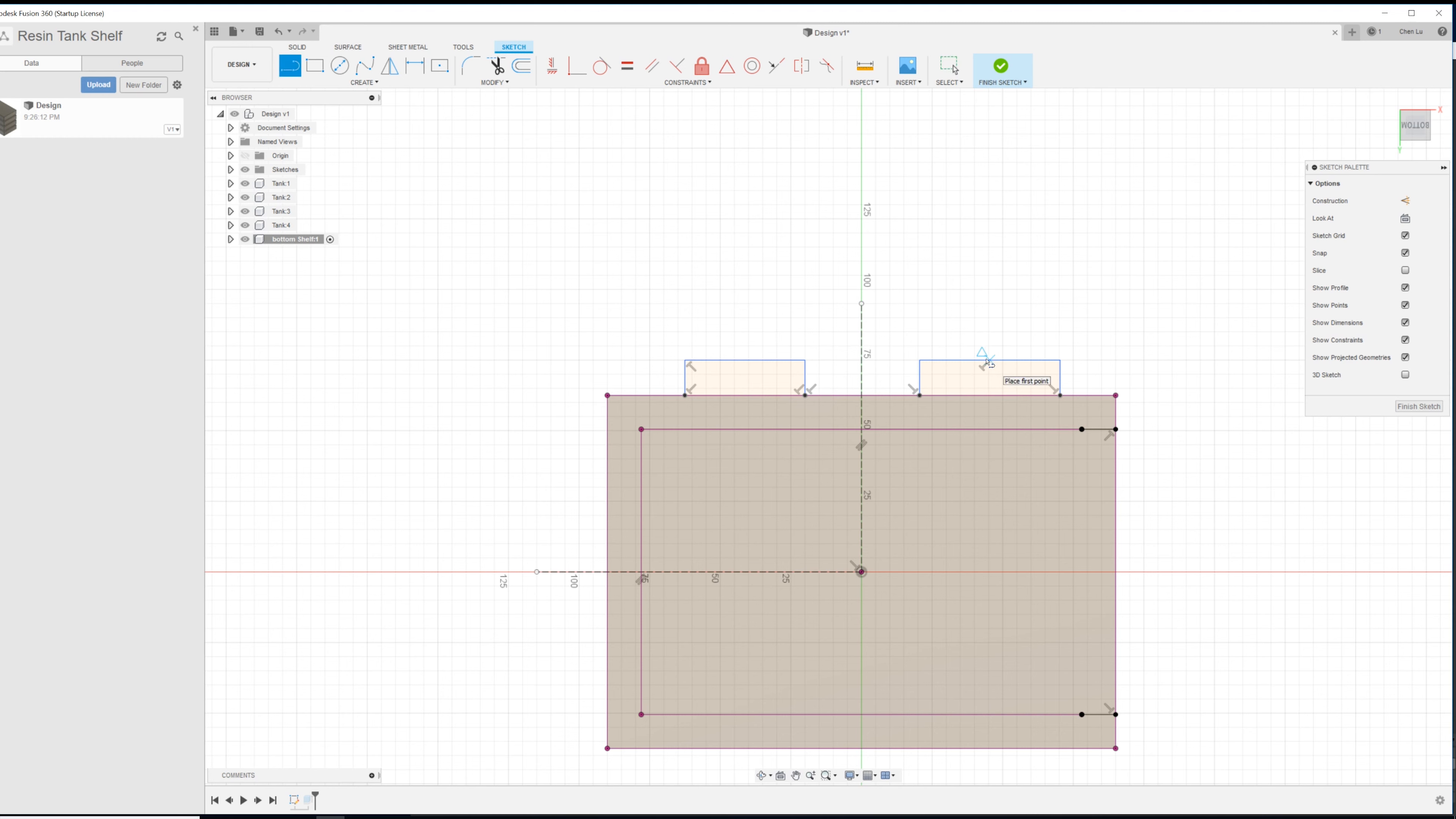
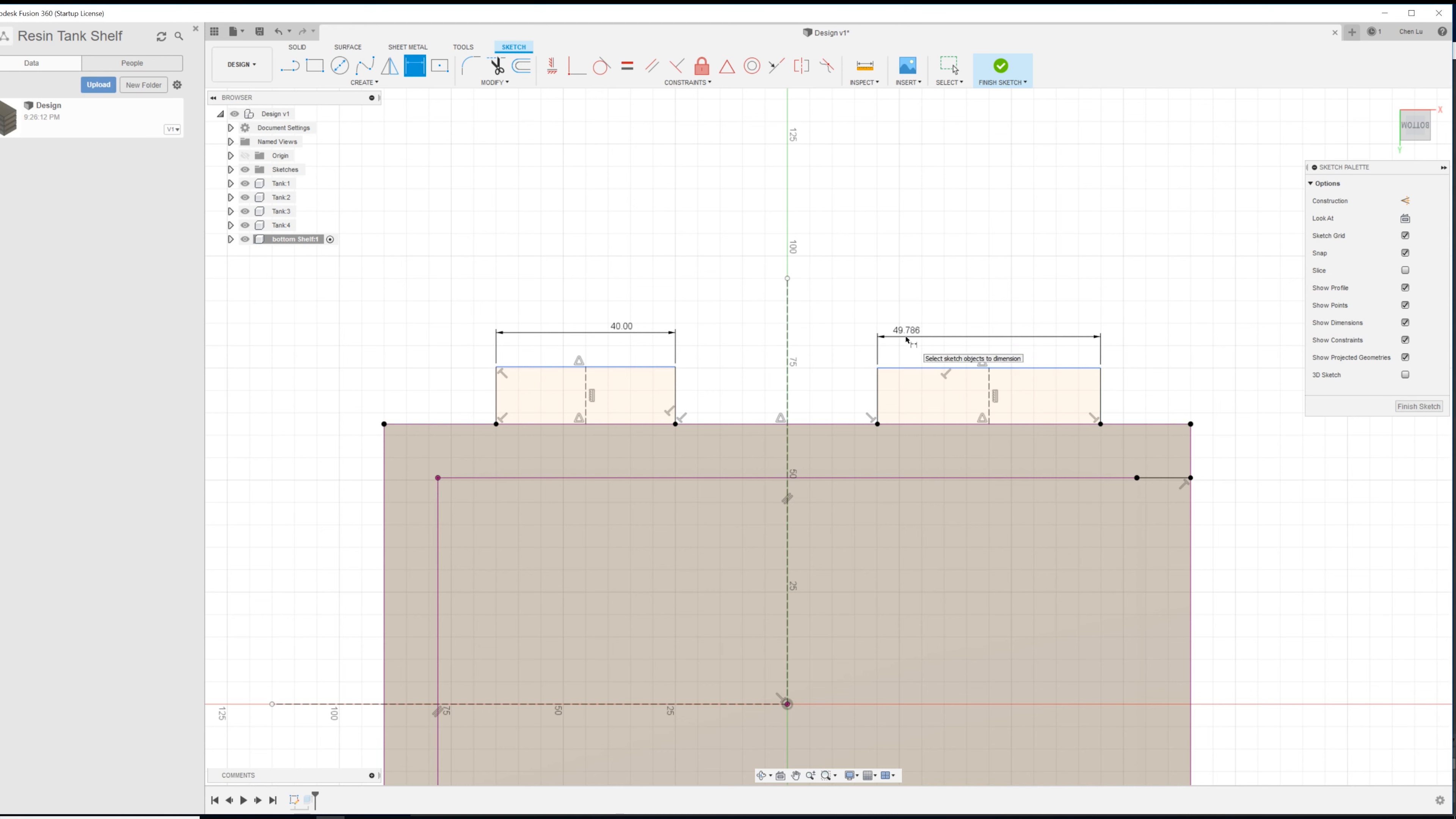
pyautogui.click(907, 335)
pyautogui.press('Delete')
pyautogui.click(894, 368)
pyautogui.keyDown('shift'); pyautogui.click(559, 367); pyautogui.keyUp('shift')
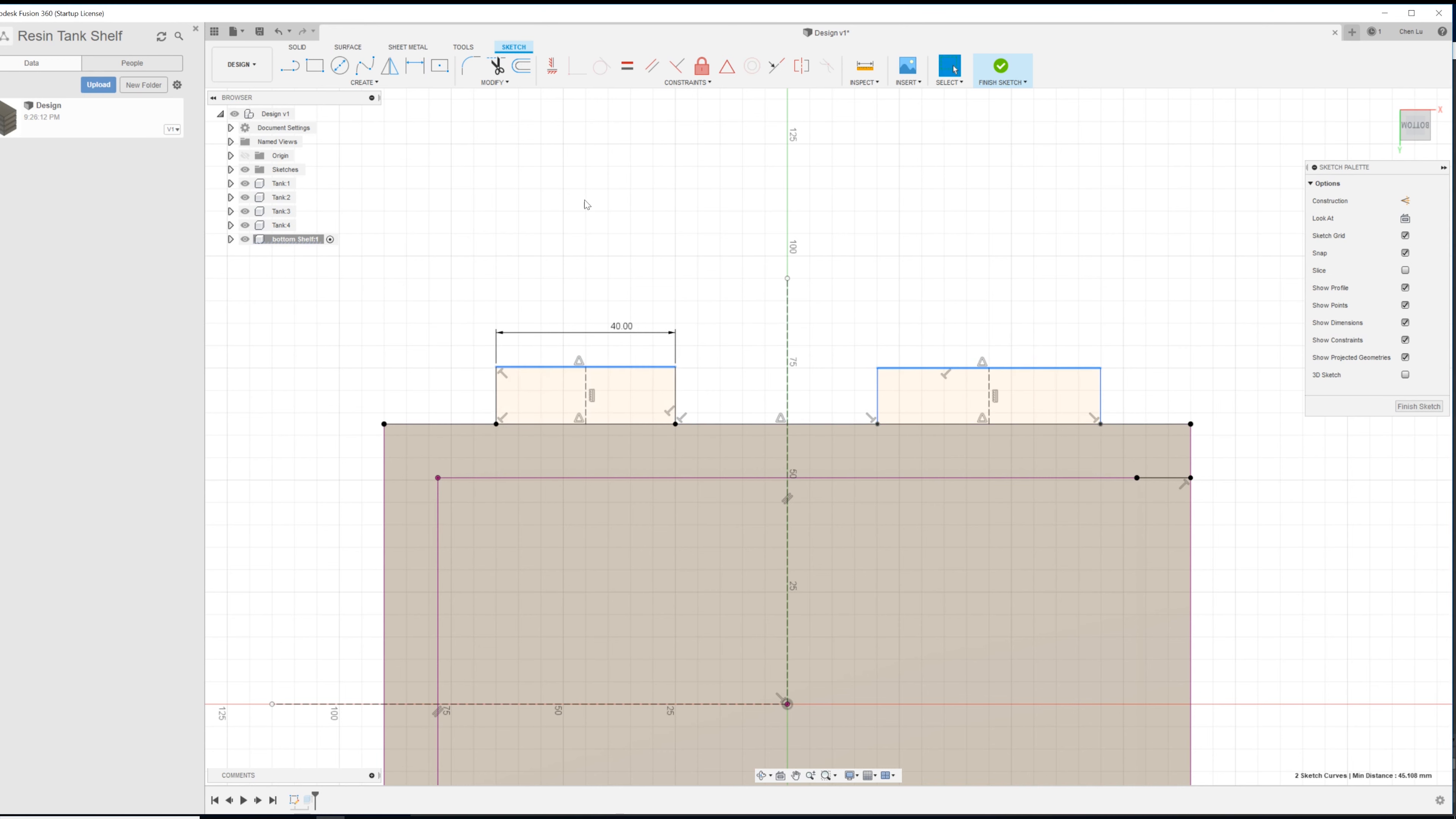
pyautogui.click(627, 65)
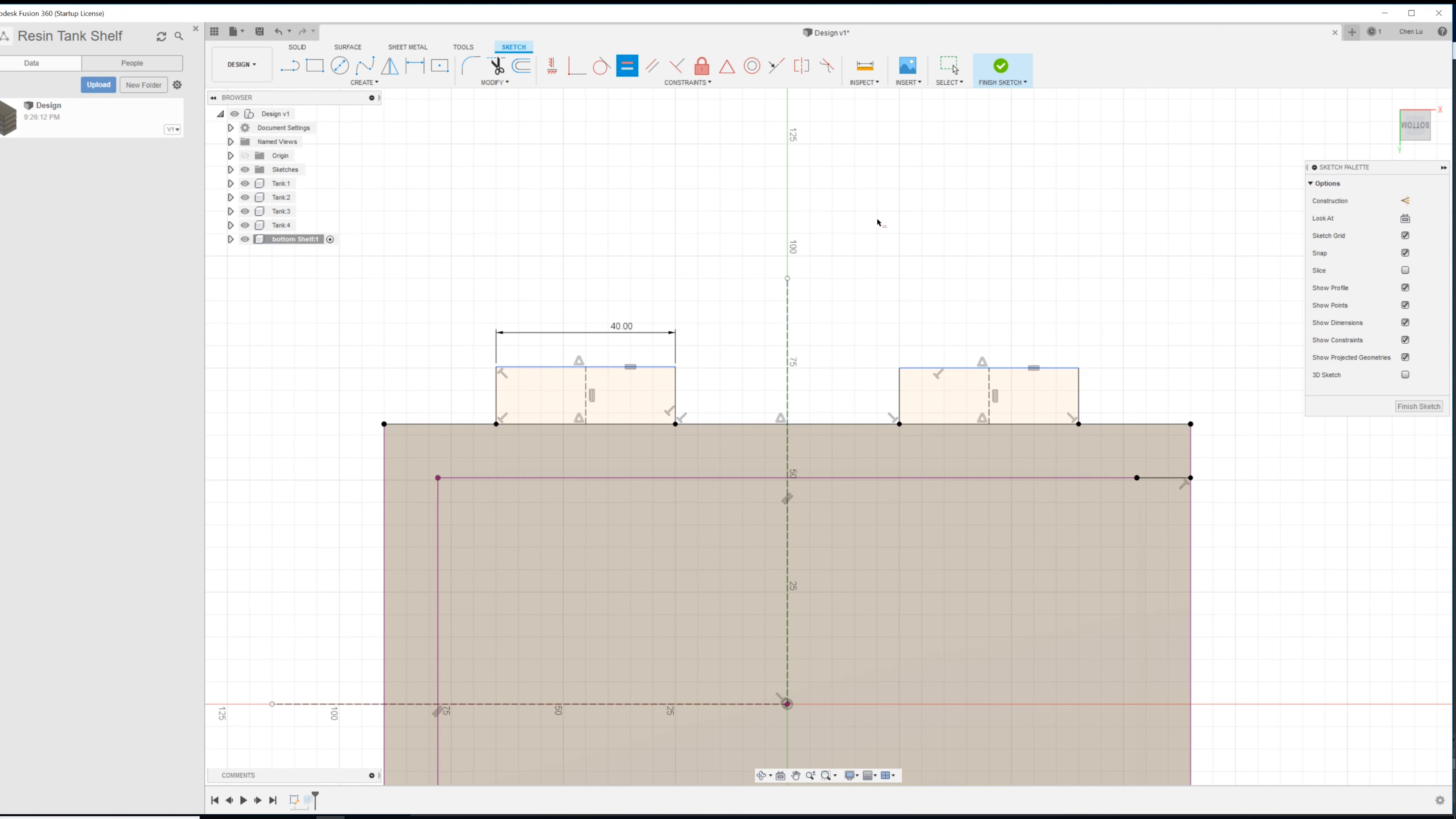
# - Sketch a three-sided rectangular tab on the frame's closed short side, spanning the horizontal construction line
pyautogui.scroll(-2, 654, 317)
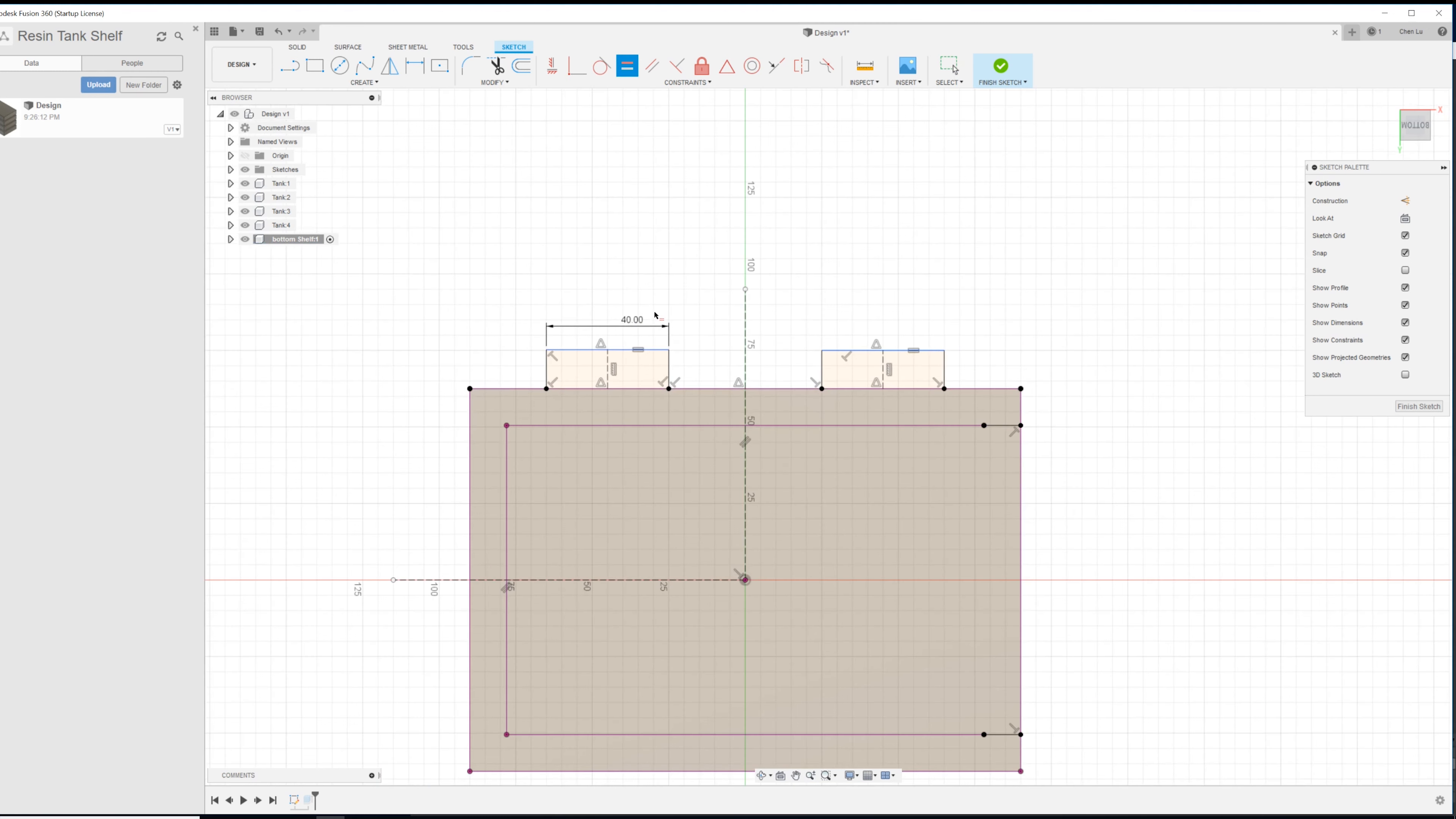
pyautogui.moveTo(618, 474); pyautogui.dragTo(629, 402, button='middle')
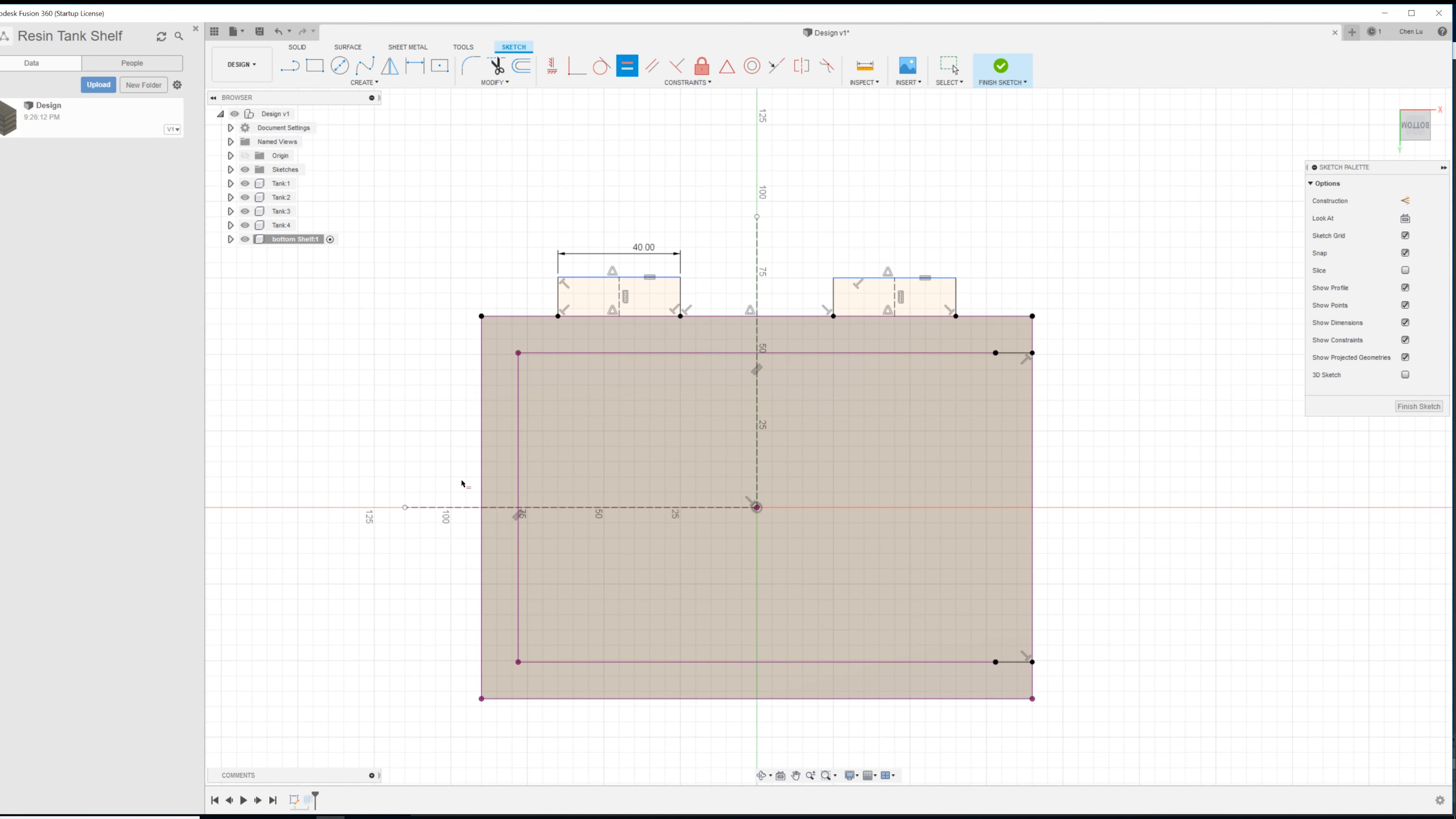
pyautogui.press('l')
pyautogui.click(481, 465)
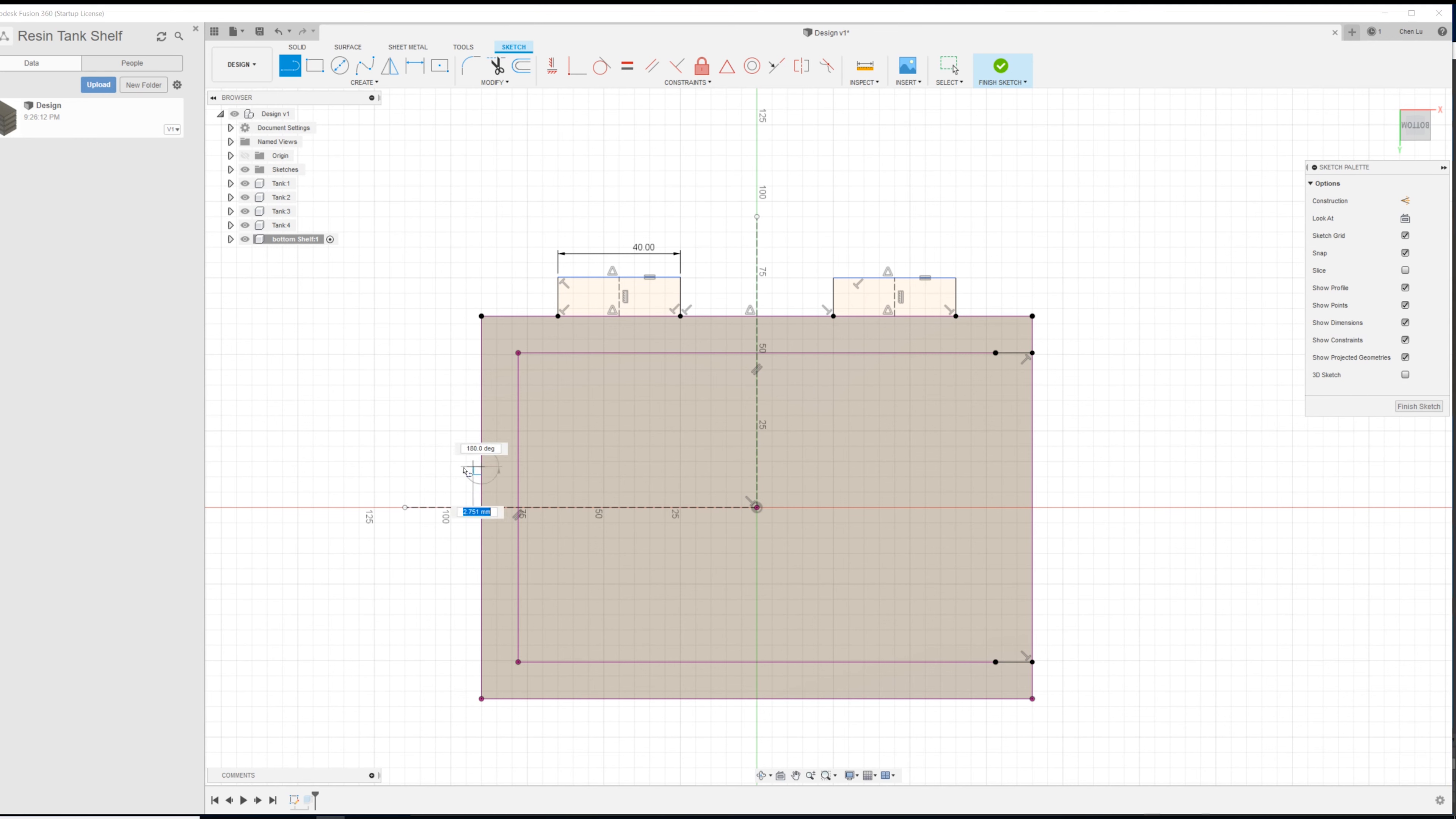
pyautogui.click(443, 466)
pyautogui.click(443, 567)
pyautogui.click(481, 568)
pyautogui.press('Escape')
# - Centre the closed-side tab's outer edge on the horizontal construction line with a Midpoint constraint and move it outward to about 17 mm deep
pyautogui.click(443, 538)
pyautogui.keyDown('shift'); pyautogui.click(438, 508); pyautogui.keyUp('shift')
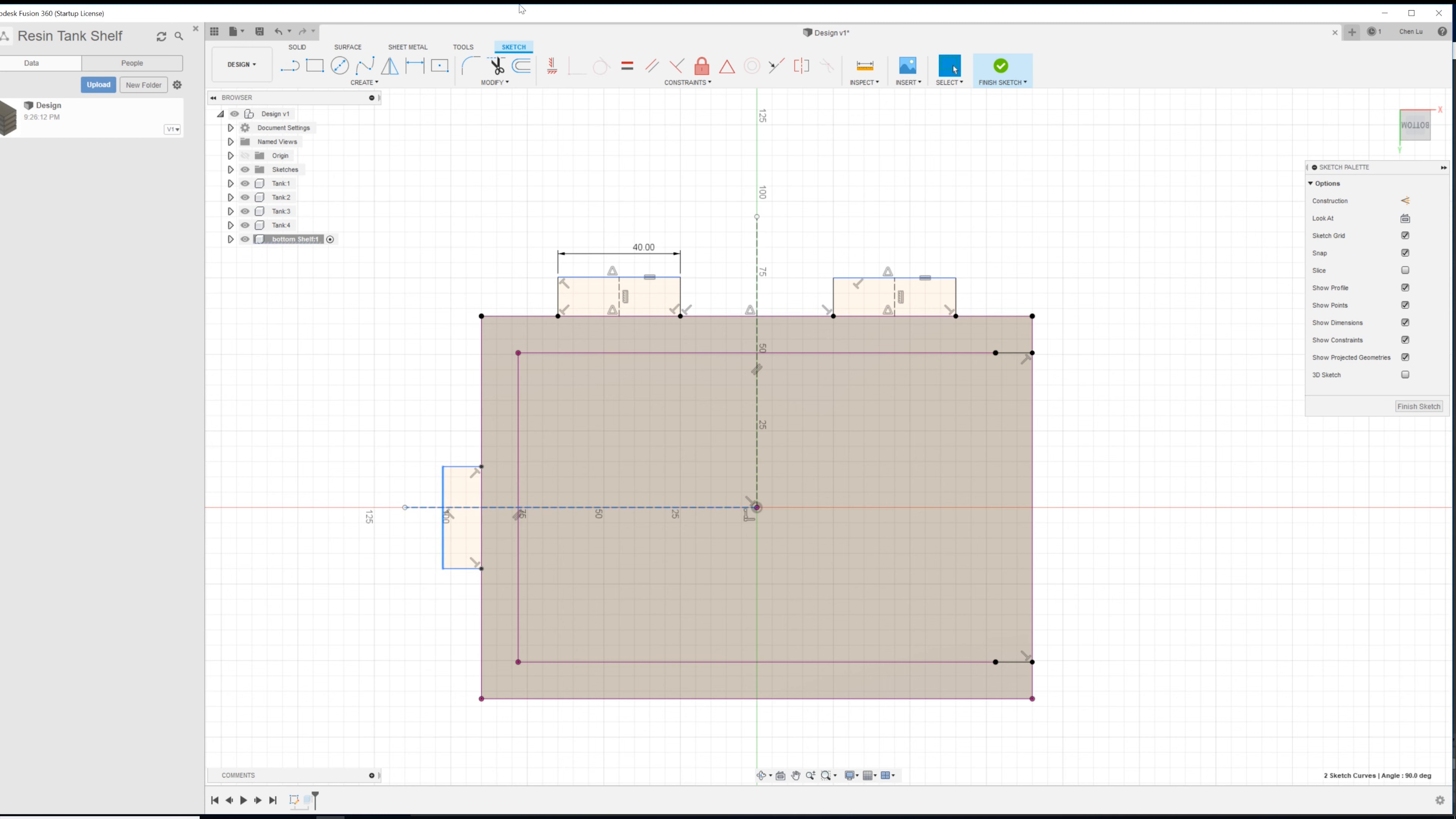
pyautogui.click(721, 69)
pyautogui.press('Escape')
pyautogui.moveTo(581, 479); pyautogui.dragTo(430, 475)
pyautogui.click(415, 410)
# - Dimension the closed-side tab's outer edge to 40 mm
pyautogui.press('d')
pyautogui.click(430, 476)
pyautogui.click(395, 505)
pyautogui.write('40')
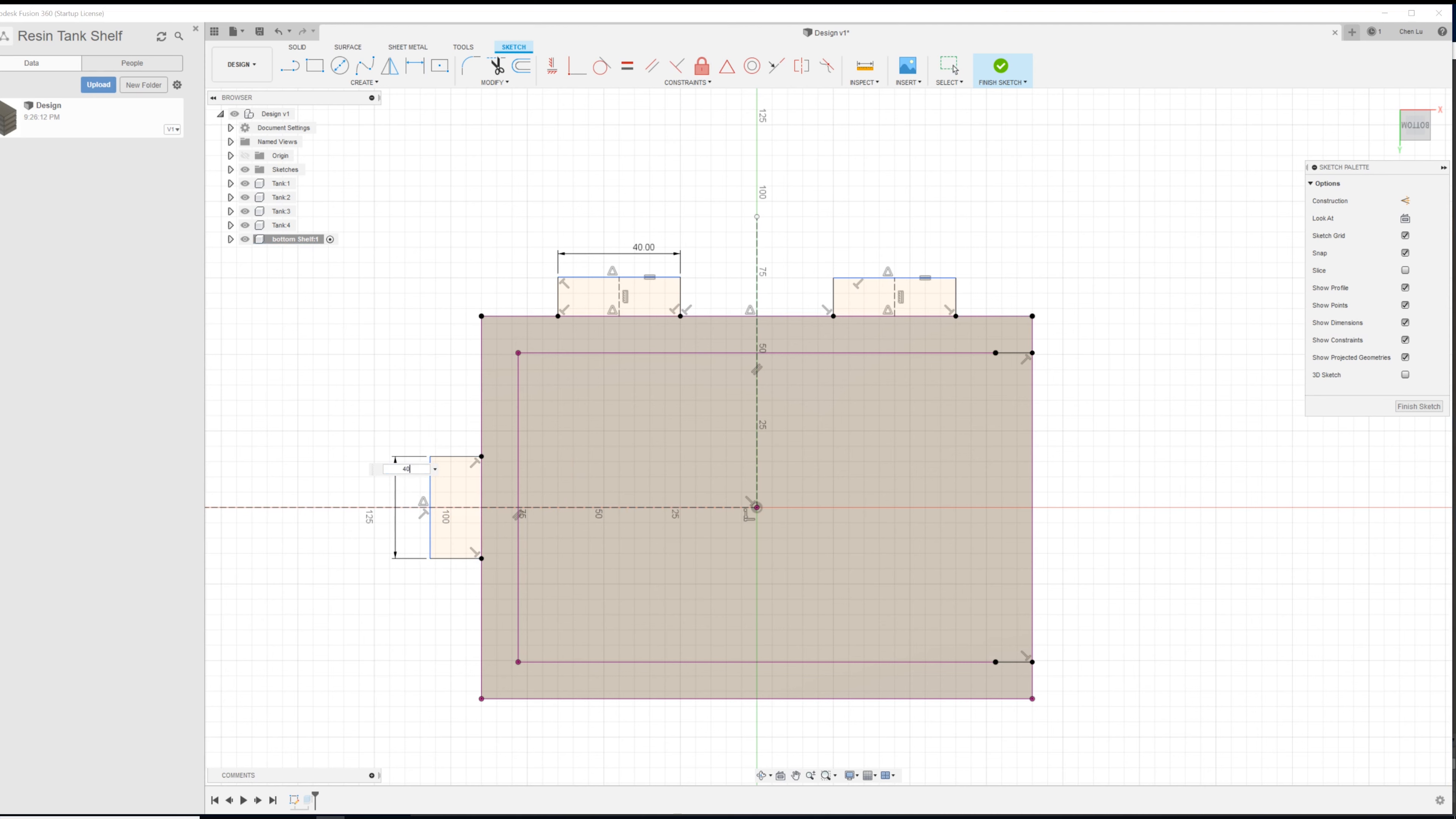
pyautogui.press('Return')
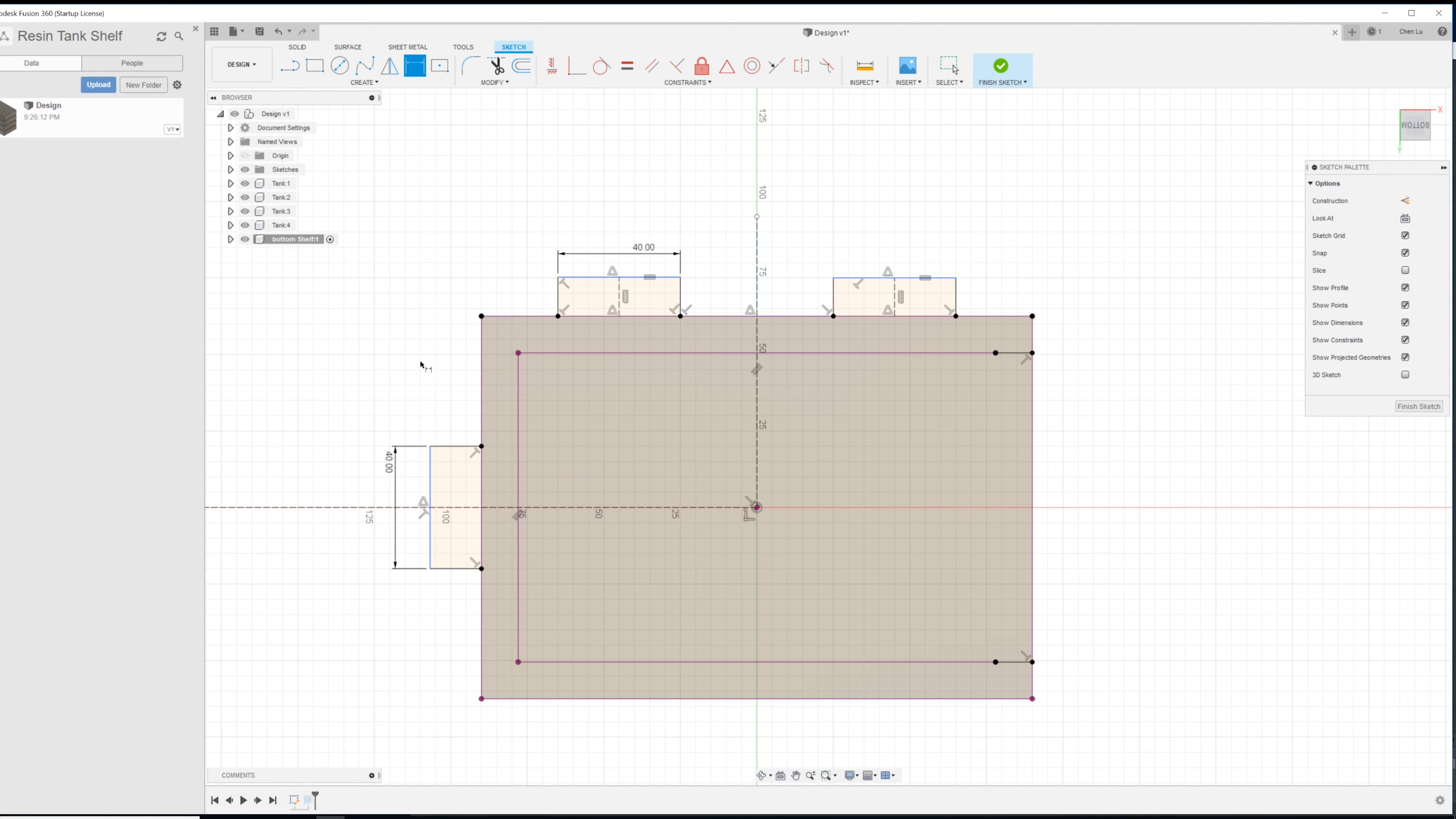
pyautogui.press('Escape')
# - Mirror the three outline lines of each upper tab across the horizontal construction line onto the opposite long edge
pyautogui.write('smirror')
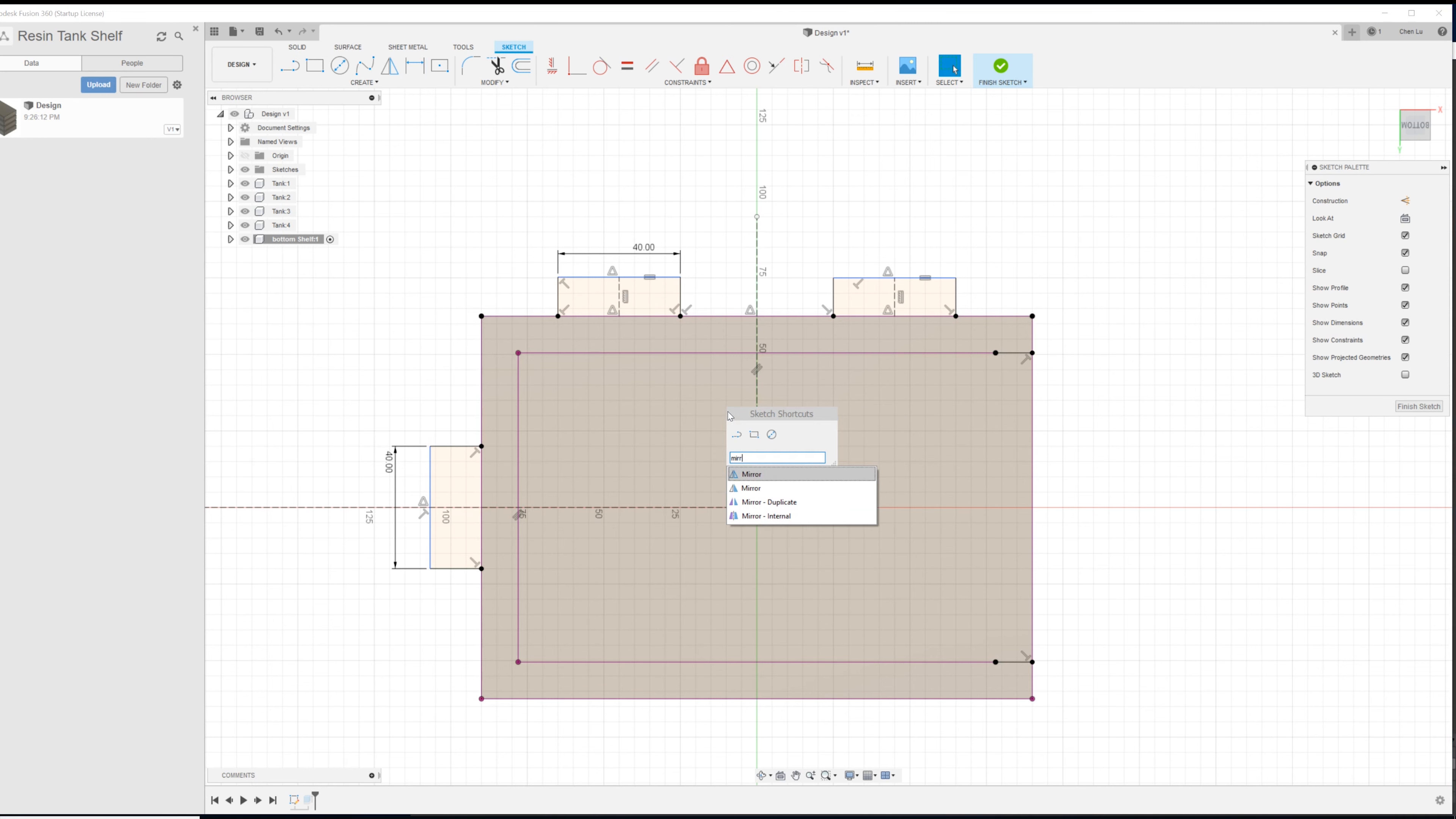
pyautogui.press('Return')
pyautogui.click(558, 297)
pyautogui.click(608, 277)
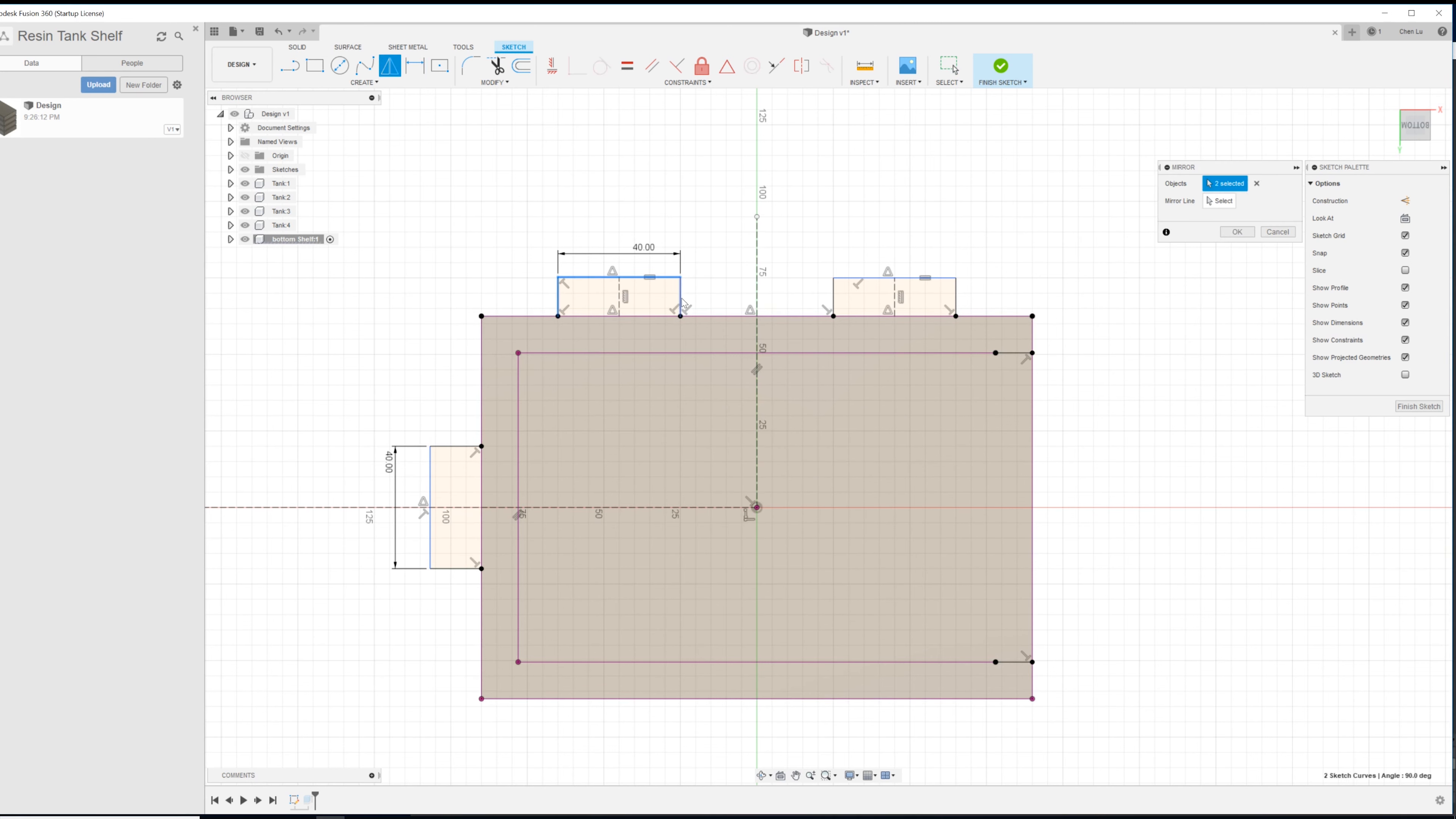
pyautogui.click(681, 298)
pyautogui.click(833, 296)
pyautogui.click(852, 279)
pyautogui.click(956, 297)
pyautogui.click(1224, 200)
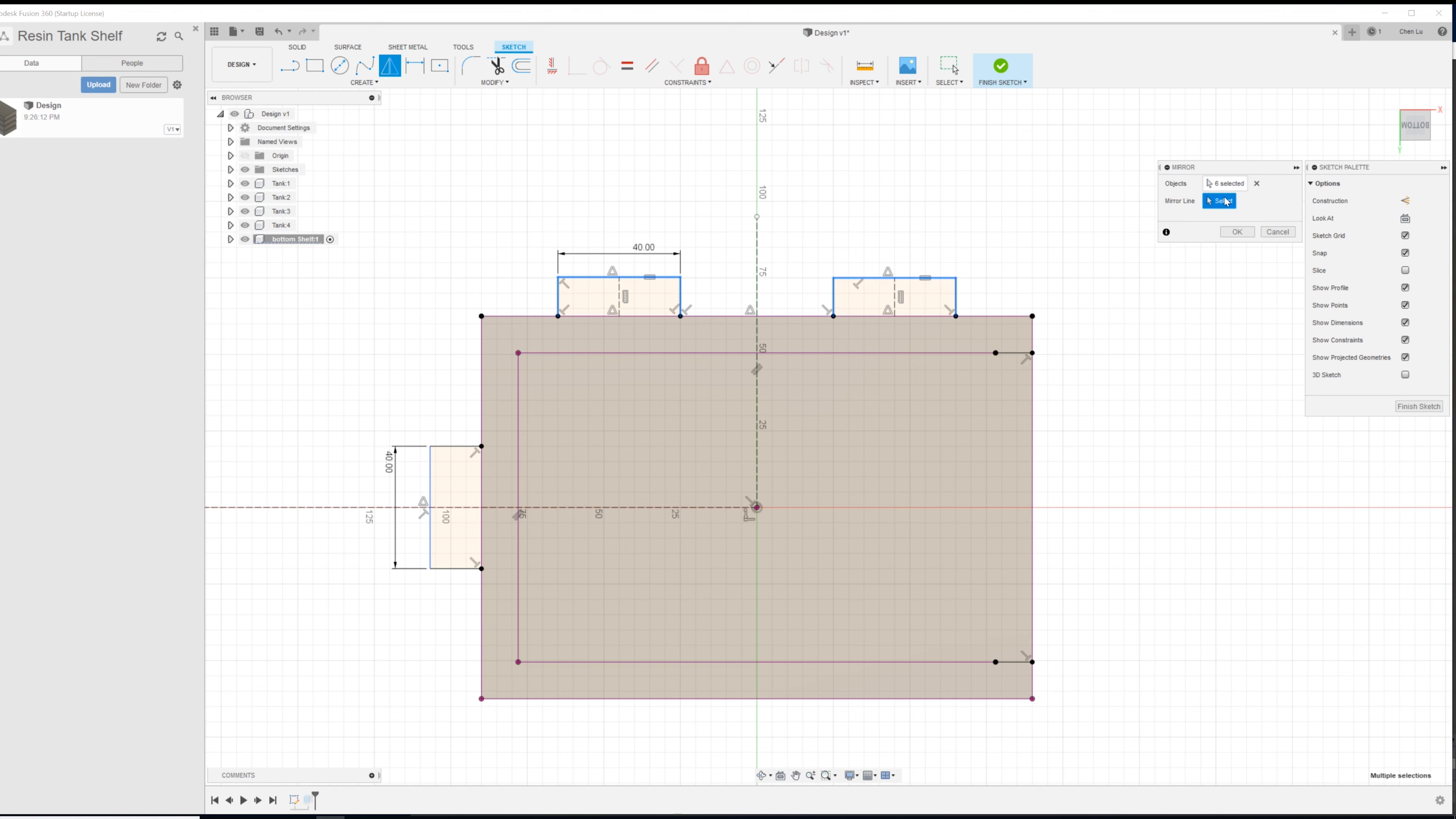
pyautogui.click(685, 509)
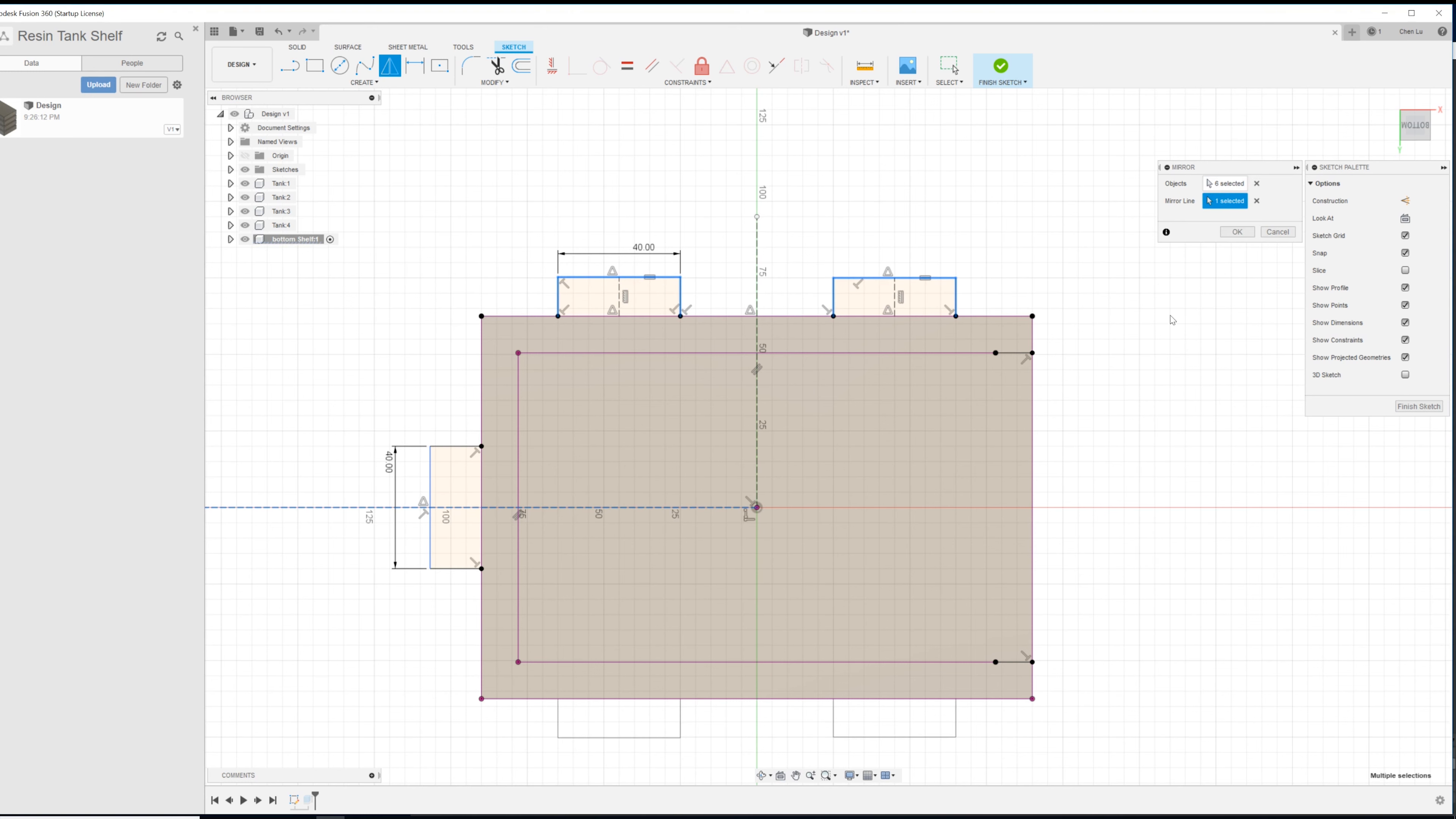
pyautogui.click(1236, 232)
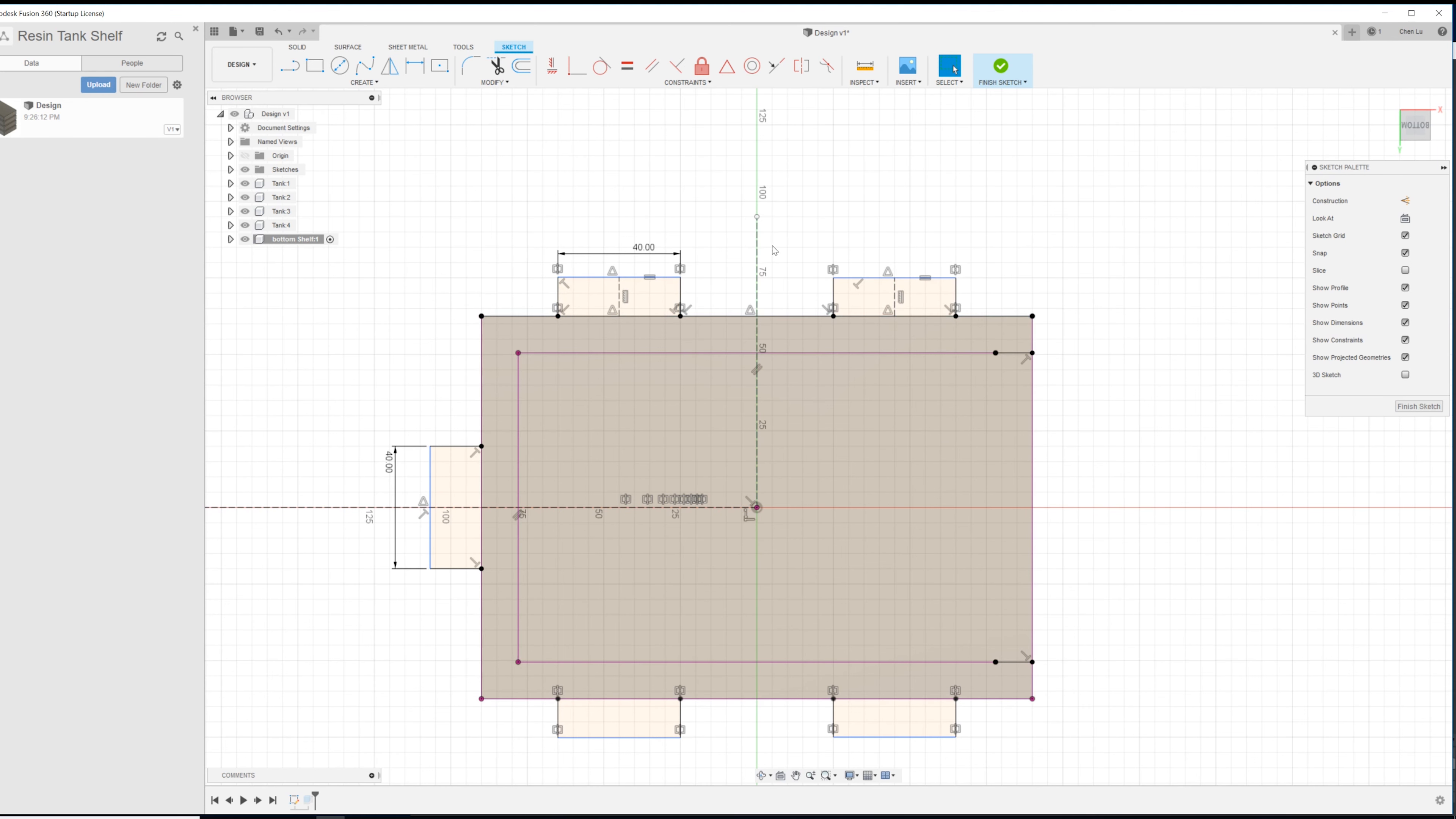
# - Finish the tab sketch and examine the U-shaped frame and its thickness from several sides
pyautogui.keyDown('shift'); pyautogui.moveTo(769, 242); pyautogui.dragTo(782, 190, button='middle'); pyautogui.keyUp('shift')
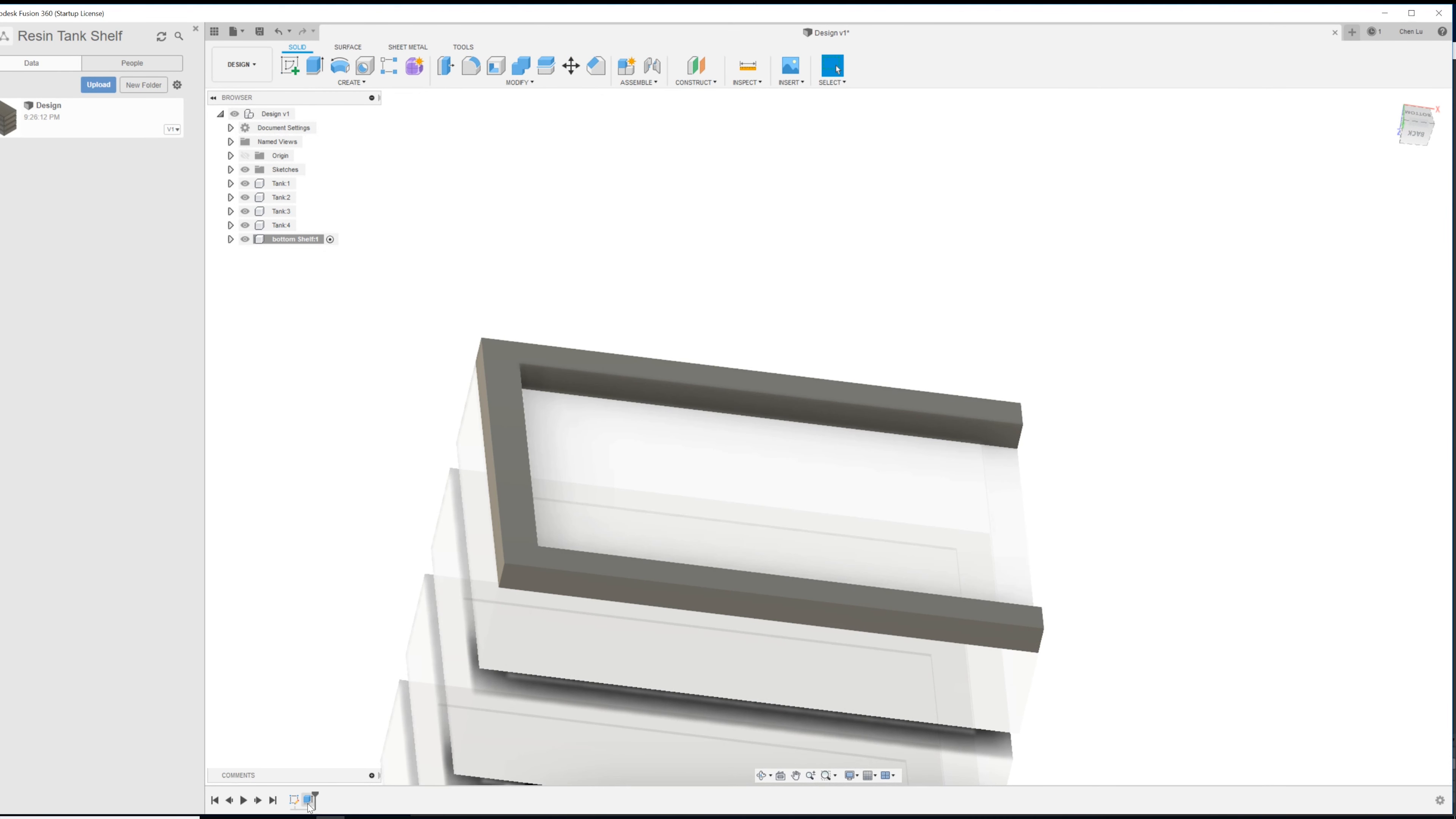
pyautogui.click(309, 805)
pyautogui.keyDown('shift'); pyautogui.moveTo(618, 476); pyautogui.dragTo(582, 442, button='middle'); pyautogui.keyUp('shift')
pyautogui.click(760, 377)
pyautogui.keyDown('shift'); pyautogui.moveTo(761, 377); pyautogui.dragTo(757, 398, button='middle'); pyautogui.keyUp('shift')
pyautogui.press('Escape')
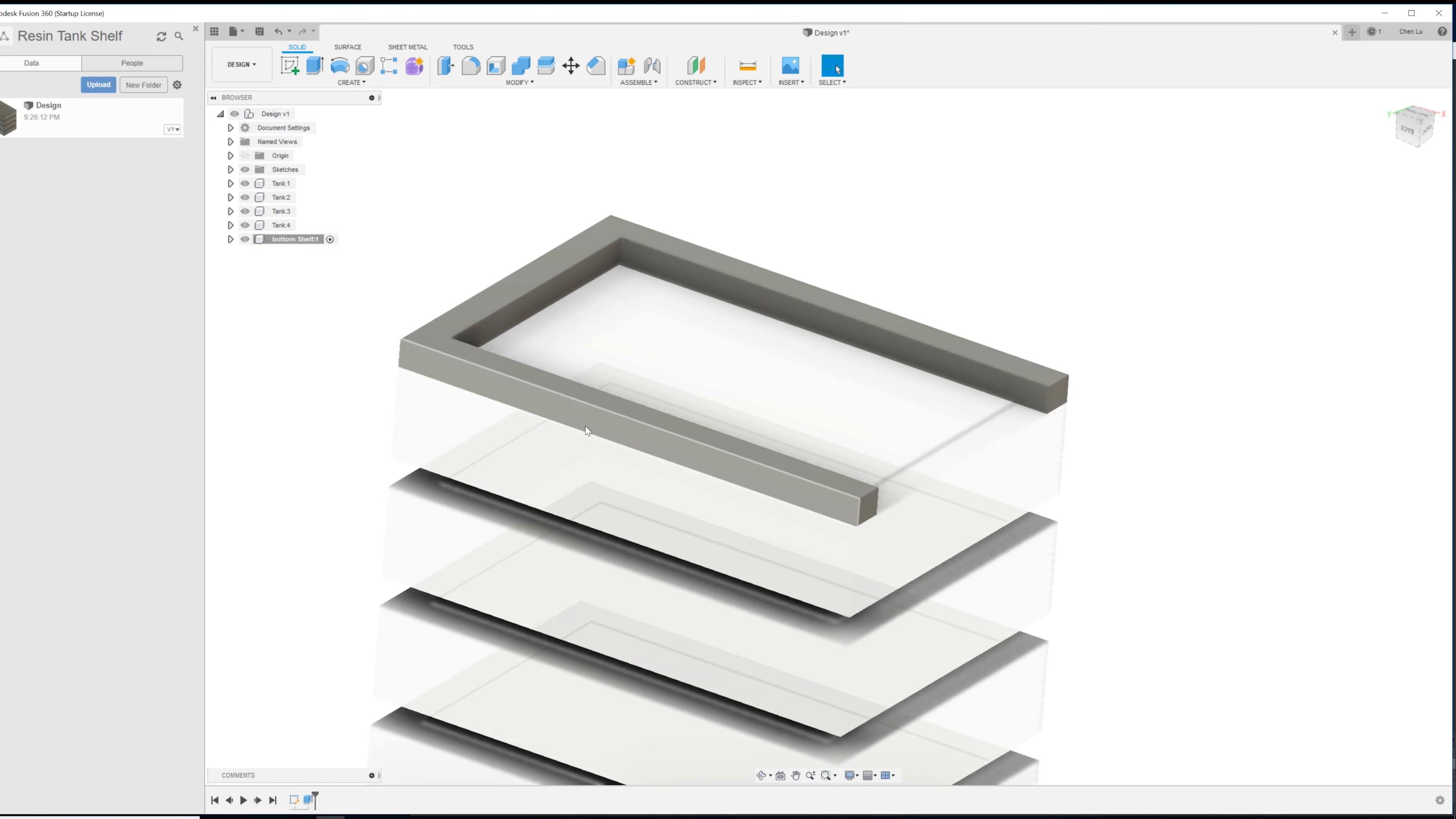
pyautogui.keyDown('shift'); pyautogui.moveTo(664, 357); pyautogui.dragTo(838, 413, button='middle'); pyautogui.keyUp('shift')
pyautogui.keyDown('shift'); pyautogui.moveTo(734, 478); pyautogui.dragTo(871, 499, button='middle'); pyautogui.keyUp('shift')
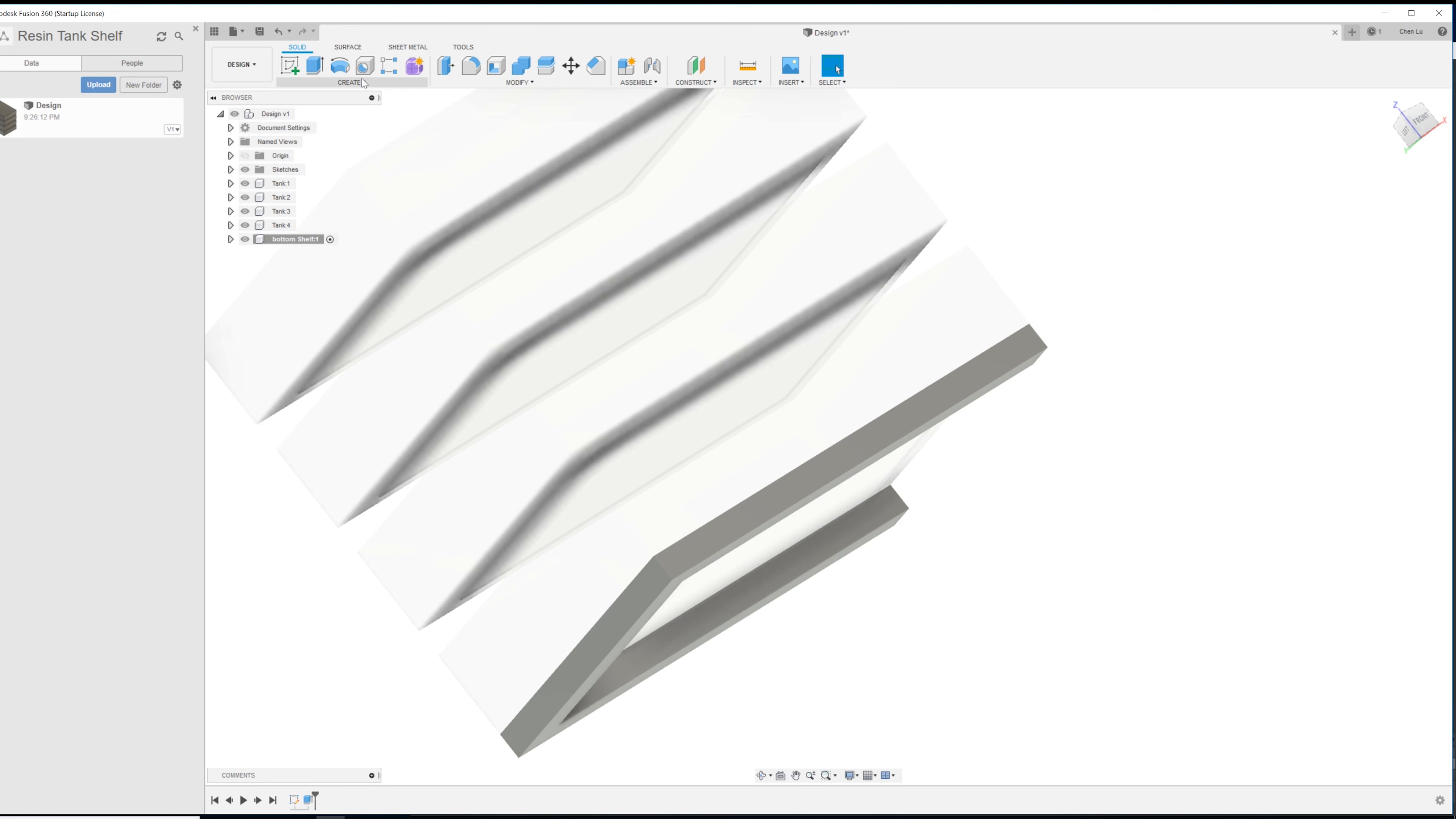
# - Add a user parameter named BoardThickness in mm with the expression 3
pyautogui.click(518, 81)
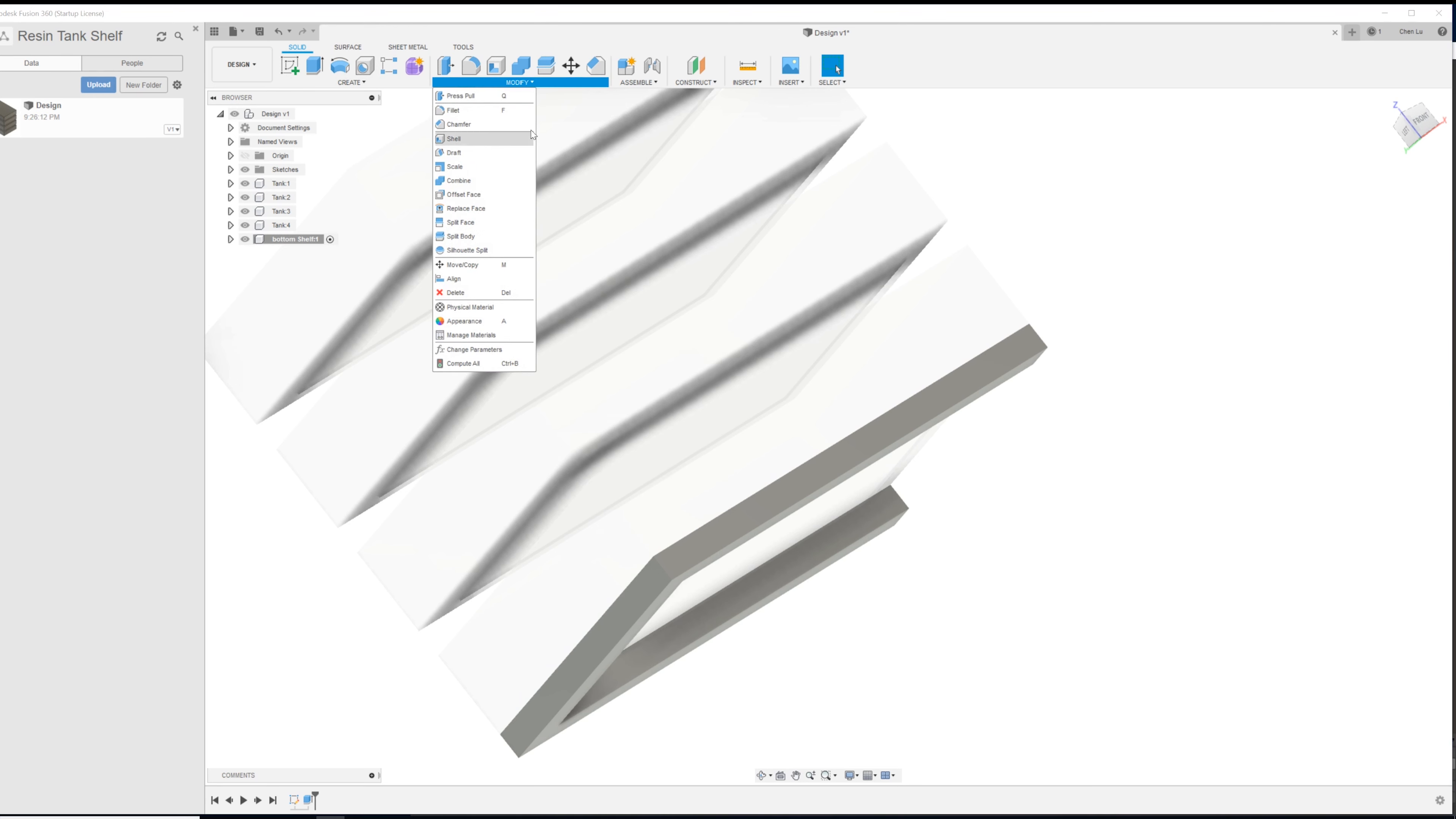
pyautogui.click(482, 350)
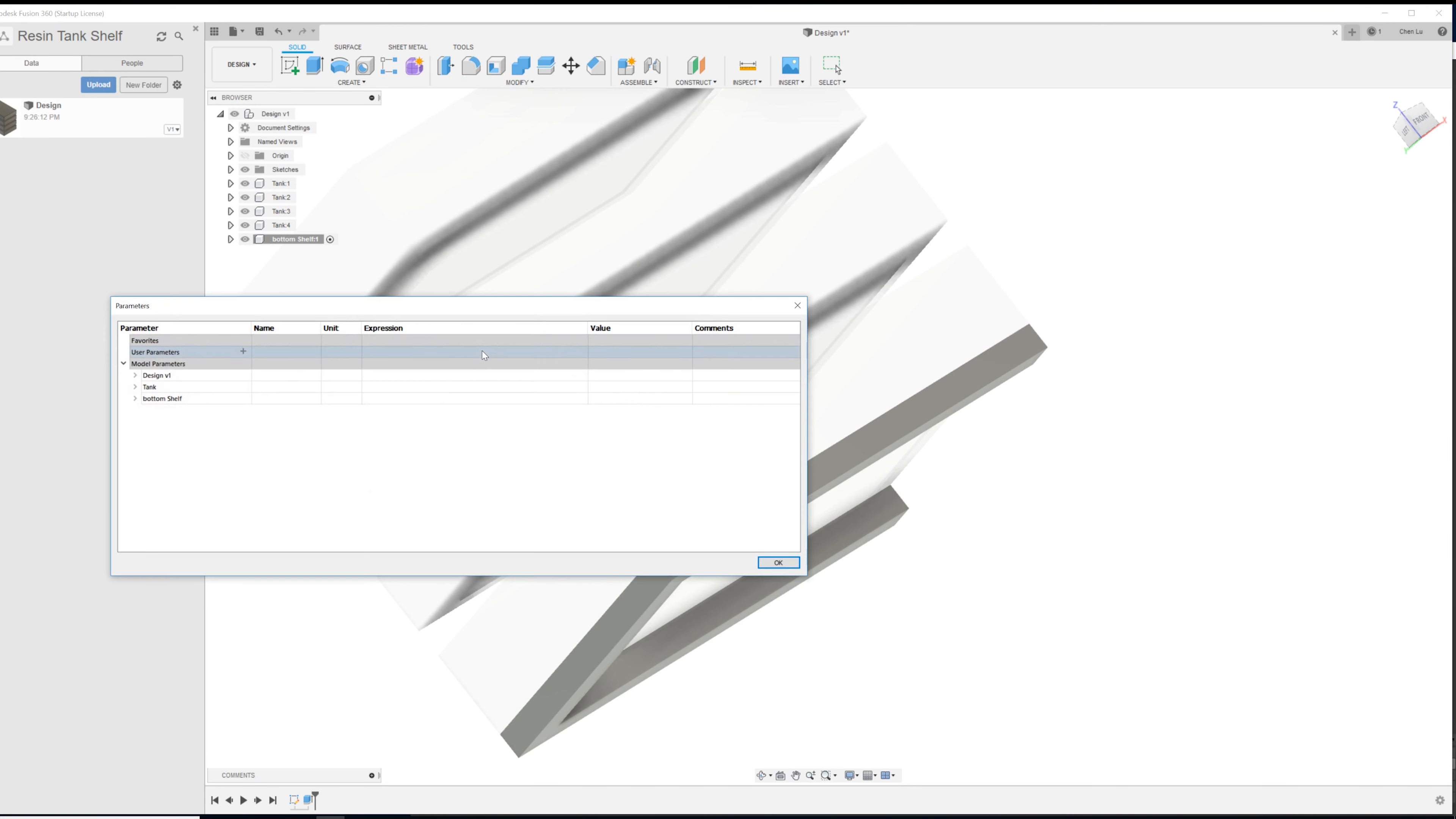
pyautogui.click(642, 331)
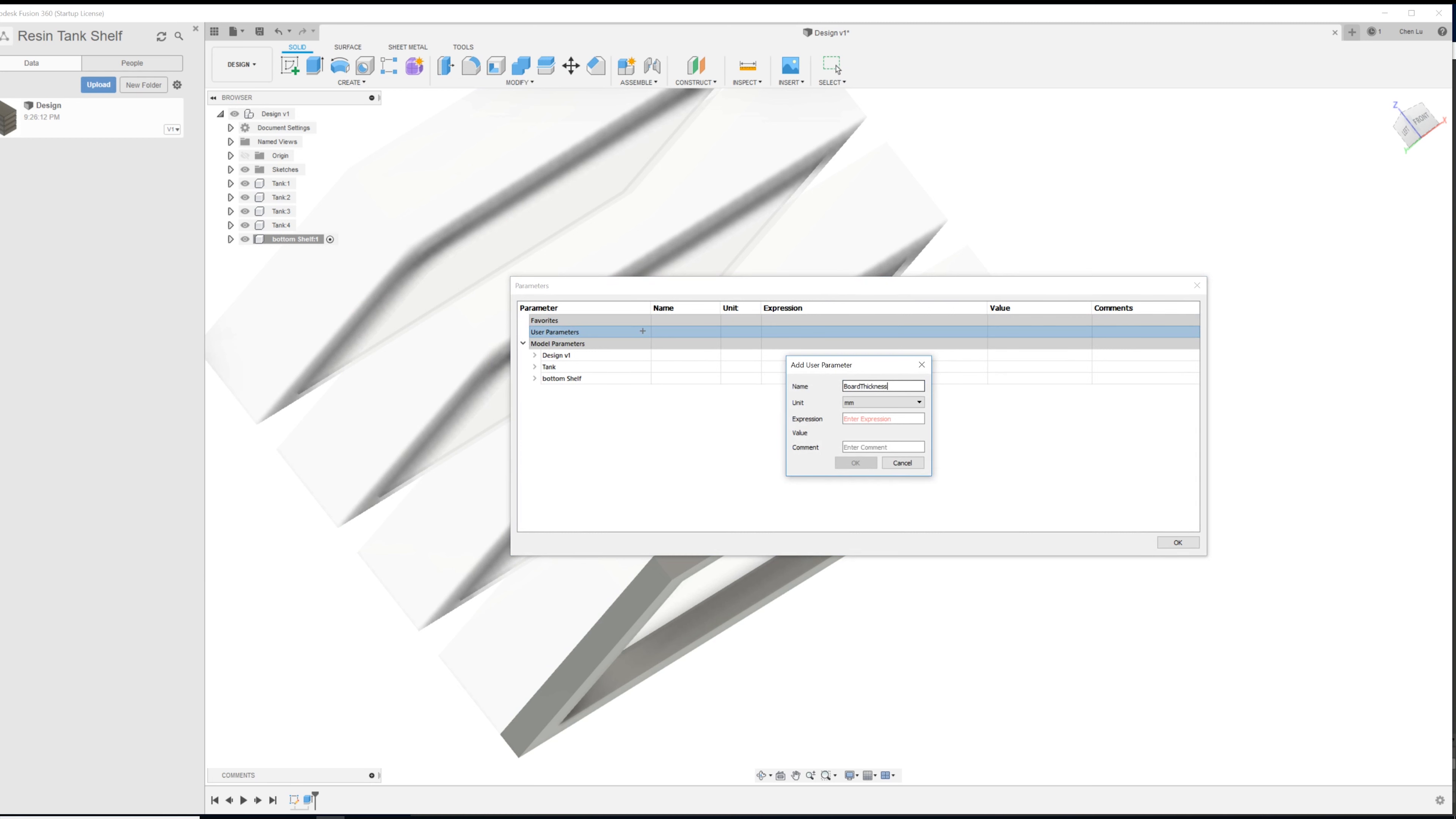
pyautogui.press('Tab')
pyautogui.write('3')
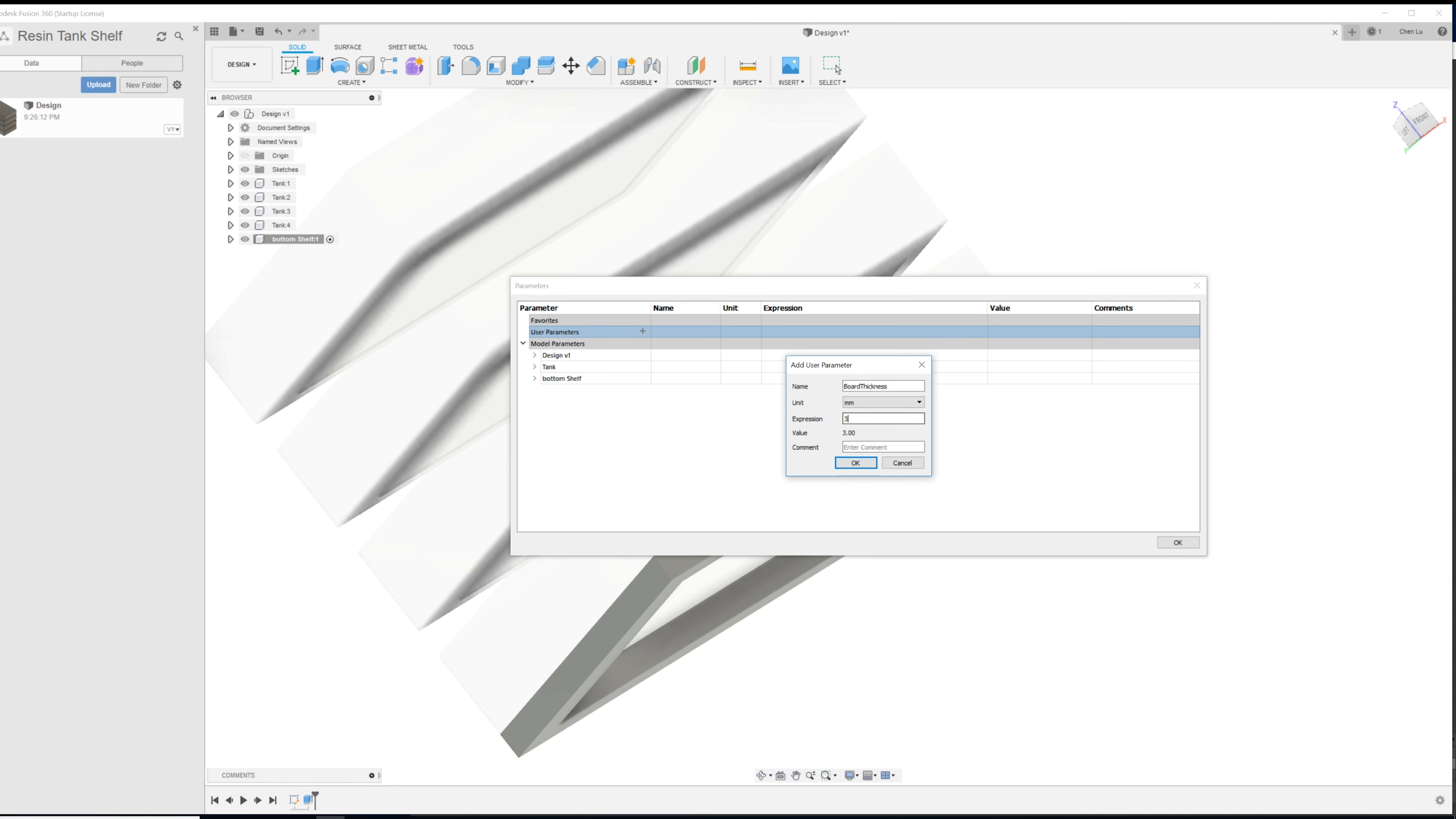
pyautogui.click(854, 463)
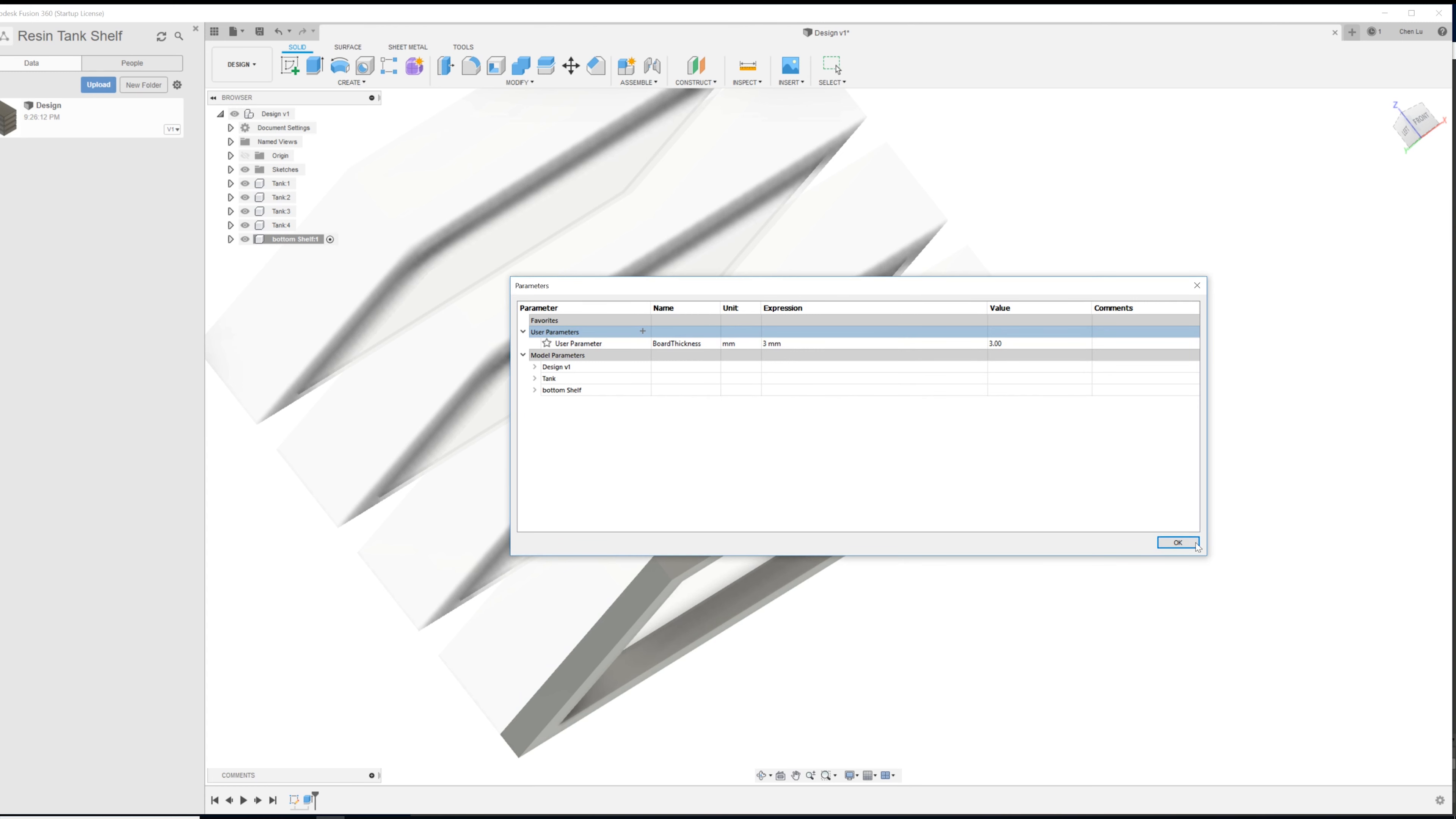
pyautogui.click(1171, 541)
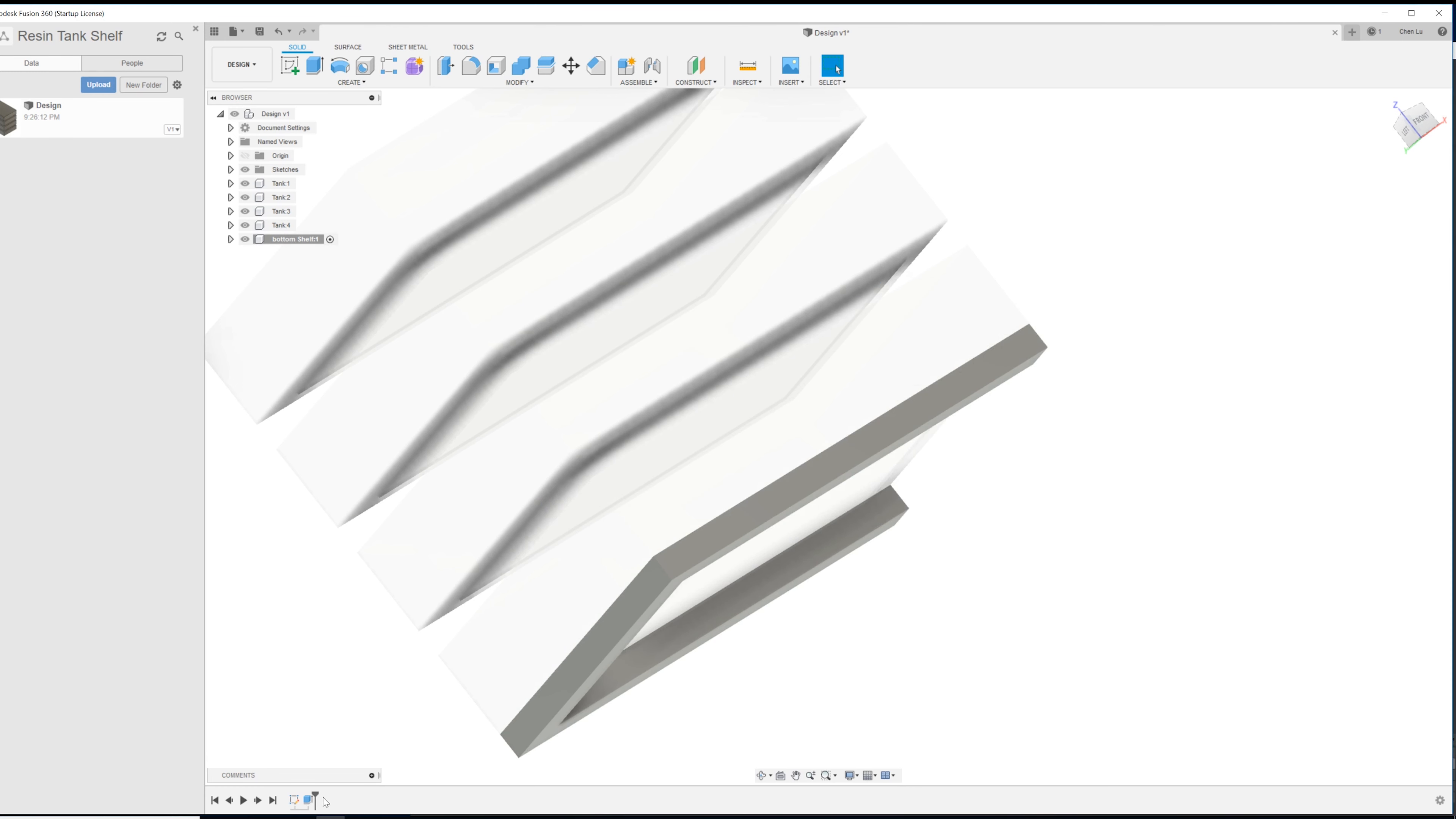
# - Edit the frame's extrusion so that its distance is driven by the BoardThickness parameter
pyautogui.click(309, 803)
pyautogui.rightClick(310, 803)
pyautogui.click(364, 694)
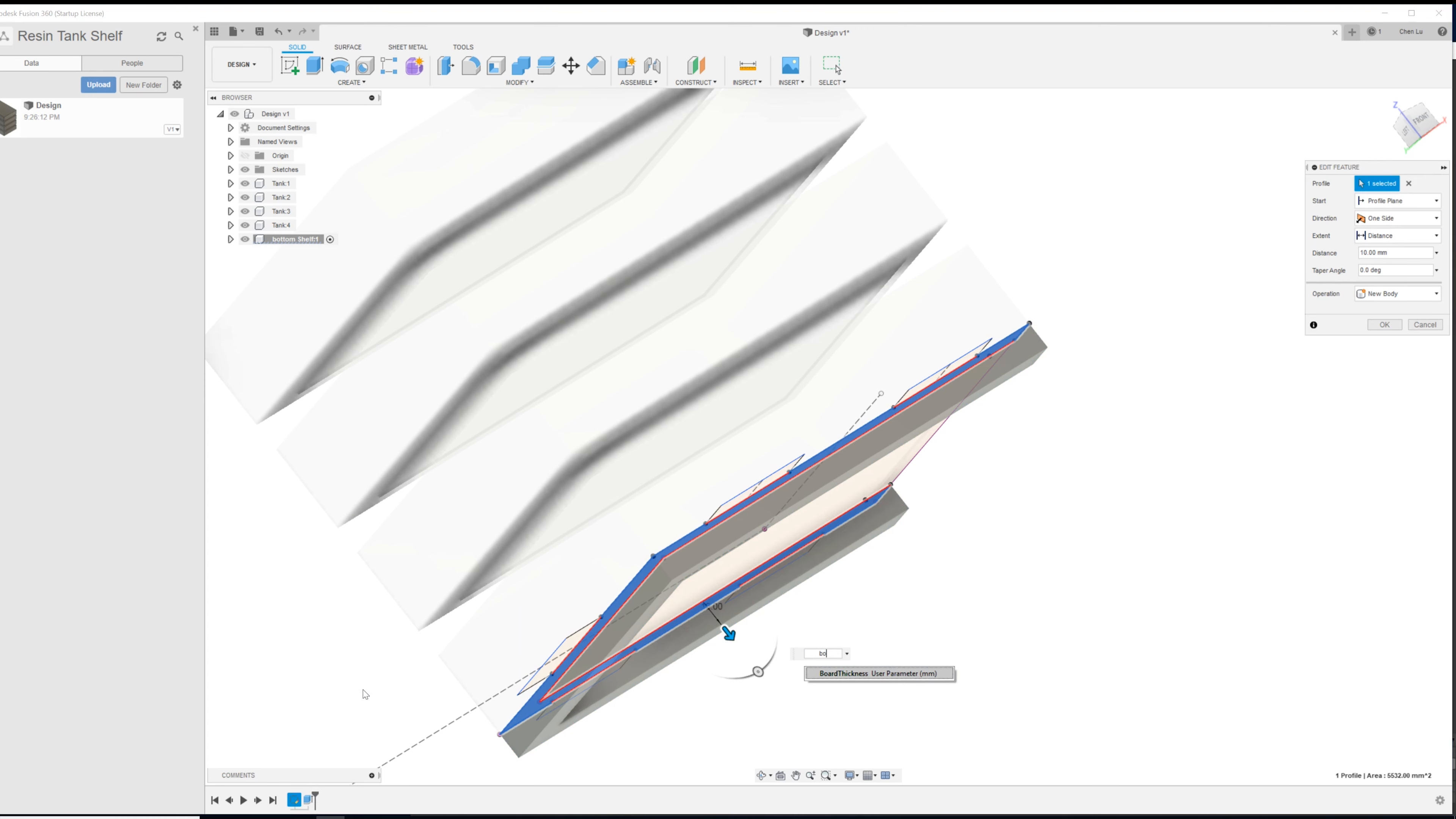
pyautogui.press('Return')
# - Reopen the frame's sketch and dimension the first upper tab's height with the BoardThickness parameter
pyautogui.keyDown('shift'); pyautogui.moveTo(492, 602); pyautogui.dragTo(462, 513, button='middle'); pyautogui.keyUp('shift')
pyautogui.rightClick(302, 798)
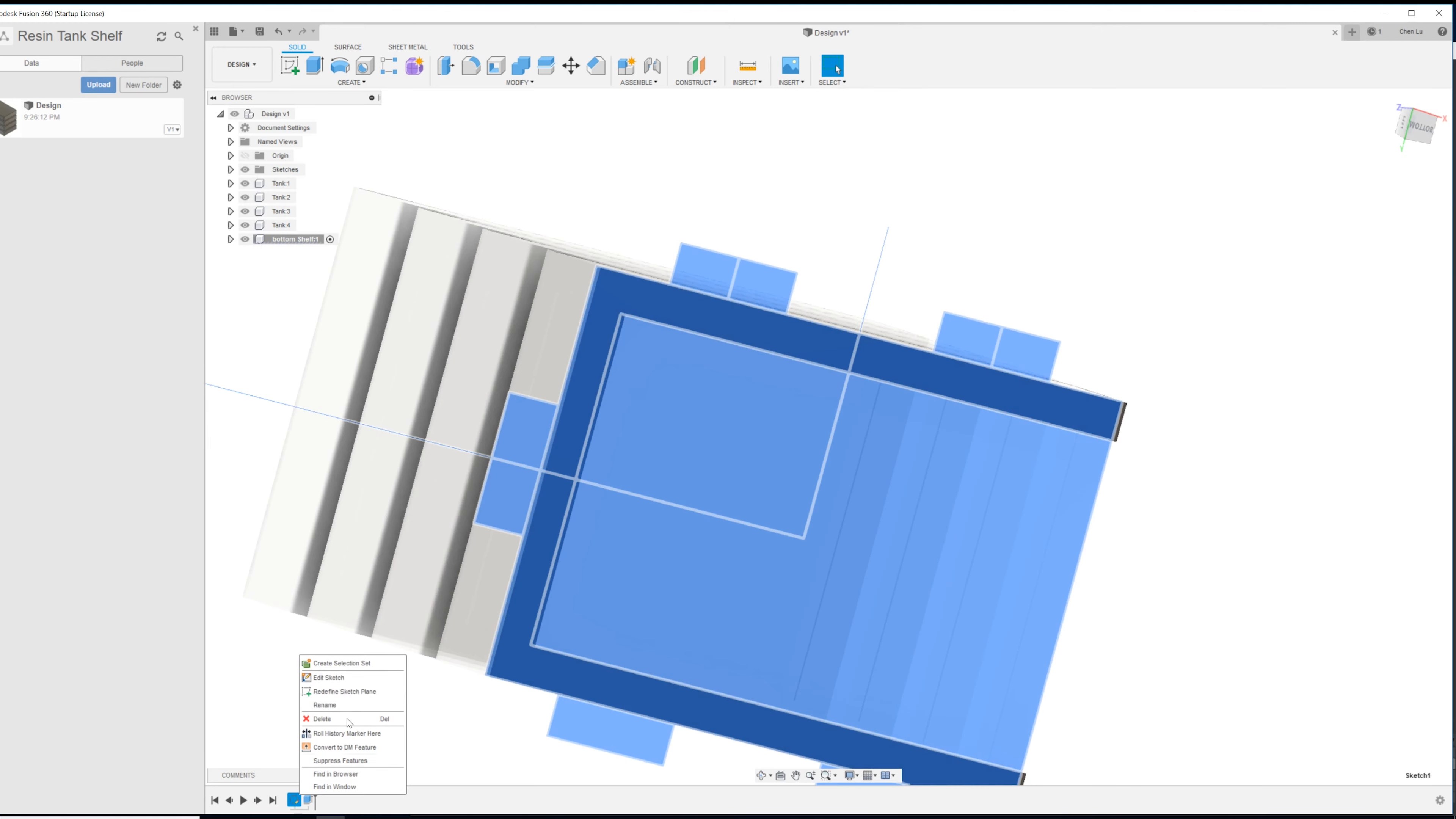
pyautogui.click(356, 683)
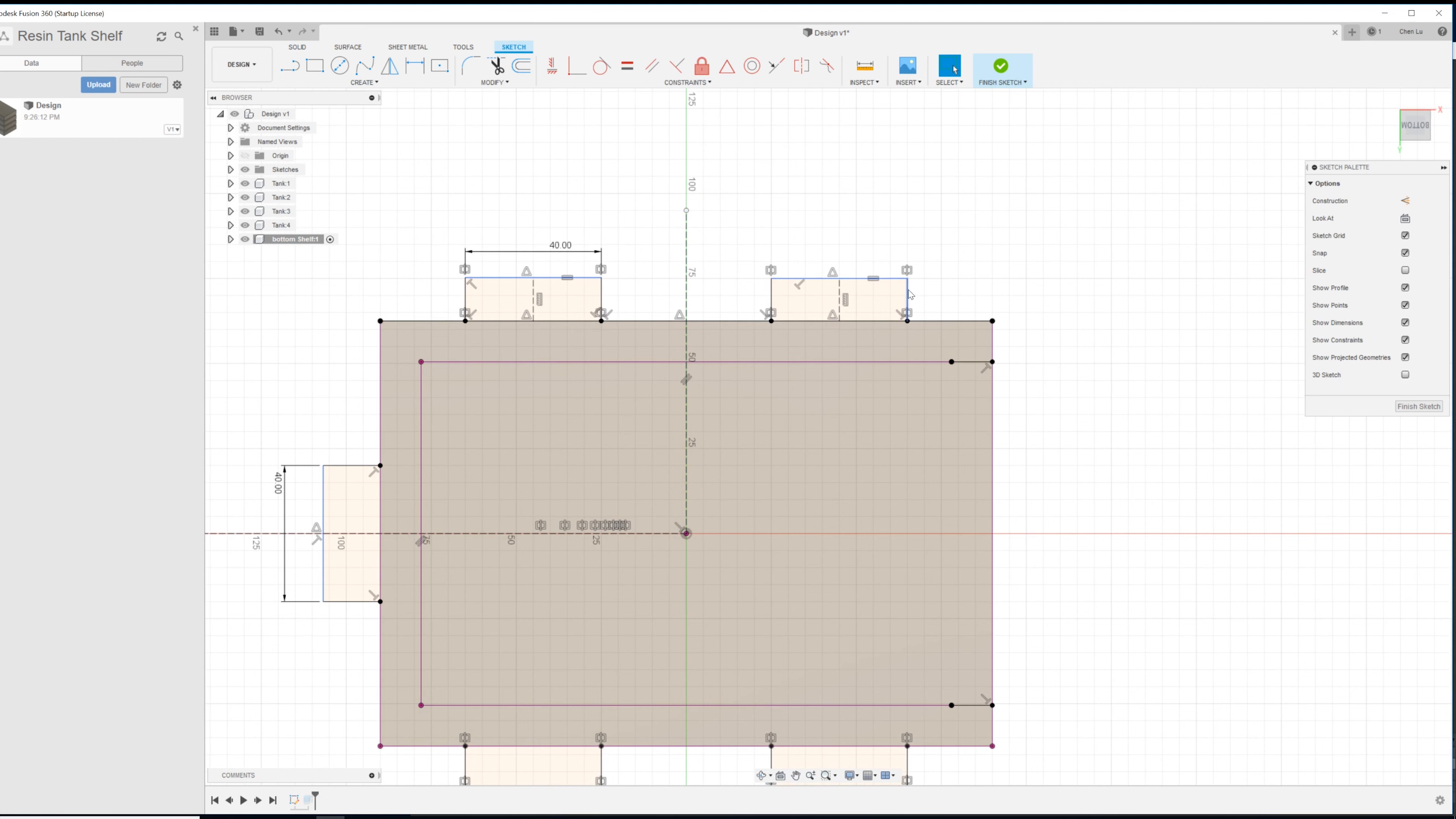
pyautogui.press('d')
pyautogui.click(601, 298)
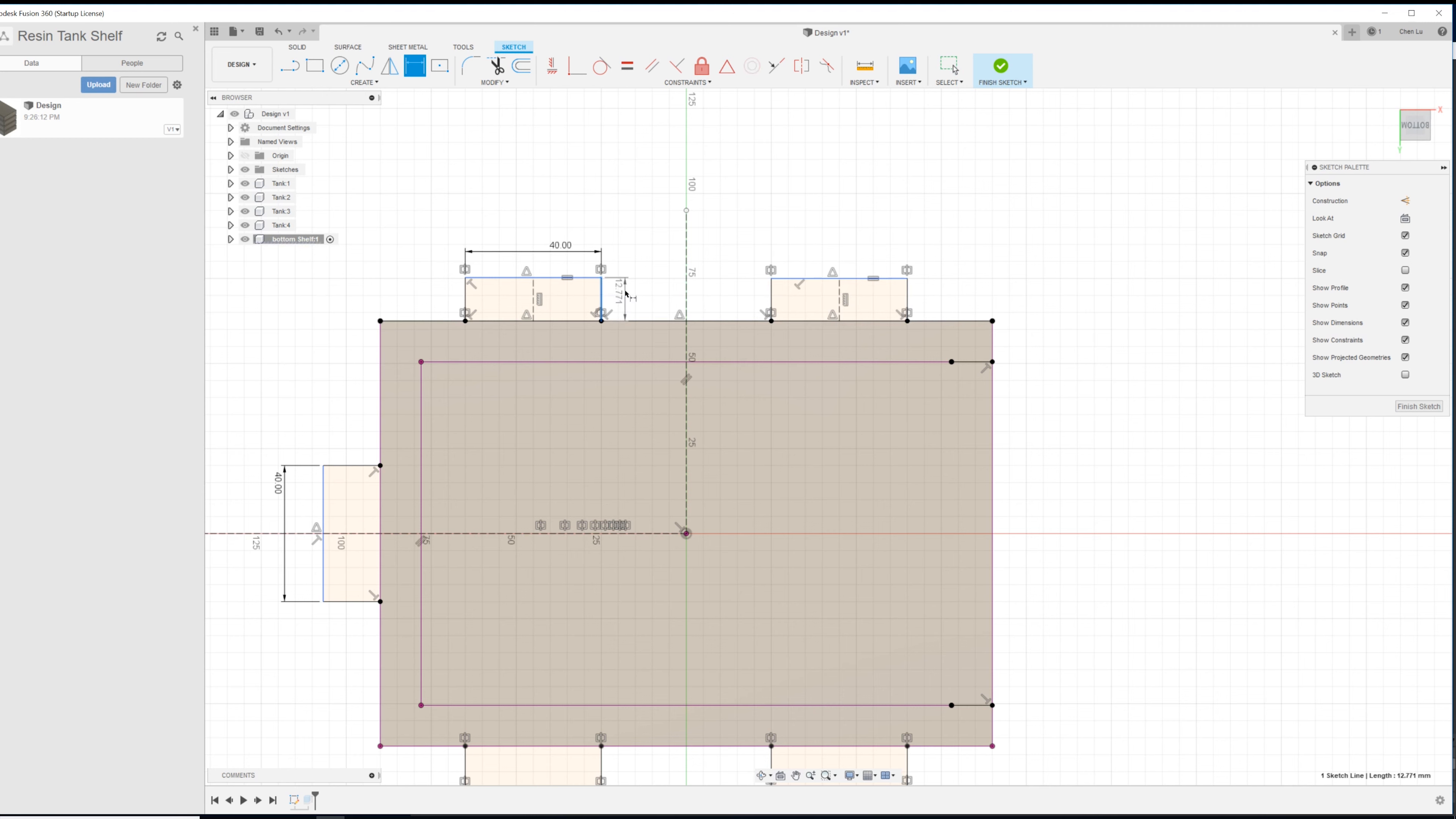
pyautogui.click(630, 290)
pyautogui.write('3')
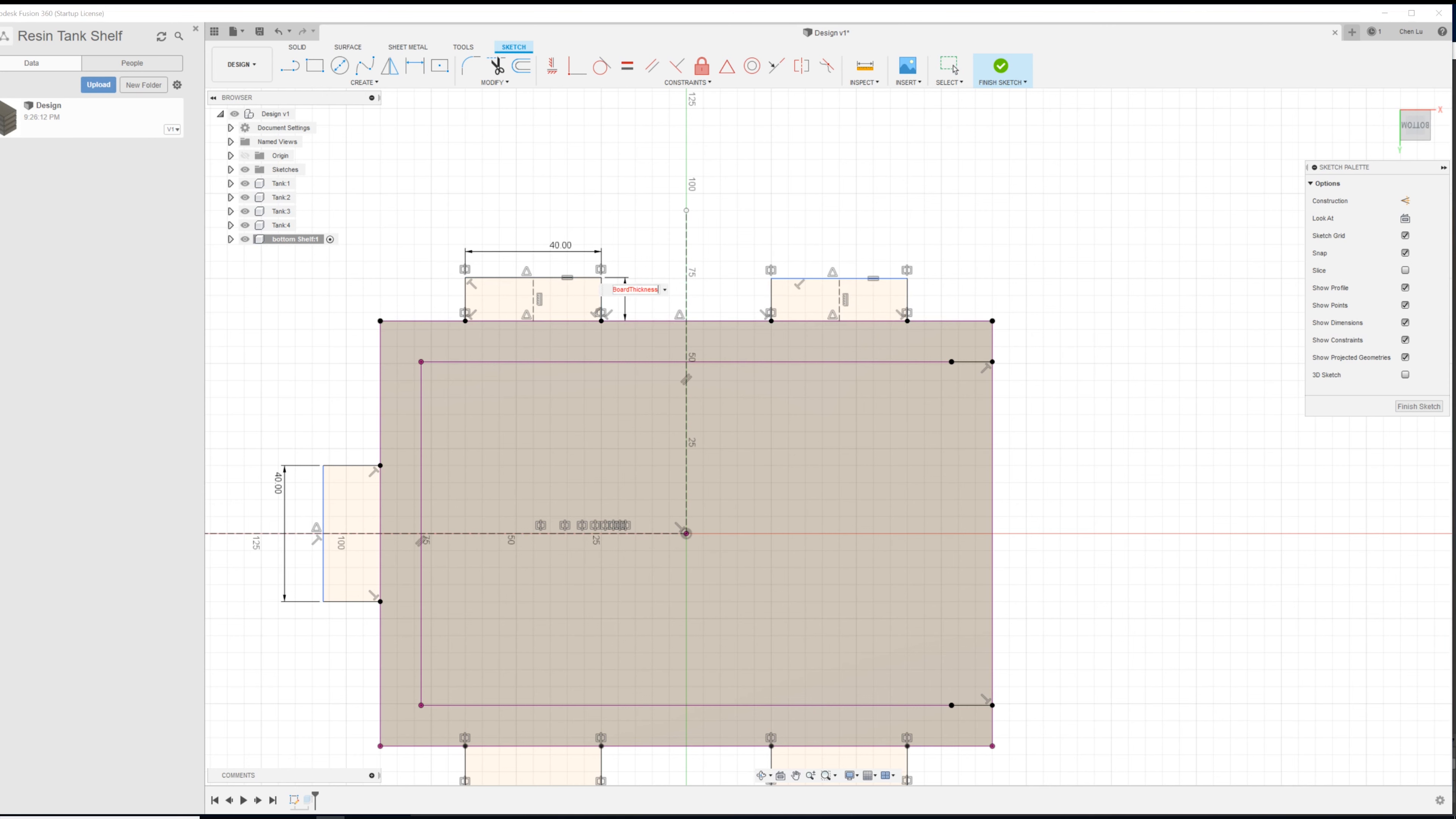
pyautogui.press('Return')
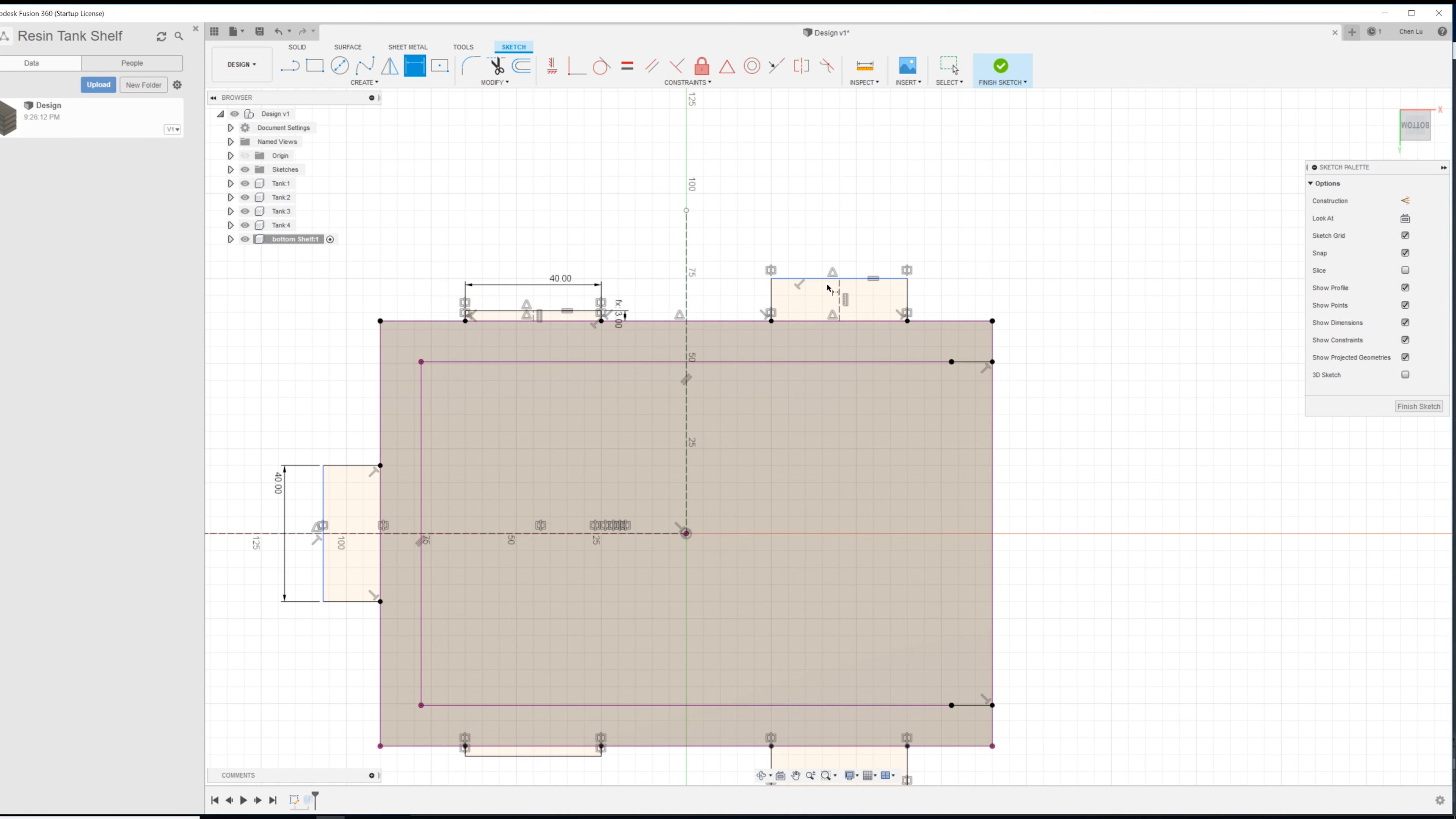
pyautogui.press('Escape')
# - Make the second upper tab's side line equal in length to the first upper tab's side line
pyautogui.click(771, 300)
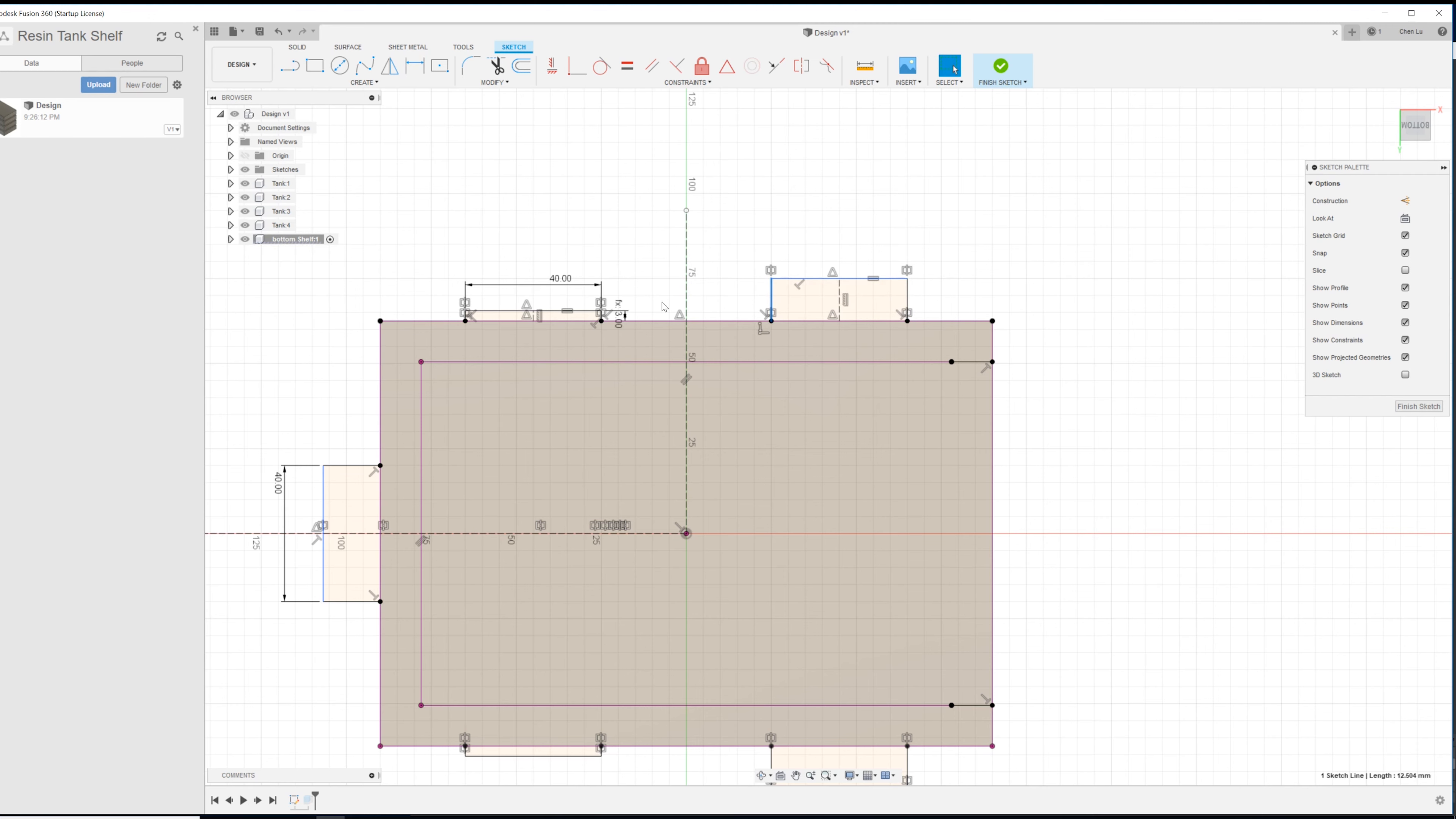
pyautogui.click(600, 316)
pyautogui.scroll(-2, 601, 313)
pyautogui.click(715, 237)
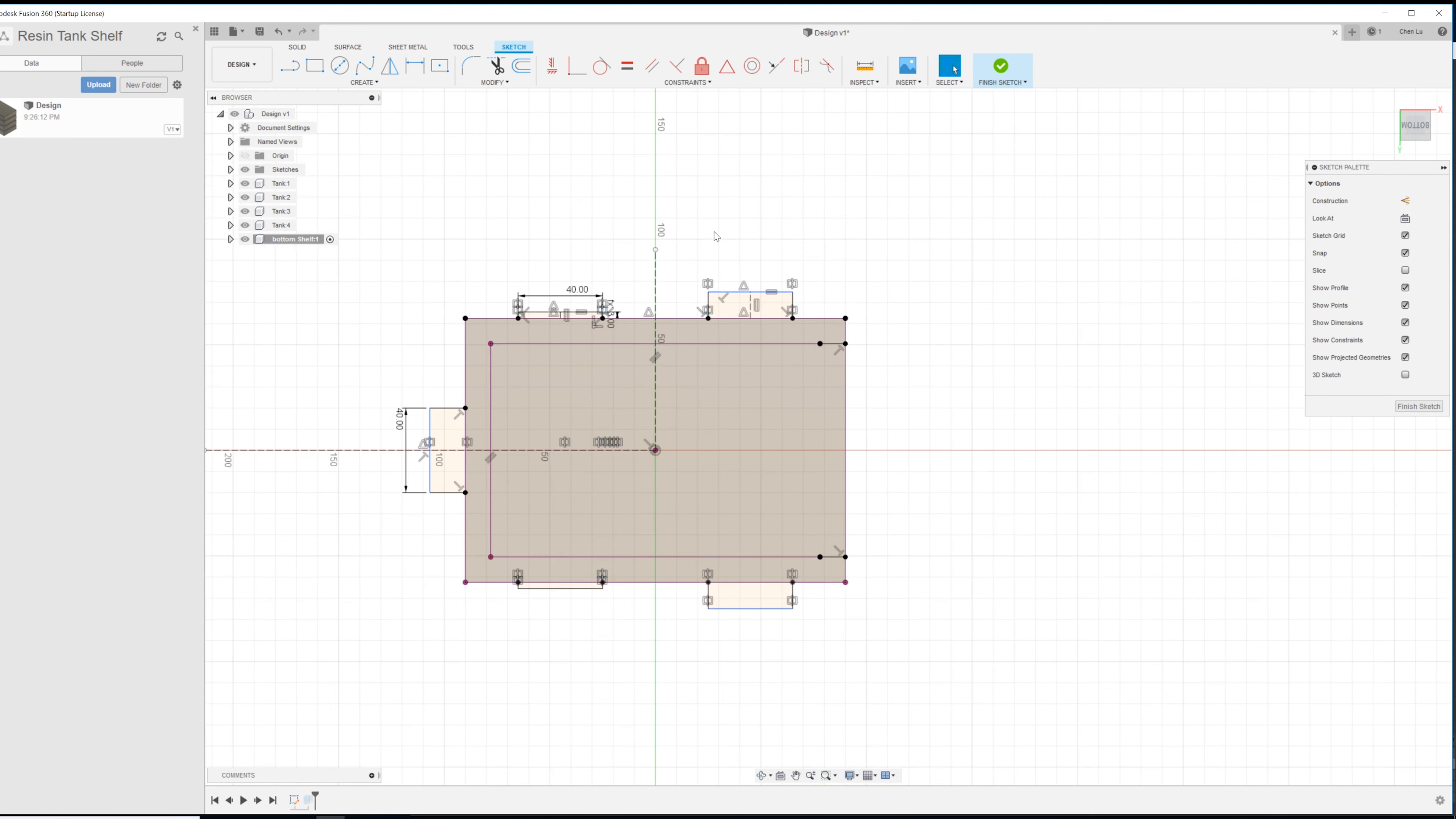
pyautogui.scroll(3, 659, 263)
pyautogui.scroll(2, 656, 275)
pyautogui.click(757, 348)
pyautogui.keyDown('shift'); pyautogui.click(476, 427); pyautogui.keyUp('shift')
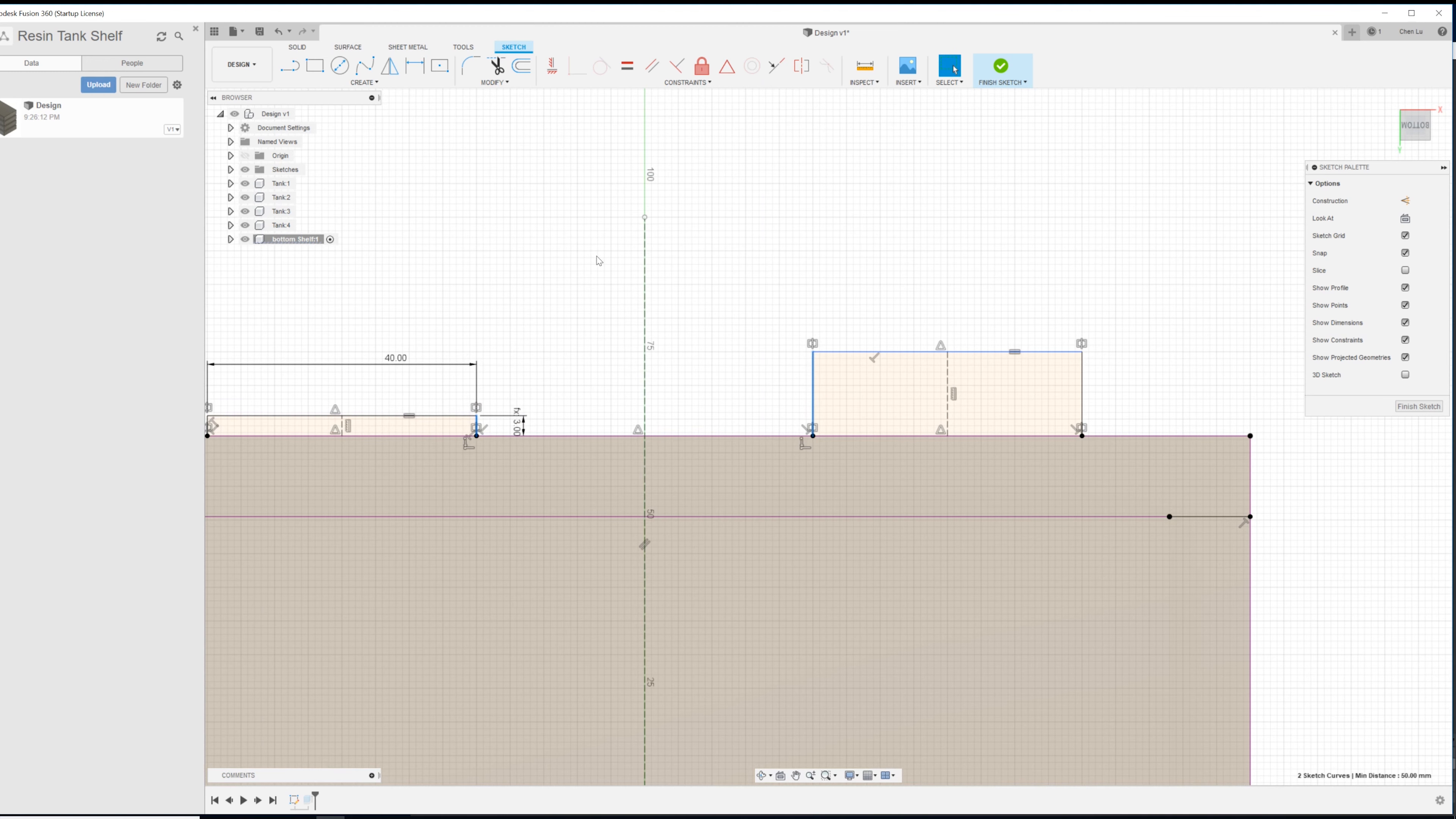
pyautogui.click(627, 66)
pyautogui.scroll(-5, 631, 301)
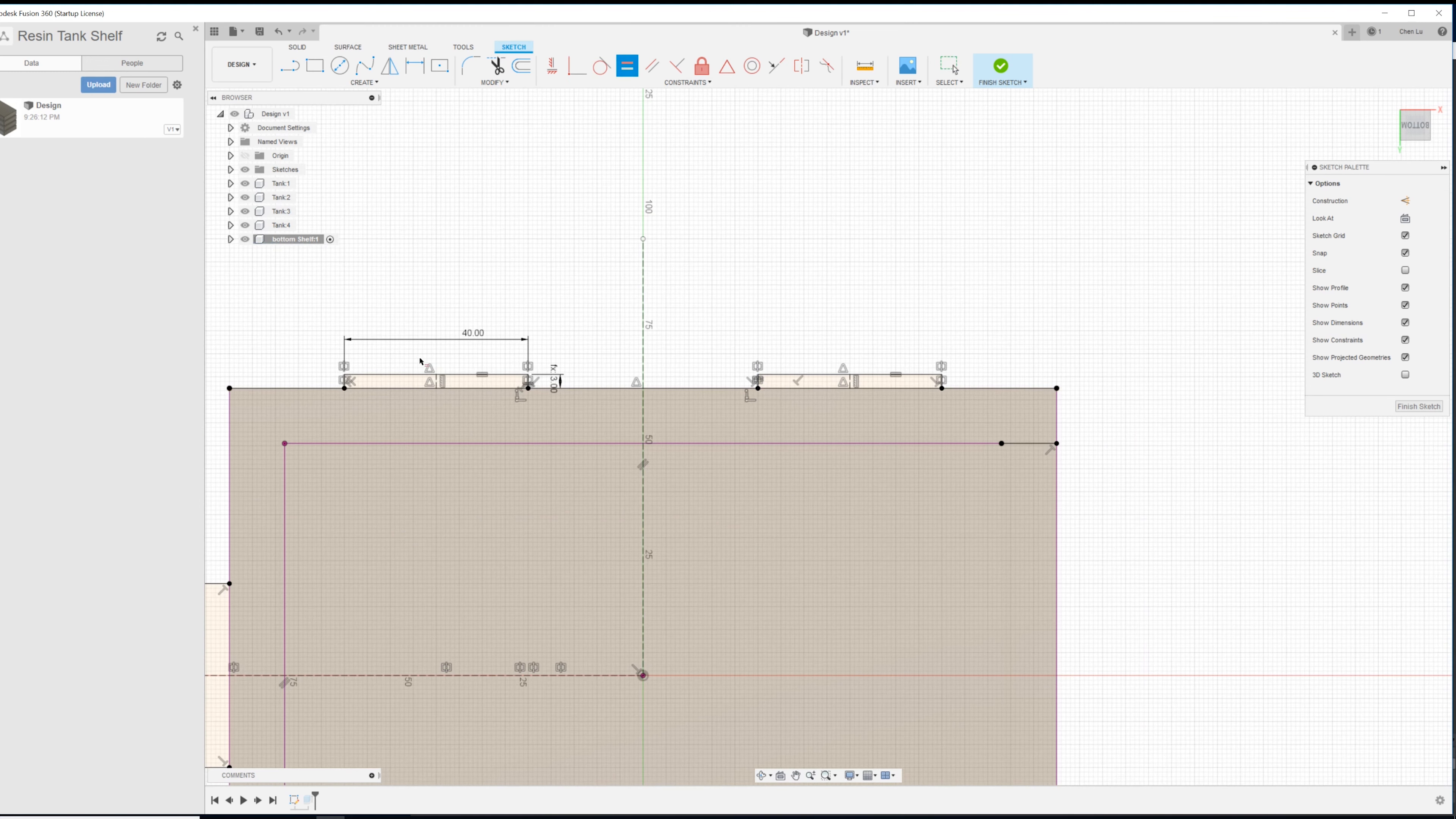
# - Make the side line of the tab on the frame's closed end equal to the first upper tab's side line, and finish the sketch
pyautogui.scroll(6, 557, 493)
pyautogui.click(670, 450)
pyautogui.press('Escape')
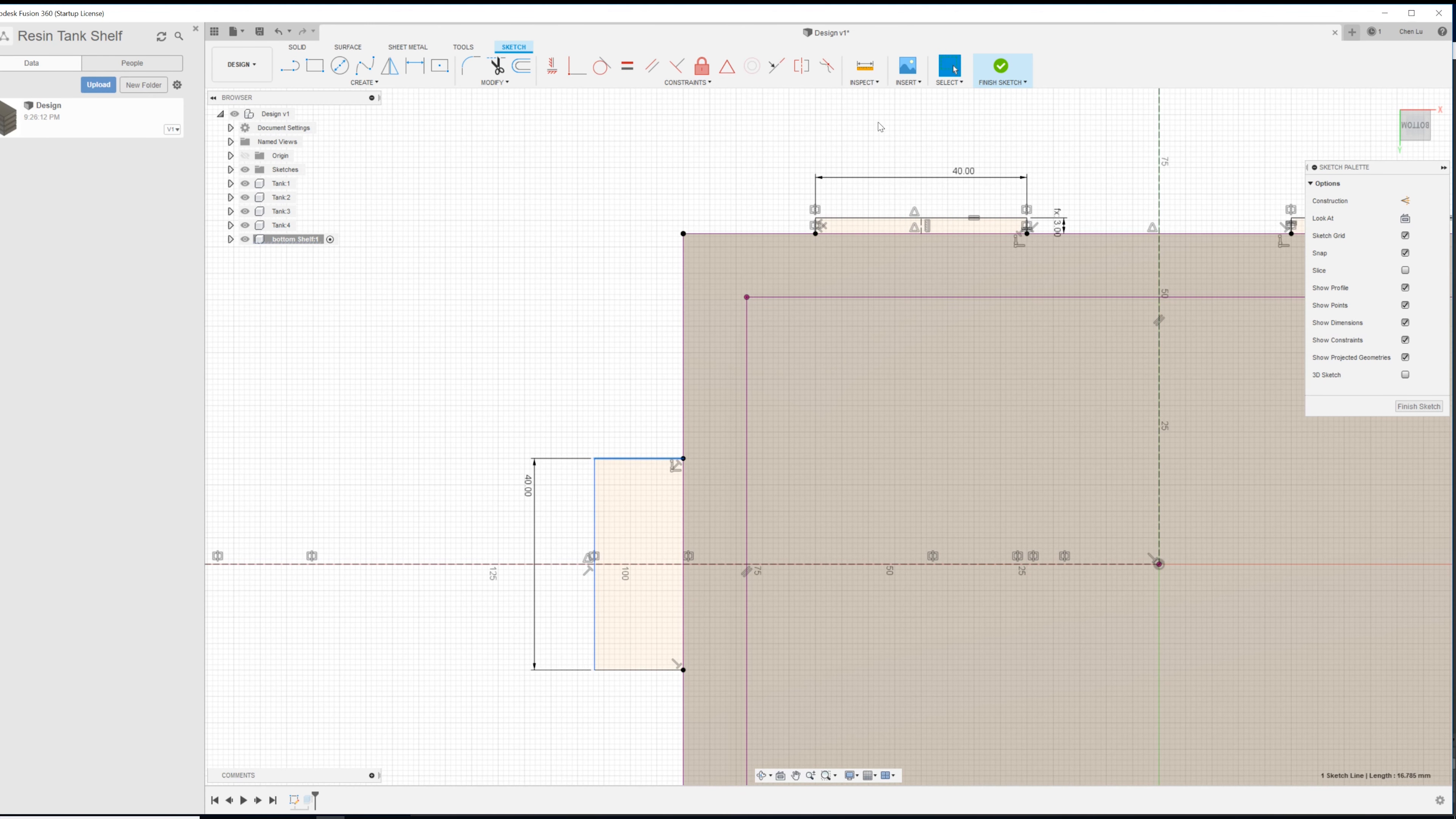
pyautogui.click(815, 226)
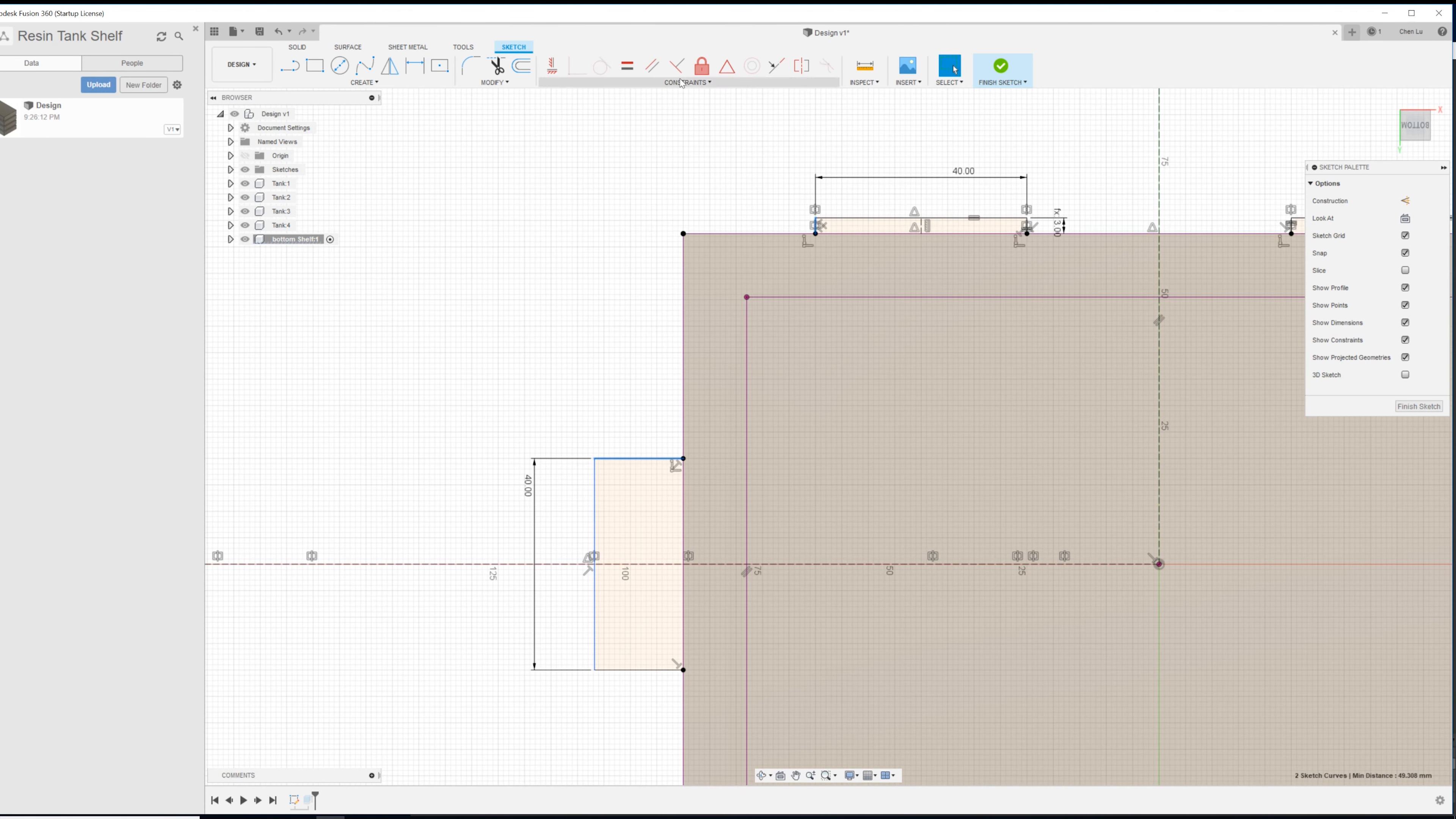
pyautogui.click(626, 67)
pyautogui.scroll(-2, 630, 329)
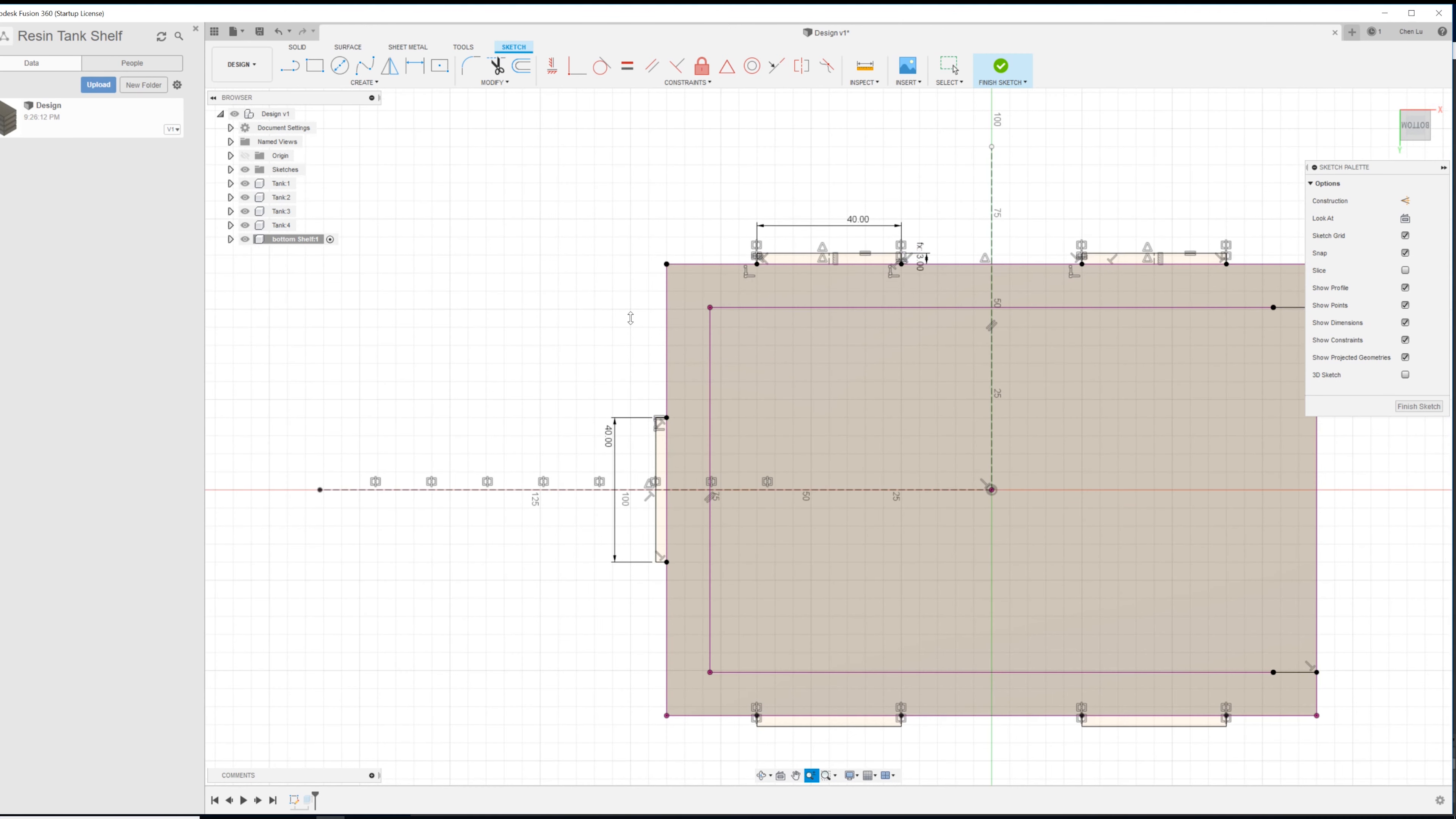
pyautogui.moveTo(850, 331); pyautogui.dragTo(609, 335, button='middle')
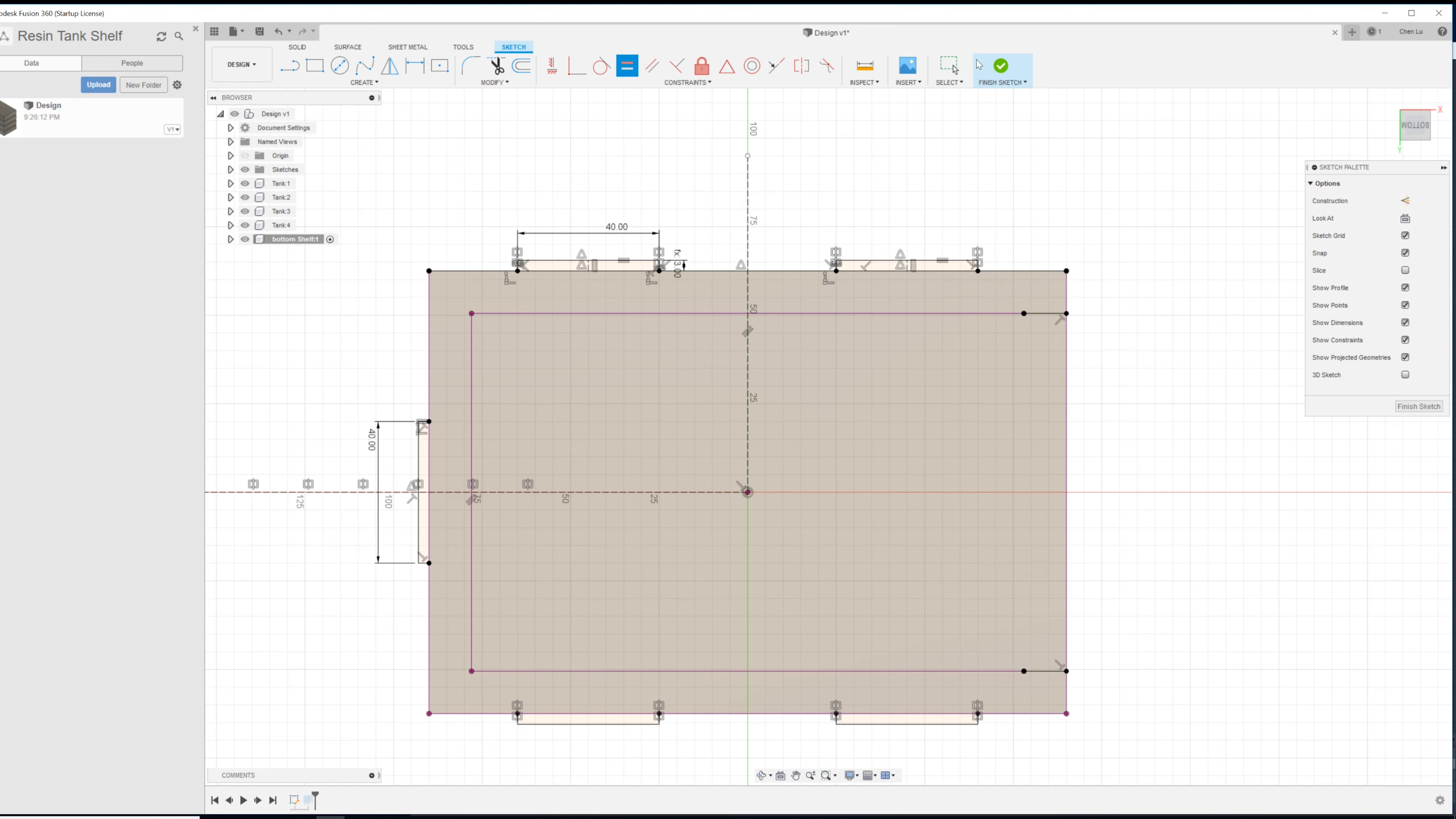
pyautogui.click(1001, 65)
# - Edit the bottom shelf's extrusion to include the four remaining tab profiles
pyautogui.rightClick(309, 800)
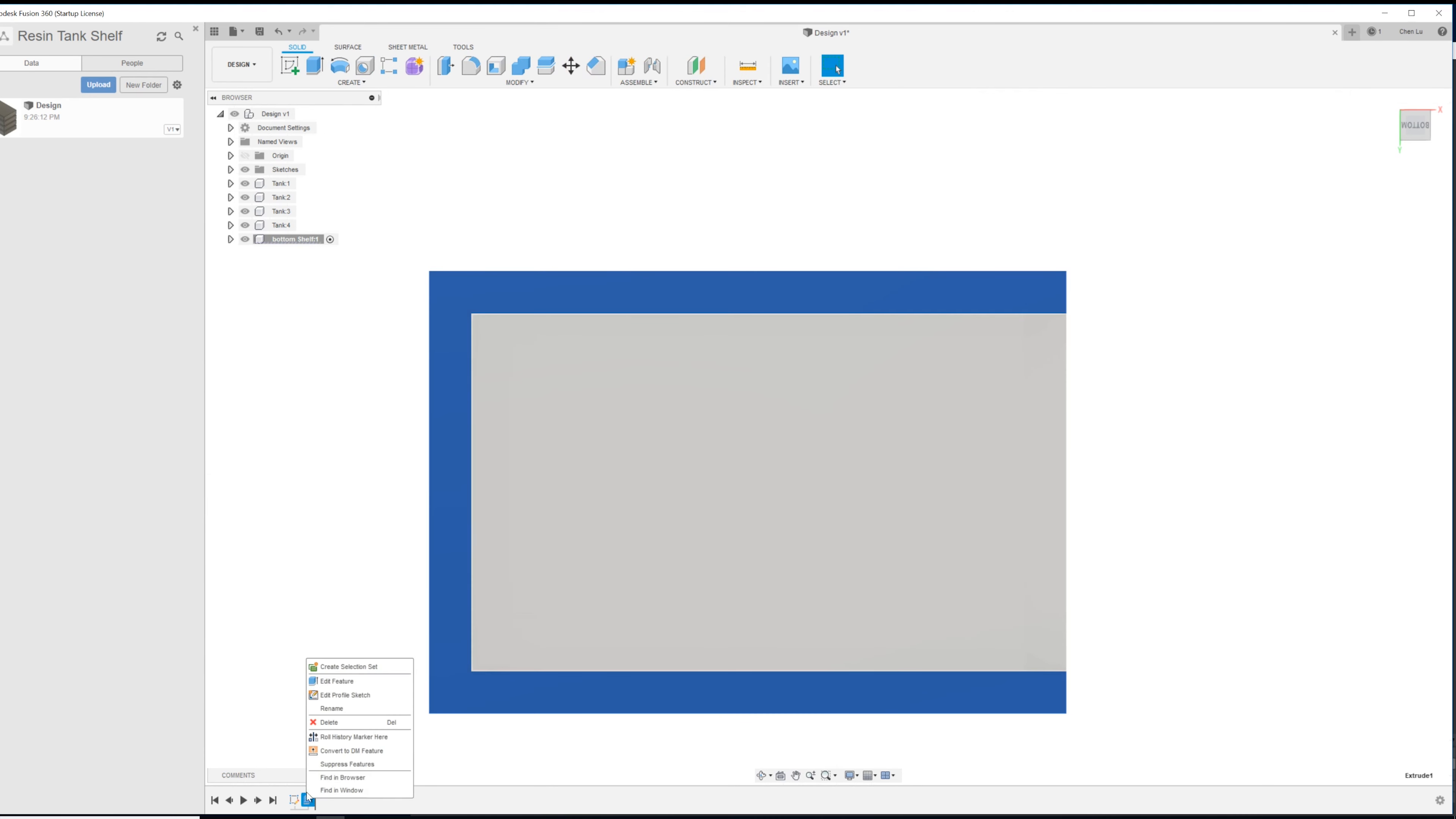
pyautogui.click(345, 686)
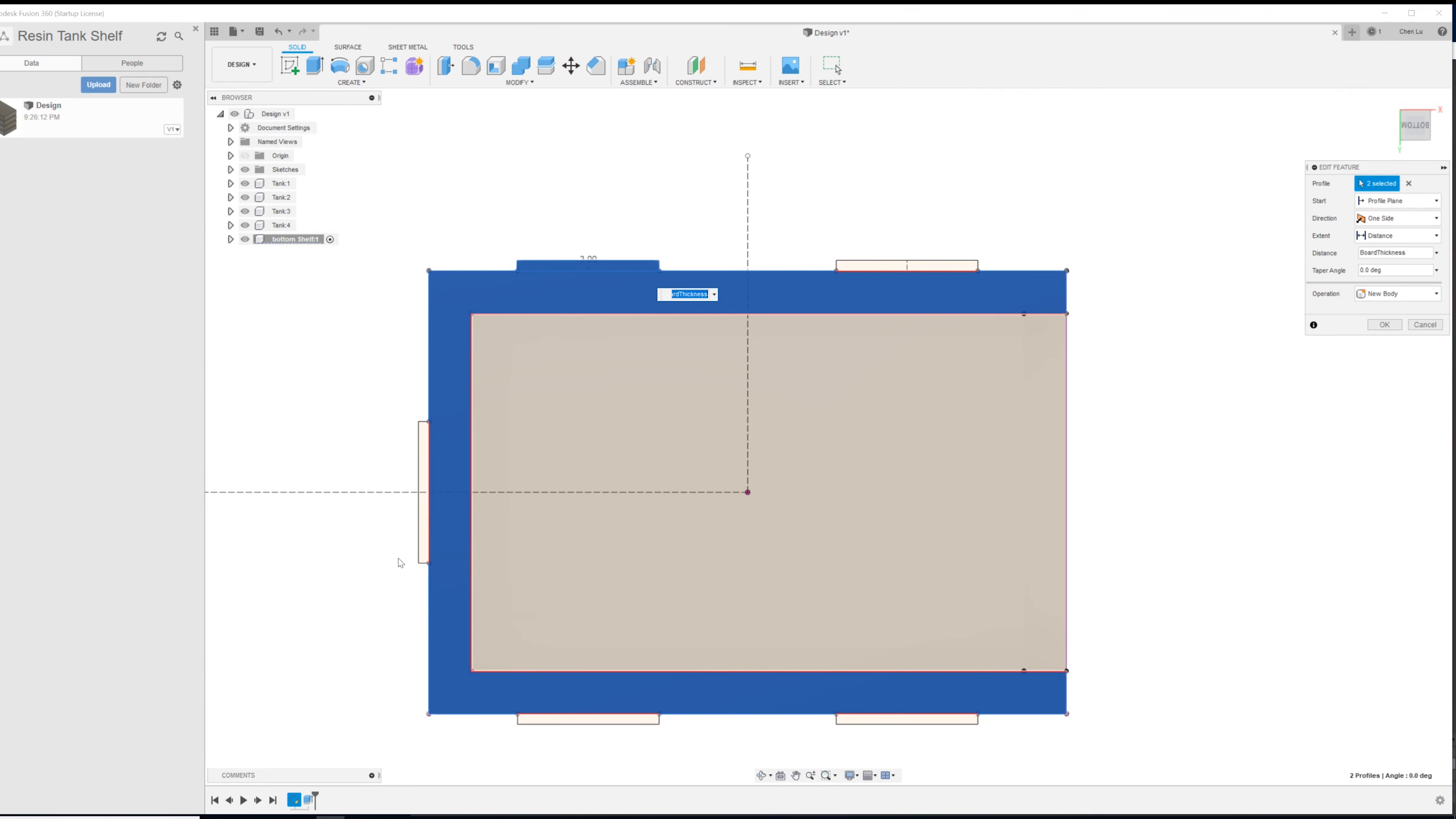
pyautogui.click(423, 528)
pyautogui.click(585, 719)
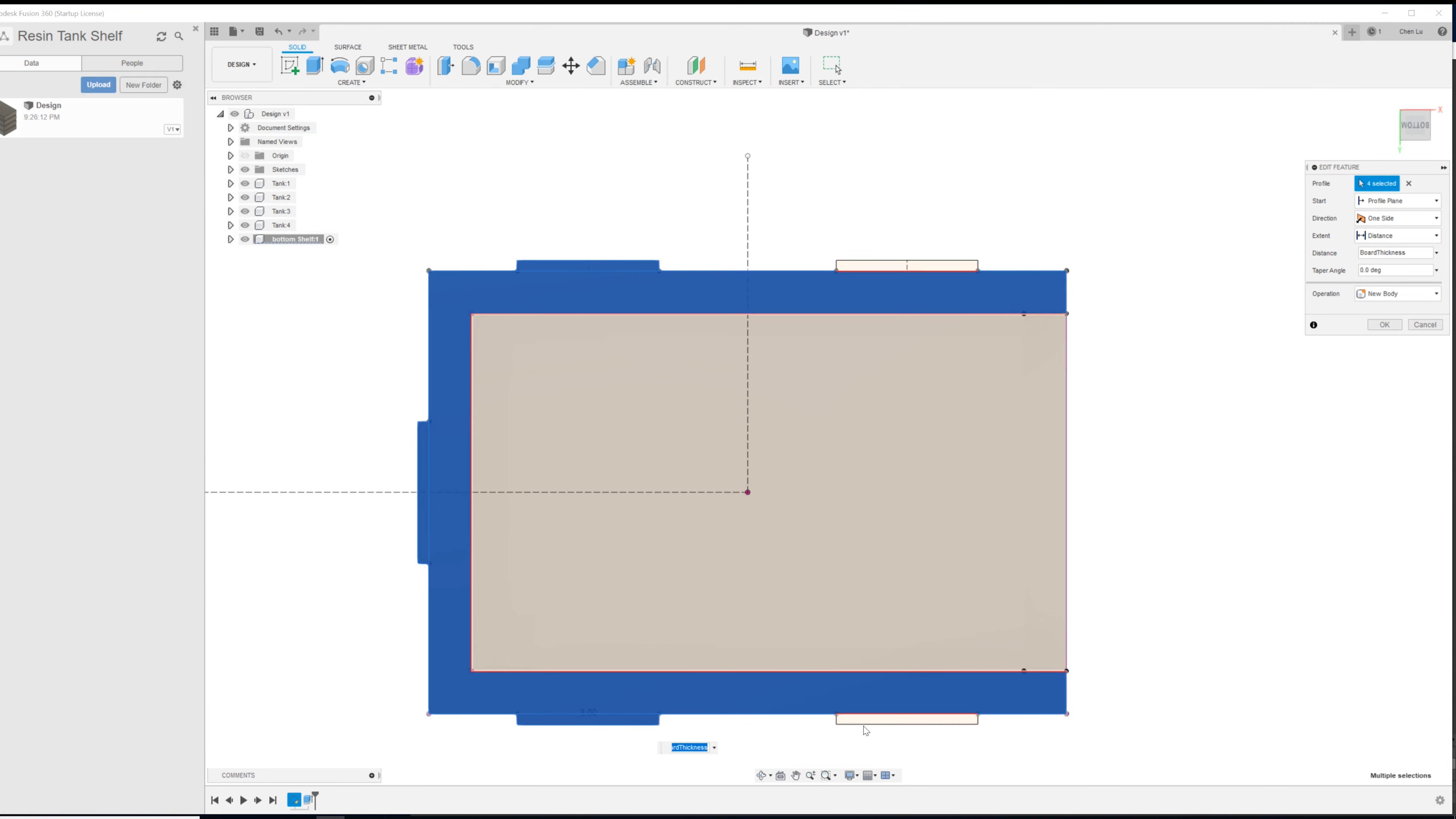
pyautogui.click(906, 719)
pyautogui.click(907, 265)
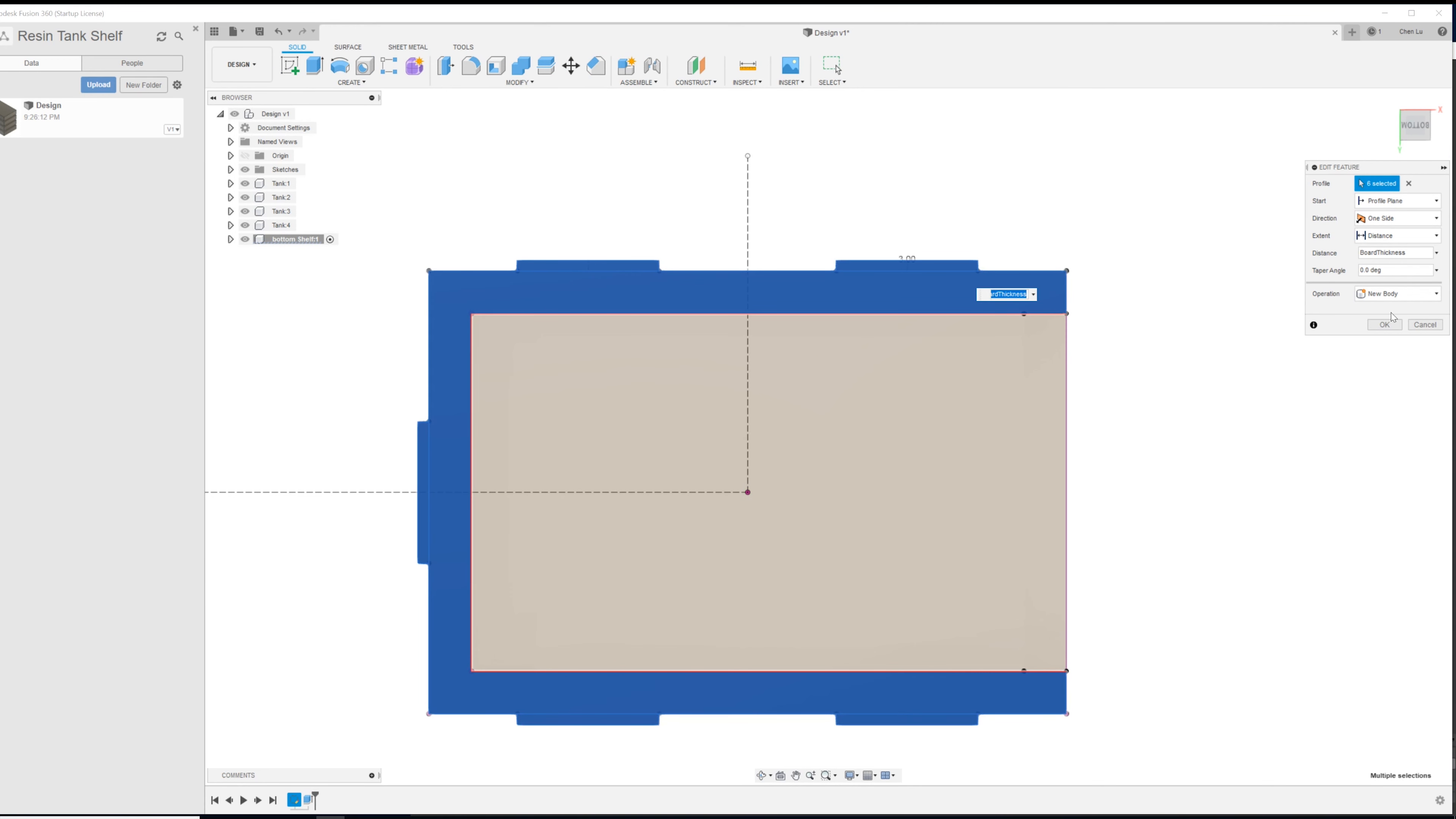
pyautogui.click(1382, 325)
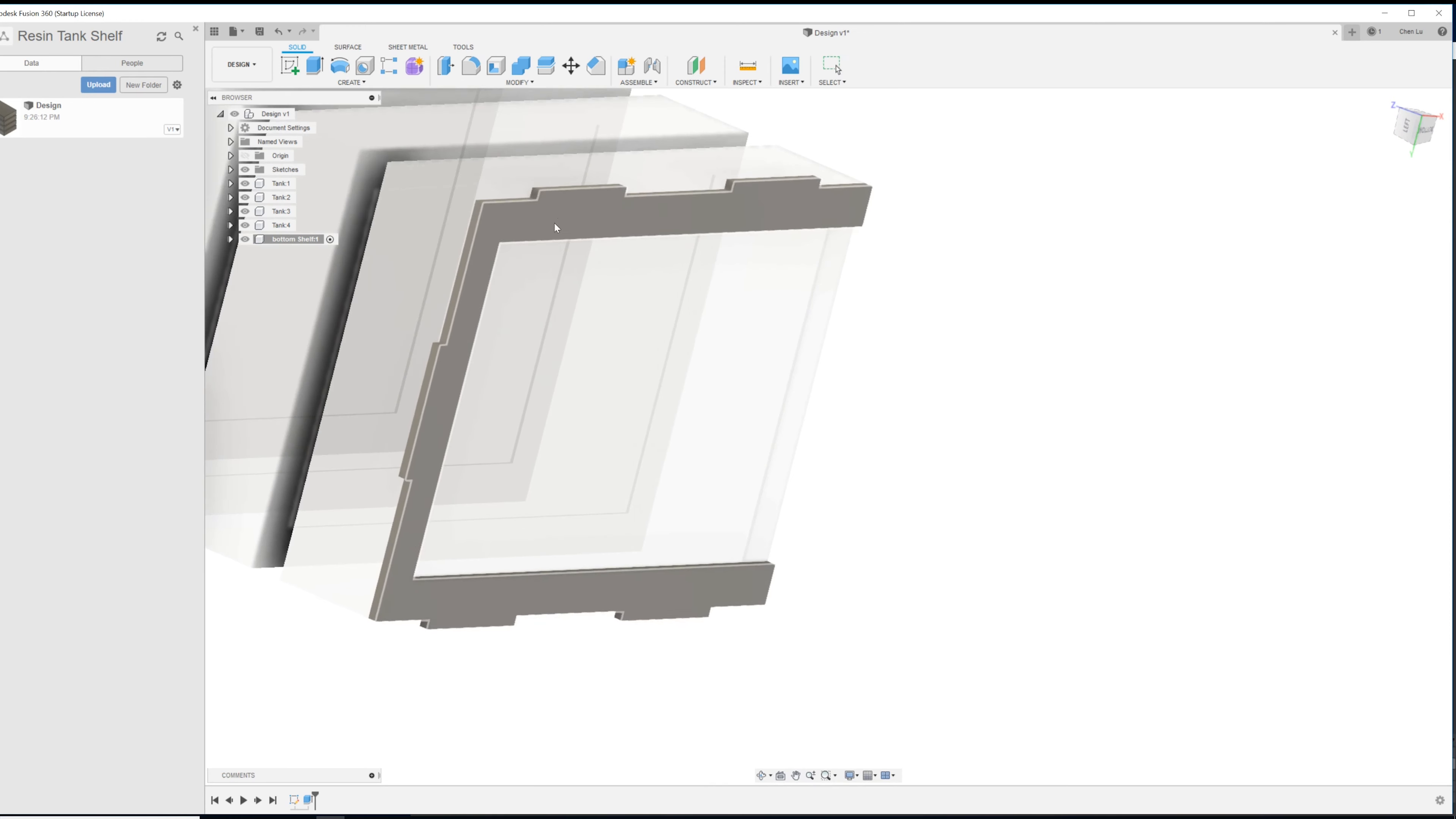
# - Set the BoardThickness user parameter to 10 mm
pyautogui.keyDown('shift'); pyautogui.moveTo(555, 228); pyautogui.dragTo(687, 281, button='middle'); pyautogui.keyUp('shift')
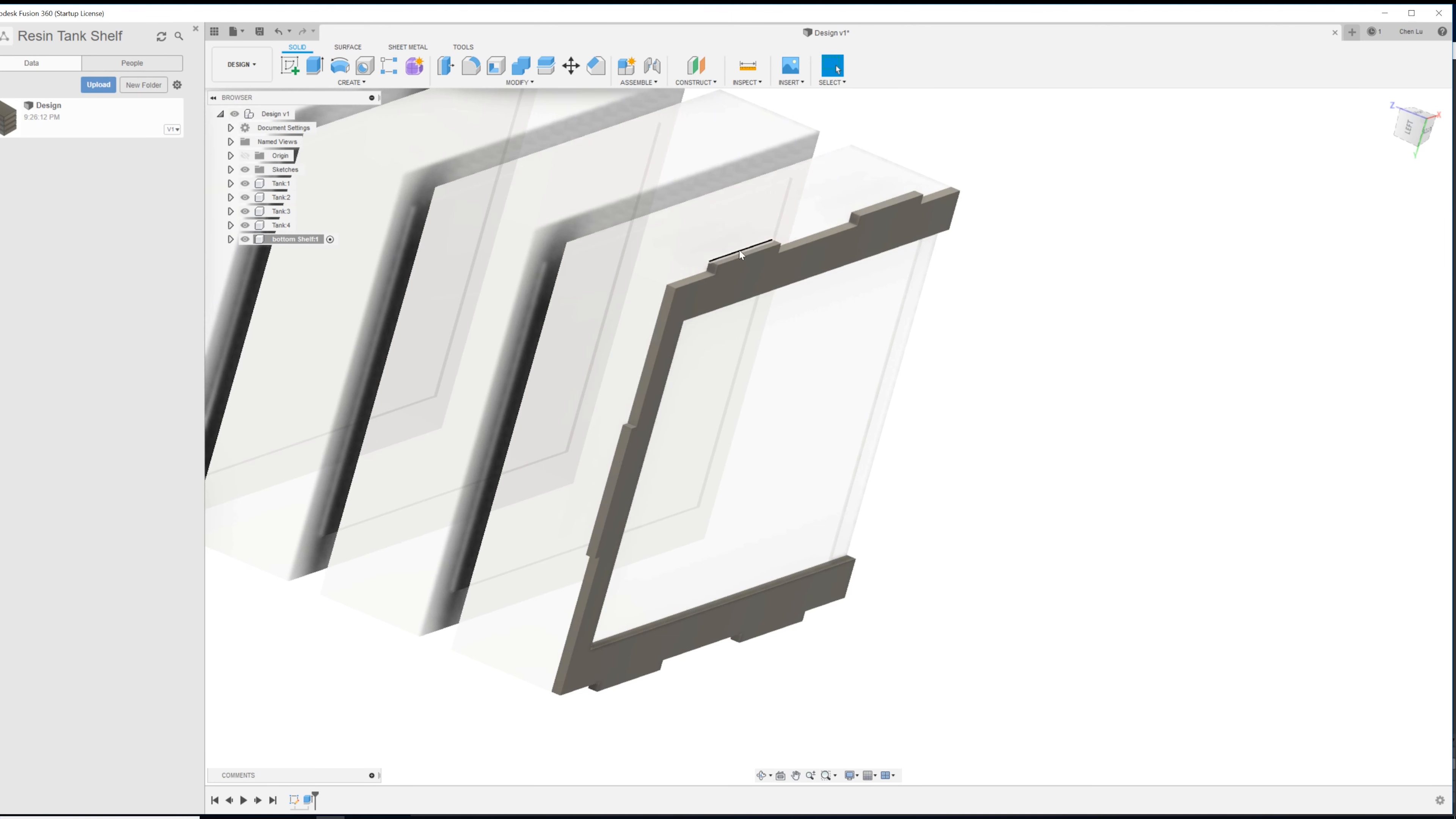
pyautogui.click(547, 84)
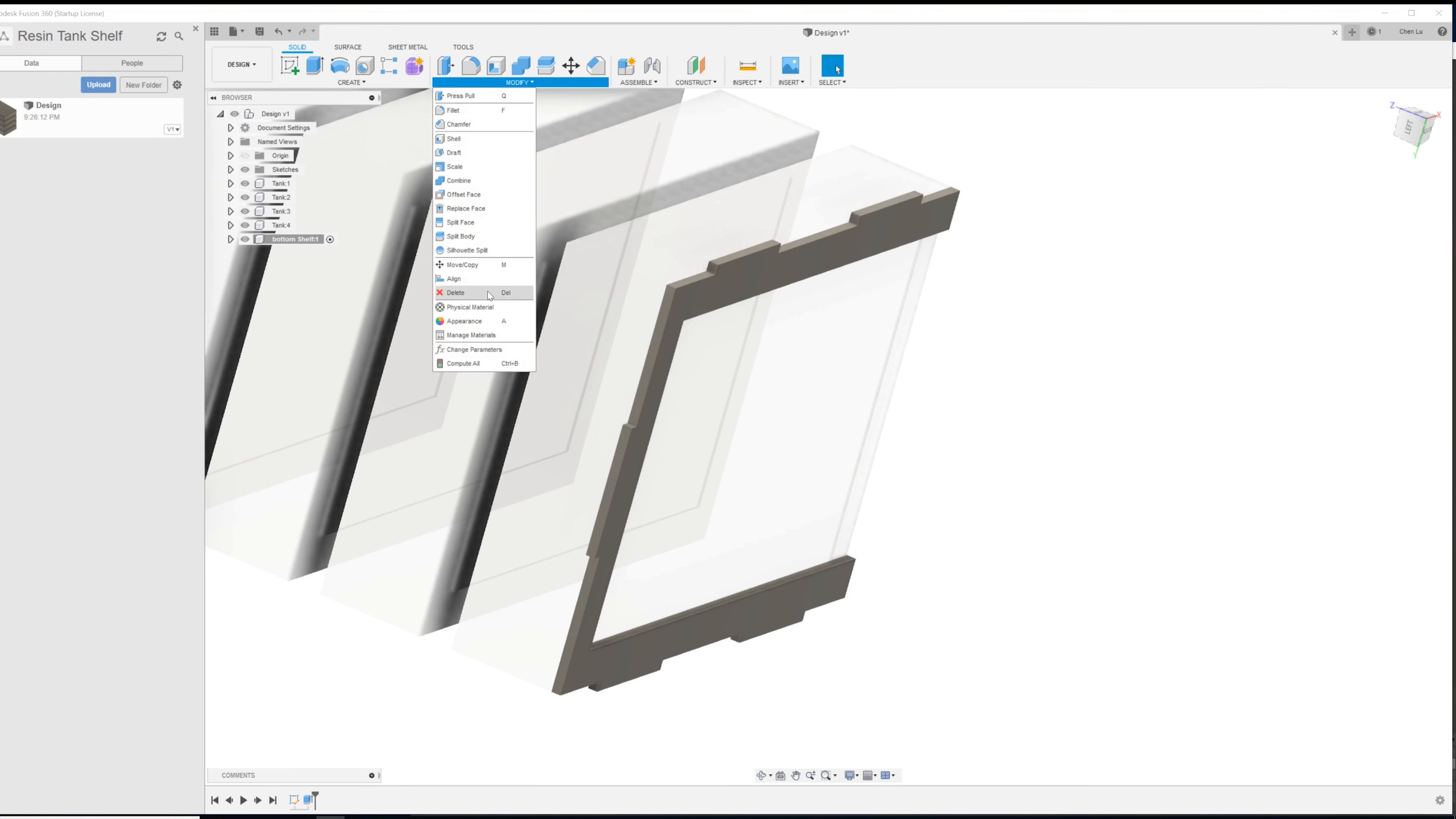
pyautogui.click(474, 349)
pyautogui.moveTo(744, 292); pyautogui.dragTo(1170, 310)
pyautogui.click(1189, 360)
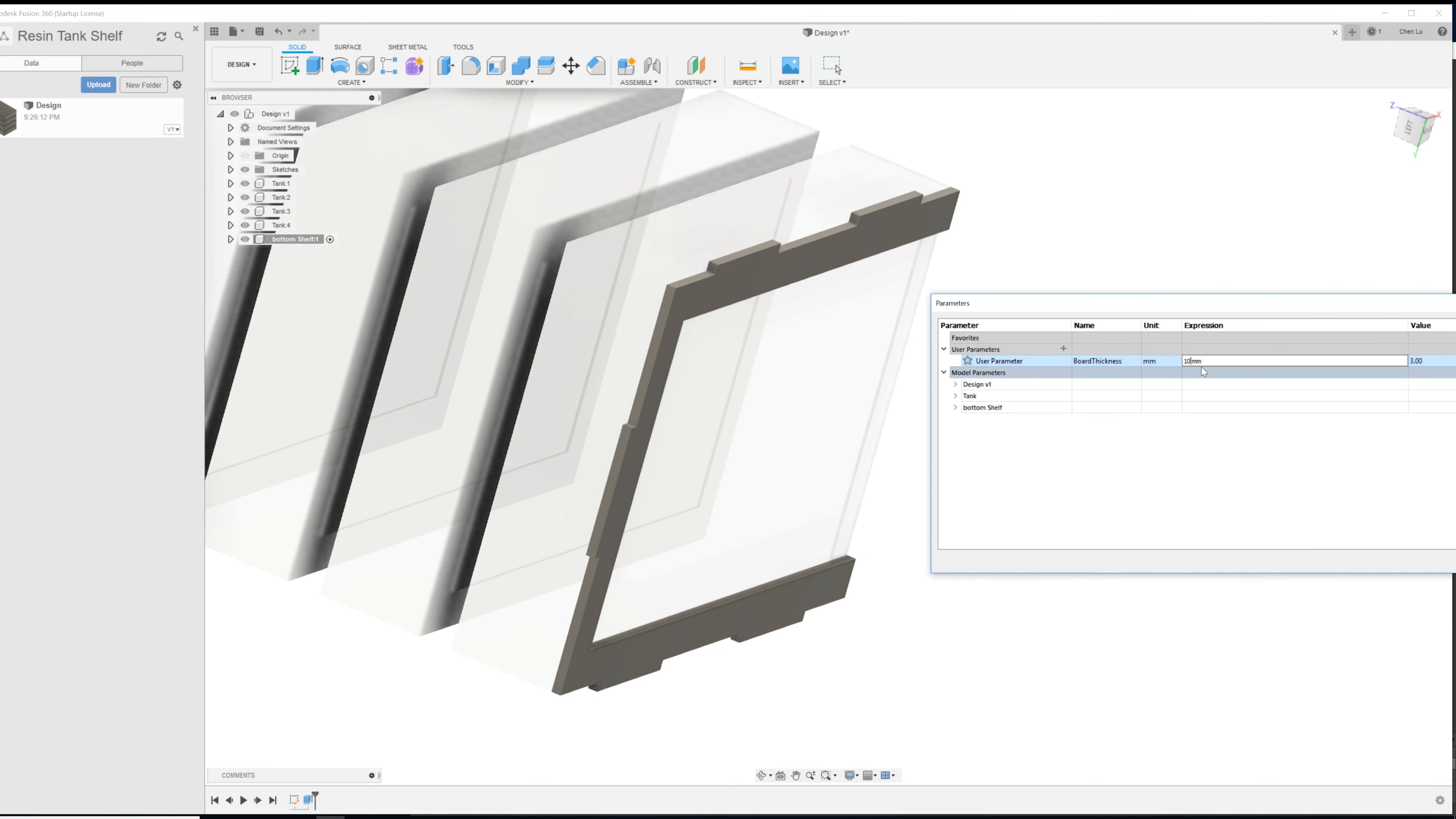
pyautogui.moveTo(1211, 304); pyautogui.dragTo(1056, 304)
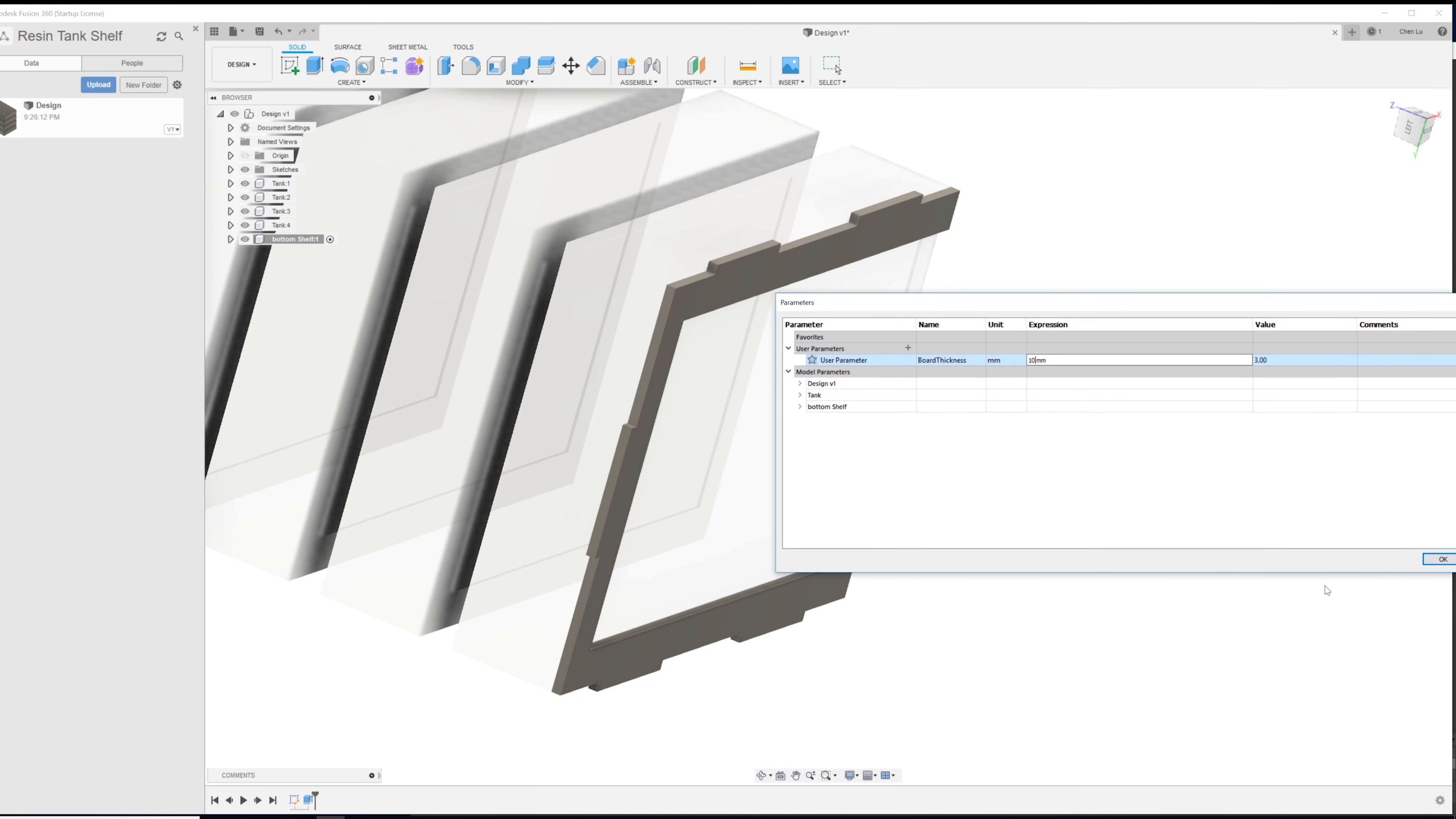
pyautogui.click(1438, 560)
# - Activate the top-level design and edit the tanks' rectangular pattern to use Spacing as its distance type
pyautogui.keyDown('shift'); pyautogui.moveTo(966, 515); pyautogui.dragTo(888, 440, button='middle'); pyautogui.keyUp('shift')
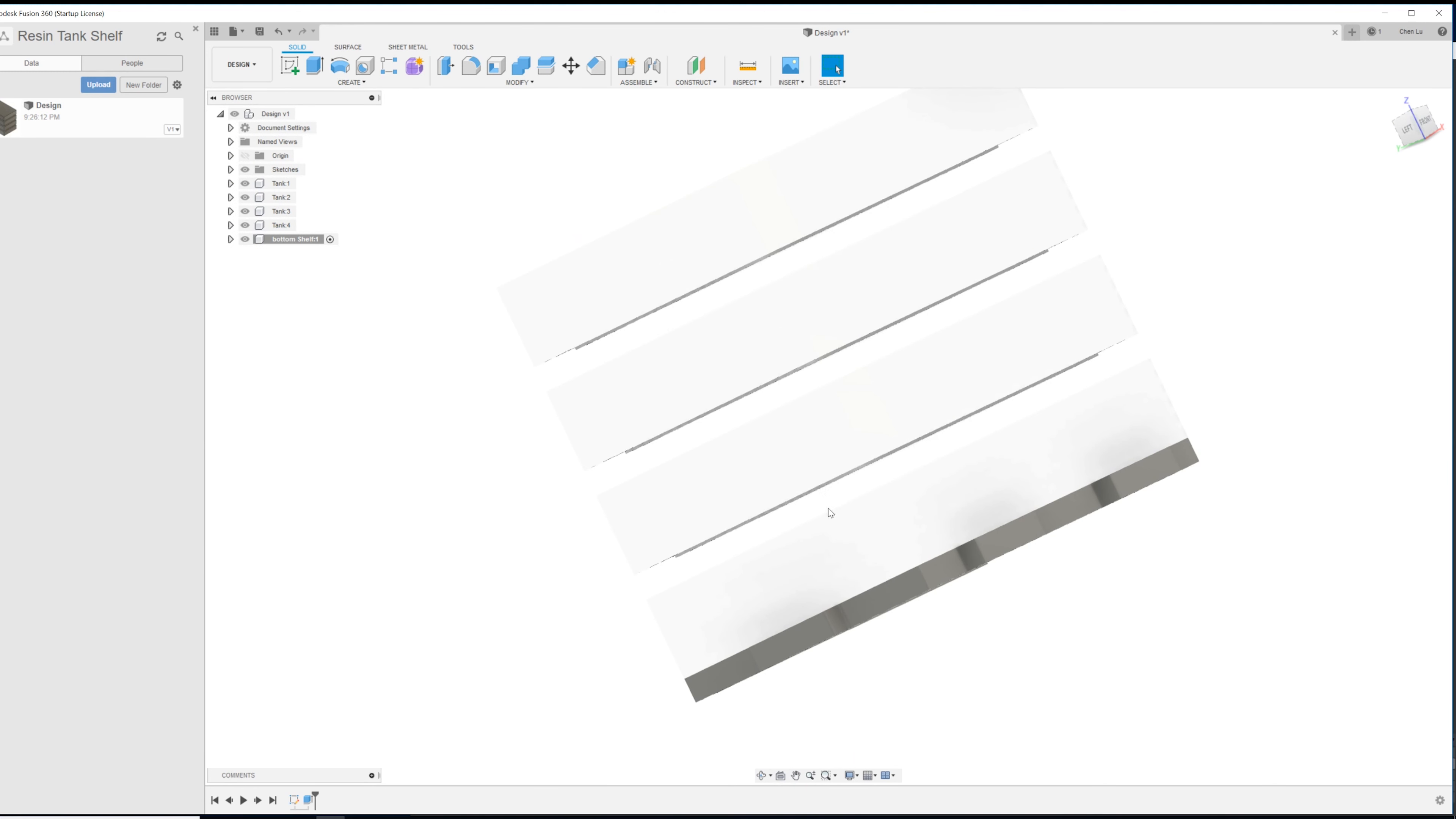
pyautogui.keyDown('shift'); pyautogui.moveTo(831, 504); pyautogui.dragTo(774, 515, button='middle'); pyautogui.keyUp('shift')
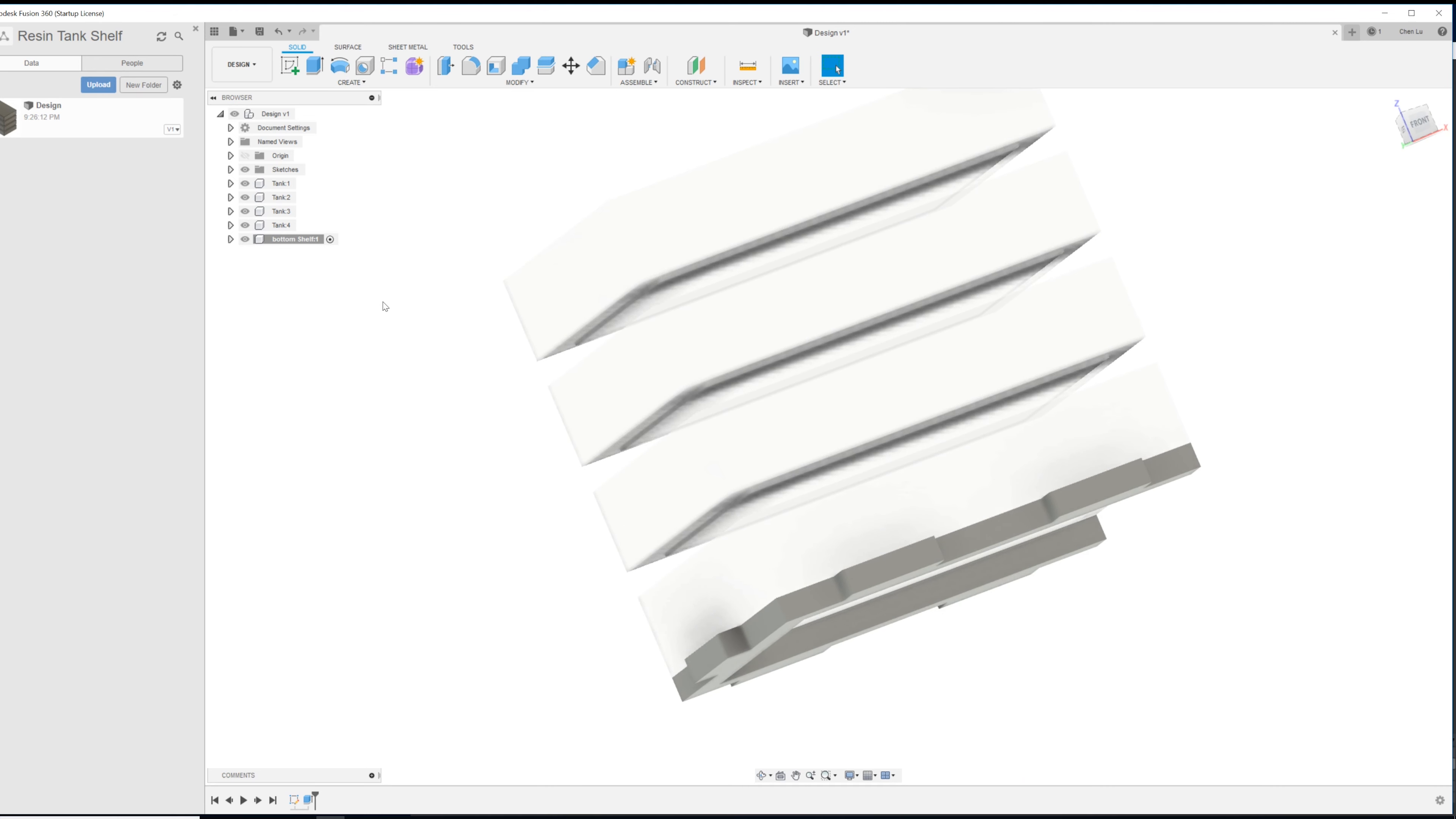
pyautogui.keyDown('shift'); pyautogui.moveTo(675, 497); pyautogui.dragTo(699, 507, button='middle'); pyautogui.keyUp('shift')
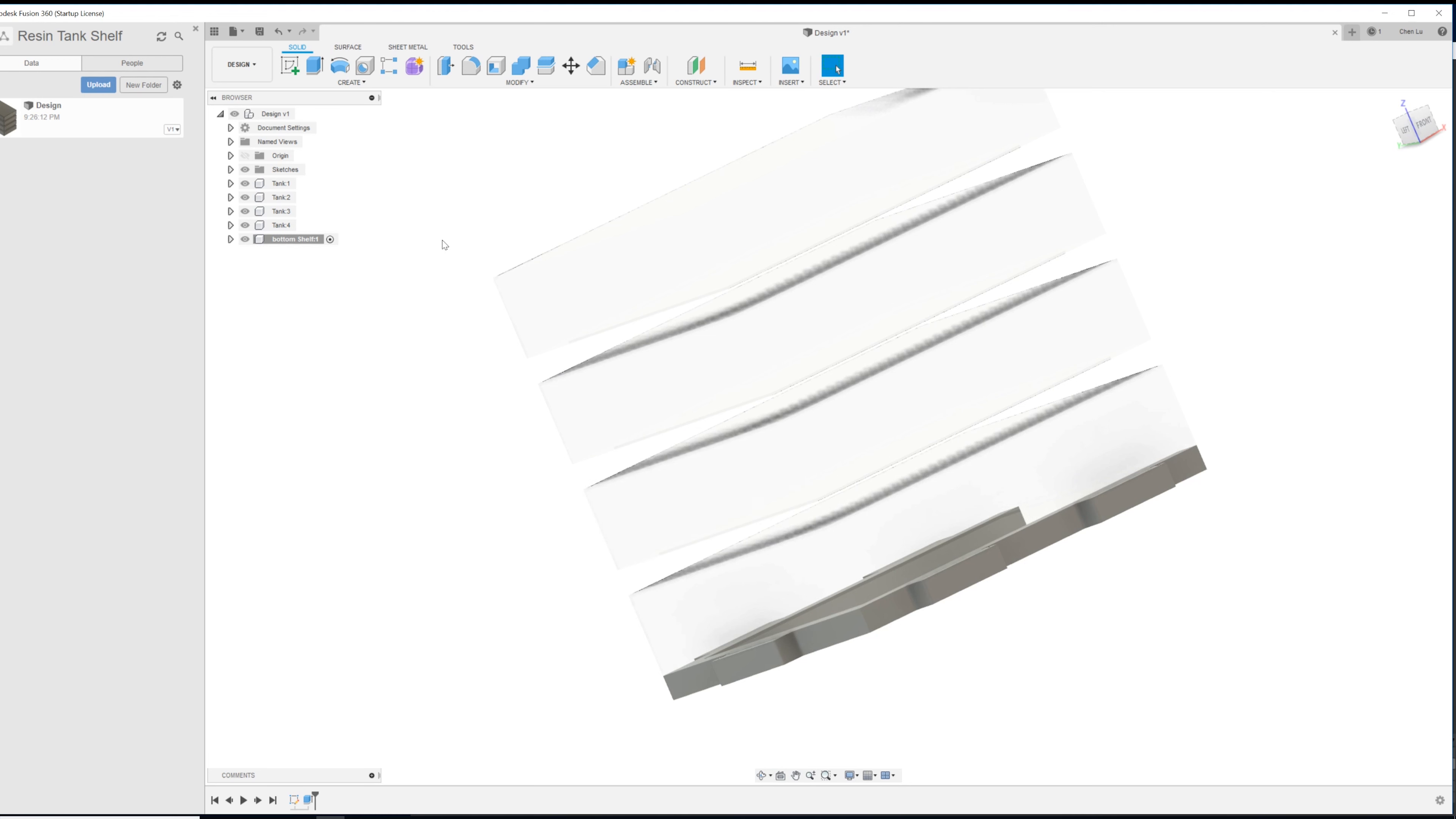
pyautogui.doubleClick(281, 115)
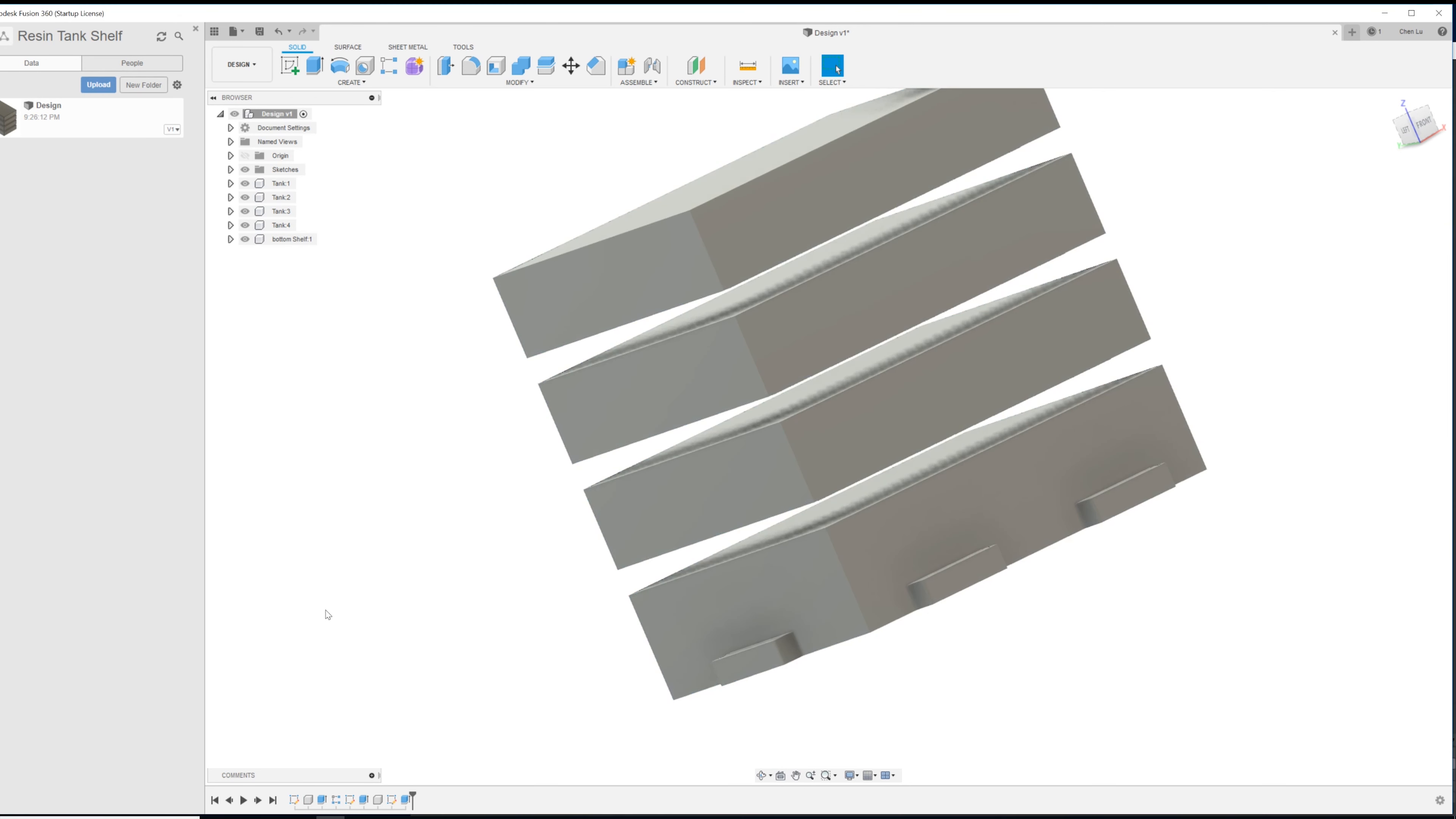
pyautogui.rightClick(336, 800)
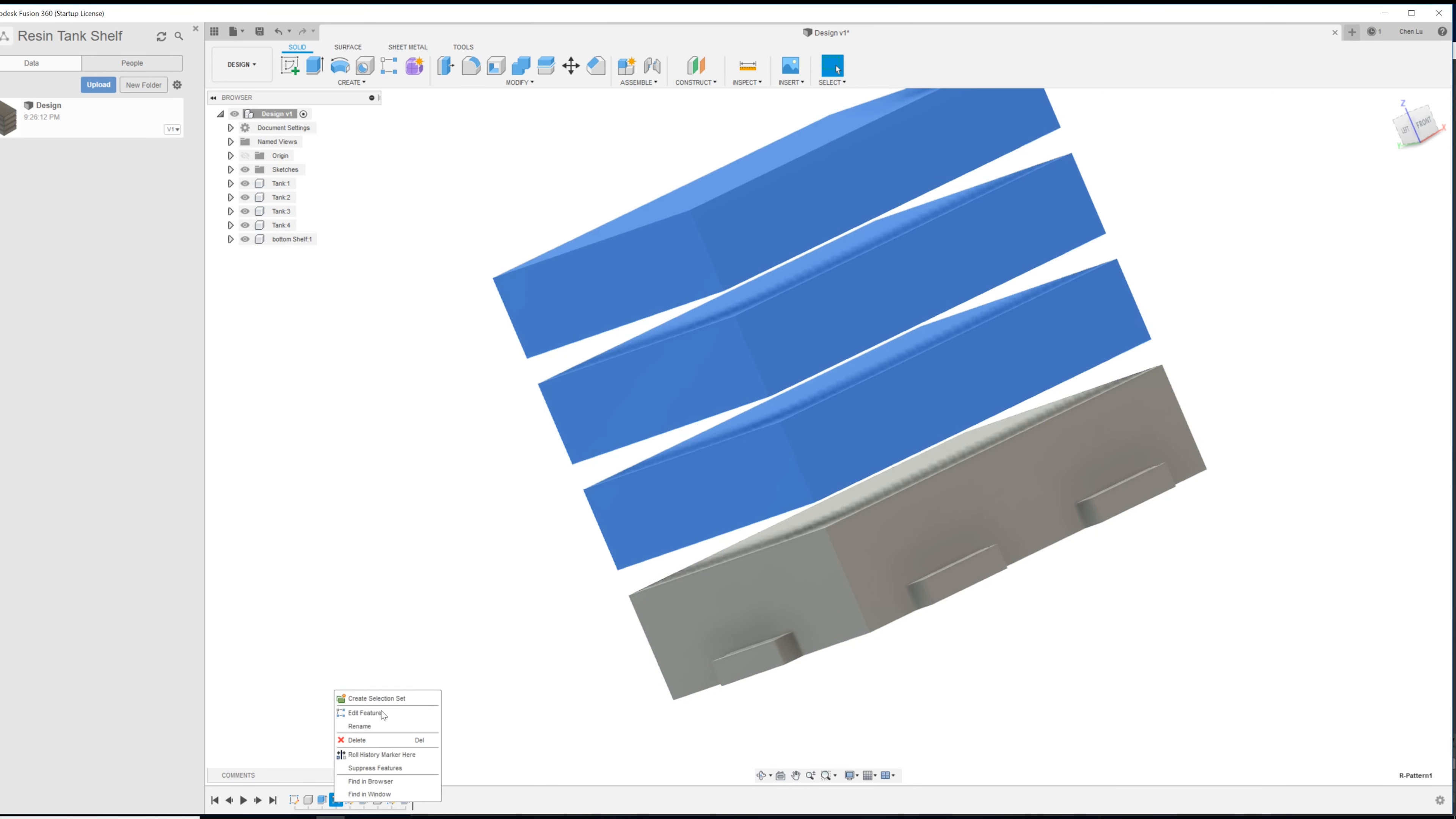
pyautogui.click(426, 712)
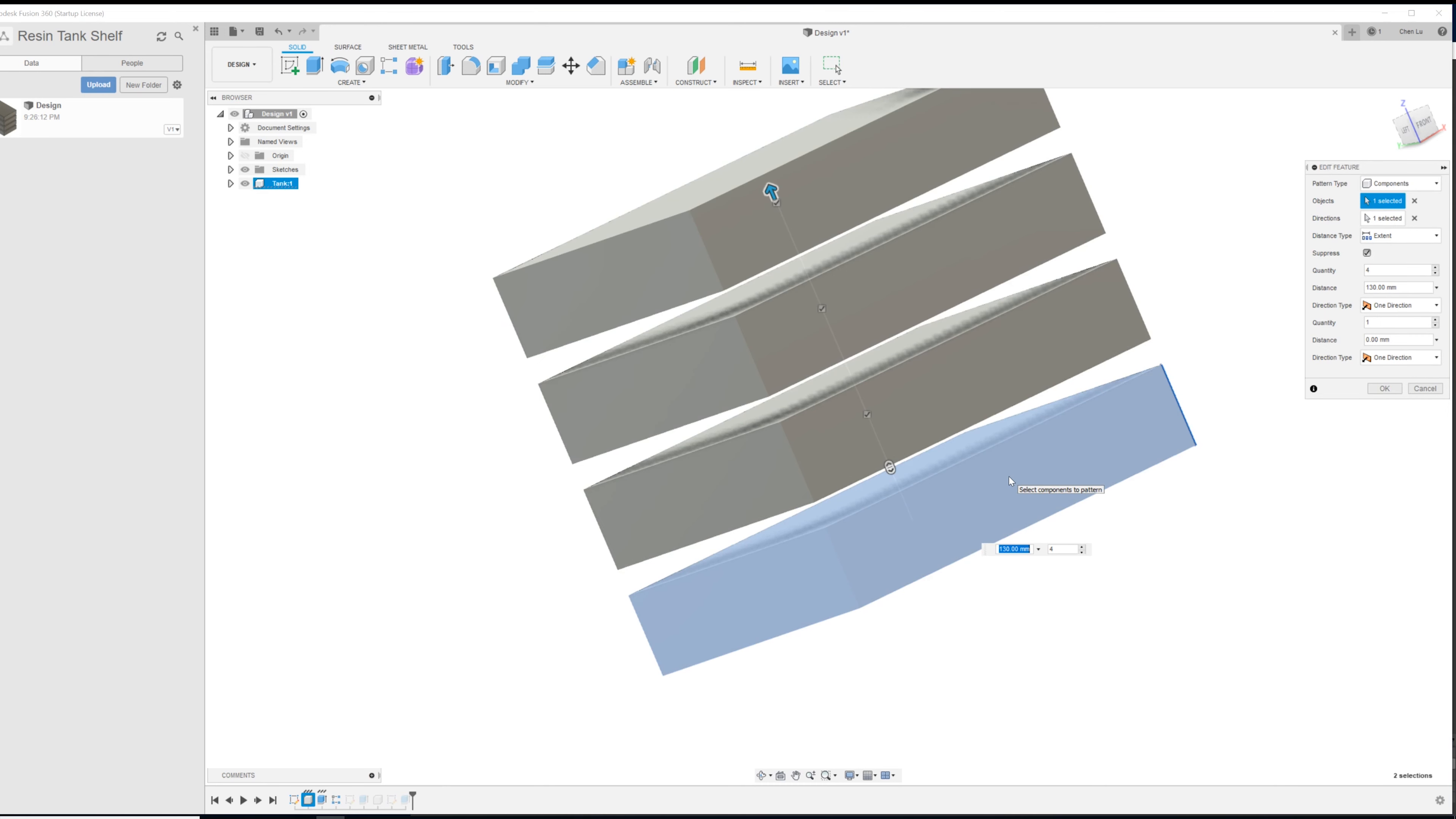
pyautogui.click(1394, 239)
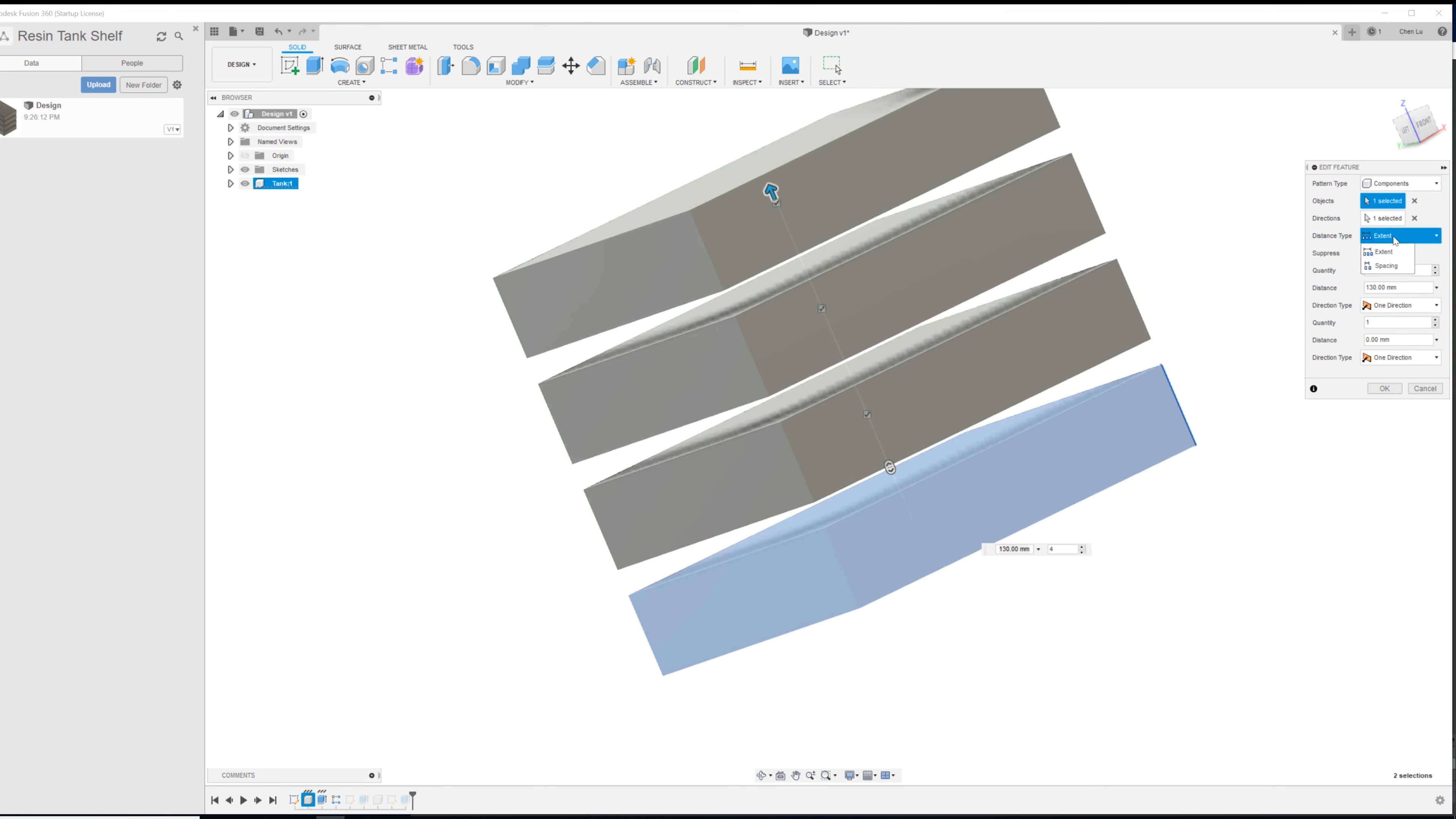
pyautogui.click(1387, 264)
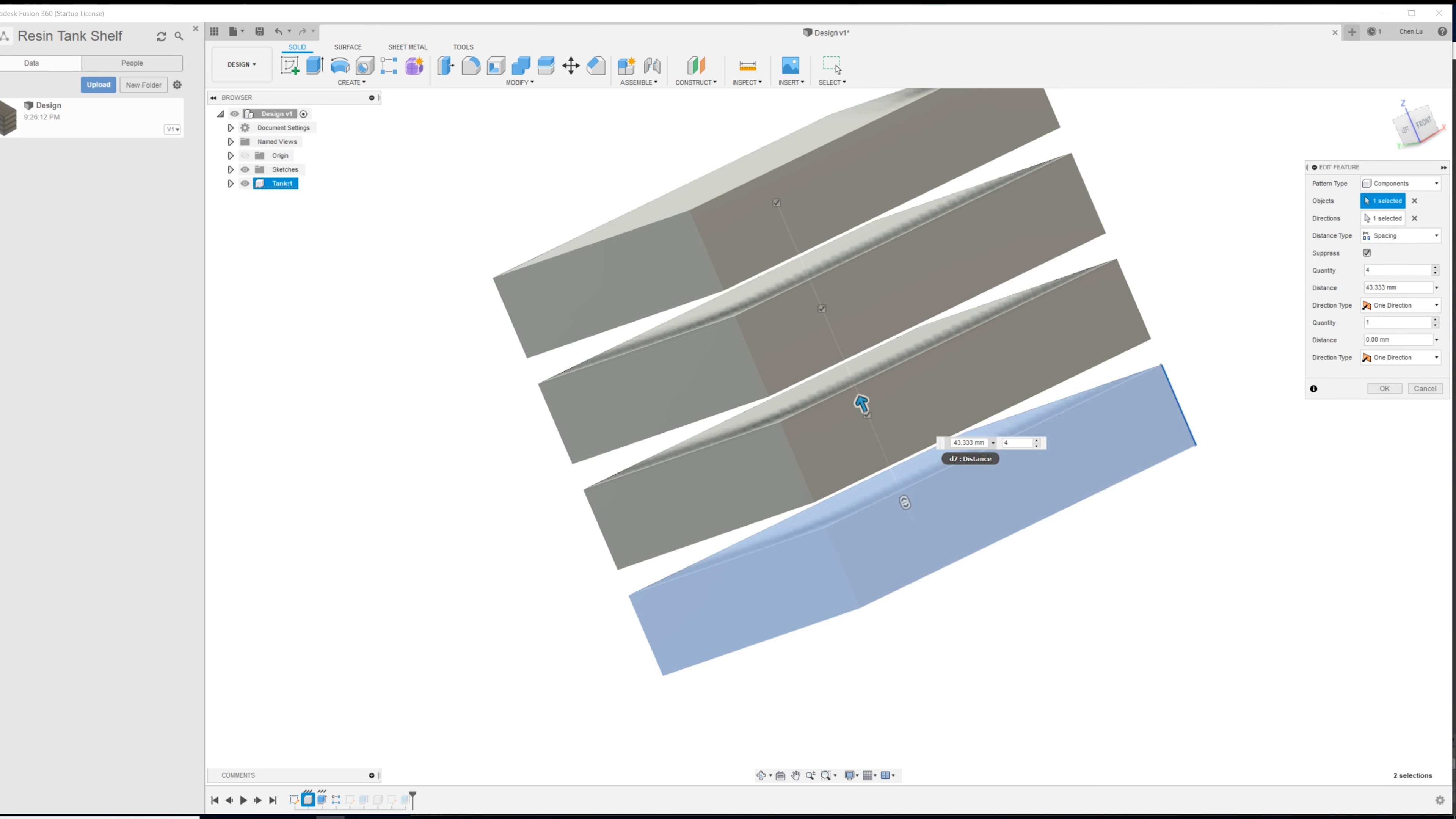
# - Try a spacing of 45 mm between the patterned tanks
pyautogui.click(863, 404)
pyautogui.moveTo(862, 404)
pyautogui.mouseDown()
pyautogui.moveTo(909, 505)
pyautogui.moveTo(848, 401)
pyautogui.mouseUp()
pyautogui.click(1397, 235)
pyautogui.click(1396, 236)
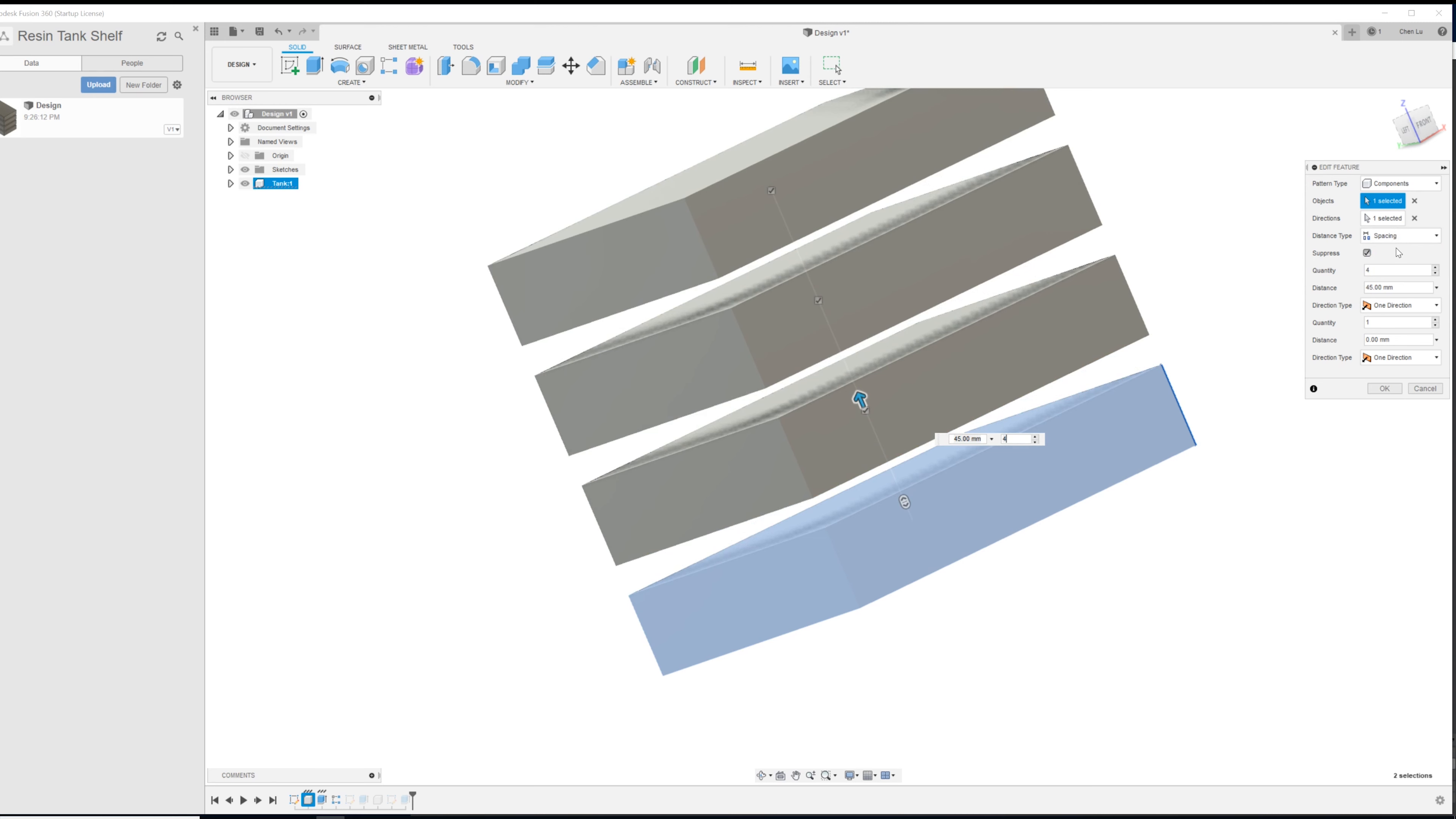
# - Set the tank pattern's spacing distance to the expression 33+BoardThickness
pyautogui.moveTo(860, 400)
pyautogui.mouseDown()
pyautogui.moveTo(872, 433)
pyautogui.moveTo(861, 398)
pyautogui.mouseUp()
pyautogui.write('33')
pyautogui.press('Tab')
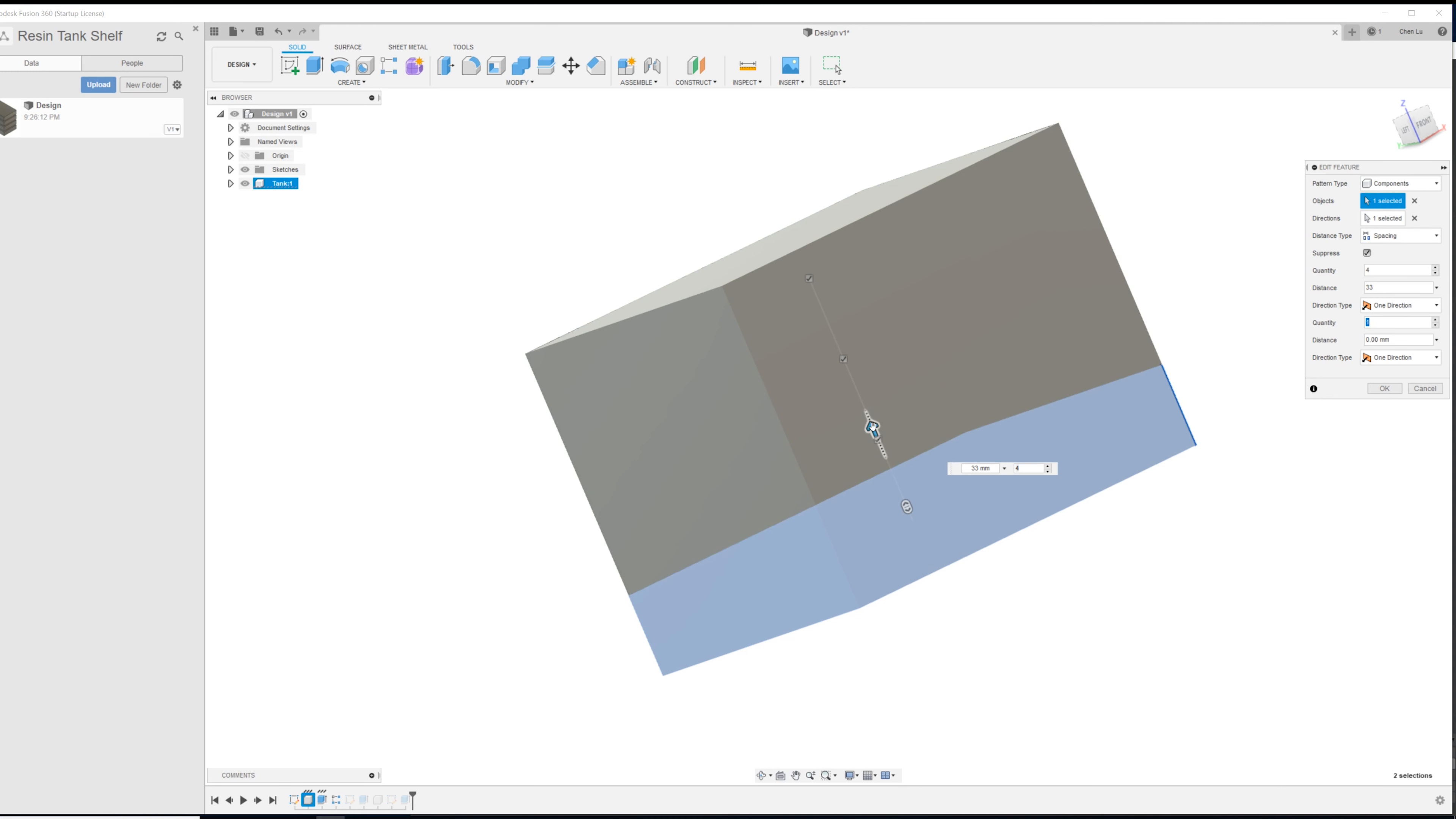
pyautogui.click(1373, 288)
pyautogui.write('+b')
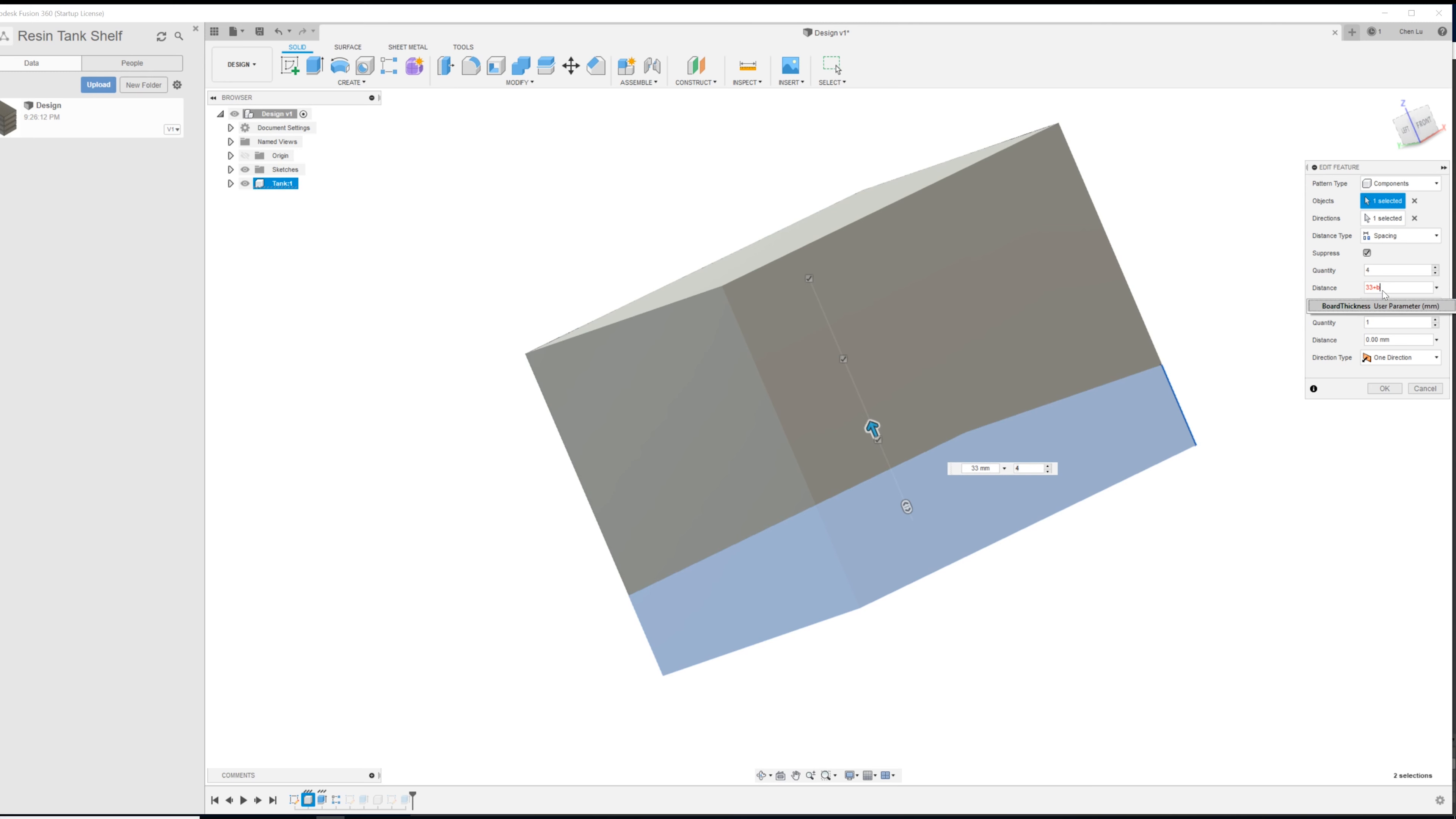
pyautogui.press('Return')
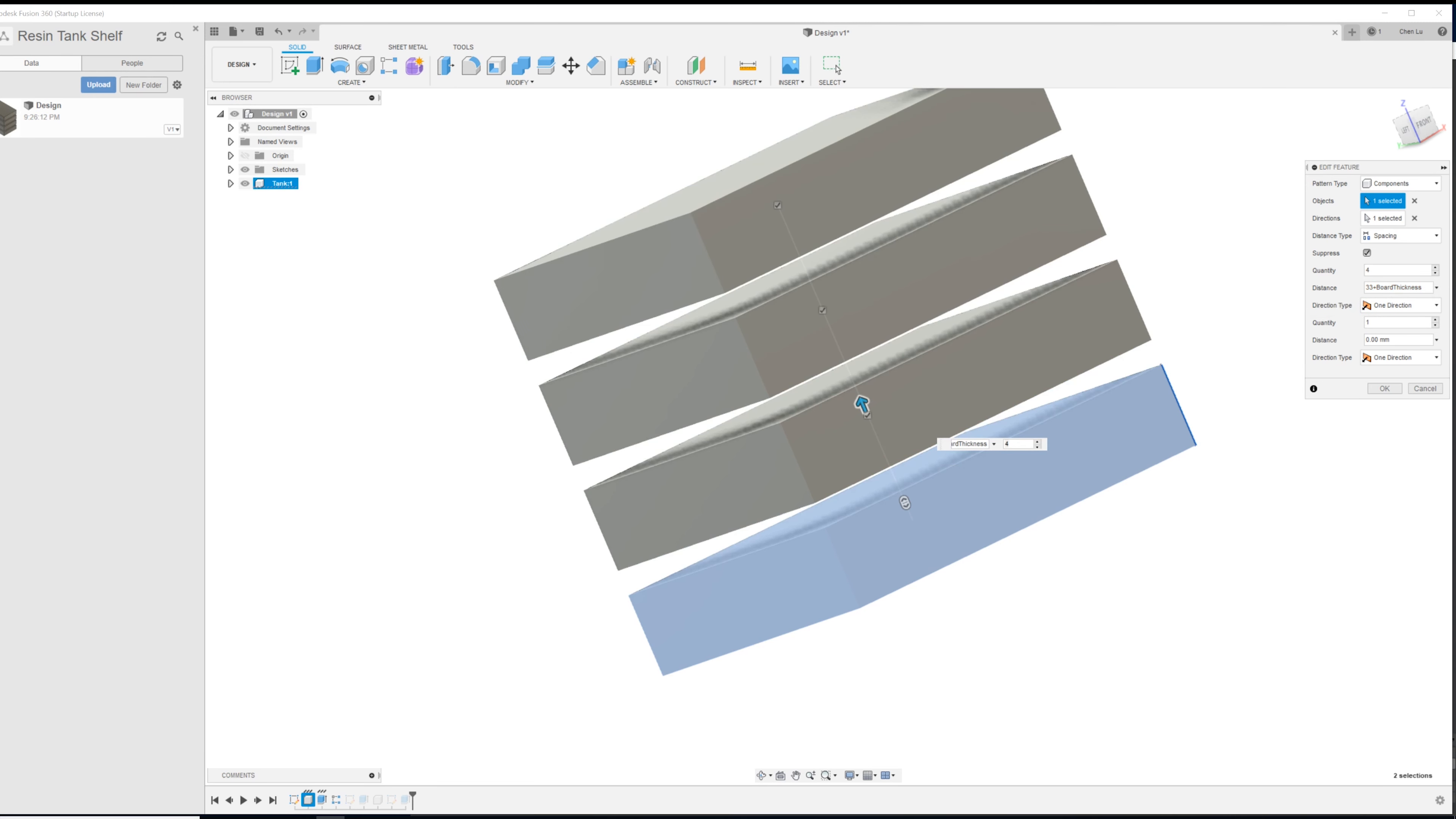
# - Add 1 mm of clearance to the tank pattern's spacing expression, making it 33+BoardThickness+1, and apply the edit
pyautogui.keyDown('shift'); pyautogui.moveTo(1125, 403); pyautogui.dragTo(1095, 394, button='middle'); pyautogui.keyUp('shift')
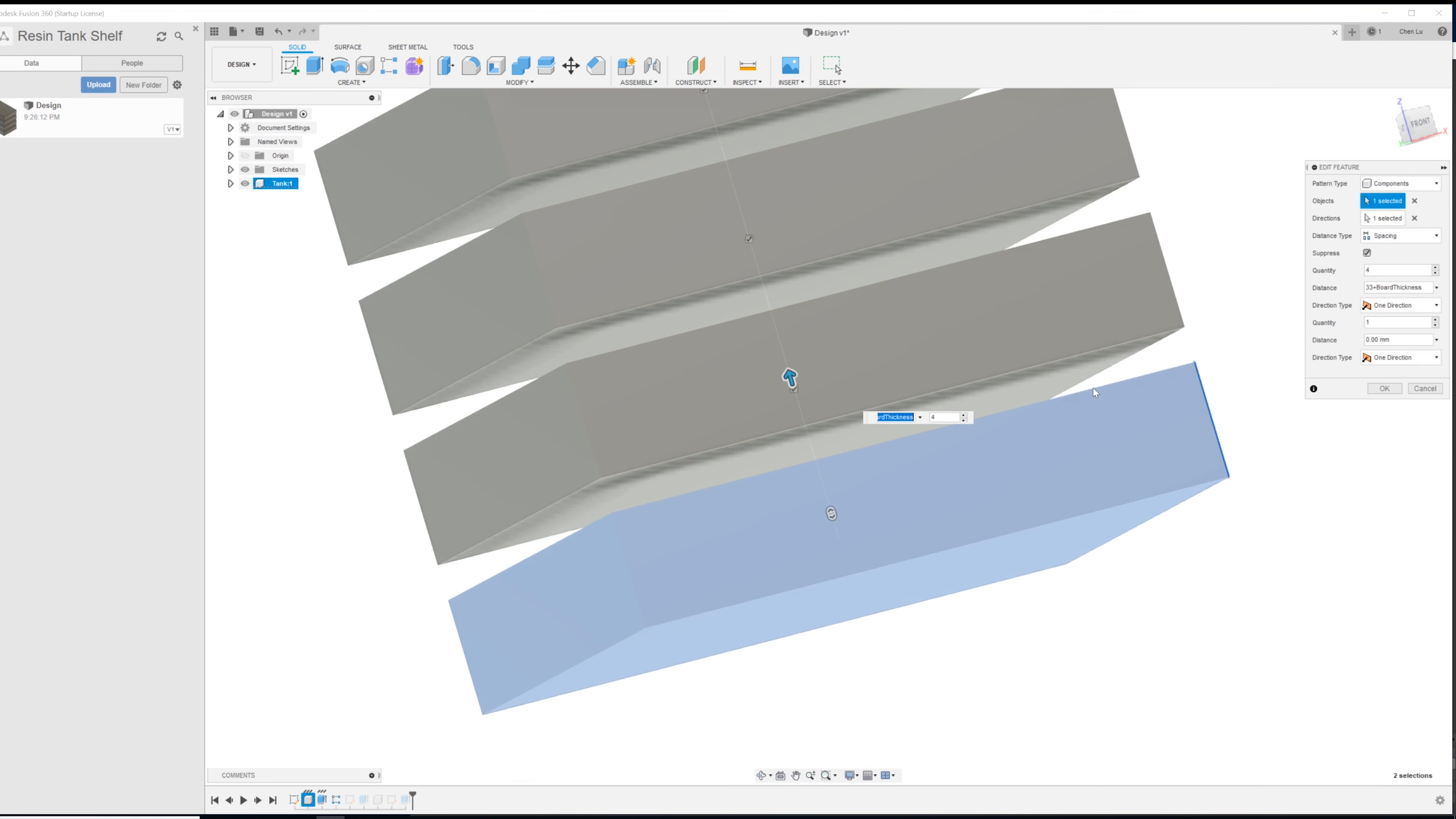
pyautogui.click(1370, 287)
pyautogui.click(1424, 287)
pyautogui.write('+1')
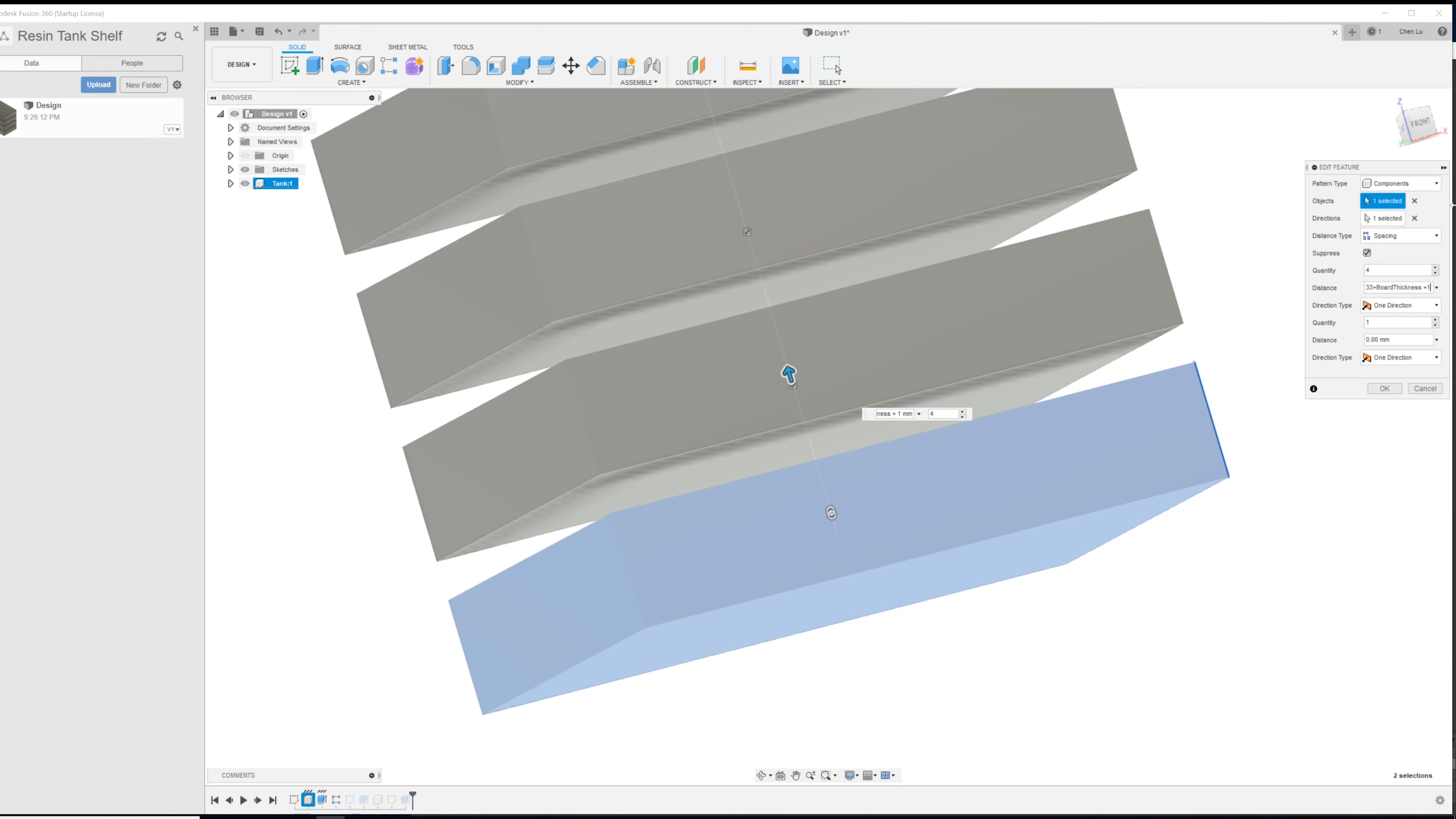
pyautogui.click(1385, 389)
# - Start a rectangular pattern of type Components with the bottom shelf component as its object
pyautogui.keyDown('shift'); pyautogui.moveTo(1209, 316); pyautogui.dragTo(993, 538, button='middle'); pyautogui.keyUp('shift')
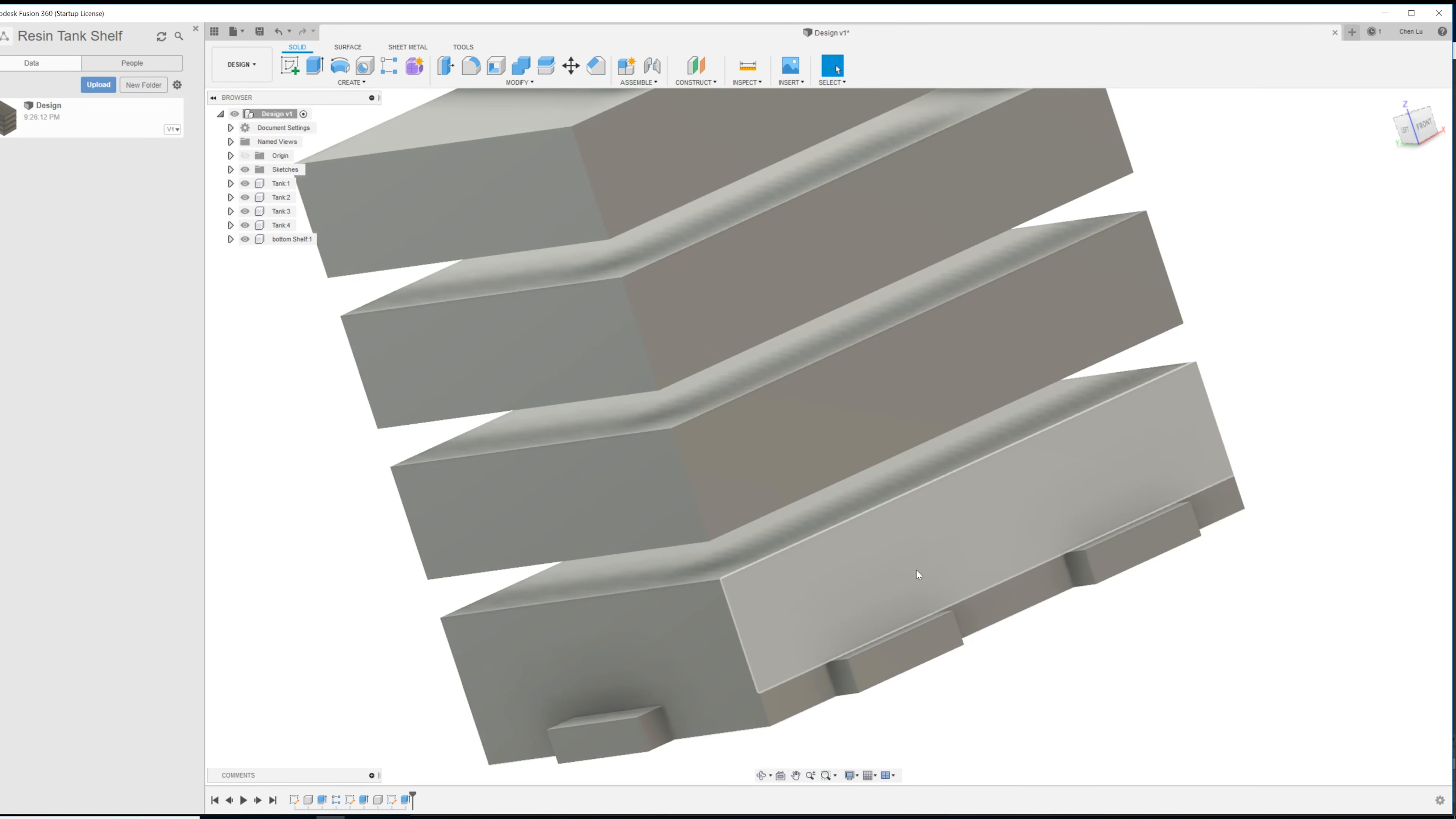
pyautogui.click(905, 578)
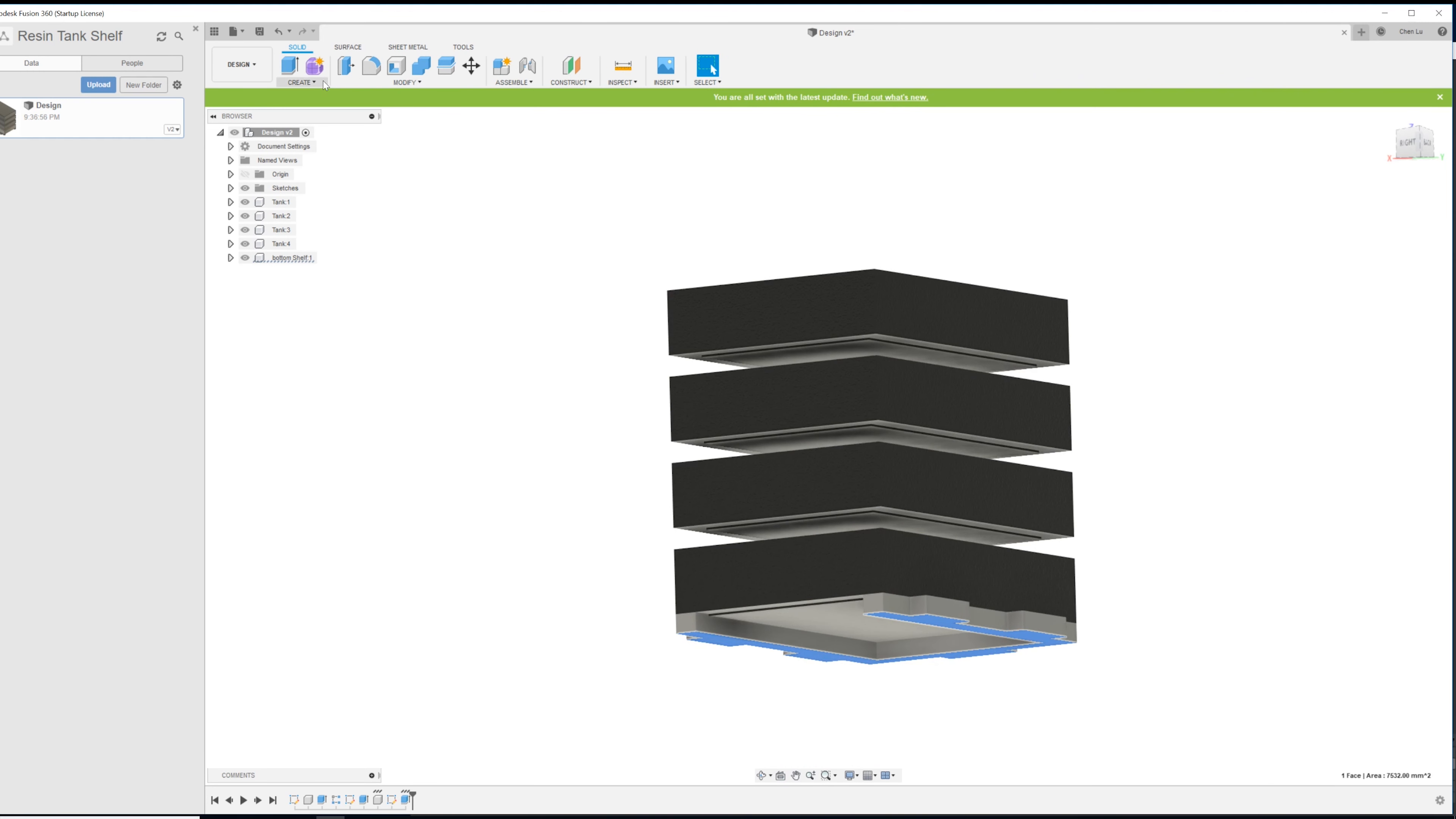
pyautogui.click(312, 83)
pyautogui.moveTo(333, 350)
pyautogui.click(421, 351)
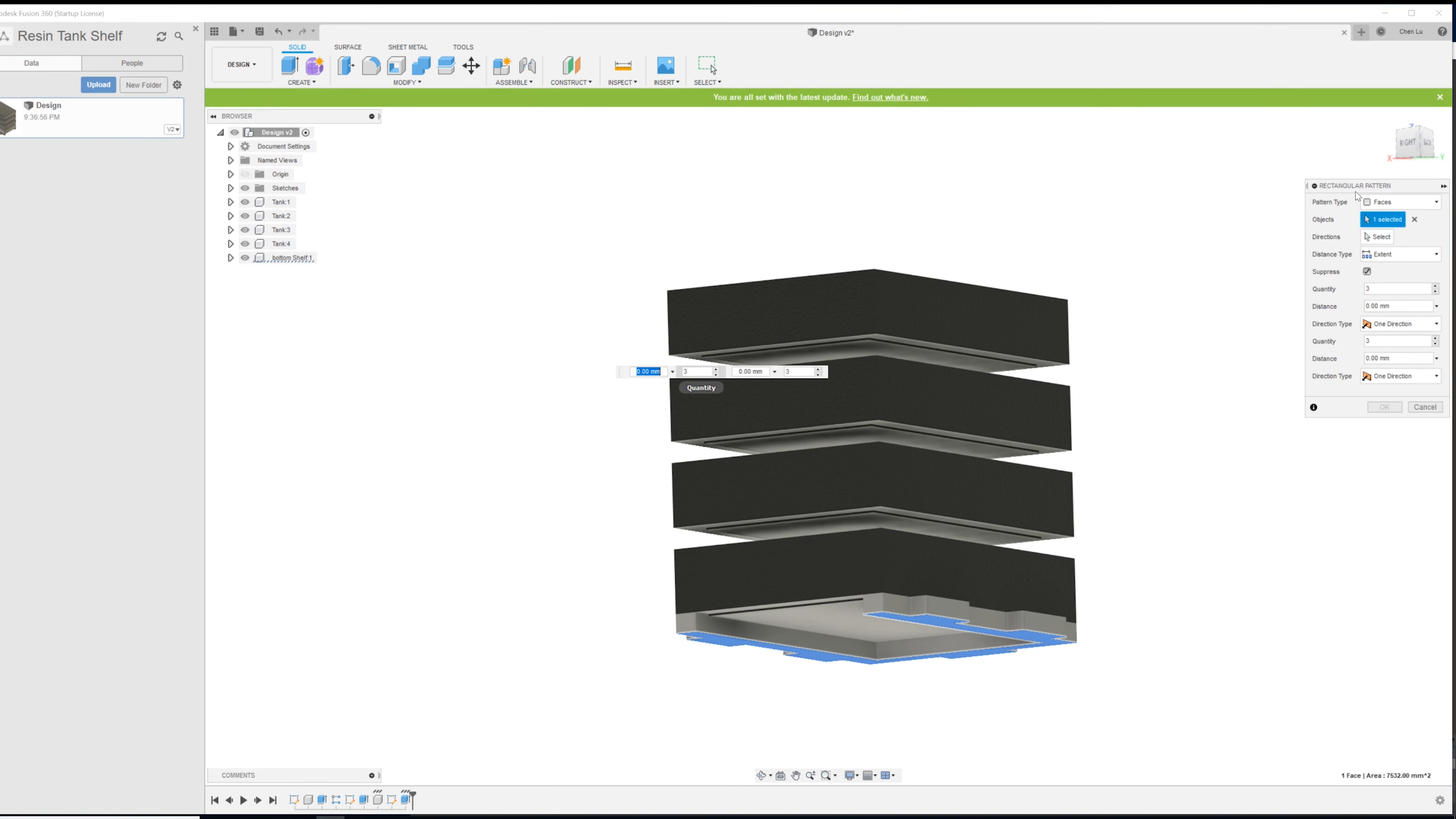
pyautogui.click(1434, 204)
pyautogui.click(1392, 259)
pyautogui.click(976, 622)
# - Set the shelf pattern's direction along a tab's thickness edge and its distance type to Spacing
pyautogui.keyDown('shift'); pyautogui.moveTo(976, 622); pyautogui.dragTo(1120, 541, button='middle'); pyautogui.keyUp('shift')
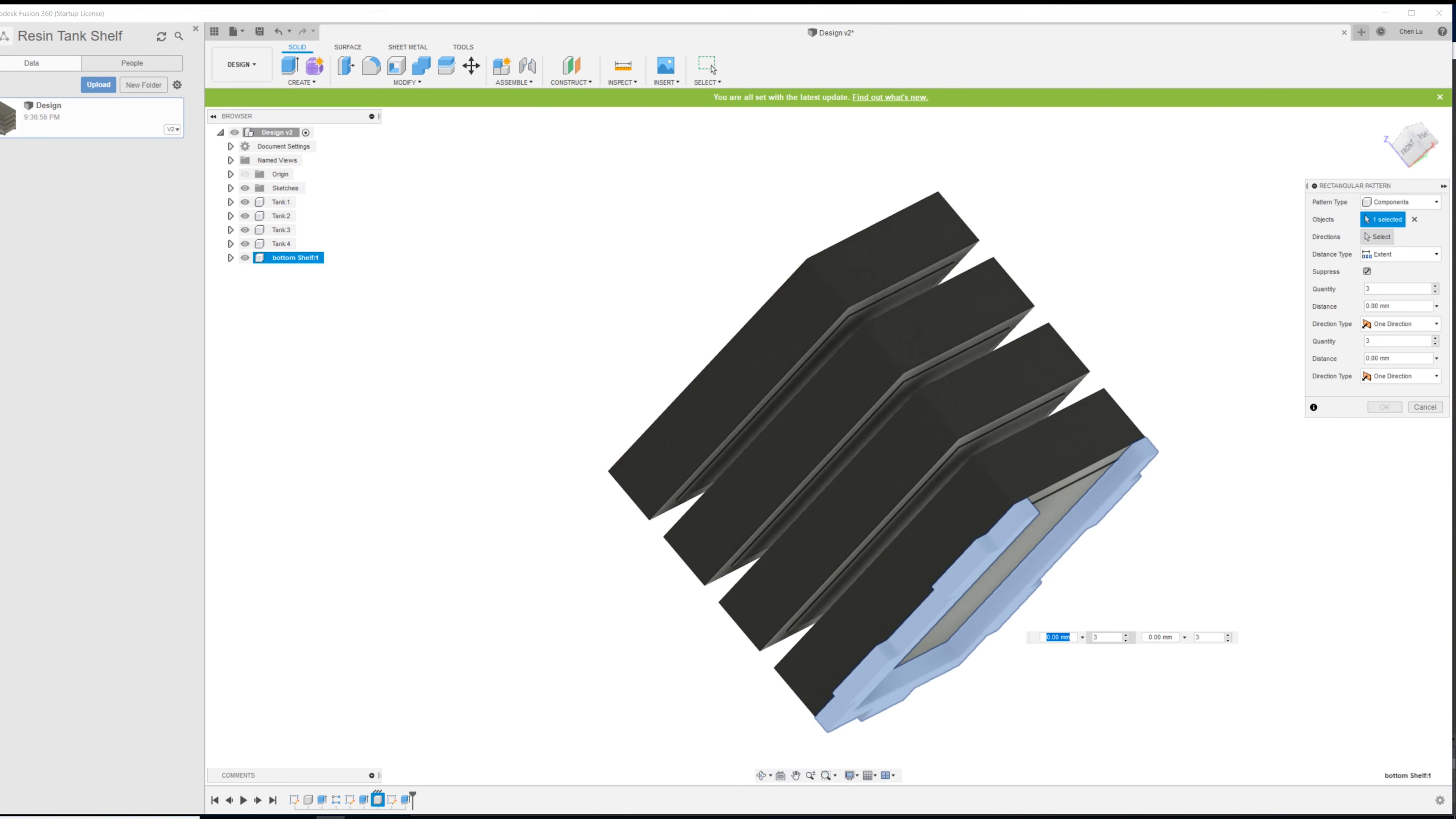
pyautogui.scroll(3, 982, 556)
pyautogui.click(990, 535)
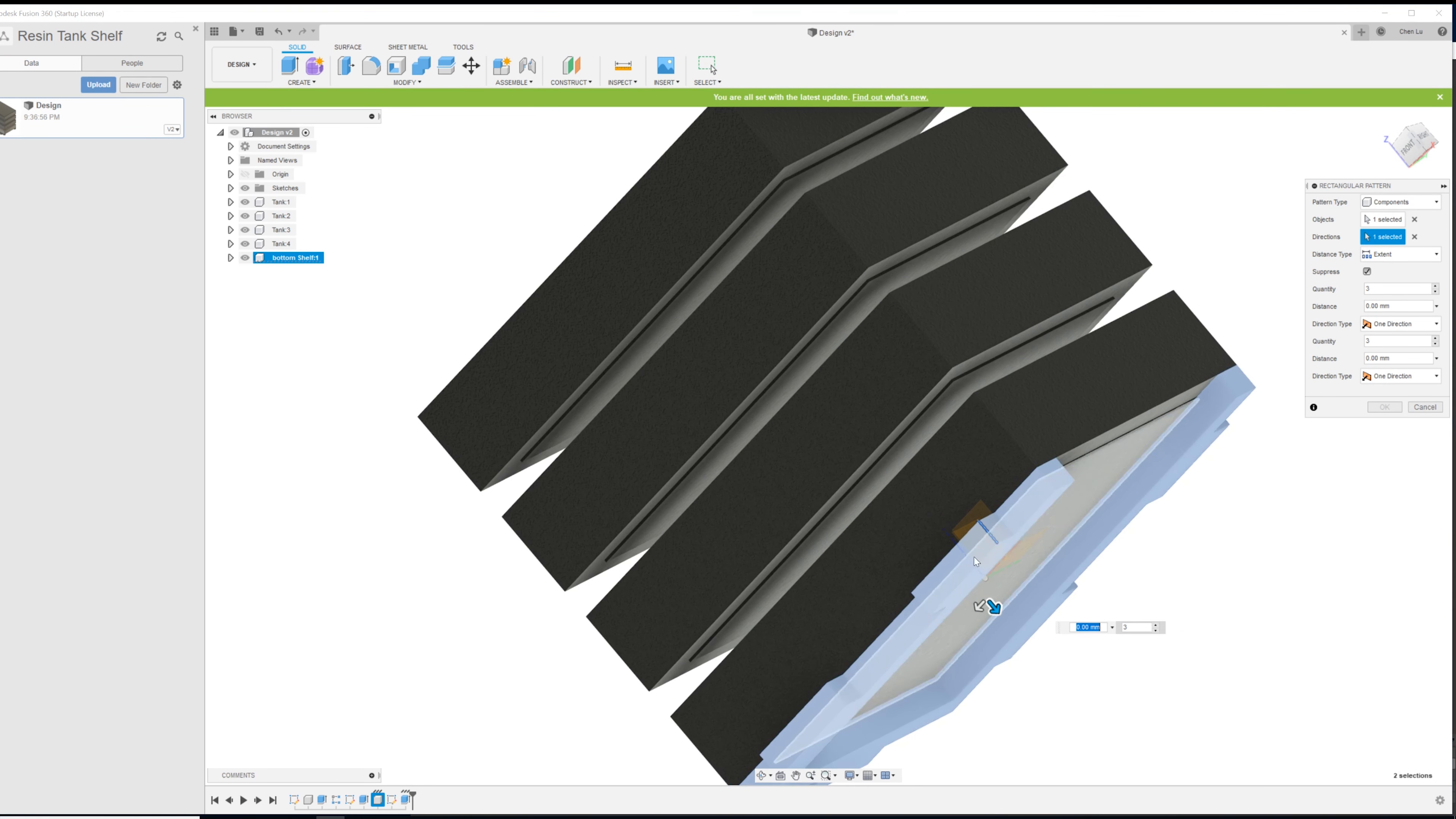
pyautogui.click(1385, 255)
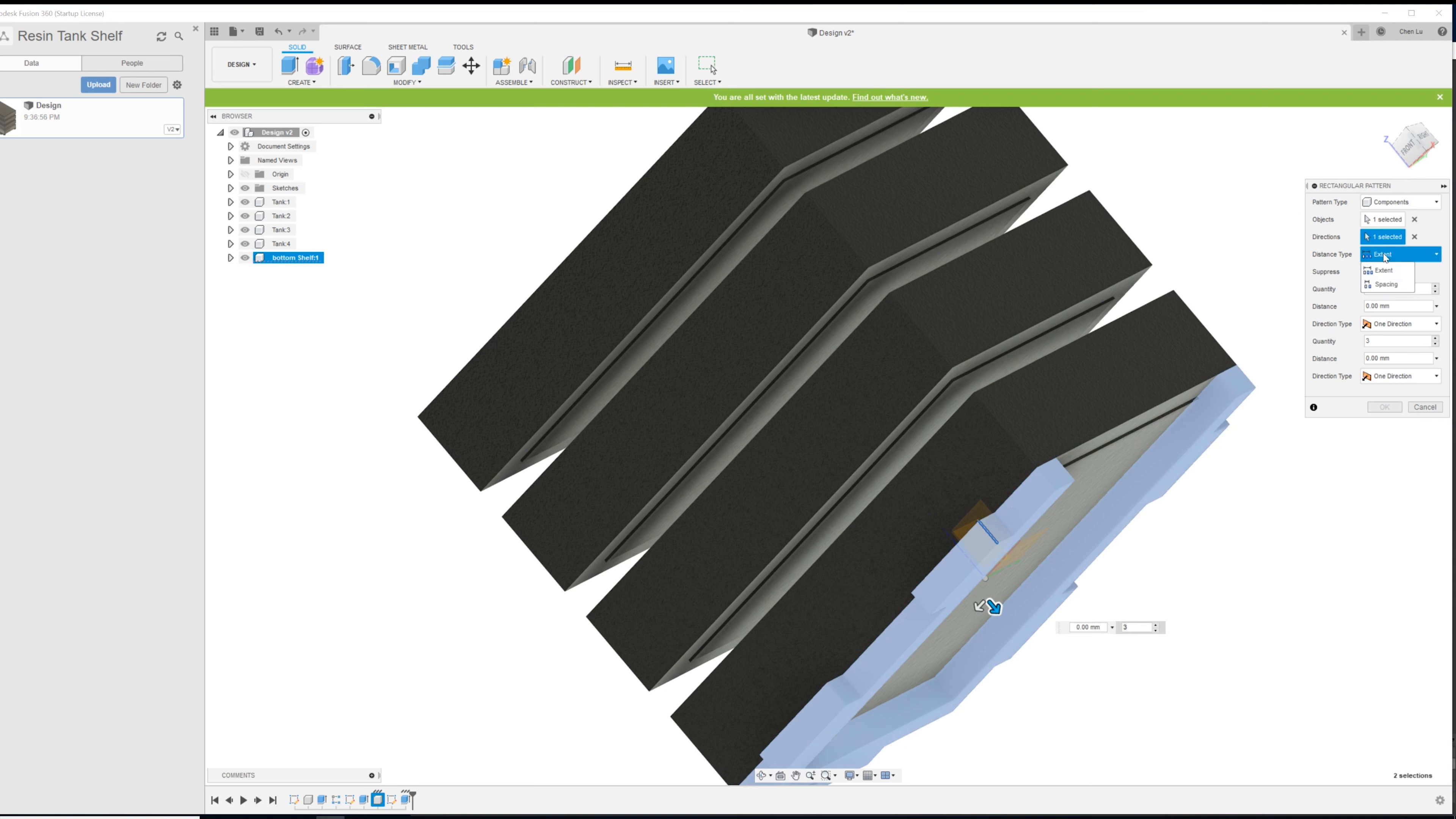
pyautogui.click(1386, 285)
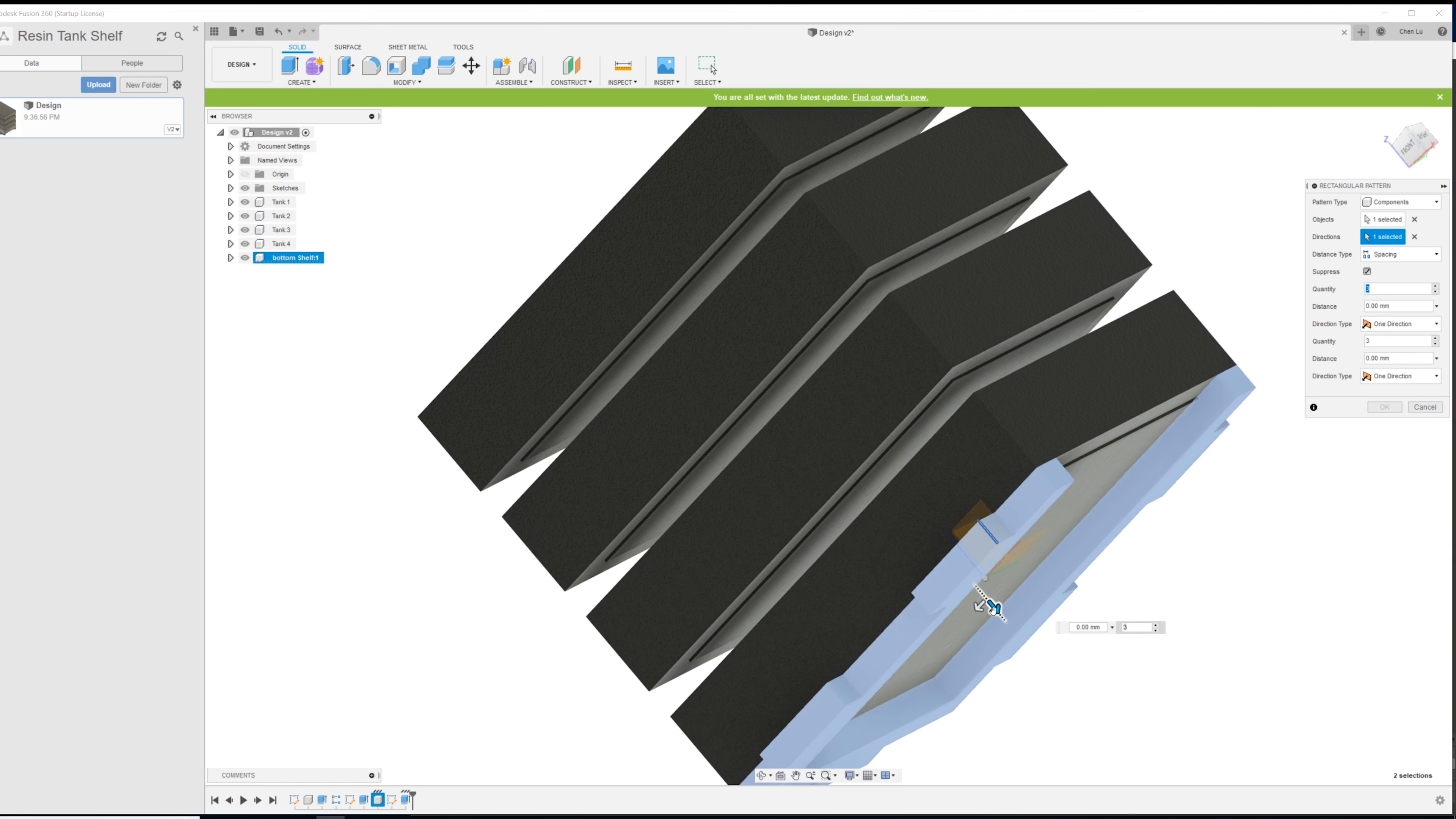
# - Extend the bottom shelf pattern upward through the tank stack and set its quantity to 4
pyautogui.moveTo(993, 606); pyautogui.dragTo(853, 441)
pyautogui.moveTo(806, 483); pyautogui.dragTo(864, 553)
pyautogui.press('Tab')
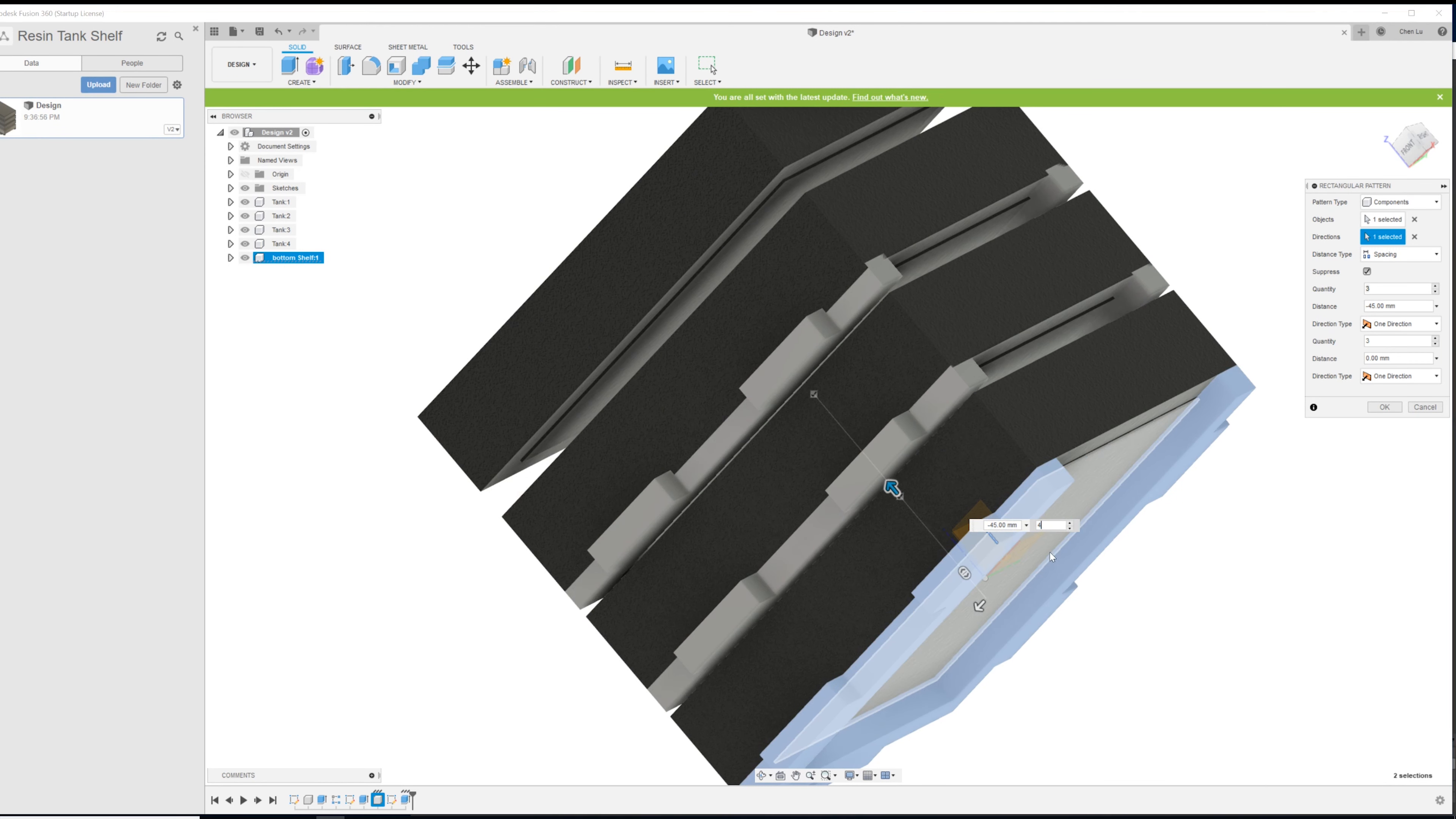
pyautogui.write('4')
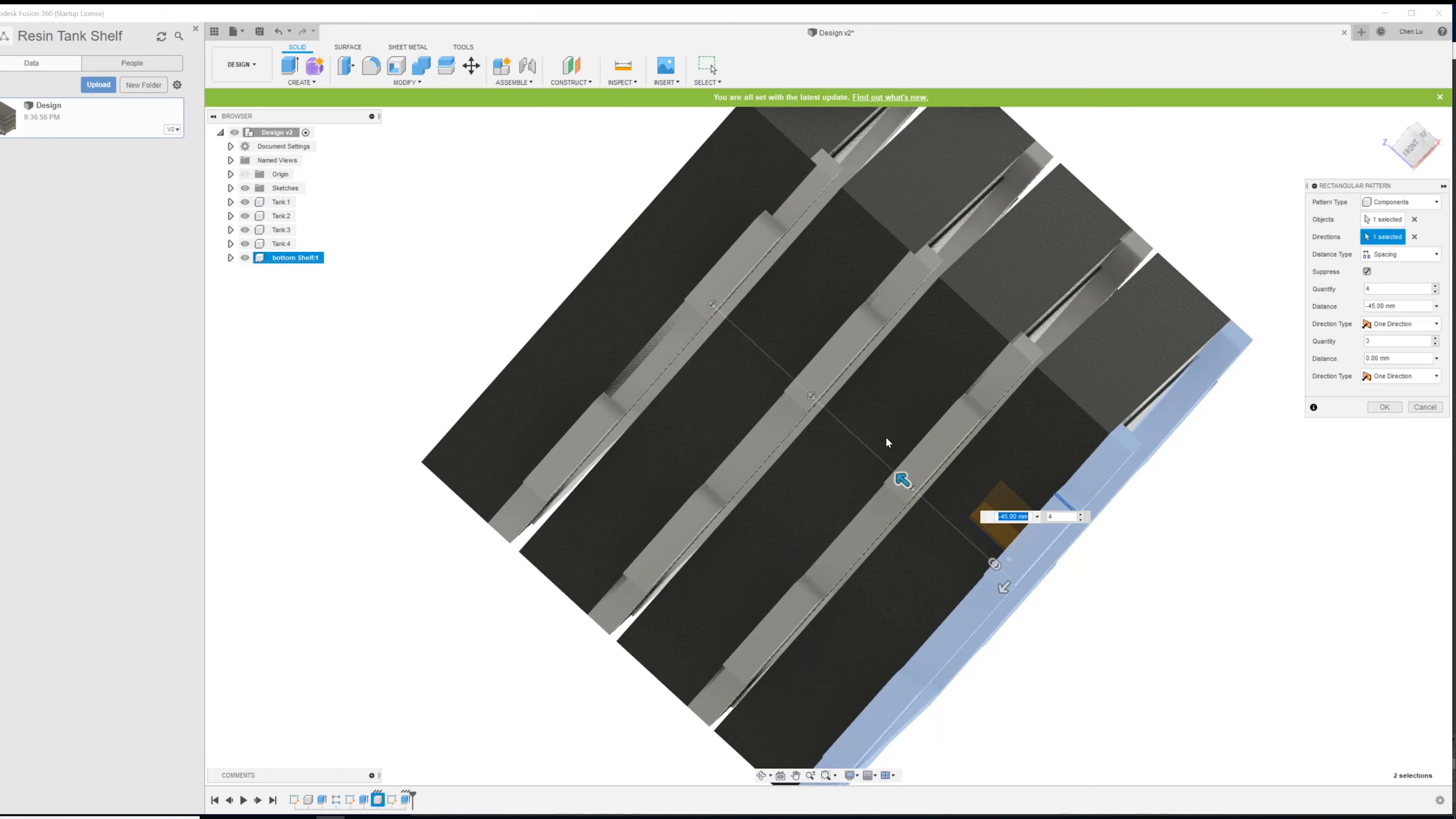
# - Set the shelf pattern's distance to the expression -33-BoardThickness-1 and apply the pattern
pyautogui.click(1396, 306)
pyautogui.write('-33')
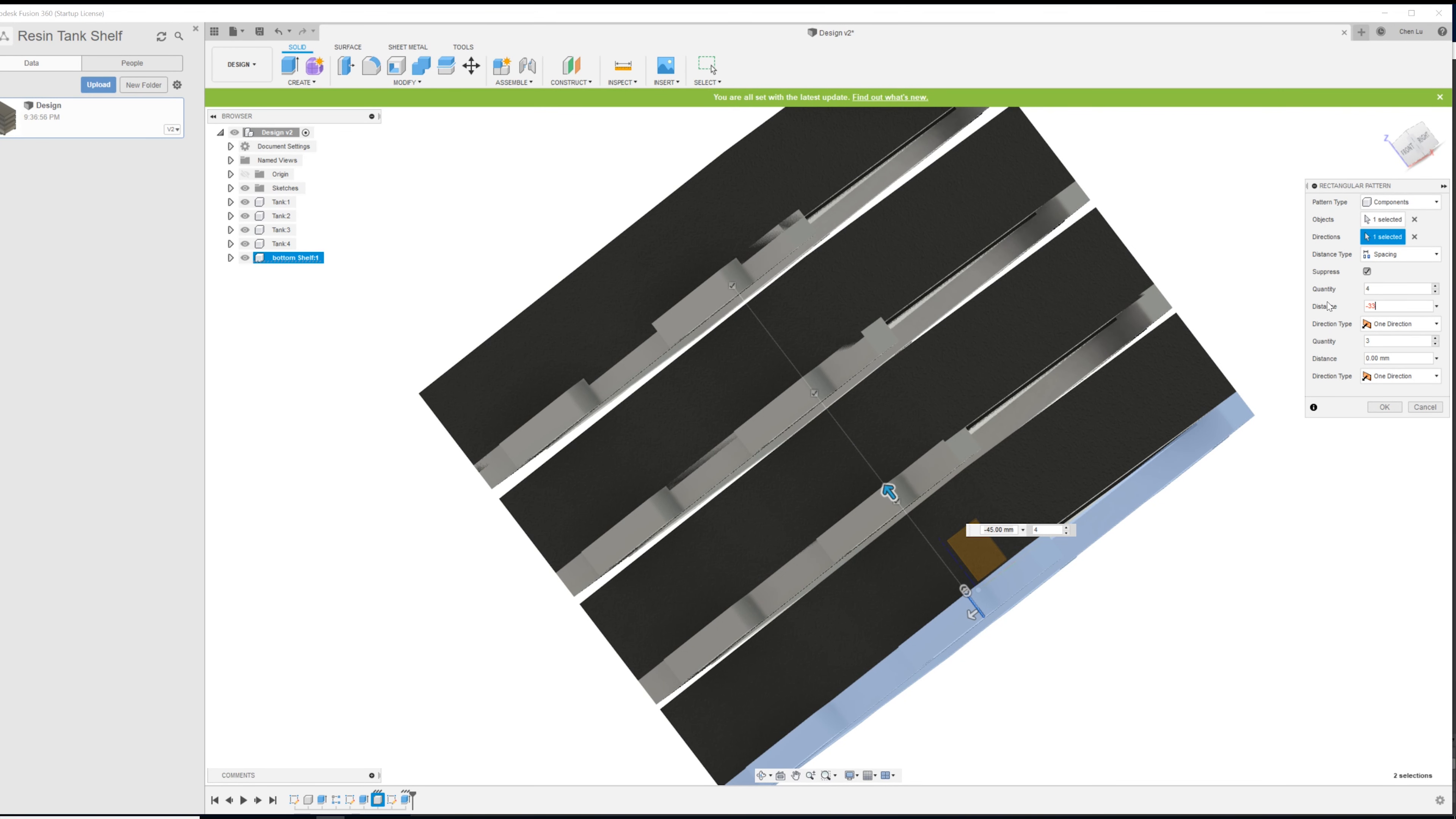
pyautogui.press('Tab')
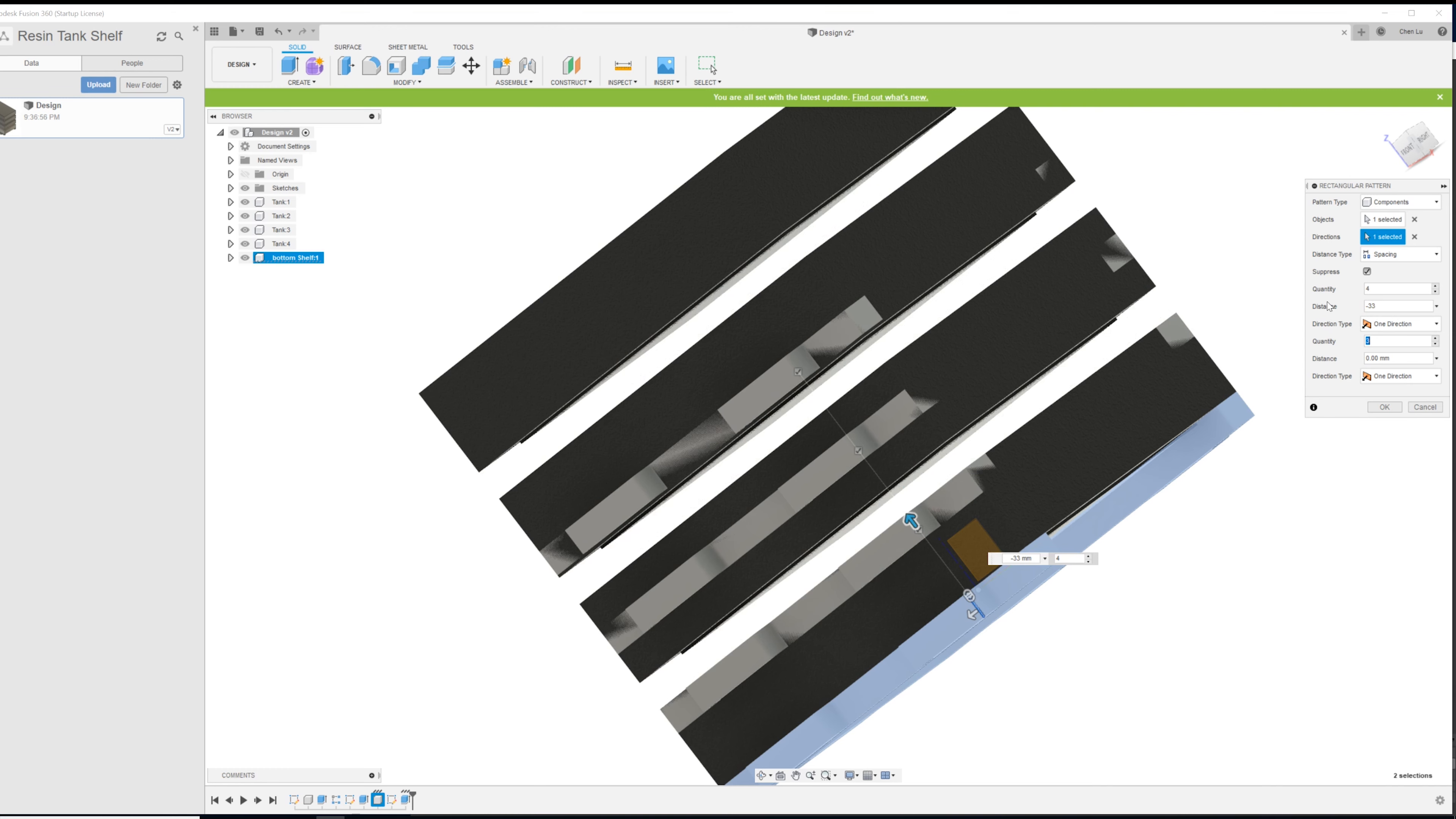
pyautogui.scroll(3, 1007, 546)
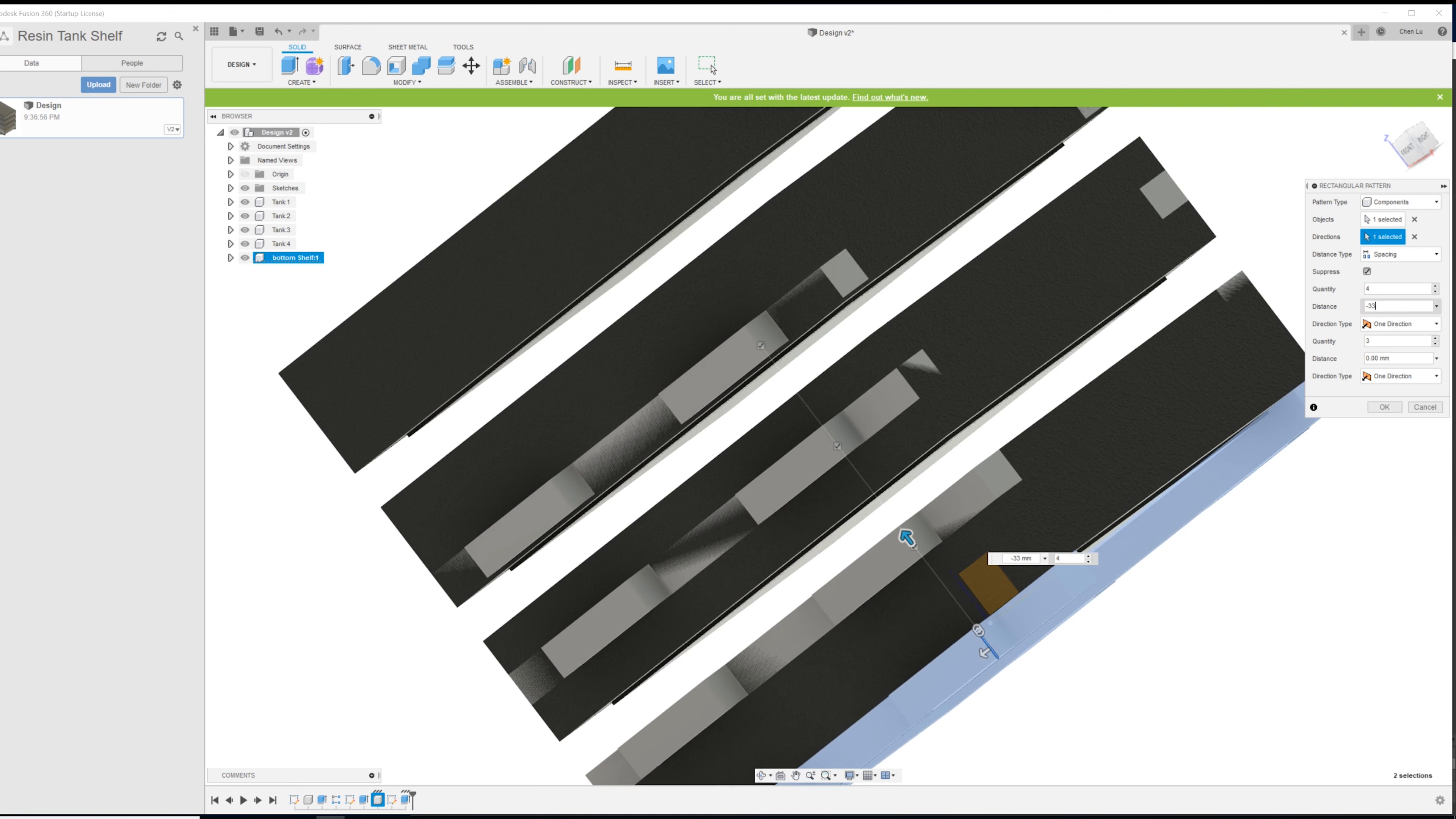
pyautogui.write('b')
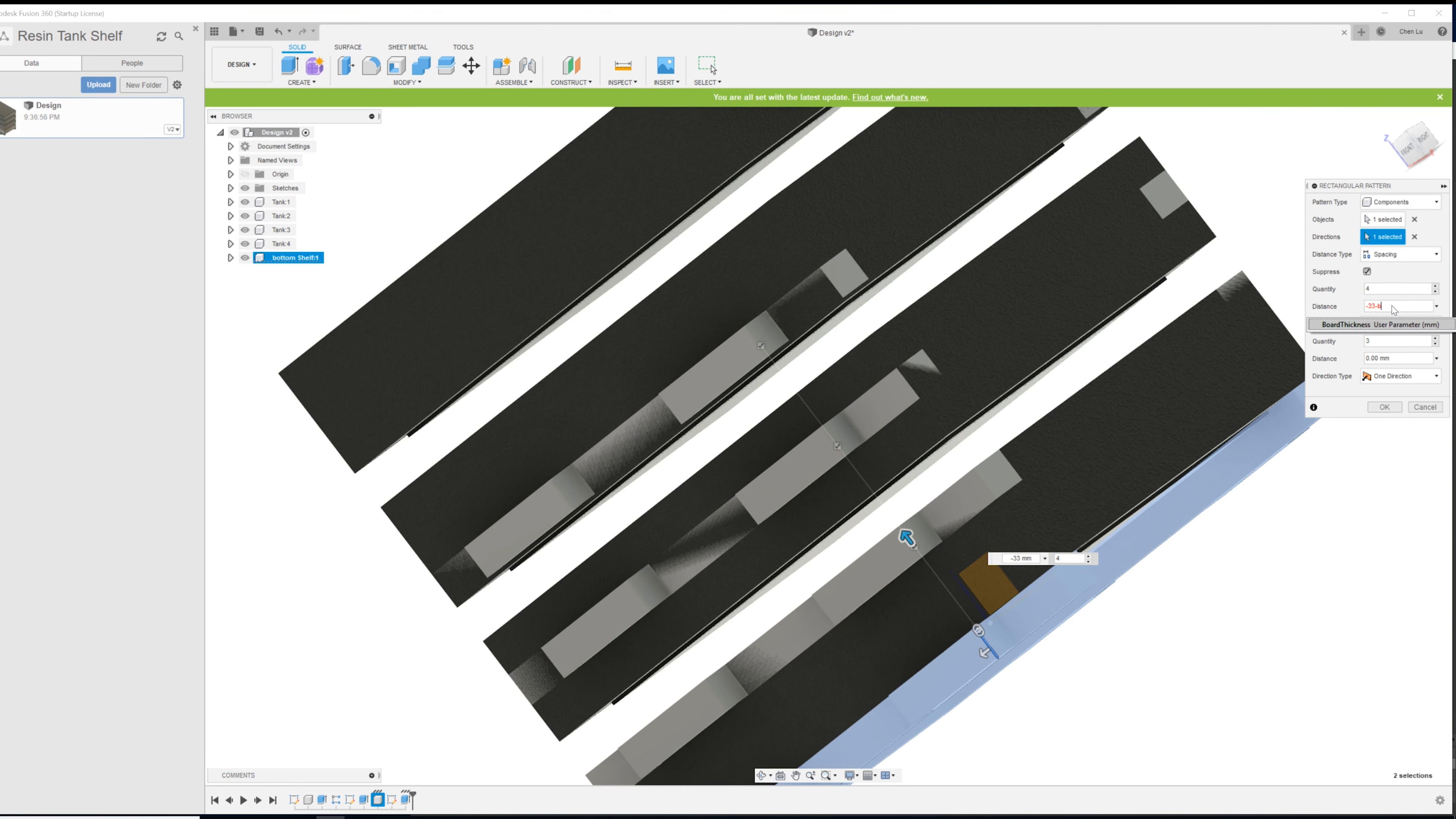
pyautogui.press('Return')
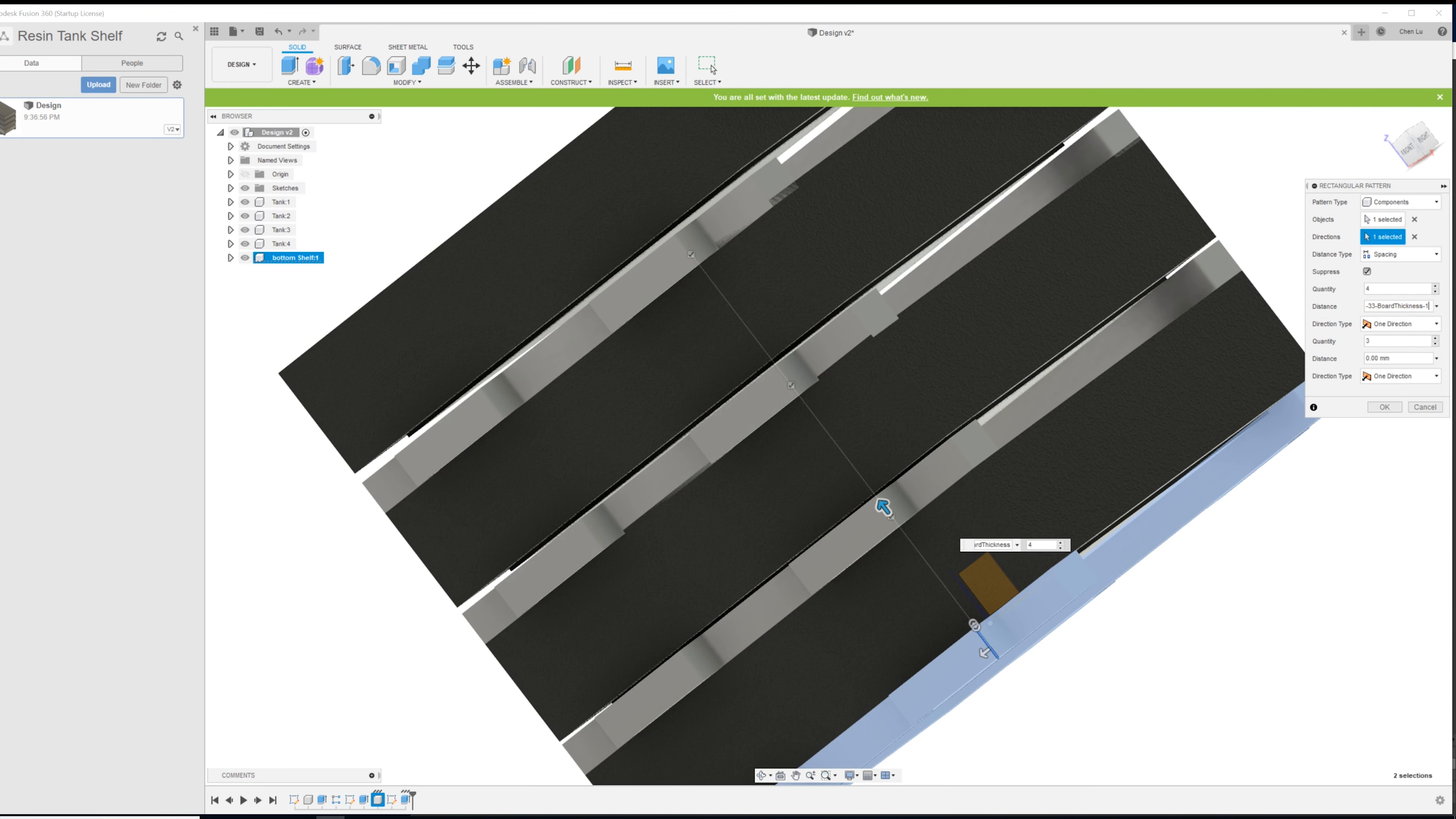
pyautogui.press('Return')
pyautogui.moveTo(1008, 364)
pyautogui.keyDown('shift'); pyautogui.mouseDown(button='middle')
pyautogui.moveTo(985, 325)
pyautogui.moveTo(1032, 402)
pyautogui.moveTo(1009, 373)
pyautogui.mouseUp(button='middle'); pyautogui.keyUp('shift')
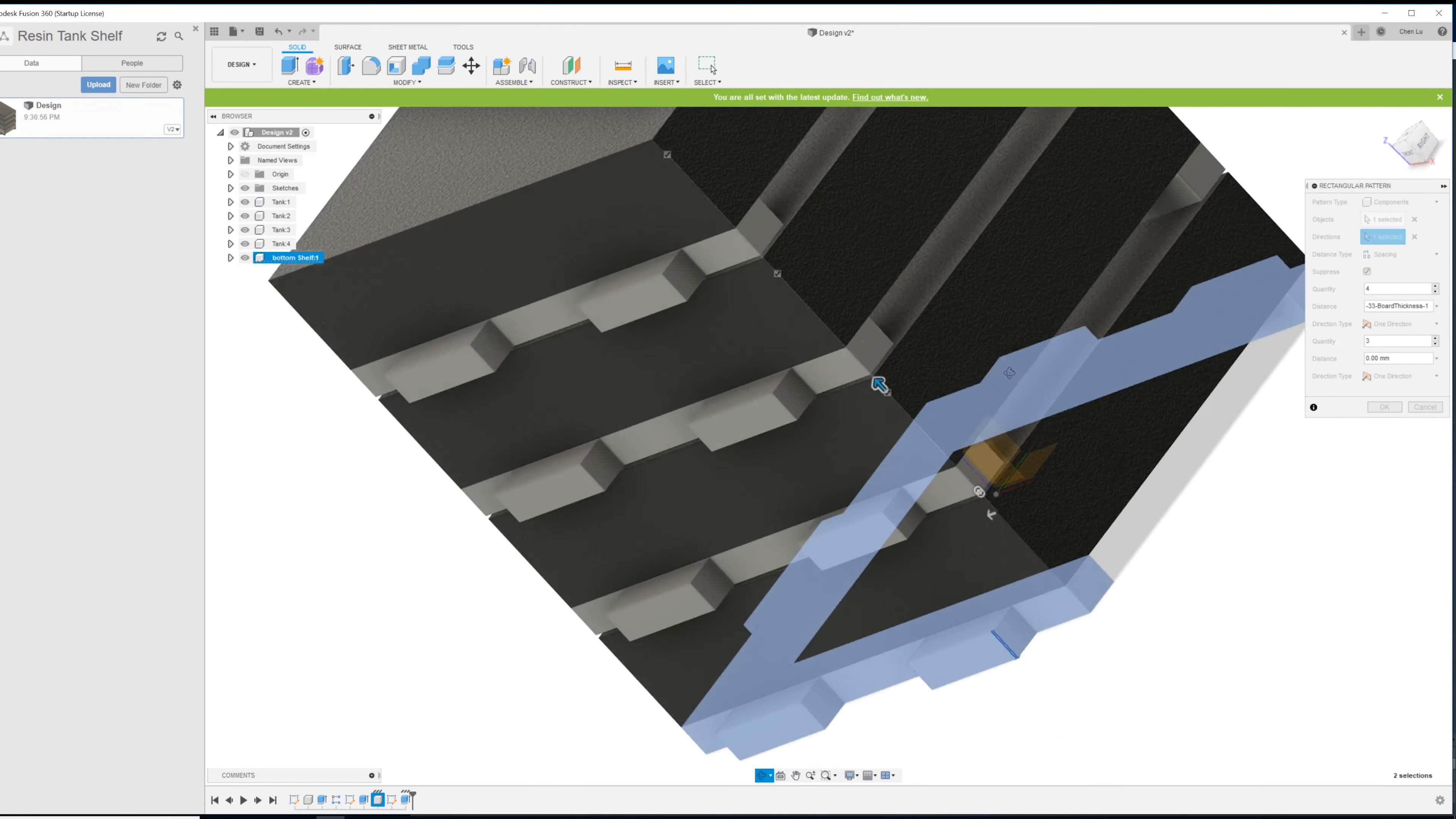
pyautogui.keyDown('shift'); pyautogui.moveTo(879, 384); pyautogui.dragTo(1017, 381, button='middle'); pyautogui.keyUp('shift')
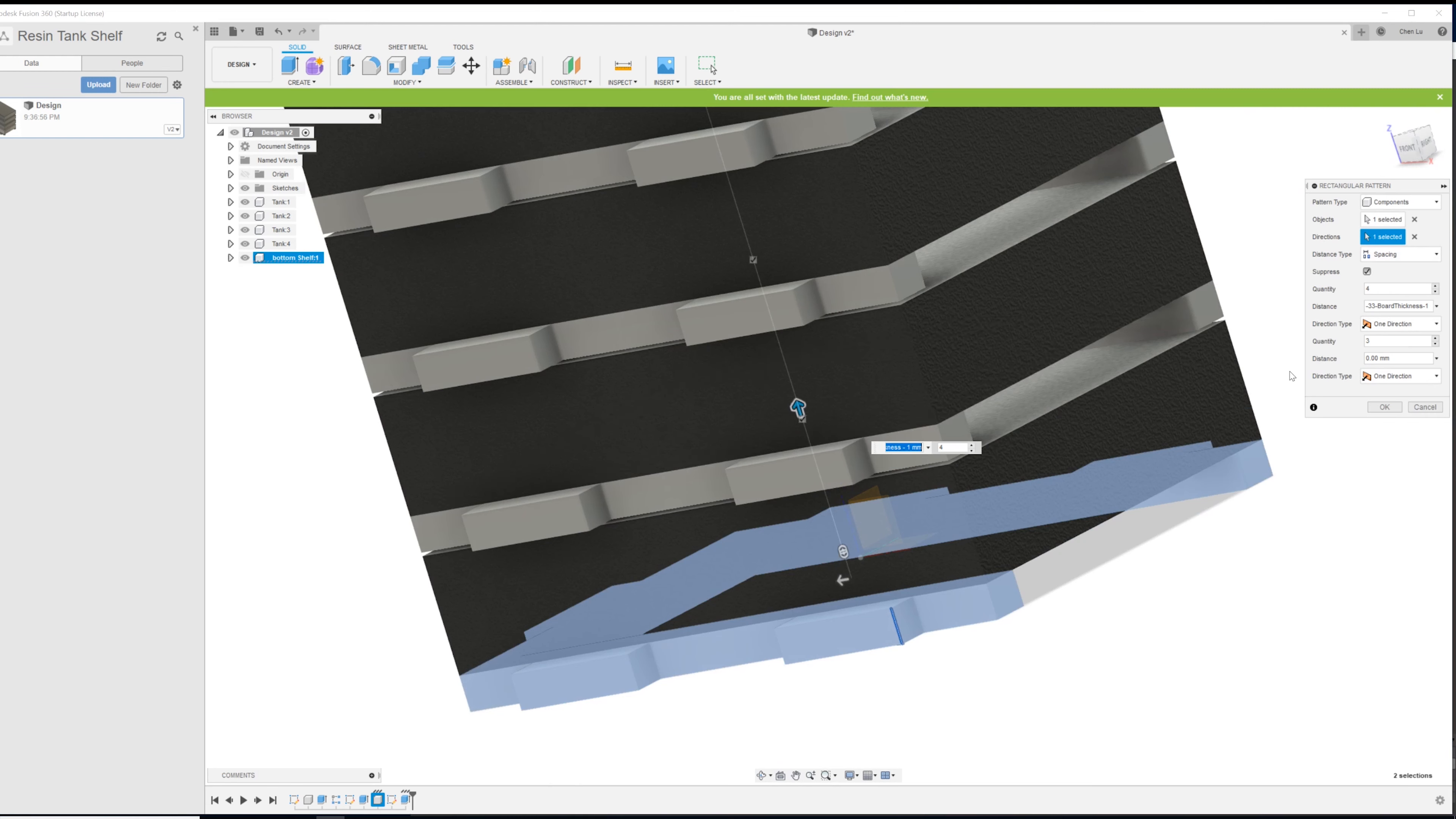
pyautogui.click(1384, 406)
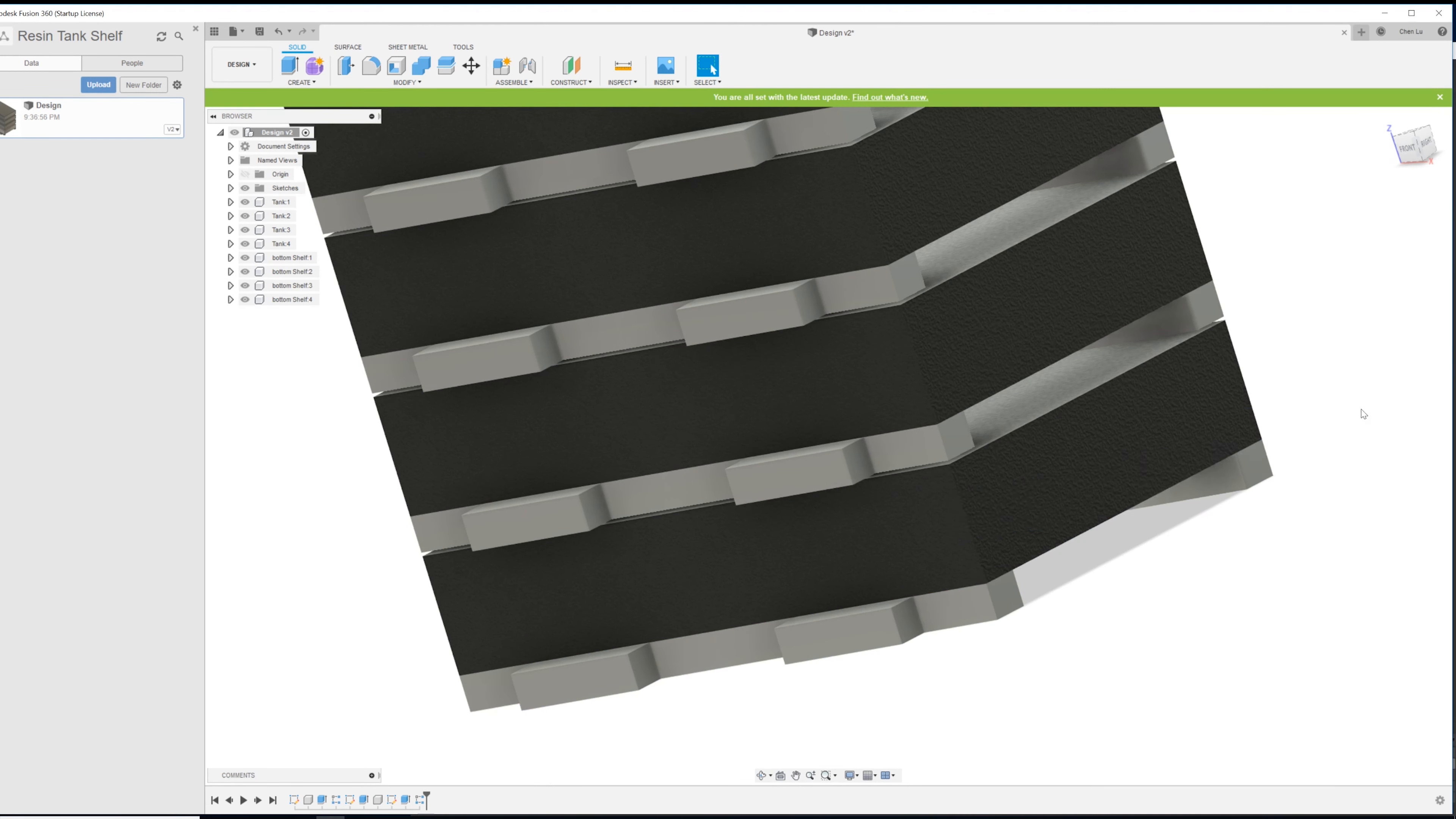
# - Set the BoardThickness user parameter to 3 mm and apply the change
pyautogui.keyDown('shift'); pyautogui.moveTo(991, 418); pyautogui.dragTo(998, 416, button='middle'); pyautogui.keyUp('shift')
pyautogui.scroll(-1, 998, 416)
pyautogui.moveTo(1052, 355); pyautogui.dragTo(812, 458, button='middle')
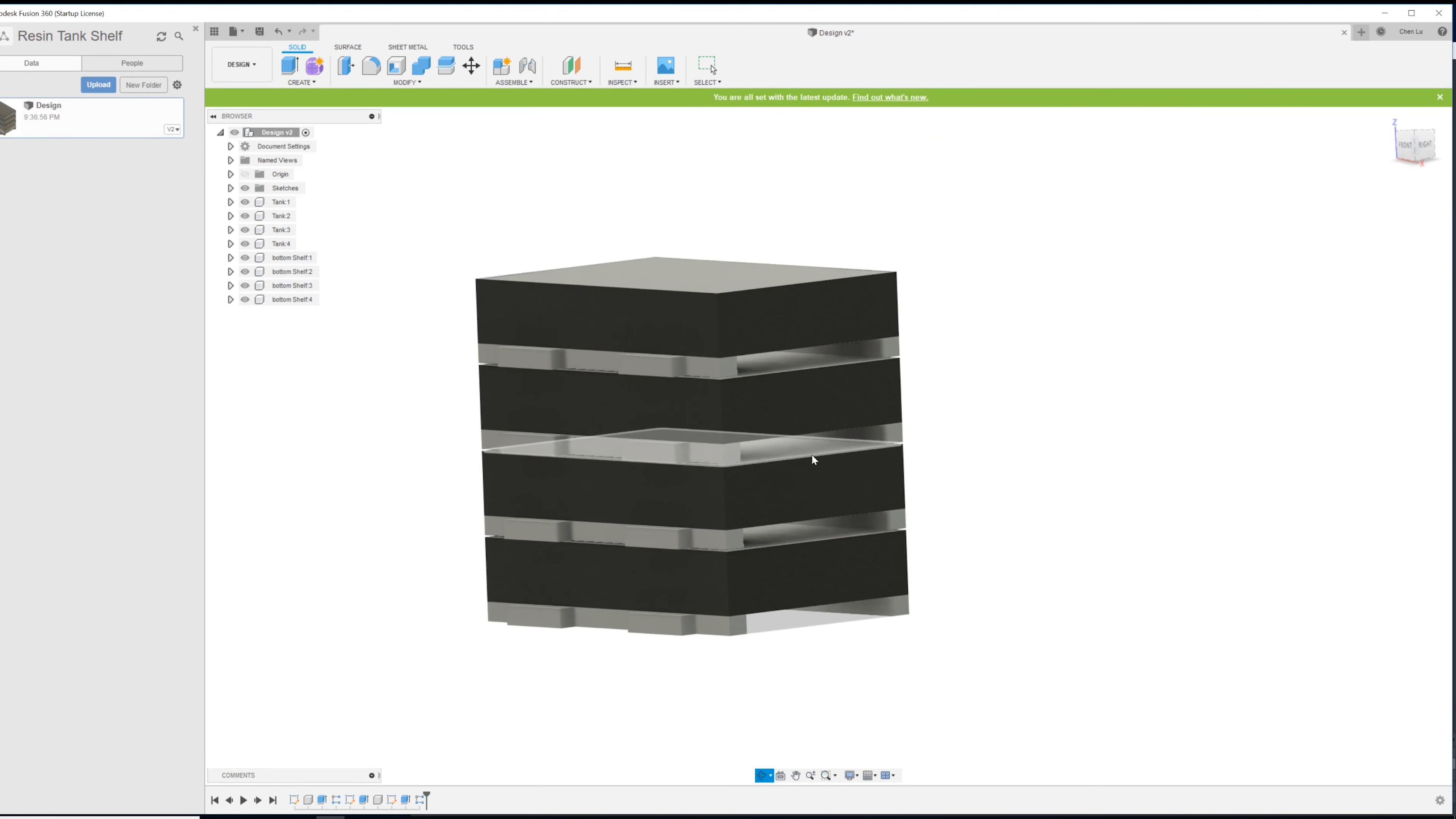
pyautogui.click(429, 82)
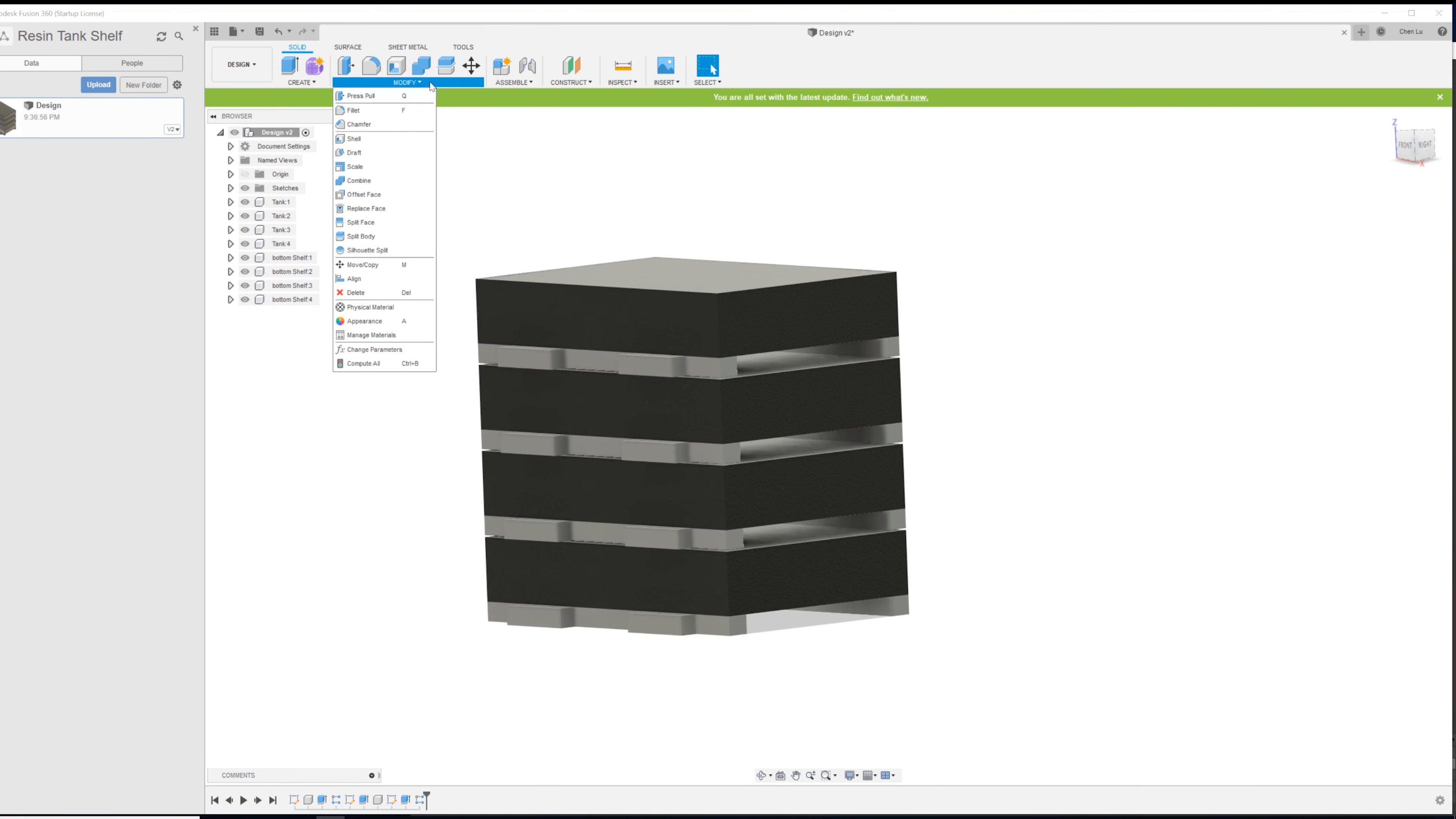
pyautogui.click(535, 82)
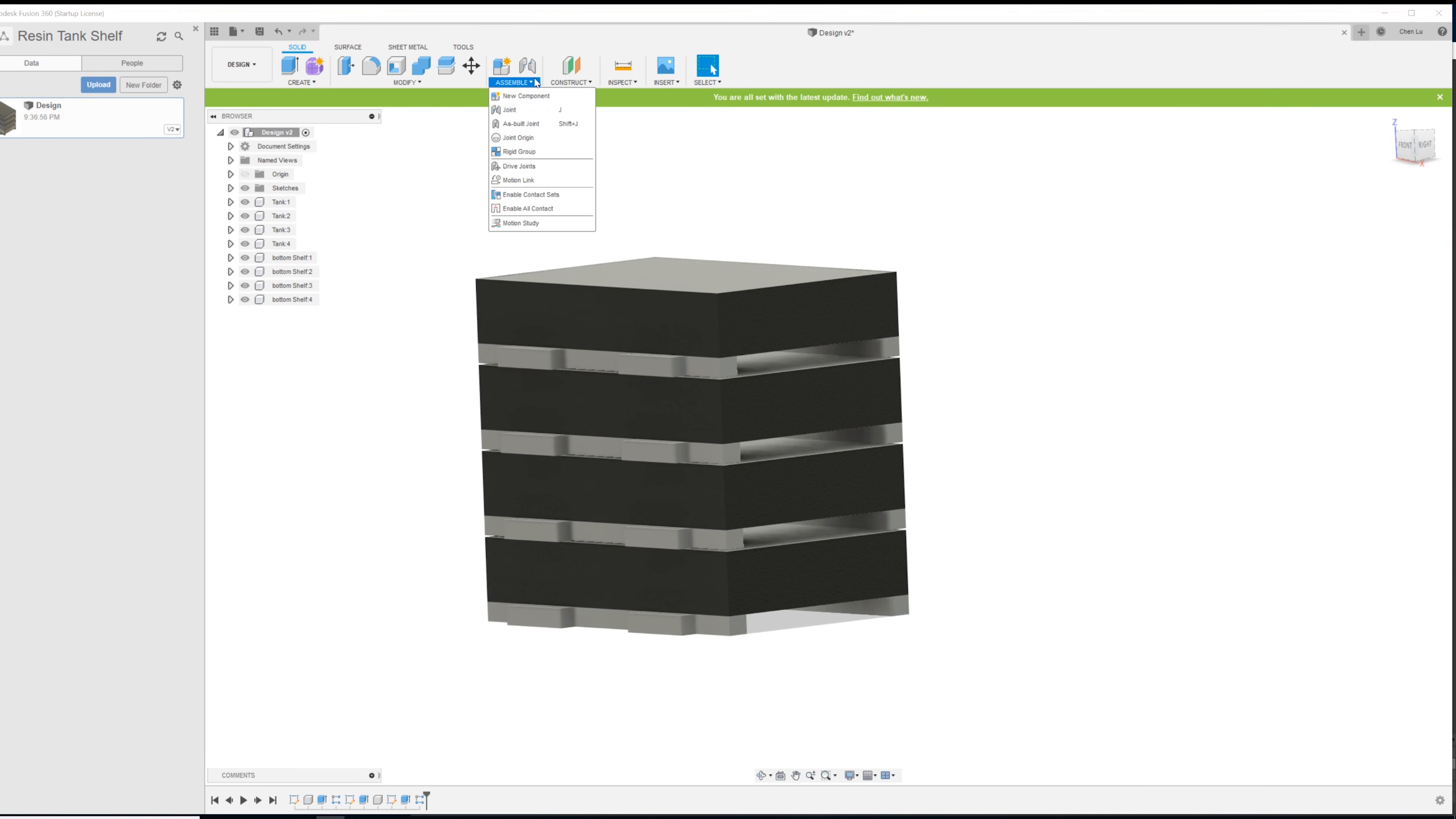
pyautogui.click(444, 83)
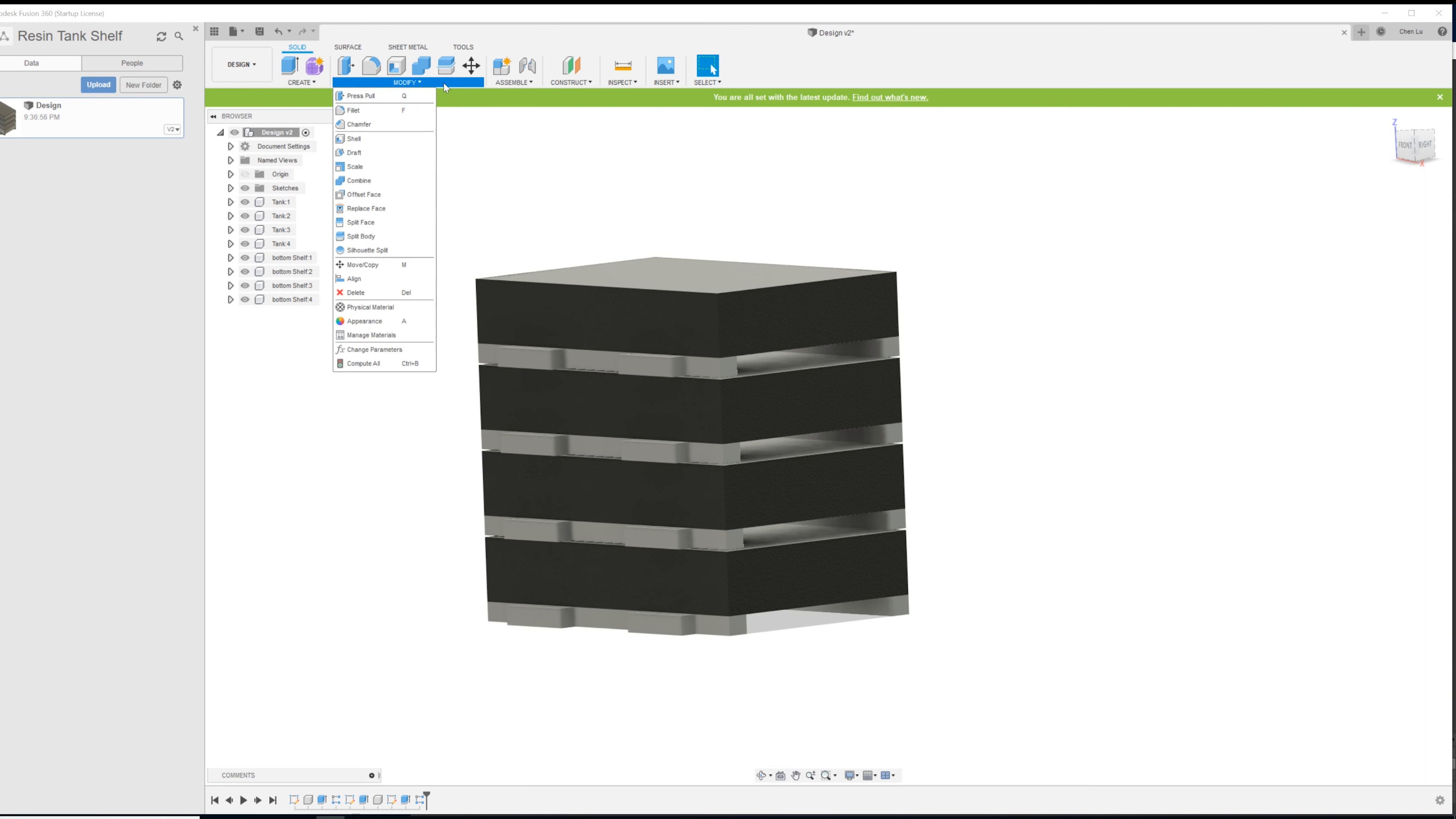
pyautogui.click(394, 359)
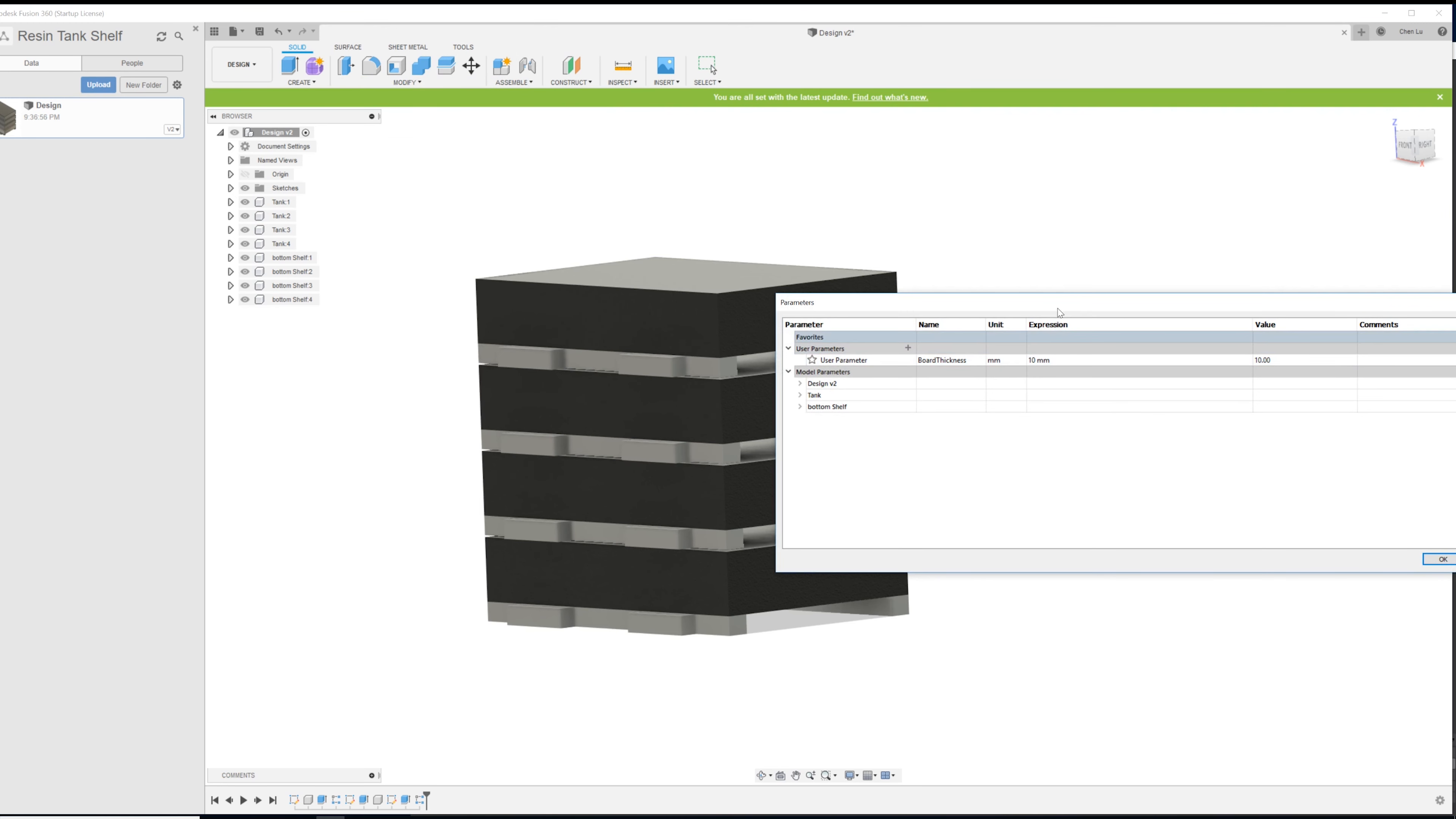
pyautogui.moveTo(1057, 305); pyautogui.dragTo(1068, 287)
pyautogui.doubleClick(1069, 341)
pyautogui.click(1069, 341)
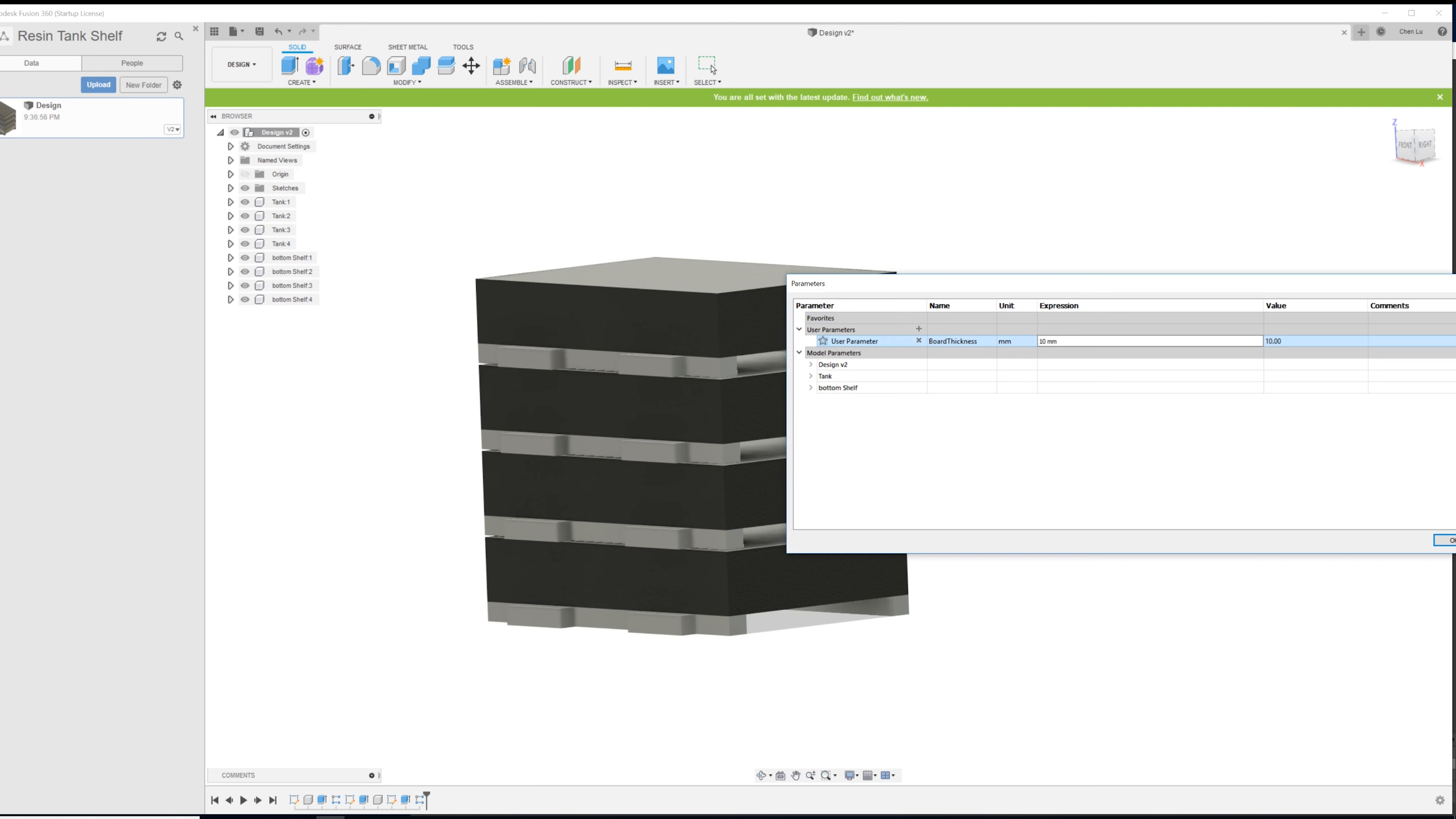
pyautogui.write('3')
pyautogui.click(1444, 540)
# - Examine the thinner shelves and their tabs from several sides of the tank stack, including the top shelf's back tab
pyautogui.keyDown('shift'); pyautogui.moveTo(851, 520); pyautogui.dragTo(616, 361, button='middle'); pyautogui.keyUp('shift')
pyautogui.scroll(3, 638, 328)
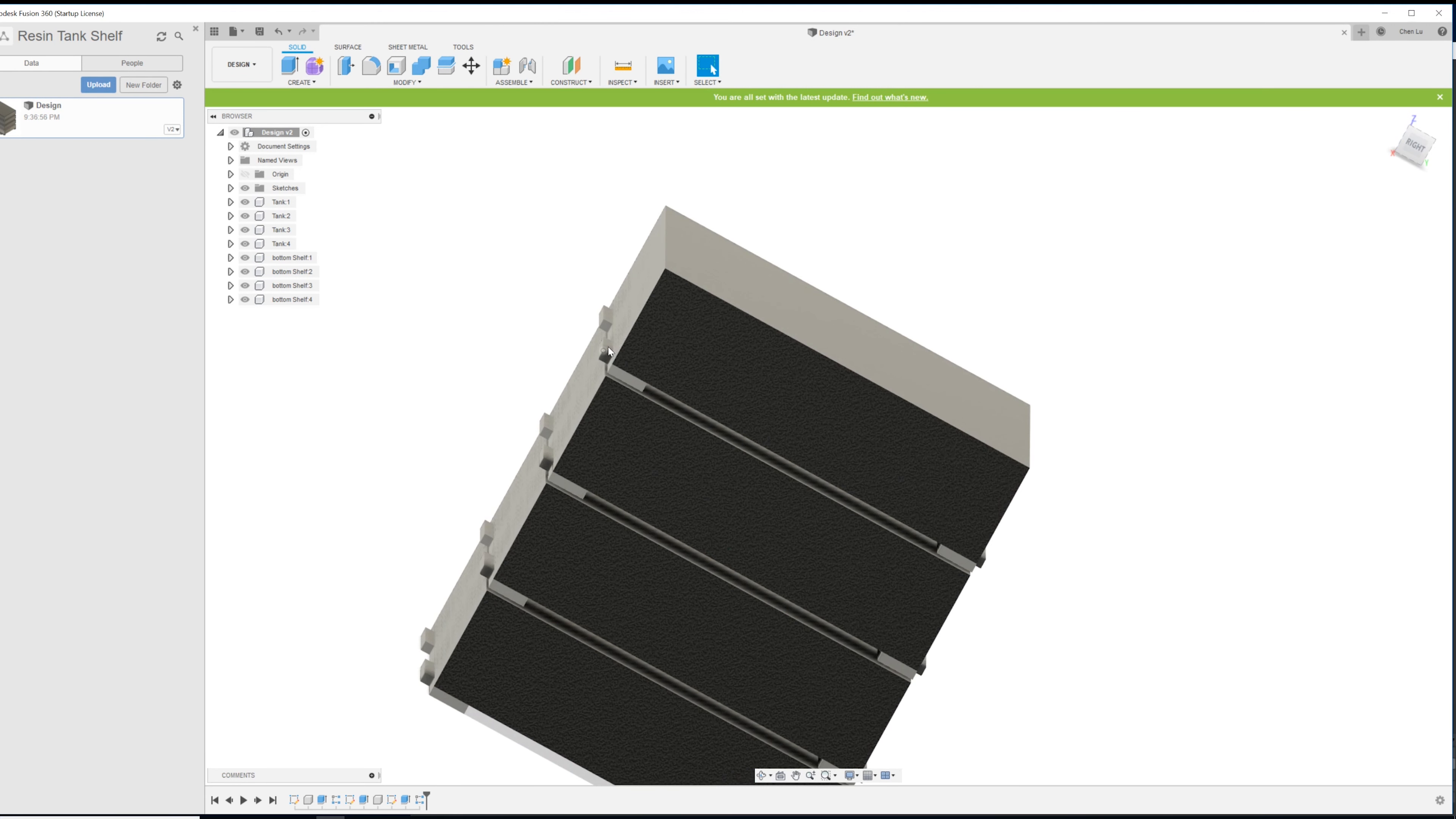
pyautogui.keyDown('shift'); pyautogui.moveTo(611, 335); pyautogui.dragTo(606, 349, button='middle'); pyautogui.keyUp('shift')
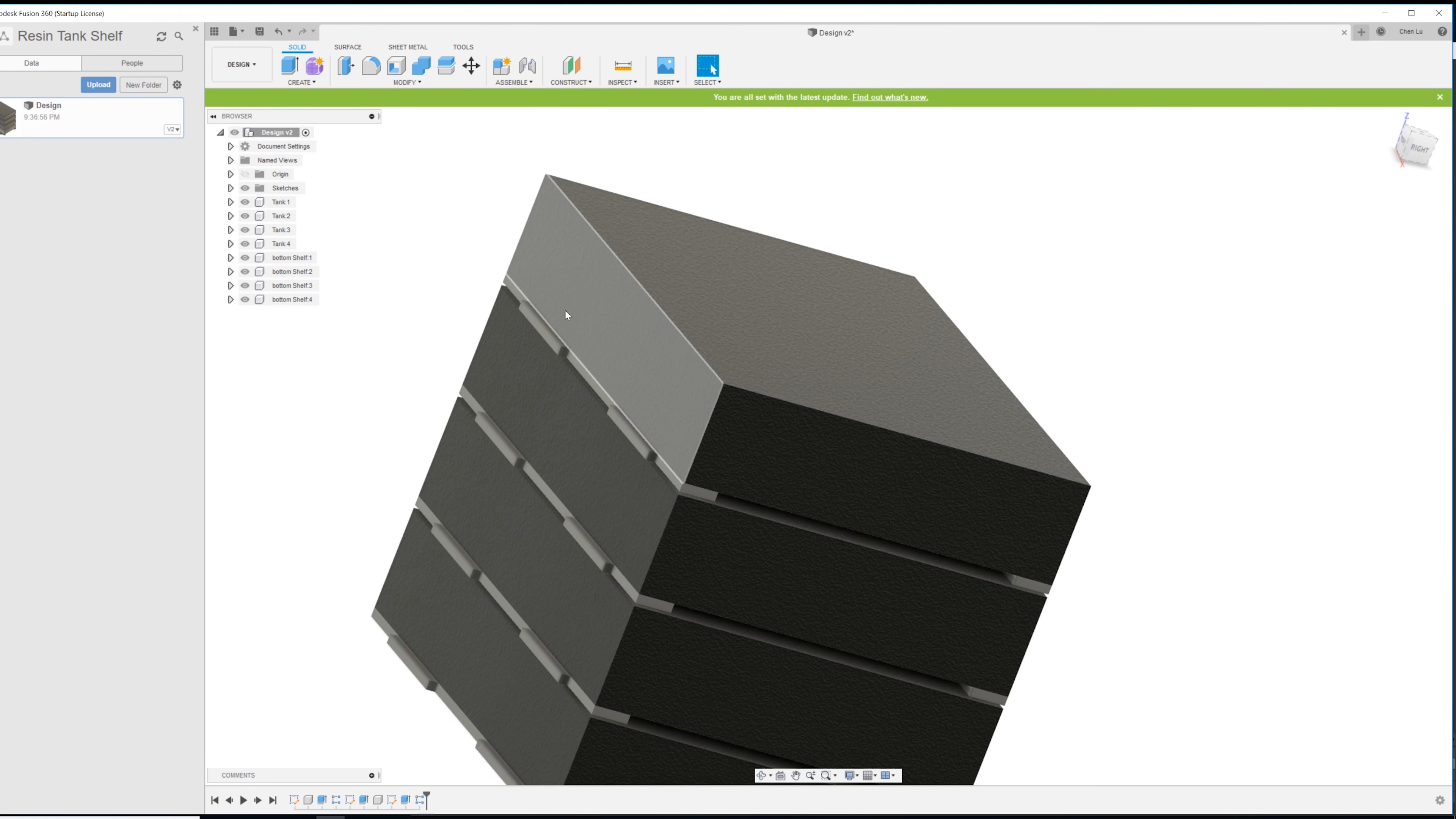
pyautogui.keyDown('shift'); pyautogui.moveTo(669, 352); pyautogui.dragTo(751, 304, button='middle'); pyautogui.keyUp('shift')
pyautogui.keyDown('shift'); pyautogui.moveTo(685, 381); pyautogui.dragTo(690, 360, button='middle'); pyautogui.keyUp('shift')
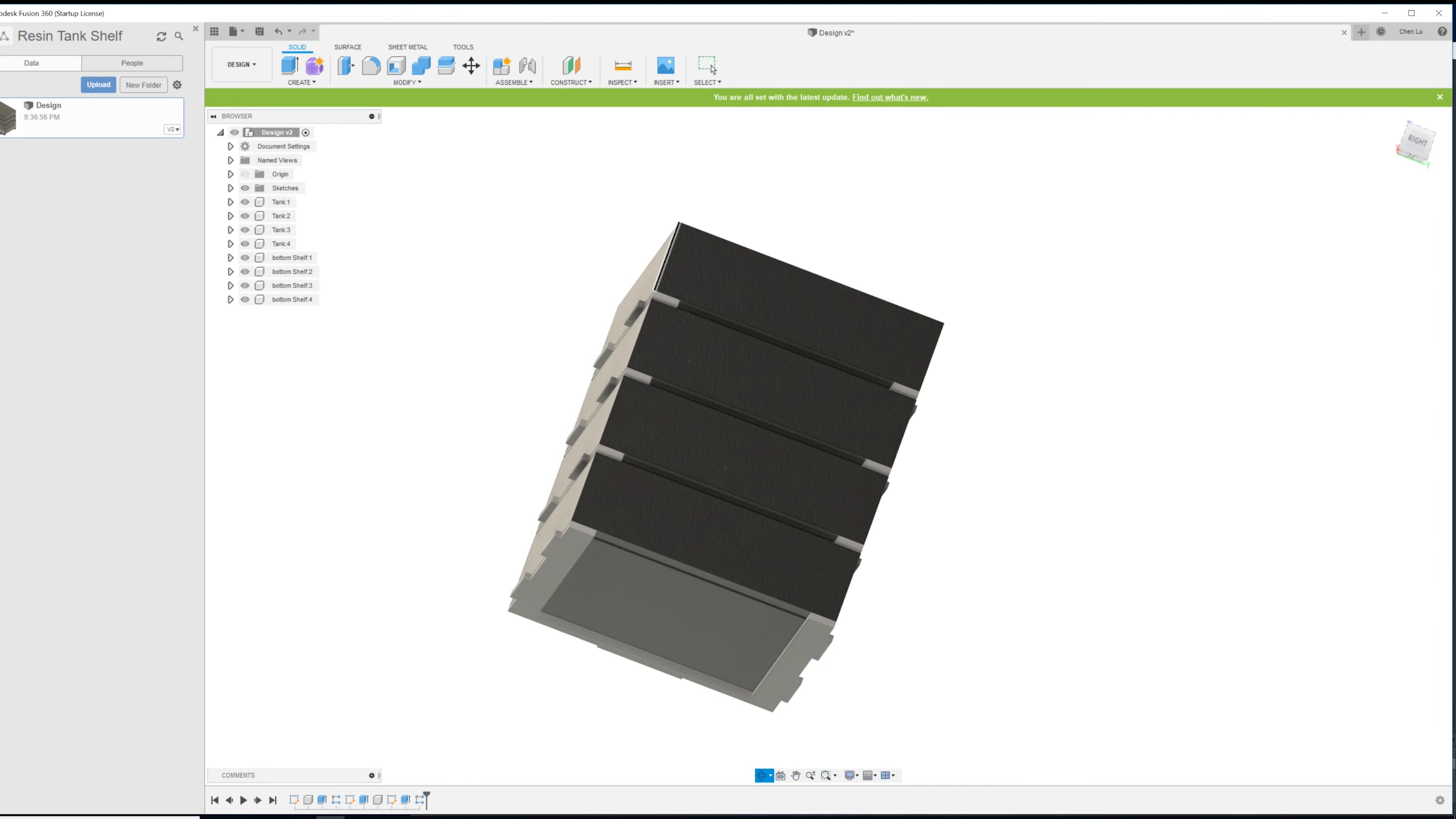
pyautogui.keyDown('shift'); pyautogui.moveTo(724, 468); pyautogui.dragTo(637, 473, button='middle'); pyautogui.keyUp('shift')
pyautogui.scroll(5, 644, 441)
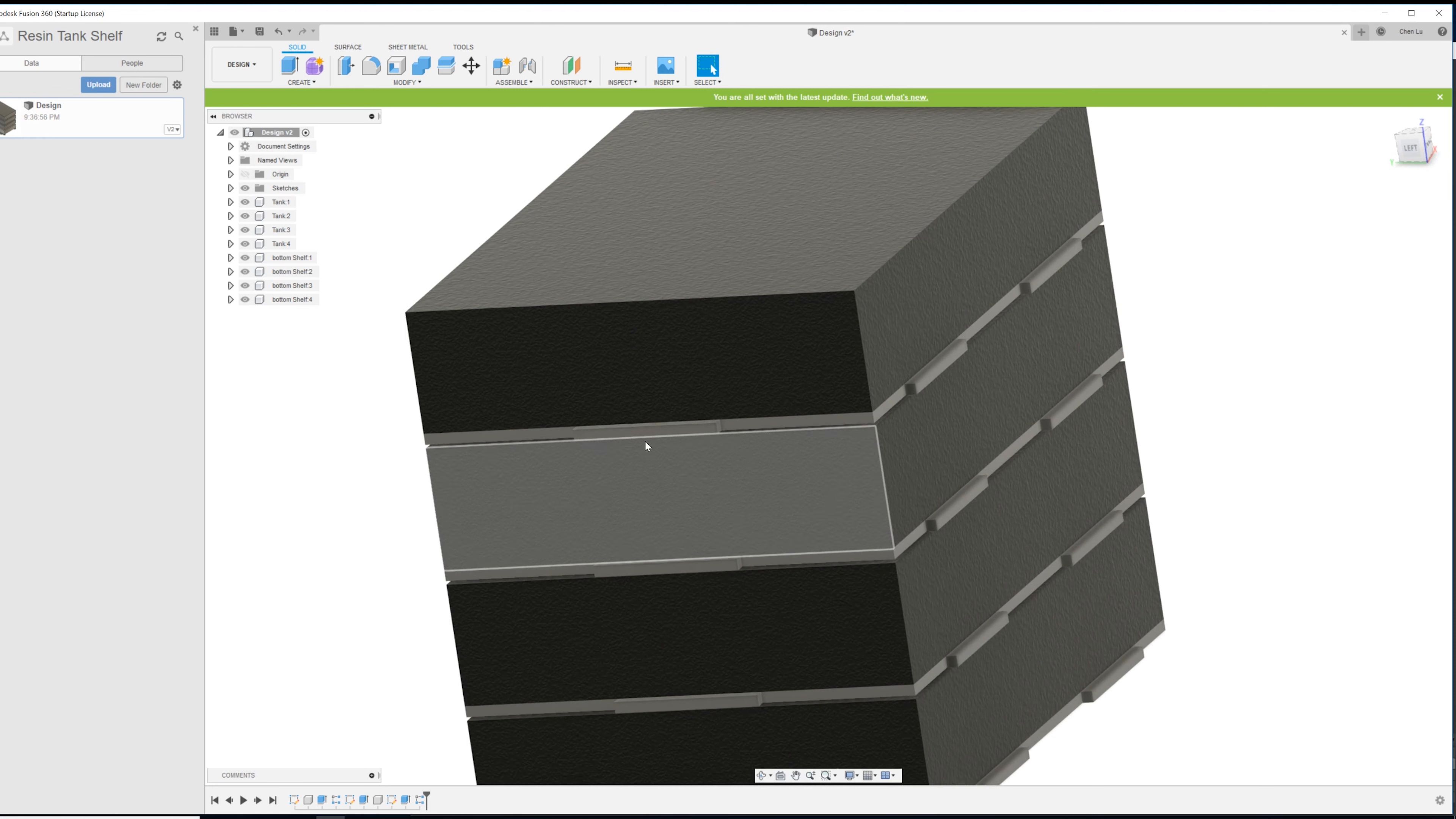
pyautogui.click(647, 434)
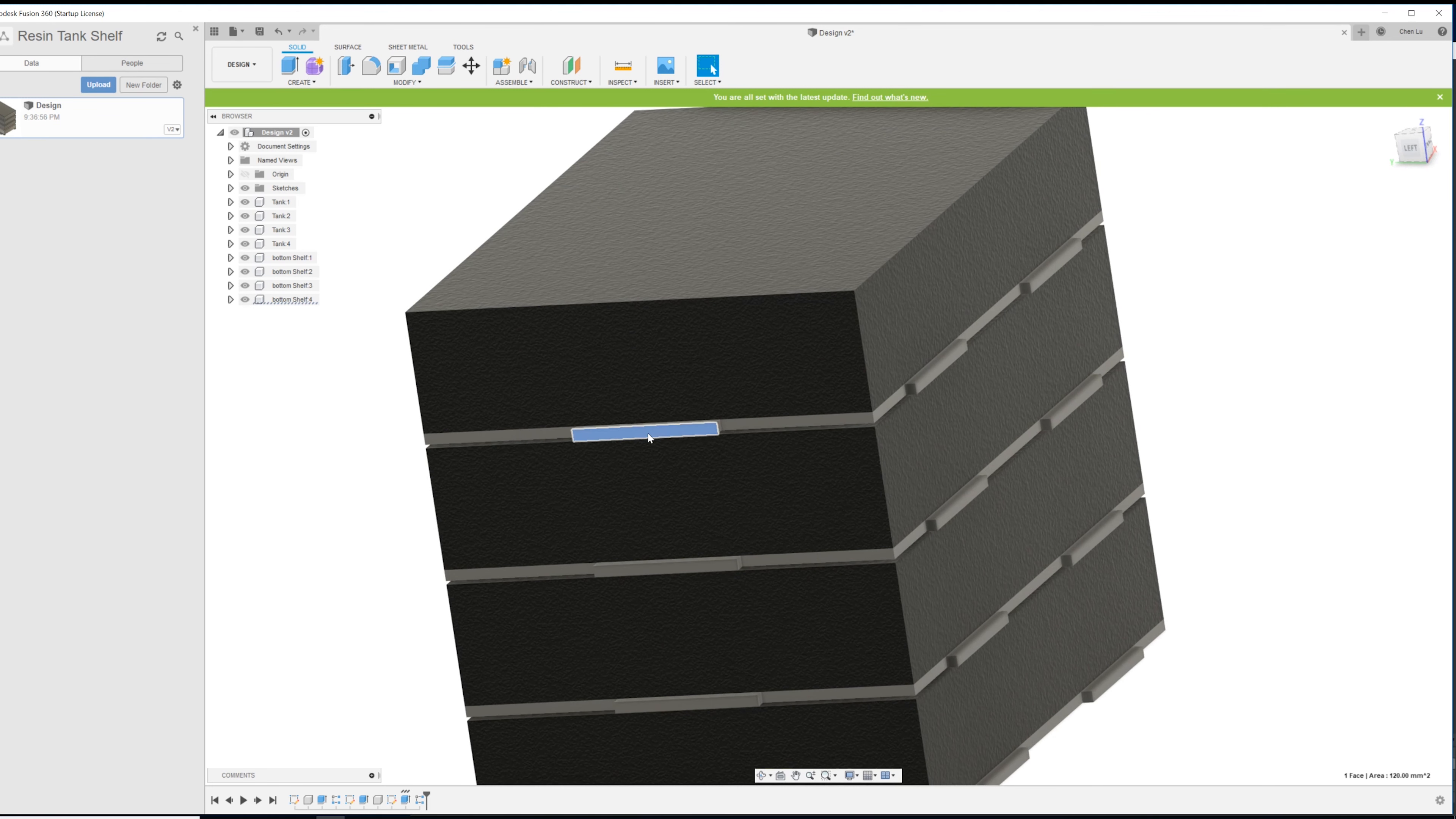
pyautogui.scroll(-3, 647, 433)
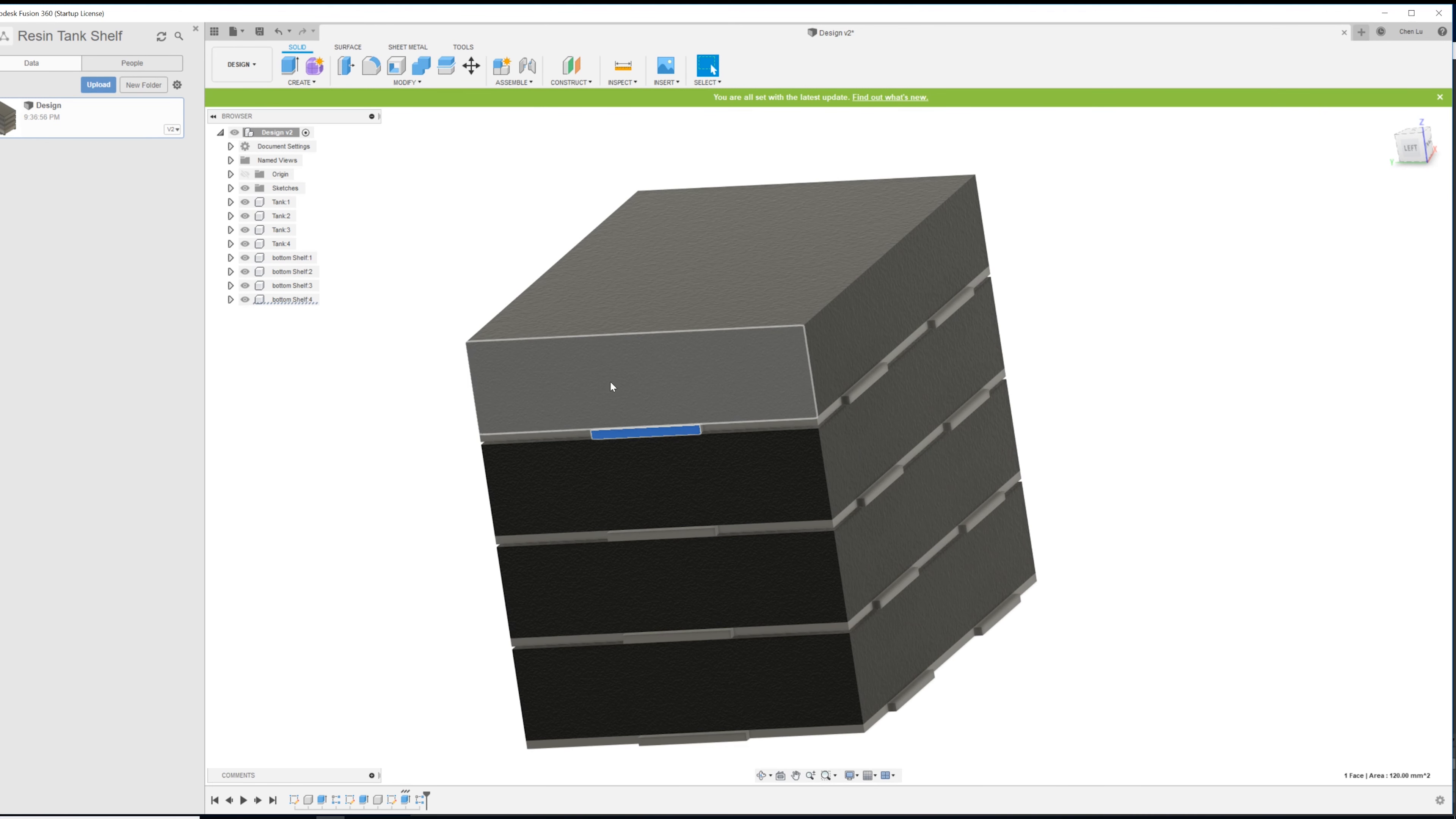
# - Create an empty, activated component named "back wall" under the top-level design
pyautogui.click(441, 84)
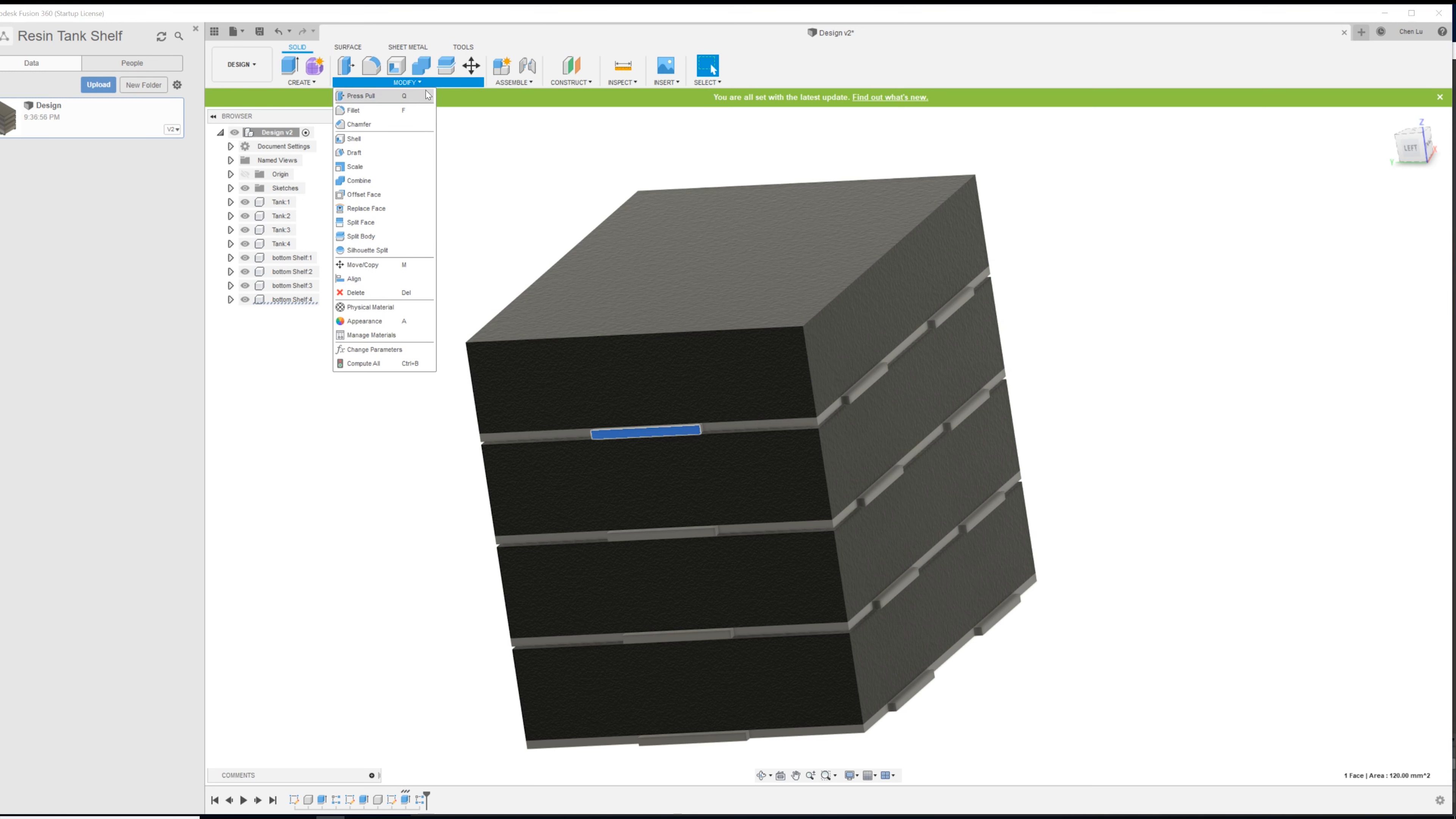
pyautogui.click(515, 82)
pyautogui.click(520, 92)
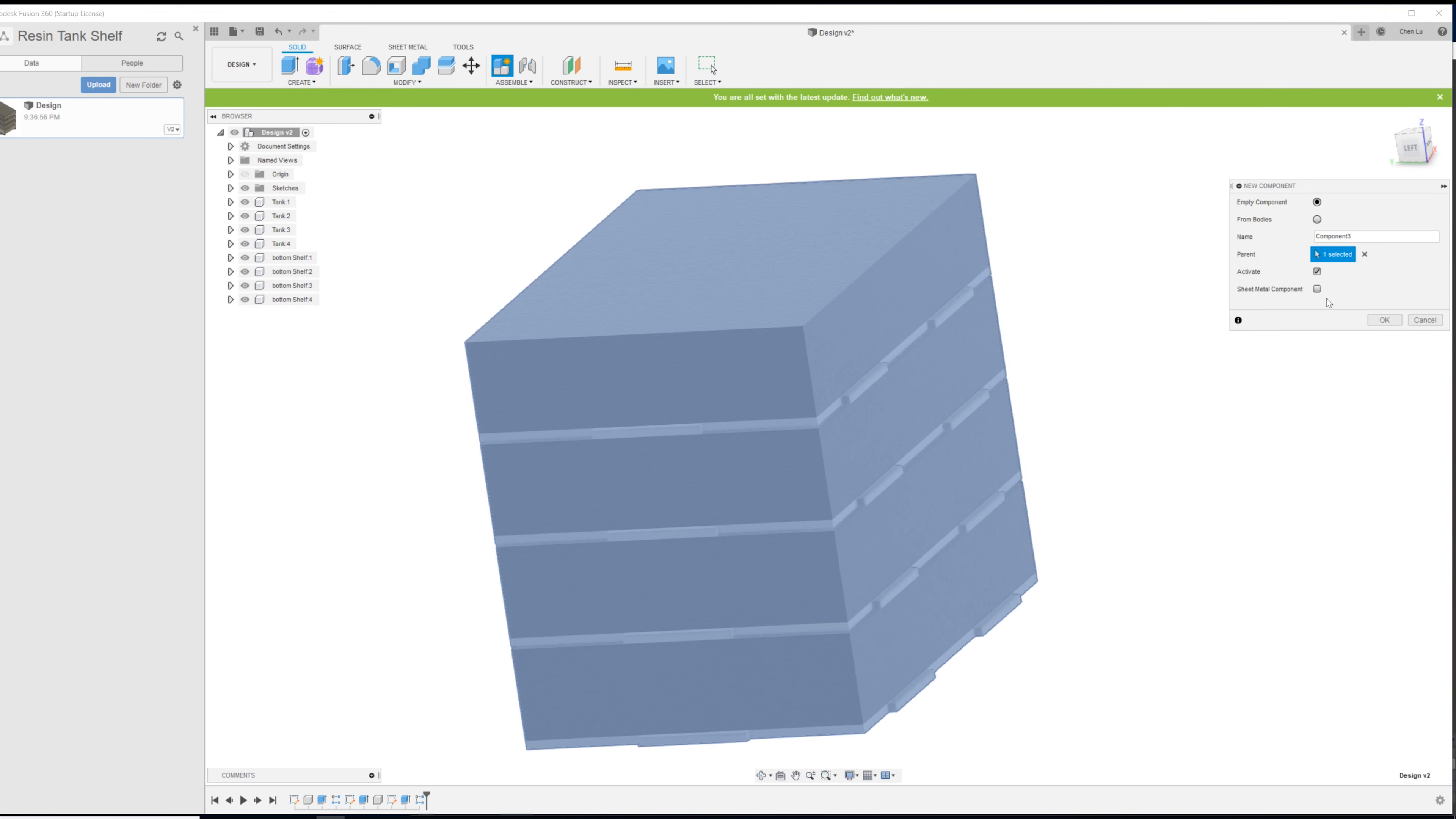
pyautogui.doubleClick(1347, 238)
pyautogui.write('back wall')
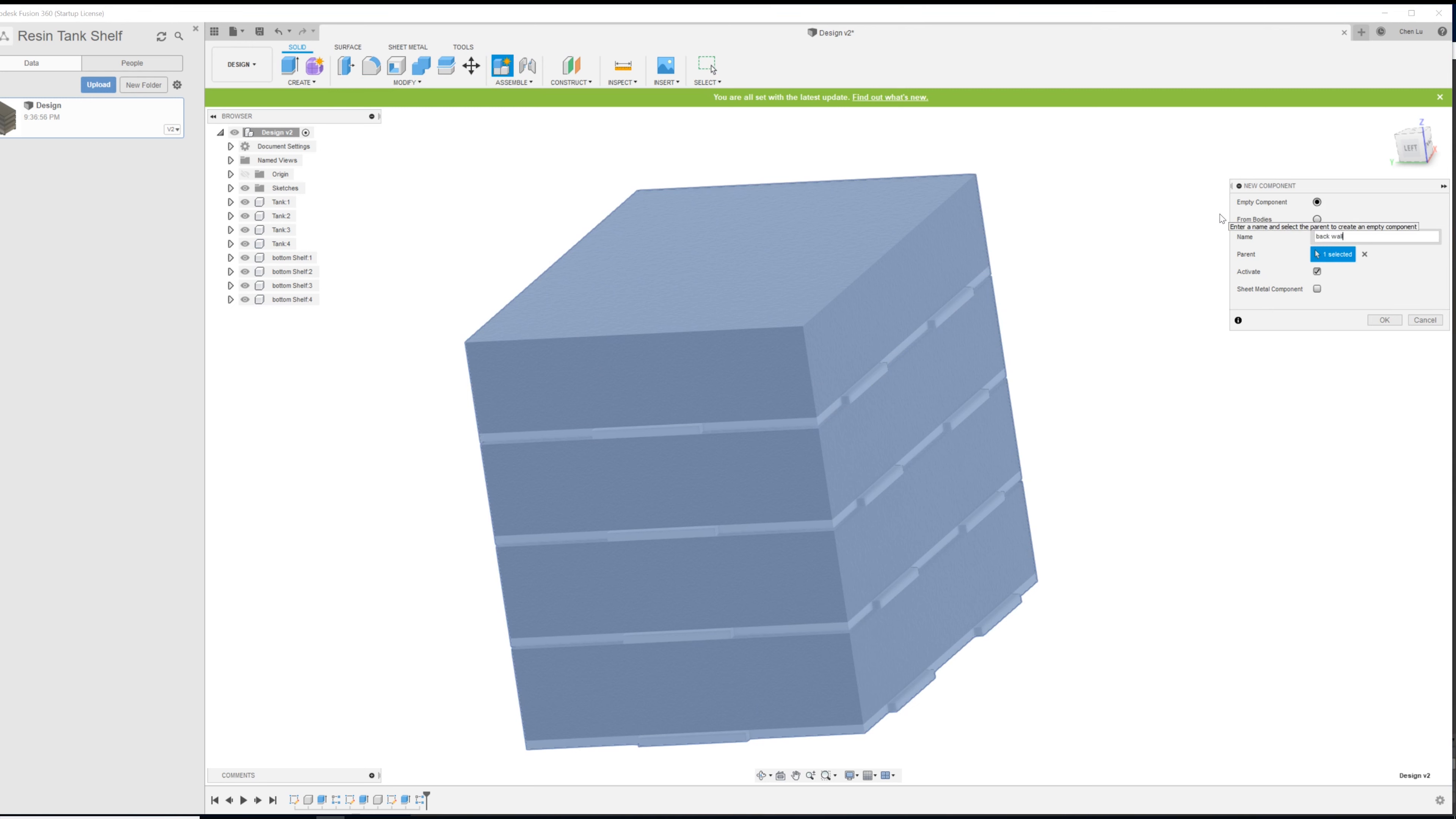
pyautogui.click(1384, 319)
# - Examine the back tabs of the stacked shelves with the back wall component active
pyautogui.scroll(2, 652, 430)
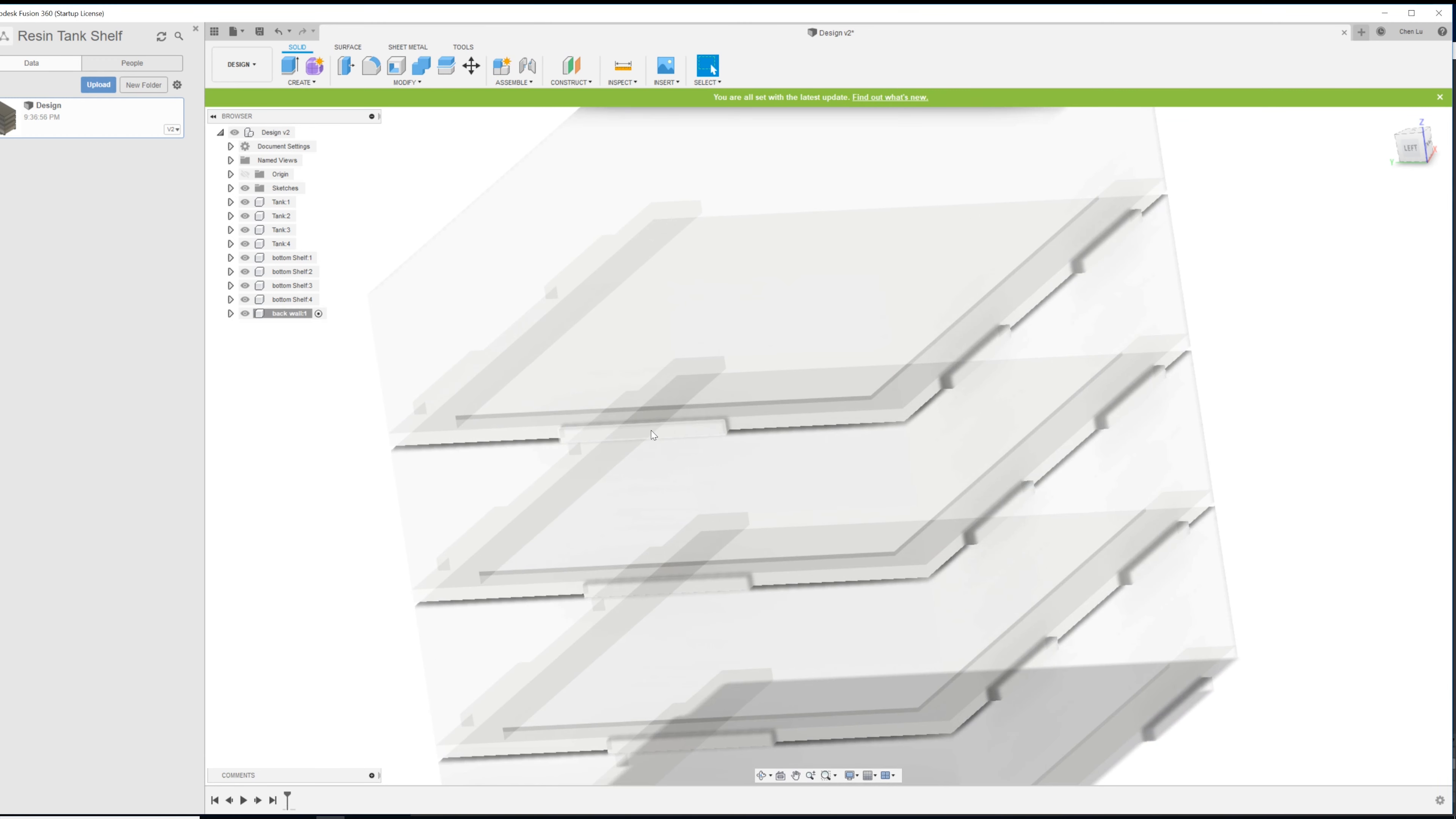
pyautogui.click(651, 429)
pyautogui.keyDown('shift'); pyautogui.moveTo(652, 429); pyautogui.dragTo(649, 483, button='middle'); pyautogui.keyUp('shift')
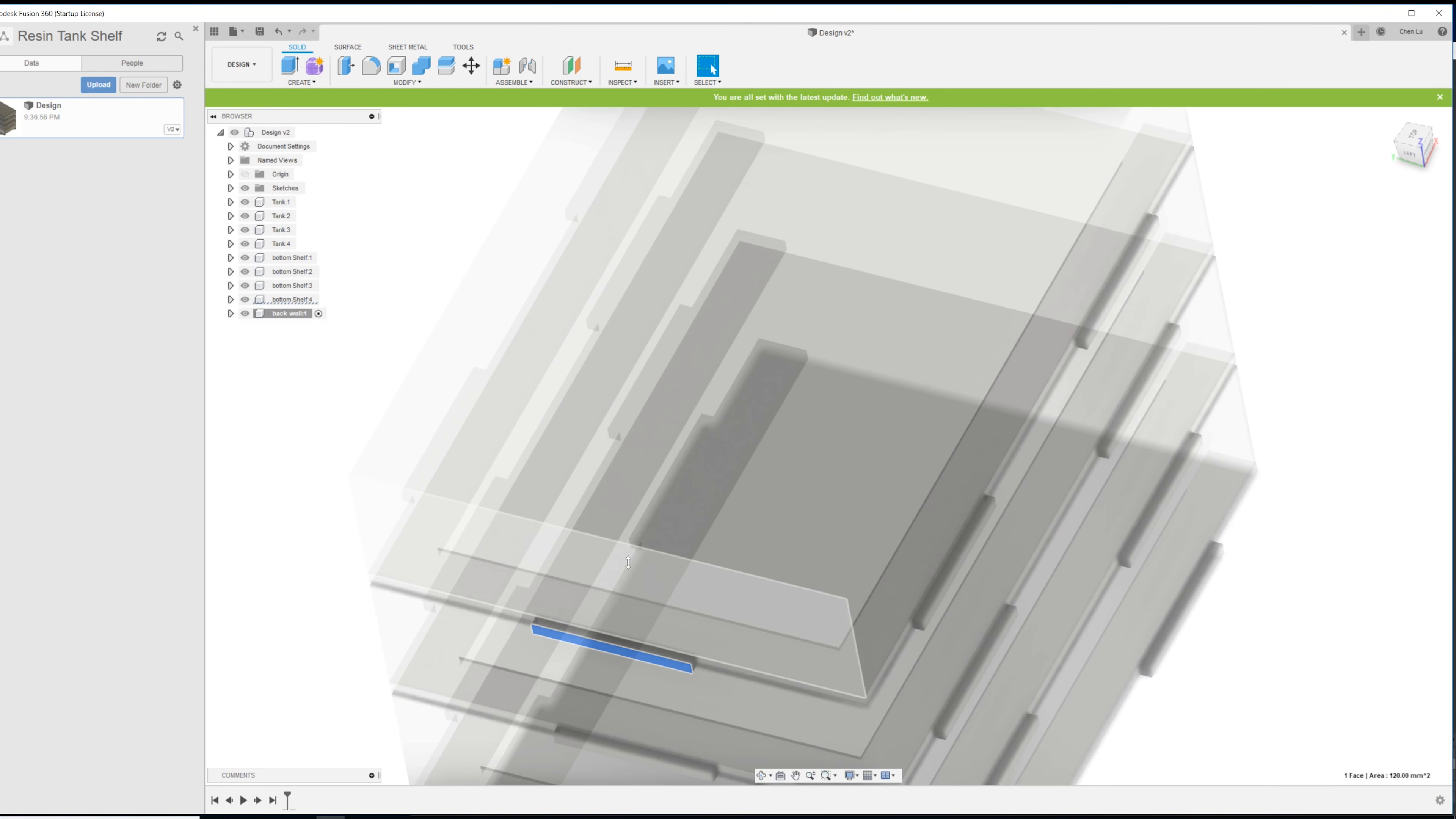
pyautogui.scroll(-3, 832, 450)
pyautogui.scroll(2, 832, 450)
pyautogui.moveTo(692, 575); pyautogui.dragTo(744, 479, button='middle')
pyautogui.scroll(-2, 672, 578)
pyautogui.moveTo(720, 594); pyautogui.dragTo(797, 472, button='middle')
pyautogui.scroll(-2, 787, 493)
pyautogui.scroll(4, 786, 493)
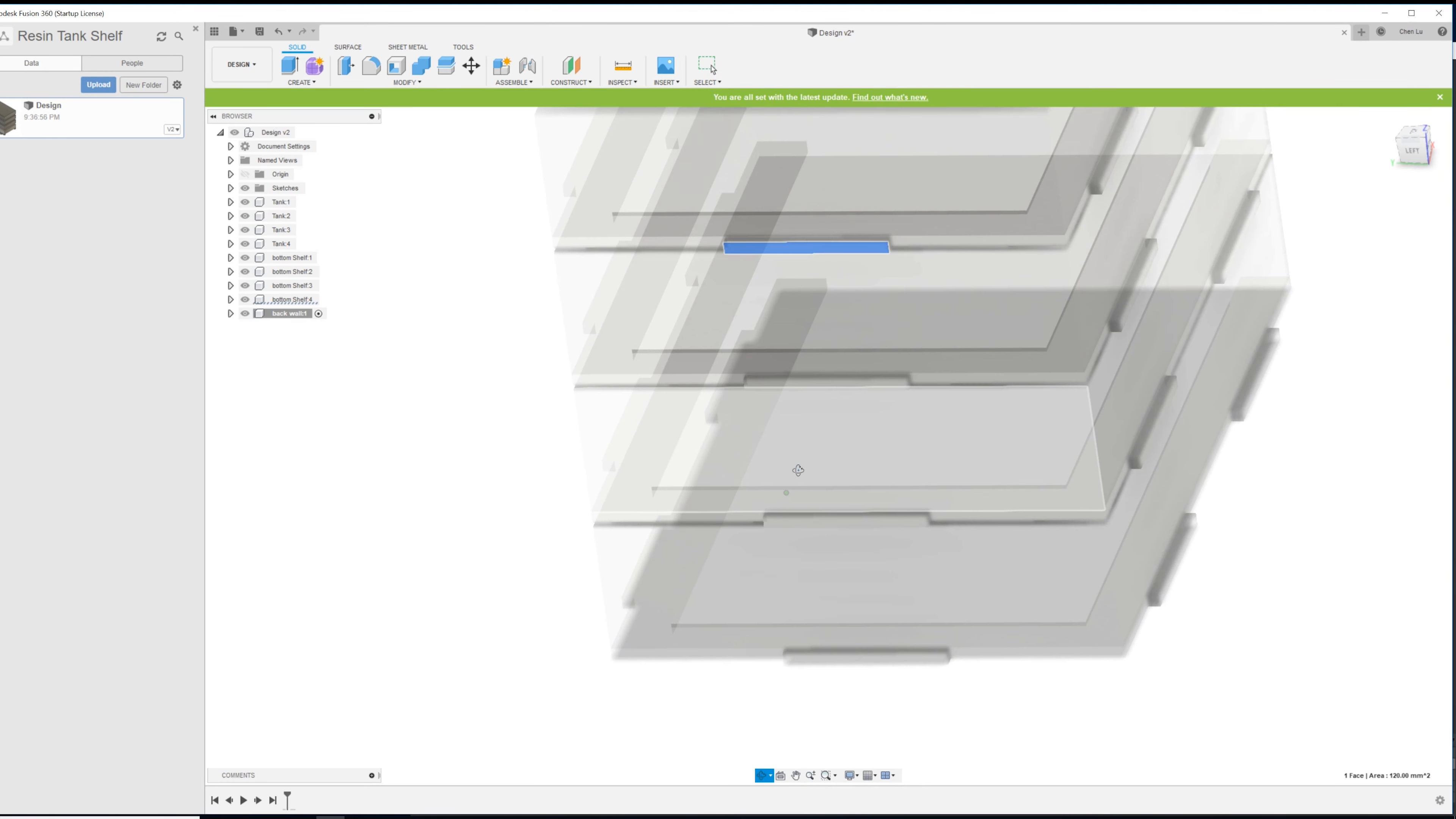
pyautogui.scroll(3, 874, 342)
pyautogui.scroll(-3, 870, 331)
pyautogui.moveTo(870, 334); pyautogui.dragTo(807, 416, button='middle')
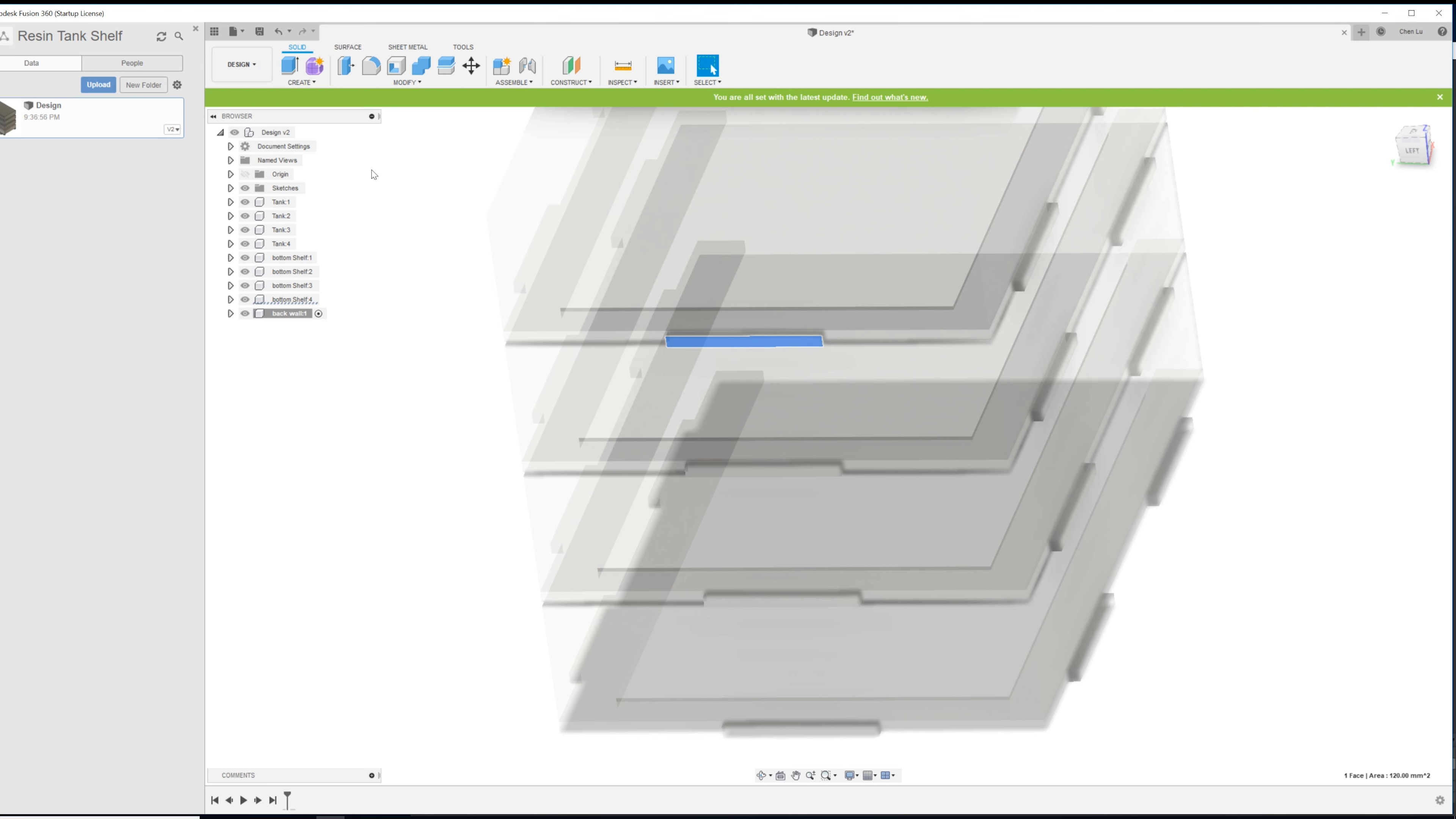
pyautogui.press('Escape')
pyautogui.click(245, 74)
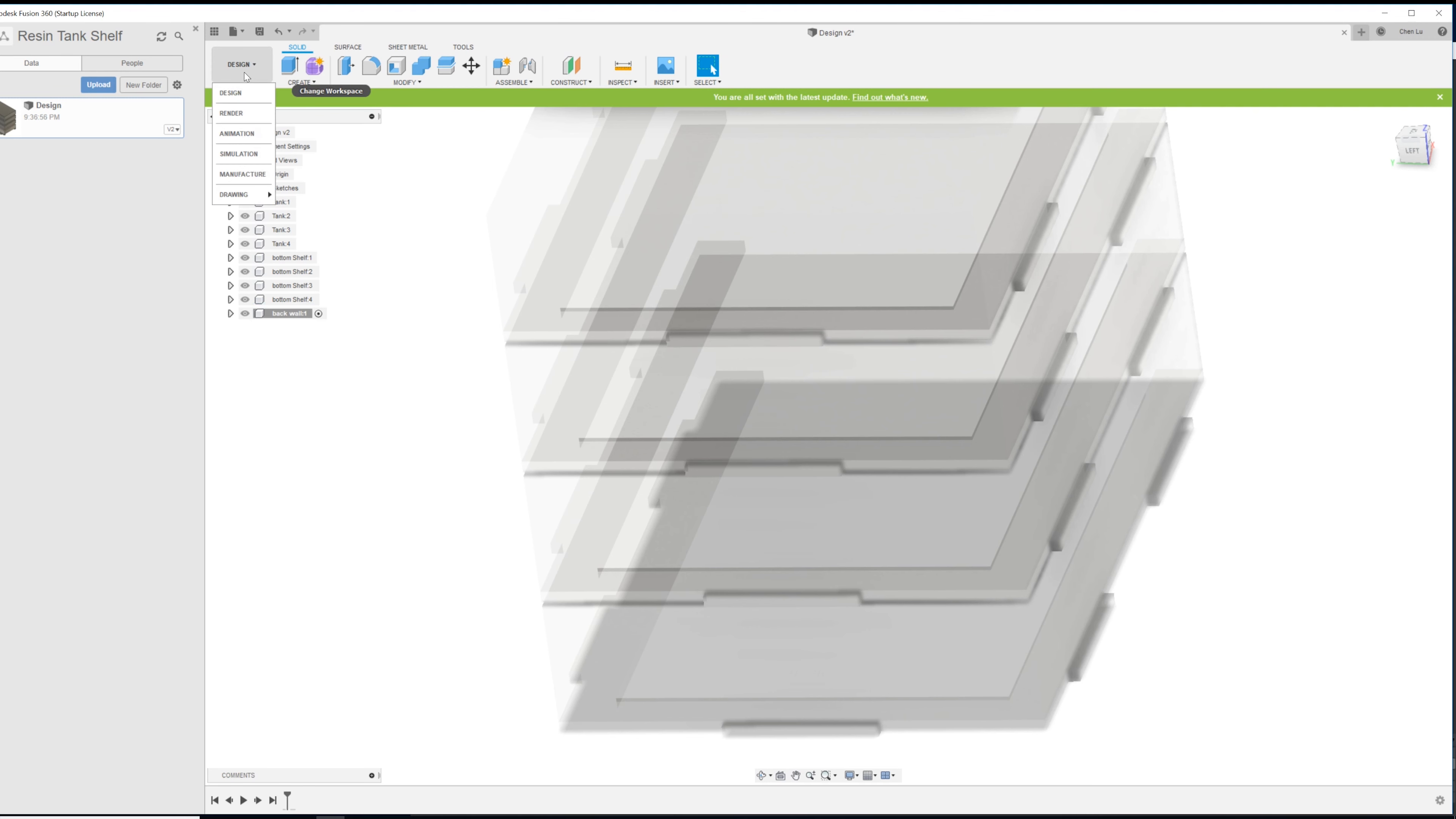
pyautogui.click(386, 148)
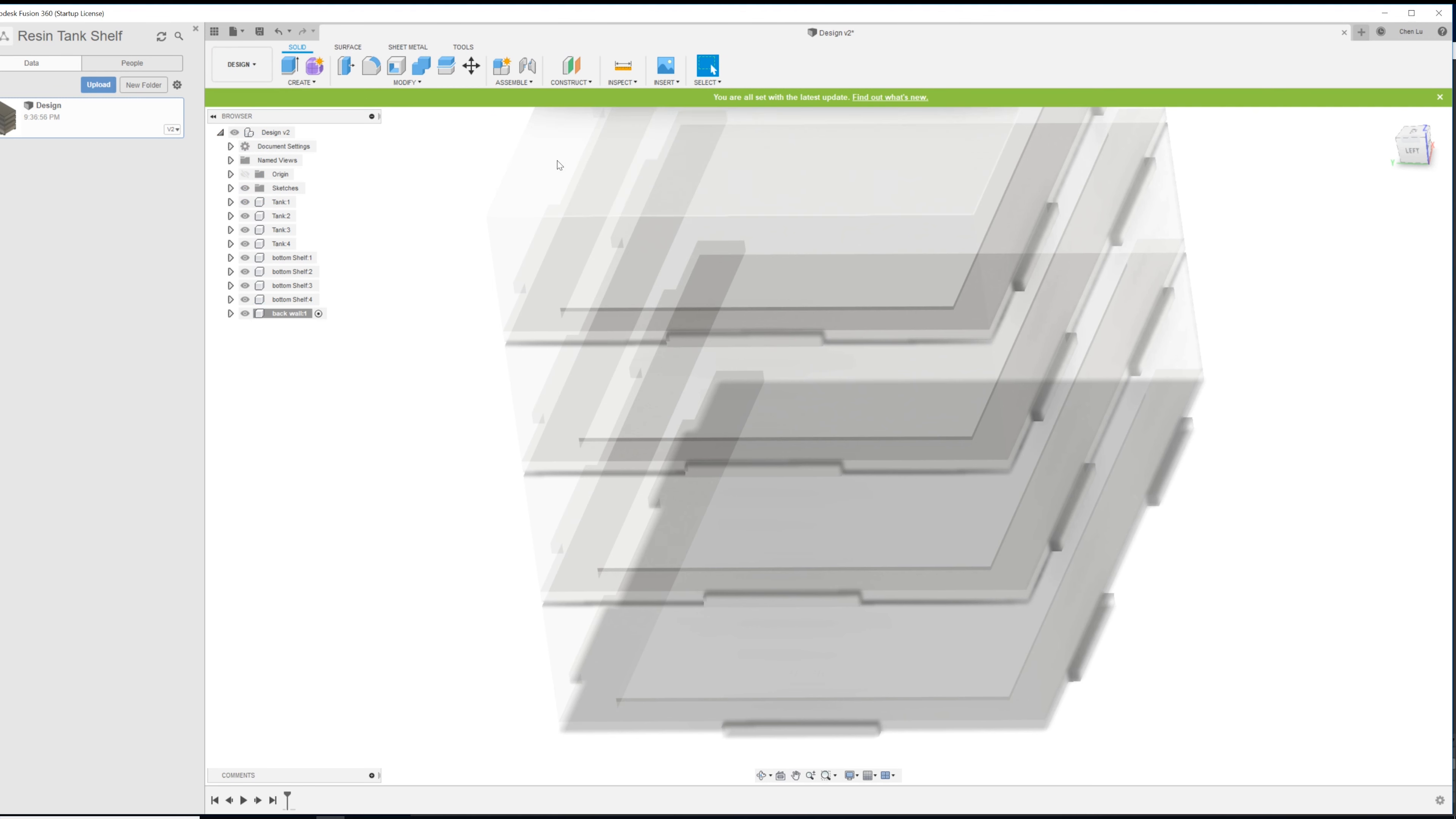
# - Create a sketch in the back wall component on the outer face of the top shelf's back tab
pyautogui.scroll(-2, 564, 194)
pyautogui.keyDown('shift'); pyautogui.moveTo(1060, 288); pyautogui.dragTo(1056, 282, button='middle'); pyautogui.keyUp('shift')
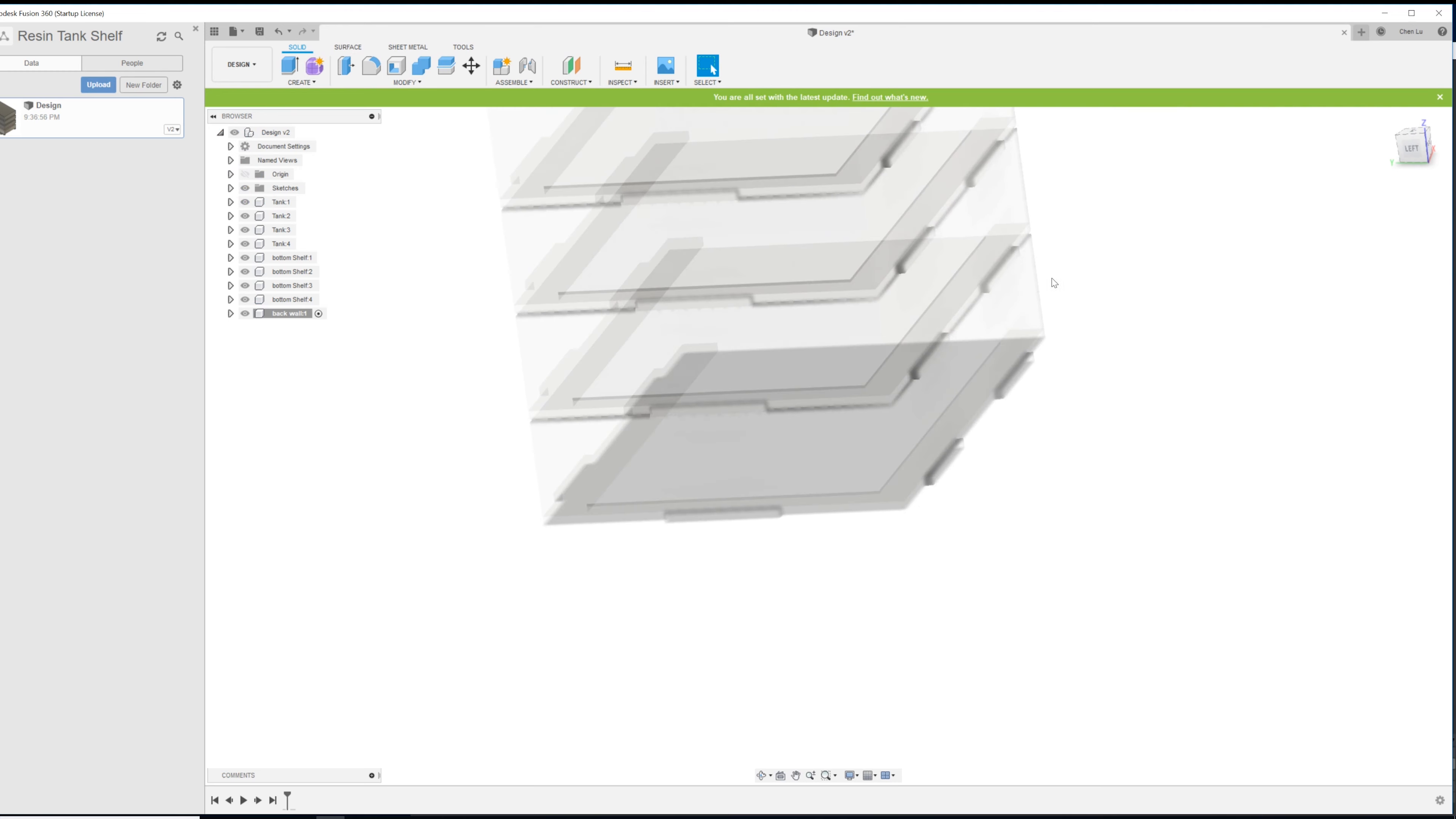
pyautogui.click(665, 202)
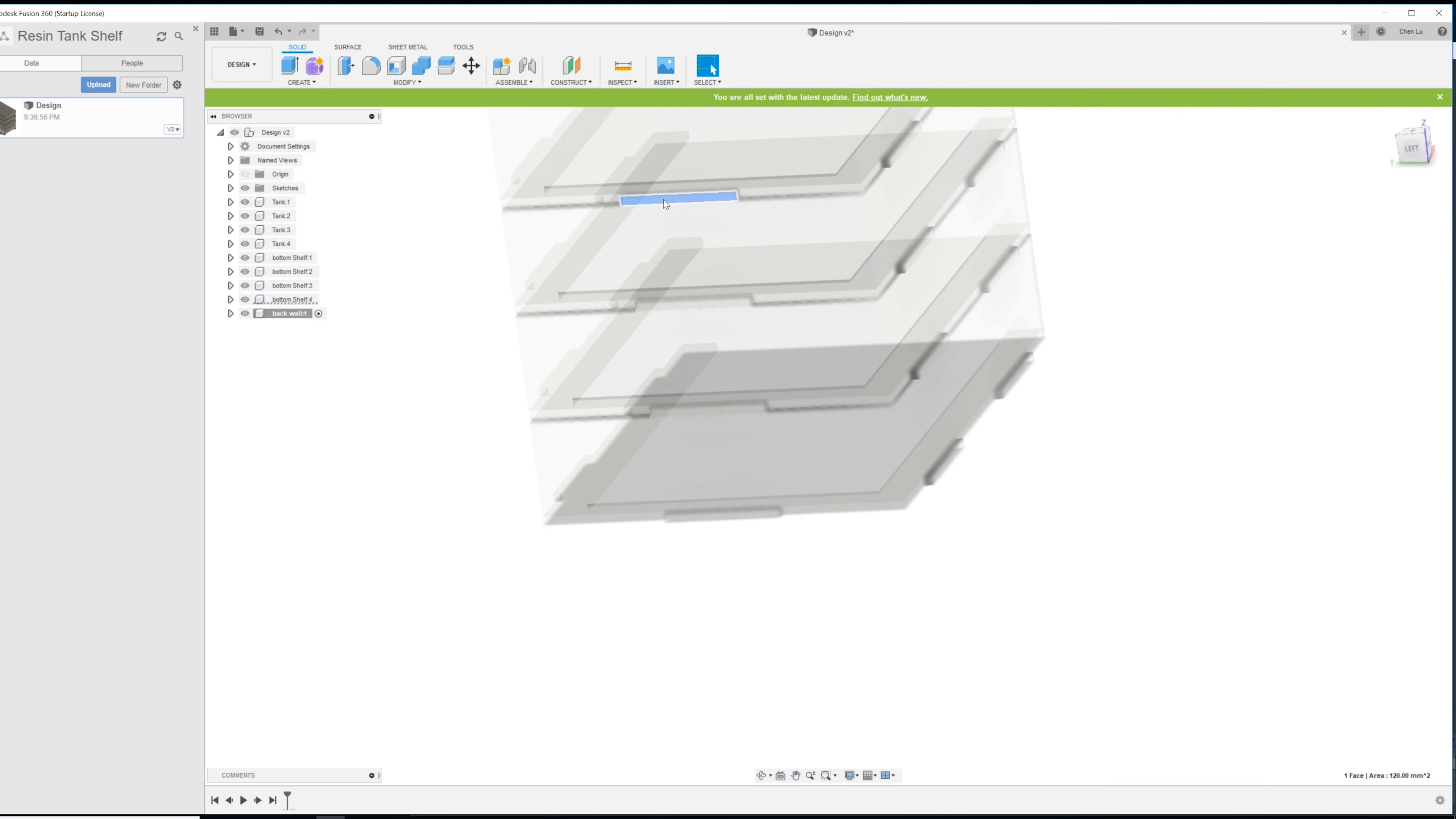
pyautogui.rightClick(665, 204)
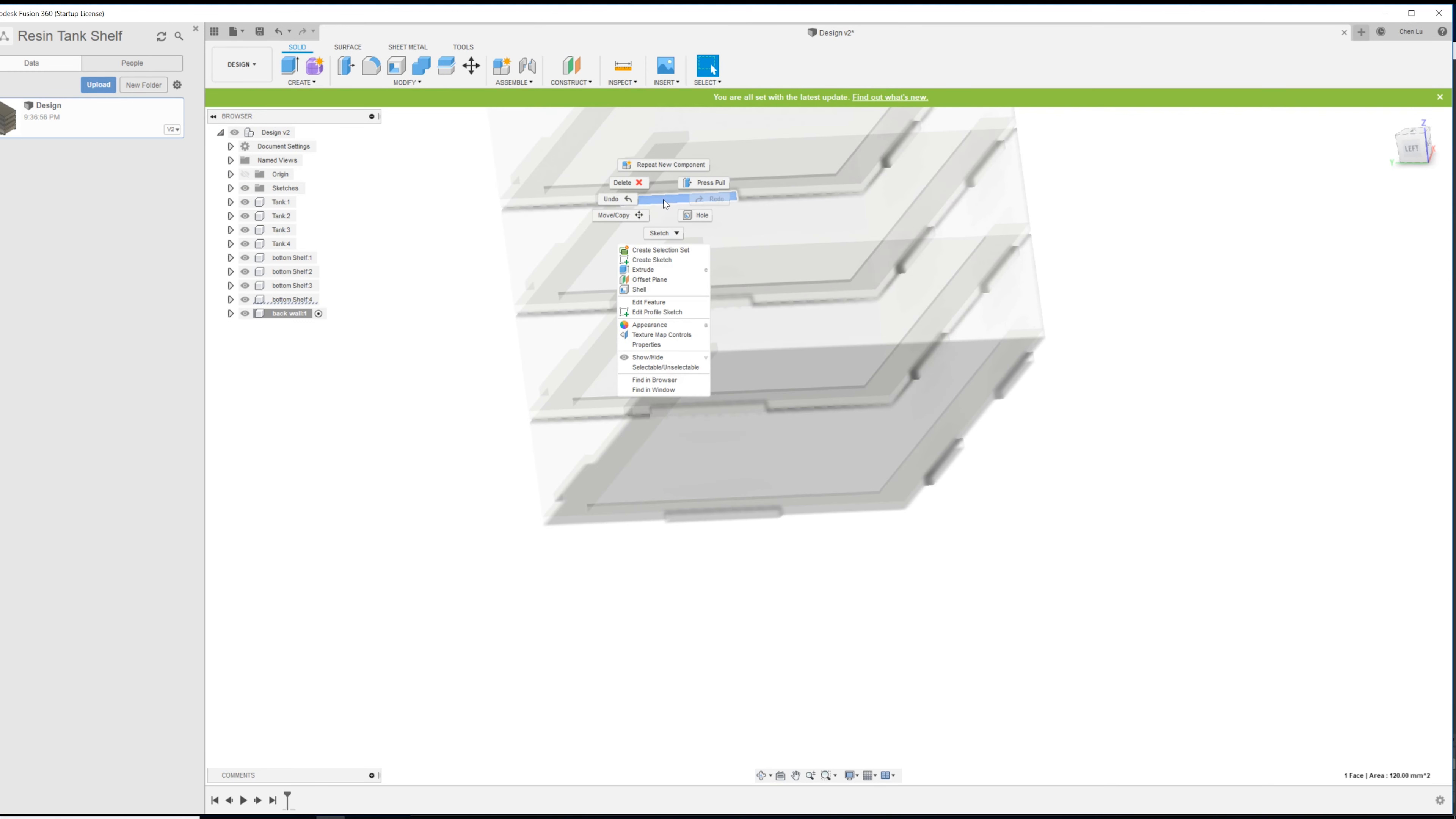
pyautogui.click(651, 259)
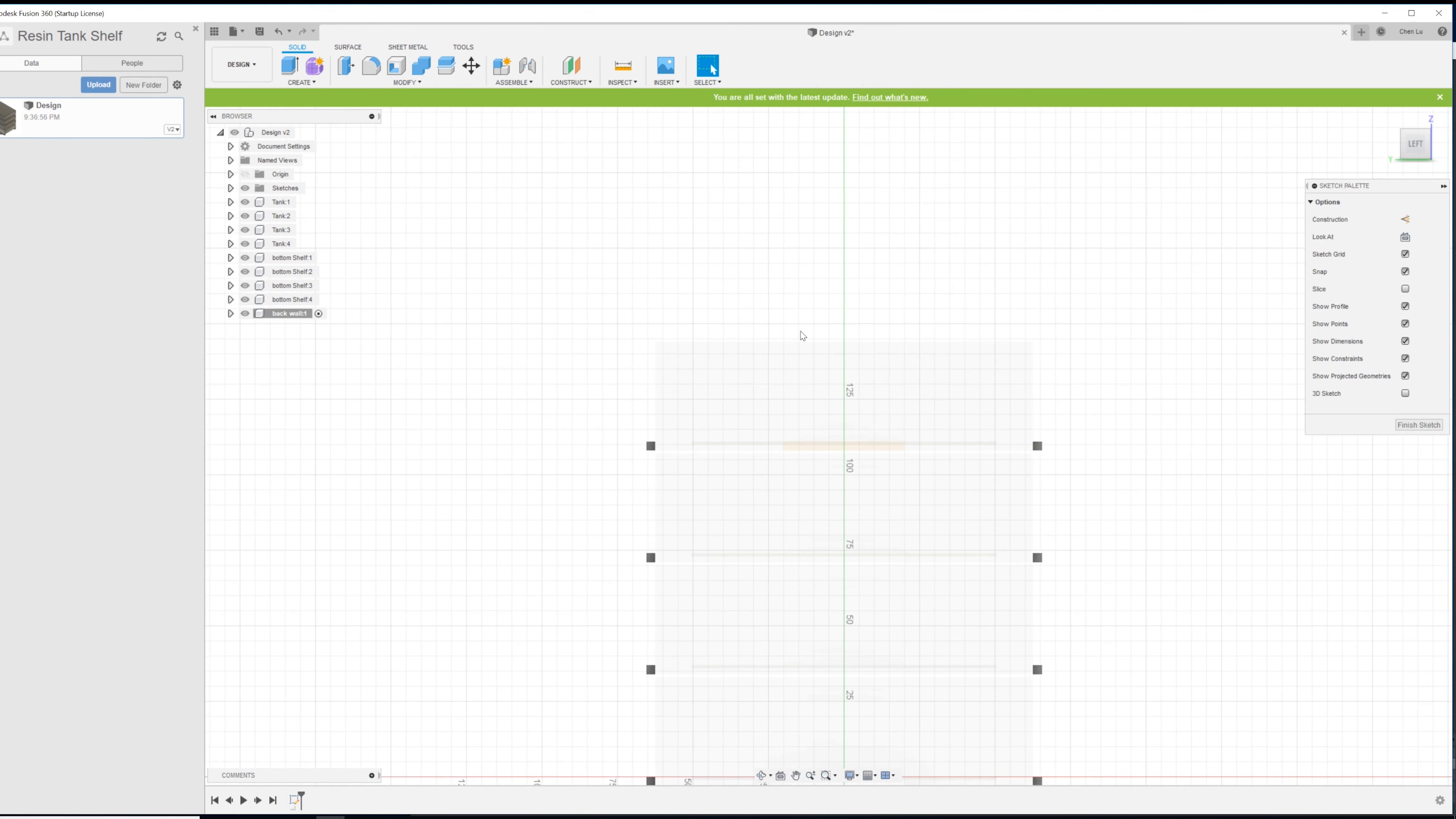
pyautogui.scroll(2, 1009, 423)
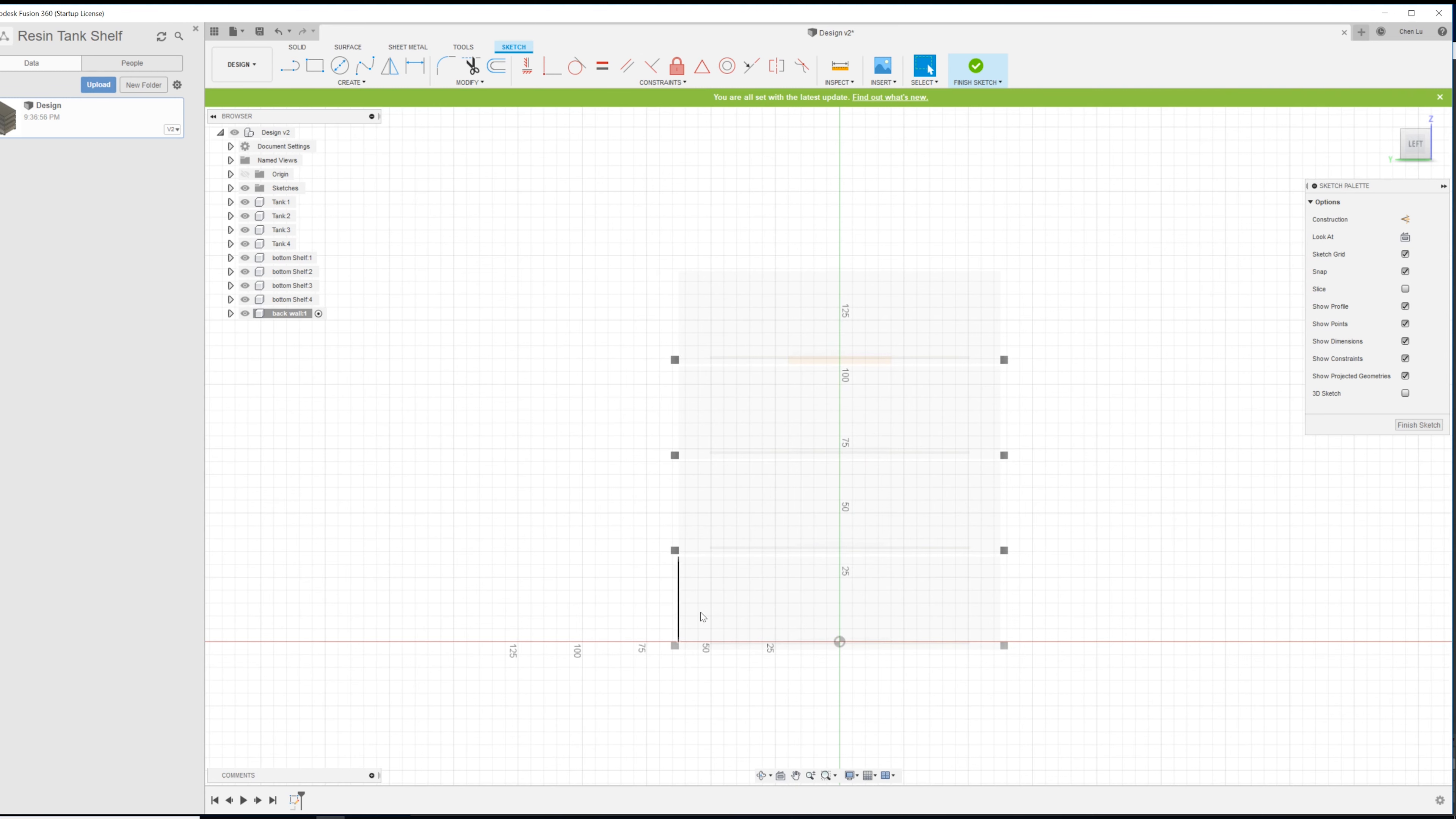
pyautogui.scroll(-1, 731, 508)
pyautogui.scroll(2, 732, 508)
pyautogui.scroll(2, 1151, 599)
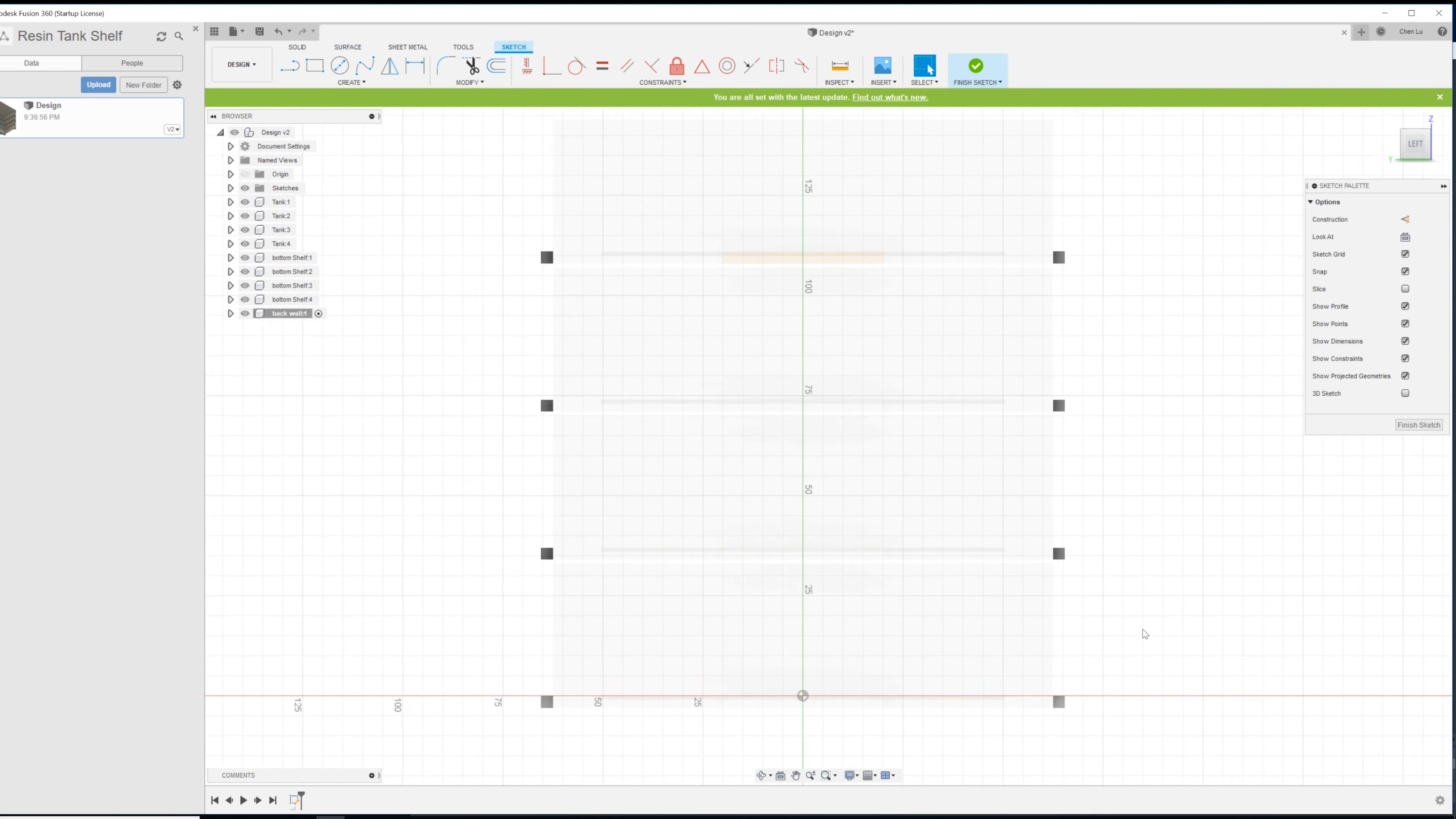
pyautogui.scroll(-1, 1067, 669)
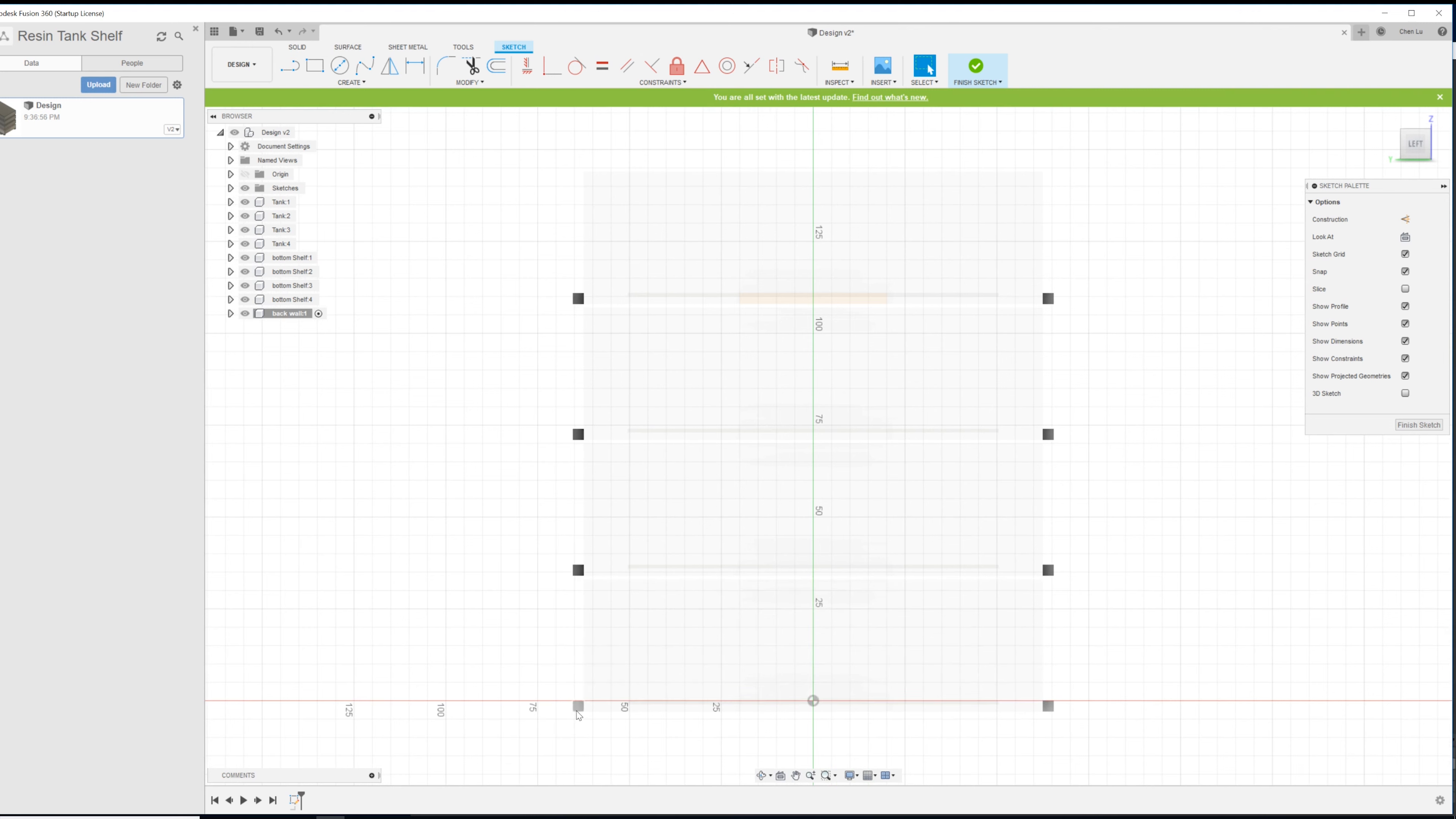
pyautogui.click(318, 70)
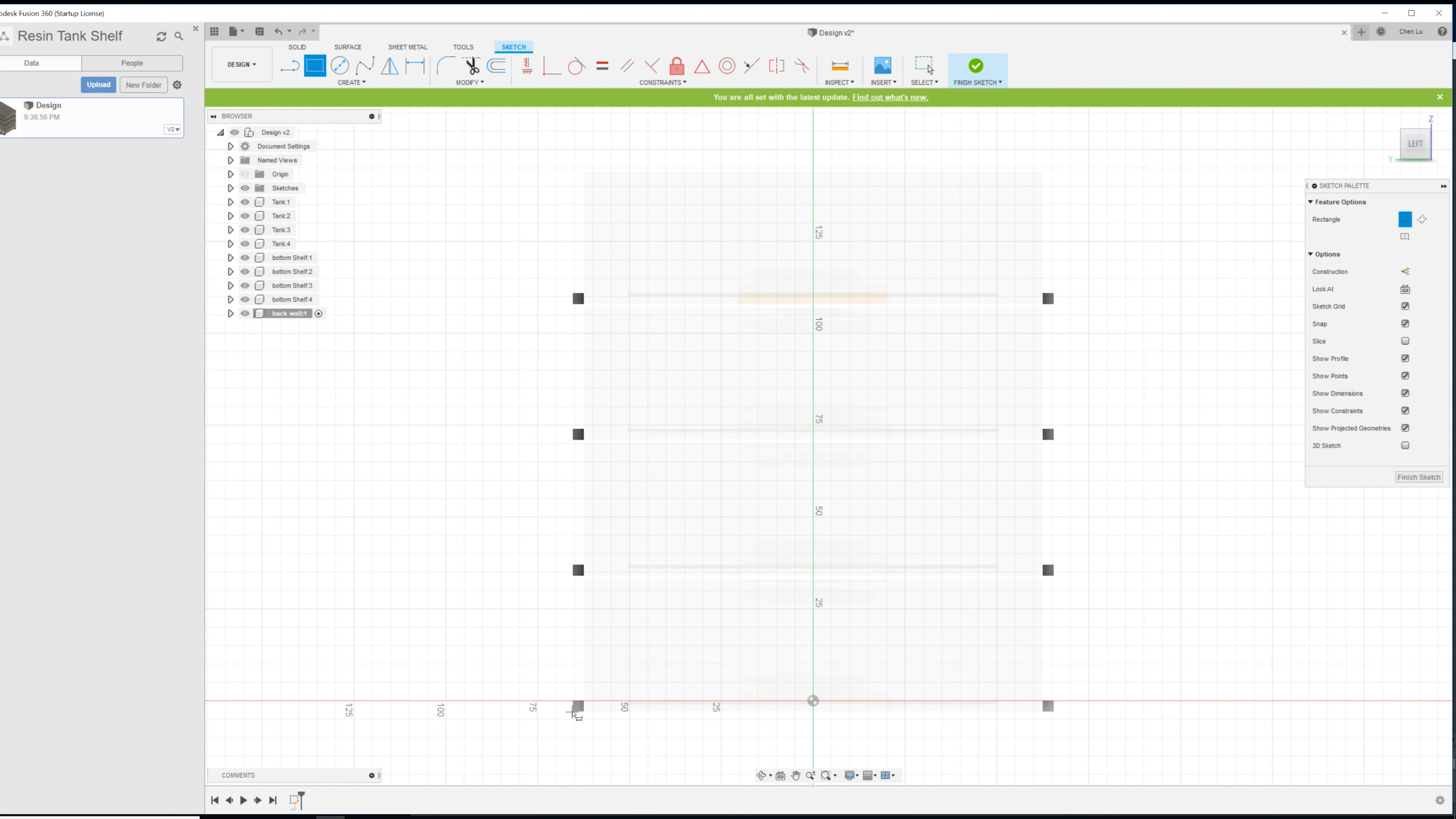
pyautogui.press('Escape')
pyautogui.scroll(-1, 727, 483)
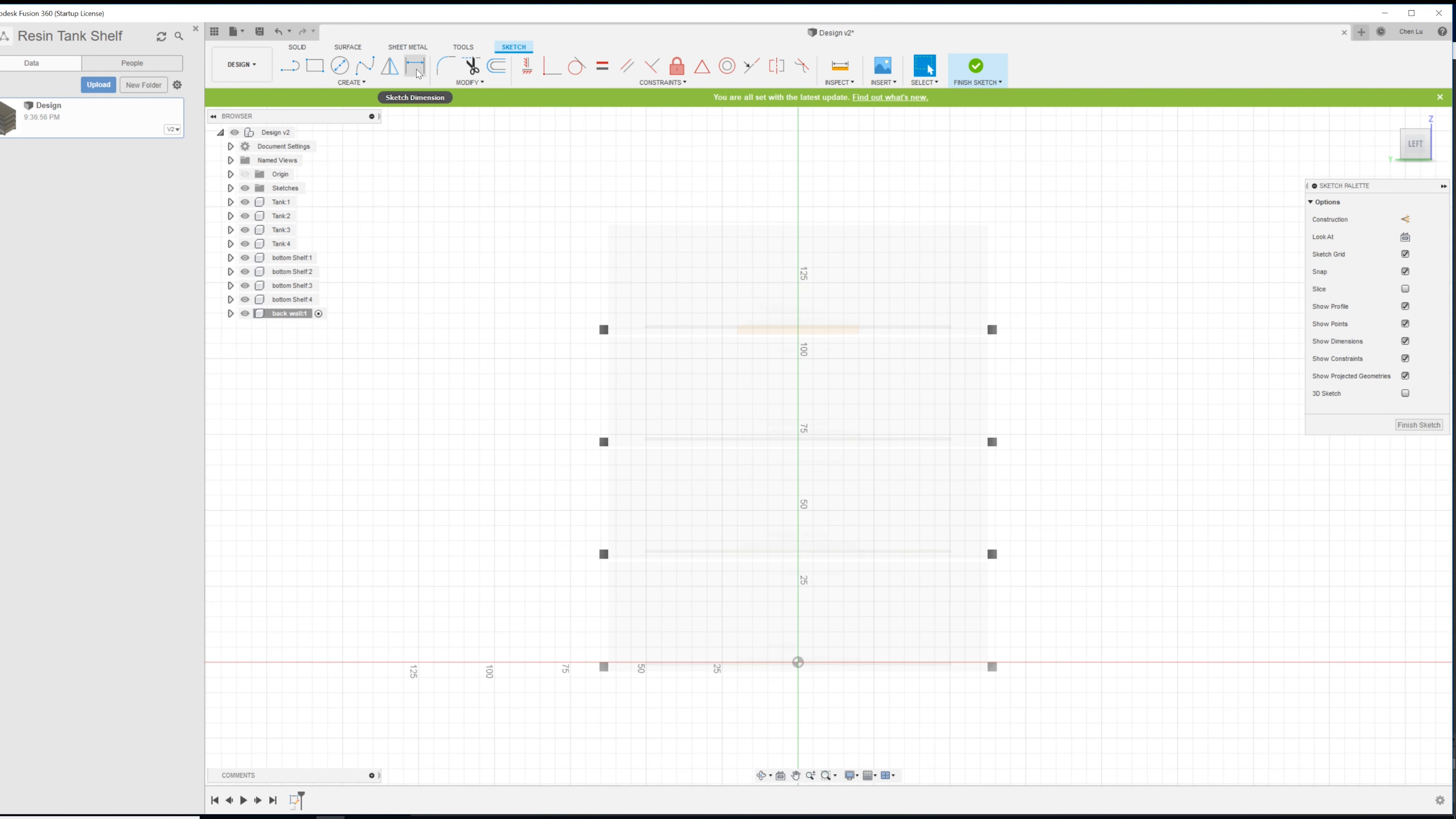
# - Pin the Center Rectangle command to the sketch toolbar
pyautogui.click(364, 85)
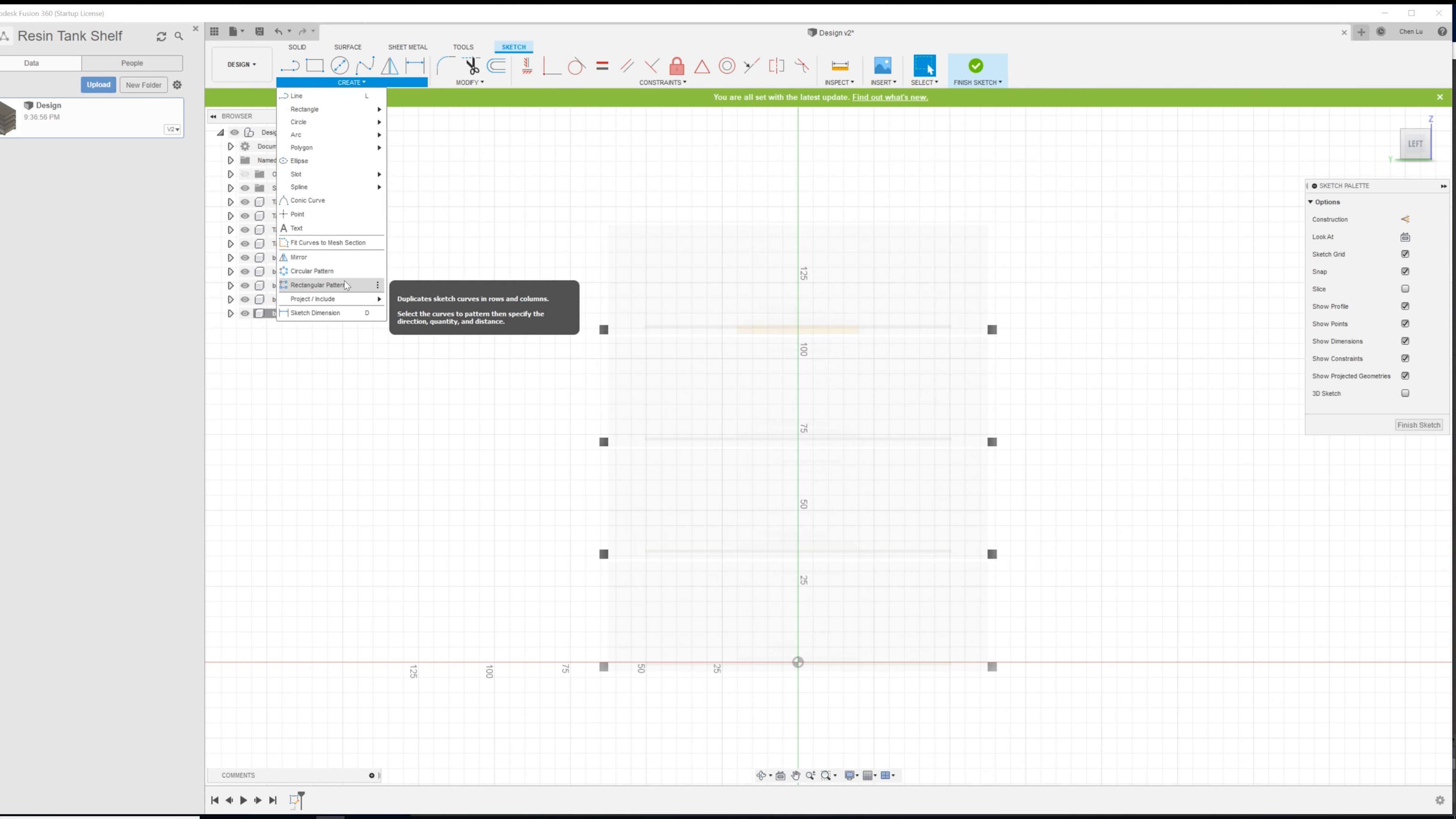
pyautogui.moveTo(355, 109)
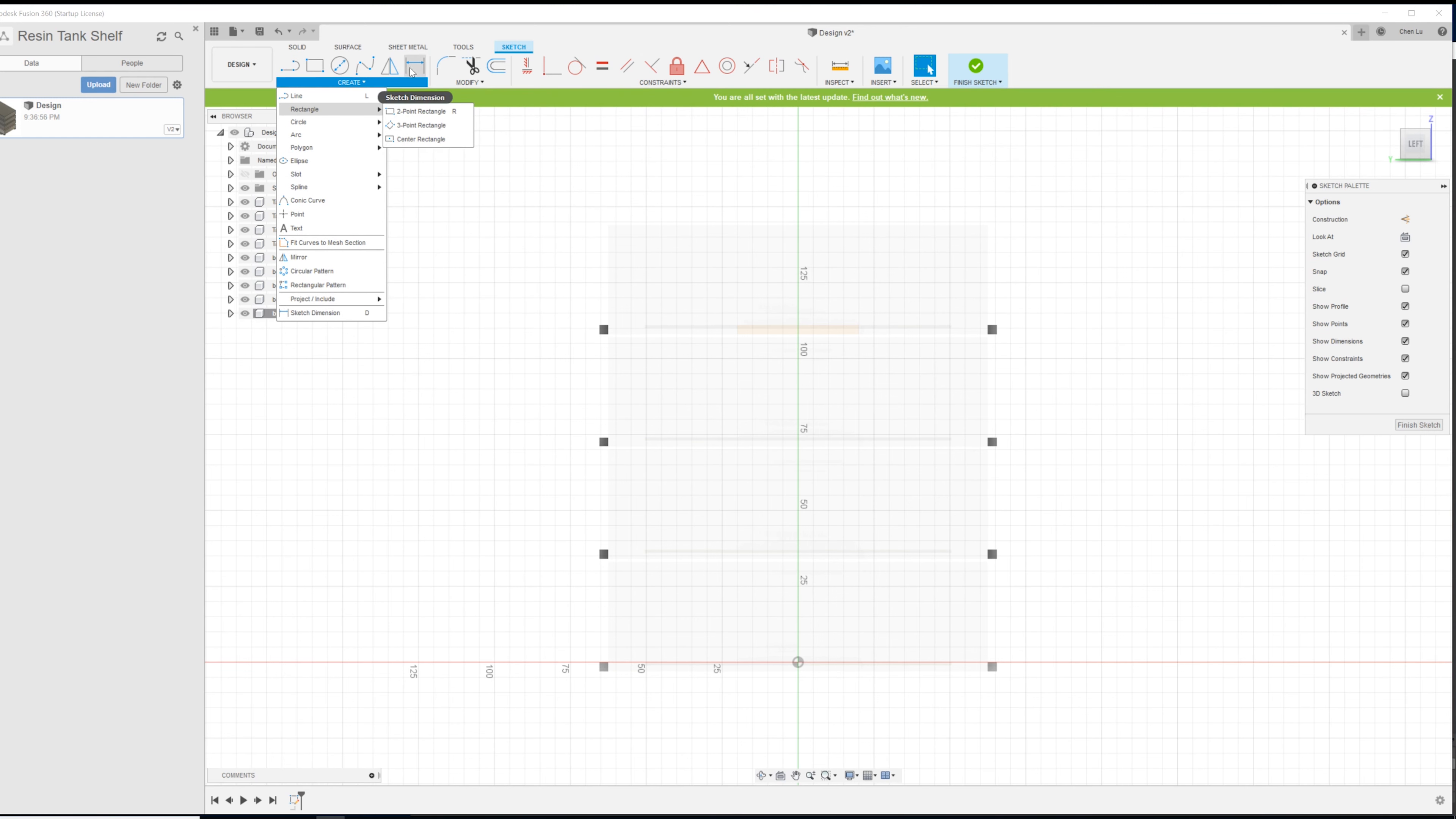
pyautogui.moveTo(466, 139)
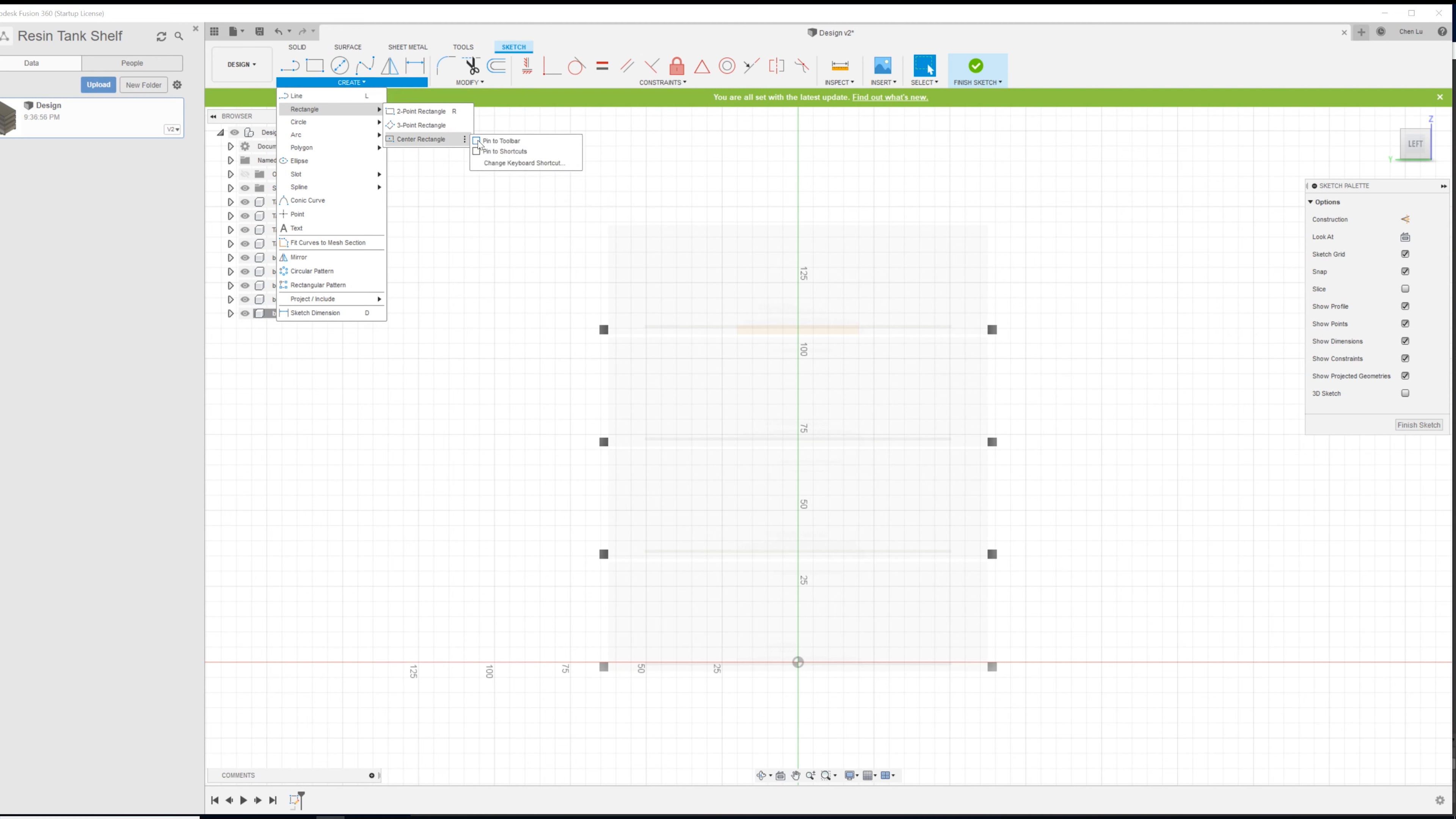
pyautogui.click(479, 141)
# - Draw a center rectangle about 150 mm wide and 170 mm tall around the shelf outlines, centred on the vertical axis
pyautogui.click(421, 139)
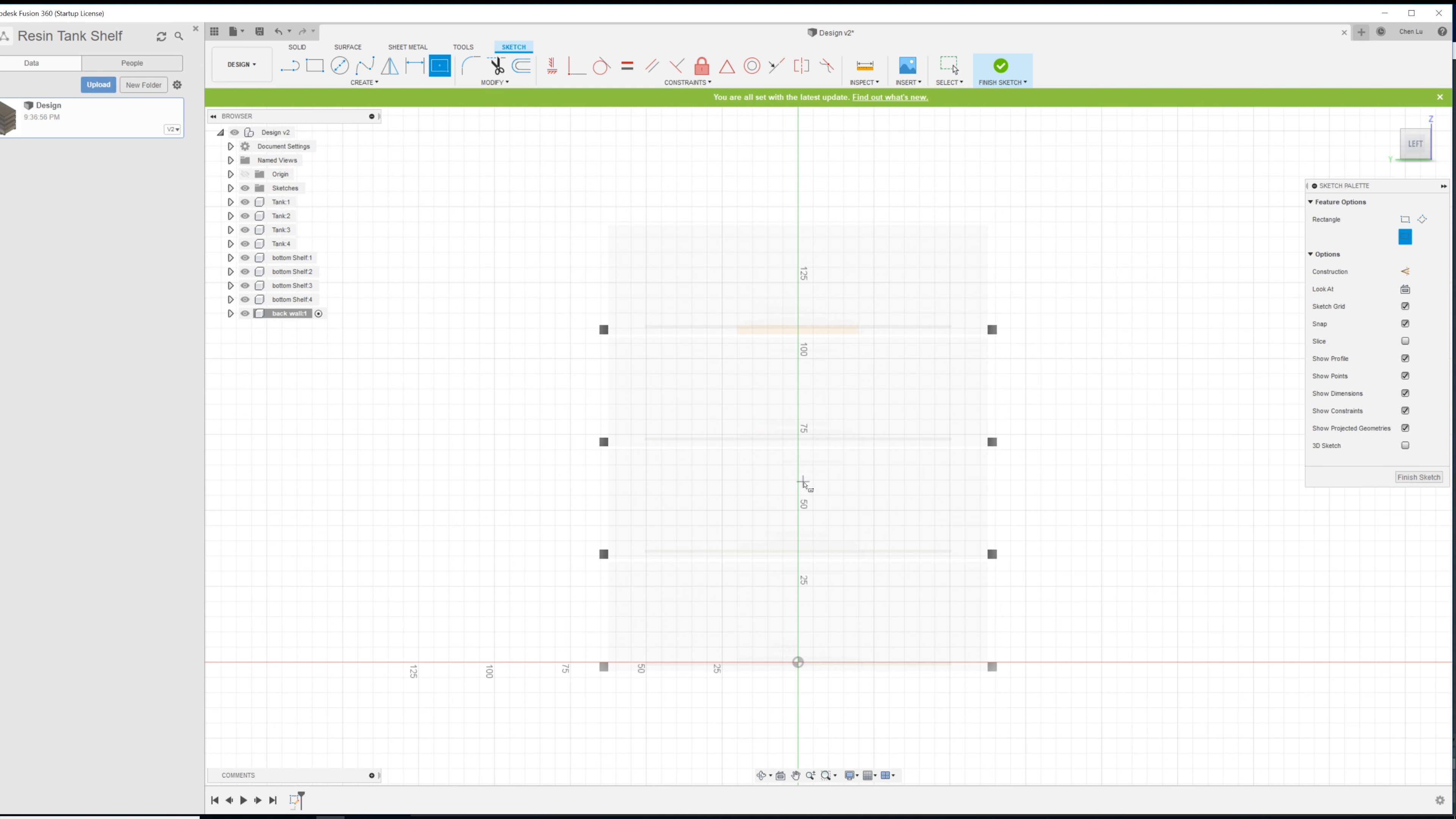
pyautogui.click(797, 465)
pyautogui.click(1026, 722)
pyautogui.press('Escape')
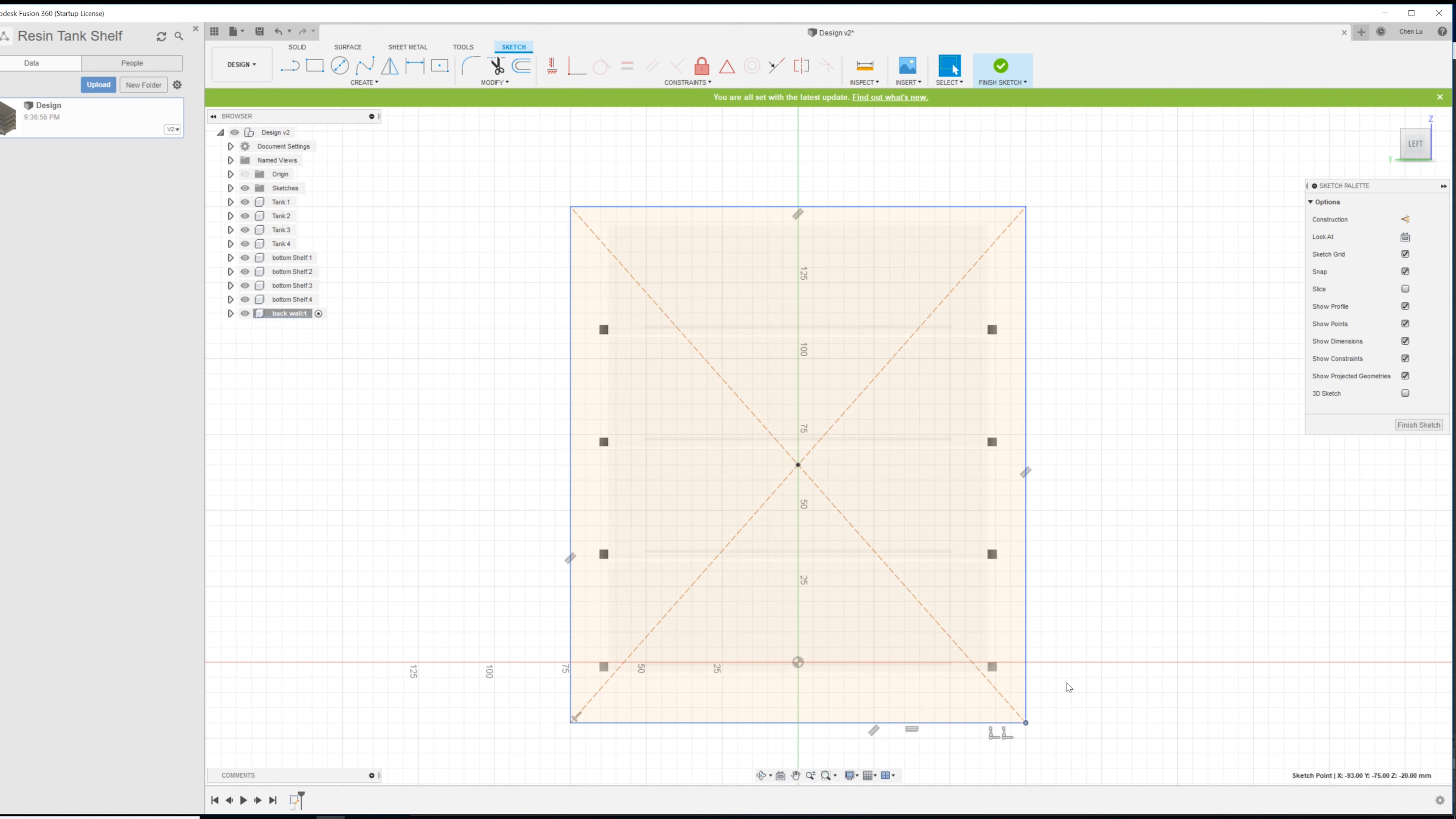
# - Project the bottom shelf's corner tab face into the sketch and snap the rectangle's nearby lower corner to the tab's outer corner
pyautogui.moveTo(1026, 722); pyautogui.dragTo(929, 658)
pyautogui.scroll(-2, 1005, 691)
pyautogui.scroll(6, 999, 693)
pyautogui.click(984, 611)
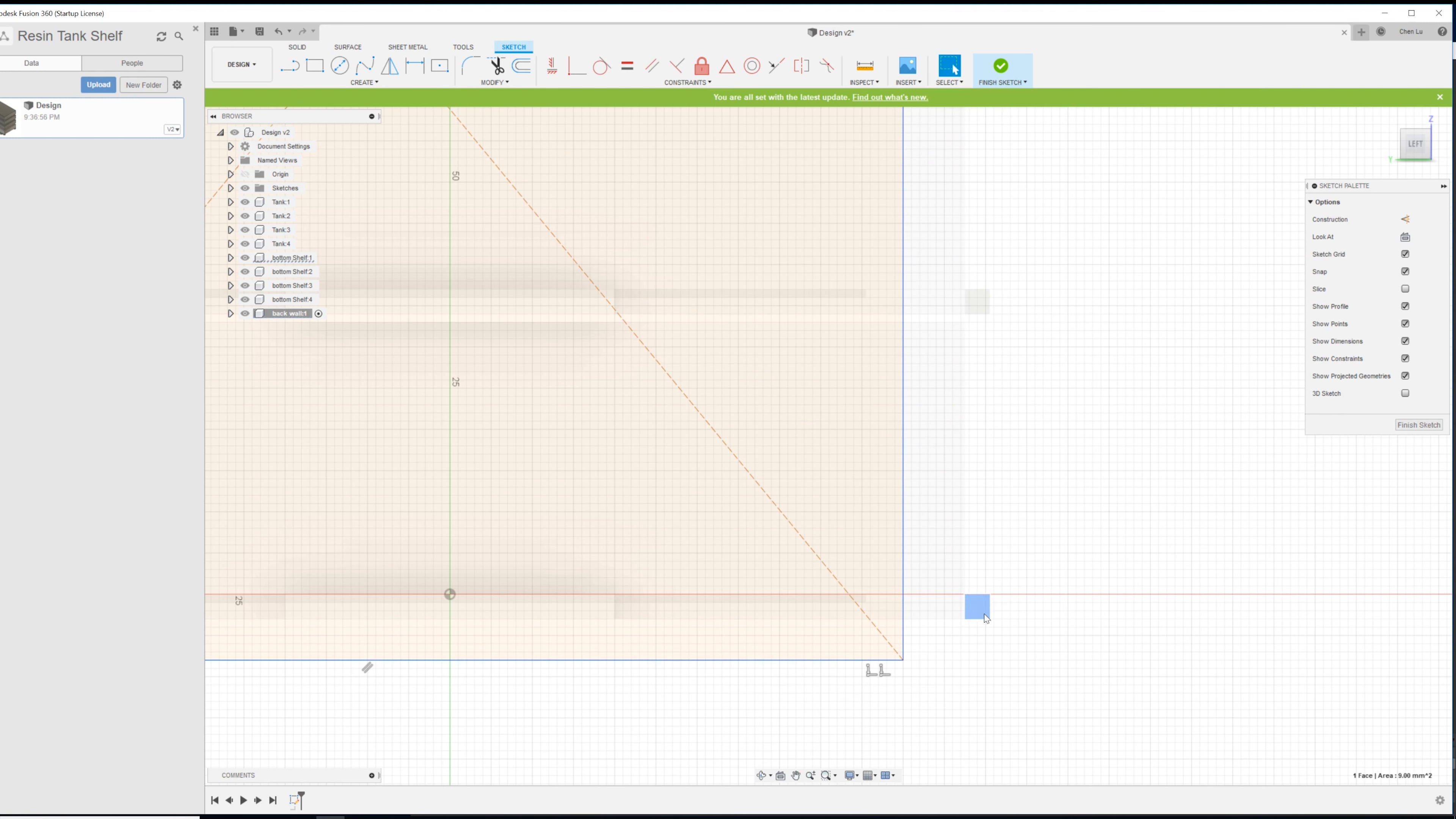
pyautogui.press('p')
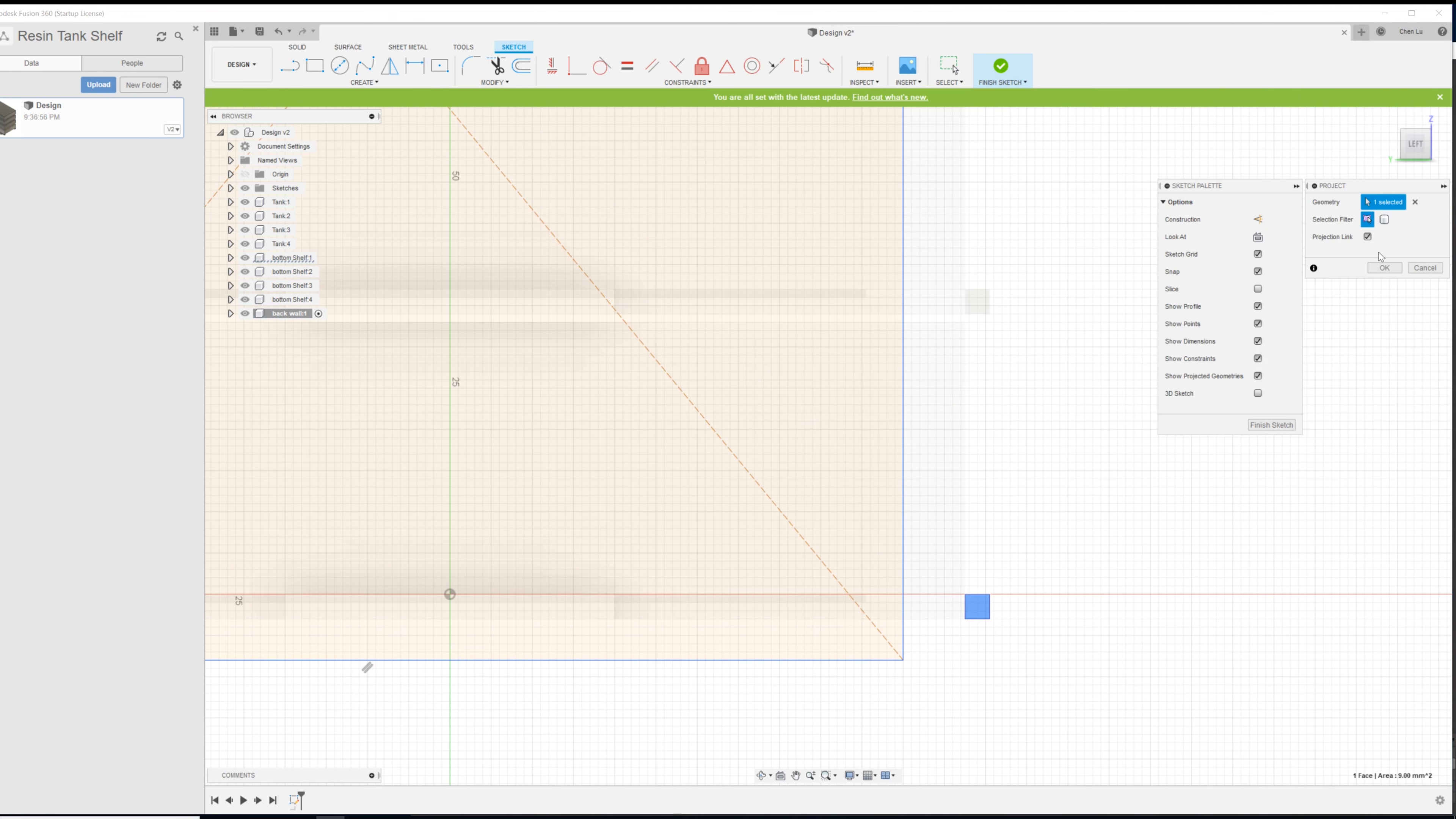
pyautogui.click(1385, 268)
pyautogui.moveTo(903, 659); pyautogui.dragTo(978, 635)
pyautogui.scroll(-5, 985, 620)
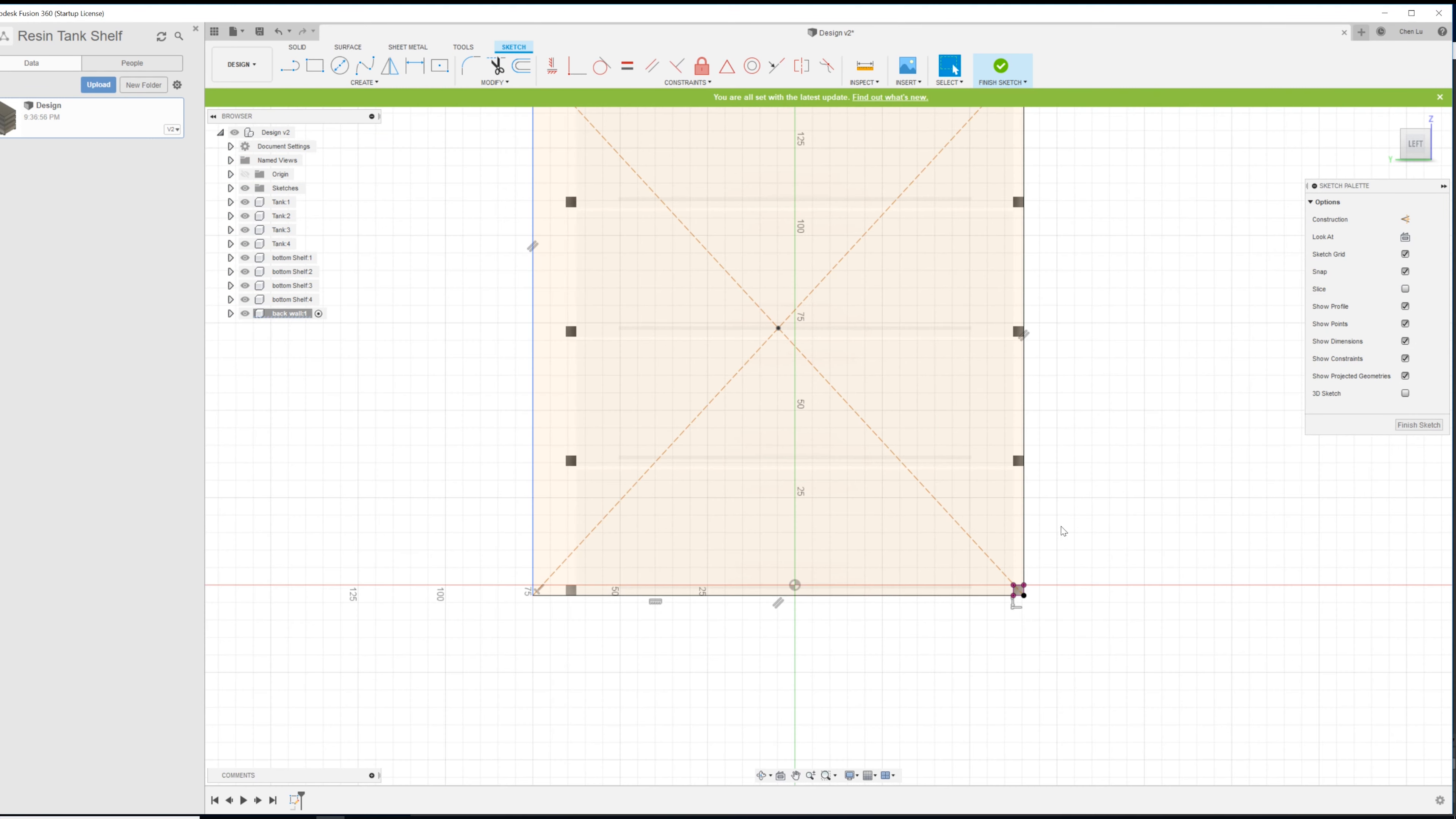
# - Move the rectangle's free upper corner down to a height of about 134 mm
pyautogui.moveTo(1086, 494); pyautogui.dragTo(1127, 604, button='middle')
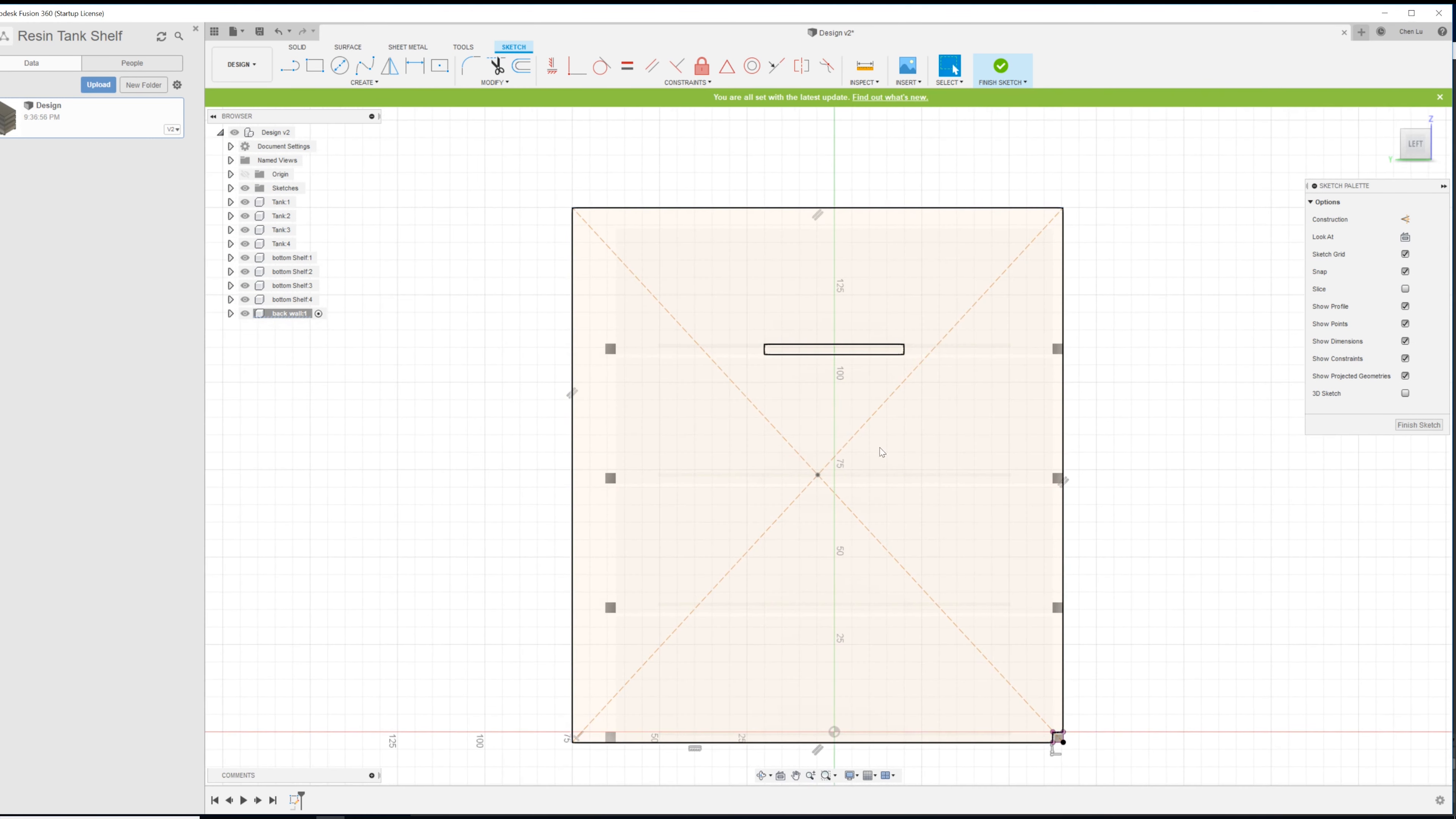
pyautogui.click(817, 475)
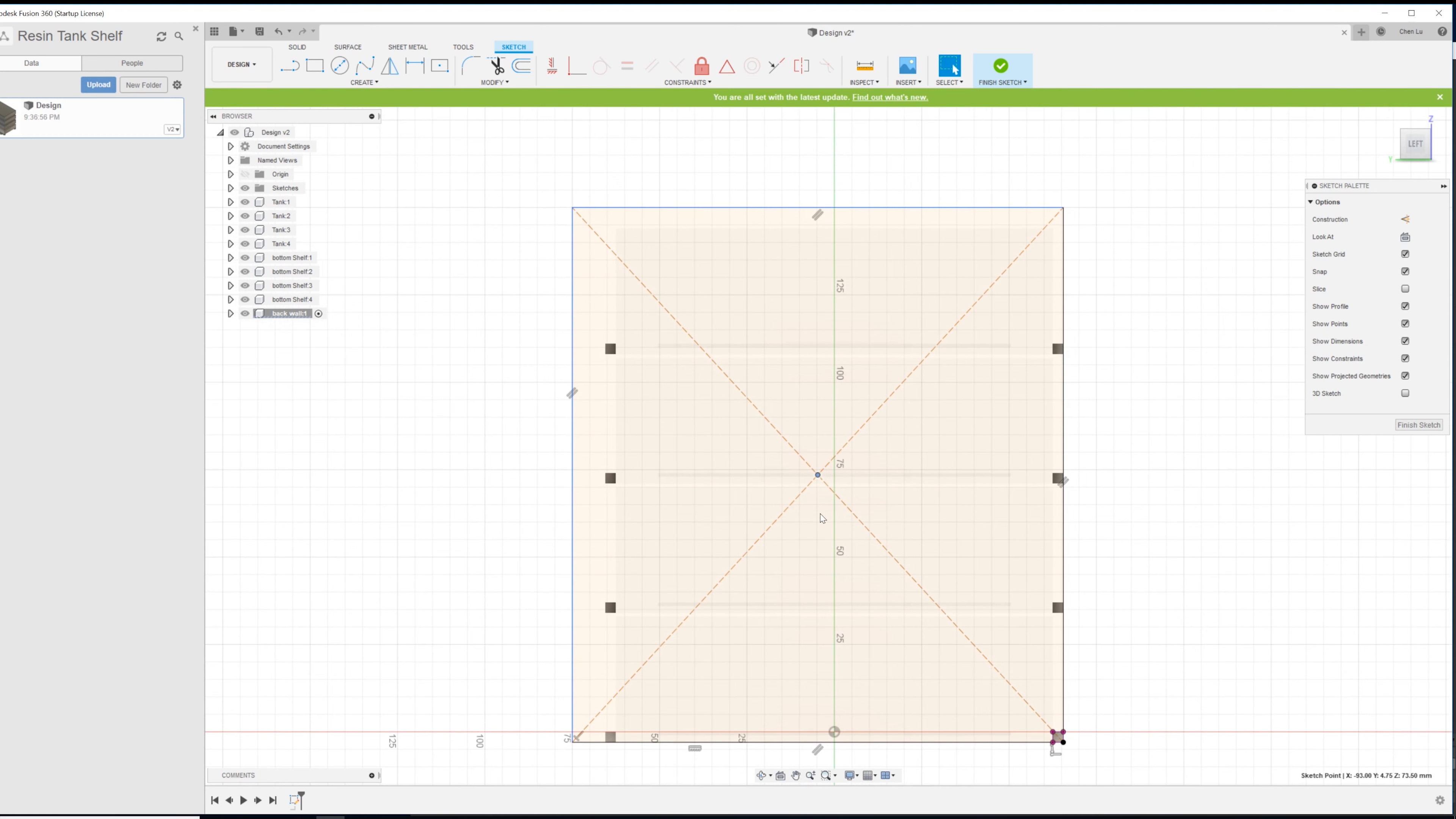
pyautogui.click(796, 488)
pyautogui.moveTo(572, 208)
pyautogui.mouseDown()
pyautogui.moveTo(613, 239)
pyautogui.moveTo(570, 265)
pyautogui.mouseUp()
# - Draw a vertical line from the sketch origin to above the rectangle and make it a construction line
pyautogui.press('l')
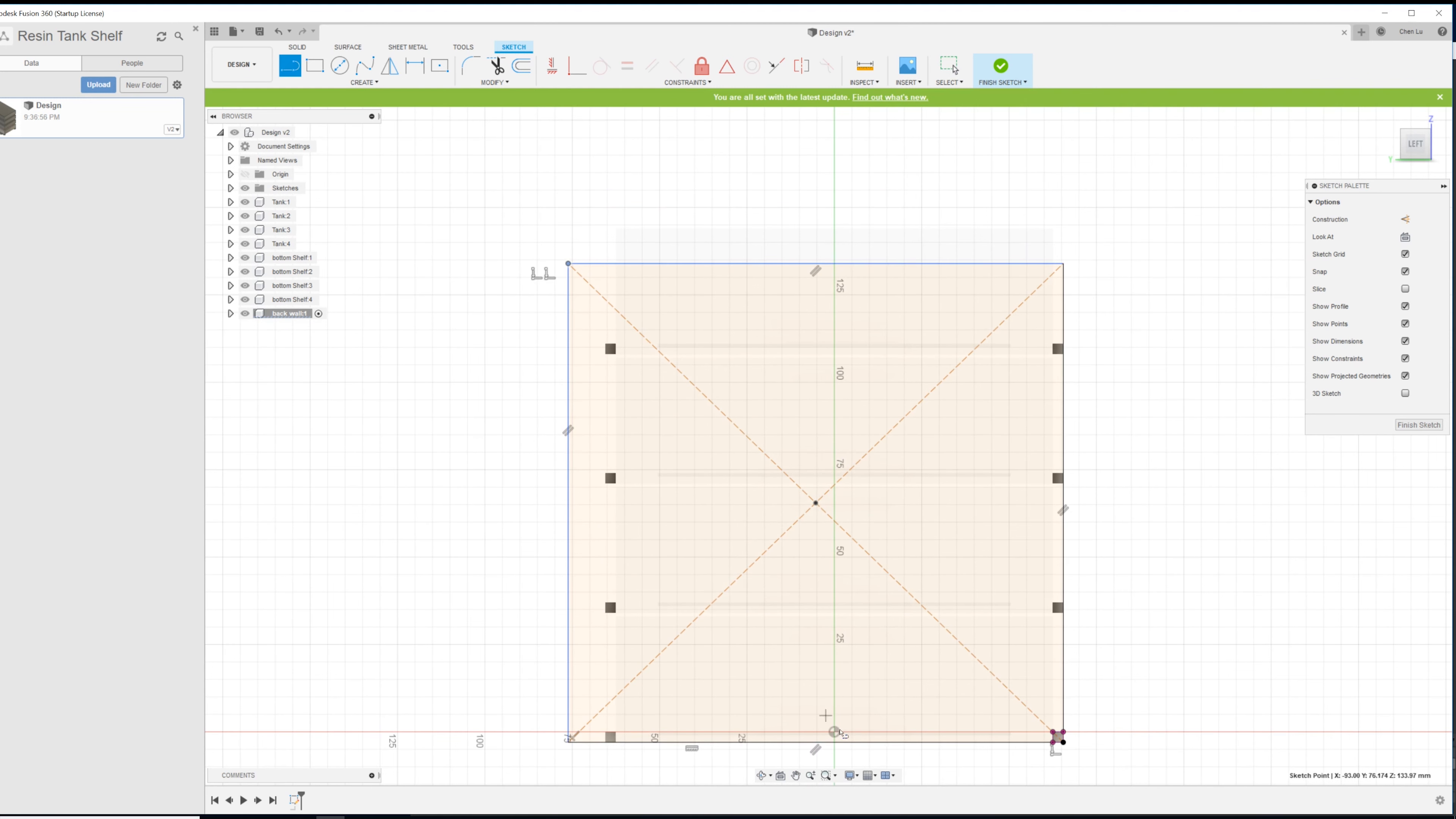
pyautogui.click(835, 733)
pyautogui.click(834, 190)
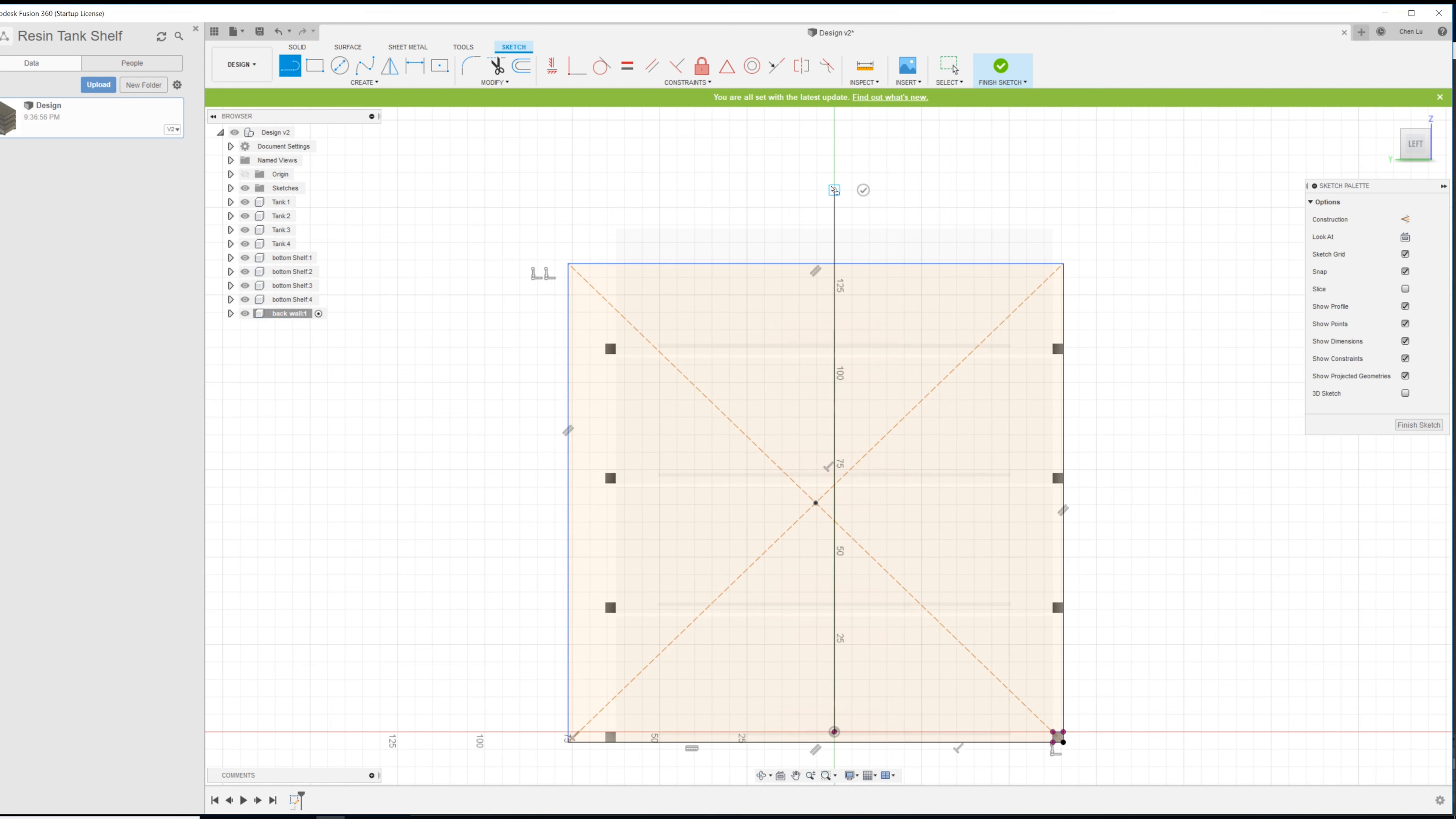
pyautogui.press('Escape')
pyautogui.click(834, 215)
pyautogui.click(1405, 219)
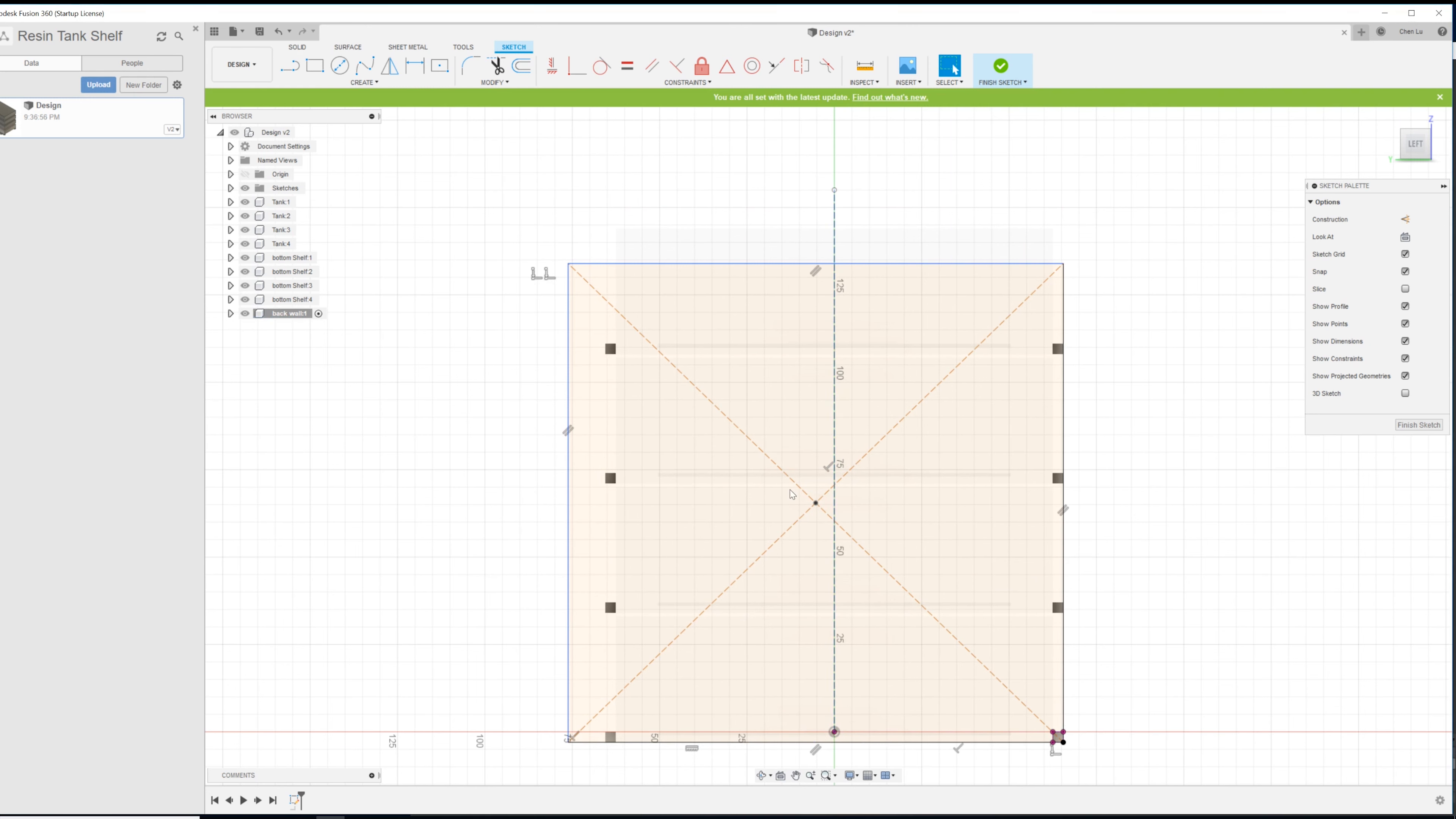
# - Constrain the rectangle's center point to be coincident with the vertical construction line
pyautogui.click(816, 503)
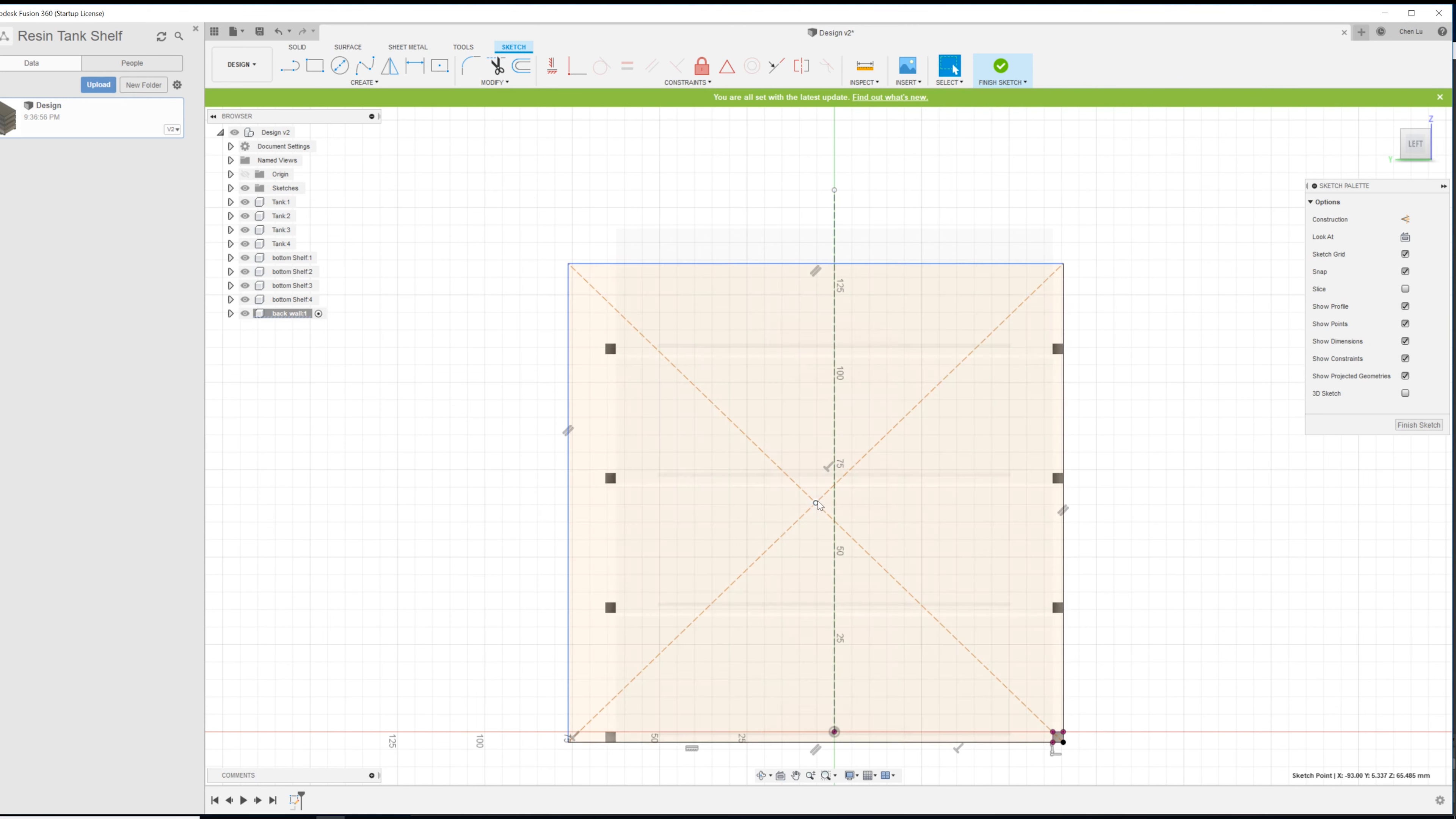
pyautogui.keyDown('shift'); pyautogui.click(834, 507); pyautogui.keyUp('shift')
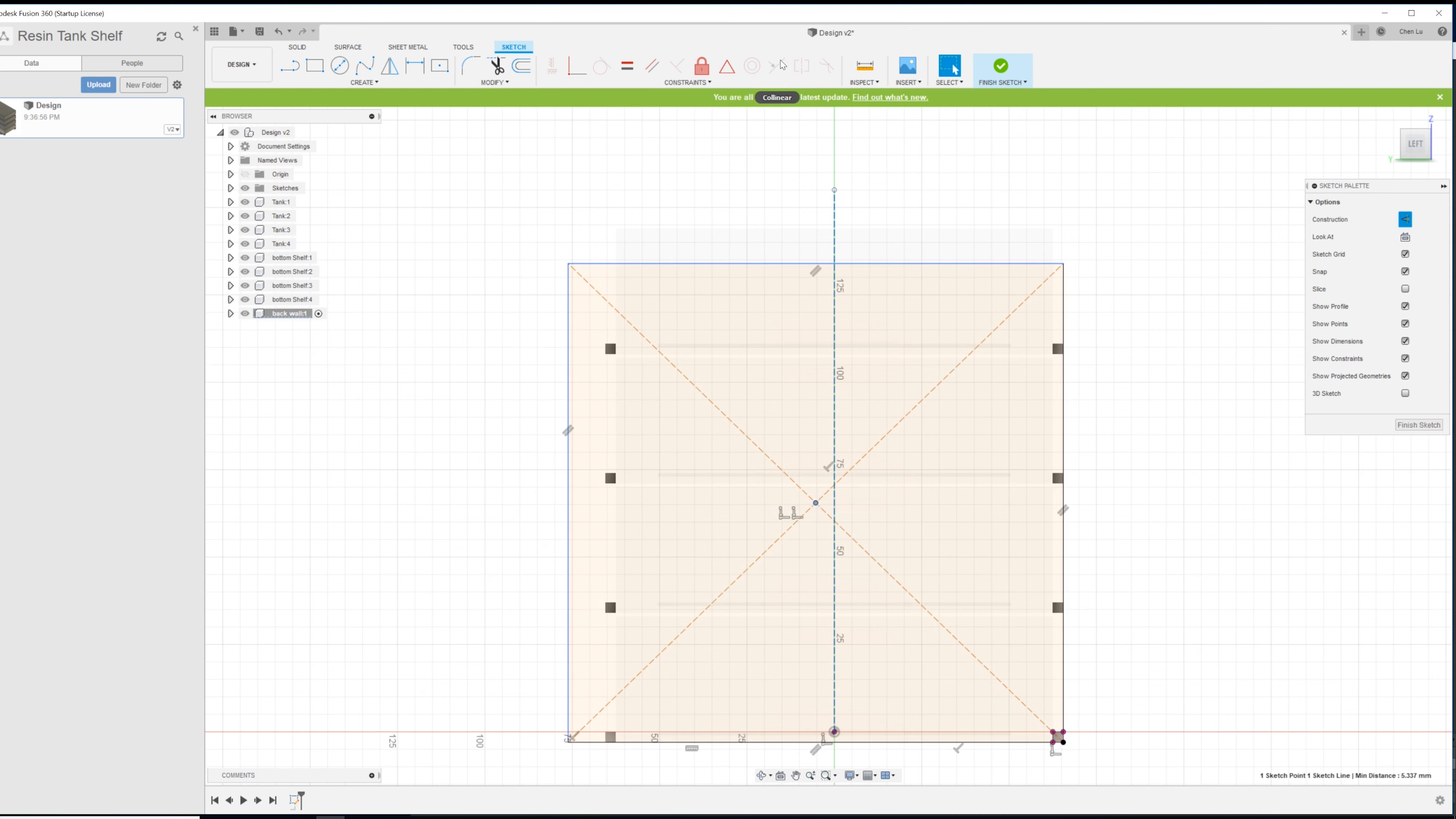
pyautogui.click(572, 68)
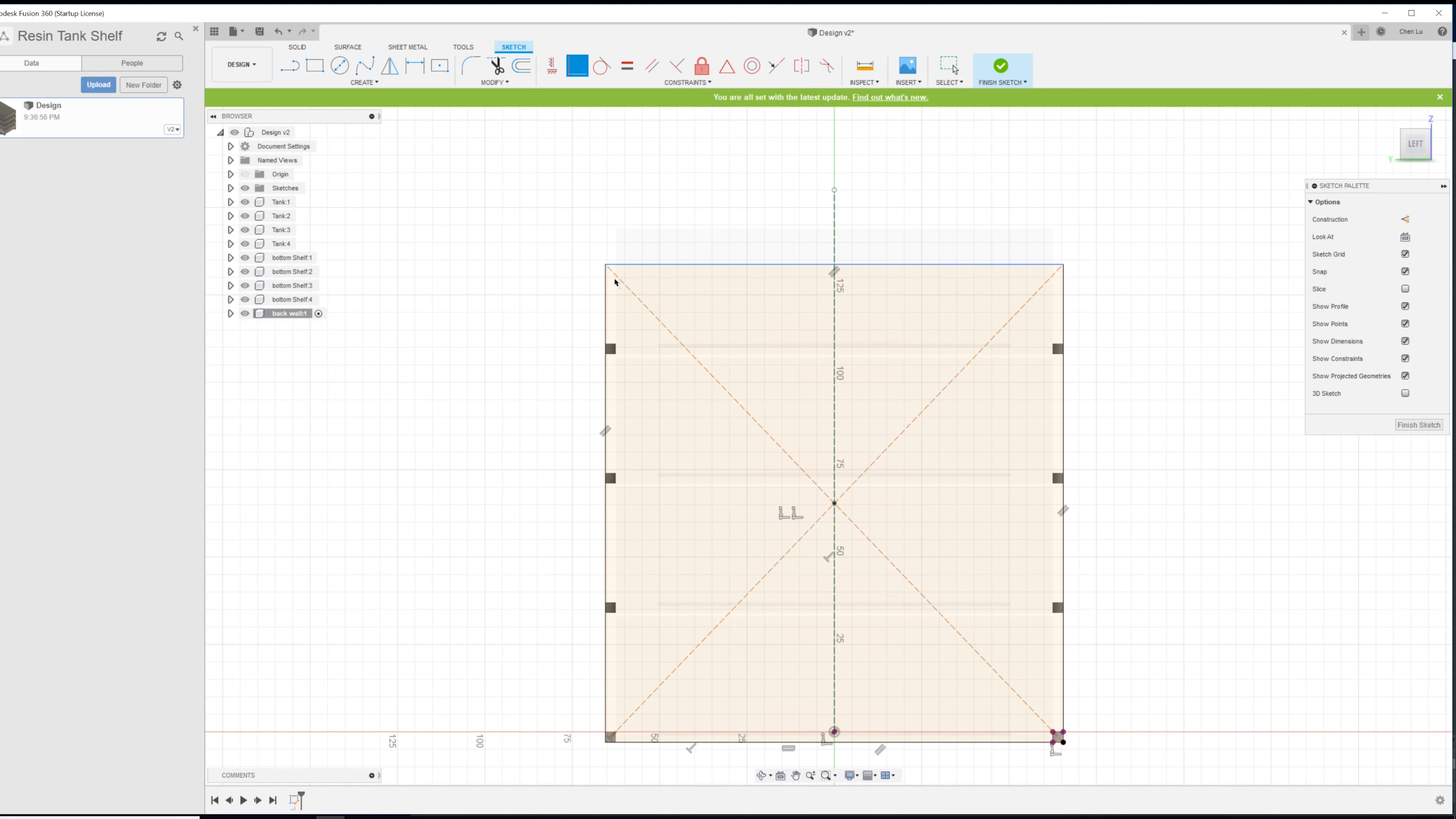
pyautogui.scroll(-3, 1081, 287)
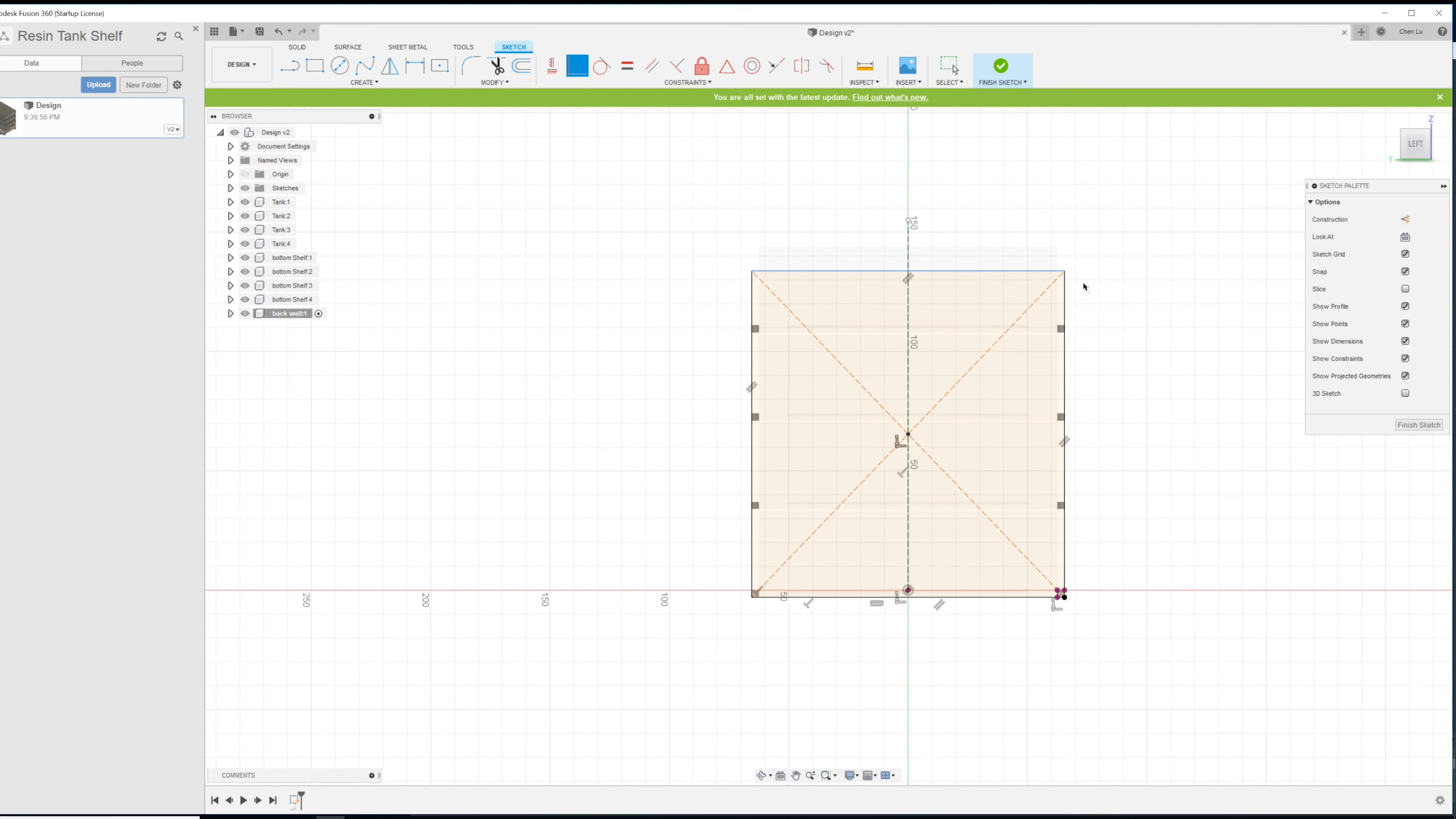
pyautogui.press('Escape')
# - Raise the rectangle's top edge above the top tank, to a height of about 162 mm
pyautogui.moveTo(752, 271); pyautogui.dragTo(753, 202)
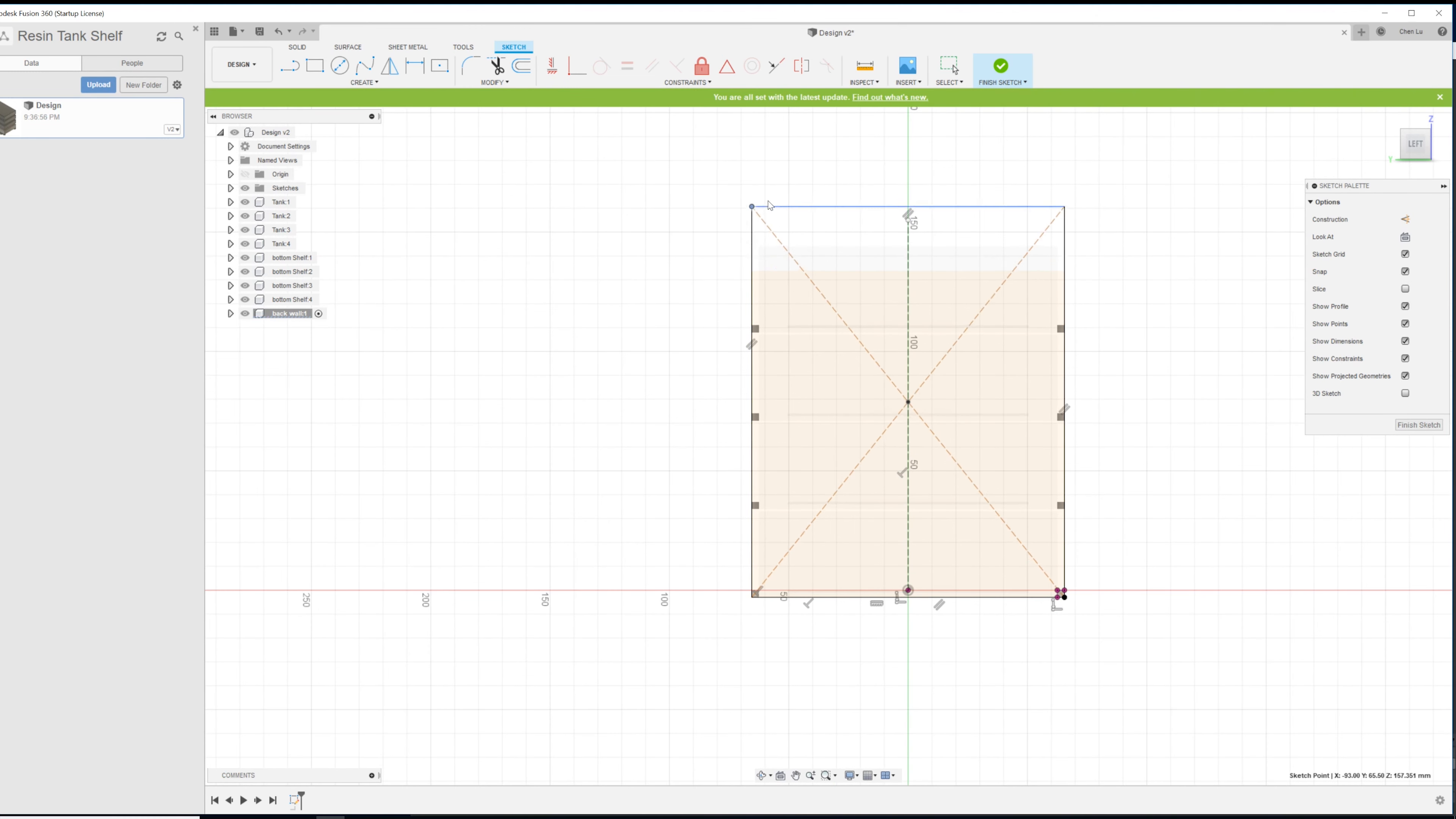
pyautogui.scroll(-2, 943, 237)
pyautogui.scroll(3, 954, 257)
# - Project the top face of the uppermost tank into the back wall sketch with the projection link on
pyautogui.moveTo(954, 255)
pyautogui.keyDown('shift'); pyautogui.mouseDown(button='middle')
pyautogui.moveTo(883, 242)
pyautogui.moveTo(961, 271)
pyautogui.mouseUp(button='middle'); pyautogui.keyUp('shift')
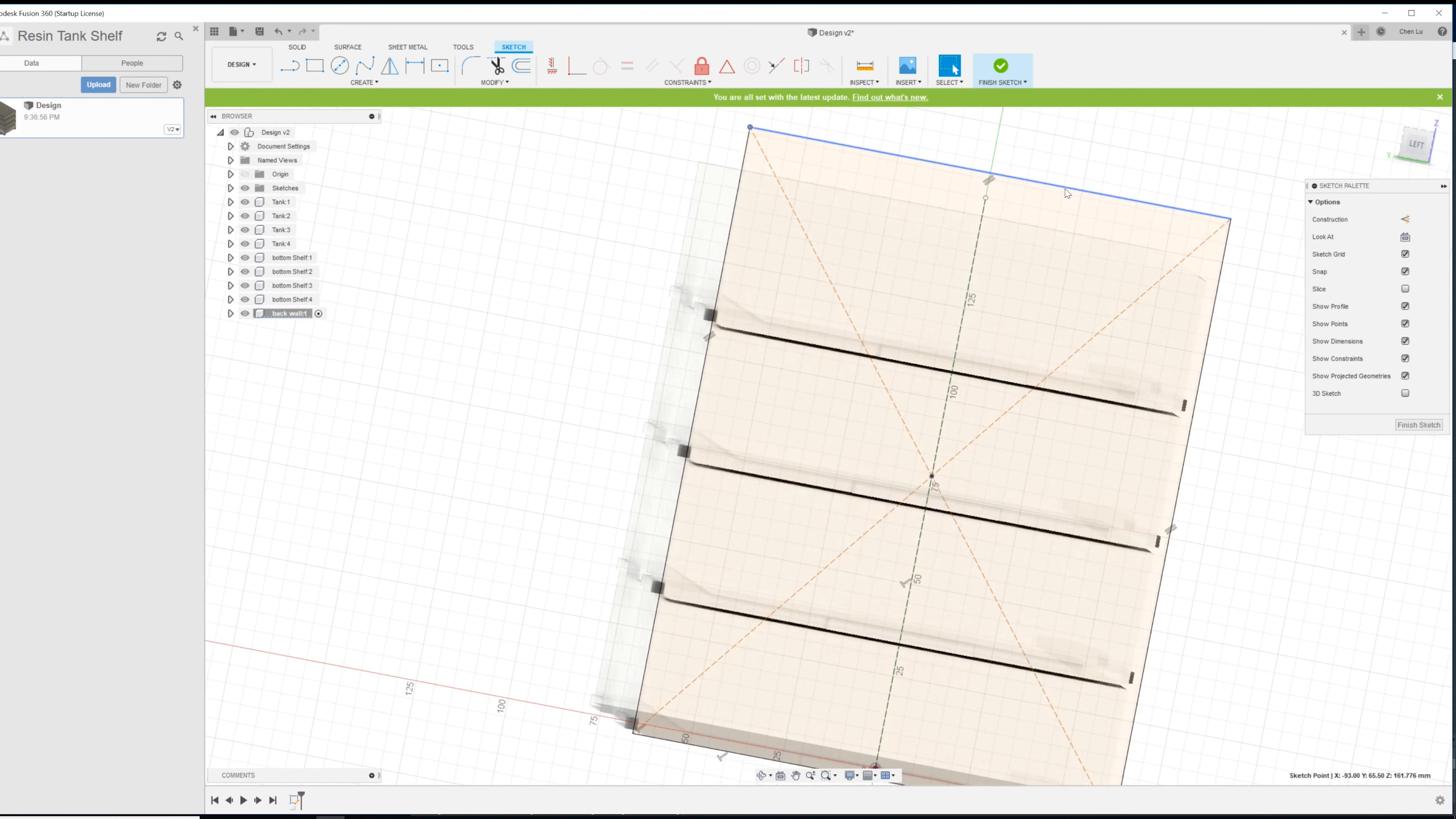
pyautogui.scroll(-2, 1062, 222)
pyautogui.moveTo(1062, 221)
pyautogui.keyDown('shift'); pyautogui.mouseDown(button='middle')
pyautogui.moveTo(999, 265)
pyautogui.moveTo(902, 281)
pyautogui.mouseUp(button='middle'); pyautogui.keyUp('shift')
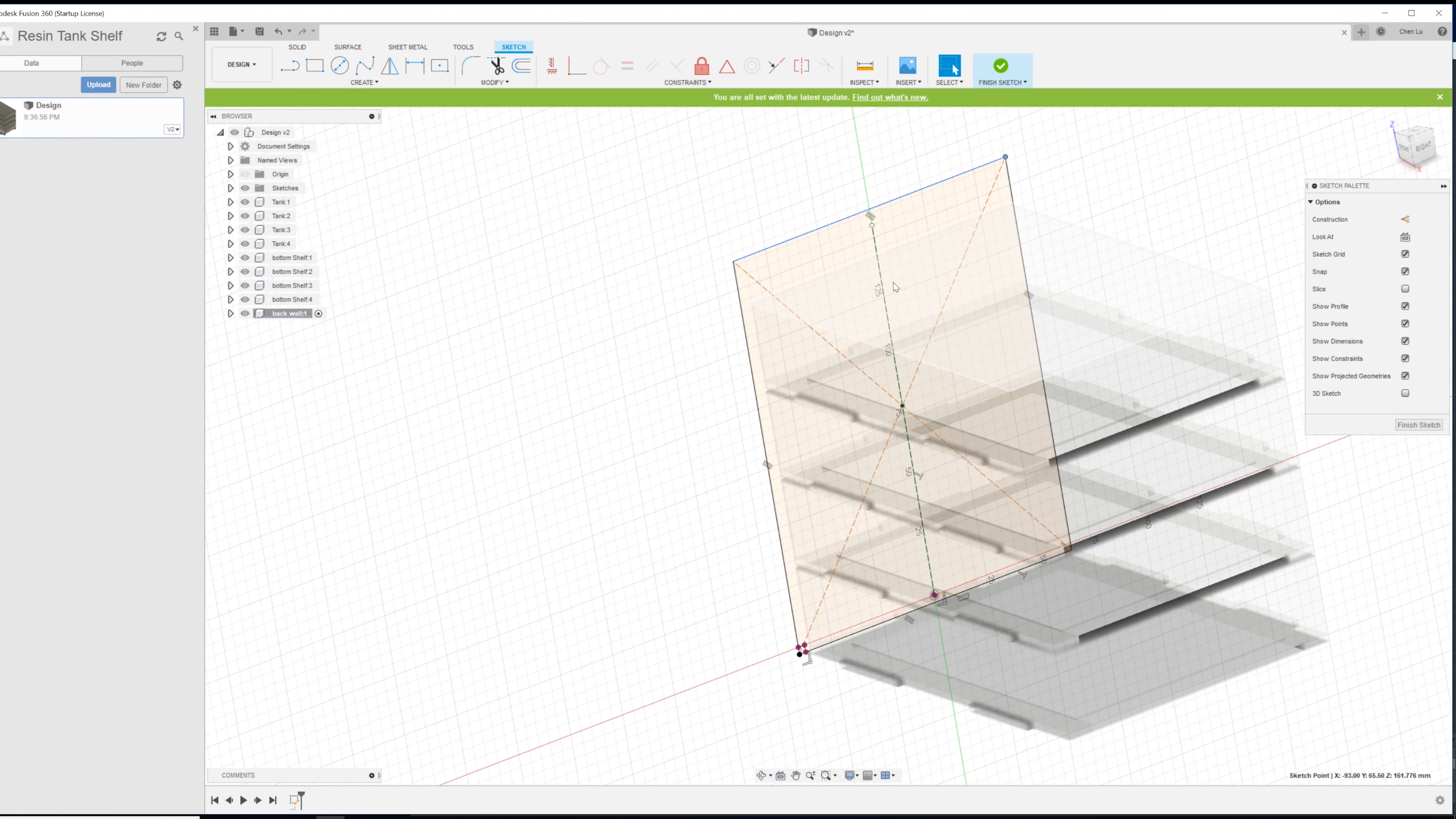
pyautogui.keyDown('shift'); pyautogui.moveTo(883, 305); pyautogui.dragTo(1009, 301, button='middle'); pyautogui.keyUp('shift')
pyautogui.scroll(-2, 1171, 233)
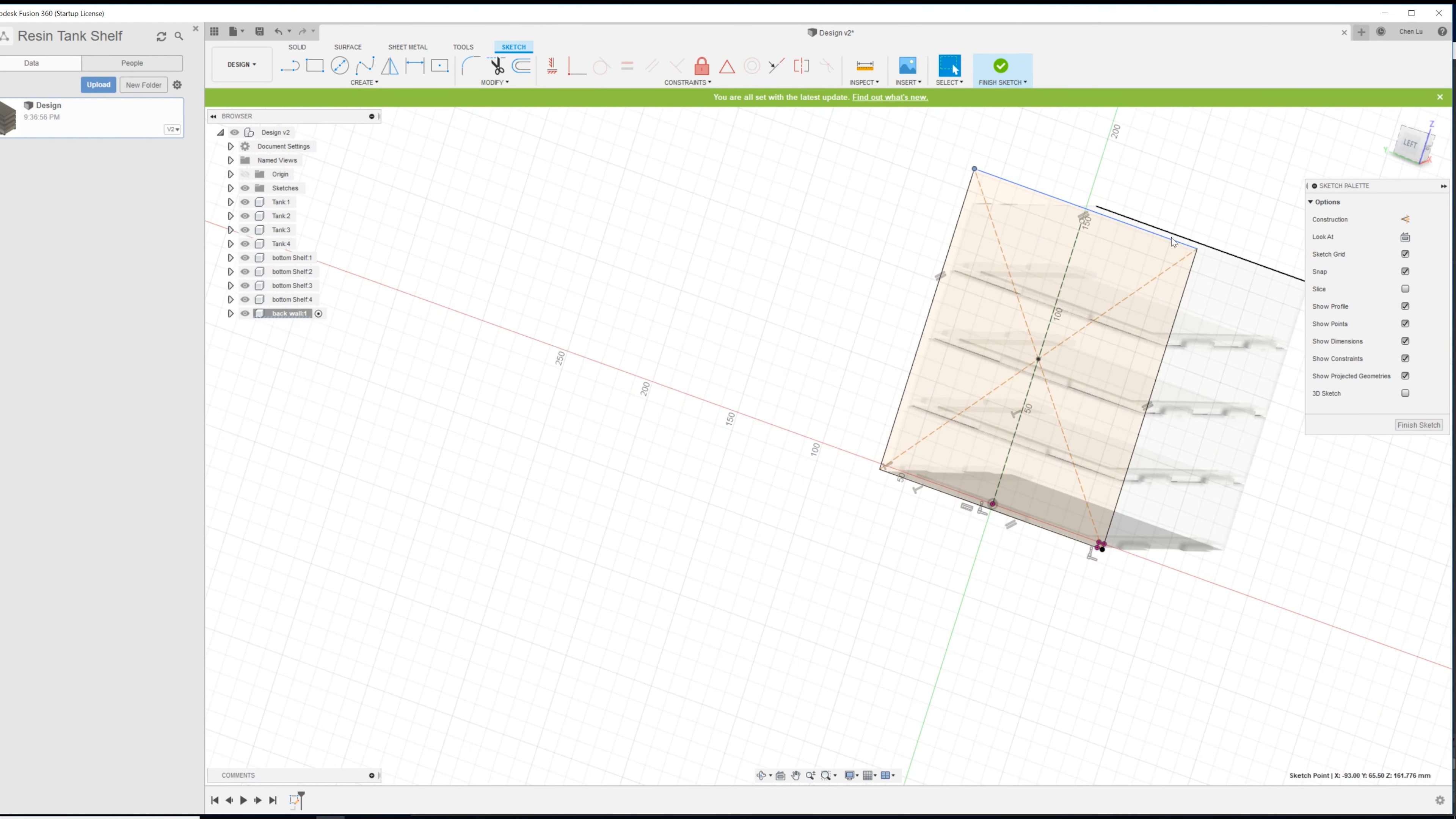
pyautogui.scroll(4, 1174, 253)
pyautogui.moveTo(1224, 279)
pyautogui.keyDown('shift'); pyautogui.mouseDown(button='middle')
pyautogui.moveTo(1238, 261)
pyautogui.moveTo(1215, 286)
pyautogui.mouseUp(button='middle'); pyautogui.keyUp('shift')
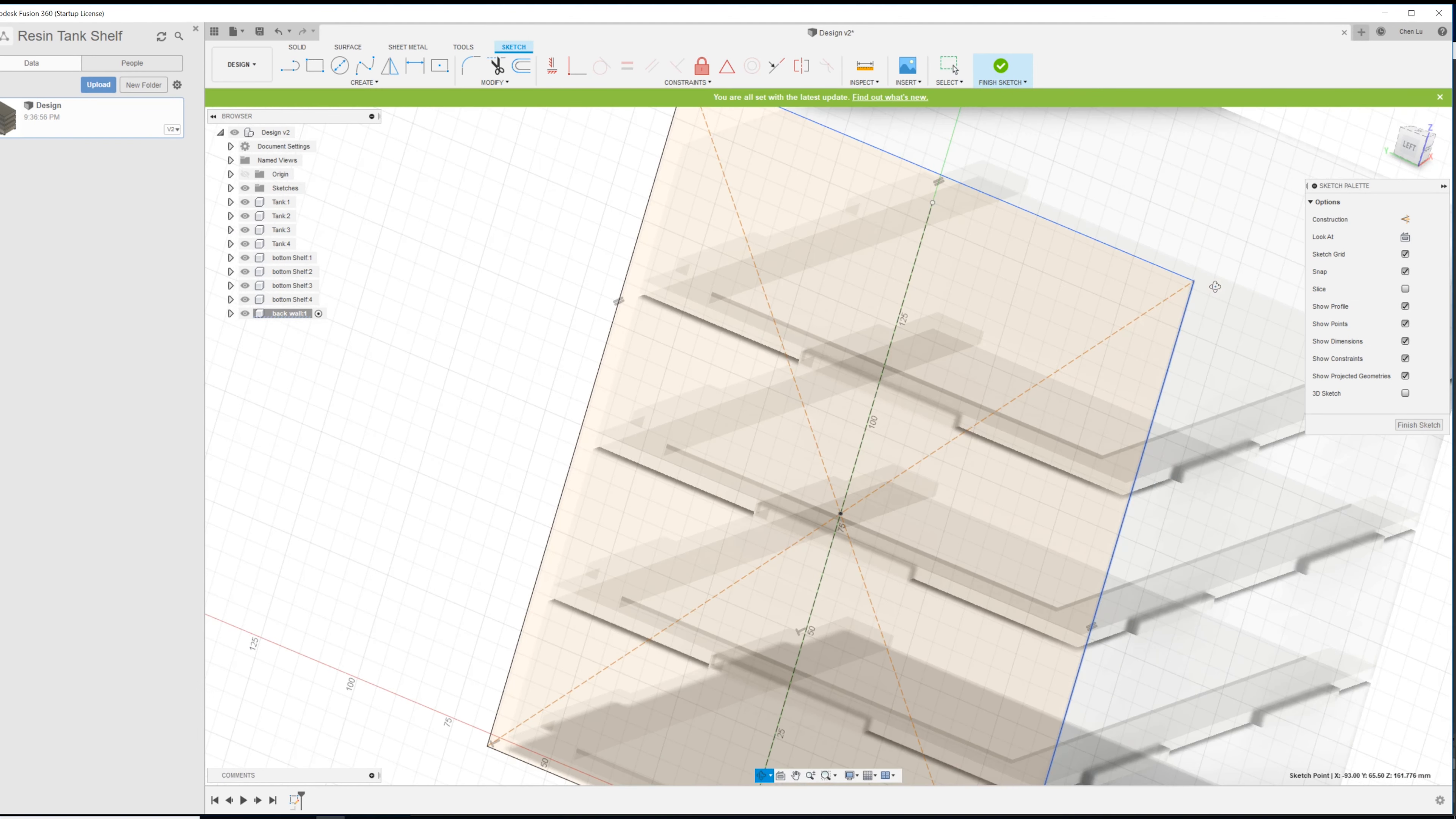
pyautogui.click(1197, 253)
pyautogui.press('p')
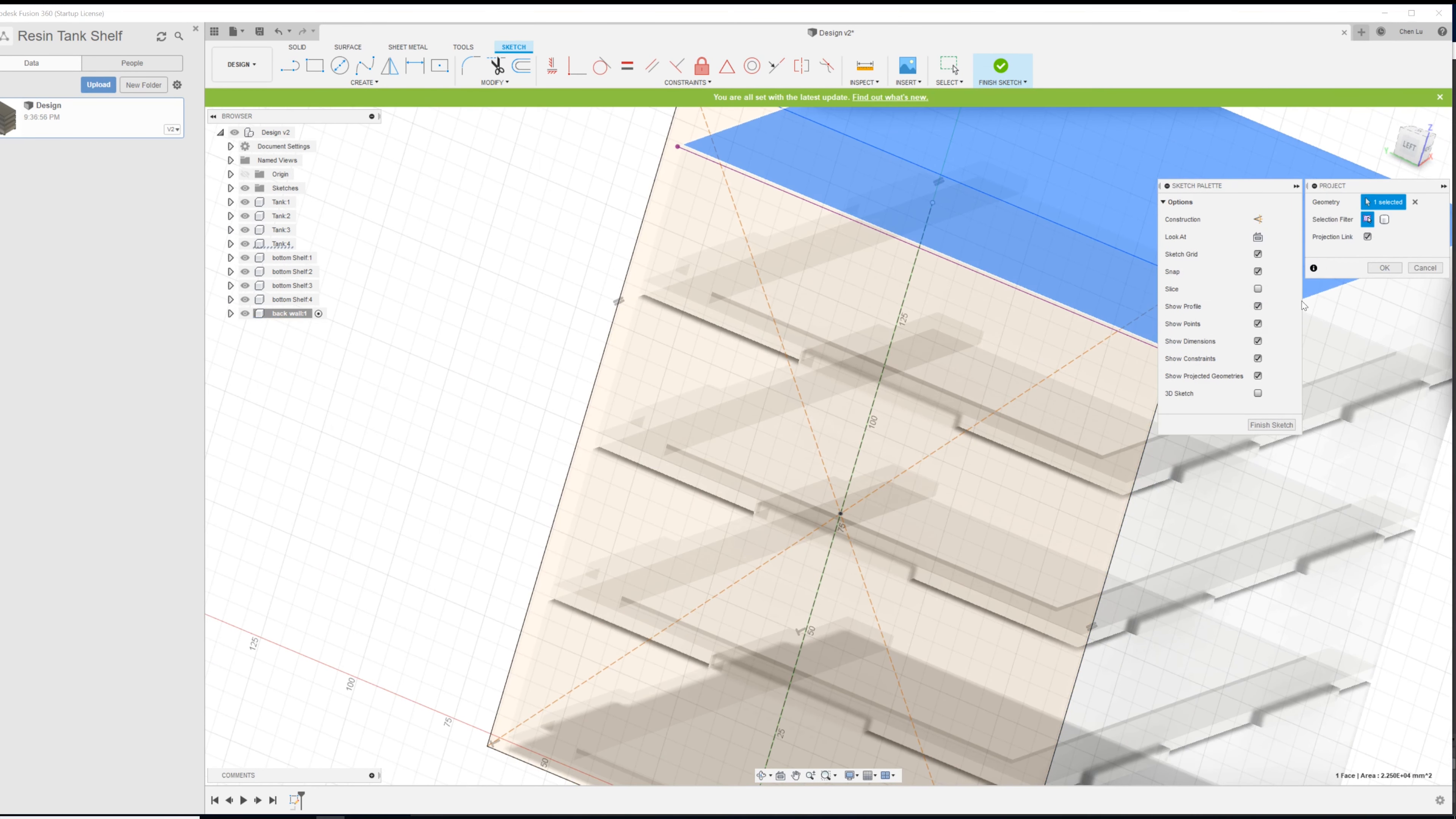
pyautogui.click(1376, 268)
# - Dimension the rectangle's top edge from the projected tank top line and set the distance to the BoardThickness parameter
pyautogui.moveTo(936, 335)
pyautogui.keyDown('shift'); pyautogui.mouseDown(button='middle')
pyautogui.moveTo(1032, 327)
pyautogui.moveTo(953, 323)
pyautogui.moveTo(897, 433)
pyautogui.mouseUp(button='middle'); pyautogui.keyUp('shift')
pyautogui.scroll(1, 911, 352)
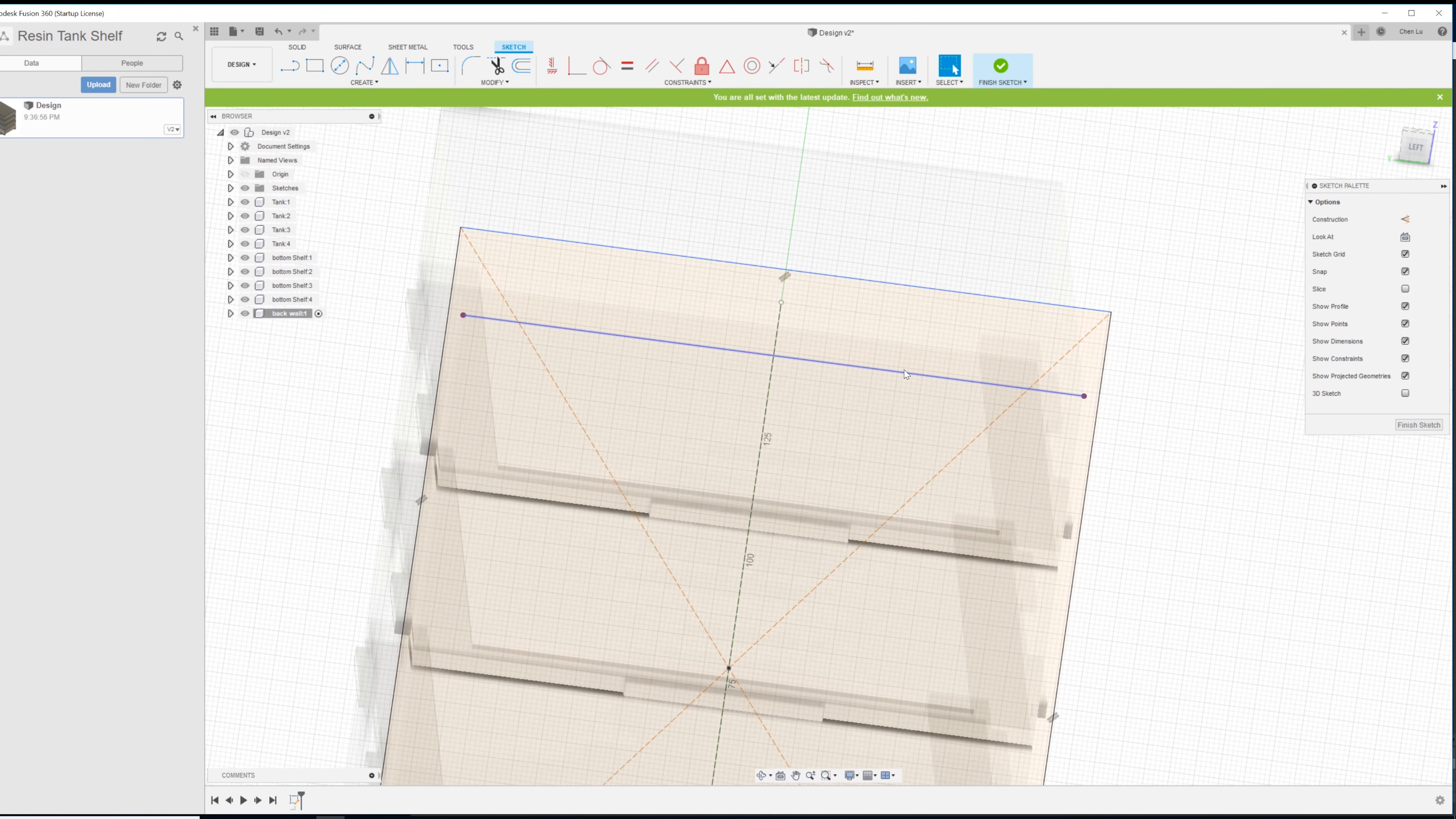
pyautogui.press('d')
pyautogui.click(904, 371)
pyautogui.click(938, 290)
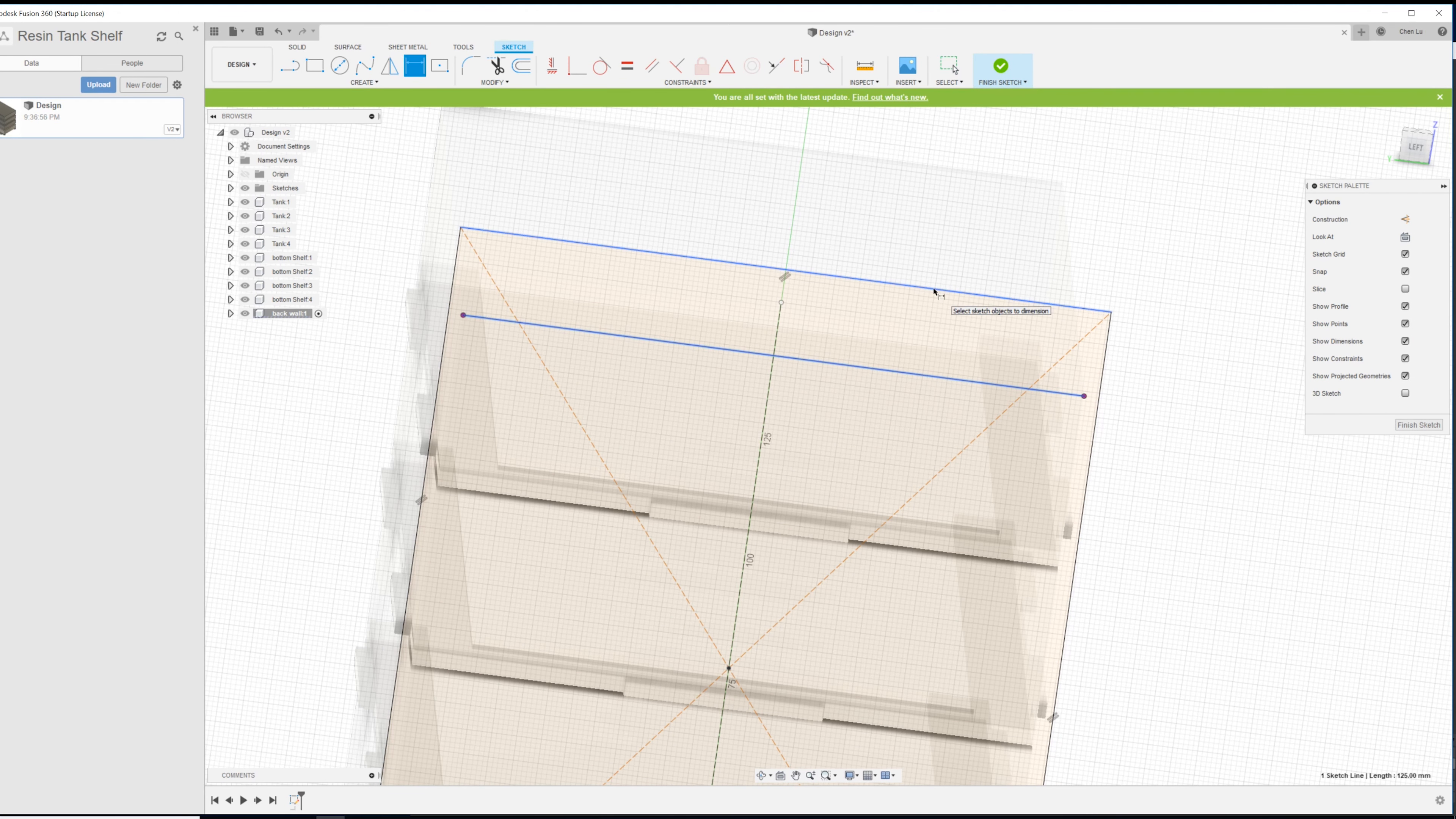
pyautogui.click(1163, 390)
pyautogui.write('b')
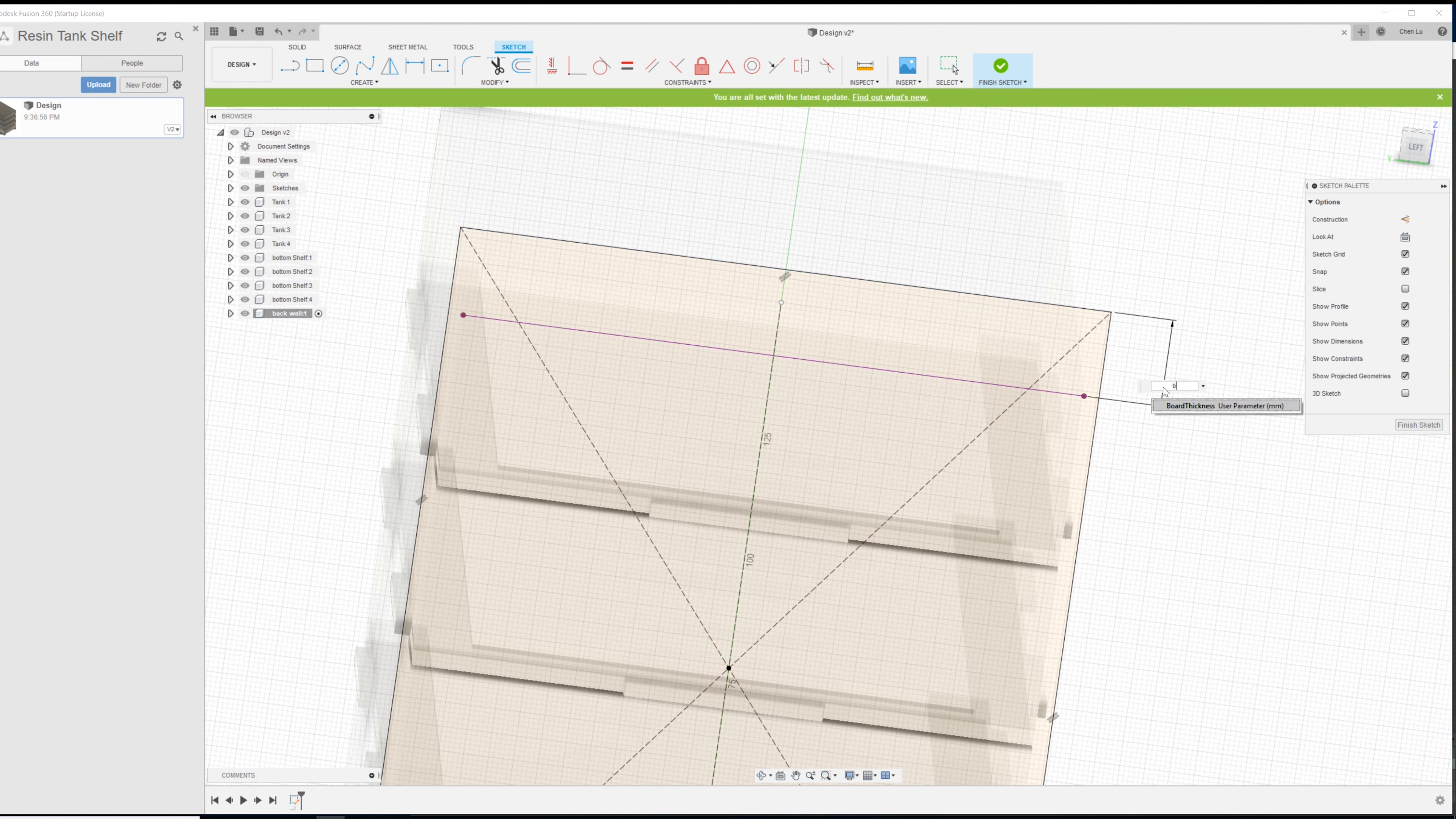
pyautogui.press('Return')
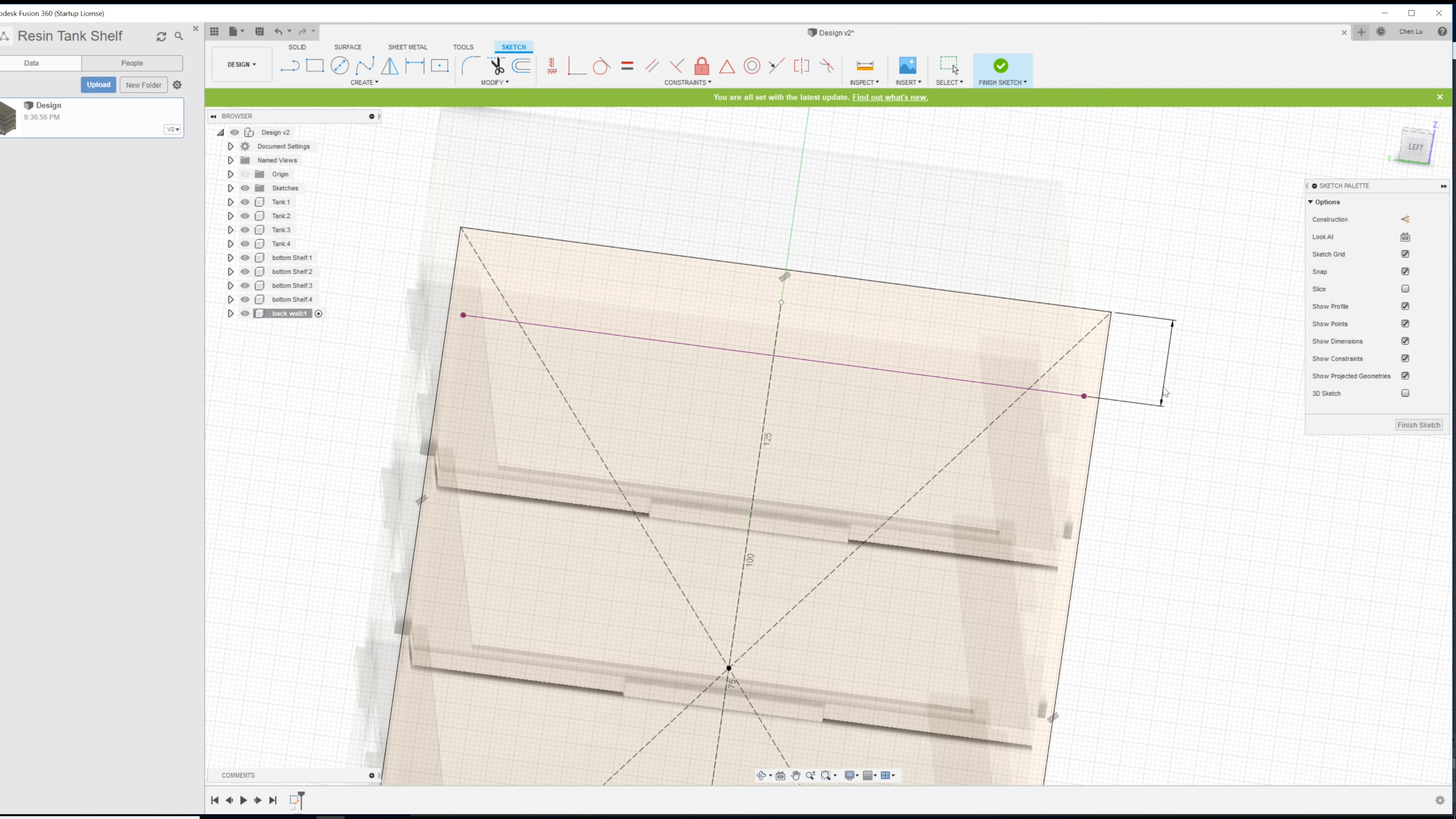
pyautogui.press('Return')
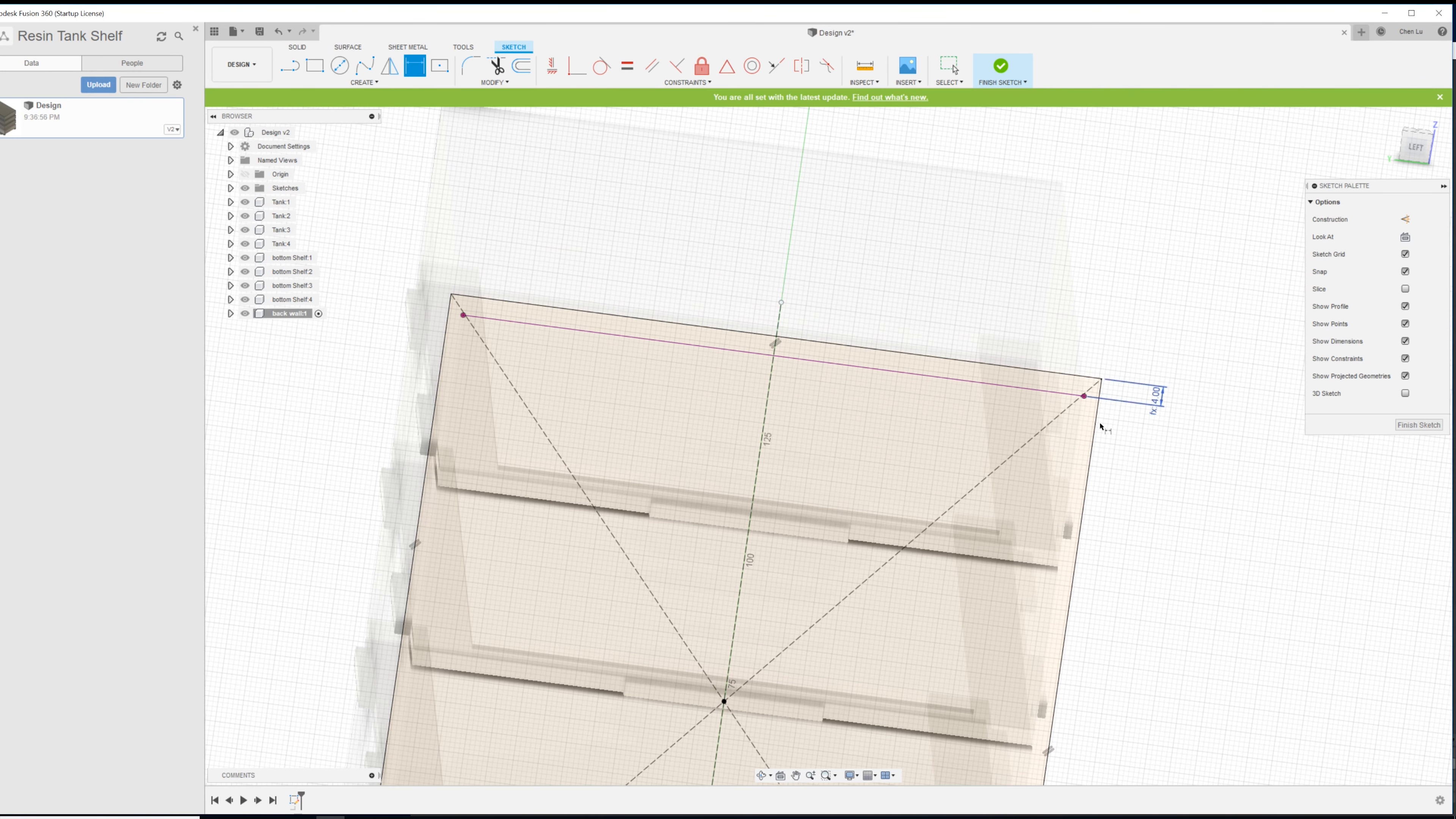
pyautogui.scroll(-2, 1097, 431)
pyautogui.keyDown('shift'); pyautogui.moveTo(894, 424); pyautogui.dragTo(879, 361, button='middle'); pyautogui.keyUp('shift')
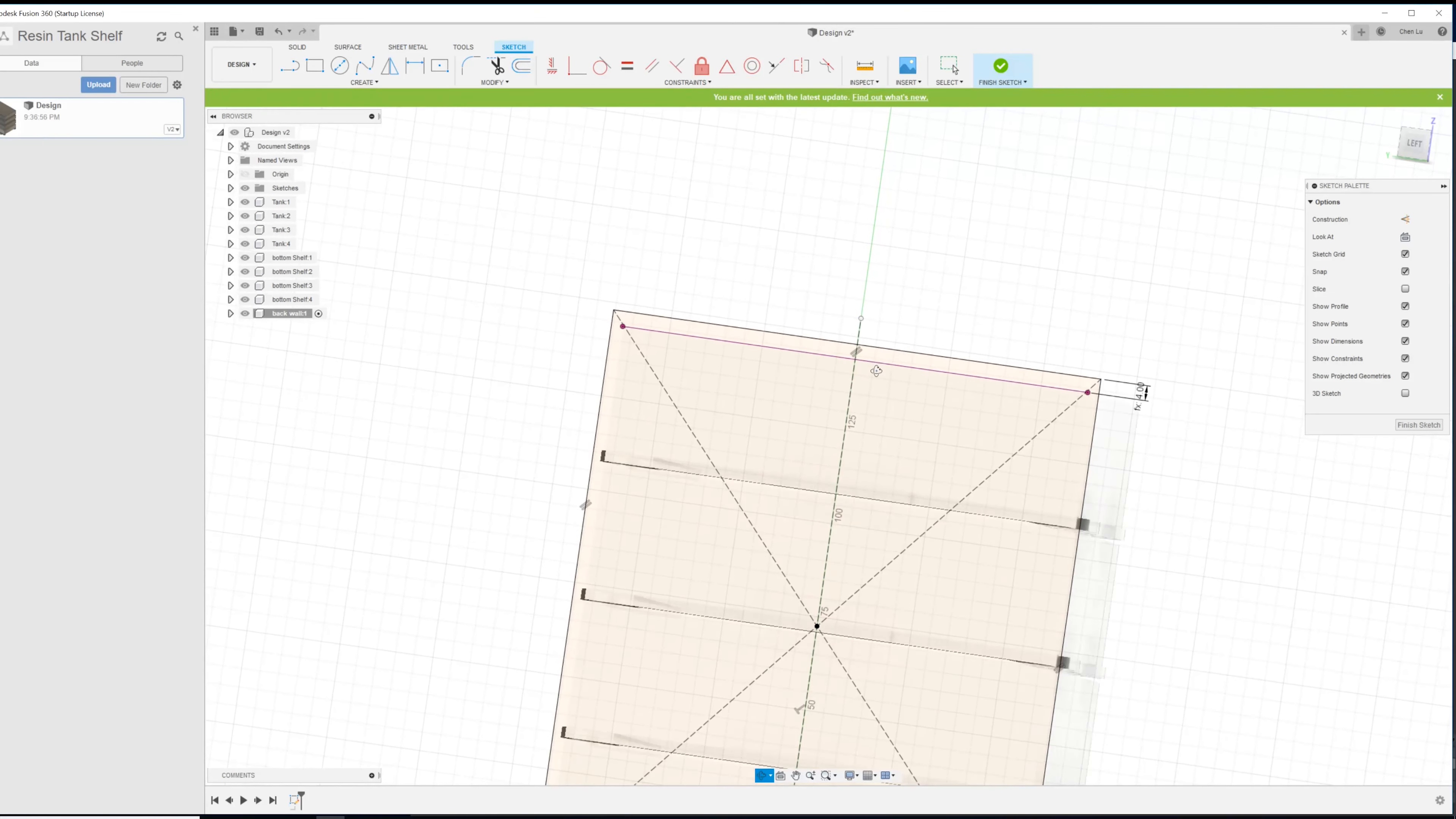
pyautogui.press('d')
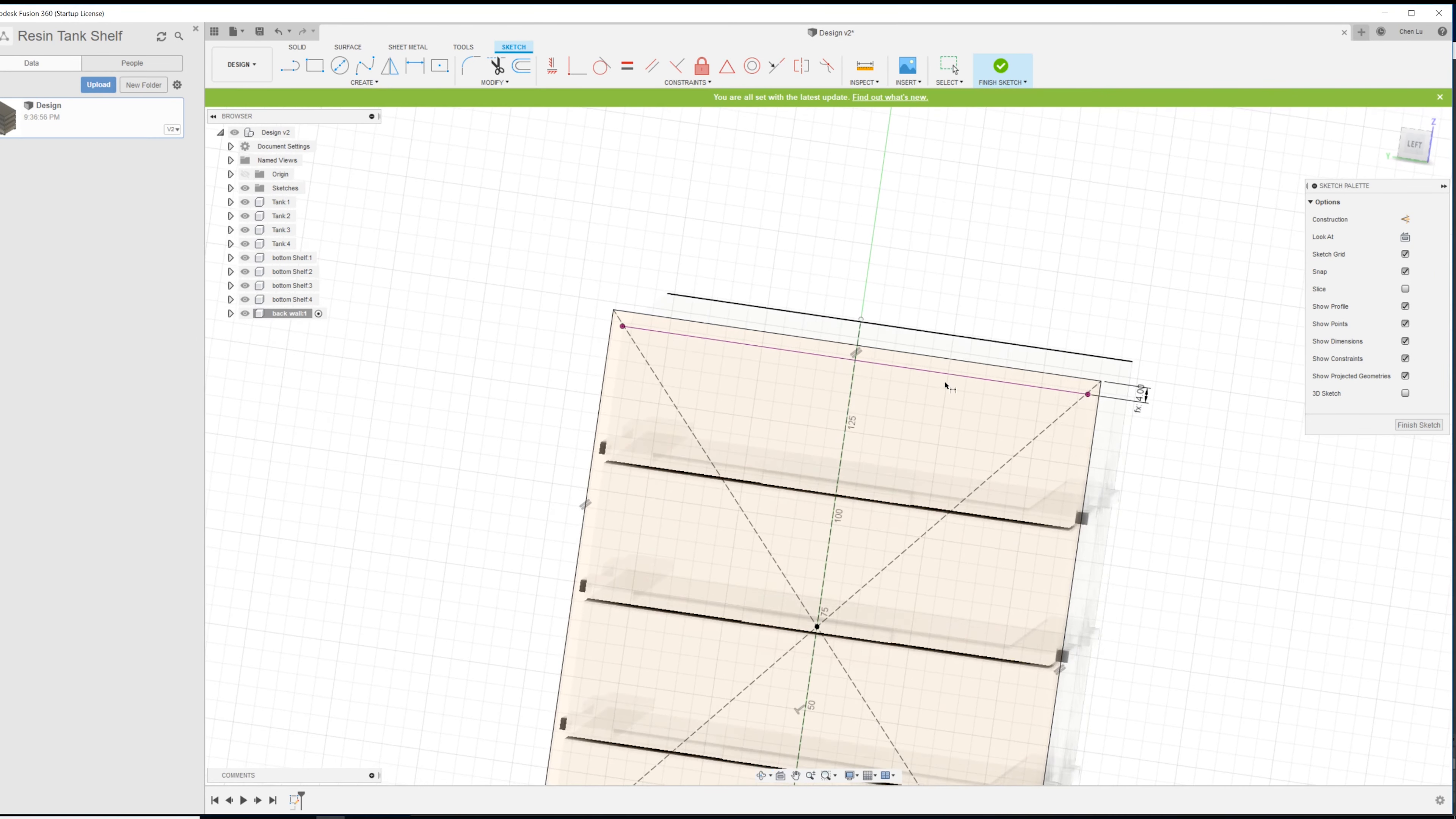
pyautogui.scroll(-2, 944, 381)
pyautogui.keyDown('shift'); pyautogui.moveTo(1032, 607); pyautogui.dragTo(913, 438, button='middle'); pyautogui.keyUp('shift')
pyautogui.keyDown('shift'); pyautogui.moveTo(813, 453); pyautogui.dragTo(809, 336, button='middle'); pyautogui.keyUp('shift')
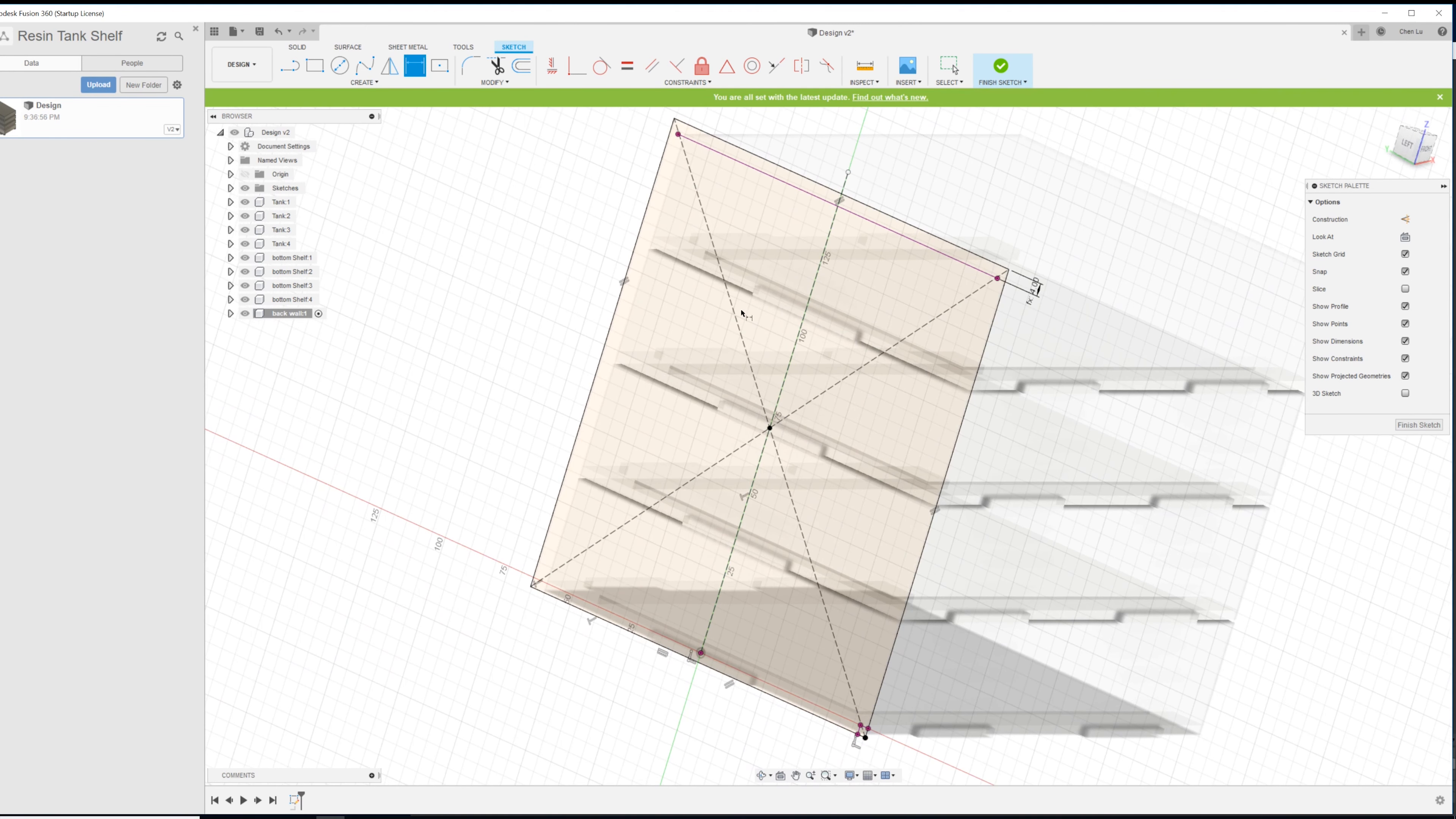
pyautogui.scroll(3, 826, 329)
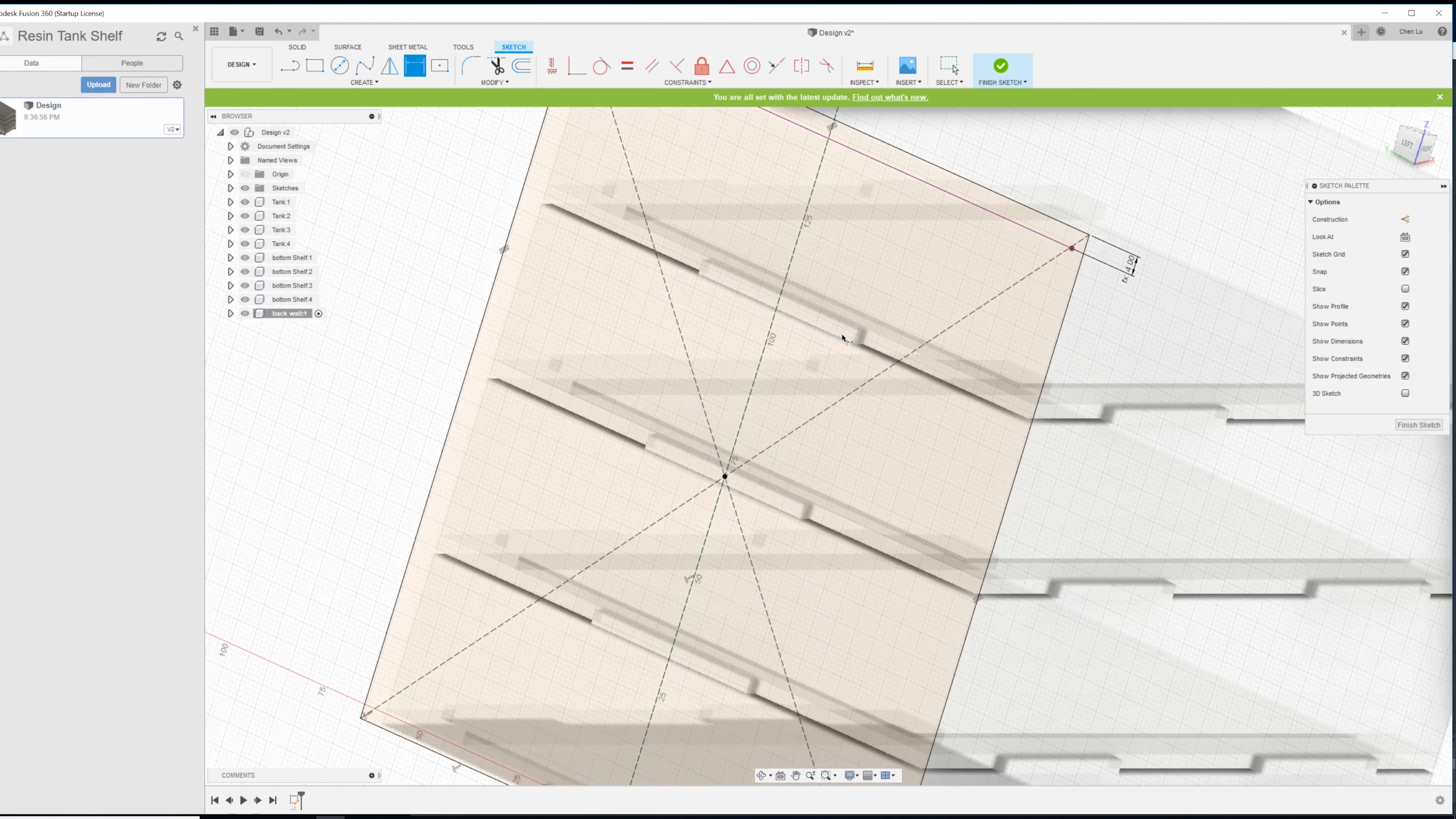
pyautogui.press('Escape')
# - Try to select the uppermost shelf's tab profile and the back tab faces of the two middle shelves through the back wall profile
pyautogui.click(841, 335)
pyautogui.click(763, 497)
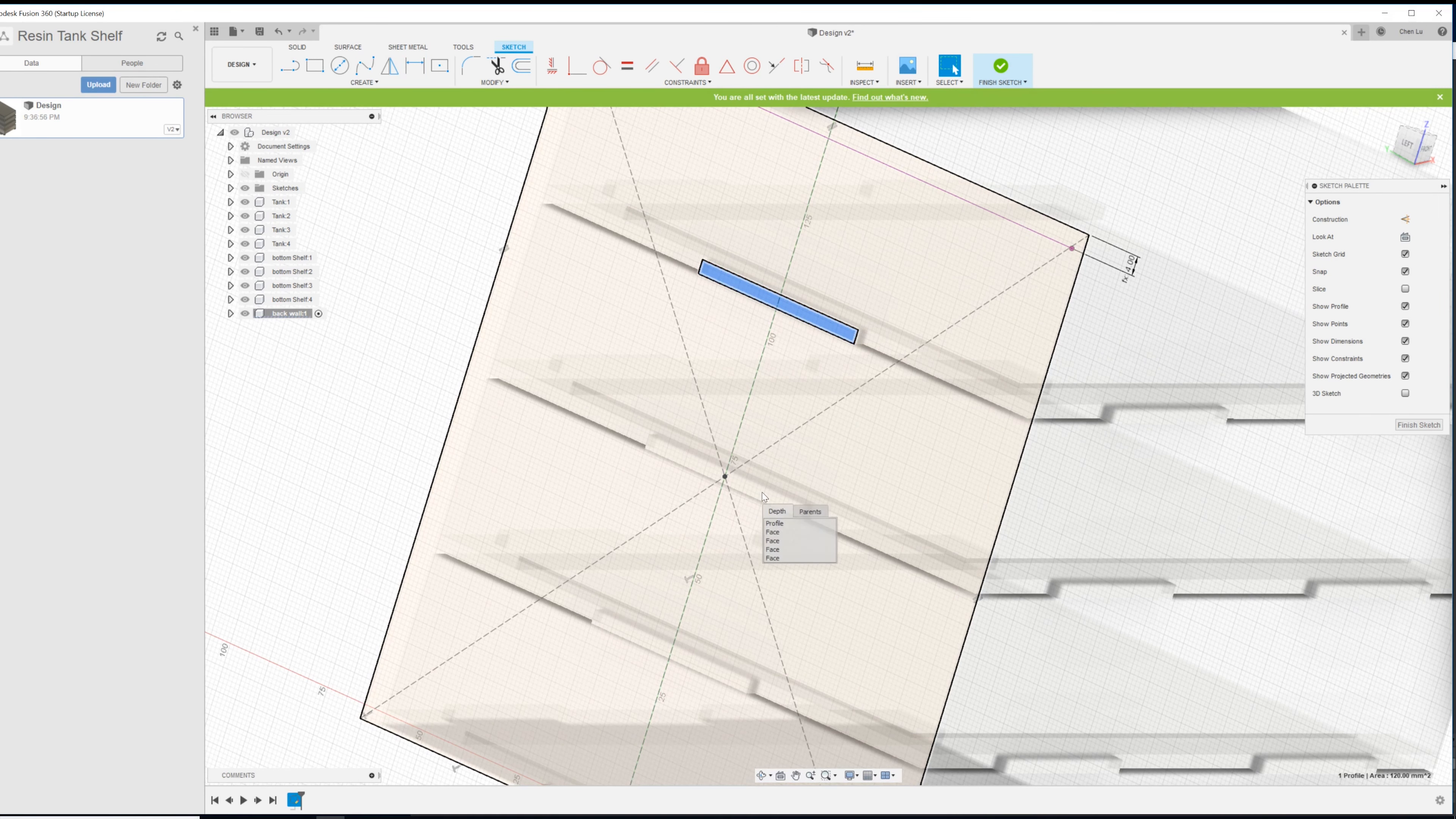
pyautogui.click(773, 532)
pyautogui.scroll(-3, 768, 533)
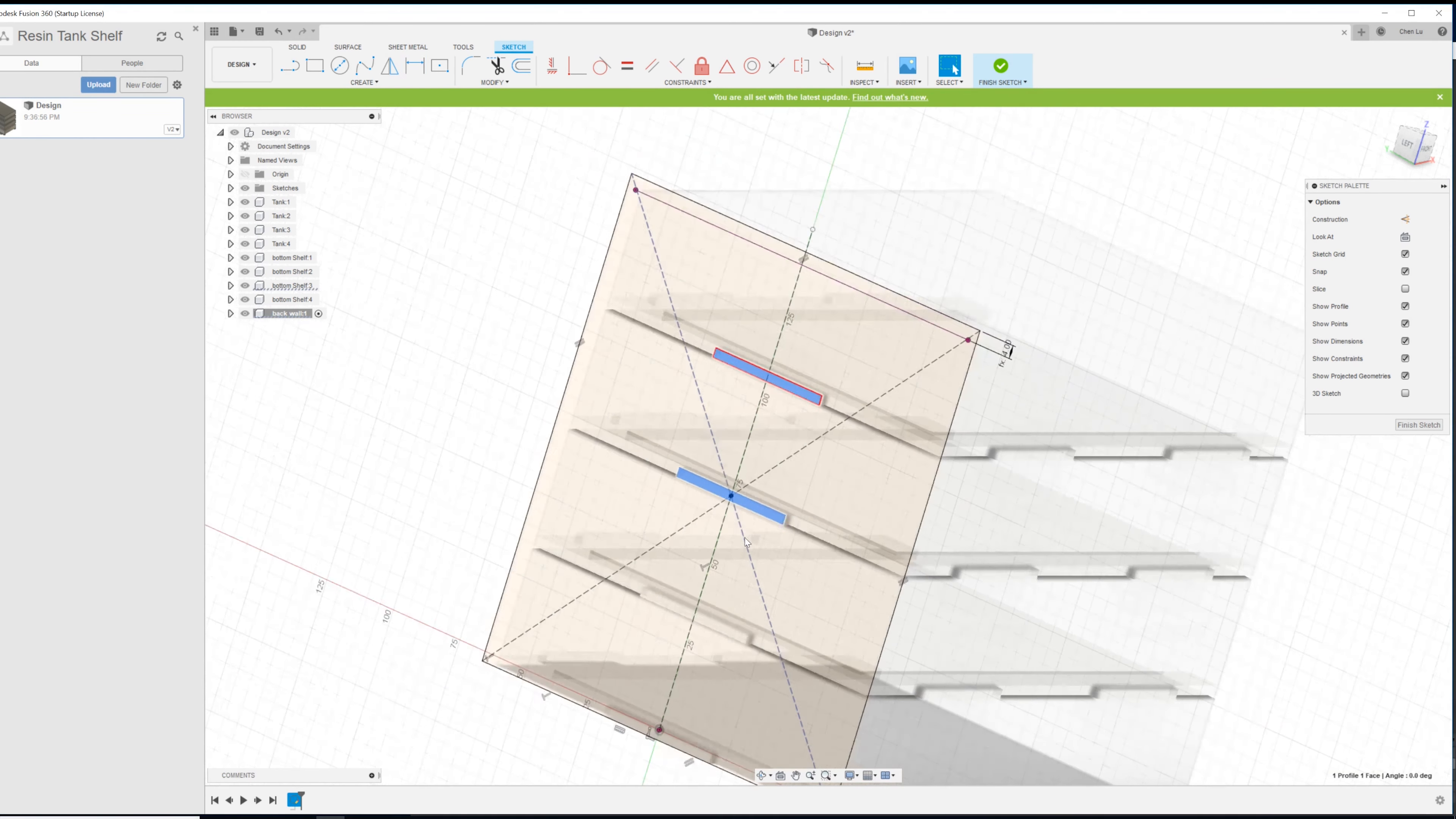
pyautogui.click(722, 632)
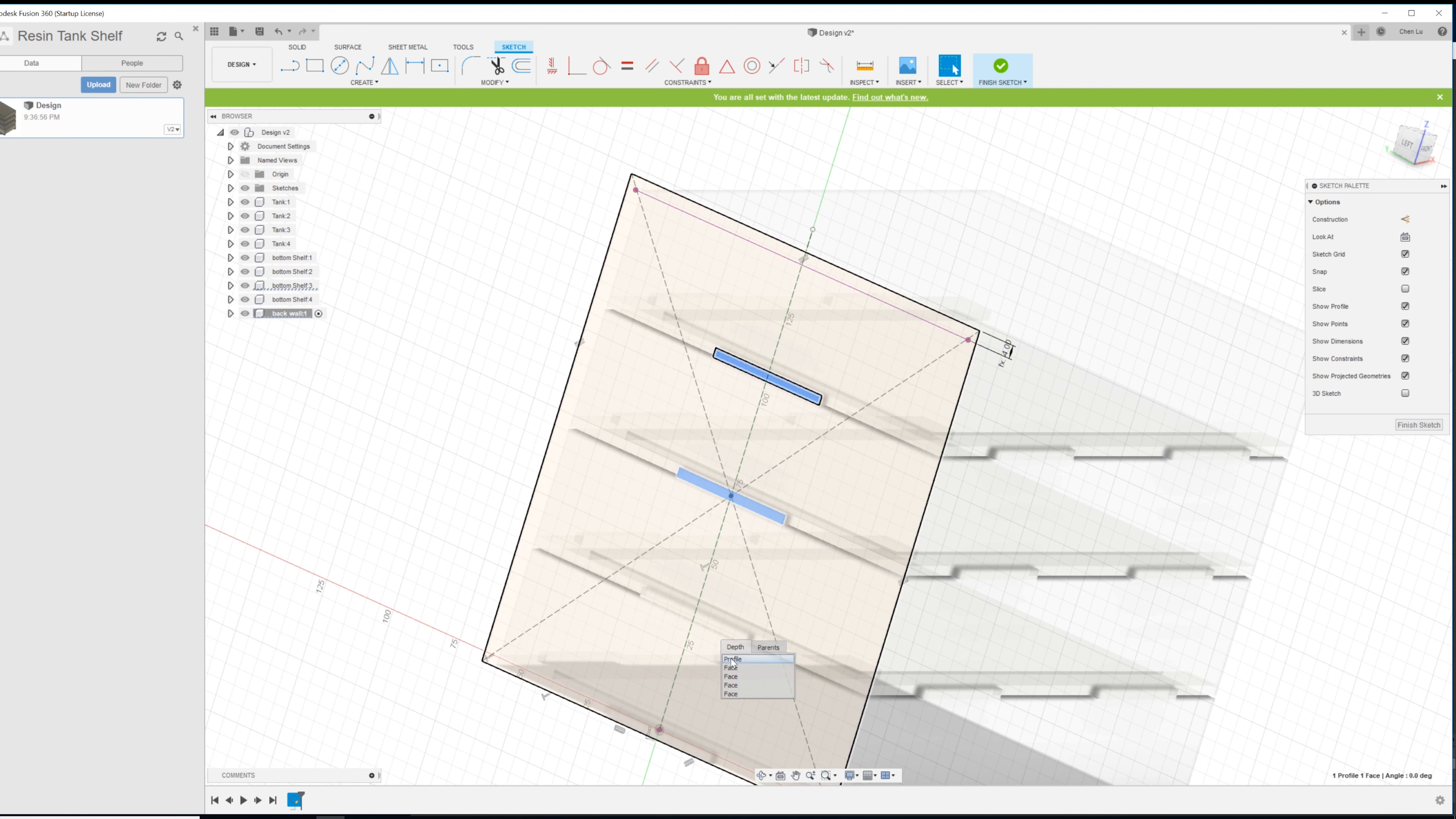
pyautogui.click(719, 658)
pyautogui.click(719, 638)
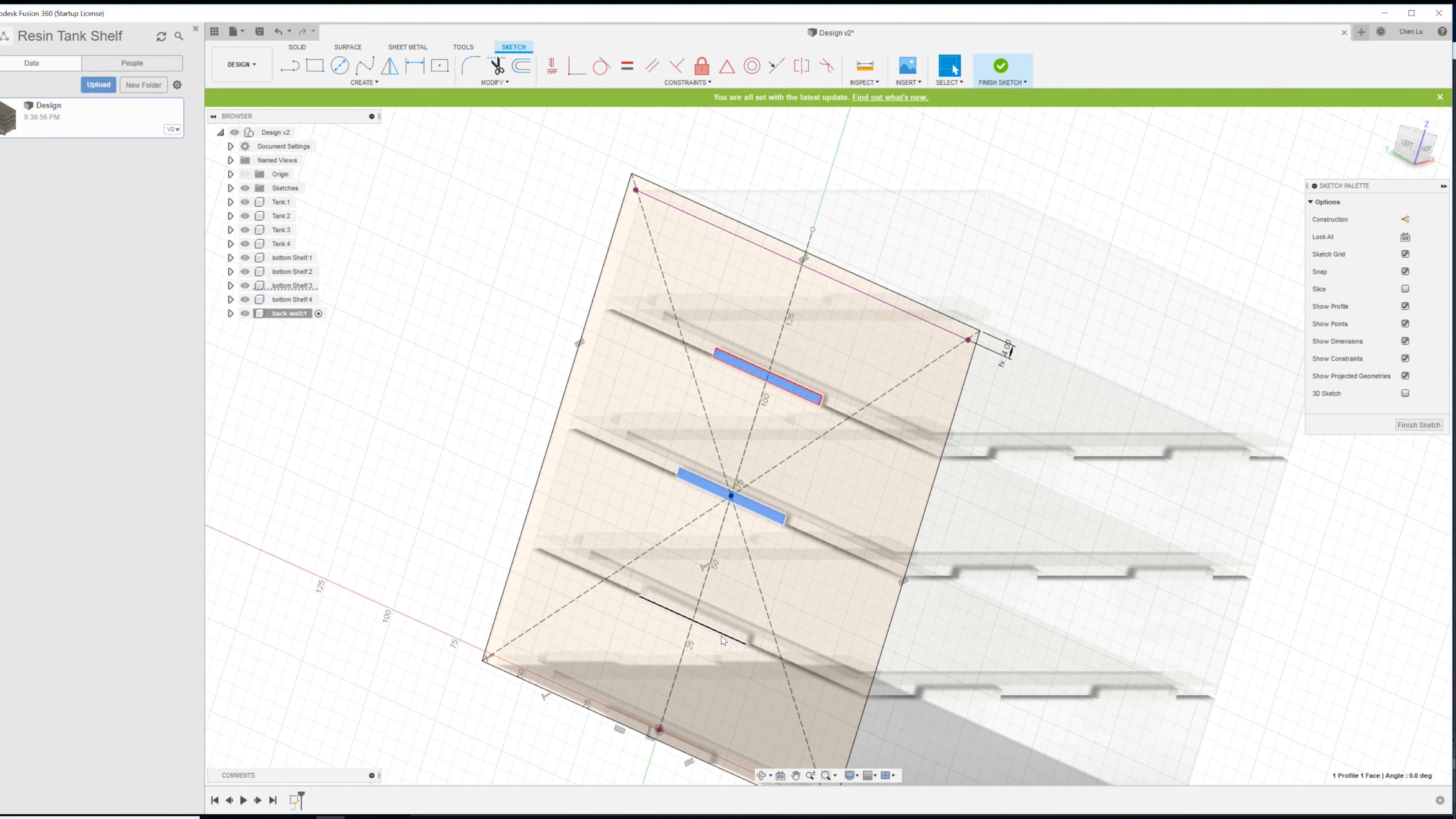
pyautogui.click(725, 632)
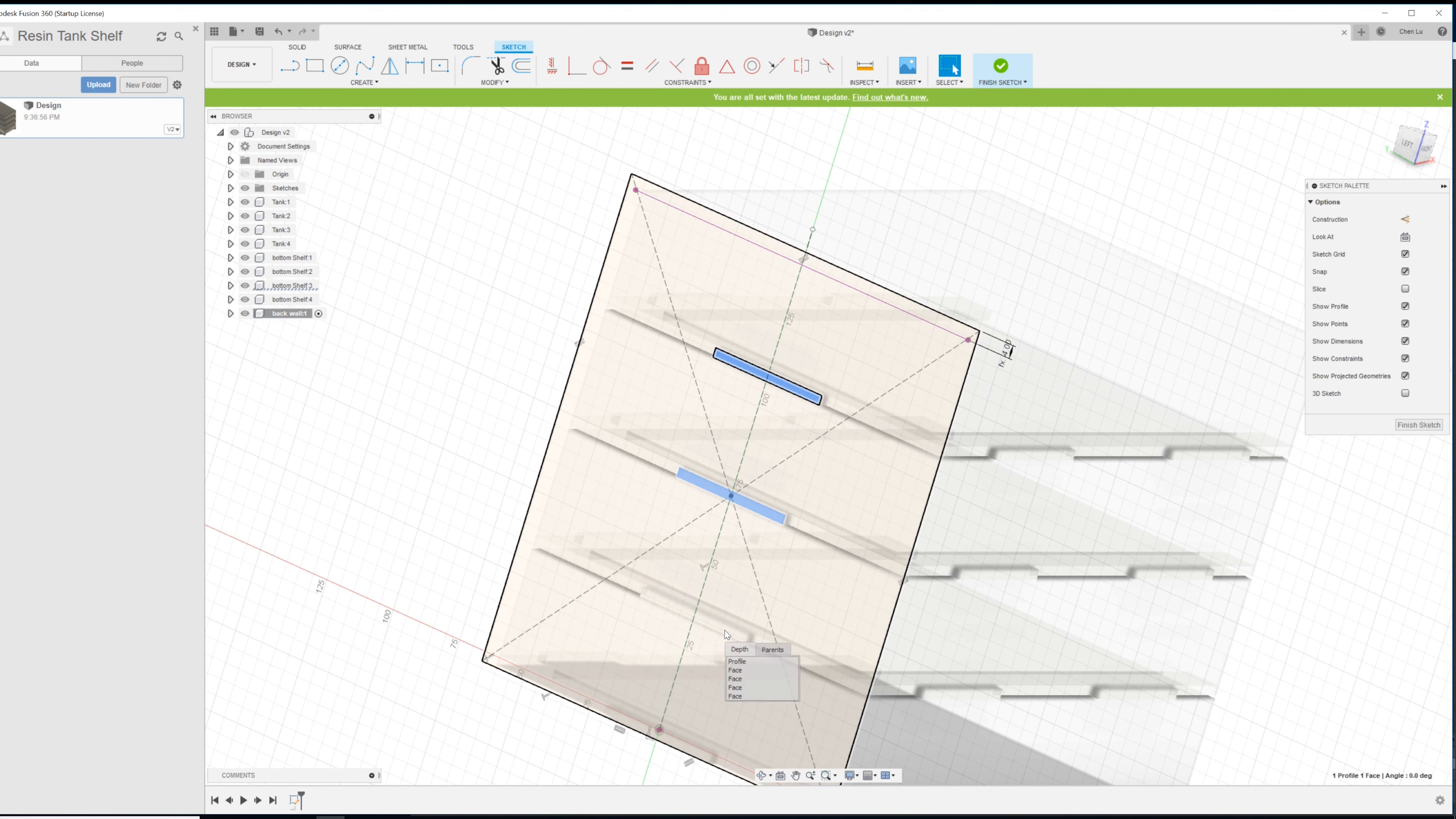
pyautogui.click(738, 669)
pyautogui.scroll(4, 674, 731)
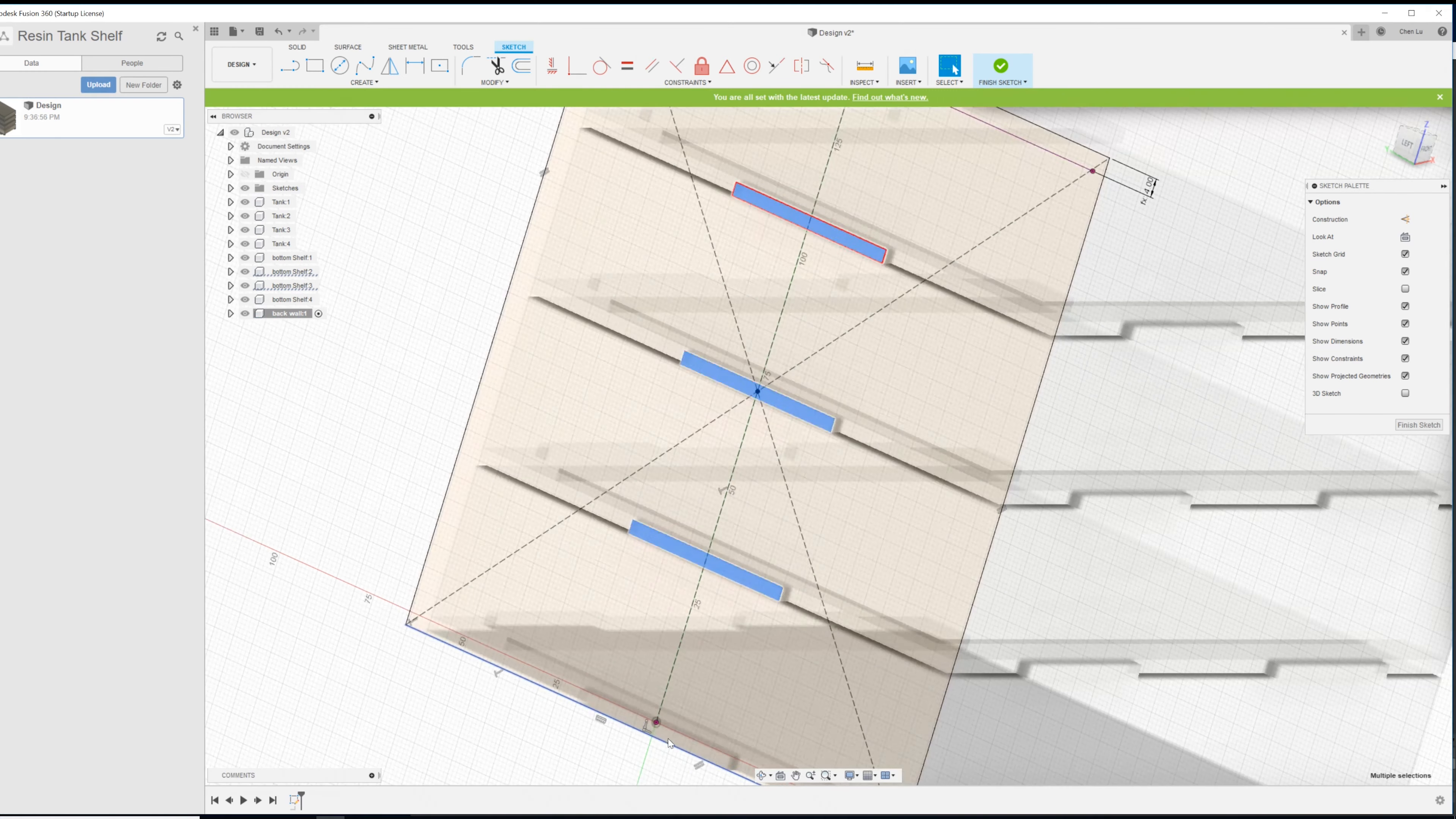
pyautogui.scroll(-5, 670, 745)
pyautogui.scroll(5, 682, 742)
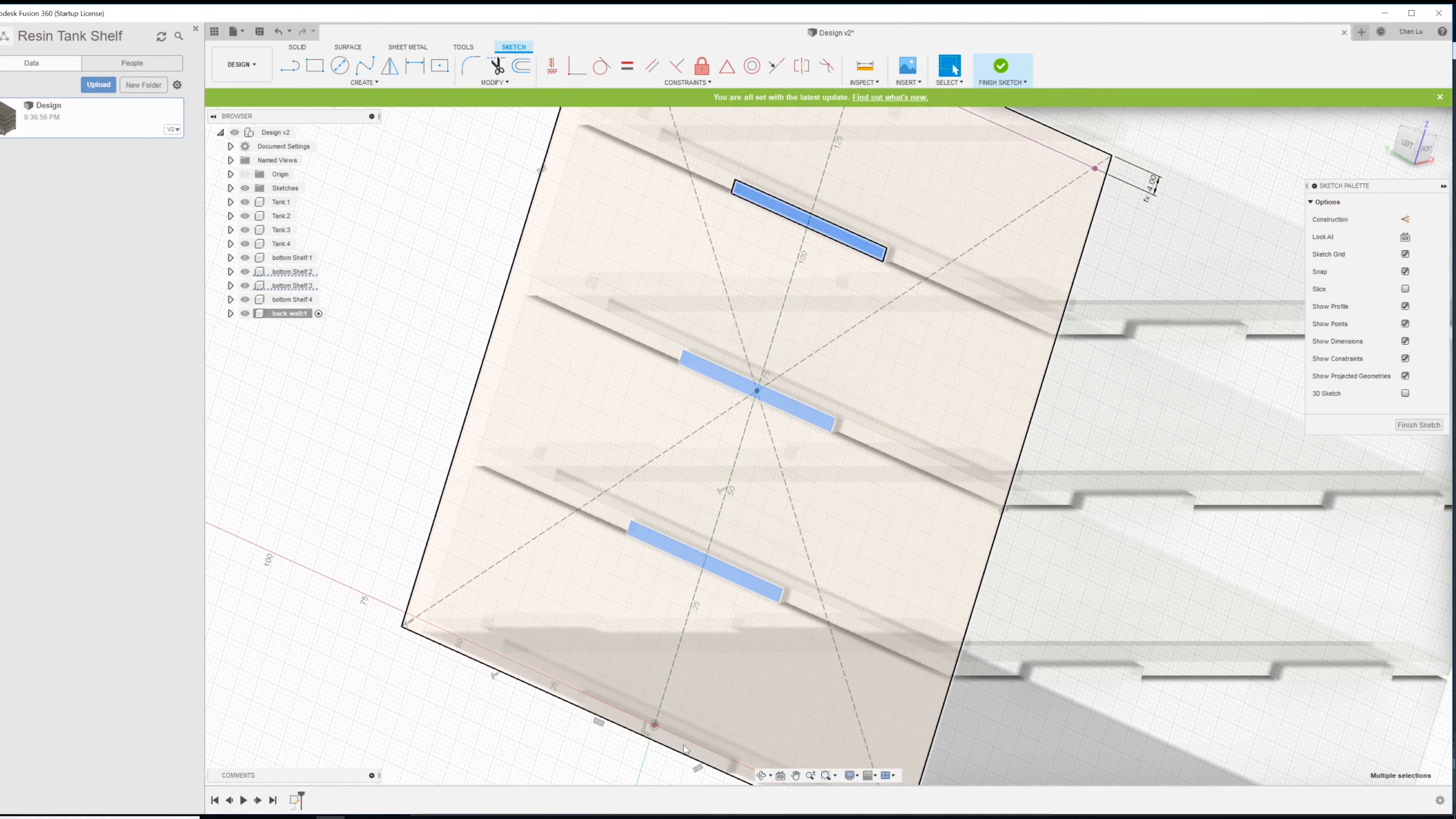
# - Project the back tab faces of the lower three shelves into the back wall sketch with the projection link on
pyautogui.click(685, 749)
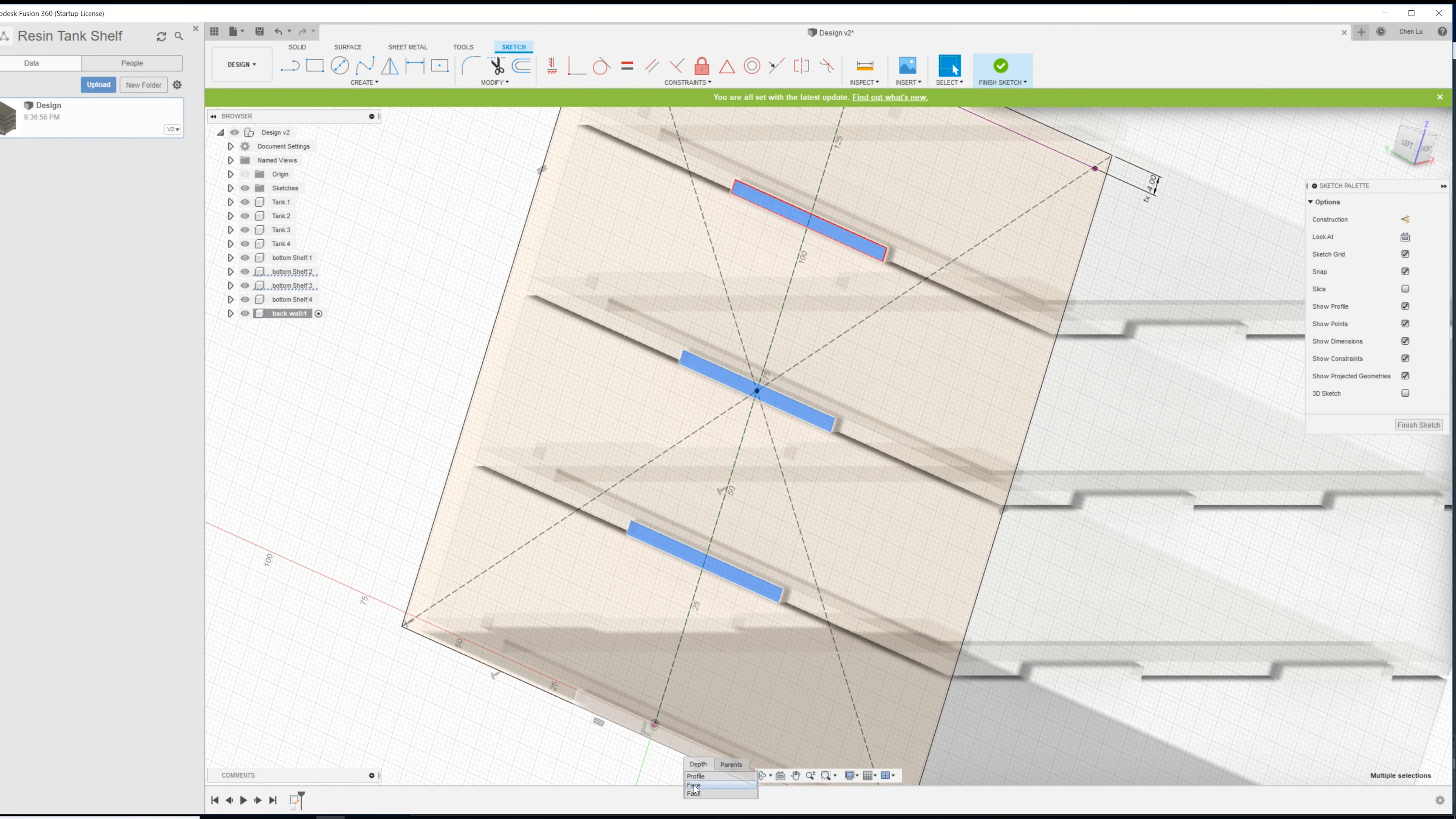
pyautogui.click(695, 785)
pyautogui.keyDown('ctrl'); pyautogui.click(859, 247); pyautogui.keyUp('ctrl')
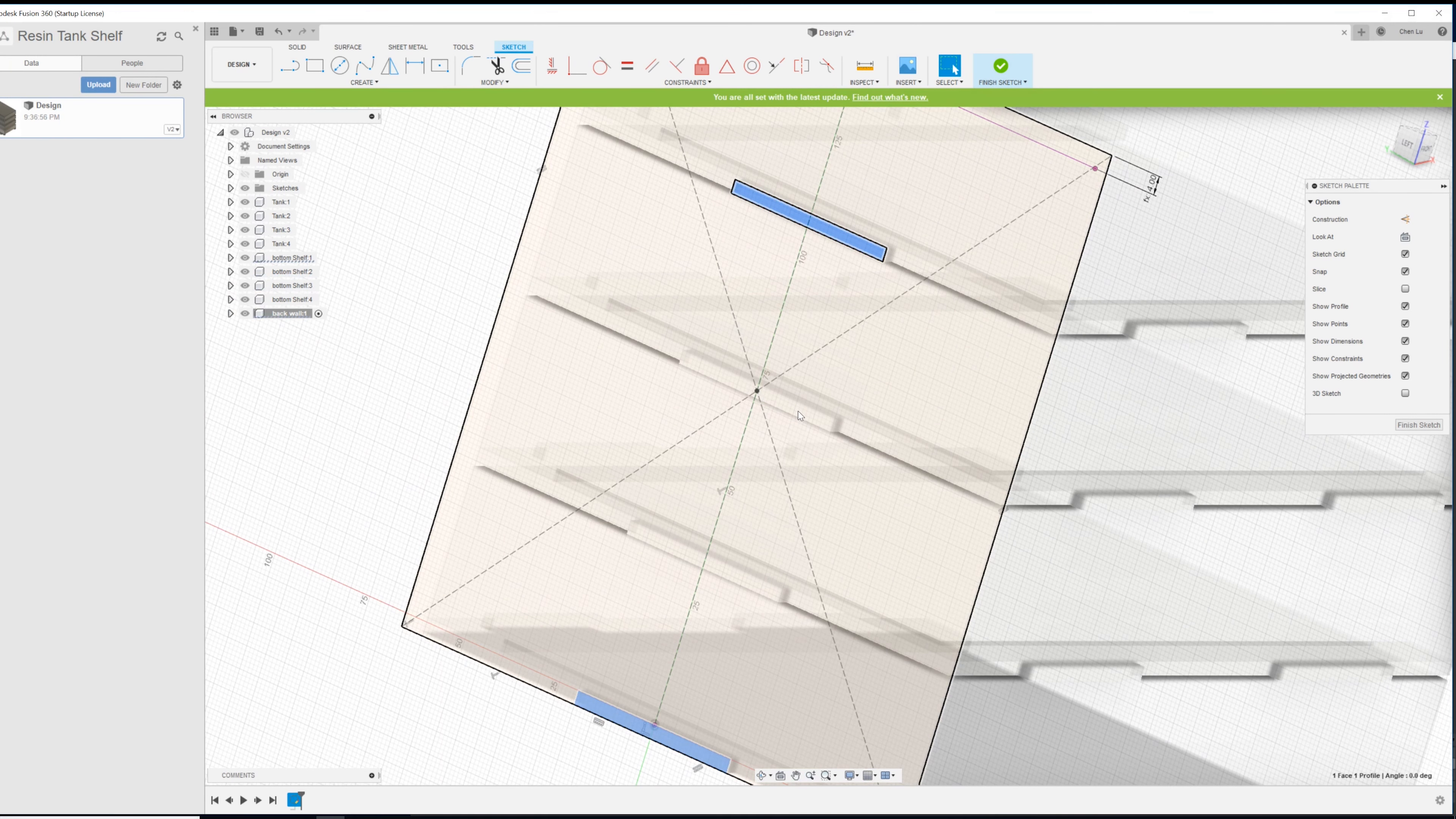
pyautogui.click(797, 410)
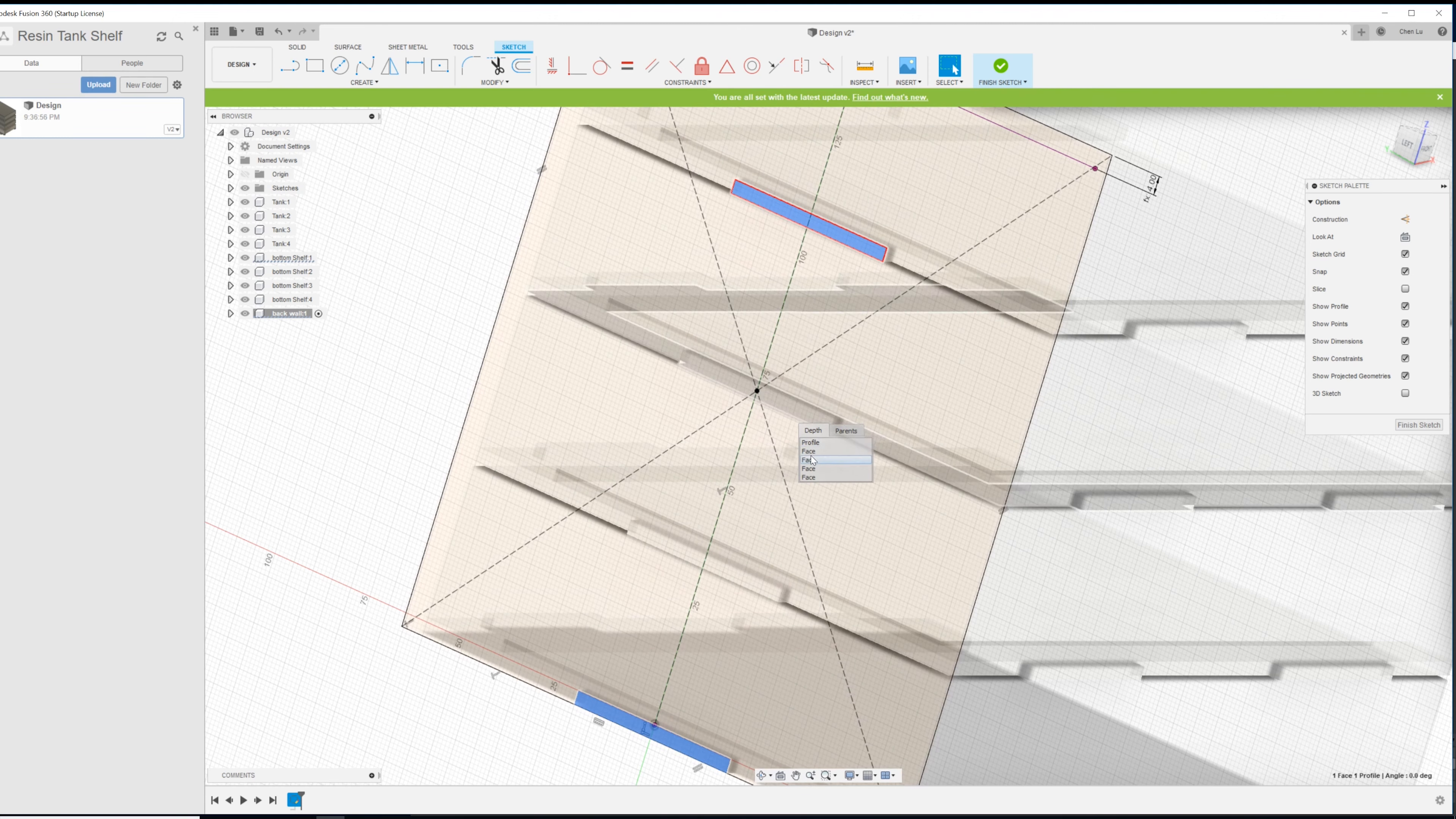
pyautogui.keyDown('ctrl'); pyautogui.click(812, 460); pyautogui.keyUp('ctrl')
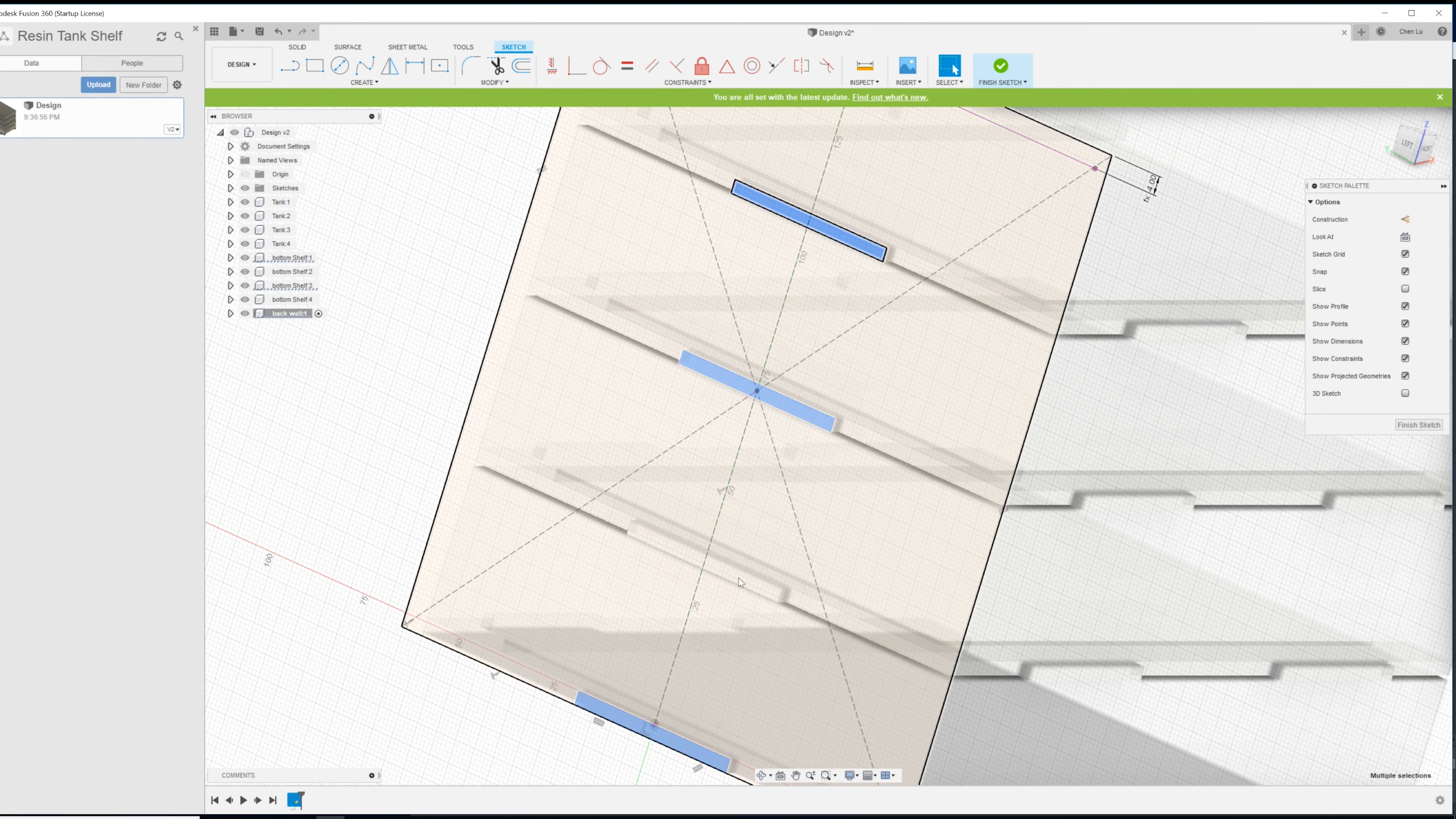
pyautogui.click(738, 578)
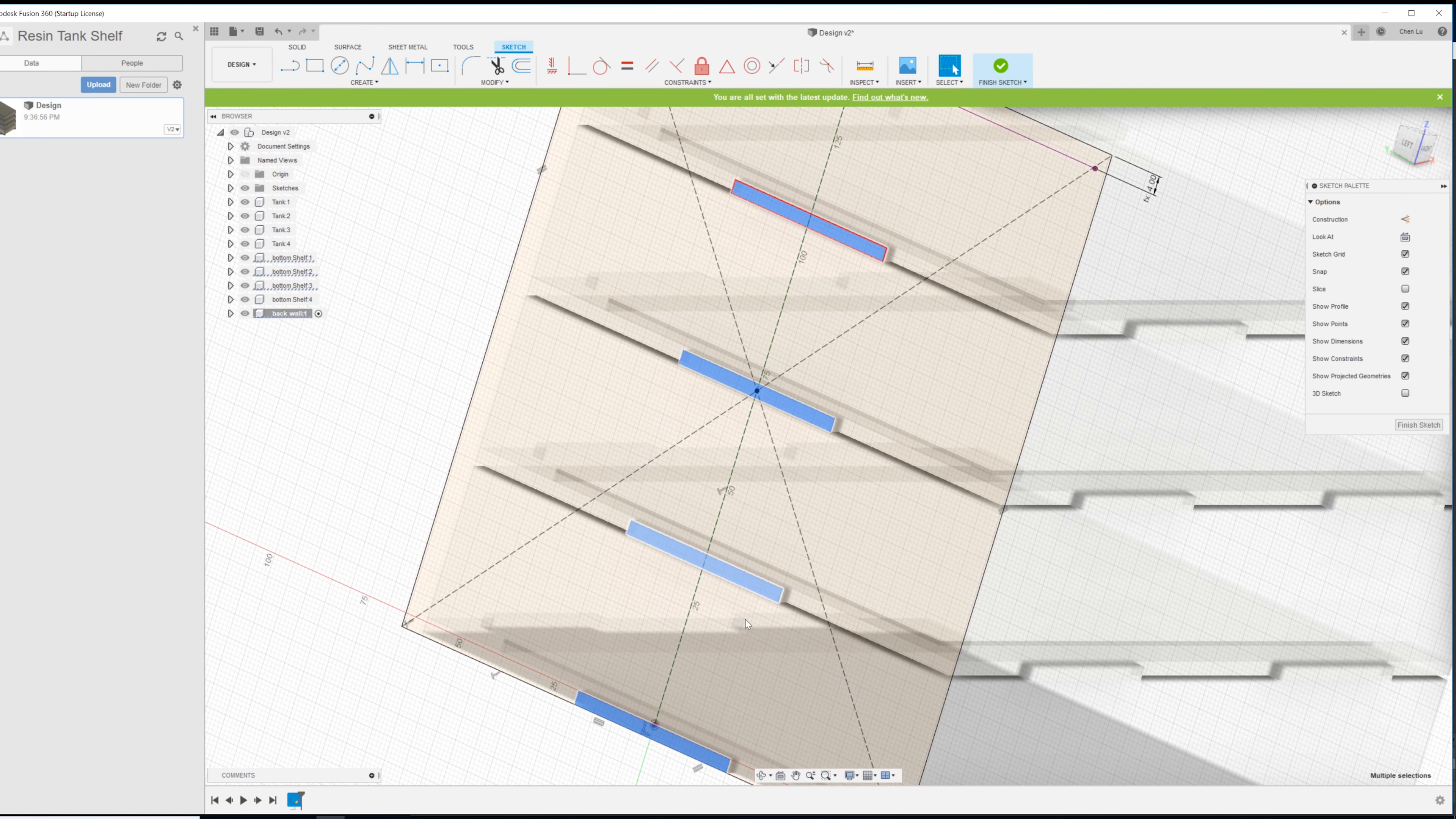
pyautogui.scroll(-4, 745, 620)
pyautogui.press('p')
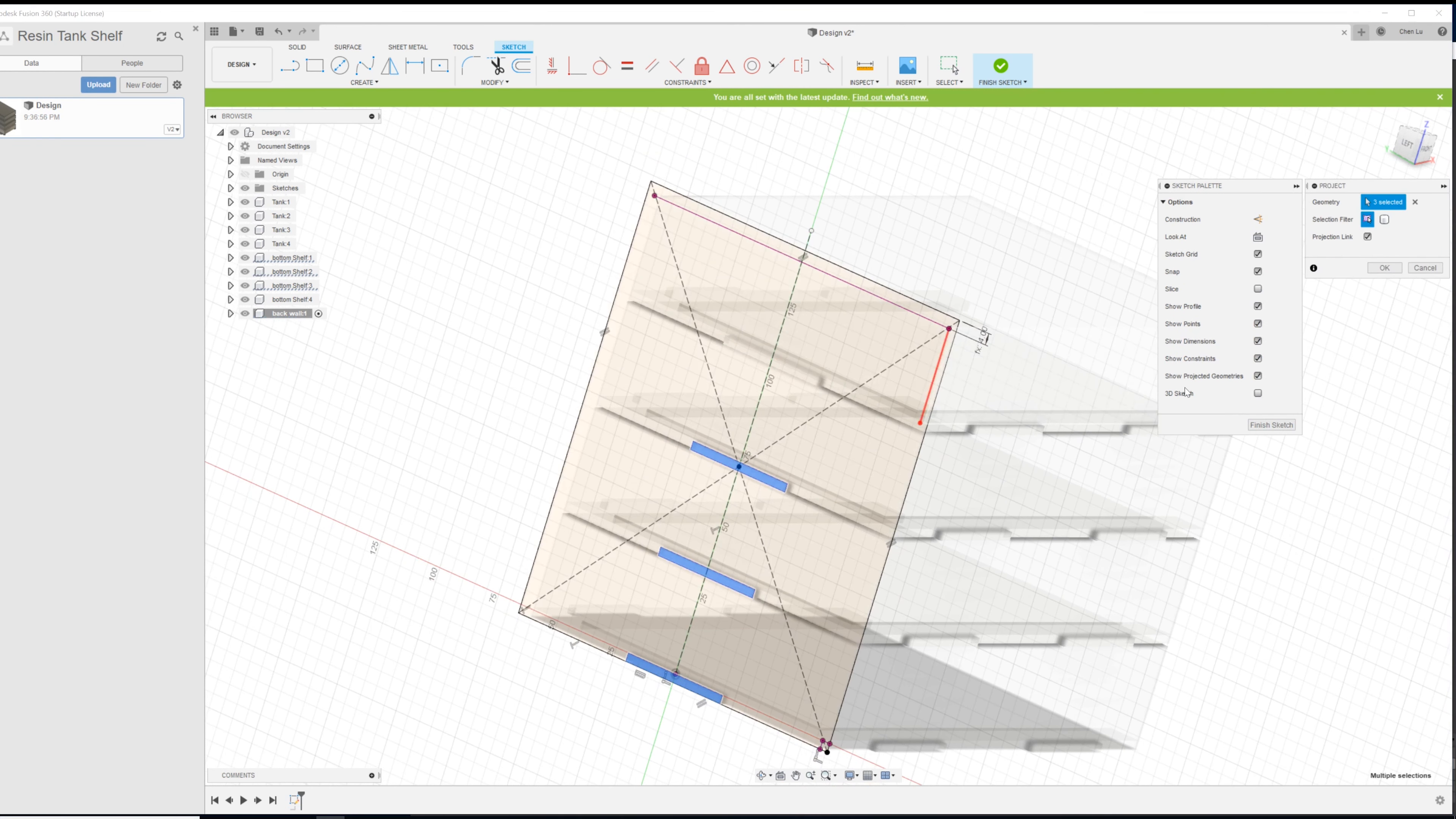
pyautogui.click(1394, 268)
# - Extrude the back wall profile and the small bottom corner profile by -BoardThickness as a new body without the tab slots, and activate the top-level component
pyautogui.scroll(-3, 806, 516)
pyautogui.keyDown('shift'); pyautogui.moveTo(910, 578); pyautogui.dragTo(821, 369, button='middle'); pyautogui.keyUp('shift')
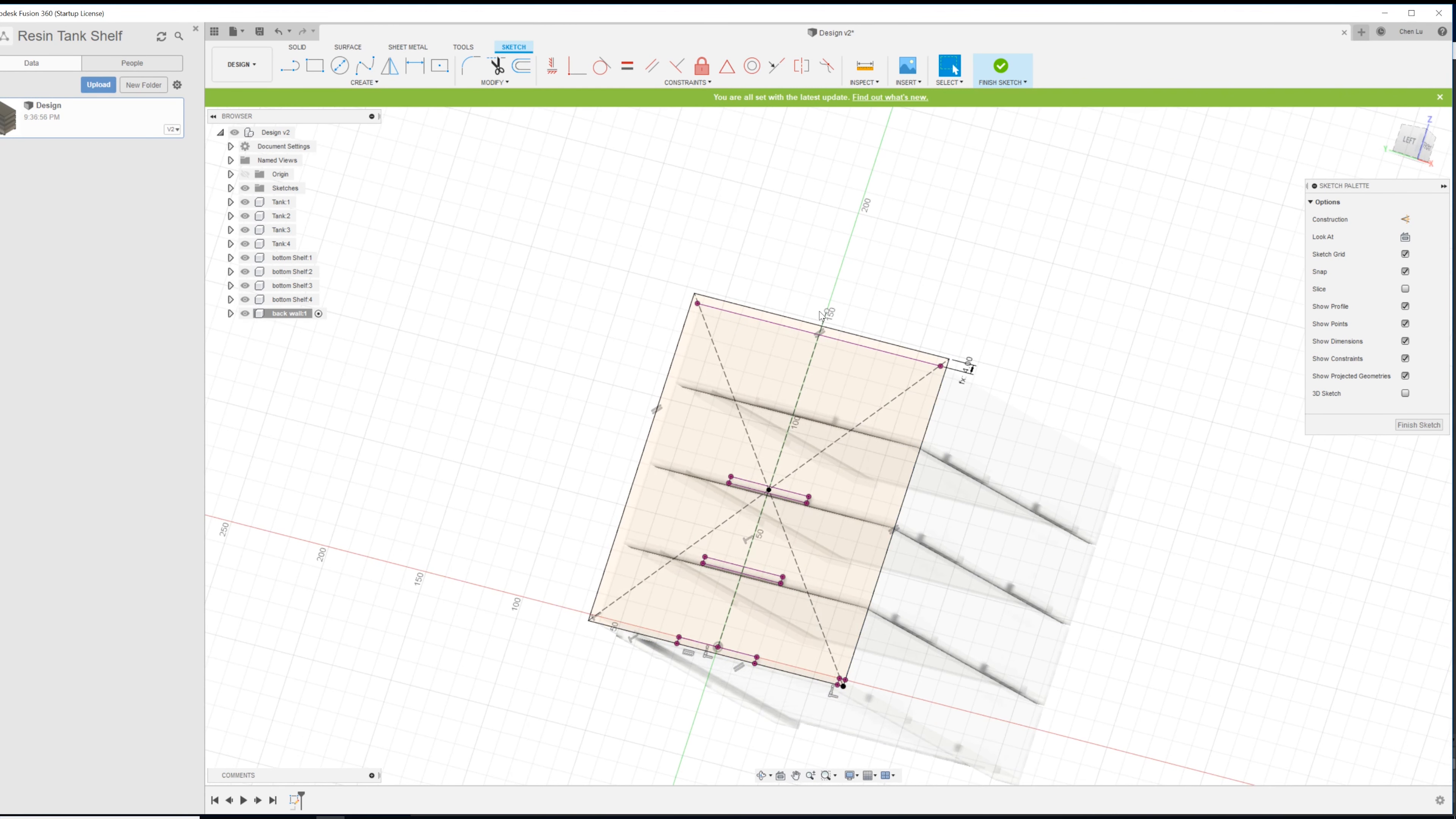
pyautogui.press('e')
pyautogui.click(879, 426)
pyautogui.moveTo(861, 533)
pyautogui.keyDown('shift'); pyautogui.mouseDown(button='middle')
pyautogui.moveTo(880, 539)
pyautogui.moveTo(825, 548)
pyautogui.mouseUp(button='middle'); pyautogui.keyUp('shift')
pyautogui.scroll(-1, 710, 750)
pyautogui.scroll(4, 708, 753)
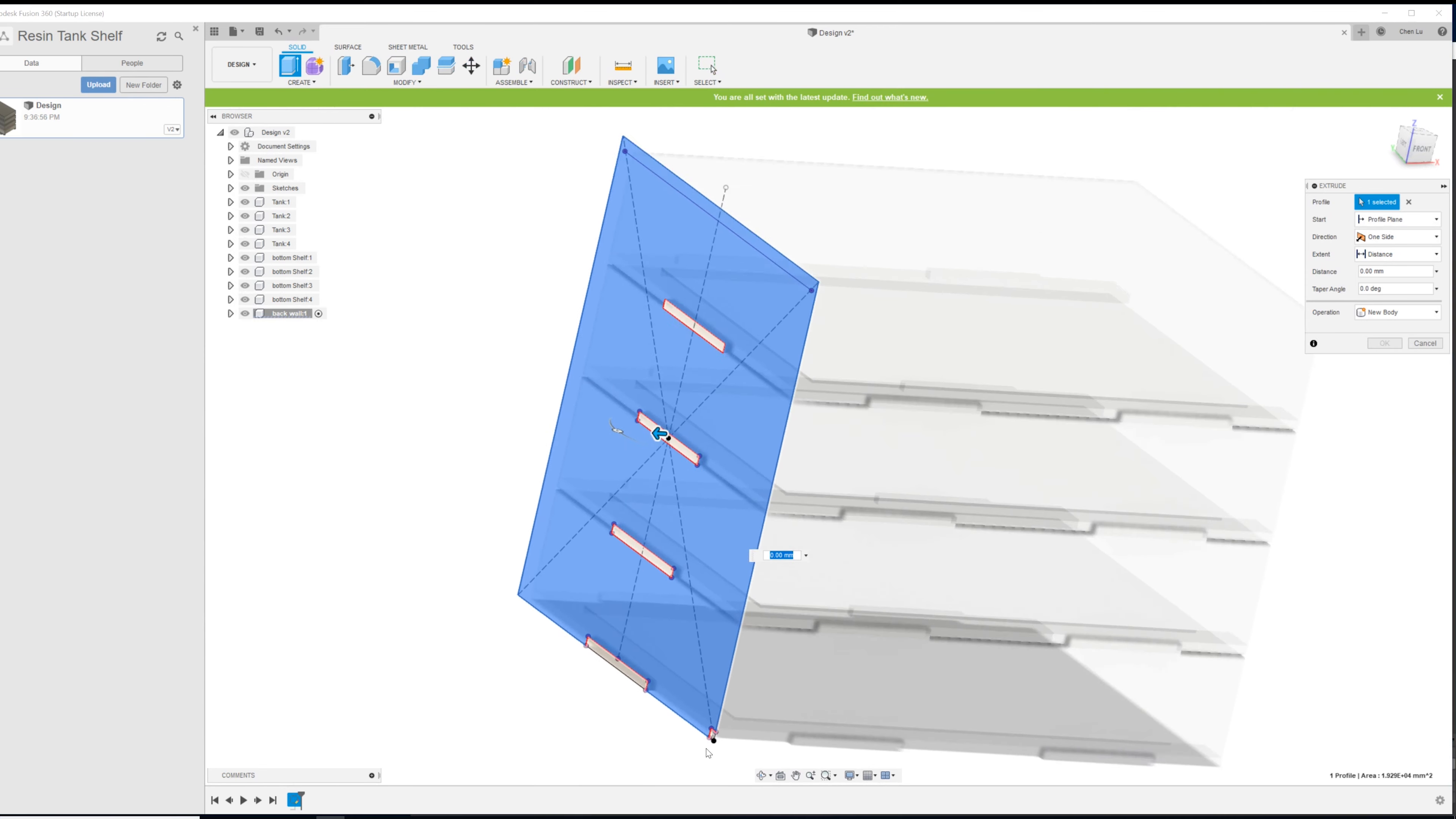
pyautogui.scroll(3, 709, 748)
pyautogui.click(718, 722)
pyautogui.scroll(-2, 713, 608)
pyautogui.keyDown('shift'); pyautogui.moveTo(707, 530); pyautogui.dragTo(672, 645, button='middle'); pyautogui.keyUp('shift')
pyautogui.moveTo(674, 657); pyautogui.dragTo(711, 666)
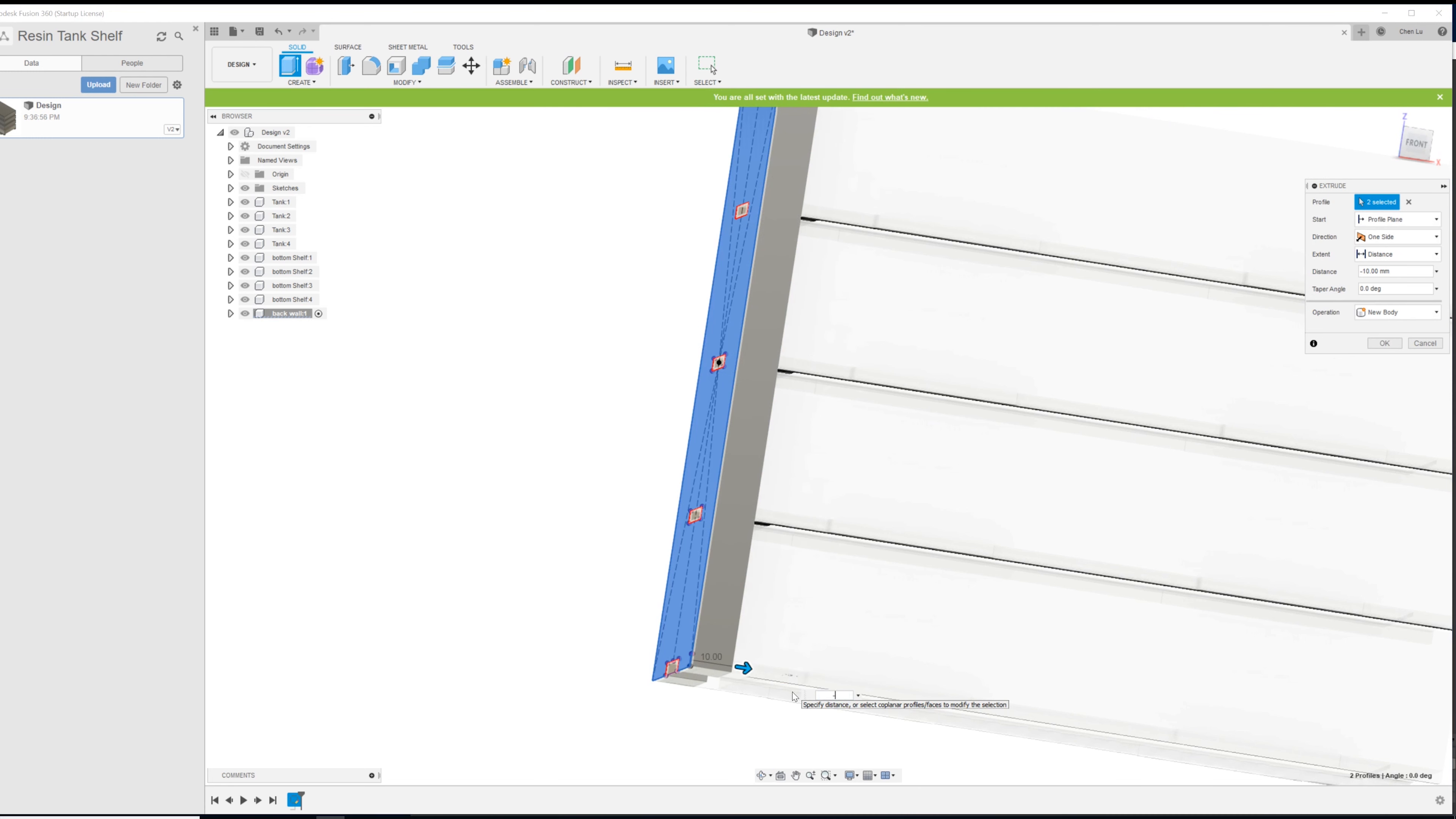
pyautogui.write('BoardThickness')
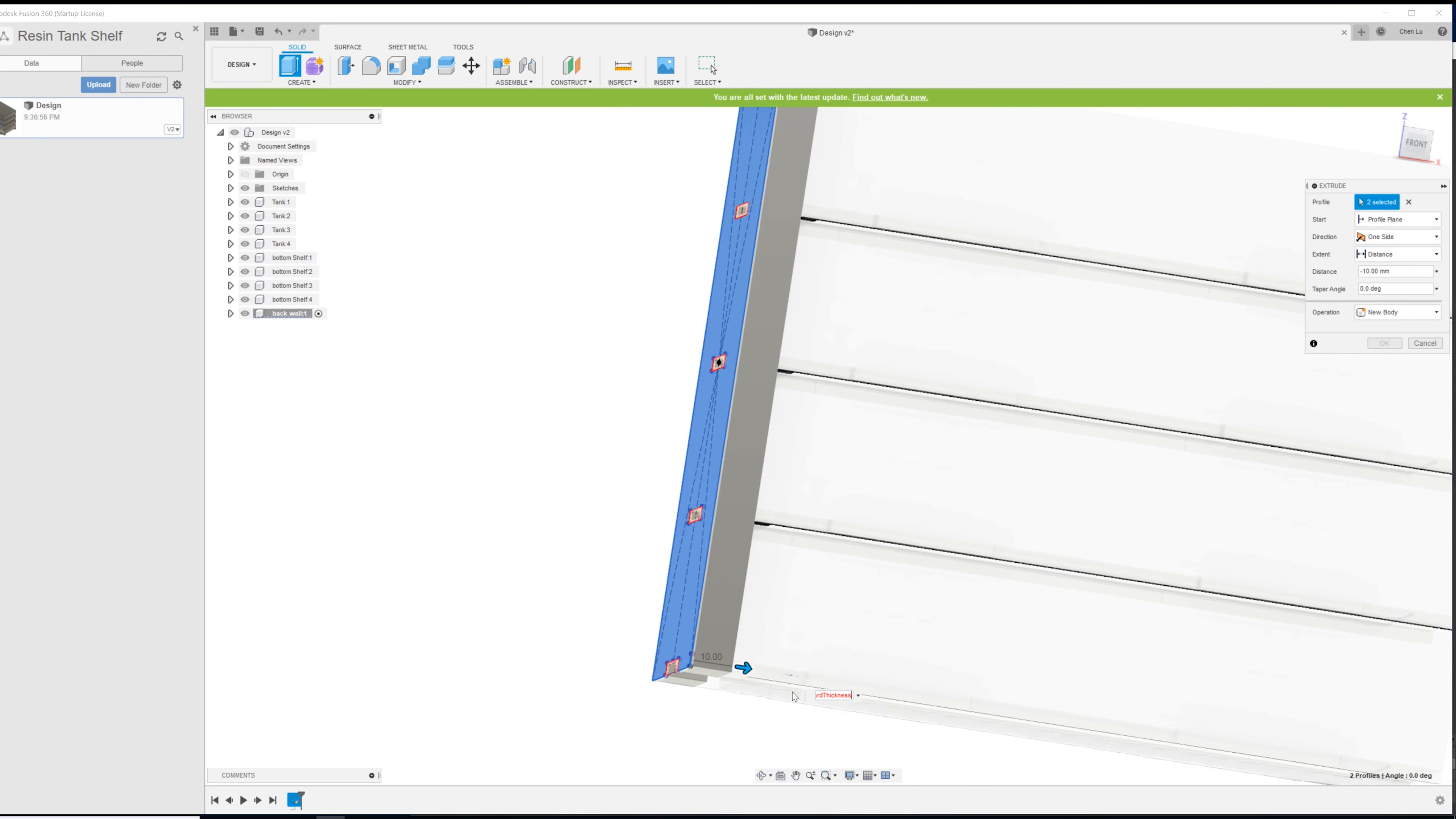
pyautogui.press('Return')
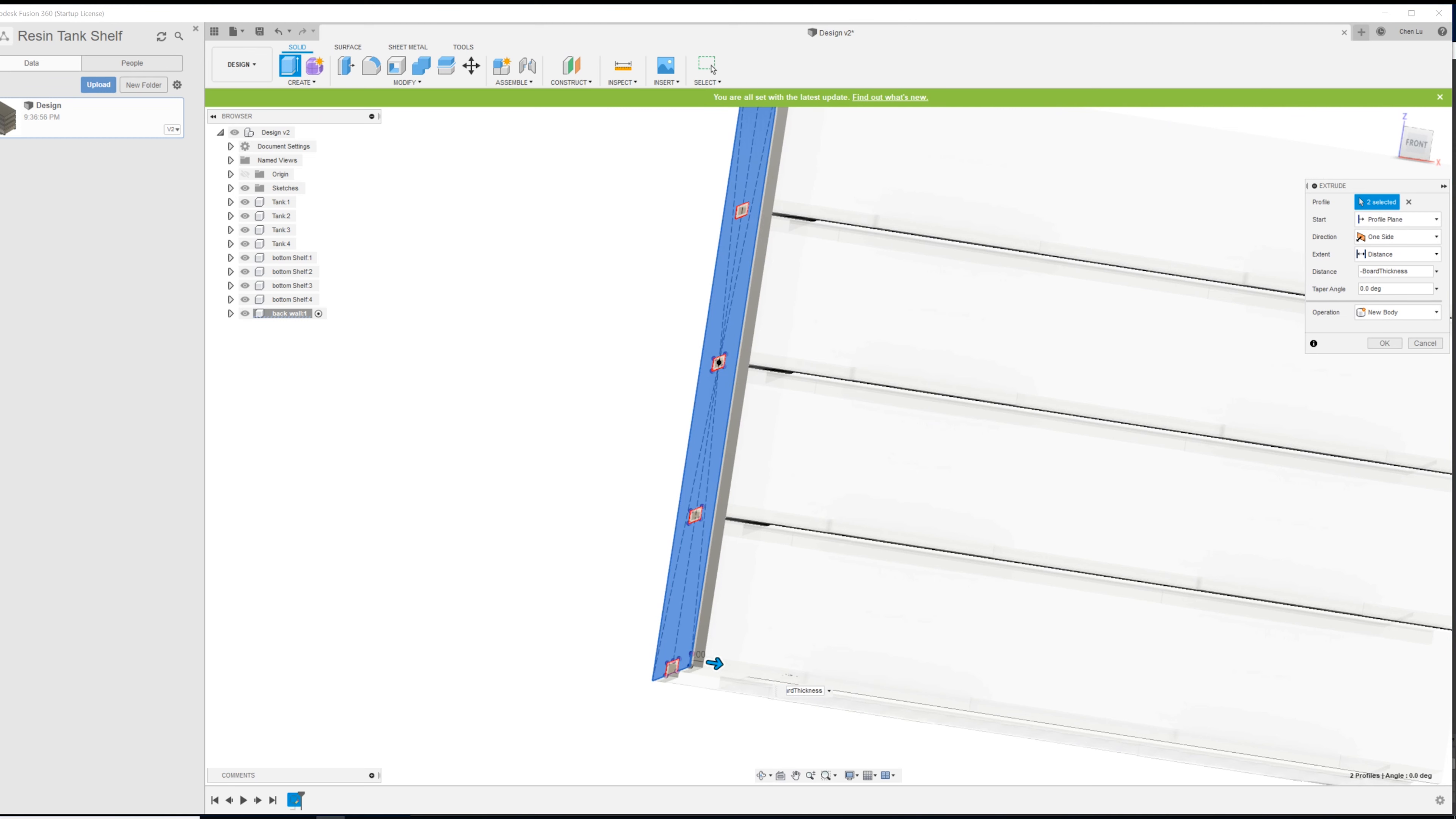
pyautogui.press('Return')
pyautogui.keyDown('shift'); pyautogui.moveTo(714, 664); pyautogui.dragTo(538, 365, button='middle'); pyautogui.keyUp('shift')
pyautogui.click(304, 132)
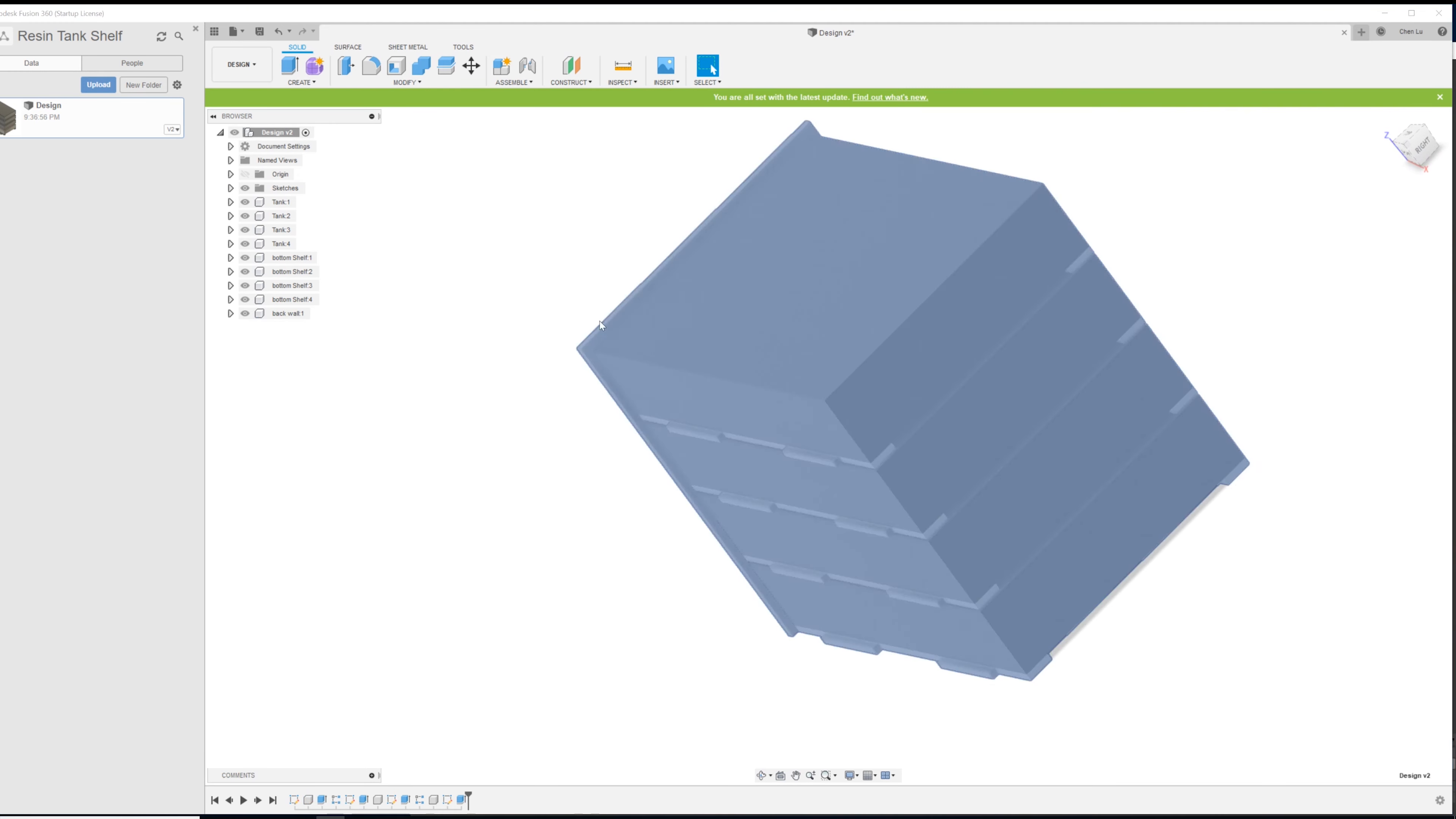
# - Examine how the back wall and its tab slots line up with the stacked tanks and shelves
pyautogui.keyDown('shift'); pyautogui.moveTo(784, 571); pyautogui.dragTo(774, 444, button='middle'); pyautogui.keyUp('shift')
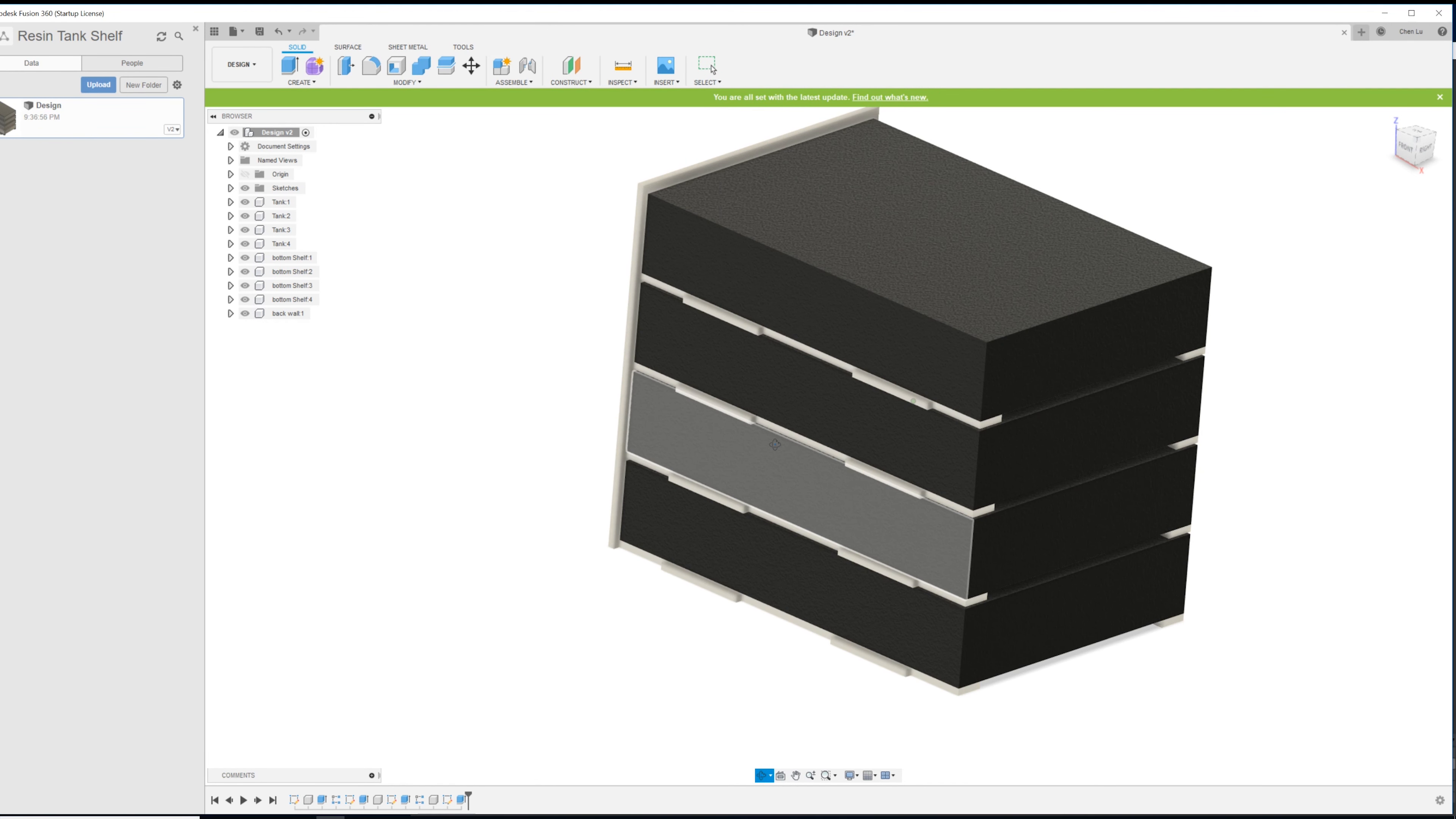
pyautogui.keyDown('shift'); pyautogui.moveTo(775, 445); pyautogui.dragTo(887, 457, button='middle'); pyautogui.keyUp('shift')
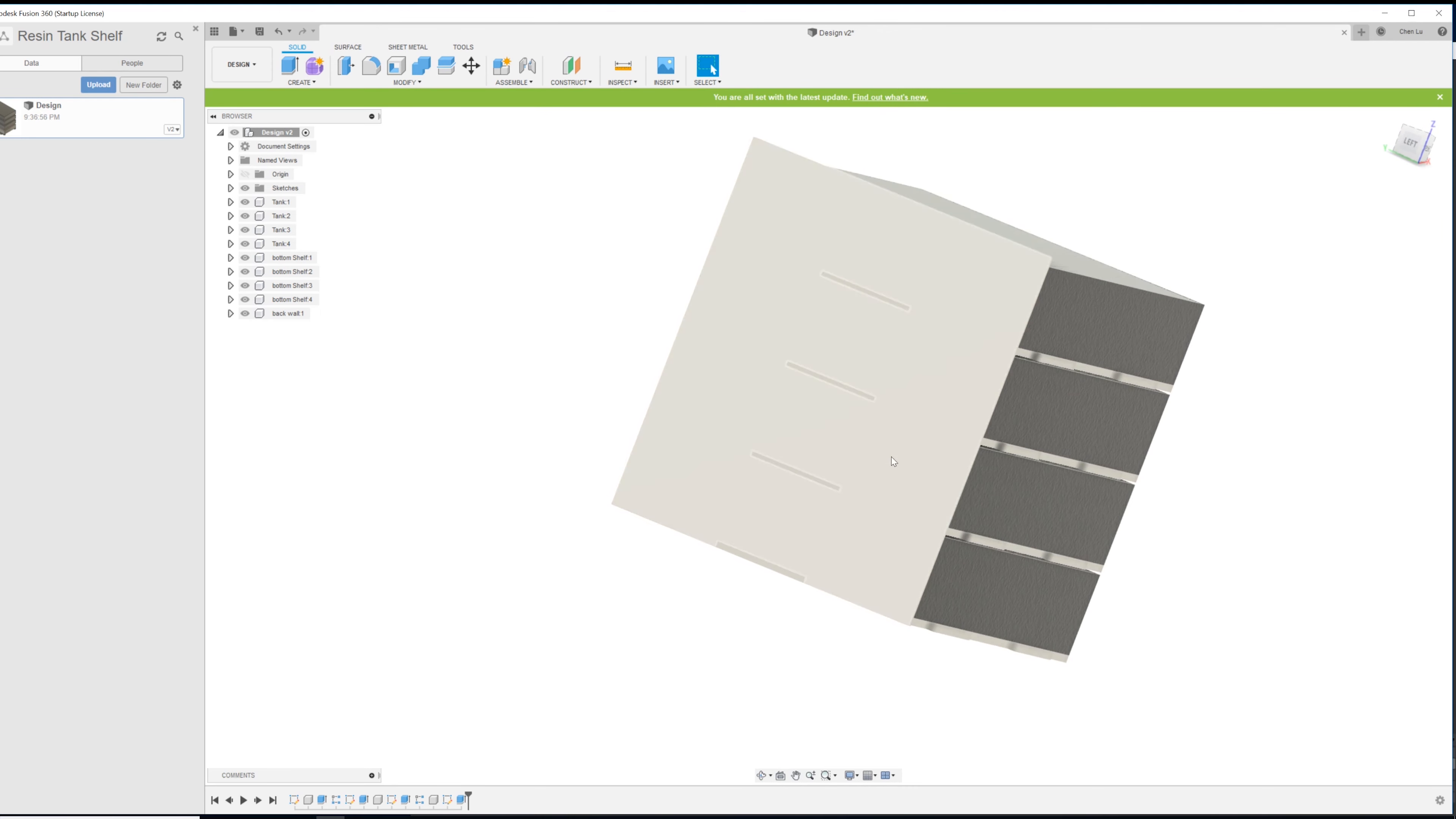
pyautogui.scroll(3, 1063, 394)
pyautogui.keyDown('shift'); pyautogui.moveTo(981, 351); pyautogui.dragTo(946, 357, button='middle'); pyautogui.keyUp('shift')
pyautogui.scroll(-3, 945, 357)
pyautogui.keyDown('shift'); pyautogui.moveTo(1251, 446); pyautogui.dragTo(905, 406, button='middle'); pyautogui.keyUp('shift')
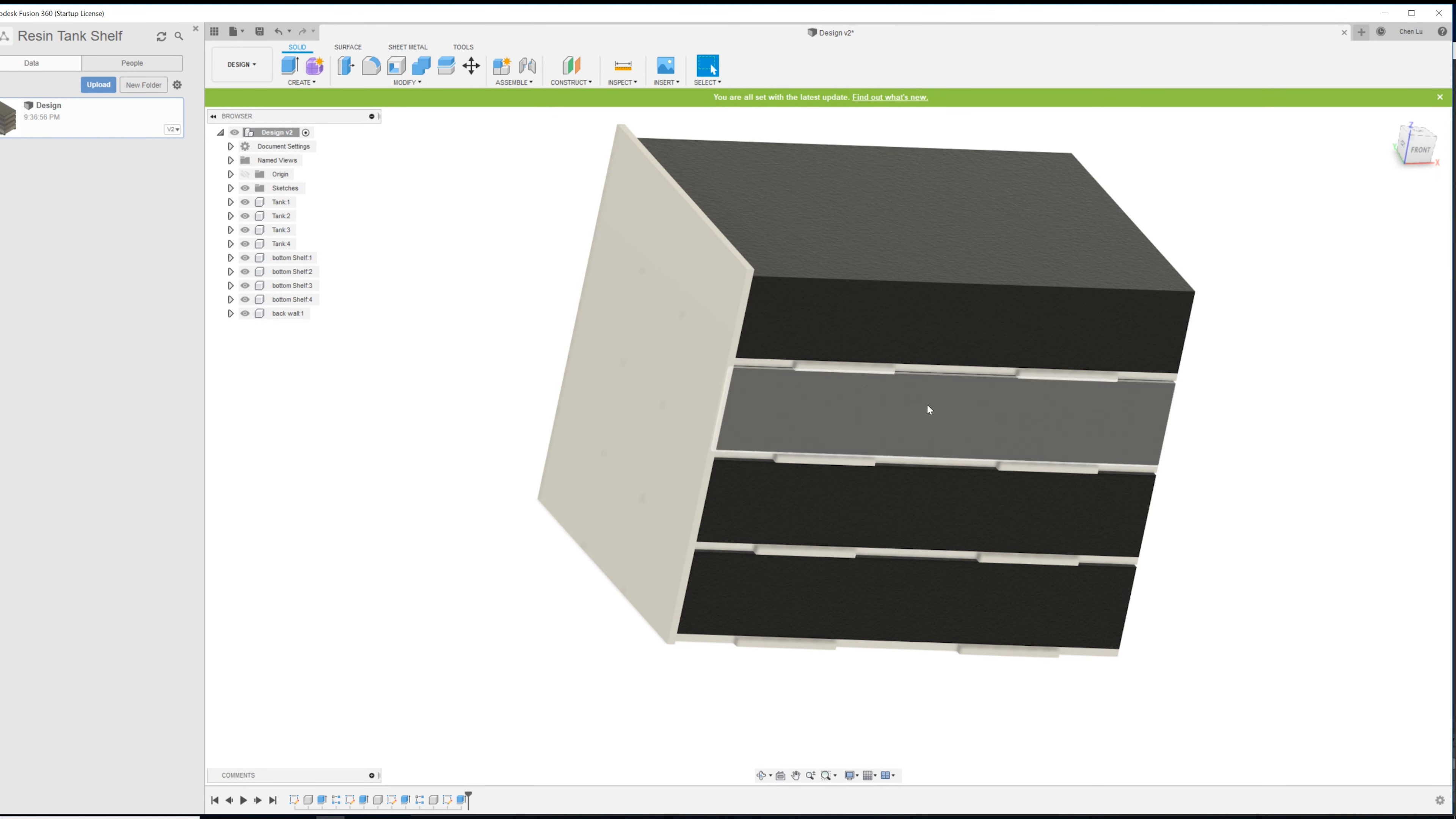
pyautogui.keyDown('shift'); pyautogui.moveTo(1209, 494); pyautogui.dragTo(1060, 487, button='middle'); pyautogui.keyUp('shift')
pyautogui.moveTo(1150, 488)
pyautogui.keyDown('shift'); pyautogui.mouseDown(button='middle')
pyautogui.moveTo(1125, 509)
pyautogui.moveTo(1043, 462)
pyautogui.moveTo(1097, 505)
pyautogui.moveTo(1119, 487)
pyautogui.moveTo(1189, 494)
pyautogui.moveTo(1160, 496)
pyautogui.mouseUp(button='middle'); pyautogui.keyUp('shift')
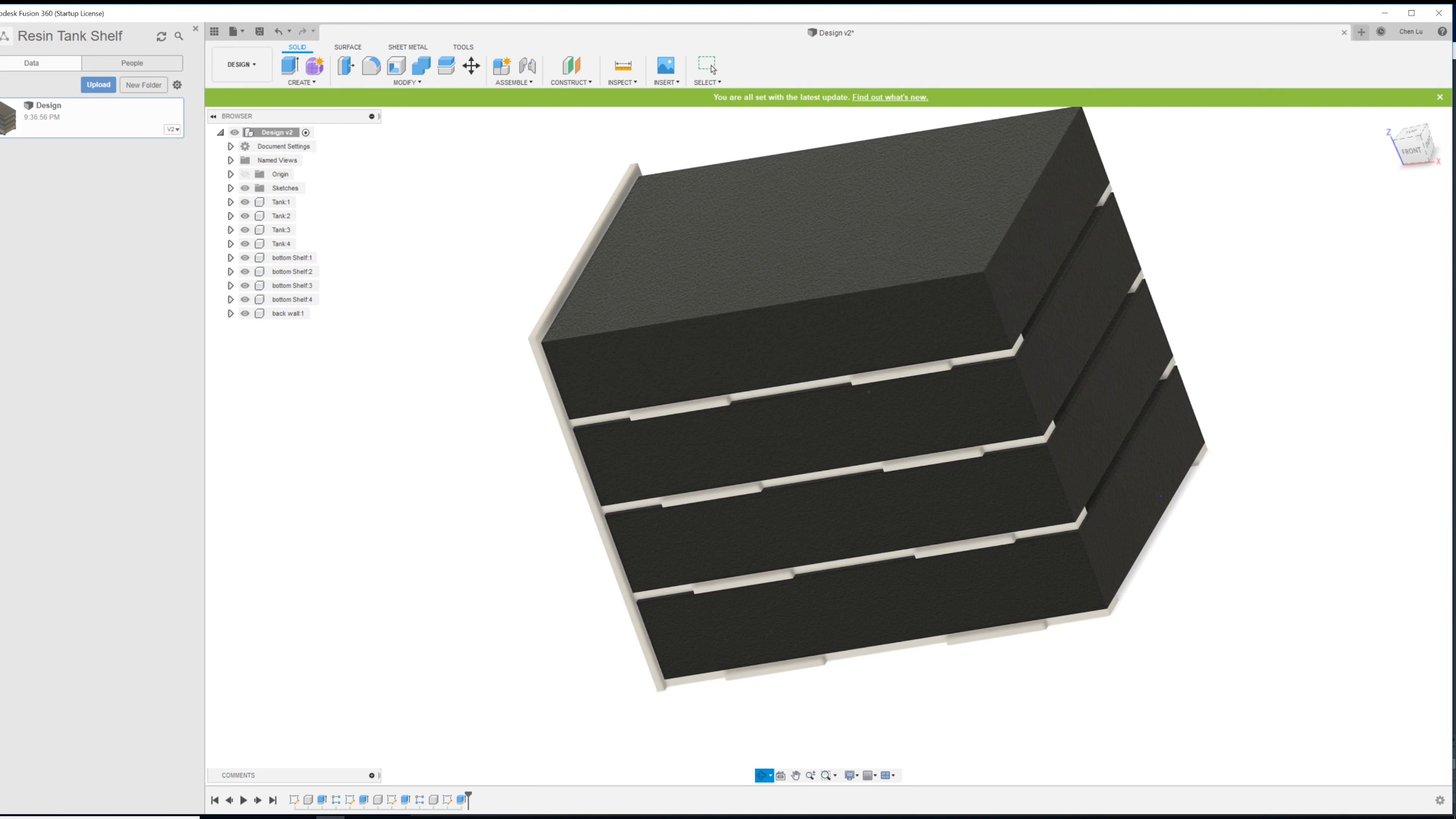
pyautogui.keyDown('shift'); pyautogui.moveTo(1160, 496); pyautogui.dragTo(1203, 465, button='middle'); pyautogui.keyUp('shift')
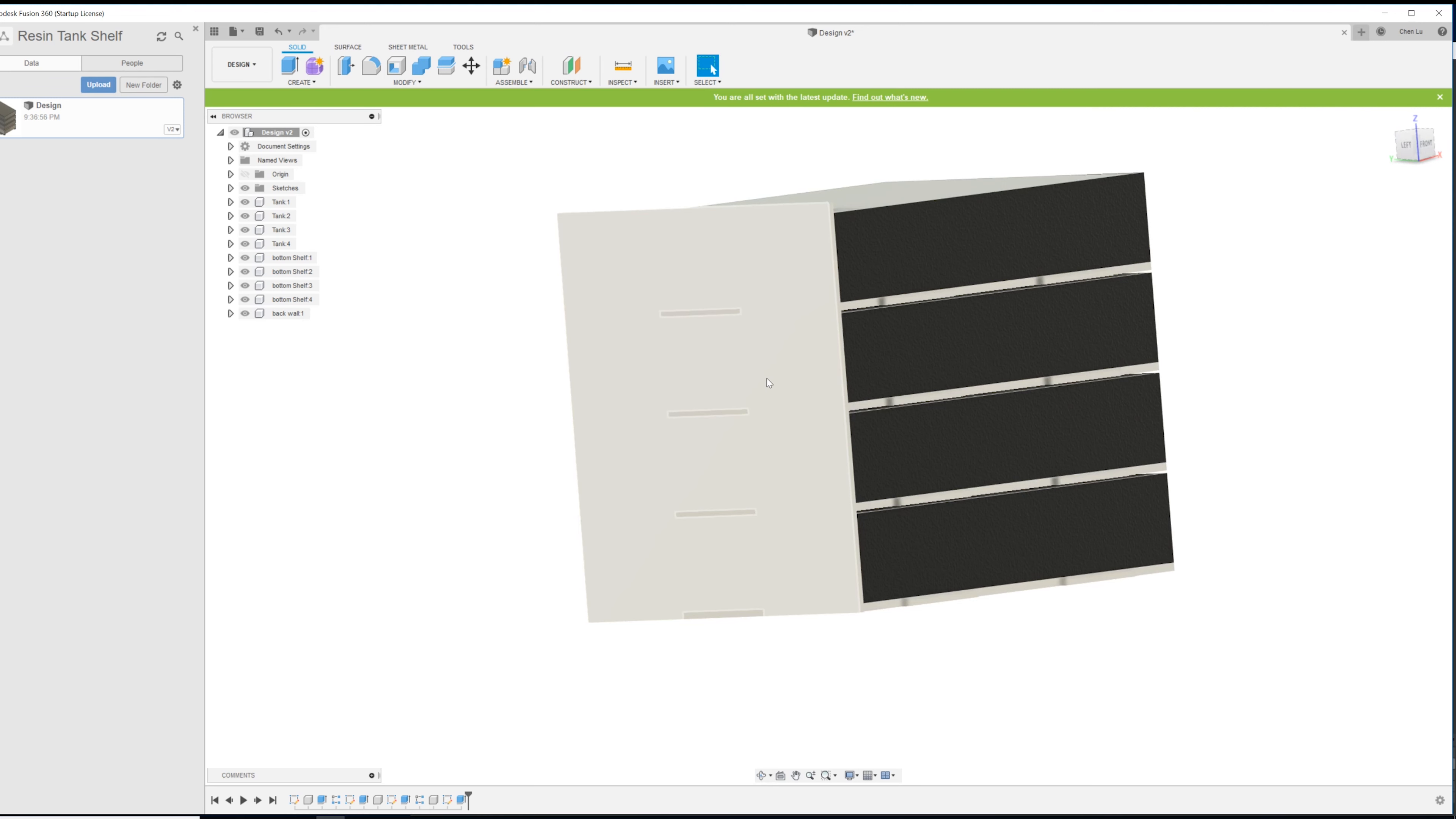
# - Examine the underside of the assembly where the bottom shelf and its tab meet the back wall's lower edge
pyautogui.keyDown('shift'); pyautogui.moveTo(815, 495); pyautogui.dragTo(724, 401, button='middle'); pyautogui.keyUp('shift')
pyautogui.scroll(5, 762, 278)
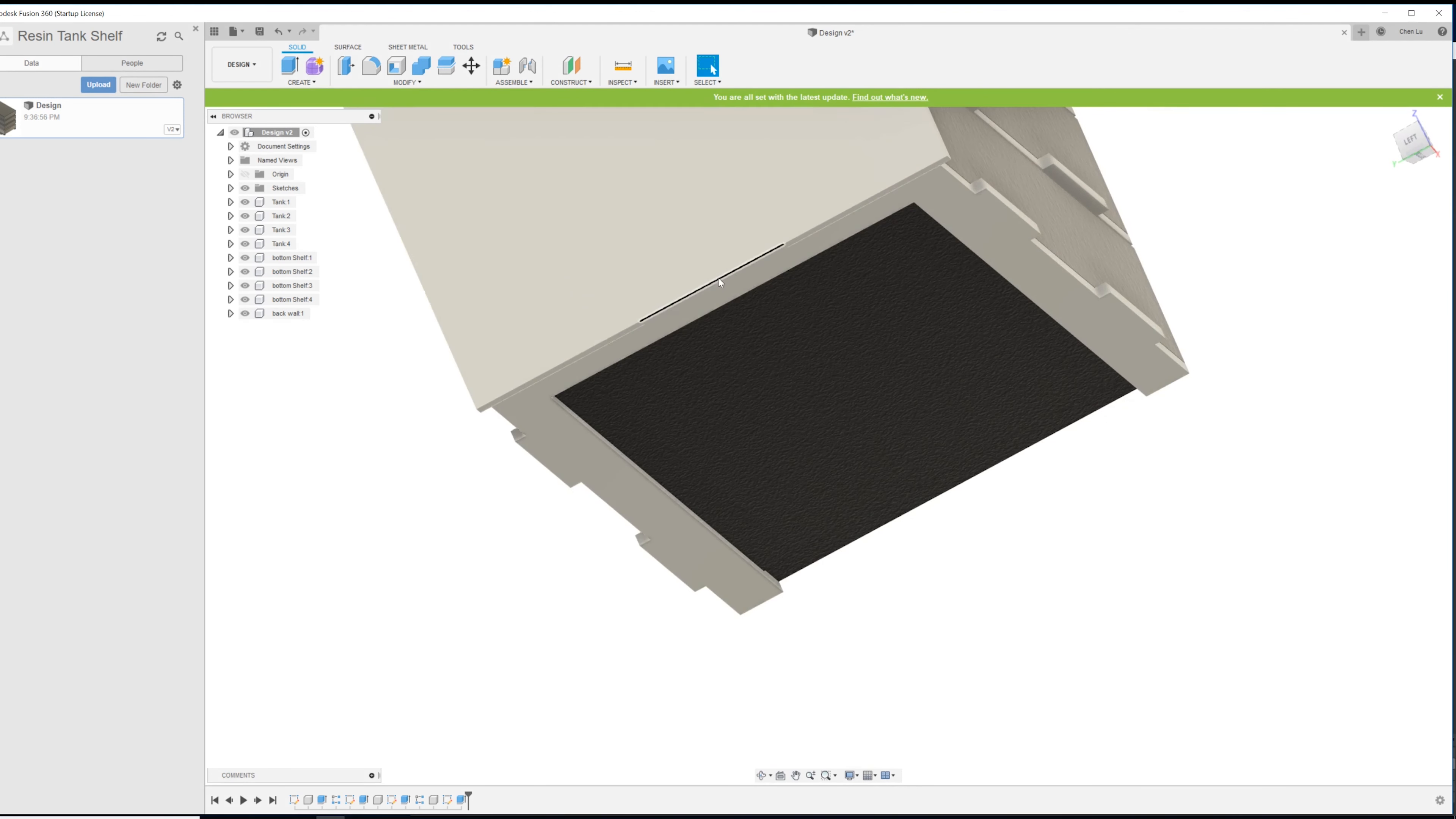
pyautogui.keyDown('shift'); pyautogui.moveTo(704, 283); pyautogui.dragTo(809, 215, button='middle'); pyautogui.keyUp('shift')
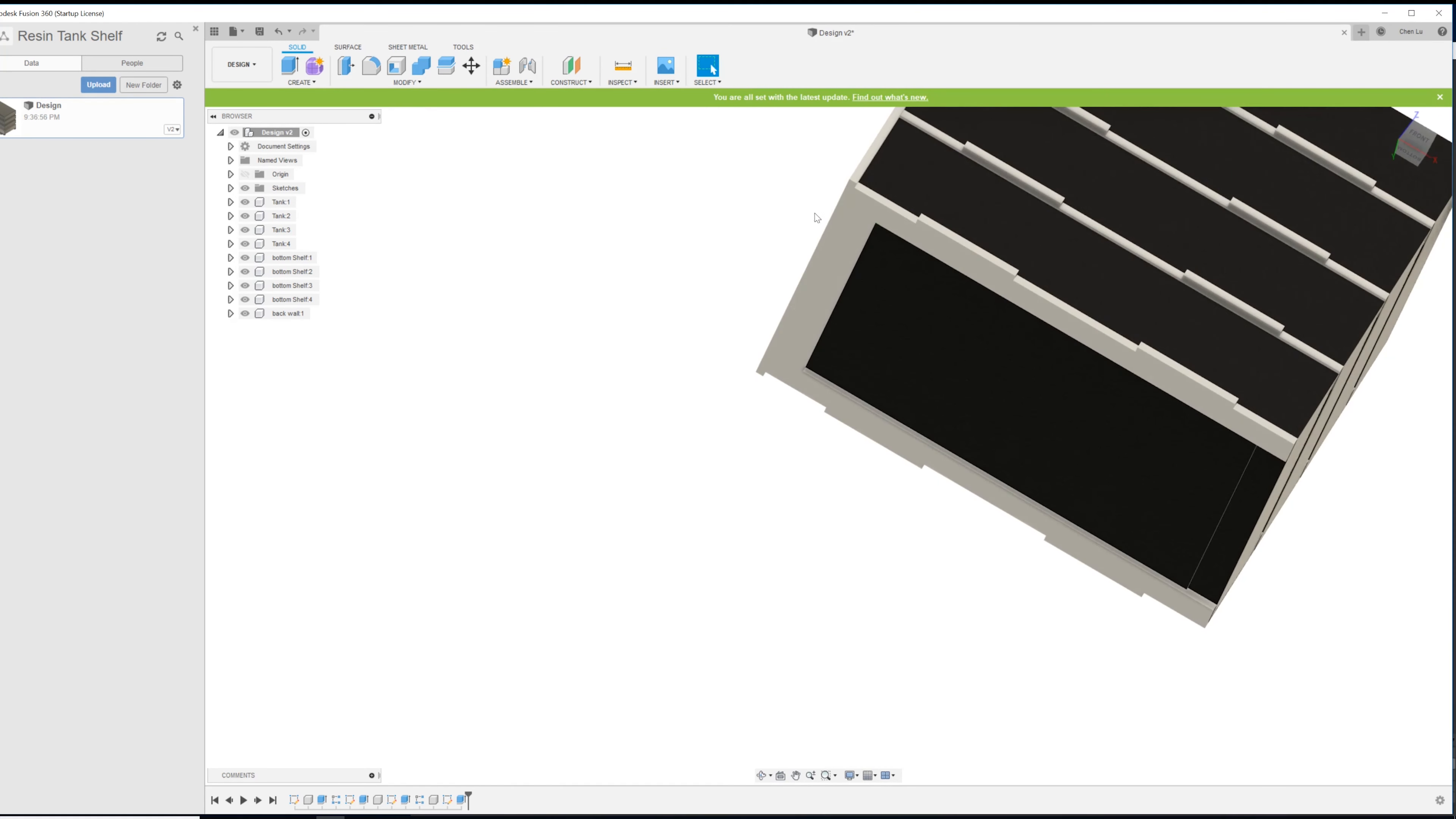
pyautogui.scroll(3, 1005, 250)
pyautogui.keyDown('shift'); pyautogui.moveTo(958, 271); pyautogui.dragTo(1002, 259, button='middle'); pyautogui.keyUp('shift')
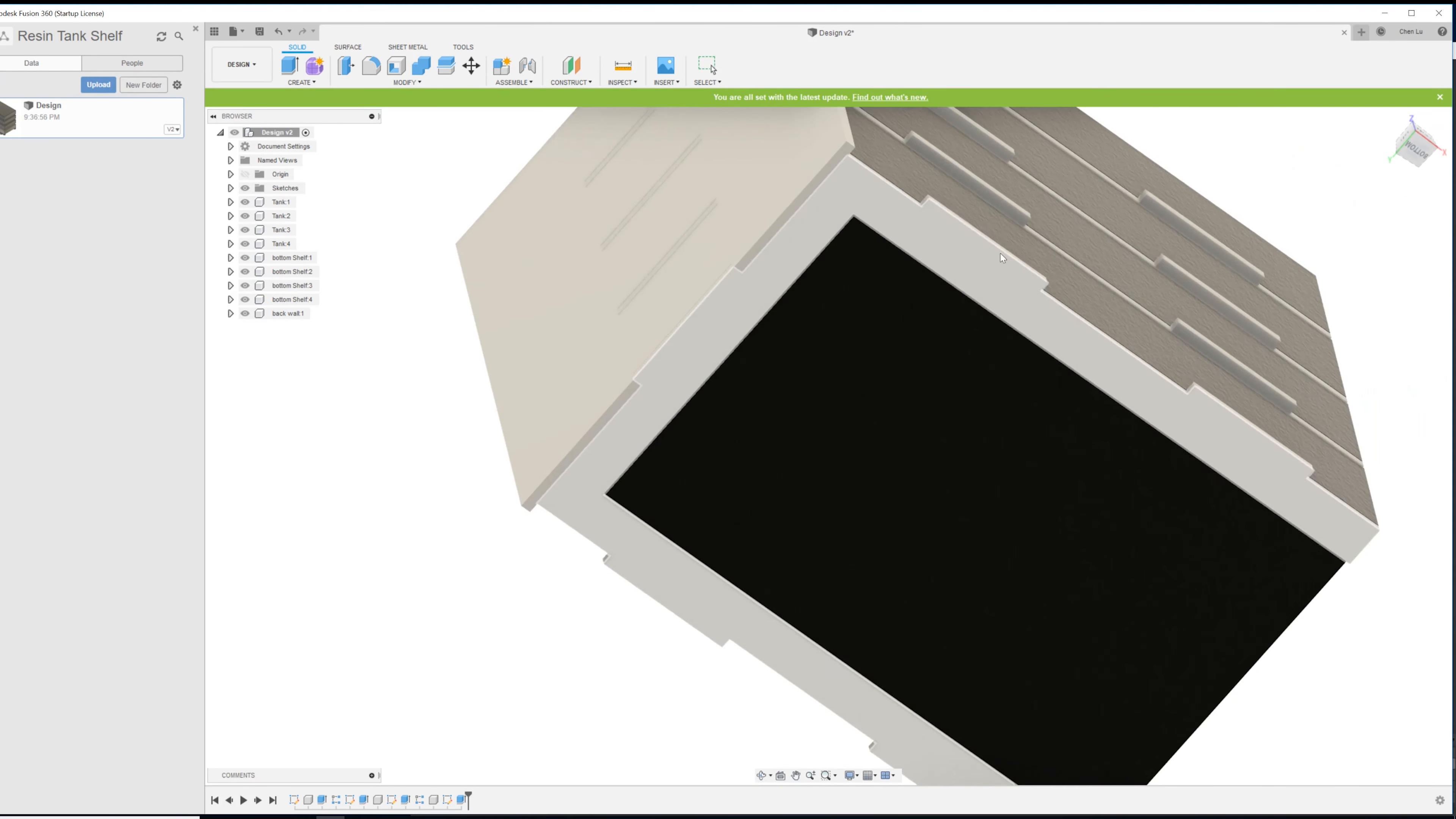
pyautogui.scroll(-4, 970, 306)
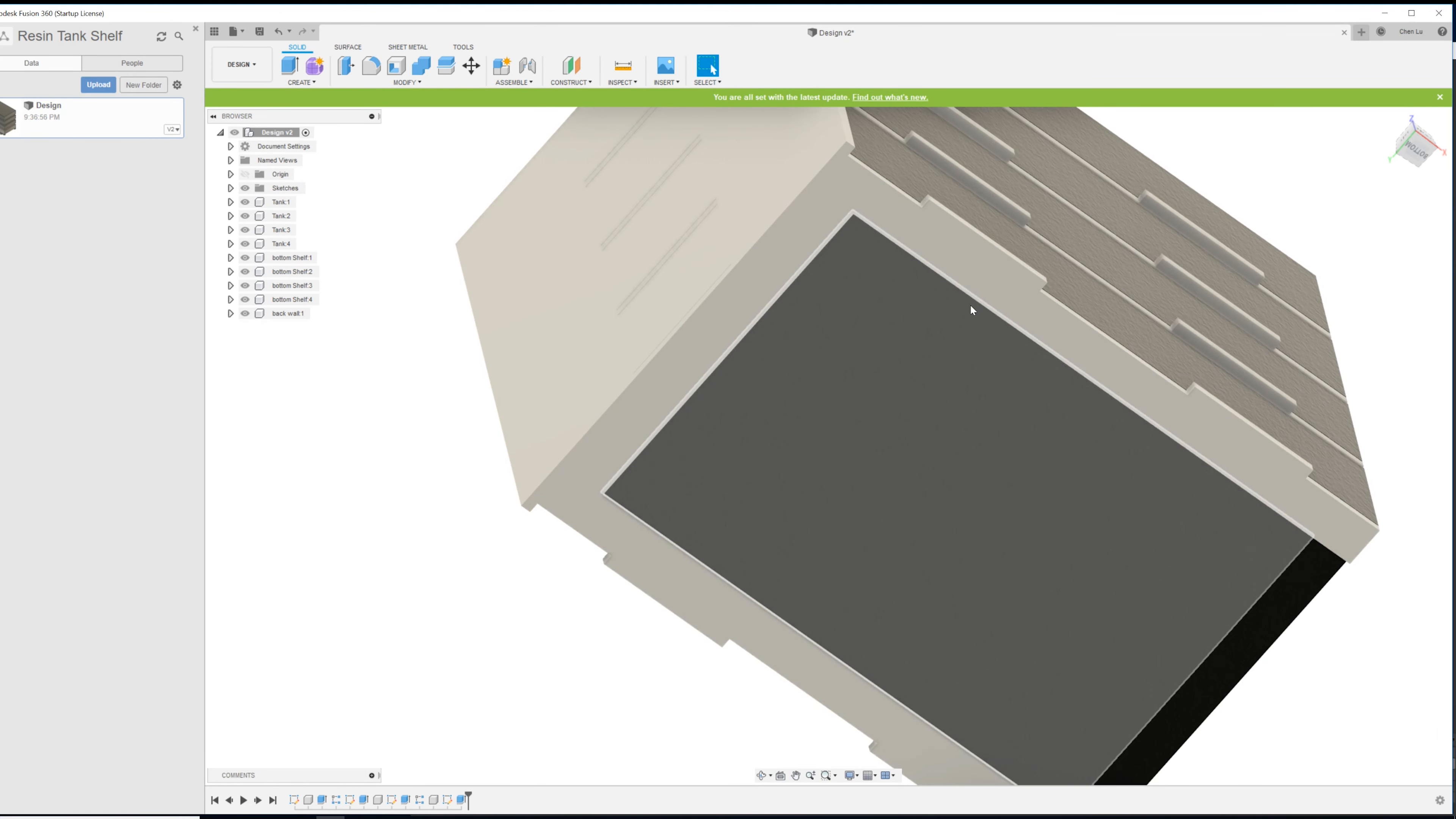
pyautogui.keyDown('shift'); pyautogui.moveTo(1073, 380); pyautogui.dragTo(1092, 312, button='middle'); pyautogui.keyUp('shift')
pyautogui.keyDown('shift'); pyautogui.moveTo(1051, 448); pyautogui.dragTo(1092, 439, button='middle'); pyautogui.keyUp('shift')
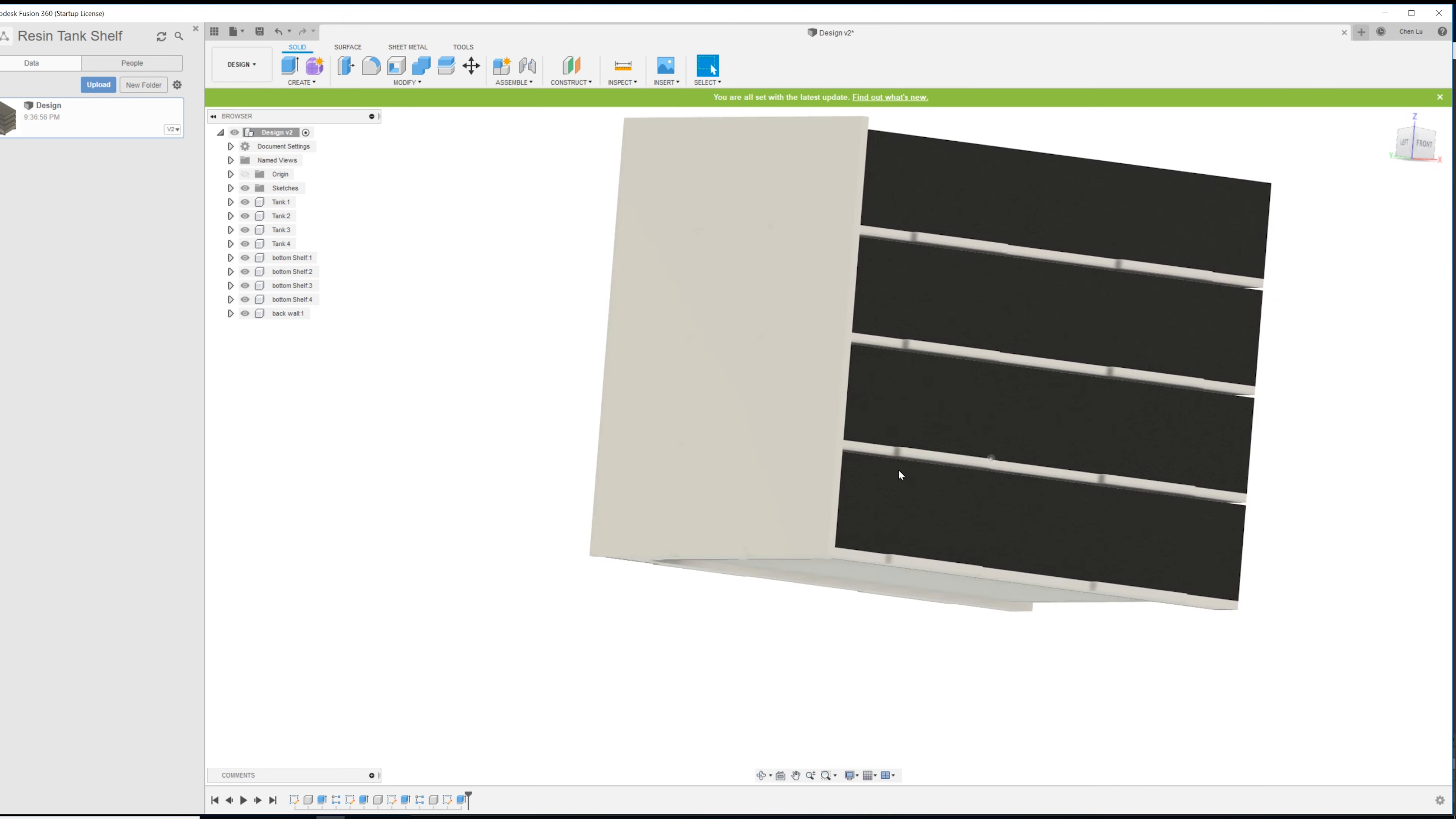
pyautogui.scroll(-2, 726, 561)
pyautogui.scroll(3, 726, 561)
pyautogui.scroll(3, 726, 561)
pyautogui.moveTo(698, 557)
pyautogui.keyDown('shift'); pyautogui.mouseDown(button='middle')
pyautogui.moveTo(704, 514)
pyautogui.moveTo(709, 572)
pyautogui.moveTo(667, 572)
pyautogui.moveTo(699, 555)
pyautogui.mouseUp(button='middle'); pyautogui.keyUp('shift')
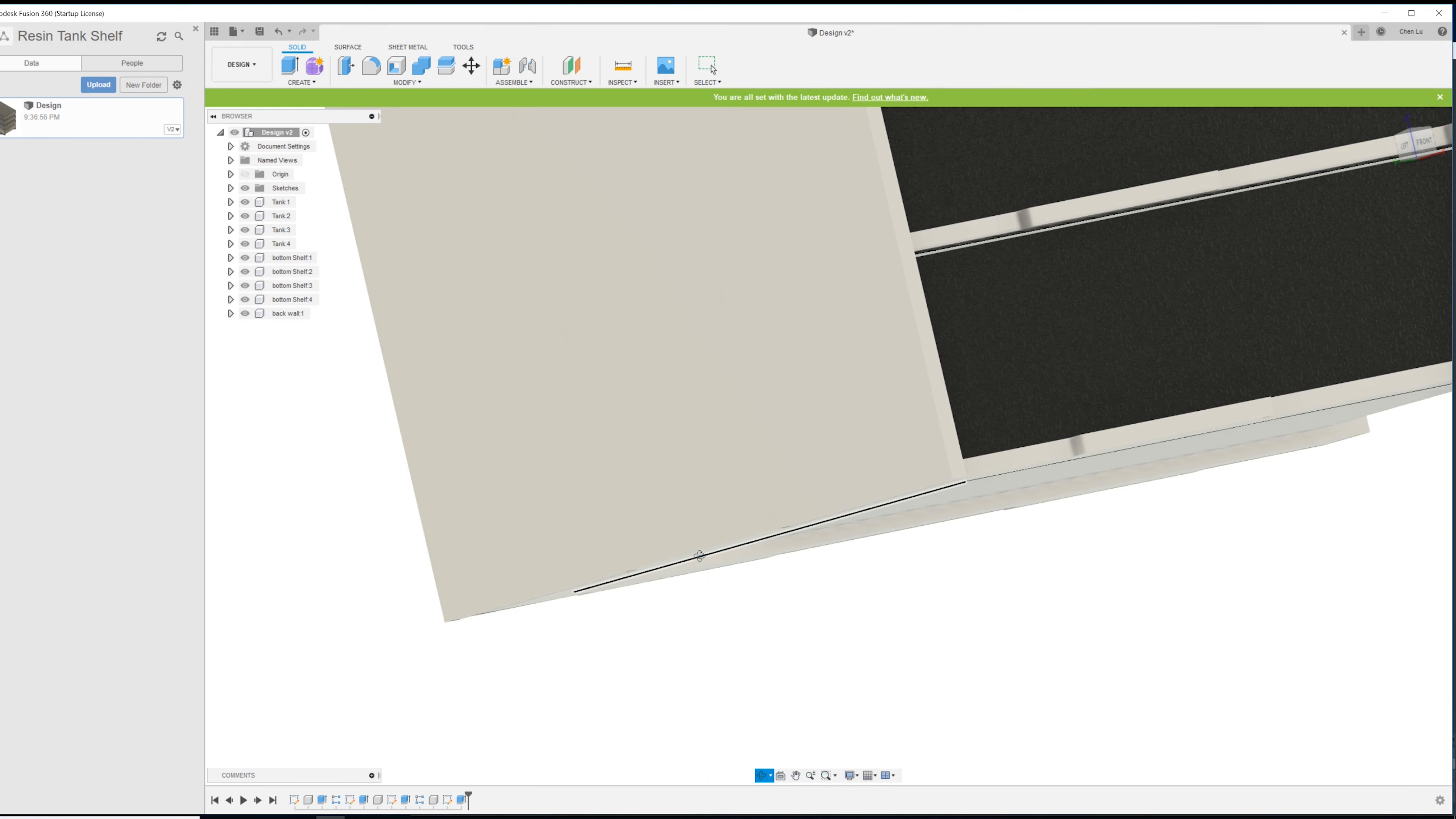
pyautogui.keyDown('shift'); pyautogui.moveTo(700, 555); pyautogui.dragTo(700, 556, button='middle'); pyautogui.keyUp('shift')
pyautogui.keyDown('shift'); pyautogui.moveTo(898, 514); pyautogui.dragTo(818, 463, button='middle'); pyautogui.keyUp('shift')
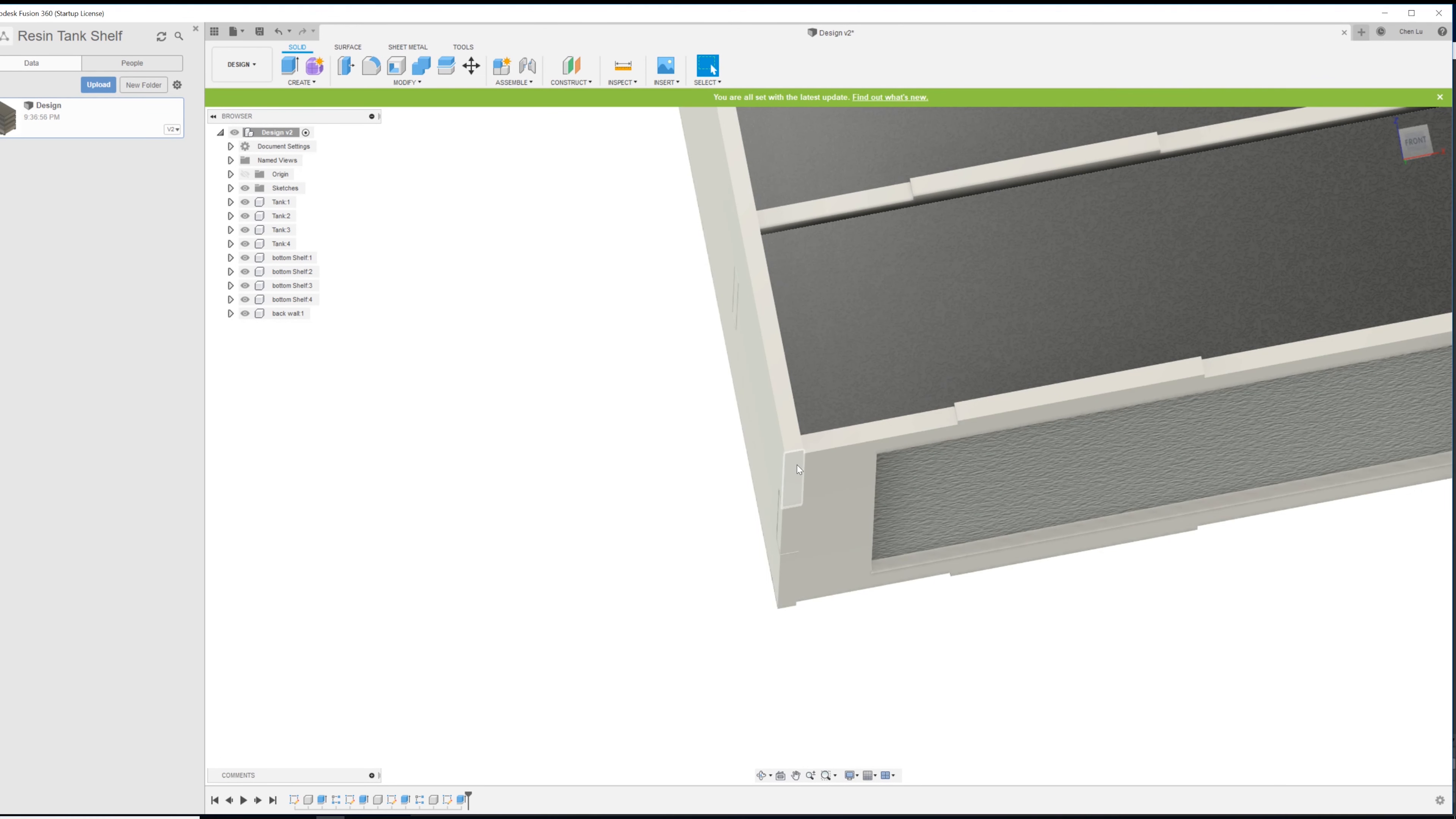
# - Examine the back wall's outer face, its tab slots and its bottom corner against the shelves from several sides
pyautogui.scroll(3, 796, 465)
pyautogui.scroll(-3, 796, 465)
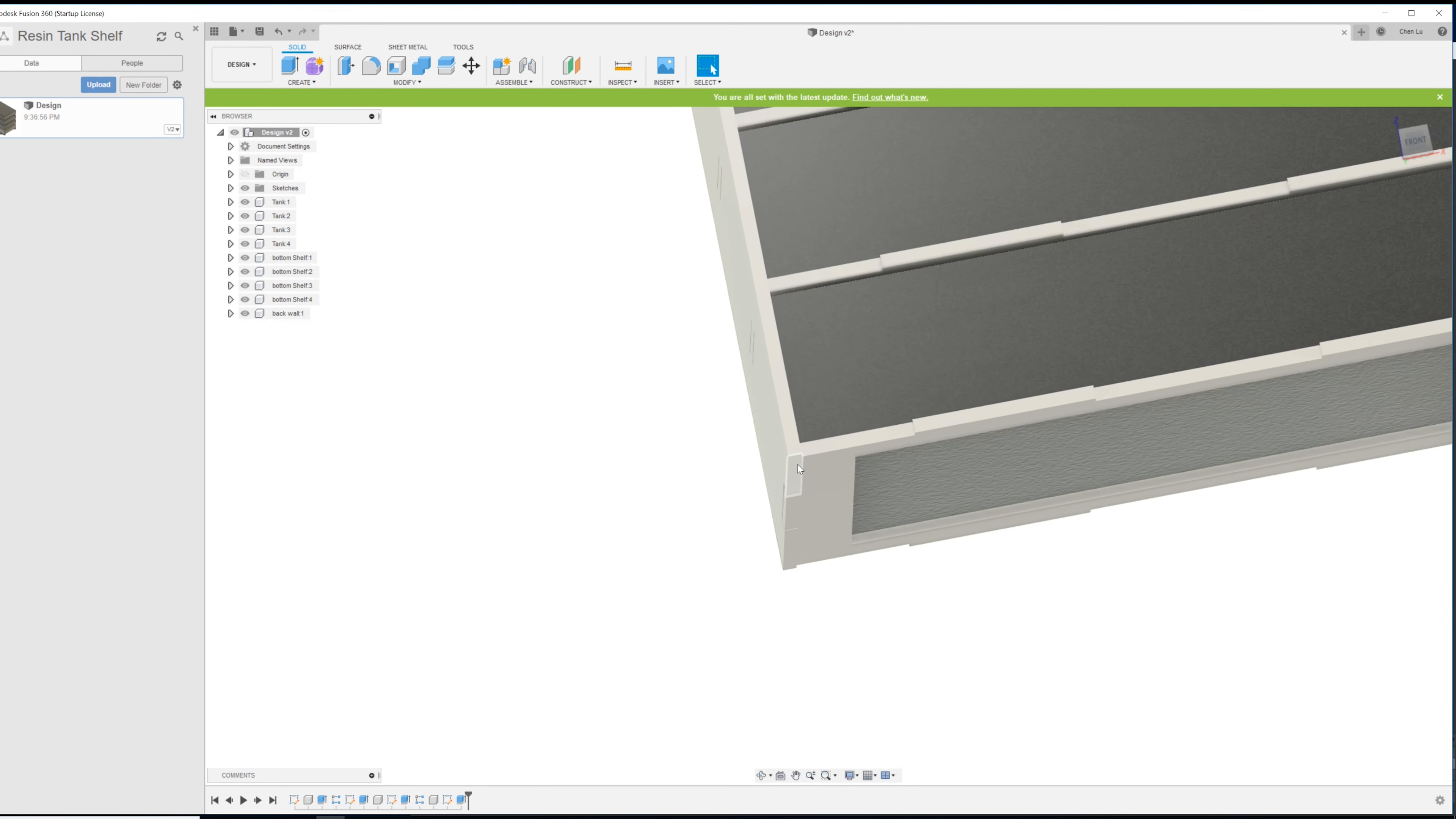
pyautogui.moveTo(798, 465)
pyautogui.keyDown('shift'); pyautogui.mouseDown(button='middle')
pyautogui.moveTo(794, 487)
pyautogui.moveTo(801, 439)
pyautogui.mouseUp(button='middle'); pyautogui.keyUp('shift')
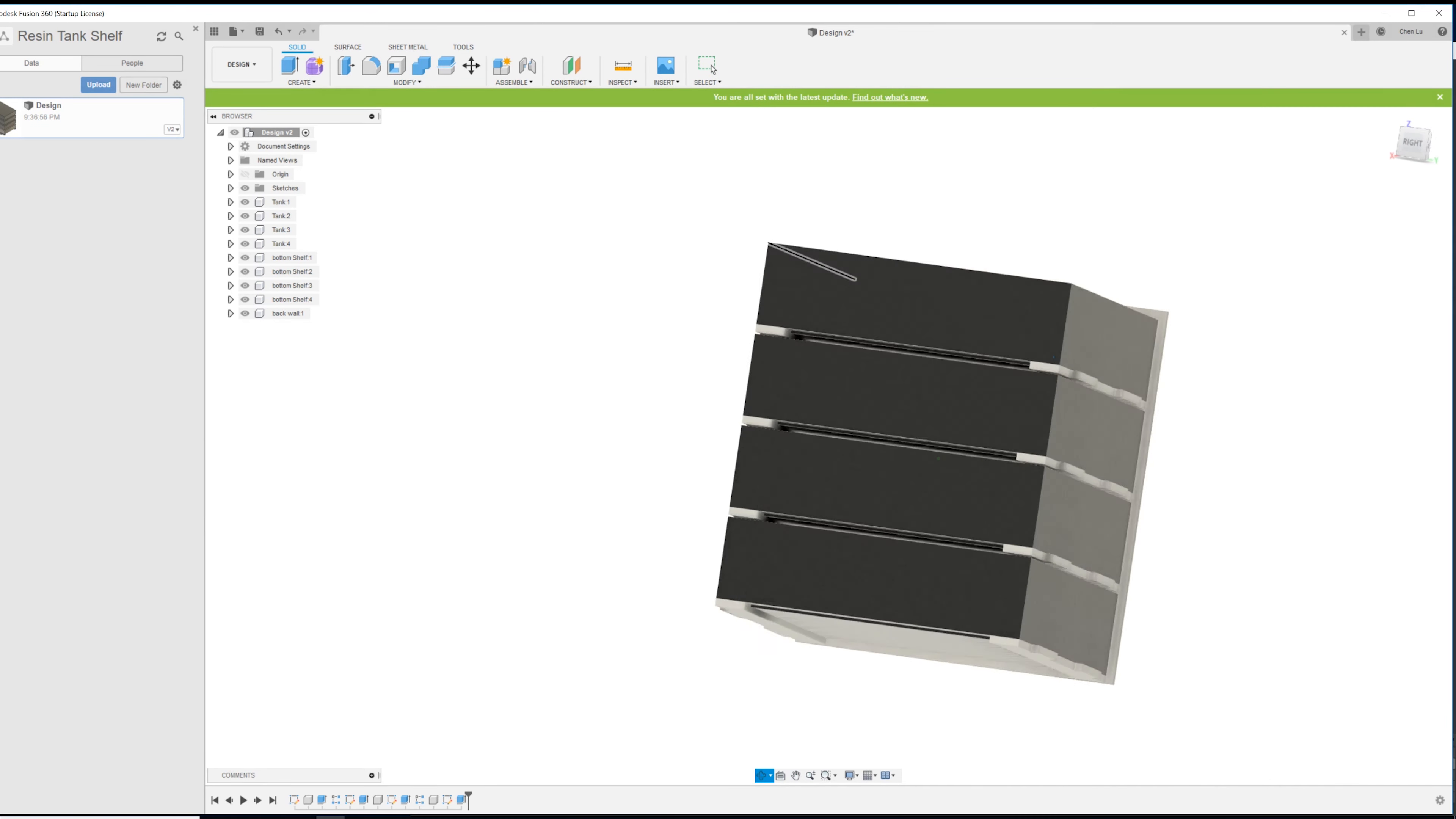
pyautogui.keyDown('shift'); pyautogui.moveTo(1089, 402); pyautogui.dragTo(1157, 390, button='middle'); pyautogui.keyUp('shift')
pyautogui.press('Escape')
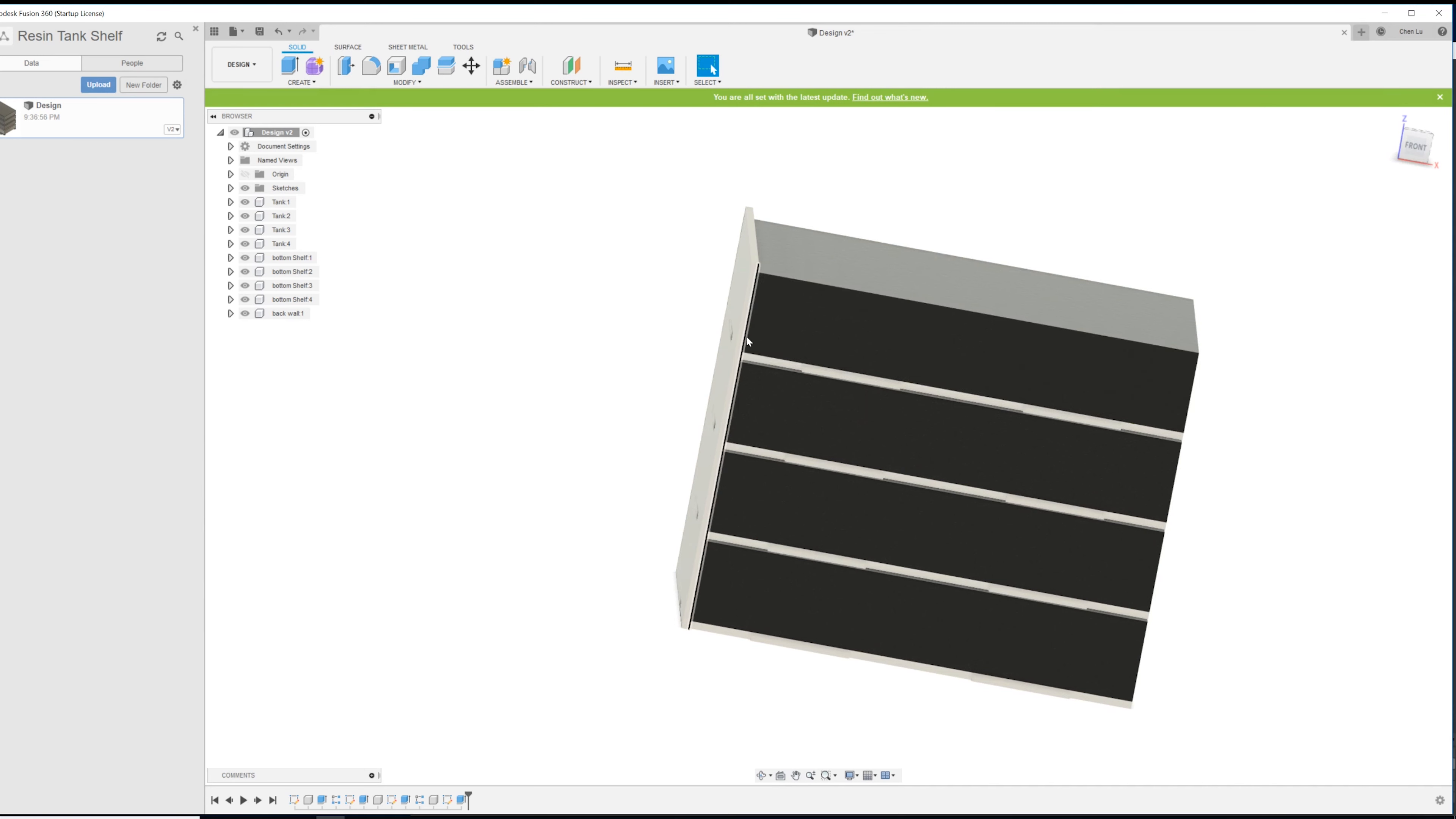
pyautogui.scroll(3, 762, 353)
pyautogui.scroll(-3, 773, 368)
pyautogui.keyDown('shift'); pyautogui.moveTo(757, 362); pyautogui.dragTo(739, 377, button='middle'); pyautogui.keyUp('shift')
pyautogui.keyDown('shift'); pyautogui.moveTo(585, 438); pyautogui.dragTo(656, 452, button='middle'); pyautogui.keyUp('shift')
pyautogui.scroll(3, 928, 372)
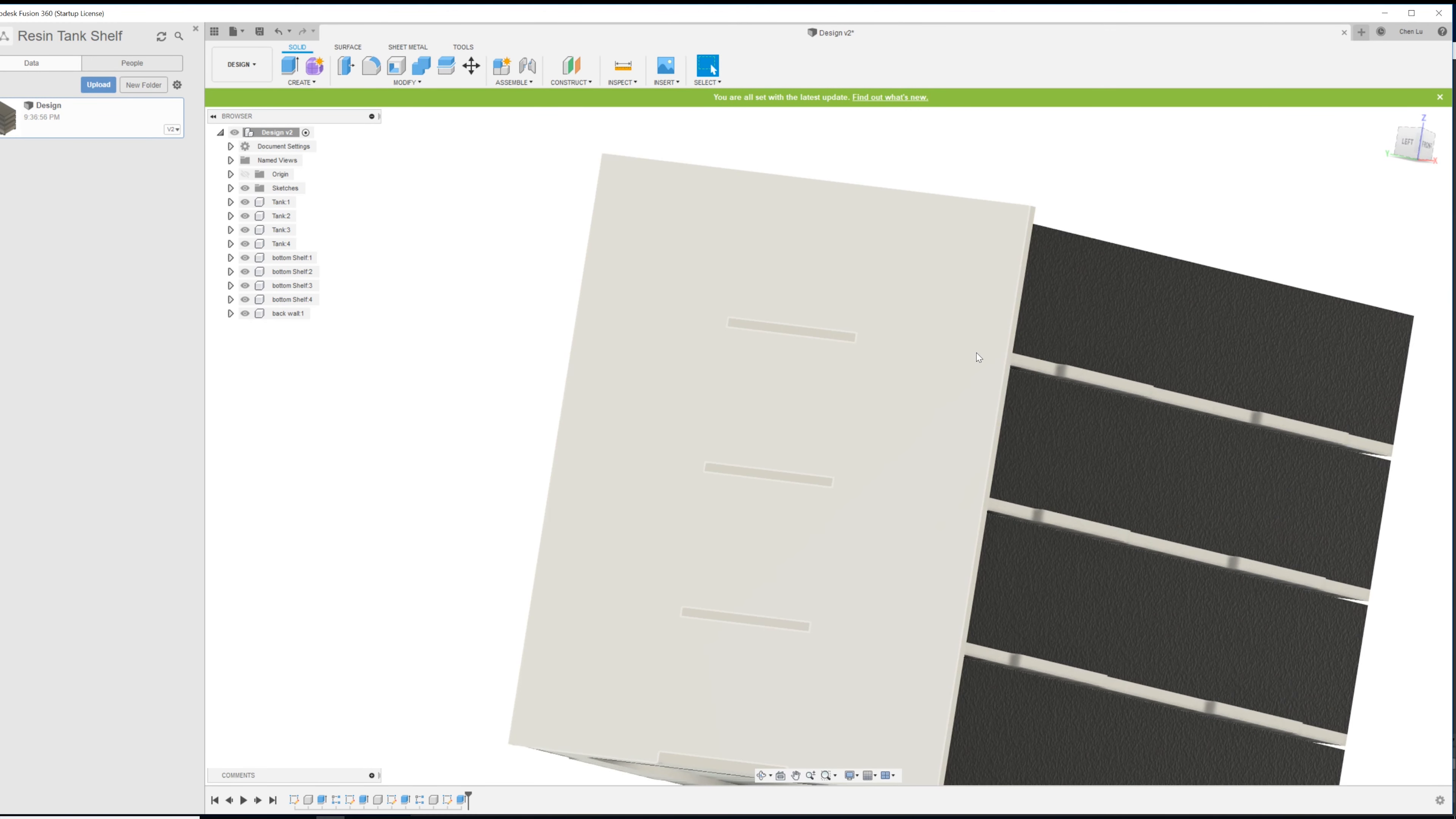
pyautogui.keyDown('shift'); pyautogui.moveTo(976, 353); pyautogui.dragTo(709, 502, button='middle'); pyautogui.keyUp('shift')
pyautogui.keyDown('shift'); pyautogui.moveTo(736, 450); pyautogui.dragTo(730, 472, button='middle'); pyautogui.keyUp('shift')
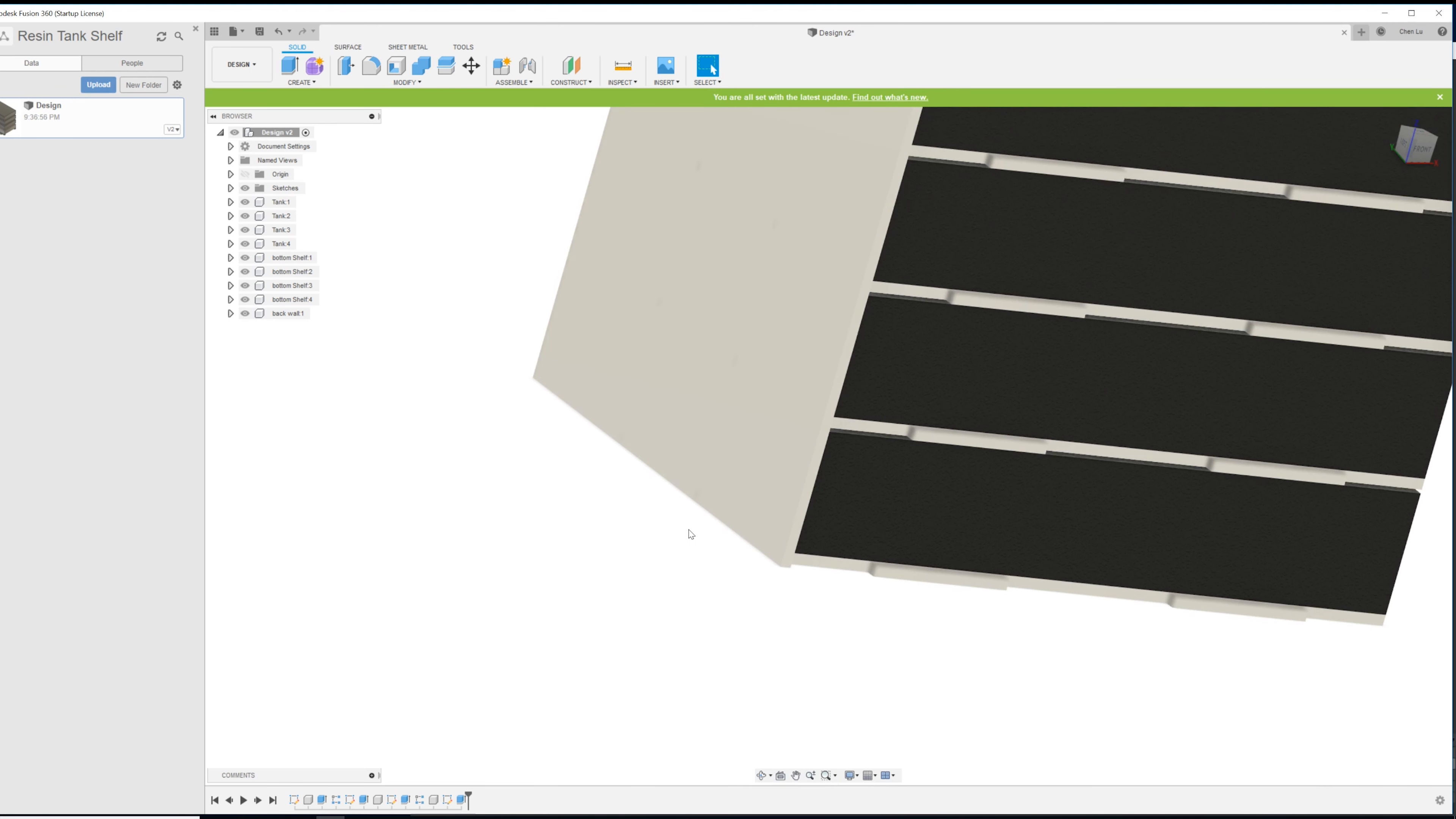
# - Reopen the back wall's sketch and delete the projected edges of the small square in its bottom corner
pyautogui.click(748, 463)
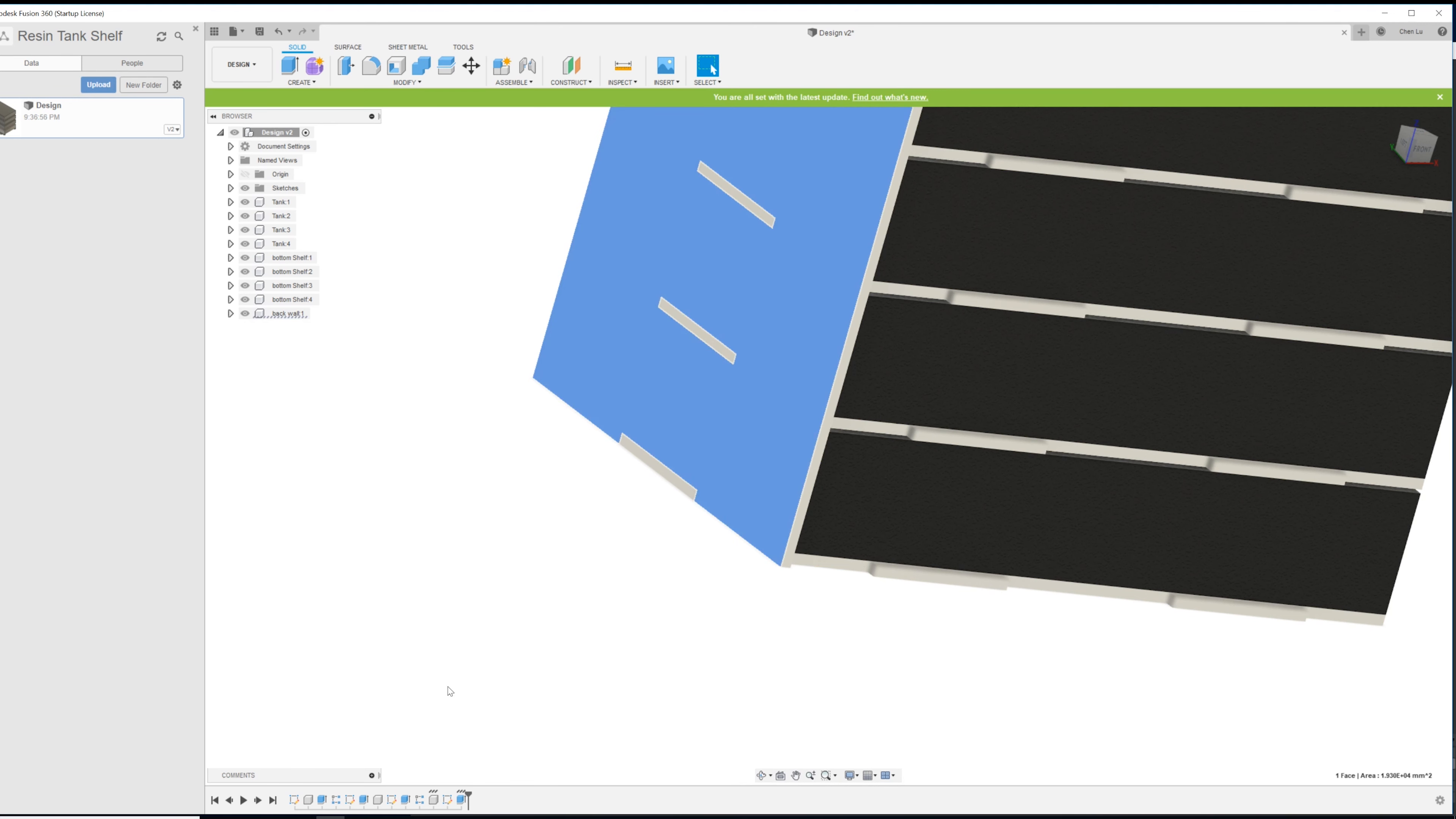
pyautogui.rightClick(456, 802)
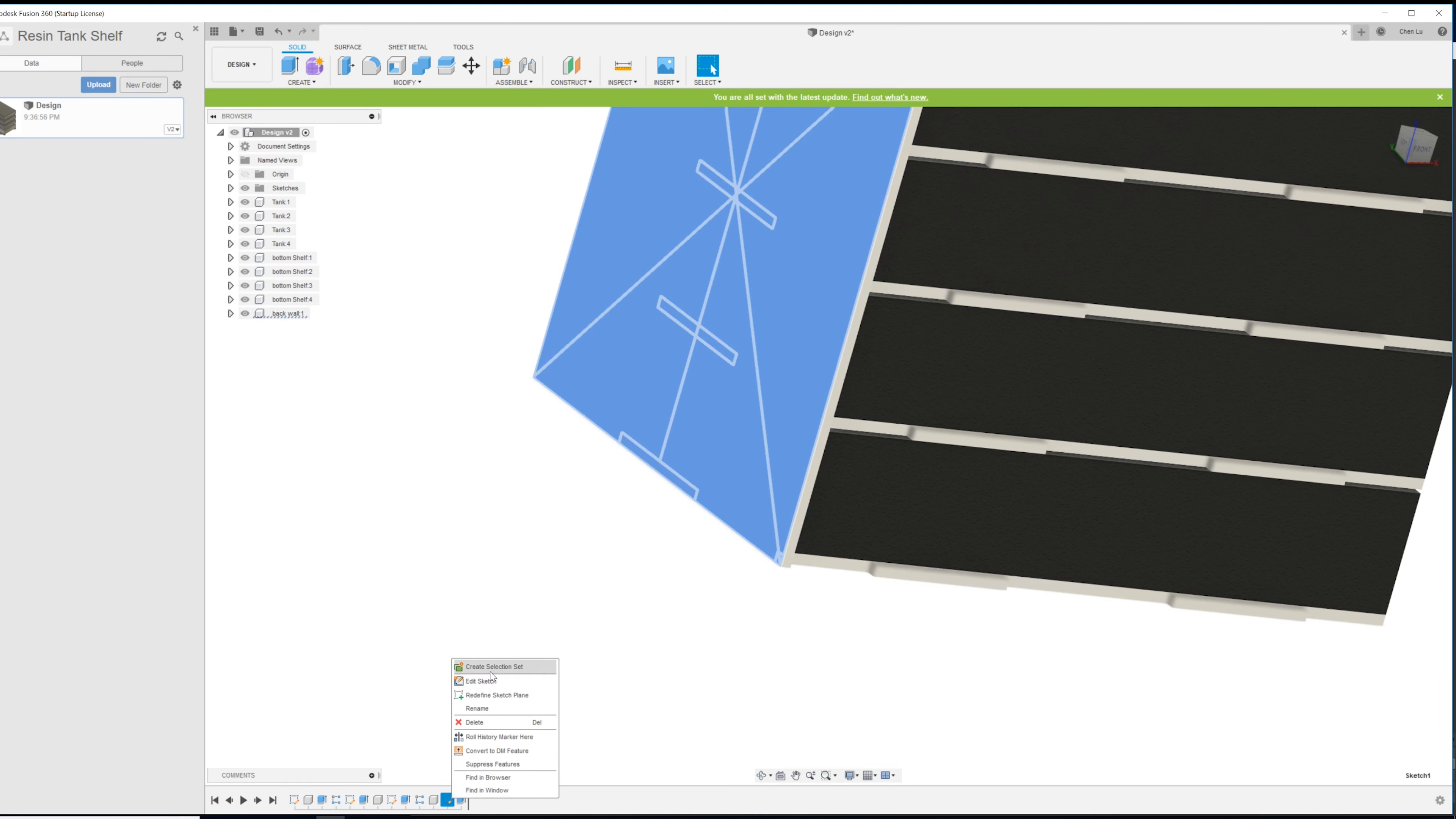
pyautogui.click(504, 667)
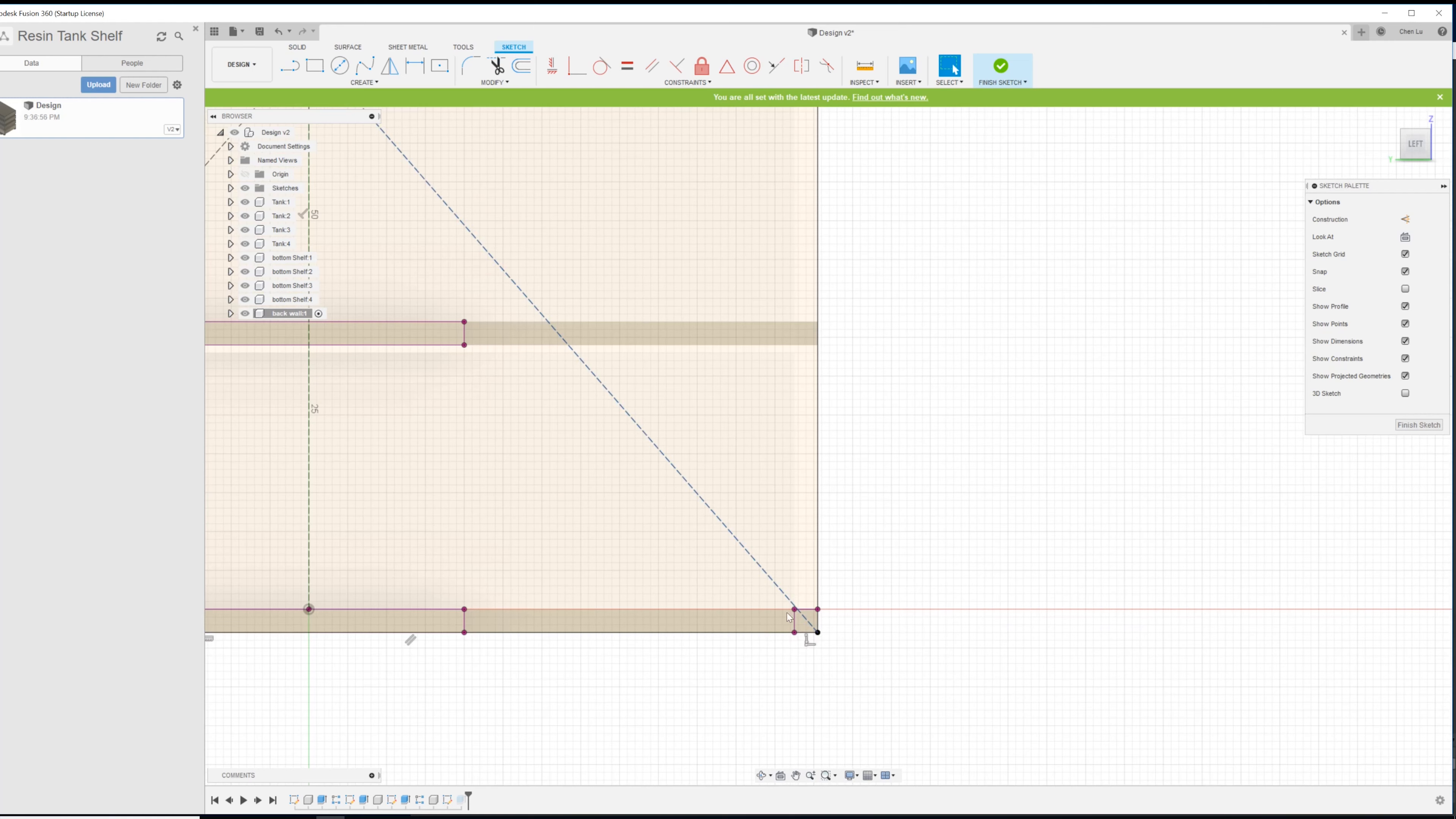
pyautogui.moveTo(767, 653); pyautogui.dragTo(767, 652)
pyautogui.click(839, 636)
pyautogui.click(803, 610)
pyautogui.keyDown('ctrl'); pyautogui.click(796, 619); pyautogui.keyUp('ctrl')
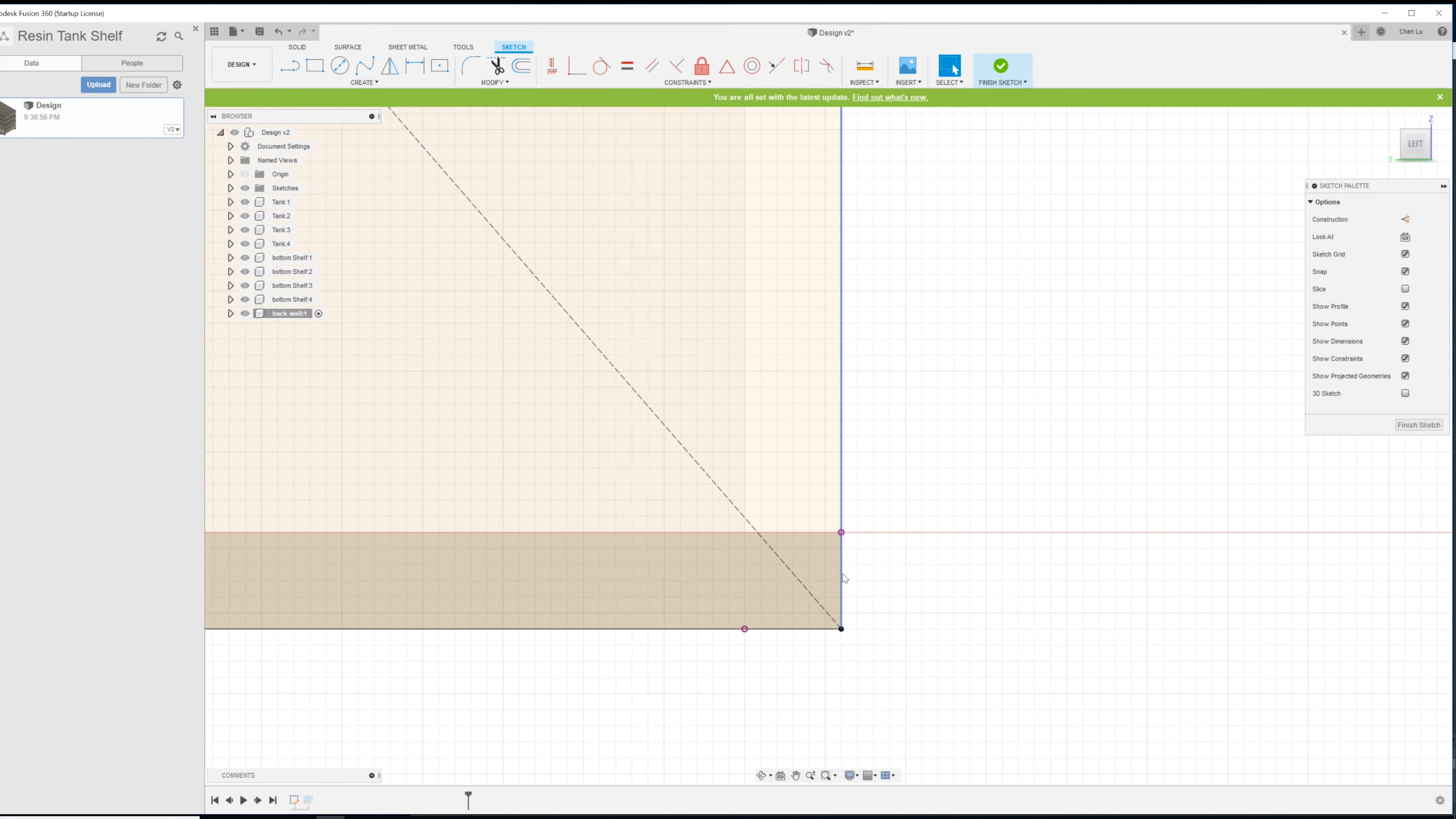
# - Inspect the overlapping edges, coincident constraints and leftover projected points around the sketch's bottom corner and lower edge
pyautogui.click(843, 552)
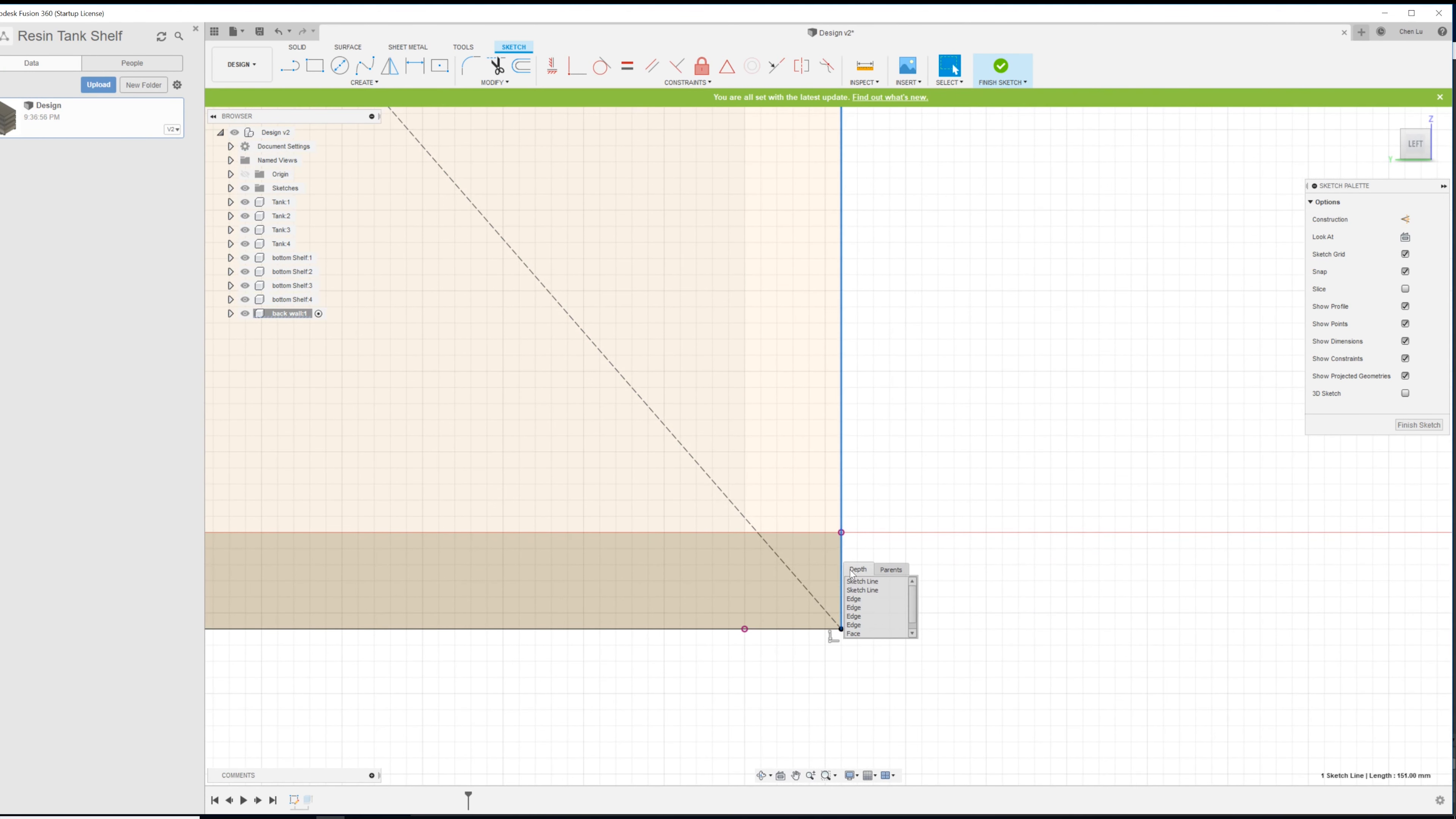
pyautogui.click(860, 601)
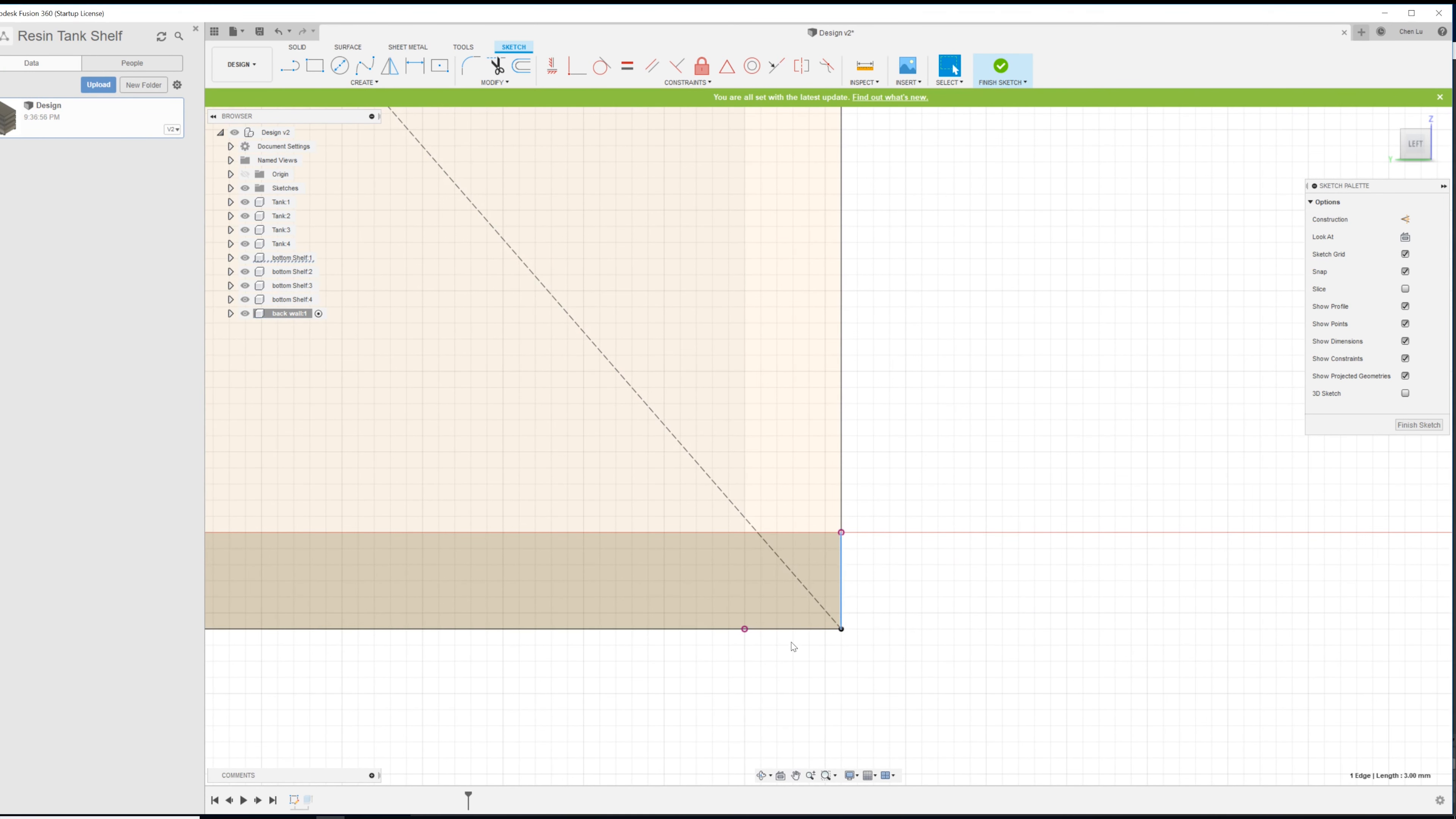
pyautogui.click(841, 629)
pyautogui.click(823, 644)
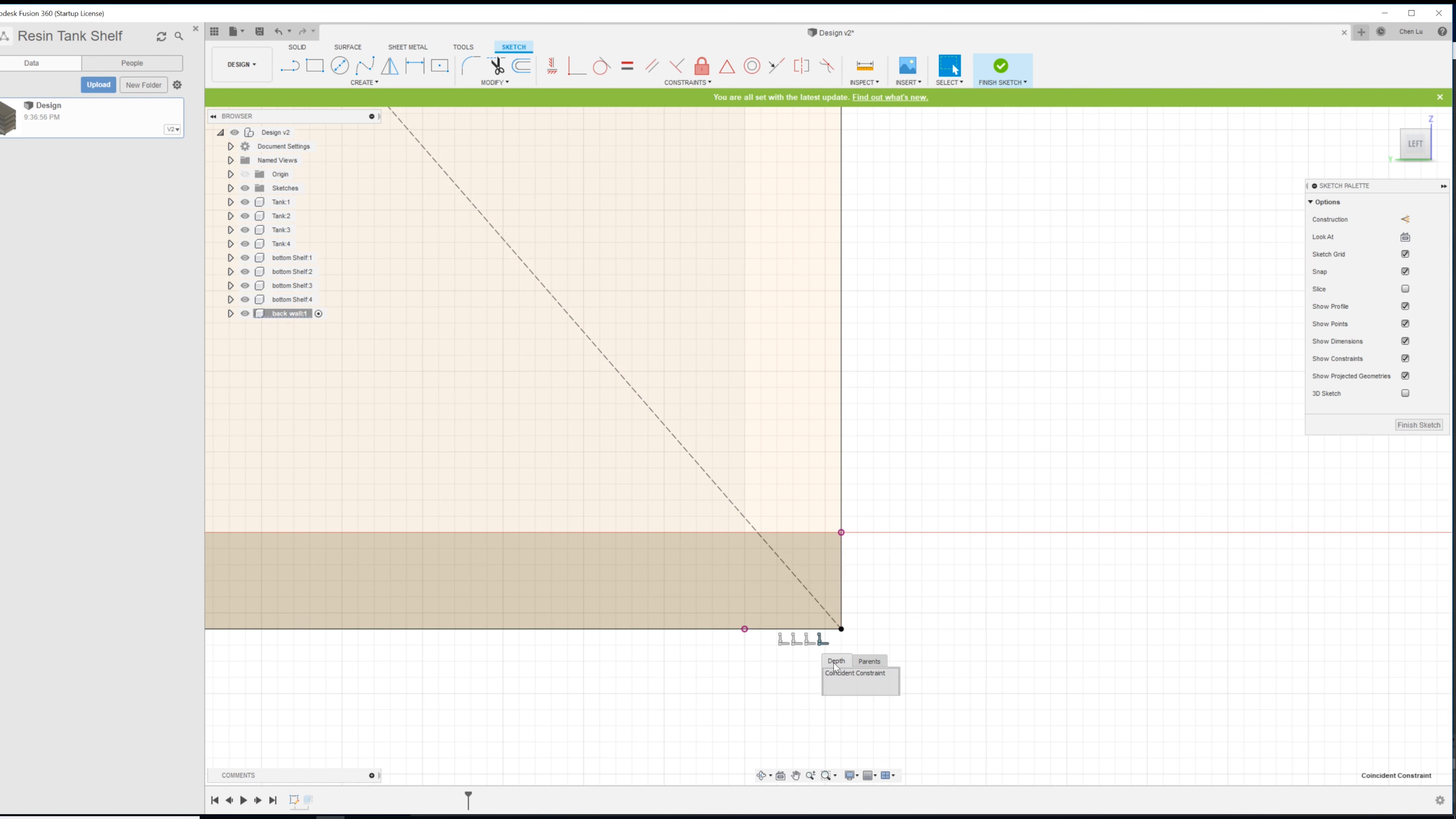
pyautogui.click(745, 629)
pyautogui.press('Escape')
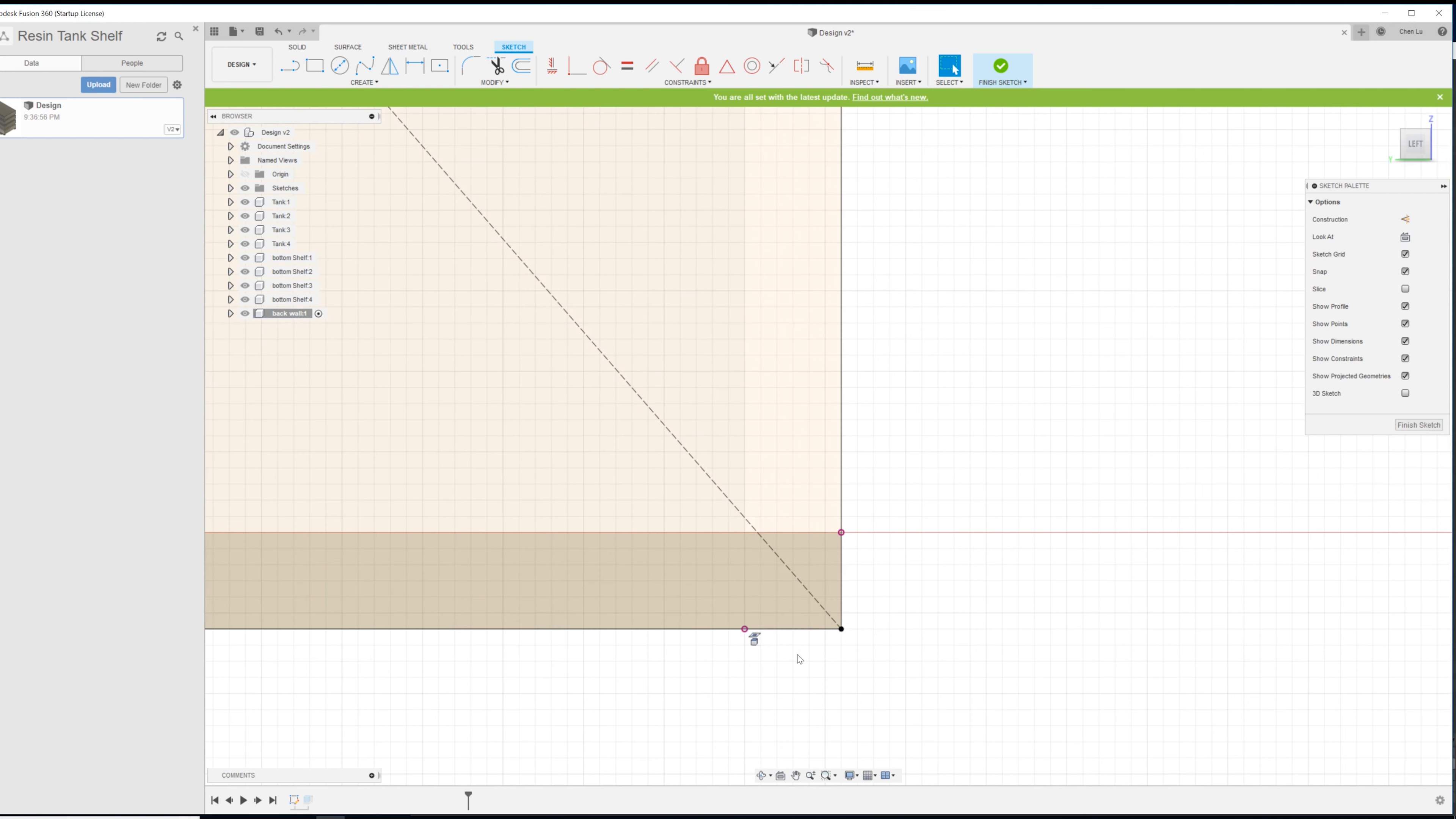
pyautogui.click(806, 634)
pyautogui.scroll(-5, 791, 679)
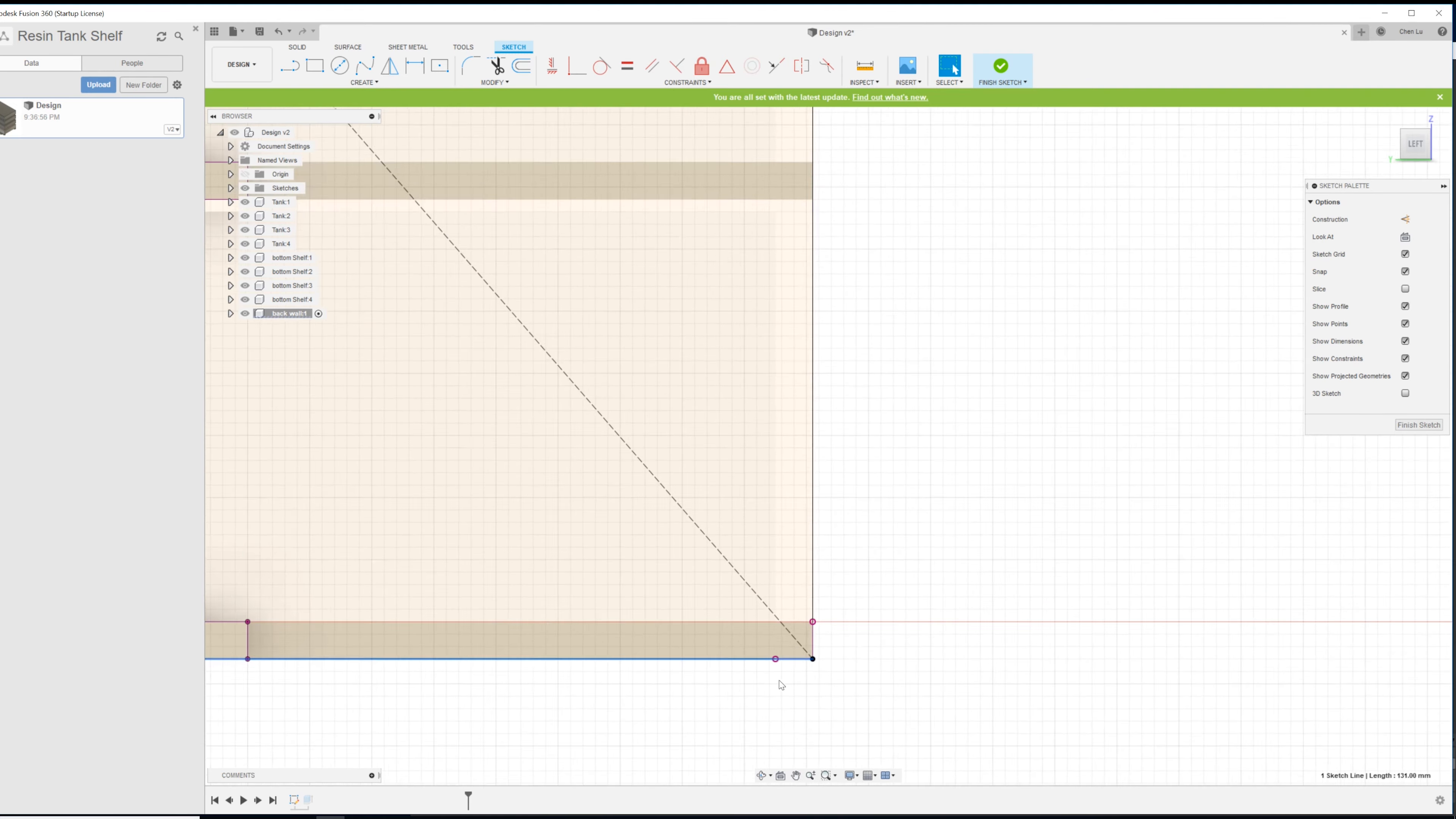
pyautogui.moveTo(610, 696); pyautogui.dragTo(915, 619, button='middle')
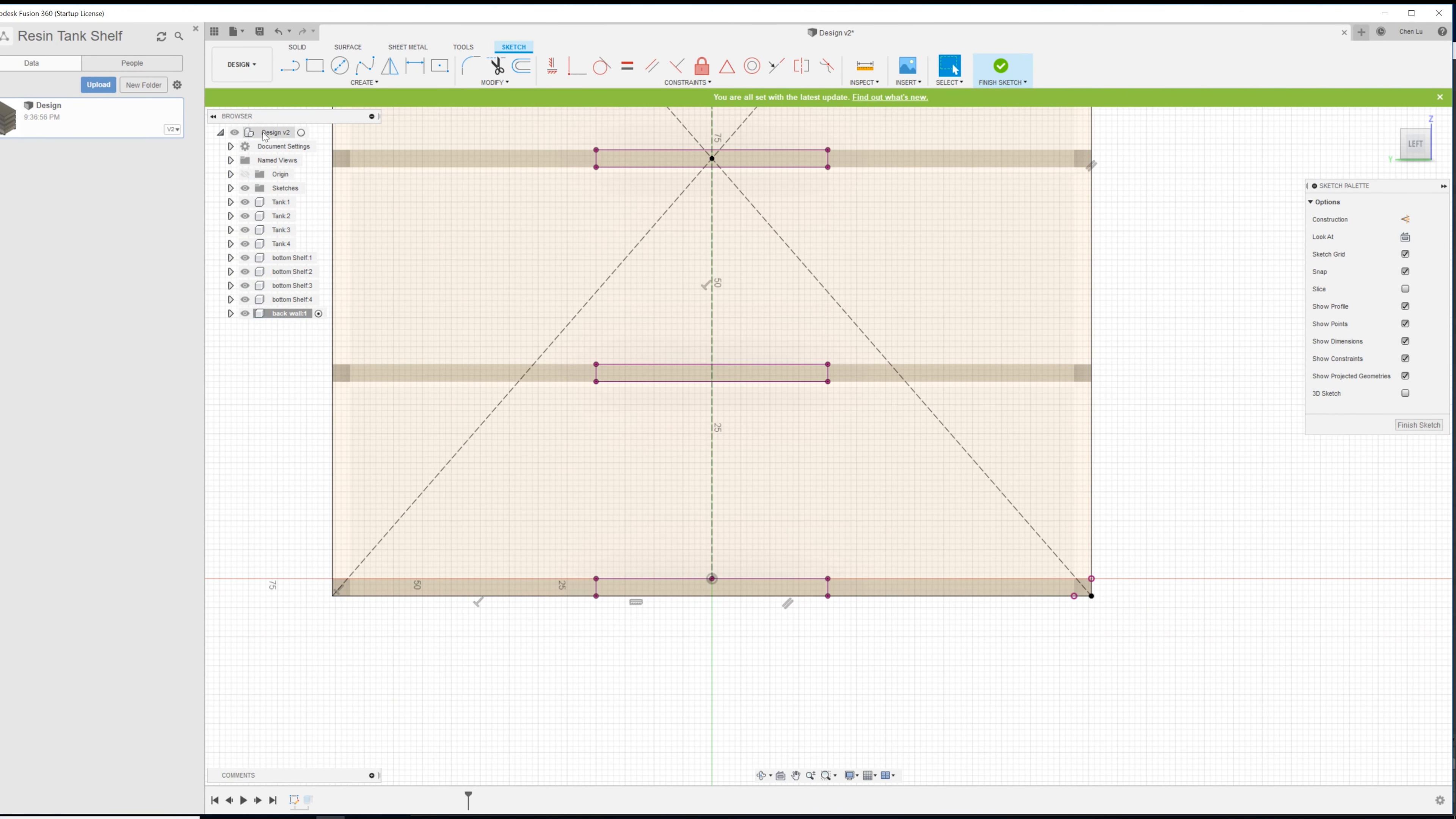
# - Draw a rectangle below the back wall from its lower corner and make the rectangle's far side collinear with the wall's side edge
pyautogui.press('r')
pyautogui.click(333, 597)
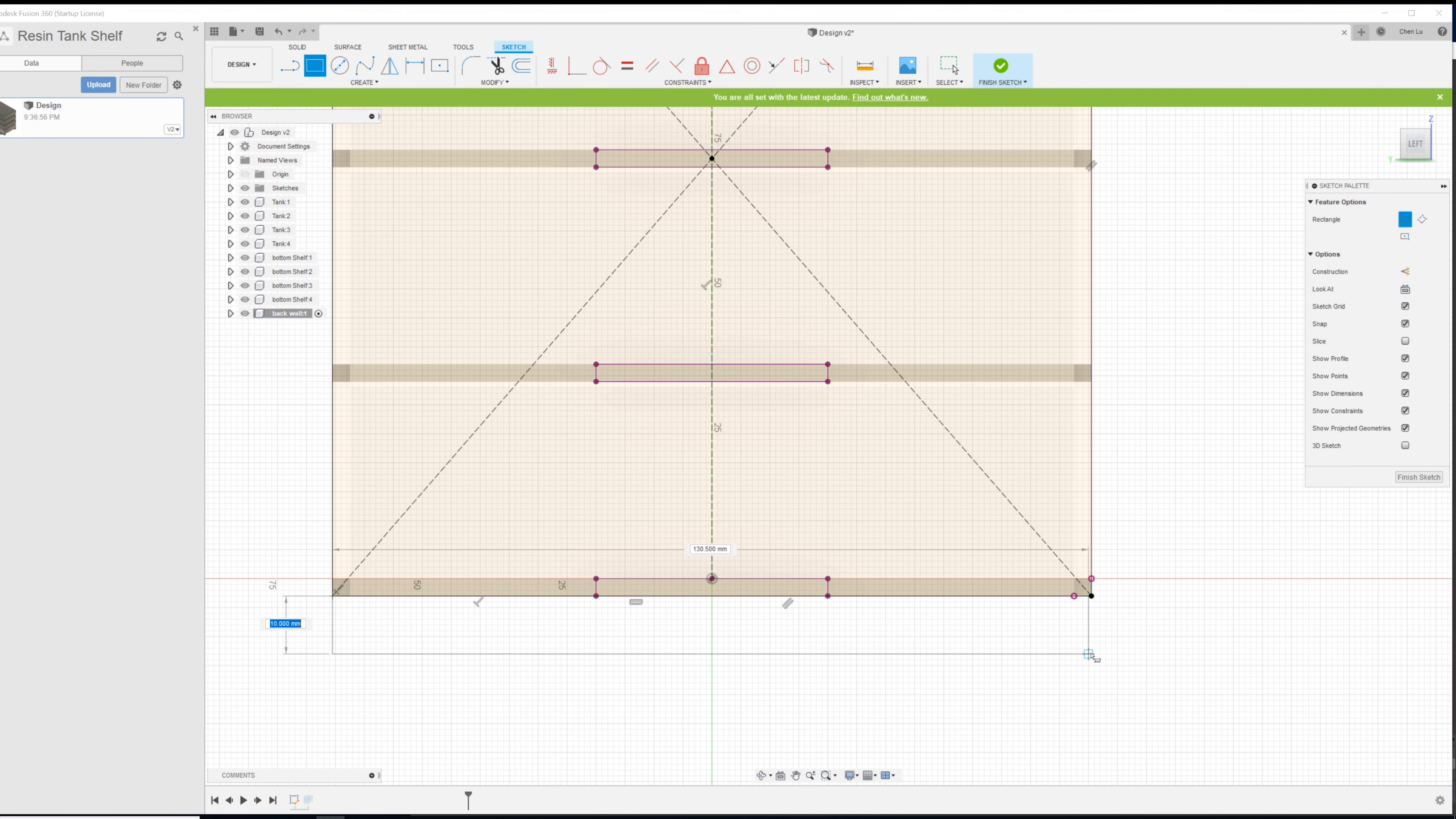
pyautogui.click(1082, 677)
pyautogui.press('Escape')
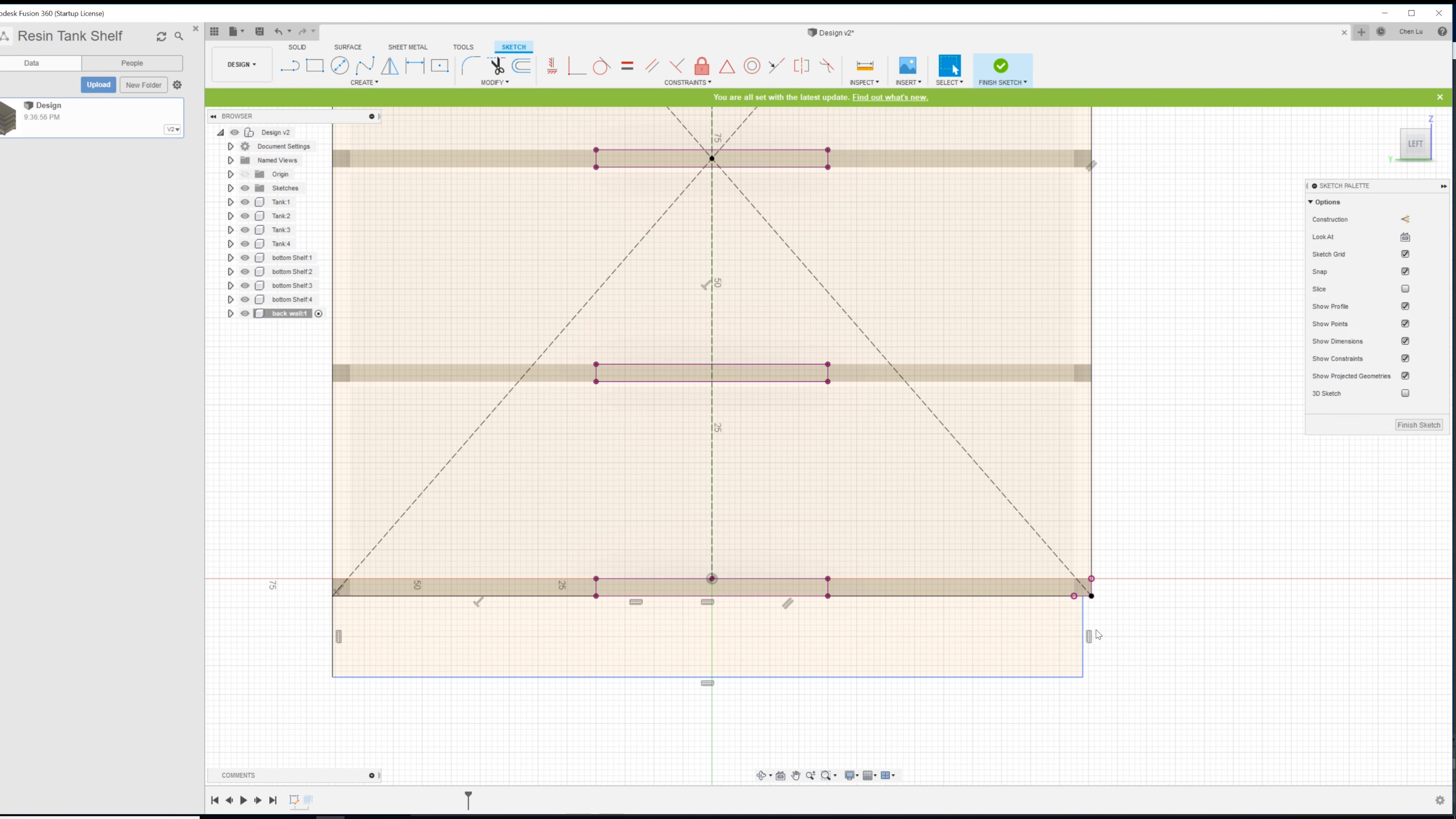
pyautogui.click(1083, 624)
pyautogui.keyDown('ctrl'); pyautogui.click(1090, 540); pyautogui.keyUp('ctrl')
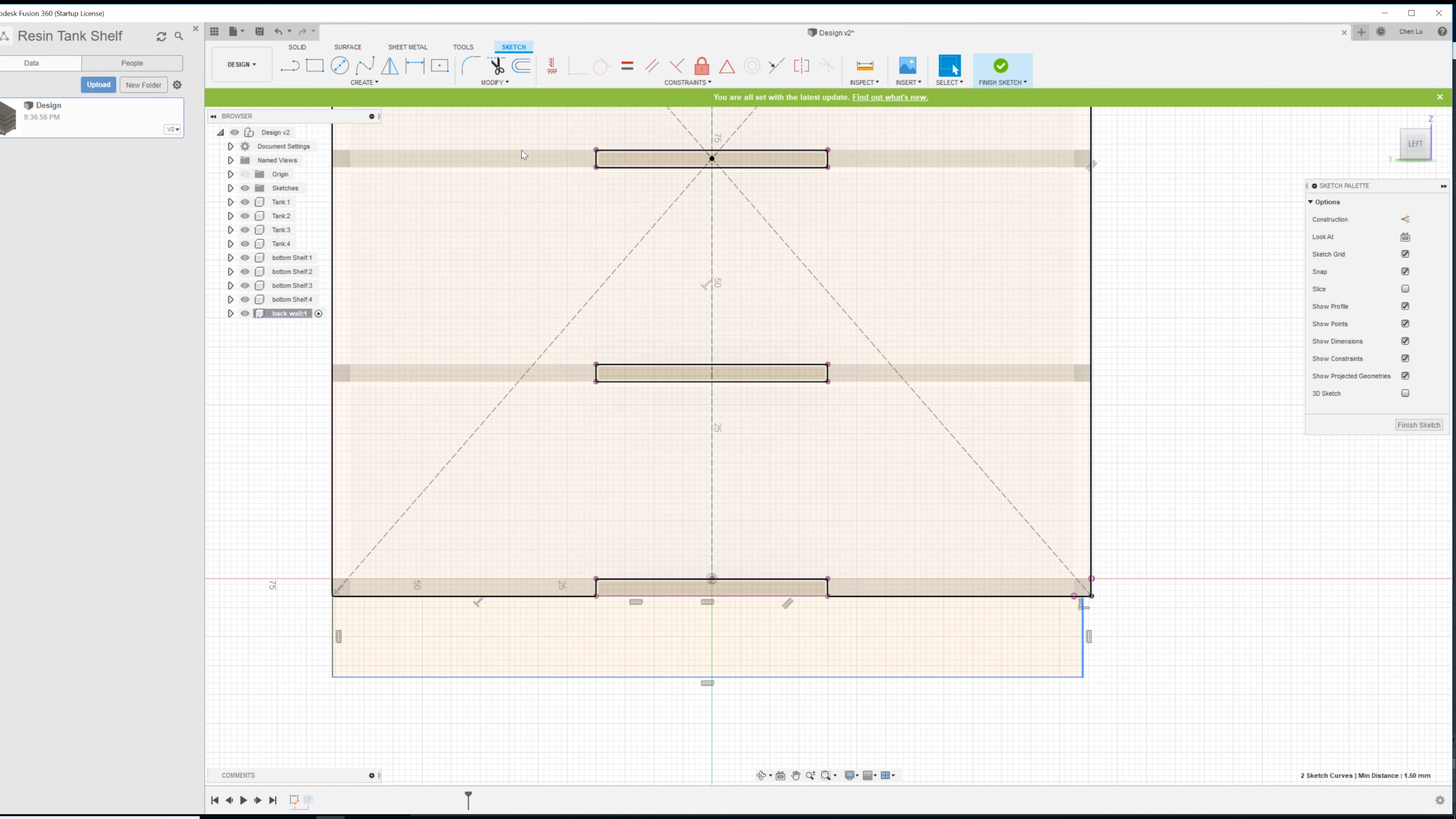
pyautogui.click(778, 72)
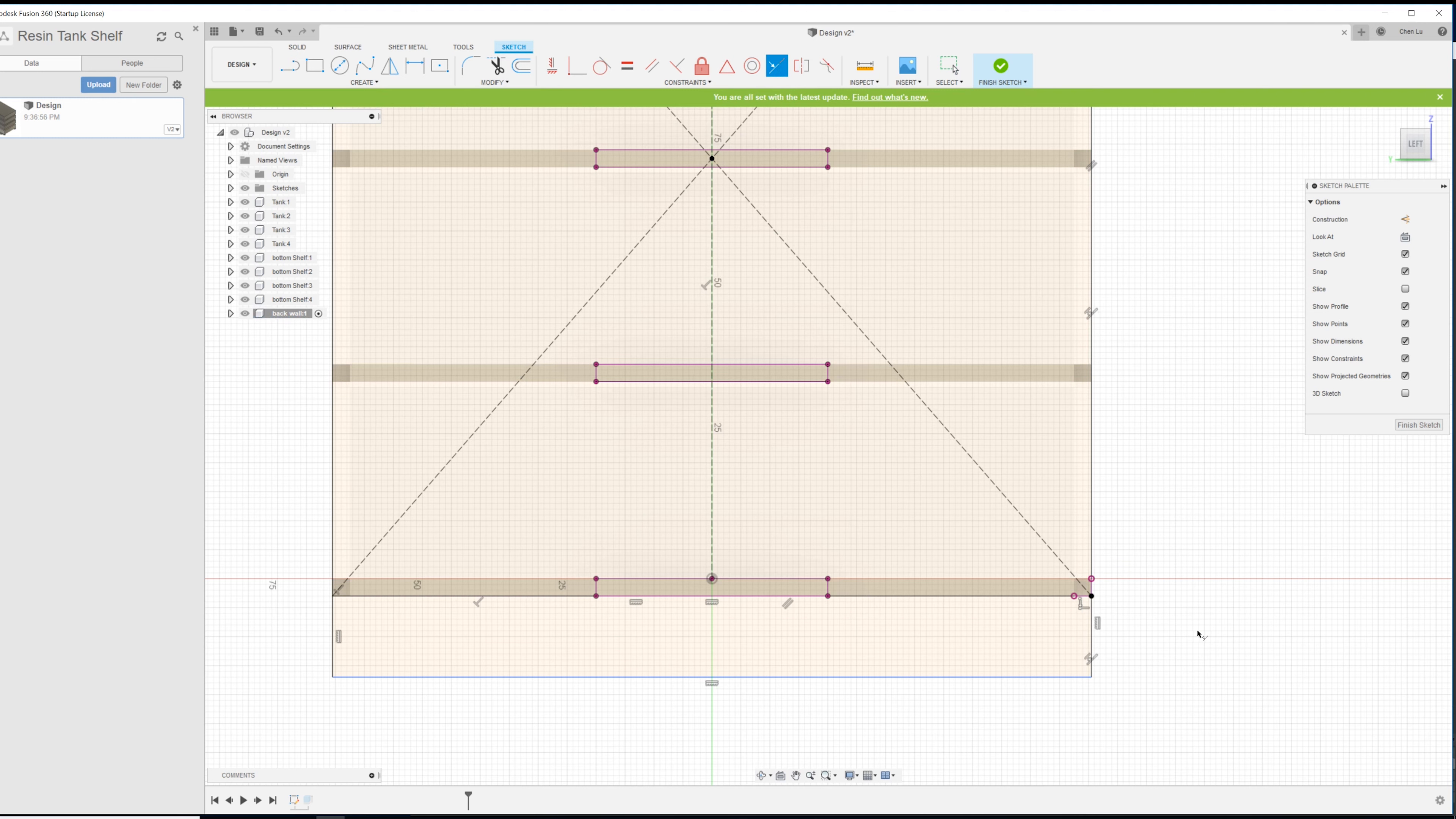
# - Dimension the height of the rectangle below the back wall to 10 mm and finish the sketch
pyautogui.press('d')
pyautogui.click(1093, 630)
pyautogui.click(1132, 635)
pyautogui.write('10')
pyautogui.press('Return')
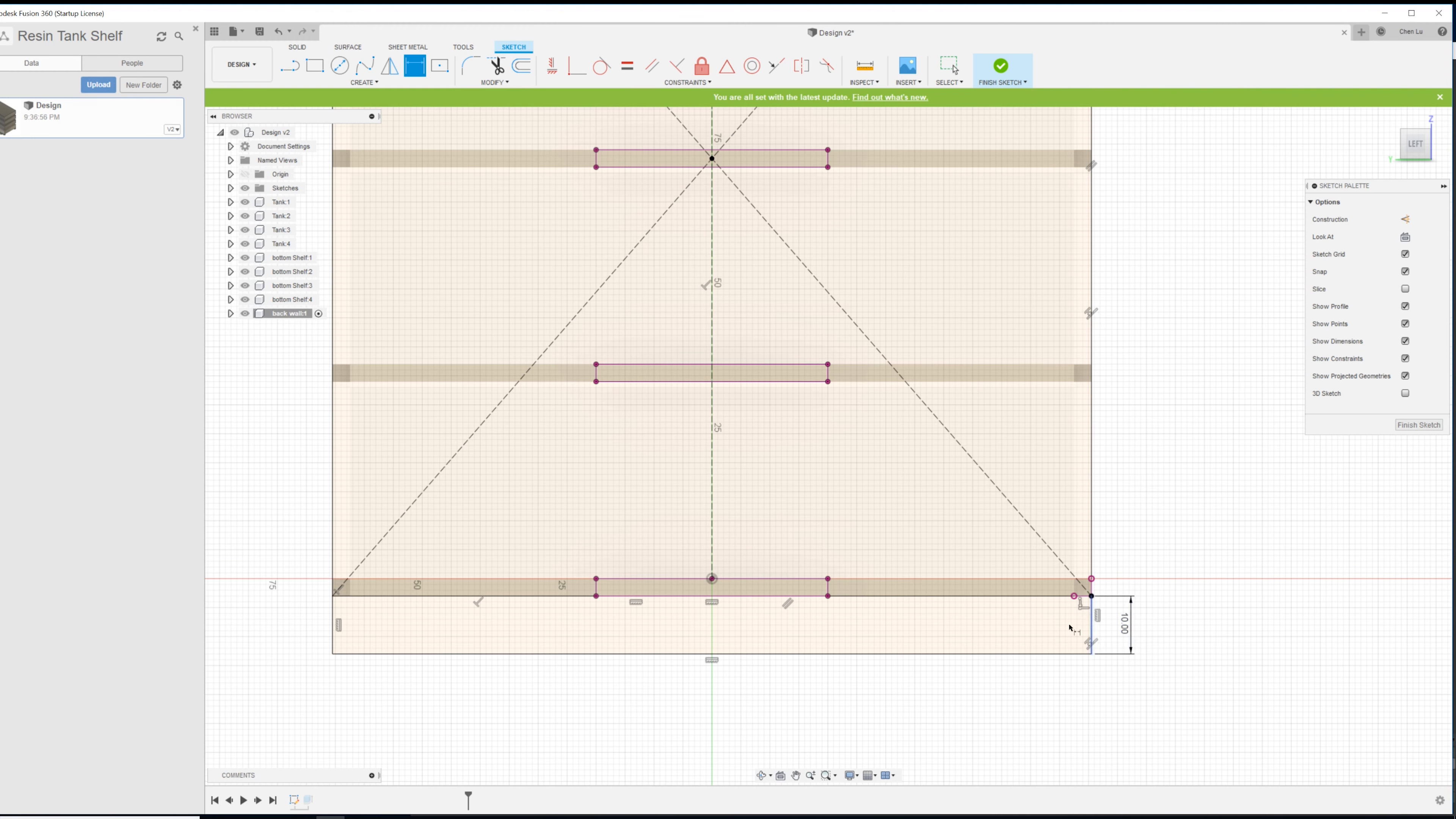
pyautogui.scroll(-2, 1043, 621)
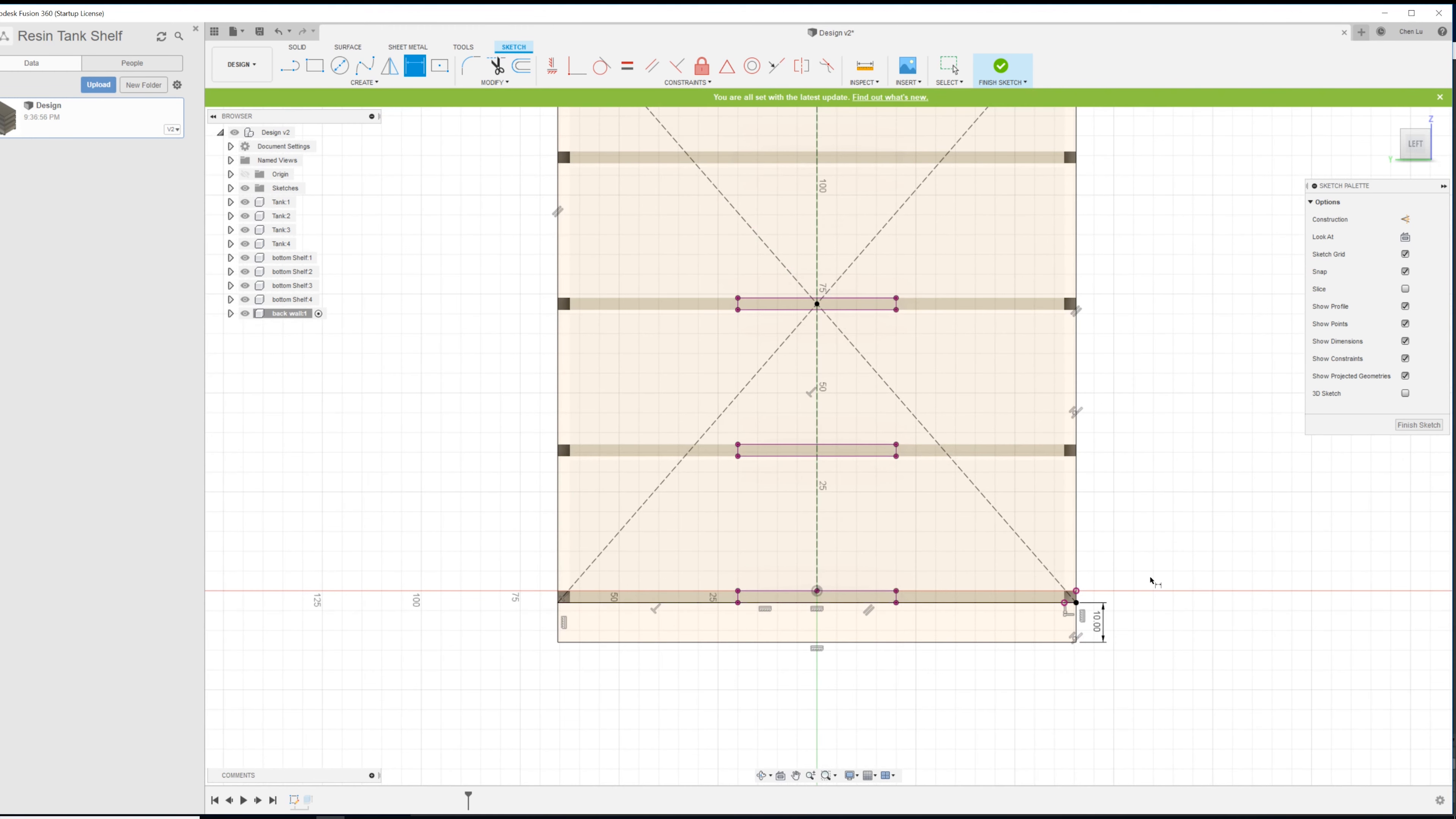
pyautogui.click(1417, 425)
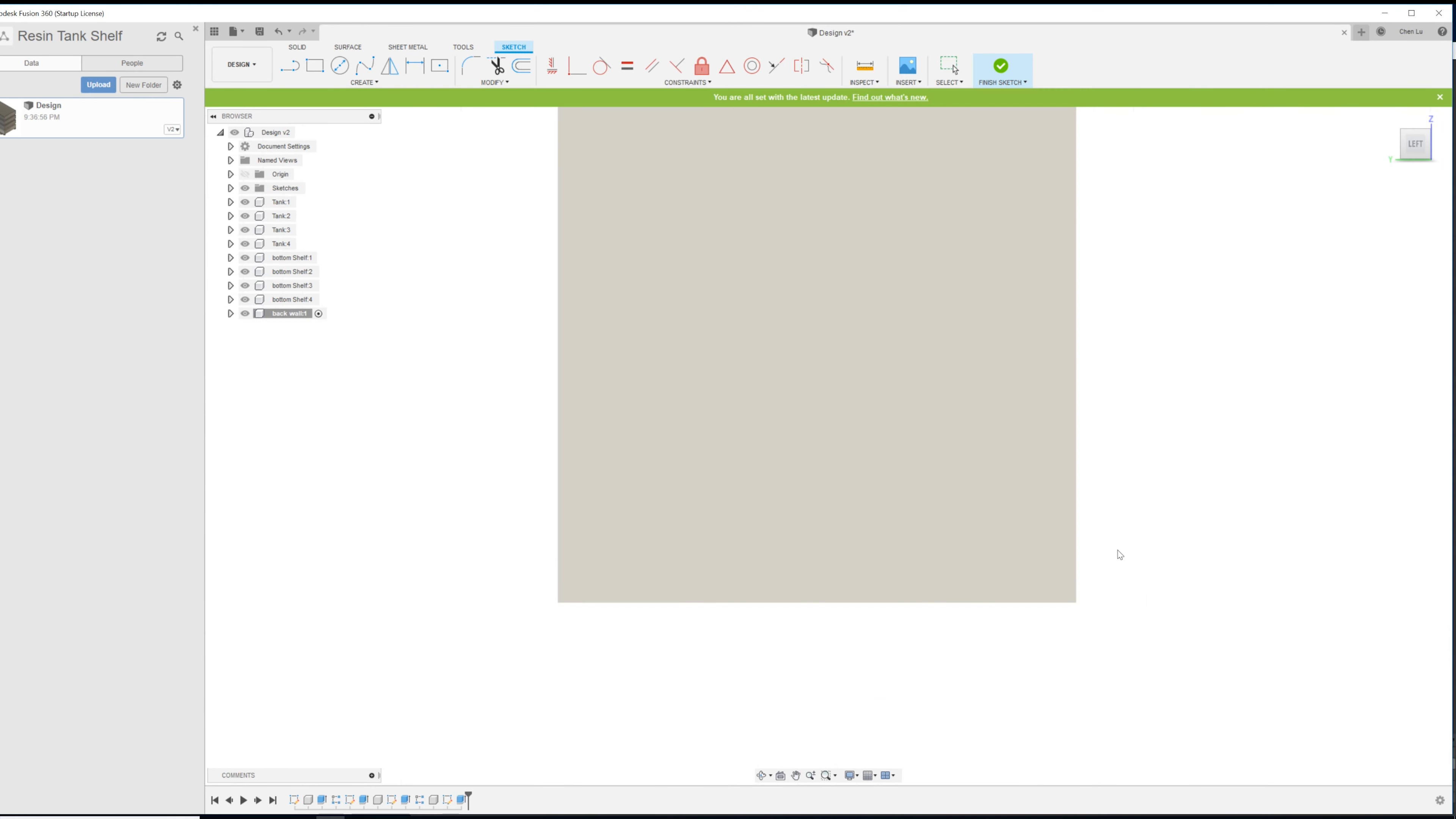
# - Edit the back wall extrusion to include the rectangular strip profile below the wall
pyautogui.keyDown('shift'); pyautogui.moveTo(1034, 542); pyautogui.dragTo(995, 563, button='middle'); pyautogui.keyUp('shift')
pyautogui.keyDown('shift'); pyautogui.moveTo(476, 744); pyautogui.dragTo(539, 743, button='middle'); pyautogui.keyUp('shift')
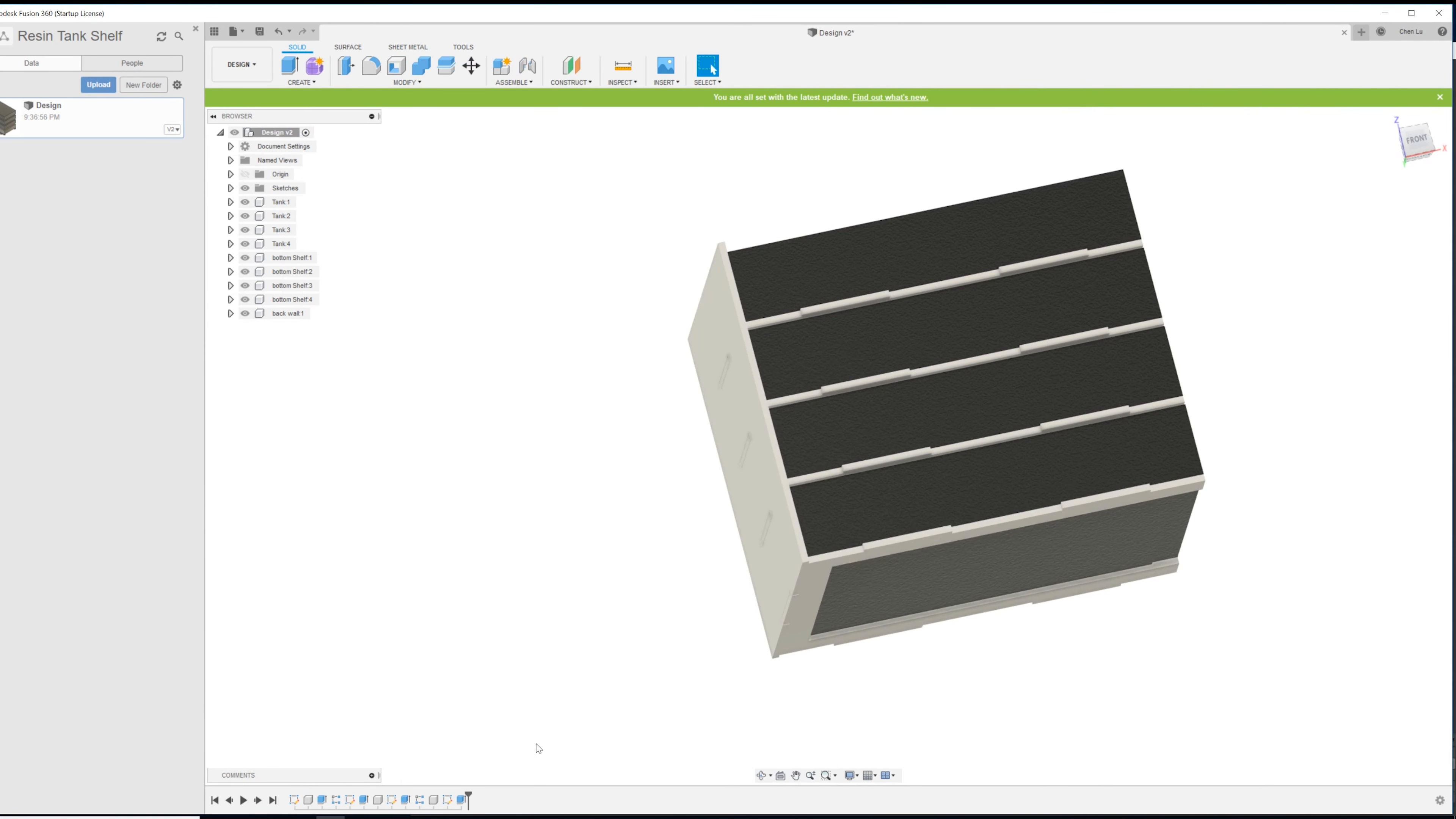
pyautogui.rightClick(463, 798)
pyautogui.click(526, 678)
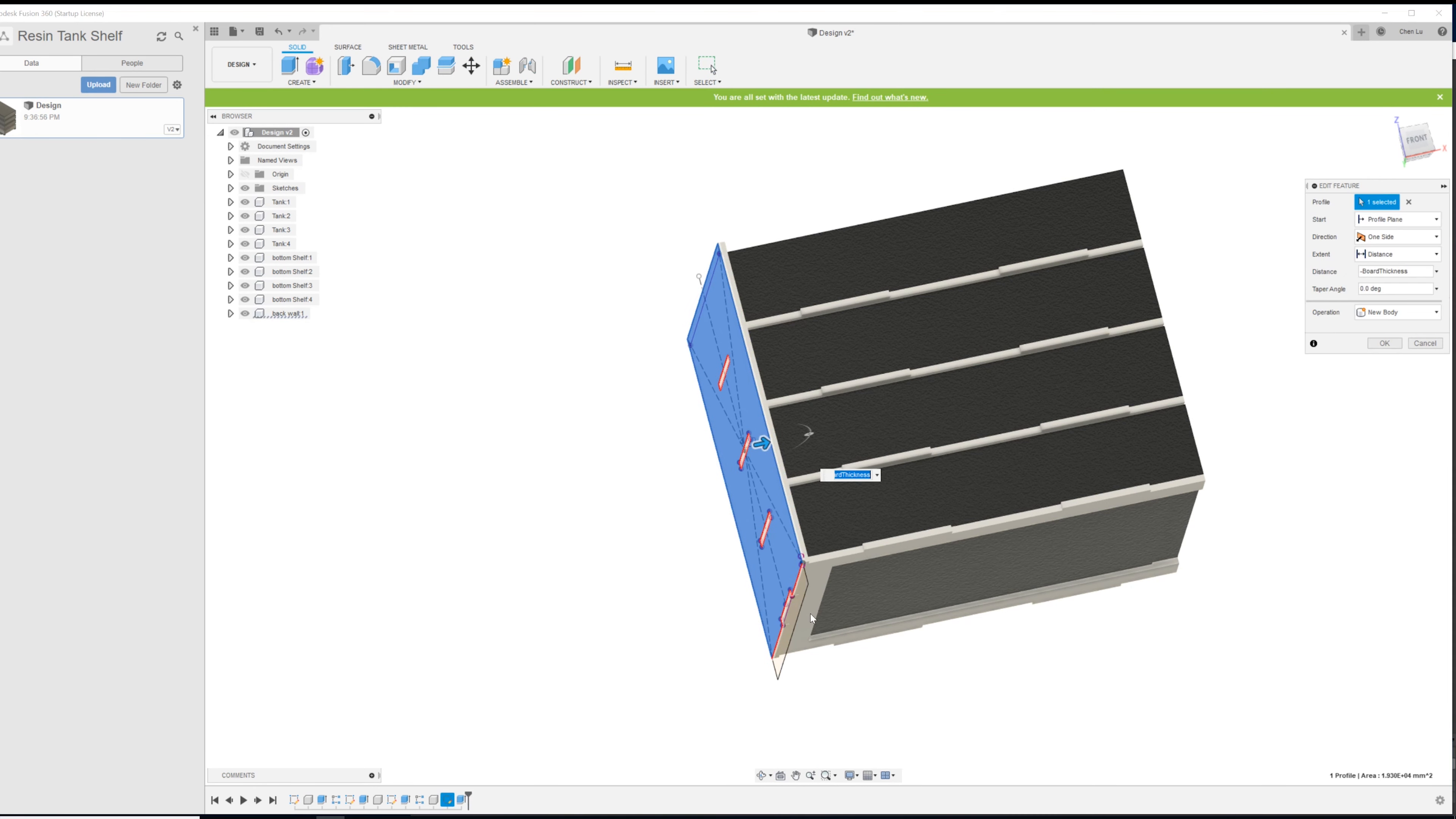
pyautogui.click(801, 610)
pyautogui.click(1384, 343)
# - Examine the back wall's extended lower edge relative to the bottom shelf and the tanks
pyautogui.keyDown('shift'); pyautogui.moveTo(957, 550); pyautogui.dragTo(782, 671, button='middle'); pyautogui.keyUp('shift')
pyautogui.scroll(1, 782, 672)
pyautogui.scroll(2, 786, 672)
pyautogui.keyDown('shift'); pyautogui.moveTo(887, 661); pyautogui.dragTo(1024, 536, button='middle'); pyautogui.keyUp('shift')
pyautogui.scroll(-3, 899, 645)
pyautogui.scroll(5, 900, 645)
pyautogui.scroll(-1, 907, 632)
pyautogui.scroll(-2, 918, 632)
pyautogui.scroll(-4, 967, 621)
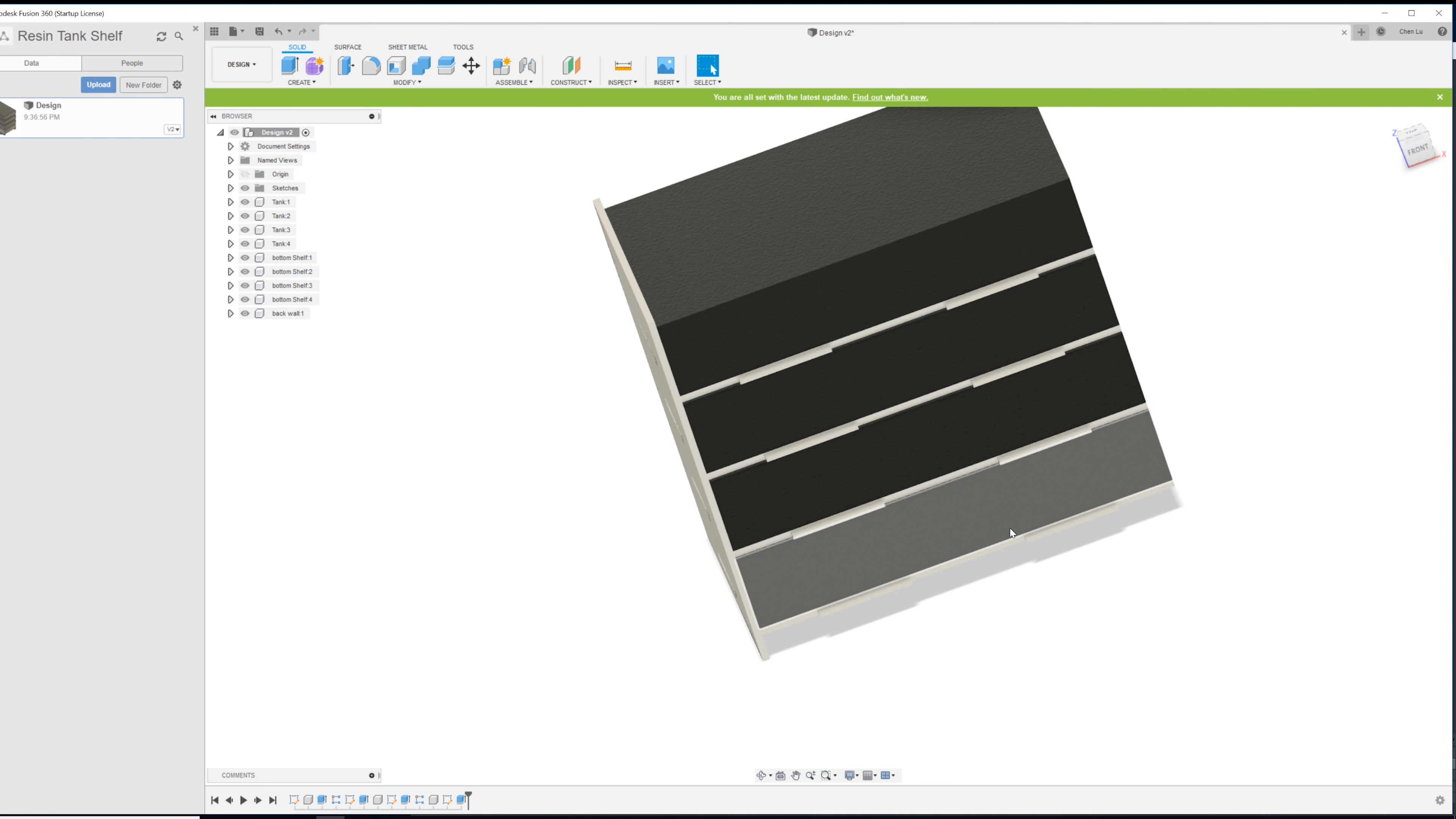
# - Save the design as a new version and check the back wall's overhang below the bottom shelf
pyautogui.hotkey('ctrl', 's')
pyautogui.click(698, 406)
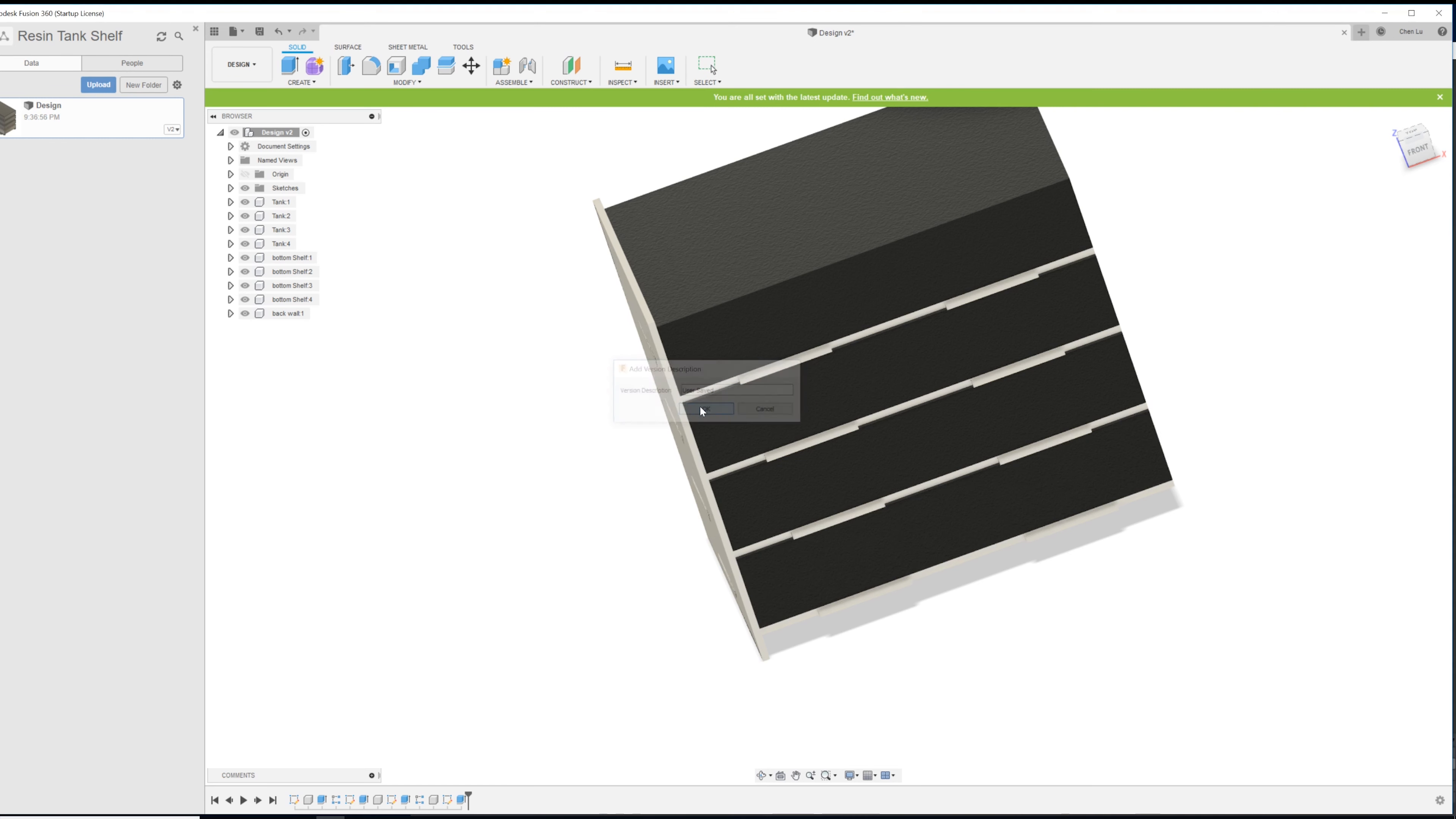
pyautogui.keyDown('shift'); pyautogui.moveTo(696, 526); pyautogui.dragTo(745, 447, button='middle'); pyautogui.keyUp('shift')
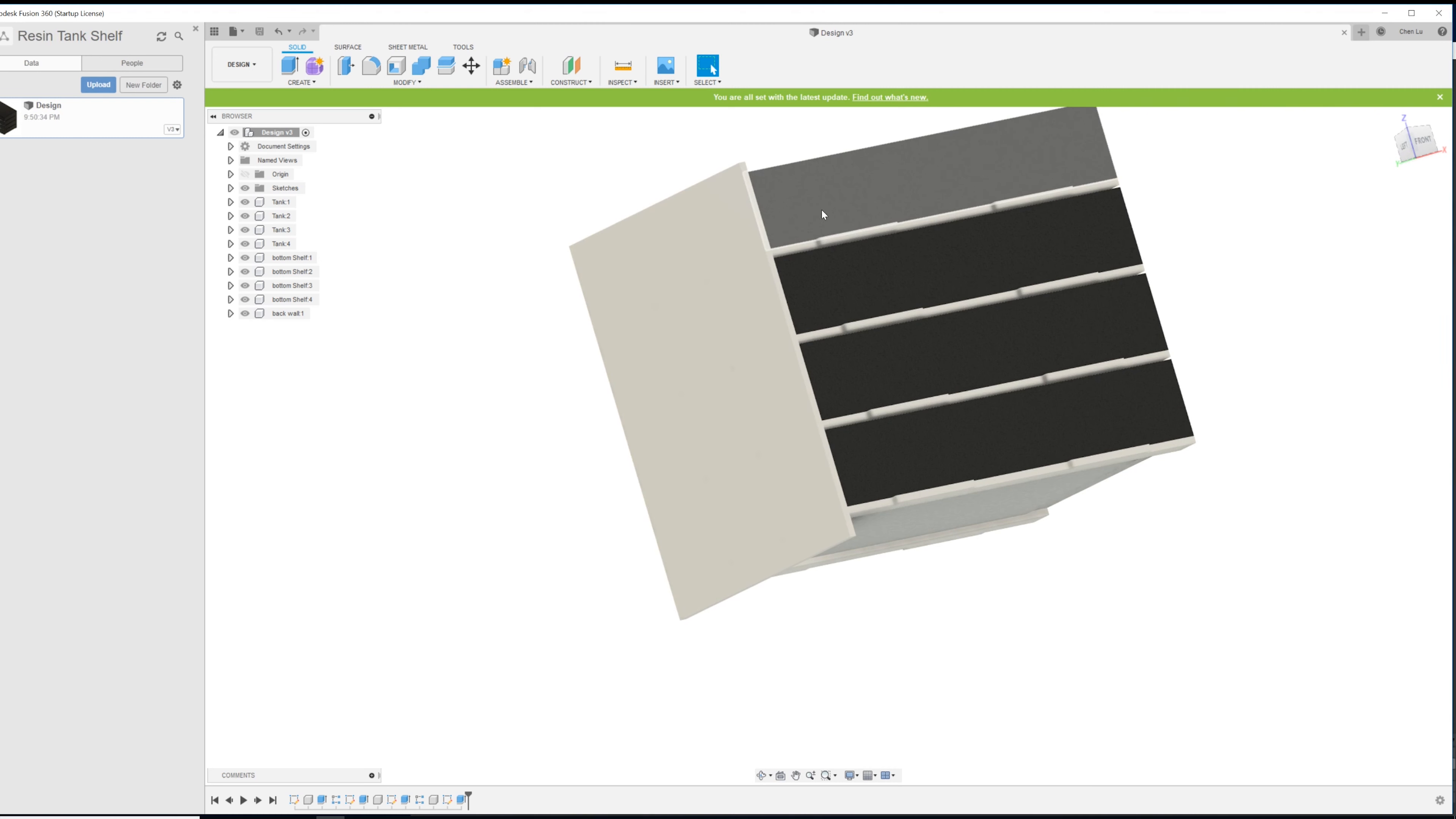
pyautogui.scroll(4, 913, 436)
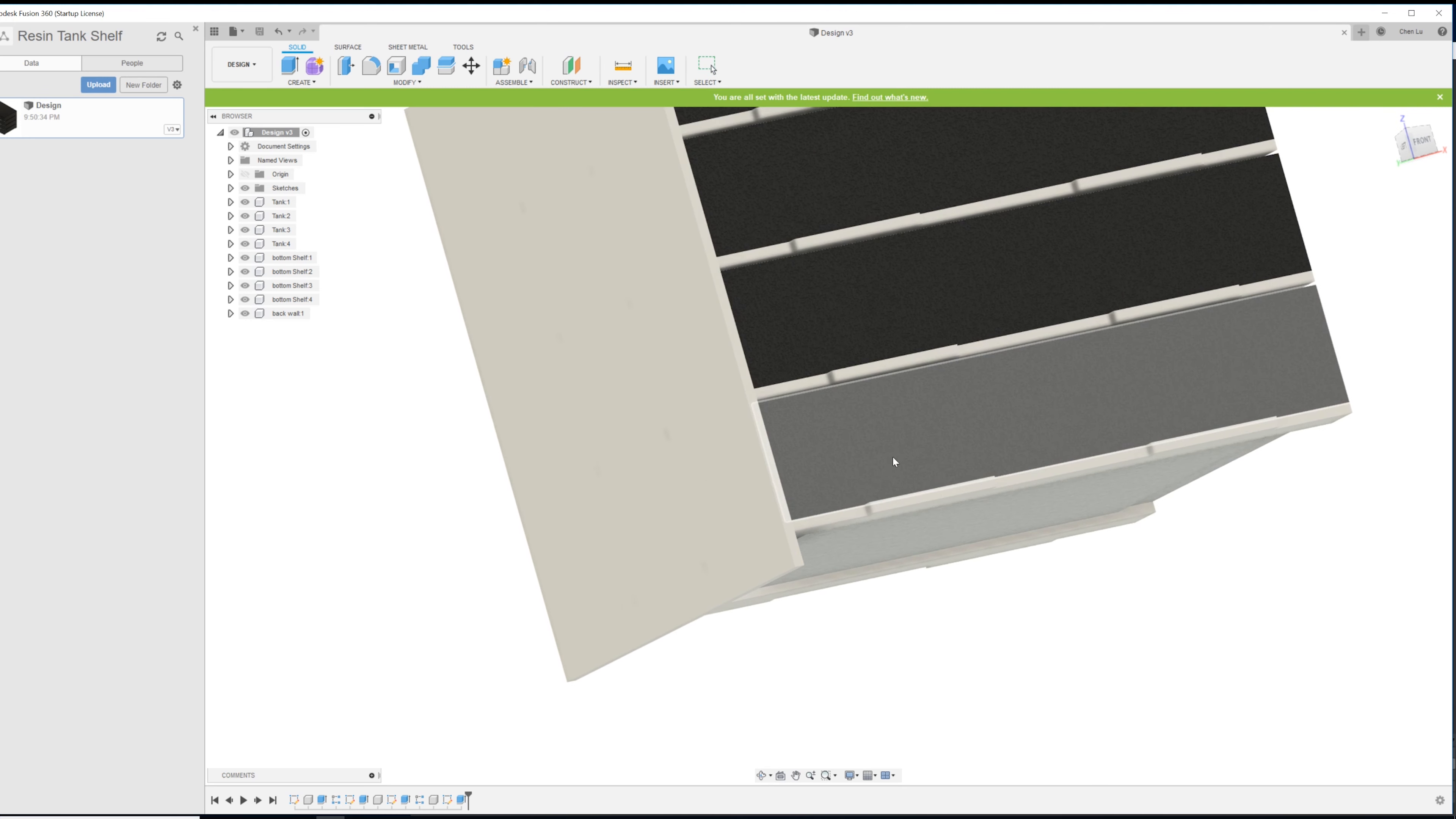
pyautogui.keyDown('shift'); pyautogui.moveTo(891, 455); pyautogui.dragTo(757, 552, button='middle'); pyautogui.keyUp('shift')
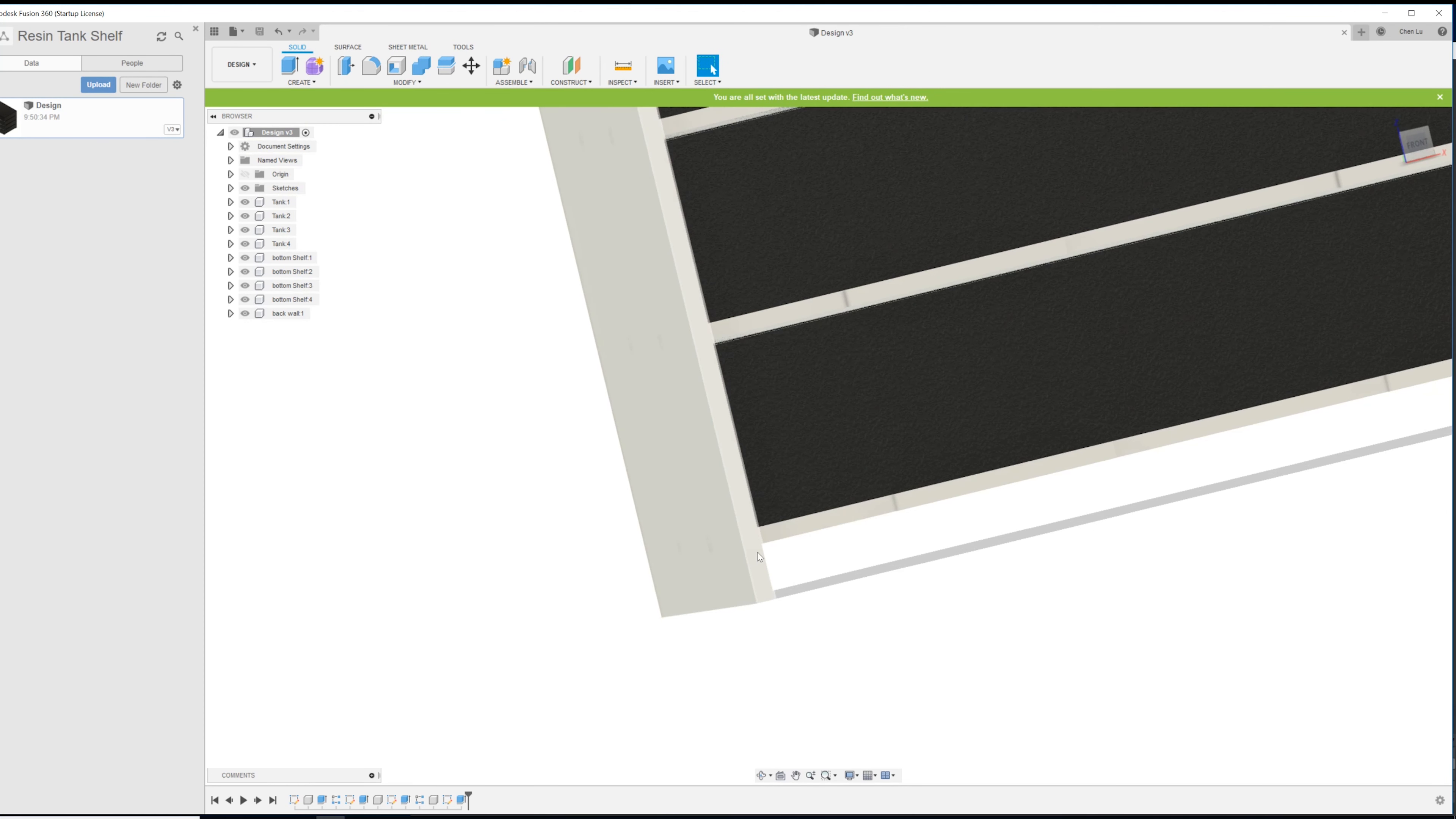
pyautogui.scroll(-5, 798, 525)
pyautogui.moveTo(800, 525)
pyautogui.keyDown('shift'); pyautogui.mouseDown(button='middle')
pyautogui.moveTo(811, 496)
pyautogui.moveTo(817, 519)
pyautogui.mouseUp(button='middle'); pyautogui.keyUp('shift')
pyautogui.scroll(6, 819, 524)
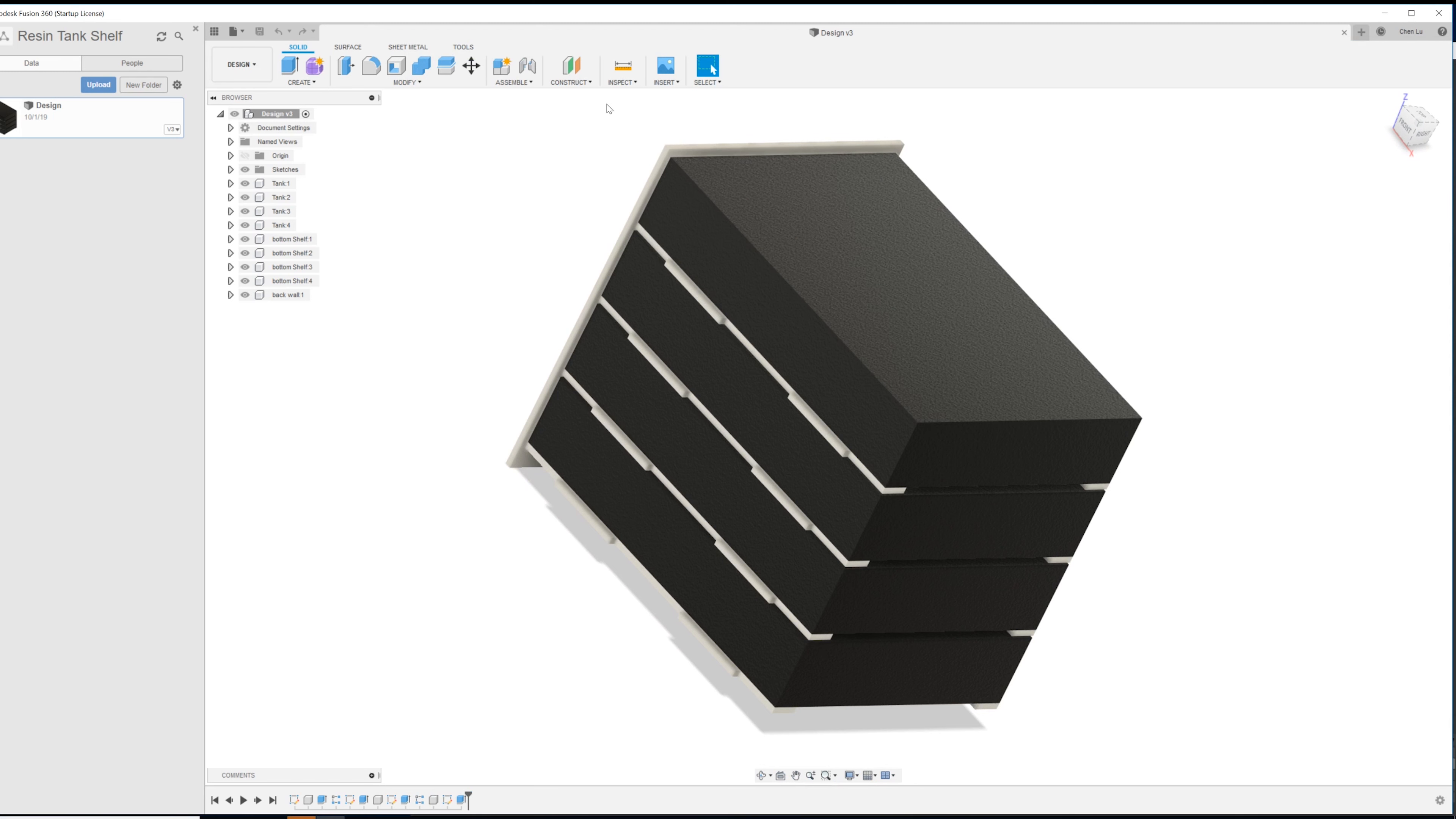
# - Open the McMaster-Carr component catalogue at the screws and bolts category and enlarge its window
pyautogui.click(665, 81)
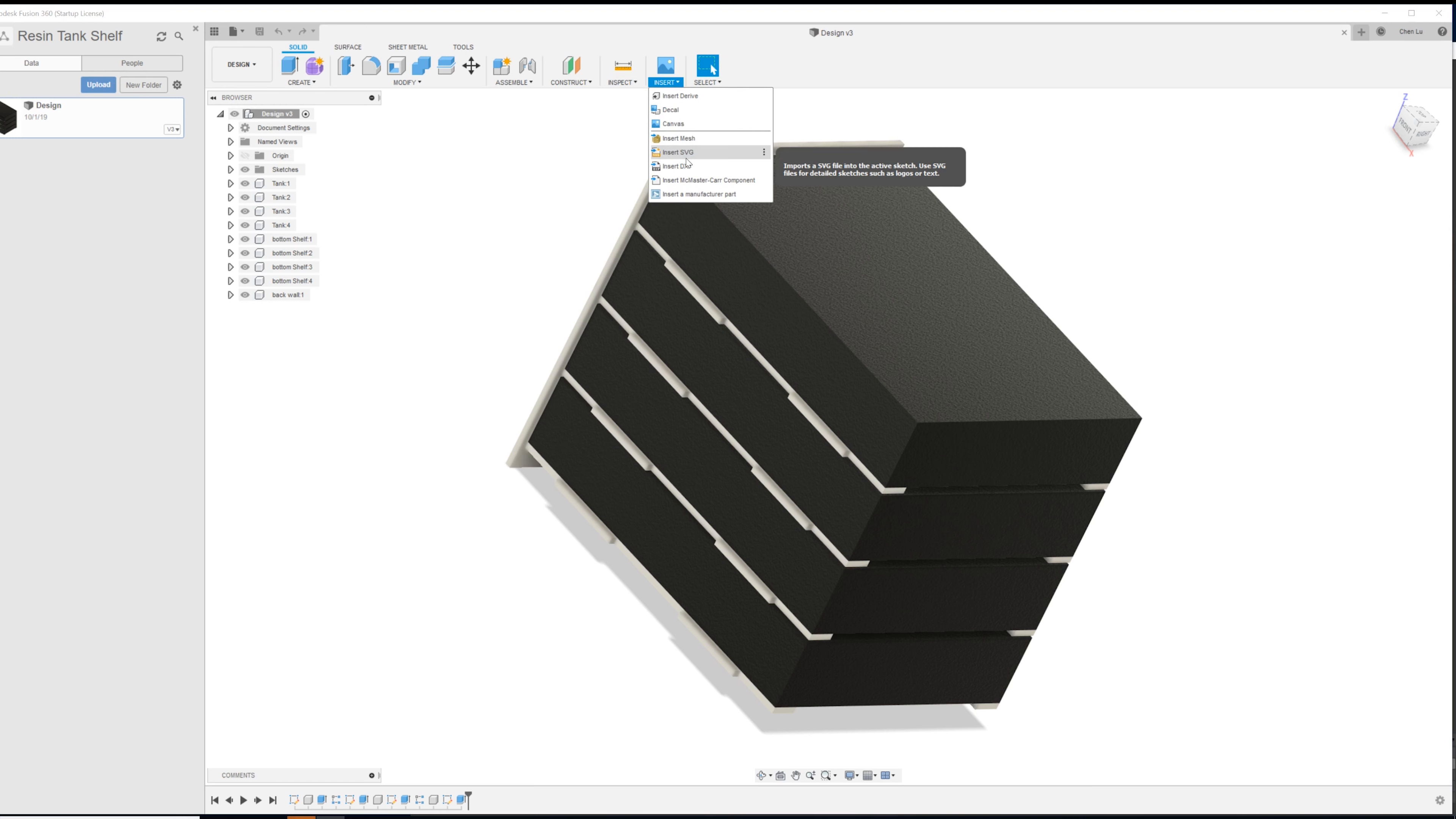
pyautogui.click(736, 182)
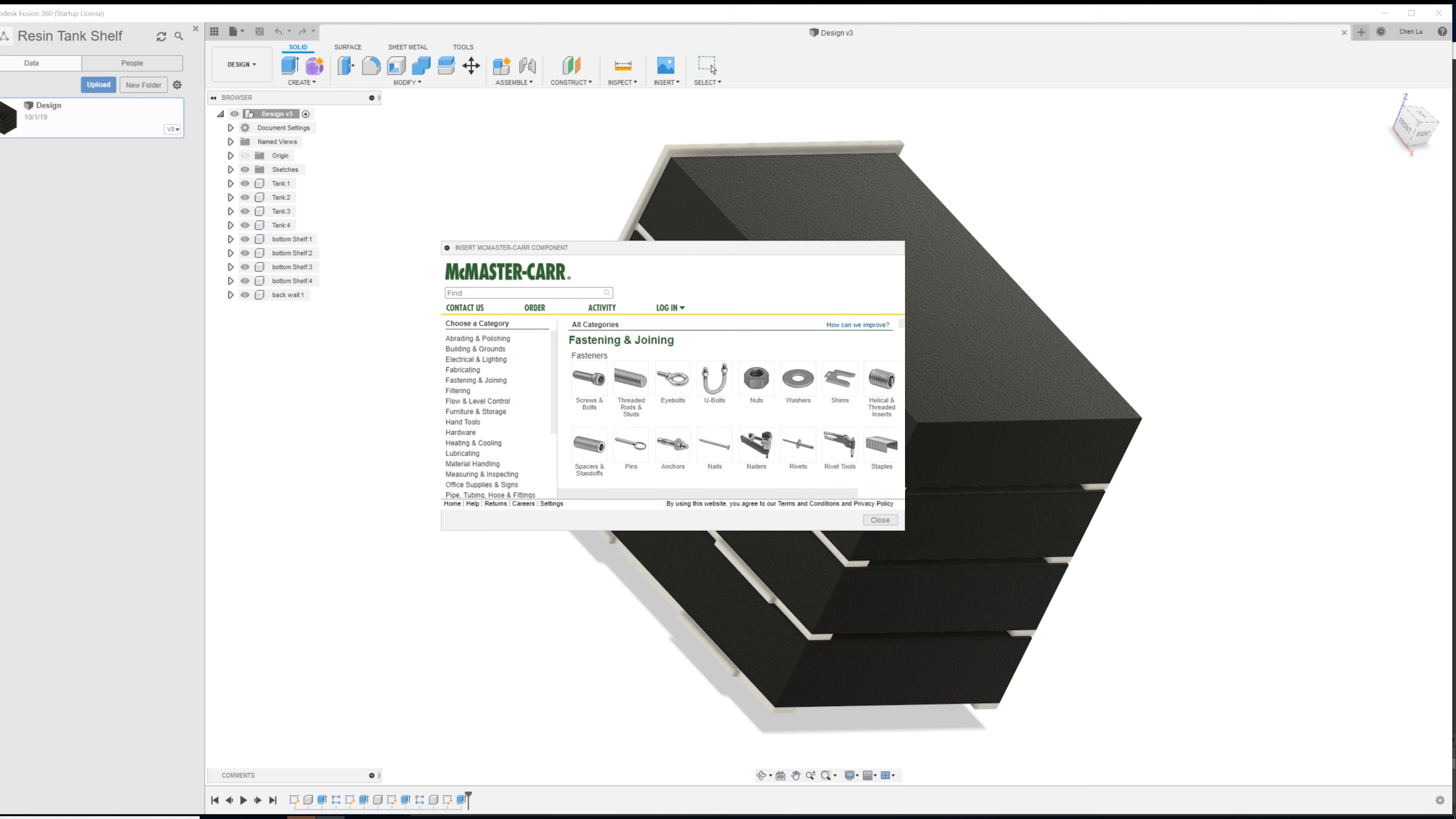
pyautogui.click(589, 379)
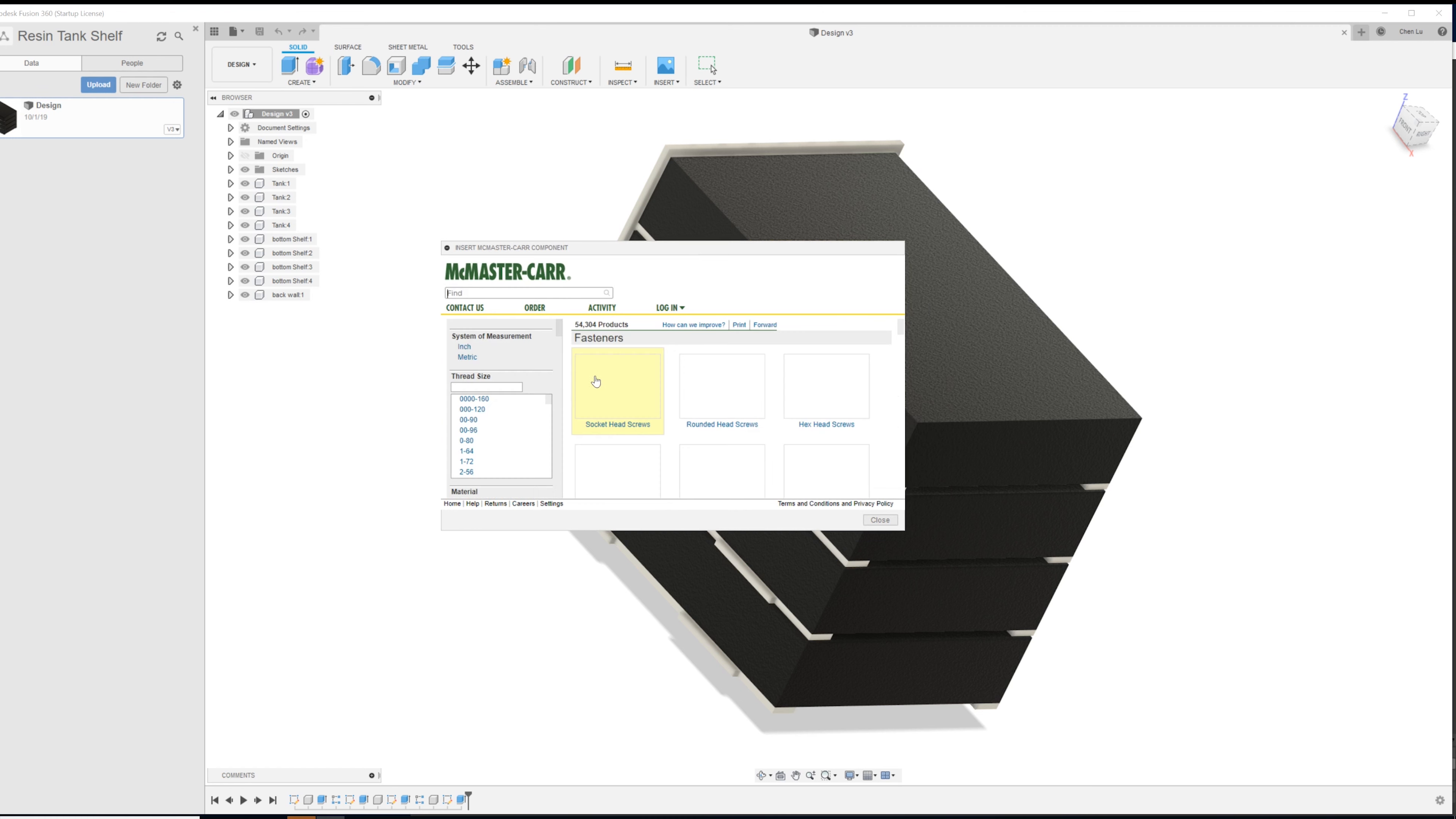
pyautogui.moveTo(719, 252); pyautogui.dragTo(646, 217)
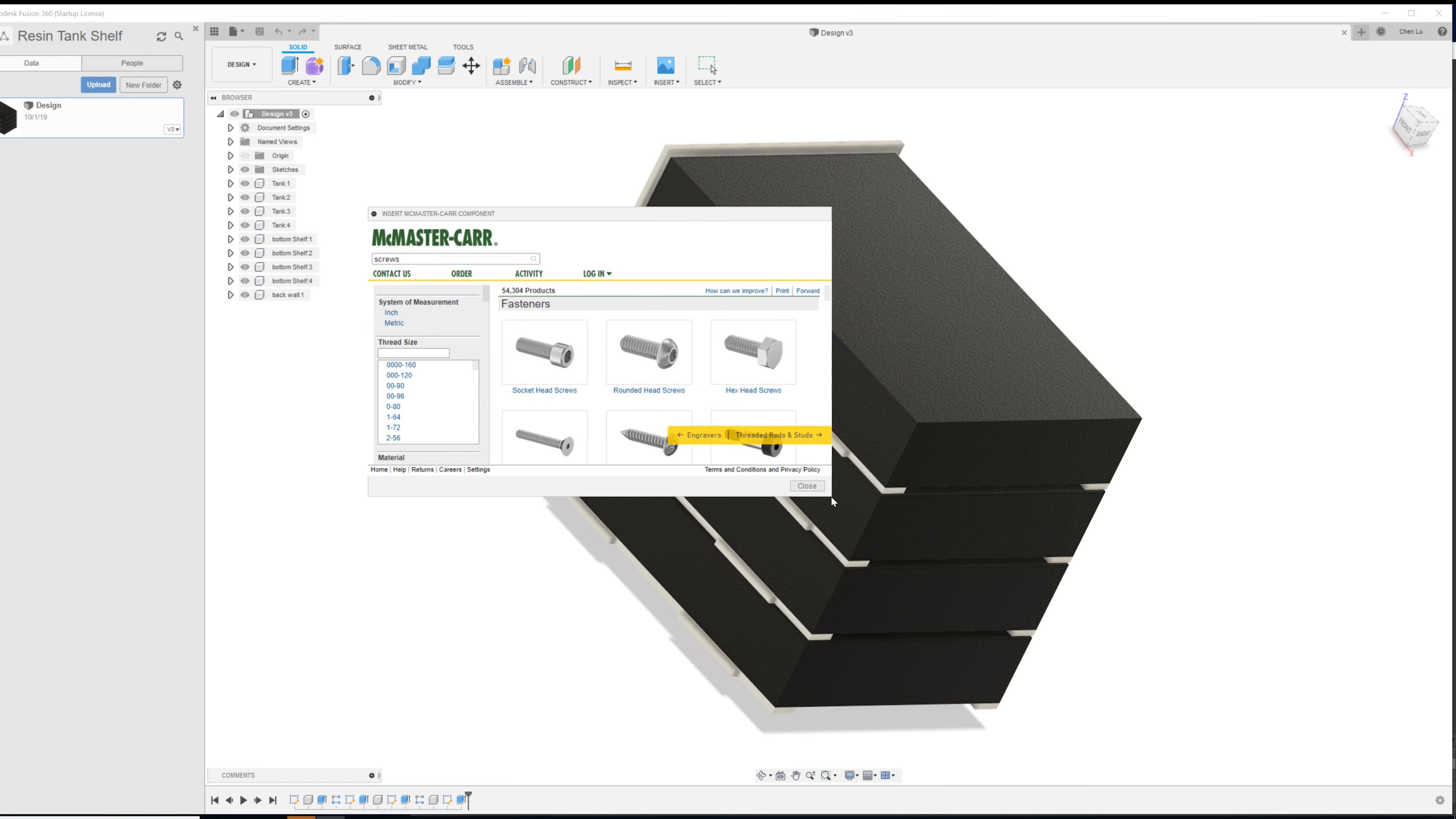
pyautogui.moveTo(829, 494); pyautogui.dragTo(992, 655)
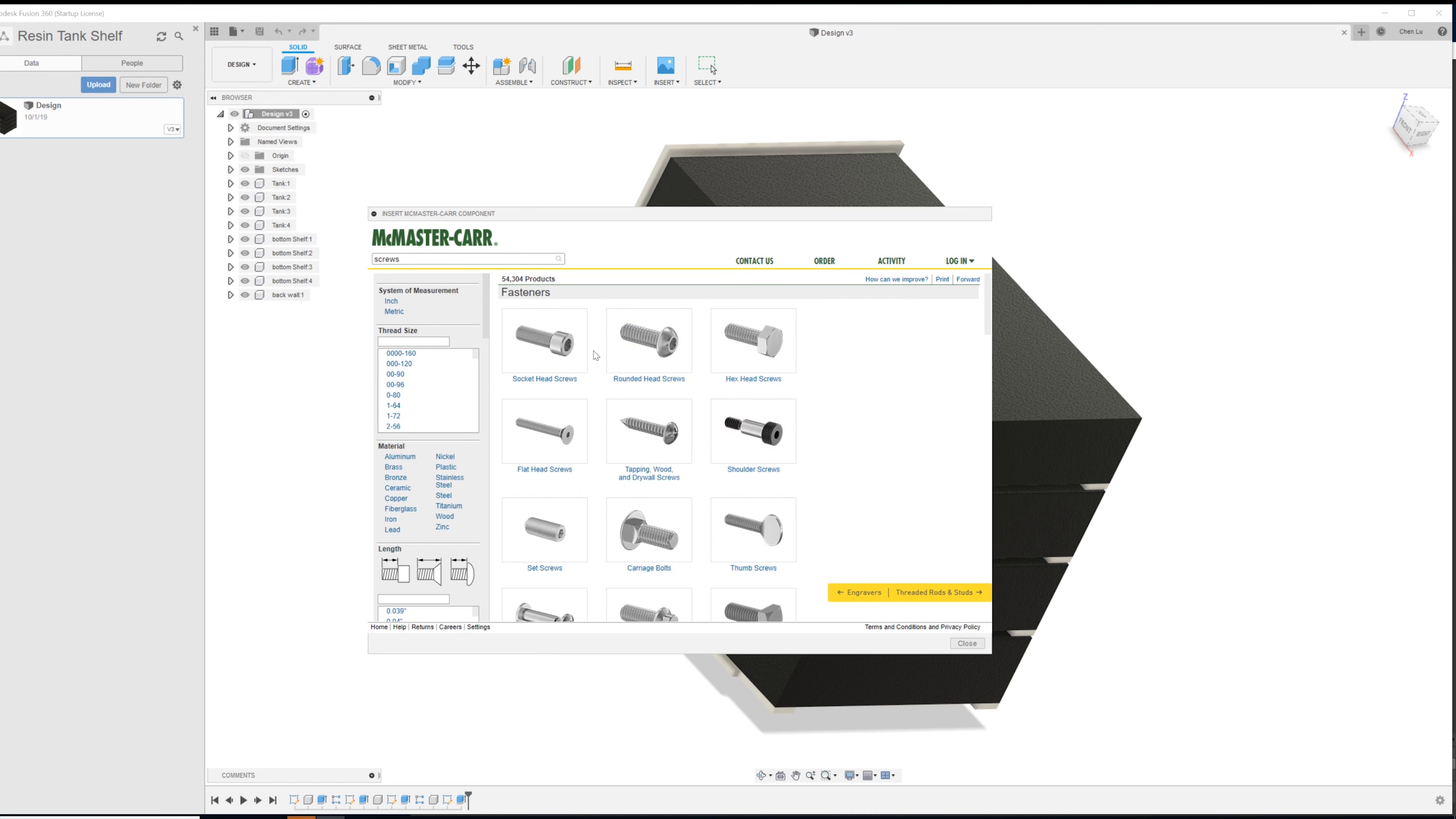
# - Browse the catalogue's standard socket head screws down to the alloy steel socket head screws table
pyautogui.click(555, 352)
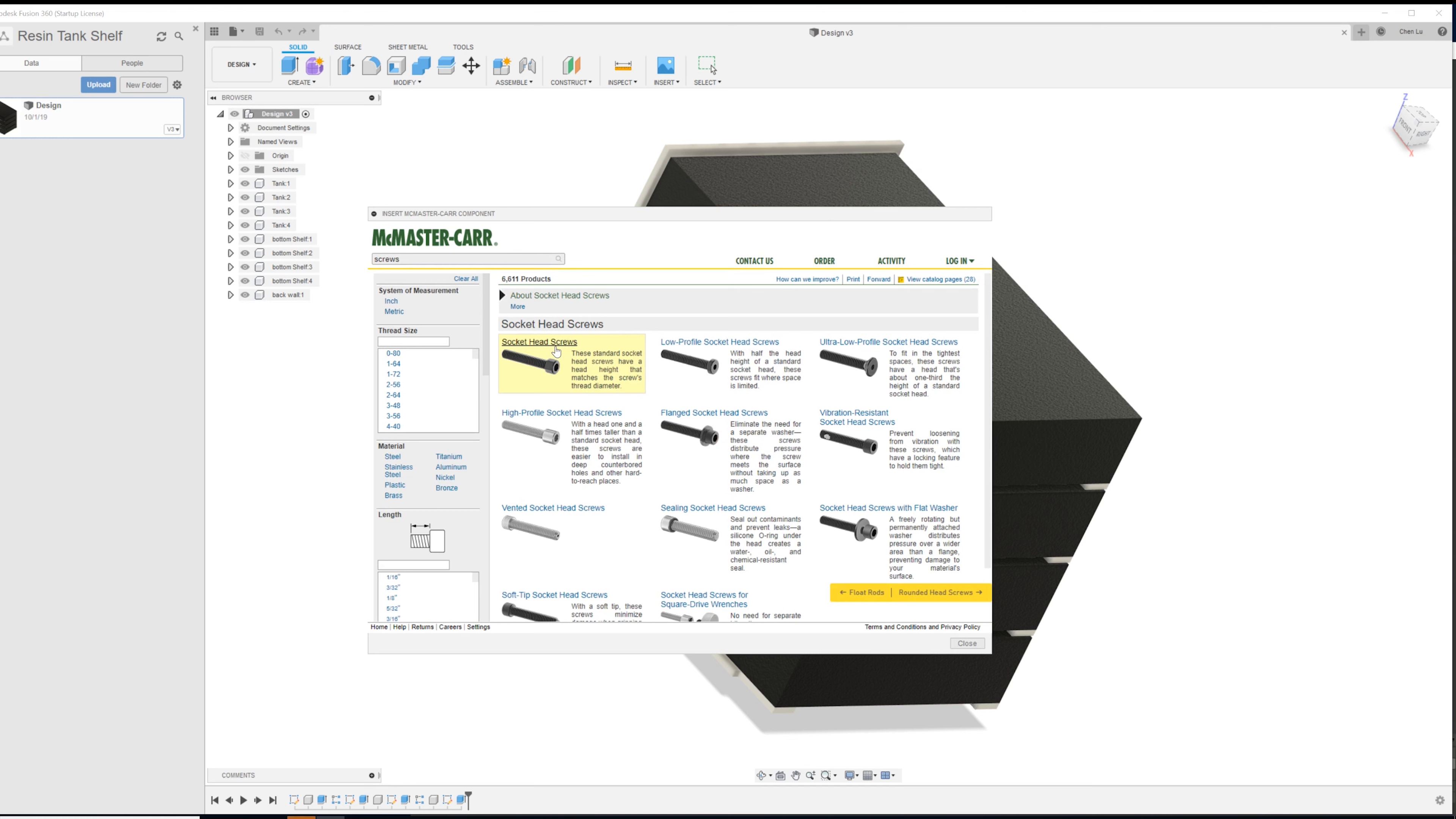
pyautogui.click(556, 352)
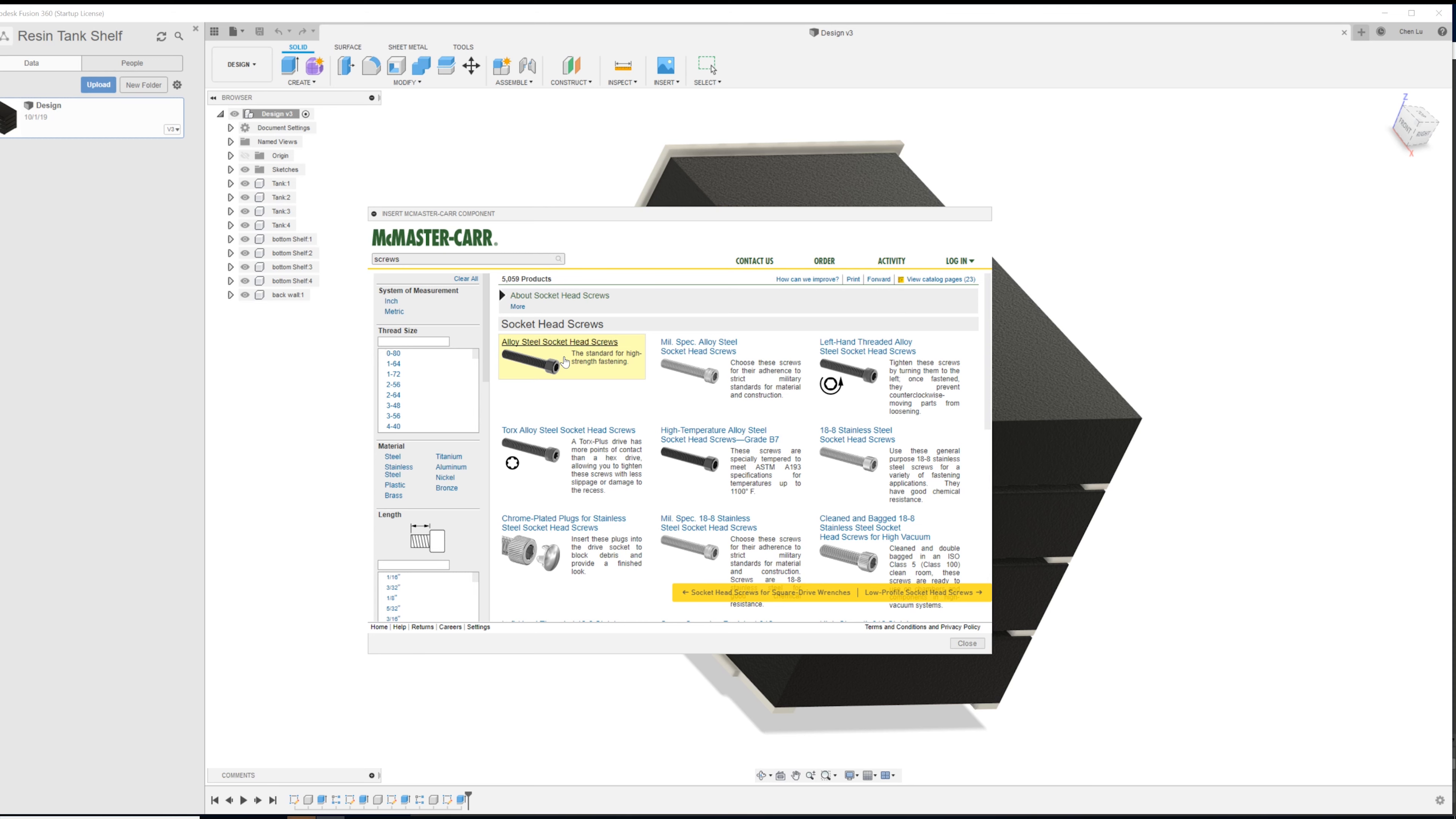
pyautogui.click(564, 361)
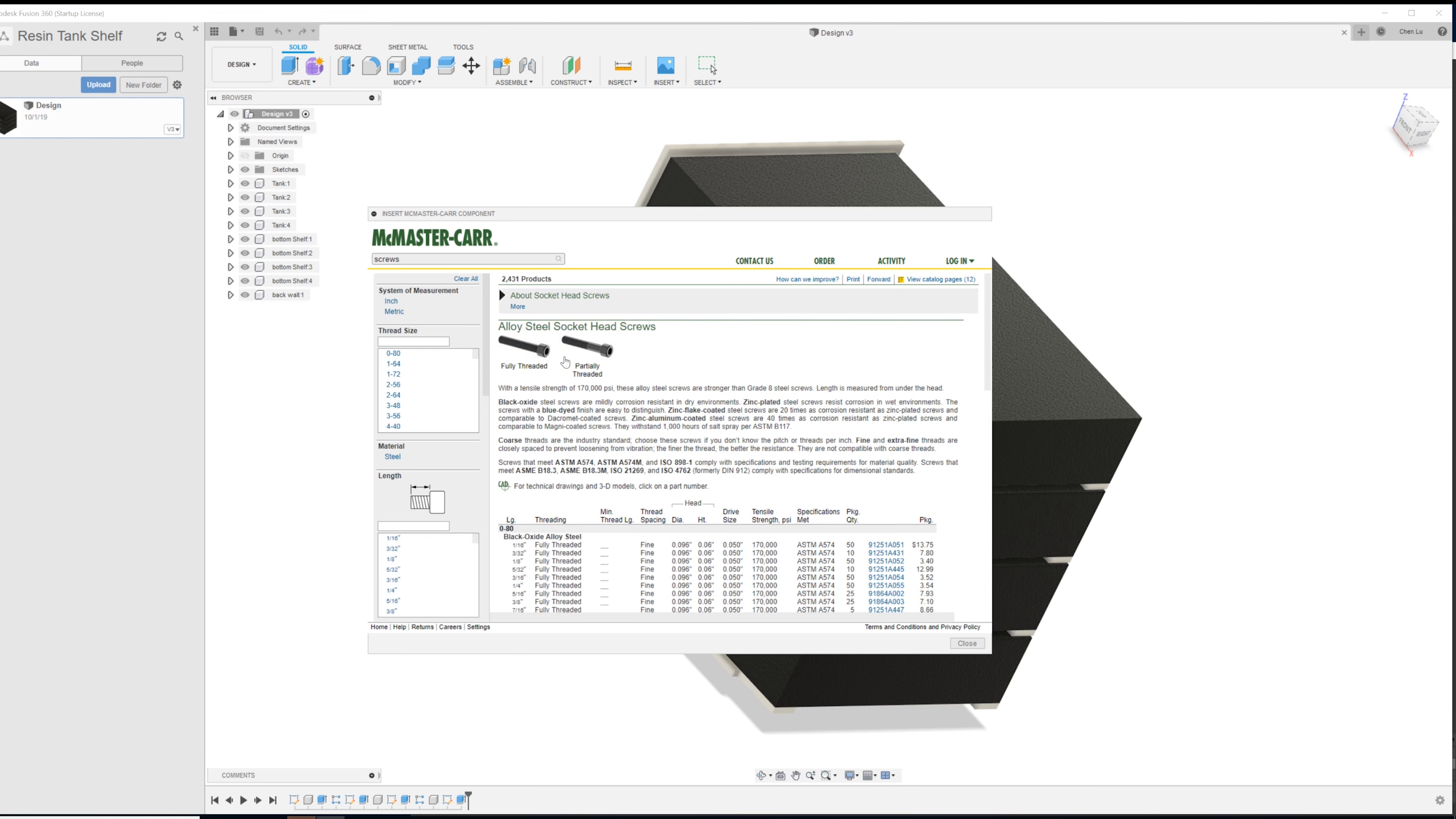
pyautogui.scroll(-1, 596, 522)
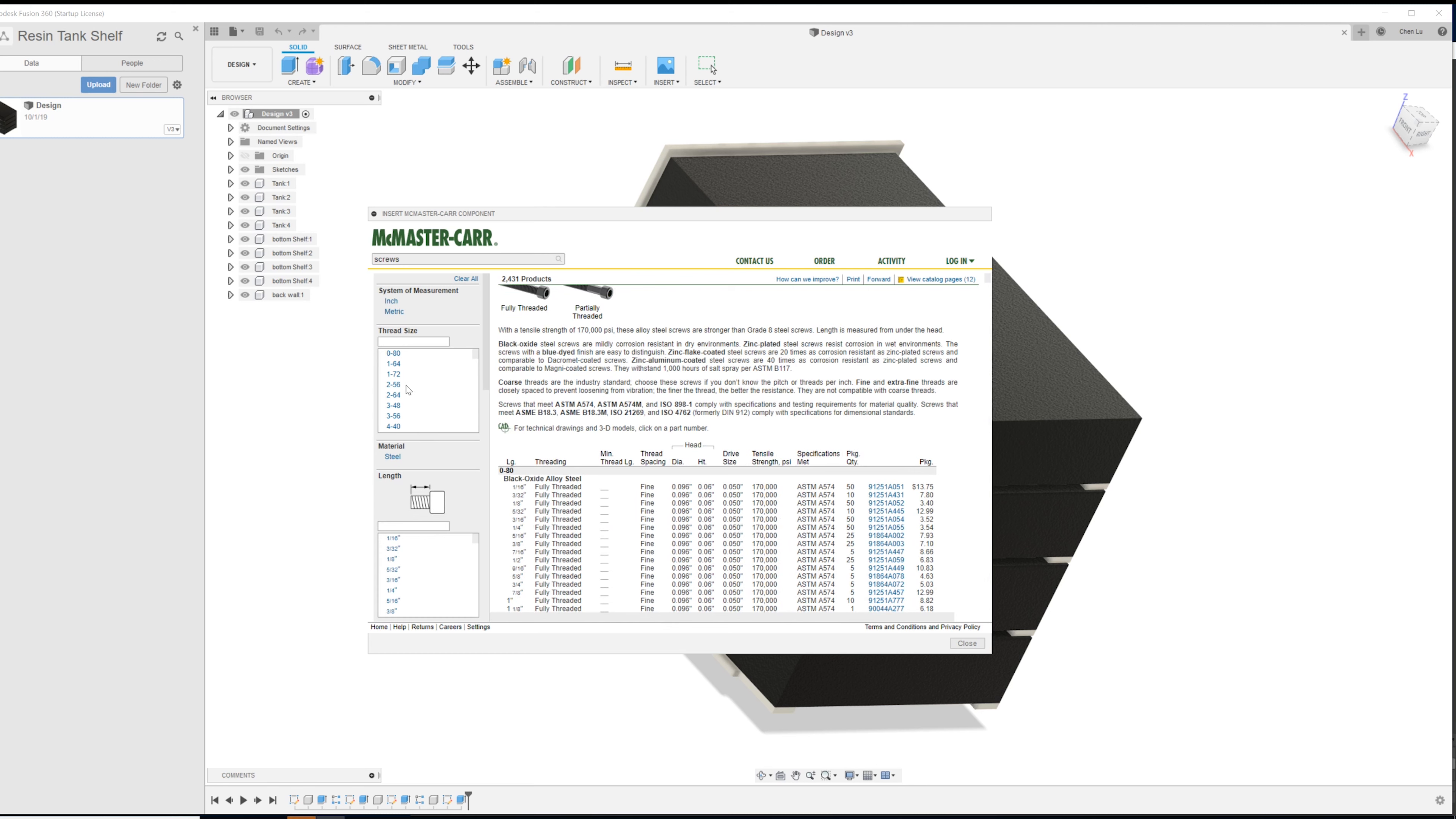
pyautogui.scroll(-1, 427, 519)
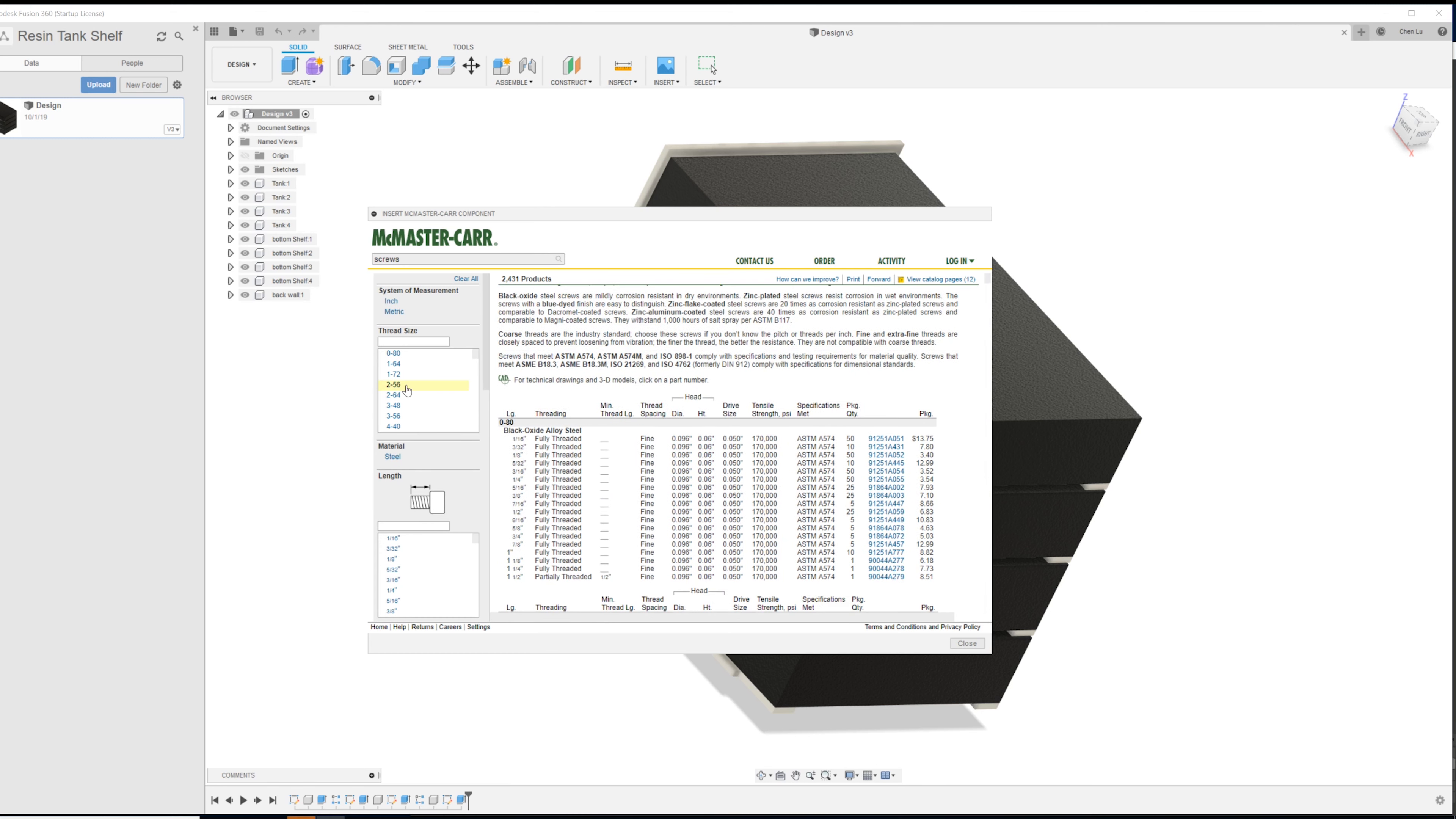
pyautogui.scroll(-5, 466, 379)
pyautogui.scroll(5, 464, 382)
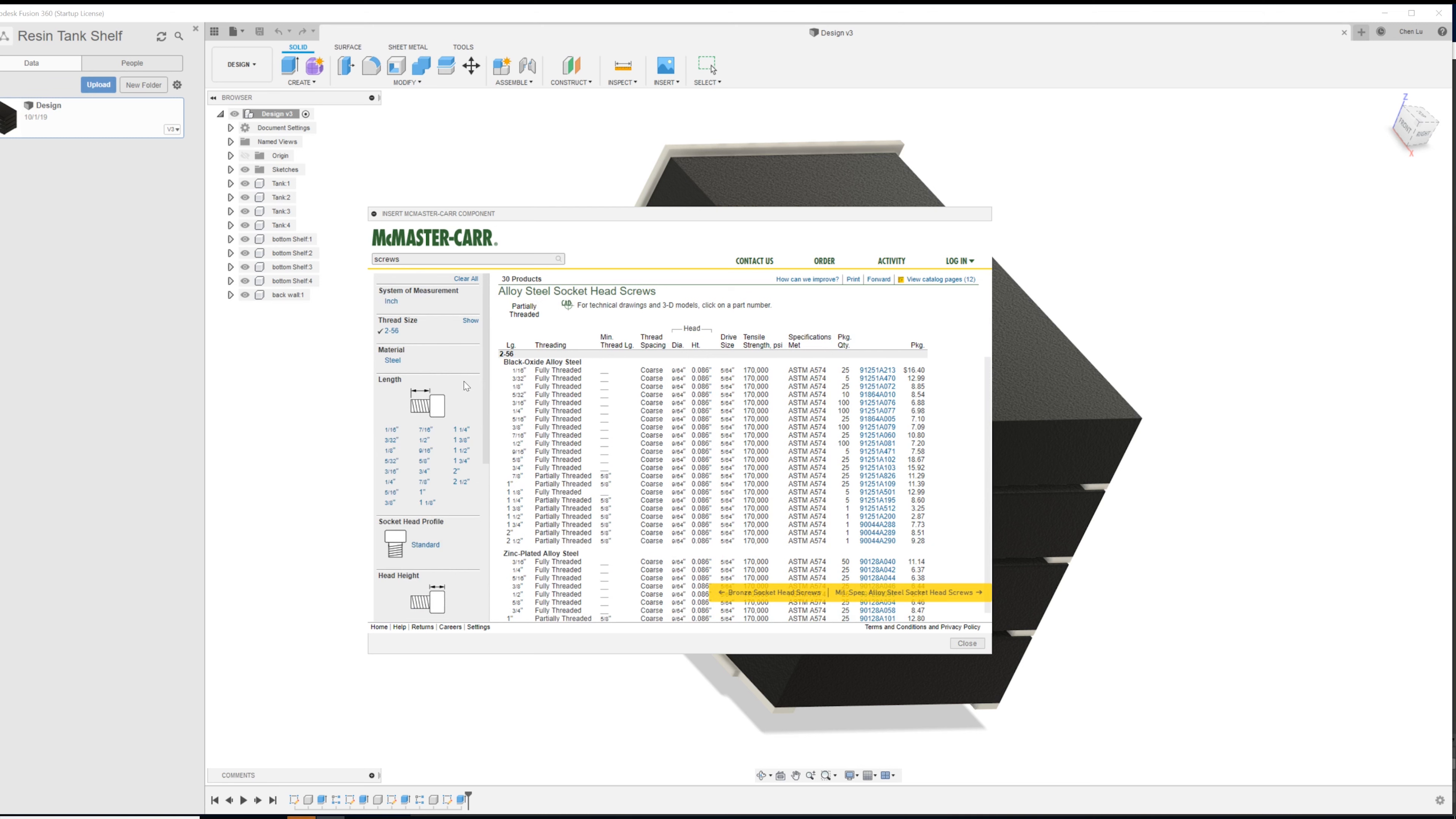
# - Filter the alloy steel socket head screws to M3 thread size and 5 mm length
pyautogui.click(471, 322)
pyautogui.scroll(-8, 476, 350)
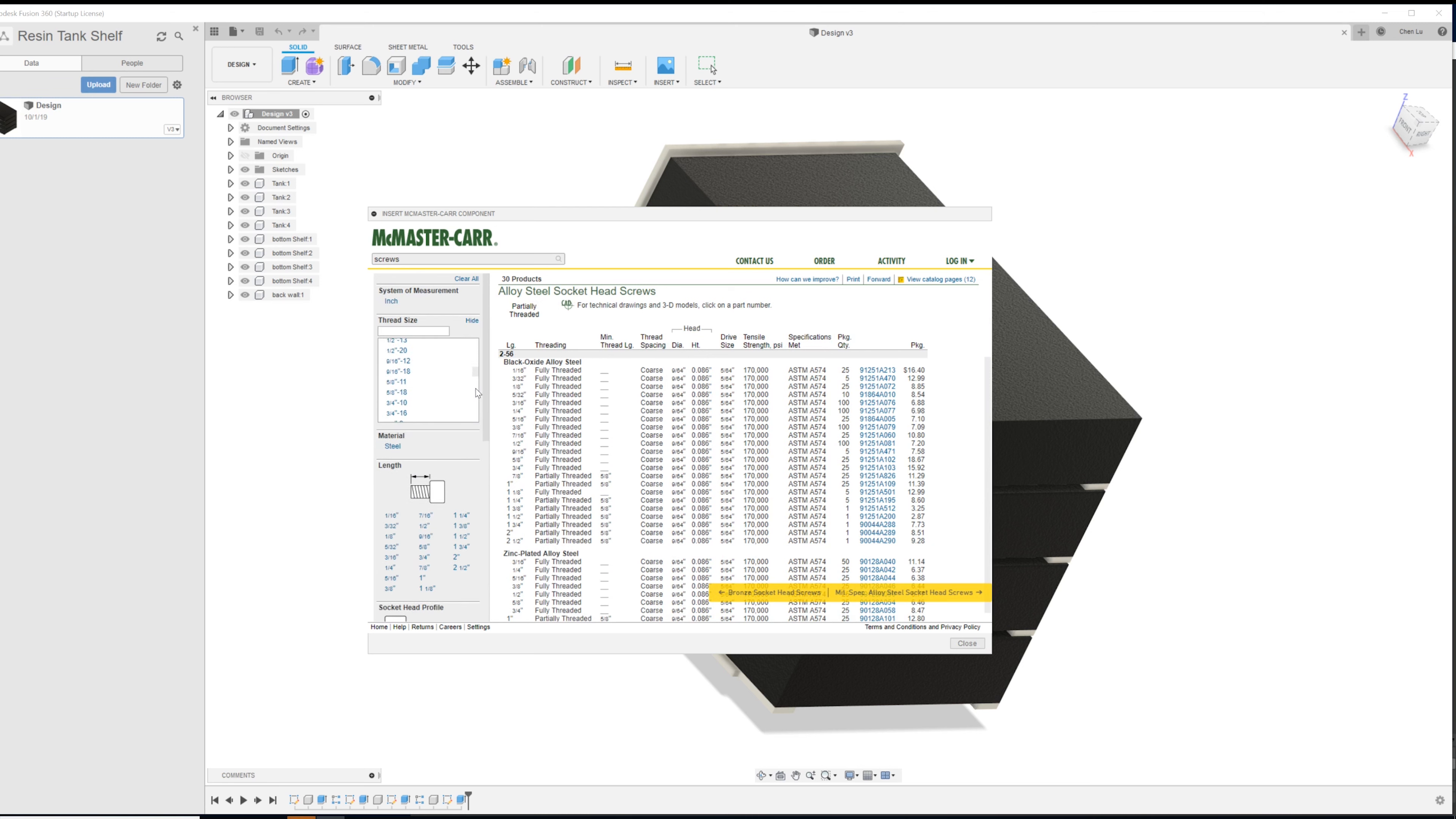
pyautogui.click(430, 331)
pyautogui.write('M3')
pyautogui.click(404, 344)
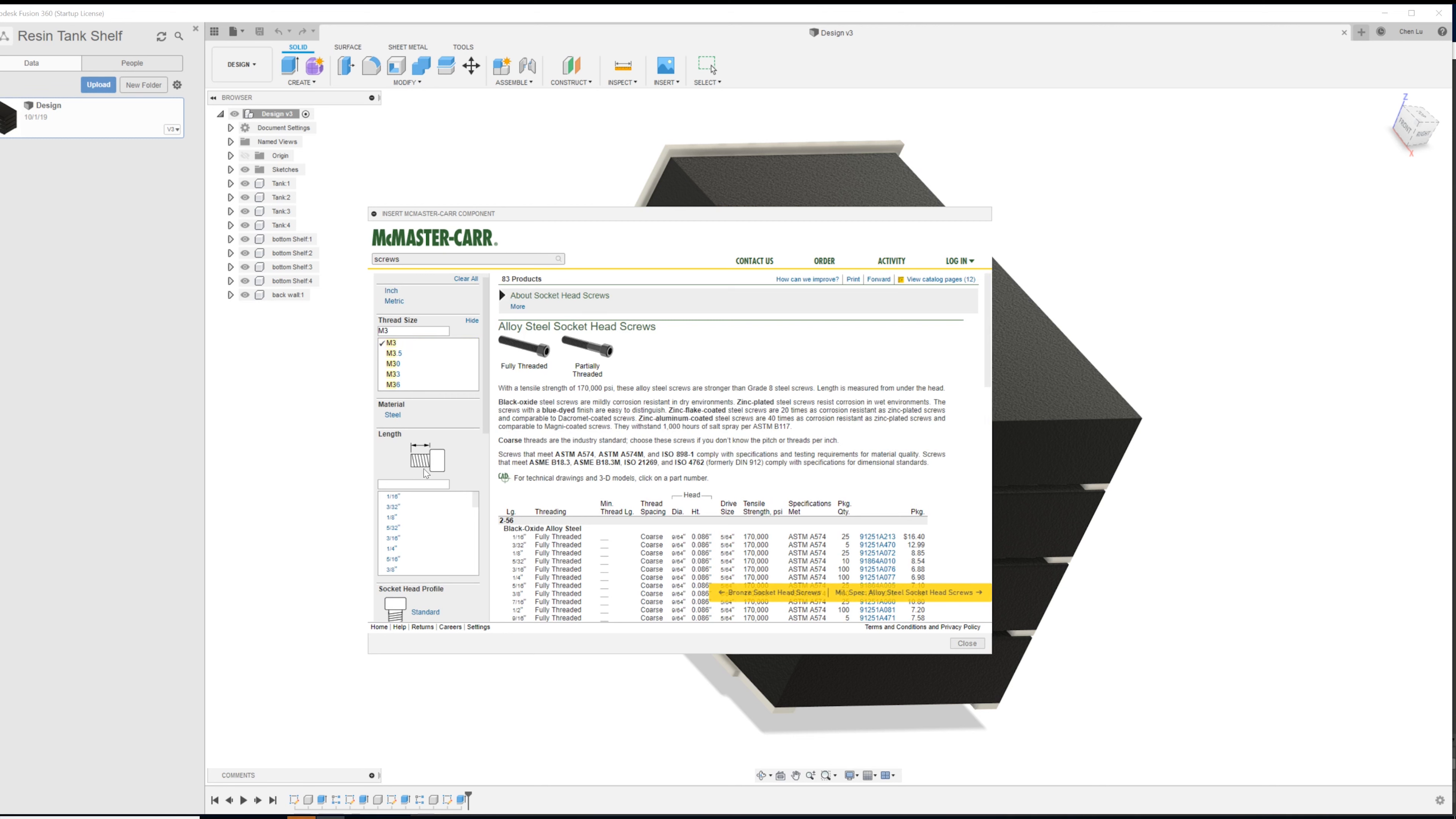
pyautogui.scroll(-2, 427, 533)
pyautogui.write('5mm')
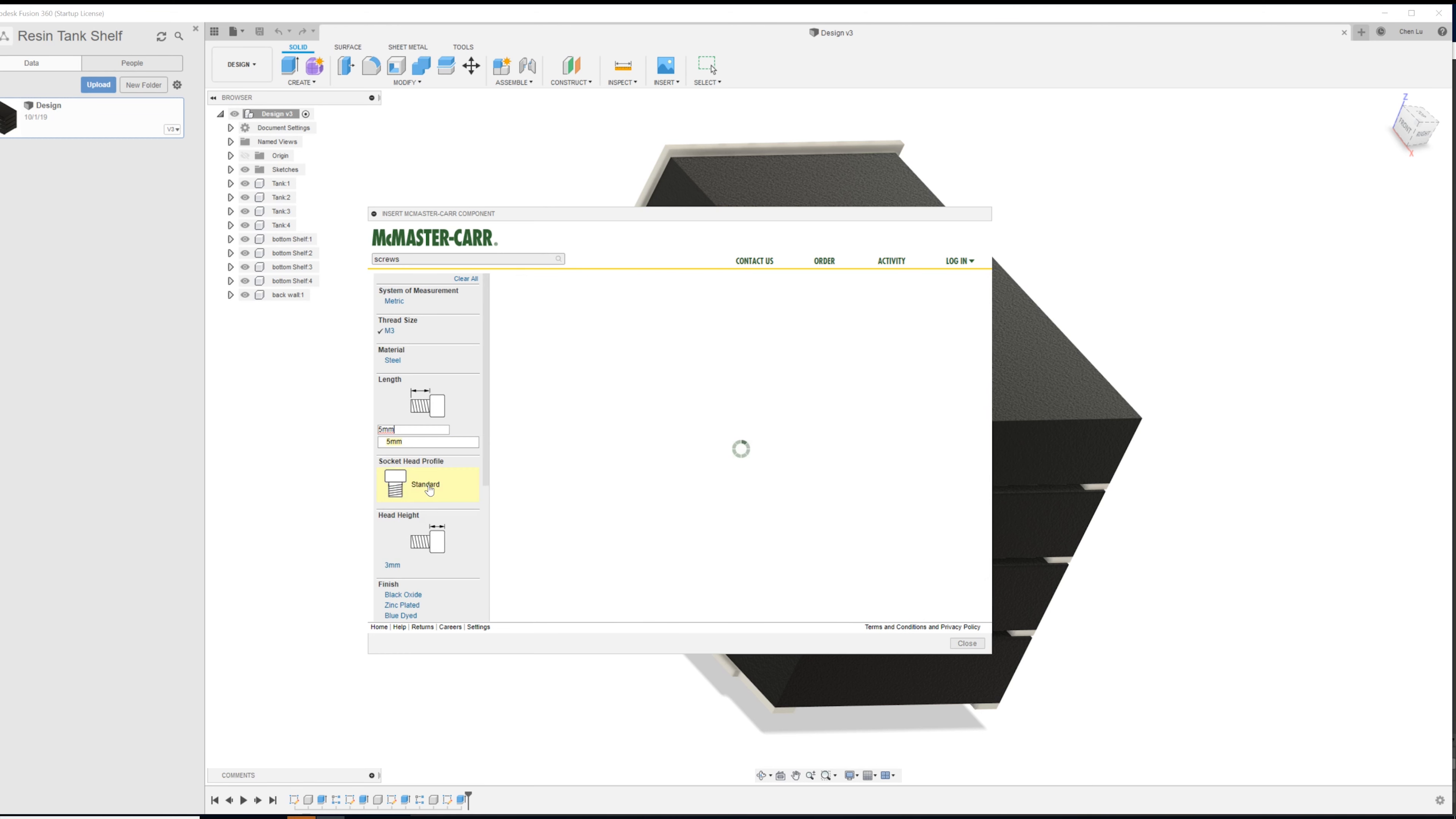
pyautogui.click(427, 442)
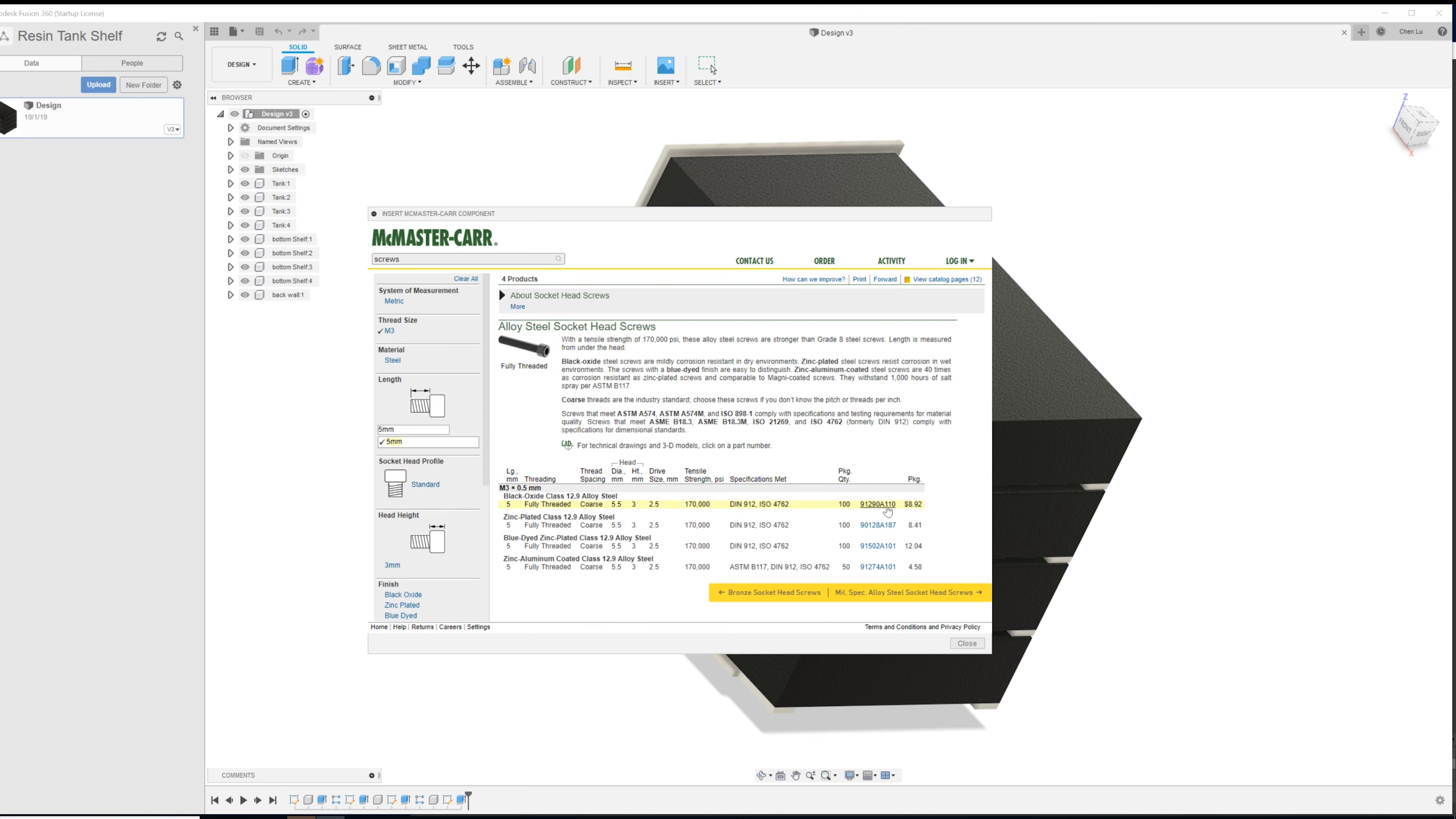
# - Insert the black-oxide M3 x 0.5 mm, 5 mm long socket head screw 91290A110 as a 3-D STEP model
pyautogui.click(887, 508)
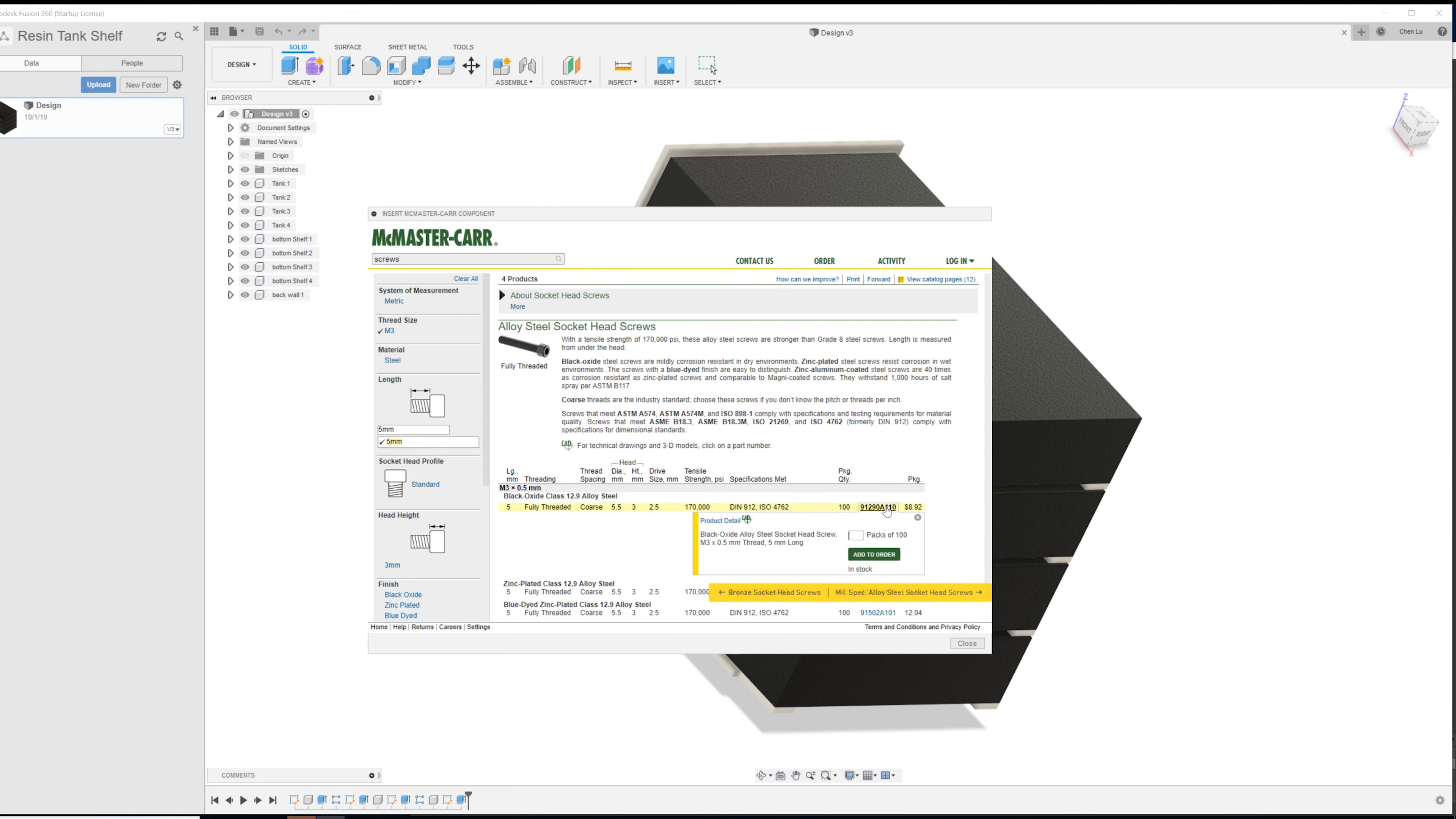
pyautogui.click(739, 523)
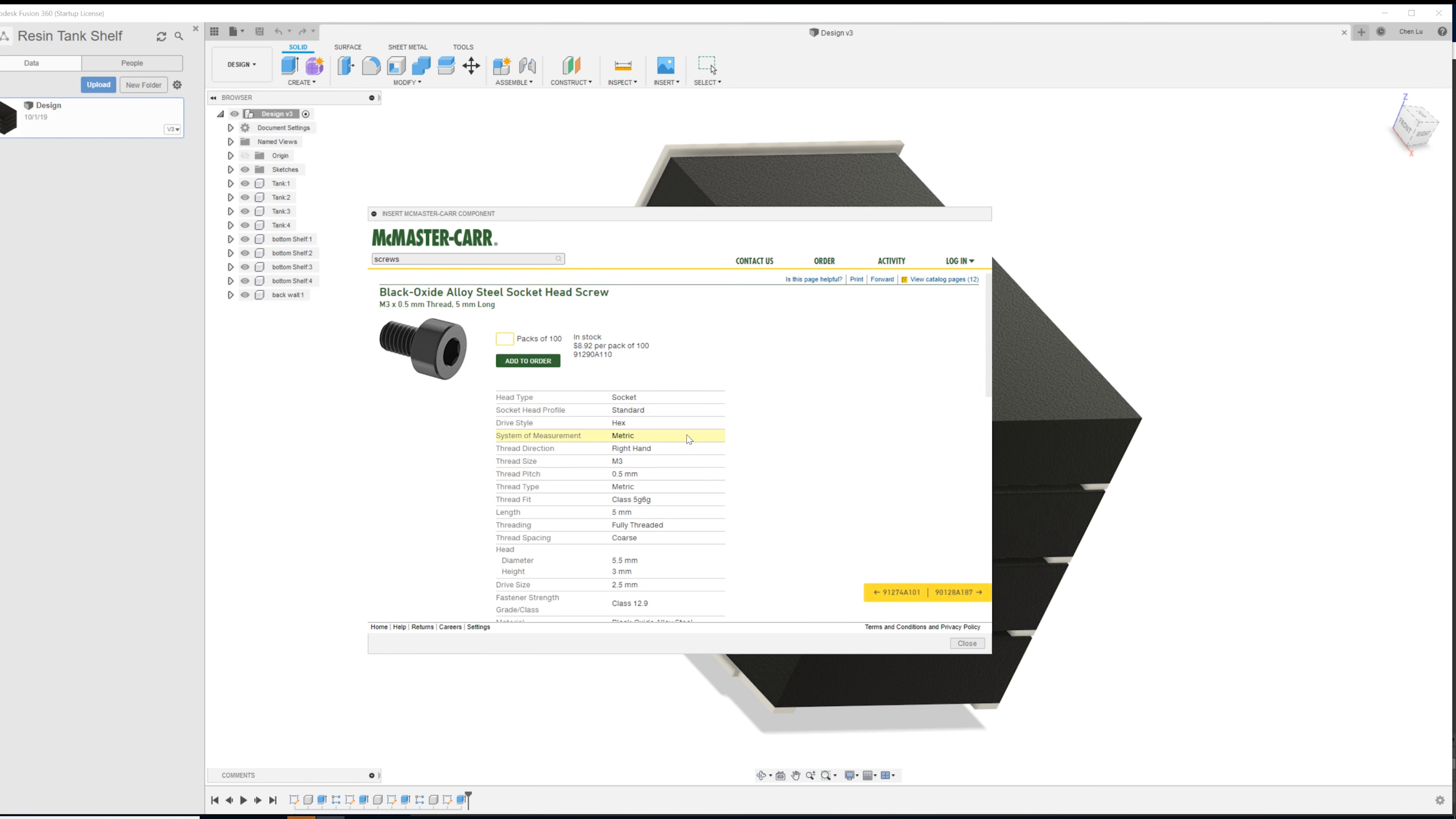
pyautogui.scroll(-5, 688, 439)
pyautogui.scroll(-5, 688, 439)
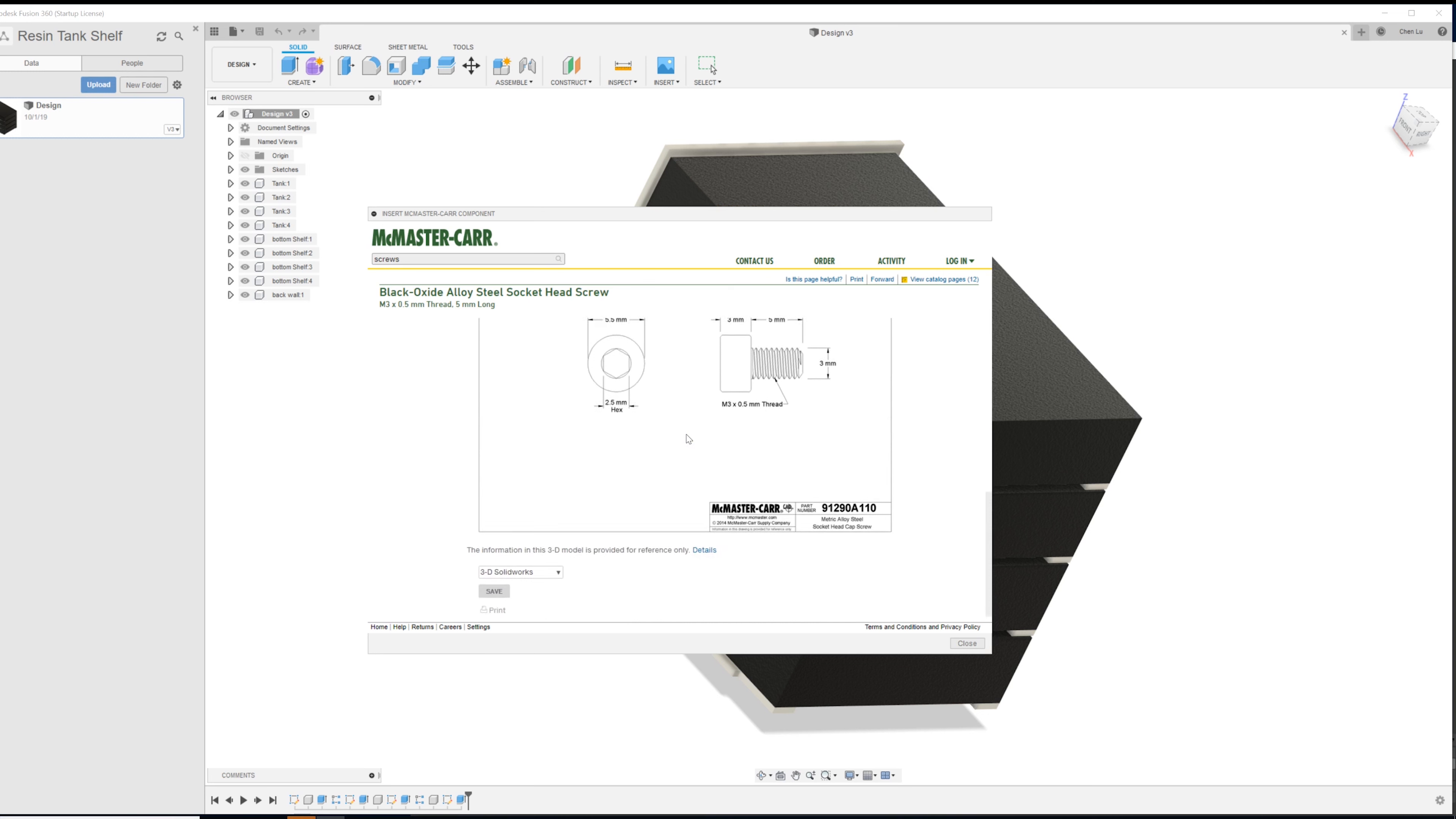
pyautogui.click(545, 561)
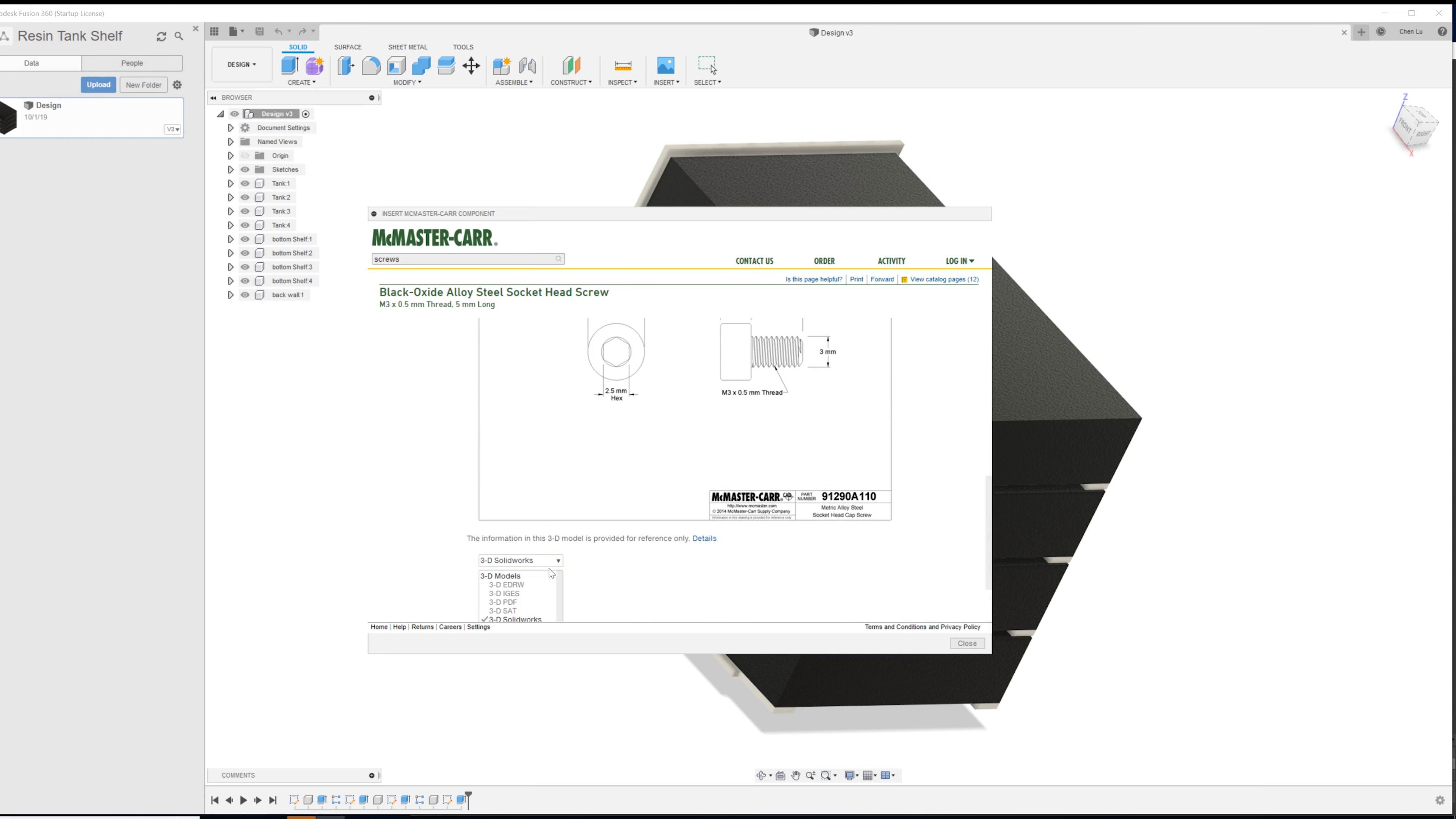
pyautogui.click(528, 552)
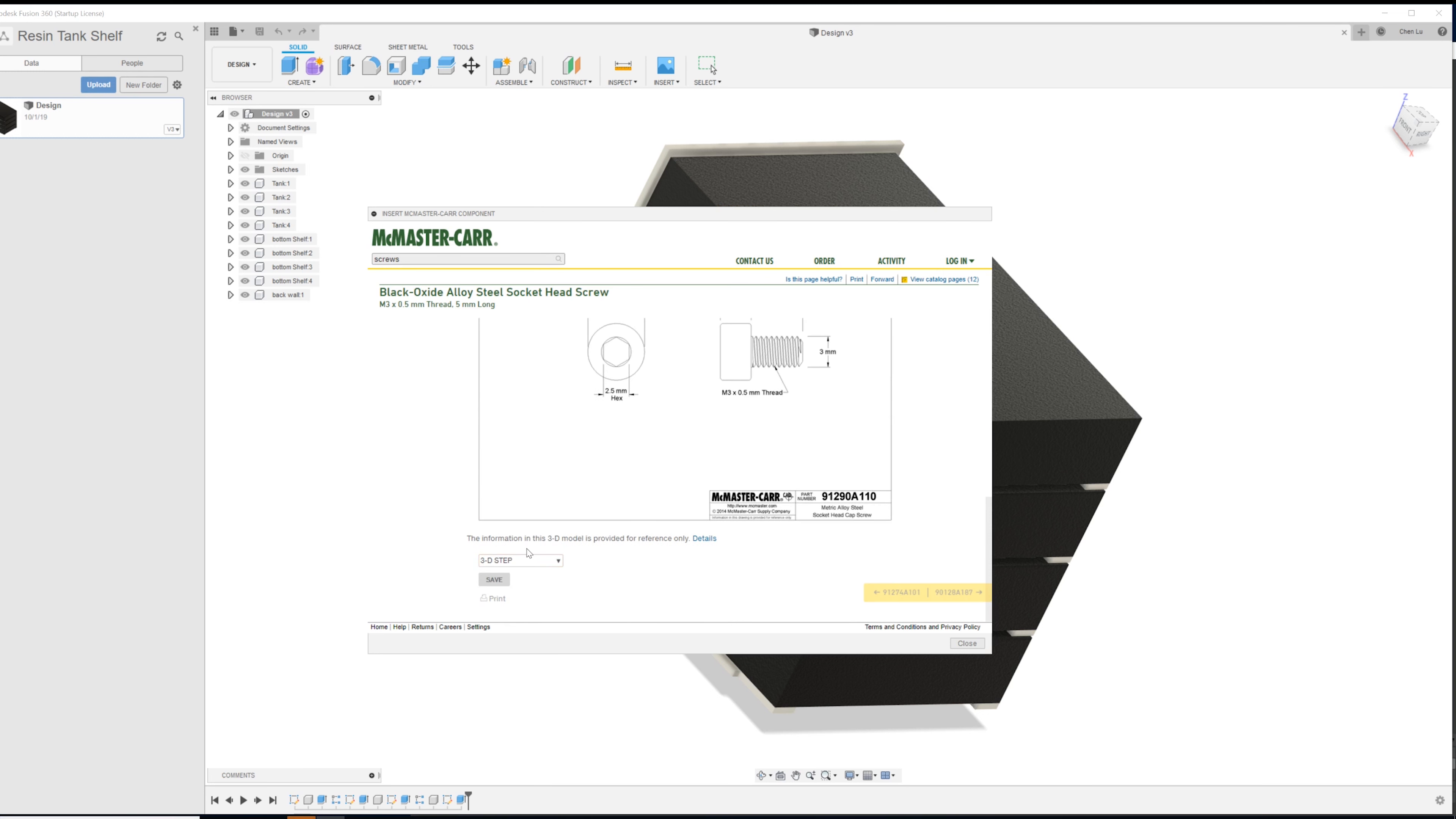
pyautogui.click(493, 580)
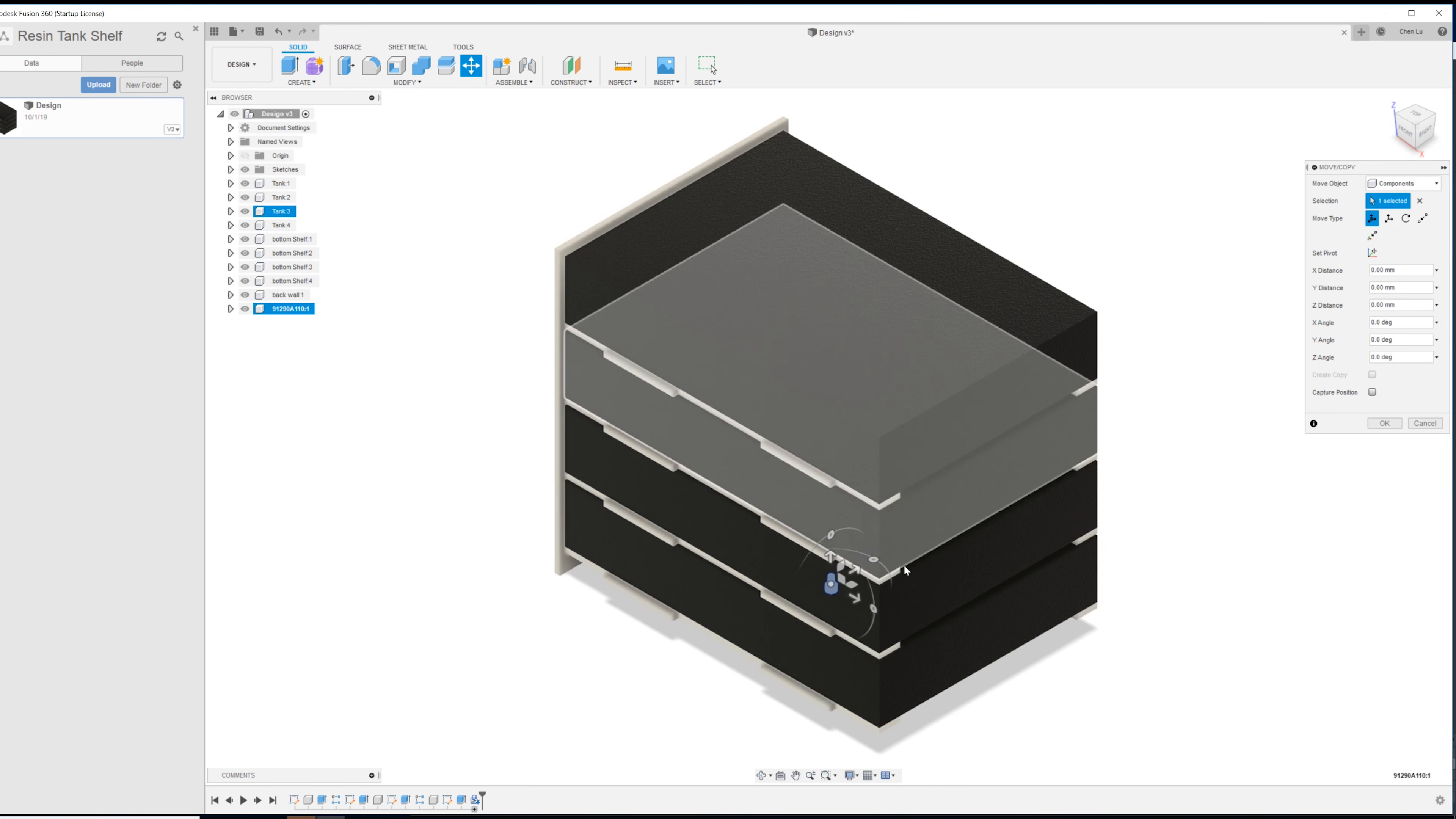
# - Move the inserted screw out behind the back wall and rotate it 90 degrees about the Y axis
pyautogui.moveTo(854, 599); pyautogui.dragTo(556, 427)
pyautogui.keyDown('shift'); pyautogui.moveTo(502, 479); pyautogui.dragTo(575, 540, button='middle'); pyautogui.keyUp('shift')
pyautogui.moveTo(545, 600)
pyautogui.mouseDown()
pyautogui.moveTo(543, 515)
pyautogui.moveTo(559, 584)
pyautogui.moveTo(546, 599)
pyautogui.mouseUp()
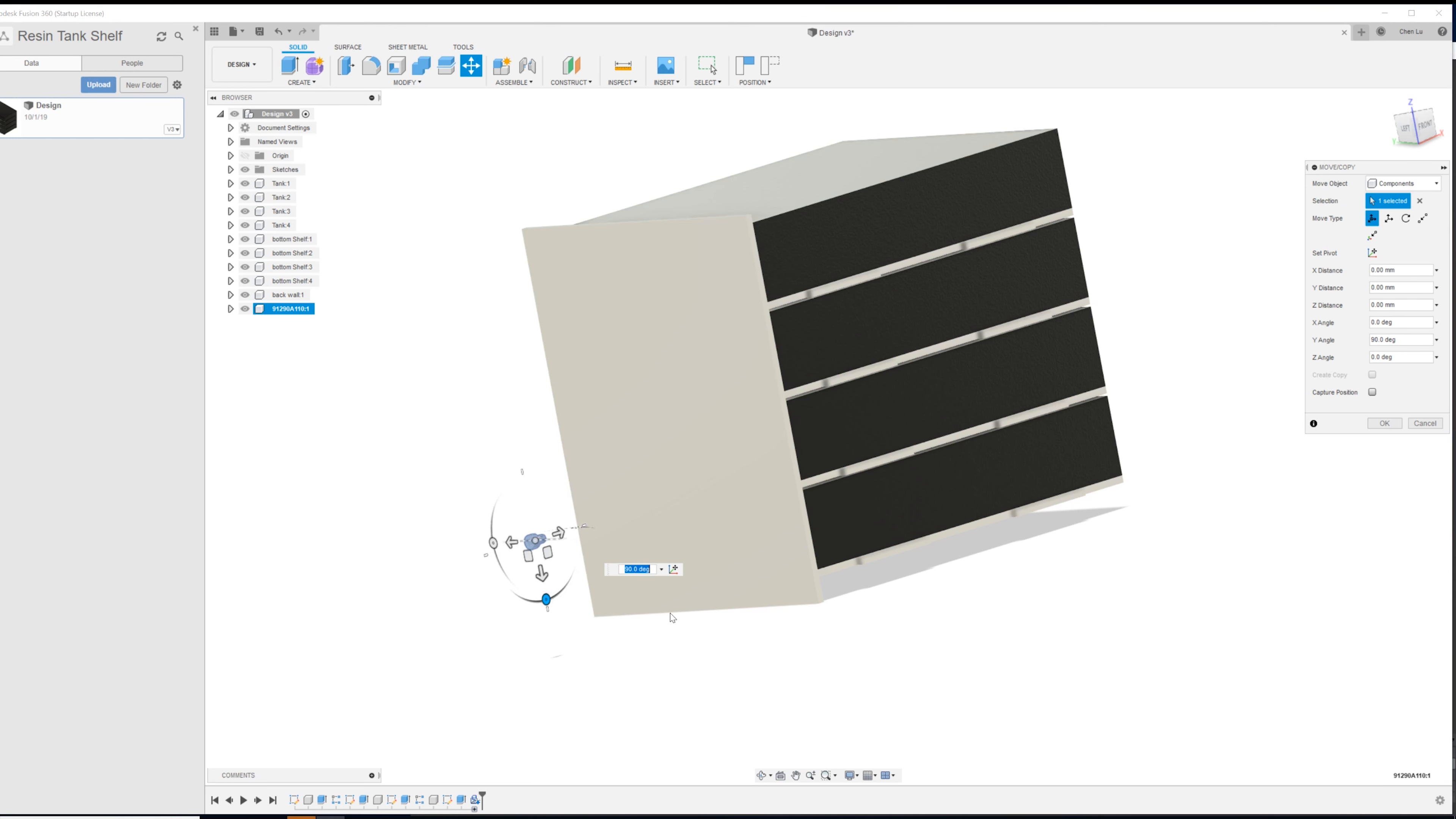
pyautogui.click(1383, 424)
# - Reopen the McMaster-Carr component catalogue and go to its hex nuts category
pyautogui.keyDown('shift'); pyautogui.moveTo(540, 497); pyautogui.dragTo(1044, 591, button='middle'); pyautogui.keyUp('shift')
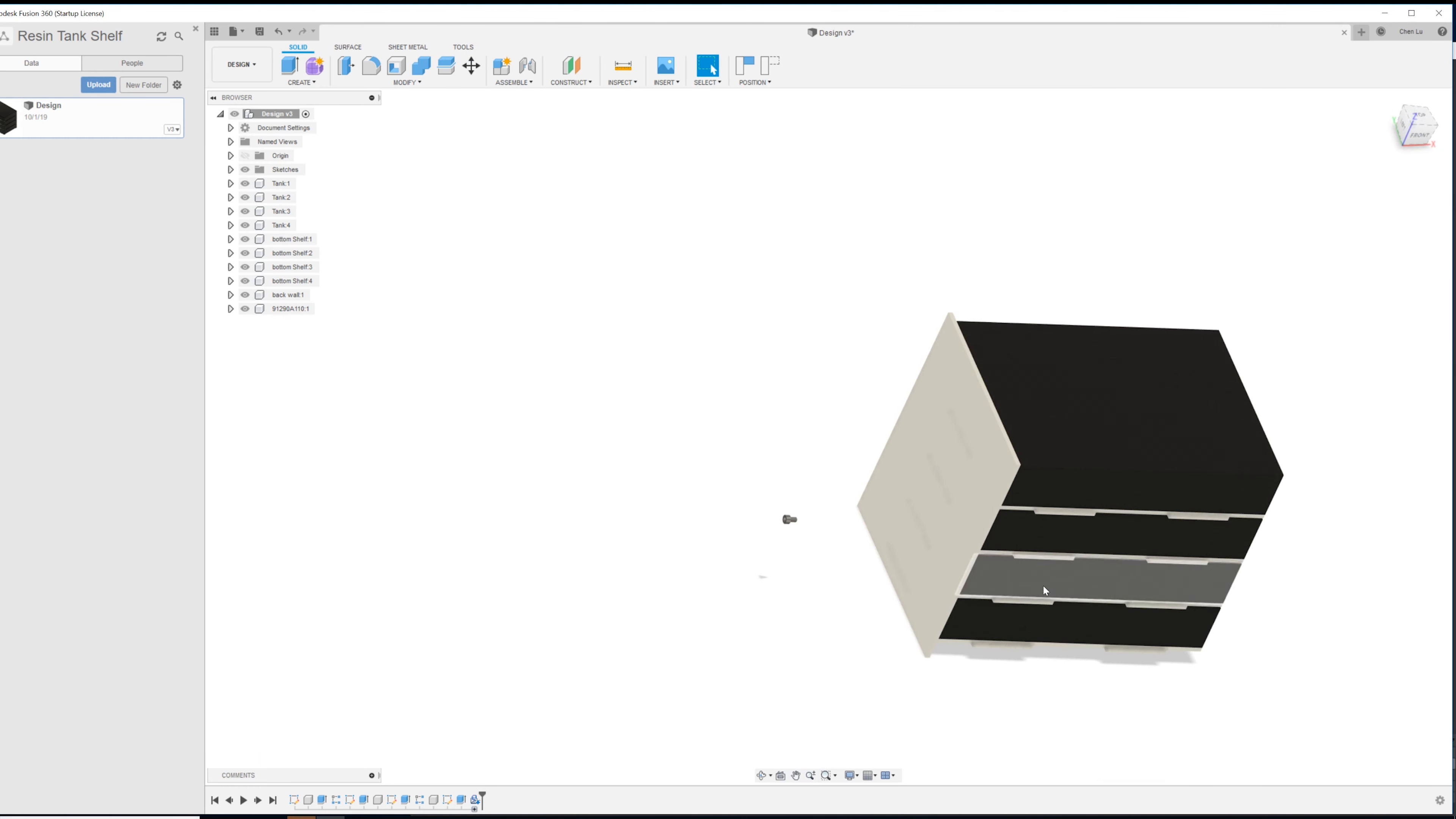
pyautogui.scroll(3, 1077, 606)
pyautogui.click(625, 84)
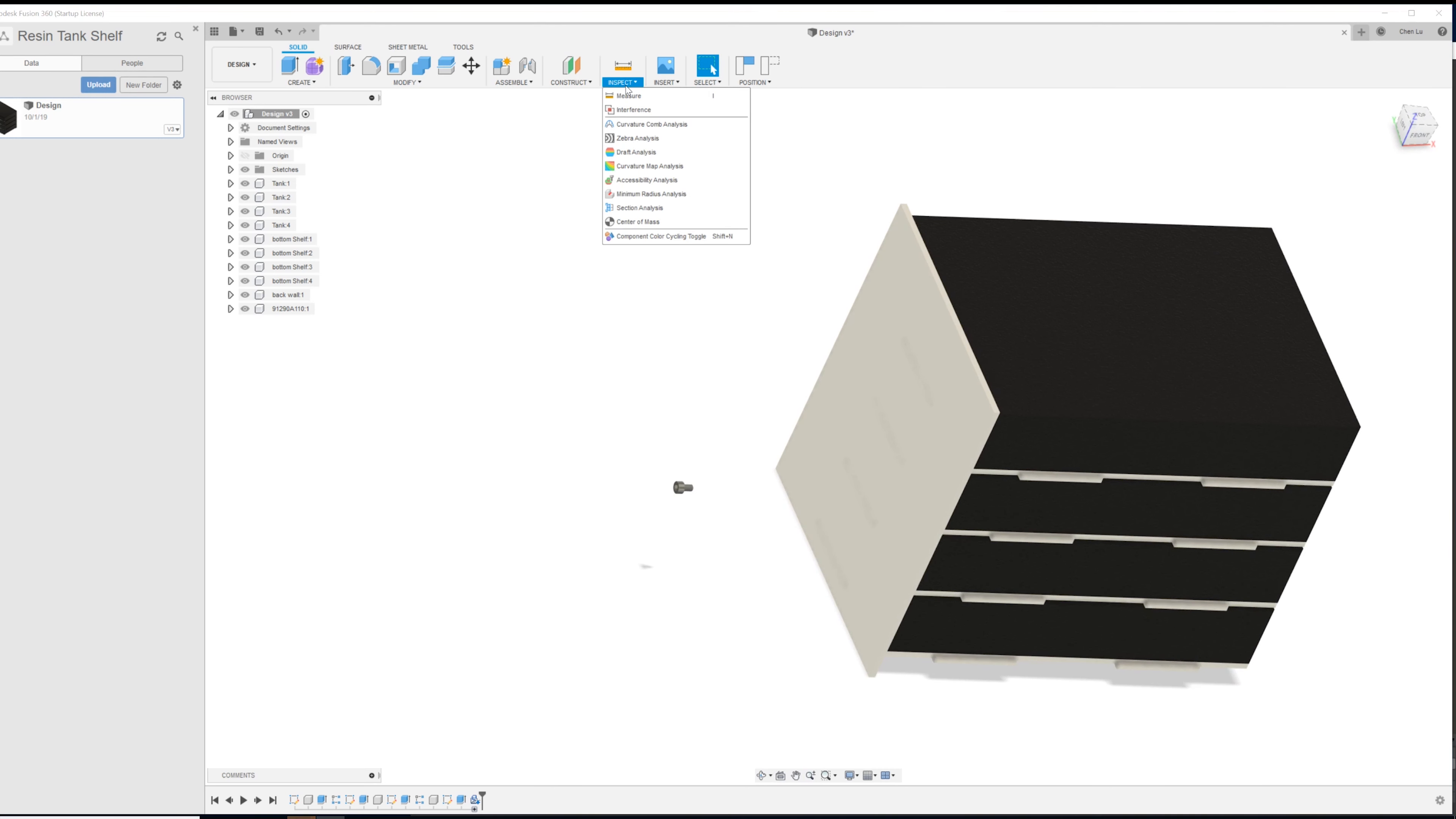
pyautogui.click(702, 84)
pyautogui.click(666, 82)
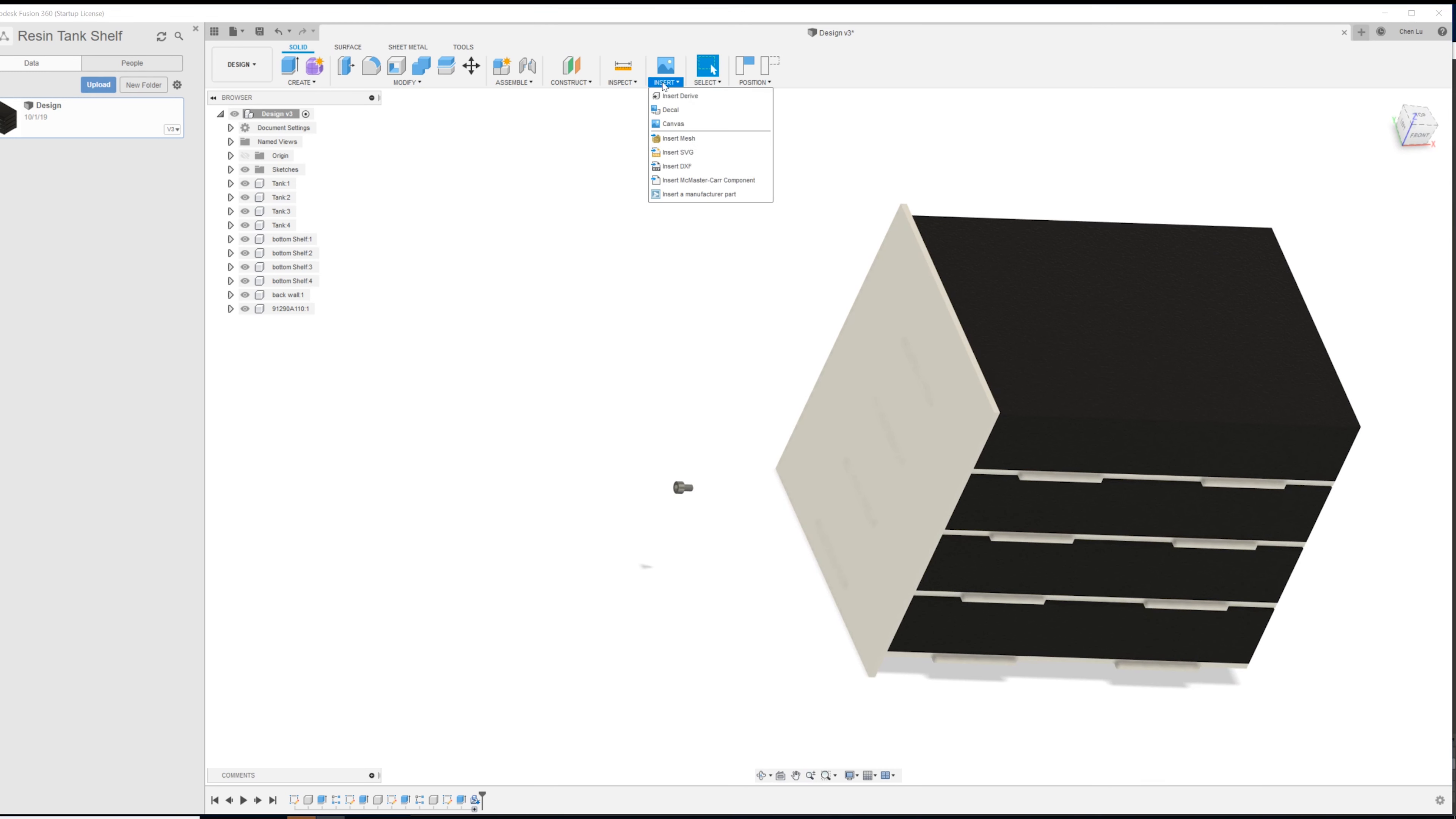
pyautogui.click(703, 181)
pyautogui.click(787, 414)
pyautogui.click(638, 420)
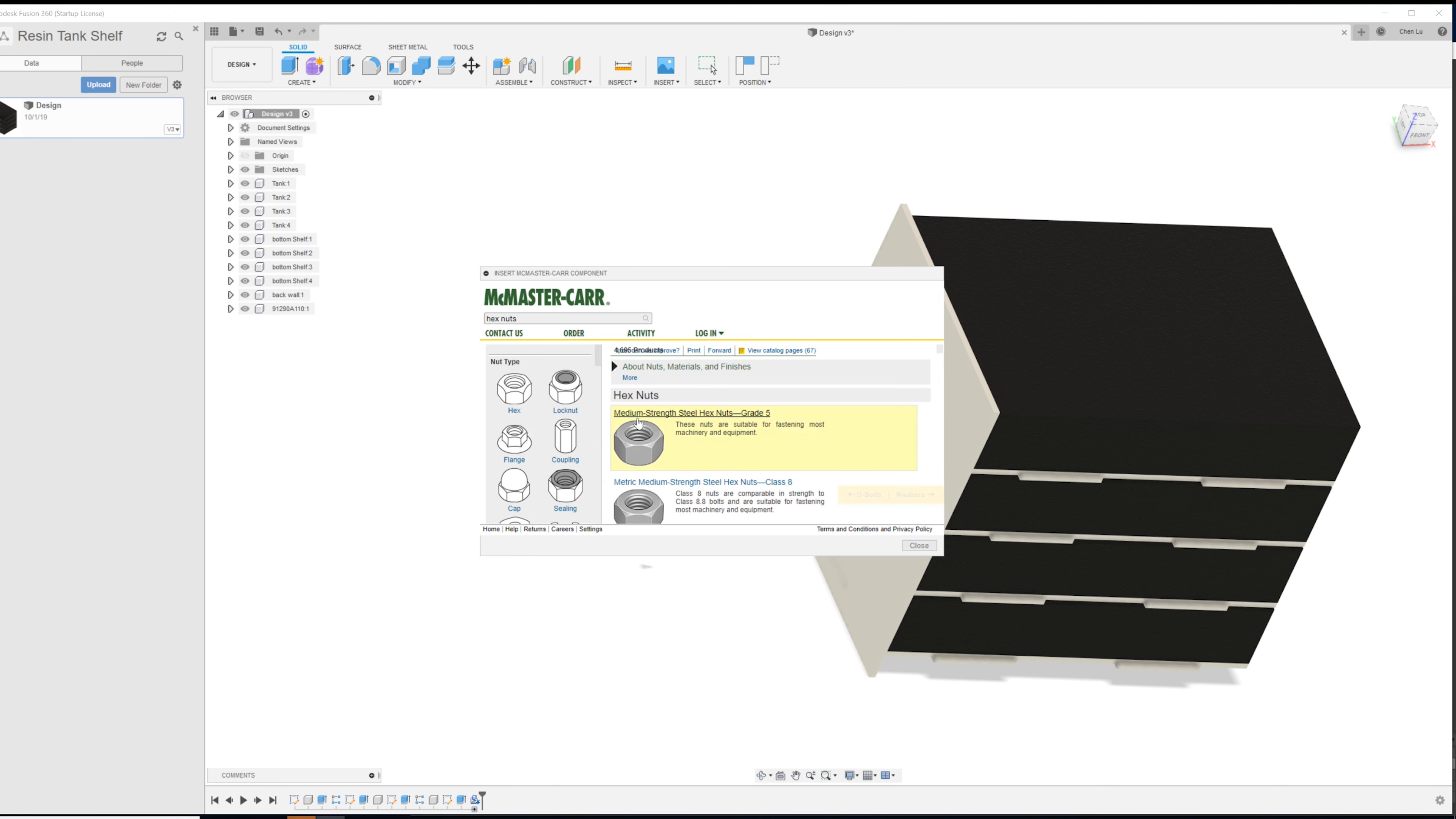
# - Filter the nuts to hex type, metric system and M3 thread size, and enlarge the catalogue window
pyautogui.click(518, 390)
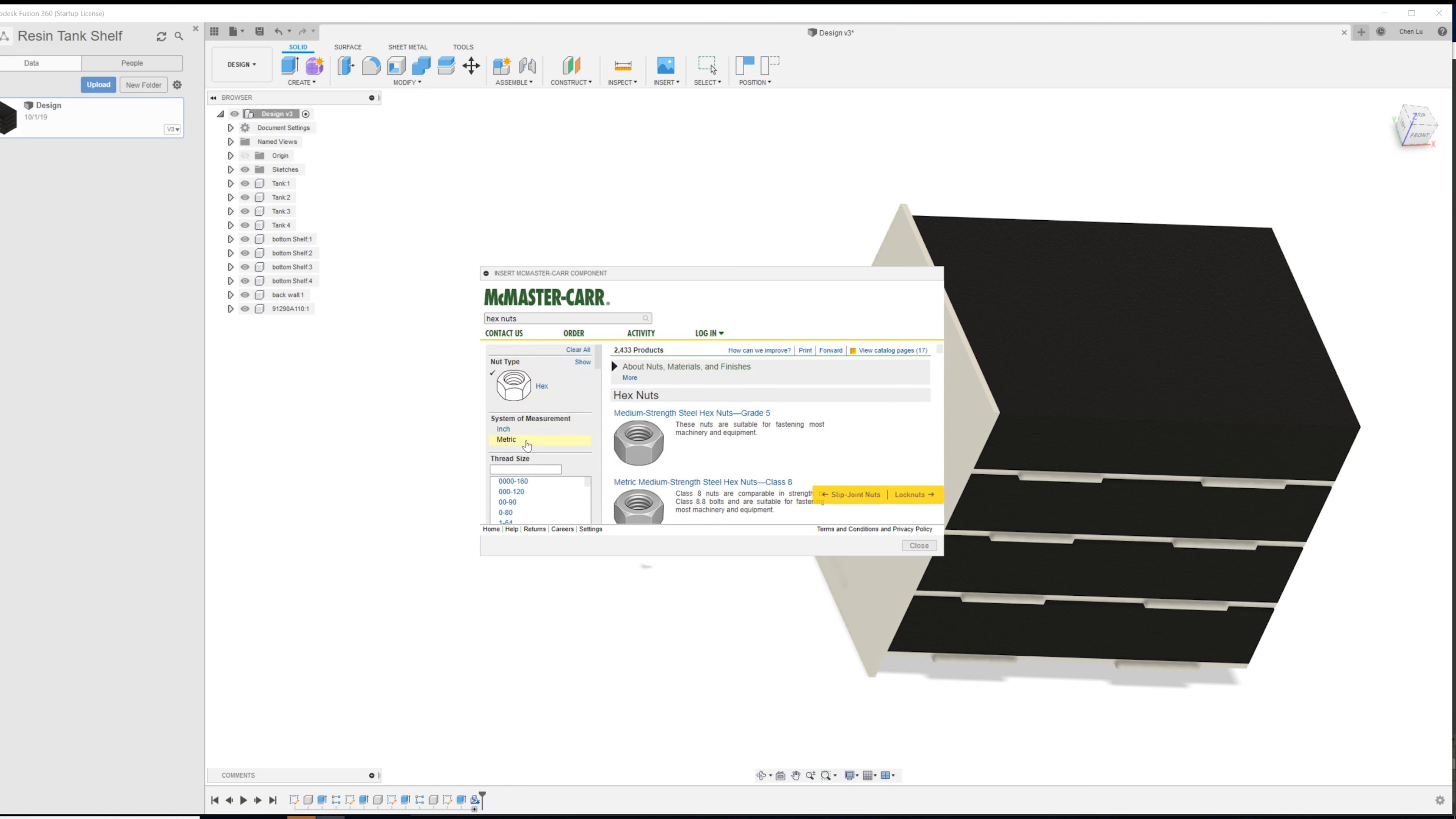
pyautogui.click(526, 440)
pyautogui.scroll(-2, 522, 491)
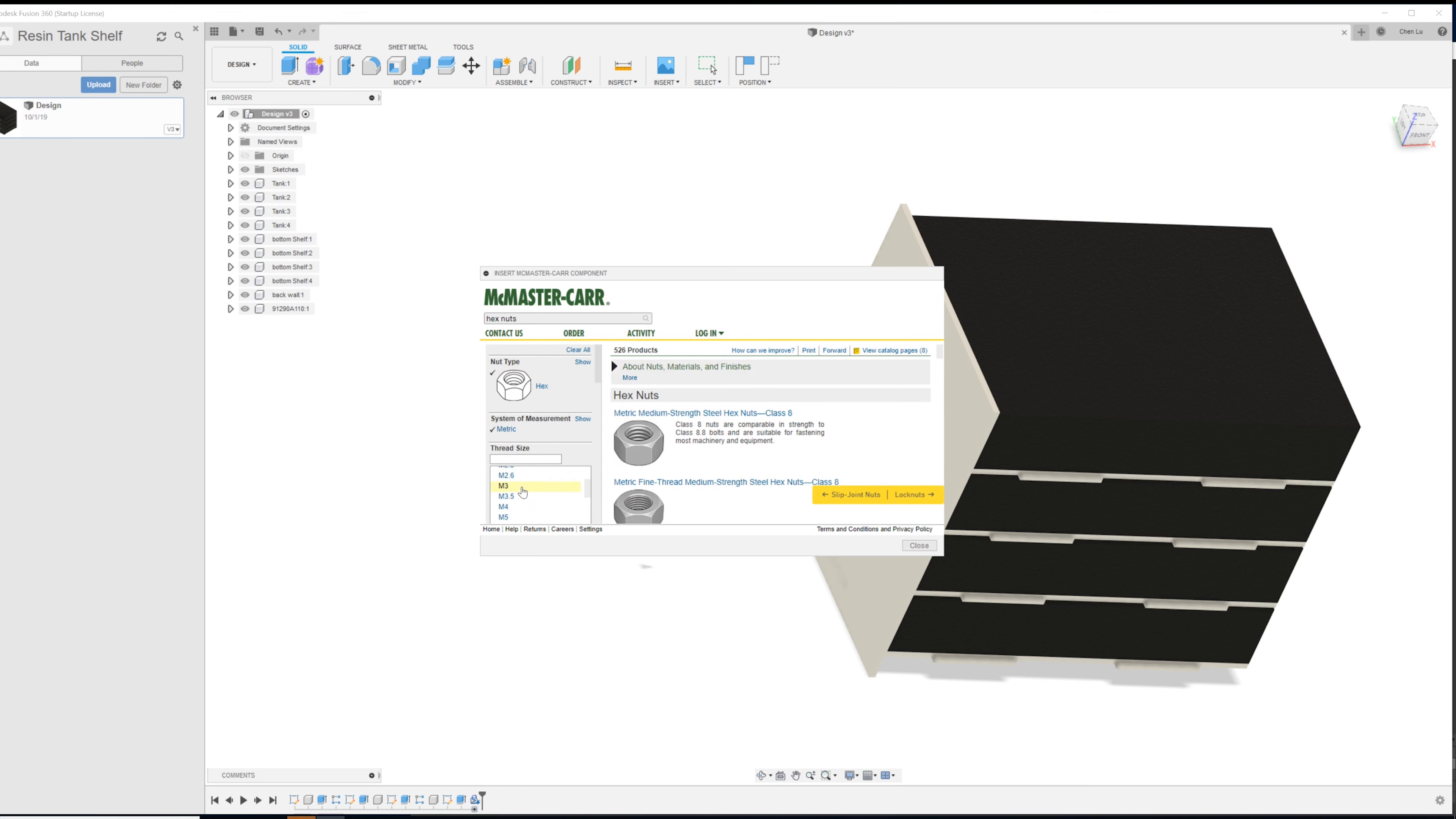
pyautogui.click(522, 492)
pyautogui.moveTo(944, 556); pyautogui.dragTo(1069, 705)
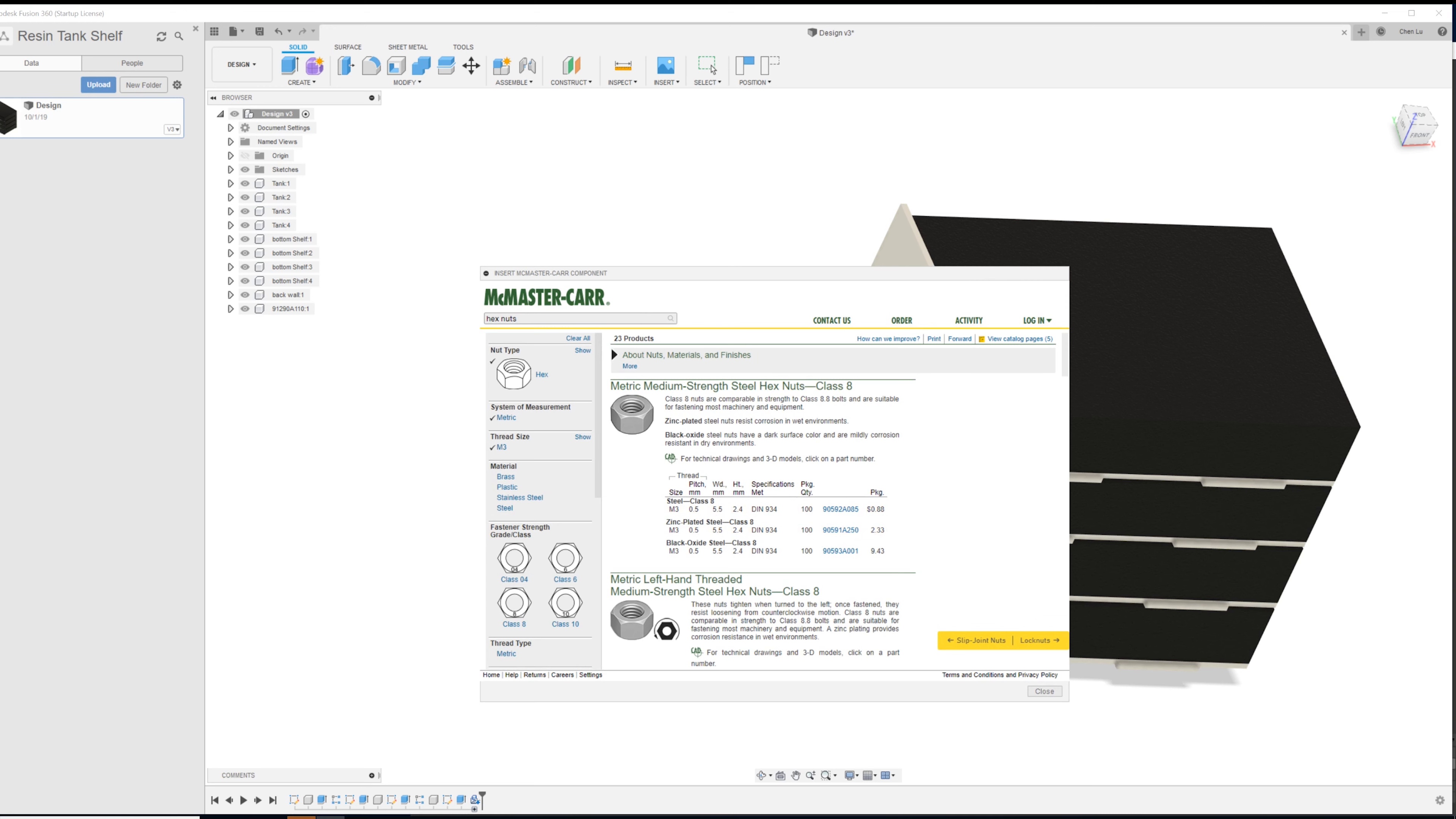
# - Look through the M3 nut listings and insert the plain steel Class 8 hex nut 90592A085 into the design
pyautogui.scroll(-2, 720, 551)
pyautogui.scroll(-3, 716, 554)
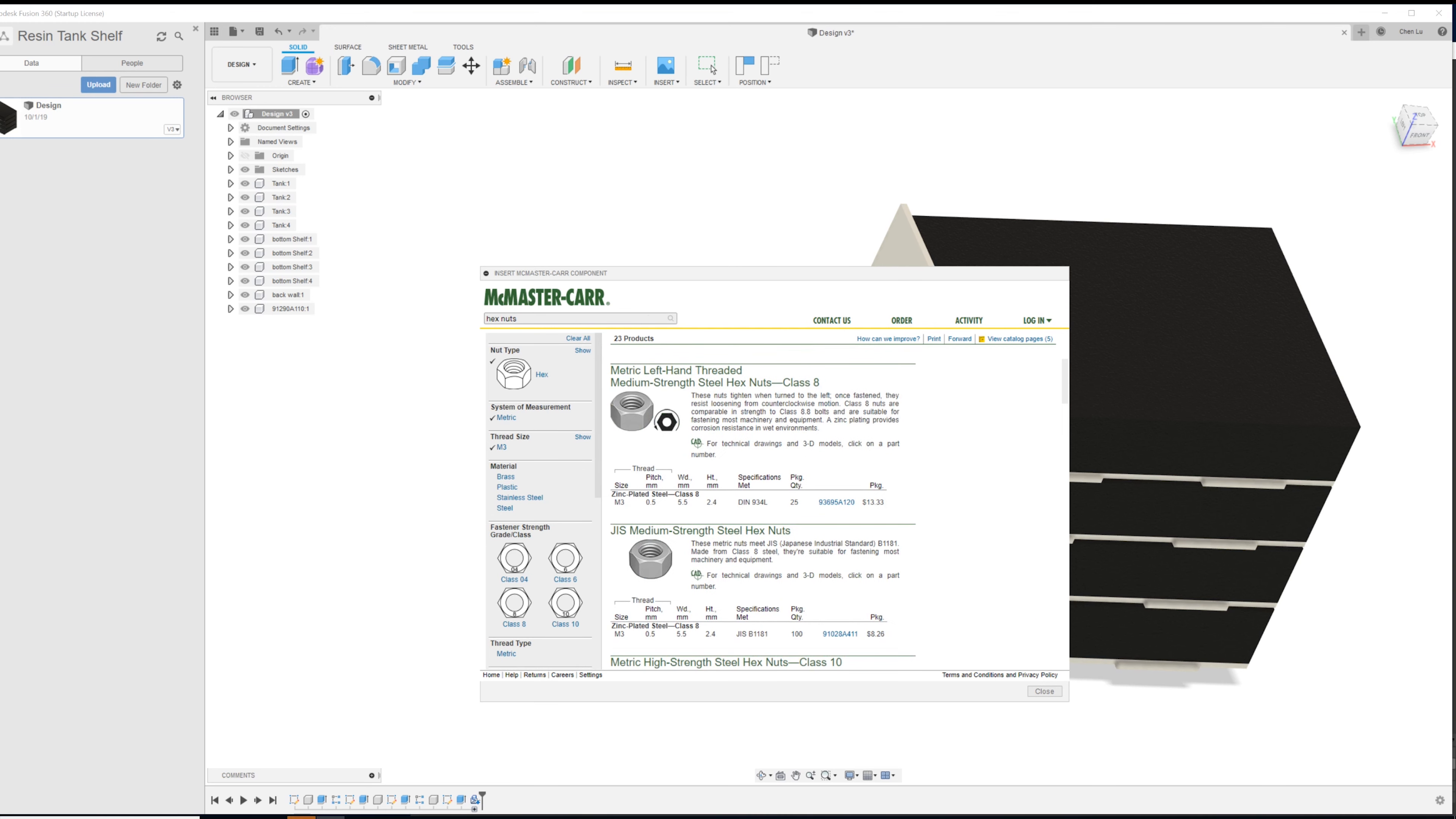
pyautogui.scroll(-1, 716, 553)
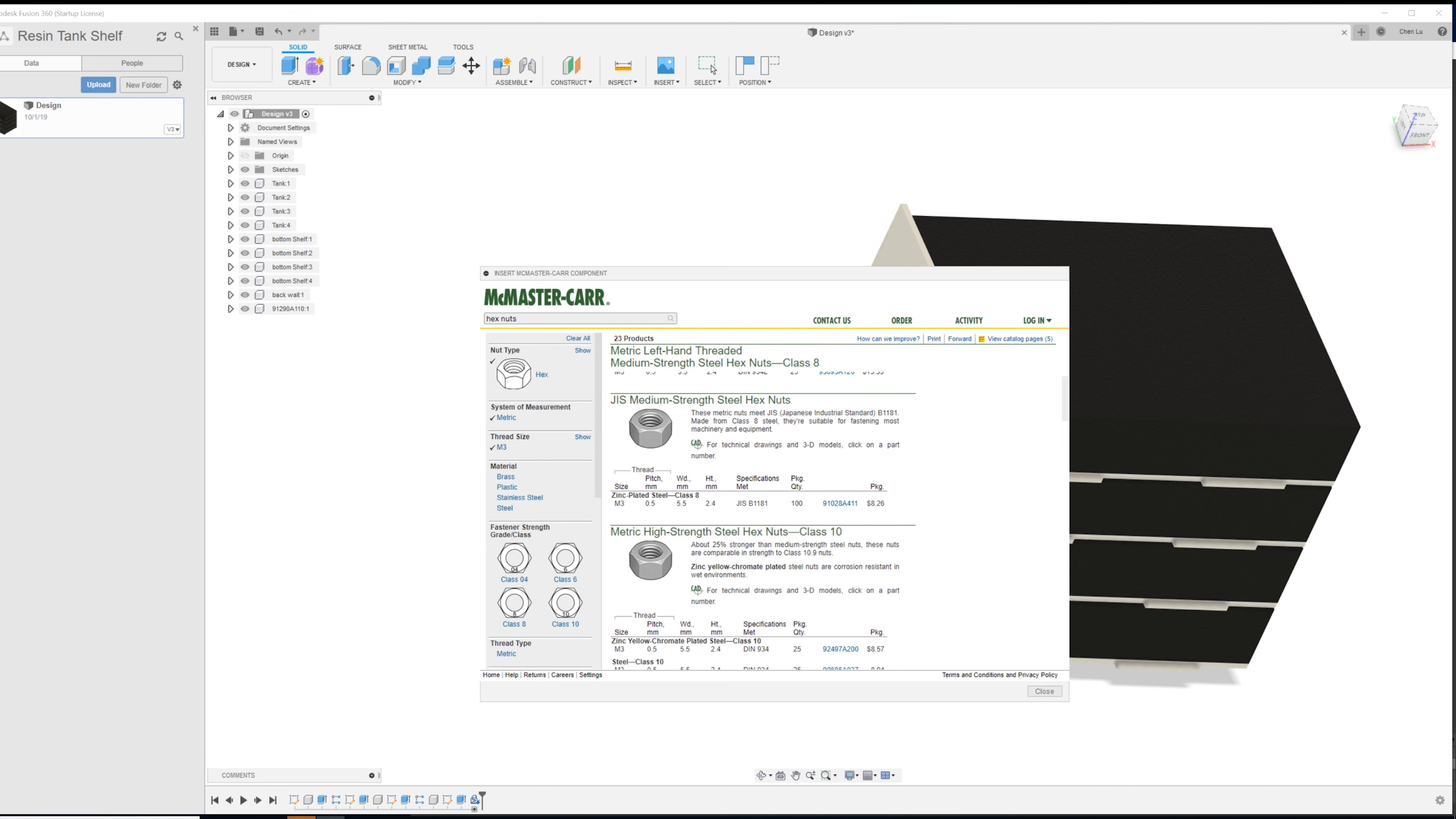
pyautogui.scroll(5, 852, 509)
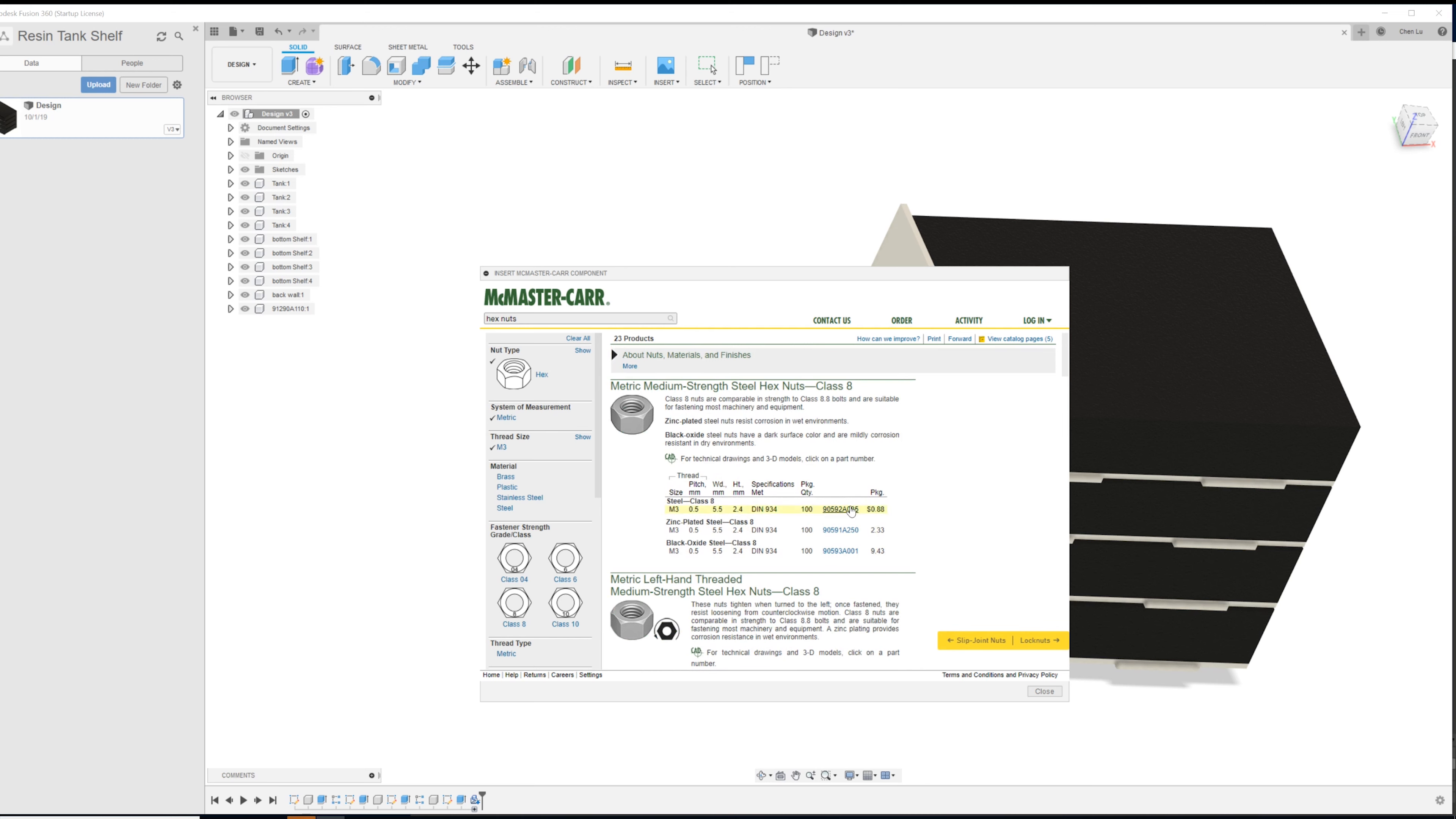
pyautogui.click(852, 509)
pyautogui.click(715, 528)
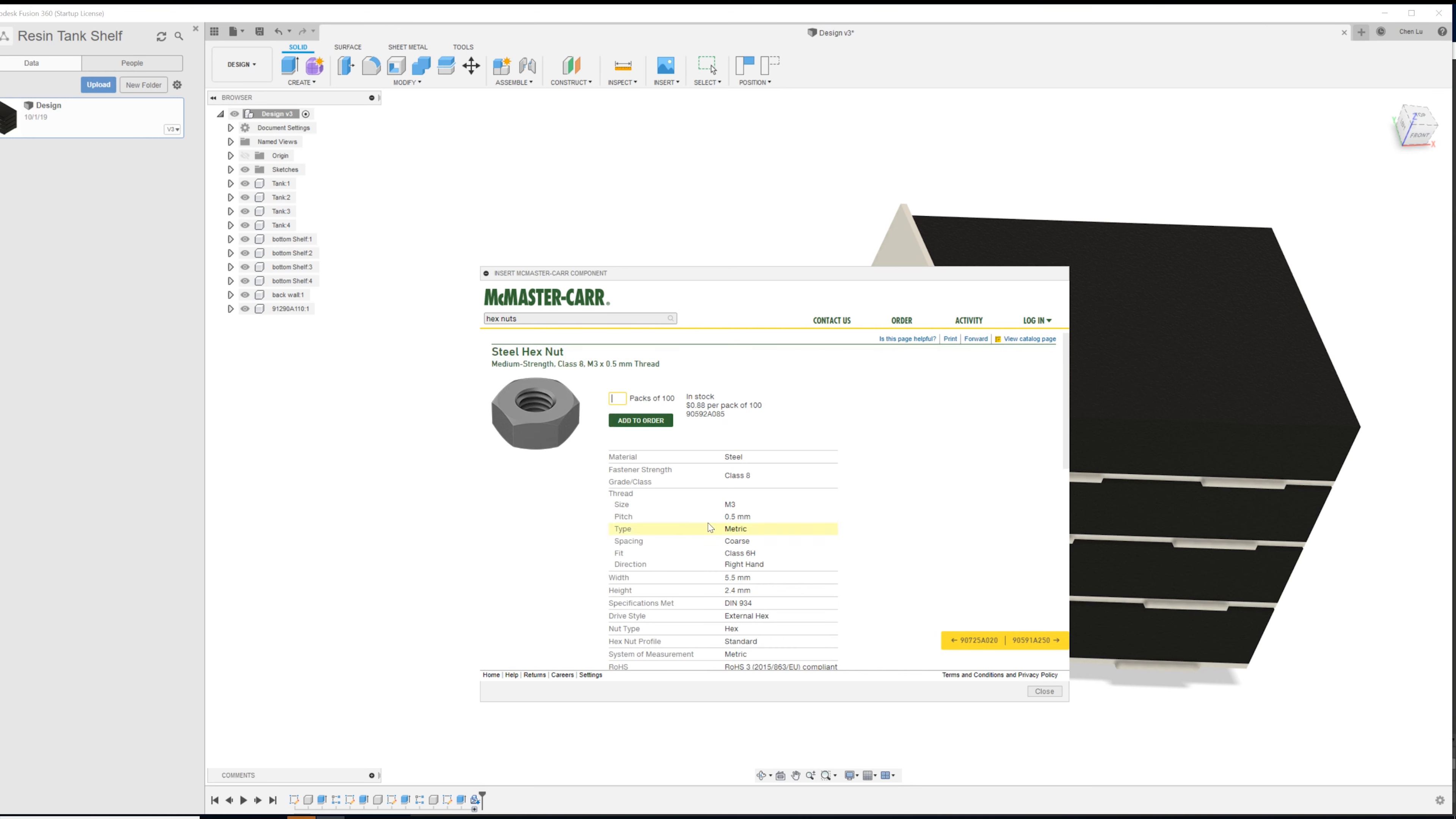
pyautogui.scroll(-8, 666, 497)
pyautogui.click(608, 627)
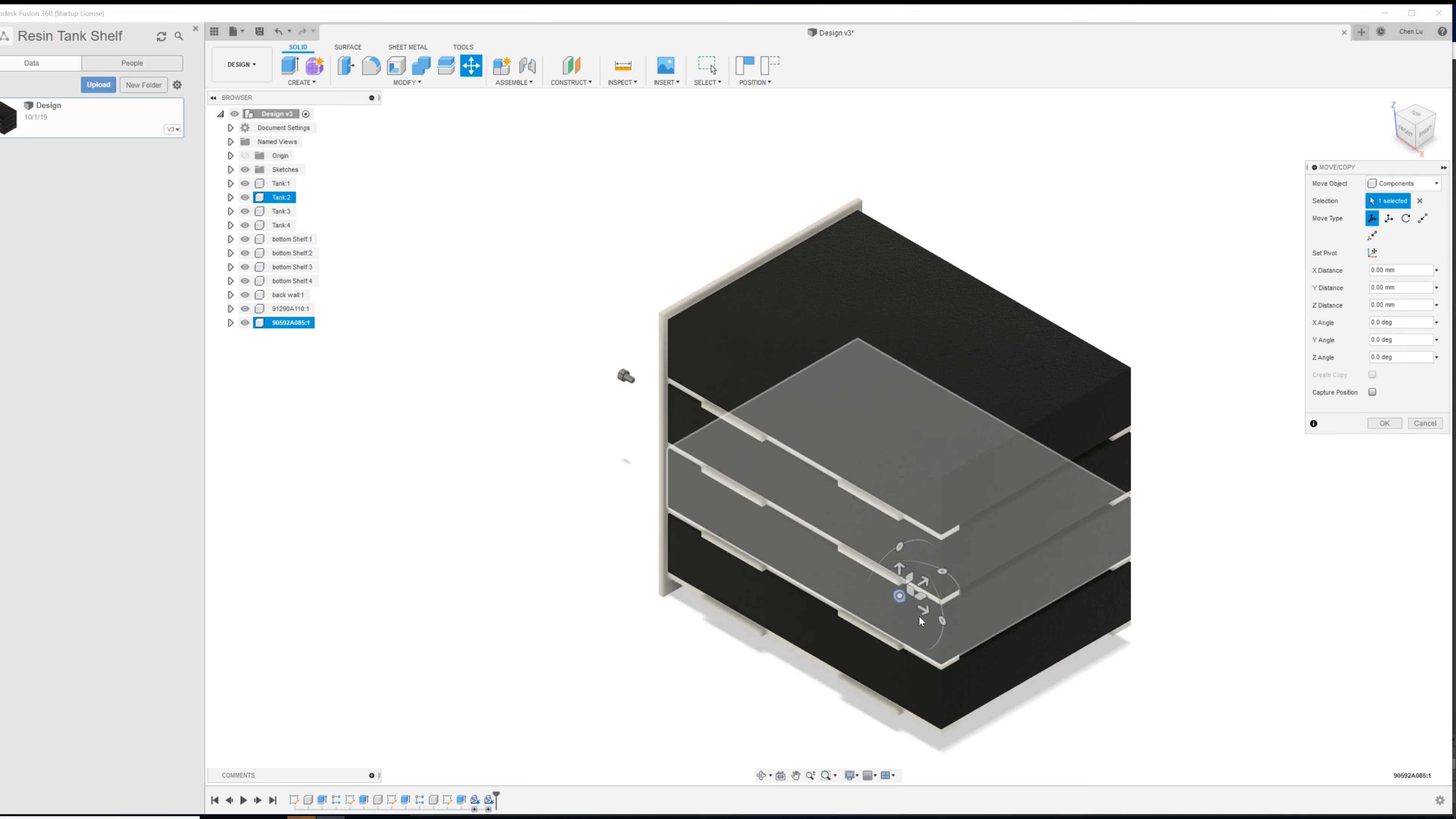
# - Move the nut -190 mm along X to behind the back wall and rotate it 90 degrees about the Z axis
pyautogui.moveTo(920, 610); pyautogui.dragTo(601, 446)
pyautogui.scroll(2, 602, 446)
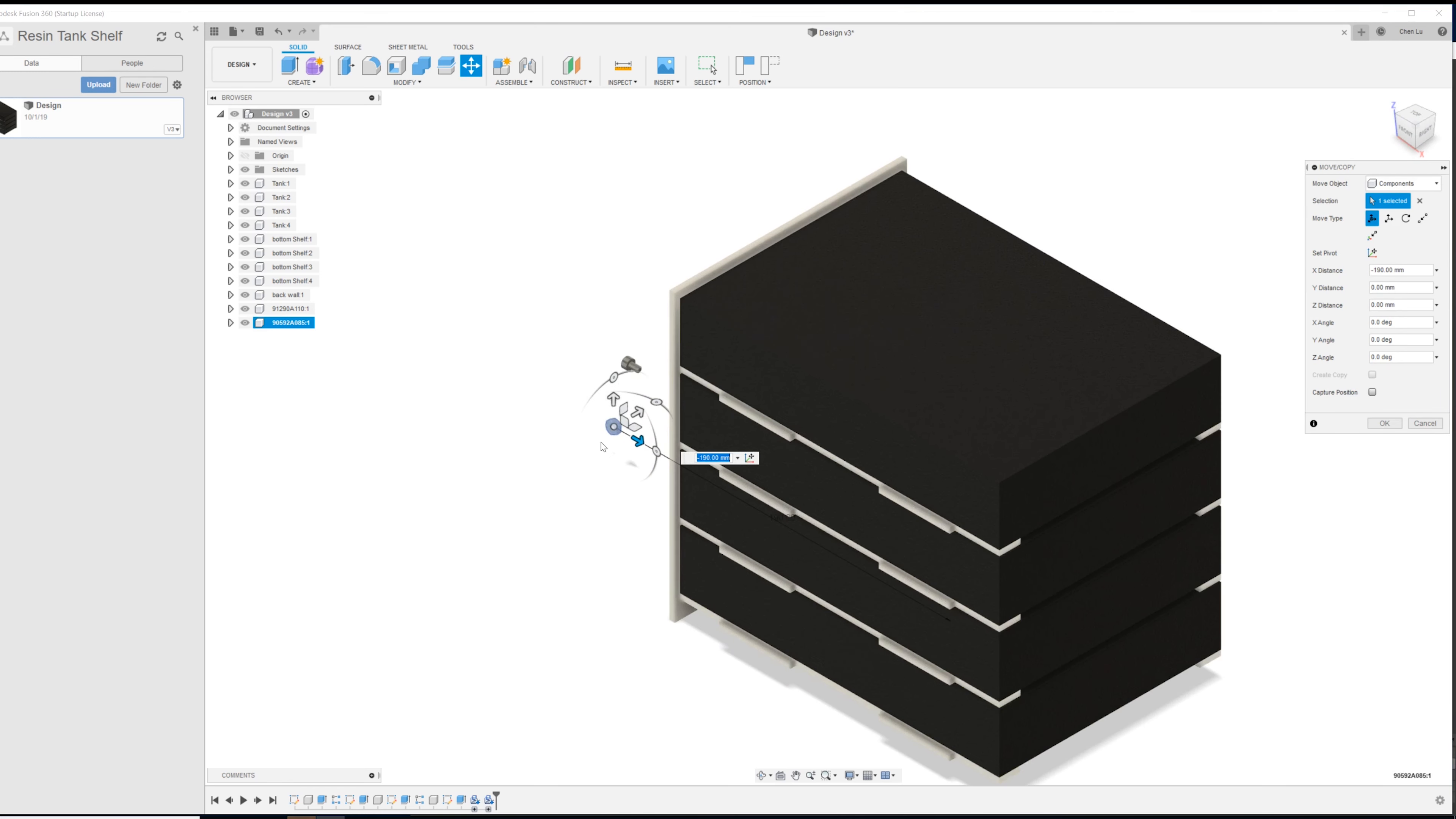
pyautogui.scroll(2, 602, 439)
pyautogui.moveTo(712, 335); pyautogui.dragTo(619, 334)
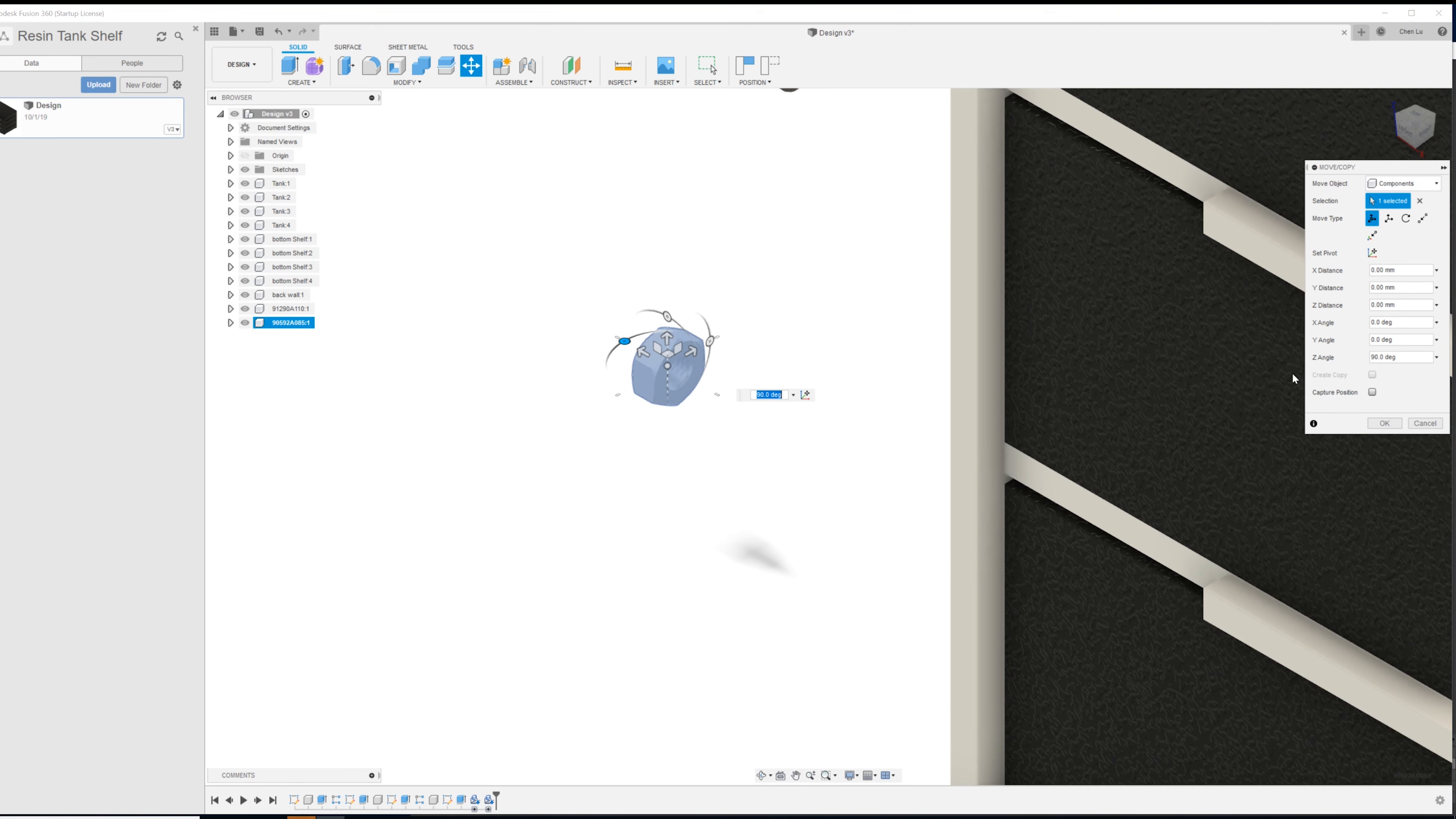
pyautogui.click(1384, 423)
pyautogui.scroll(-3, 819, 426)
pyautogui.keyDown('shift'); pyautogui.moveTo(819, 427); pyautogui.dragTo(930, 387, button='middle'); pyautogui.keyUp('shift')
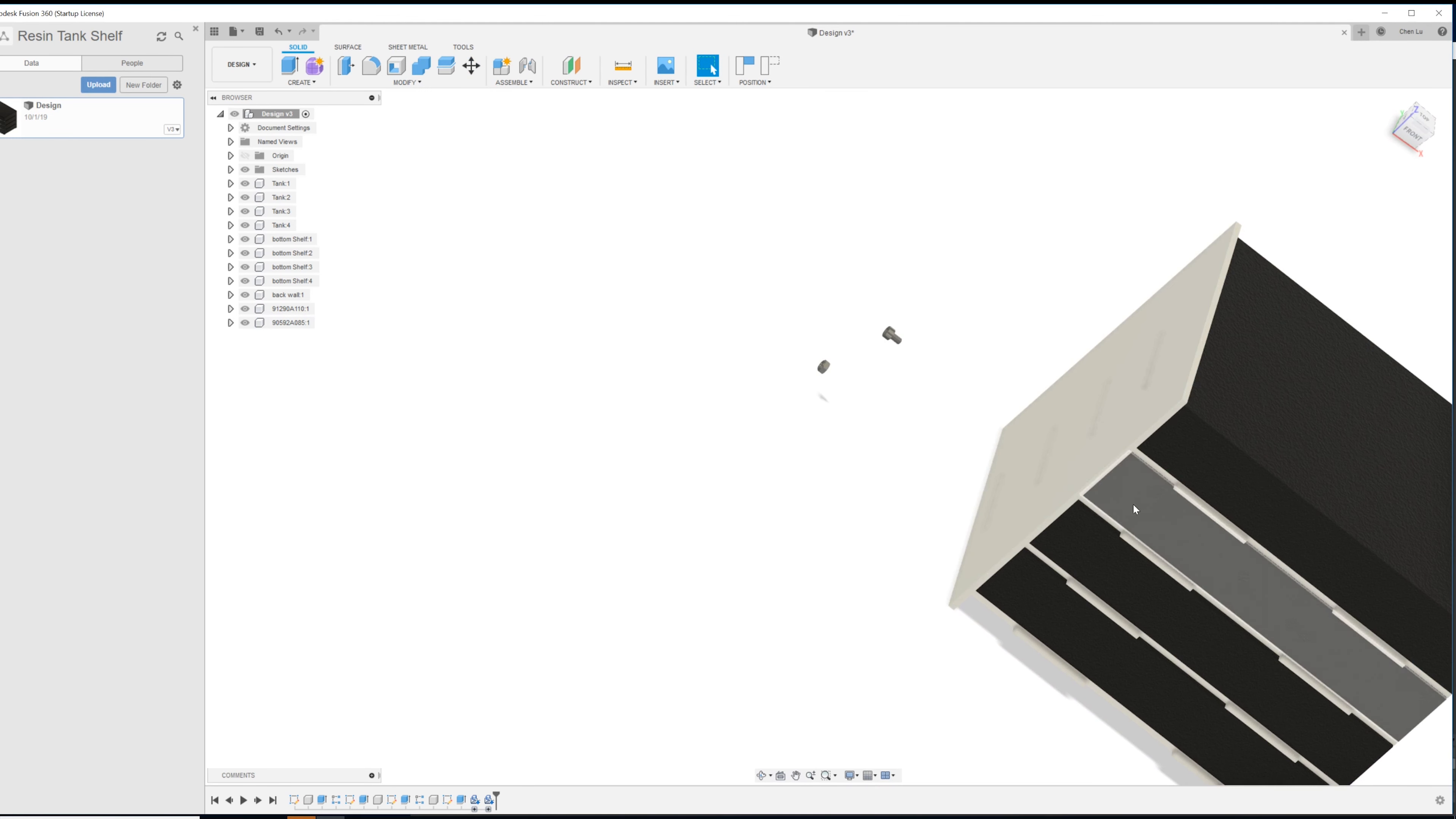
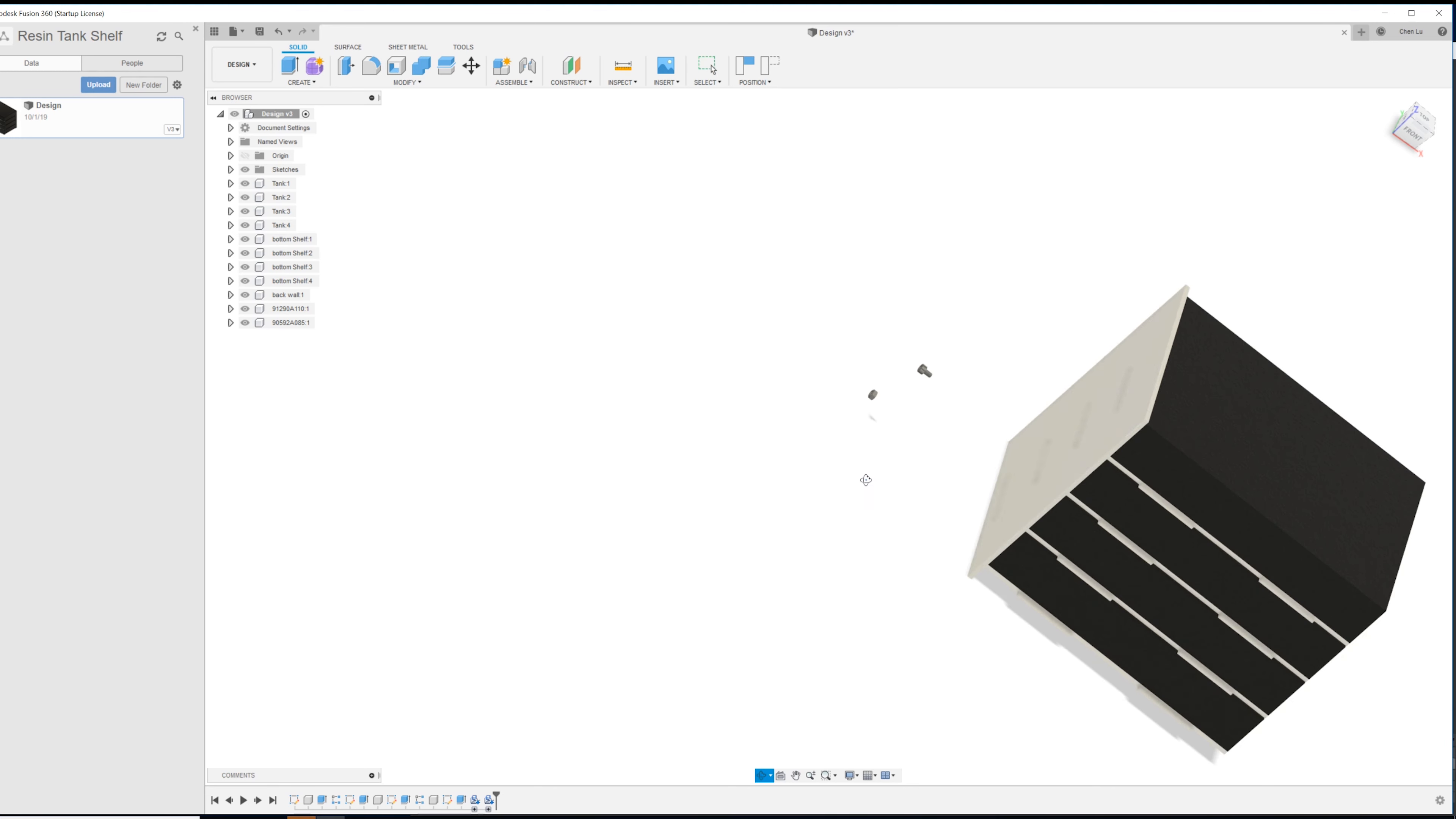
pyautogui.moveTo(838, 501); pyautogui.dragTo(813, 530)
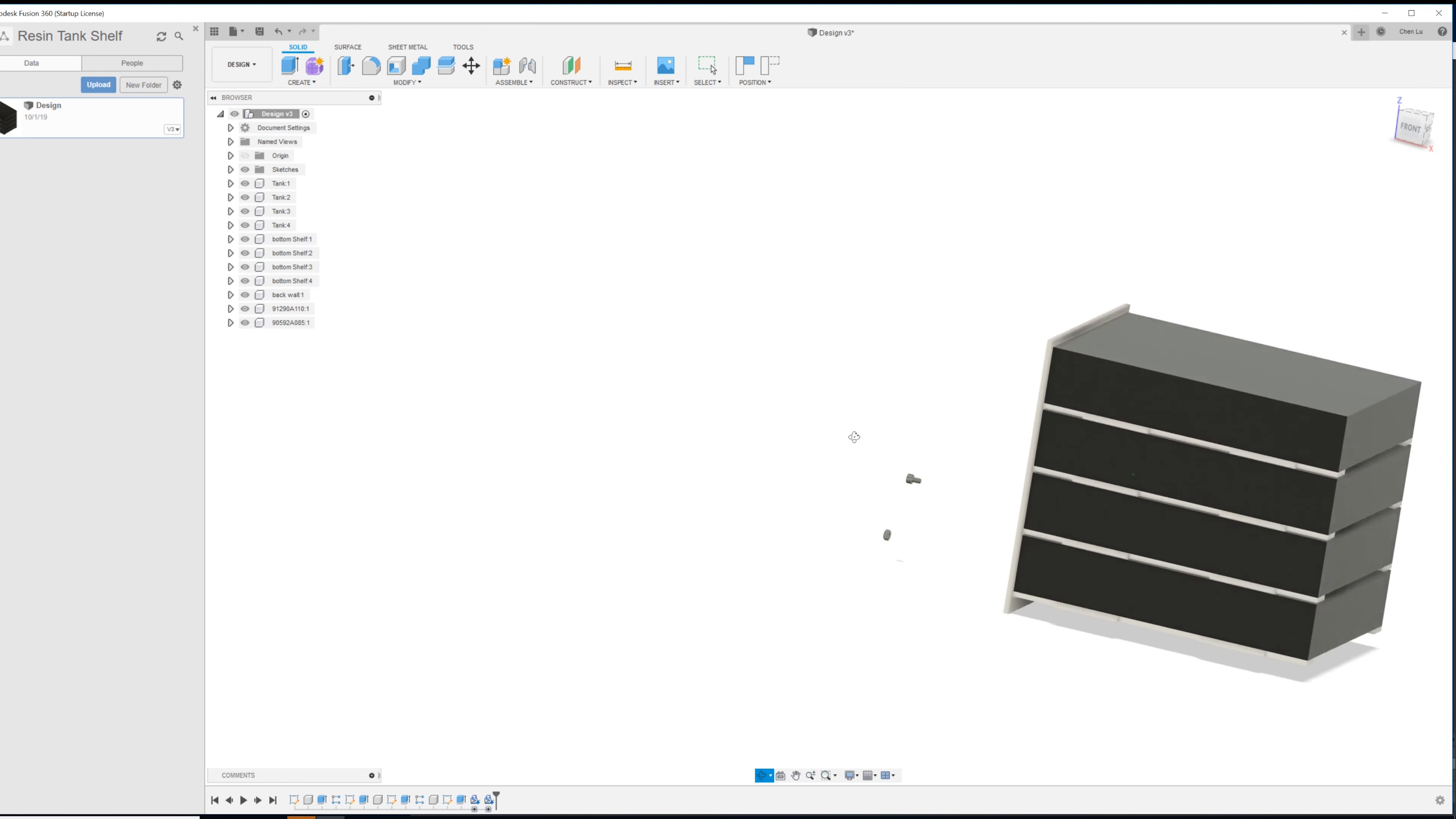
pyautogui.scroll(3, 1031, 566)
pyautogui.keyDown('shift'); pyautogui.moveTo(1030, 565); pyautogui.dragTo(967, 429, button='middle'); pyautogui.keyUp('shift')
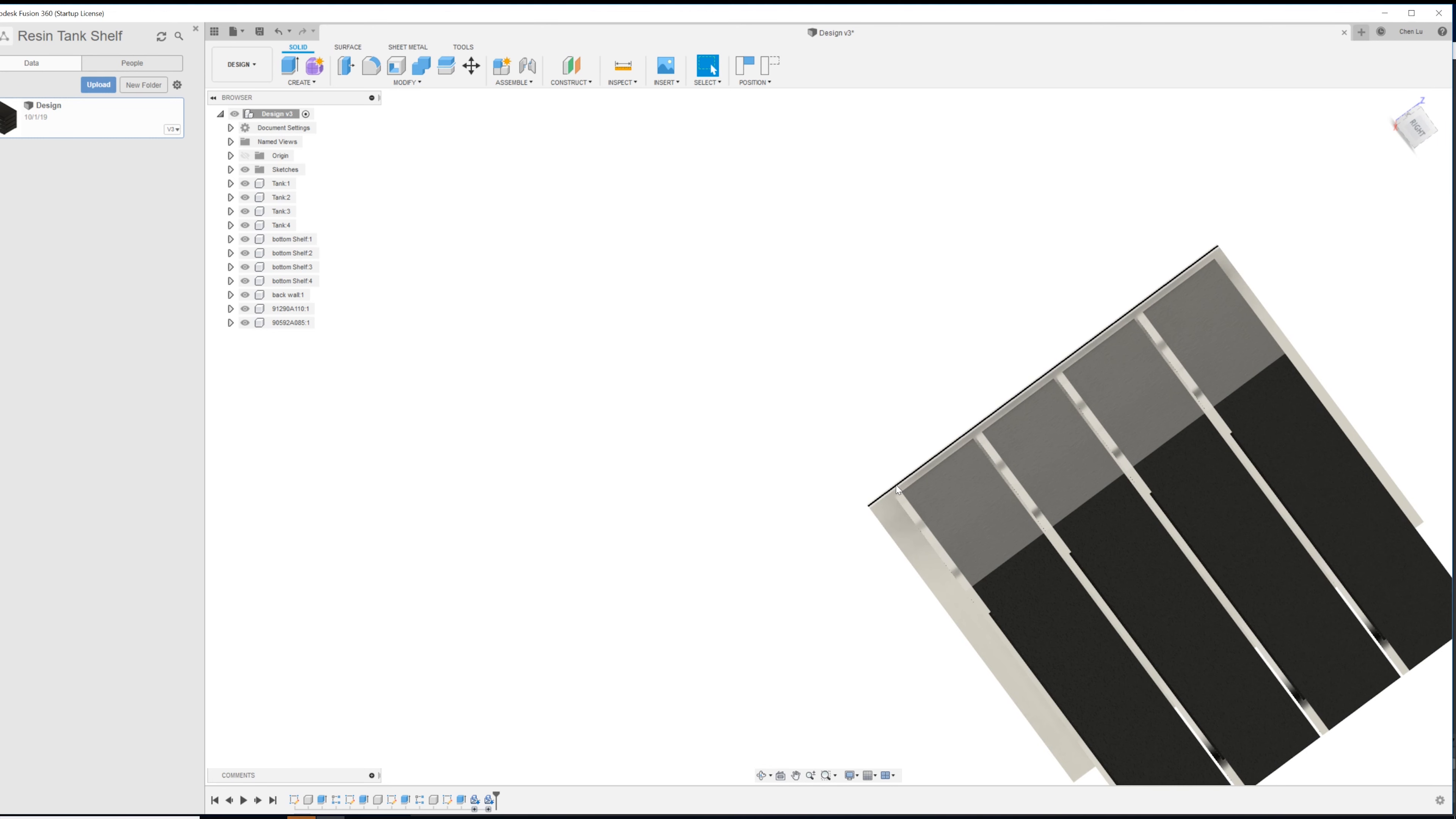
# - Examine the stacked tanks, tabbed shelves and back wall from several angles, including the screw and nut placed behind the wall
pyautogui.keyDown('shift'); pyautogui.moveTo(928, 446); pyautogui.dragTo(899, 475, button='middle'); pyautogui.keyUp('shift')
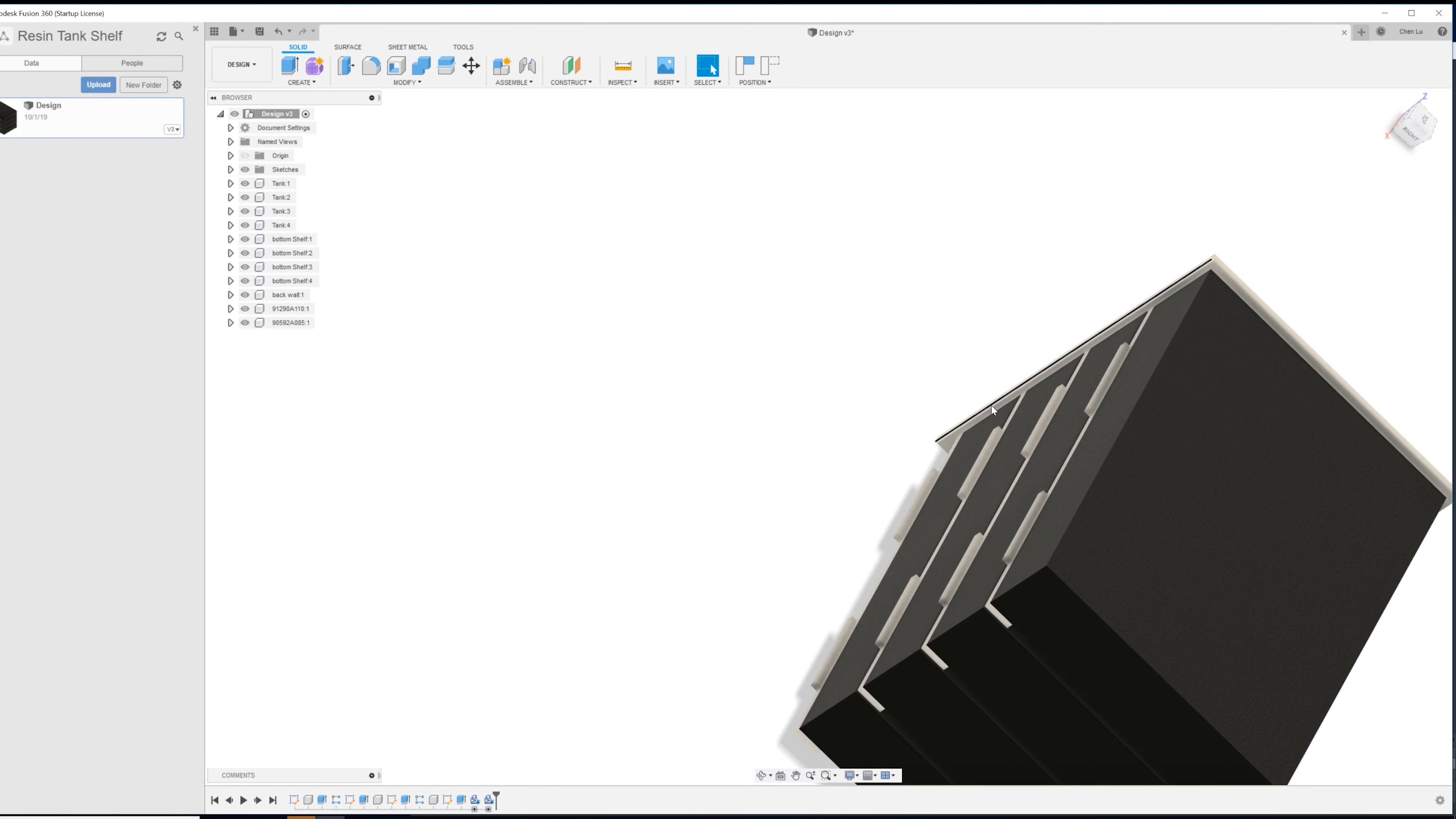
pyautogui.keyDown('shift'); pyautogui.moveTo(974, 416); pyautogui.dragTo(936, 450, button='middle'); pyautogui.keyUp('shift')
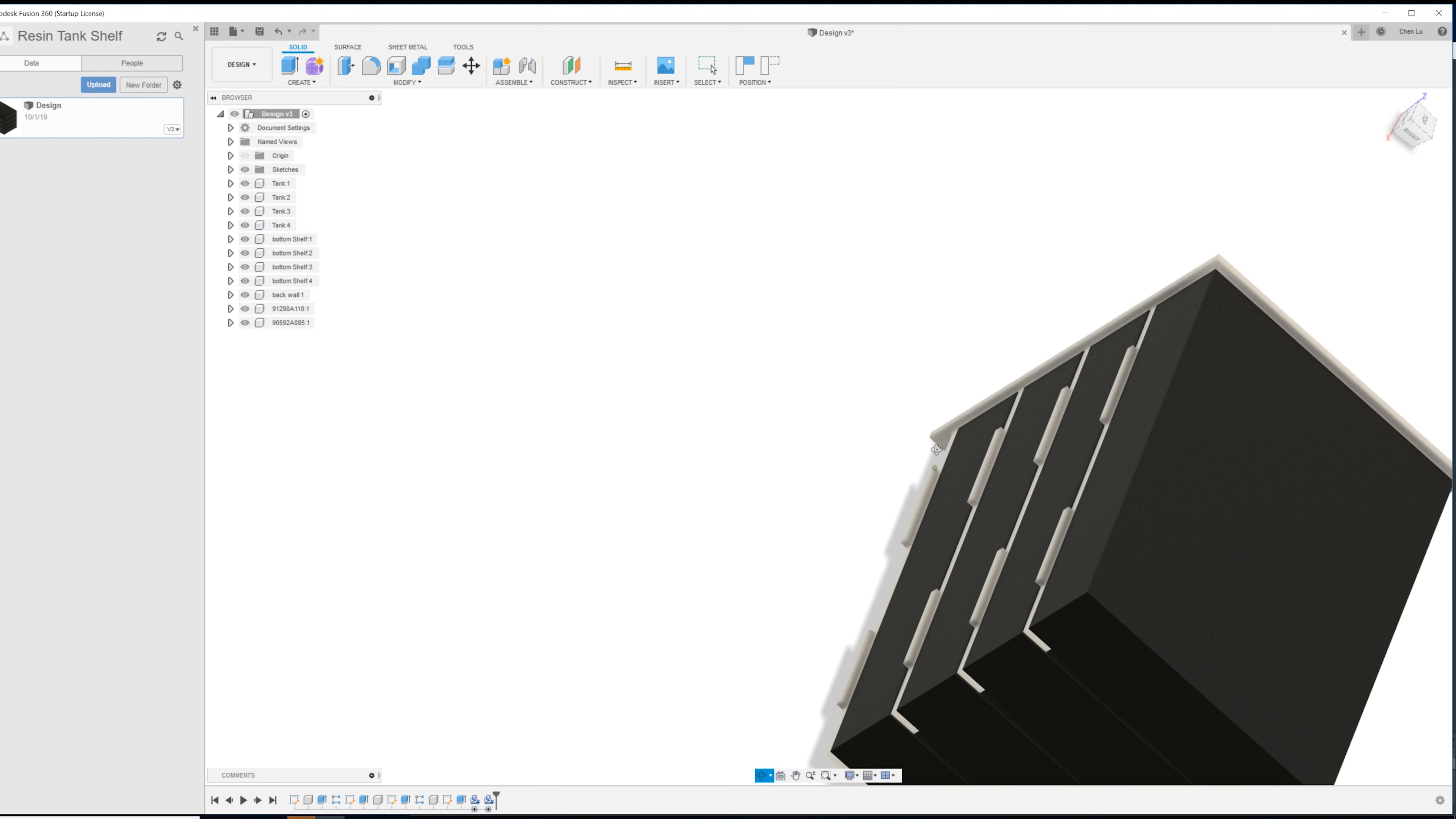
pyautogui.press('Escape')
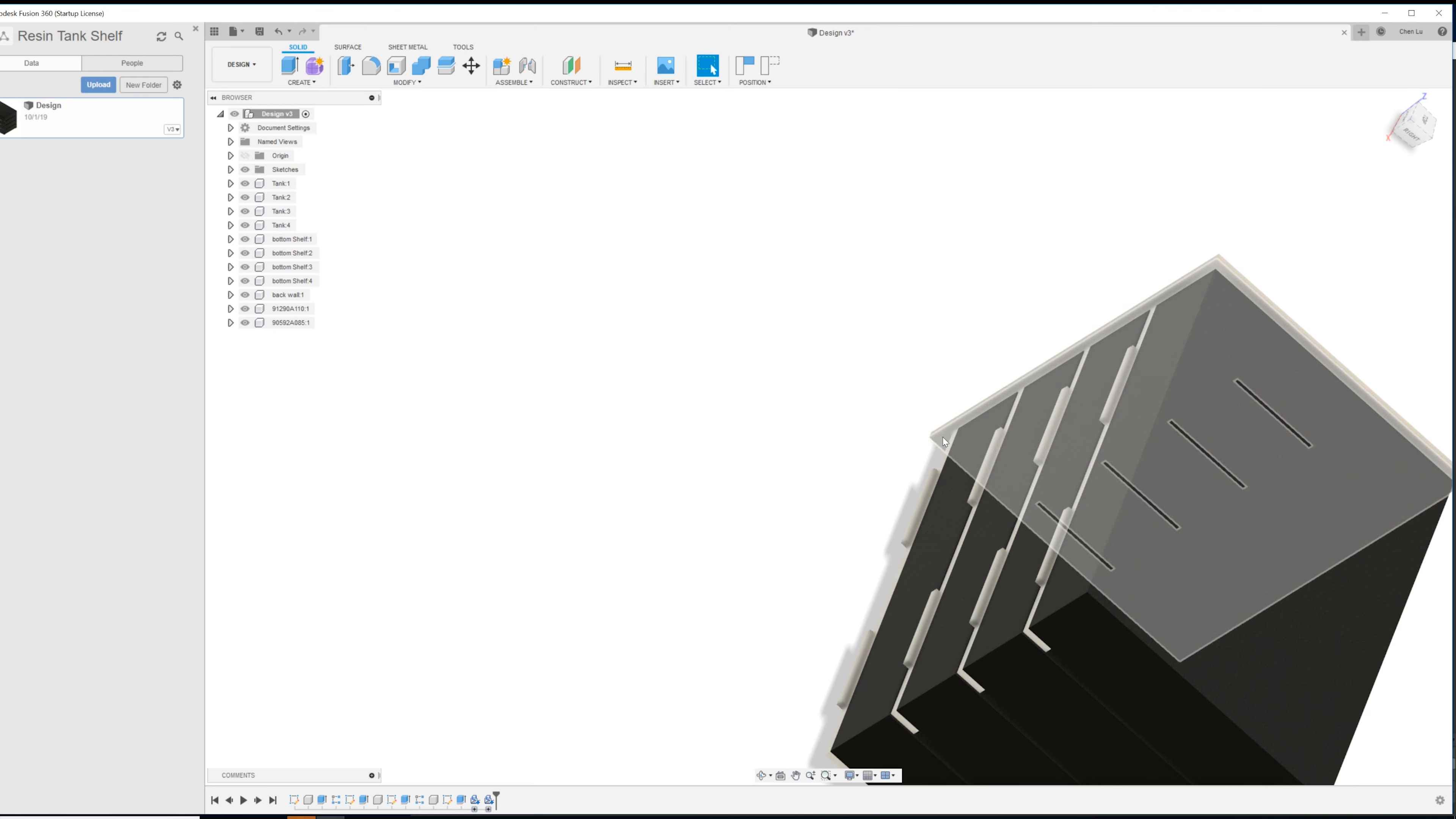
pyautogui.keyDown('shift'); pyautogui.moveTo(943, 437); pyautogui.dragTo(679, 341, button='middle'); pyautogui.keyUp('shift')
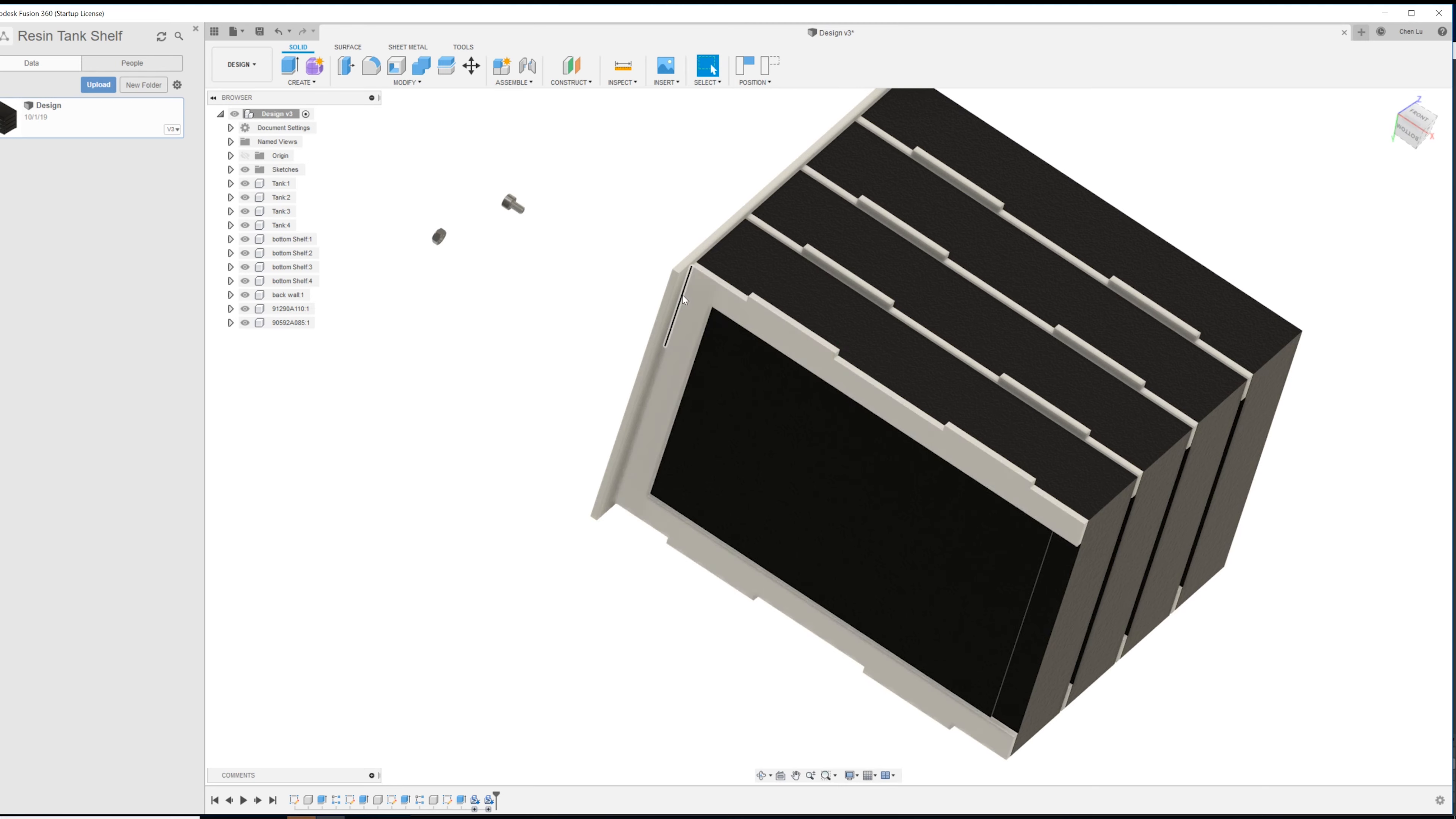
pyautogui.keyDown('shift'); pyautogui.moveTo(682, 309); pyautogui.dragTo(742, 414, button='middle'); pyautogui.keyUp('shift')
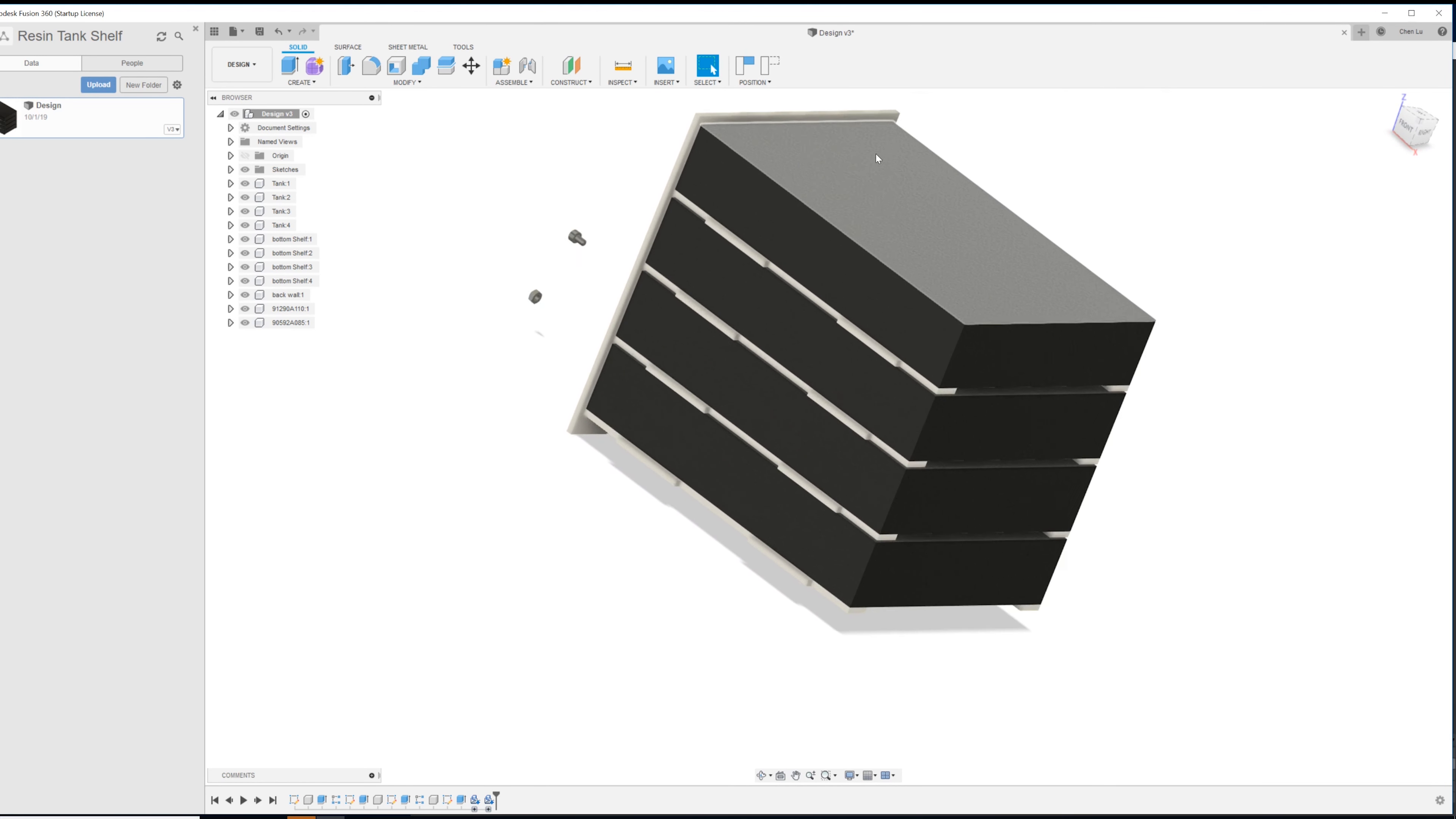
pyautogui.keyDown('shift'); pyautogui.moveTo(870, 189); pyautogui.dragTo(907, 241, button='middle'); pyautogui.keyUp('shift')
pyautogui.moveTo(714, 355)
pyautogui.keyDown('shift'); pyautogui.mouseDown(button='middle')
pyautogui.moveTo(740, 367)
pyautogui.moveTo(707, 331)
pyautogui.mouseUp(button='middle'); pyautogui.keyUp('shift')
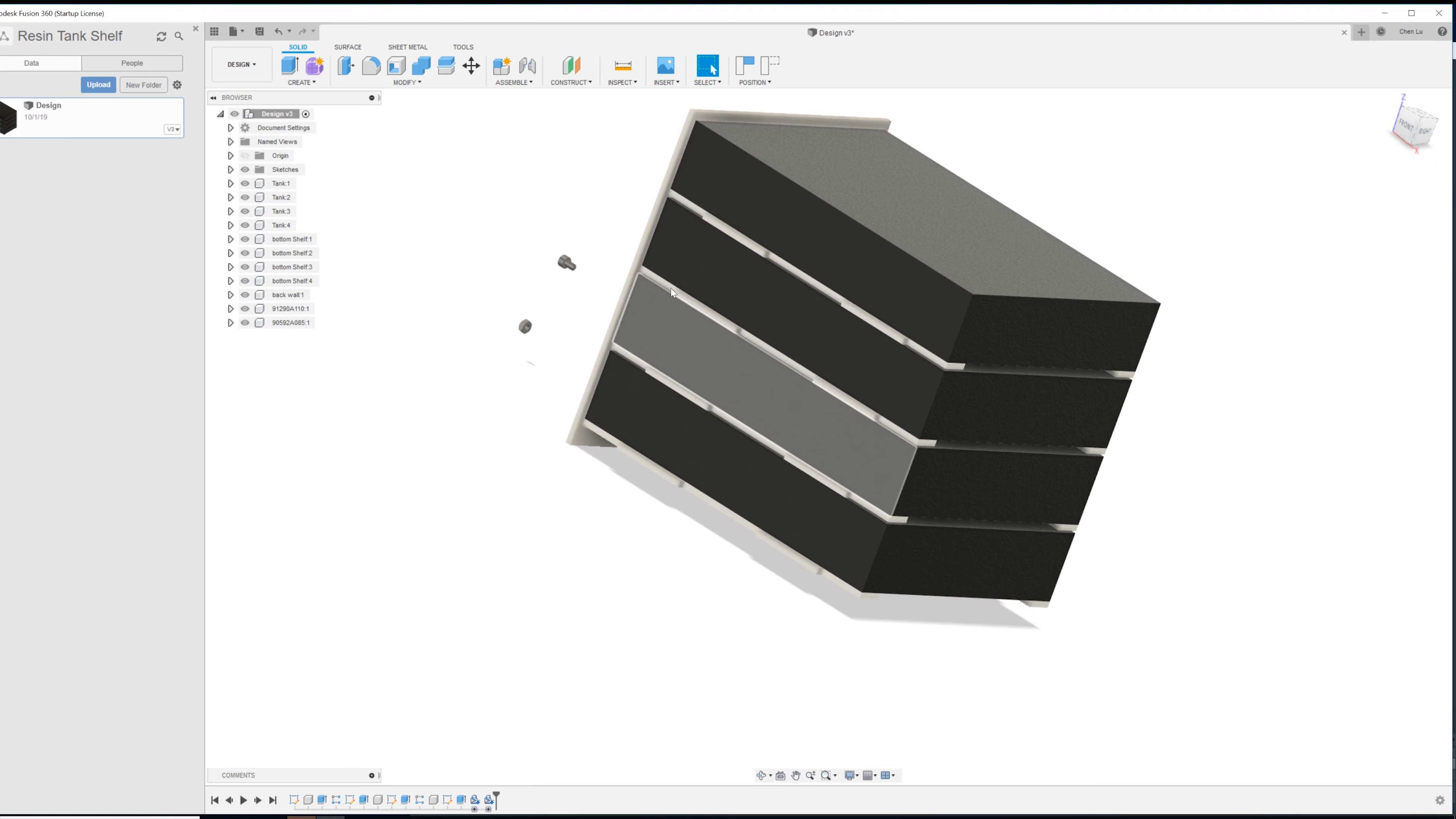
pyautogui.keyDown('shift'); pyautogui.moveTo(838, 335); pyautogui.dragTo(797, 324, button='middle'); pyautogui.keyUp('shift')
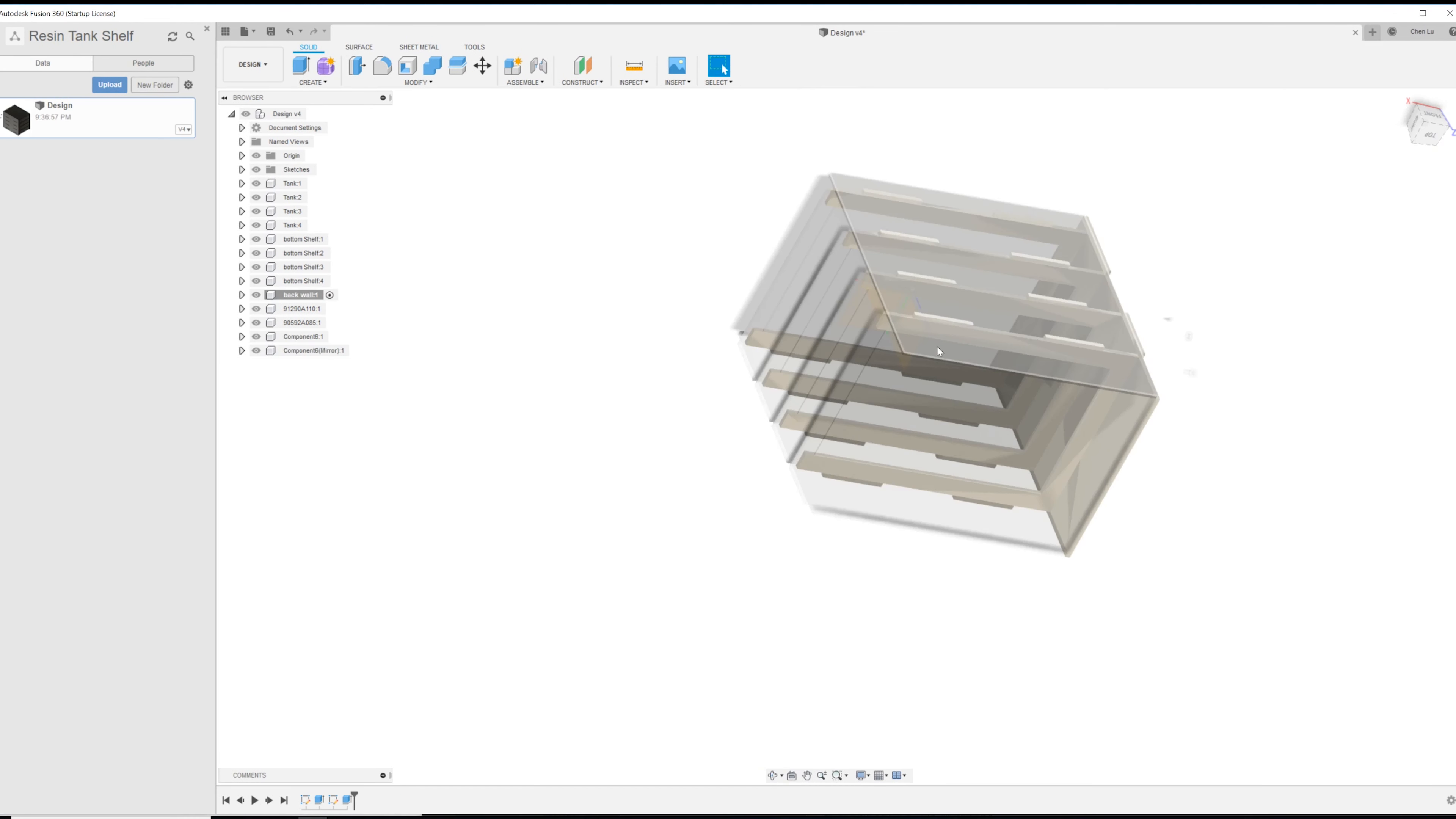
# - Activate the top-level Design component in place of the back wall
pyautogui.keyDown('shift'); pyautogui.moveTo(937, 347); pyautogui.dragTo(917, 425, button='middle'); pyautogui.keyUp('shift')
pyautogui.keyDown('shift'); pyautogui.moveTo(1032, 374); pyautogui.dragTo(658, 237, button='middle'); pyautogui.keyUp('shift')
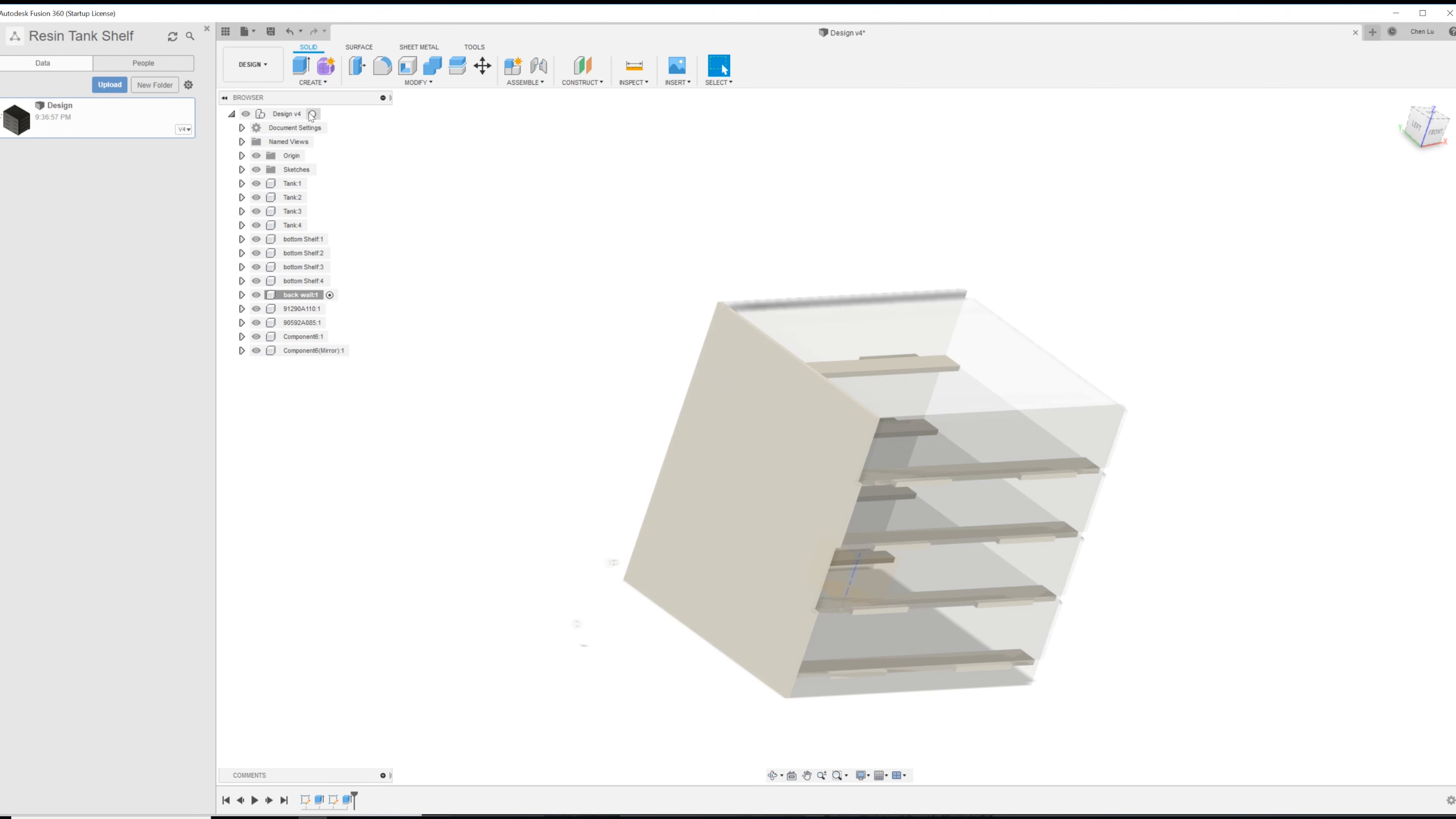
pyautogui.click(312, 114)
# - Examine the slotted side wall and its interlocking tabs along the edge it shares with the back wall
pyautogui.click(989, 601)
pyautogui.keyDown('shift'); pyautogui.moveTo(989, 600); pyautogui.dragTo(874, 488, button='middle'); pyautogui.keyUp('shift')
pyautogui.scroll(2, 787, 530)
pyautogui.scroll(-2, 837, 617)
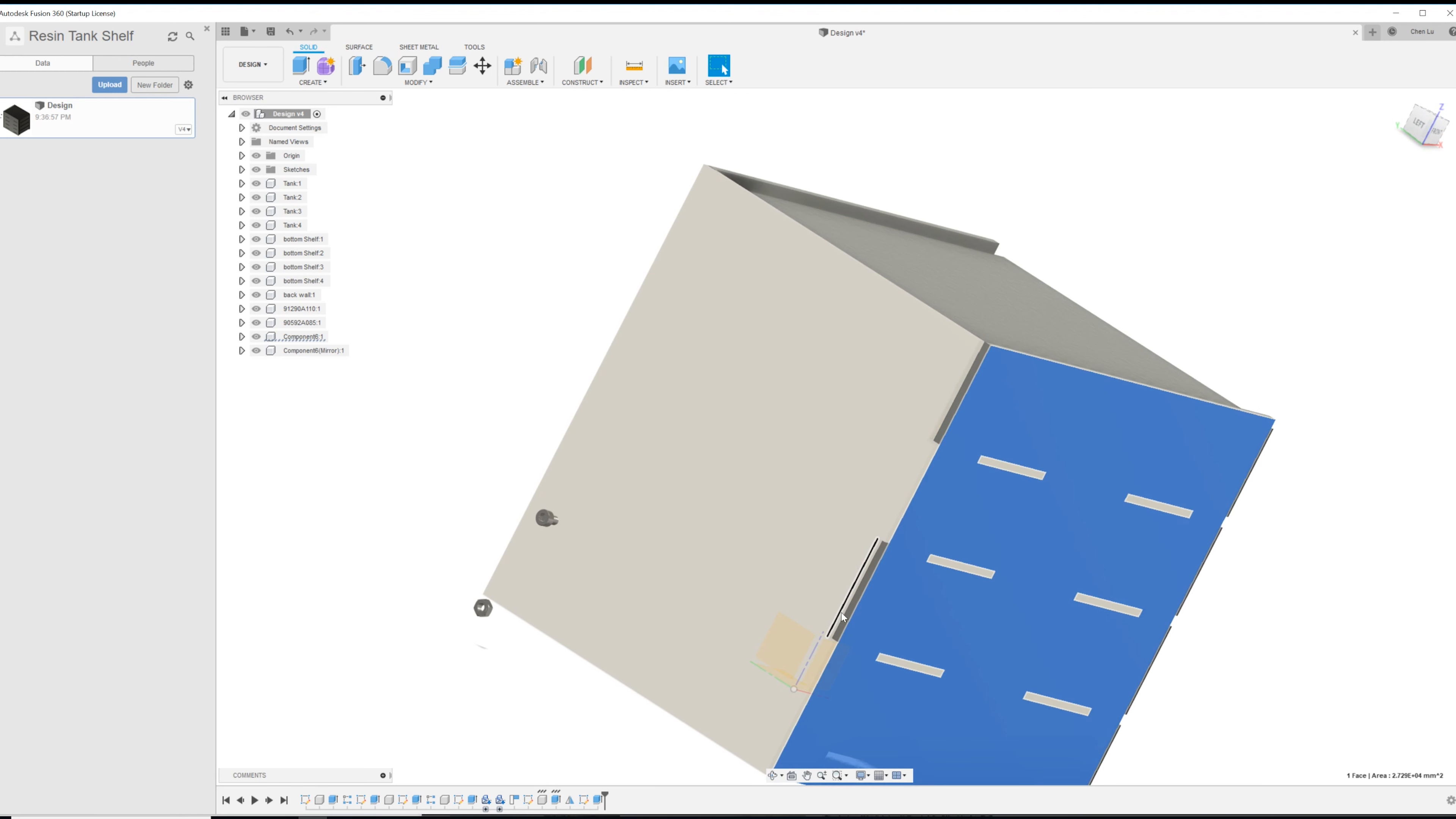
pyautogui.scroll(-3, 843, 616)
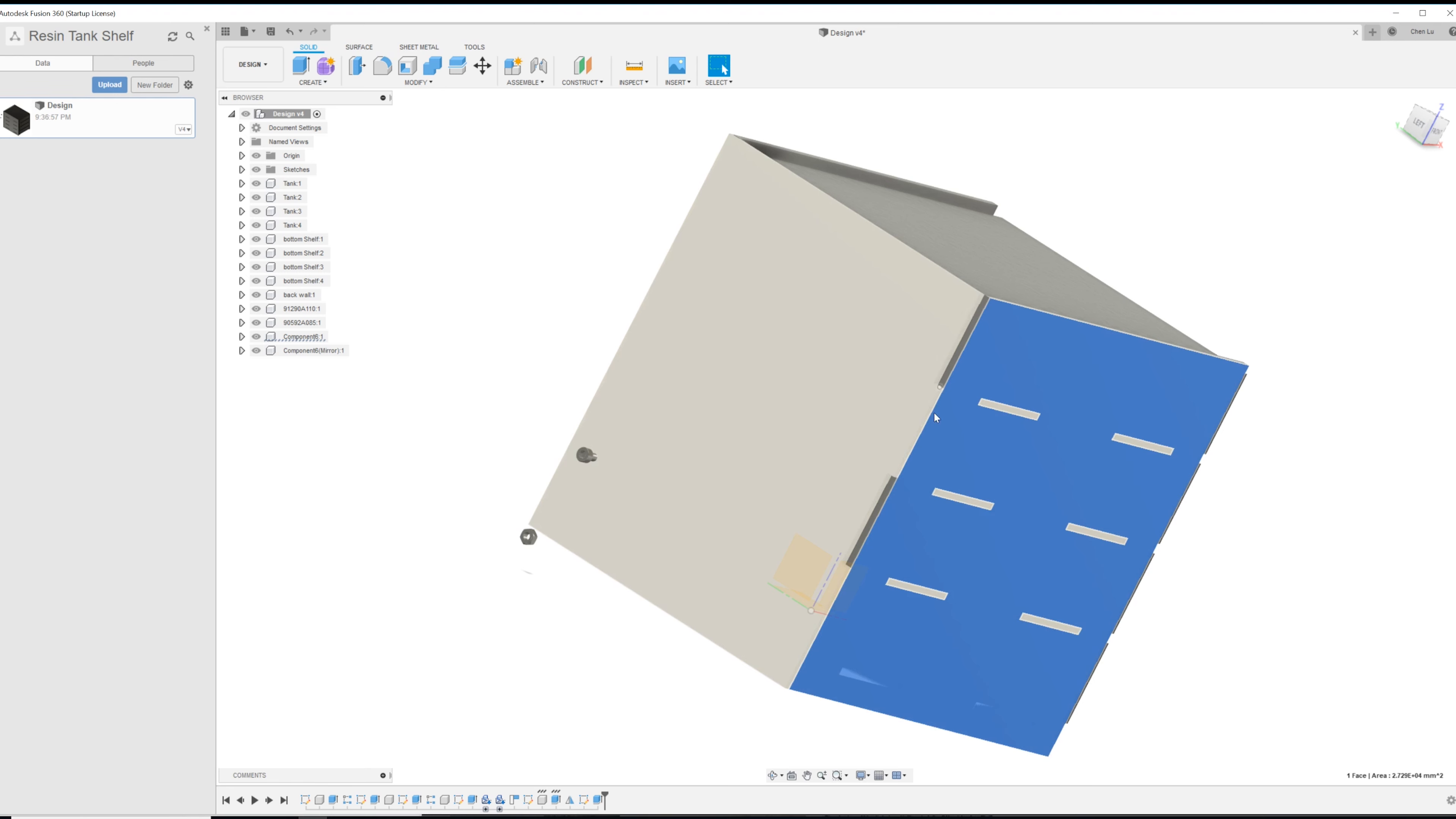
pyautogui.keyDown('shift'); pyautogui.moveTo(832, 626); pyautogui.dragTo(918, 372, button='middle'); pyautogui.keyUp('shift')
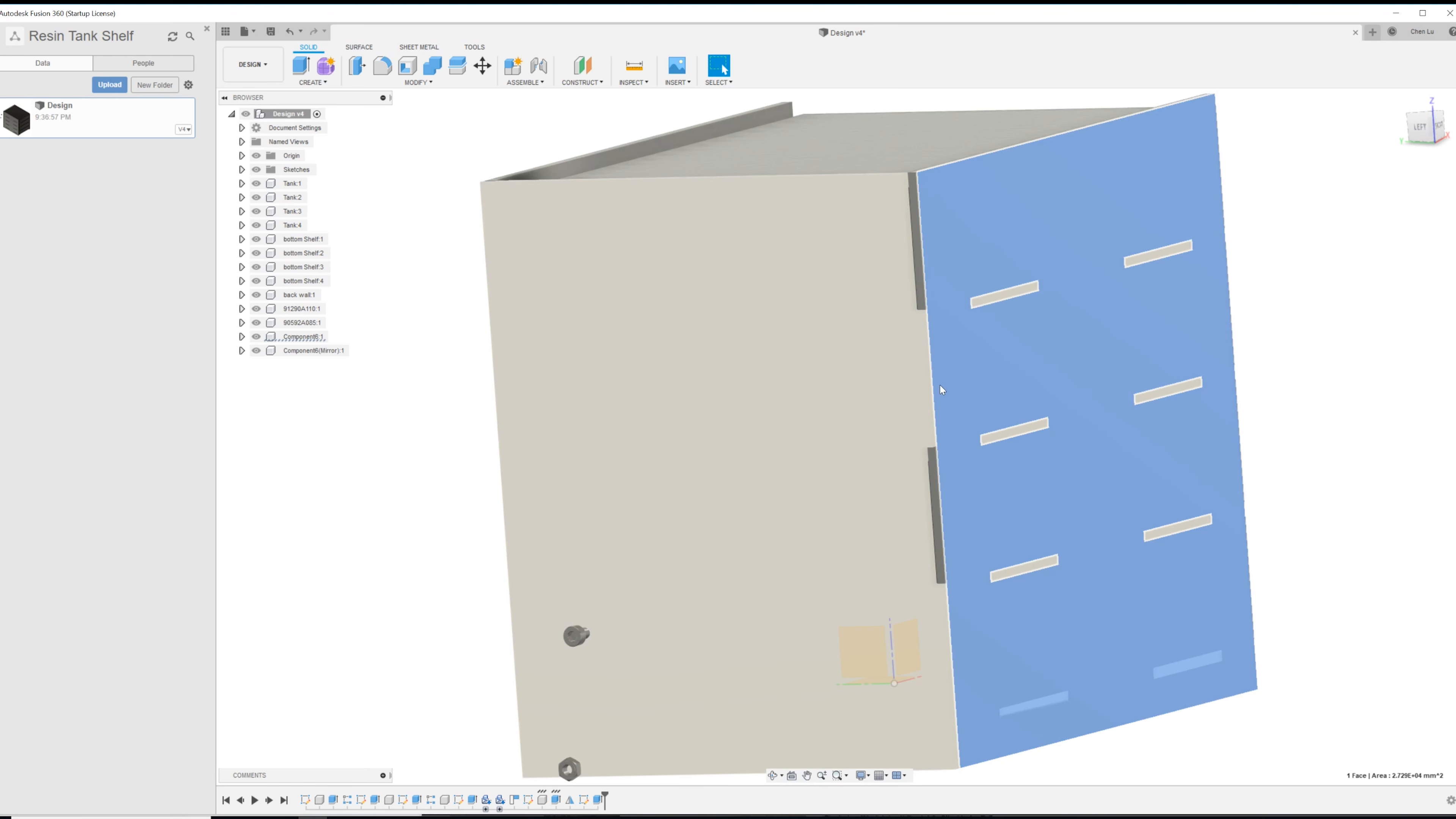
pyautogui.keyDown('shift'); pyautogui.moveTo(939, 385); pyautogui.dragTo(920, 407, button='middle'); pyautogui.keyUp('shift')
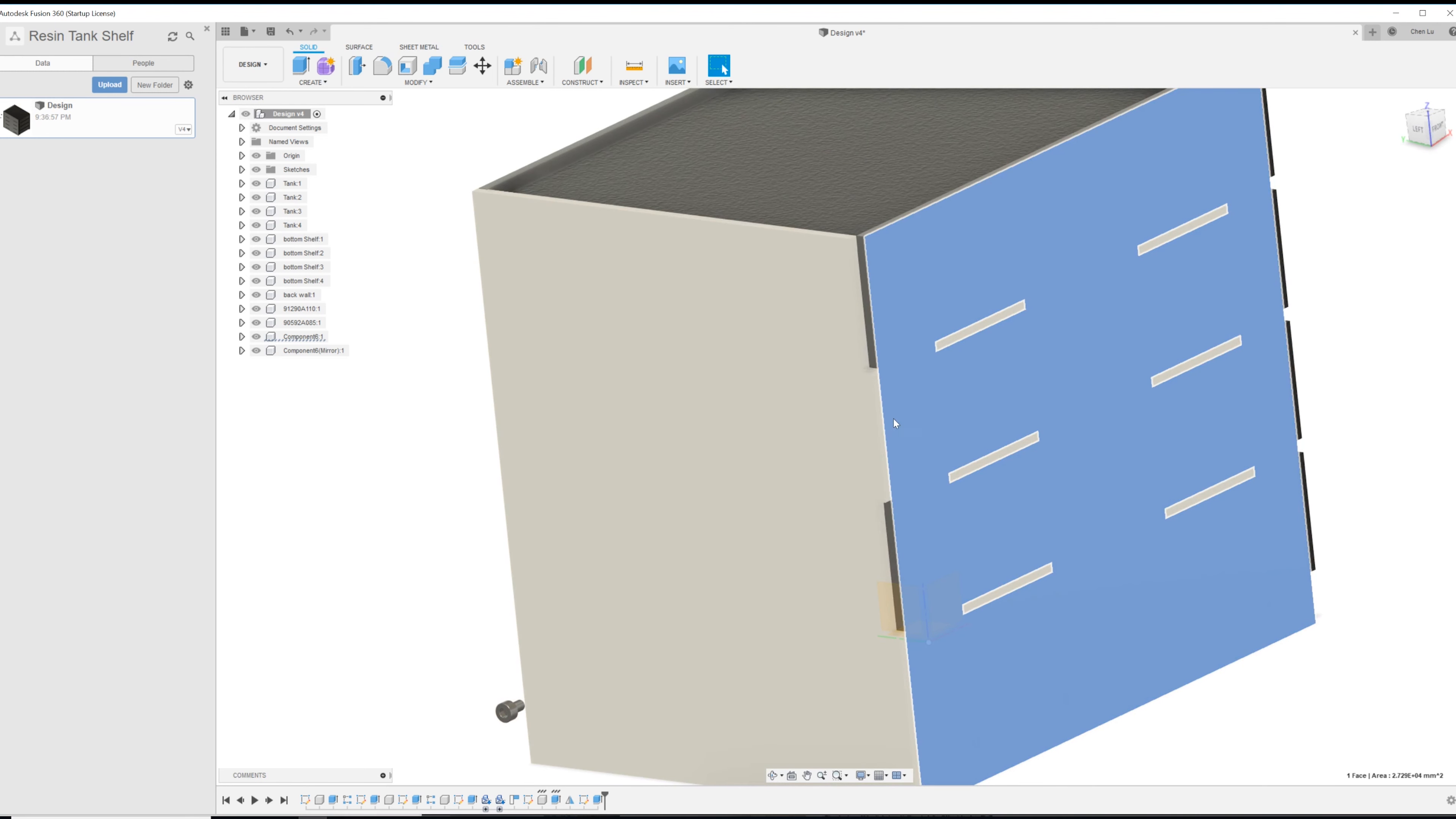
pyautogui.keyDown('shift'); pyautogui.moveTo(914, 416); pyautogui.dragTo(900, 442, button='middle'); pyautogui.keyUp('shift')
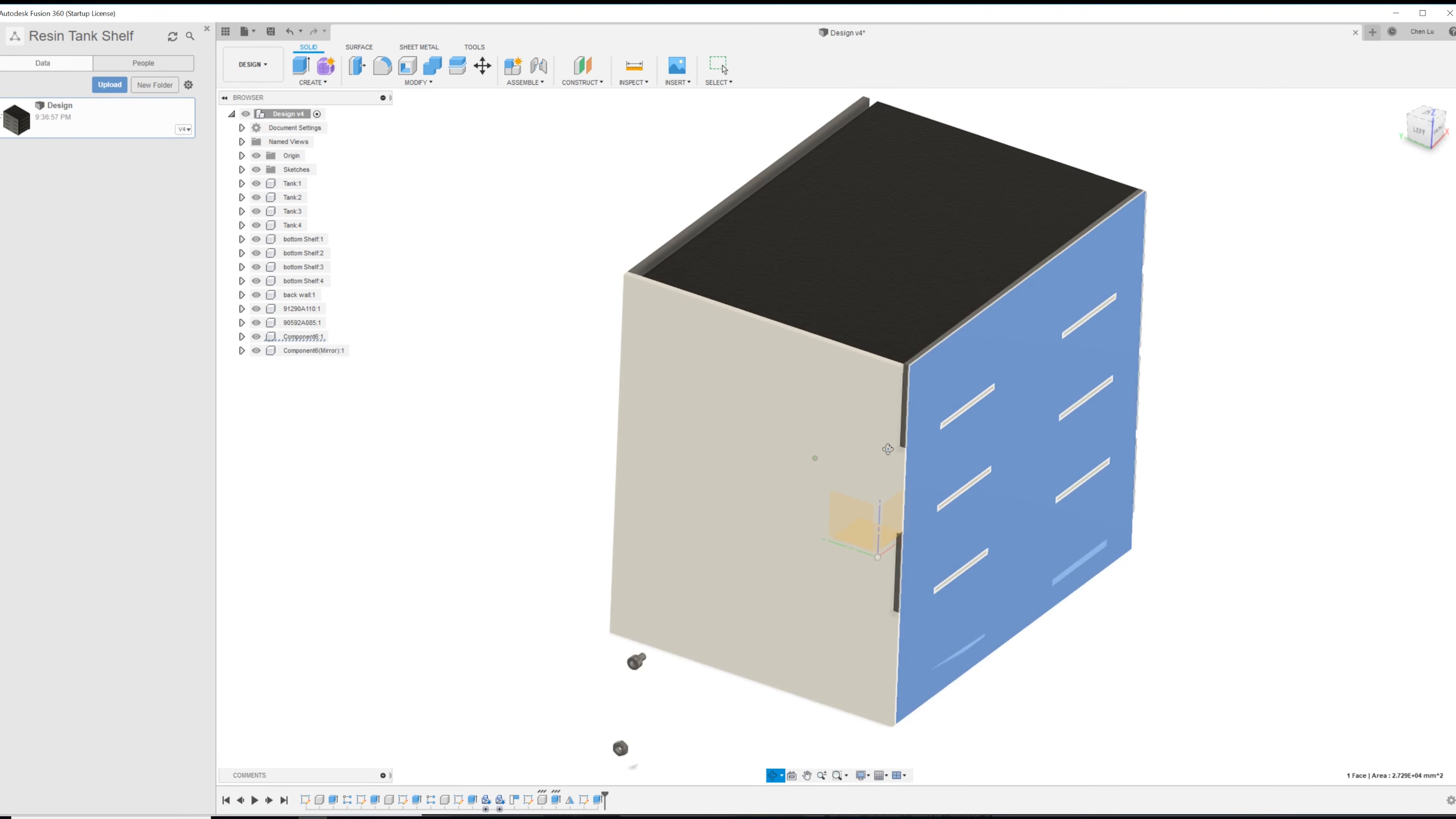
pyautogui.keyDown('shift'); pyautogui.moveTo(815, 457); pyautogui.dragTo(814, 460, button='middle'); pyautogui.keyUp('shift')
pyautogui.scroll(2, 769, 372)
pyautogui.scroll(-3, 651, 287)
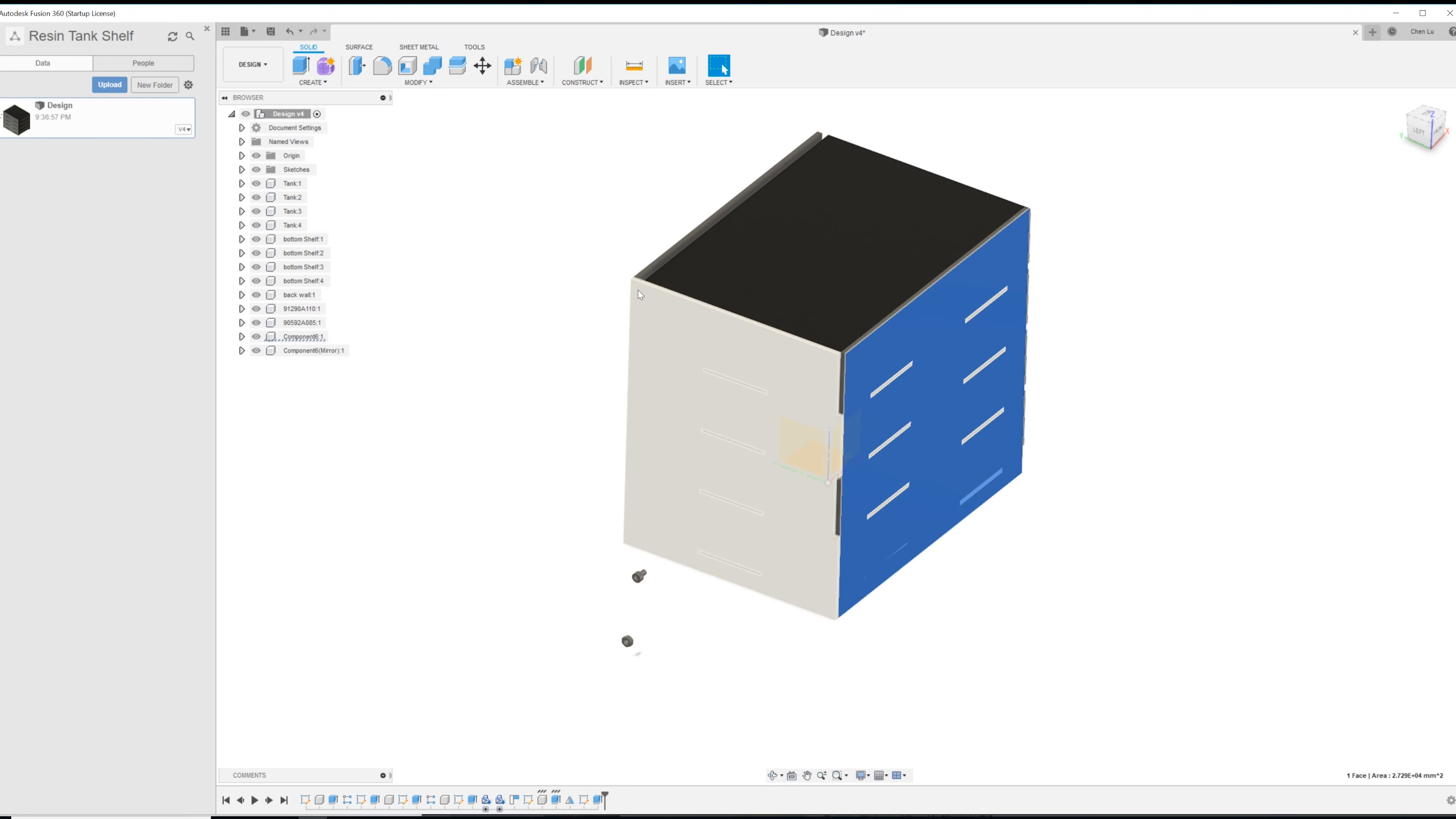
pyautogui.keyDown('shift'); pyautogui.moveTo(878, 234); pyautogui.dragTo(861, 227, button='middle'); pyautogui.keyUp('shift')
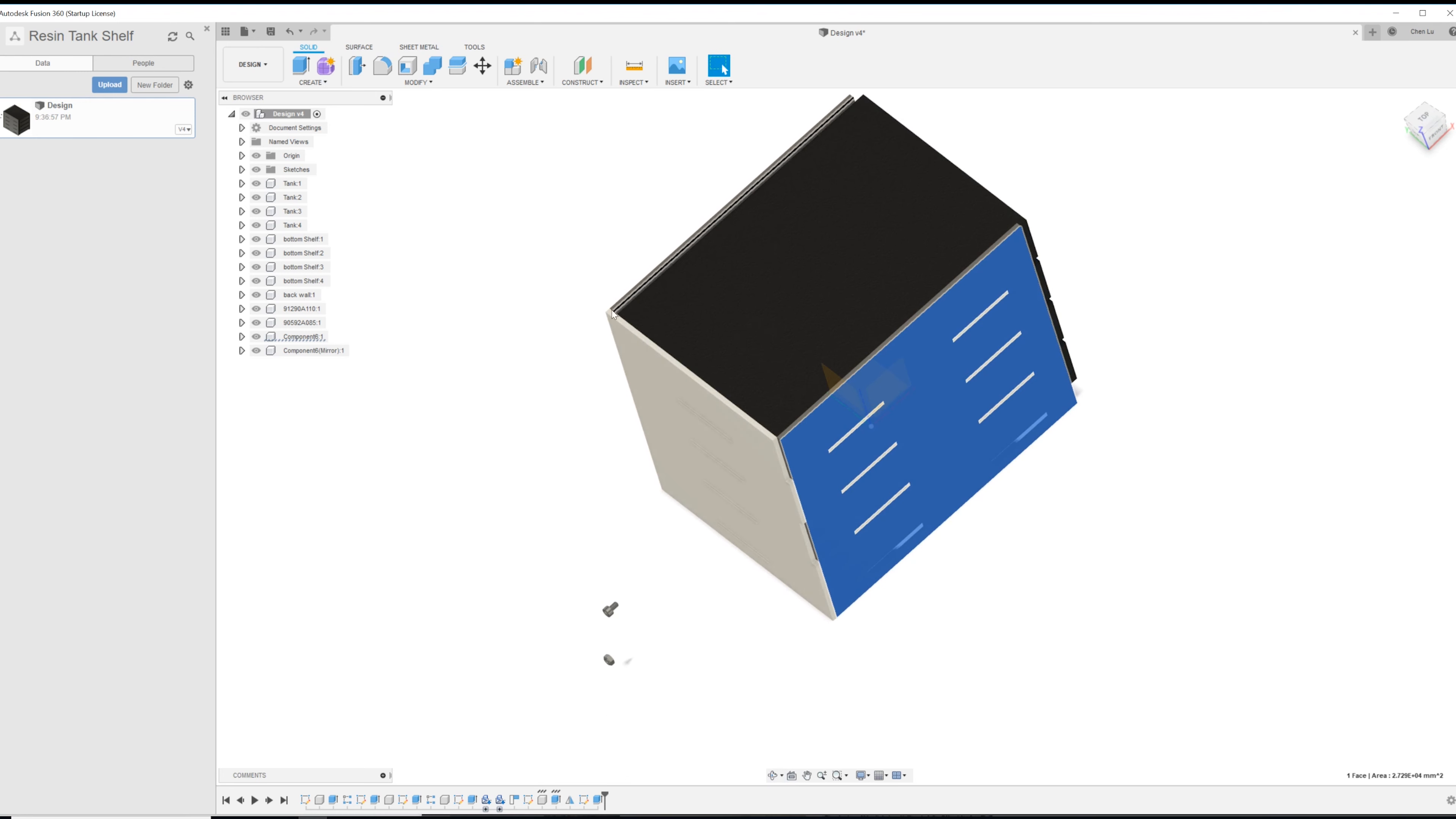
pyautogui.keyDown('shift'); pyautogui.moveTo(828, 493); pyautogui.dragTo(822, 349, button='middle'); pyautogui.keyUp('shift')
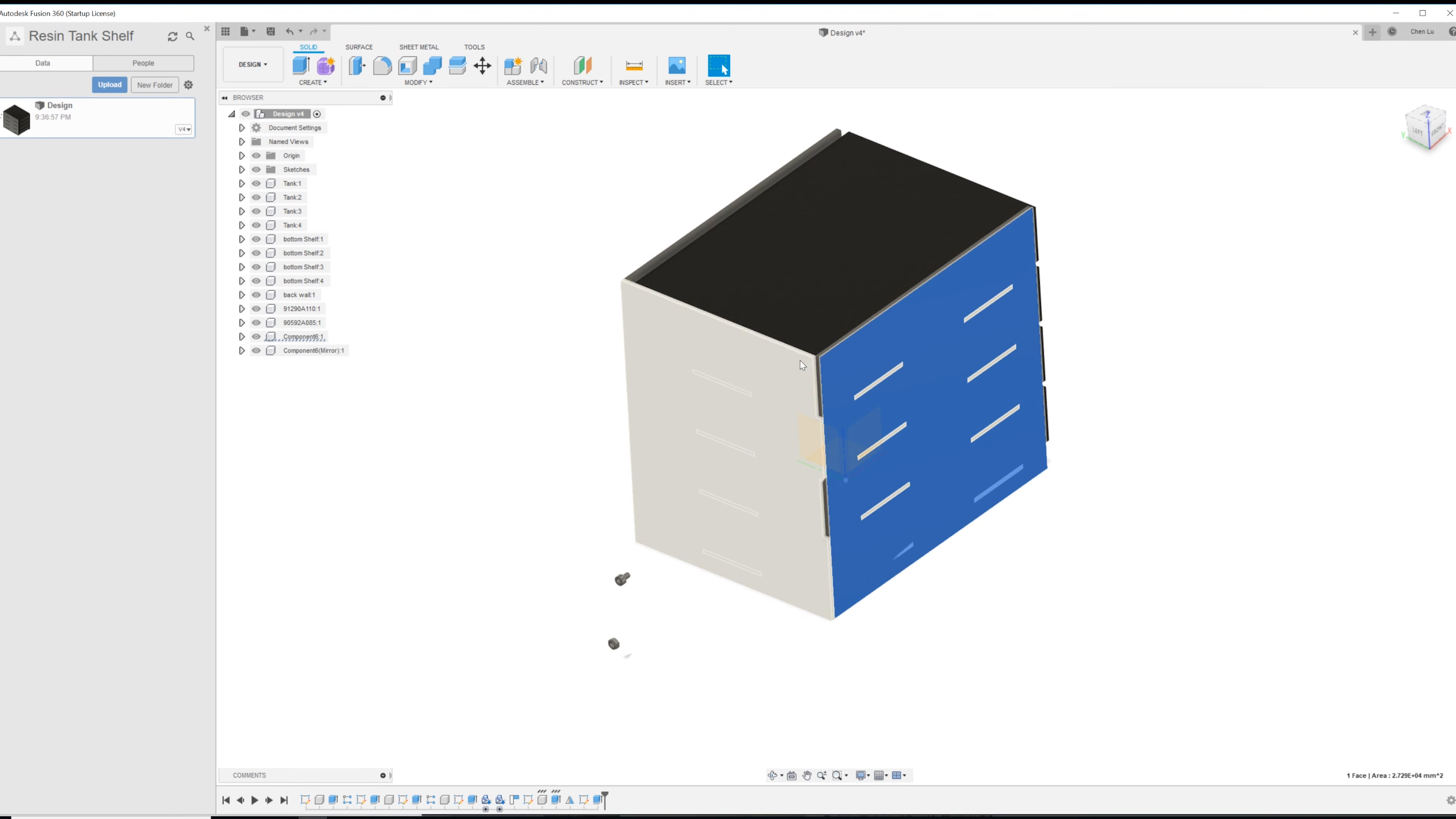
pyautogui.keyDown('shift'); pyautogui.moveTo(827, 313); pyautogui.dragTo(652, 345, button='middle'); pyautogui.keyUp('shift')
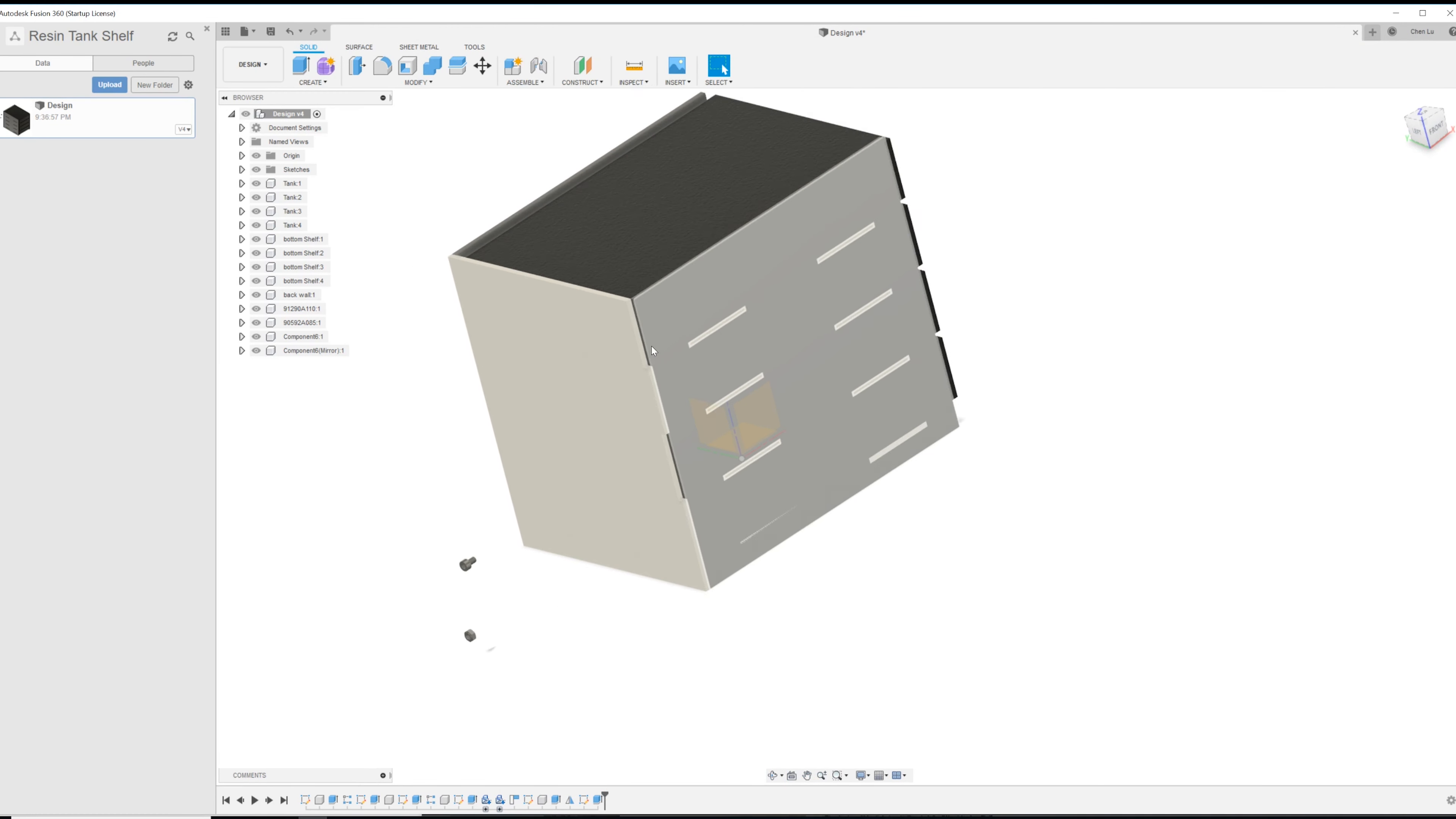
pyautogui.scroll(2, 642, 329)
pyautogui.scroll(2, 655, 339)
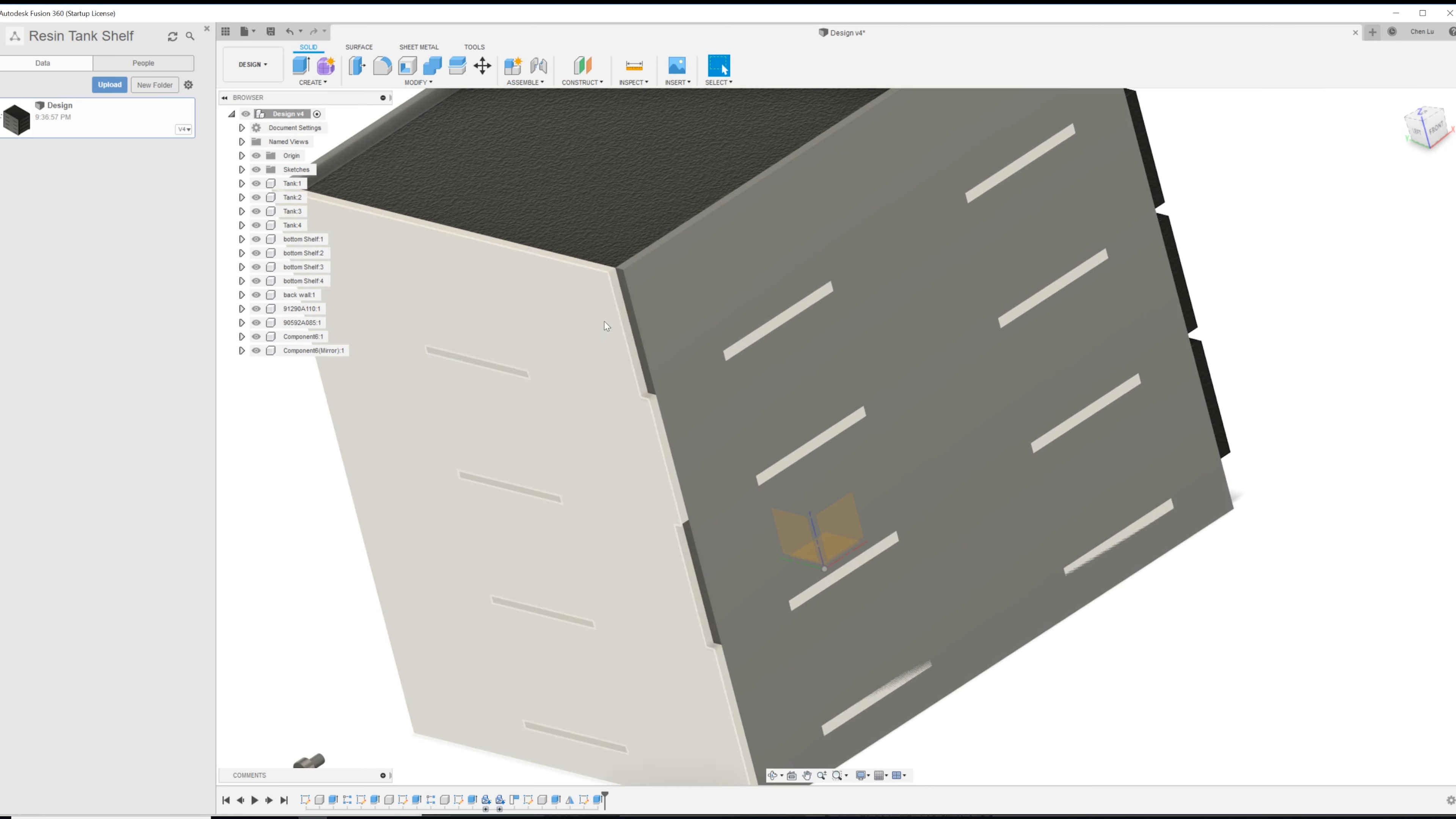
pyautogui.moveTo(670, 343)
pyautogui.keyDown('shift'); pyautogui.mouseDown(button='middle')
pyautogui.moveTo(660, 375)
pyautogui.moveTo(668, 343)
pyautogui.mouseUp(button='middle'); pyautogui.keyUp('shift')
pyautogui.scroll(2, 648, 374)
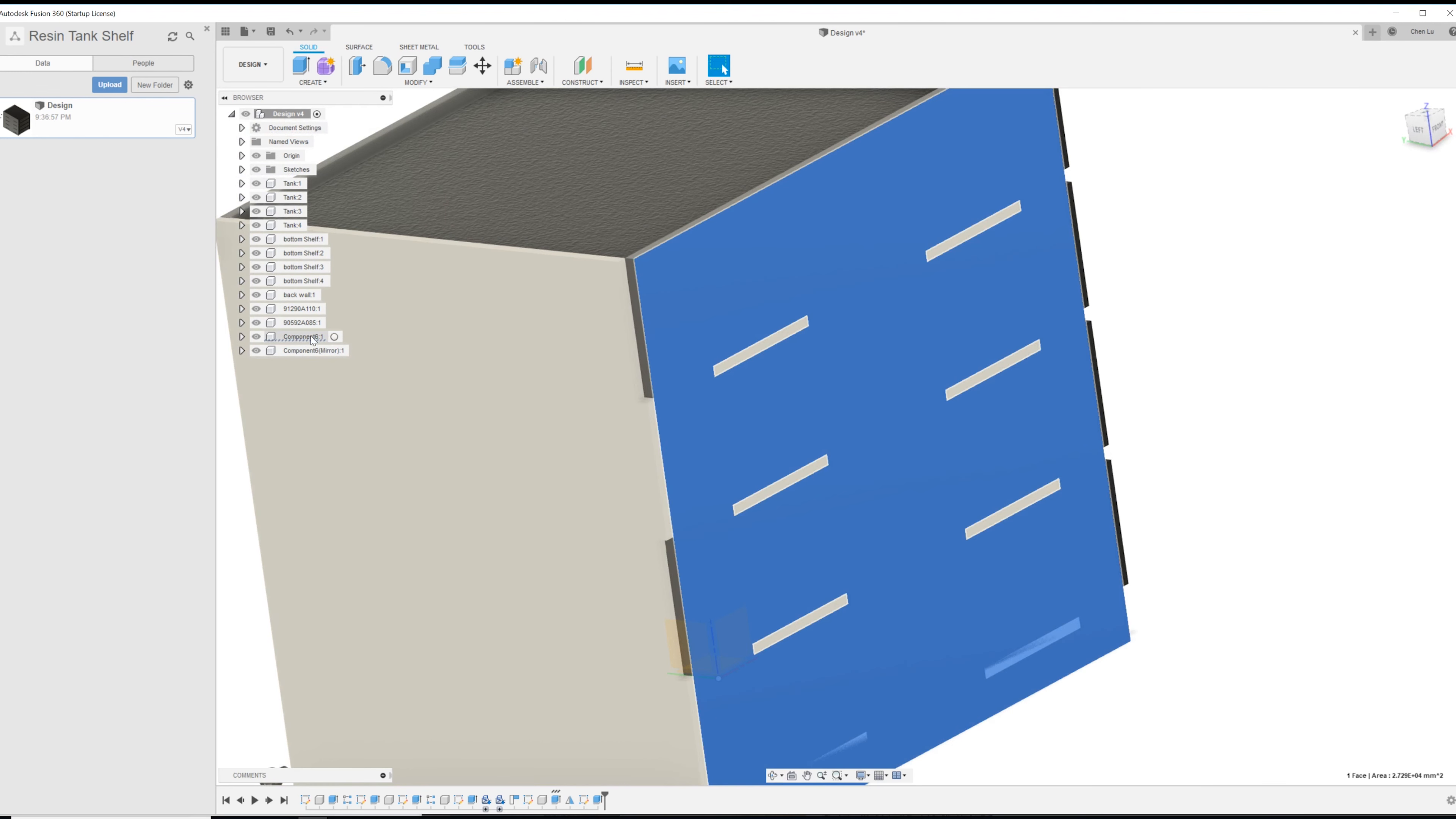
# - Activate the slotted side wall component and rename it SideWall
pyautogui.click(335, 337)
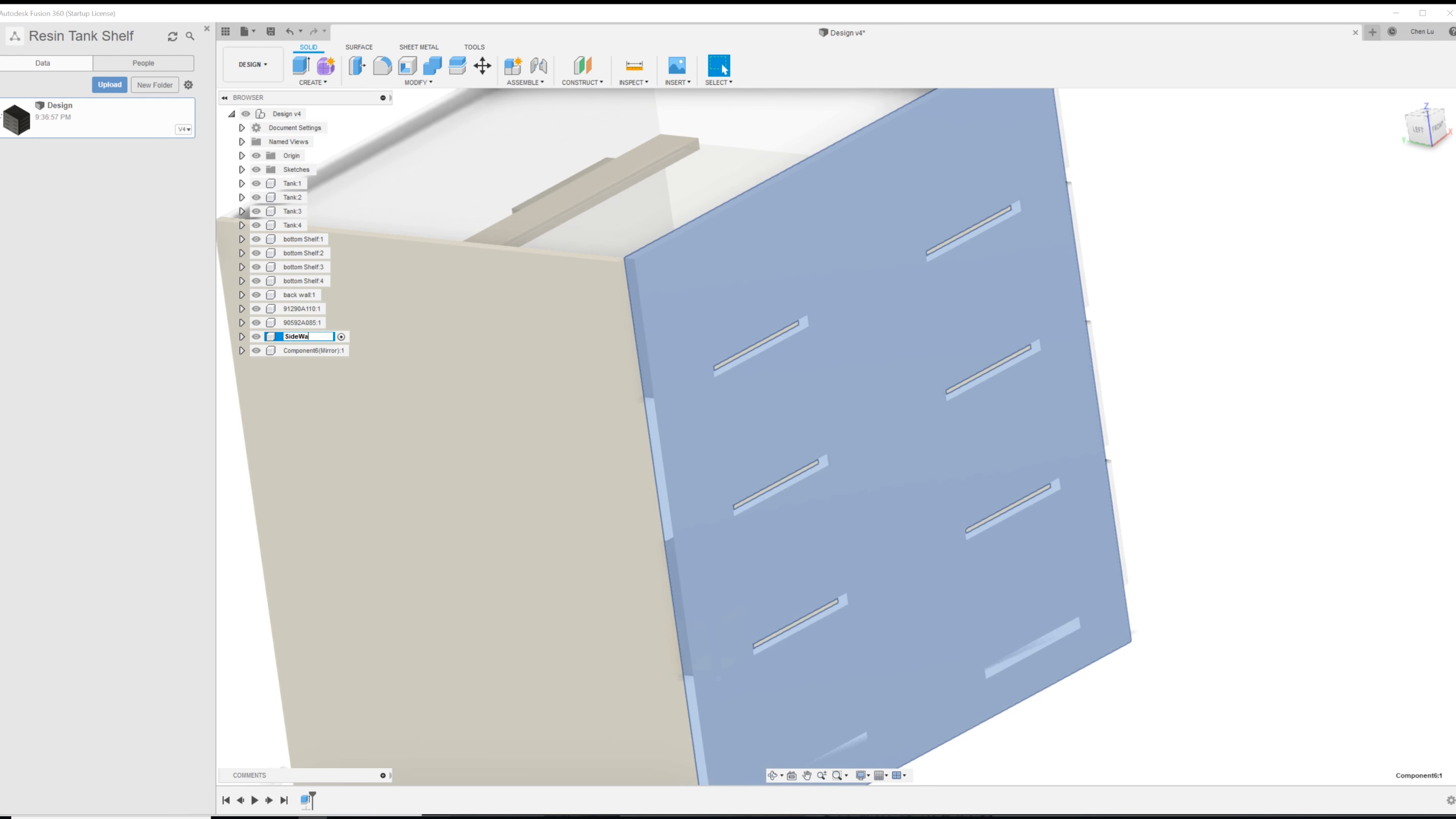
pyautogui.press('Return')
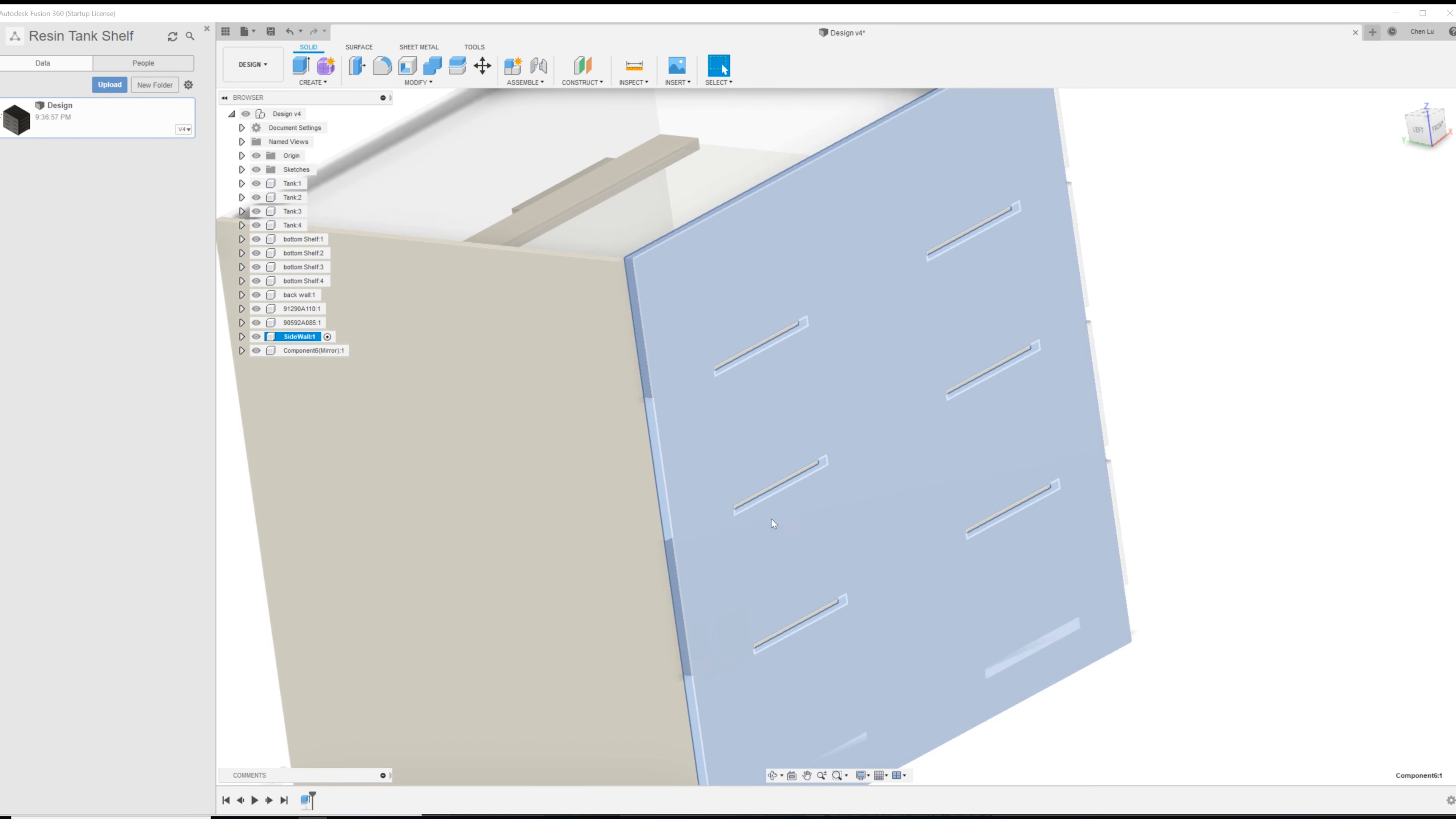
pyautogui.rightClick(674, 413)
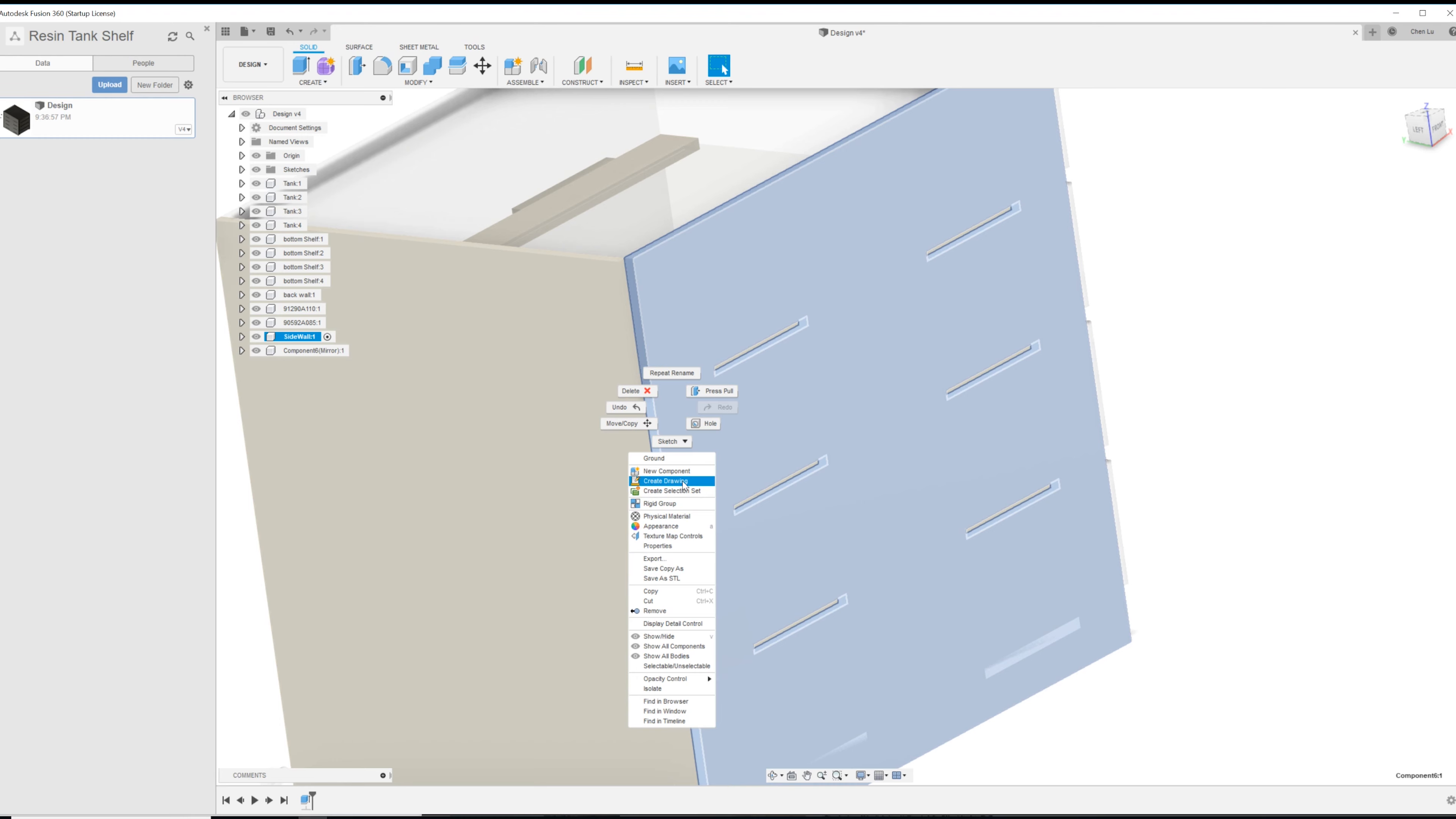
pyautogui.press('Escape')
# - Open the side wall's profile sketch for editing
pyautogui.rightClick(306, 800)
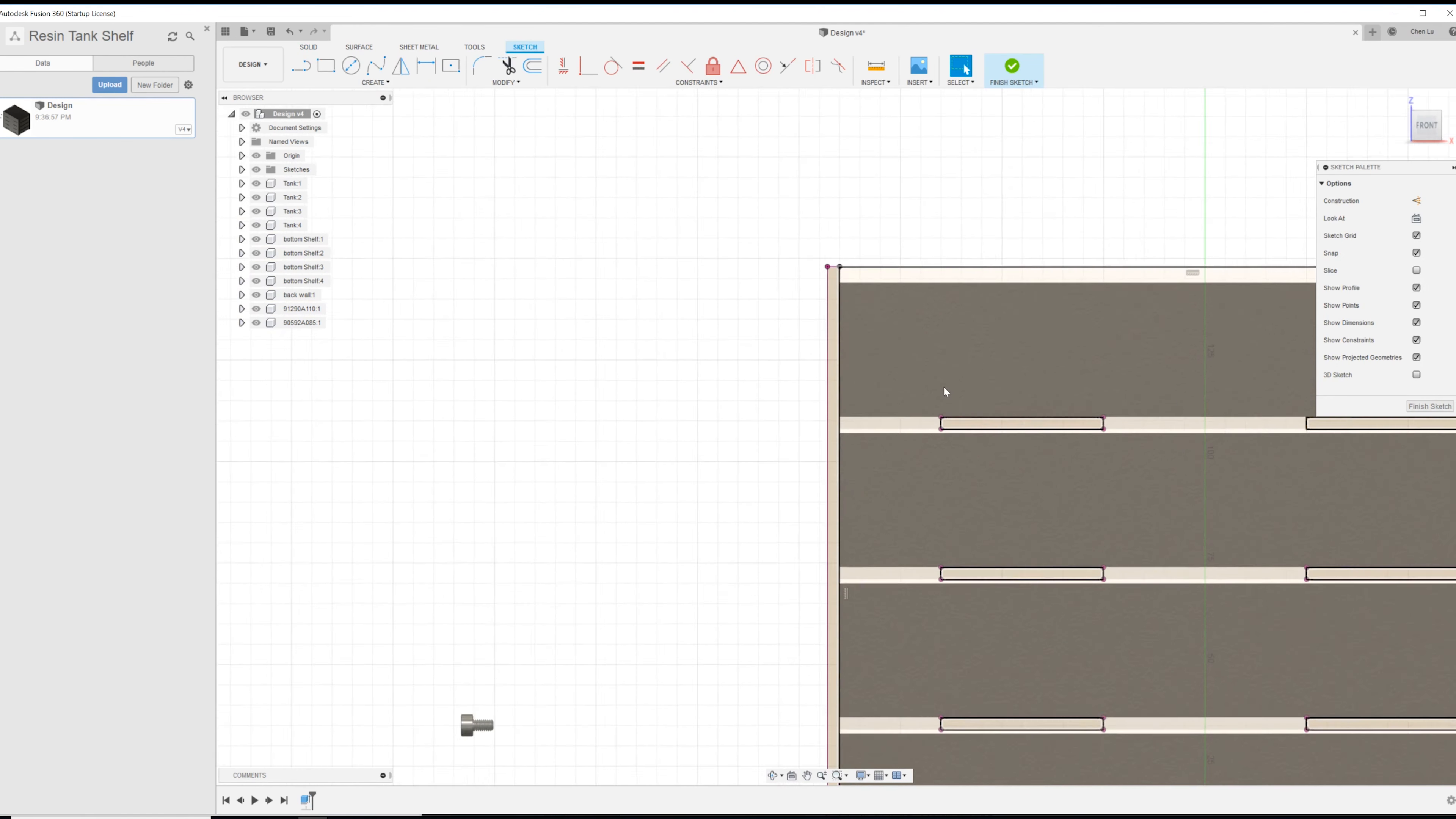
pyautogui.scroll(1, 886, 393)
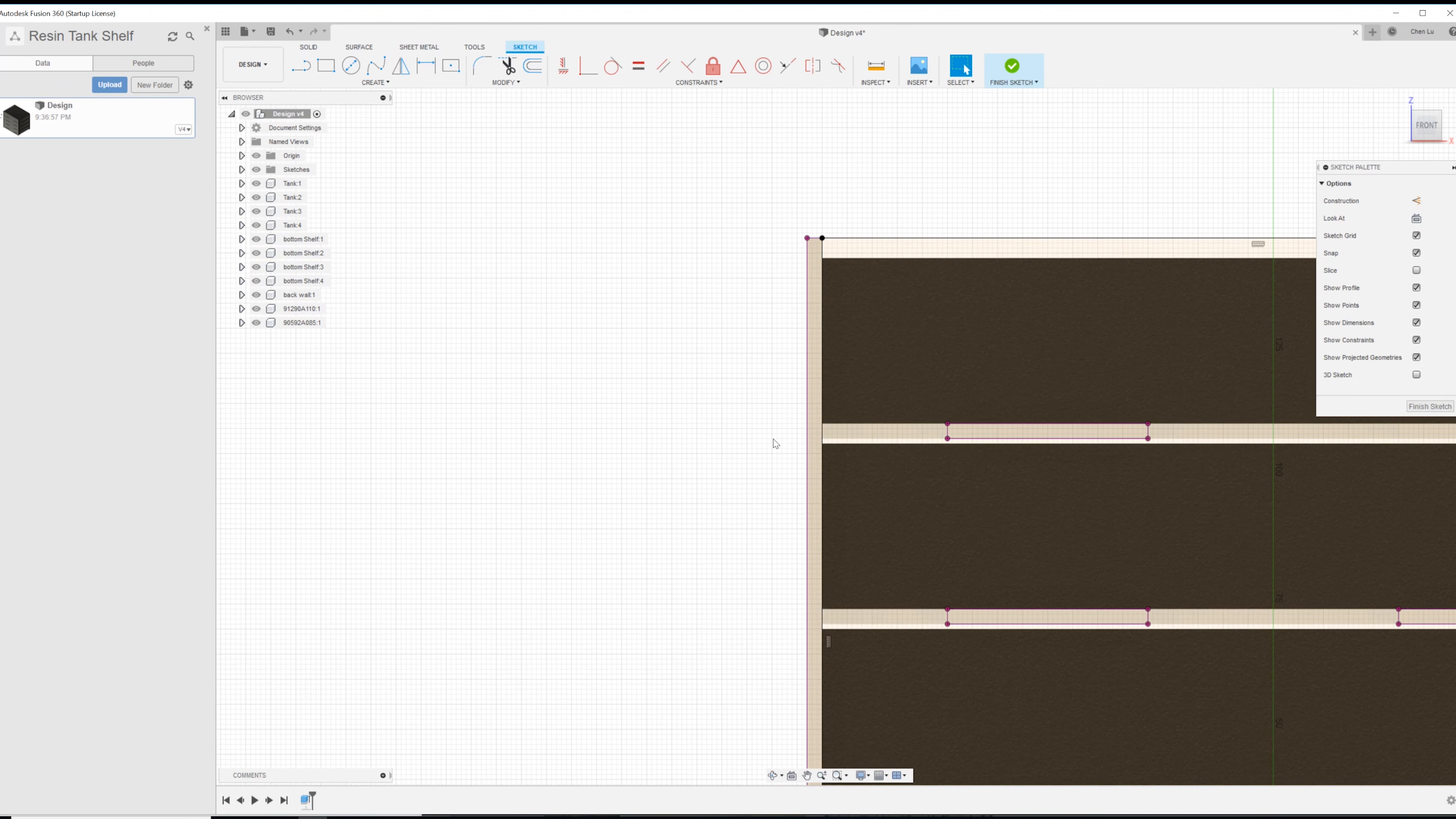
pyautogui.scroll(-3, 820, 308)
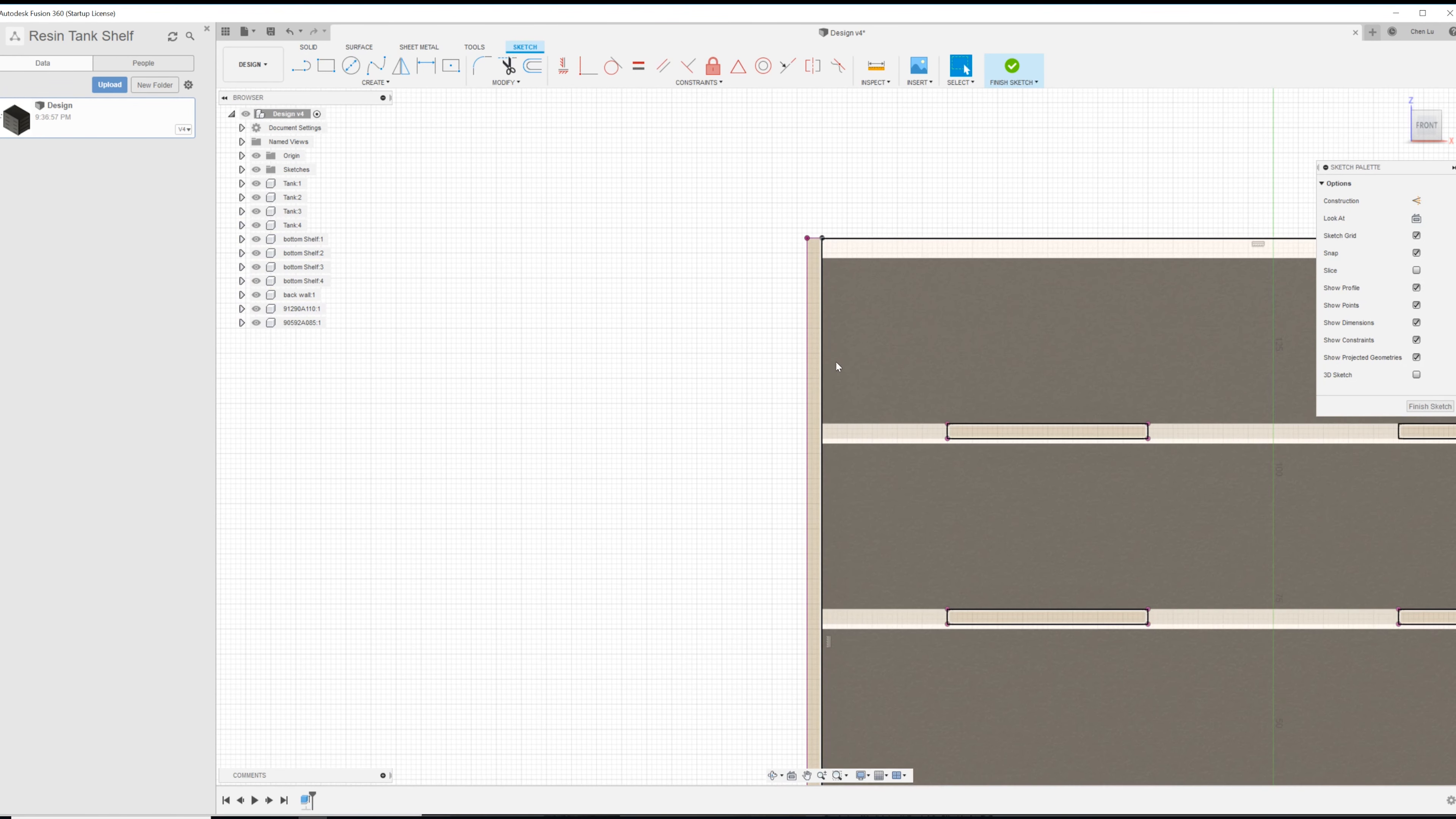
pyautogui.scroll(3, 827, 400)
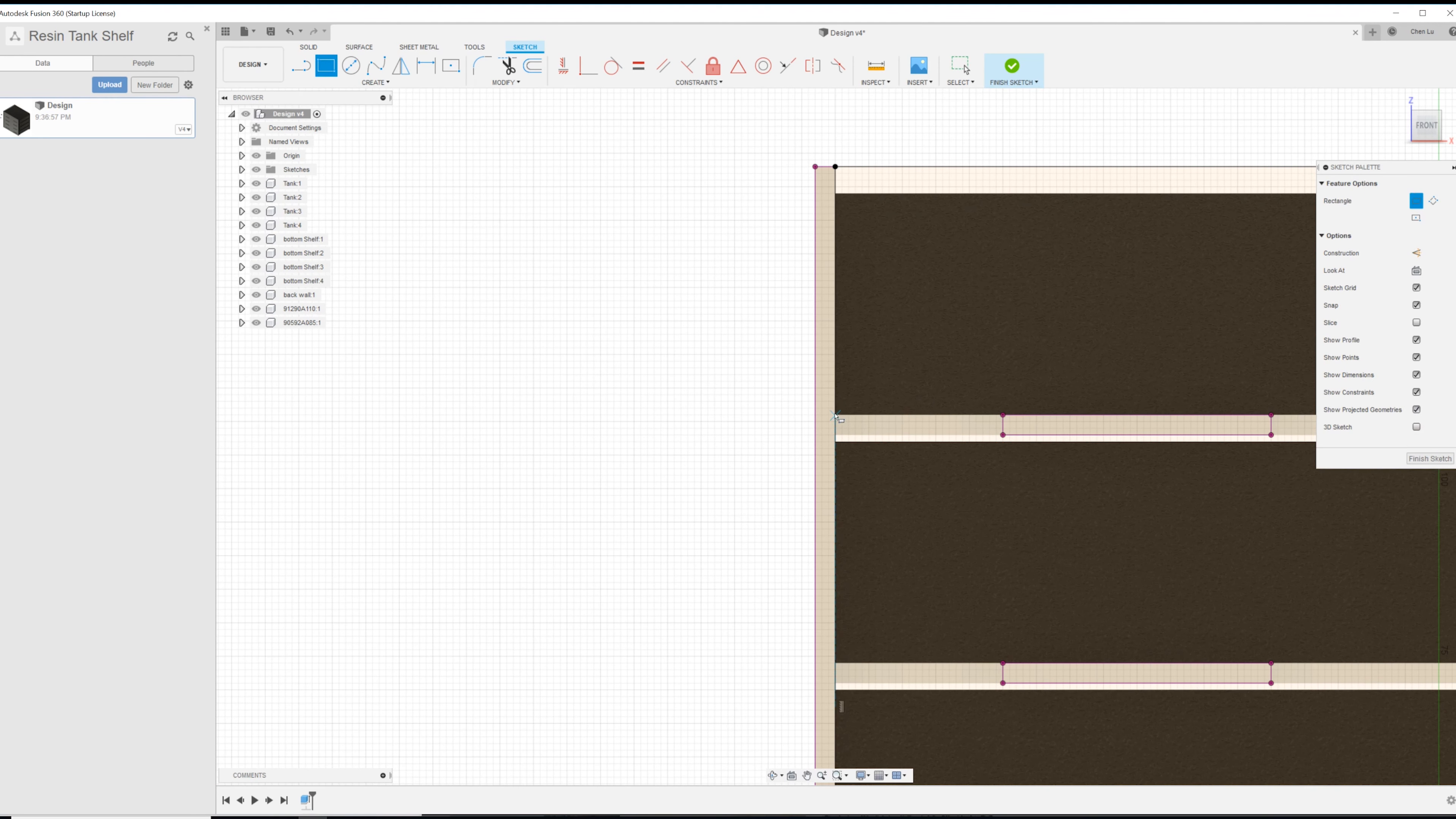
pyautogui.press('Escape')
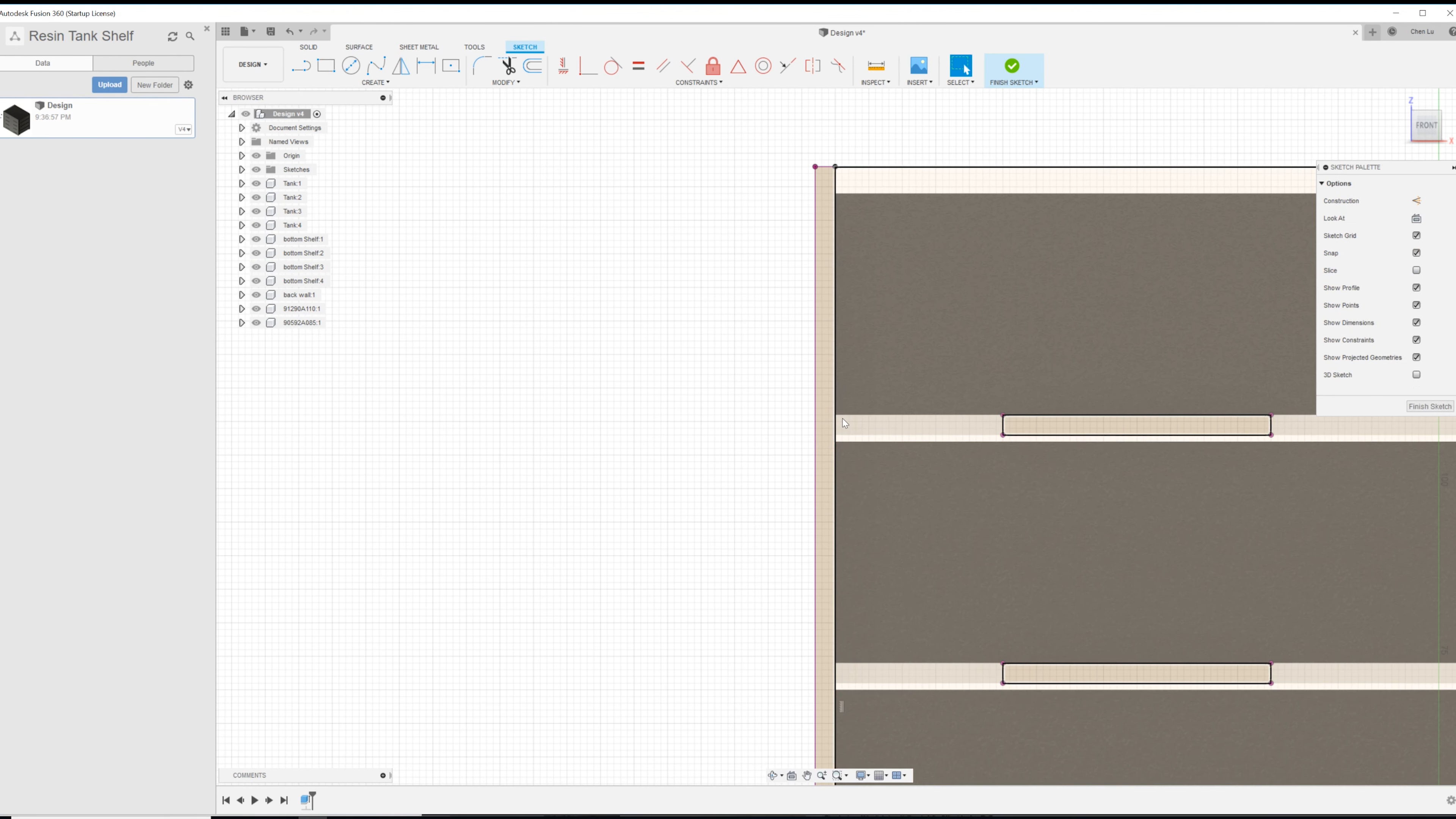
# - Project the edge faces of all four bottom shelves between the back wall and their first tabs into the sketch, and finish it
pyautogui.click(843, 423)
pyautogui.click(846, 417)
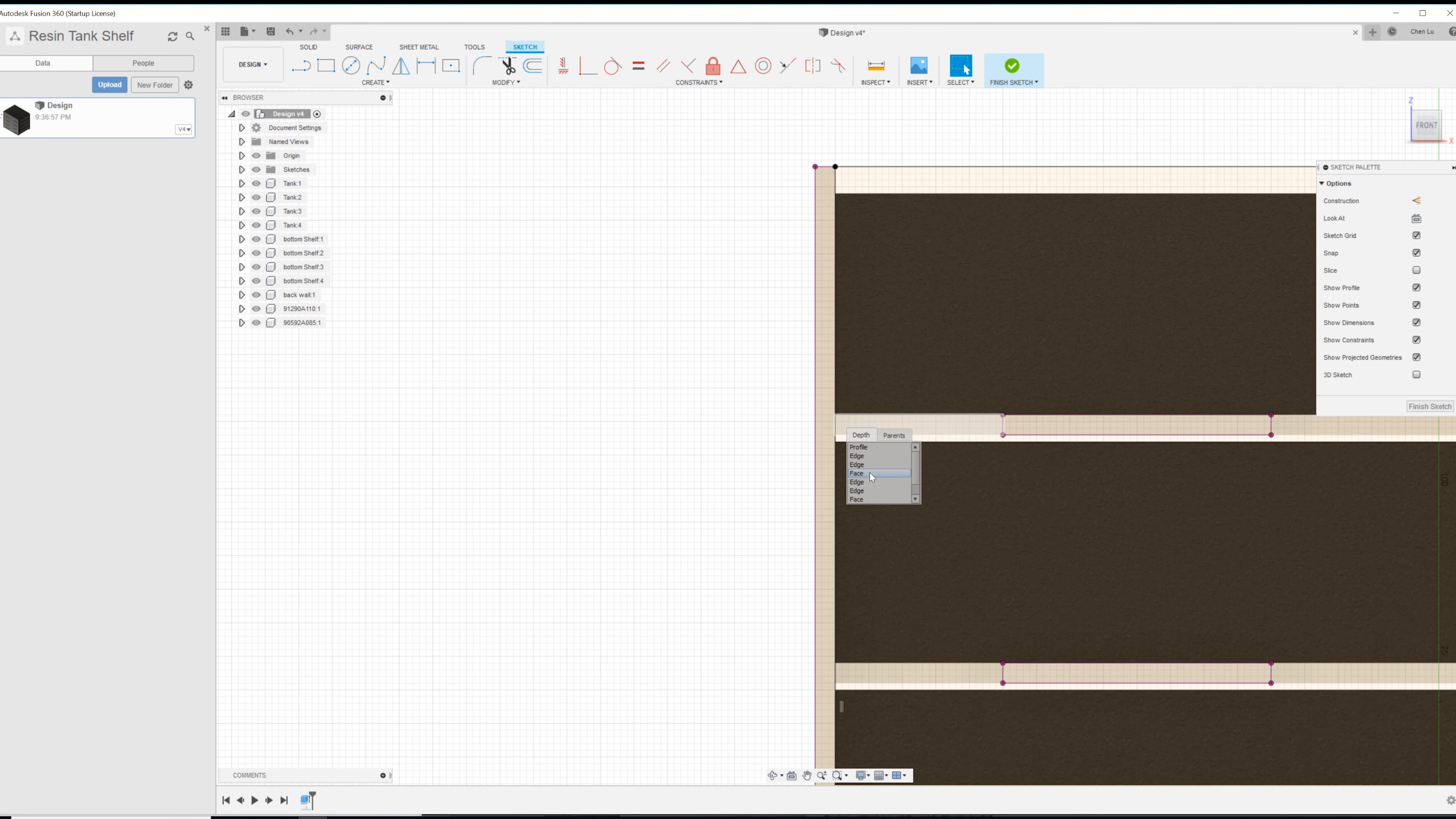
pyautogui.click(869, 472)
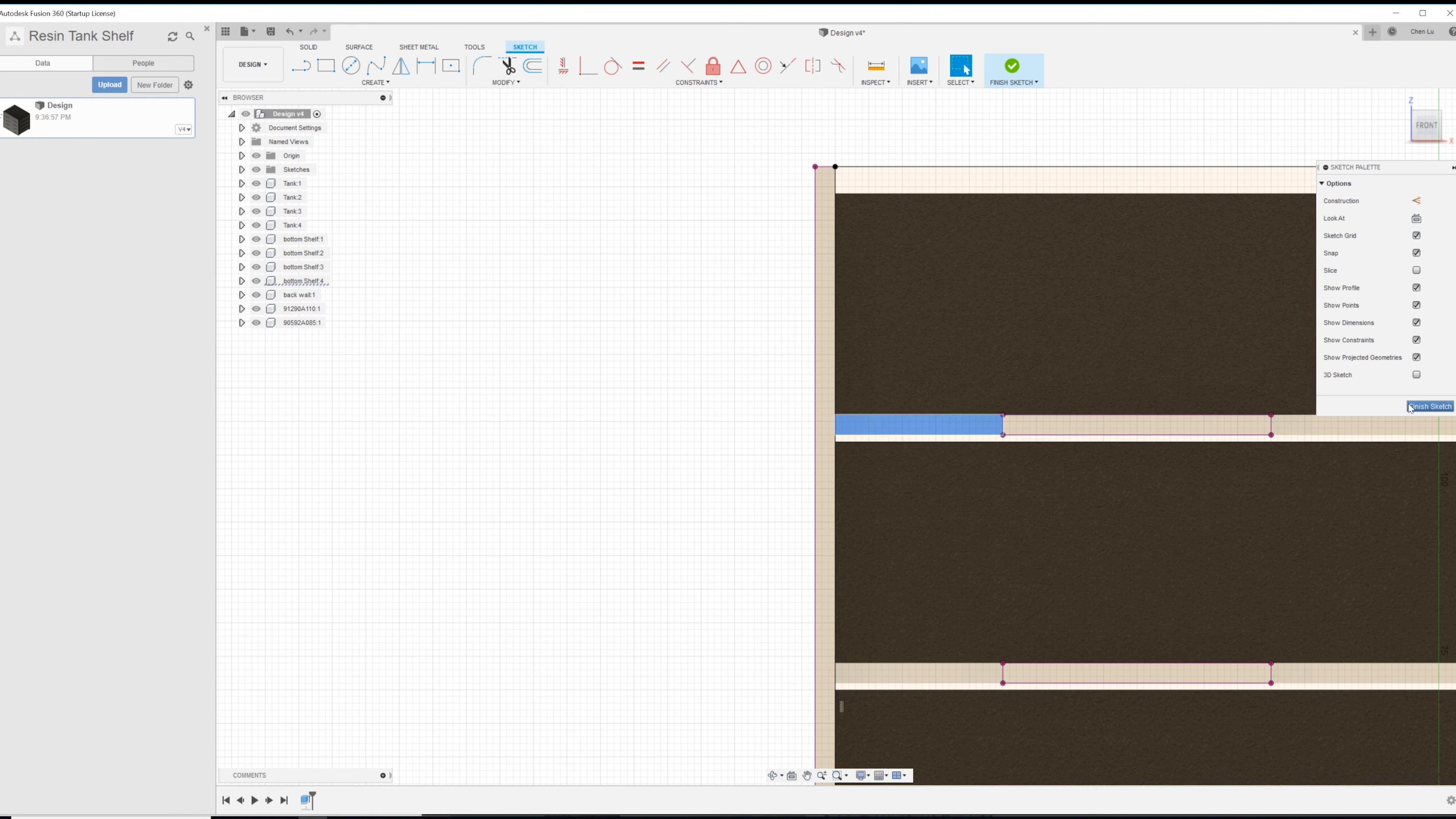
pyautogui.press('p')
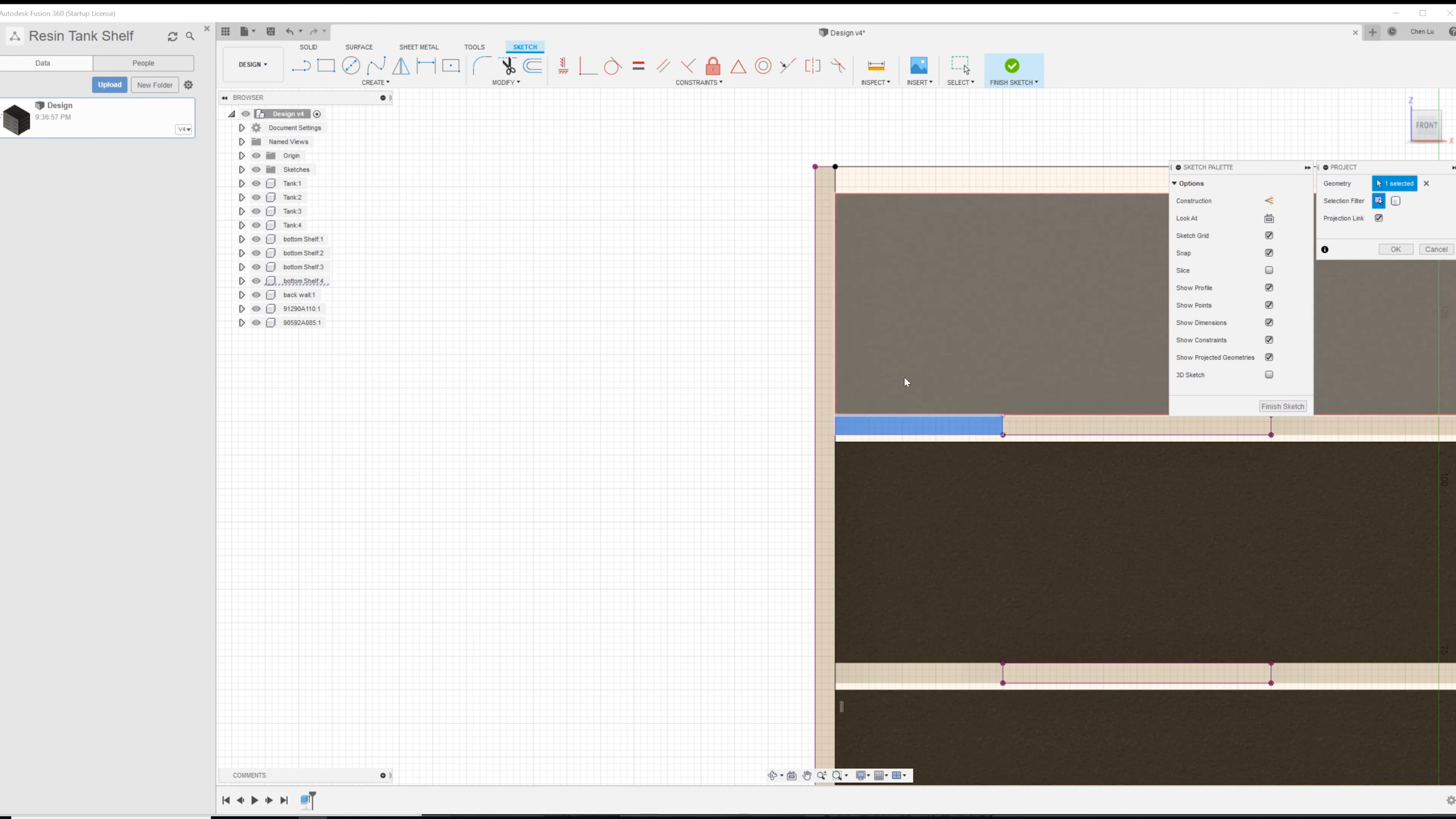
pyautogui.scroll(-3, 905, 379)
pyautogui.scroll(-3, 909, 585)
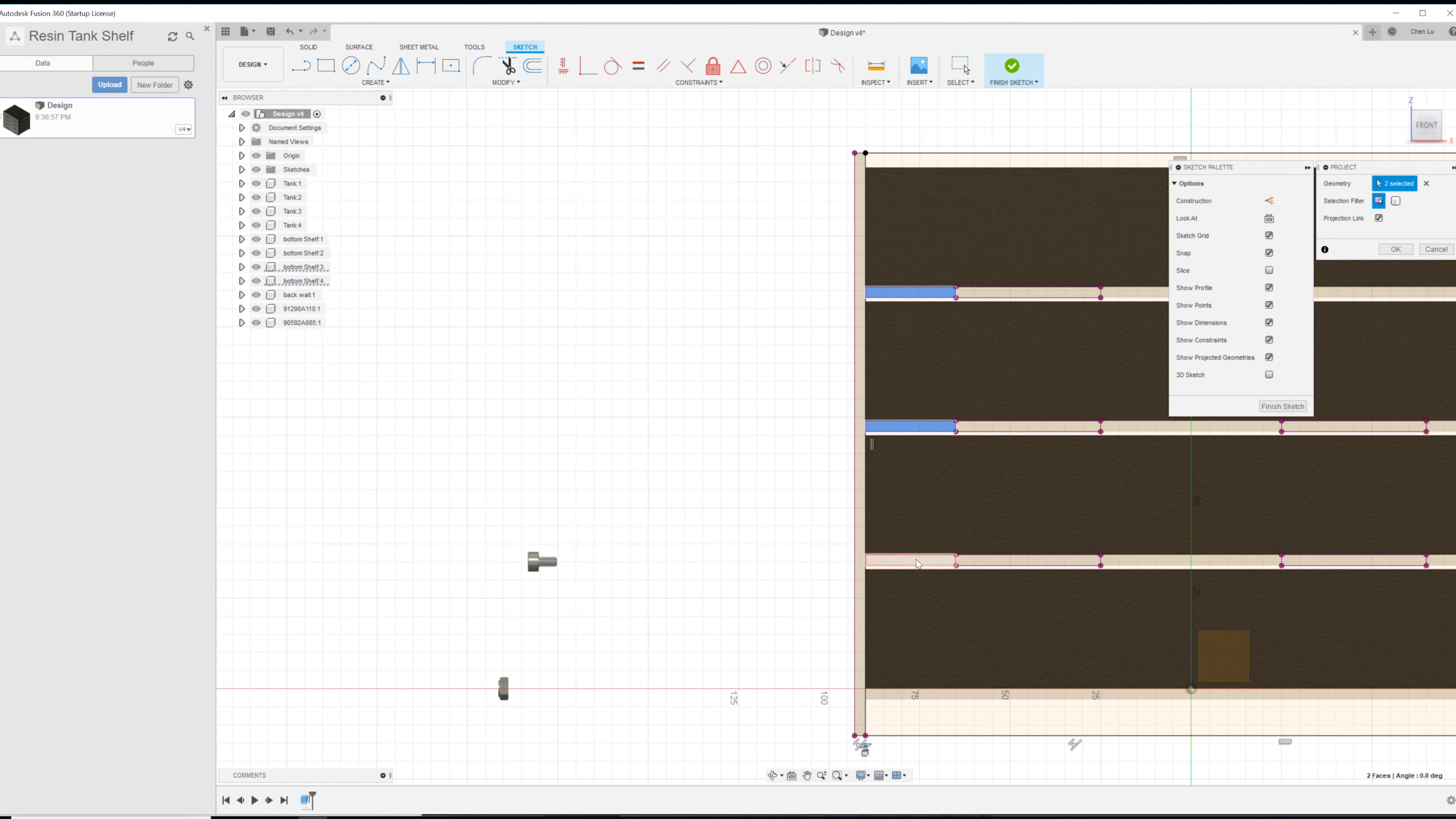
pyautogui.click(919, 694)
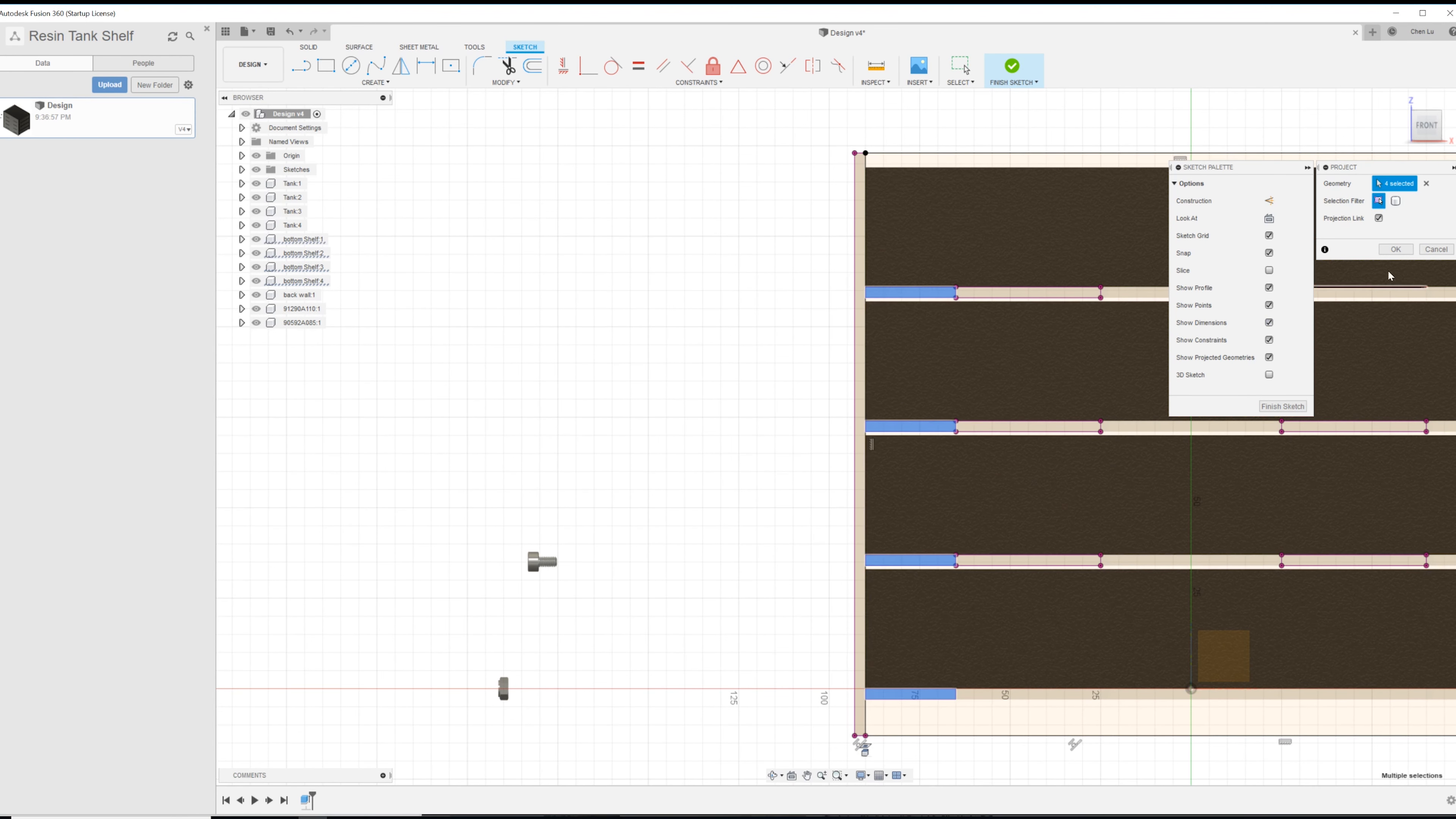
pyautogui.click(1395, 249)
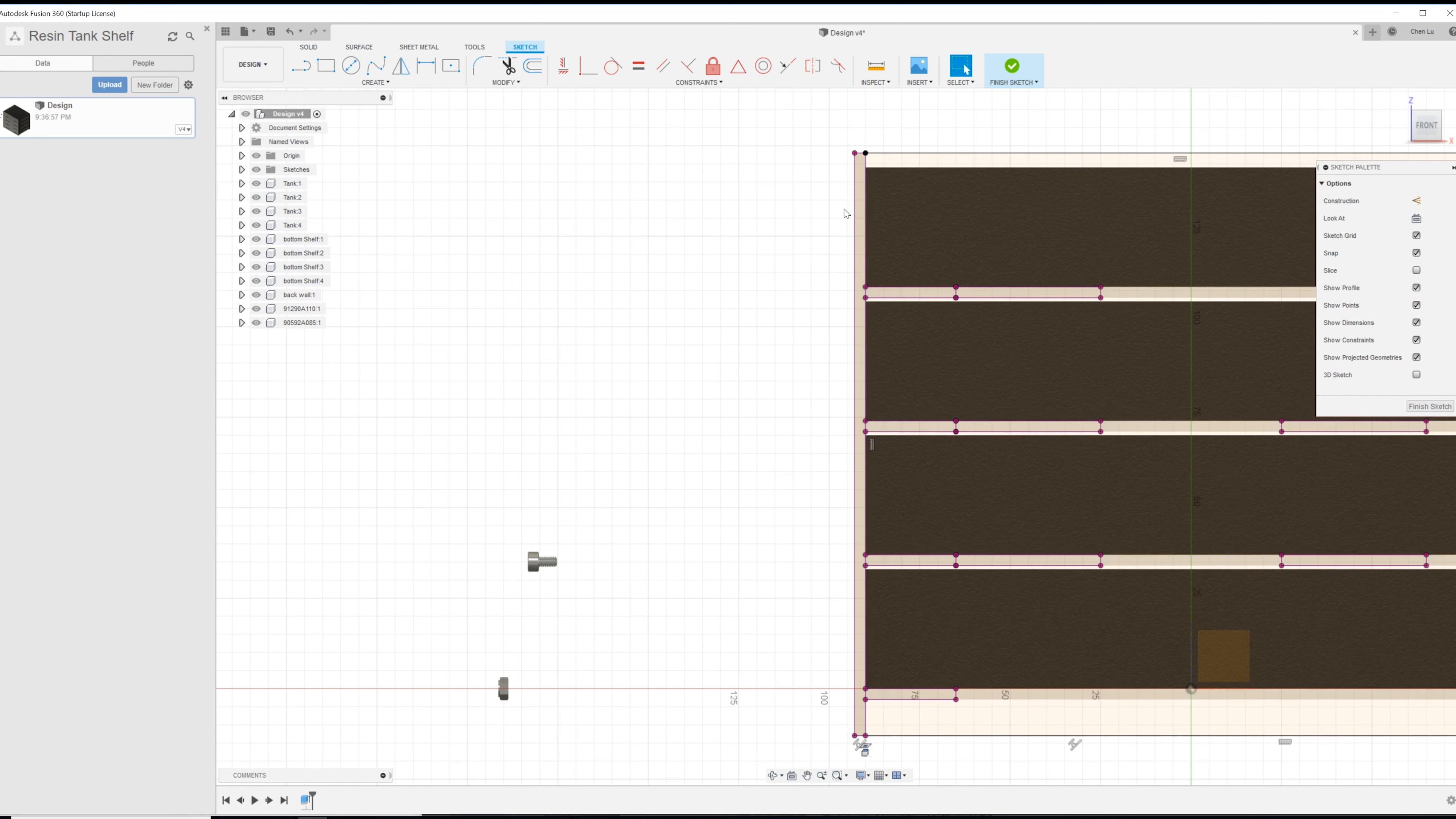
pyautogui.scroll(2, 864, 239)
pyautogui.keyDown('shift'); pyautogui.moveTo(858, 278); pyautogui.dragTo(903, 288, button='middle'); pyautogui.keyUp('shift')
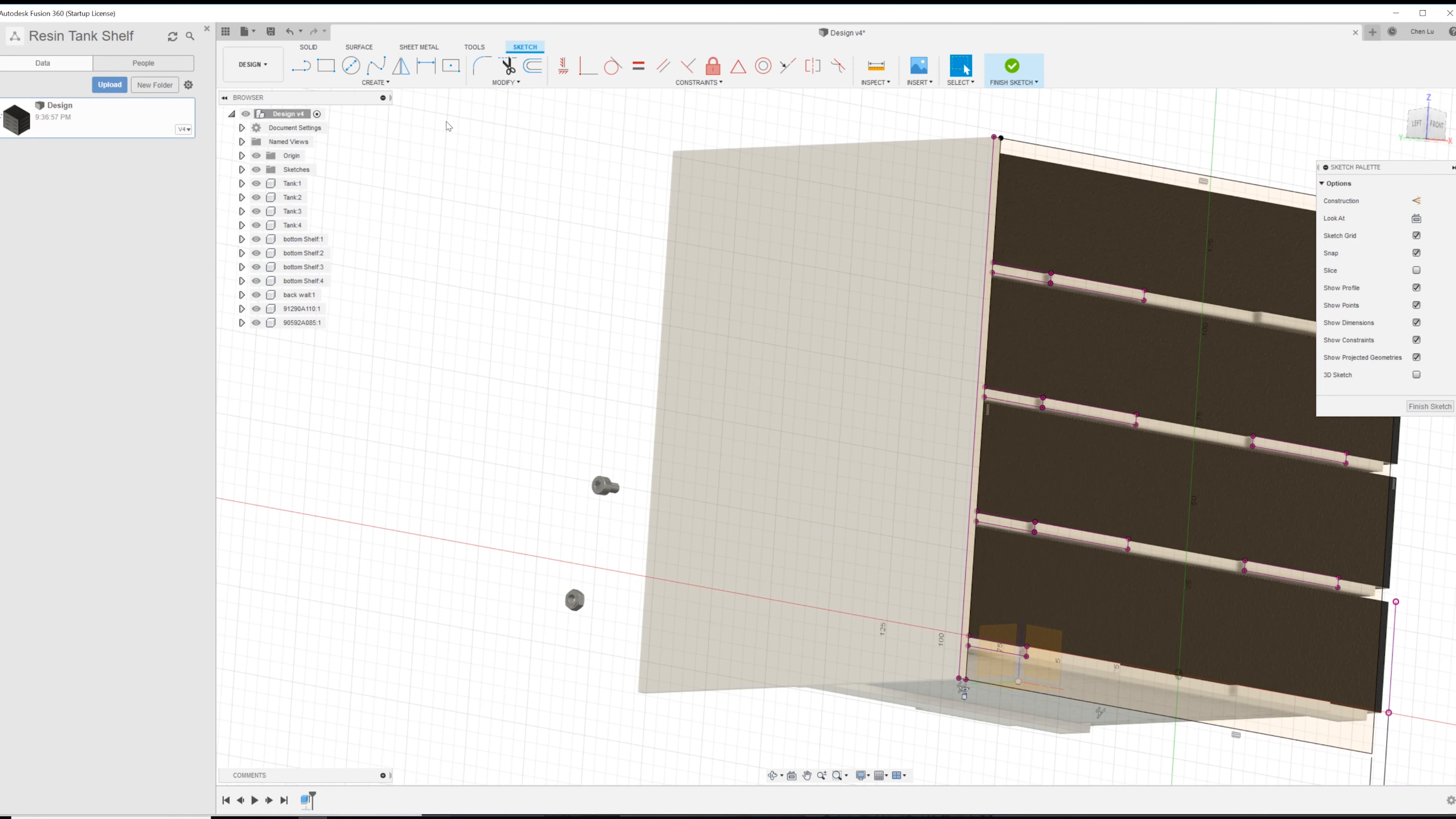
pyautogui.click(1013, 67)
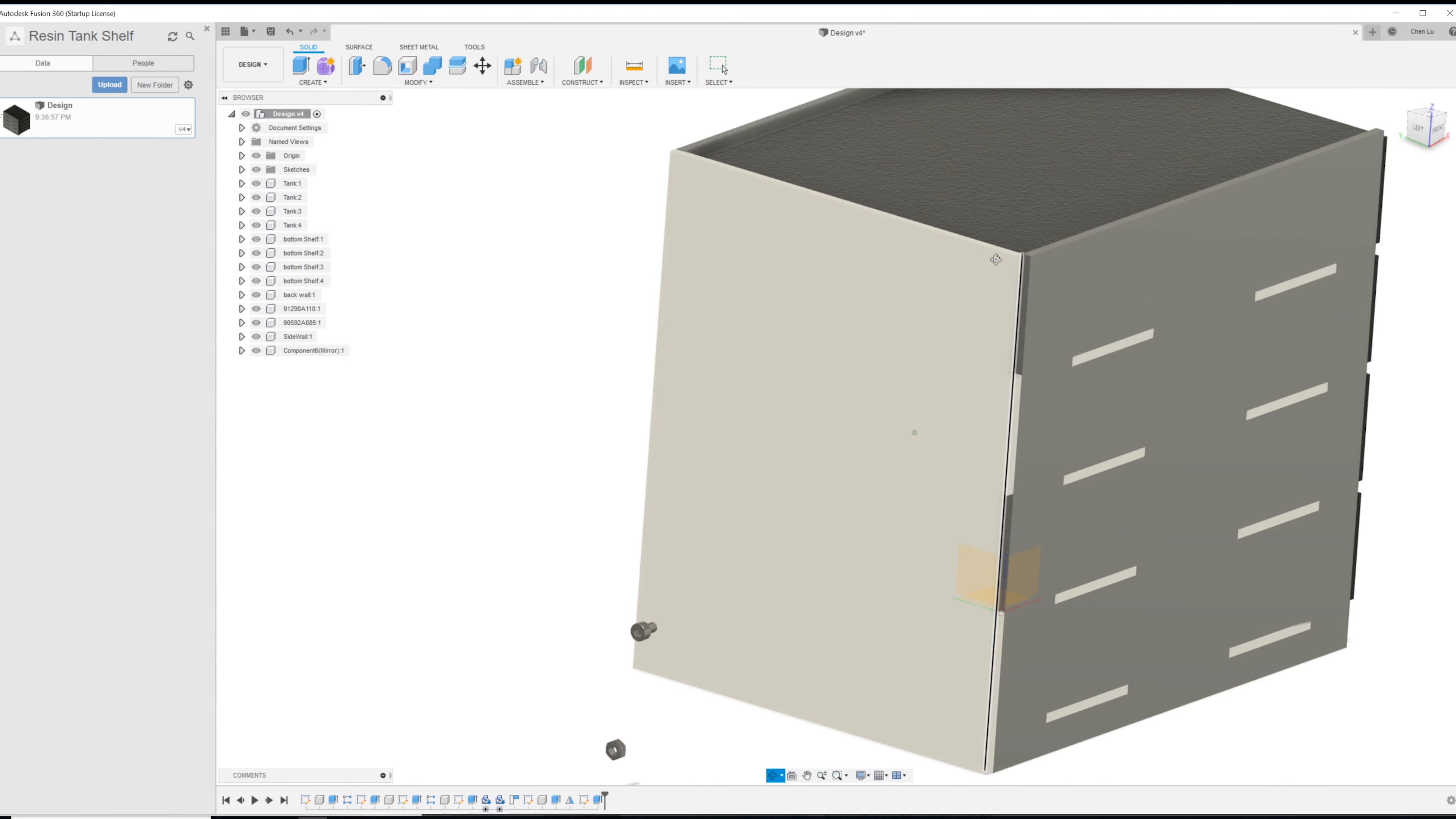
# - Open the back wall's slot sketch, Sketch2, for editing
pyautogui.click(1208, 342)
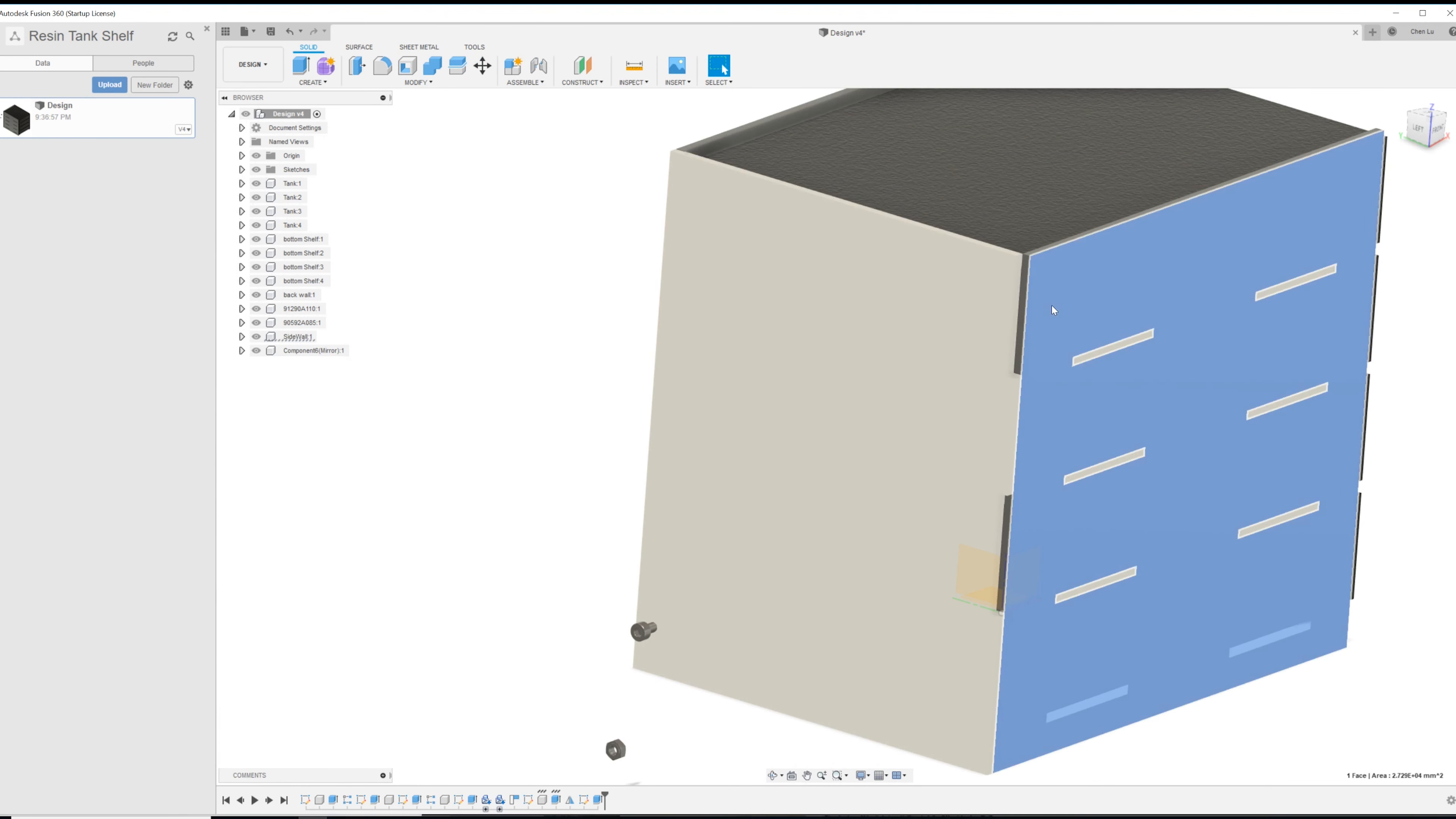
pyautogui.rightClick(1027, 304)
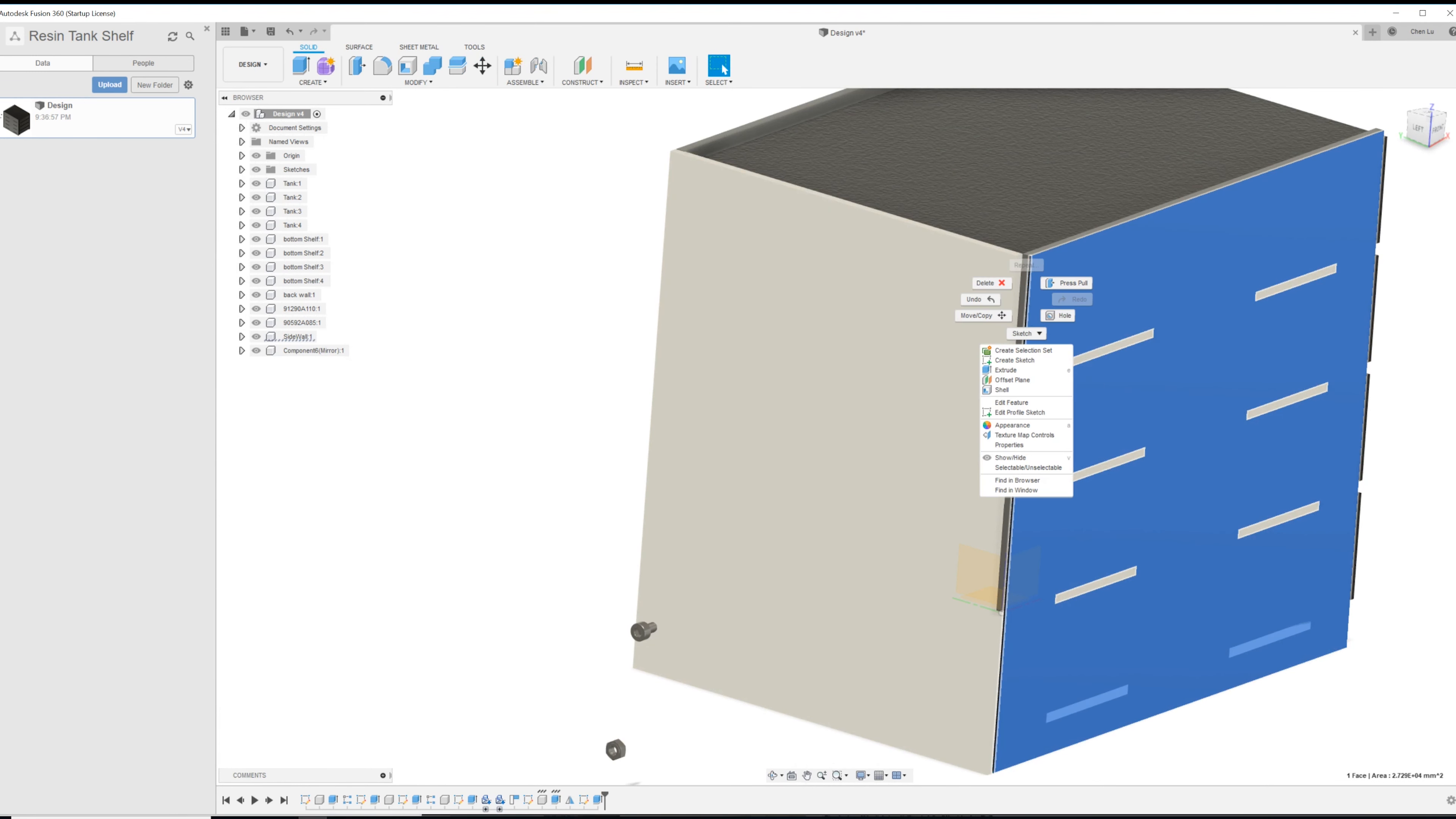
pyautogui.rightClick(599, 798)
pyautogui.rightClick(584, 799)
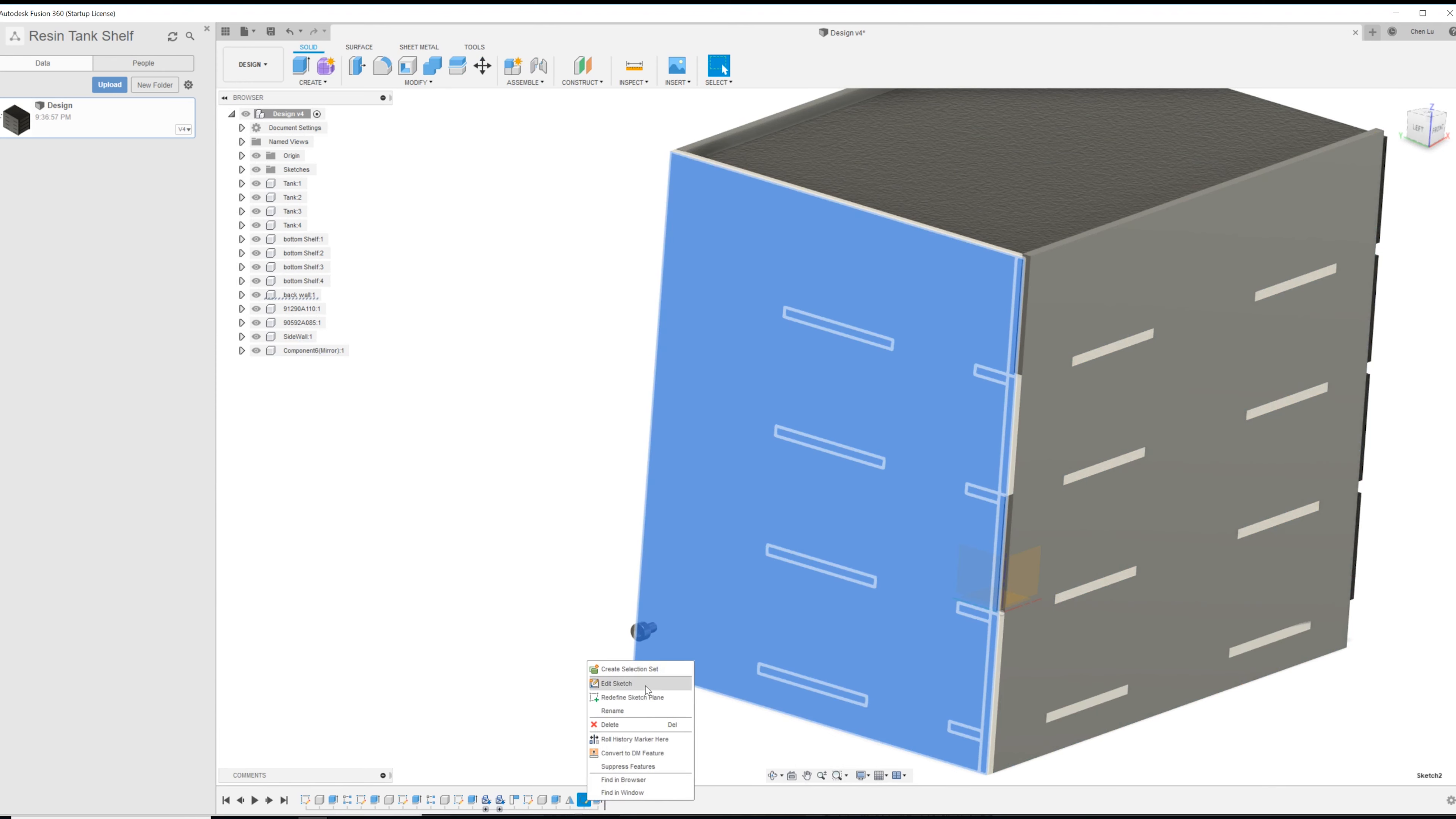
# - In the side wall sketch, divide the outer edge strip with short horizontal lines level with the top edges of the shelf slots, and finish the sketch
pyautogui.click(648, 684)
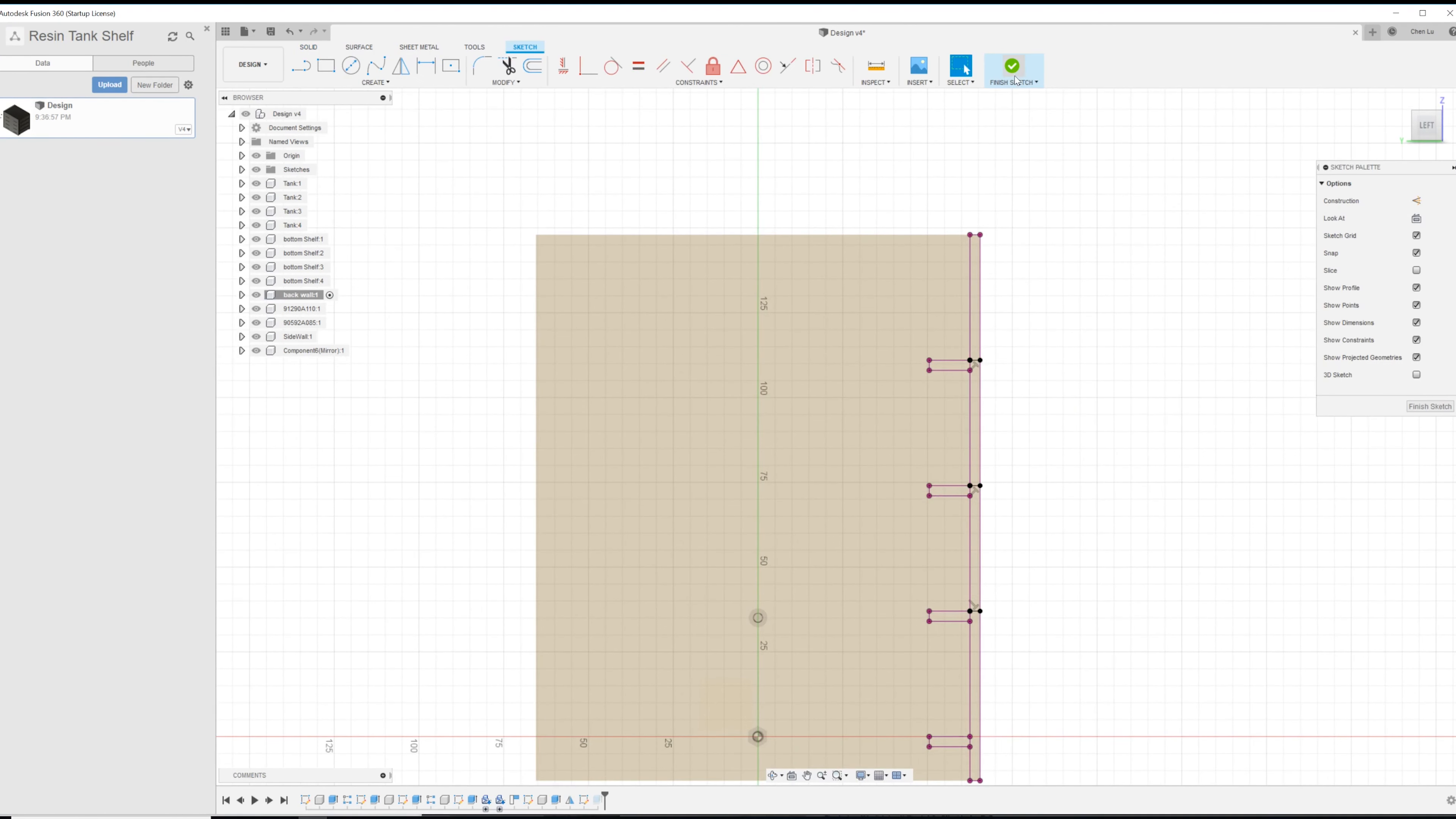
pyautogui.click(1013, 69)
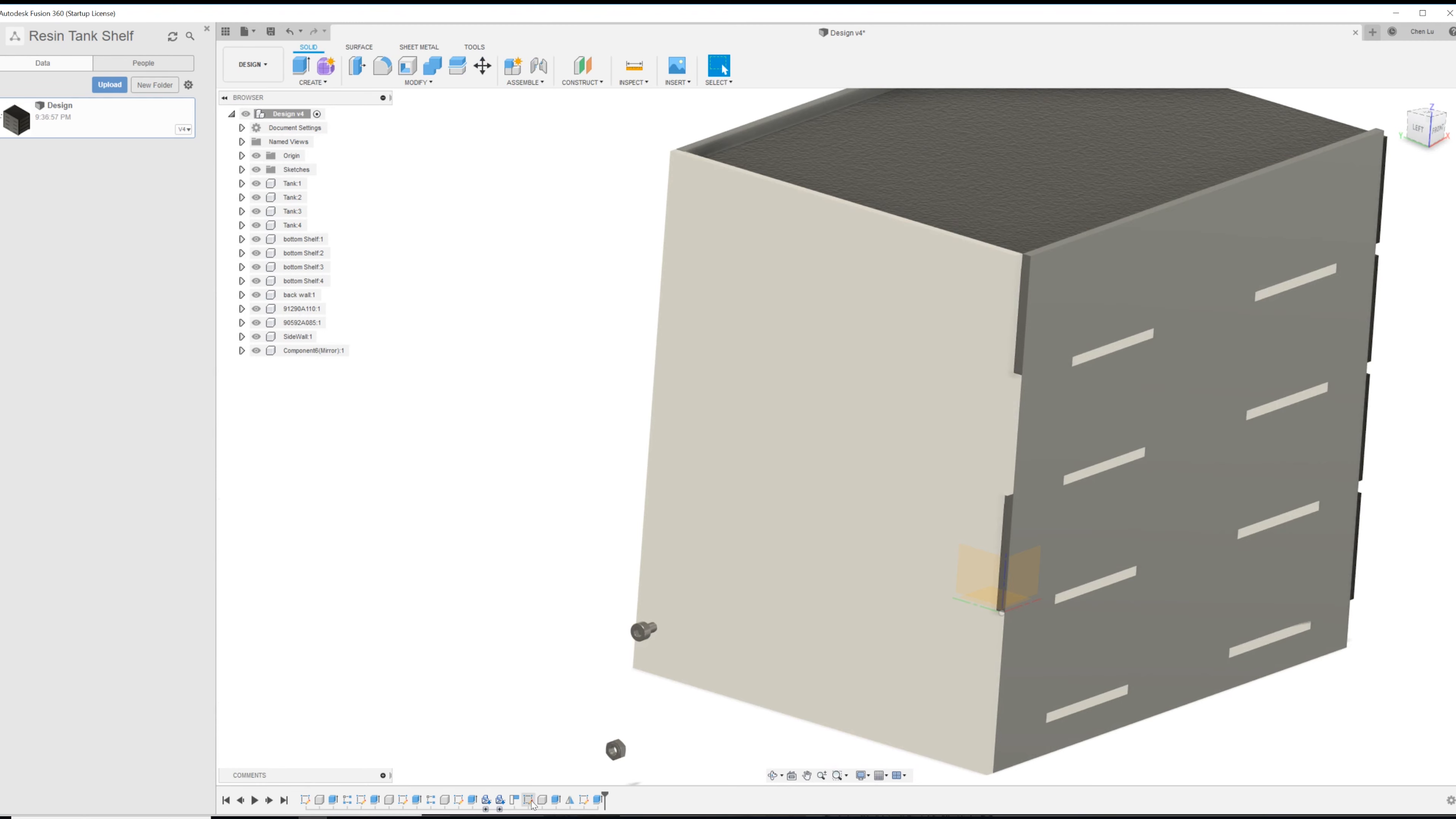
pyautogui.rightClick(529, 801)
pyautogui.click(579, 685)
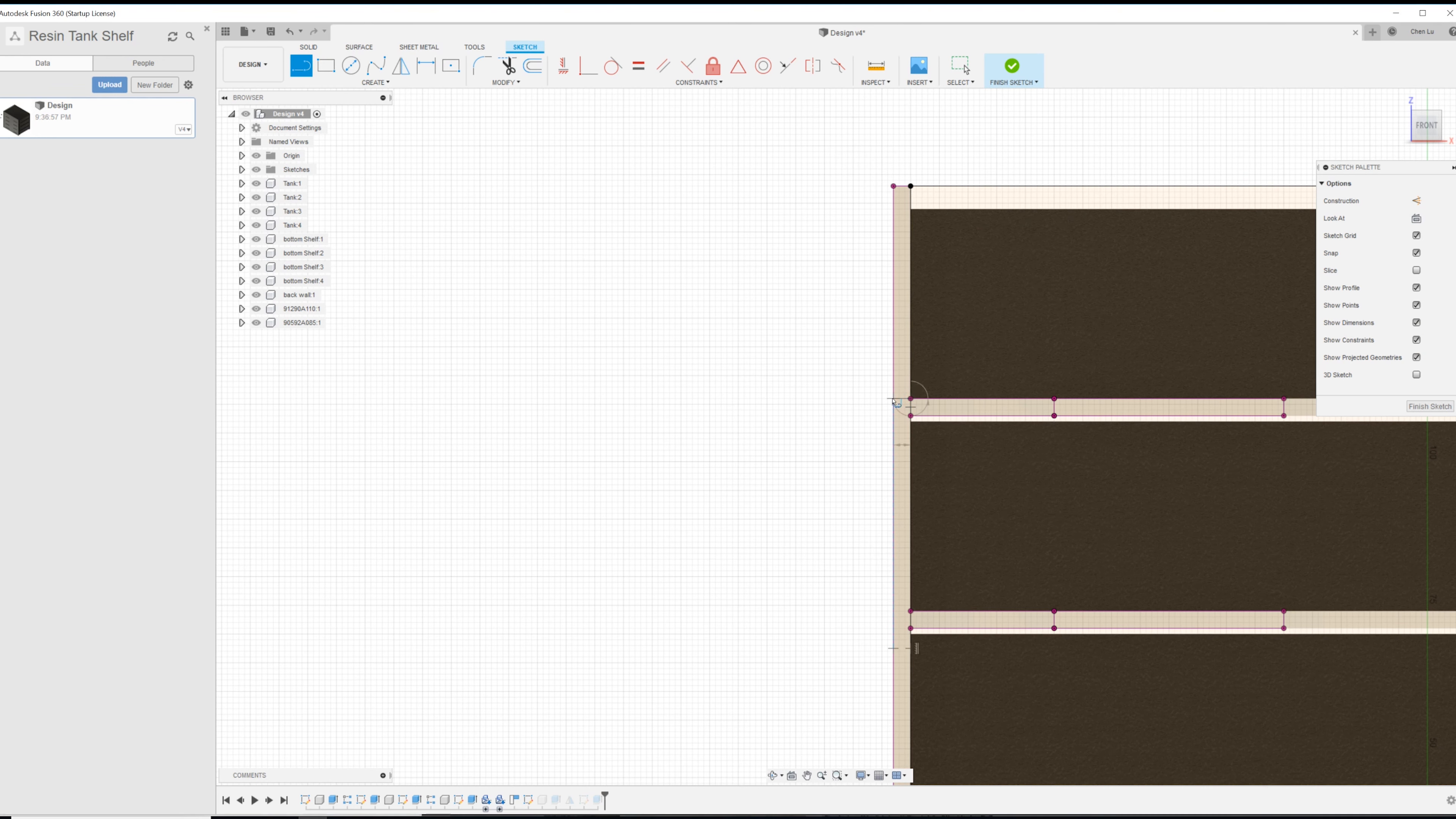
pyautogui.press('Escape')
pyautogui.scroll(-3, 904, 475)
pyautogui.moveTo(953, 549); pyautogui.dragTo(913, 423, button='middle')
pyautogui.scroll(2, 913, 423)
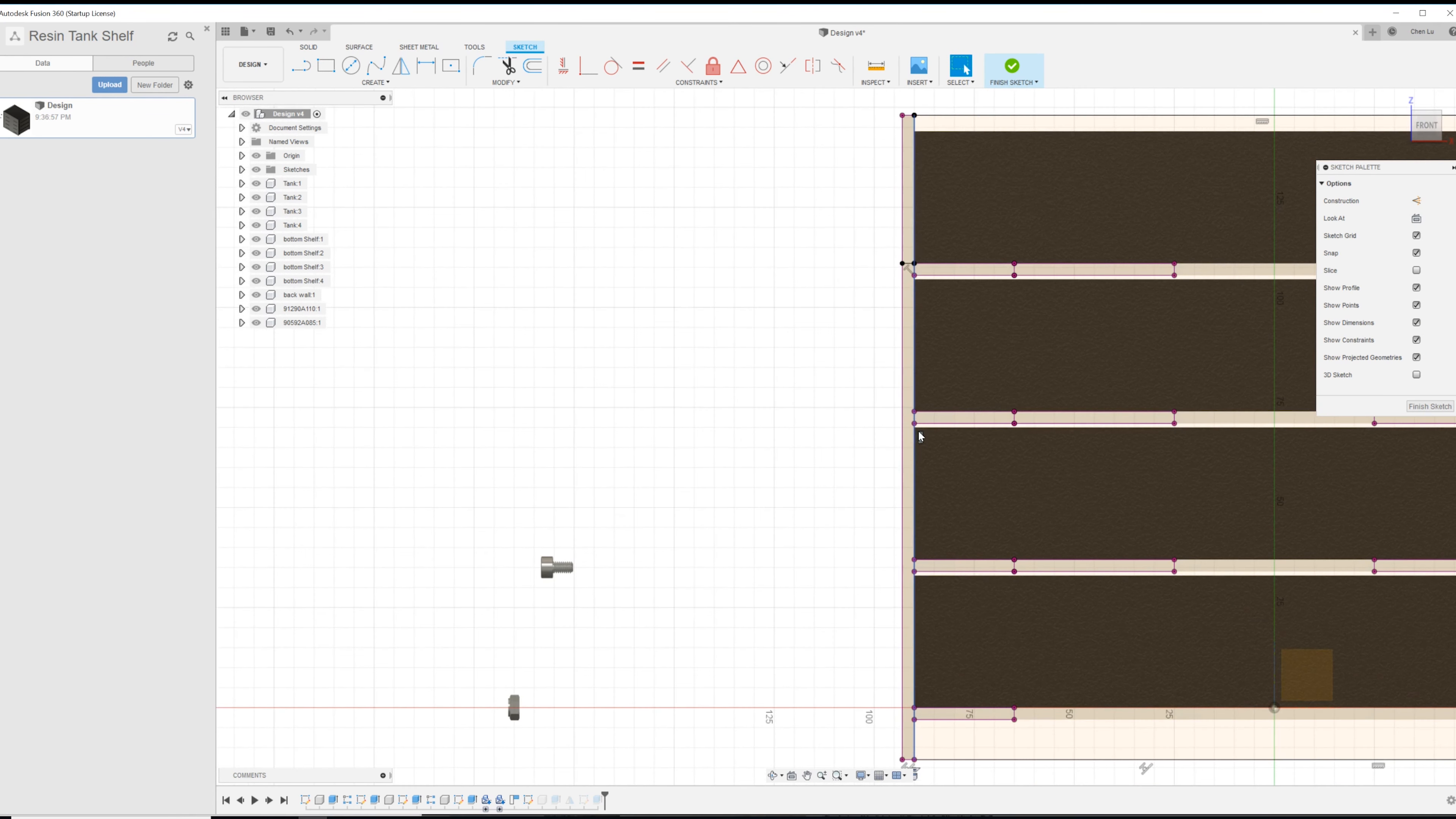
pyautogui.press('l')
pyautogui.click(914, 412)
pyautogui.click(902, 412)
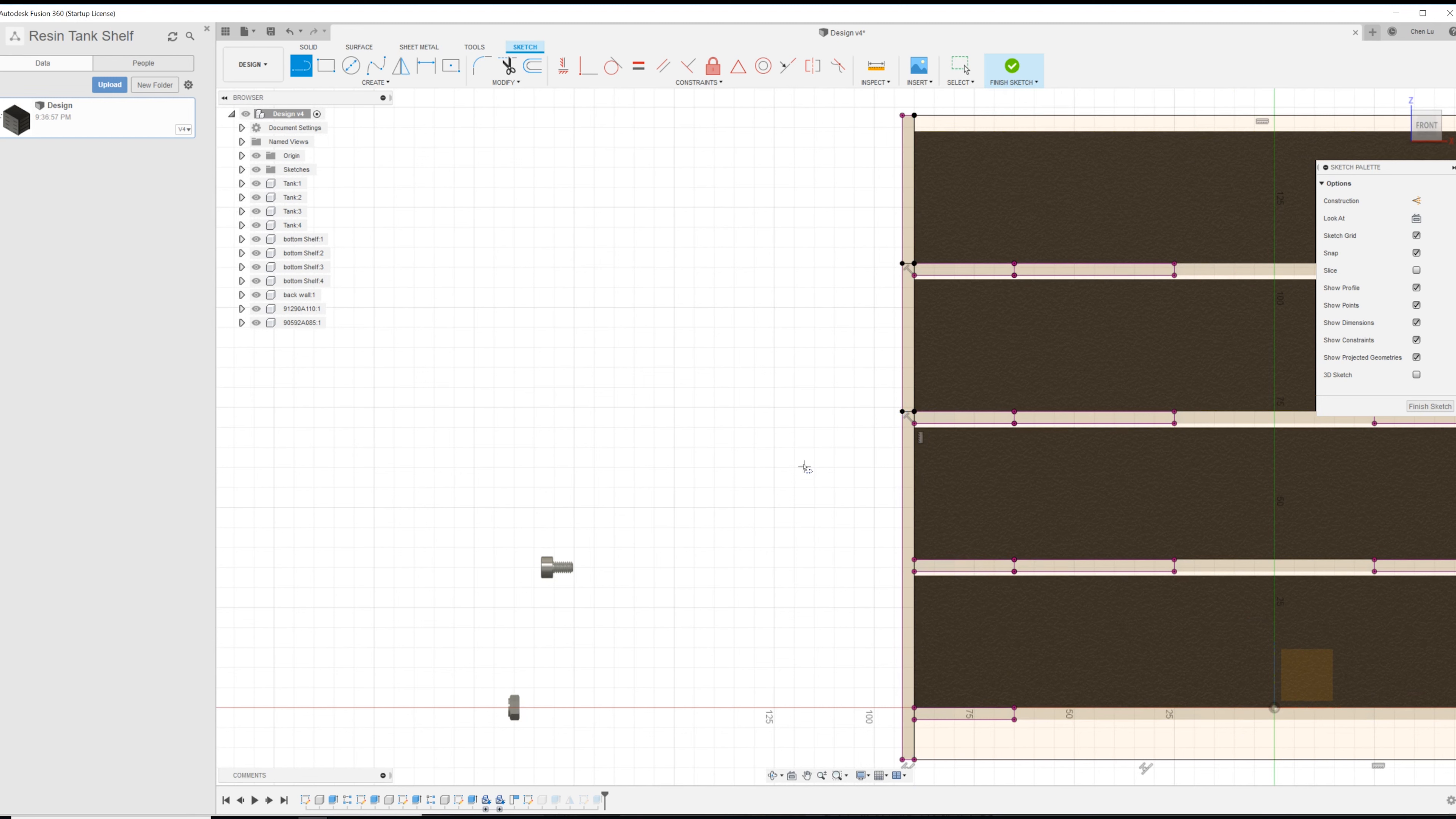
pyautogui.click(913, 560)
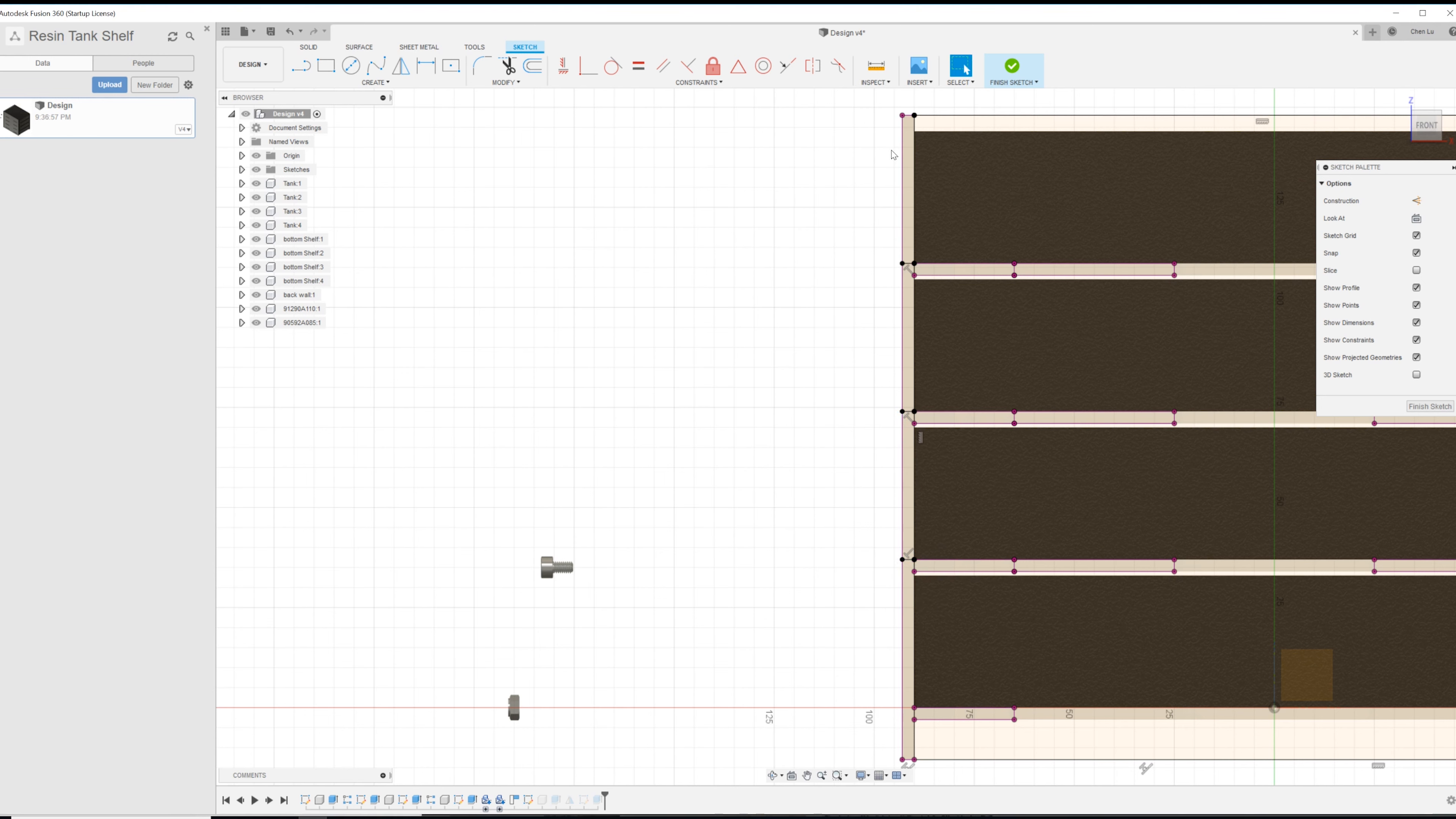
pyautogui.click(1011, 66)
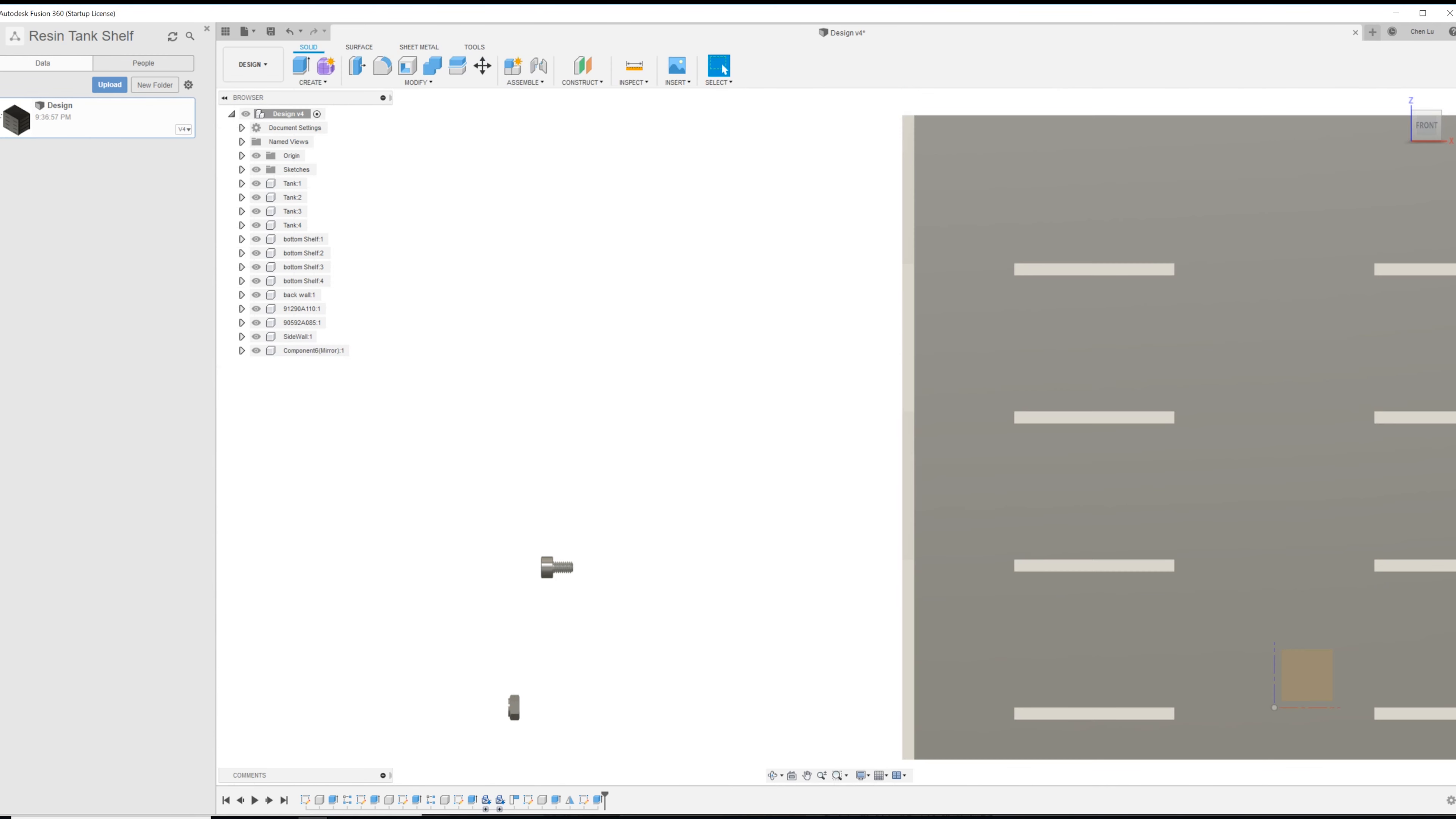
# - Edit the side wall extrusion to include the first and third edge-strip segments from the top as additional profiles
pyautogui.click(971, 462)
pyautogui.rightClick(973, 463)
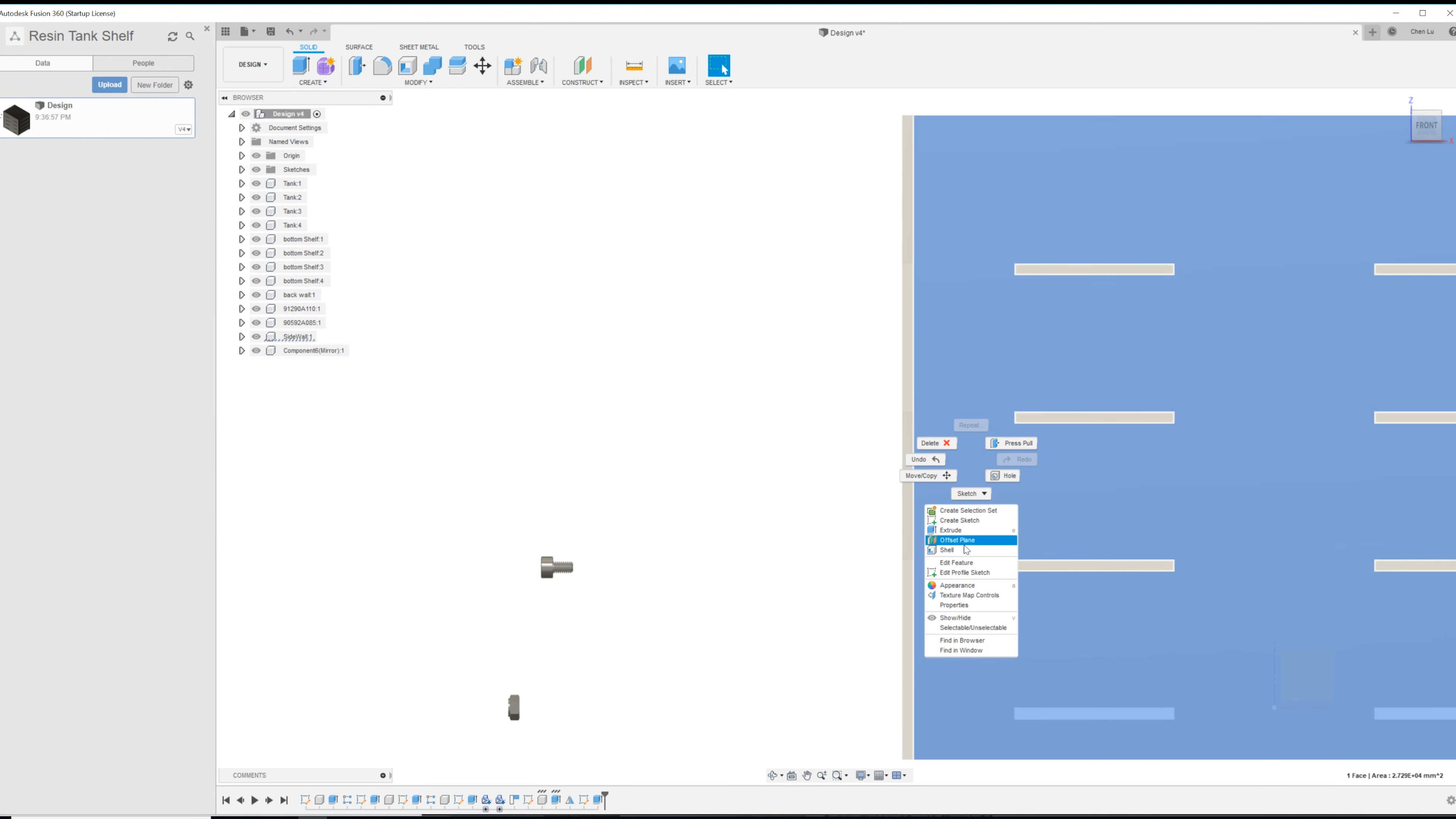
pyautogui.click(956, 563)
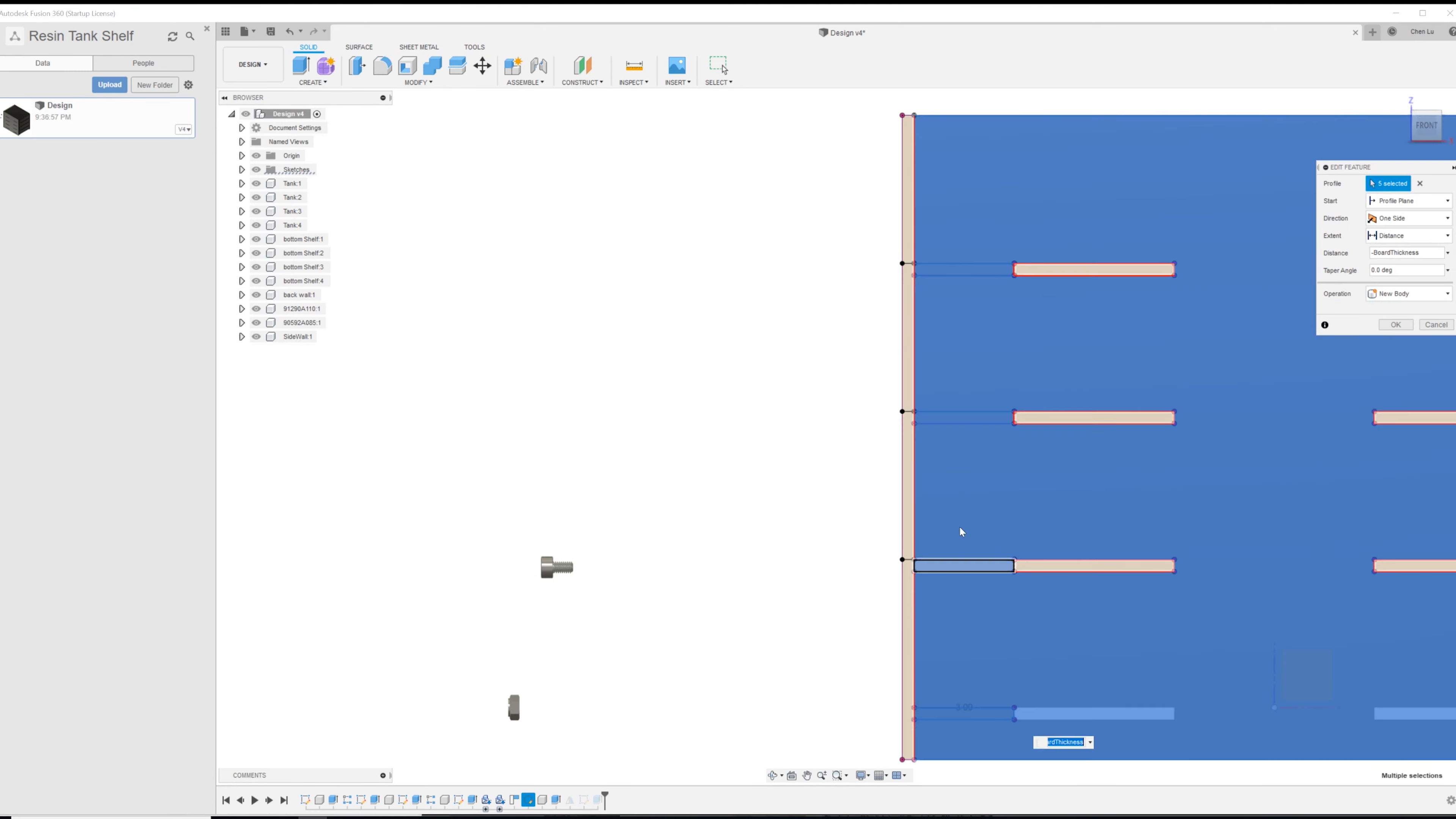
pyautogui.click(907, 211)
pyautogui.click(906, 495)
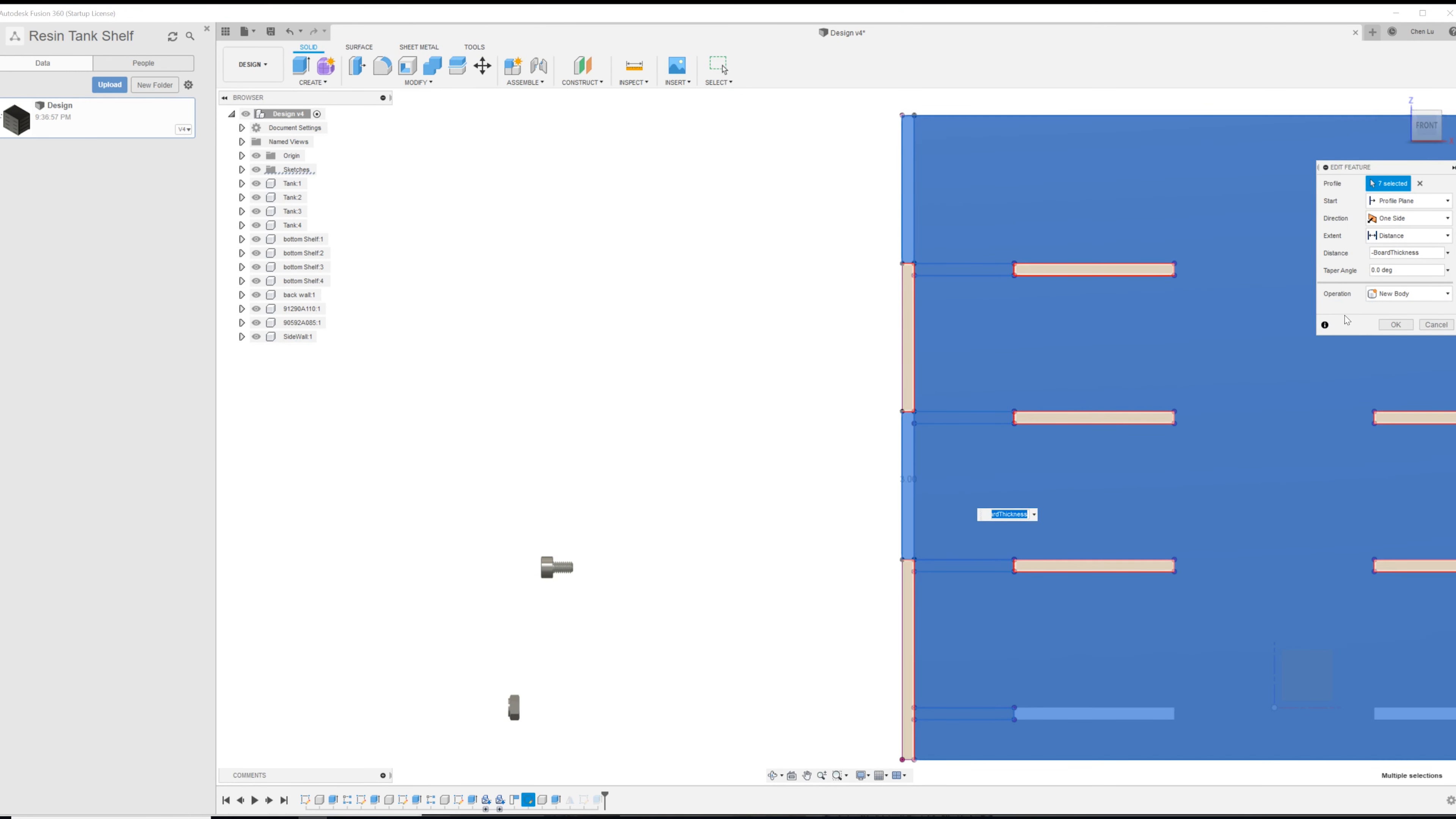
pyautogui.click(1384, 330)
pyautogui.keyDown('shift'); pyautogui.moveTo(651, 459); pyautogui.dragTo(711, 459, button='middle'); pyautogui.keyUp('shift')
pyautogui.scroll(-3, 698, 435)
pyautogui.moveTo(815, 373)
pyautogui.keyDown('shift'); pyautogui.mouseDown(button='middle')
pyautogui.moveTo(832, 385)
pyautogui.moveTo(783, 406)
pyautogui.moveTo(842, 383)
pyautogui.mouseUp(button='middle'); pyautogui.keyUp('shift')
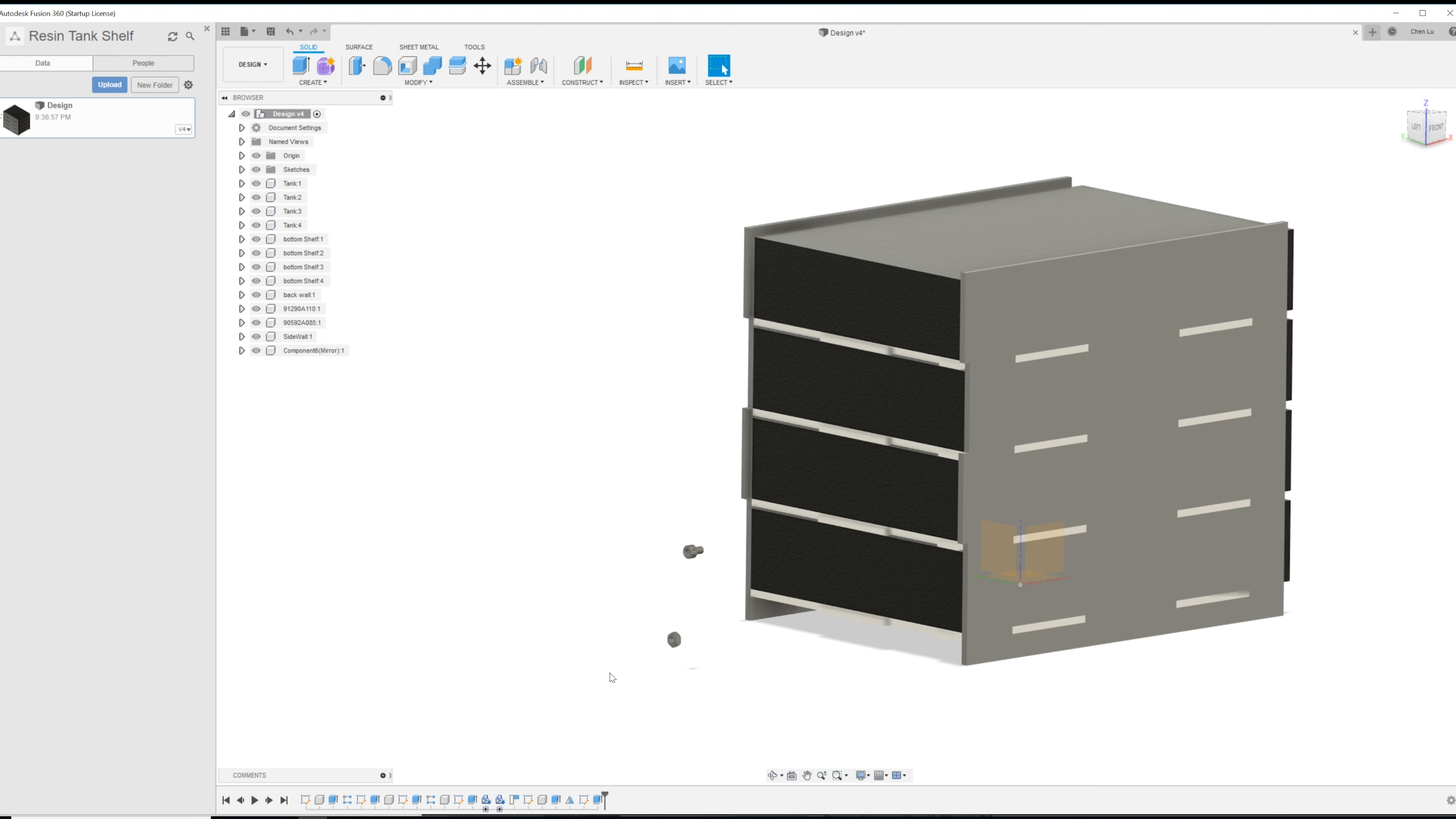
pyautogui.keyDown('shift'); pyautogui.moveTo(835, 604); pyautogui.dragTo(863, 625, button='middle'); pyautogui.keyUp('shift')
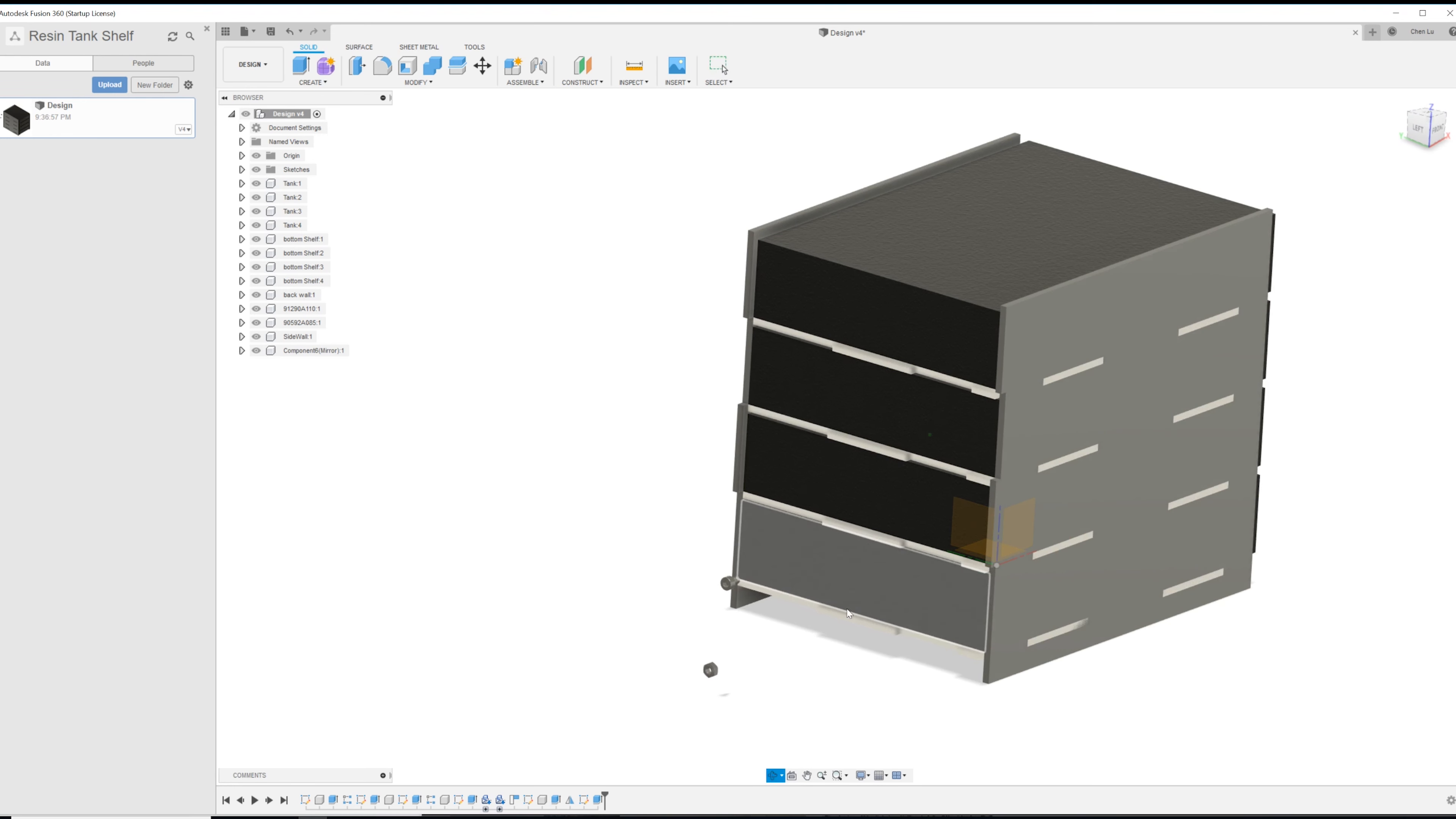
# - Activate the back wall component
pyautogui.rightClick(287, 296)
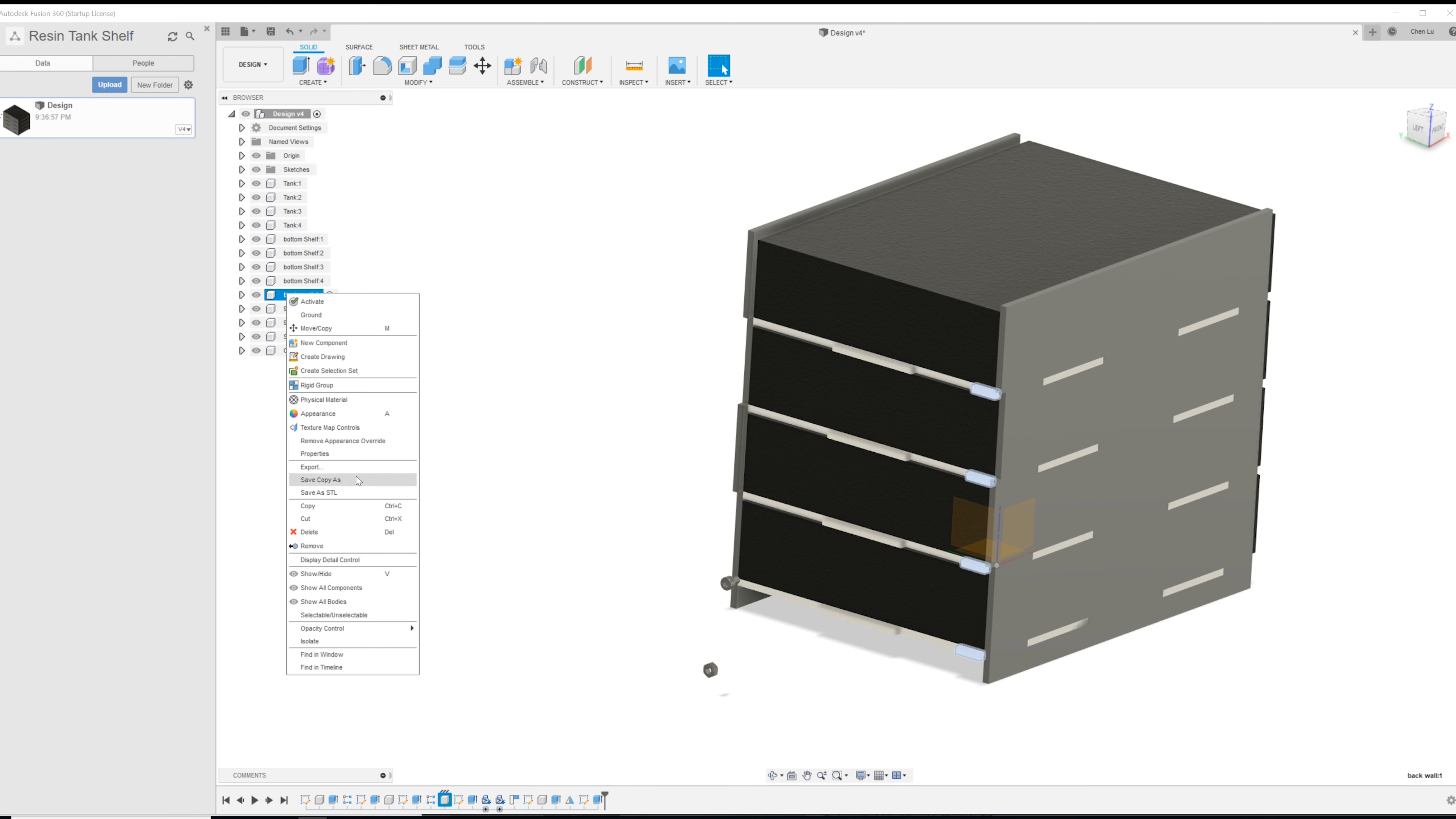
pyautogui.click(489, 365)
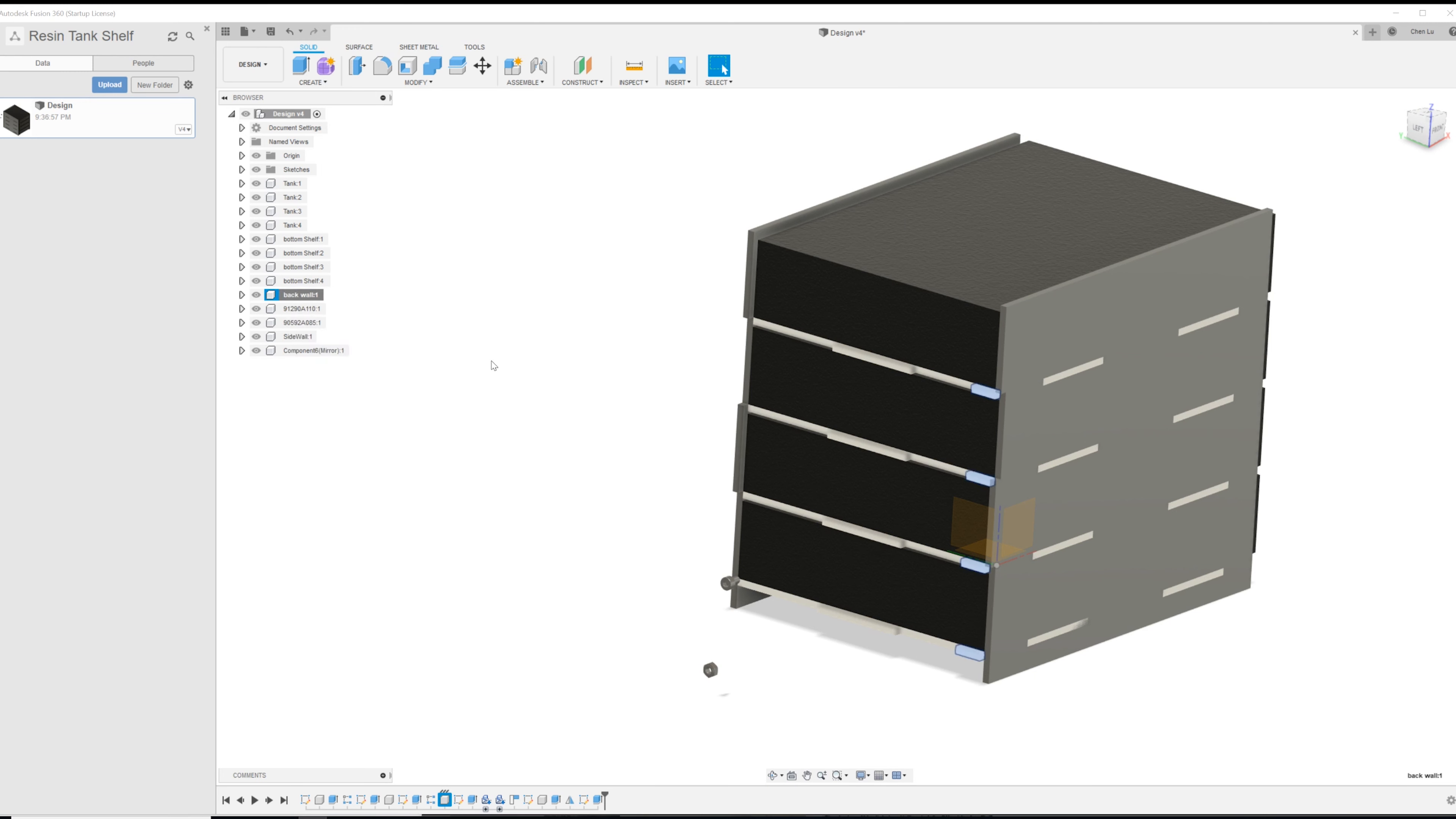
pyautogui.click(297, 296)
pyautogui.click(330, 295)
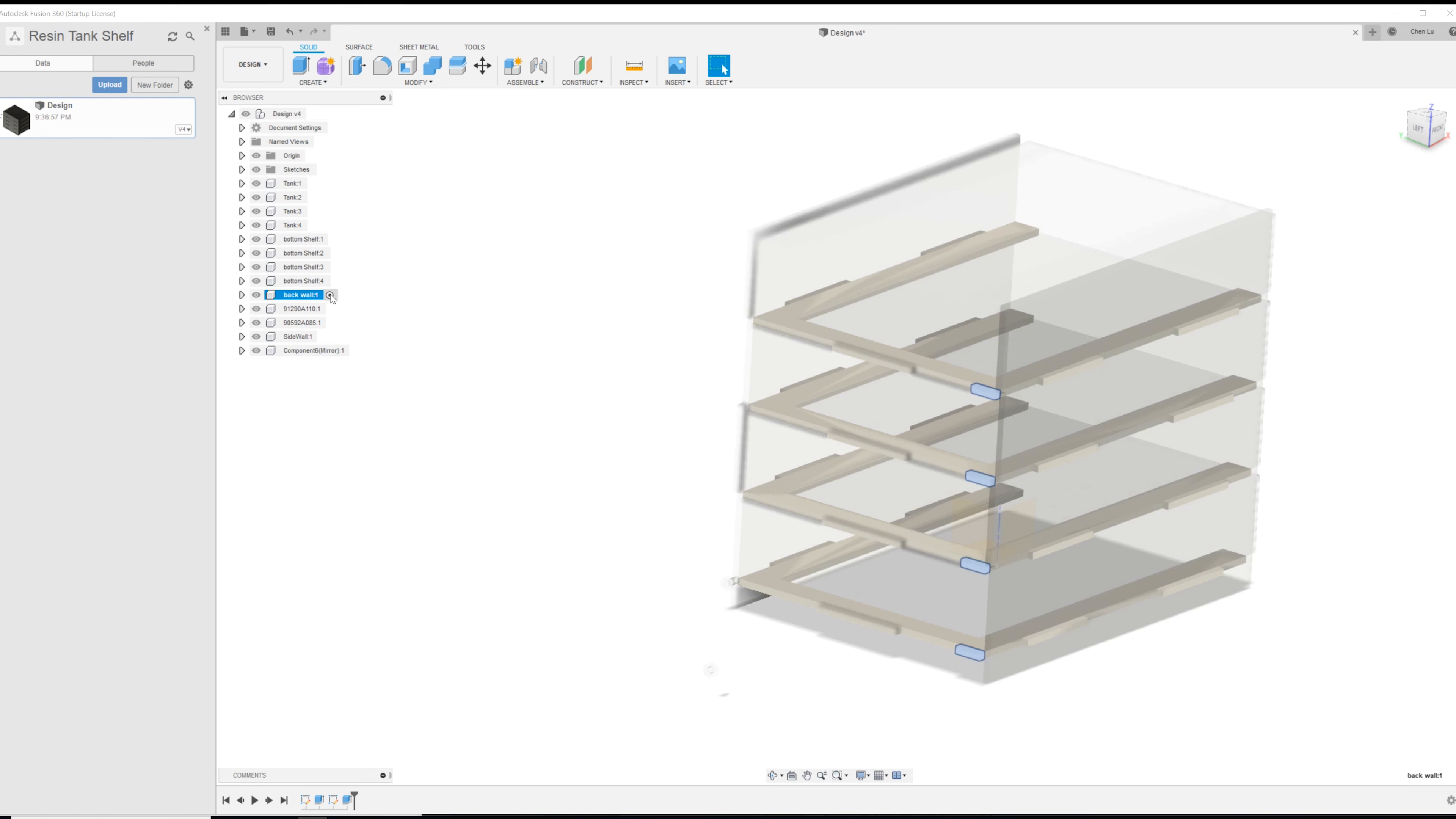
# - Change the operation of the back wall's edge-slot extrusion to New Body and reactivate the top-level design
pyautogui.rightClick(348, 800)
pyautogui.click(375, 666)
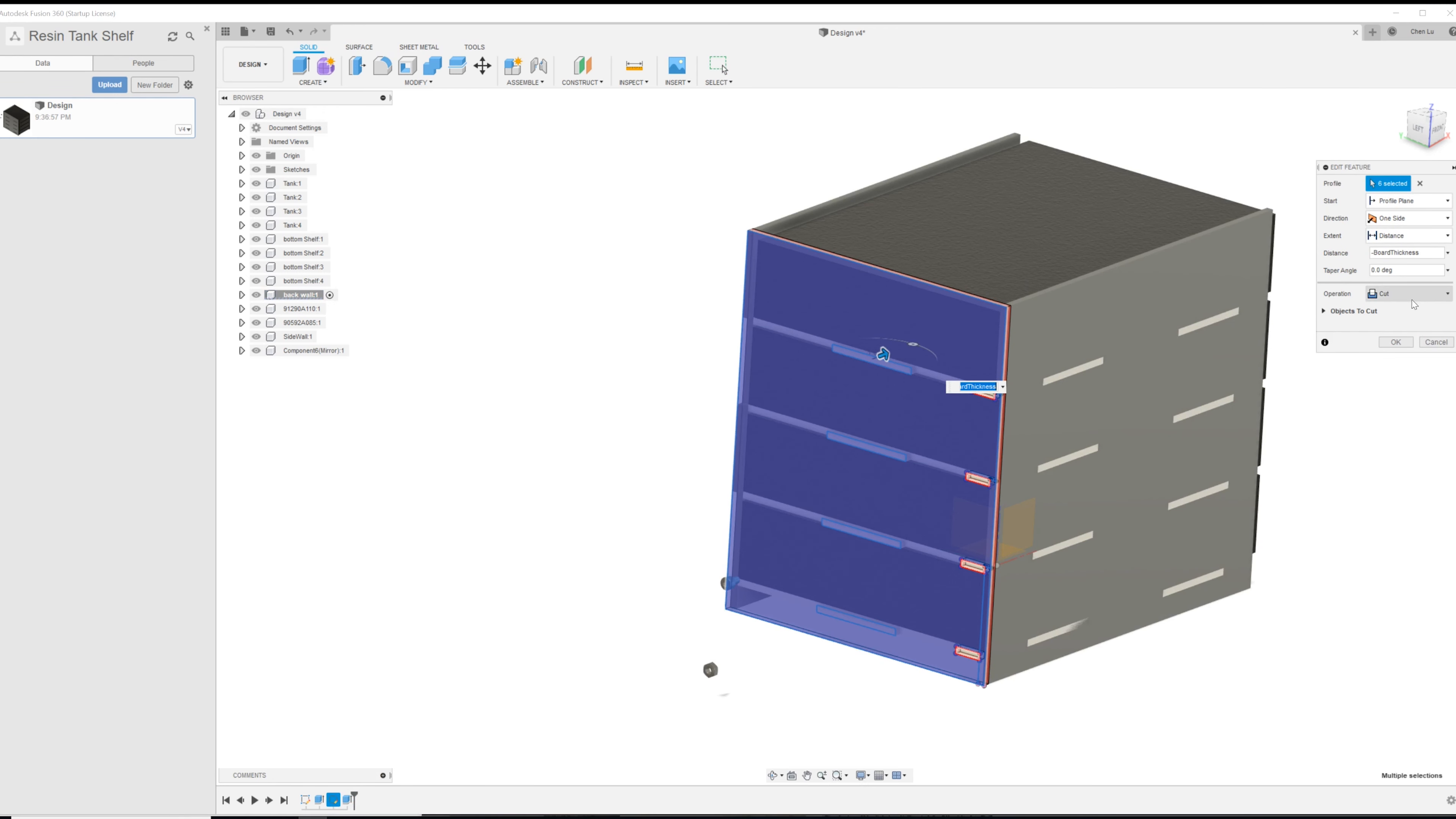
pyautogui.click(1411, 297)
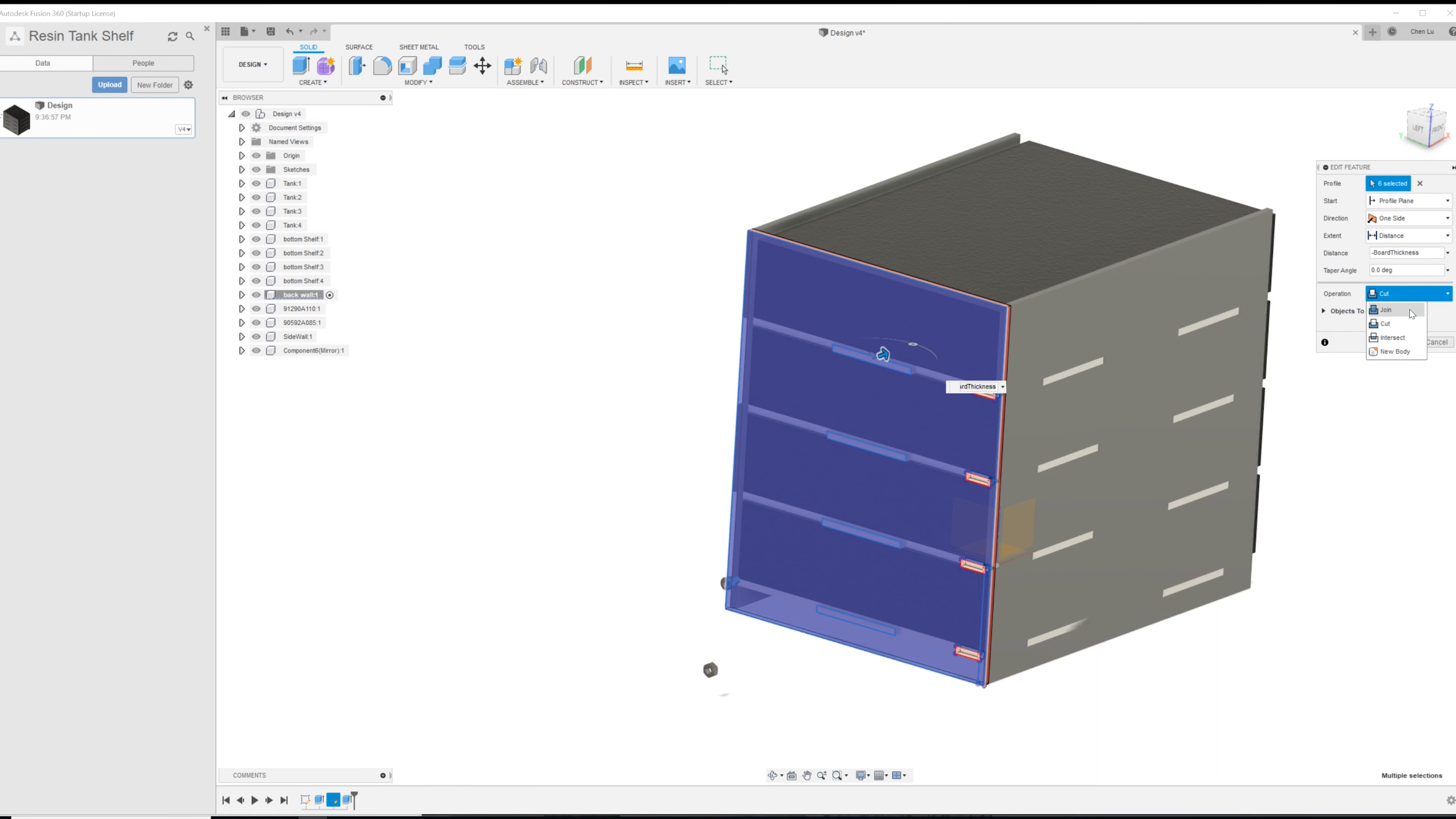
pyautogui.click(1408, 326)
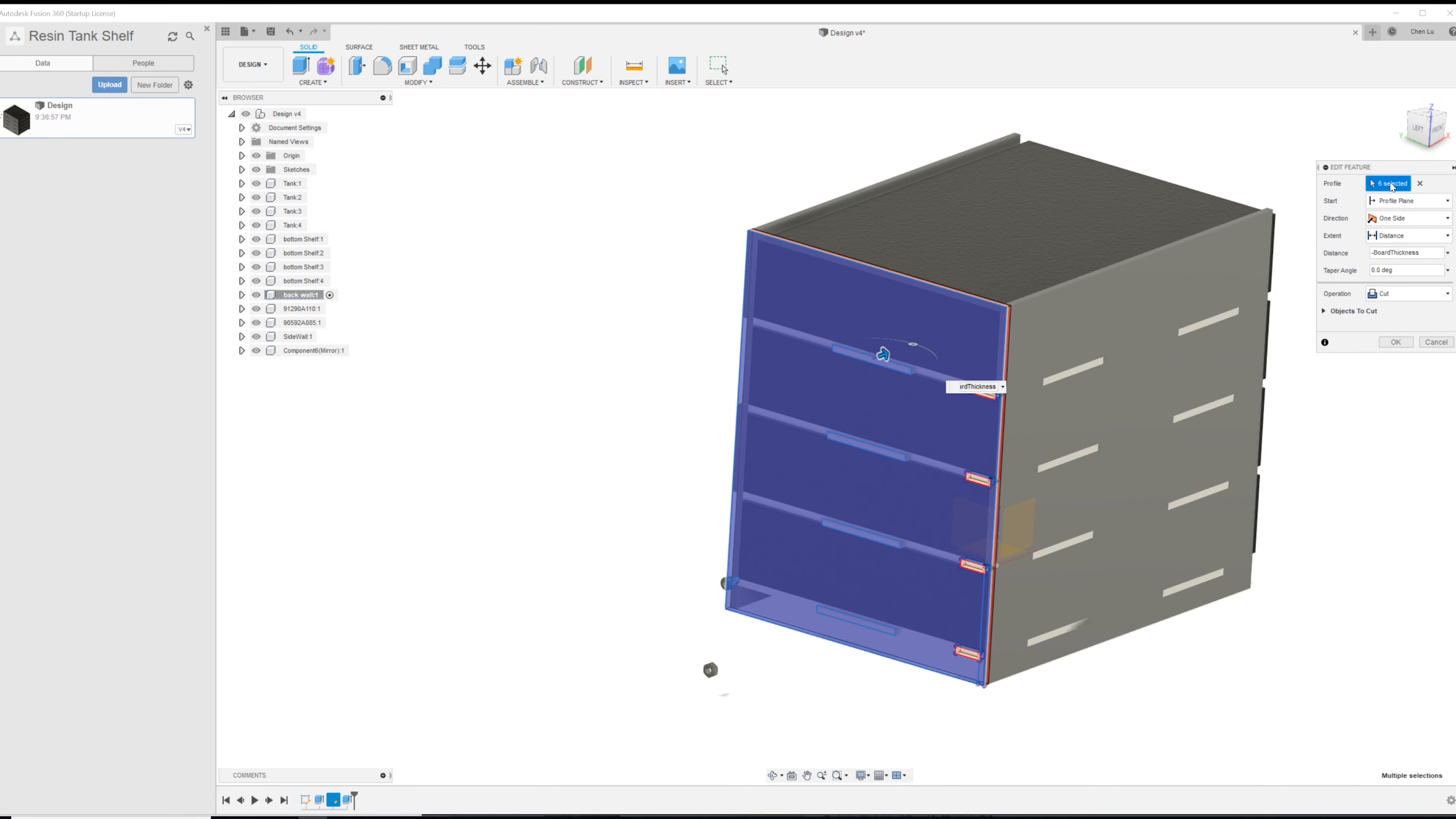
pyautogui.click(1403, 294)
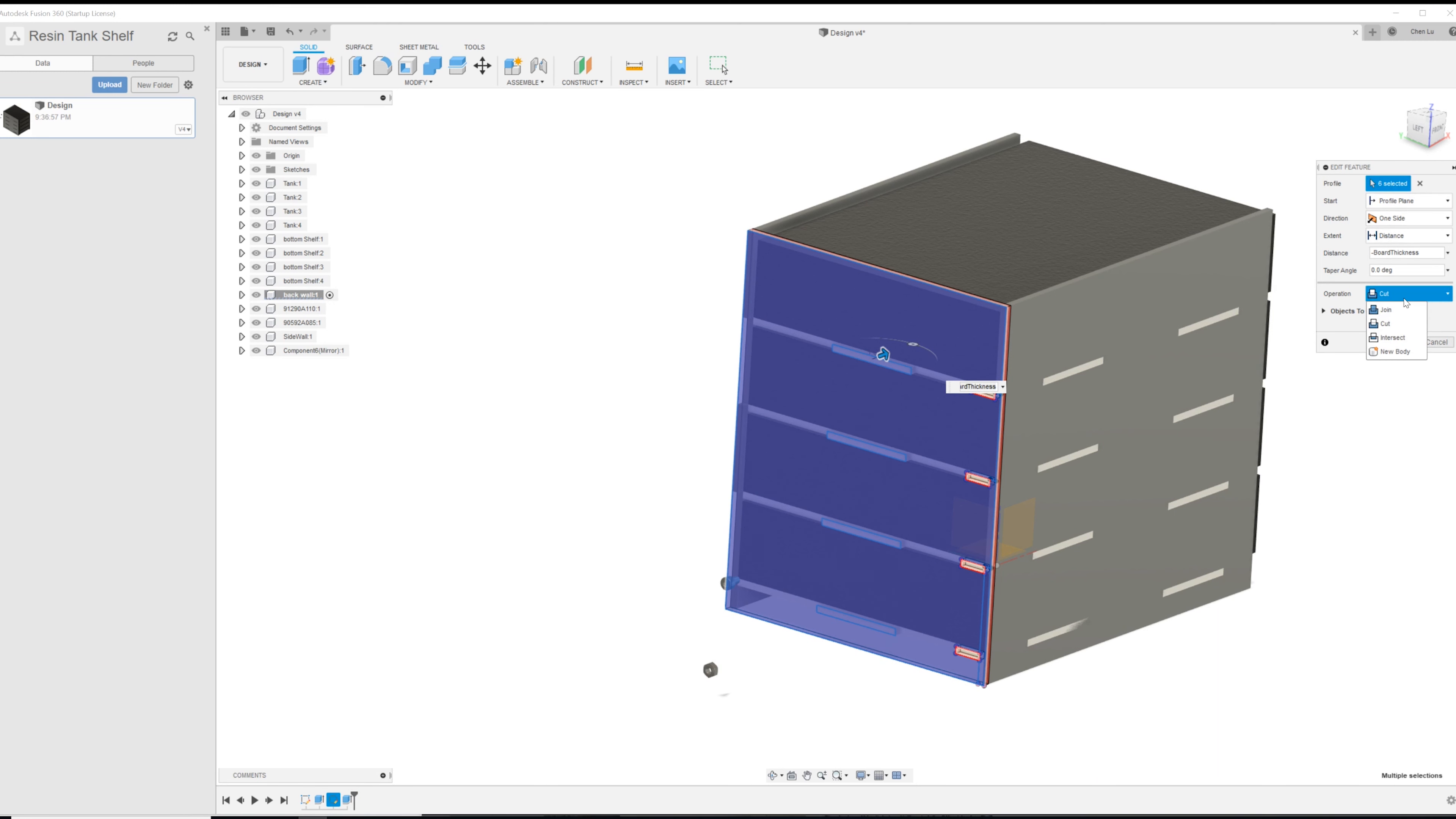
pyautogui.click(1401, 351)
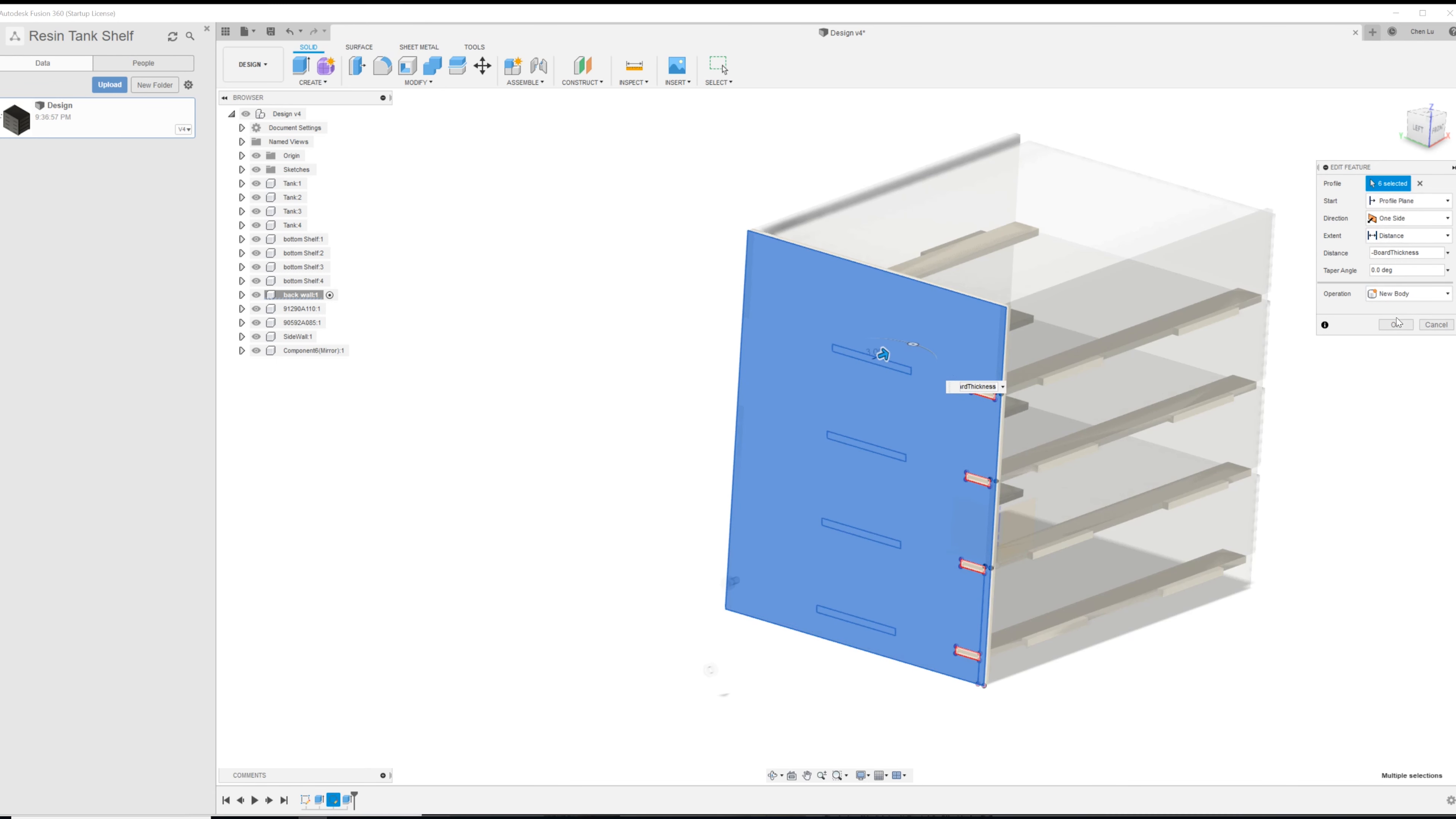
pyautogui.scroll(3, 1033, 569)
pyautogui.moveTo(922, 586)
pyautogui.keyDown('shift'); pyautogui.mouseDown(button='middle')
pyautogui.moveTo(988, 582)
pyautogui.moveTo(917, 590)
pyautogui.mouseUp(button='middle'); pyautogui.keyUp('shift')
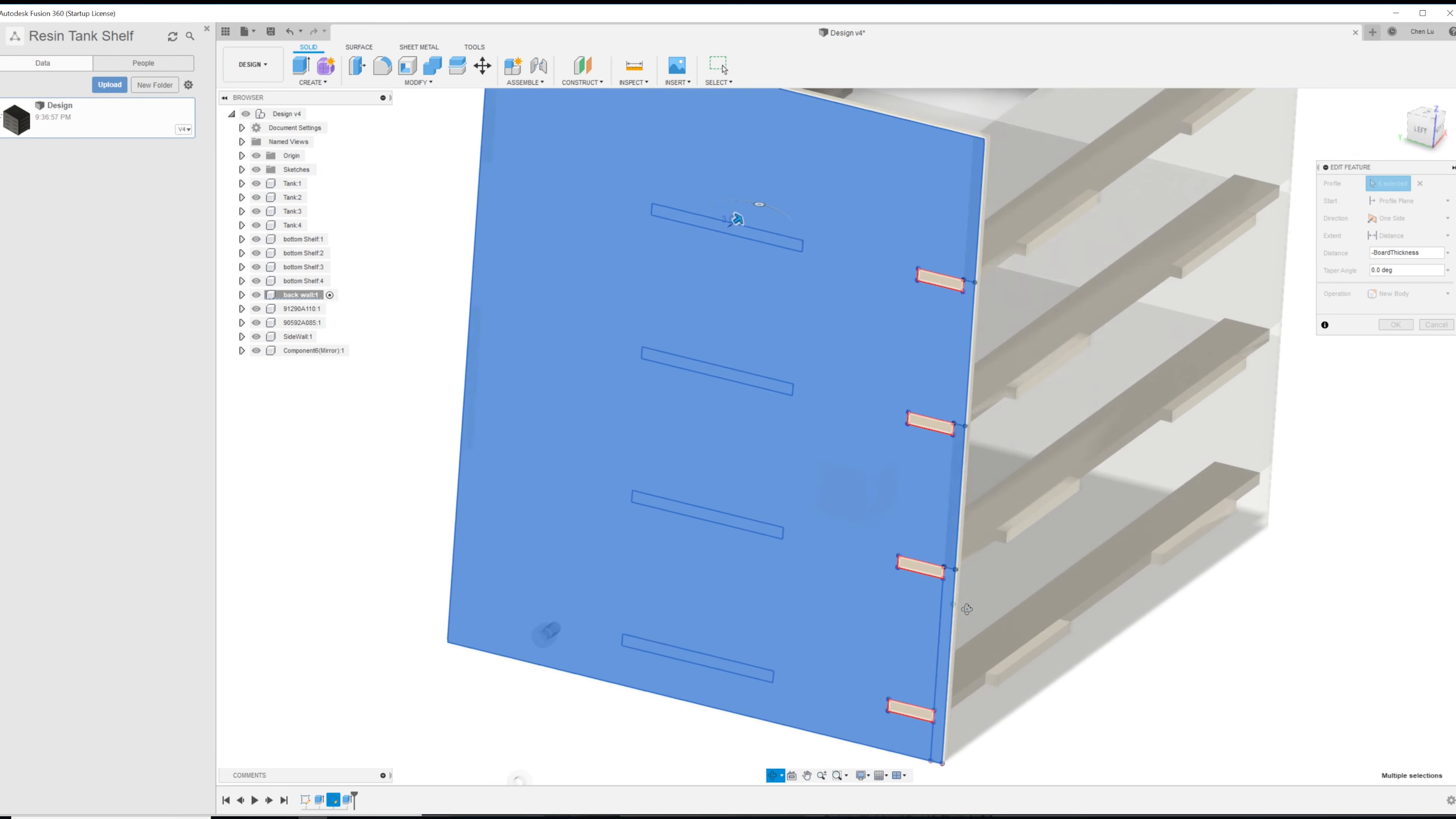
pyautogui.click(1395, 325)
pyautogui.keyDown('shift'); pyautogui.moveTo(1299, 367); pyautogui.dragTo(859, 494, button='middle'); pyautogui.keyUp('shift')
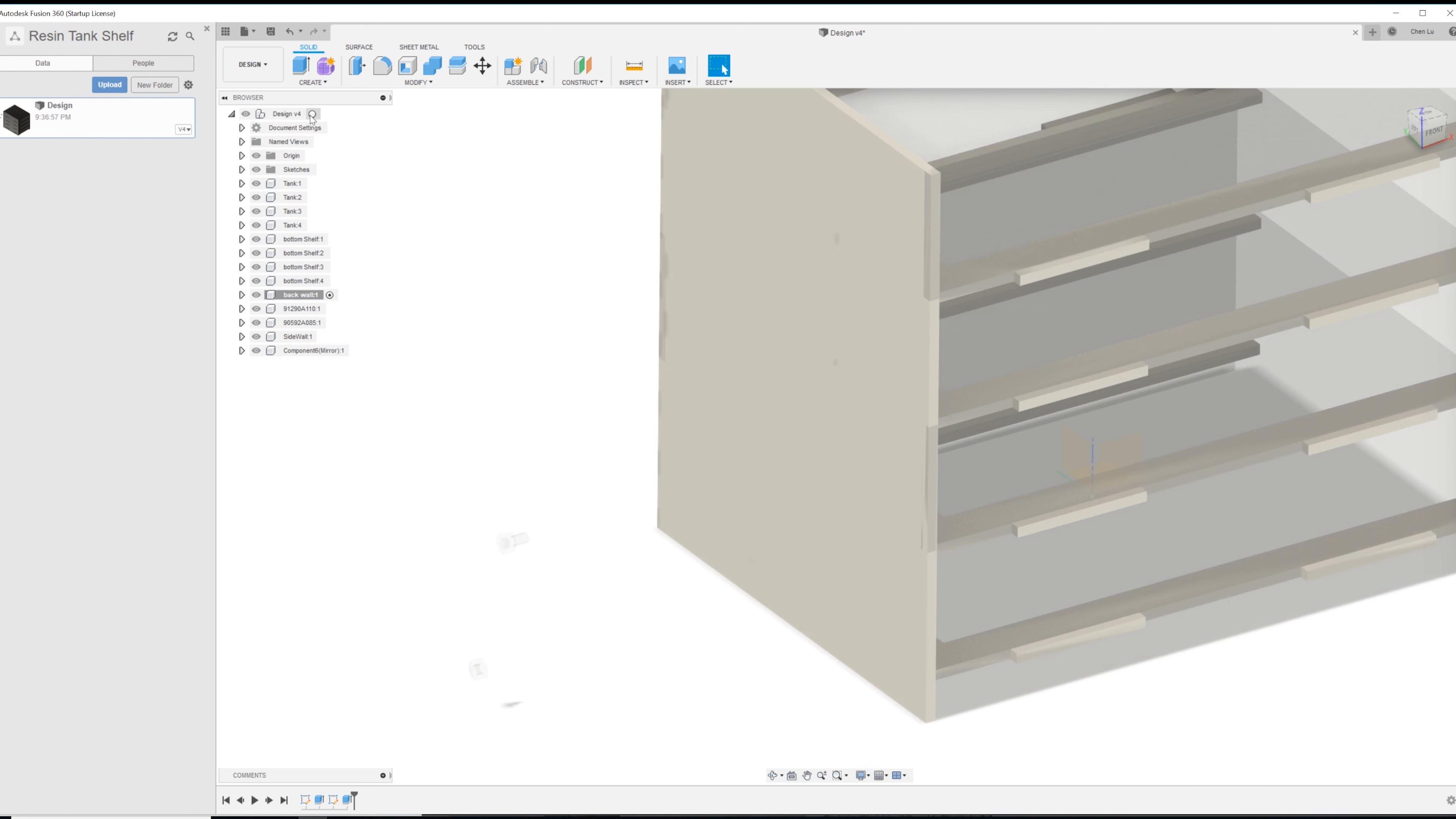
pyautogui.click(312, 114)
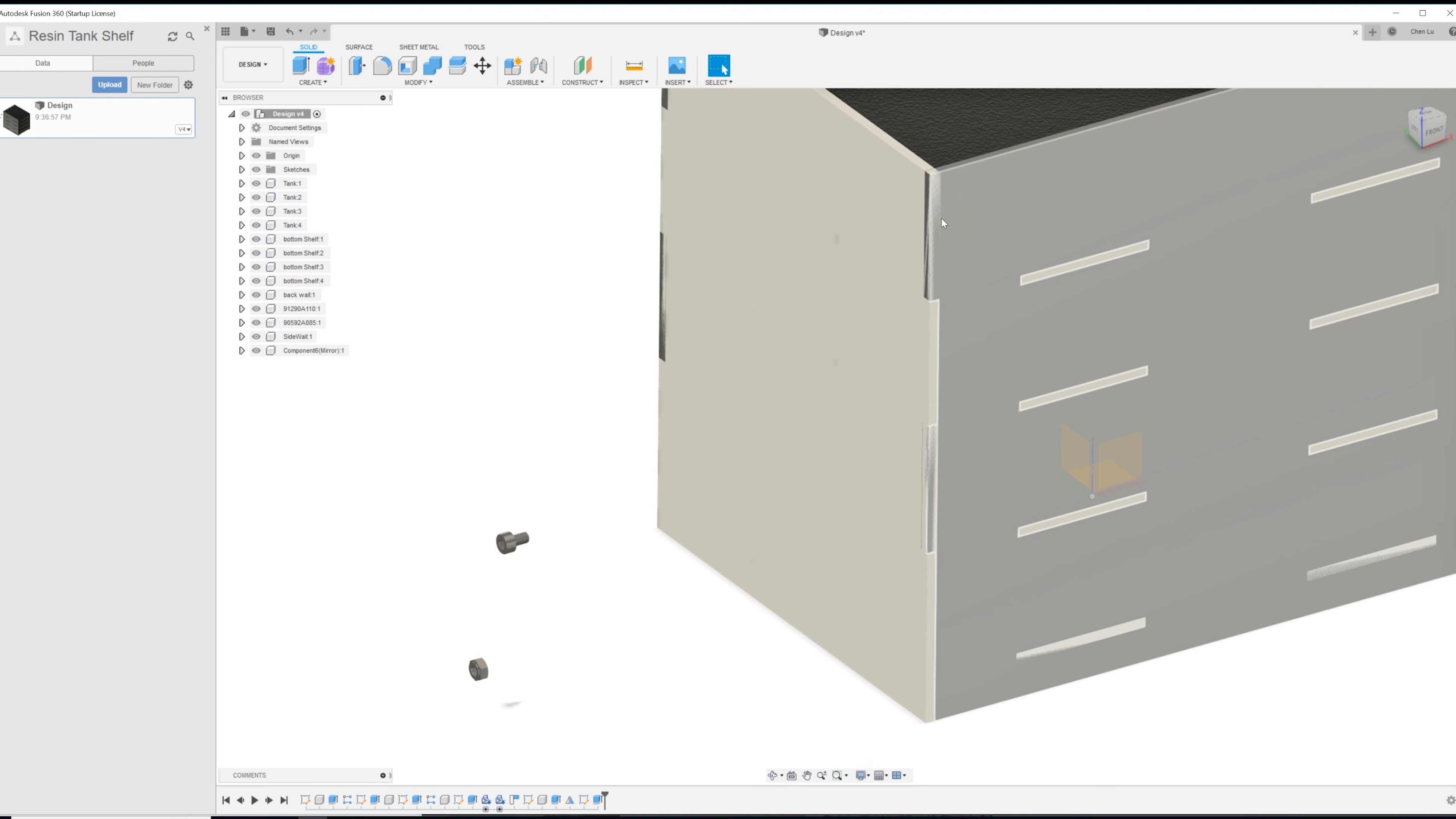
pyautogui.scroll(3, 940, 217)
pyautogui.keyDown('shift'); pyautogui.moveTo(902, 287); pyautogui.dragTo(937, 269, button='middle'); pyautogui.keyUp('shift')
pyautogui.click(835, 534)
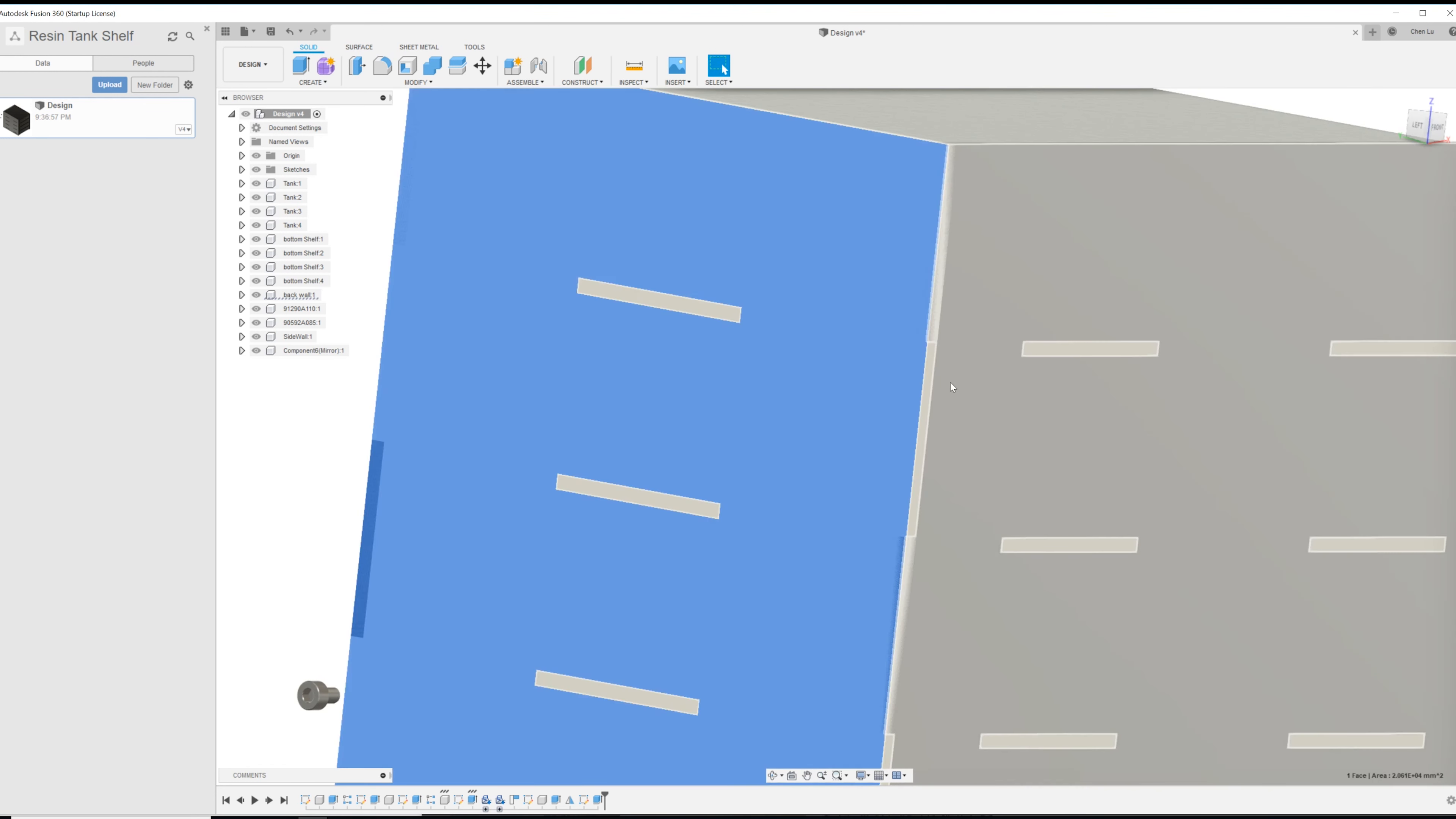
pyautogui.click(942, 567)
pyautogui.scroll(-2, 956, 552)
pyautogui.click(903, 482)
pyautogui.rightClick(903, 487)
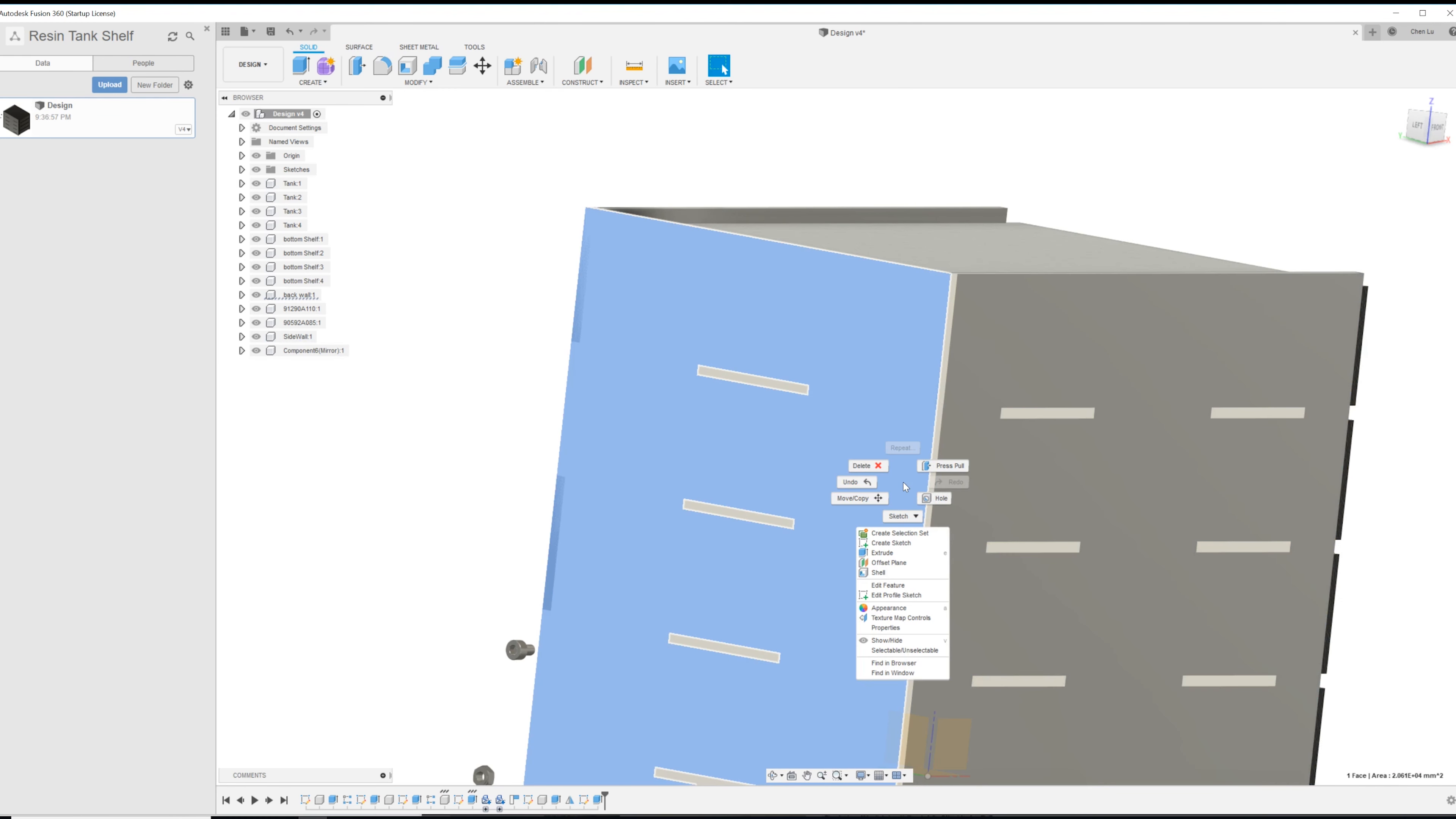
pyautogui.click(903, 585)
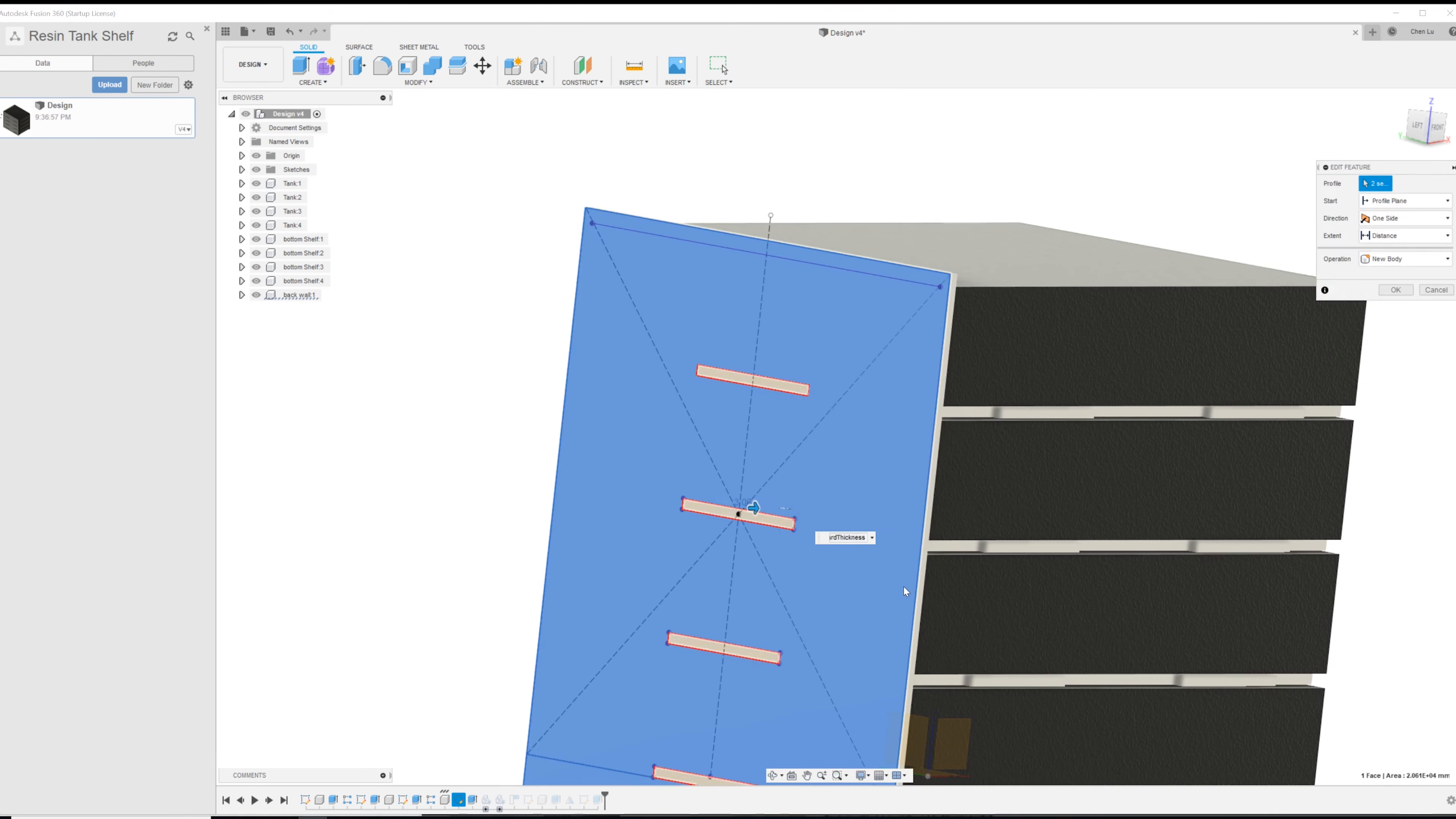
pyautogui.keyDown('shift'); pyautogui.moveTo(902, 467); pyautogui.dragTo(1056, 532, button='middle'); pyautogui.keyUp('shift')
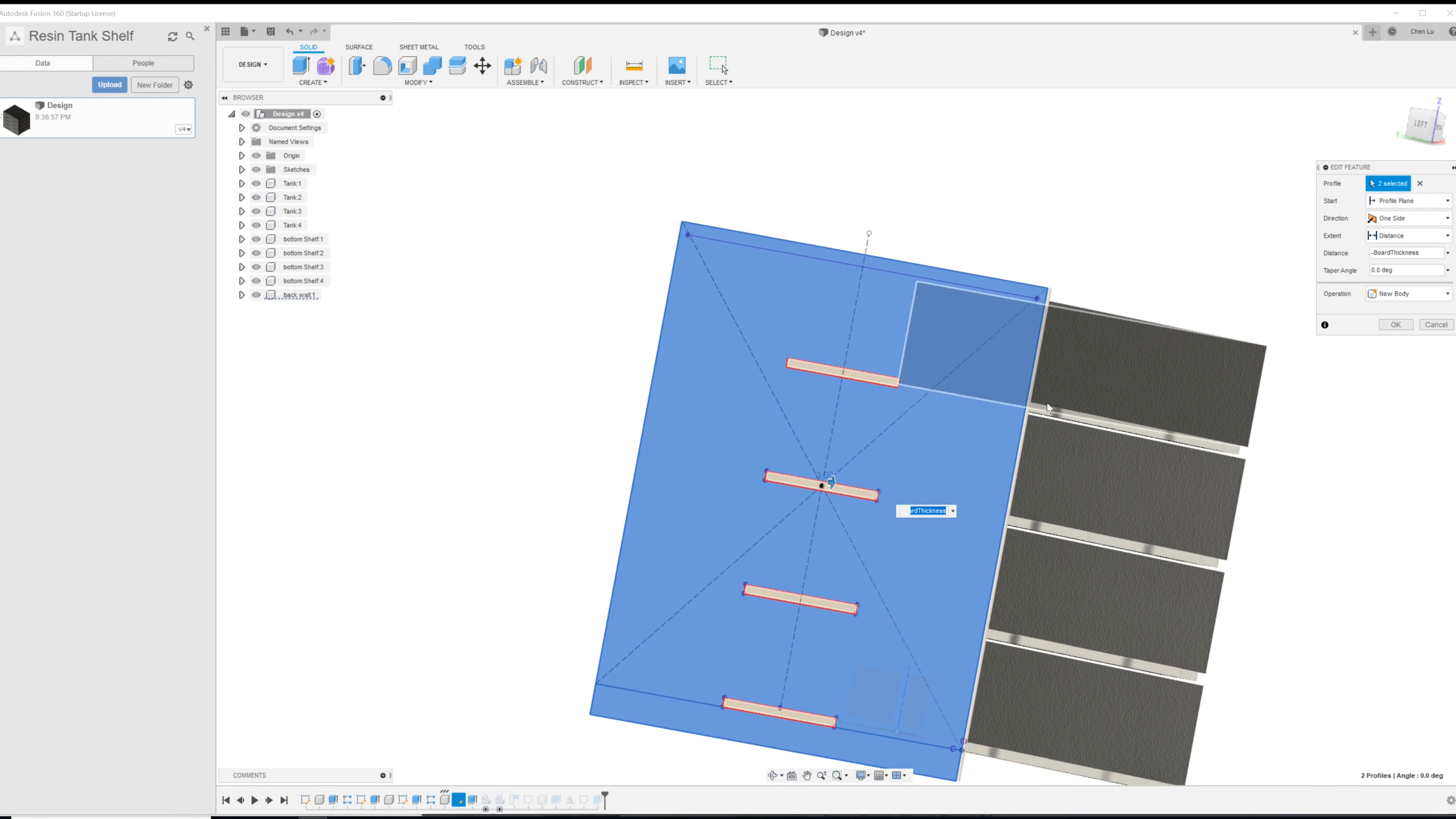
pyautogui.keyDown('shift'); pyautogui.moveTo(1040, 429); pyautogui.dragTo(1032, 551, button='middle'); pyautogui.keyUp('shift')
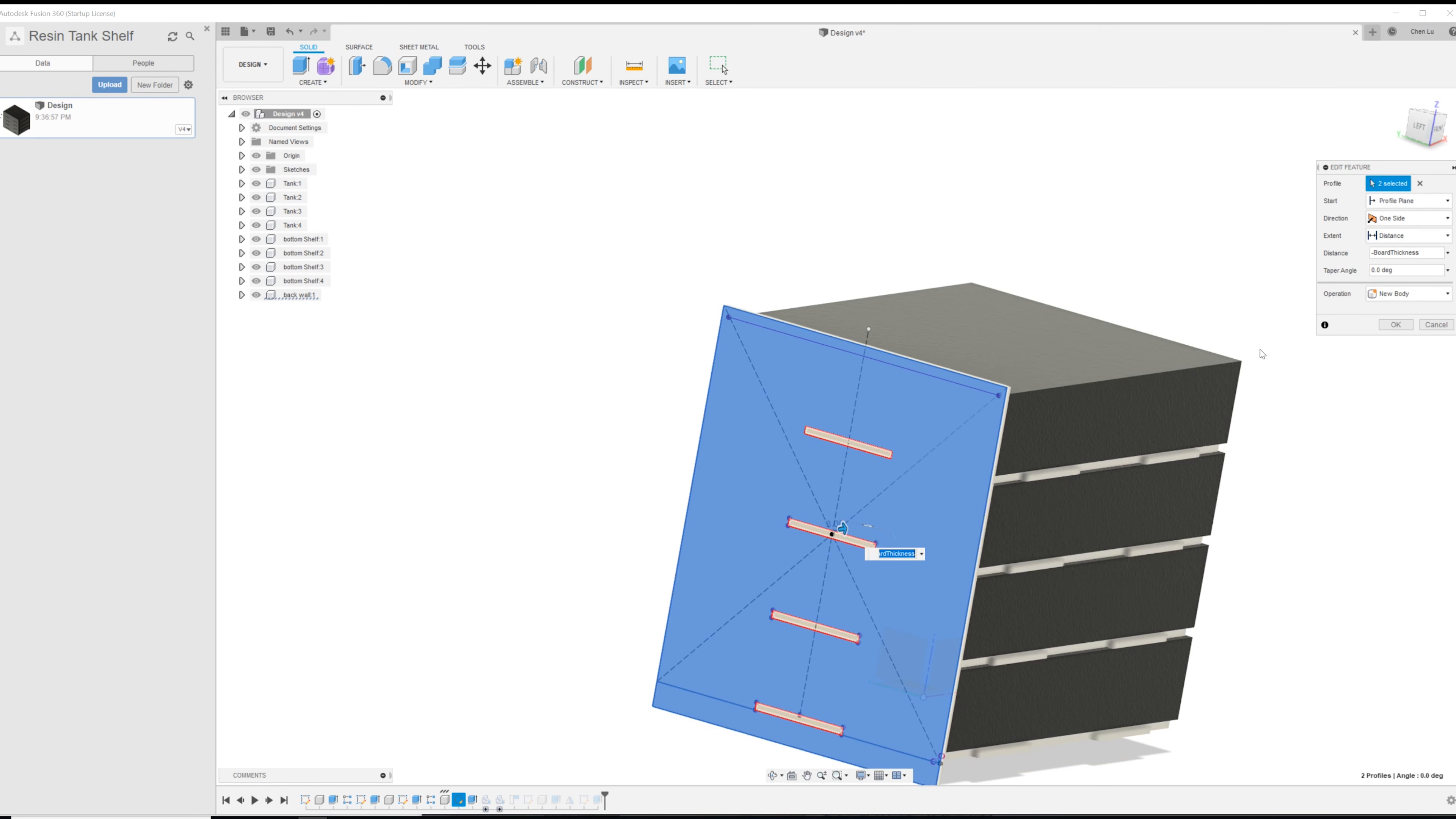
pyautogui.click(1436, 325)
# - Activate the back wall component and open its Sketch2 for editing
pyautogui.click(294, 299)
pyautogui.click(330, 294)
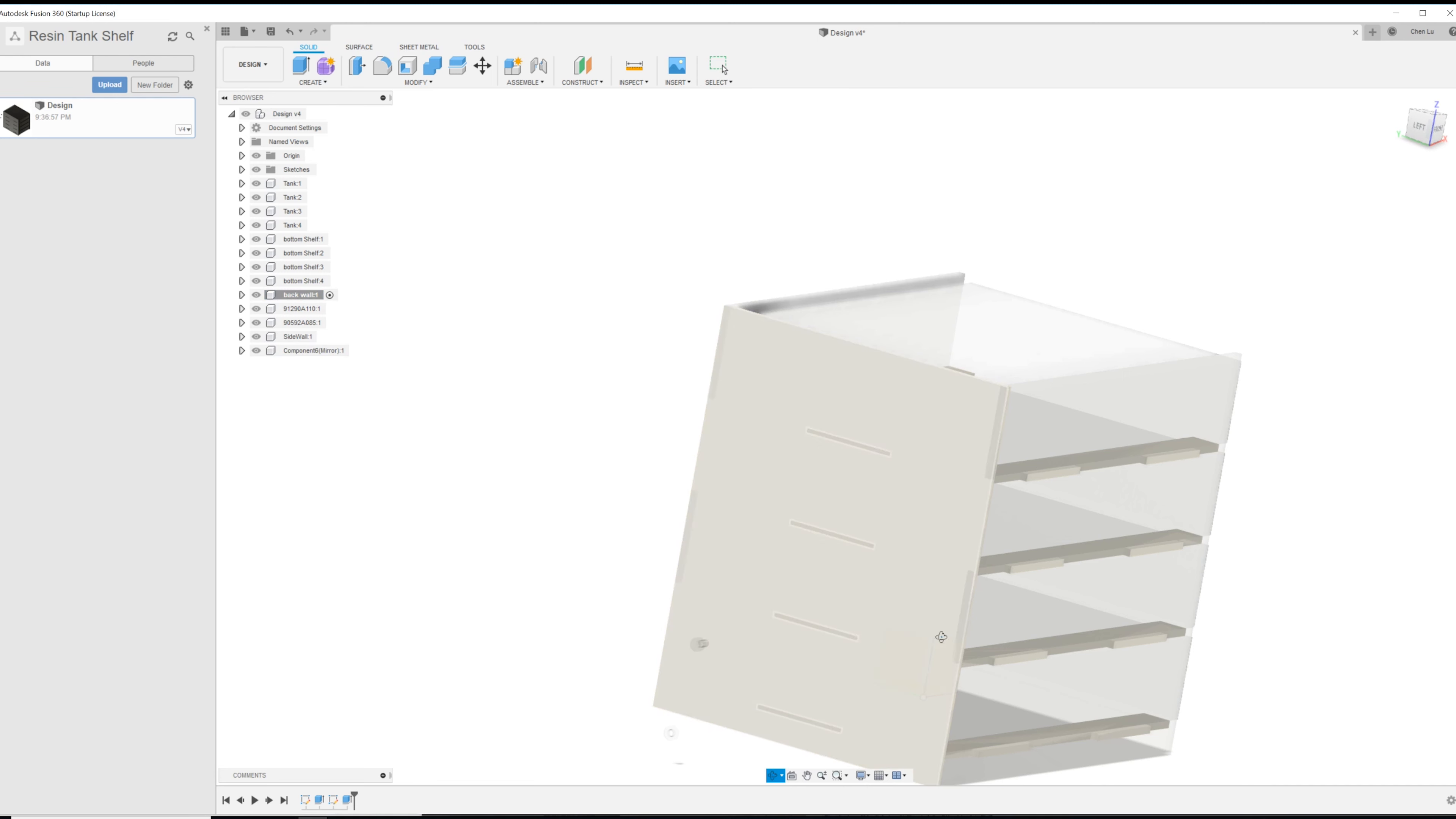
pyautogui.click(887, 627)
pyautogui.keyDown('shift'); pyautogui.moveTo(887, 626); pyautogui.dragTo(906, 627, button='middle'); pyautogui.keyUp('shift')
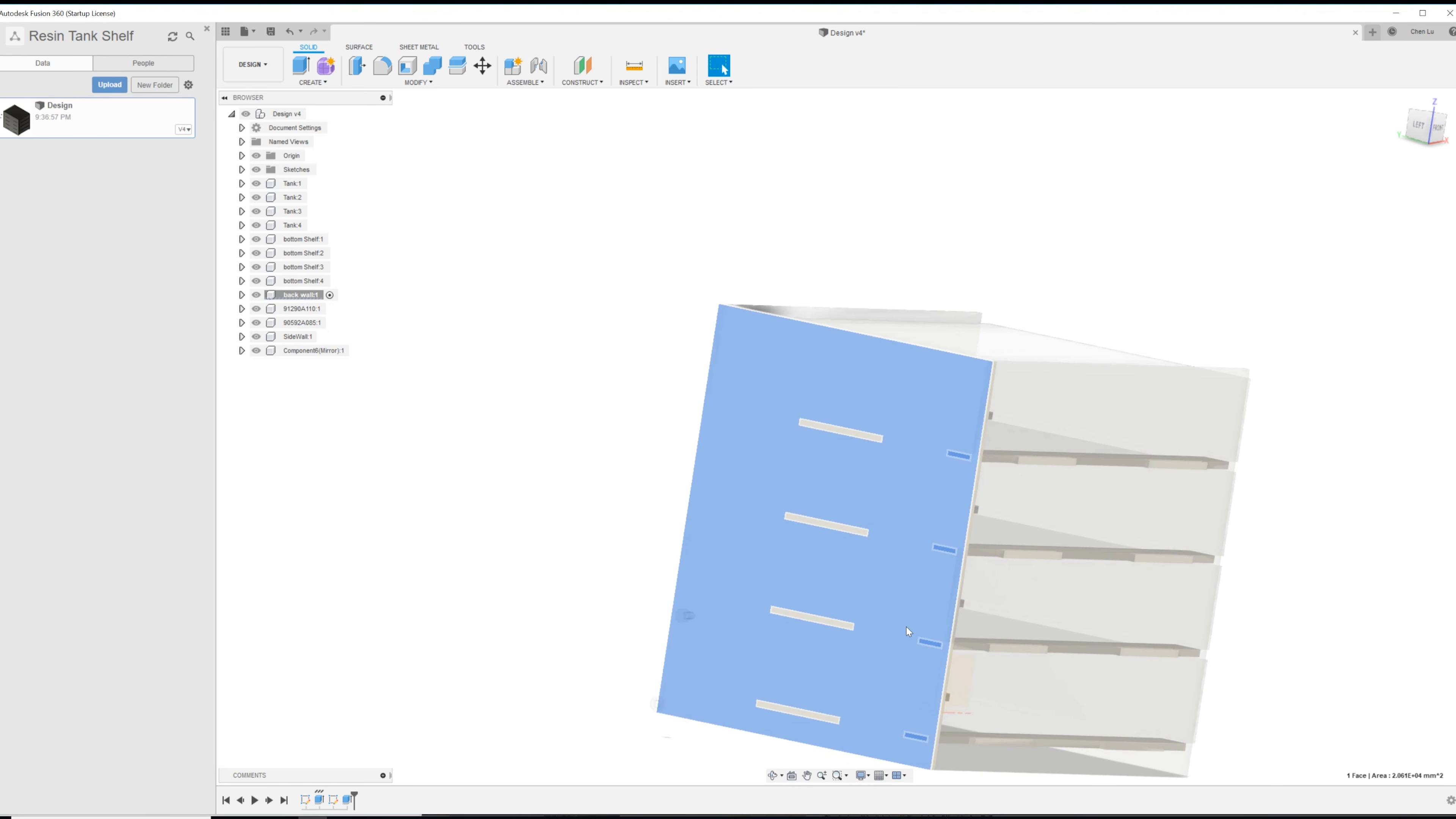
pyautogui.rightClick(335, 799)
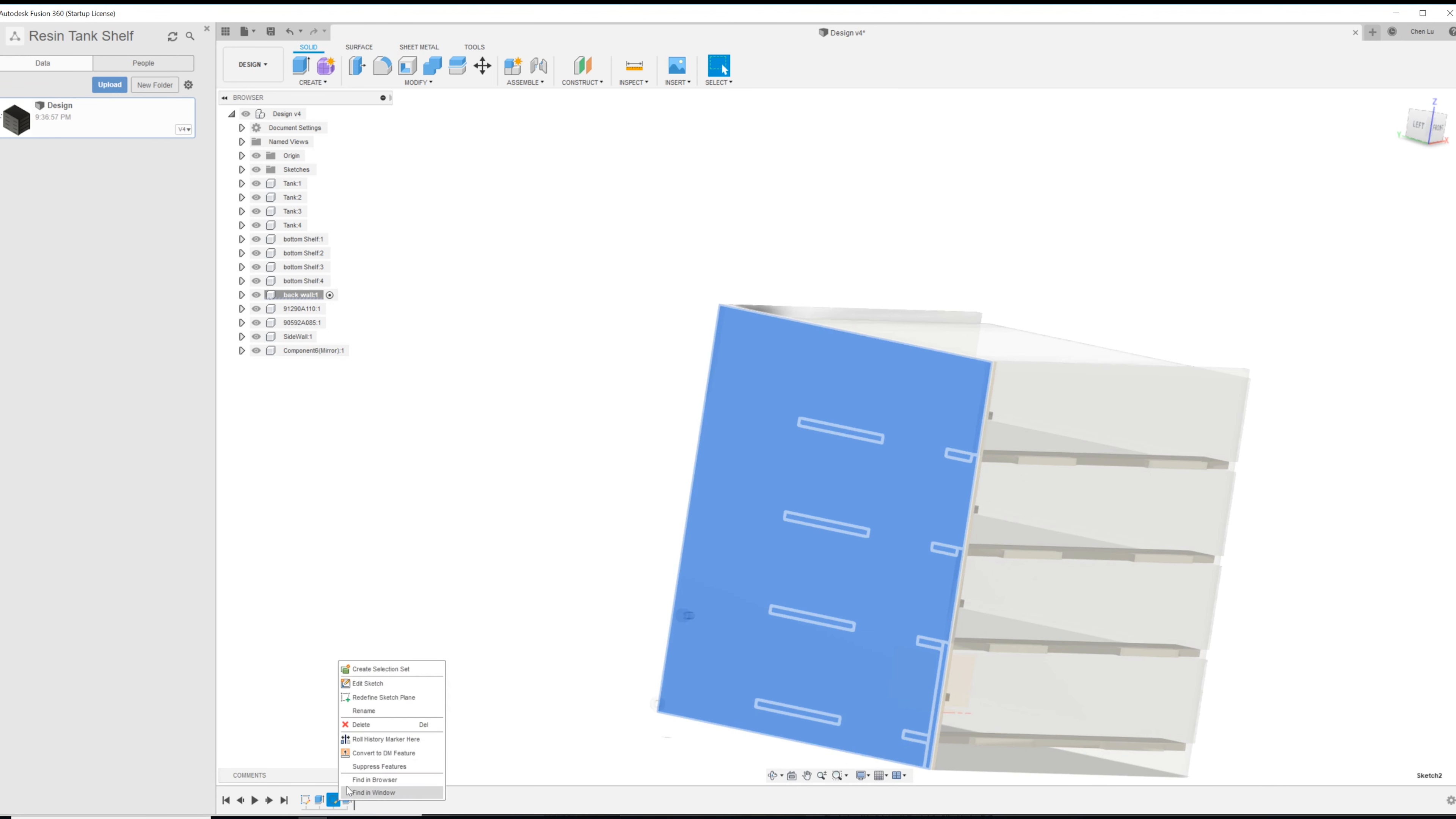
pyautogui.click(437, 682)
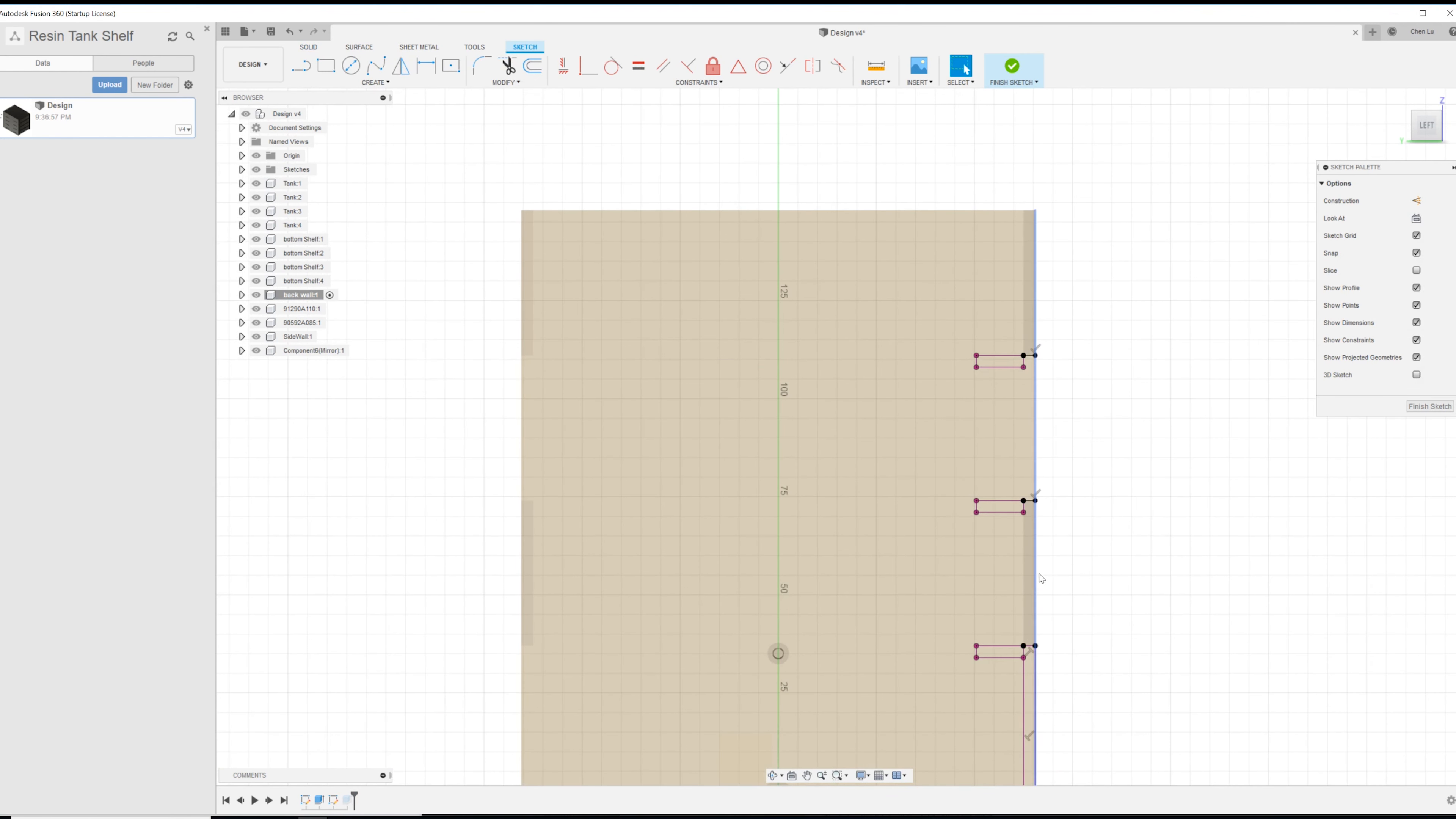
# - Draw lines outlining the narrow strip along the back wall's outer edge, from the lowest short divider line up to the wall's upper edge
pyautogui.click(1025, 646)
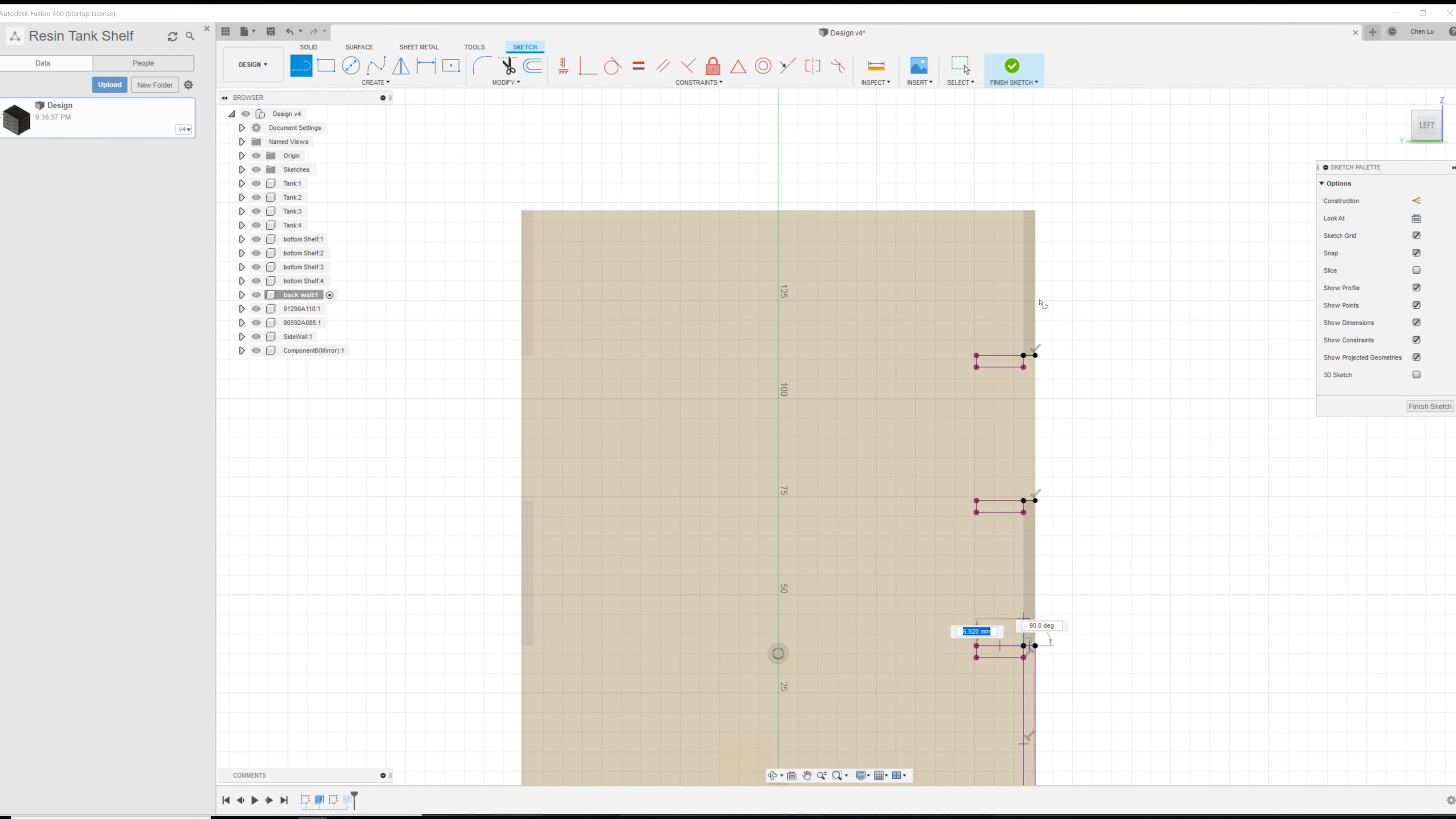
pyautogui.click(1023, 212)
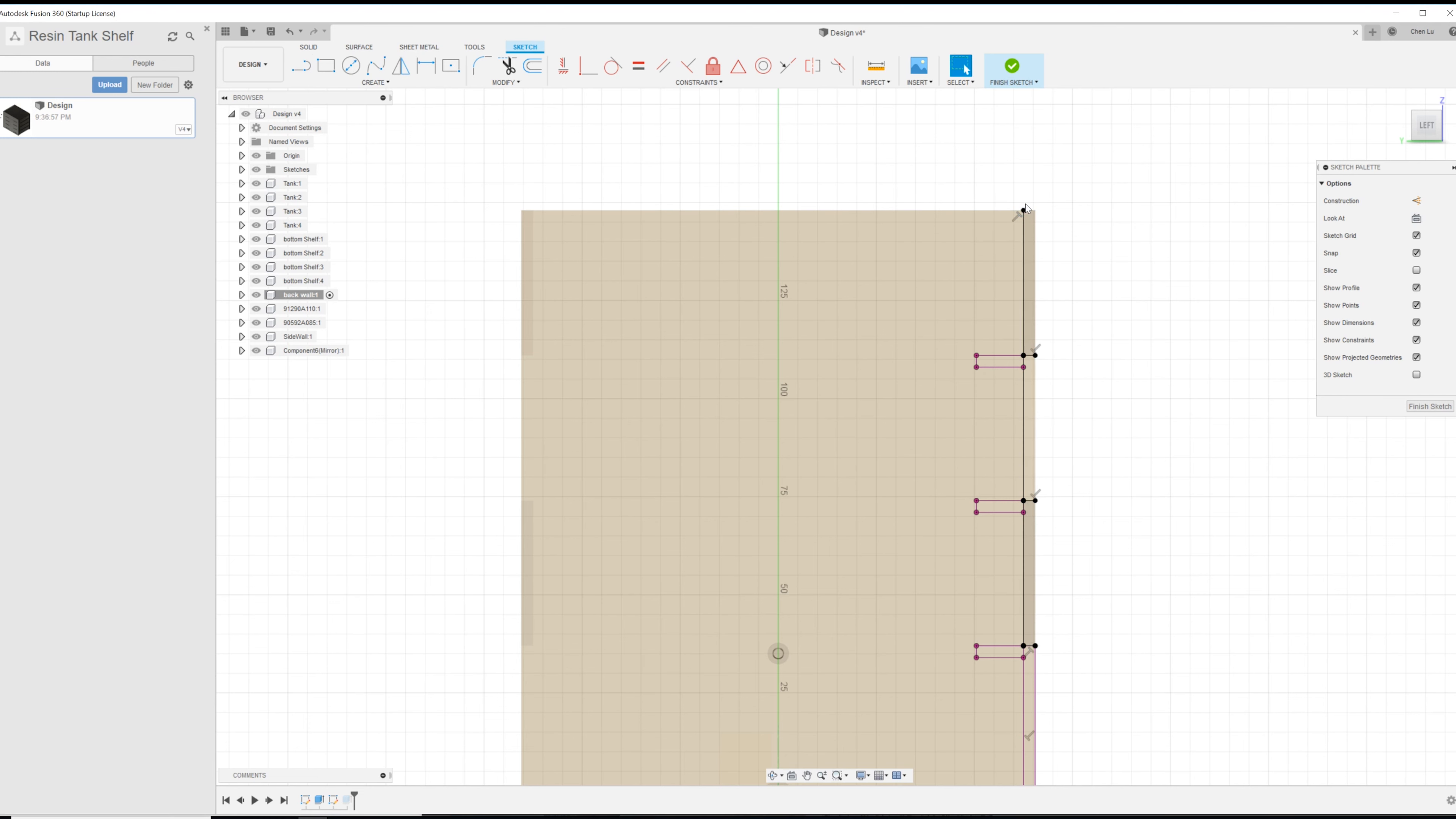
pyautogui.press('l')
pyautogui.click(1025, 211)
pyautogui.click(1035, 210)
pyautogui.click(1035, 645)
pyautogui.click(1034, 211)
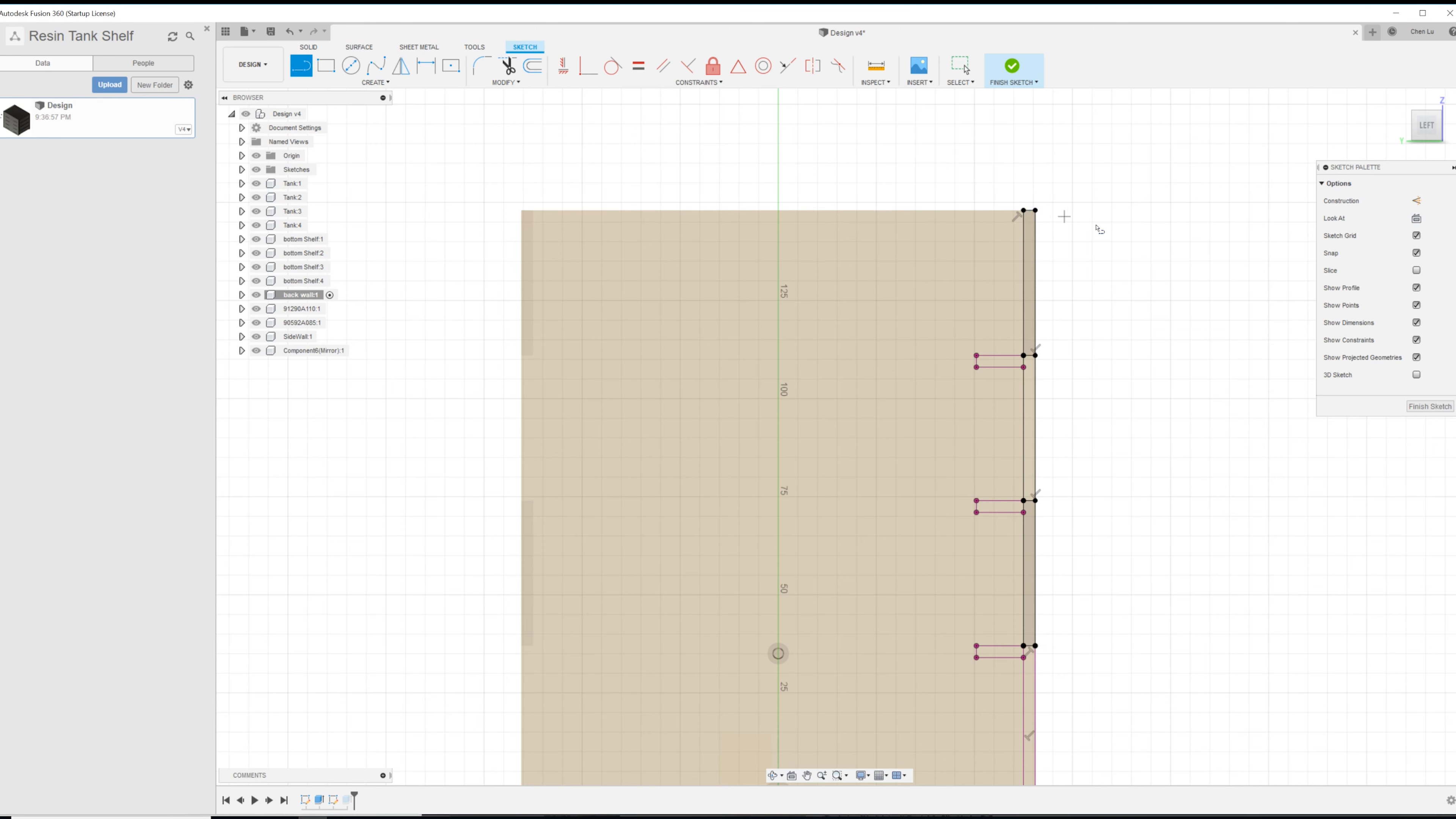
# - Finish the sketch and open the back wall's second extrusion for editing
pyautogui.click(1428, 406)
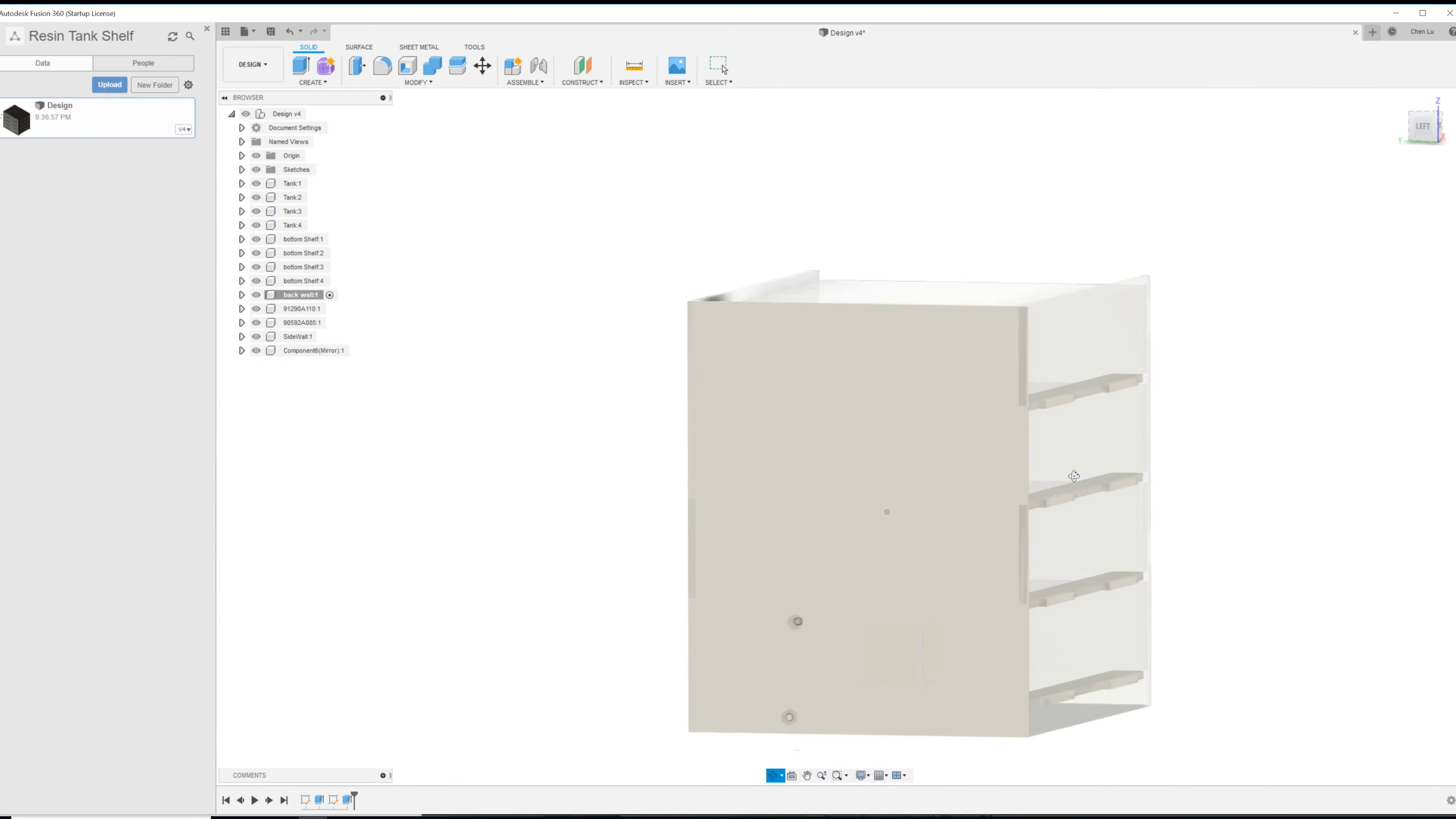
pyautogui.click(906, 470)
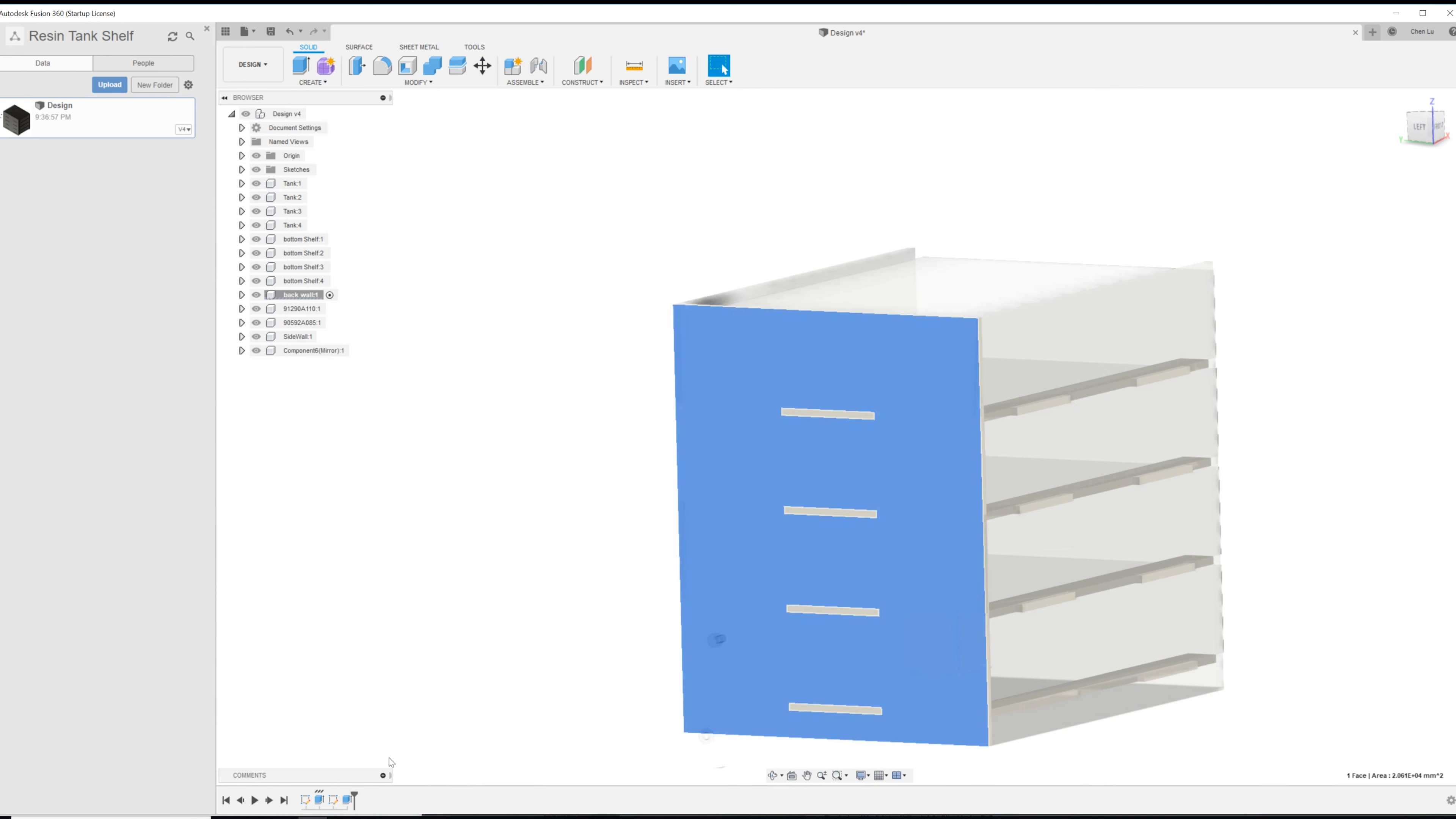
pyautogui.rightClick(347, 802)
pyautogui.click(396, 690)
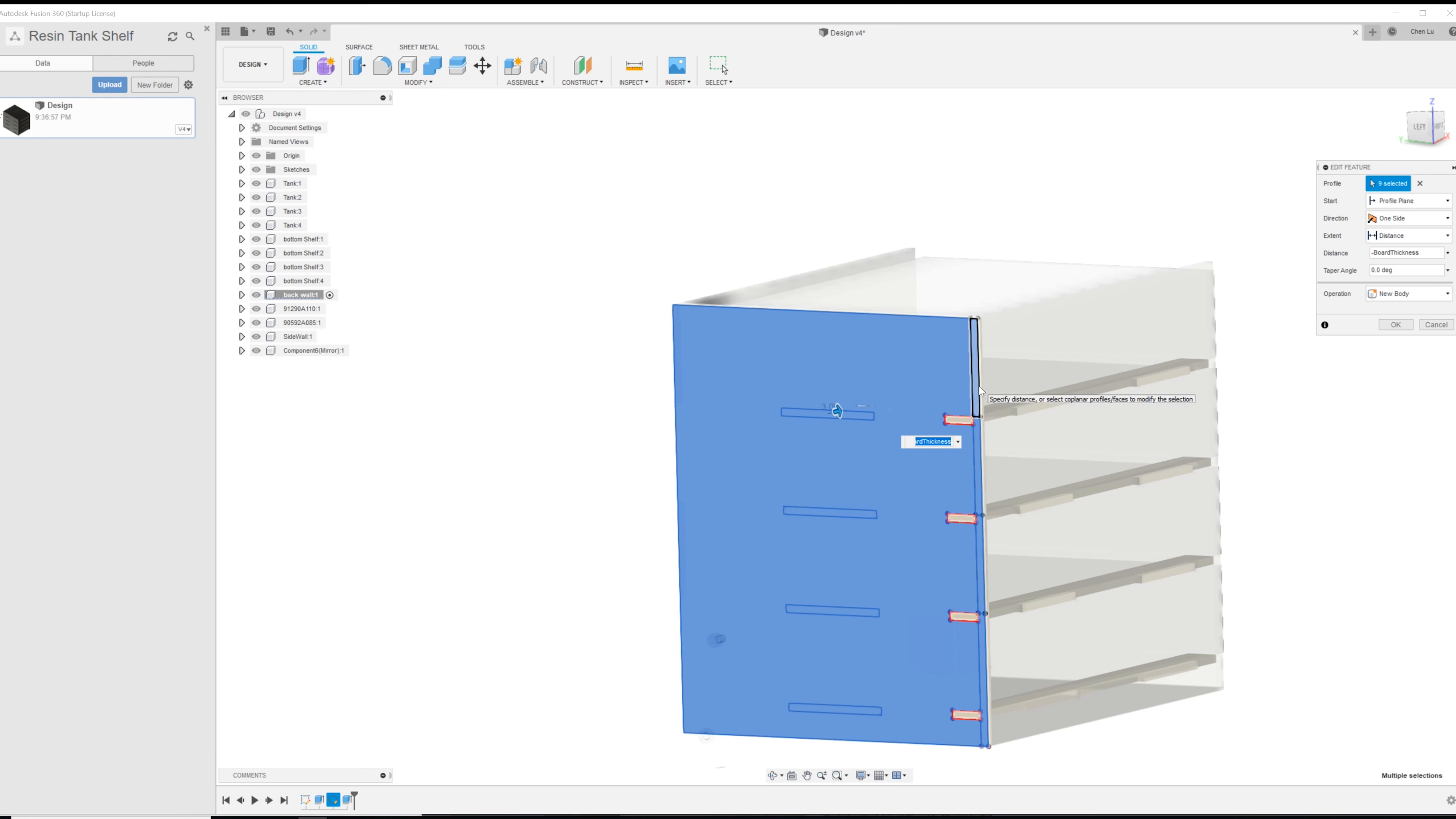
# - Exclude the four central shelf-slot profiles from the extrusion and include the four short slot profiles near the wall's edge
pyautogui.click(865, 414)
pyautogui.click(862, 514)
pyautogui.click(854, 610)
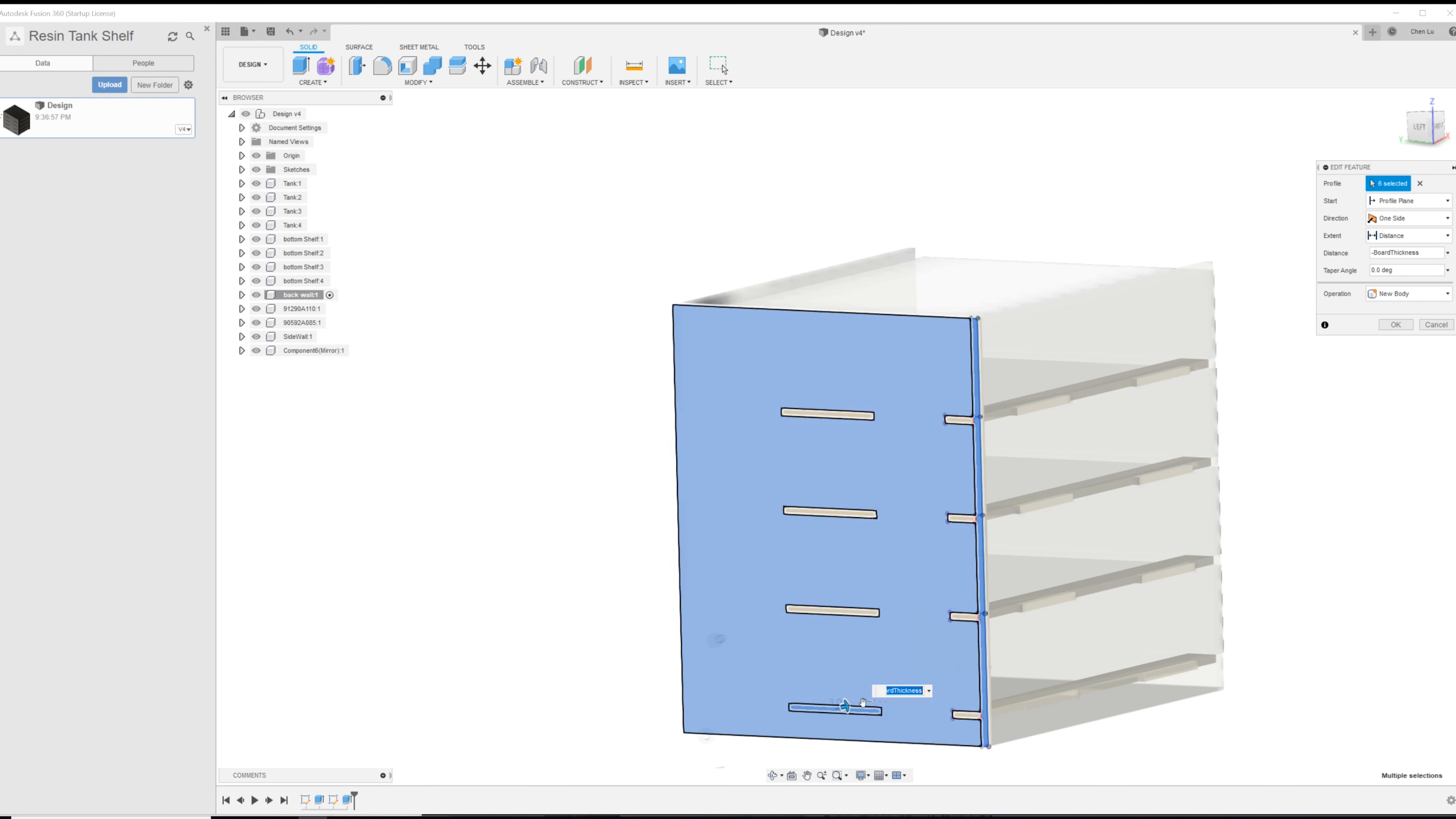
pyautogui.click(862, 706)
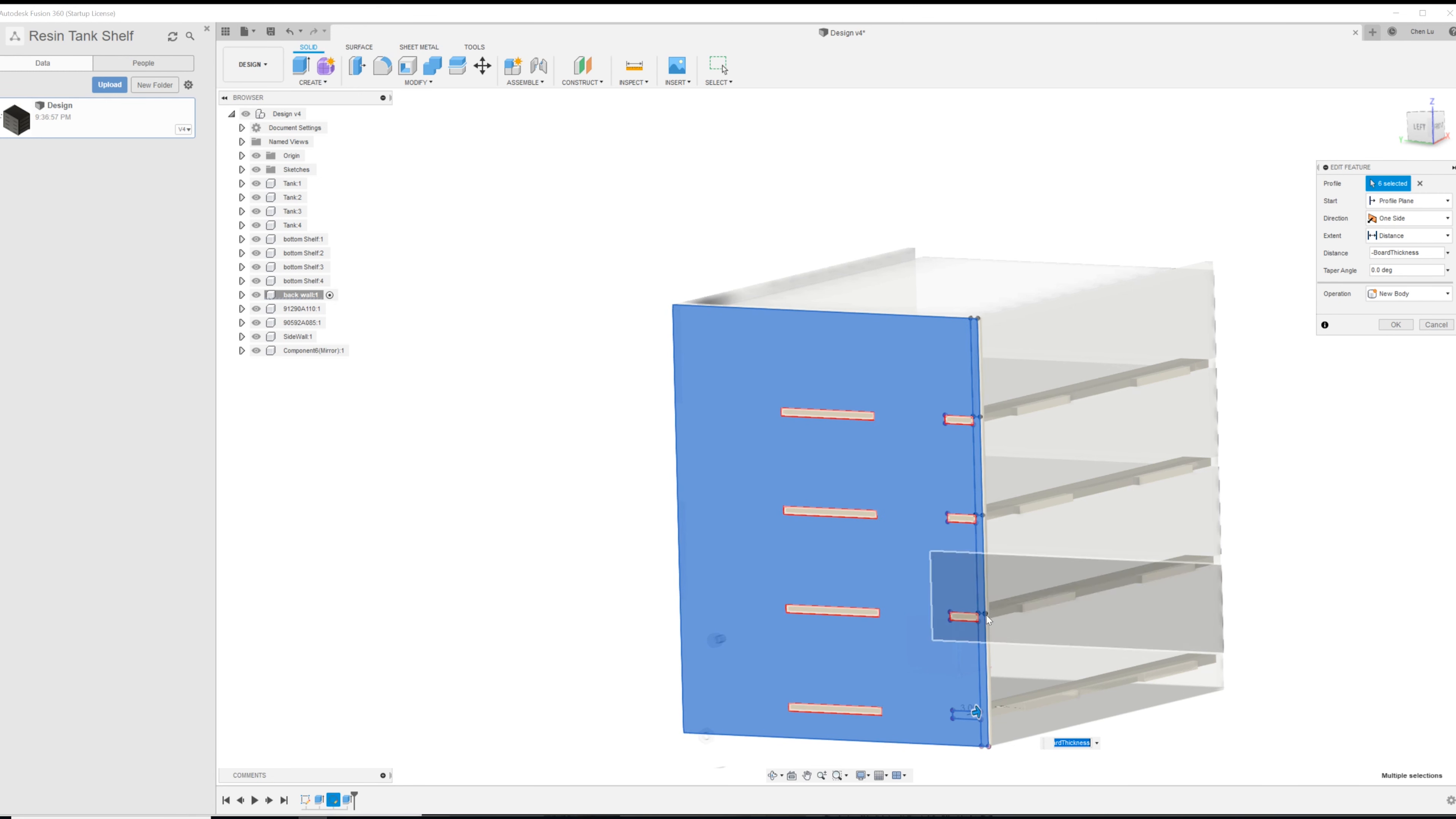
pyautogui.click(964, 617)
pyautogui.click(961, 518)
pyautogui.click(962, 421)
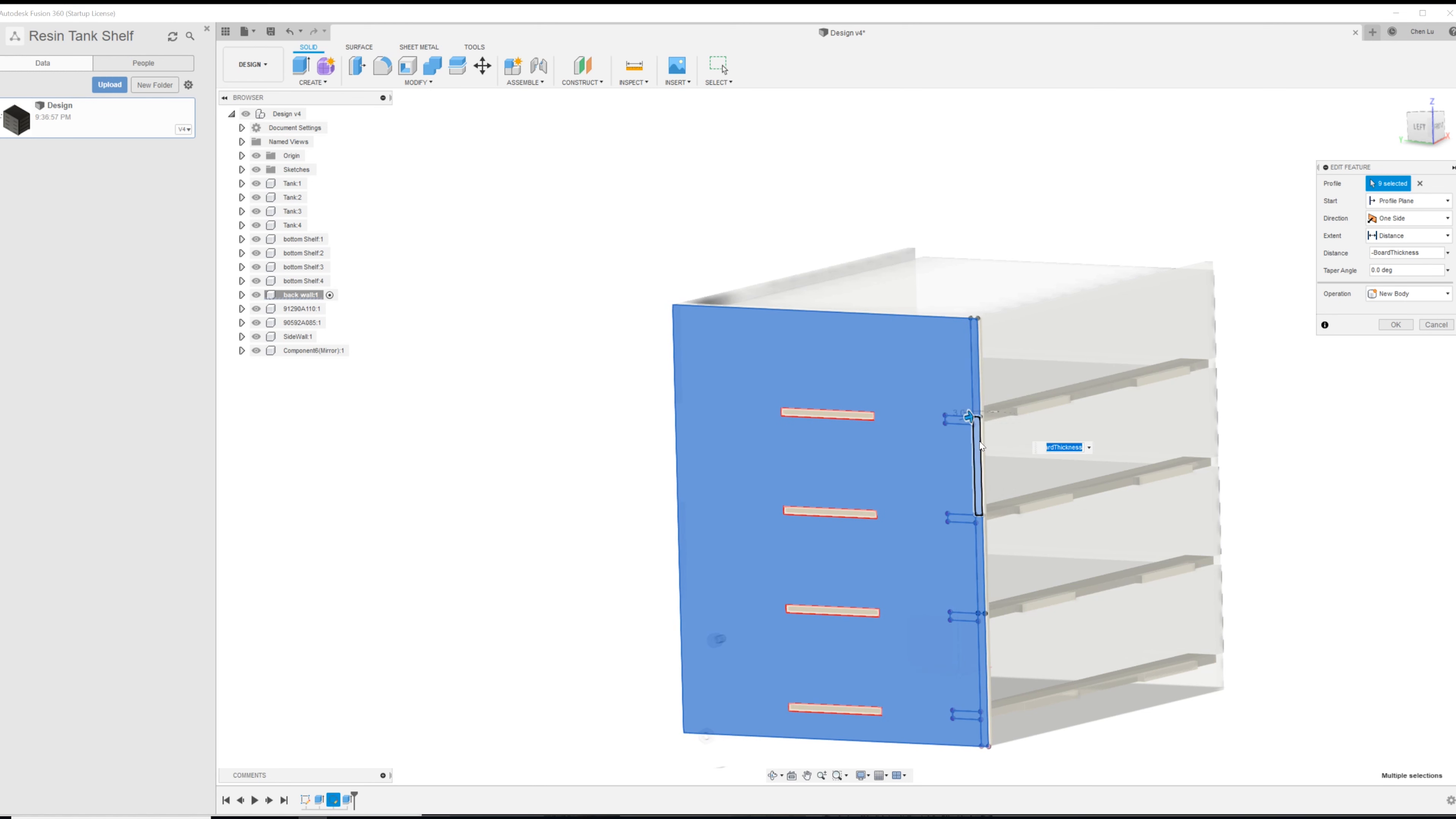
# - Exclude the uppermost and third-from-top edge strips from the extrusion's profiles and apply the edit
pyautogui.click(978, 386)
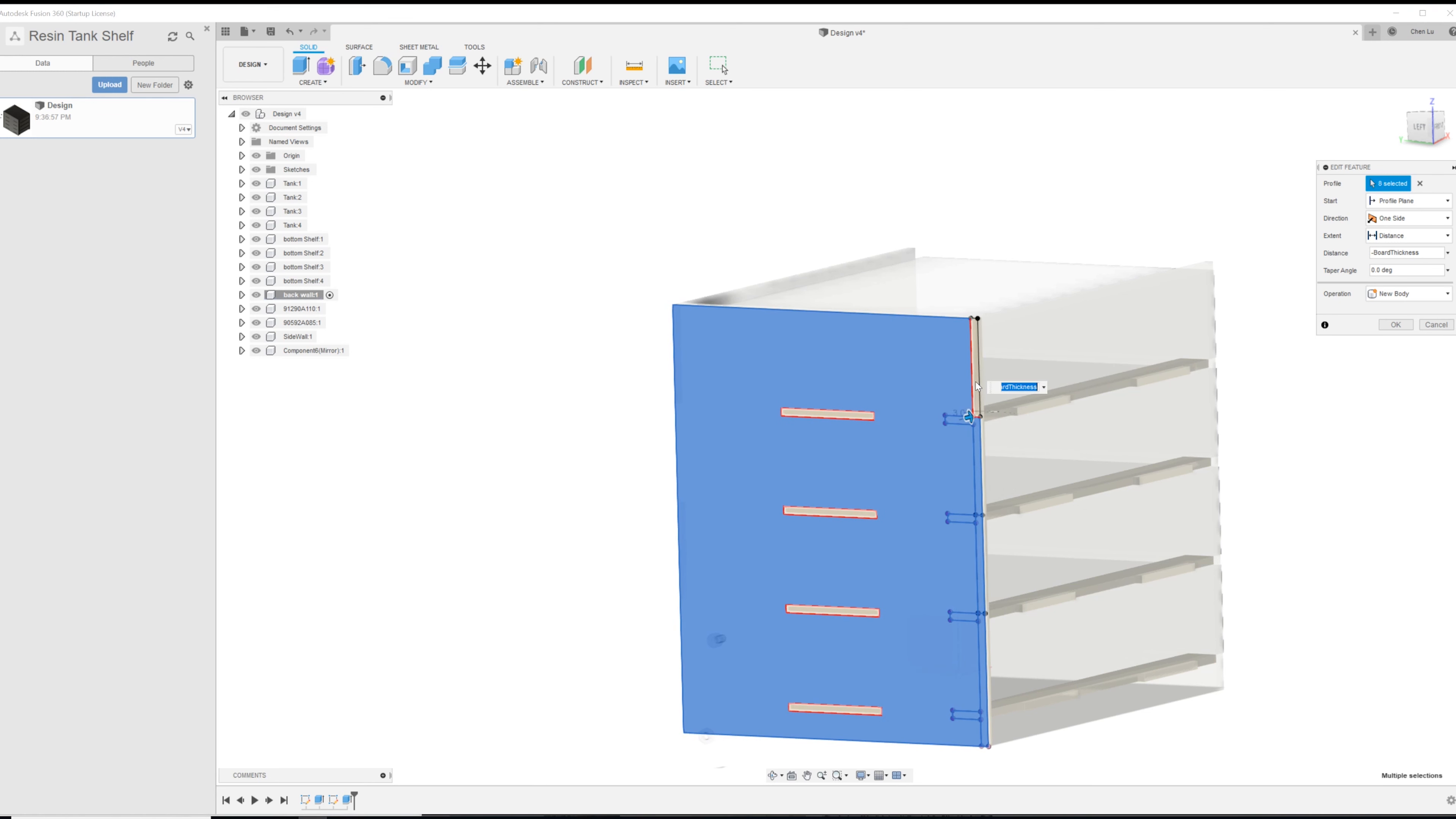
pyautogui.click(983, 562)
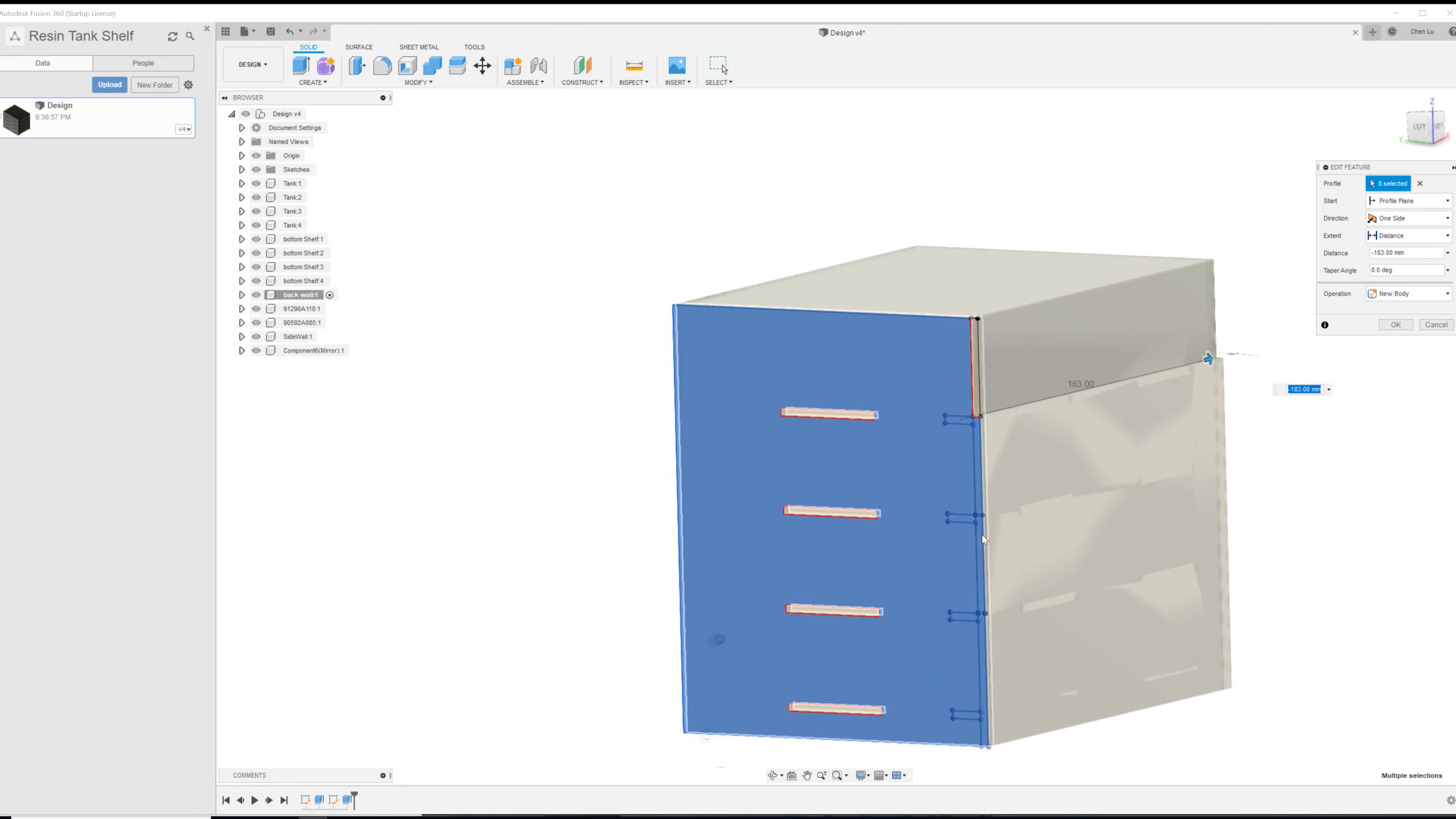
pyautogui.click(978, 544)
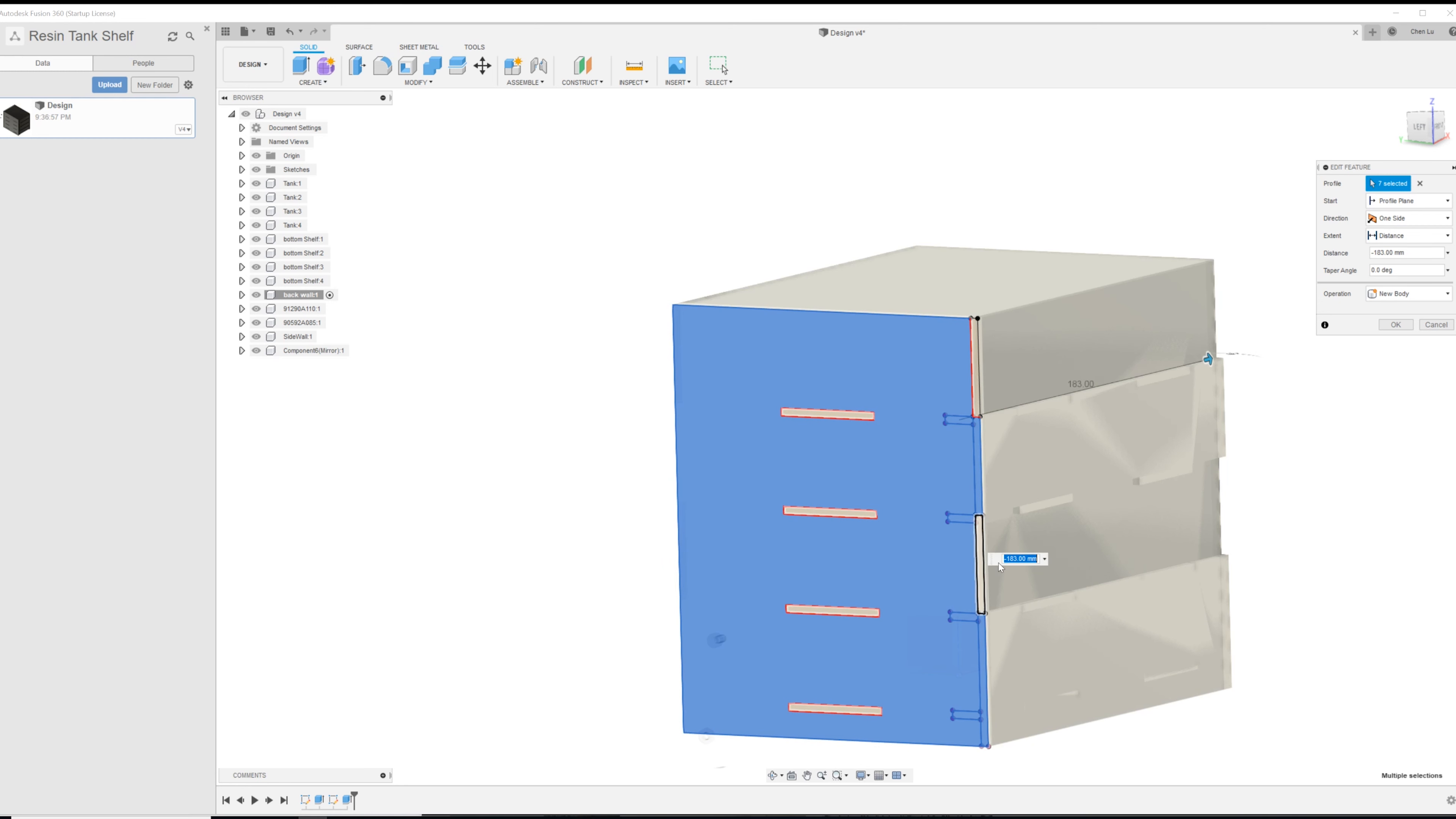
pyautogui.click(1392, 326)
# - Inspect the edited back wall from several angles and activate the top-level design
pyautogui.keyDown('shift'); pyautogui.moveTo(1152, 463); pyautogui.dragTo(867, 518, button='middle'); pyautogui.keyUp('shift')
pyautogui.click(856, 518)
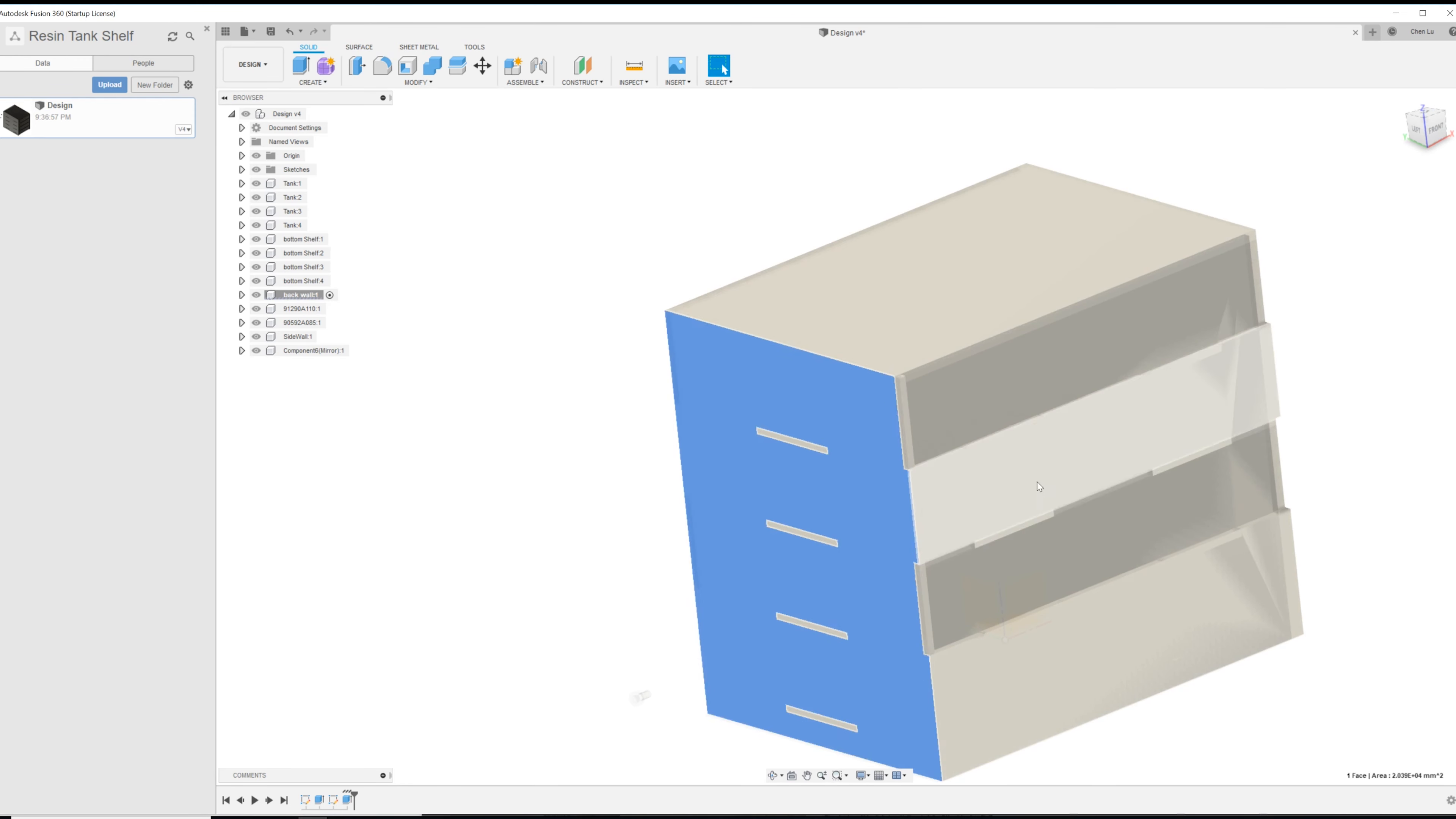
pyautogui.scroll(2, 1037, 482)
pyautogui.keyDown('shift'); pyautogui.moveTo(1022, 492); pyautogui.dragTo(929, 503, button='middle'); pyautogui.keyUp('shift')
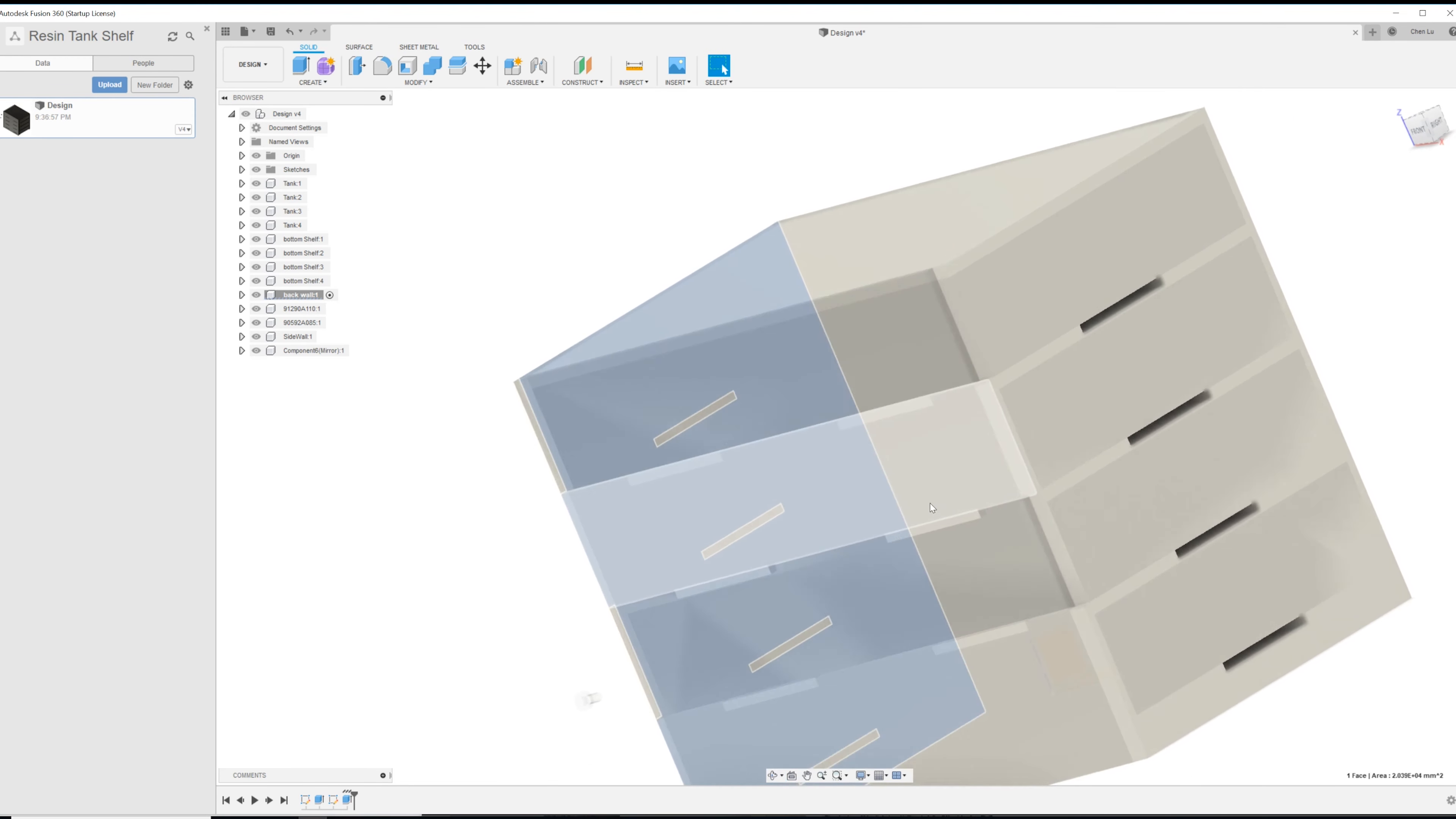
pyautogui.scroll(-3, 992, 471)
pyautogui.click(549, 327)
pyautogui.click(316, 114)
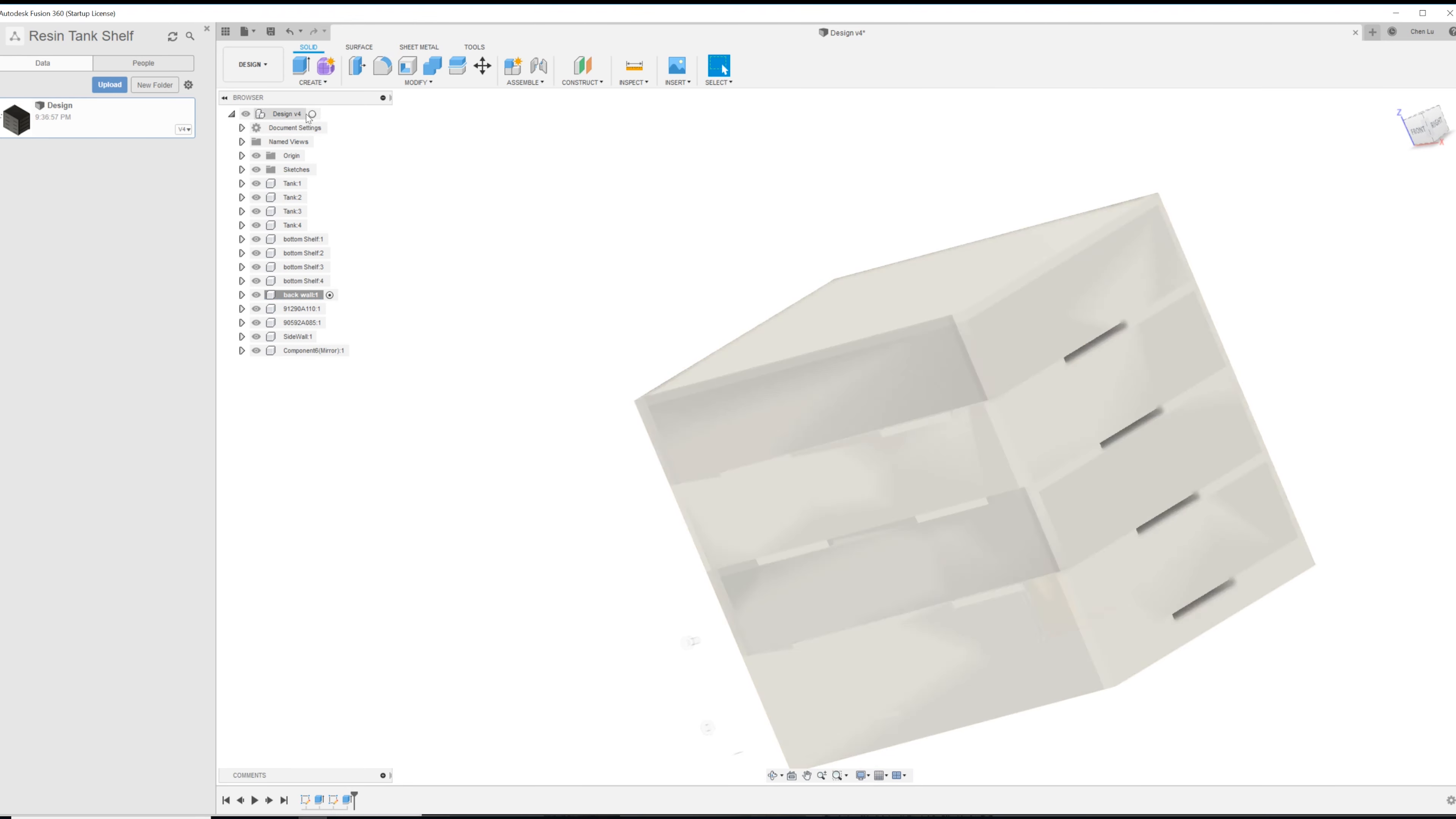
# - Move the back wall away from the shelf to look inside, and undo the move
pyautogui.keyDown('shift'); pyautogui.moveTo(734, 406); pyautogui.dragTo(870, 387, button='middle'); pyautogui.keyUp('shift')
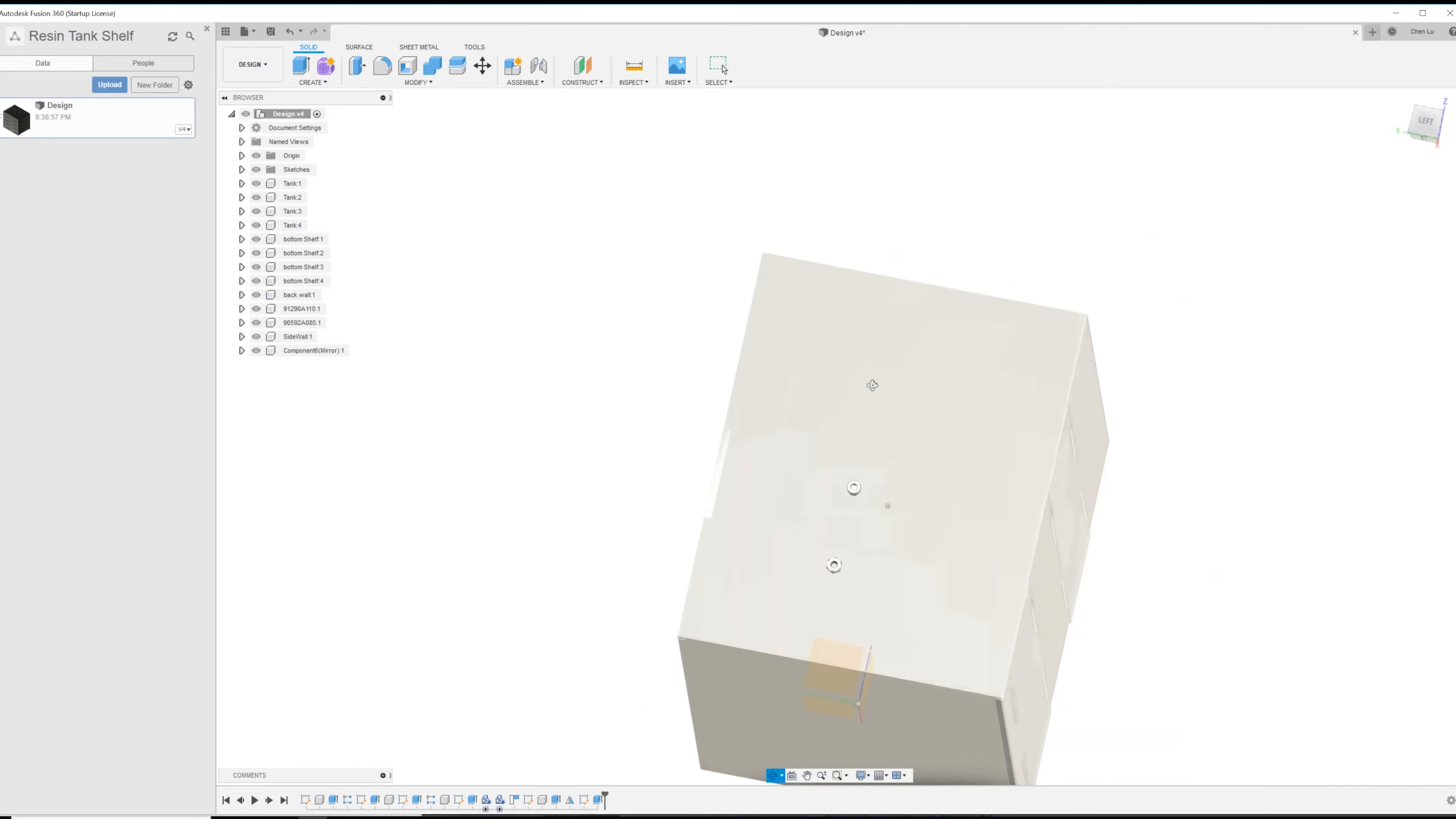
pyautogui.moveTo(987, 467); pyautogui.dragTo(1362, 308)
pyautogui.keyDown('shift'); pyautogui.moveTo(860, 497); pyautogui.dragTo(910, 521, button='middle'); pyautogui.keyUp('shift')
pyautogui.scroll(1, 911, 522)
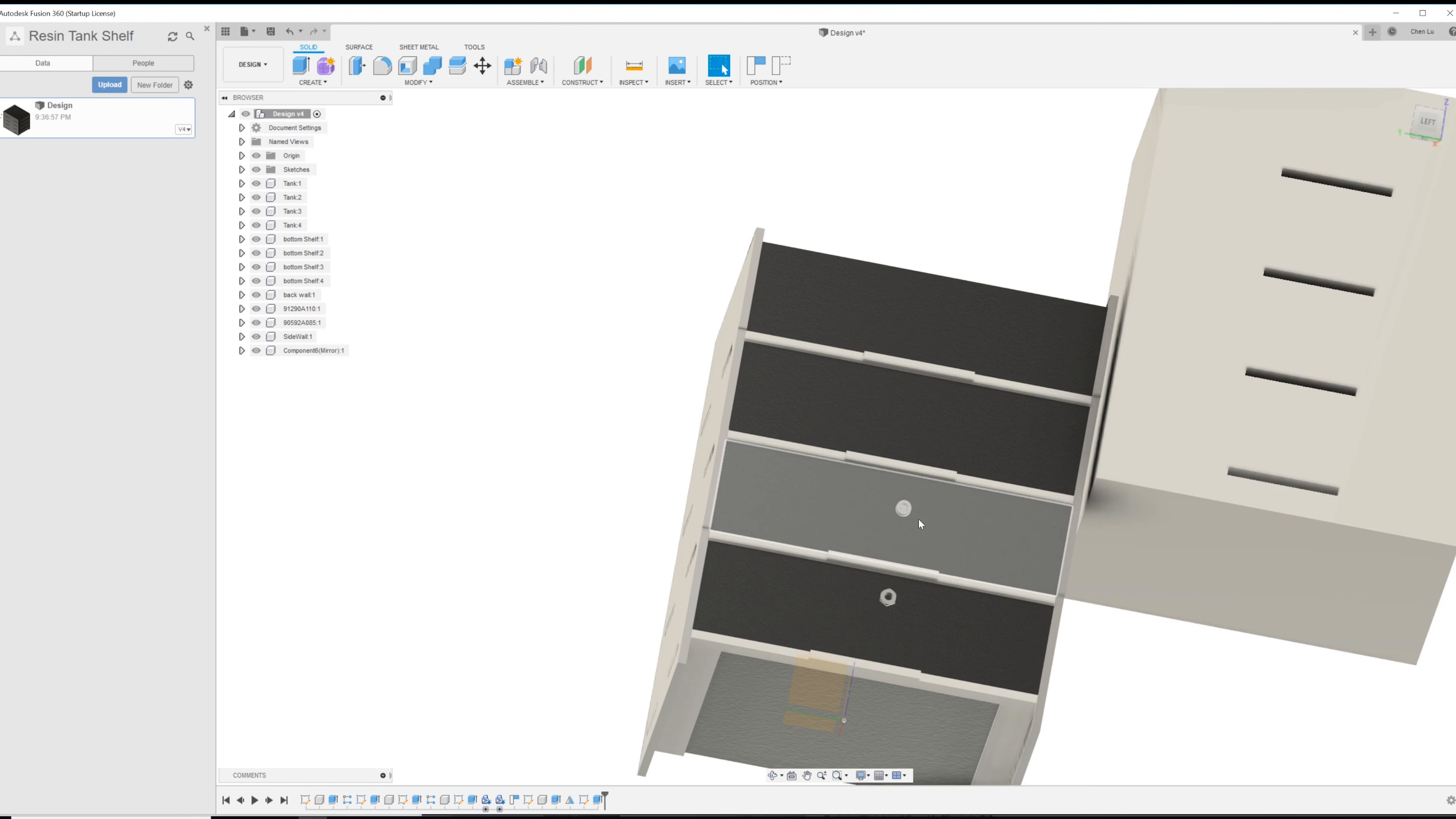
pyautogui.hotkey('ctrl', 'z')
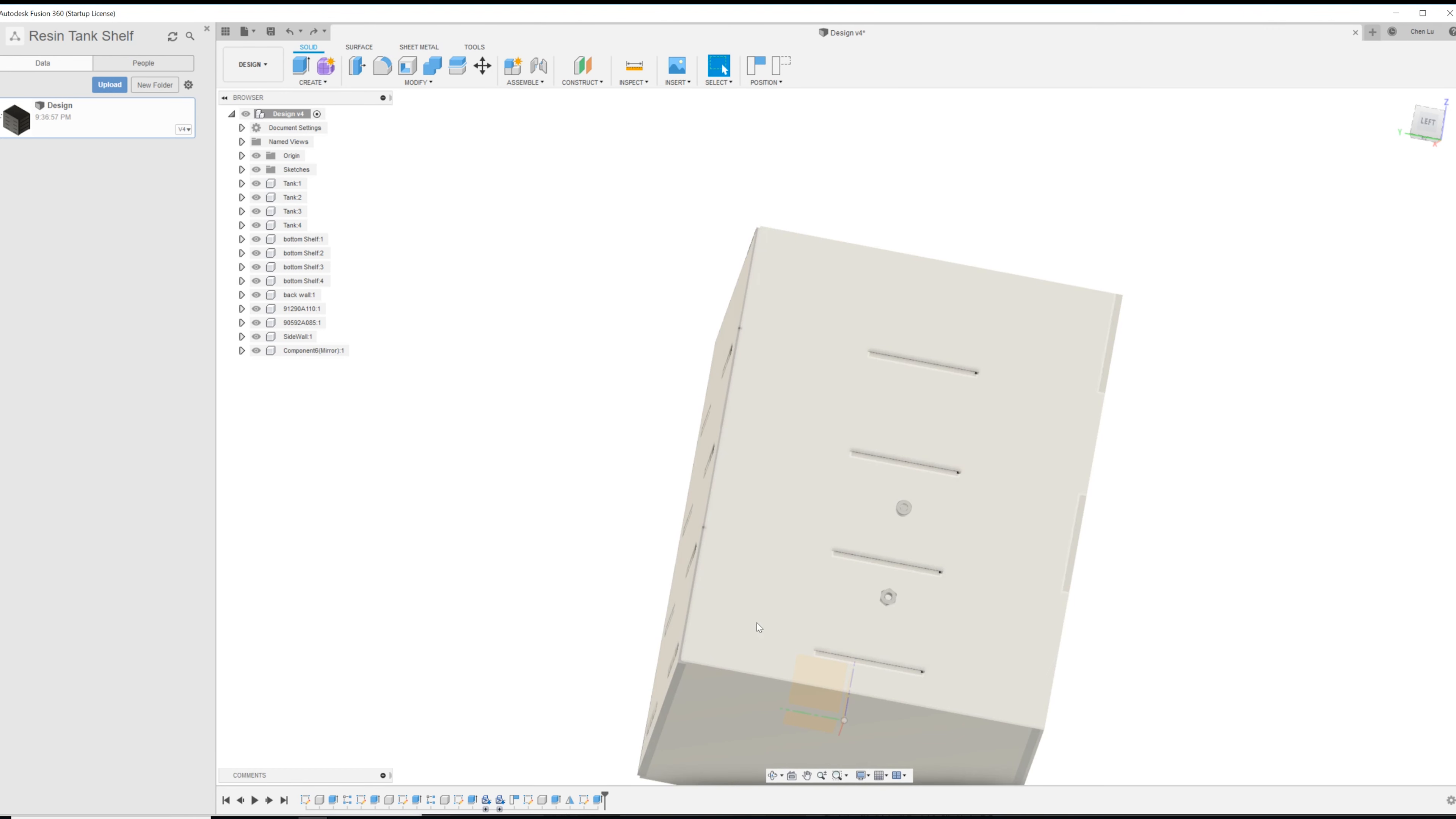
# - Edit the back wall's second extrusion and set its distance to -BoardThickness
pyautogui.click(757, 627)
pyautogui.rightClick(598, 800)
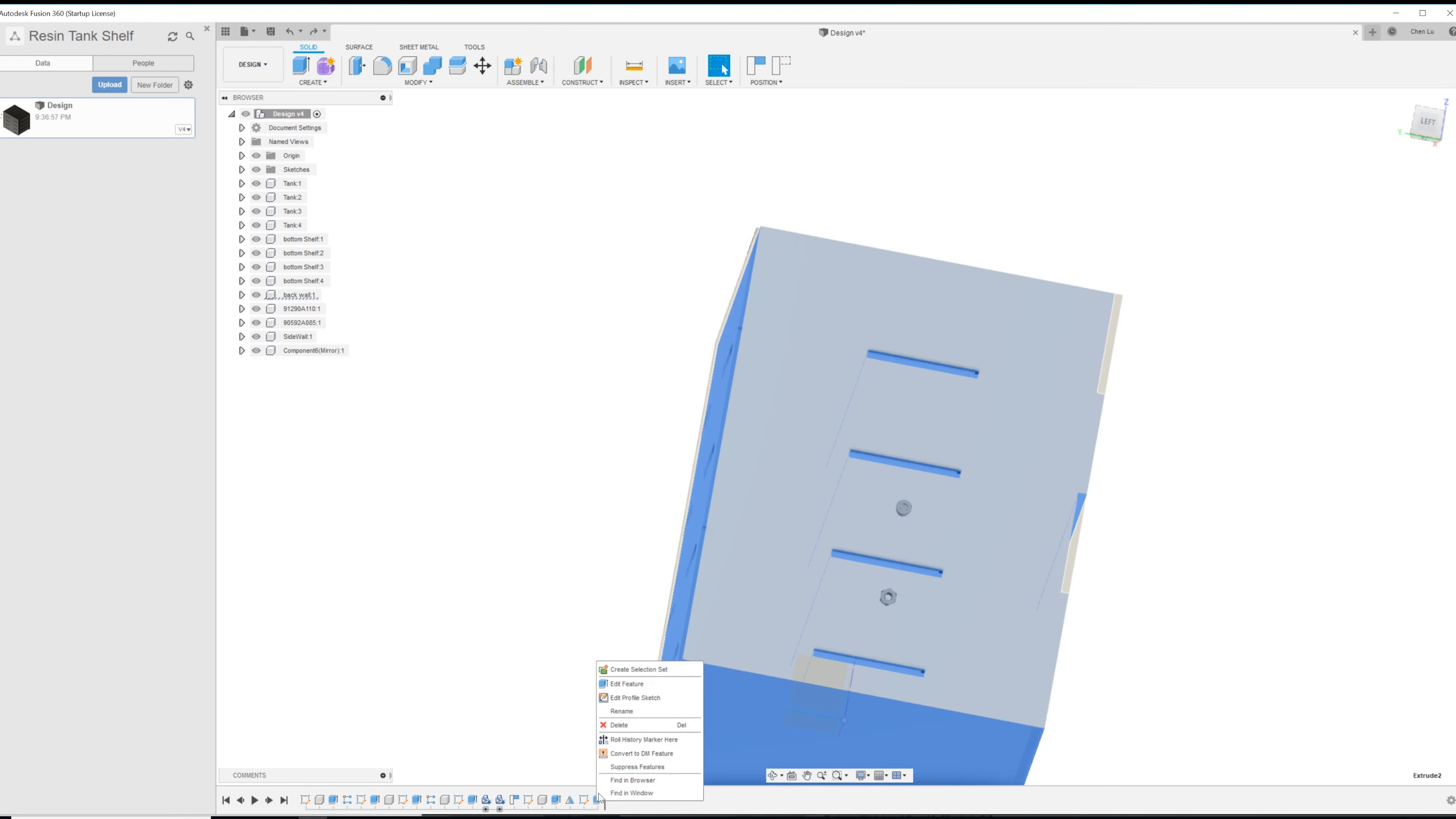
pyautogui.click(636, 687)
pyautogui.keyDown('shift'); pyautogui.moveTo(1159, 471); pyautogui.dragTo(1219, 650, button='middle'); pyautogui.keyUp('shift')
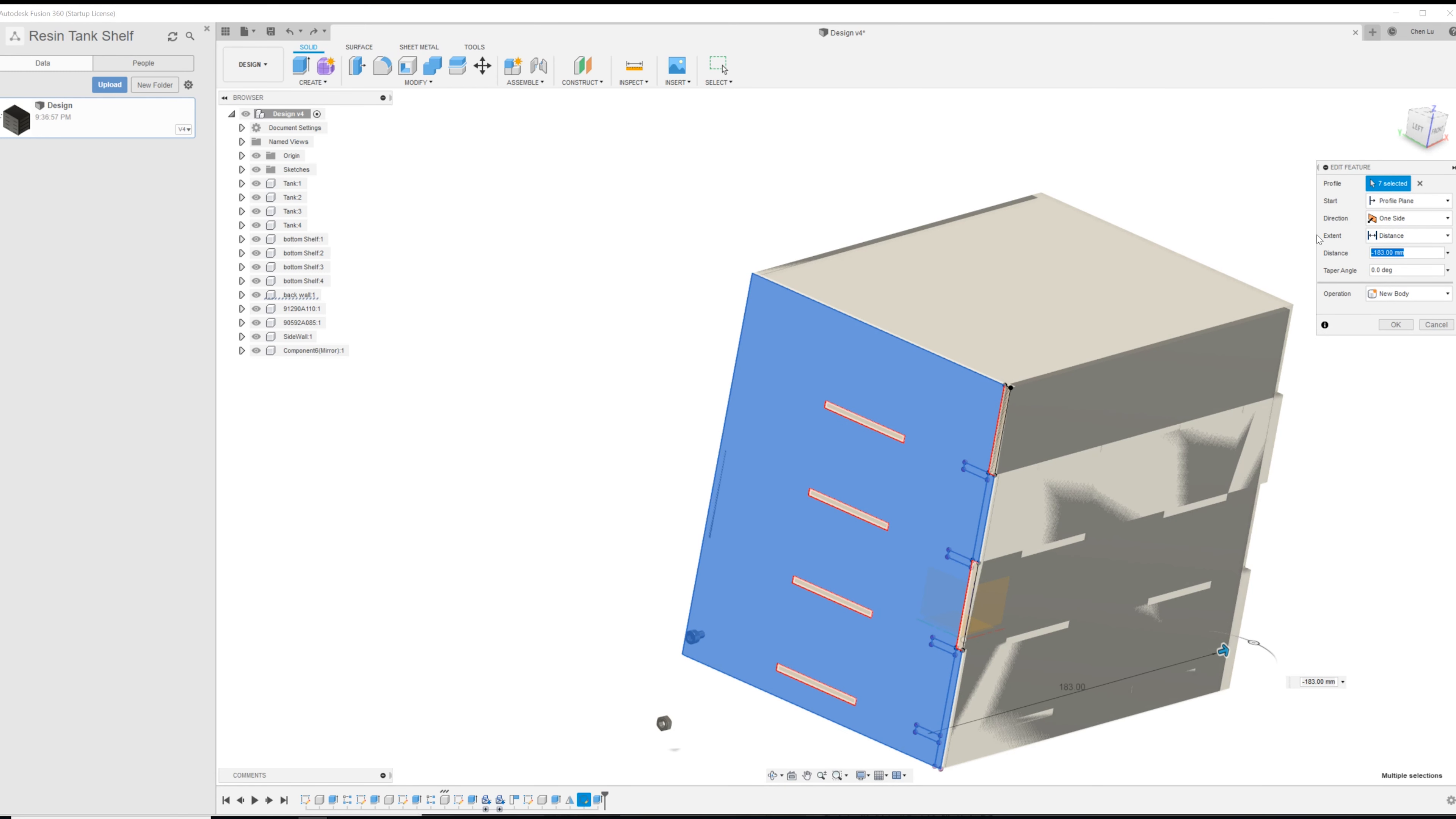
pyautogui.write('-BoardThickness')
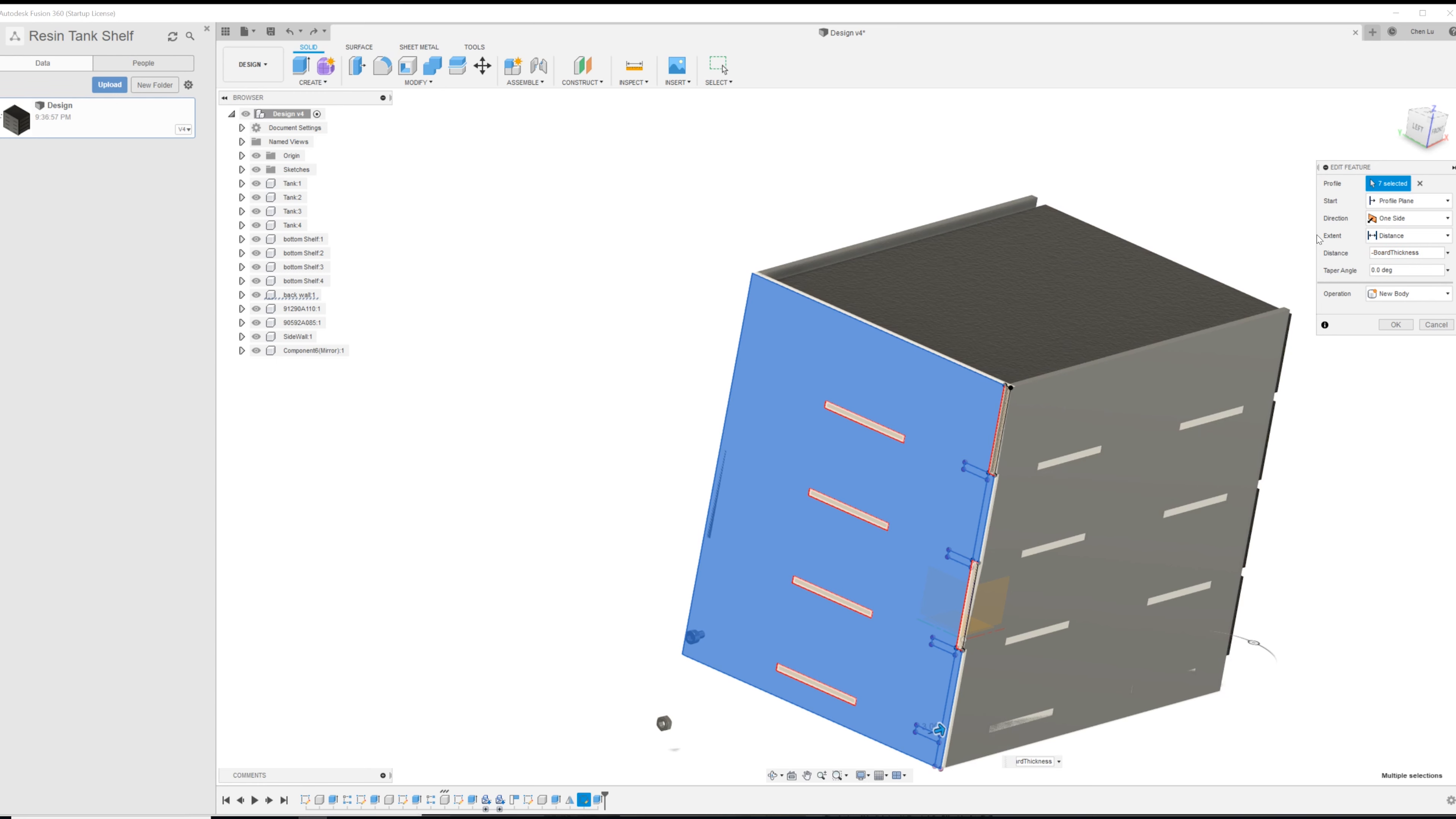
pyautogui.click(1393, 327)
# - Examine the corner joint between the back wall and side wall, including the profiles used by the back wall's second extrusion
pyautogui.click(921, 554)
pyautogui.scroll(3, 1097, 571)
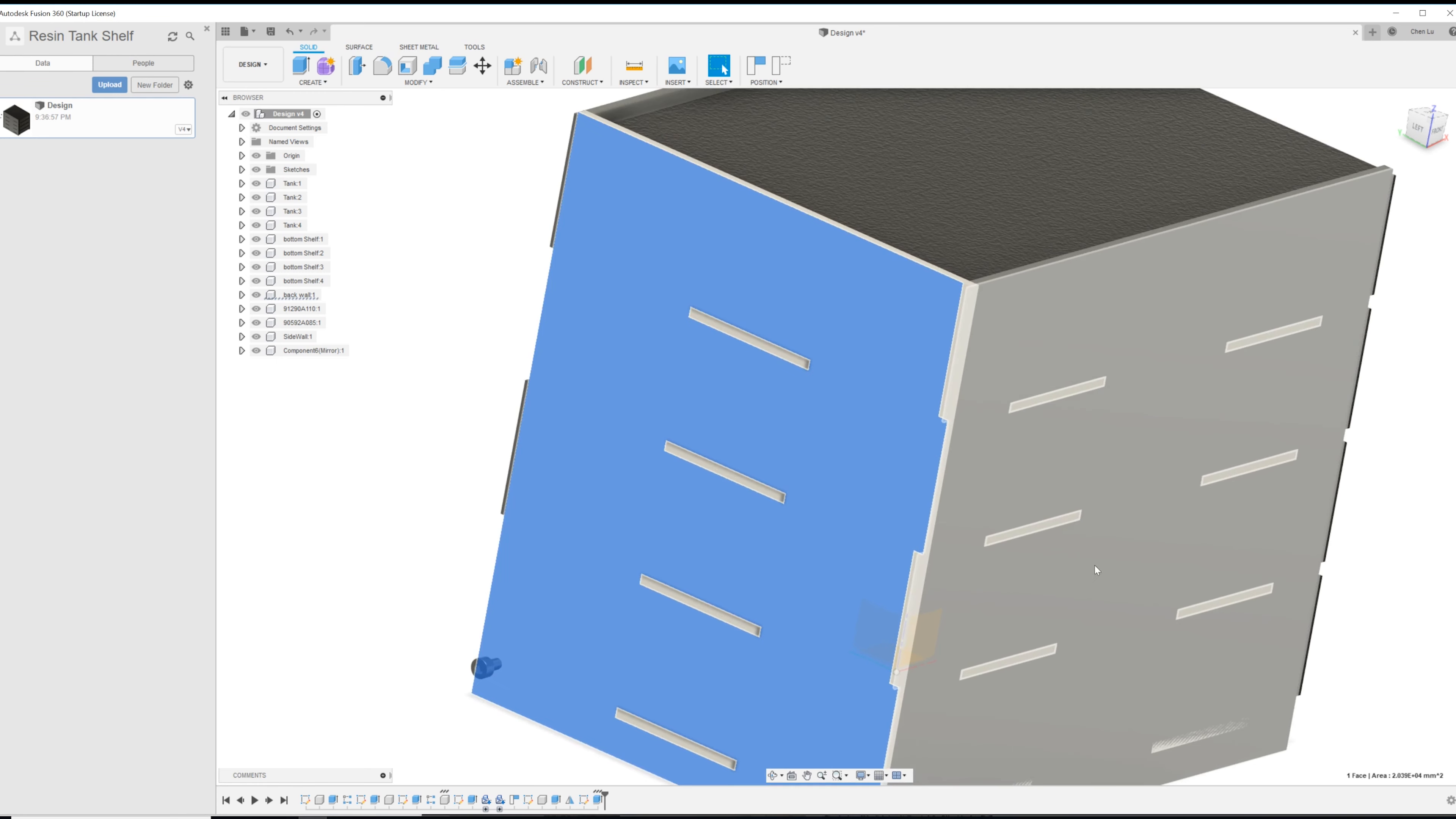
pyautogui.click(1382, 508)
pyautogui.keyDown('shift'); pyautogui.moveTo(1028, 497); pyautogui.dragTo(850, 598, button='middle'); pyautogui.keyUp('shift')
pyautogui.click(1037, 497)
pyautogui.moveTo(850, 598); pyautogui.dragTo(742, 570)
pyautogui.rightClick(597, 800)
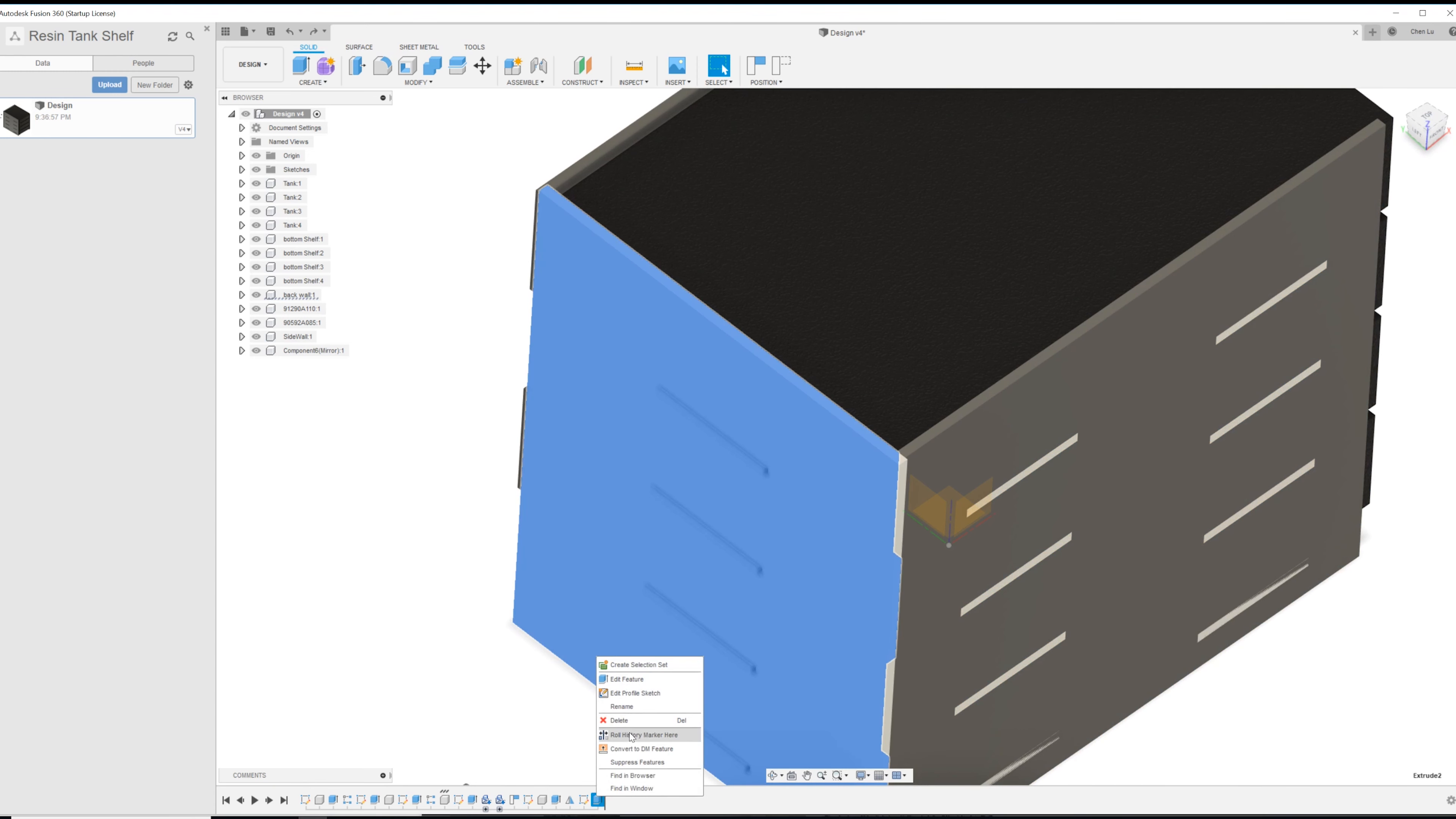
pyautogui.click(627, 679)
pyautogui.keyDown('shift'); pyautogui.moveTo(838, 544); pyautogui.dragTo(958, 389, button='middle'); pyautogui.keyUp('shift')
pyautogui.keyDown('shift'); pyautogui.moveTo(930, 576); pyautogui.dragTo(1057, 504, button='middle'); pyautogui.keyUp('shift')
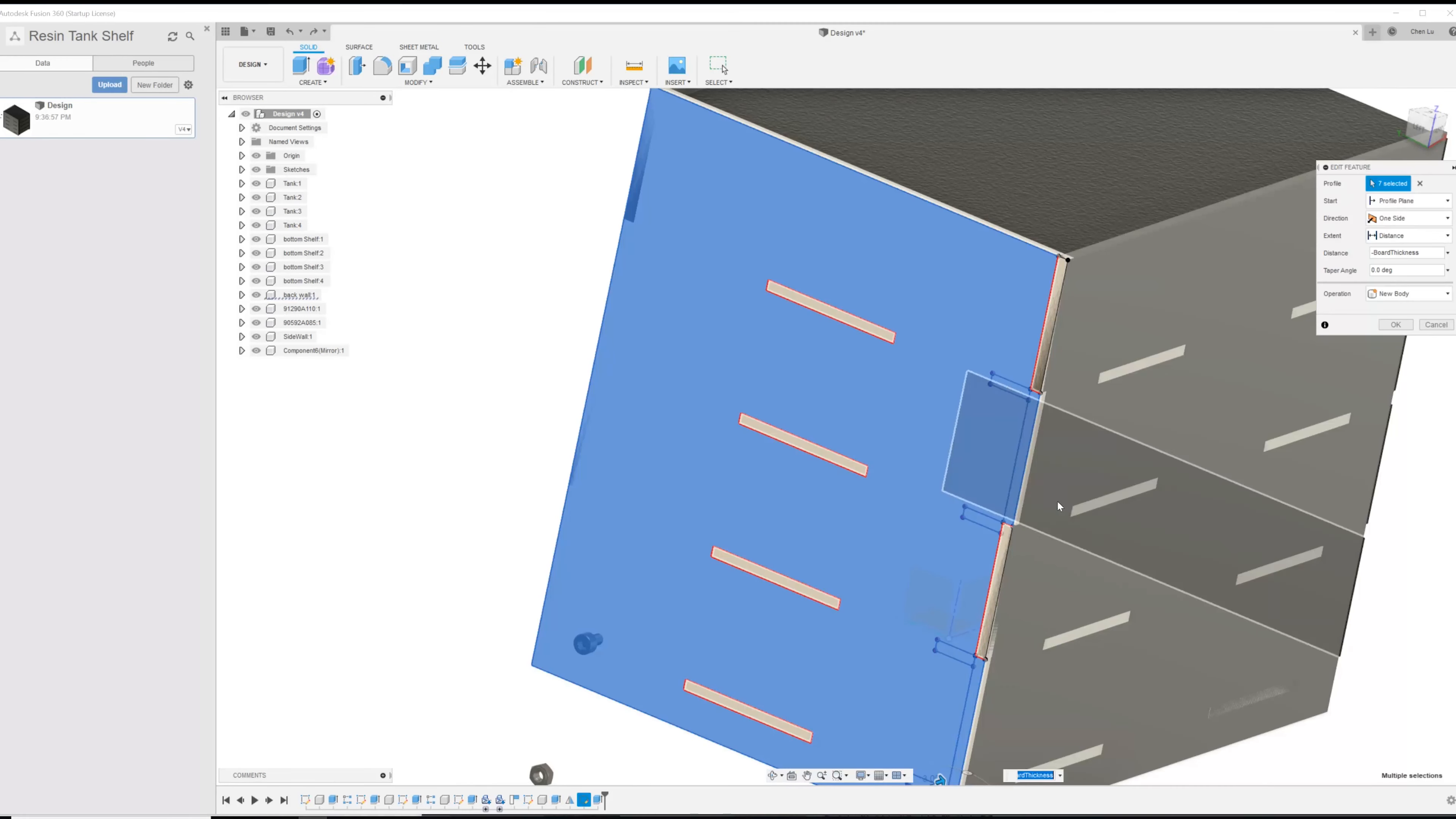
pyautogui.click(1395, 324)
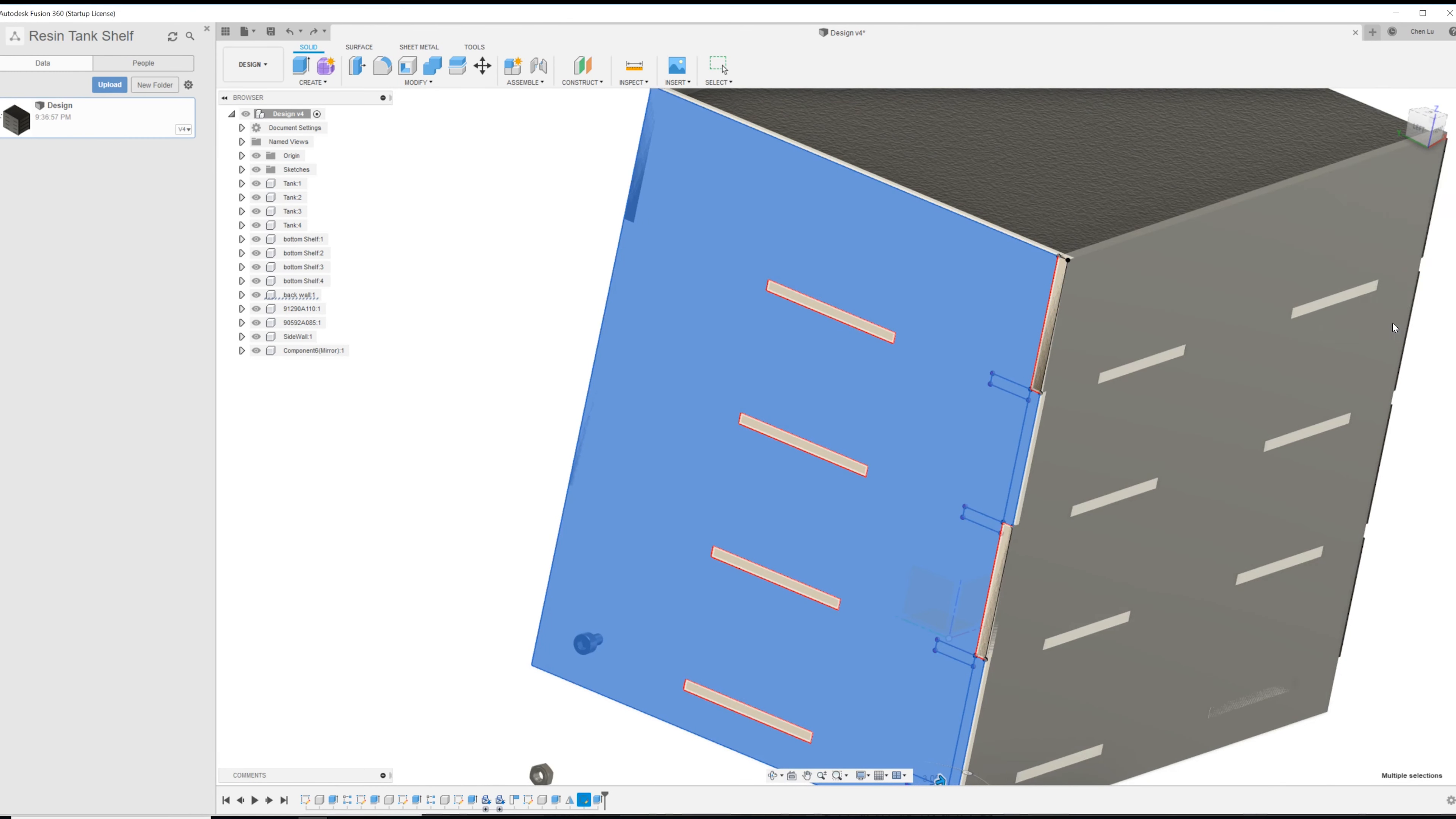
# - Activate the back wall component and examine the wall with its history rolled back before the second extrusion, restoring the history marker
pyautogui.click(602, 805)
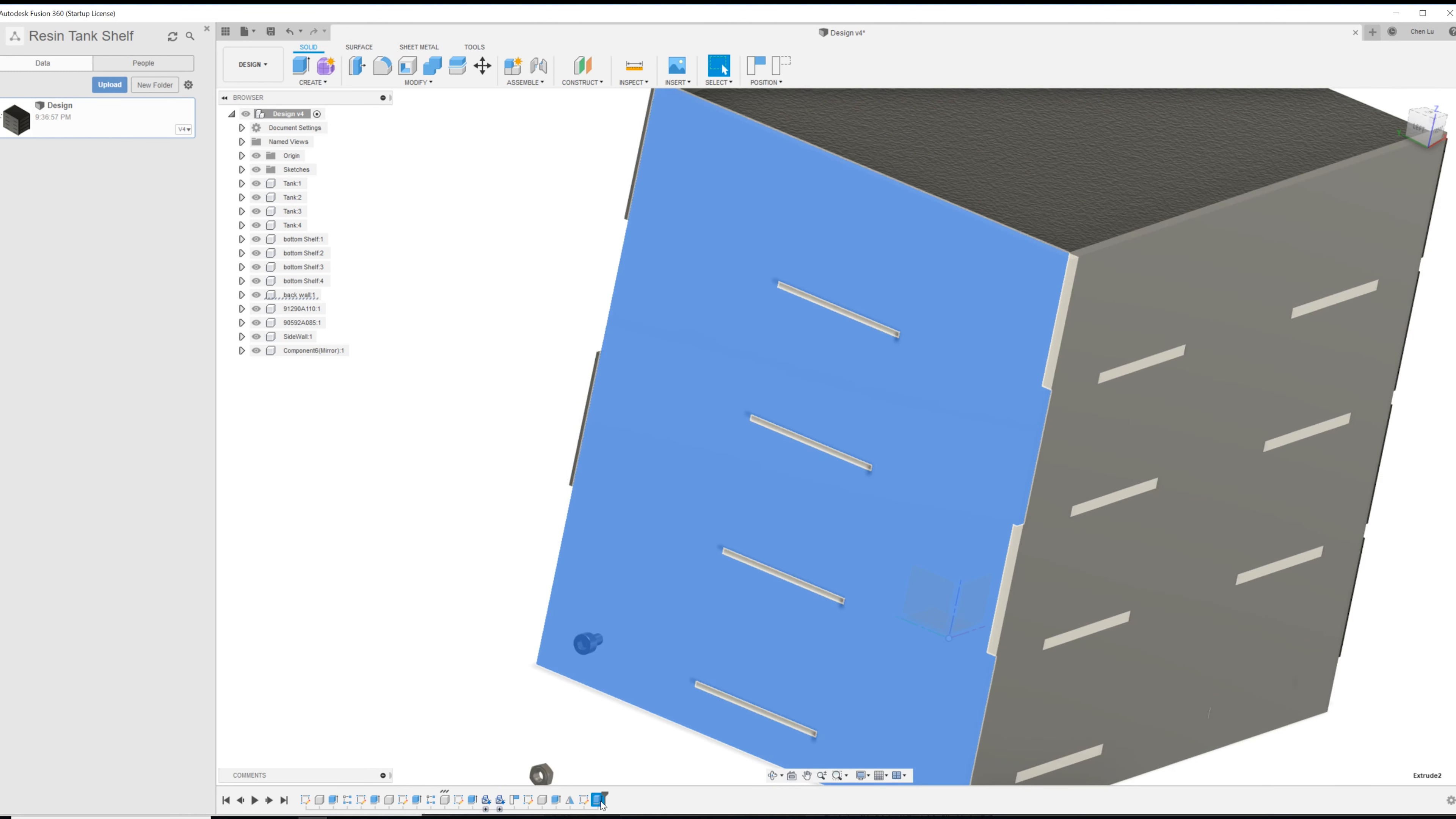
pyautogui.click(330, 295)
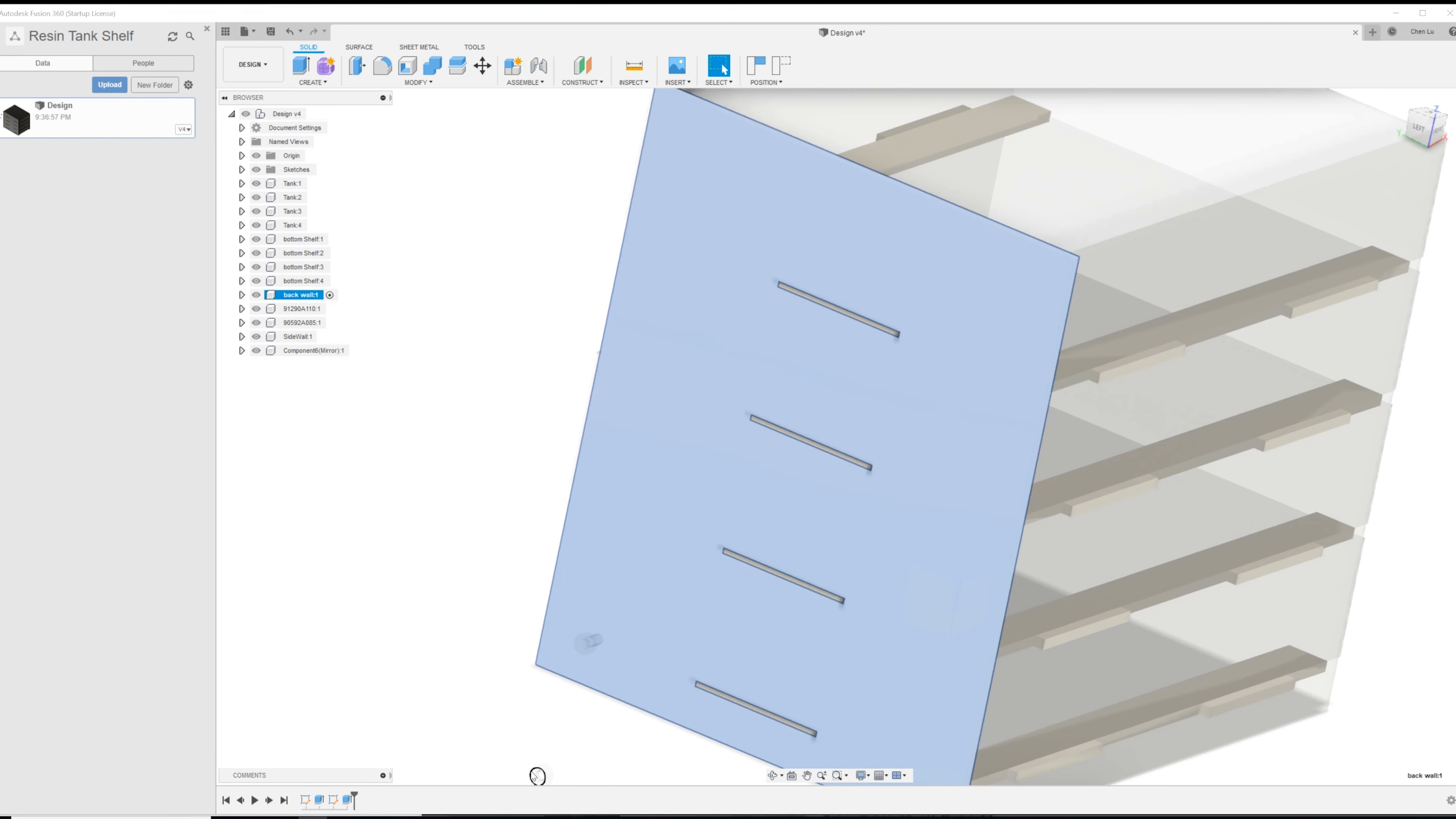
pyautogui.moveTo(353, 794); pyautogui.dragTo(338, 793)
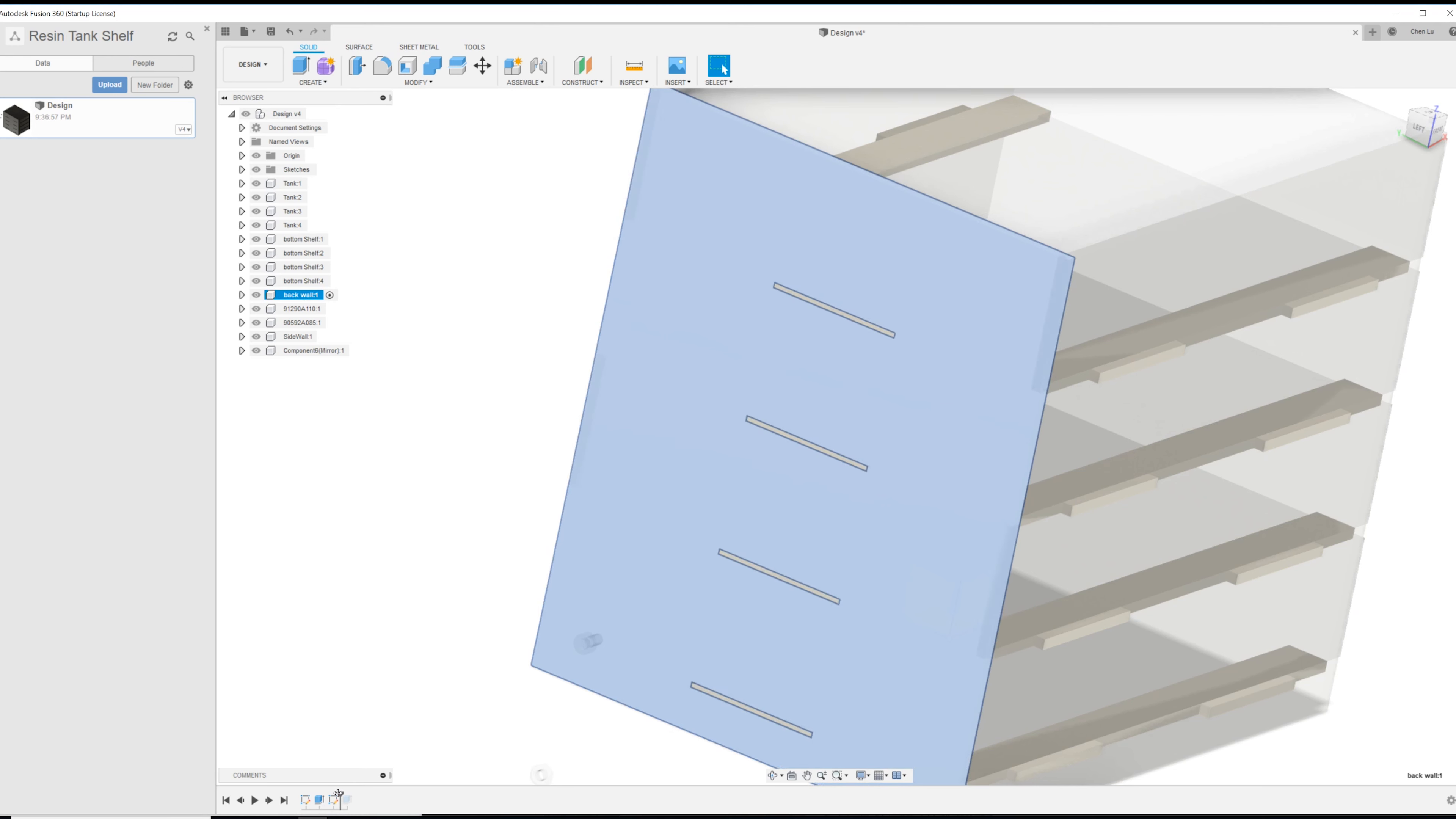
pyautogui.scroll(-3, 579, 555)
pyautogui.keyDown('shift'); pyautogui.moveTo(596, 547); pyautogui.dragTo(549, 530, button='middle'); pyautogui.keyUp('shift')
pyautogui.click(551, 530)
pyautogui.scroll(3, 711, 529)
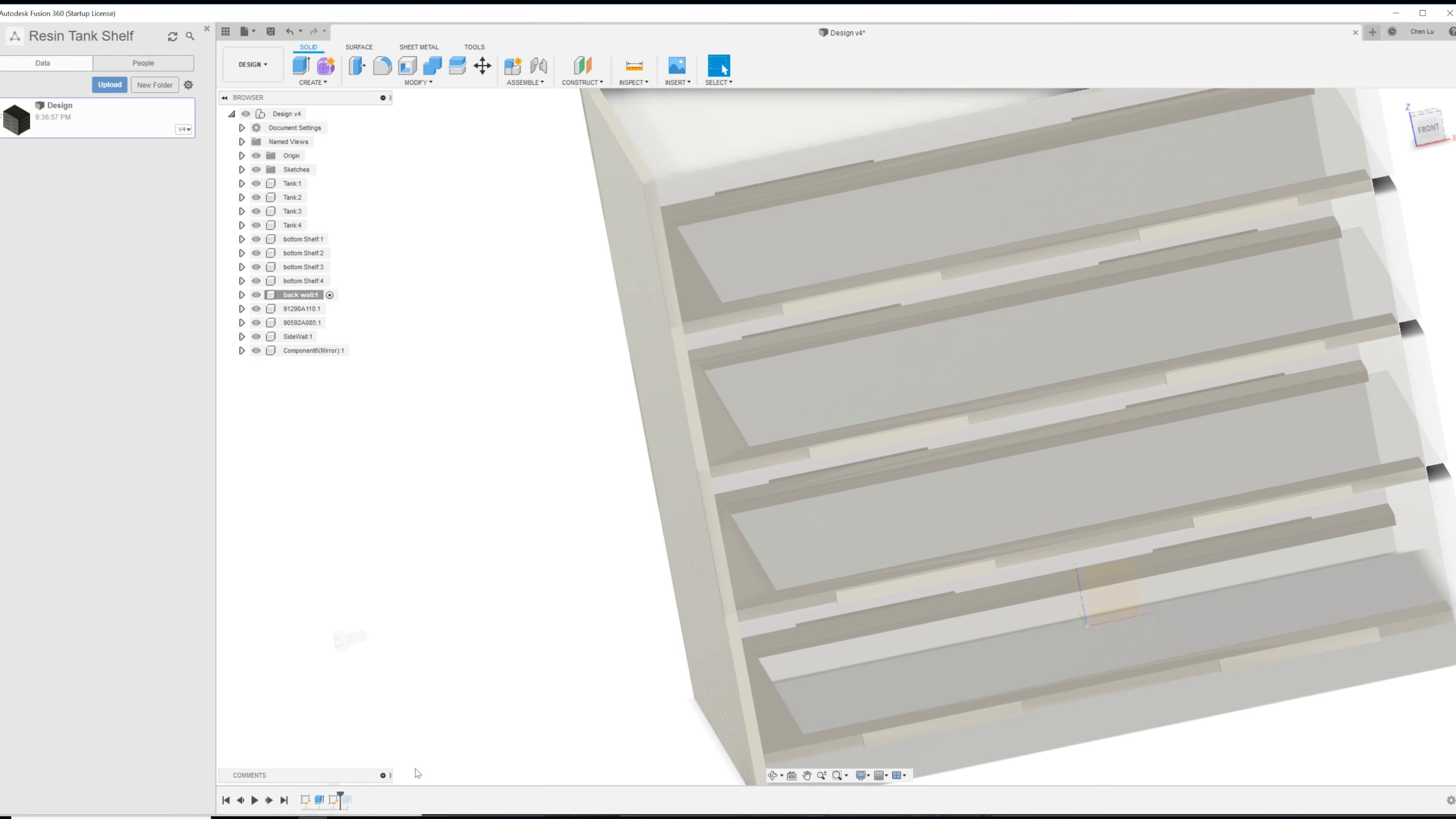
pyautogui.moveTo(341, 794)
pyautogui.mouseDown()
pyautogui.moveTo(326, 795)
pyautogui.moveTo(351, 794)
pyautogui.mouseUp()
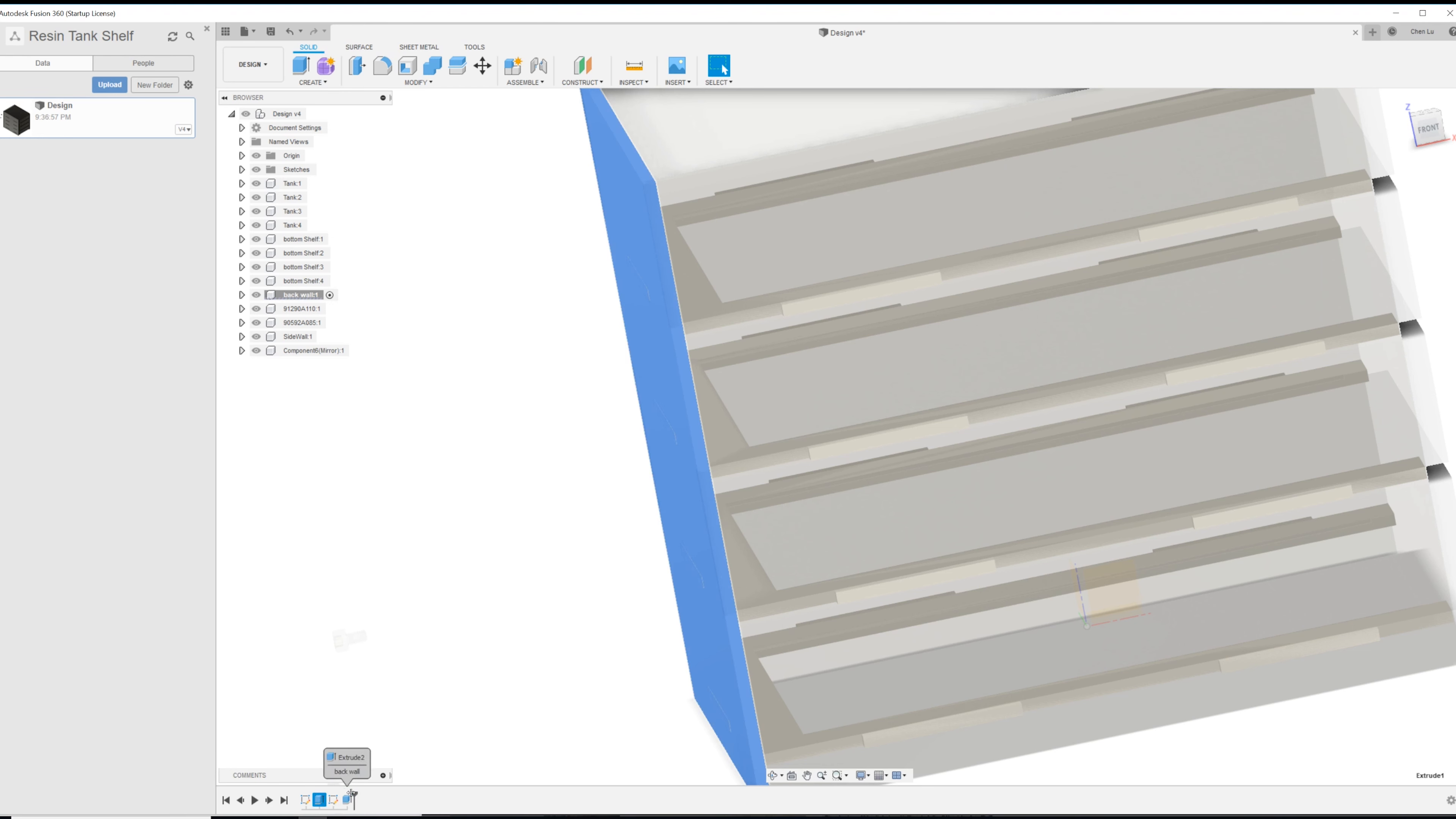
# - Review the strip profiles in the back wall's Sketch2 and close the sketch
pyautogui.rightClick(333, 800)
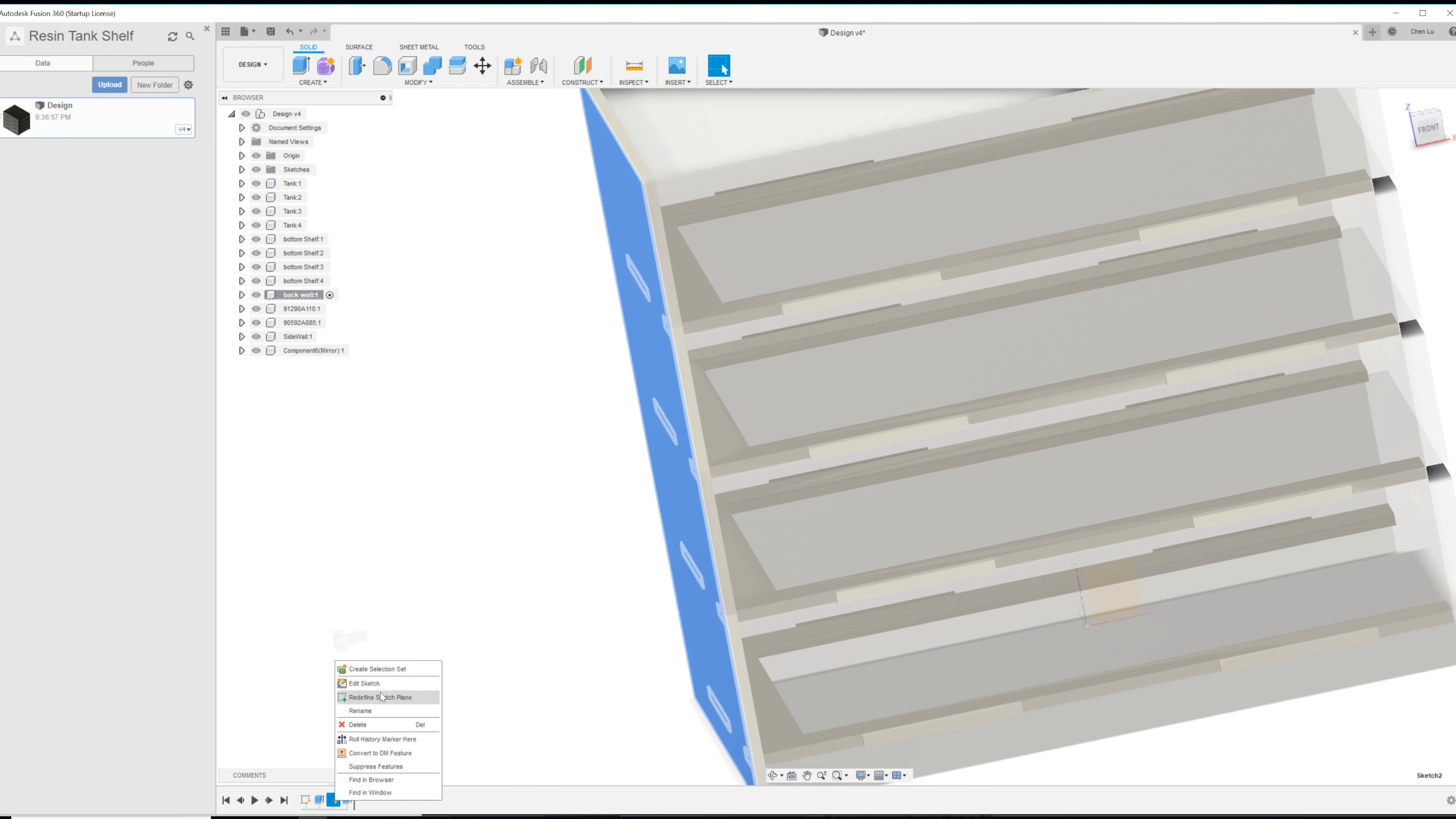
pyautogui.click(408, 680)
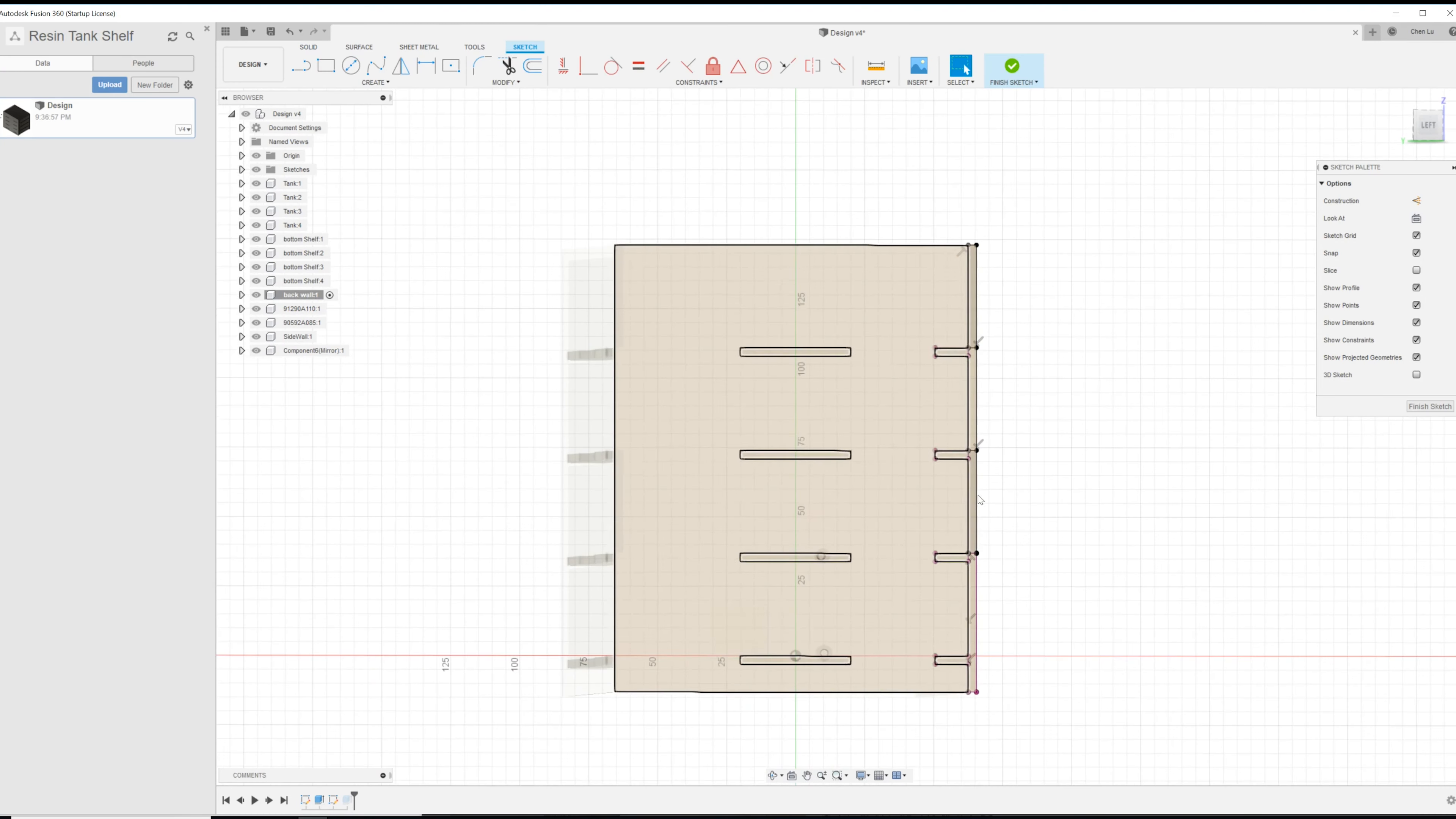
pyautogui.click(1430, 406)
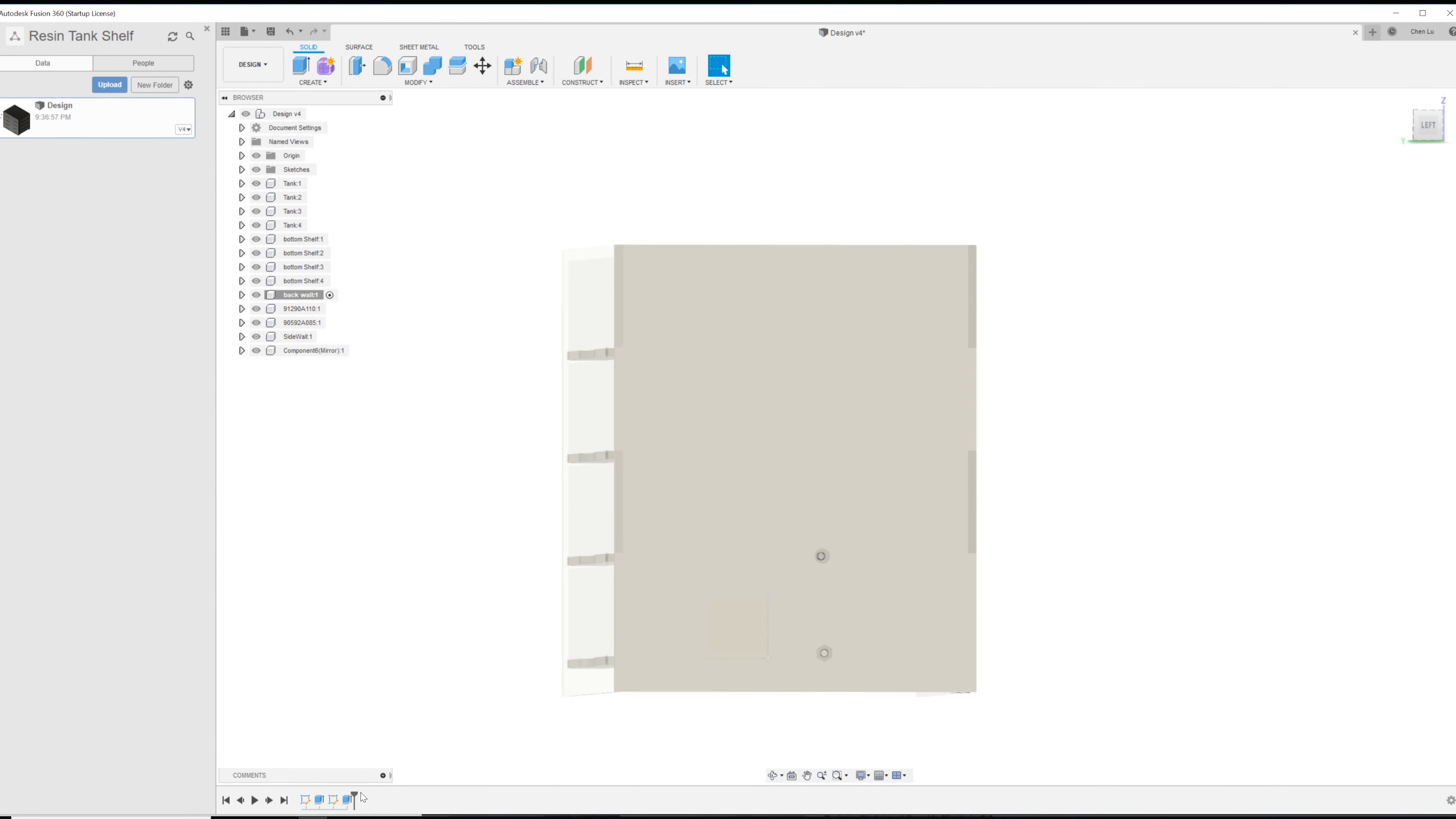
# - Reopen the back wall's second extrusion and change its operation to Cut
pyautogui.rightClick(352, 801)
pyautogui.click(404, 681)
pyautogui.keyDown('shift'); pyautogui.moveTo(1091, 448); pyautogui.dragTo(1075, 438, button='middle'); pyautogui.keyUp('shift')
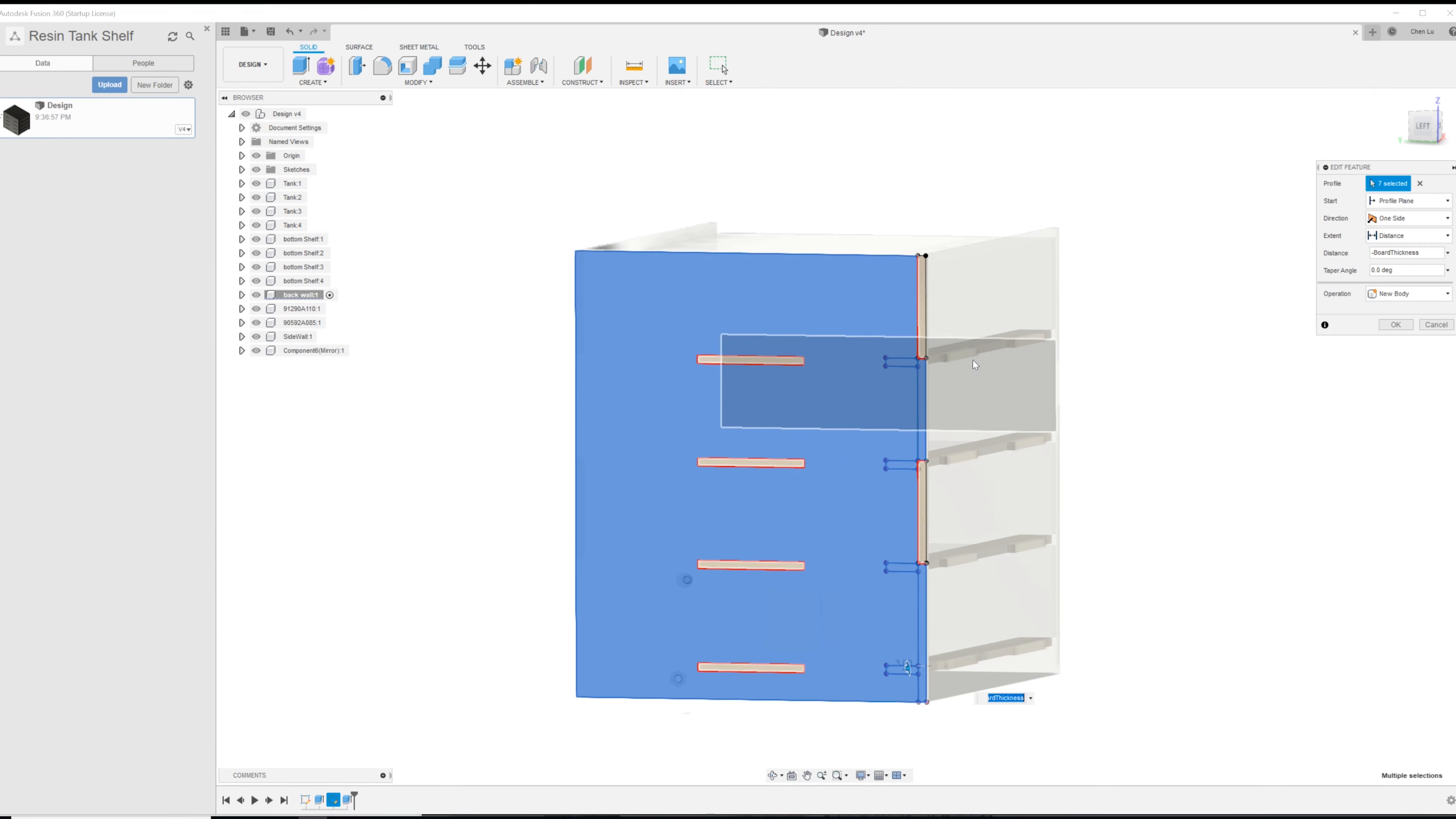
pyautogui.click(1422, 295)
pyautogui.click(1409, 323)
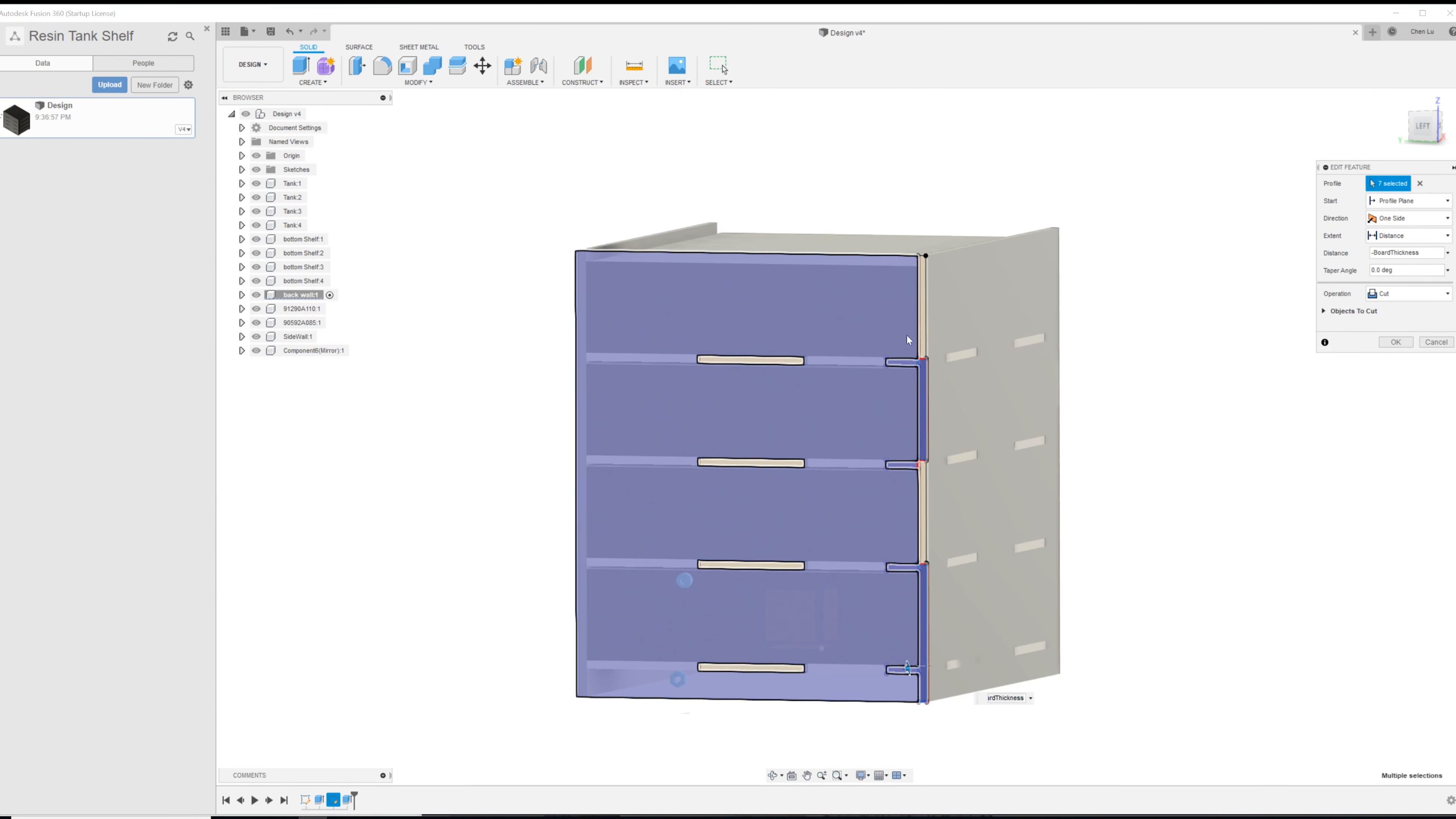
# - Replace the back wall cut's profiles with the uppermost and third edge strips along the side wall corner and apply the edited extrusion
pyautogui.click(1420, 184)
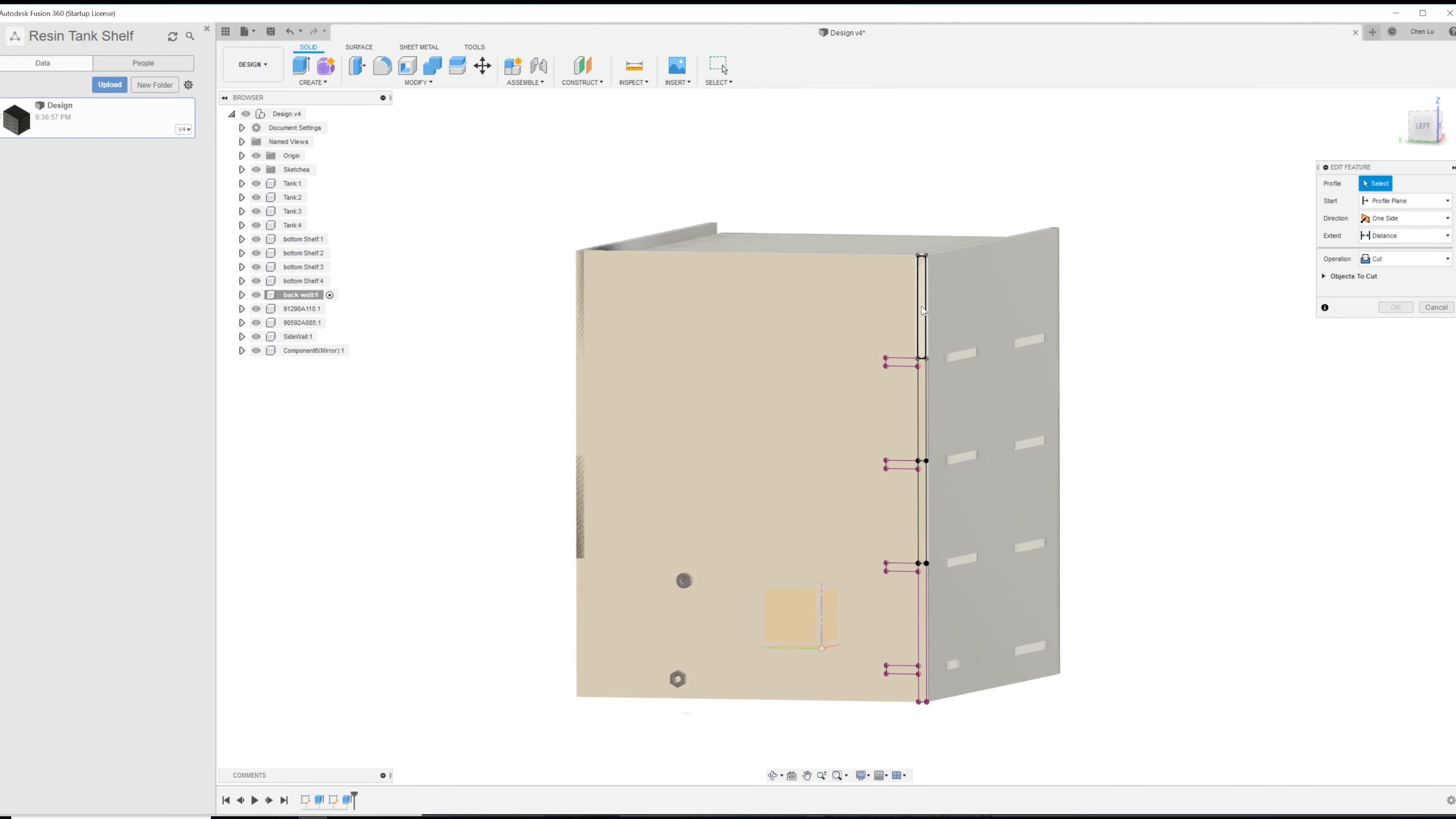
pyautogui.click(925, 306)
pyautogui.click(927, 507)
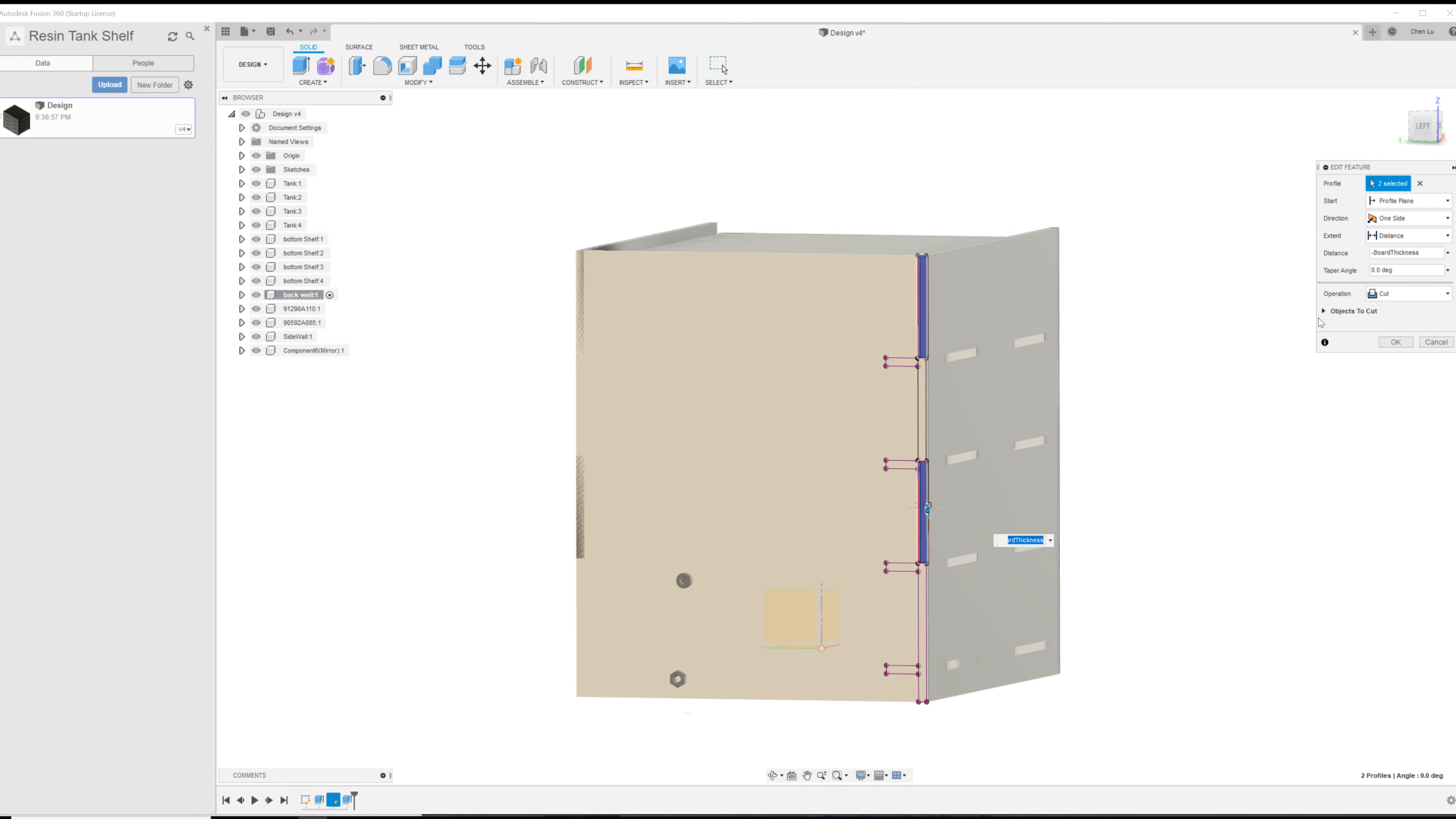
pyautogui.click(1324, 311)
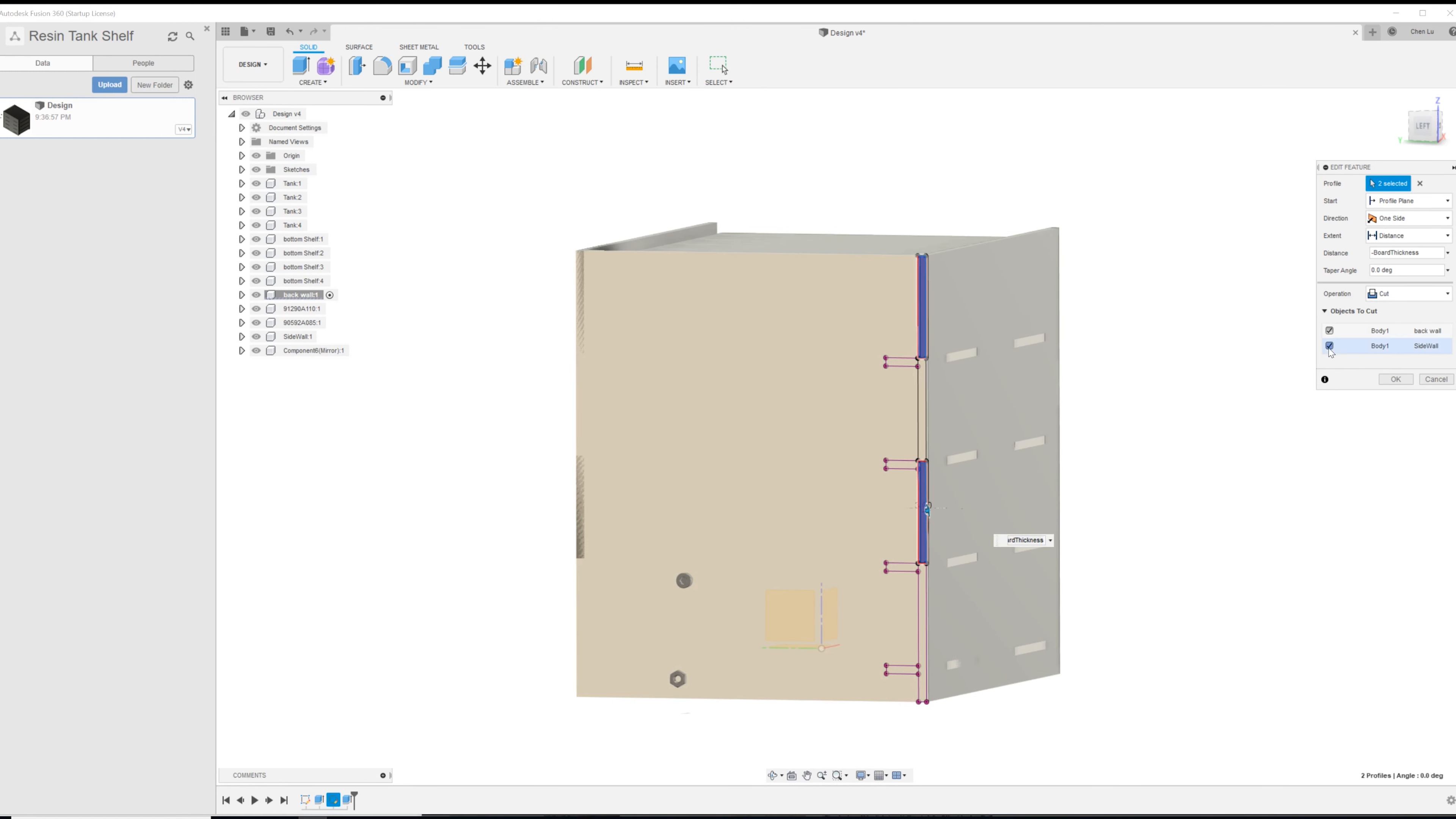
pyautogui.click(1396, 379)
# - Activate the top-level design and examine the finger joint between the back wall and side wall
pyautogui.keyDown('shift'); pyautogui.moveTo(1234, 393); pyautogui.dragTo(1085, 416, button='middle'); pyautogui.keyUp('shift')
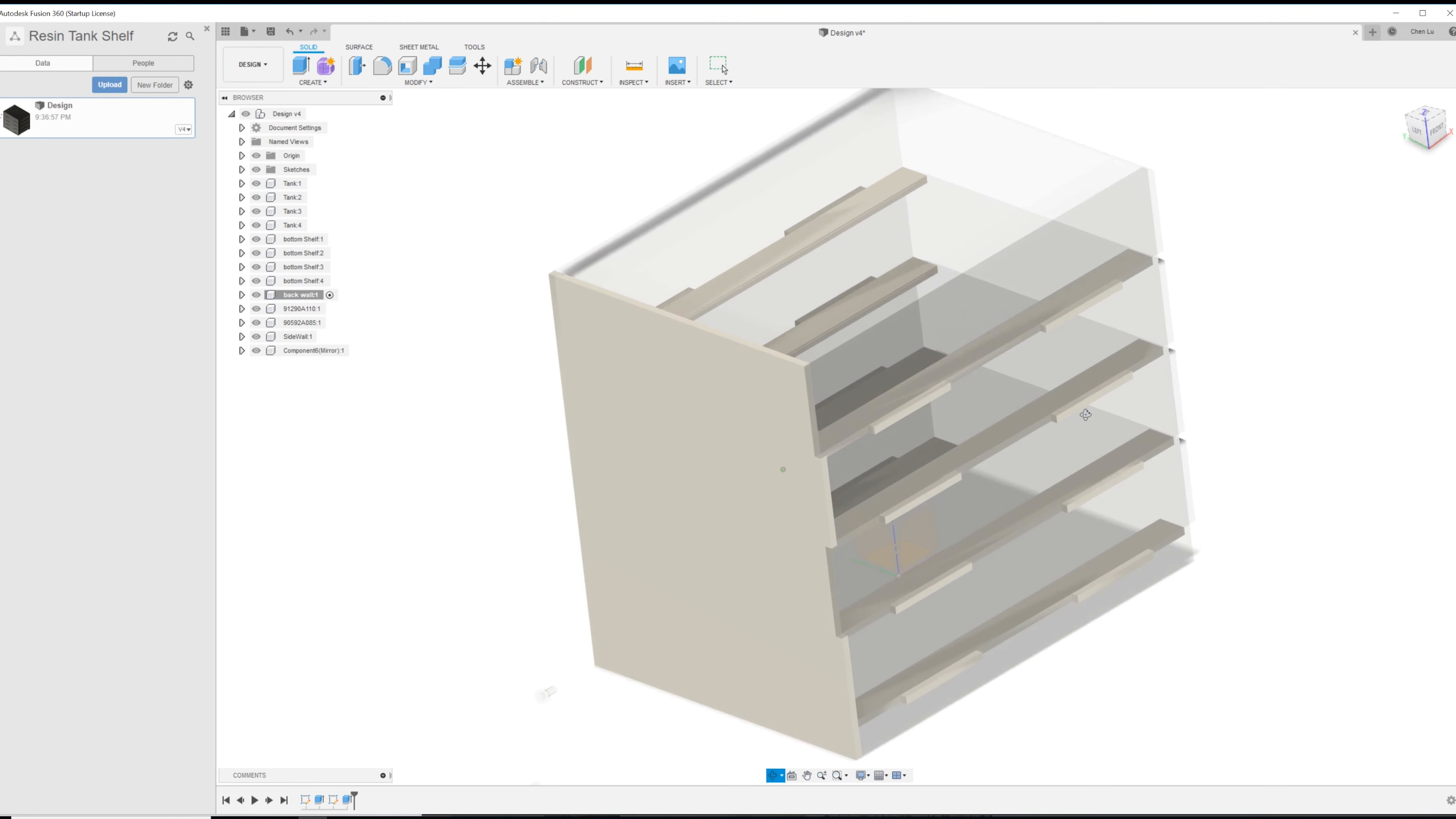
pyautogui.scroll(2, 917, 447)
pyautogui.click(316, 114)
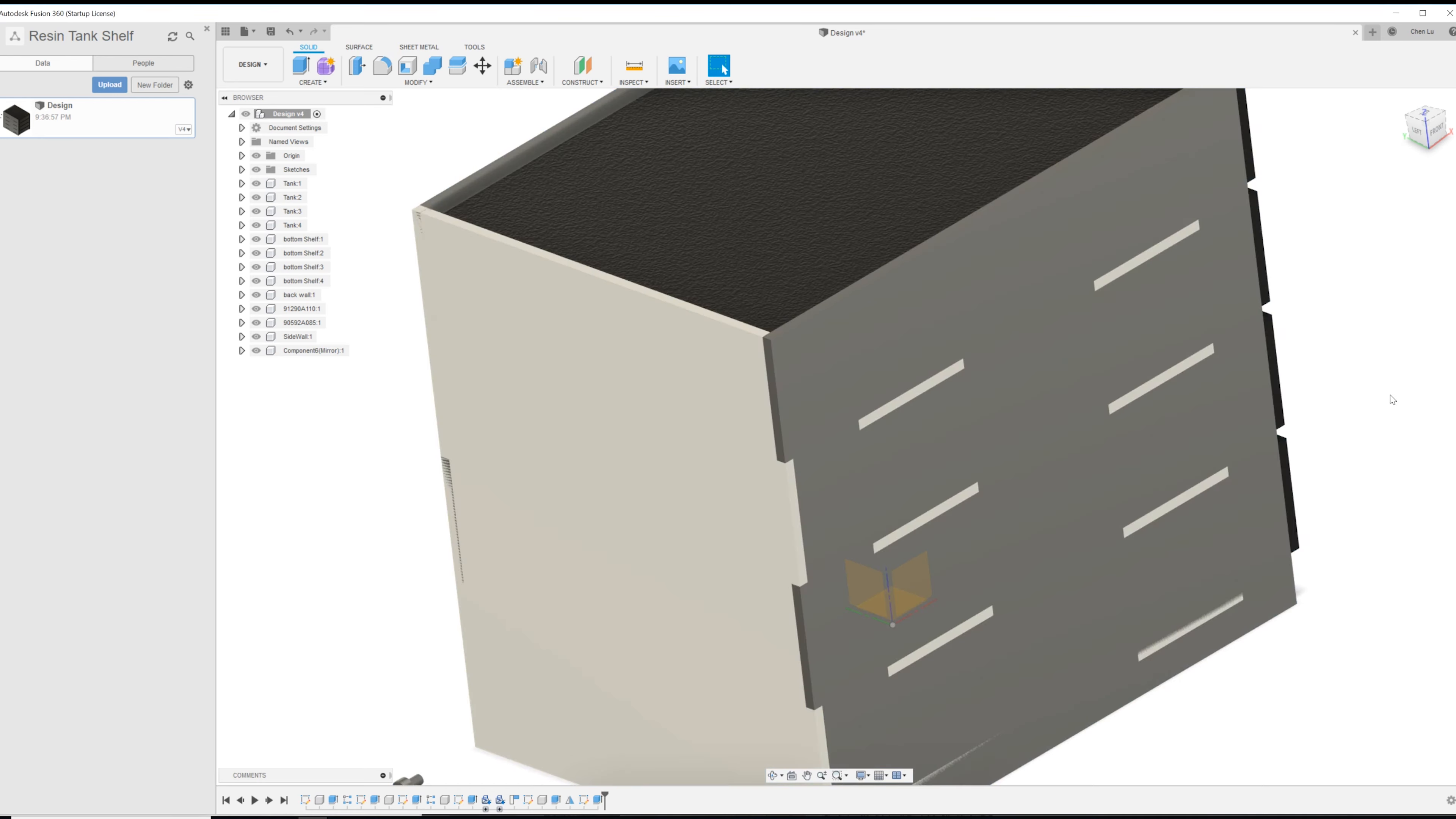
pyautogui.scroll(-2, 1322, 418)
pyautogui.keyDown('shift'); pyautogui.moveTo(1322, 418); pyautogui.dragTo(980, 390, button='middle'); pyautogui.keyUp('shift')
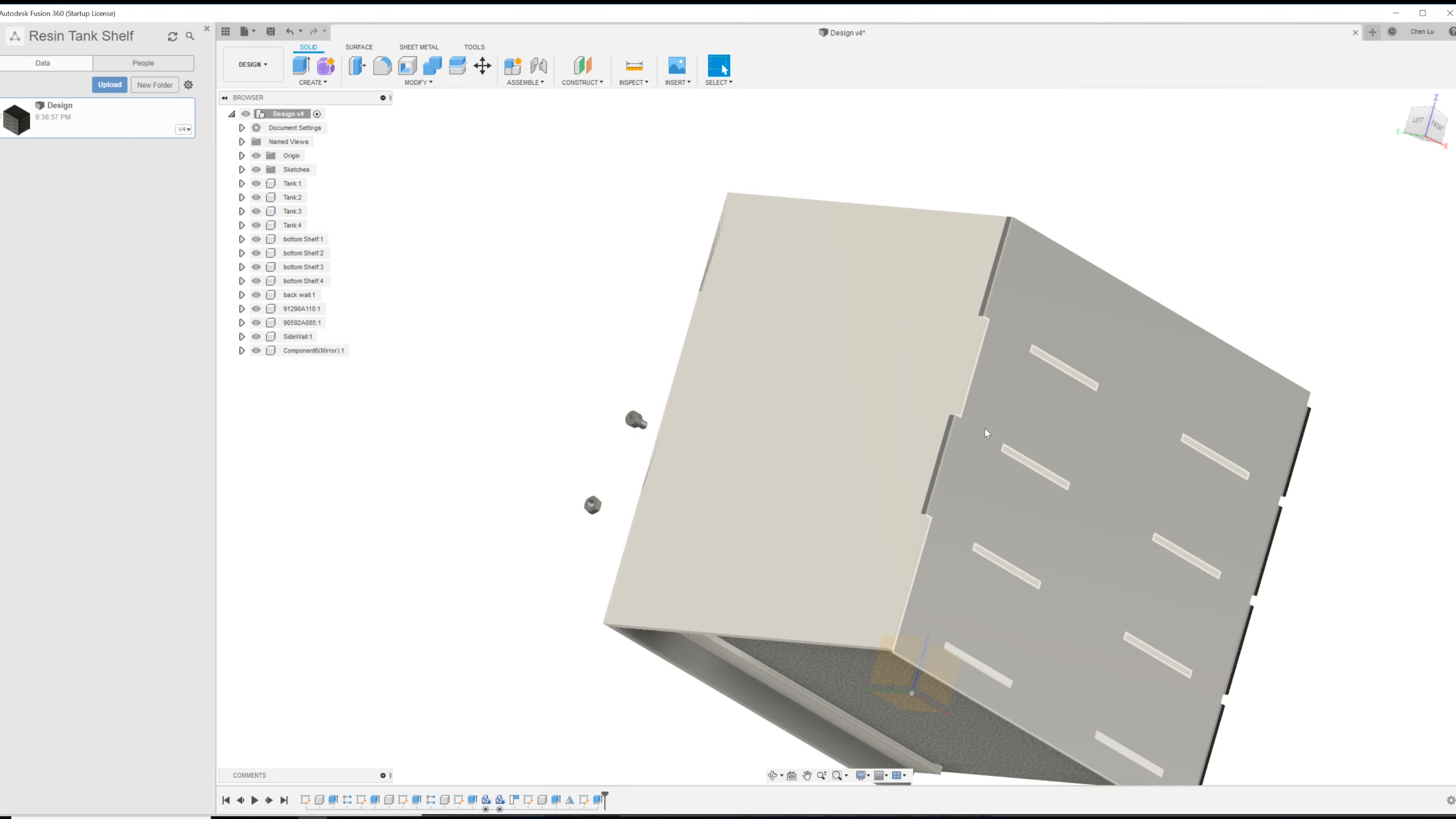
pyautogui.scroll(4, 954, 416)
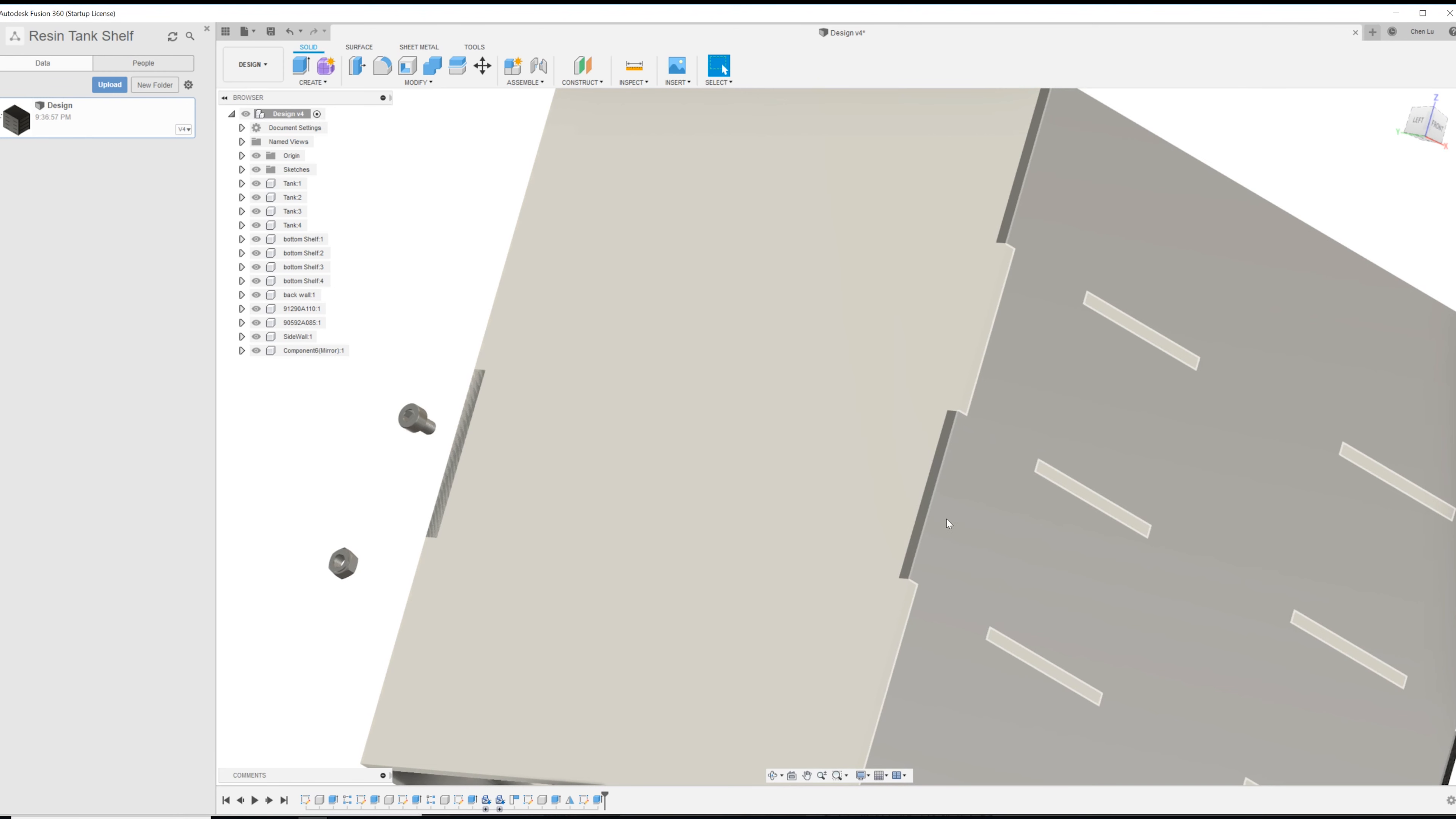
# - Activate the SideWall component
pyautogui.click(947, 502)
pyautogui.keyDown('shift'); pyautogui.moveTo(929, 488); pyautogui.dragTo(897, 498, button='middle'); pyautogui.keyUp('shift')
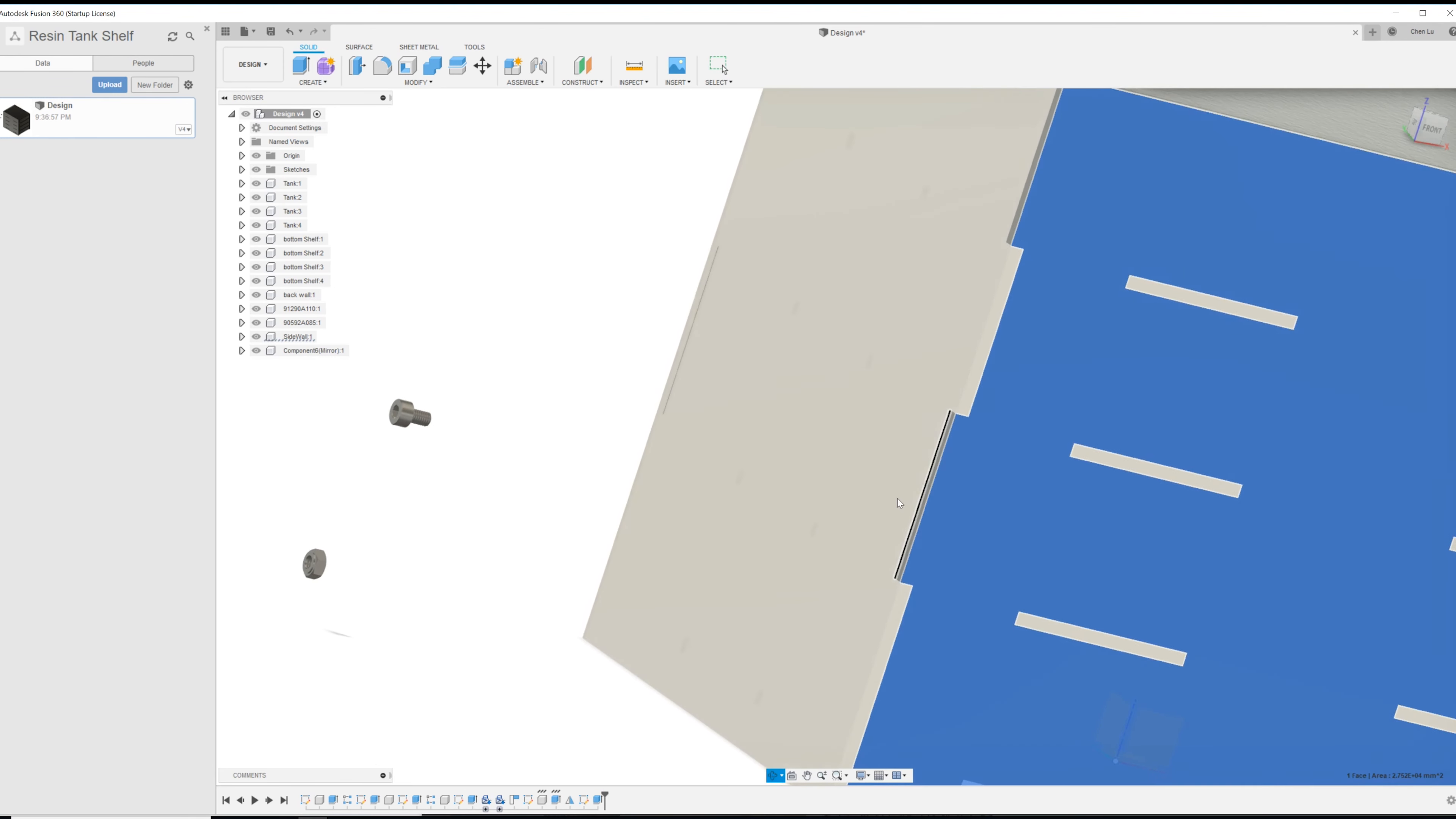
pyautogui.click(327, 336)
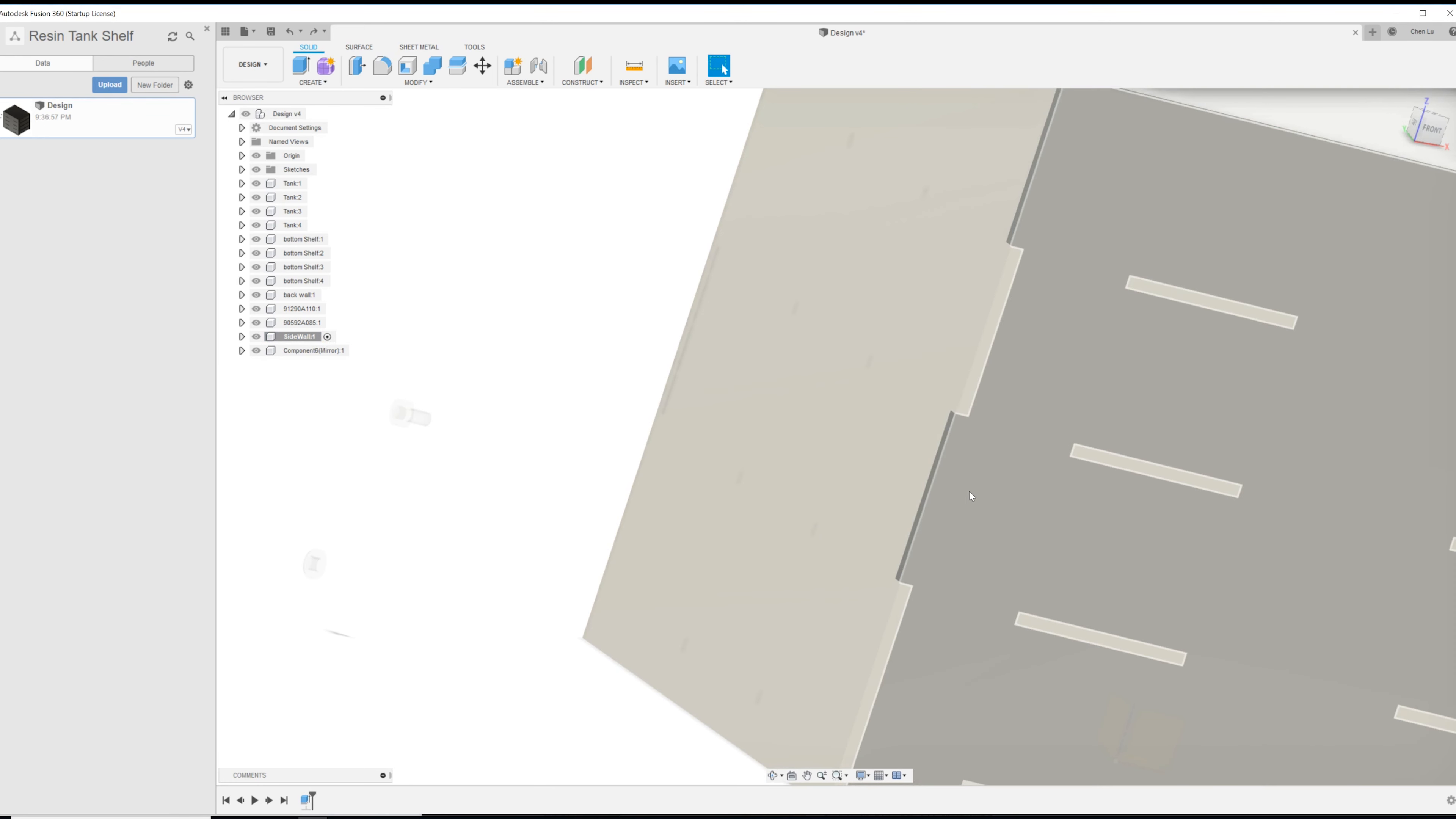
pyautogui.click(967, 481)
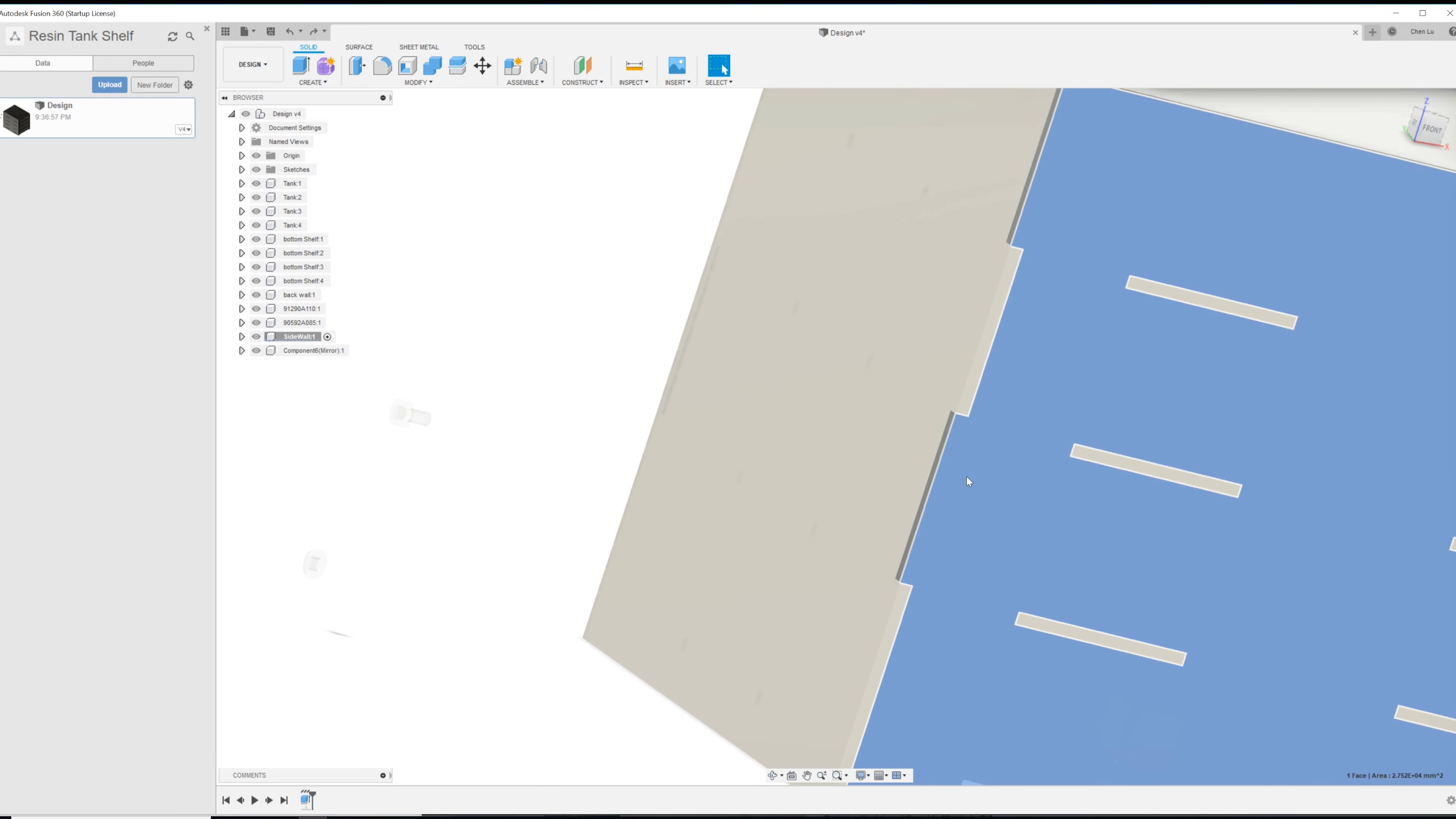
pyautogui.rightClick(967, 480)
pyautogui.click(968, 539)
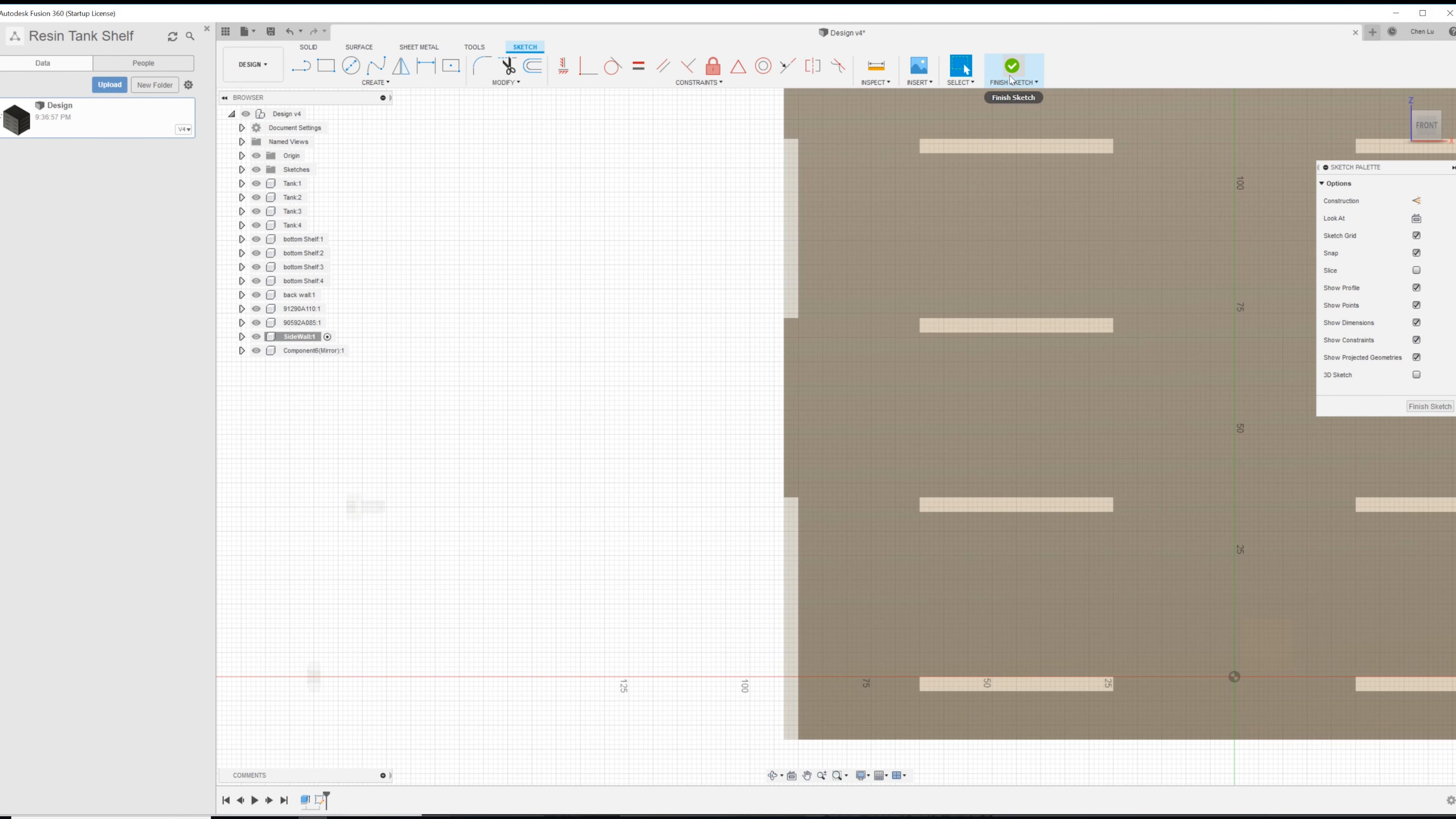
pyautogui.click(1011, 67)
pyautogui.click(942, 537)
pyautogui.rightClick(939, 537)
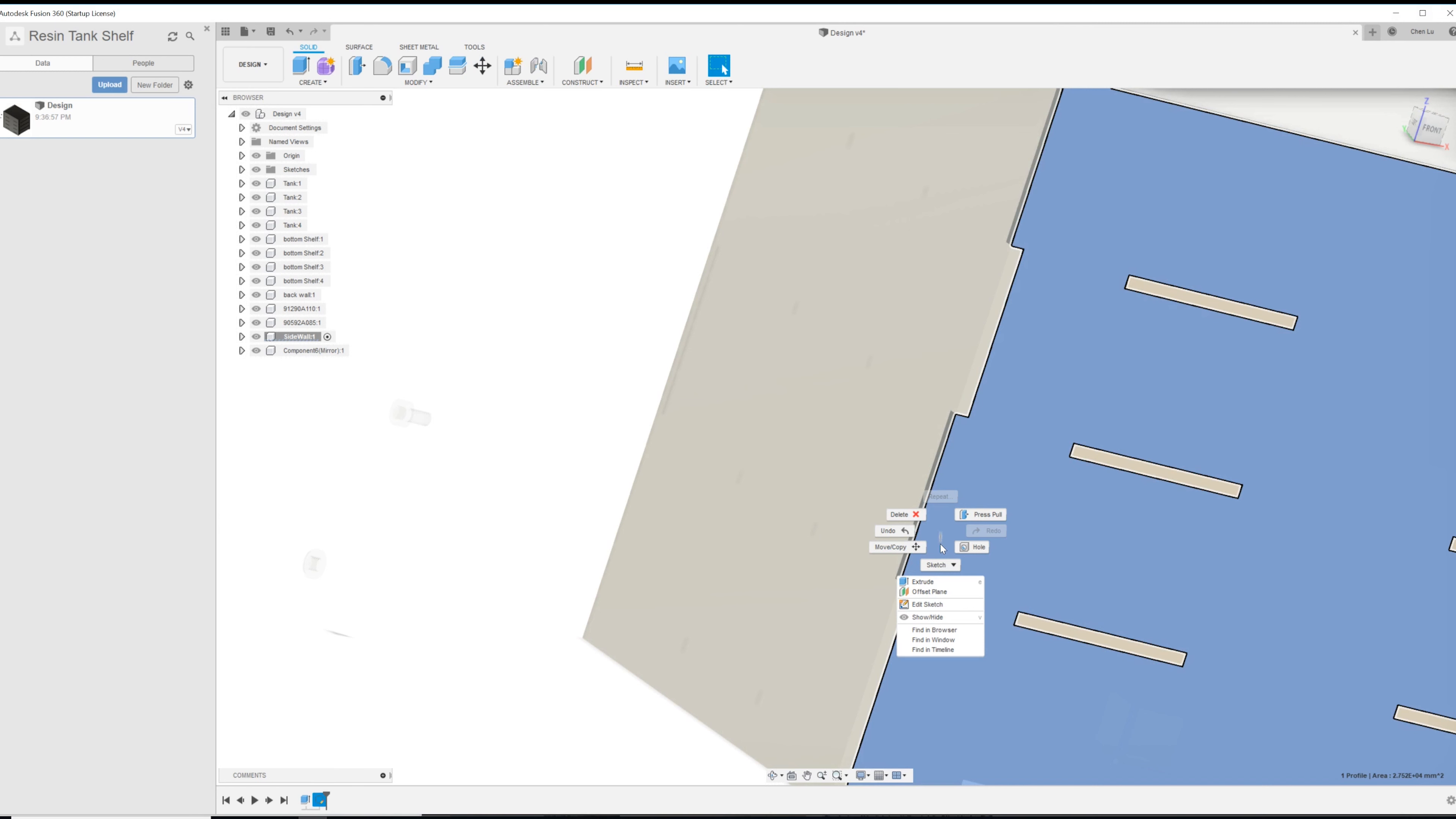
pyautogui.click(940, 606)
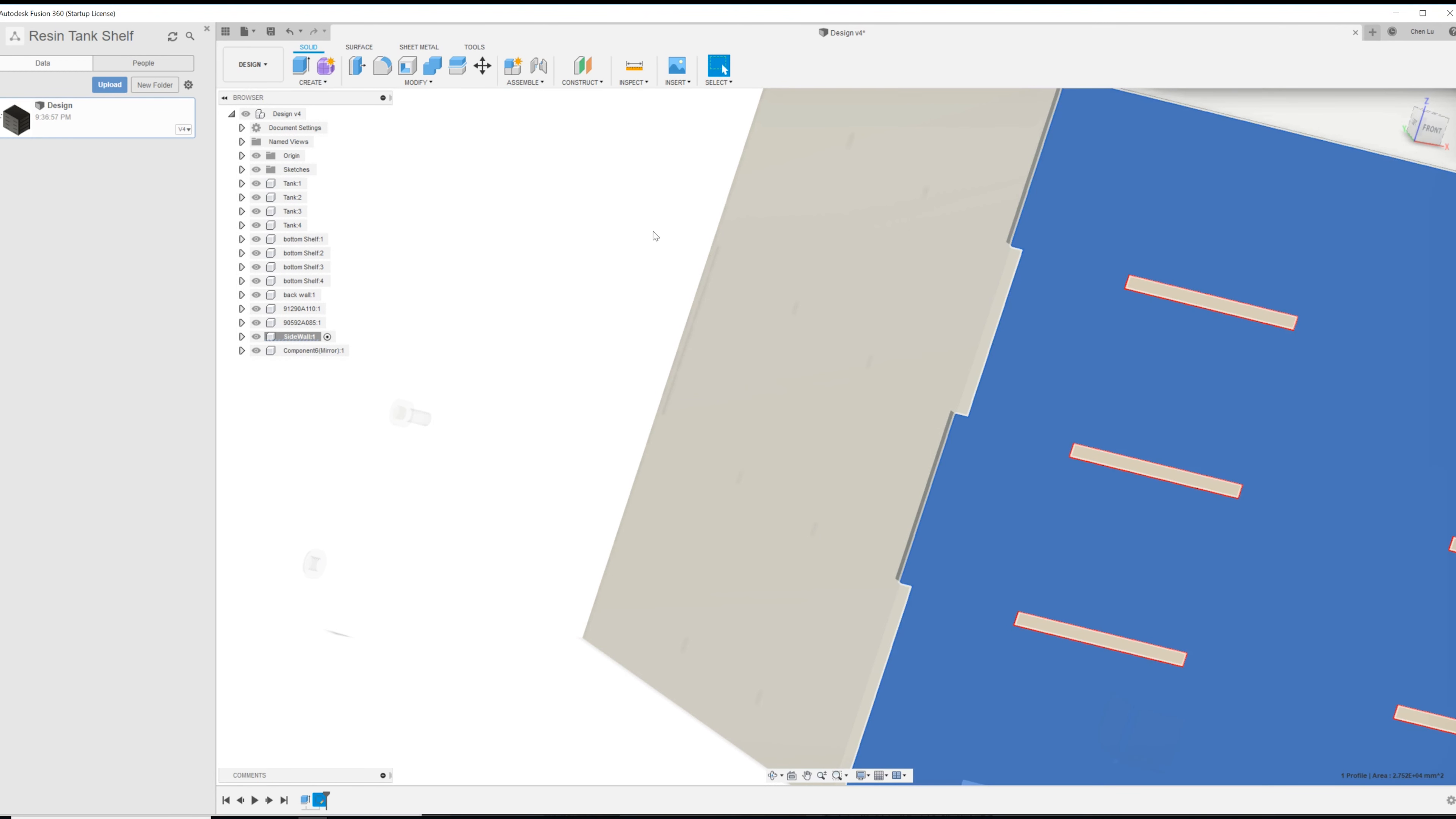
pyautogui.rightClick(971, 448)
pyautogui.click(630, 341)
pyautogui.click(578, 311)
pyautogui.rightClick(1010, 525)
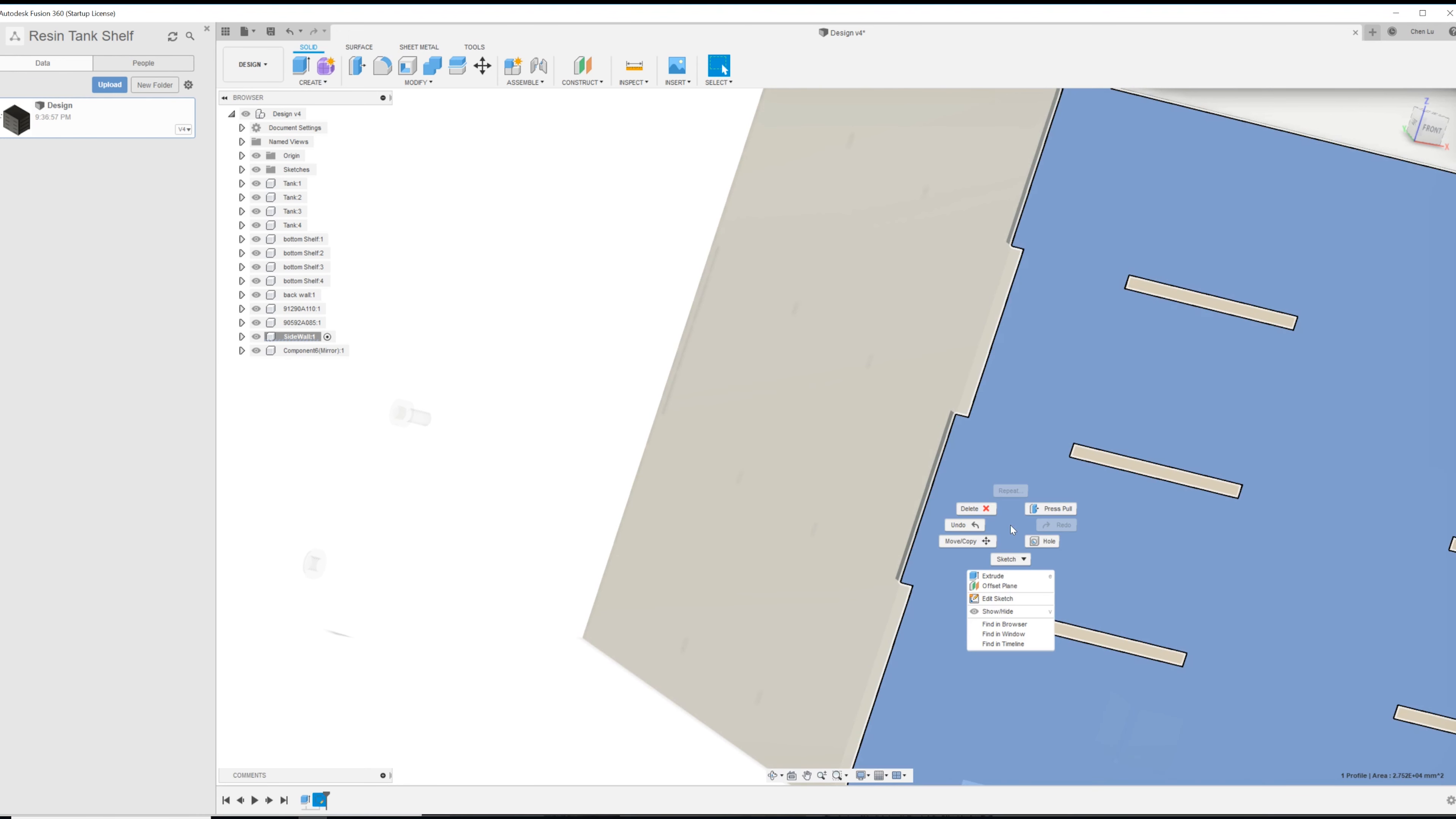
pyautogui.click(812, 404)
pyautogui.click(541, 262)
# - Create a new sketch on the side wall's outer face
pyautogui.click(312, 82)
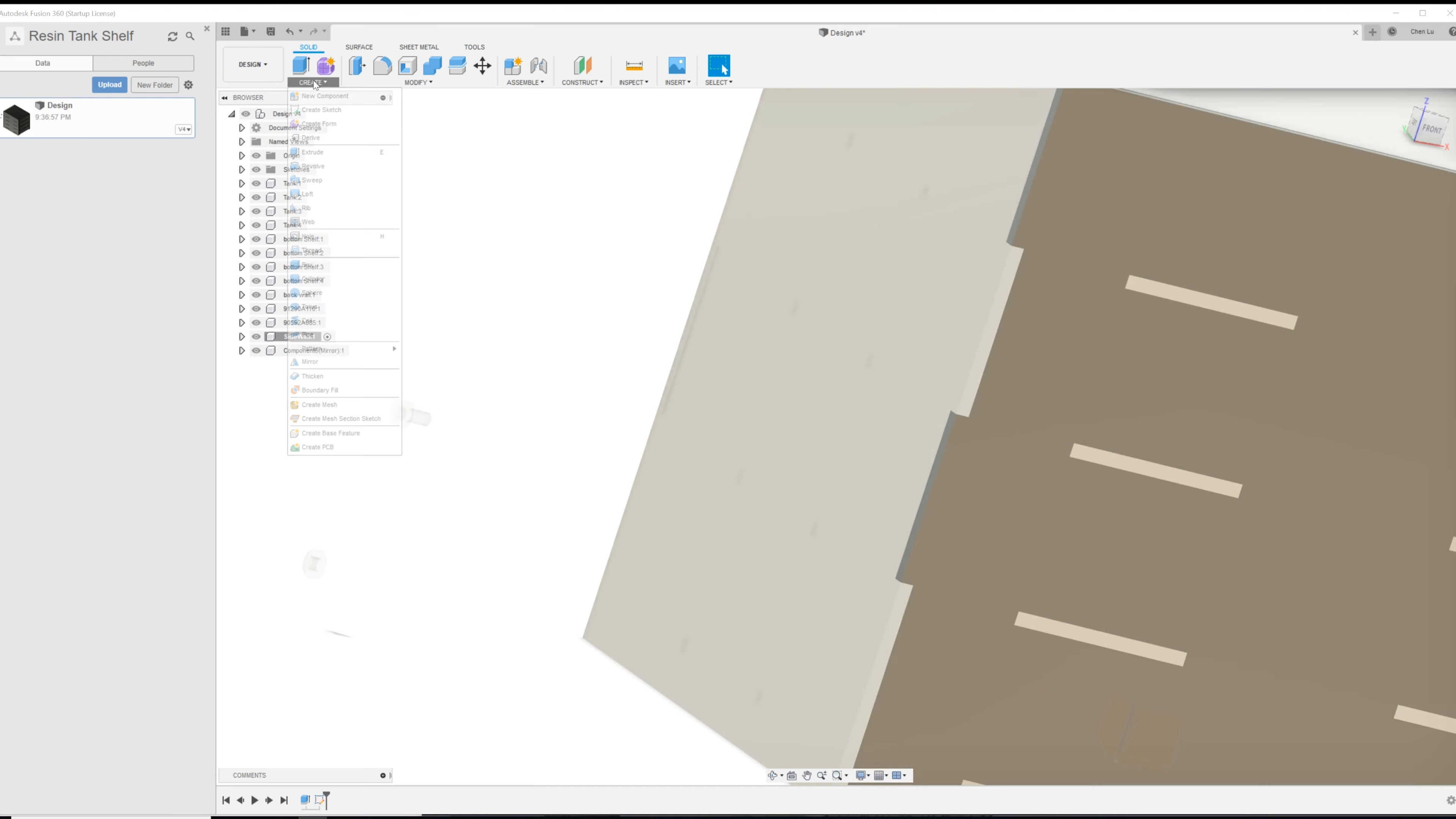
pyautogui.click(337, 111)
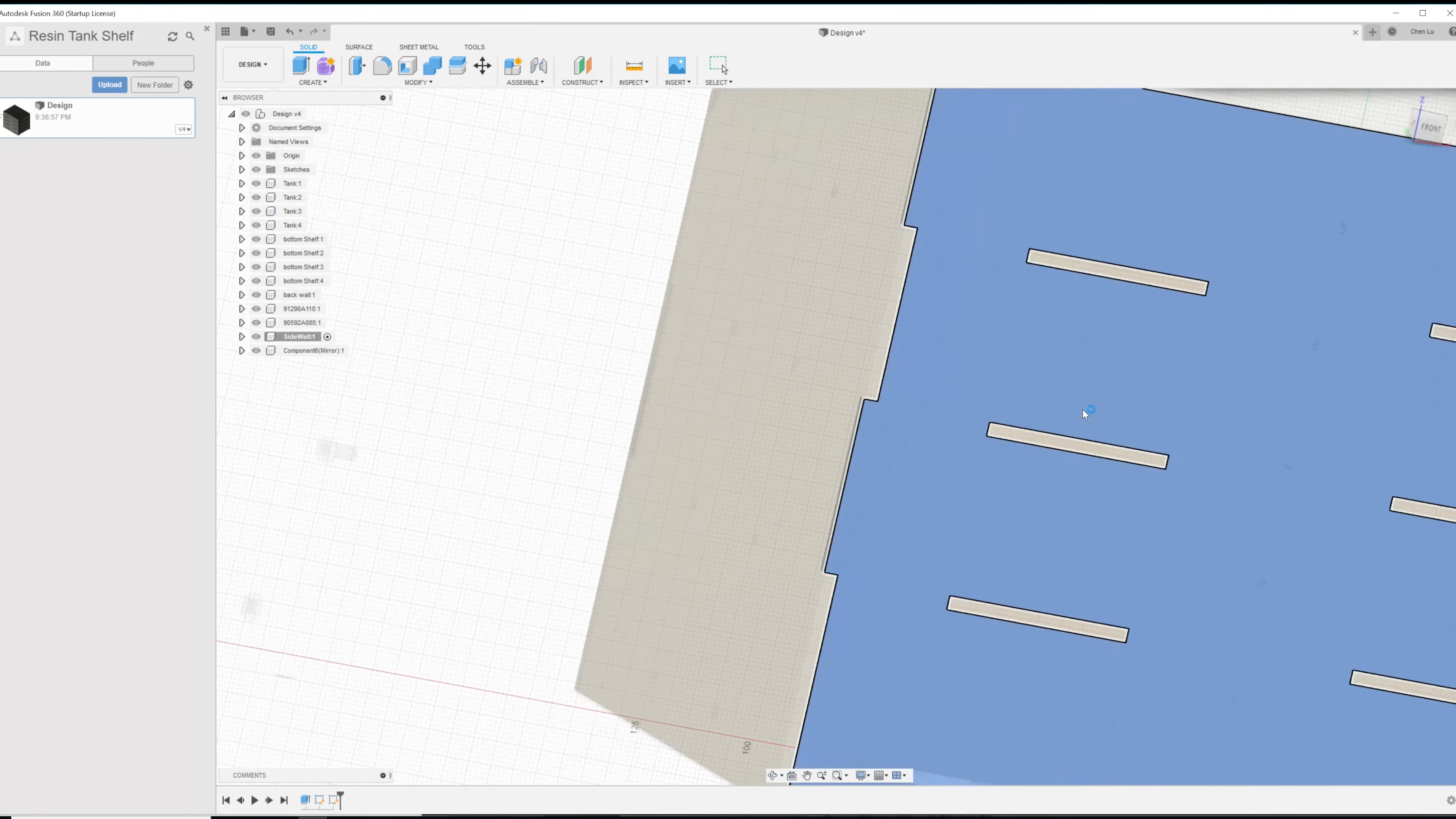
pyautogui.click(1083, 410)
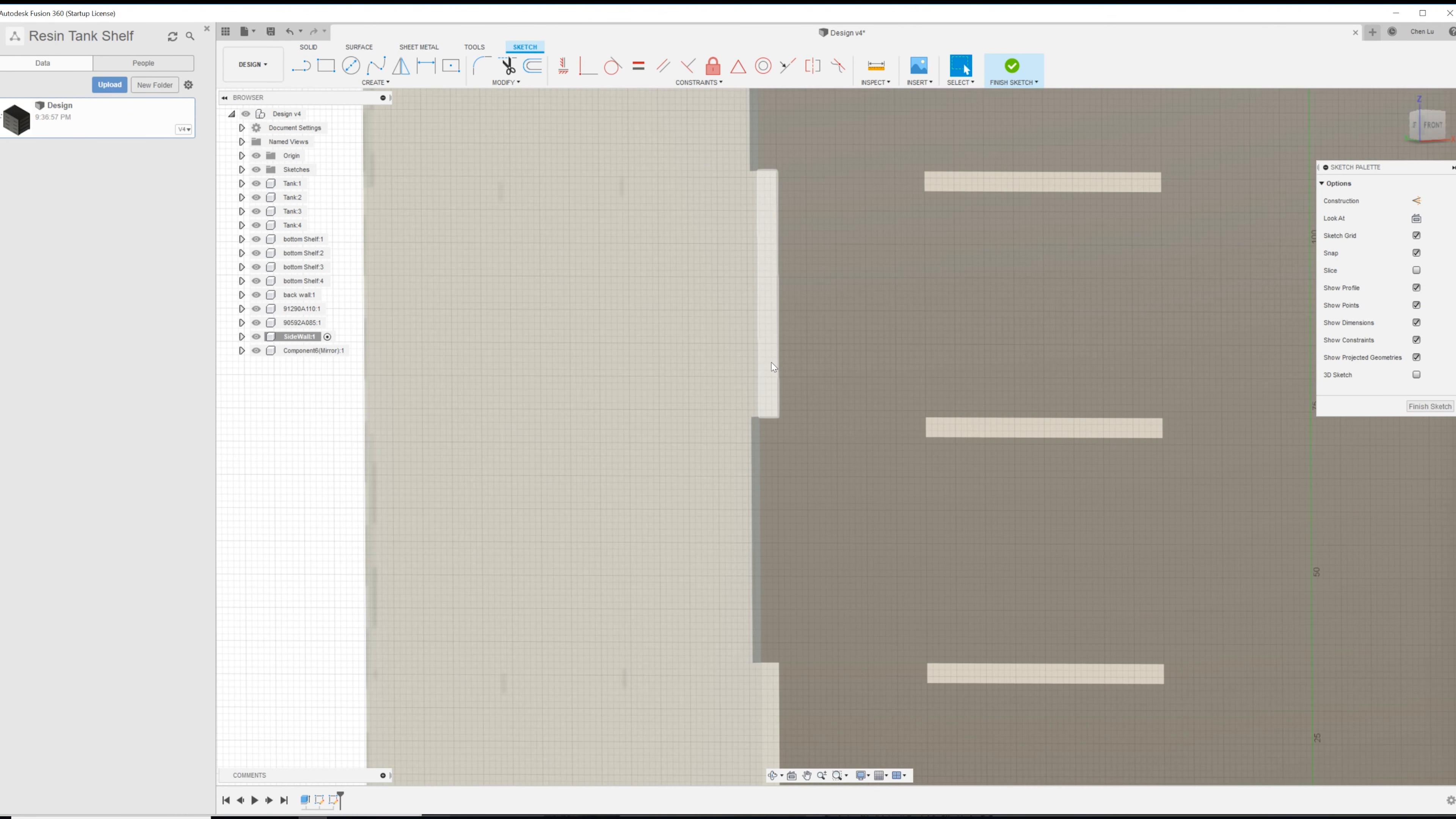
# - Project the back wall's two recessed notch faces at the corner joint into the side wall sketch
pyautogui.scroll(-3, 756, 369)
pyautogui.moveTo(707, 349)
pyautogui.keyDown('shift'); pyautogui.mouseDown(button='middle')
pyautogui.moveTo(1035, 409)
pyautogui.moveTo(1082, 458)
pyautogui.moveTo(1026, 479)
pyautogui.mouseUp(button='middle'); pyautogui.keyUp('shift')
pyautogui.keyDown('shift'); pyautogui.moveTo(1026, 596); pyautogui.dragTo(779, 552, button='middle'); pyautogui.keyUp('shift')
pyautogui.scroll(2, 773, 557)
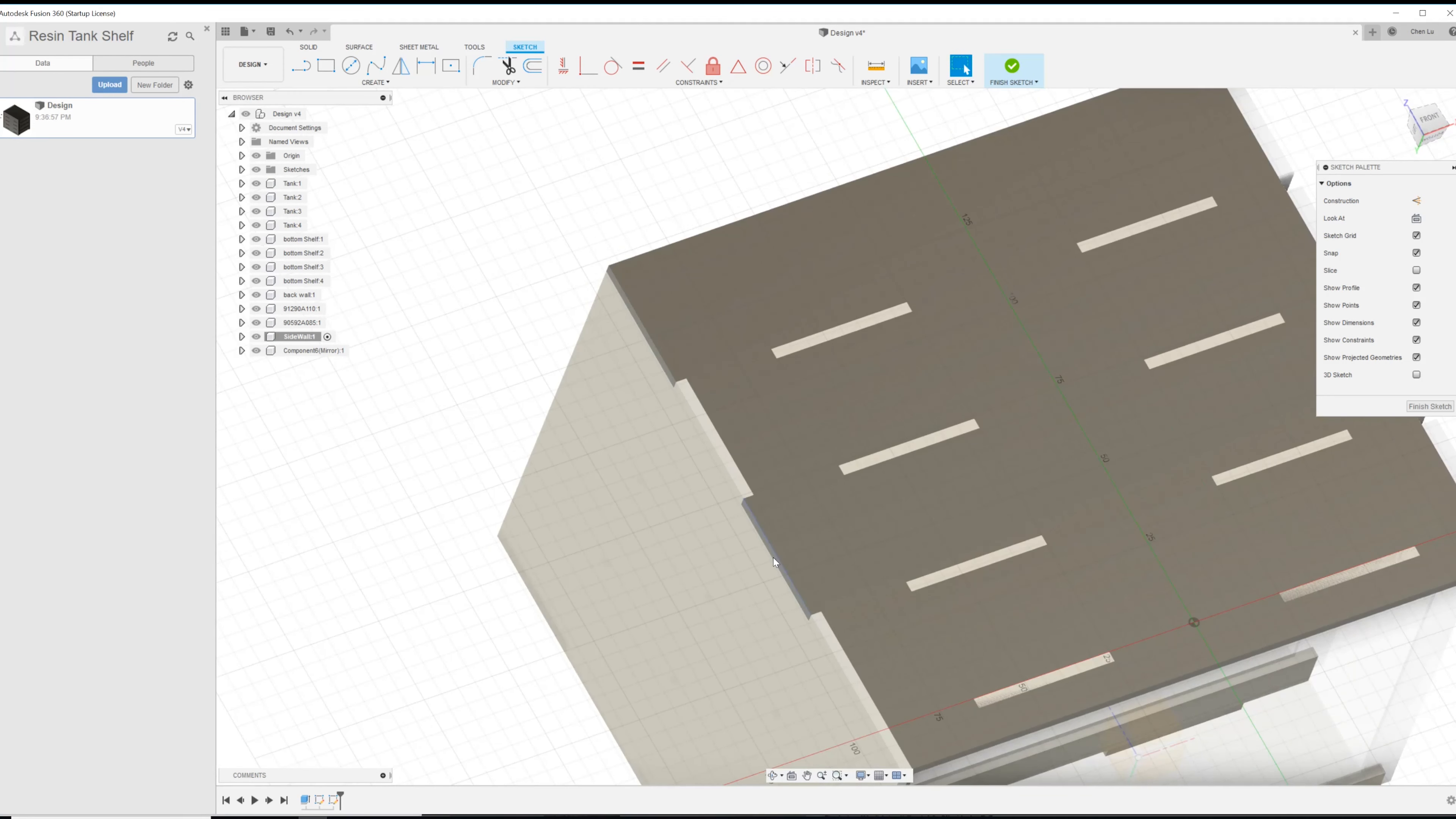
pyautogui.scroll(5, 773, 558)
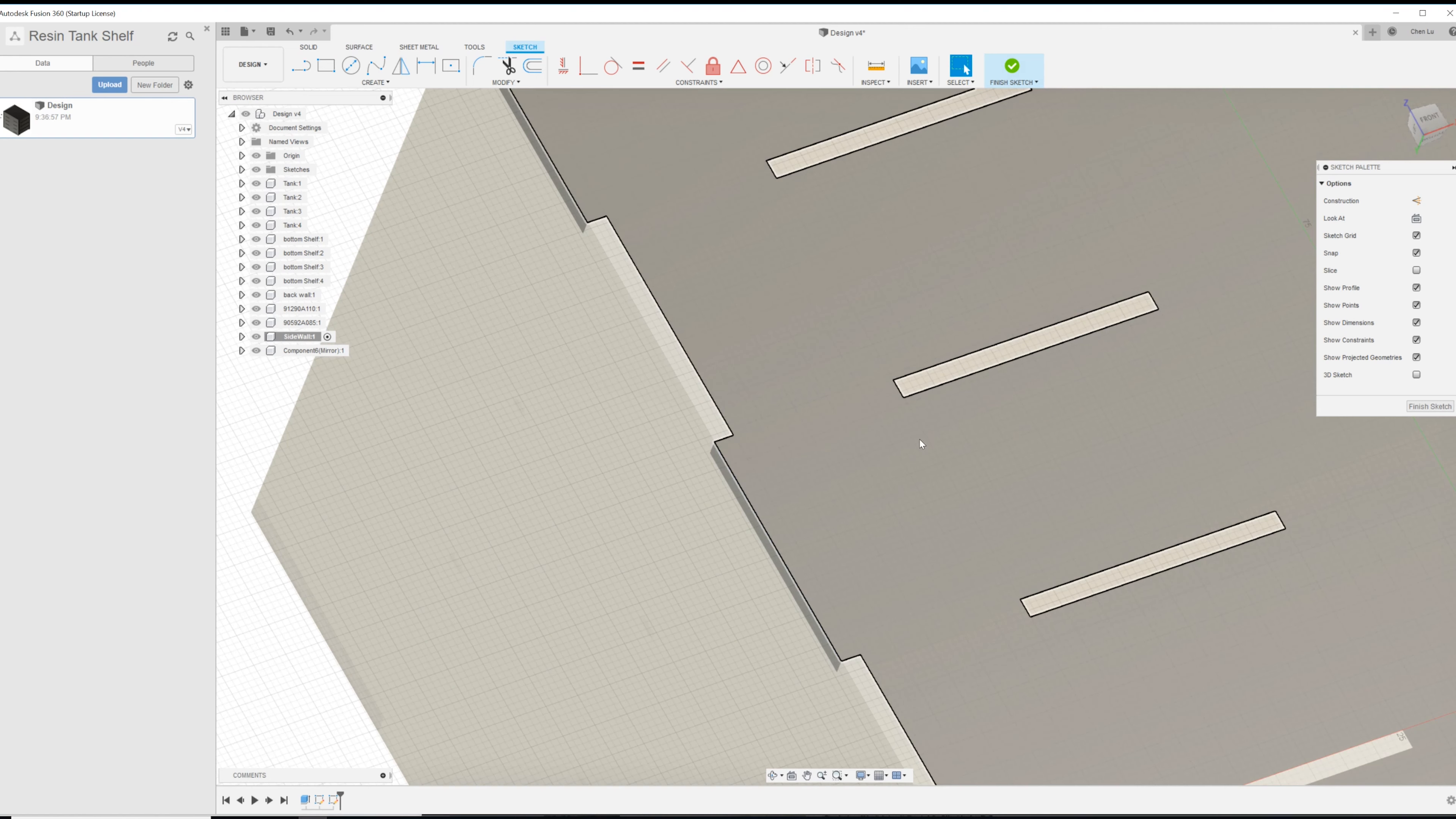
pyautogui.press('p')
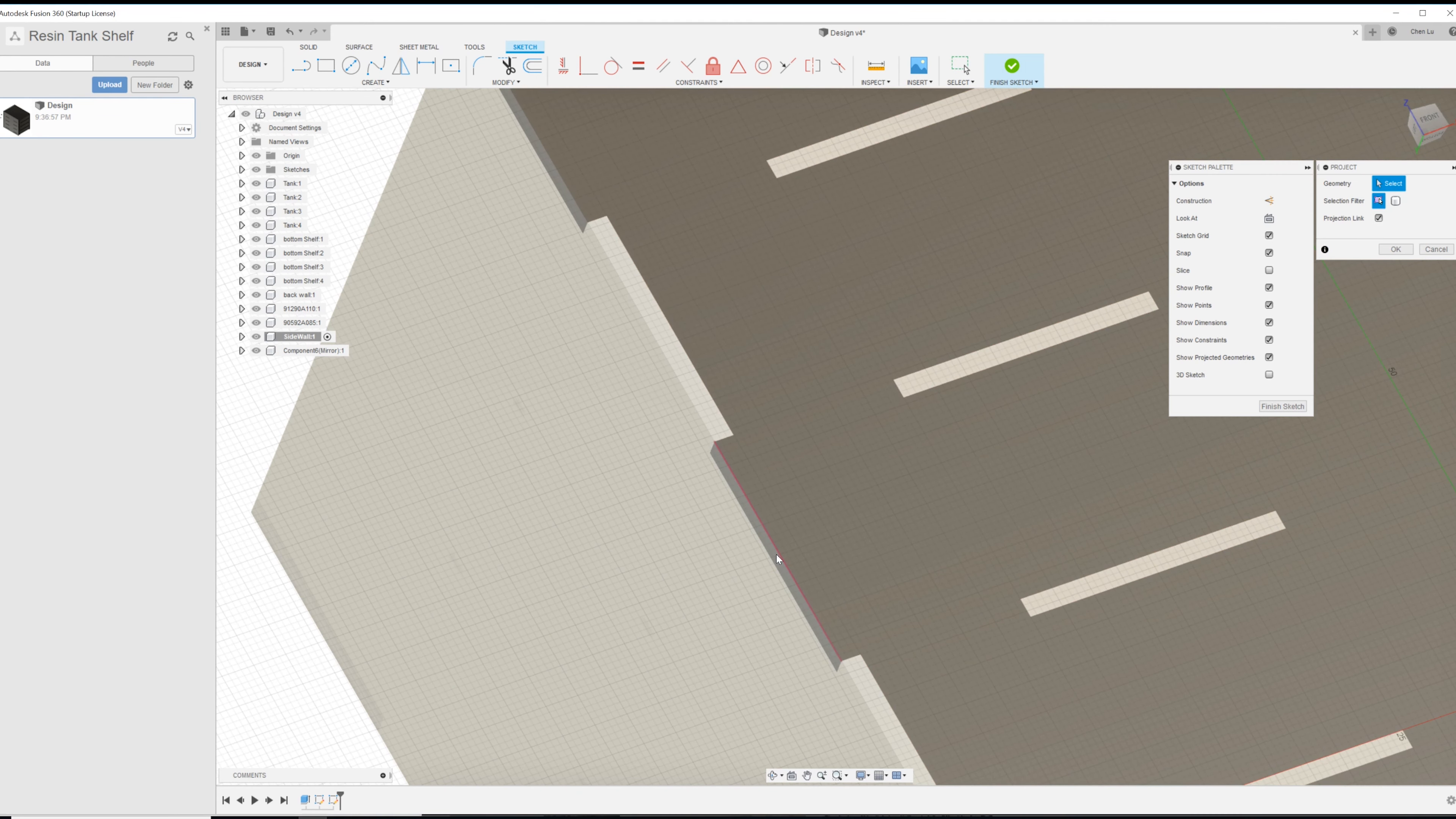
pyautogui.click(777, 555)
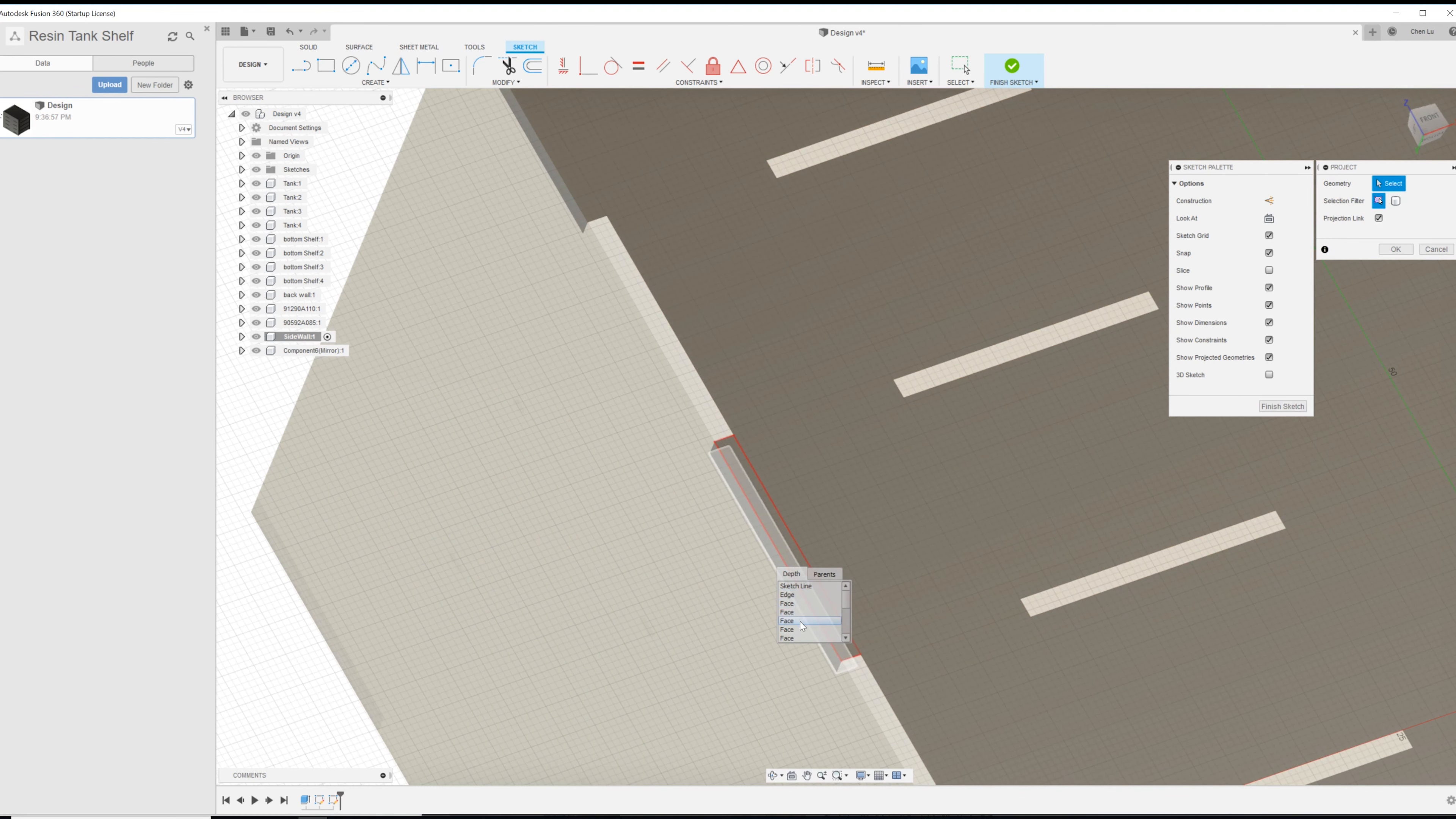
pyautogui.click(800, 622)
pyautogui.scroll(-3, 814, 492)
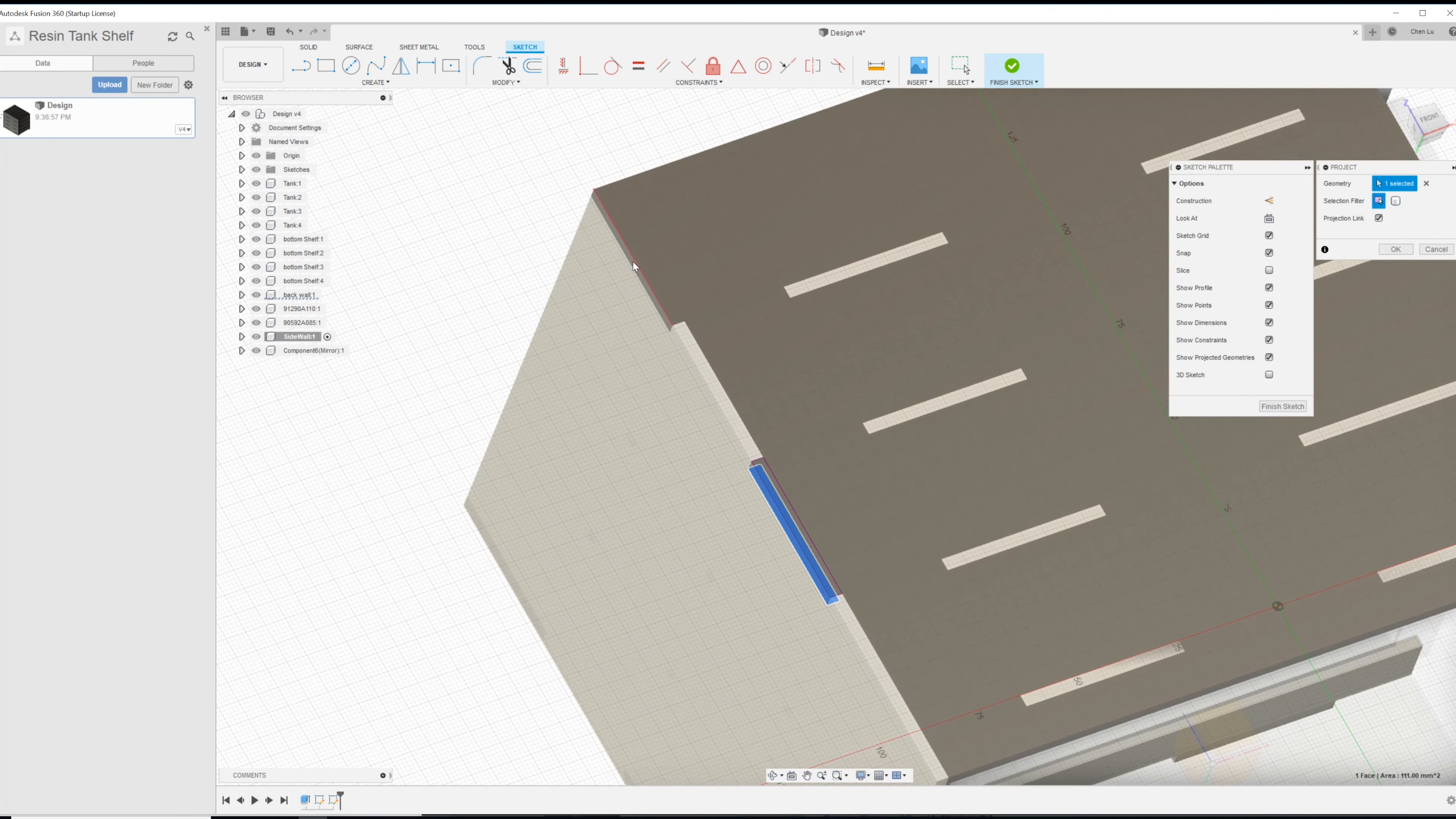
pyautogui.click(633, 262)
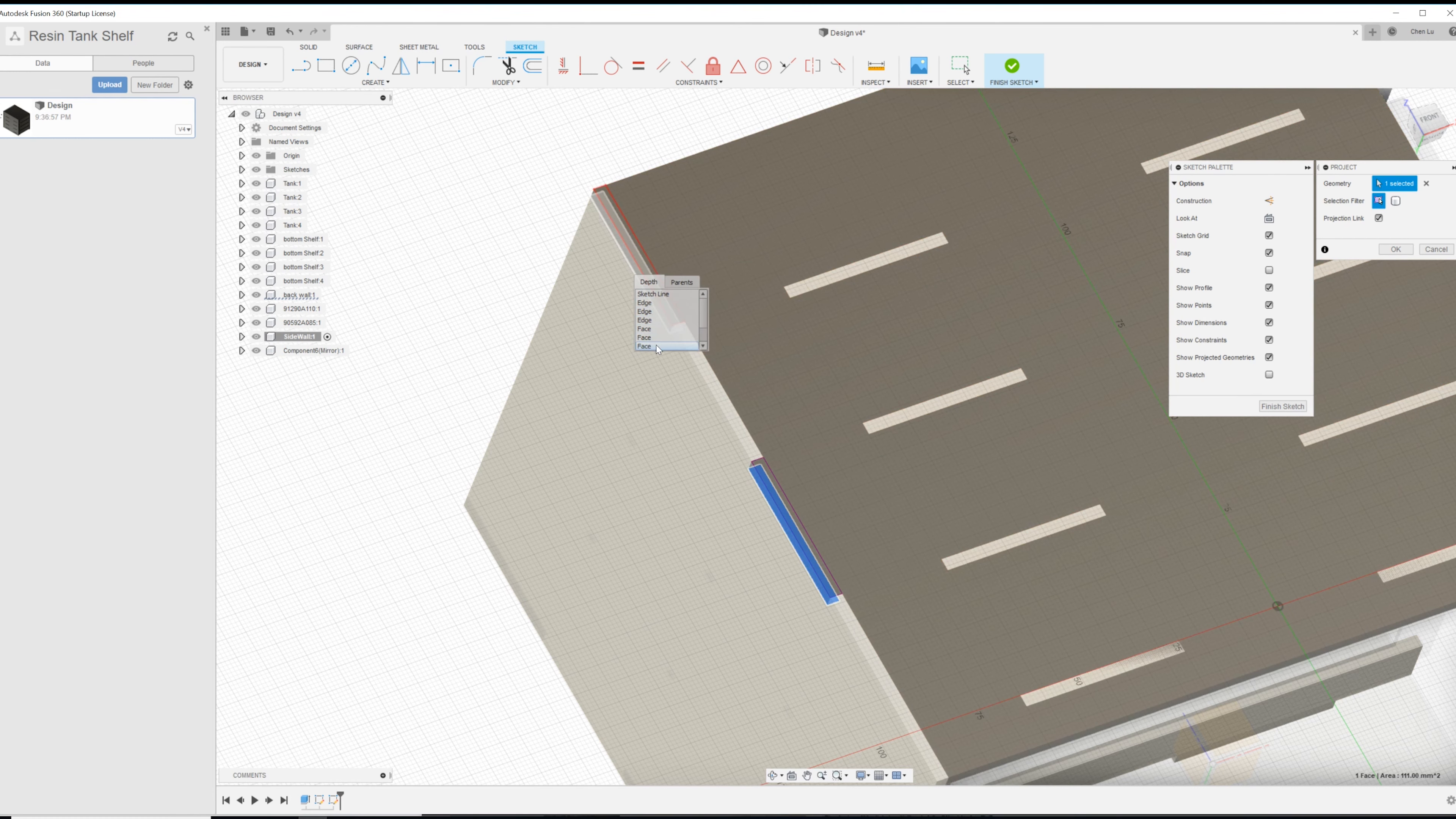
pyautogui.click(656, 345)
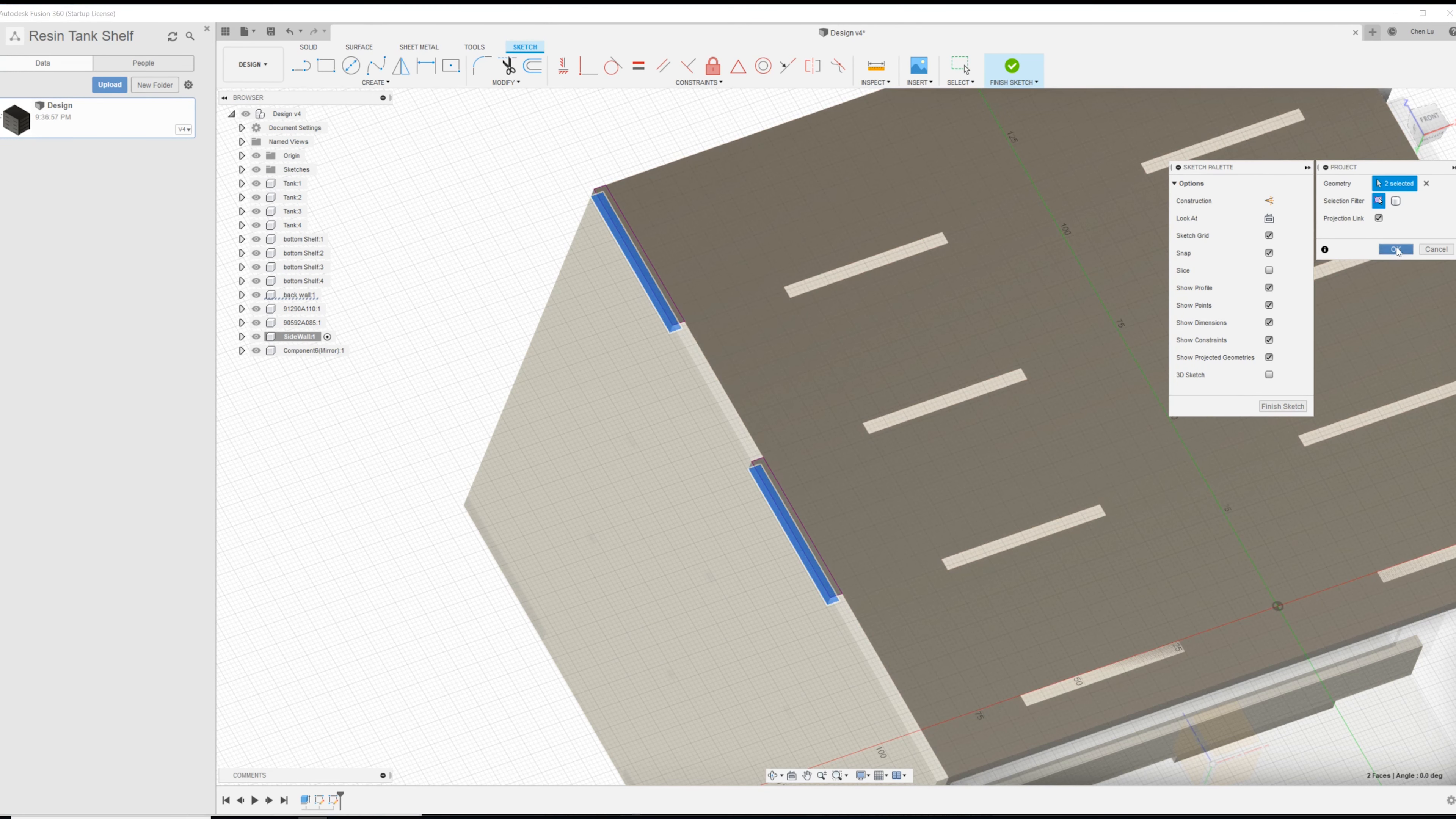
pyautogui.click(1395, 249)
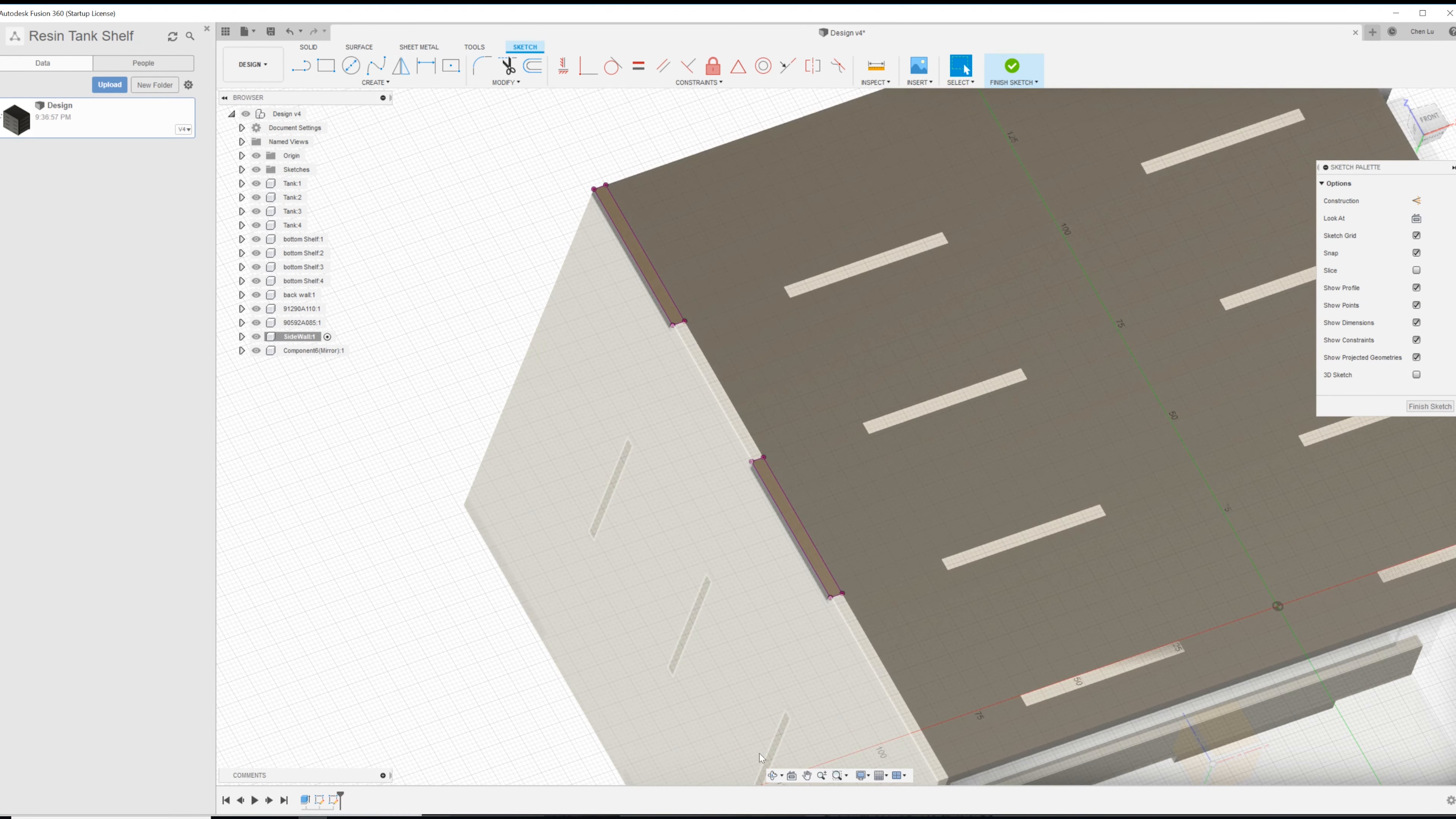
# - Draw a construction line across the lower projected notch rectangle, joining the midpoints of its two long edges
pyautogui.click(790, 776)
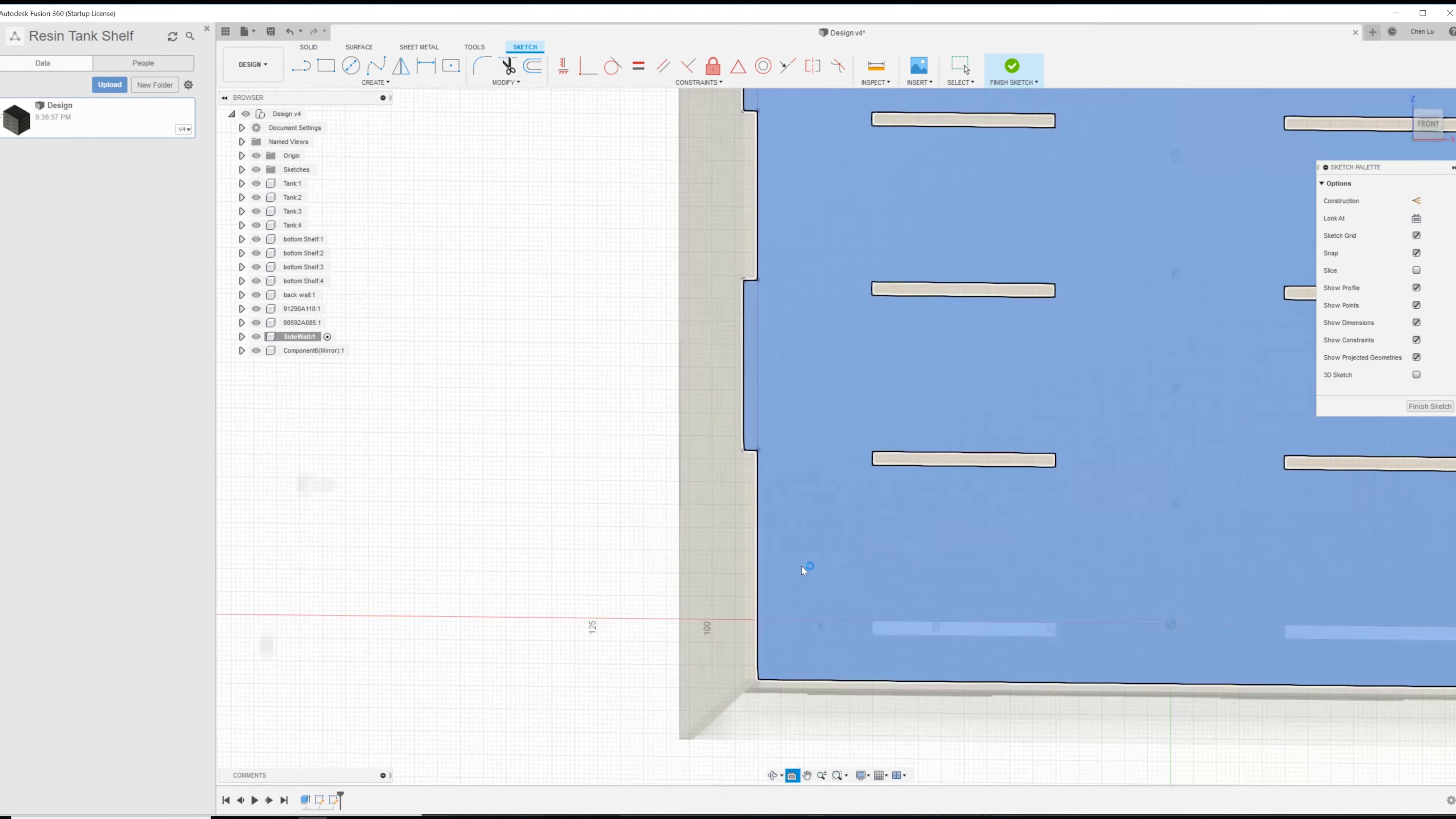
pyautogui.scroll(2, 751, 237)
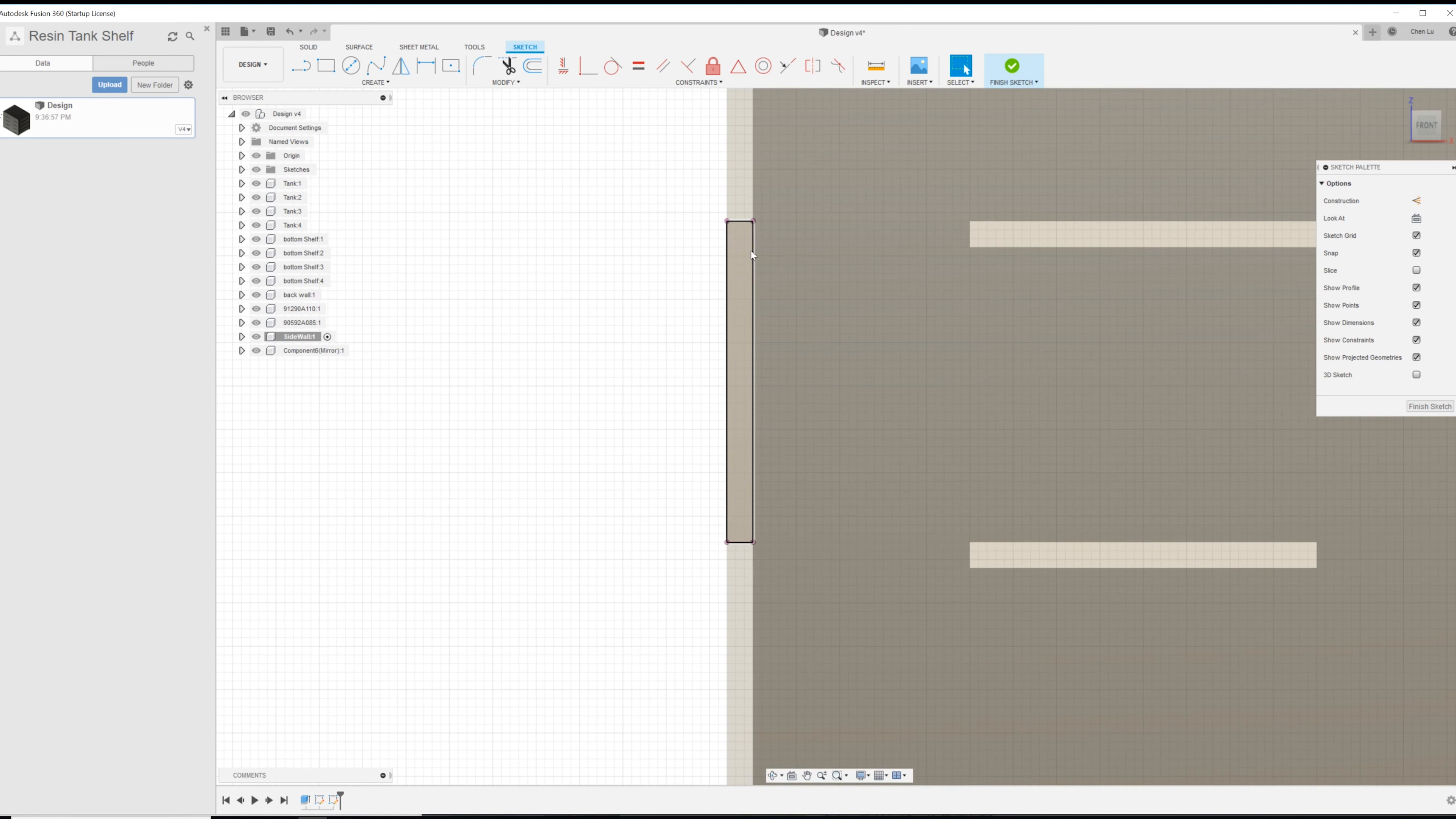
pyautogui.press('l')
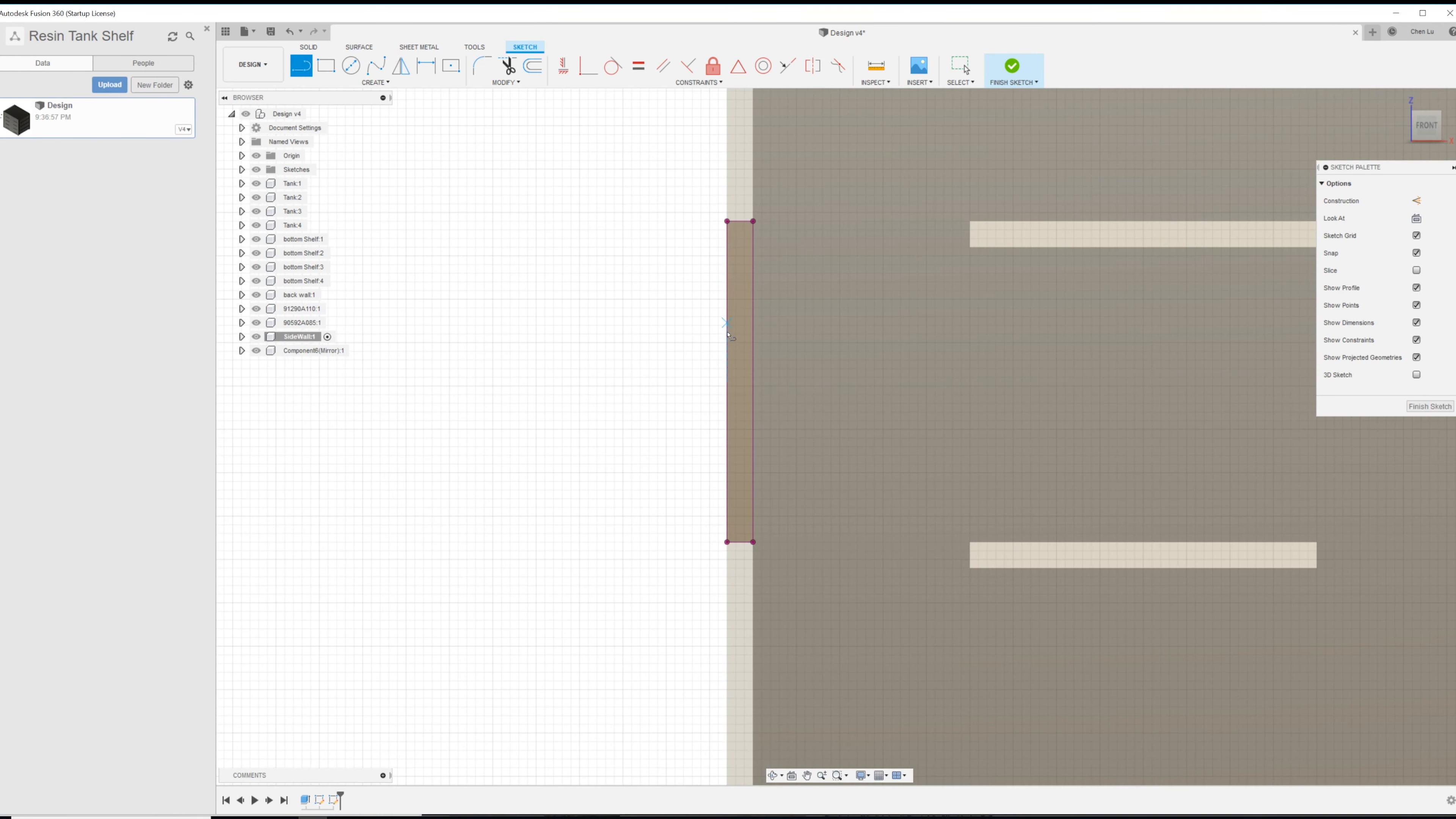
pyautogui.click(726, 381)
pyautogui.click(753, 381)
pyautogui.press('Escape')
pyautogui.click(739, 381)
pyautogui.press('x')
# - Draw a 3 mm diameter circle centred on the midpoint of the construction line
pyautogui.press('c')
pyautogui.click(740, 382)
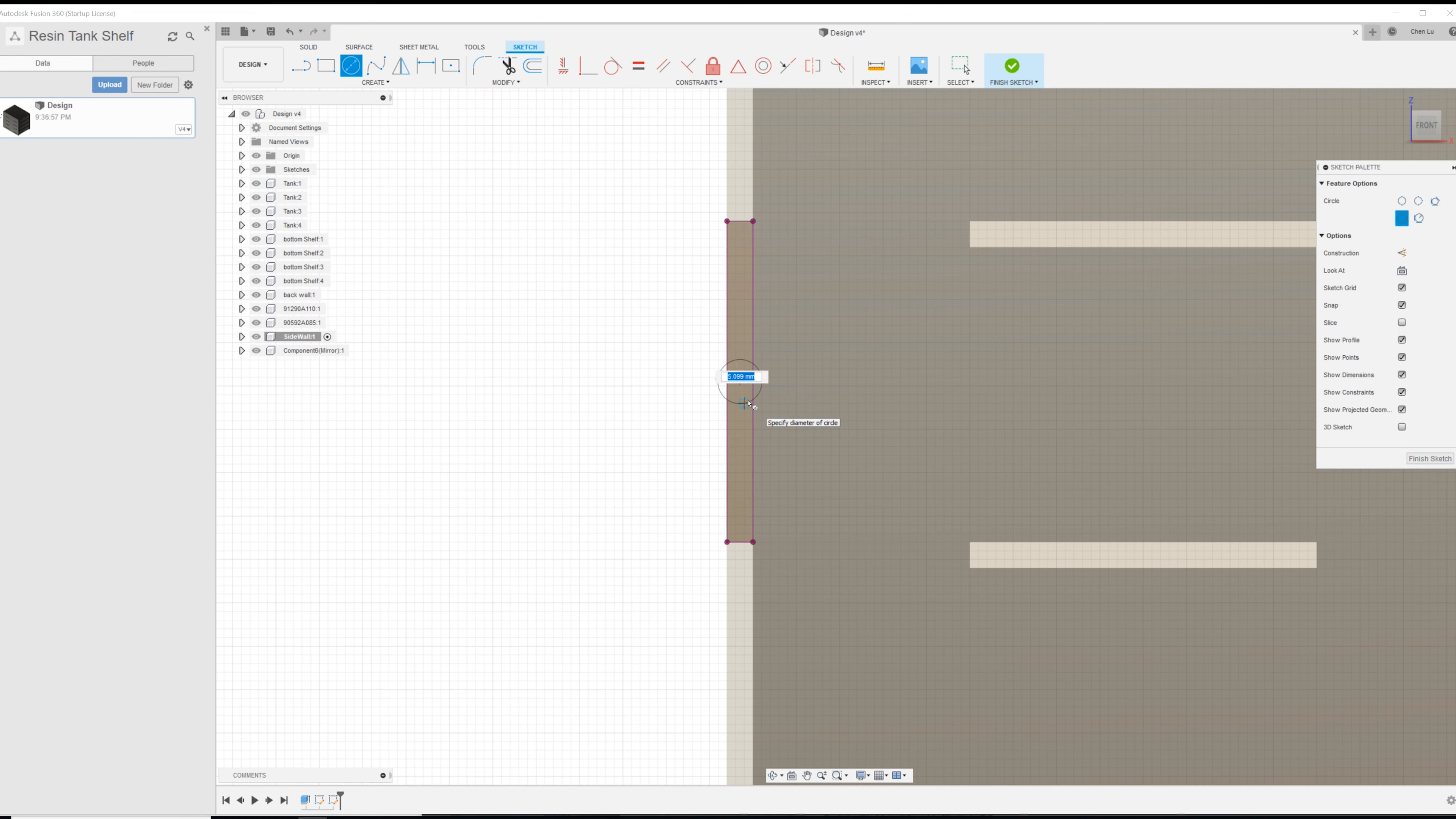
pyautogui.write('3')
pyautogui.press('Return')
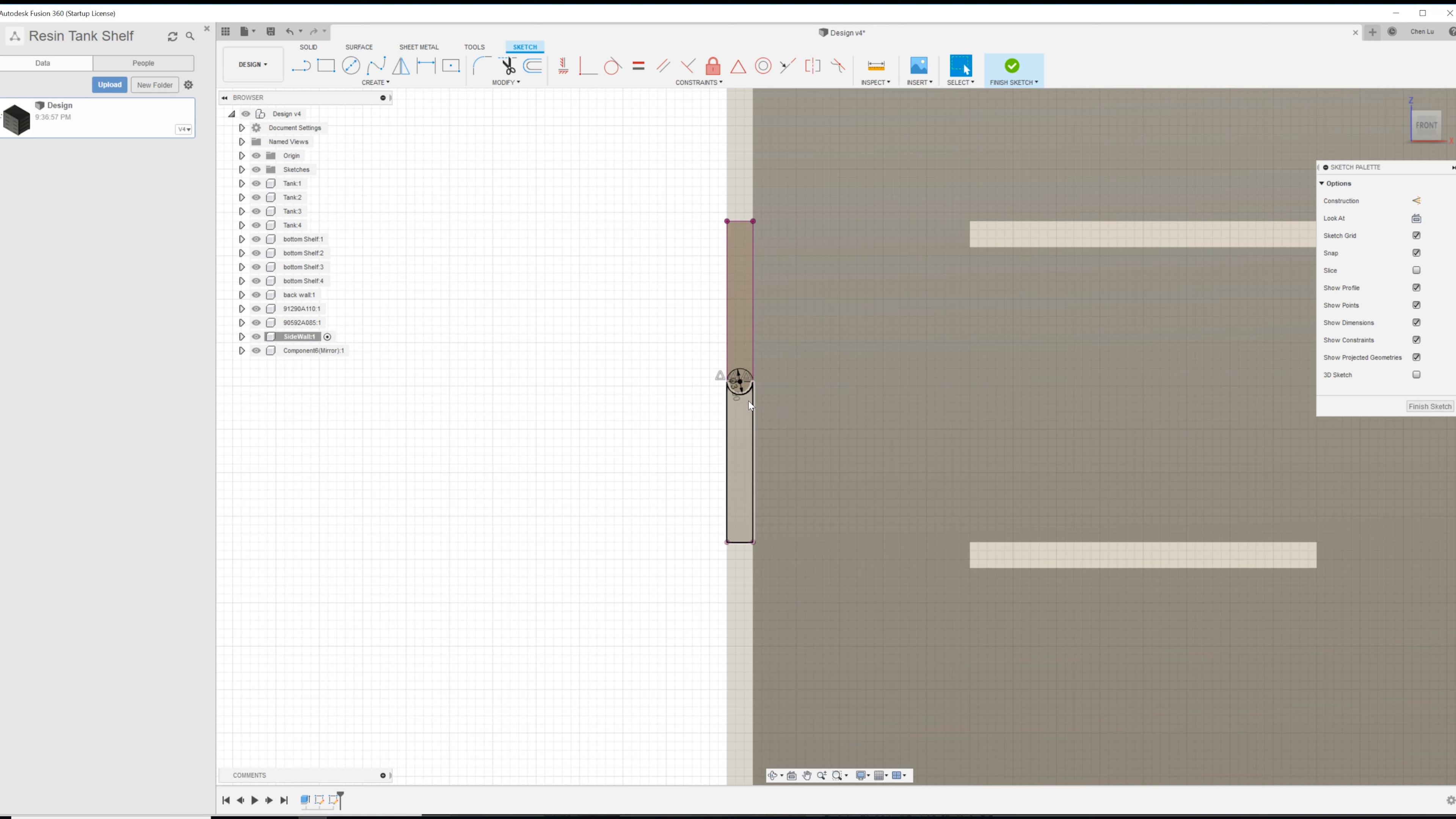
pyautogui.scroll(2, 730, 300)
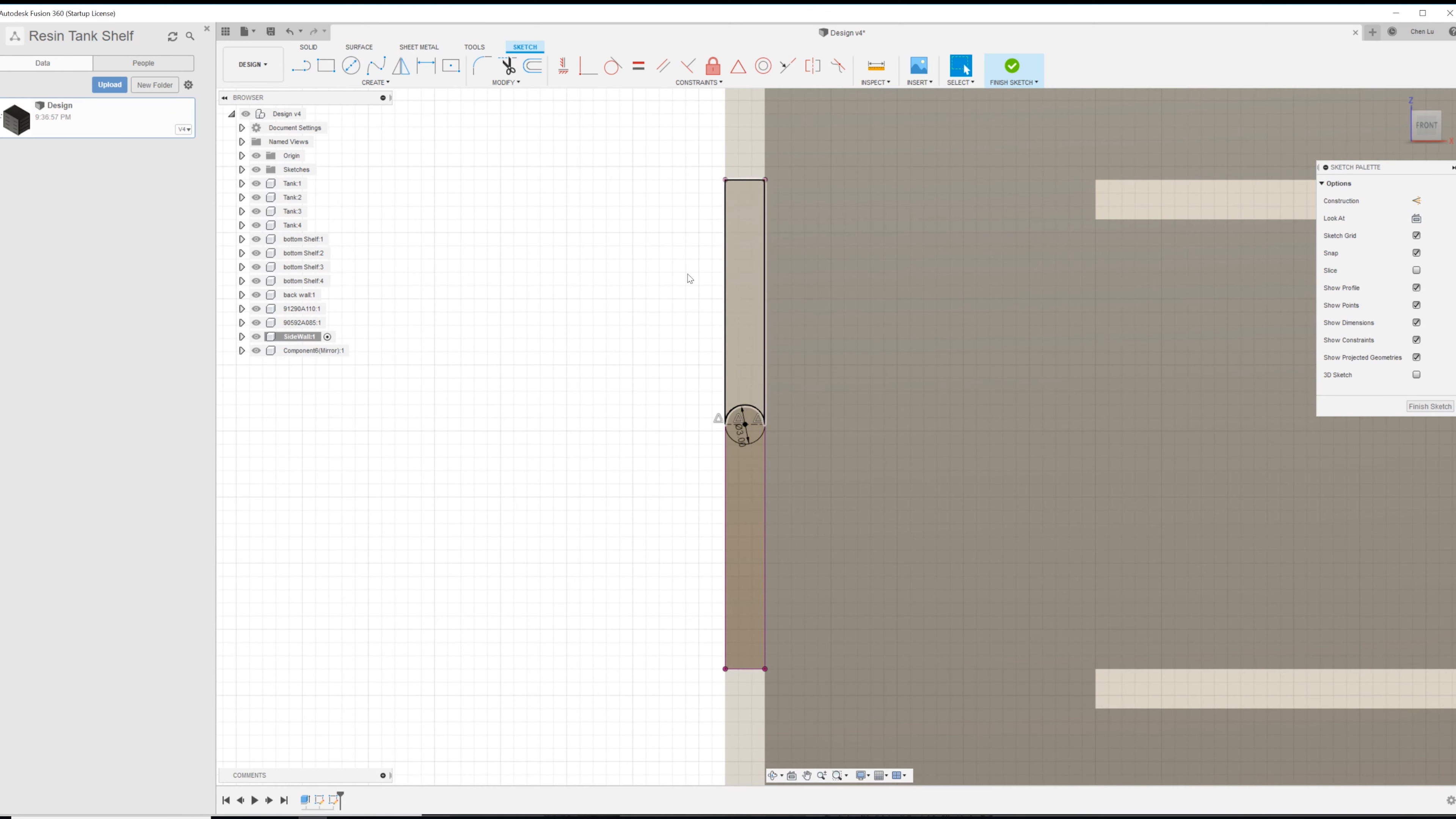
# - Add a user parameter named ScrewD in mm with the expression 3
pyautogui.click(506, 83)
pyautogui.click(536, 192)
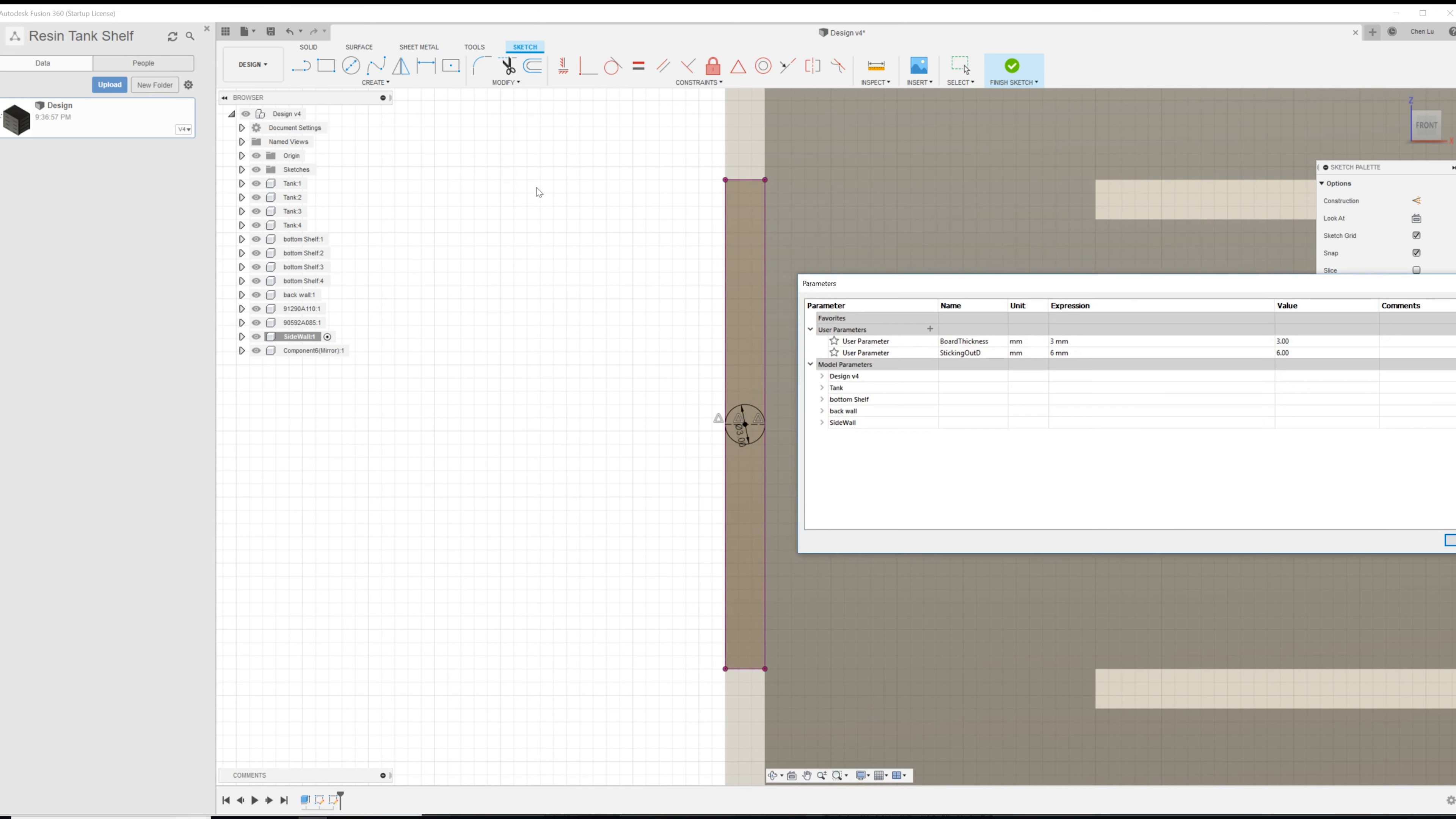
pyautogui.click(929, 329)
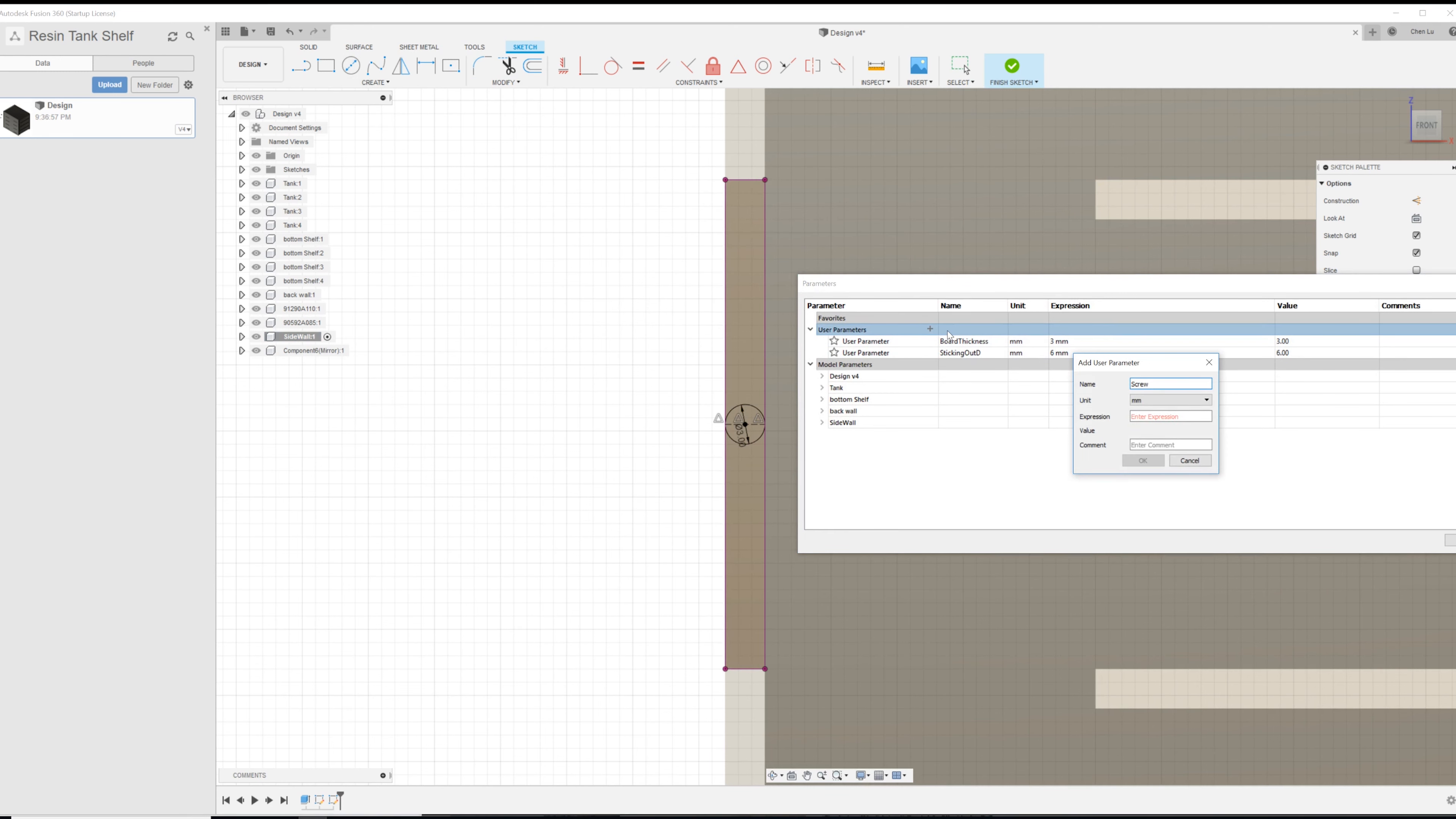
pyautogui.click(1152, 416)
pyautogui.write('3')
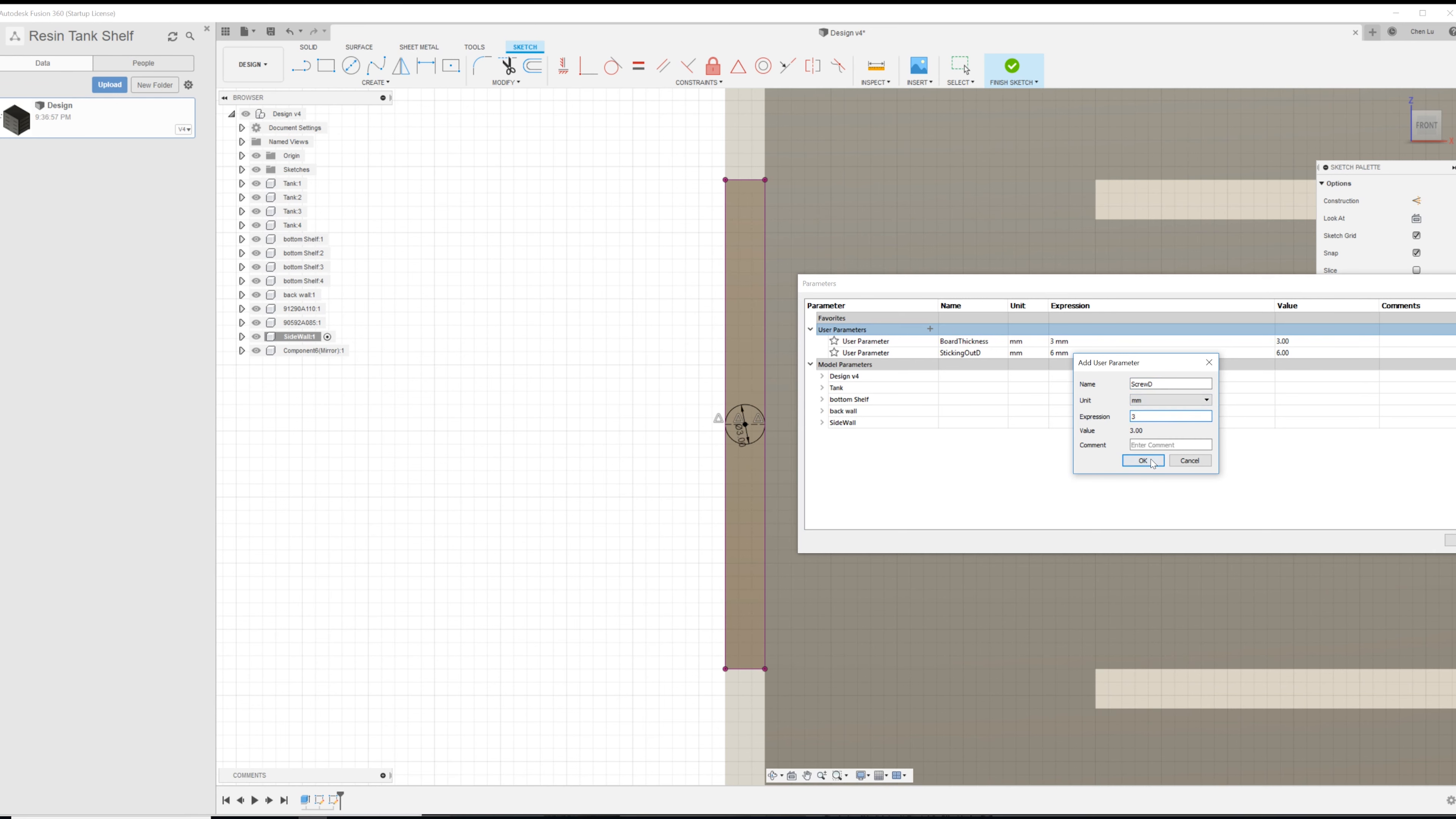
pyautogui.click(1142, 461)
pyautogui.click(641, 380)
pyautogui.doubleClick(743, 433)
pyautogui.moveTo(1349, 277); pyautogui.dragTo(1175, 277)
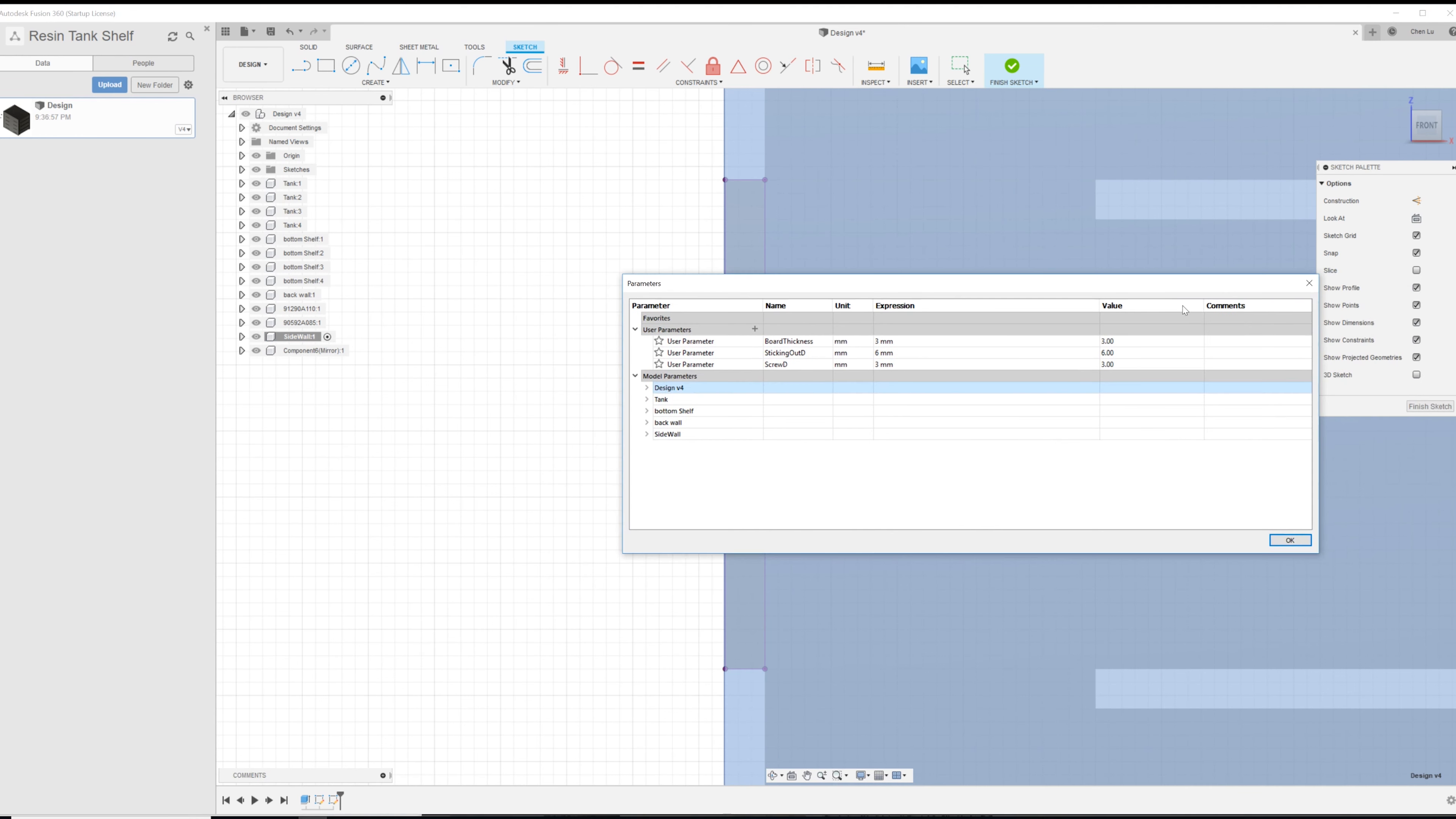
# - Set the diameter of the lower tab's circle to the ScrewD parameter and save the design
pyautogui.click(1290, 542)
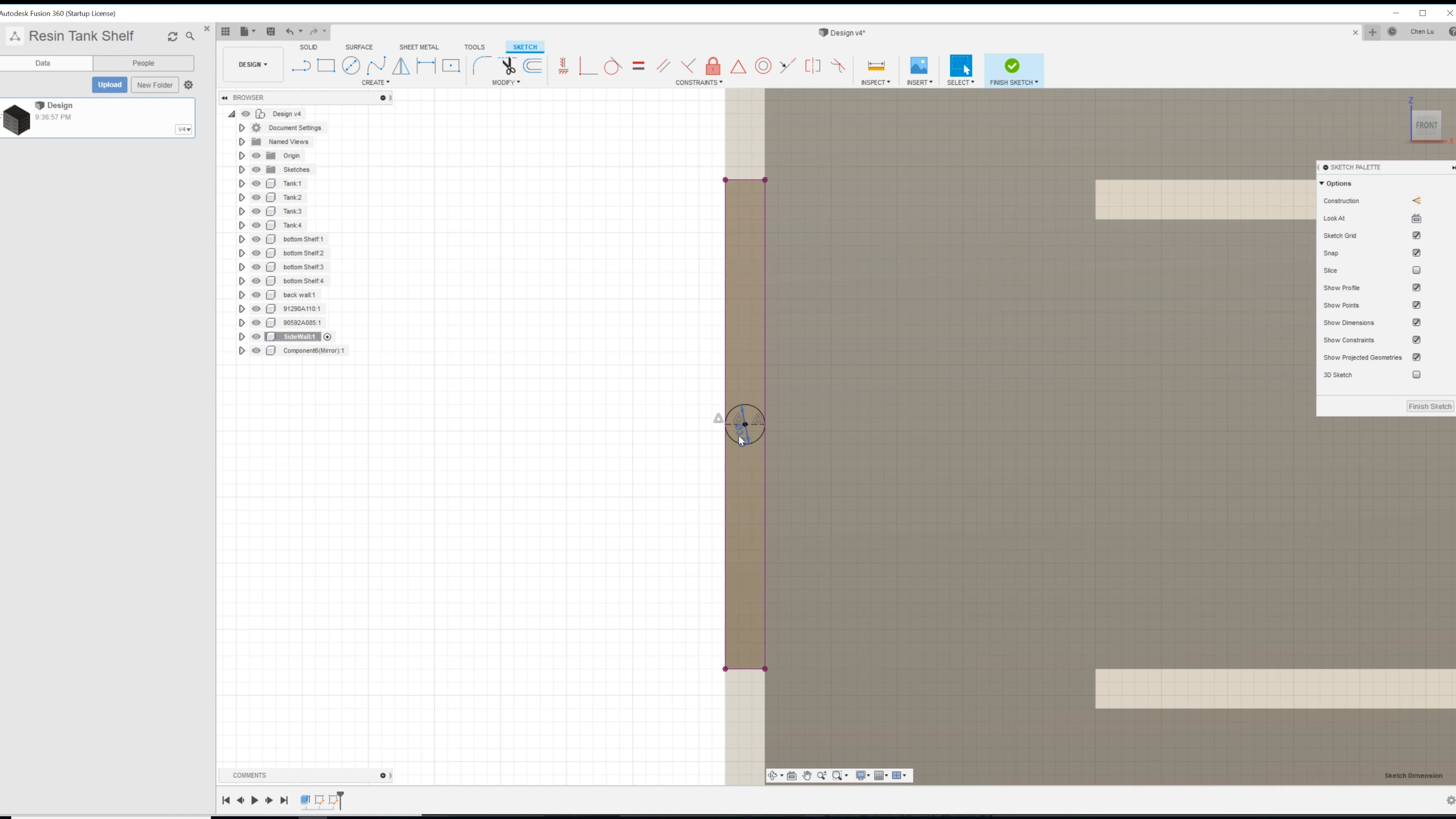
pyautogui.doubleClick(740, 438)
pyautogui.write('ScrewD')
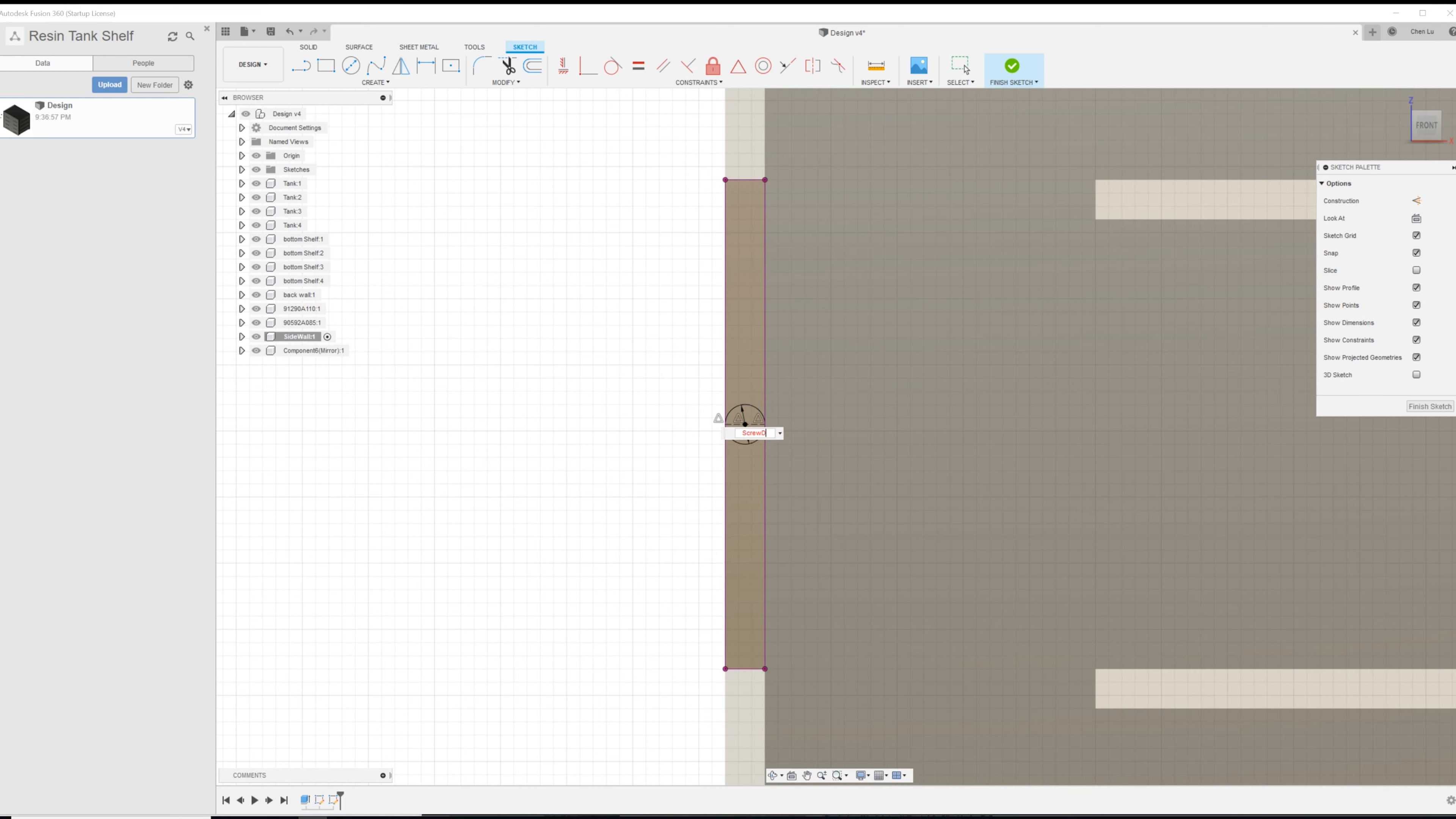
pyautogui.press('Return')
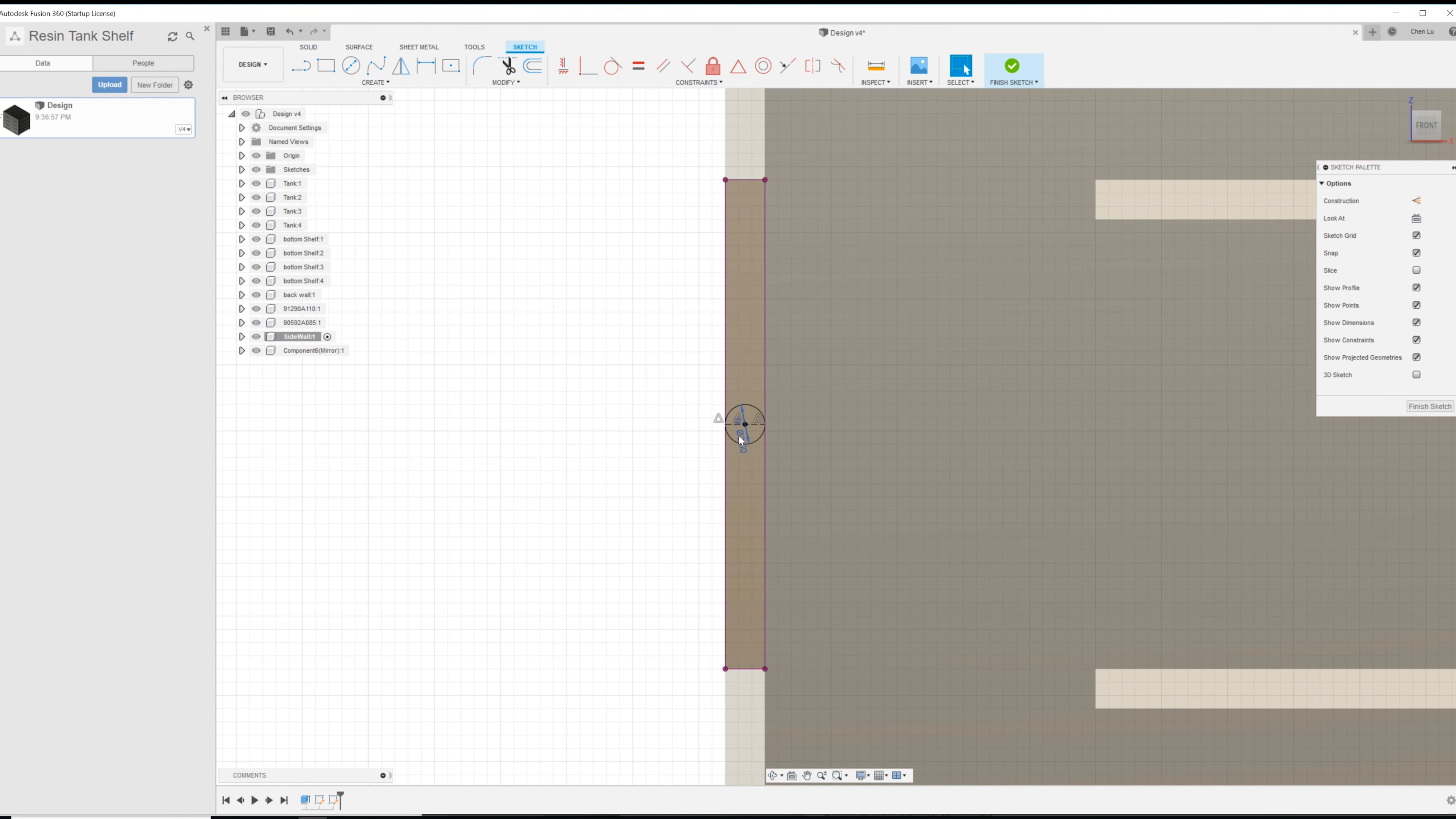
pyautogui.hotkey('ctrl', 's')
# - Draw a construction line across the upper projected notch rectangle, joining the midpoints of its two long edges
pyautogui.click(714, 429)
pyautogui.scroll(-4, 659, 436)
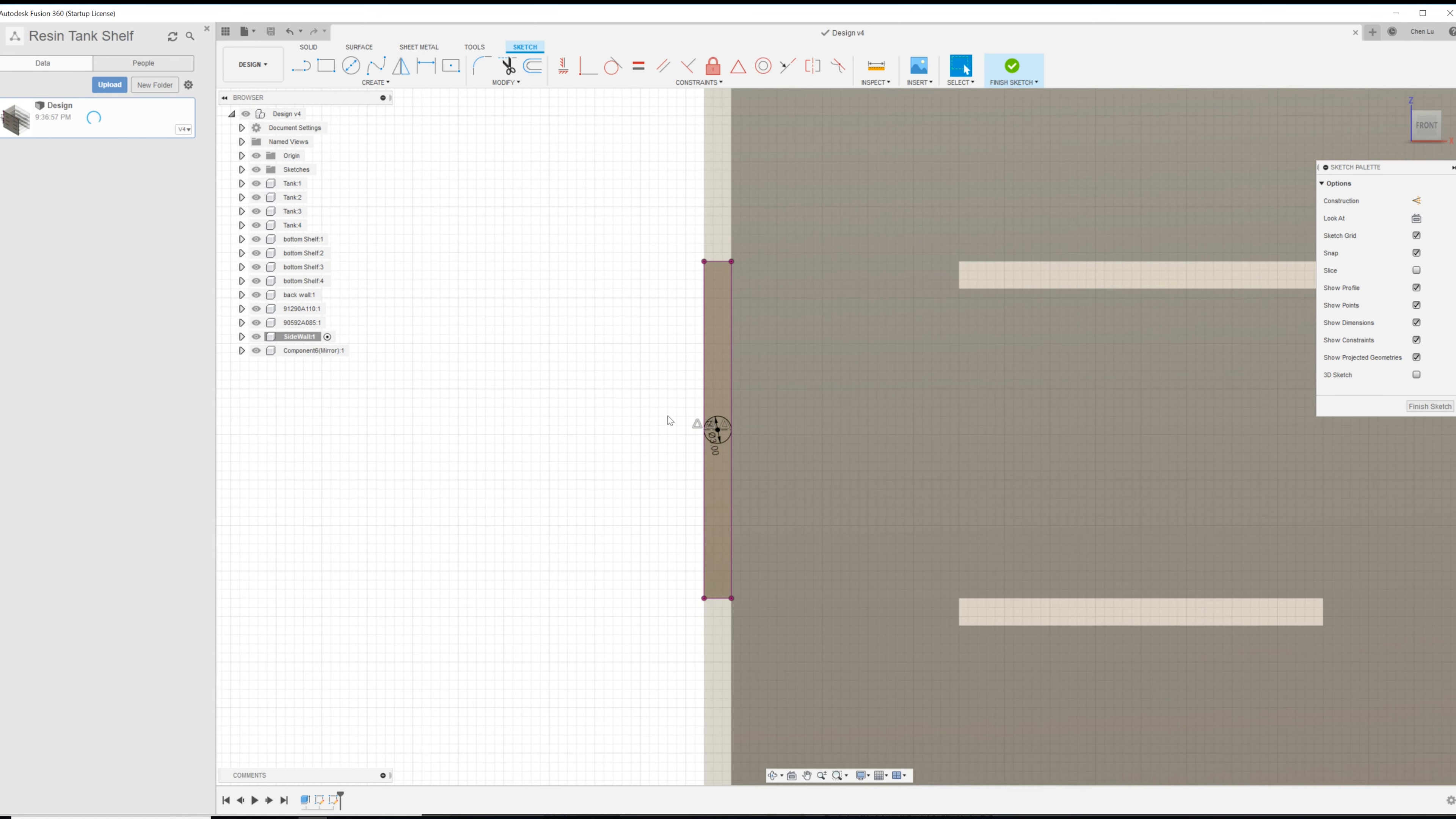
pyautogui.moveTo(687, 388)
pyautogui.mouseDown(button='middle')
pyautogui.moveTo(656, 521)
pyautogui.moveTo(681, 817)
pyautogui.mouseUp(button='middle')
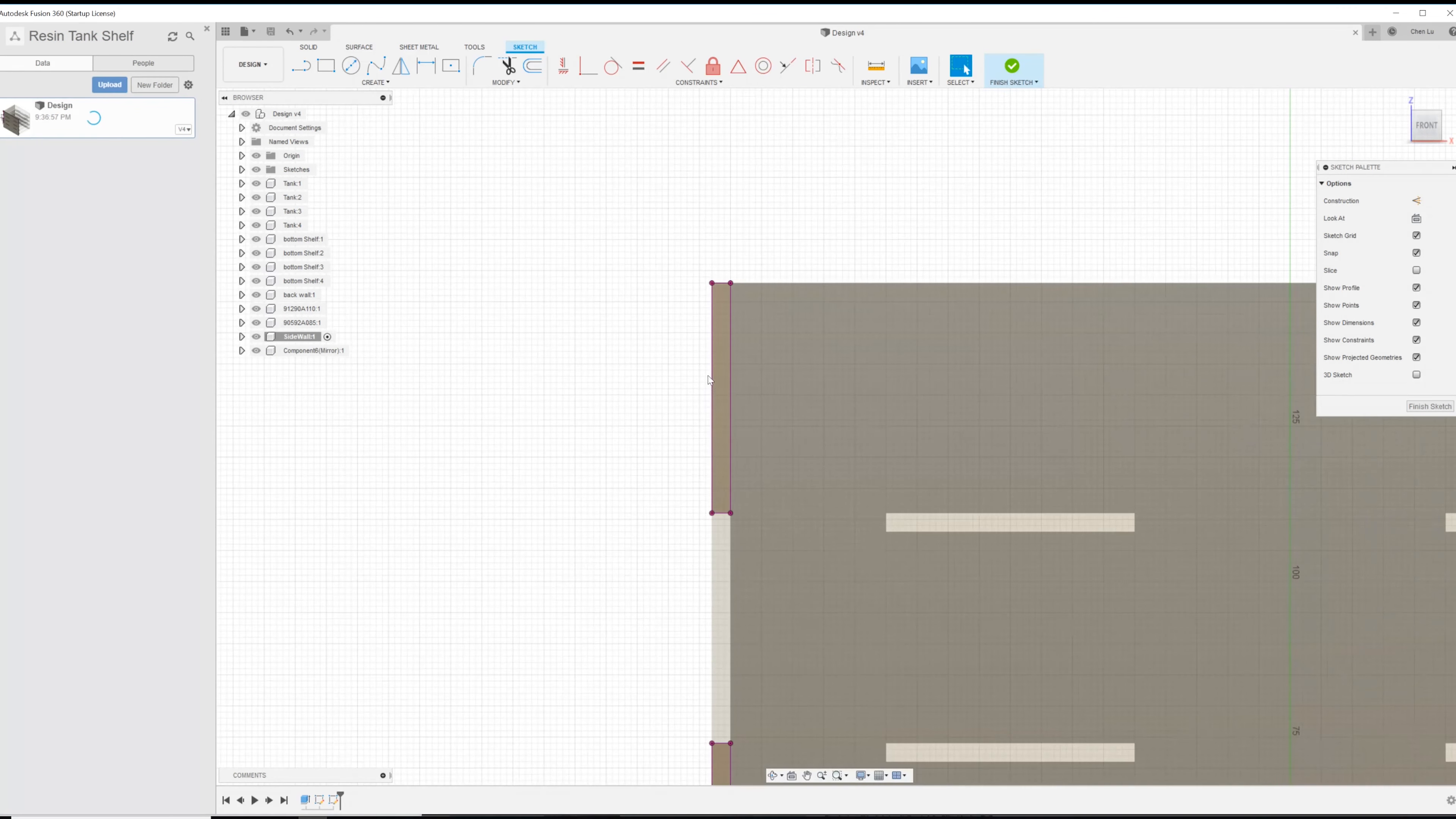
pyautogui.press('l')
pyautogui.click(712, 397)
pyautogui.click(730, 397)
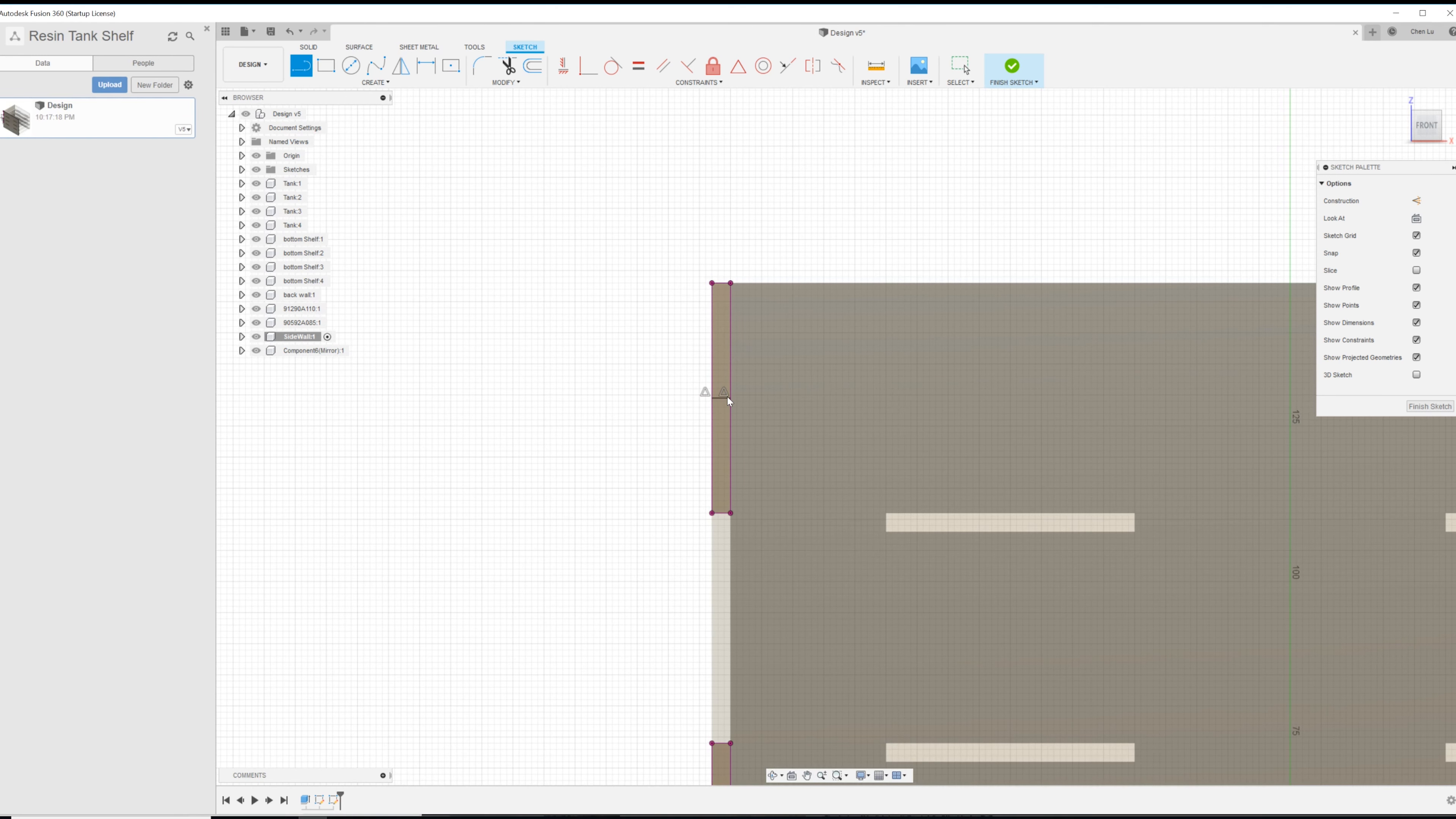
pyautogui.press('Escape')
pyautogui.scroll(-2, 707, 404)
pyautogui.scroll(4, 714, 395)
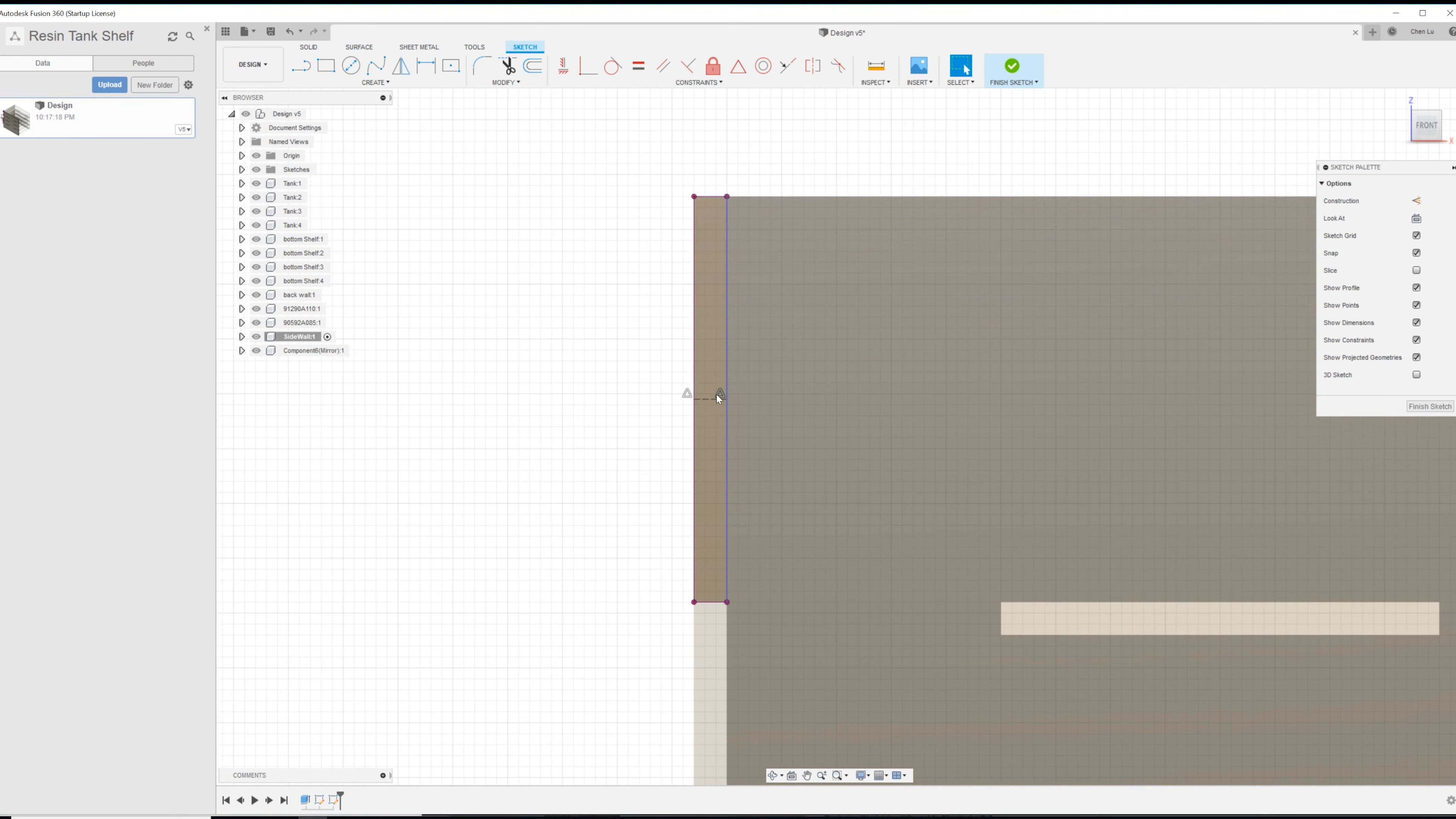
# - Draw a circle of diameter ScrewD centred on the midpoint of the upper rectangle's construction line
pyautogui.press('c')
pyautogui.click(710, 401)
pyautogui.write('ScrewD')
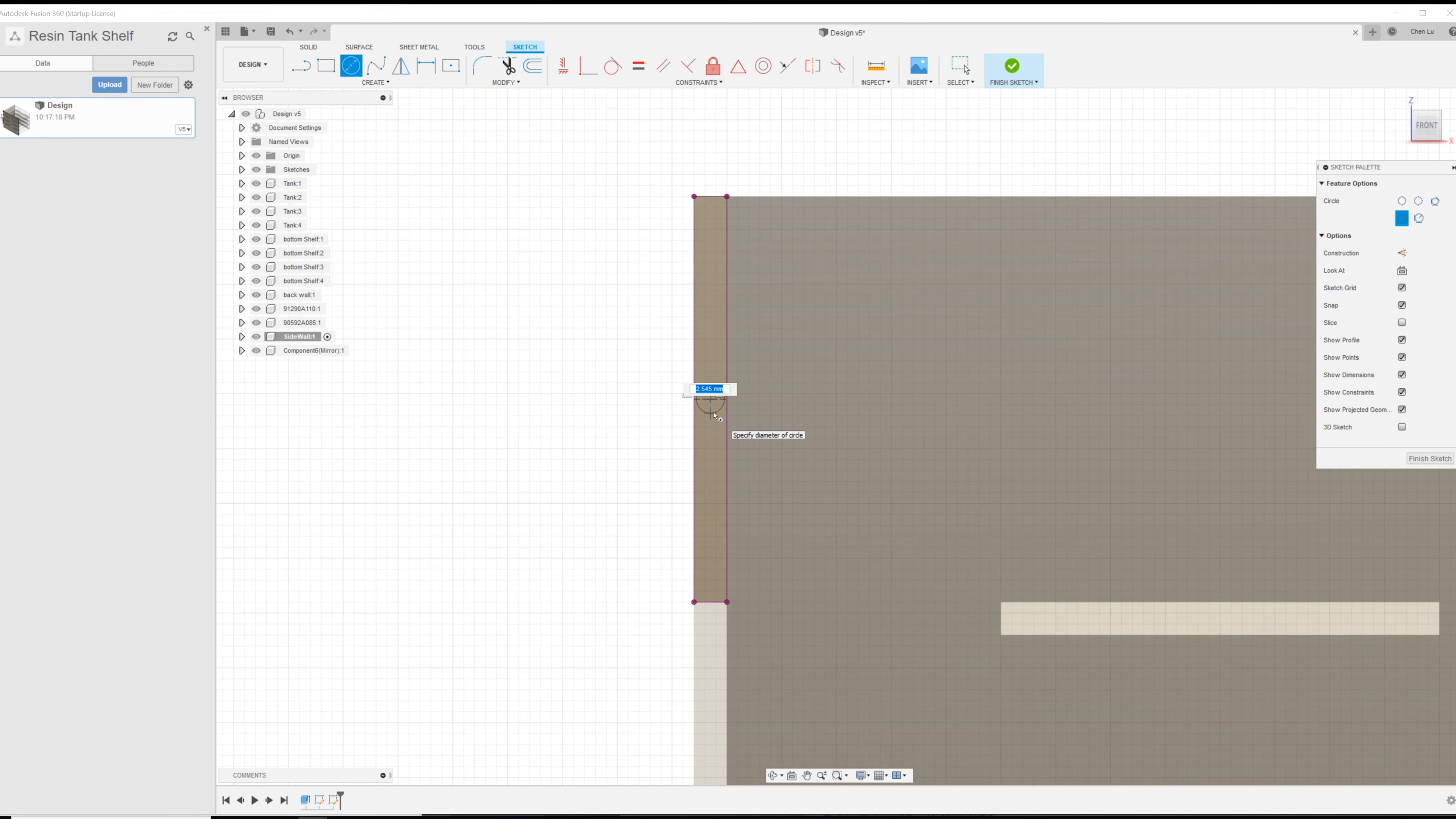
pyautogui.press('Return')
pyautogui.press('Escape')
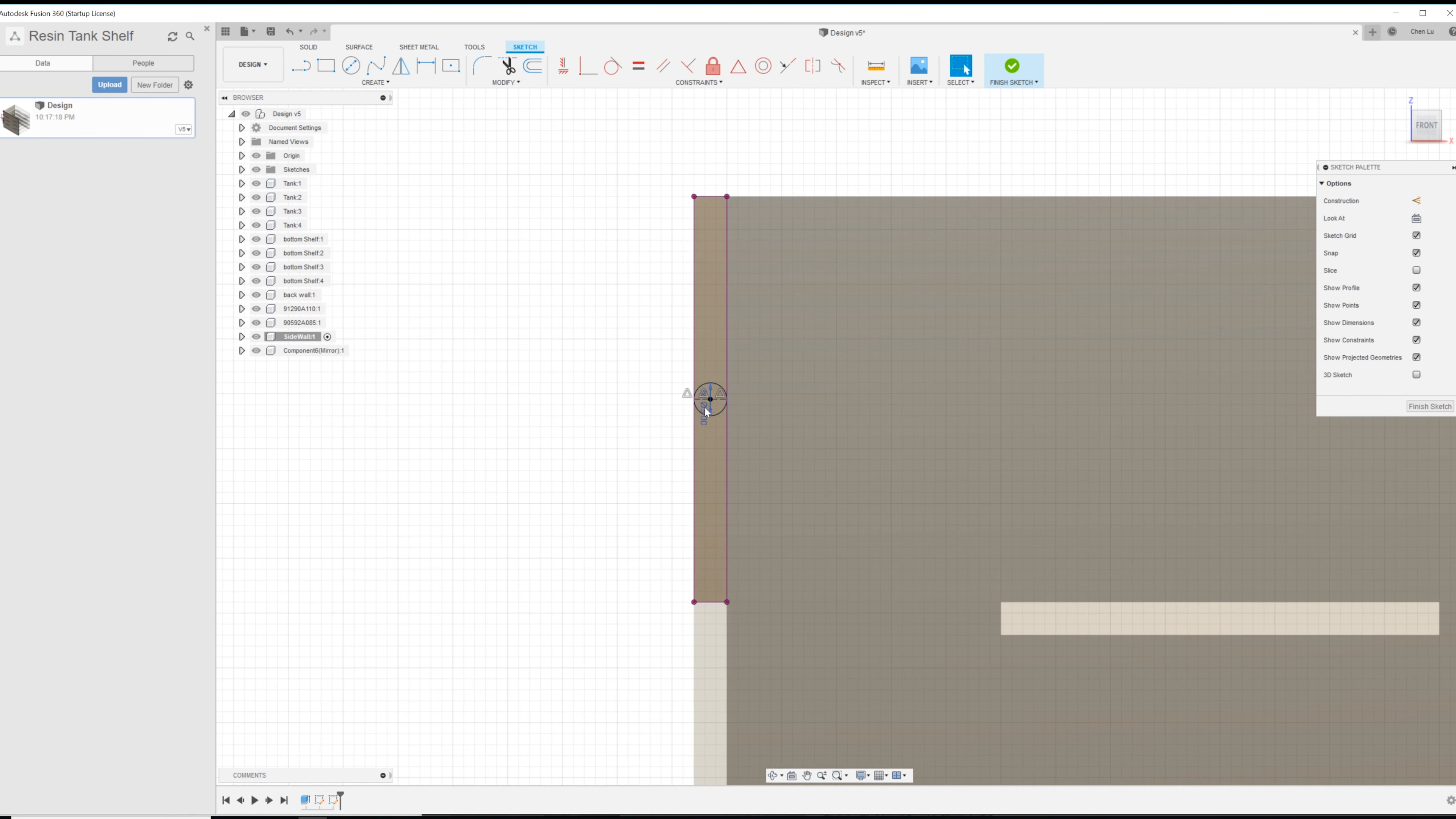
# - Examine the placement of the two screw circles along the side wall's jointed edge and the rest of the wall
pyautogui.scroll(-5, 715, 417)
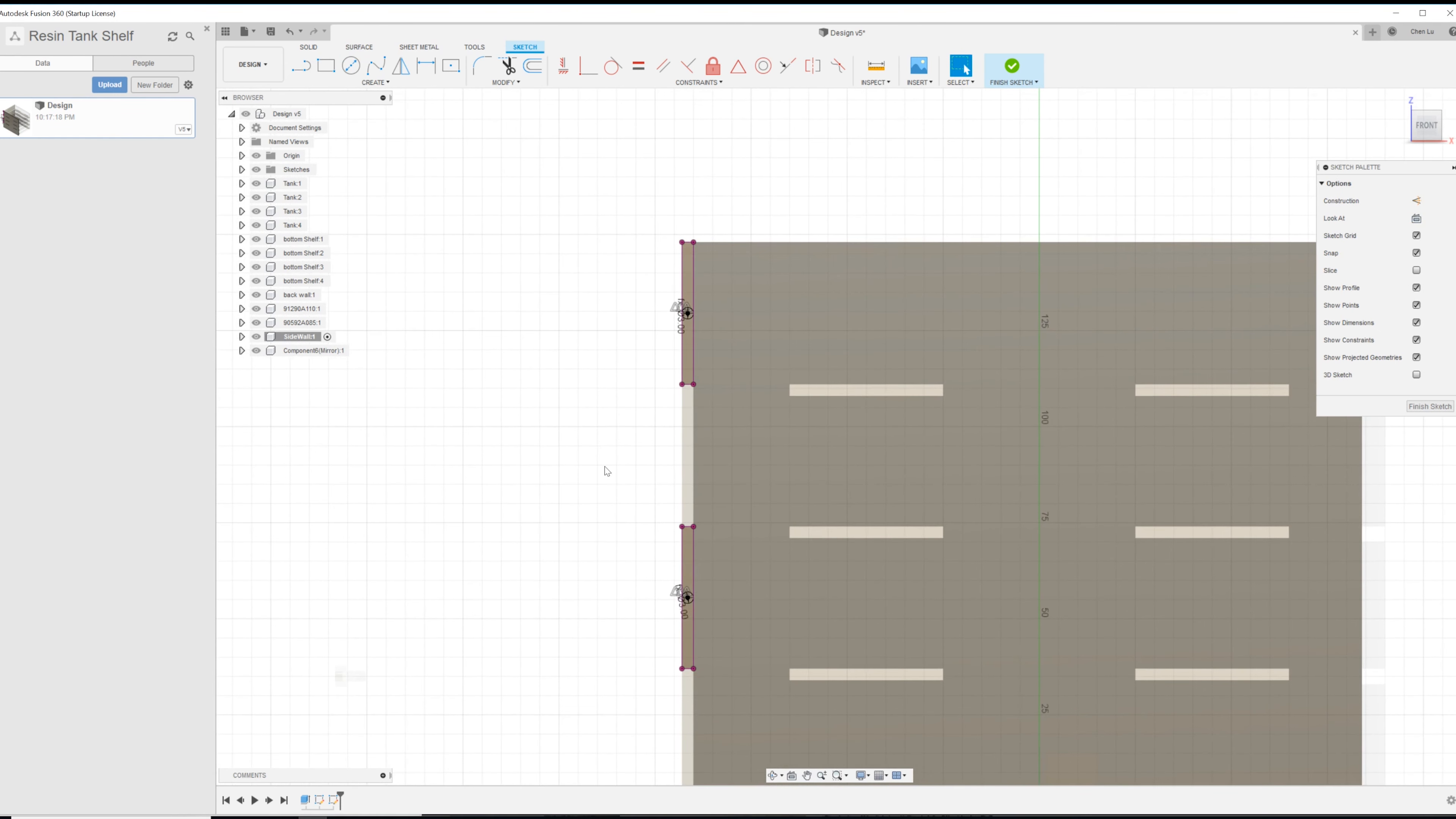
pyautogui.scroll(-2, 608, 447)
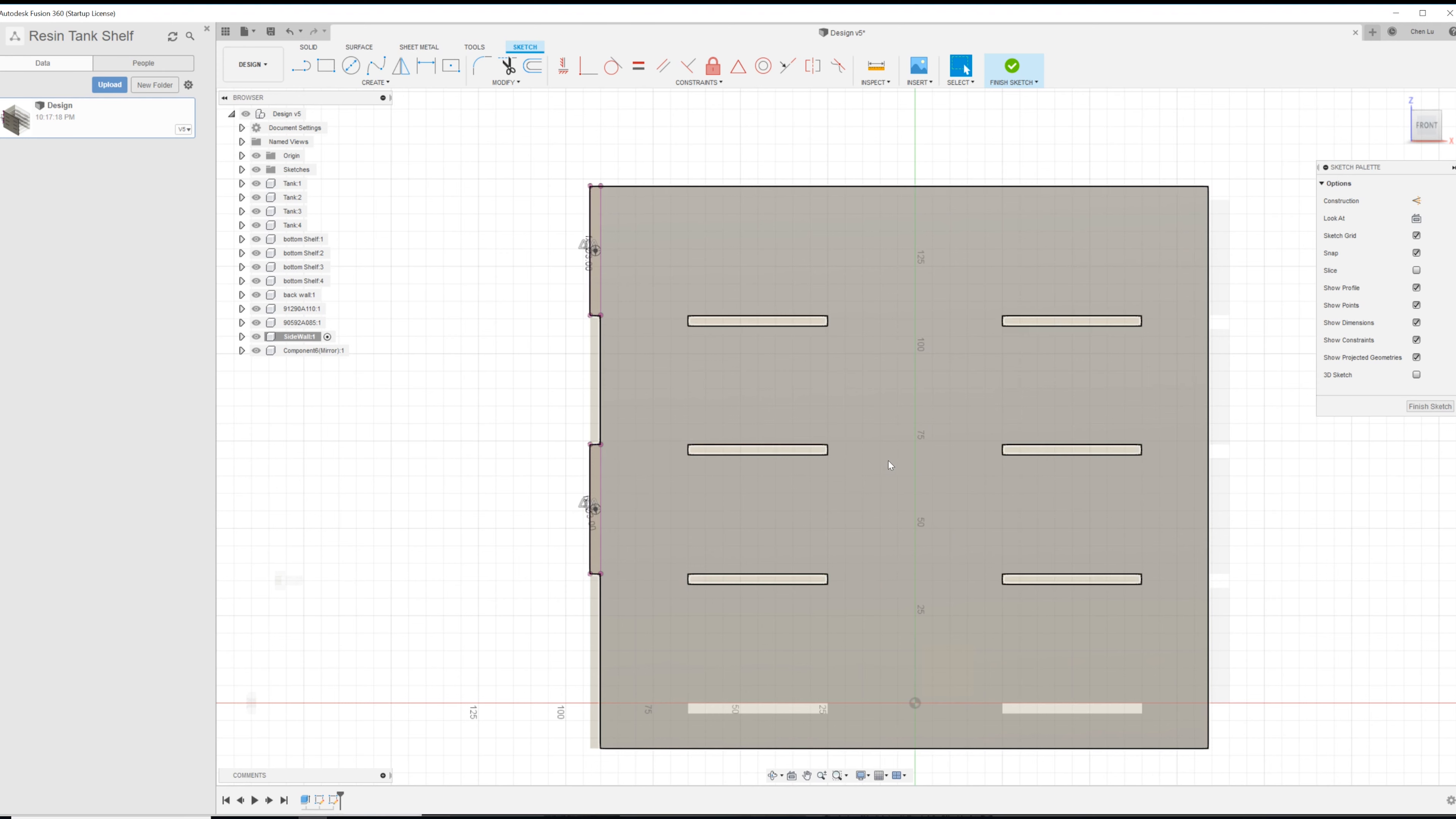
pyautogui.scroll(2, 516, 526)
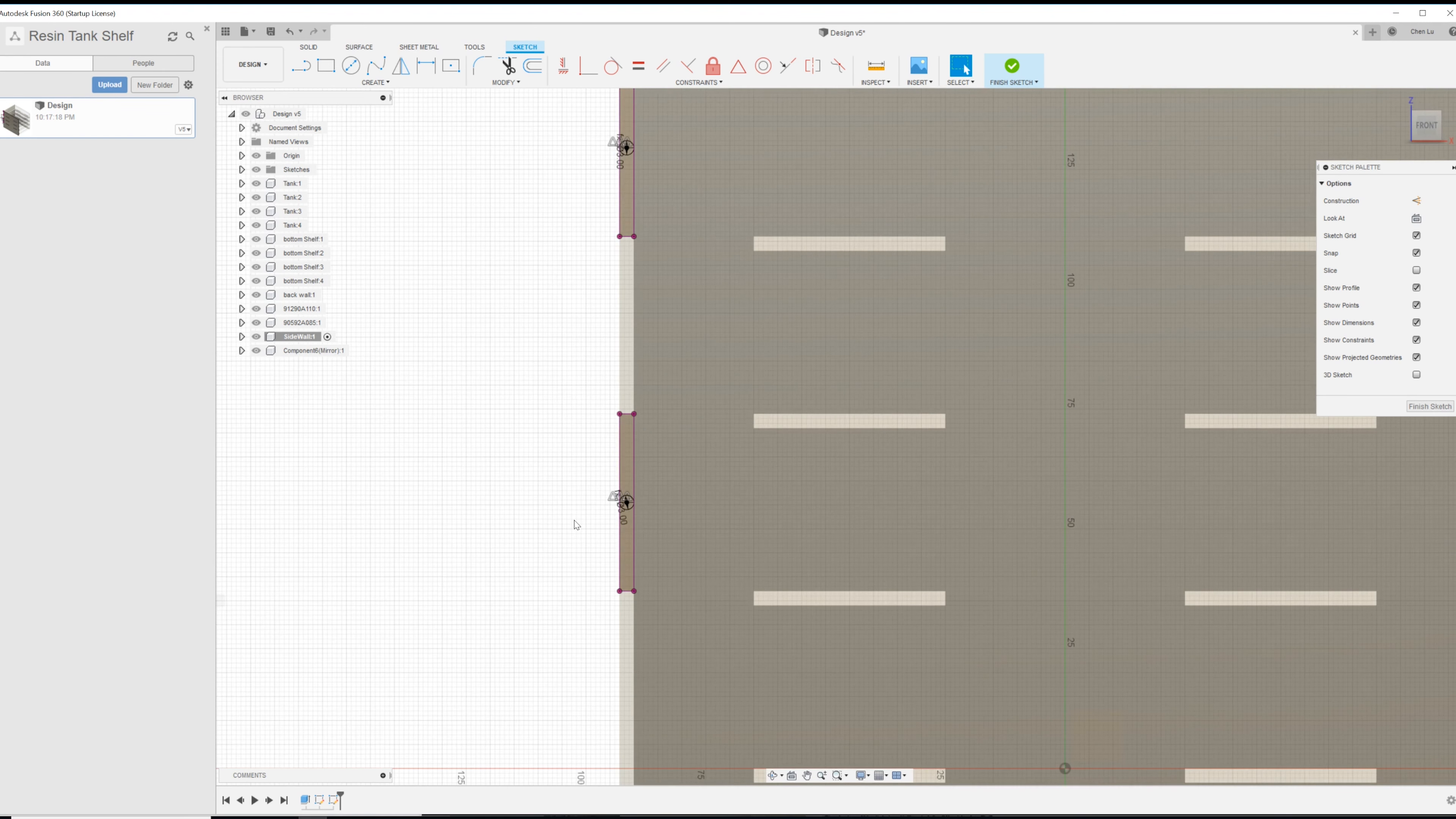
pyautogui.scroll(-1, 574, 520)
pyautogui.scroll(3, 590, 516)
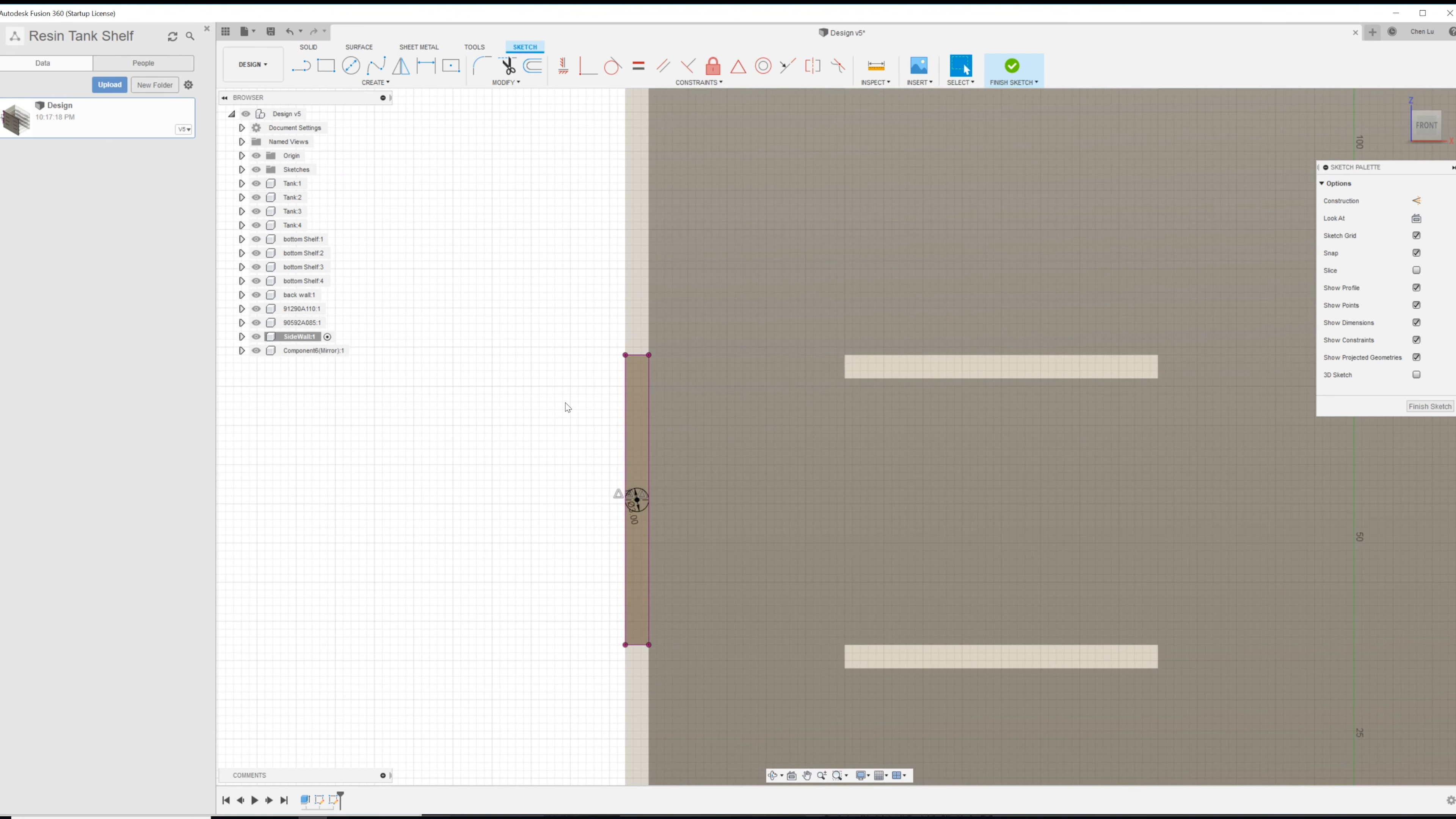
pyautogui.scroll(-4, 567, 406)
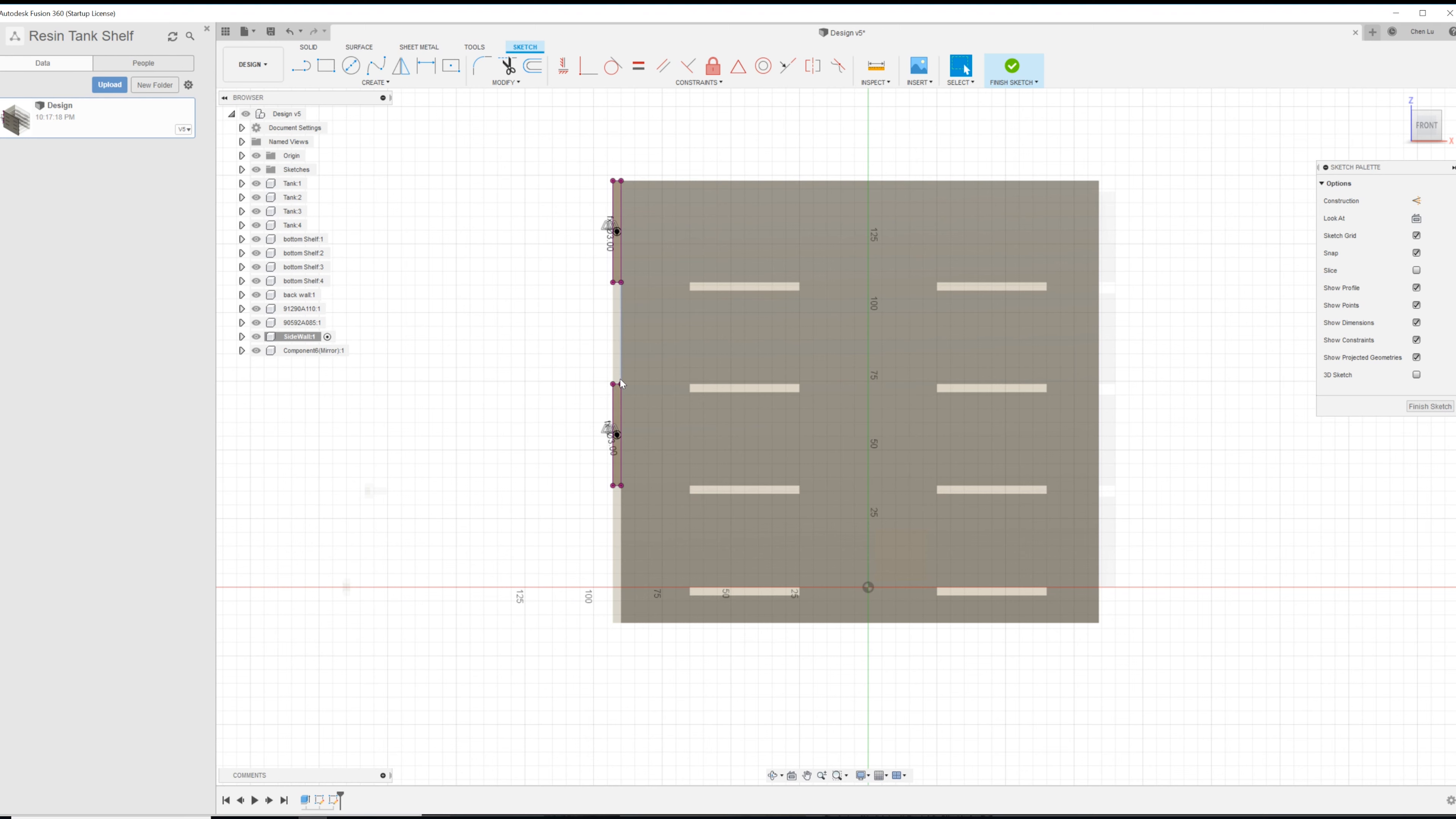
pyautogui.click(619, 379)
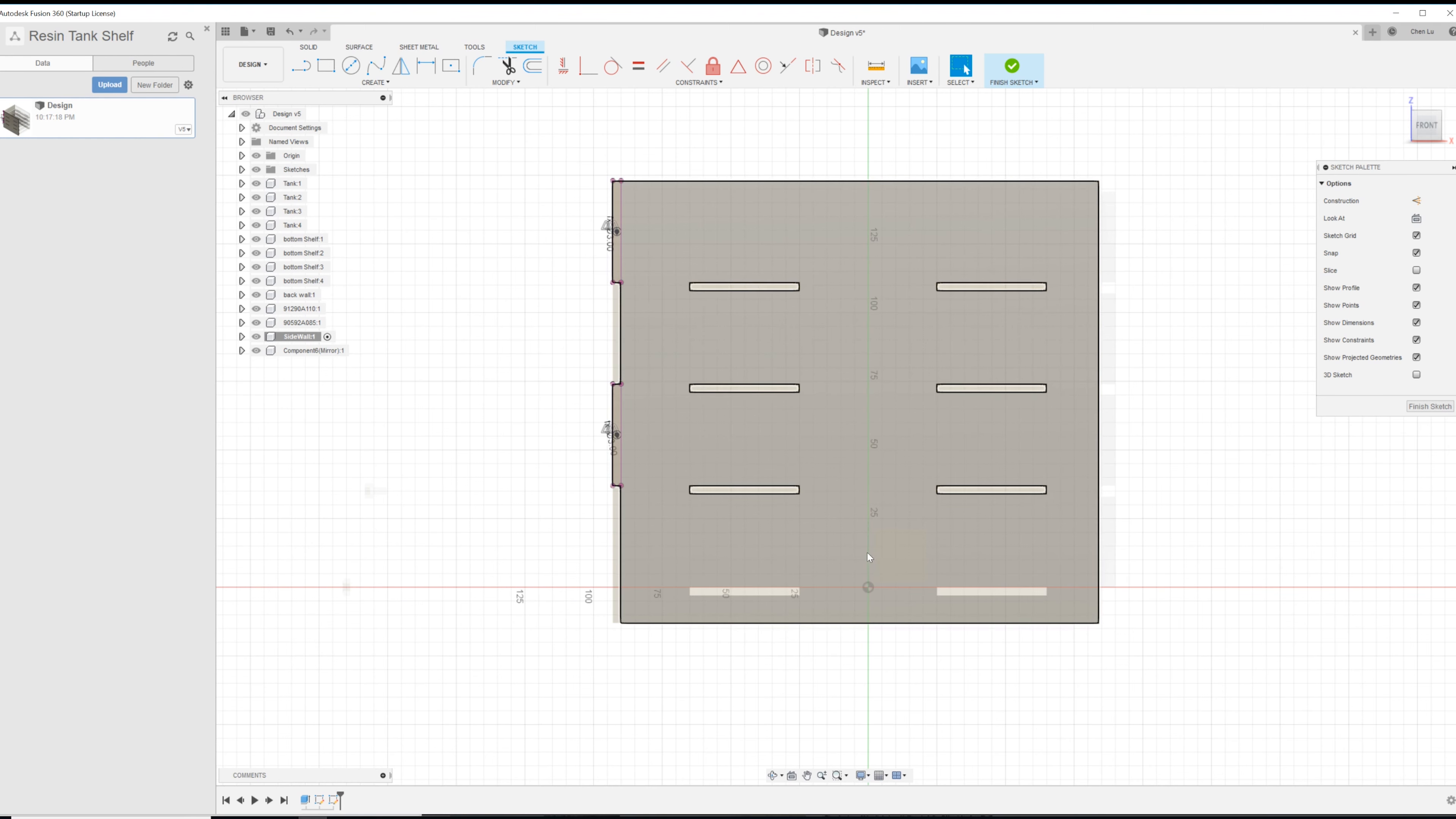
pyautogui.scroll(3, 653, 354)
pyautogui.scroll(-2, 511, 323)
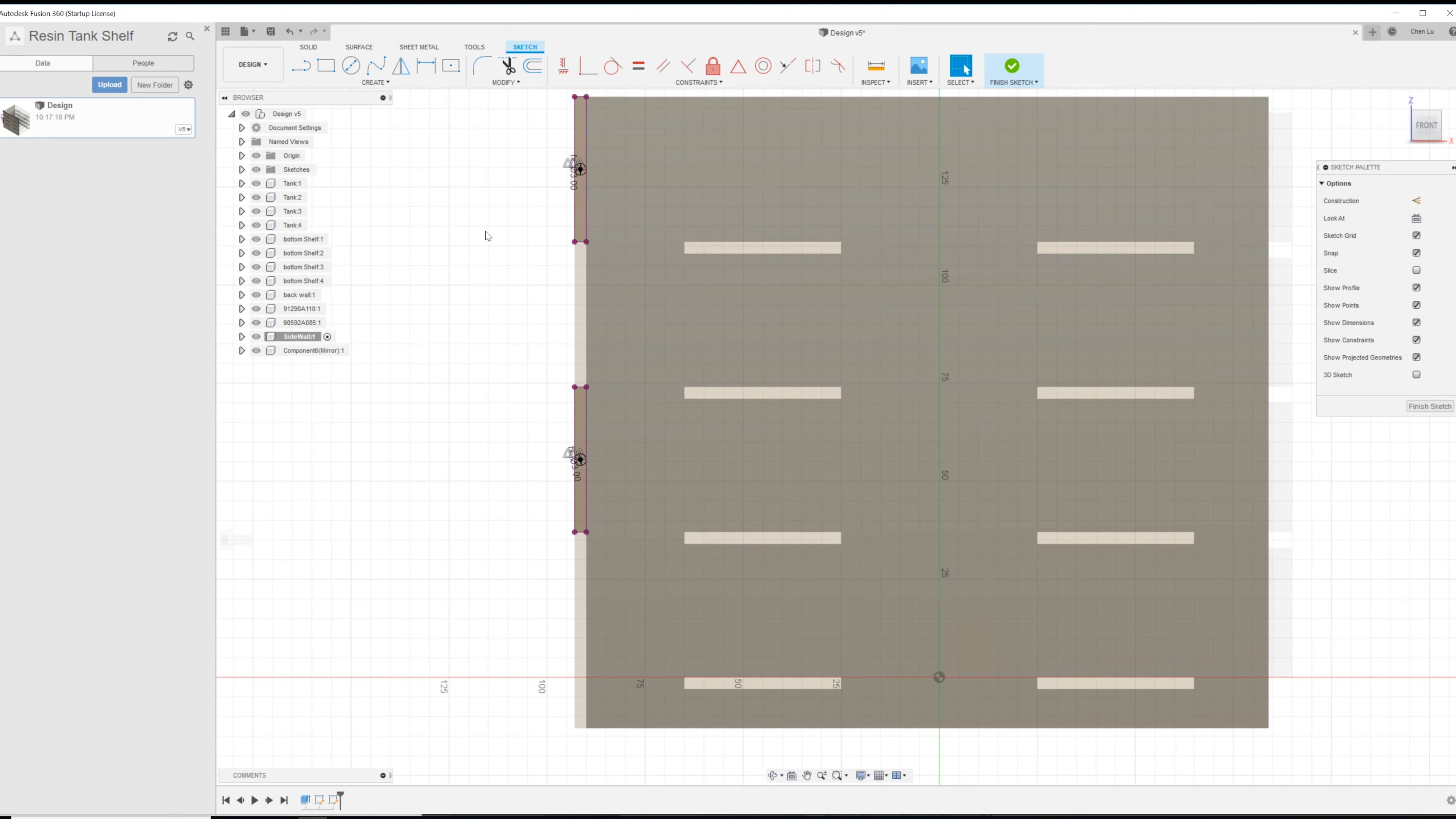
pyautogui.scroll(-1, 503, 184)
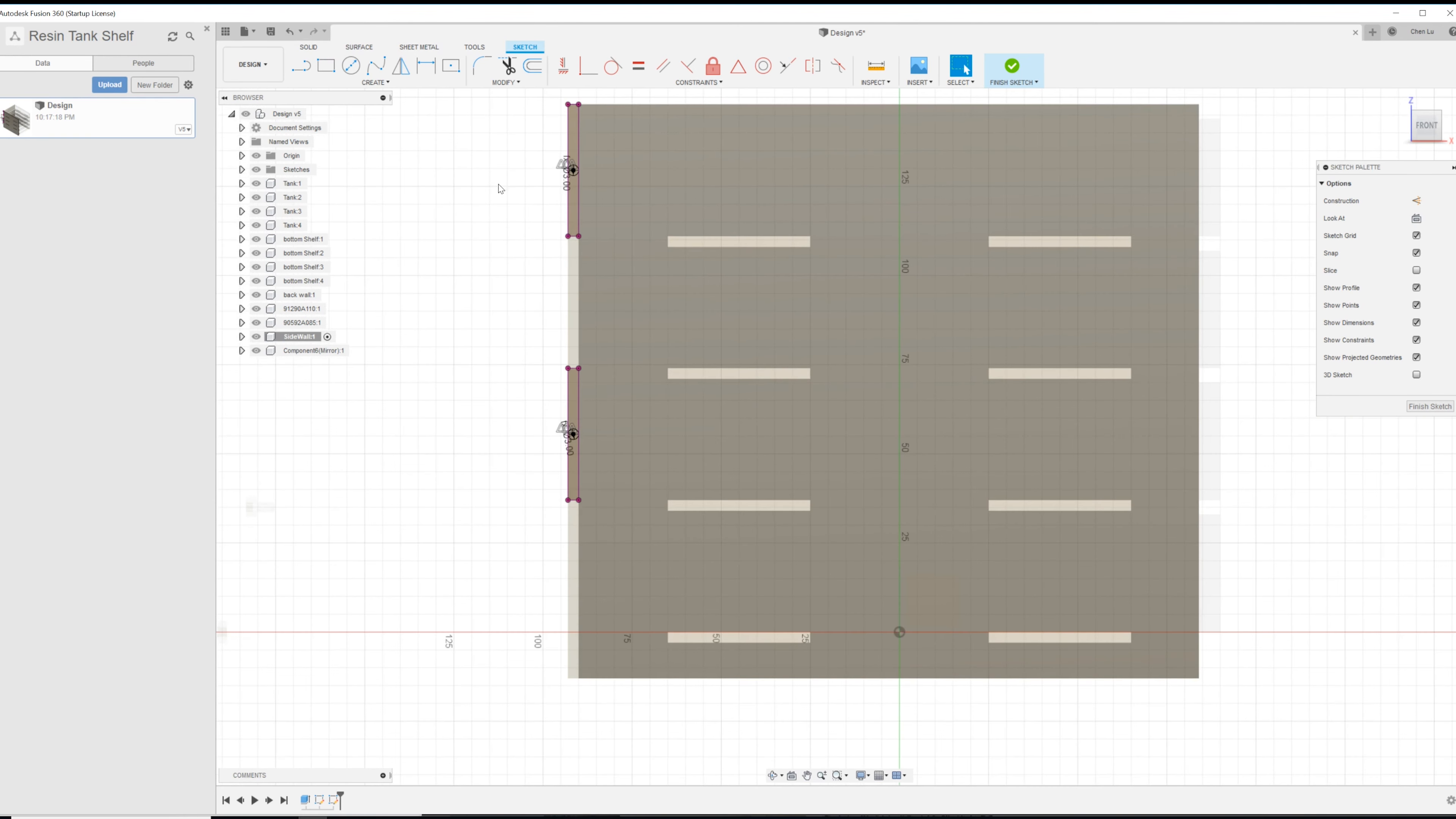
pyautogui.moveTo(498, 183); pyautogui.dragTo(591, 413, button='middle')
pyautogui.scroll(1, 677, 397)
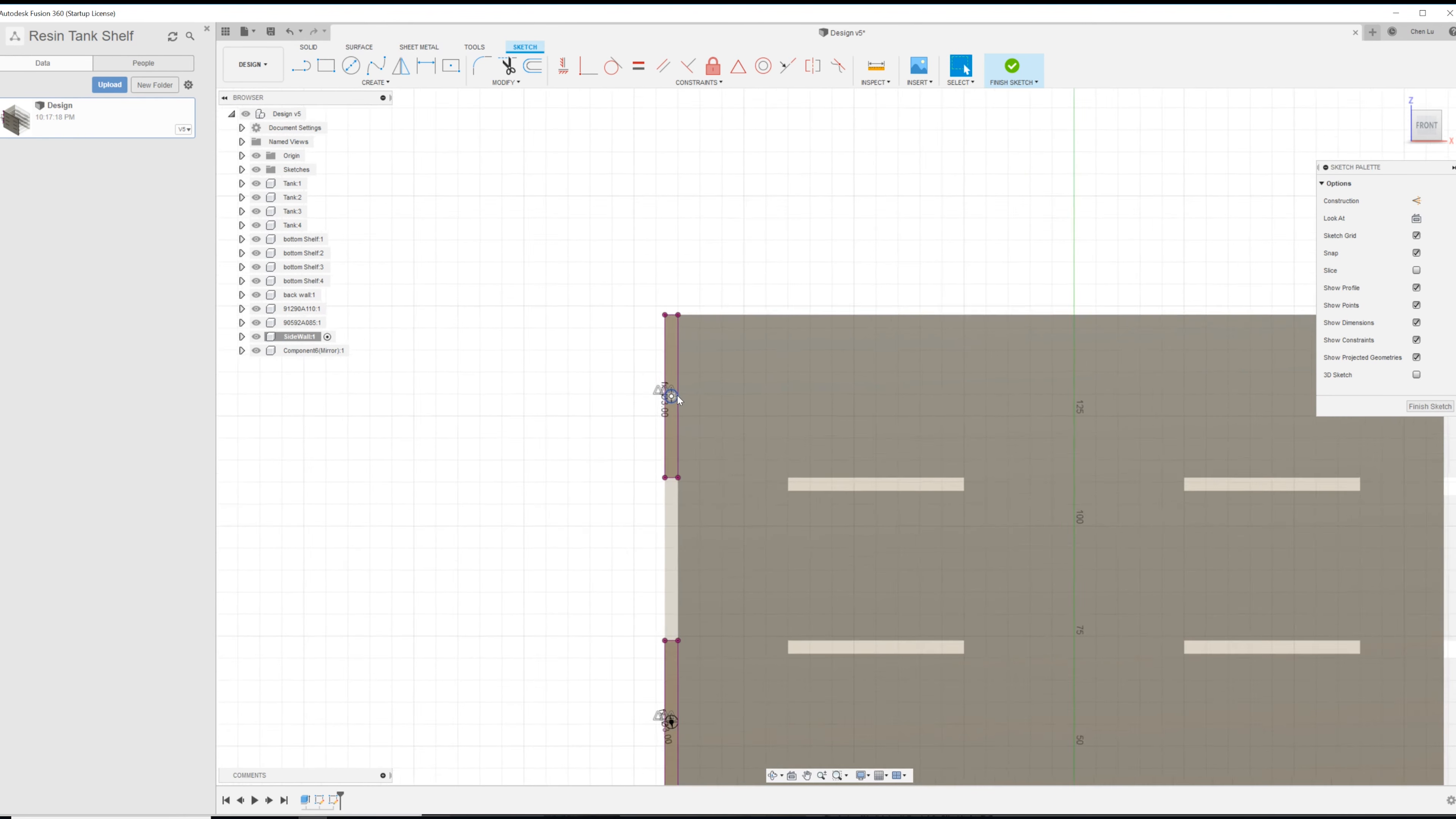
# - Extrude both screw circles as a cut through the side wall with a distance of -BoardThickness
pyautogui.press('e')
pyautogui.scroll(-3, 671, 403)
pyautogui.scroll(8, 671, 403)
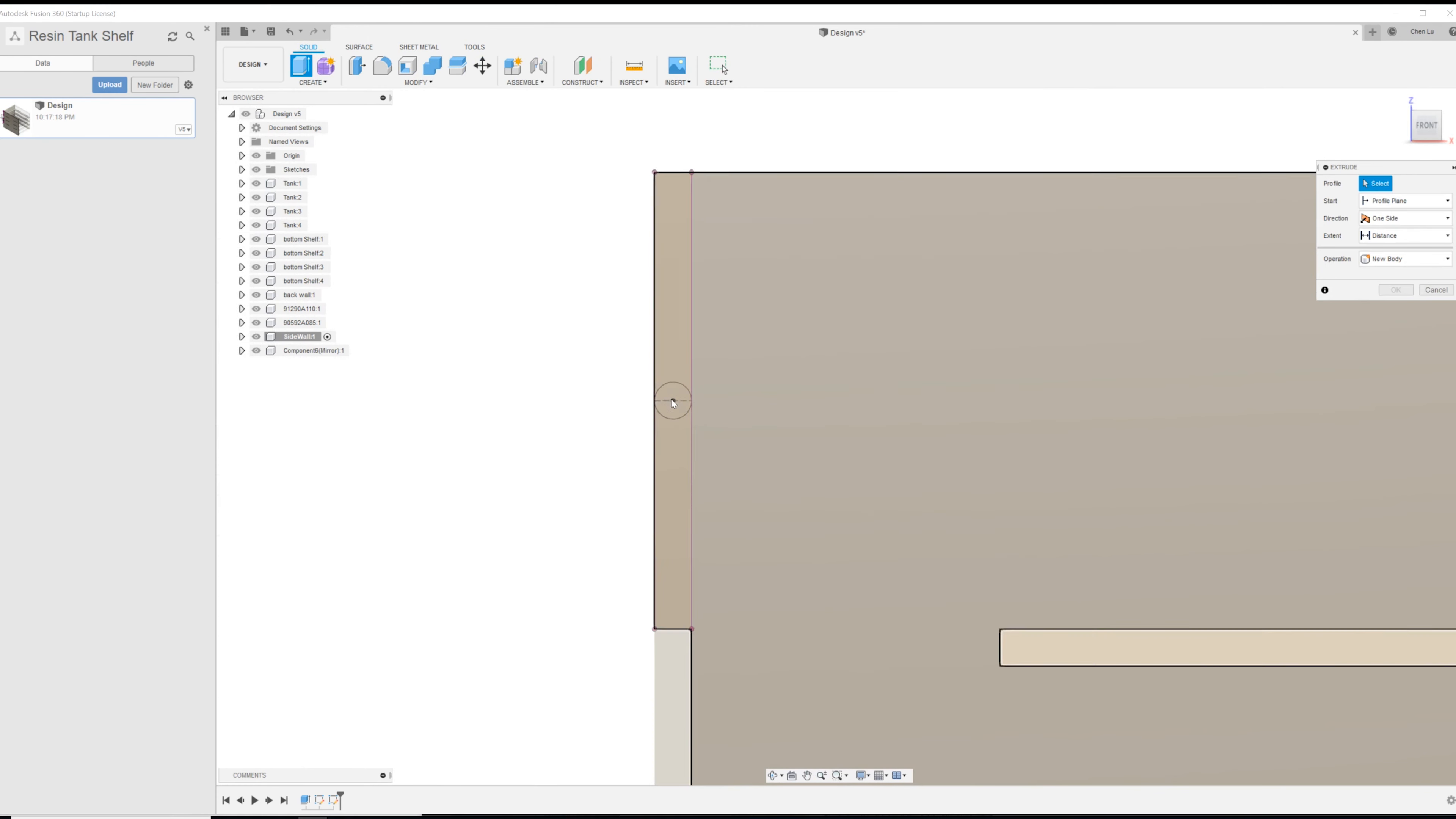
pyautogui.scroll(3, 672, 404)
pyautogui.scroll(-5, 680, 399)
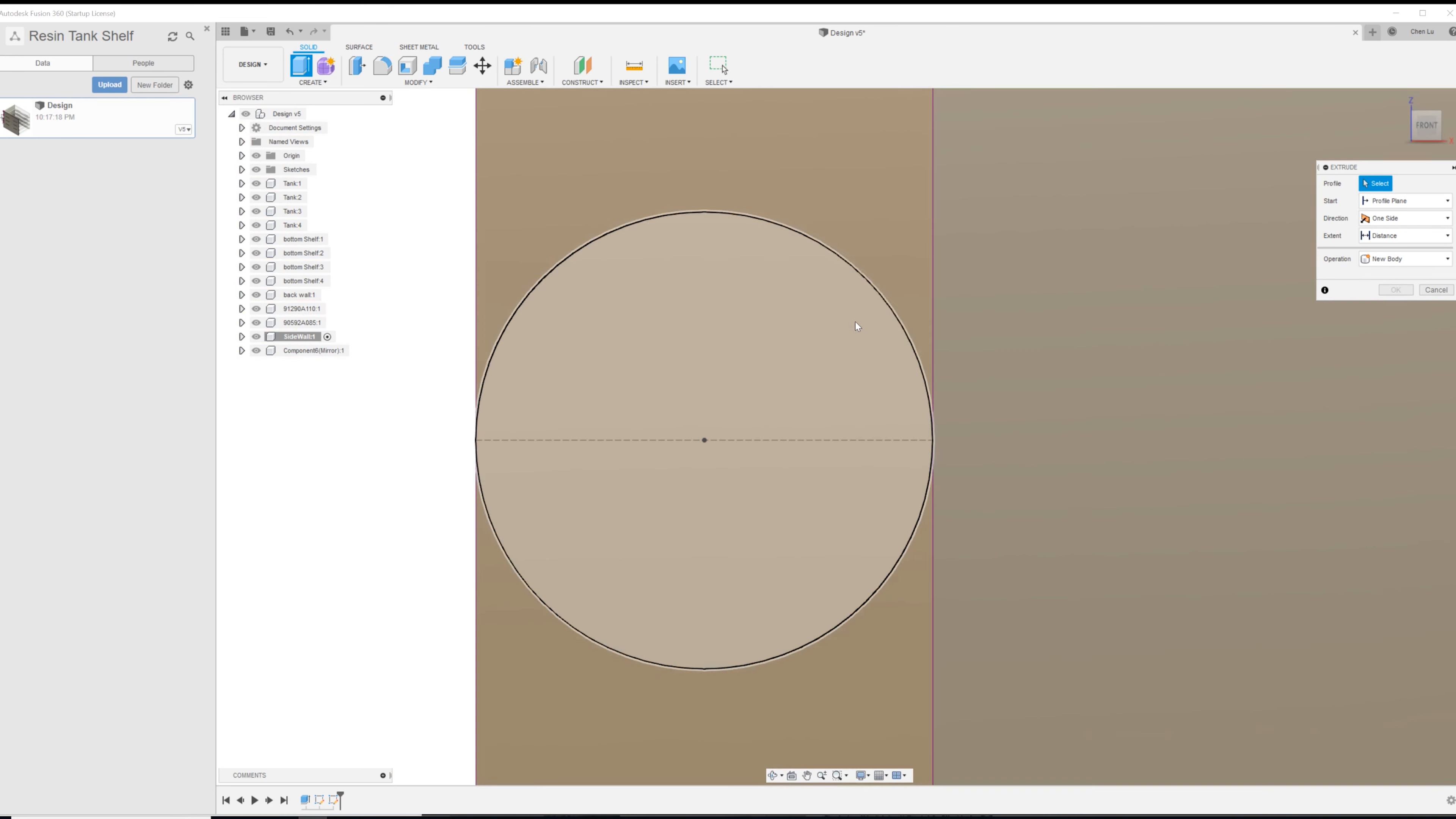
pyautogui.click(852, 323)
pyautogui.scroll(-6, 787, 373)
pyautogui.scroll(-3, 778, 395)
pyautogui.moveTo(917, 447); pyautogui.dragTo(988, 273, button='middle')
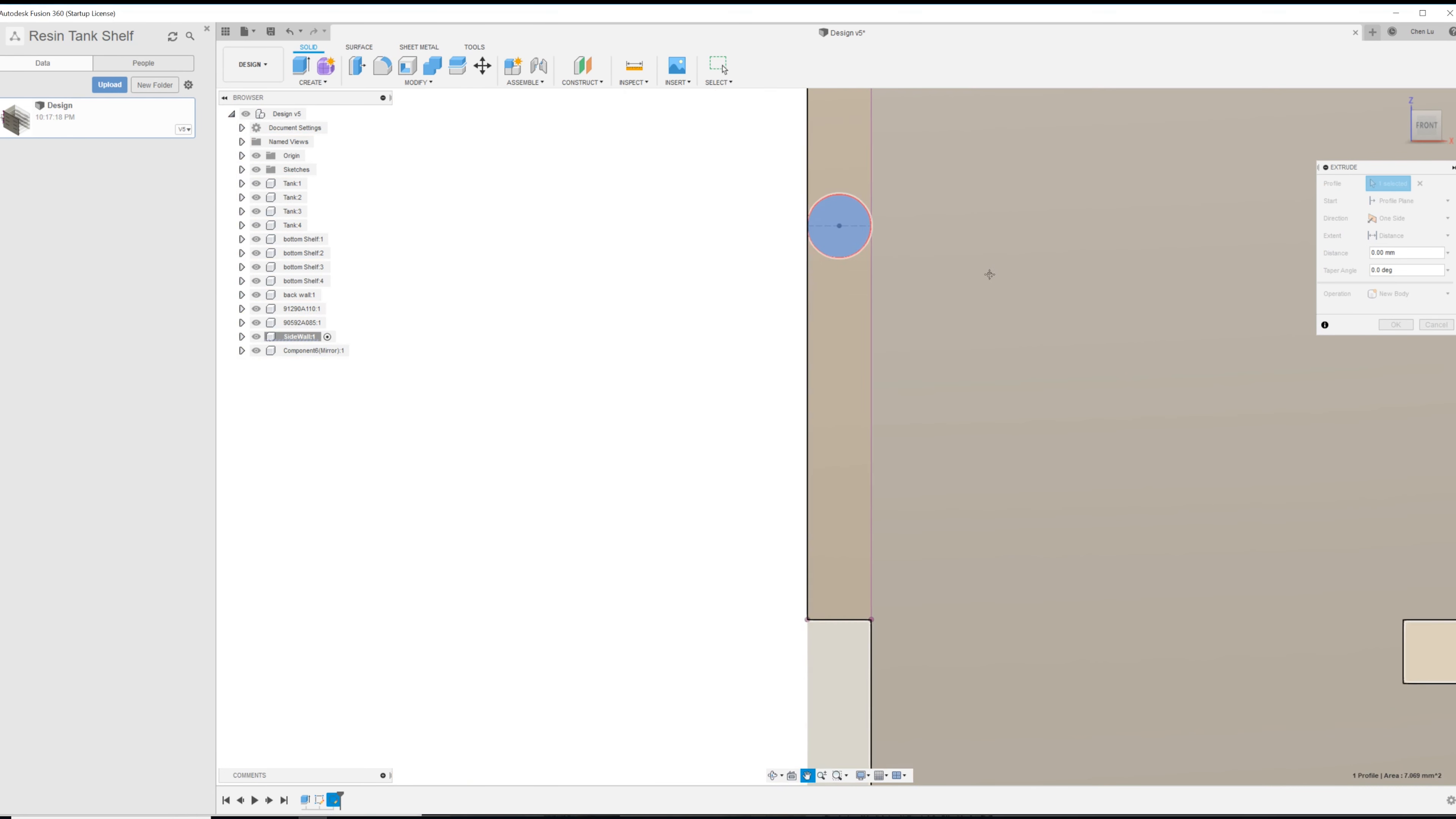
pyautogui.scroll(-5, 888, 493)
pyautogui.moveTo(931, 594); pyautogui.dragTo(997, 346, button='middle')
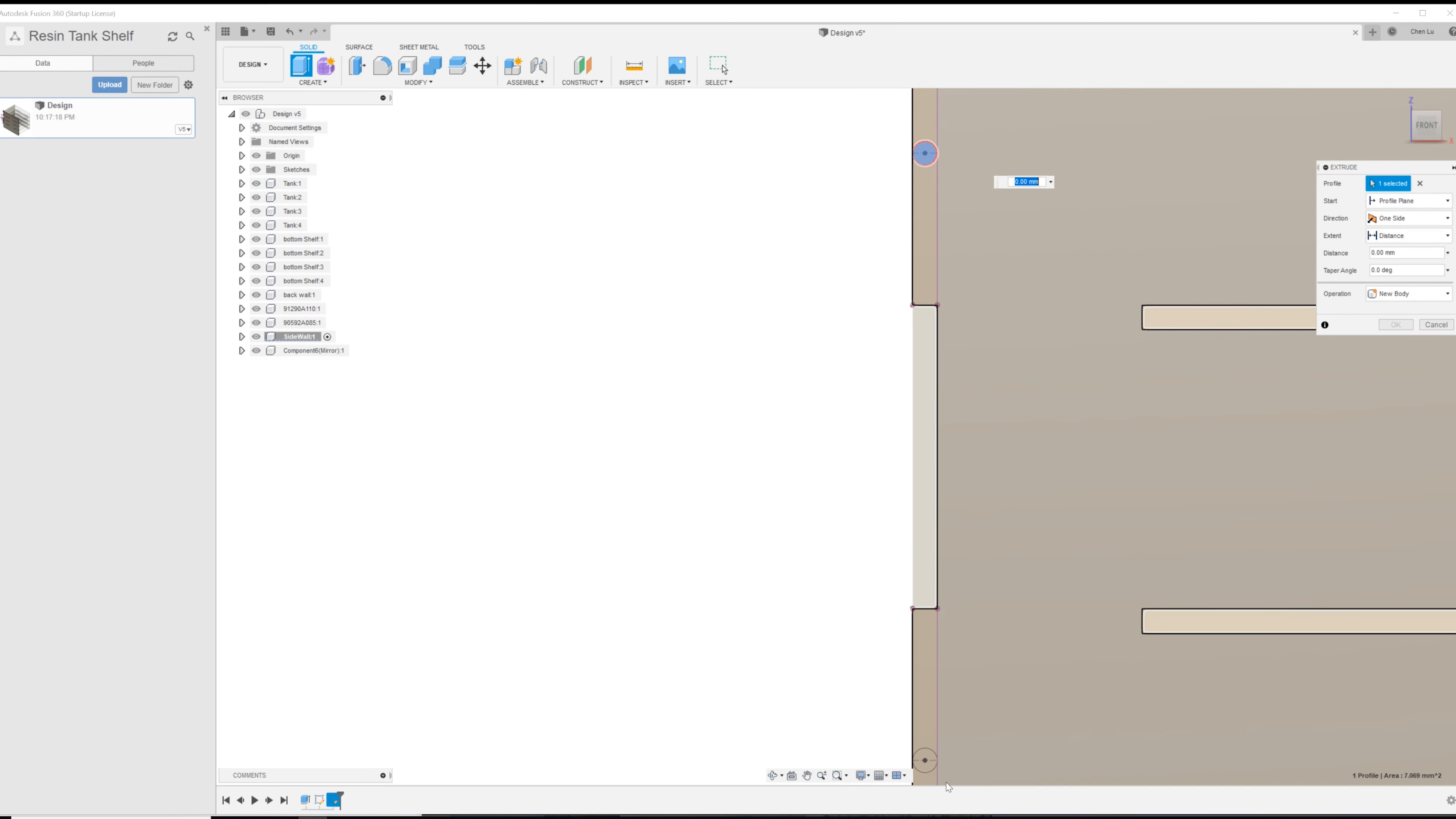
pyautogui.click(930, 765)
pyautogui.keyDown('shift'); pyautogui.moveTo(932, 765); pyautogui.dragTo(931, 648, button='middle'); pyautogui.keyUp('shift')
pyautogui.moveTo(893, 746); pyautogui.dragTo(869, 744)
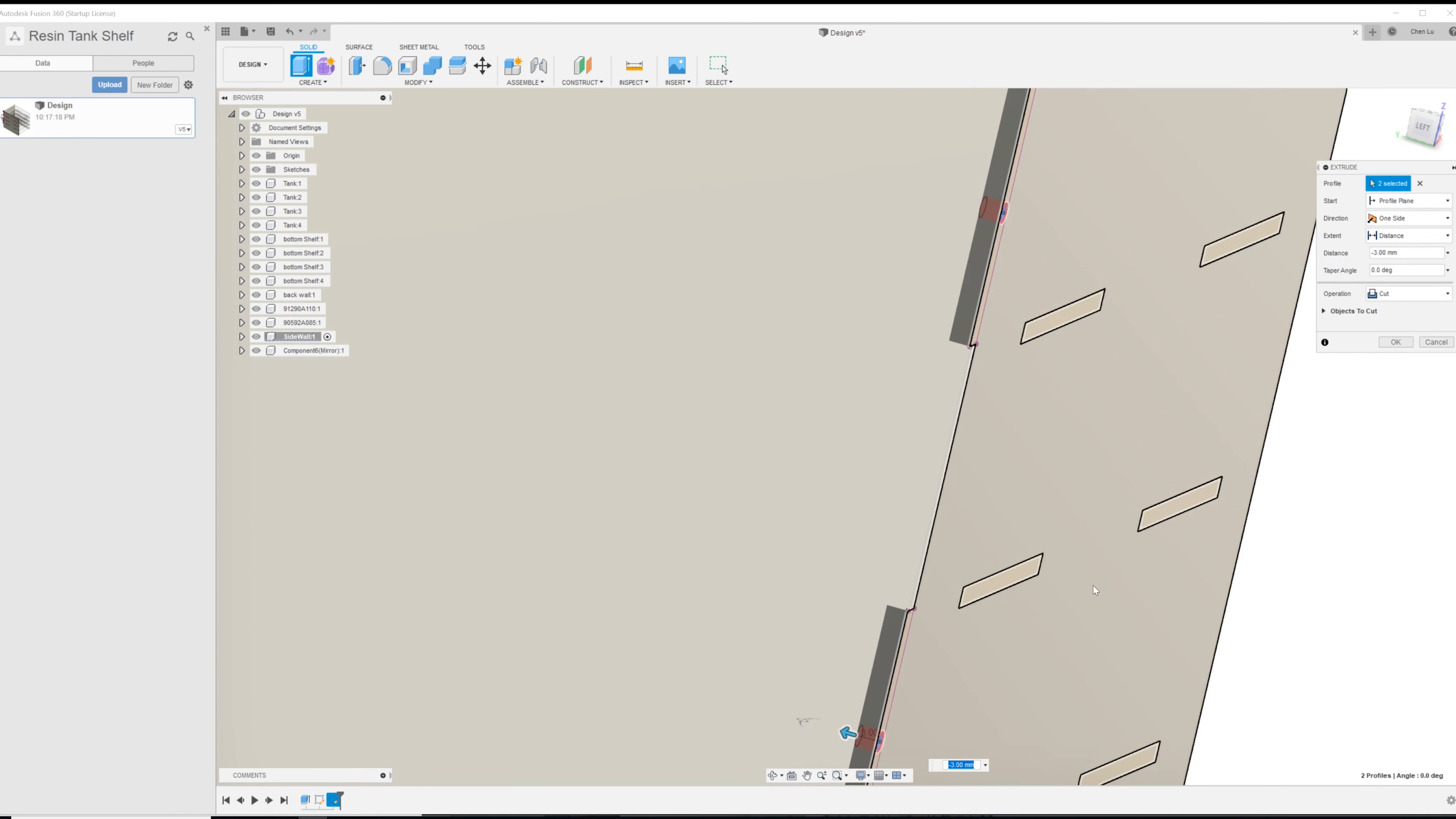
pyautogui.click(1408, 293)
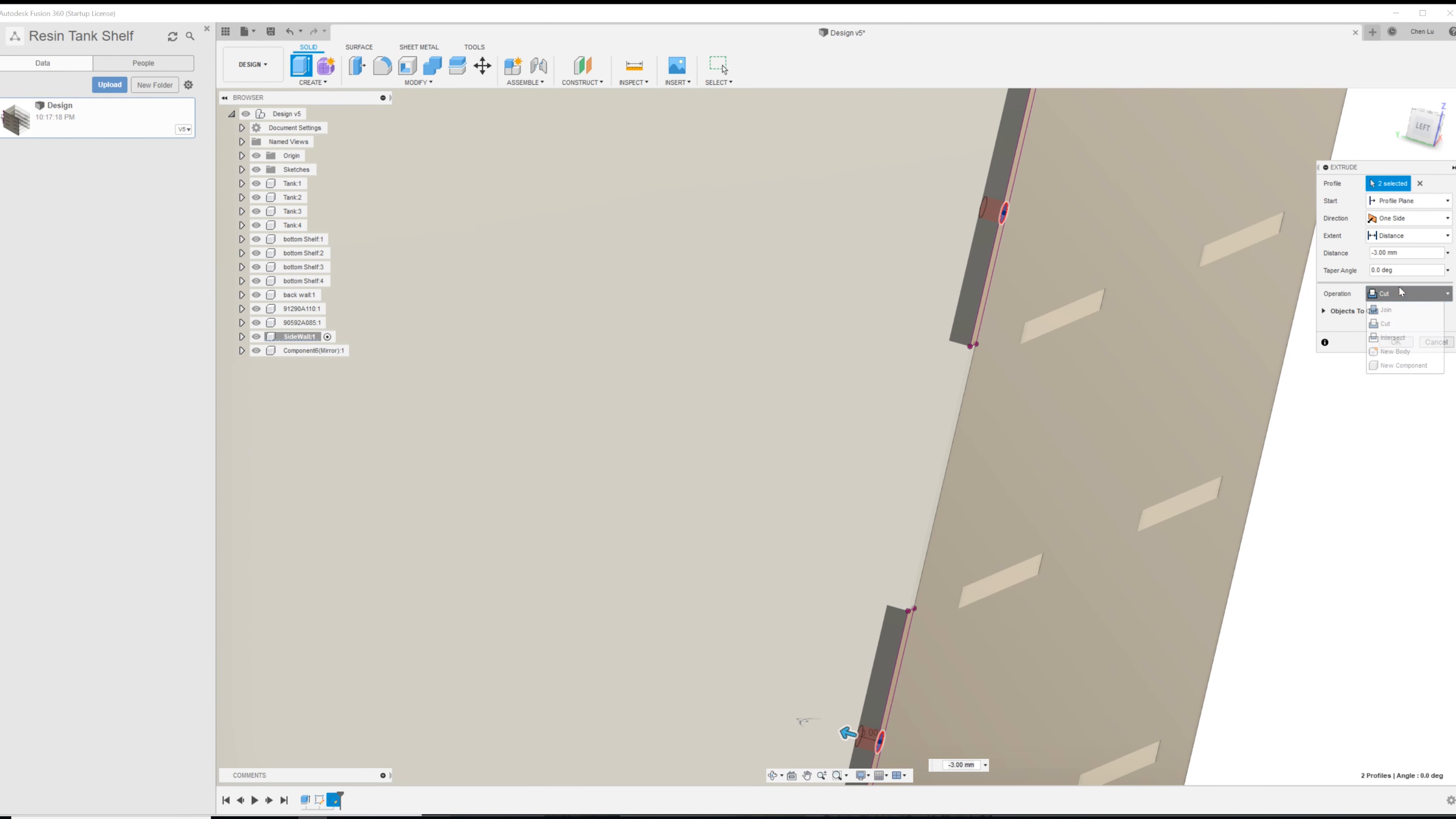
pyautogui.click(1399, 324)
pyautogui.click(1324, 311)
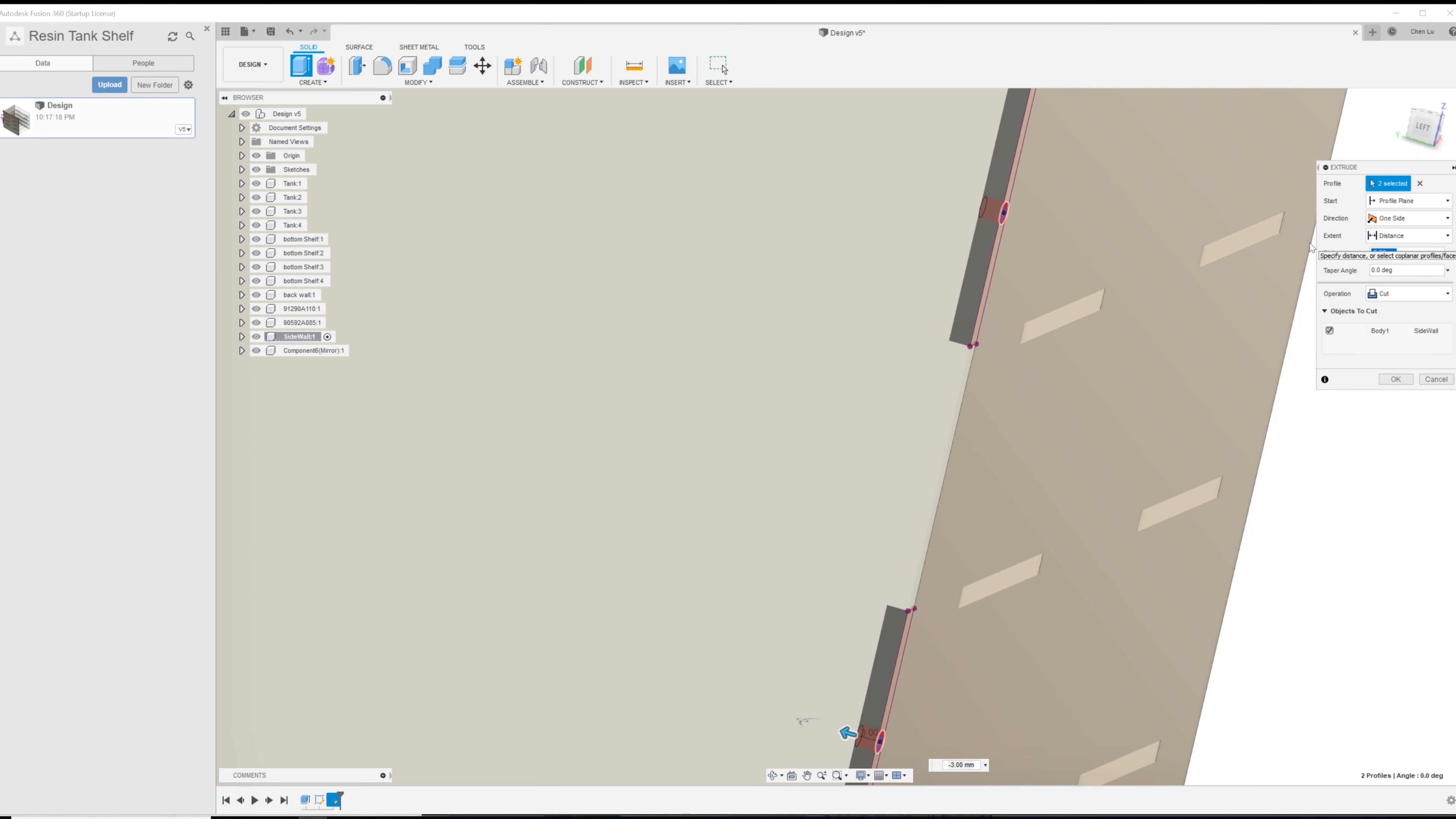
pyautogui.write('-BoardThickness')
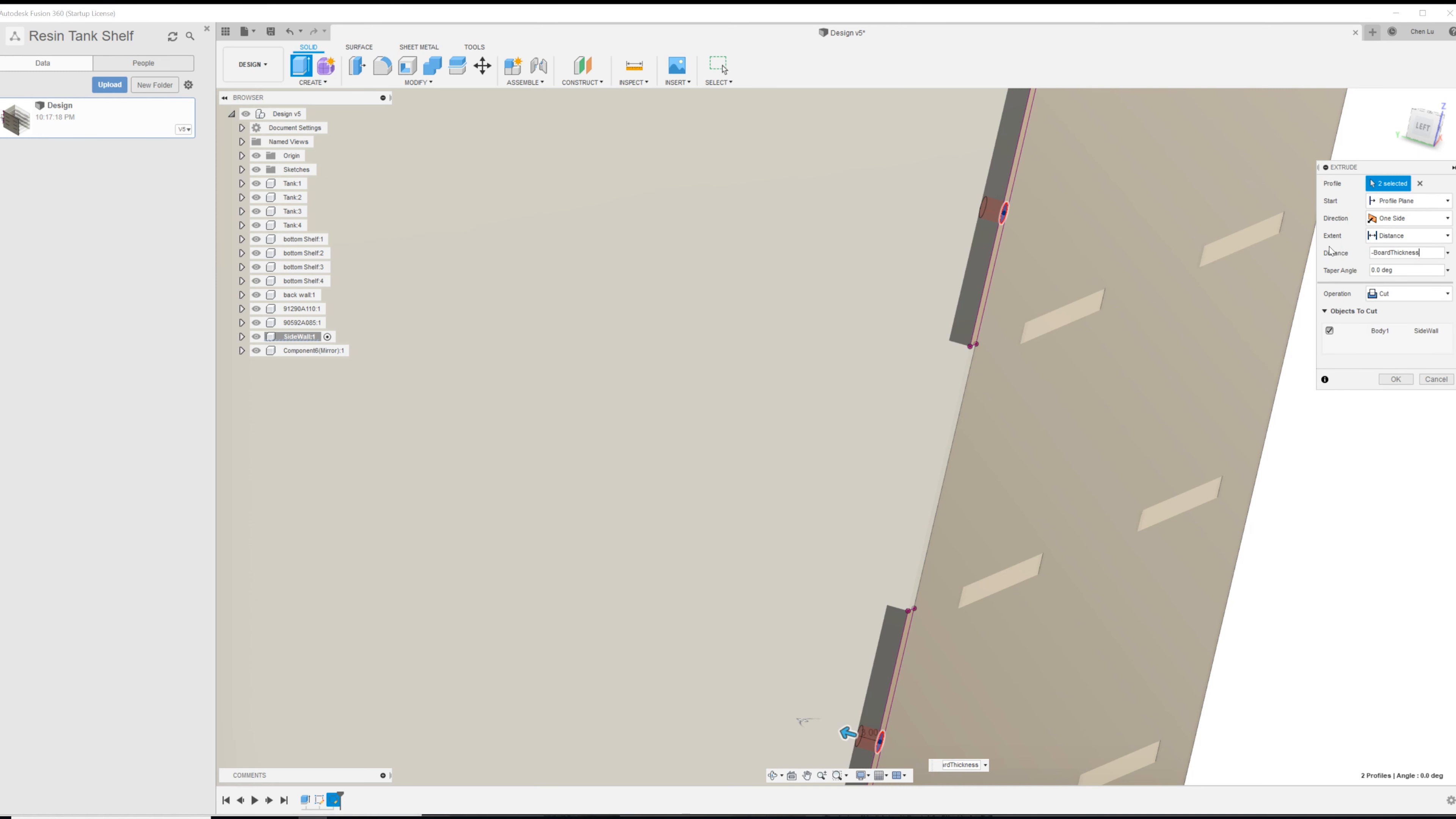
pyautogui.click(1397, 381)
# - Activate the top-level Design component in place of the side wall component
pyautogui.scroll(-5, 894, 413)
pyautogui.moveTo(1049, 380)
pyautogui.keyDown('shift'); pyautogui.mouseDown(button='middle')
pyautogui.moveTo(962, 386)
pyautogui.moveTo(1041, 406)
pyautogui.mouseUp(button='middle'); pyautogui.keyUp('shift')
pyautogui.keyDown('shift'); pyautogui.moveTo(1004, 516); pyautogui.dragTo(952, 503, button='middle'); pyautogui.keyUp('shift')
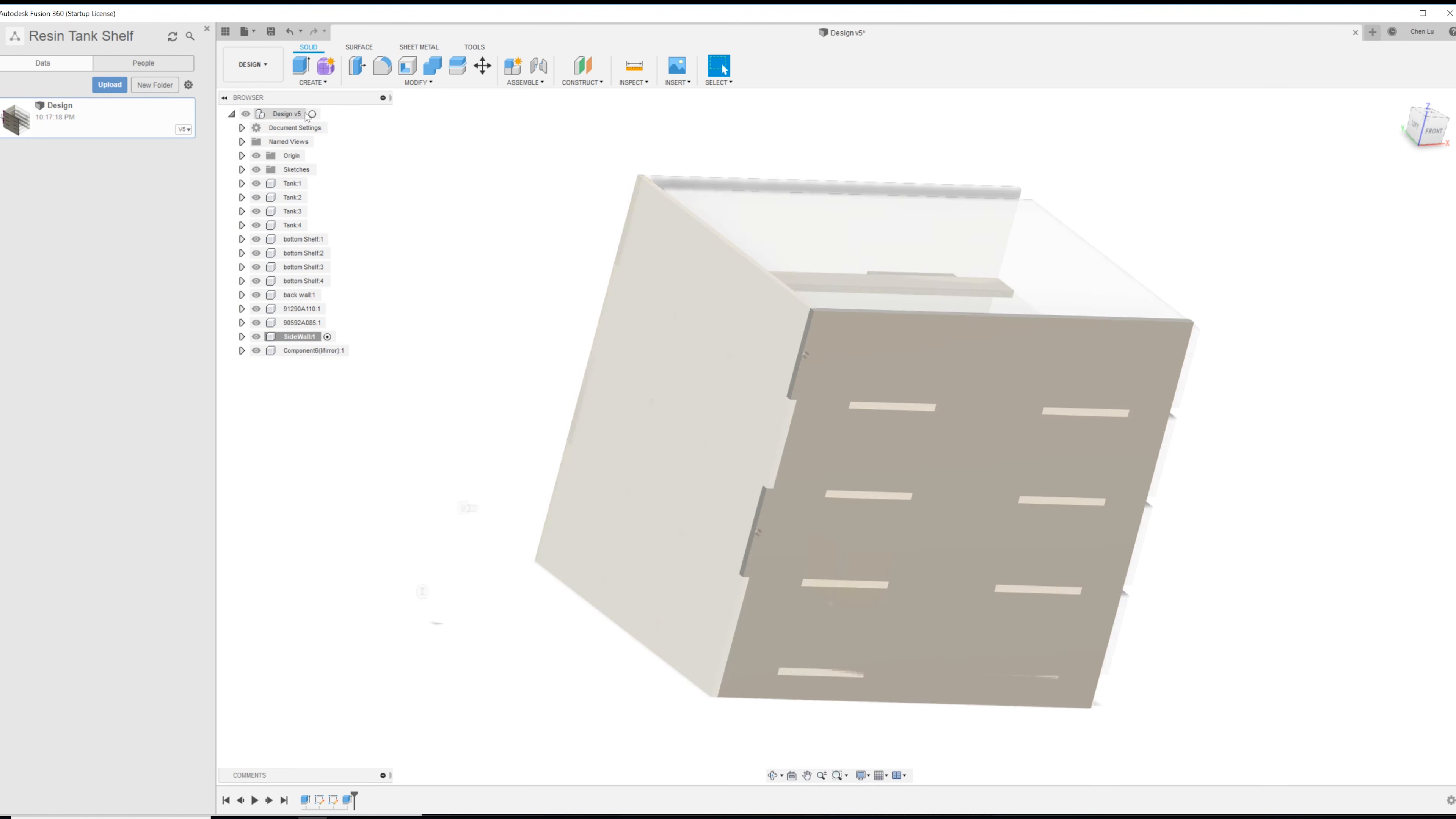
pyautogui.click(317, 113)
pyautogui.click(418, 179)
# - Create a rigid joint between the circular edge under the socket head screw's head and the upper screw hole's edge in the side wall
pyautogui.keyDown('shift'); pyautogui.moveTo(599, 447); pyautogui.dragTo(414, 491, button='middle'); pyautogui.keyUp('shift')
pyautogui.scroll(4, 432, 543)
pyautogui.scroll(3, 443, 480)
pyautogui.keyDown('shift'); pyautogui.moveTo(482, 428); pyautogui.dragTo(448, 446, button='middle'); pyautogui.keyUp('shift')
pyautogui.scroll(3, 429, 530)
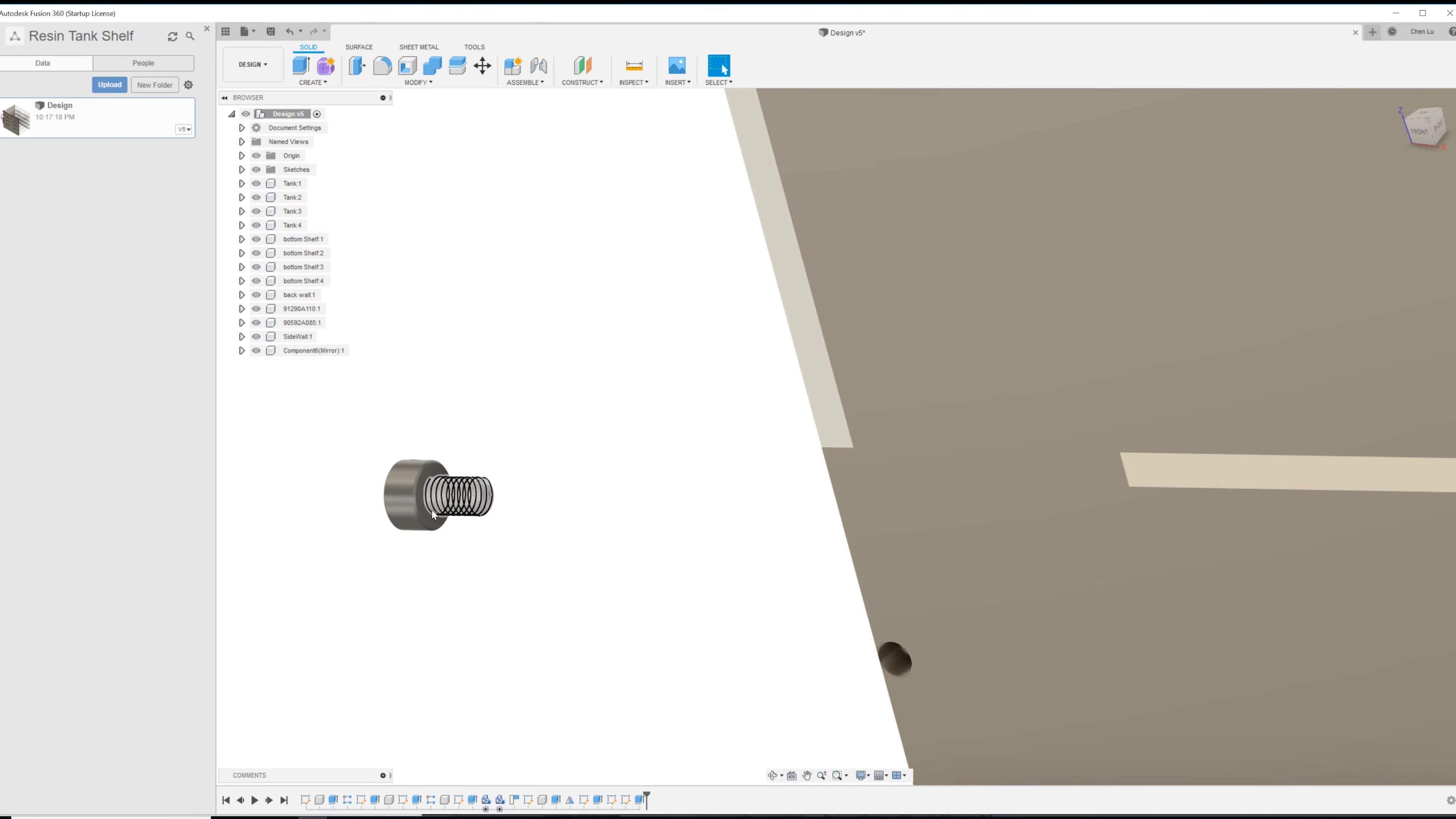
pyautogui.click(433, 528)
pyautogui.scroll(-2, 519, 504)
pyautogui.scroll(-2, 518, 504)
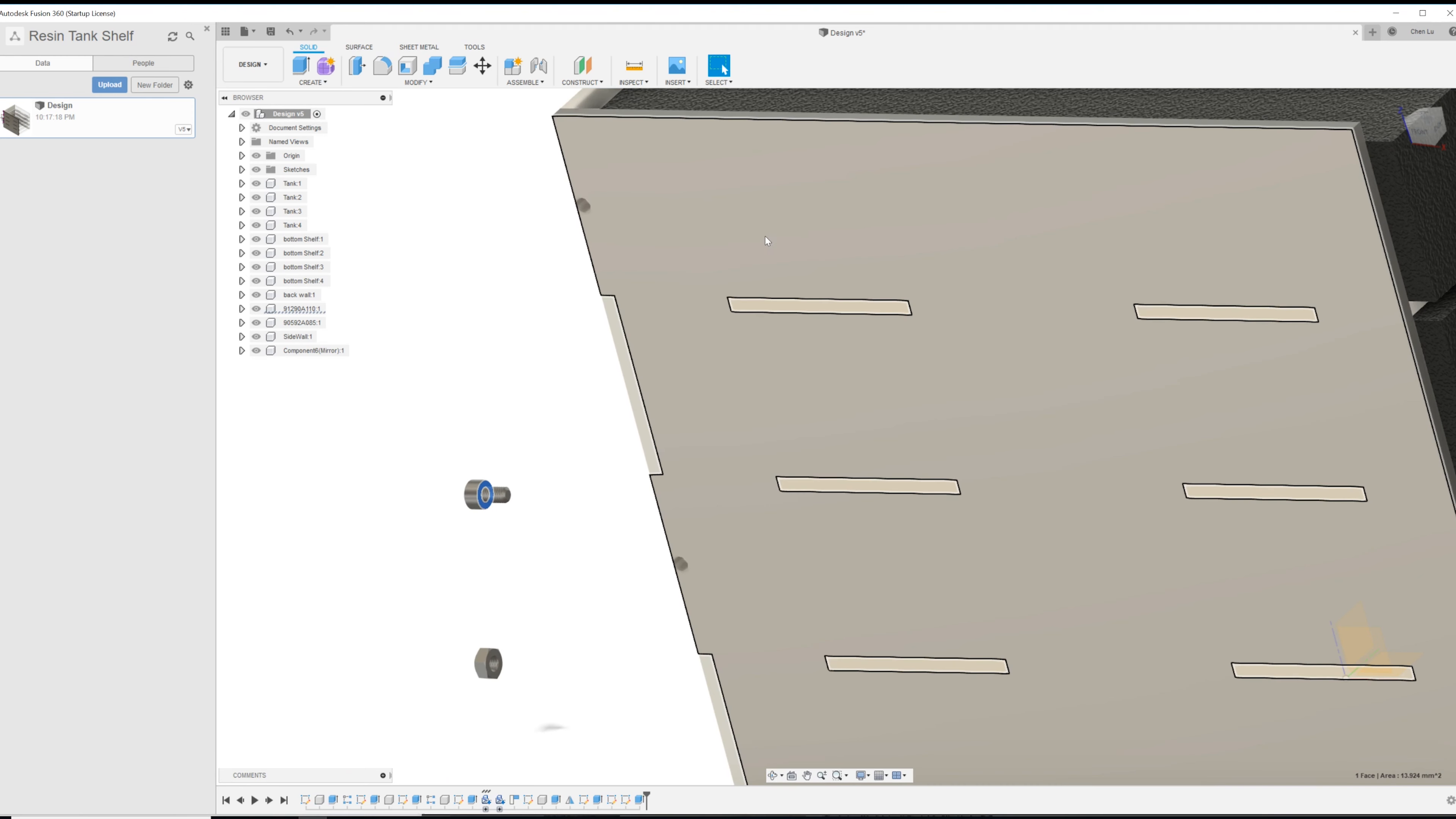
pyautogui.scroll(3, 459, 470)
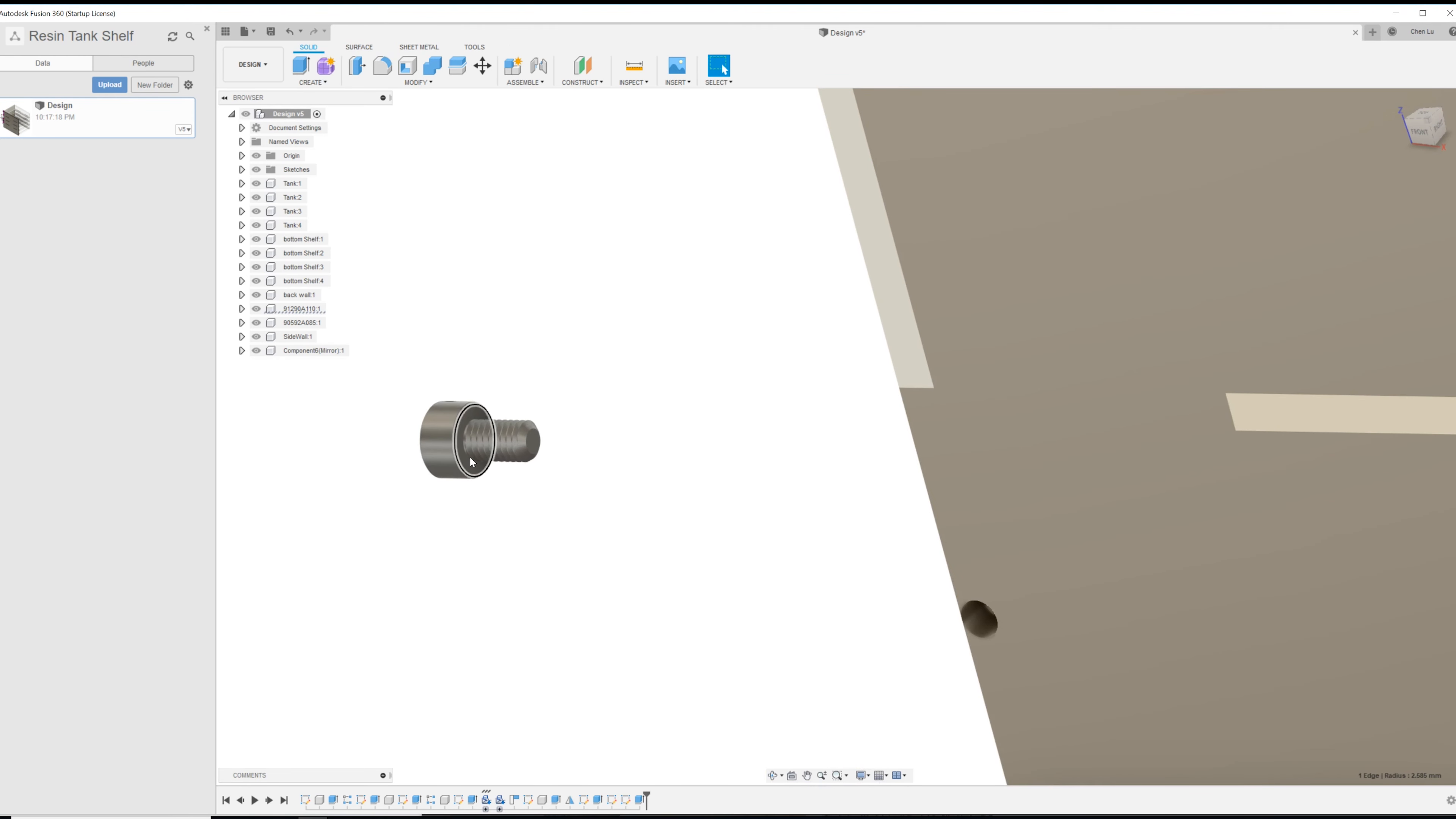
pyautogui.scroll(-4, 472, 462)
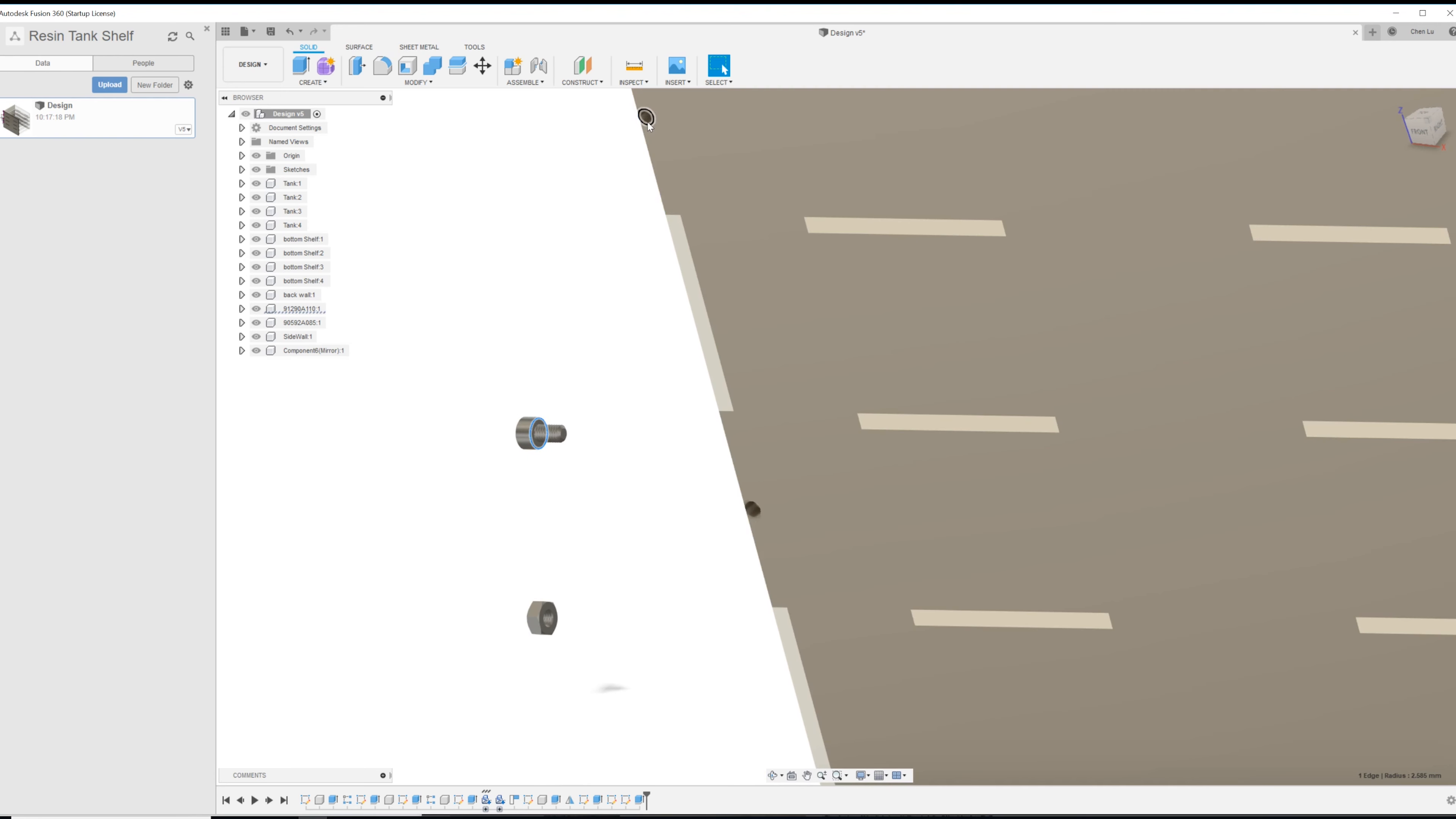
pyautogui.click(596, 83)
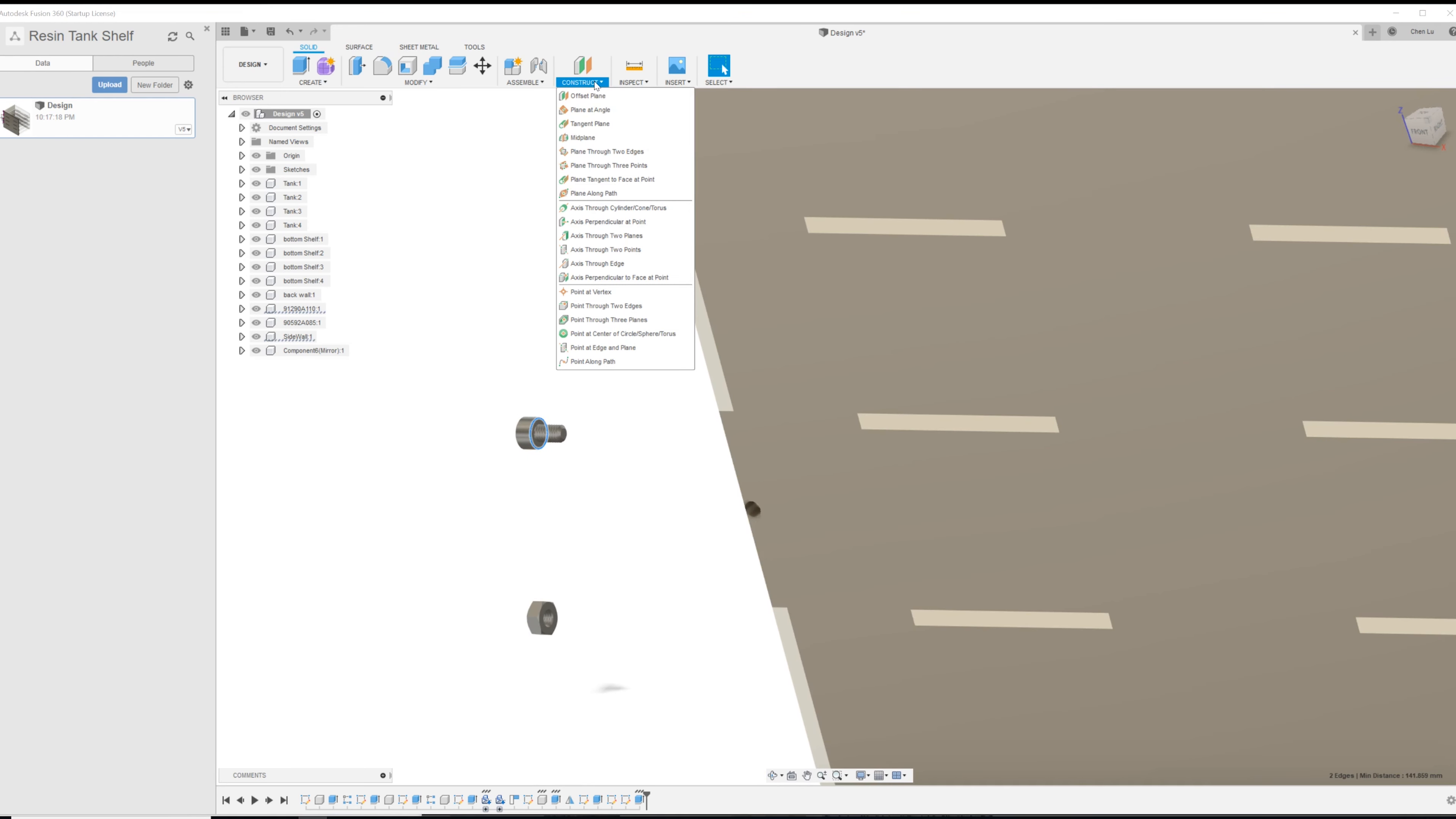
pyautogui.moveTo(542, 85)
pyautogui.click(542, 110)
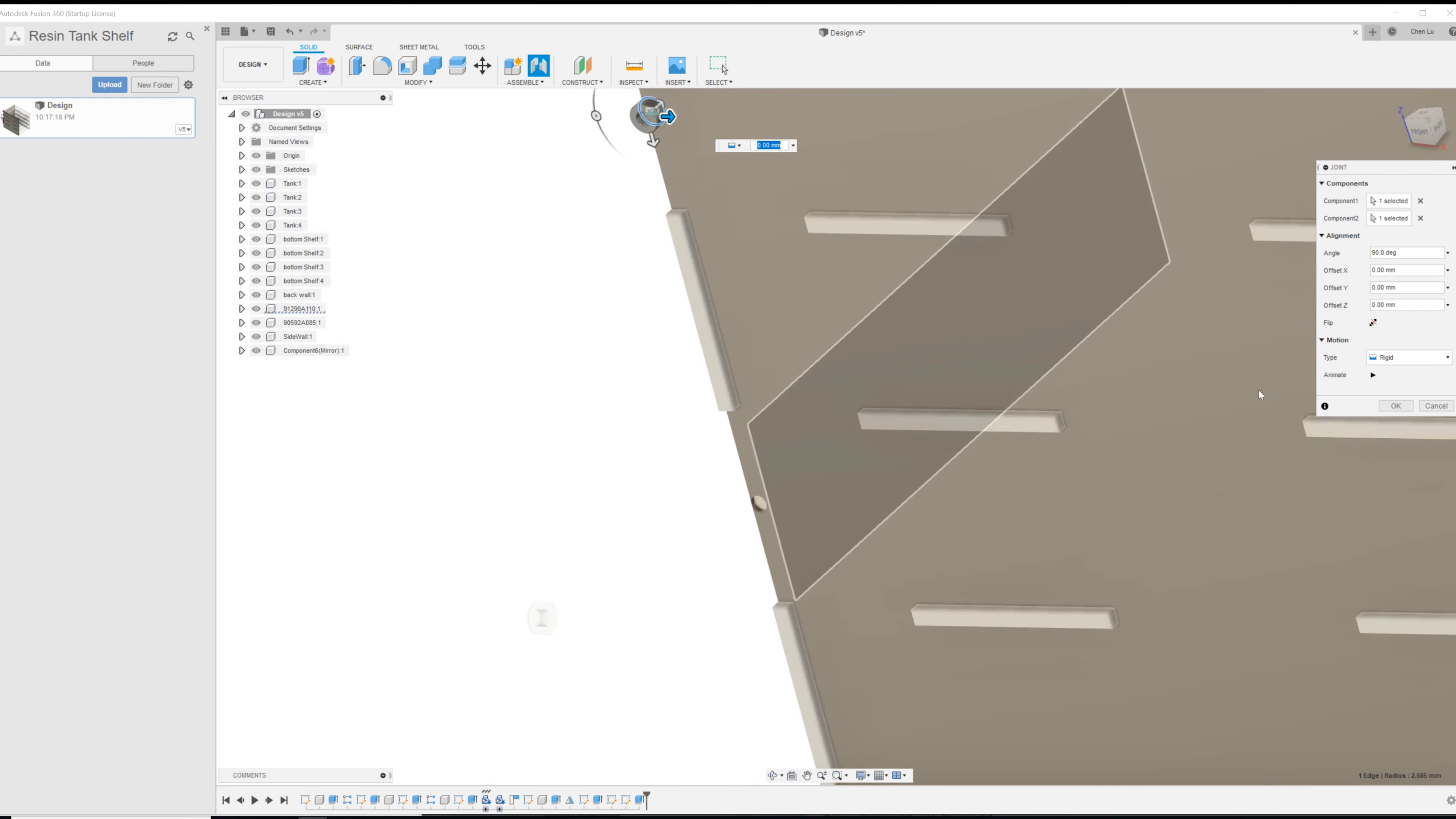
pyautogui.click(1394, 405)
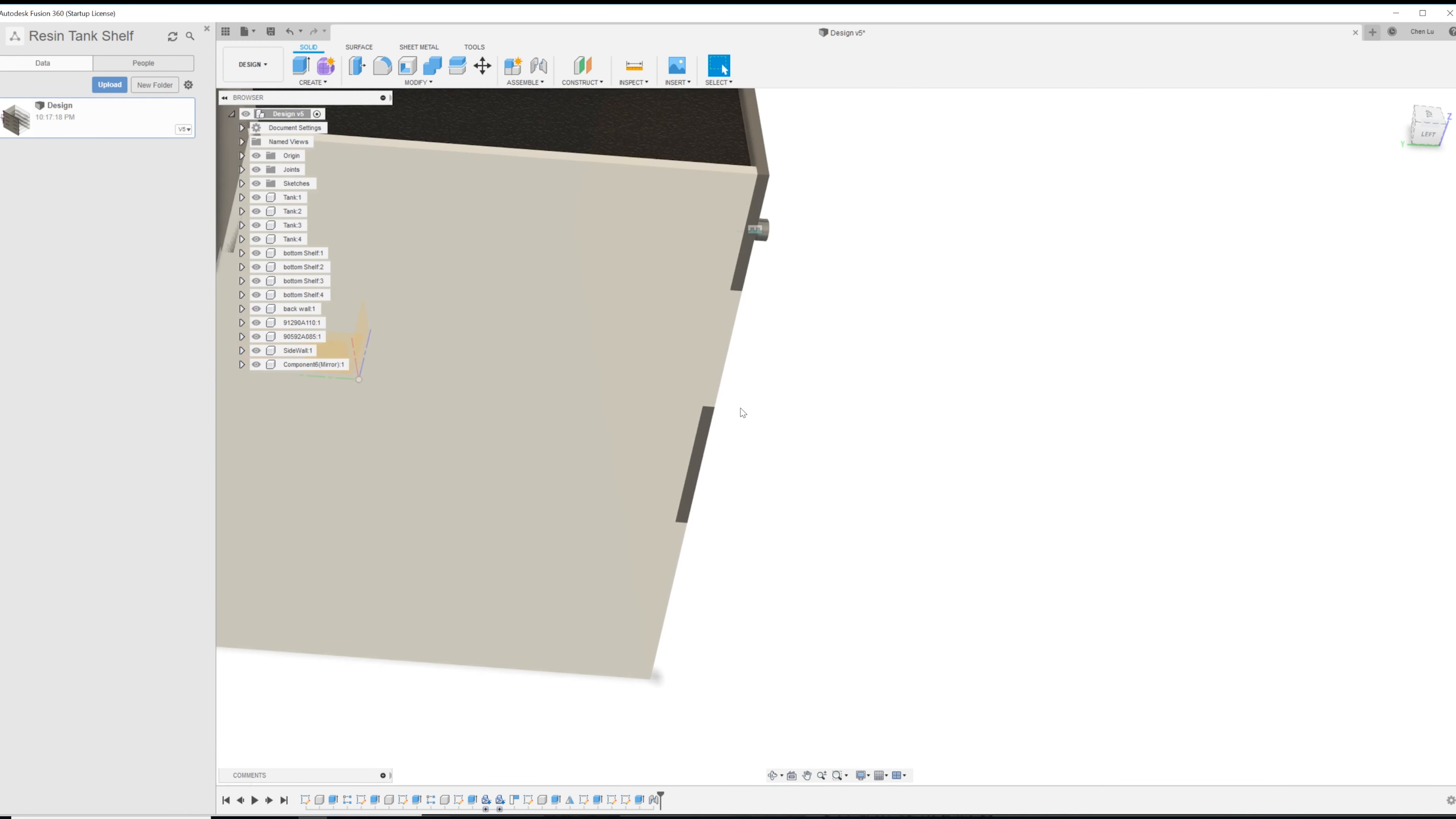
pyautogui.scroll(-3, 695, 286)
pyautogui.scroll(5, 744, 238)
pyautogui.moveTo(731, 238)
pyautogui.keyDown('shift'); pyautogui.mouseDown(button='middle')
pyautogui.moveTo(723, 276)
pyautogui.moveTo(715, 219)
pyautogui.mouseUp(button='middle'); pyautogui.keyUp('shift')
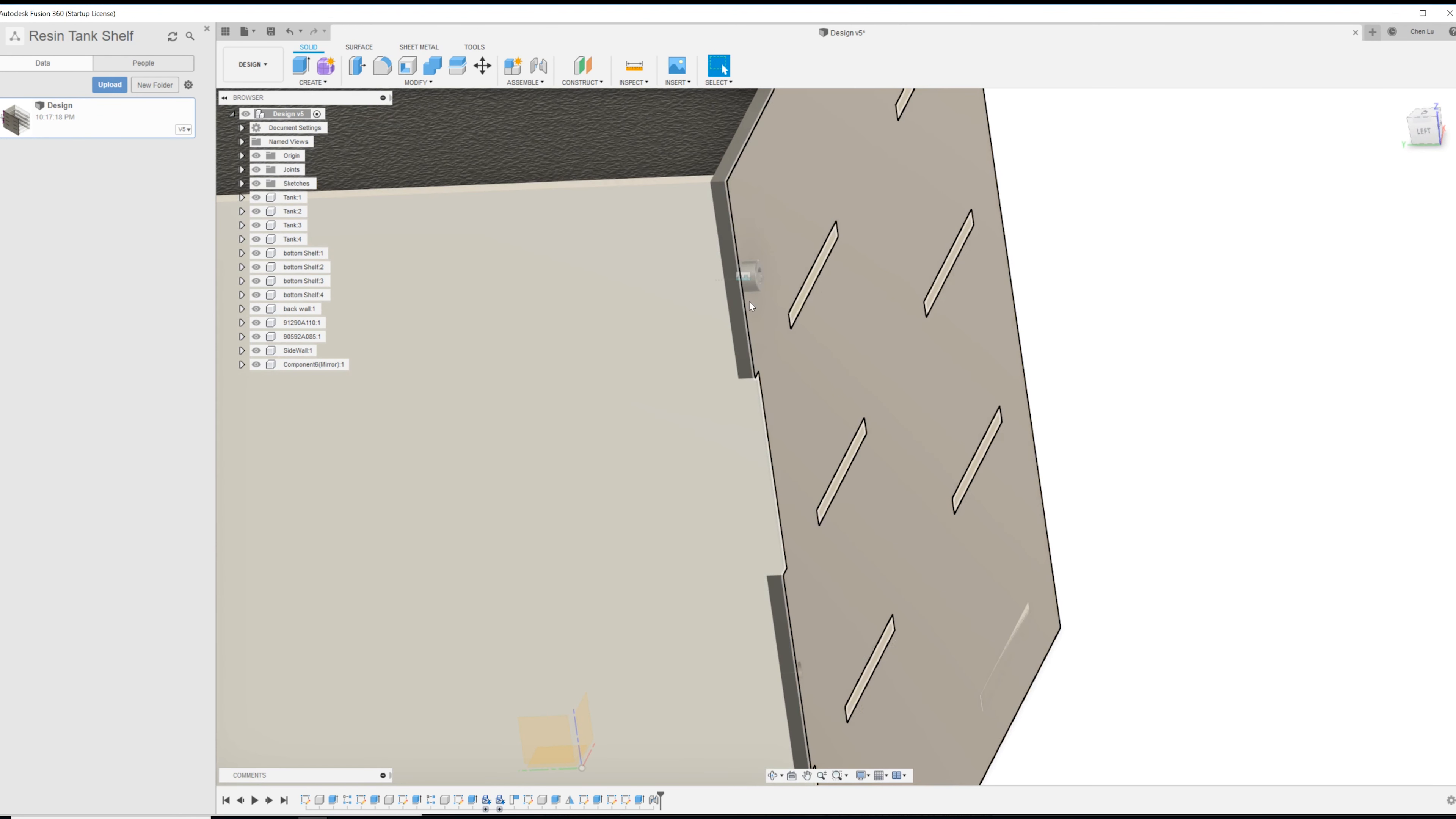
# - Measure the distance between two opposite side faces of the hex nut
pyautogui.scroll(-3, 702, 287)
pyautogui.keyDown('shift'); pyautogui.moveTo(698, 288); pyautogui.dragTo(786, 309, button='middle'); pyautogui.keyUp('shift')
pyautogui.keyDown('shift'); pyautogui.moveTo(749, 233); pyautogui.dragTo(767, 320, button='middle'); pyautogui.keyUp('shift')
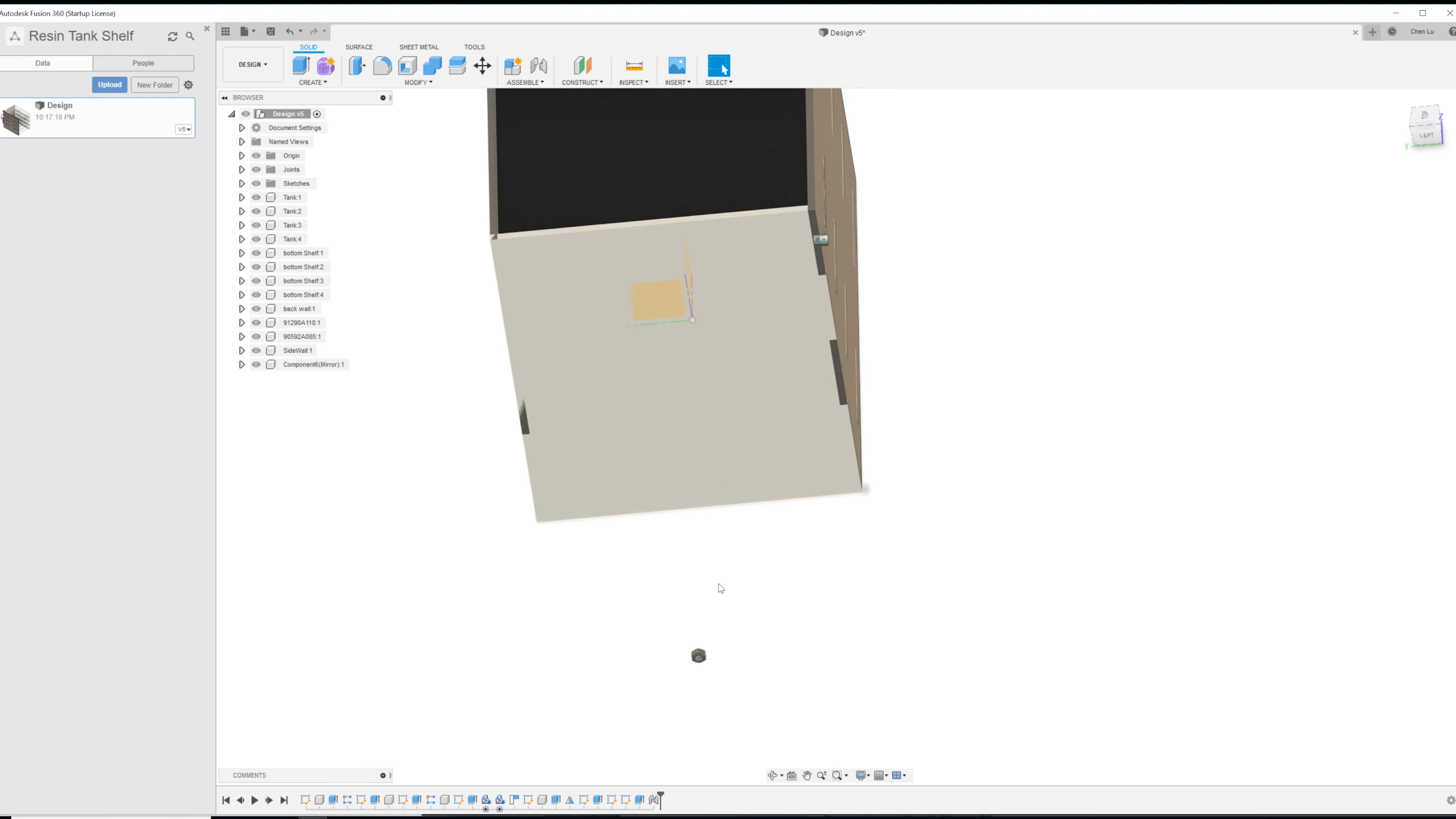
pyautogui.scroll(4, 685, 748)
pyautogui.keyDown('shift'); pyautogui.moveTo(711, 609); pyautogui.dragTo(821, 439, button='middle'); pyautogui.keyUp('shift')
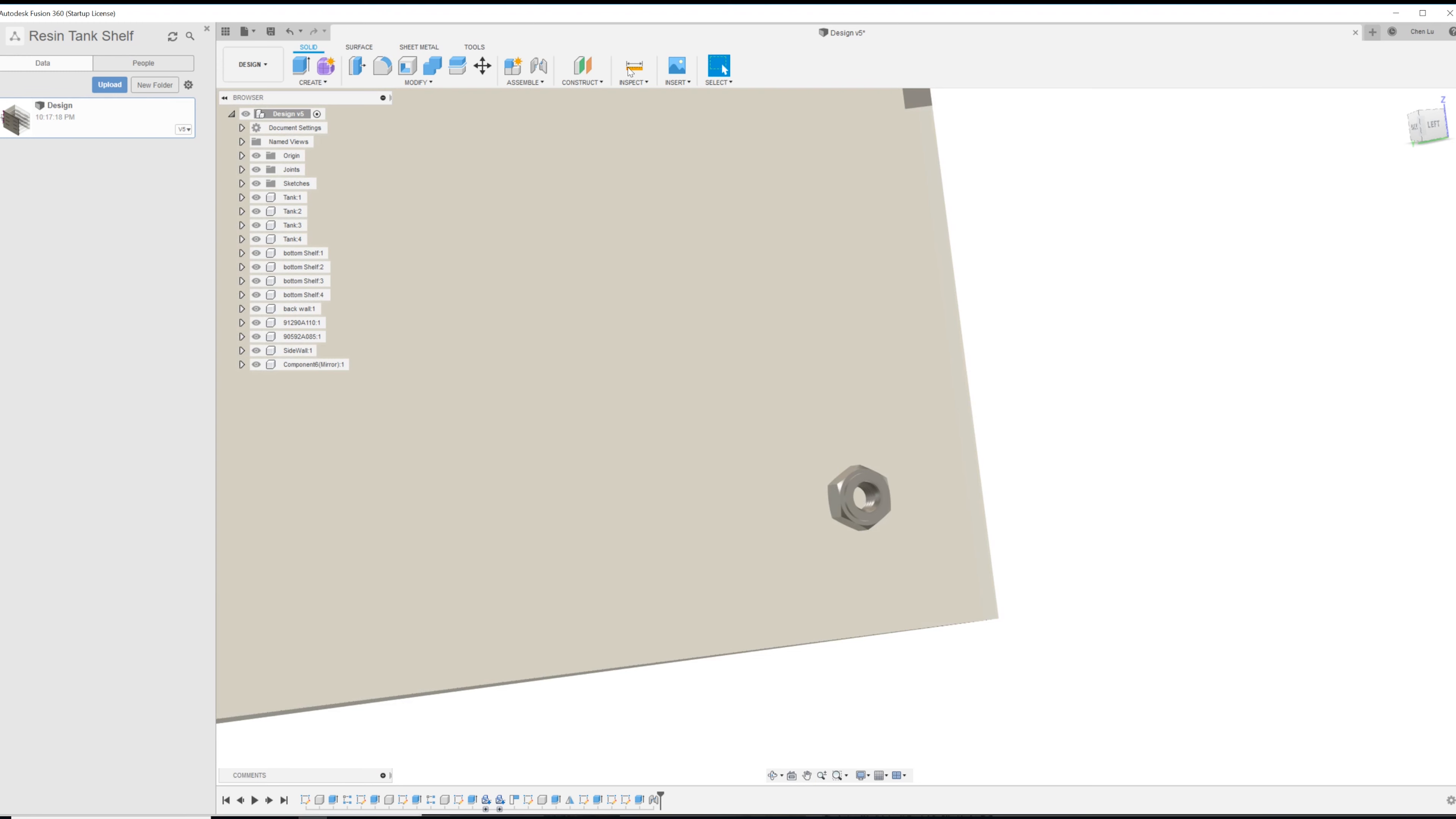
pyautogui.click(634, 66)
pyautogui.click(835, 508)
pyautogui.keyDown('shift'); pyautogui.moveTo(835, 508); pyautogui.dragTo(671, 532, button='middle'); pyautogui.keyUp('shift')
pyautogui.keyDown('shift'); pyautogui.moveTo(376, 560); pyautogui.dragTo(477, 581, button='middle'); pyautogui.keyUp('shift')
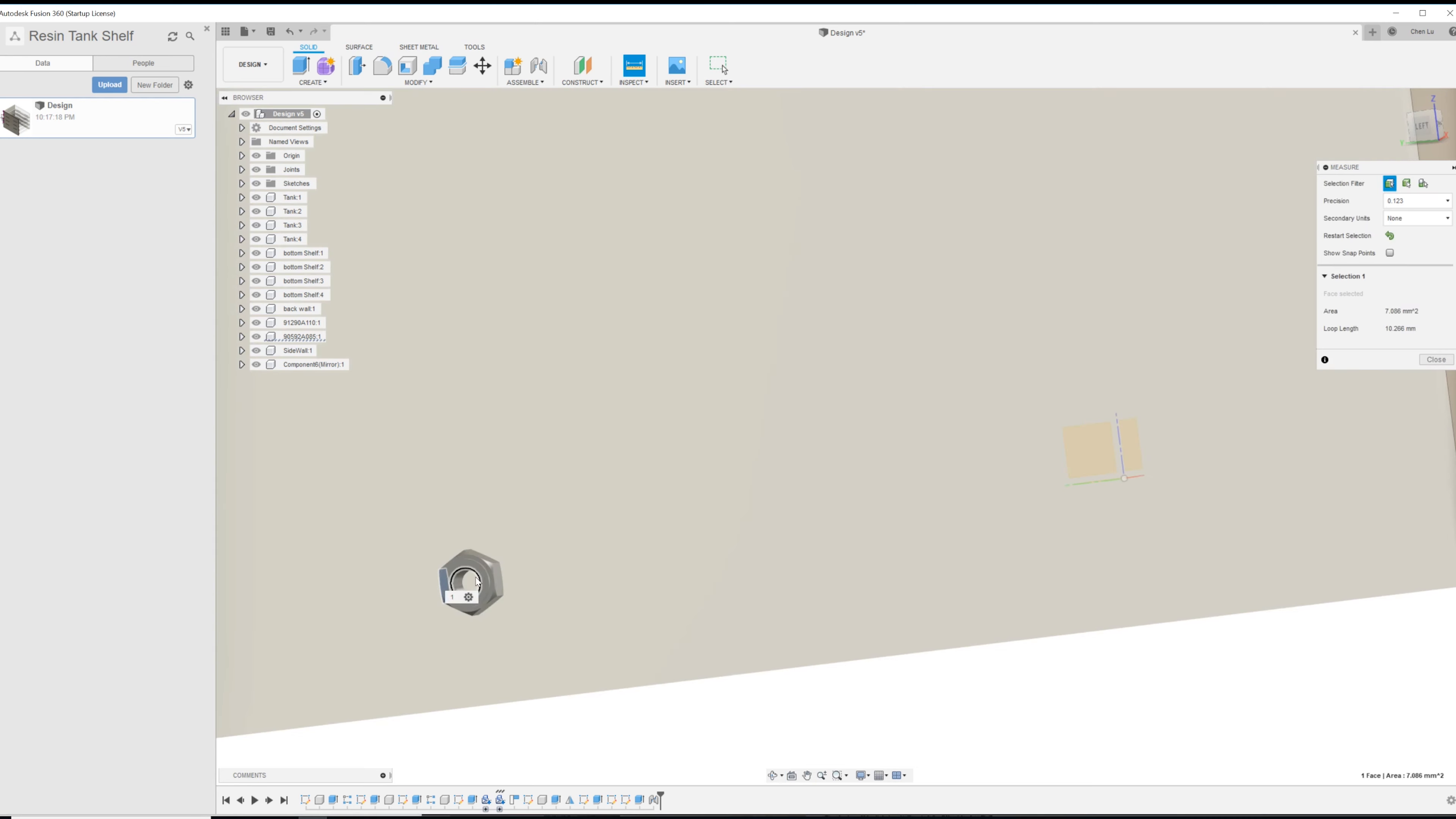
pyautogui.click(498, 581)
pyautogui.keyDown('shift'); pyautogui.moveTo(500, 553); pyautogui.dragTo(518, 526, button='middle'); pyautogui.keyUp('shift')
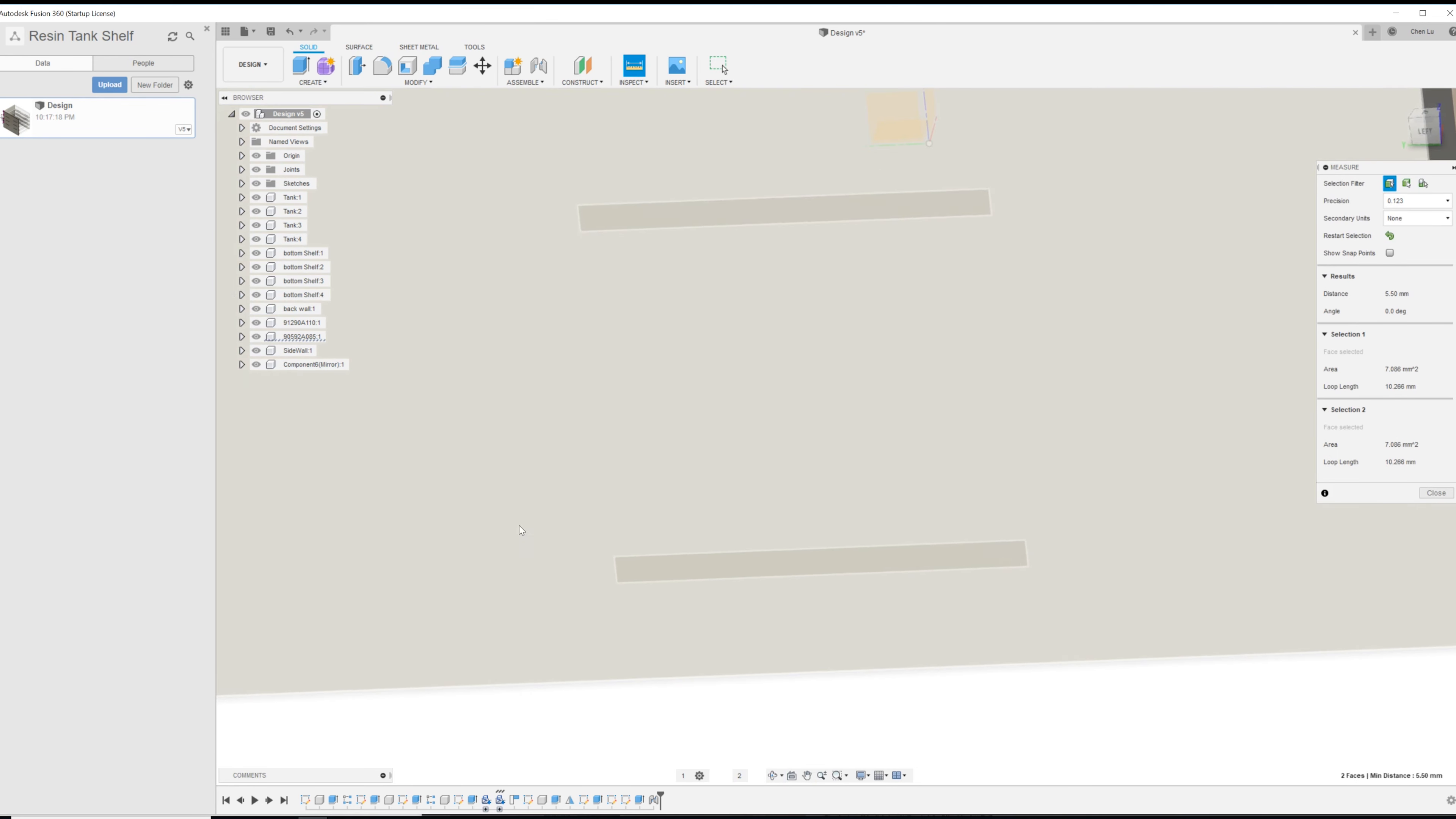
pyautogui.scroll(-4, 541, 529)
pyautogui.press('Escape')
# - Activate the back wall component for editing
pyautogui.moveTo(1040, 340); pyautogui.dragTo(1109, 617, button='middle')
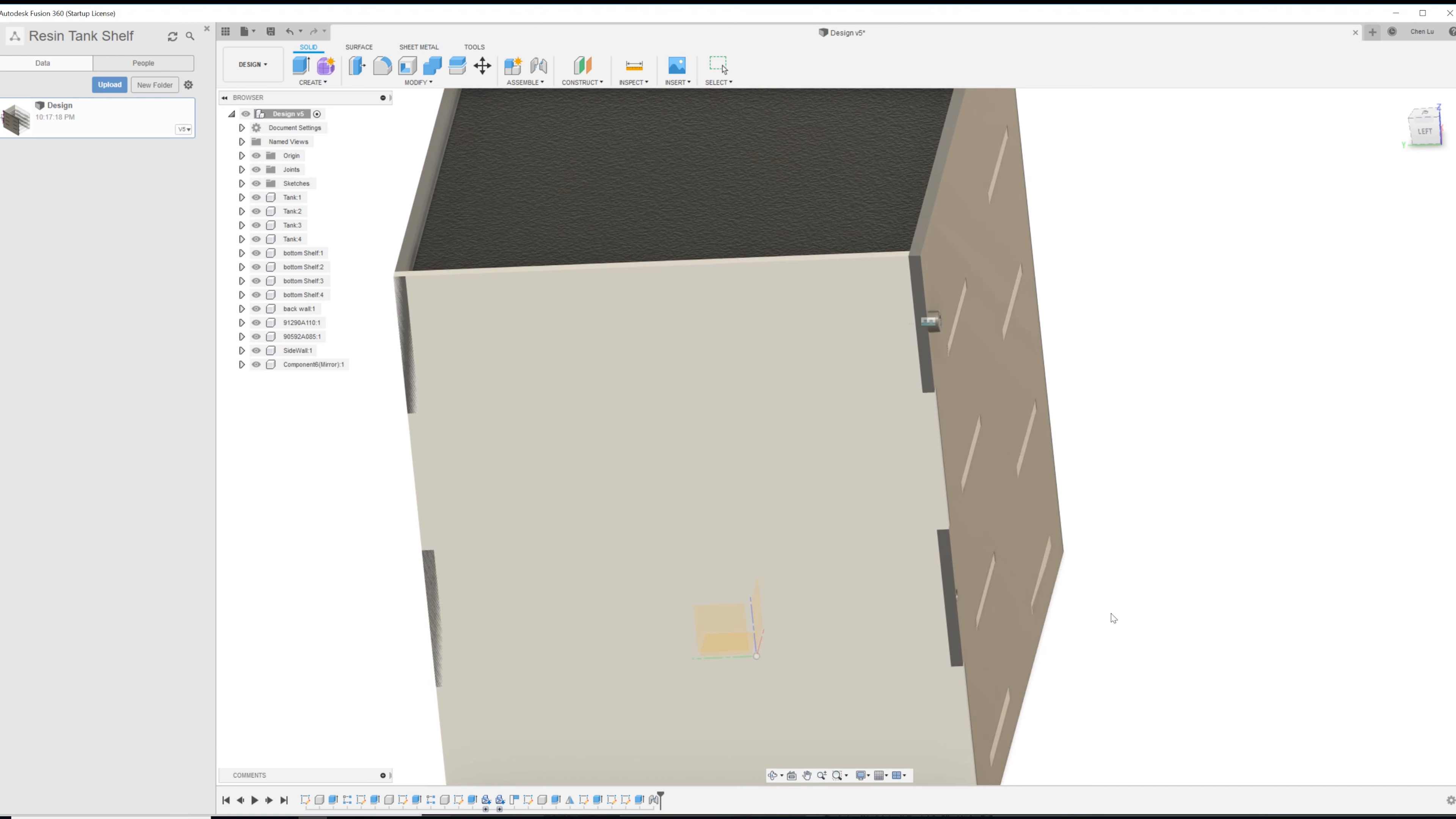
pyautogui.click(857, 342)
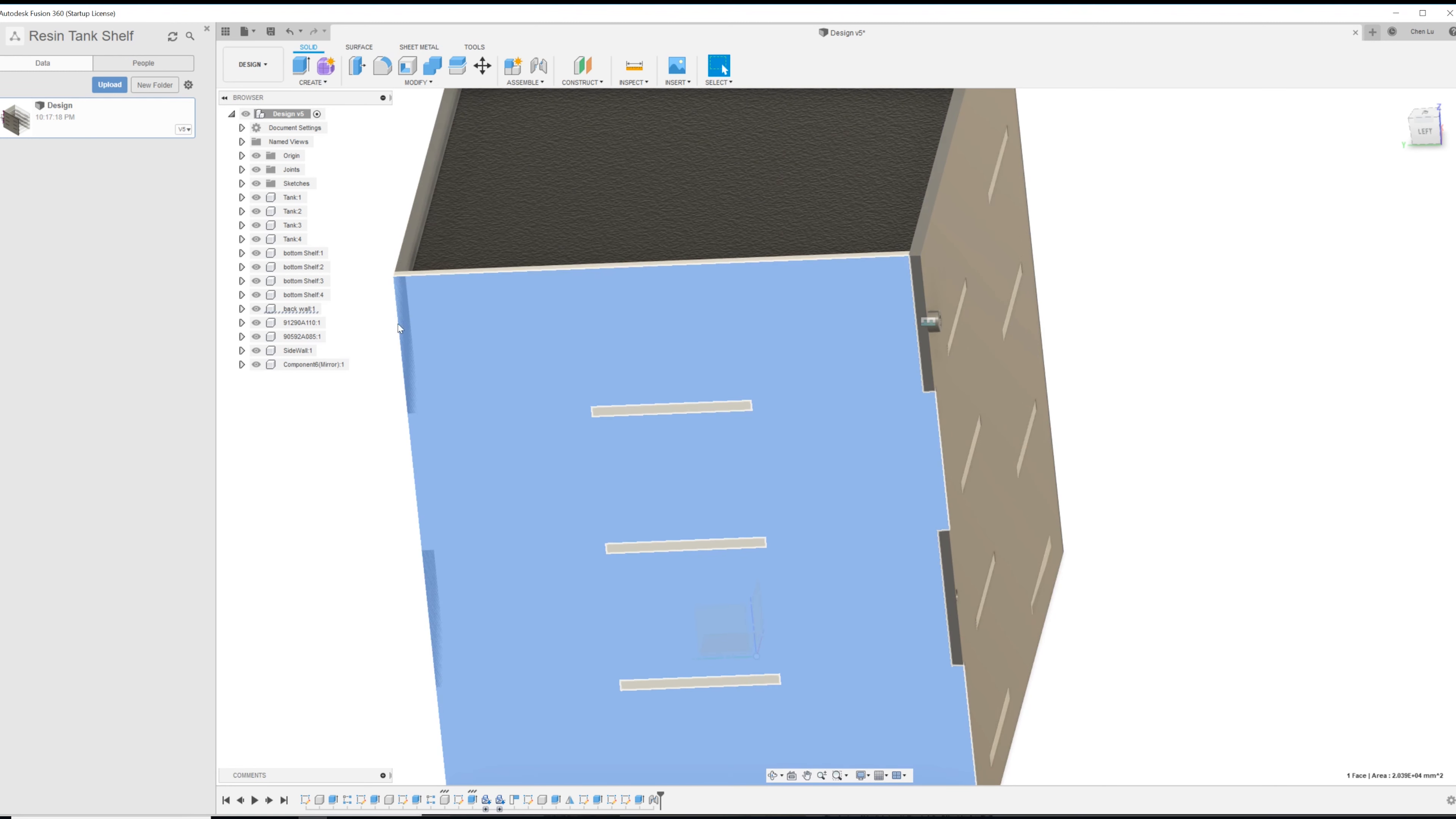
pyautogui.click(320, 310)
pyautogui.click(329, 309)
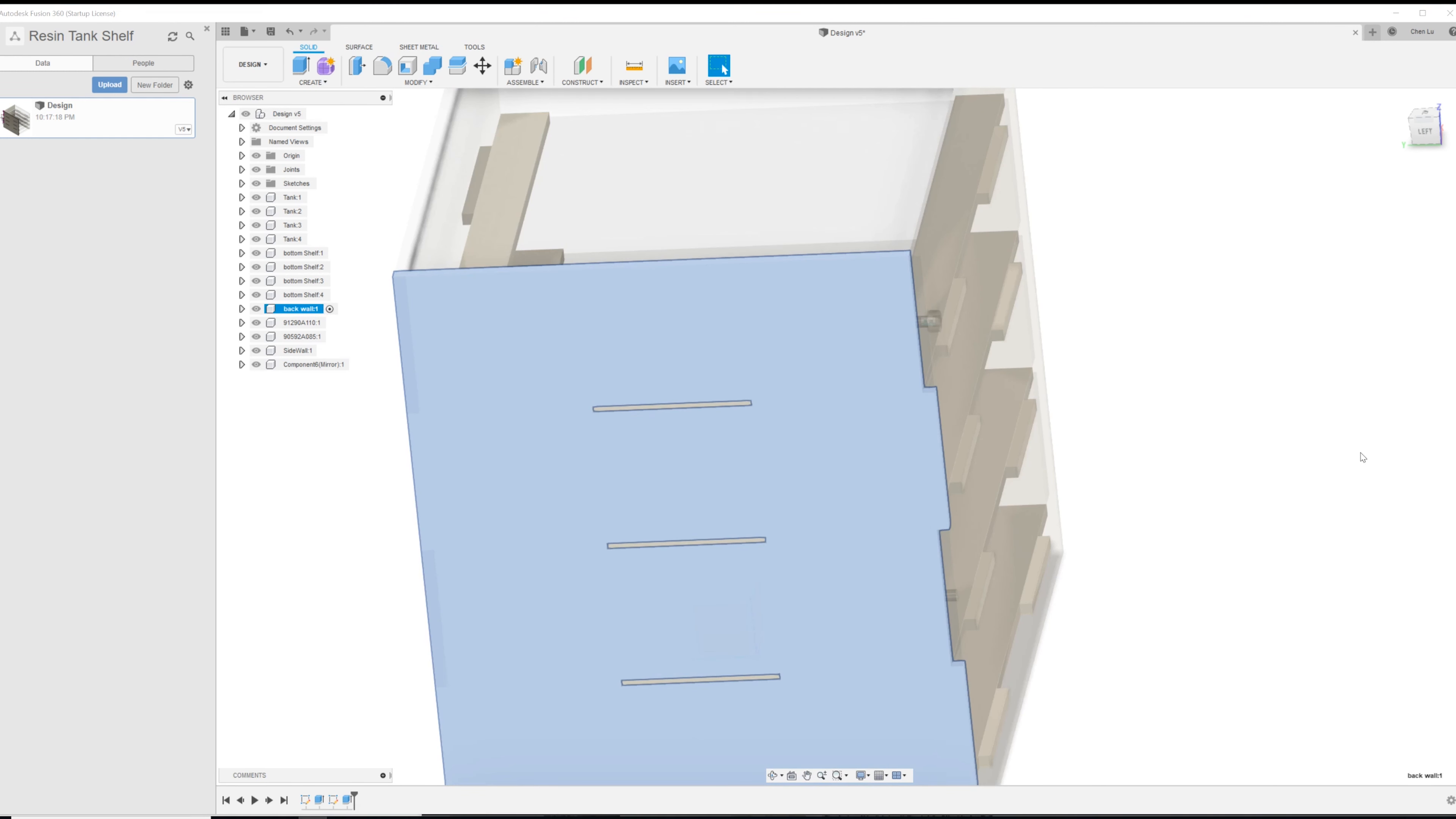
# - Start a sketch on the back wall's outer face, pinning the Create Sketch command to the toolbar
pyautogui.click(818, 365)
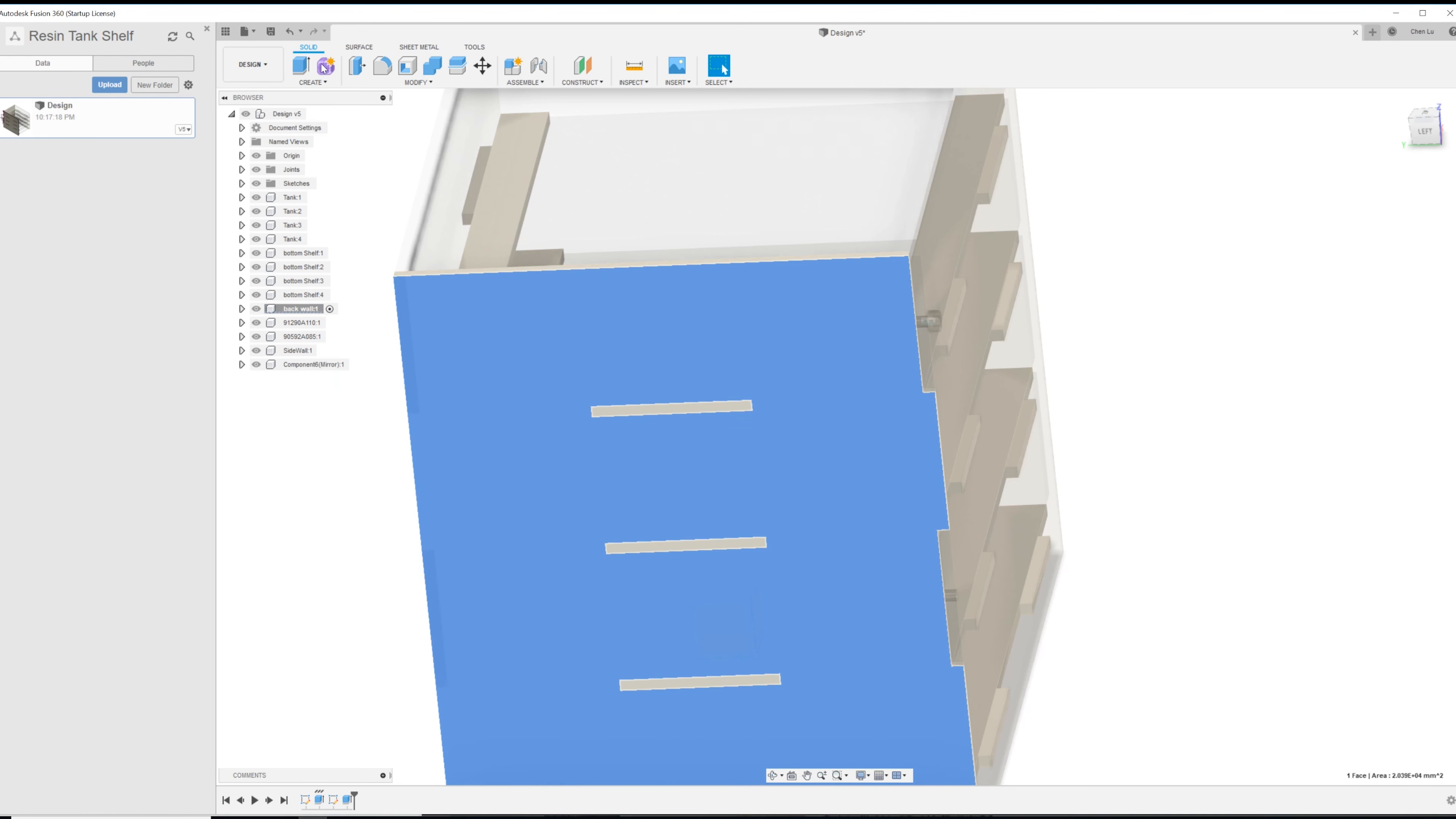
pyautogui.click(313, 82)
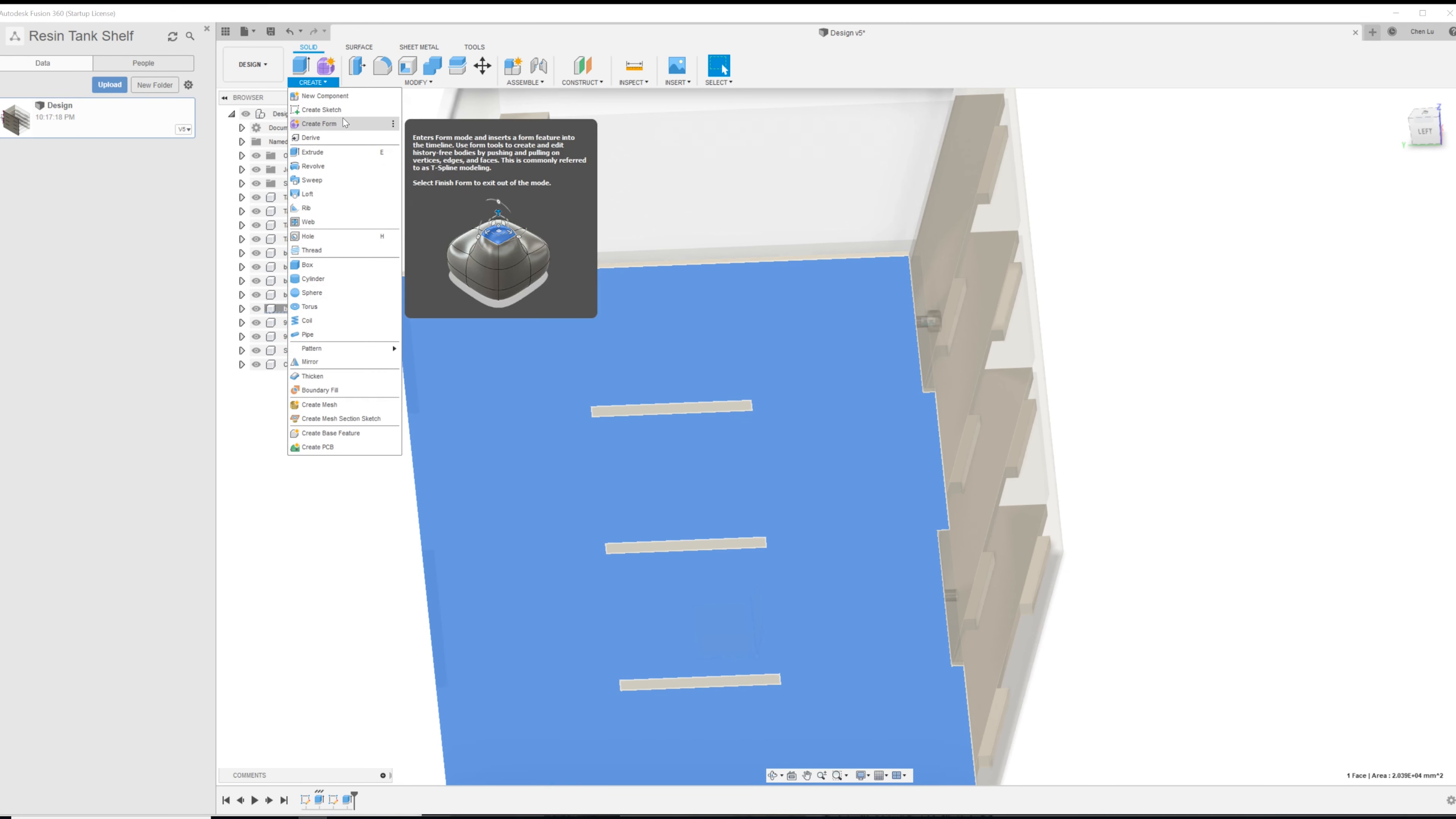
pyautogui.click(393, 111)
pyautogui.click(418, 112)
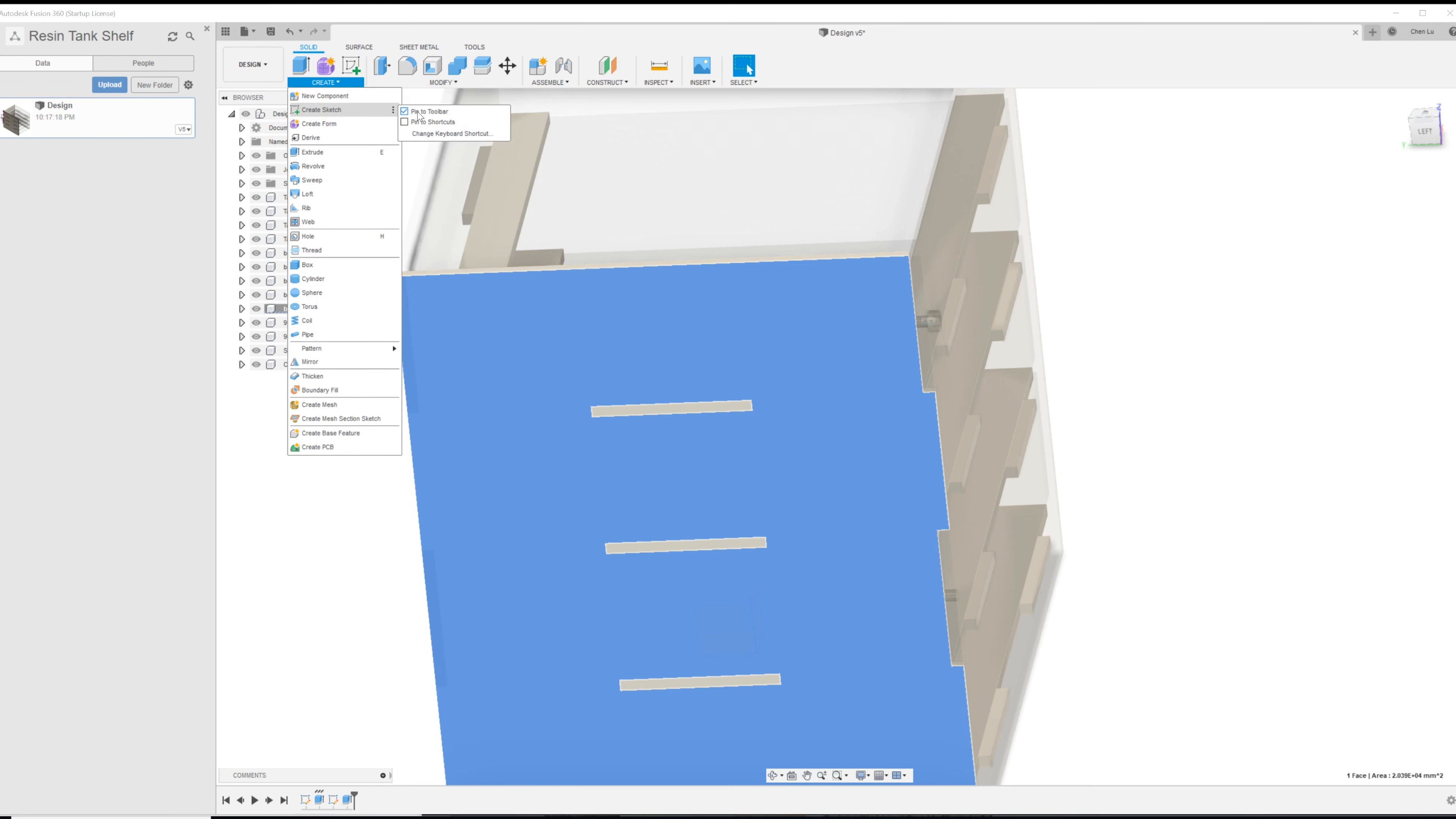
pyautogui.click(352, 66)
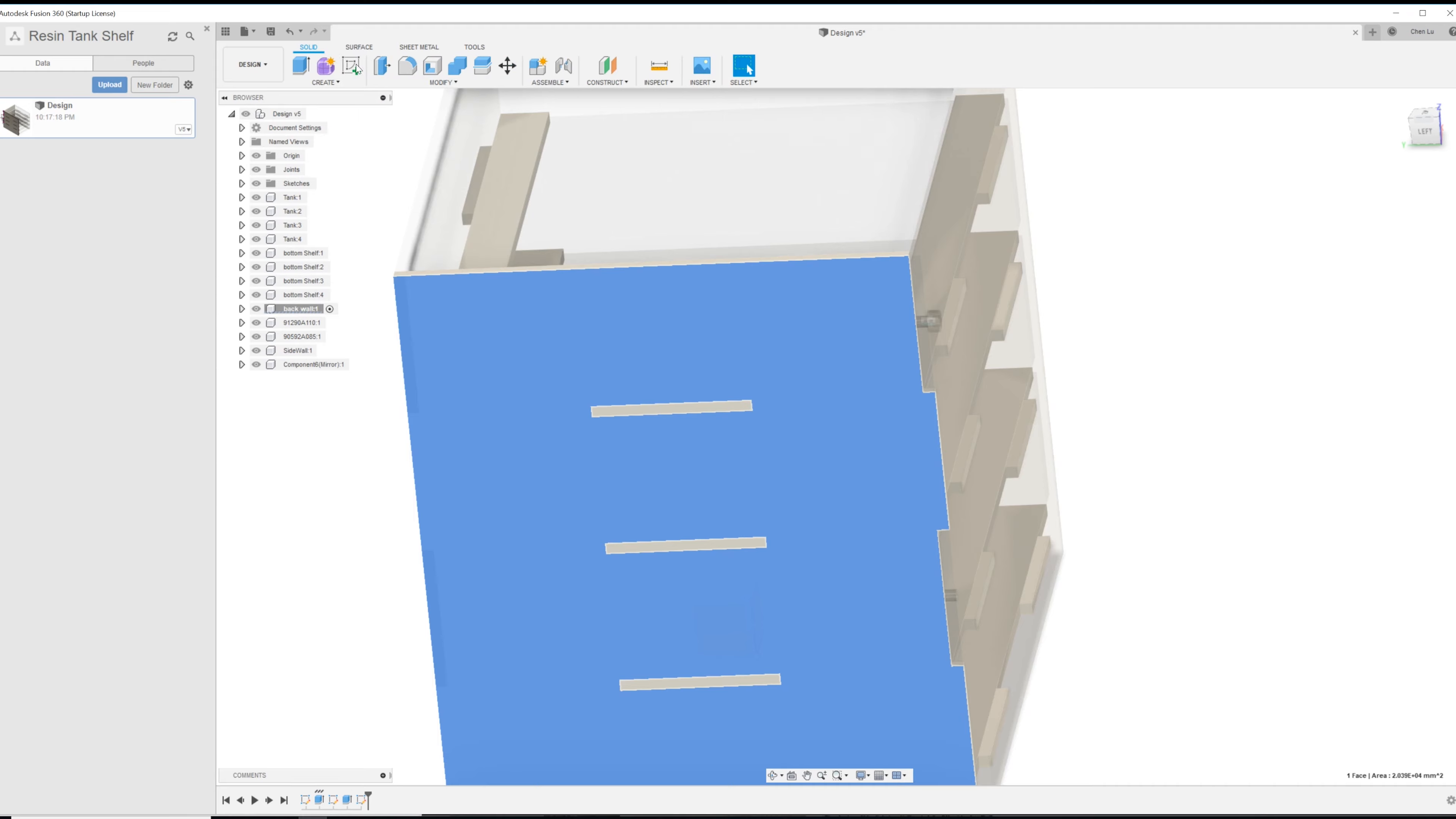
# - Draw a horizontal construction line about 16 mm long from the upper screw's head along its axis into the back wall
pyautogui.scroll(5, 1021, 442)
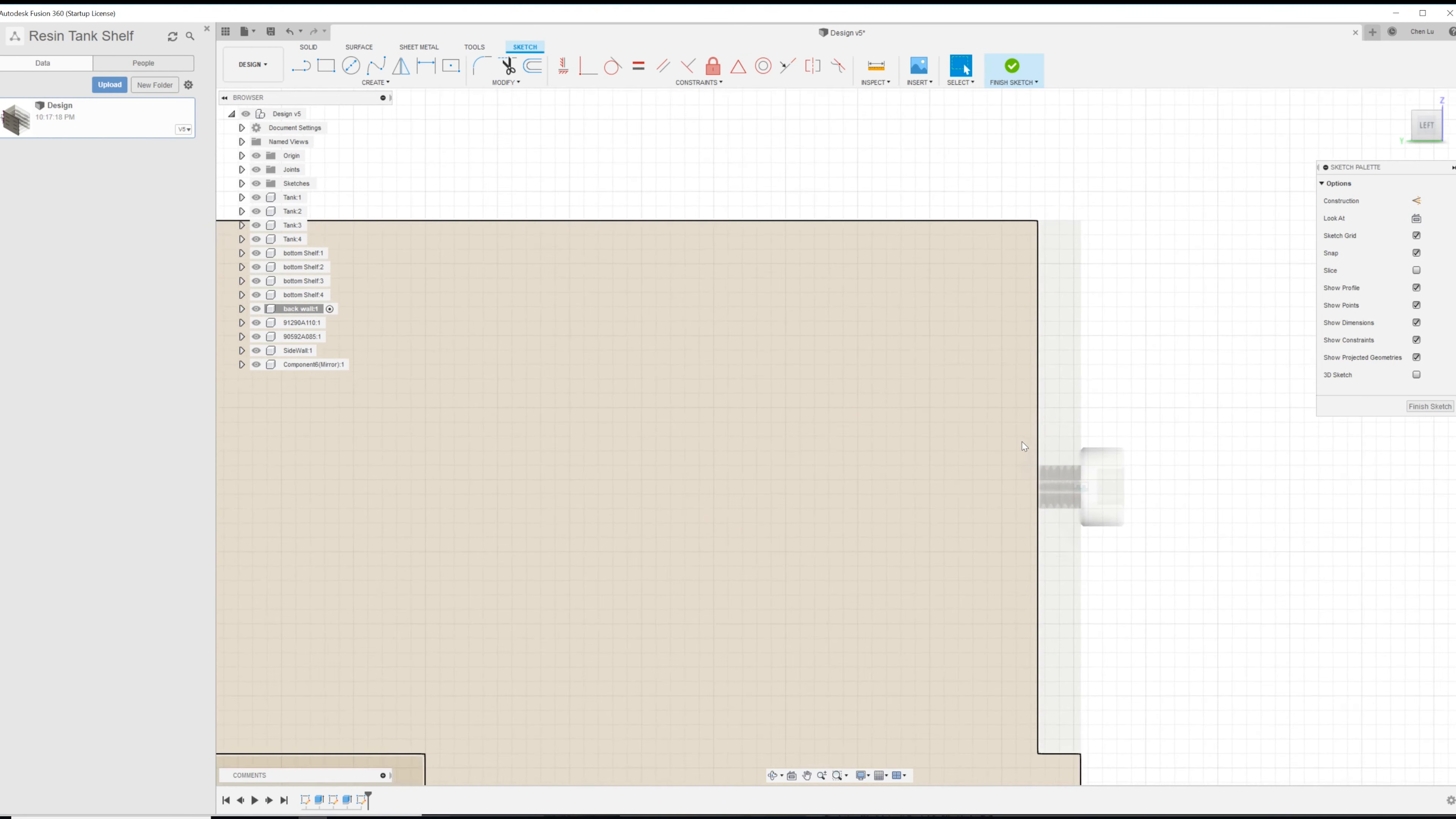
pyautogui.press('l')
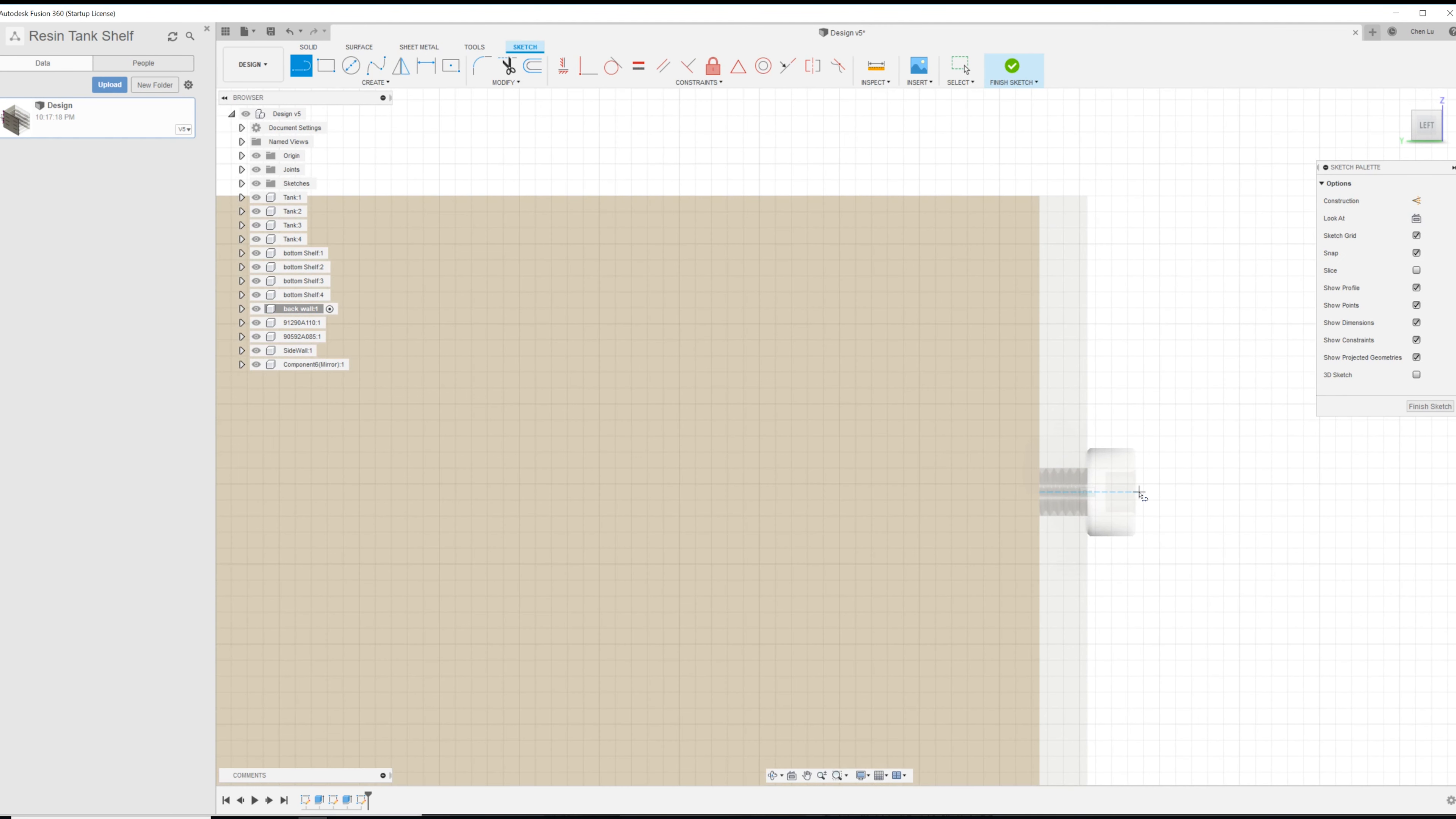
pyautogui.click(1132, 492)
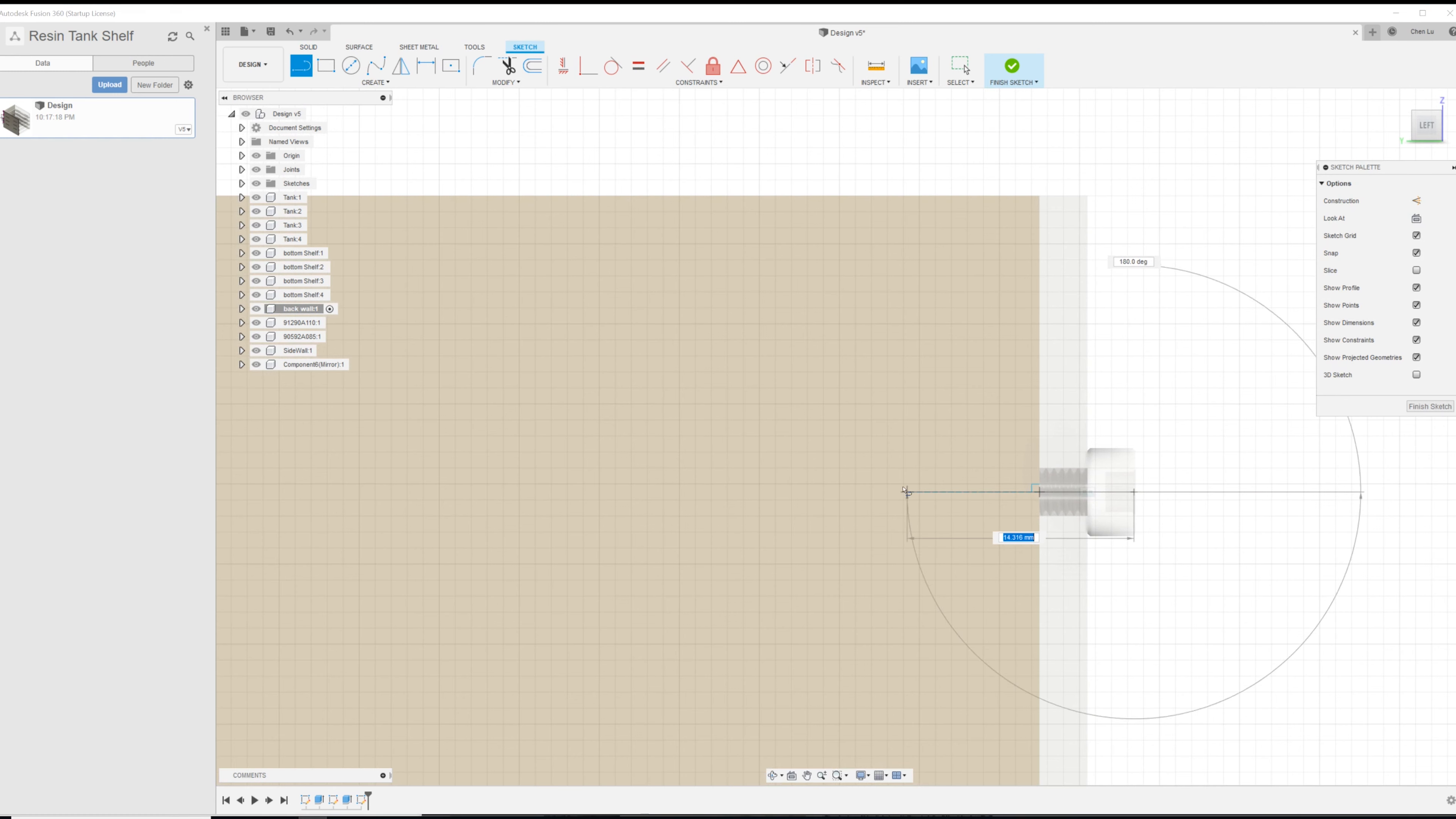
pyautogui.click(878, 491)
pyautogui.press('Escape')
pyautogui.click(988, 491)
pyautogui.press('x')
pyautogui.scroll(-2, 1125, 507)
pyautogui.scroll(2, 1128, 506)
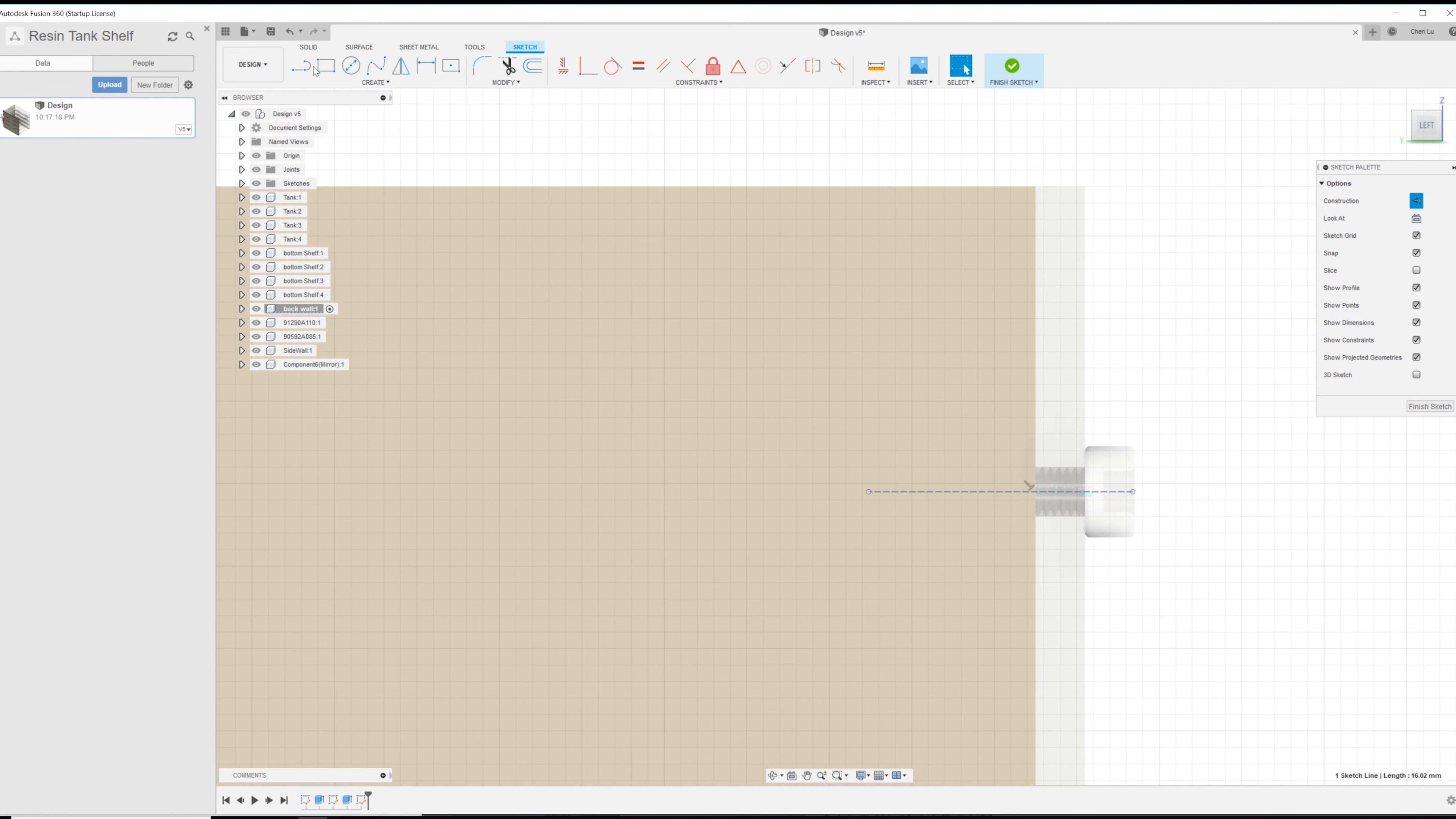
# - Draw a center rectangle 2.8 mm wide and 5.5 mm high, centred on the construction line inside the back wall
pyautogui.click(325, 65)
pyautogui.click(451, 65)
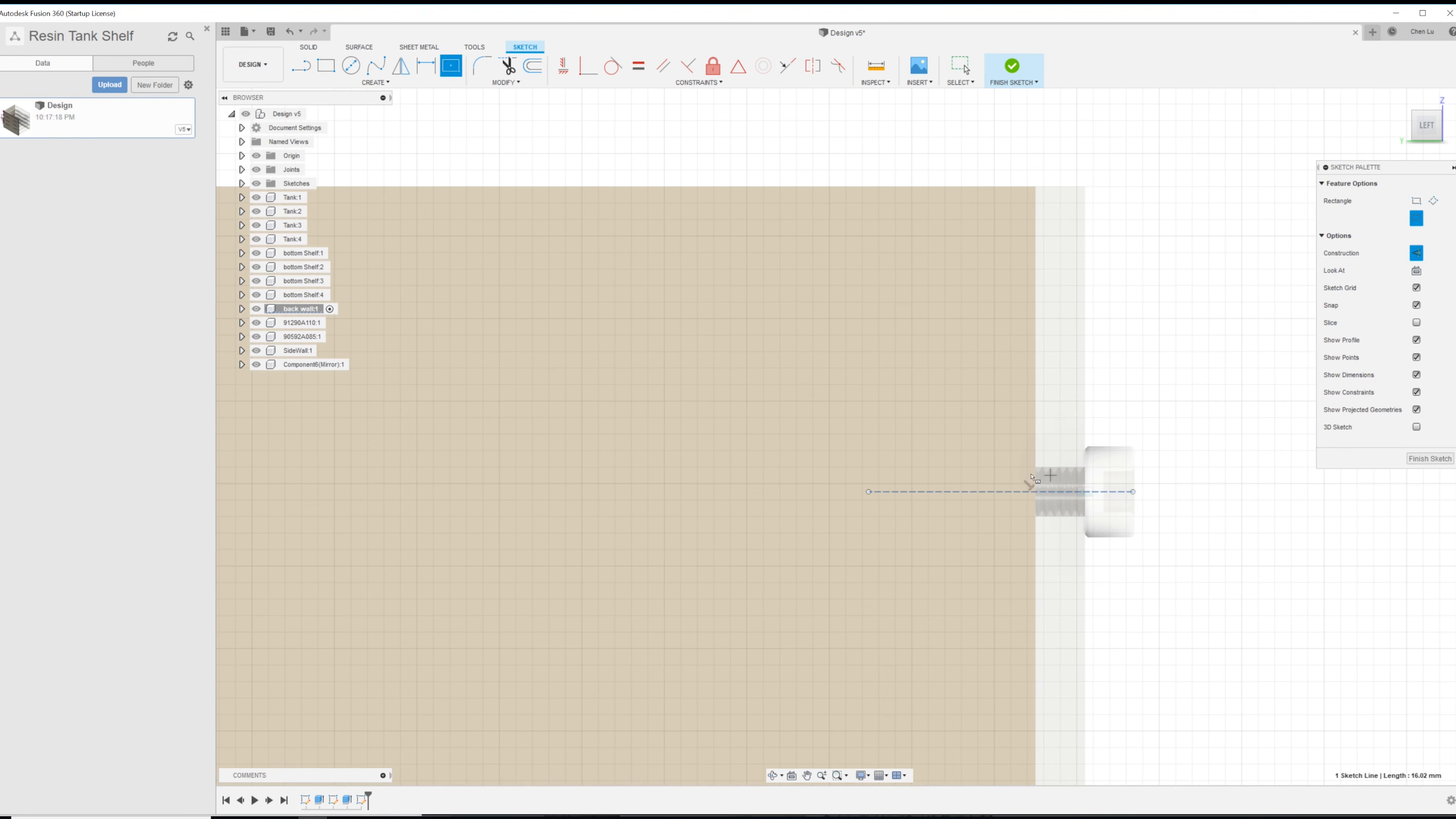
pyautogui.click(974, 491)
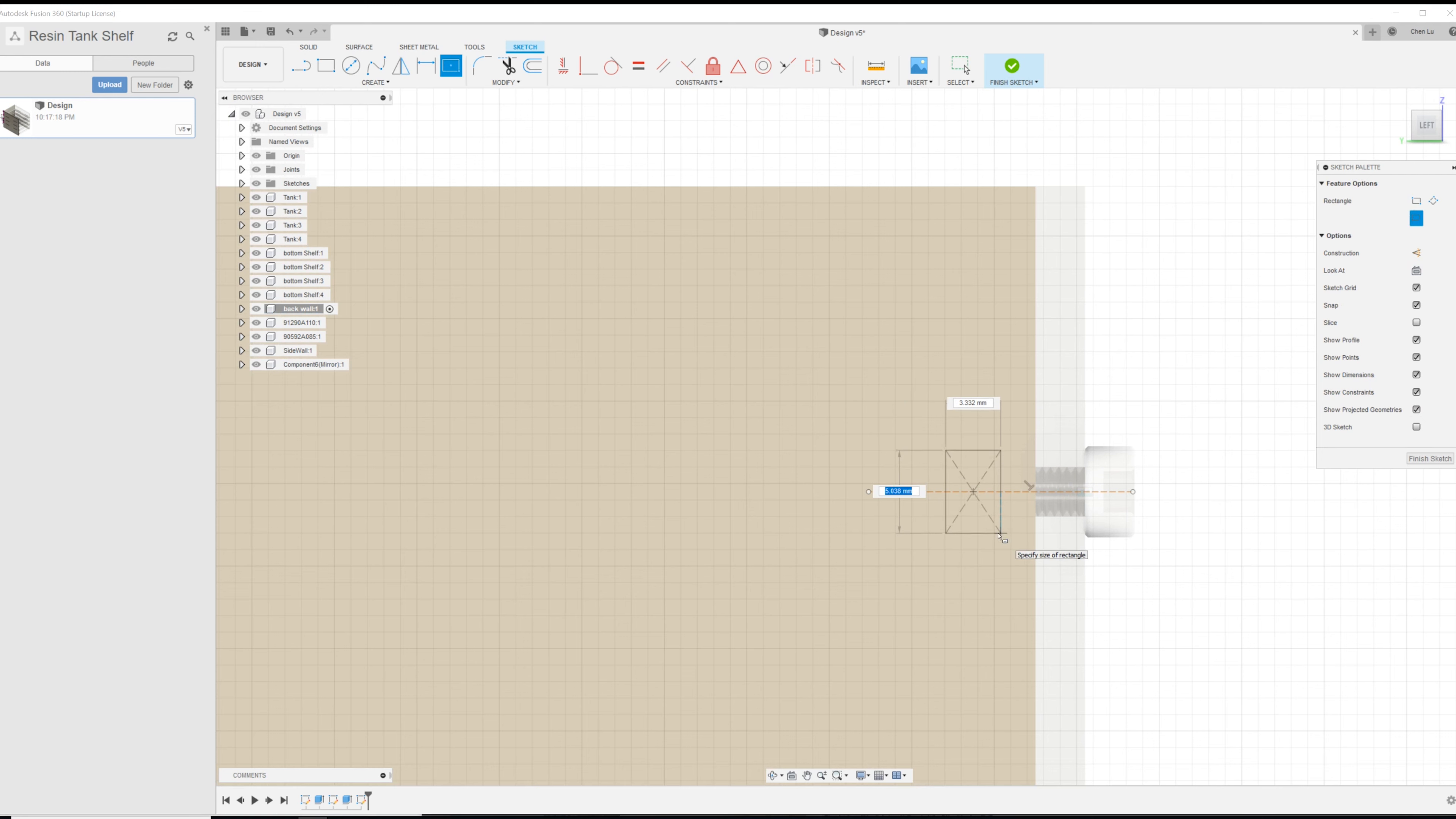
pyautogui.press('Tab')
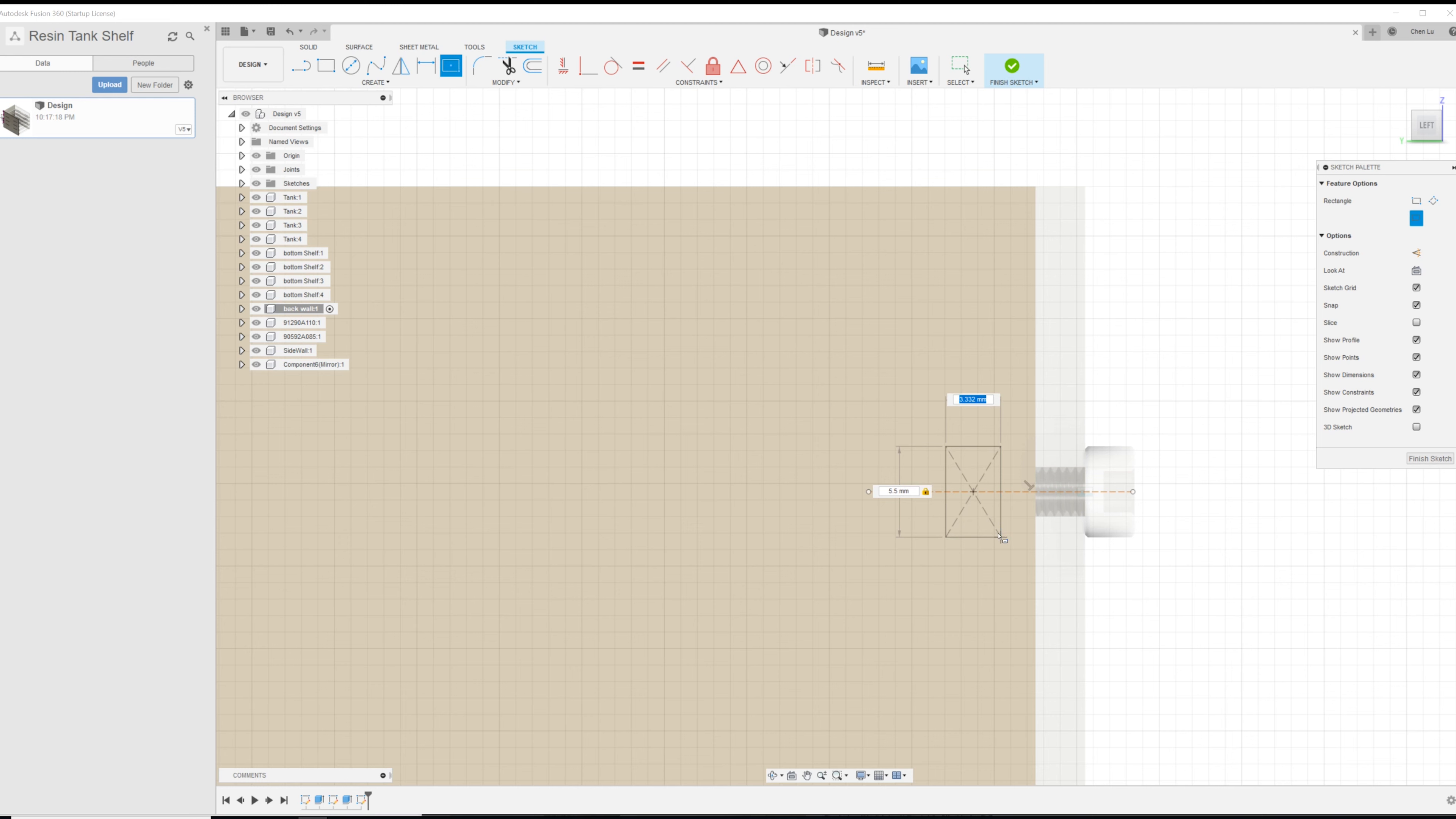
pyautogui.press('Return')
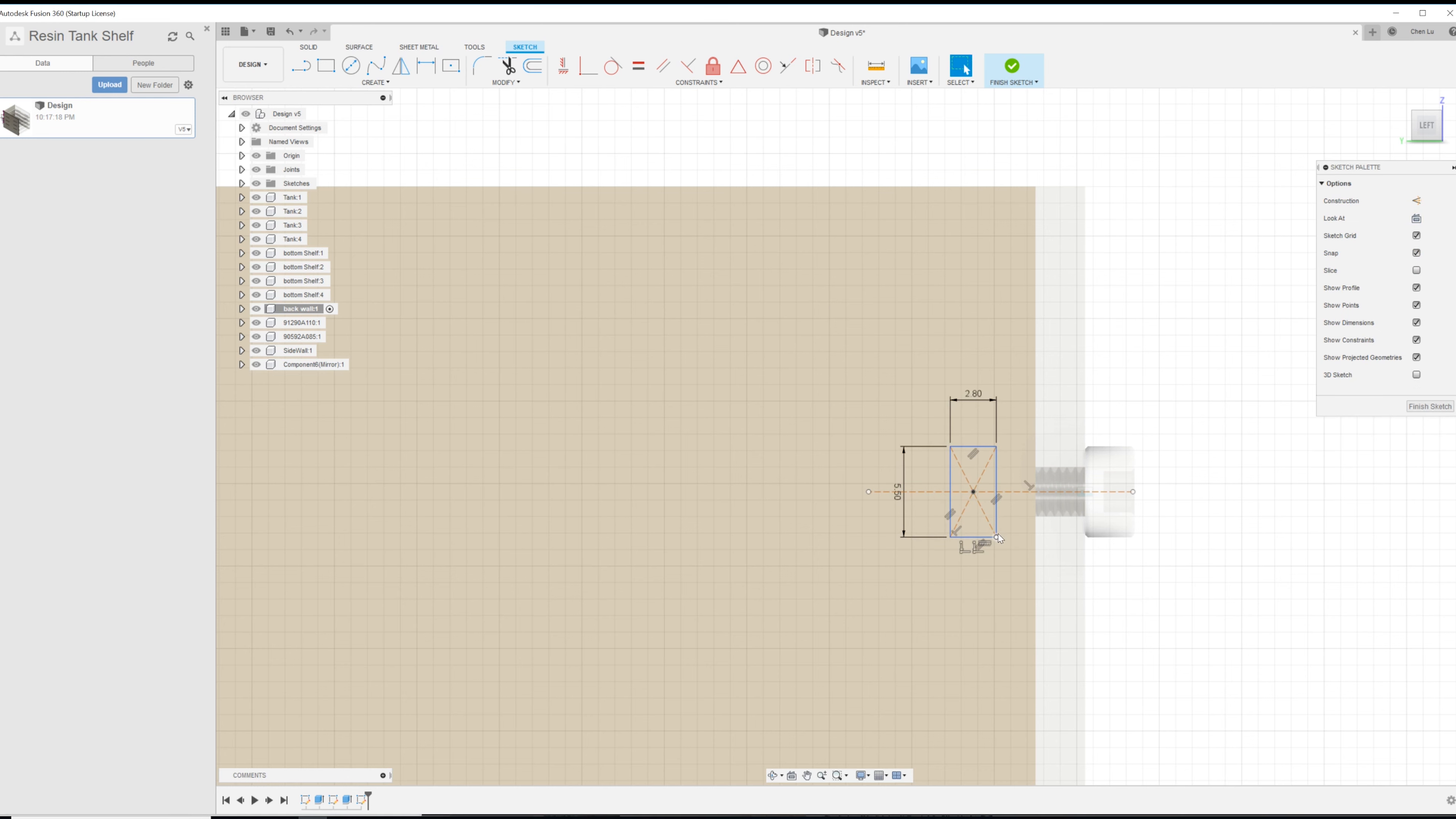
# - Save the design as a new version
pyautogui.scroll(-3, 982, 512)
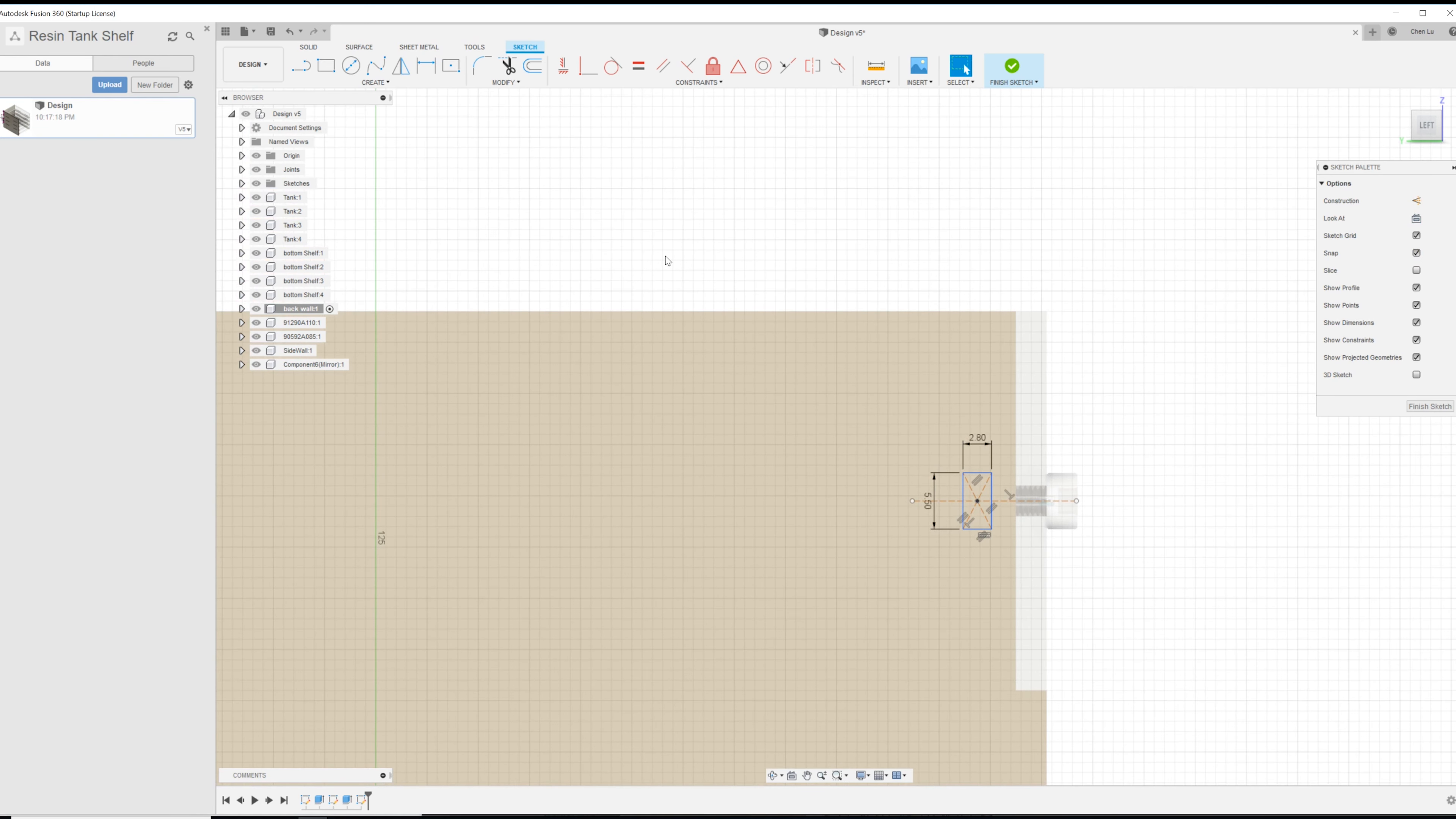
pyautogui.hotkey('ctrl', 's')
pyautogui.press('Return')
pyautogui.scroll(3, 1021, 516)
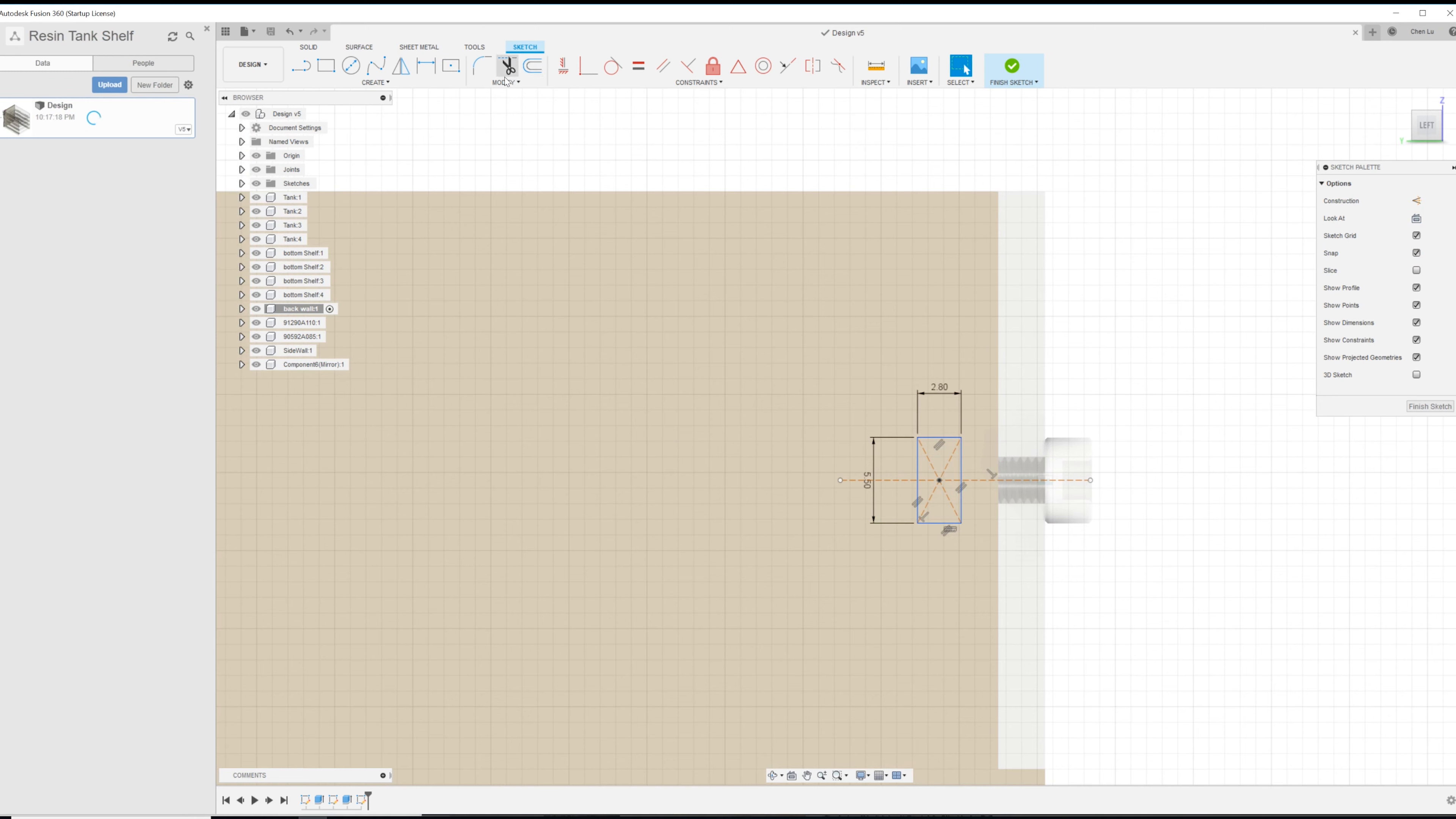
# - Add the user parameters nutWidth with 5.5 mm and nutH with 2.8 mm
pyautogui.click(506, 81)
pyautogui.click(532, 192)
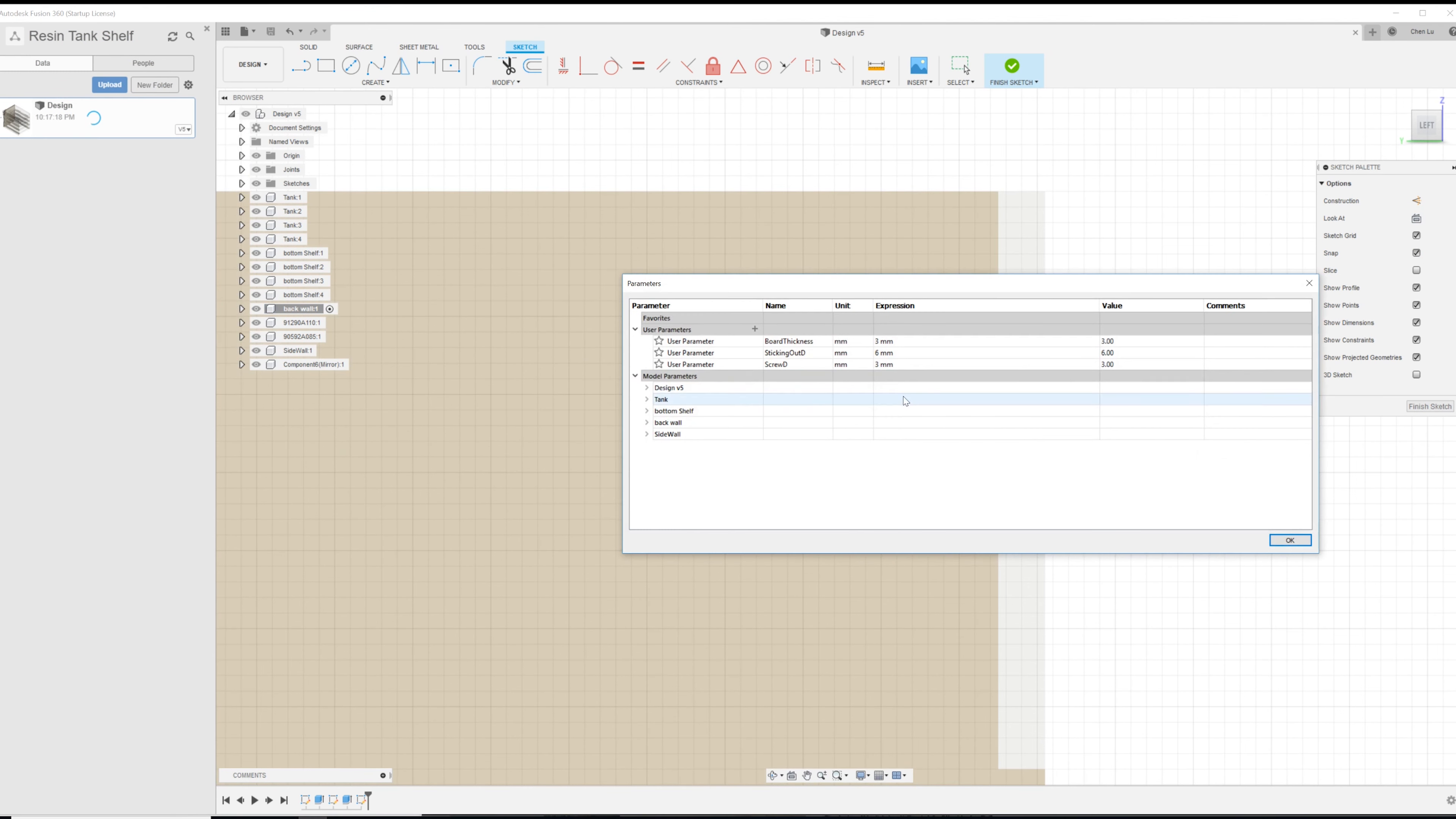
pyautogui.click(754, 328)
pyautogui.write('nutWidth')
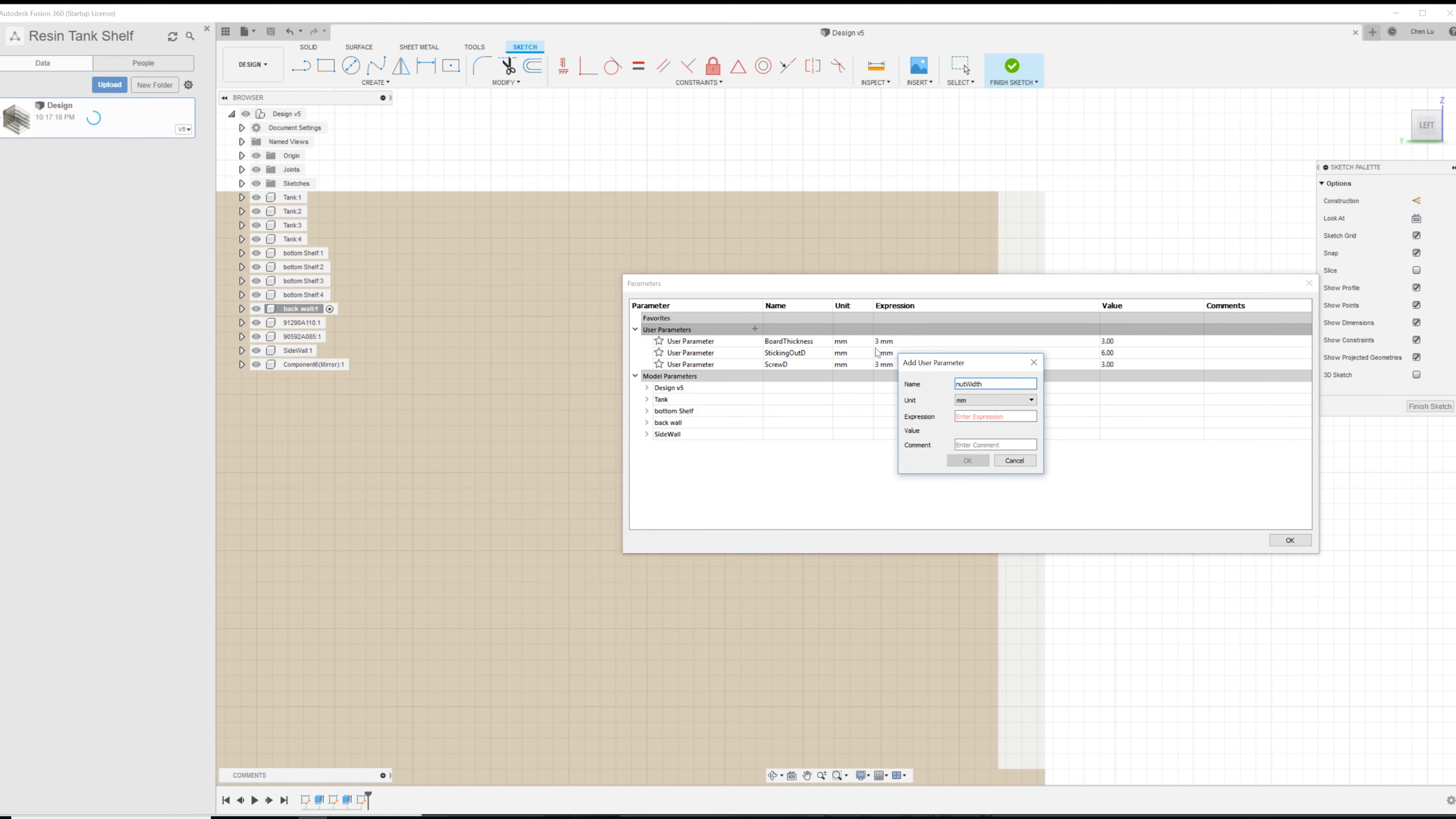
pyautogui.press('Return')
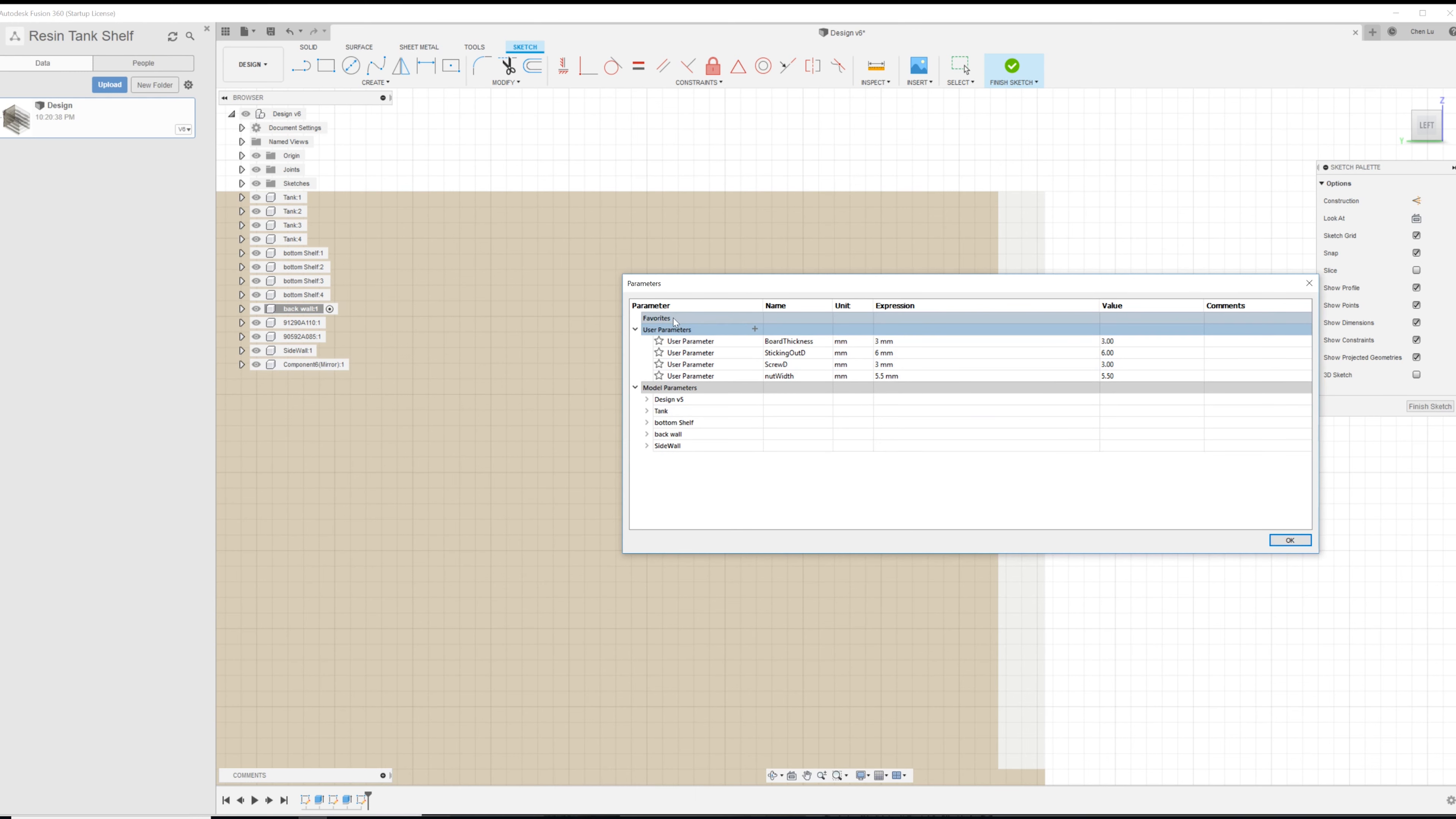
pyautogui.click(754, 328)
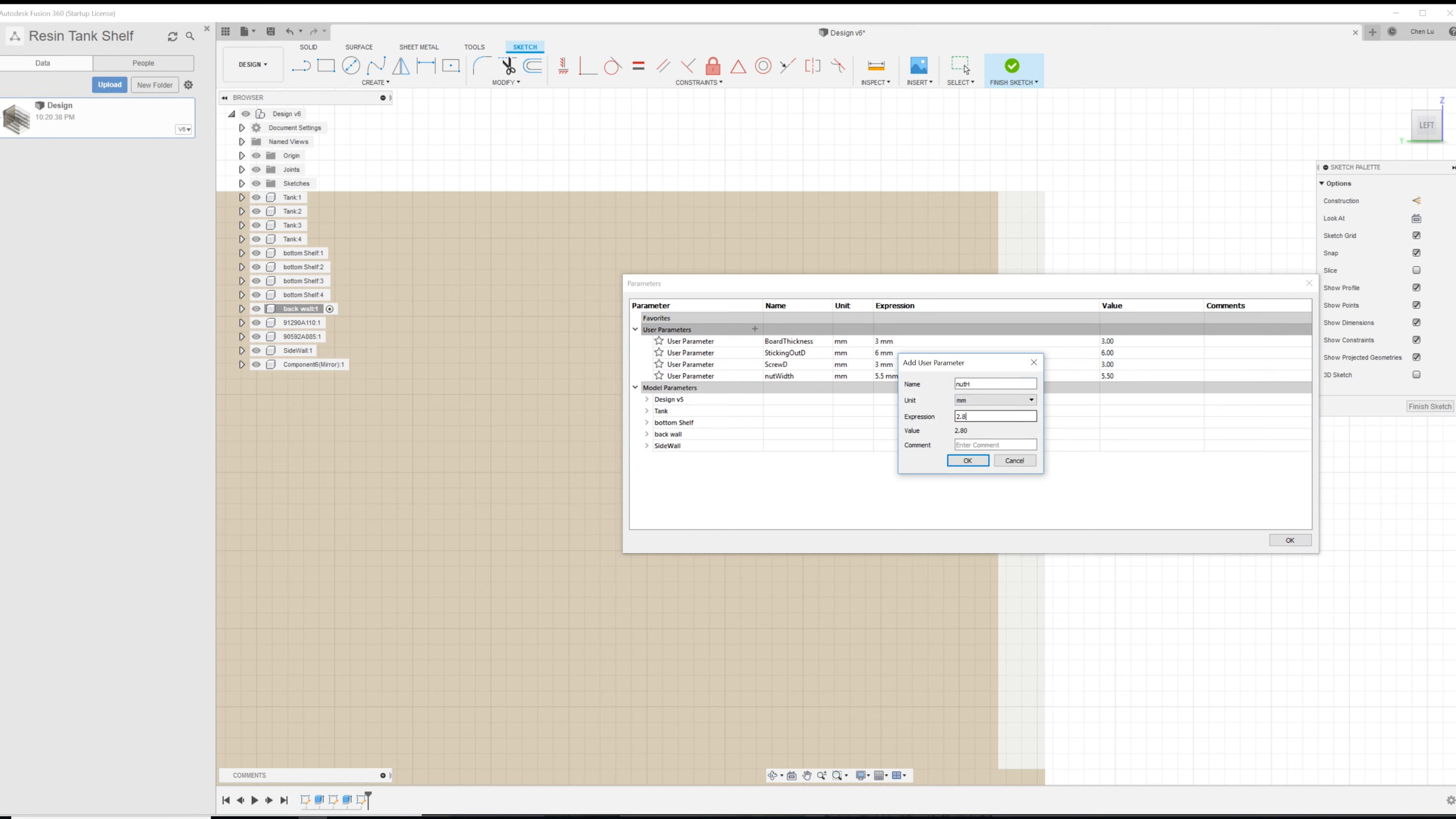
pyautogui.press('Return')
pyautogui.click(1289, 540)
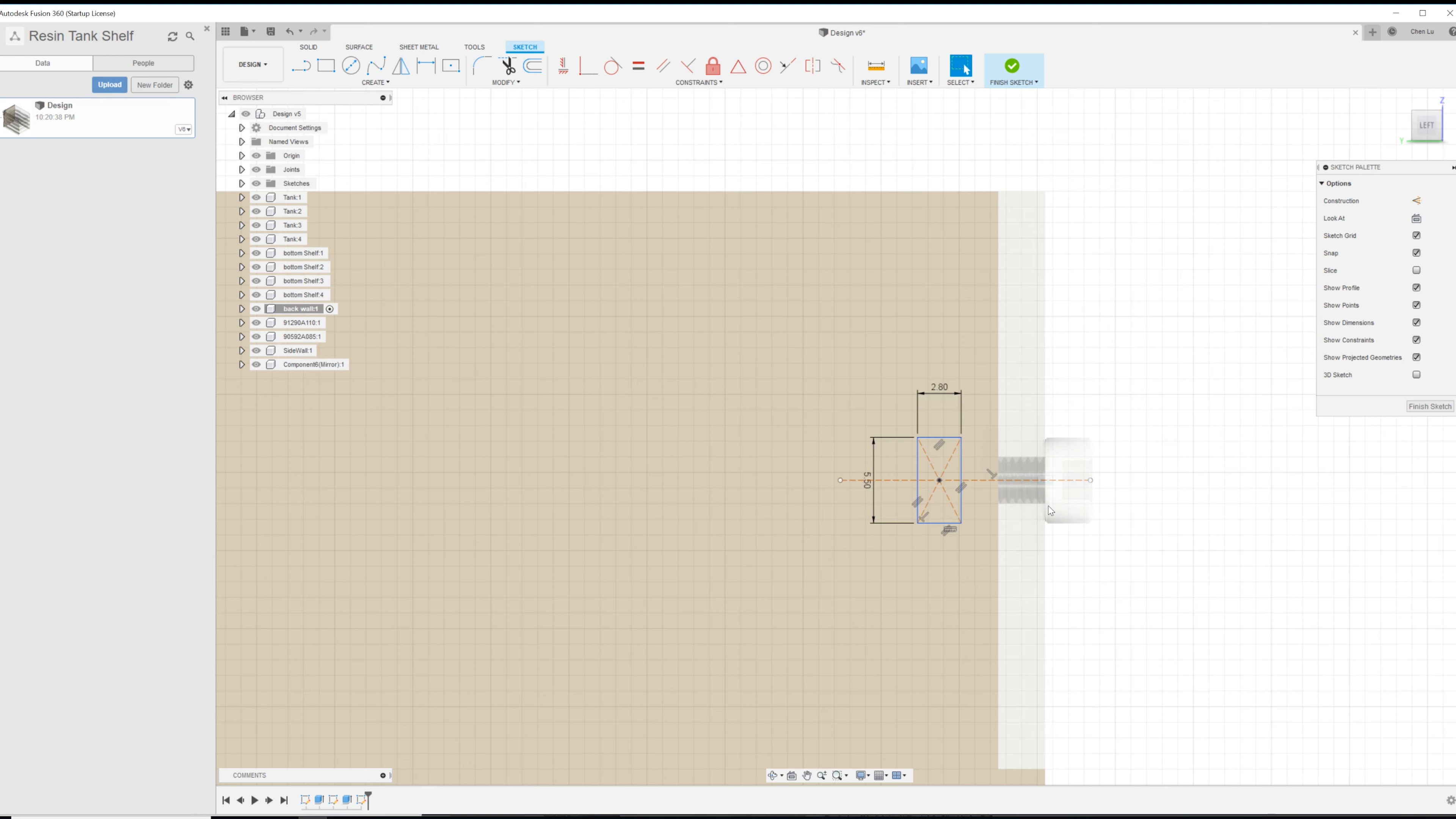
# - Set the rectangle's horizontal dimension to nutH and its vertical dimension to nutWidth
pyautogui.scroll(2, 1054, 508)
pyautogui.doubleClick(894, 335)
pyautogui.write('nut')
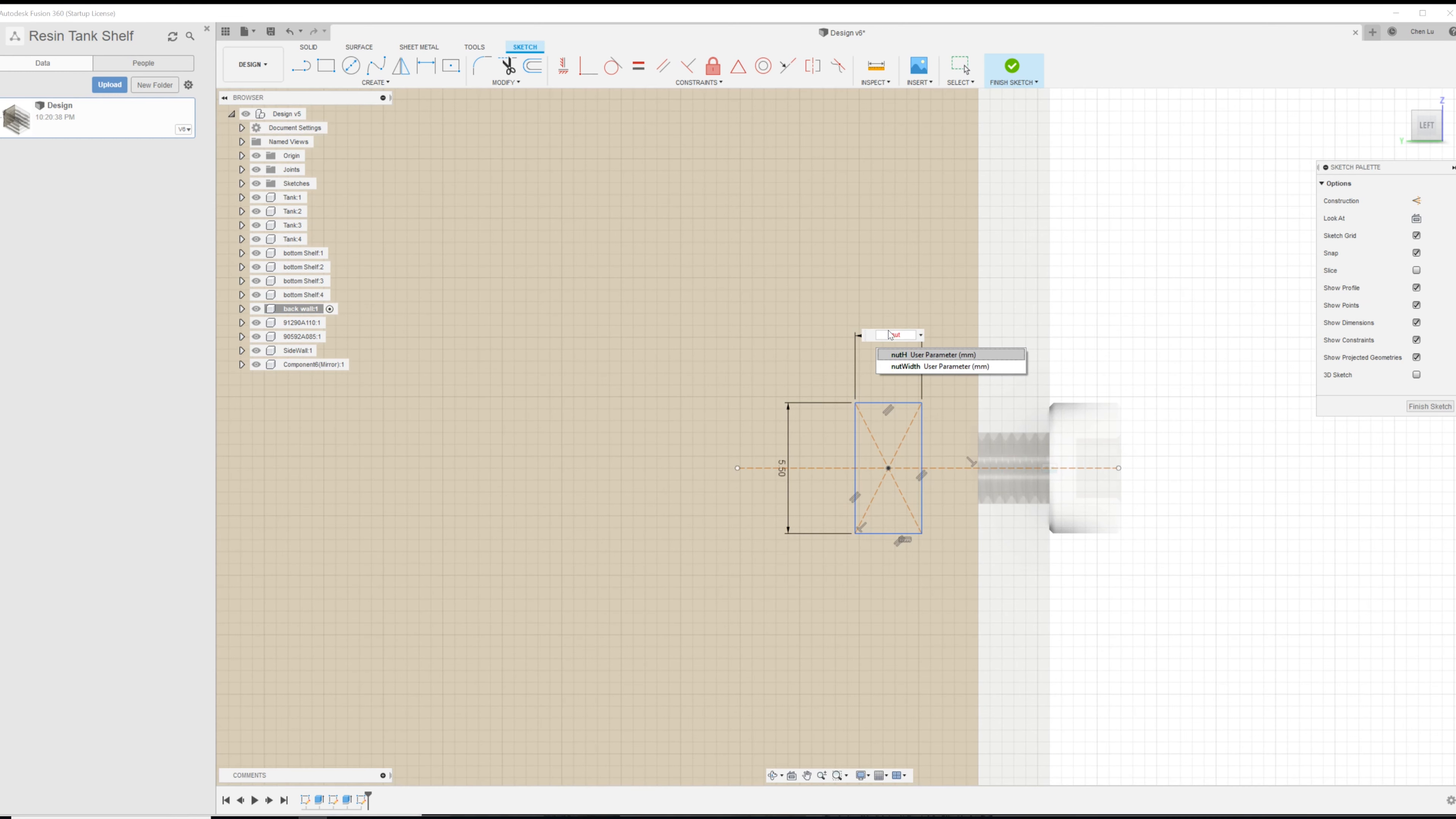
pyautogui.write('H')
pyautogui.press('Return')
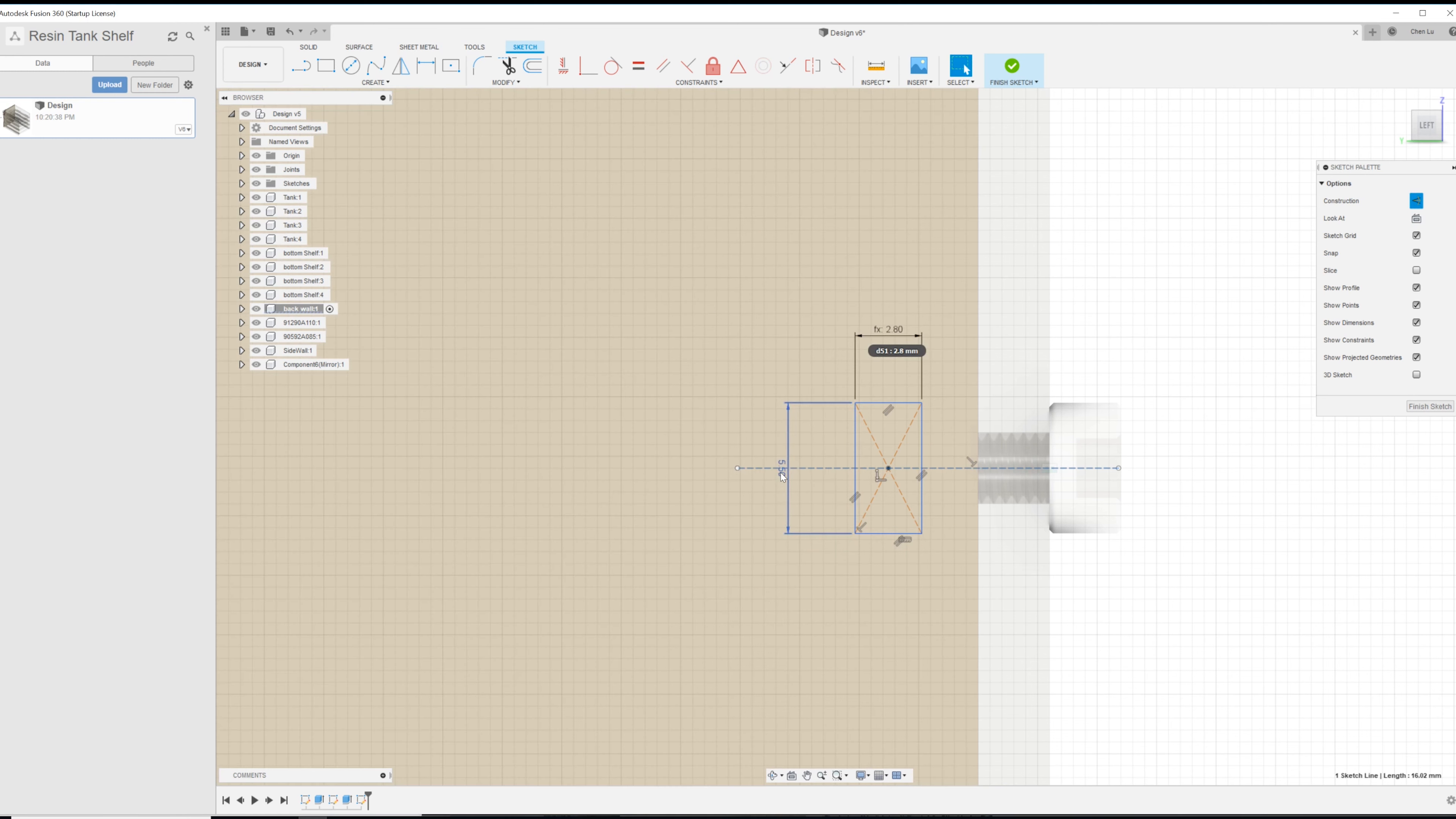
pyautogui.doubleClick(783, 472)
pyautogui.write('nut')
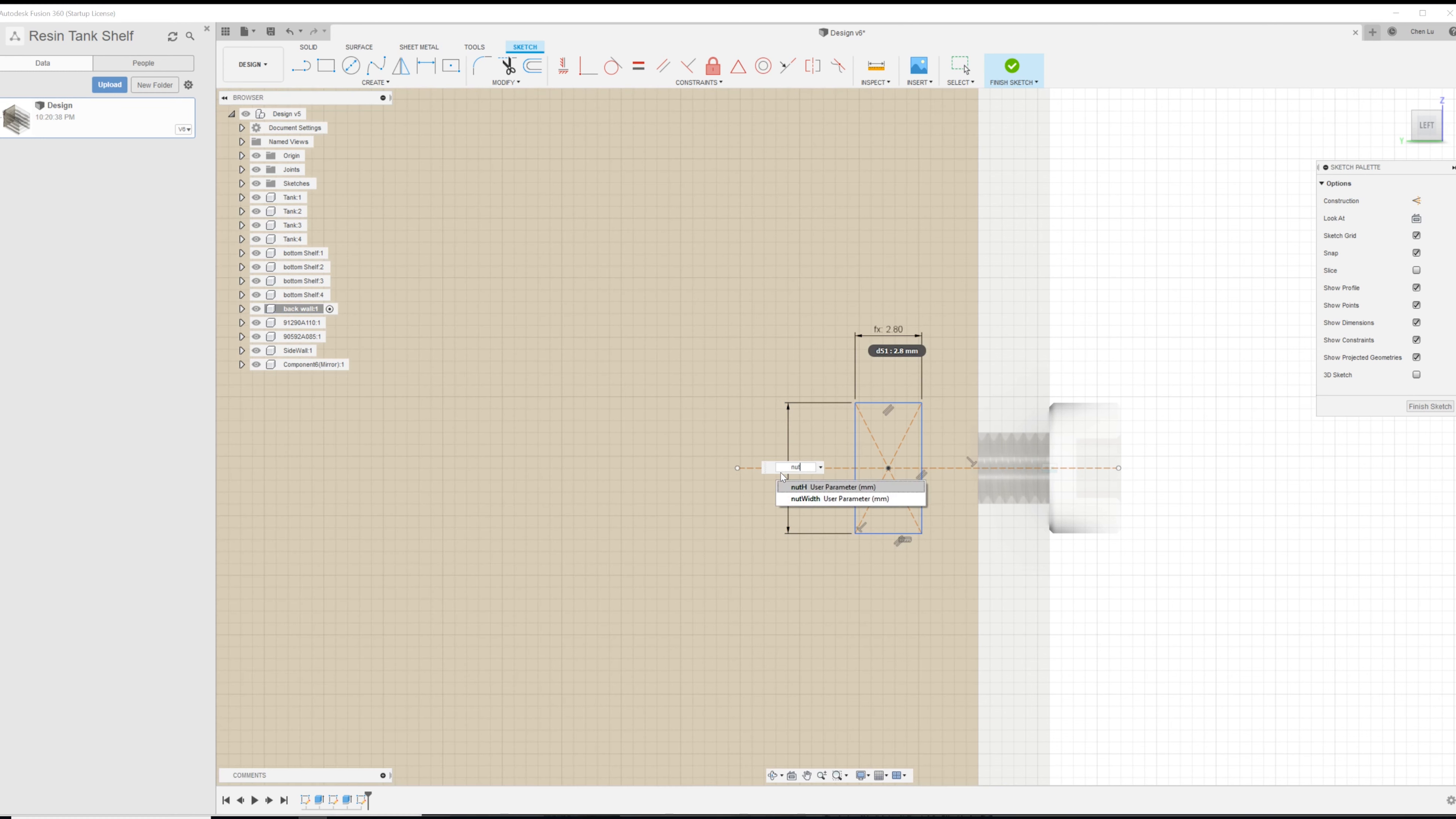
pyautogui.press('Down')
pyautogui.press('Return')
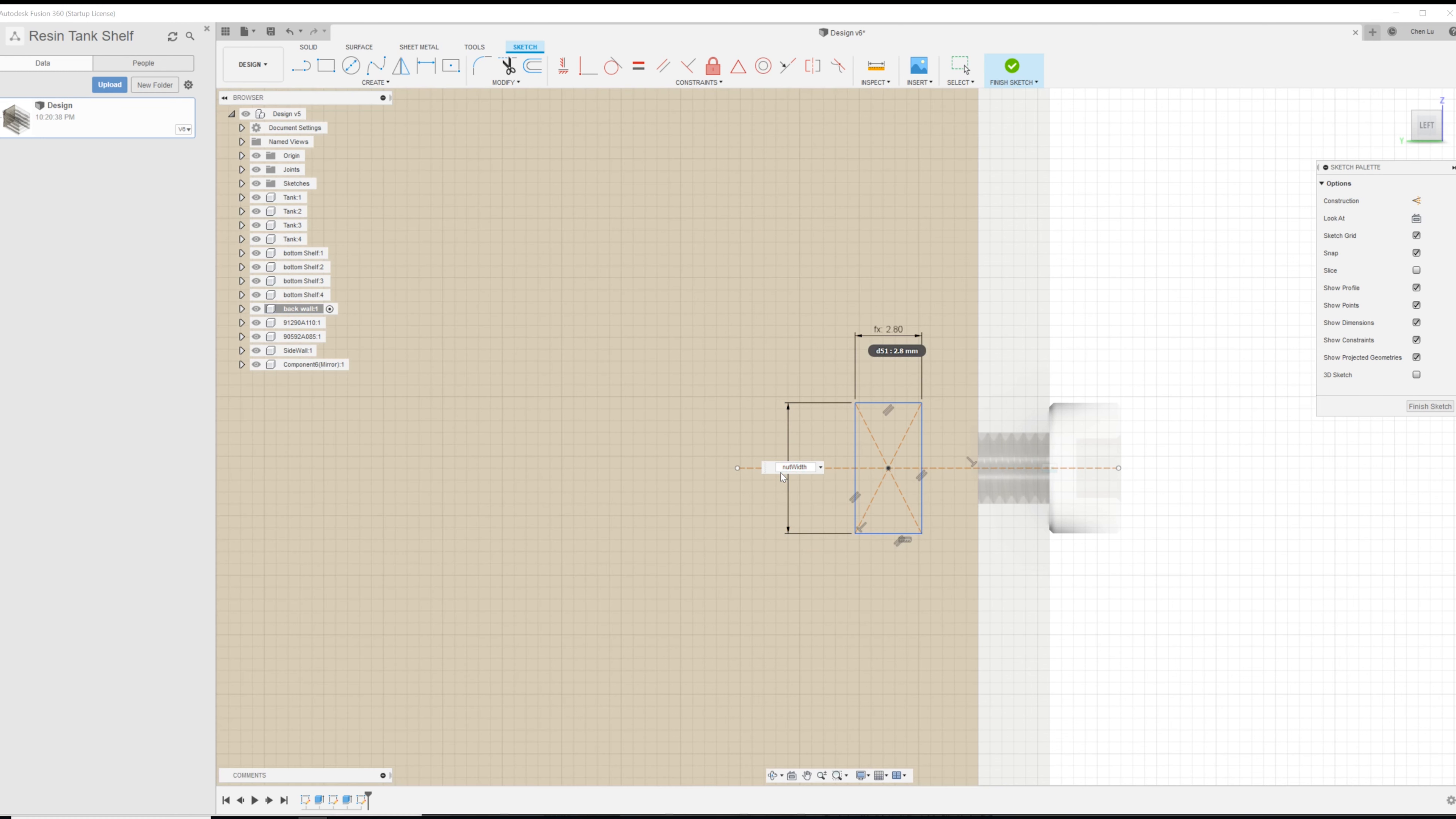
pyautogui.press('Return')
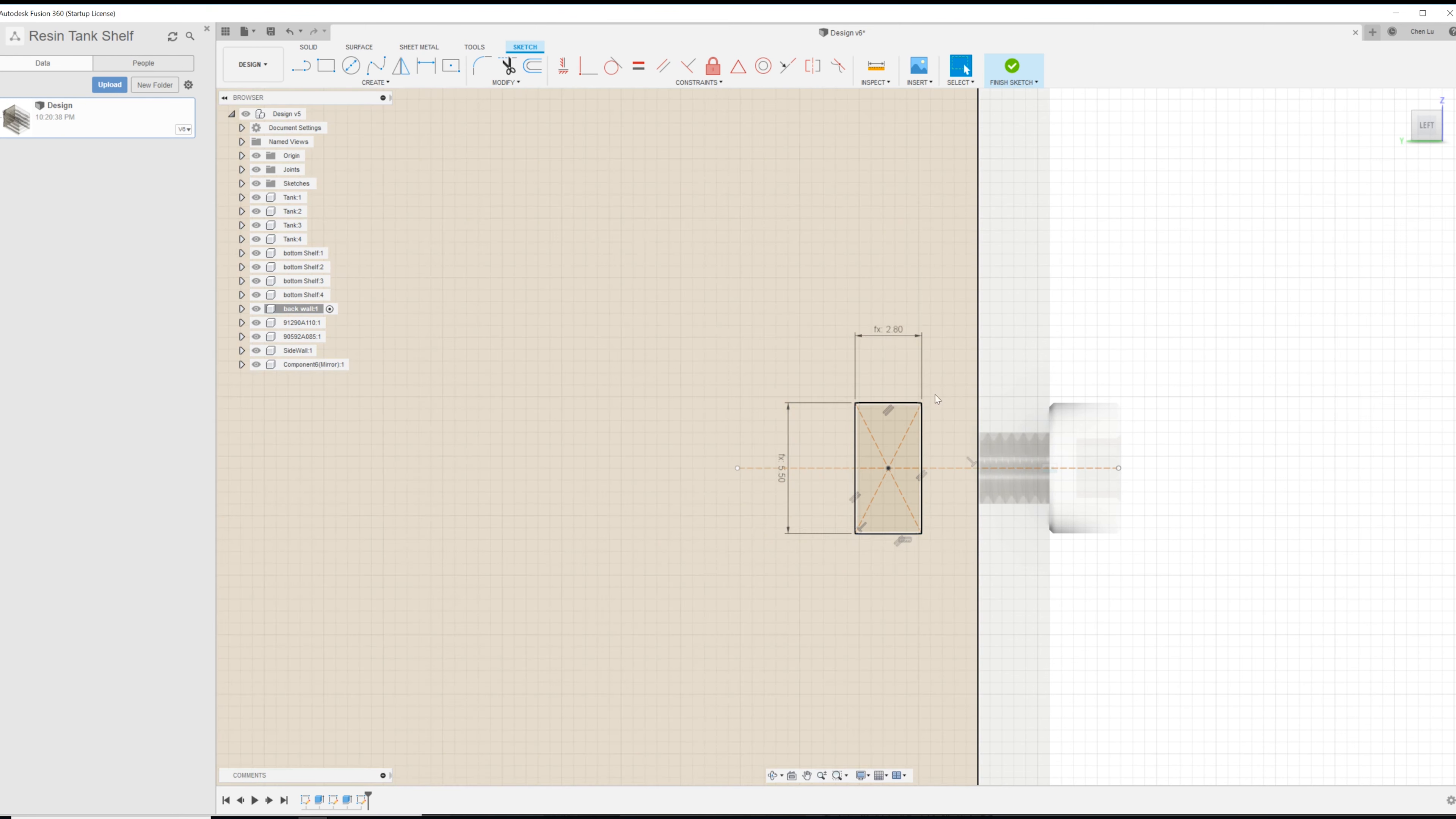
# - Extrude the nut rectangle as a cut through the back wall with a distance of -BoardThickness and save the design
pyautogui.press('e')
pyautogui.write('-boardThickness')
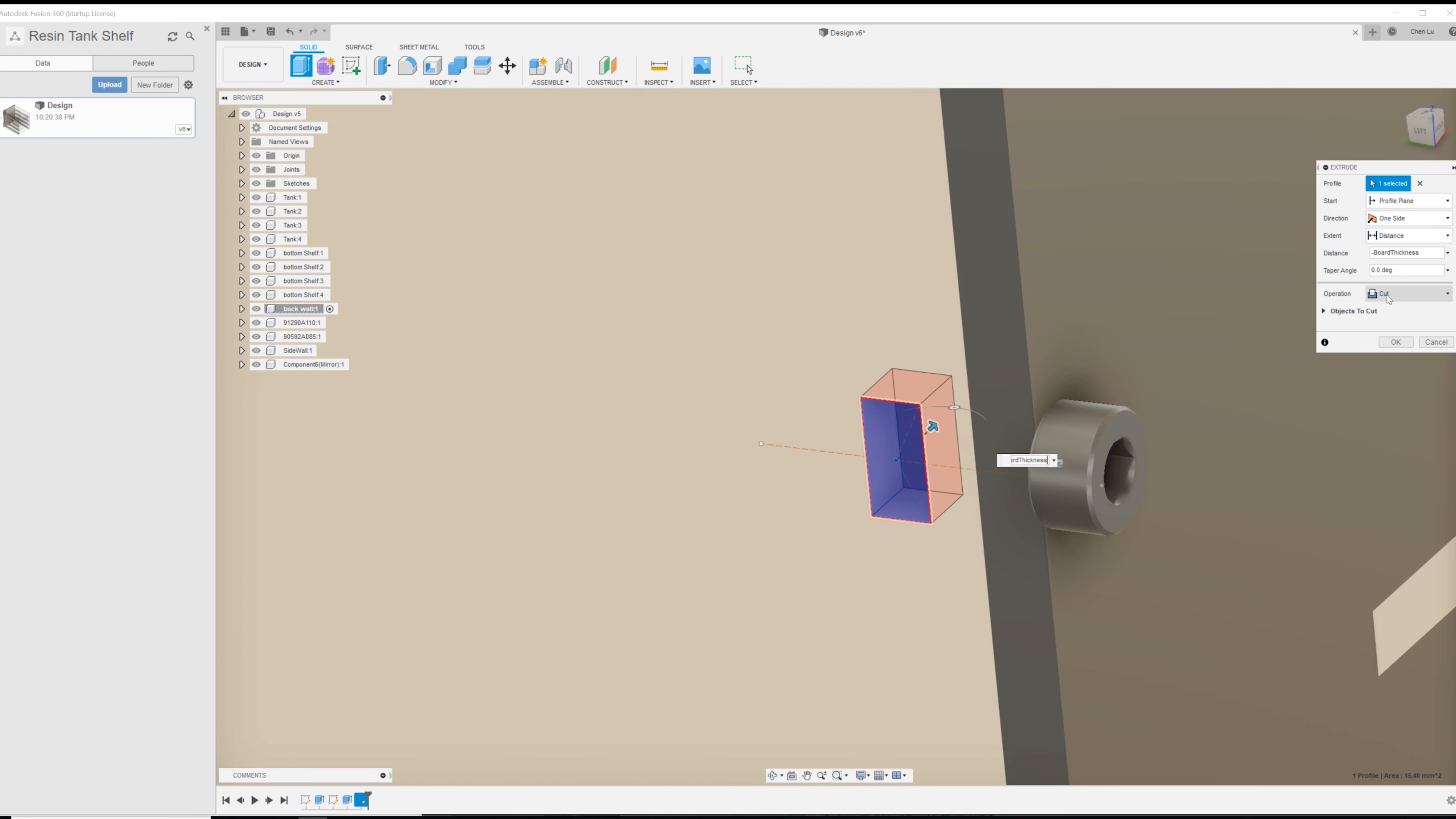
pyautogui.click(1325, 311)
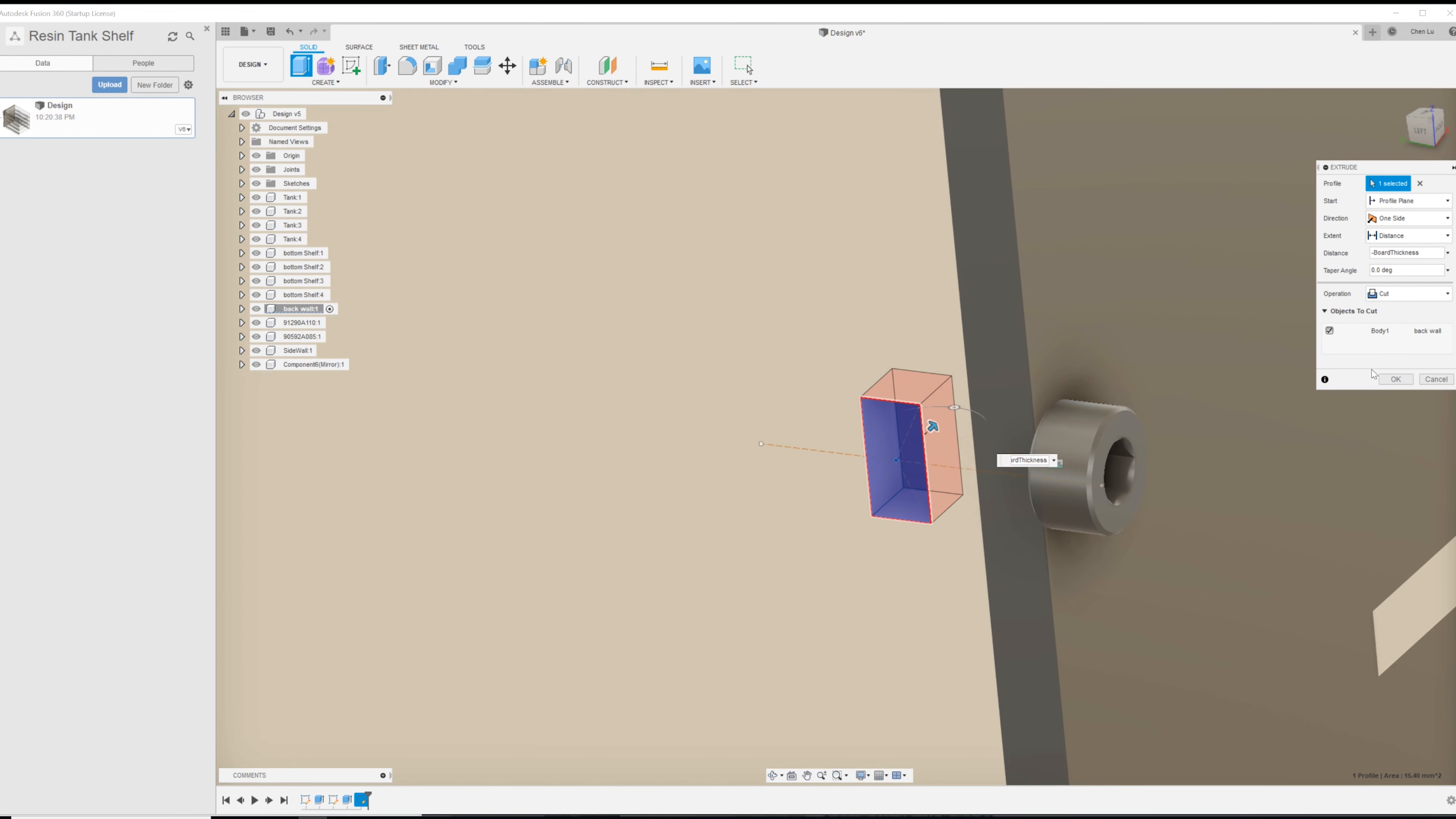
pyautogui.click(1394, 379)
pyautogui.moveTo(1041, 410)
pyautogui.keyDown('shift'); pyautogui.mouseDown(button='middle')
pyautogui.moveTo(1086, 386)
pyautogui.moveTo(1031, 412)
pyautogui.moveTo(1050, 425)
pyautogui.mouseUp(button='middle'); pyautogui.keyUp('shift')
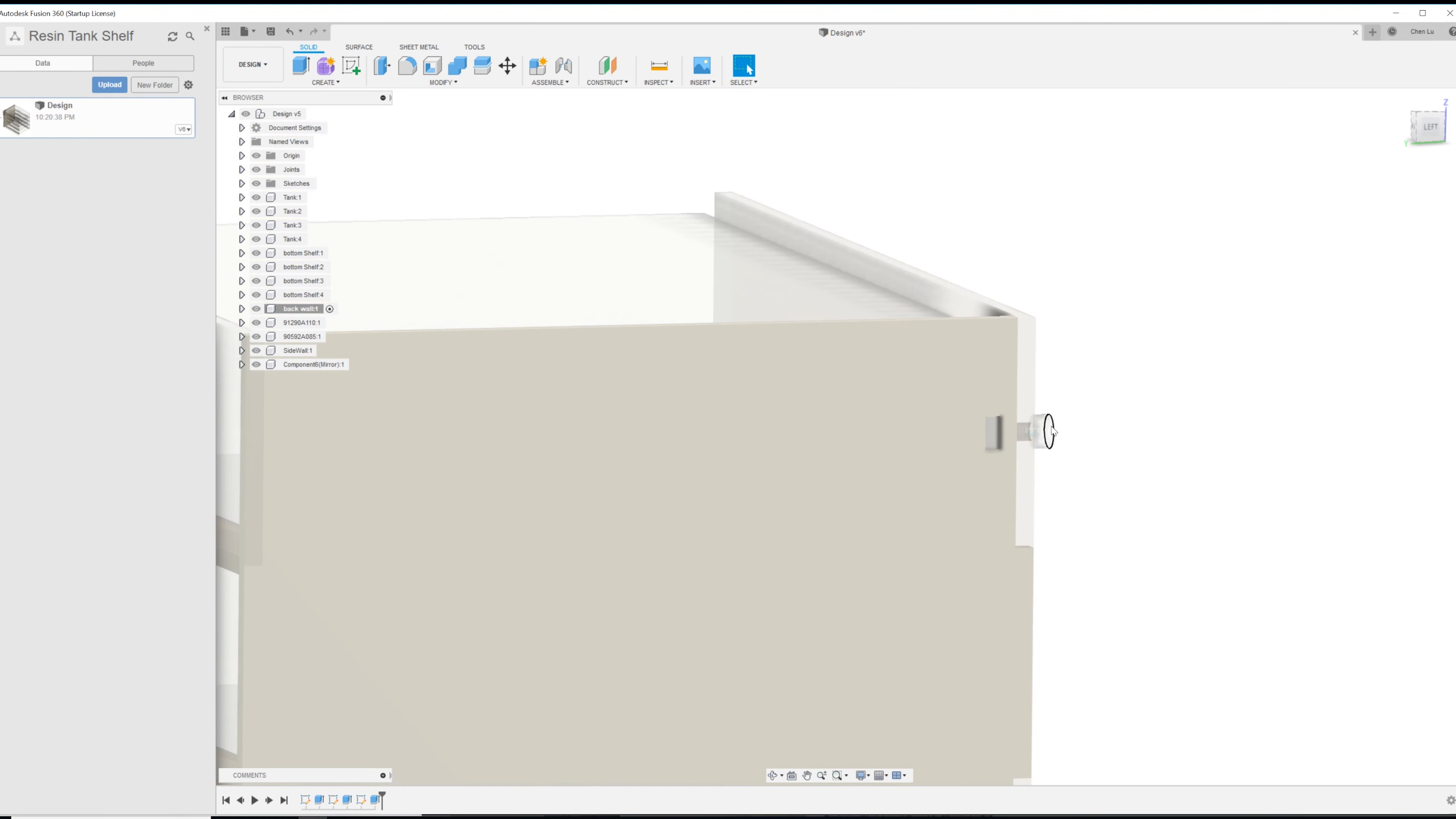
pyautogui.hotkey('ctrl', 's')
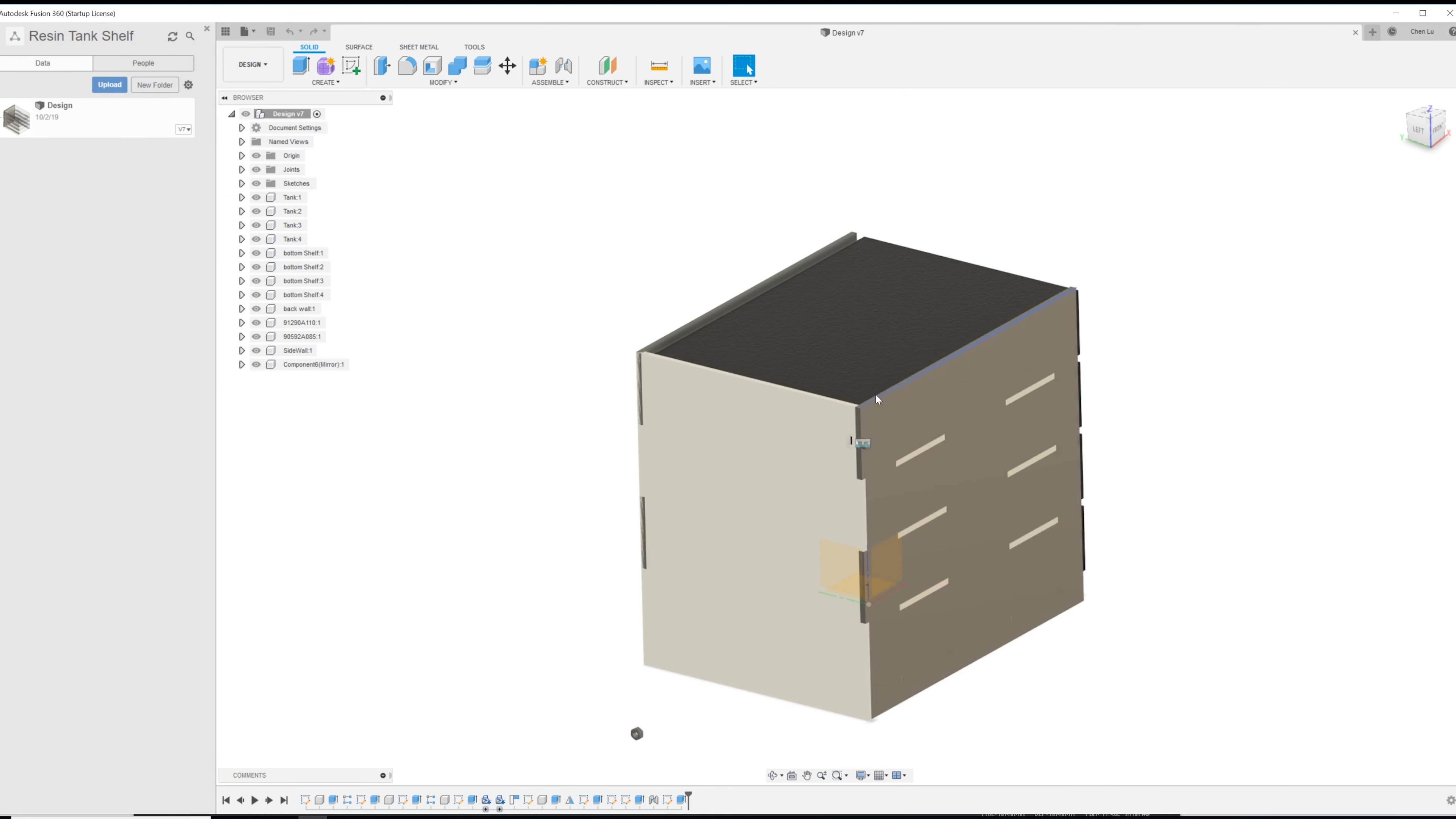
# - Examine the nut slot and the screw at the upper corner of the back wall
pyautogui.scroll(5, 869, 416)
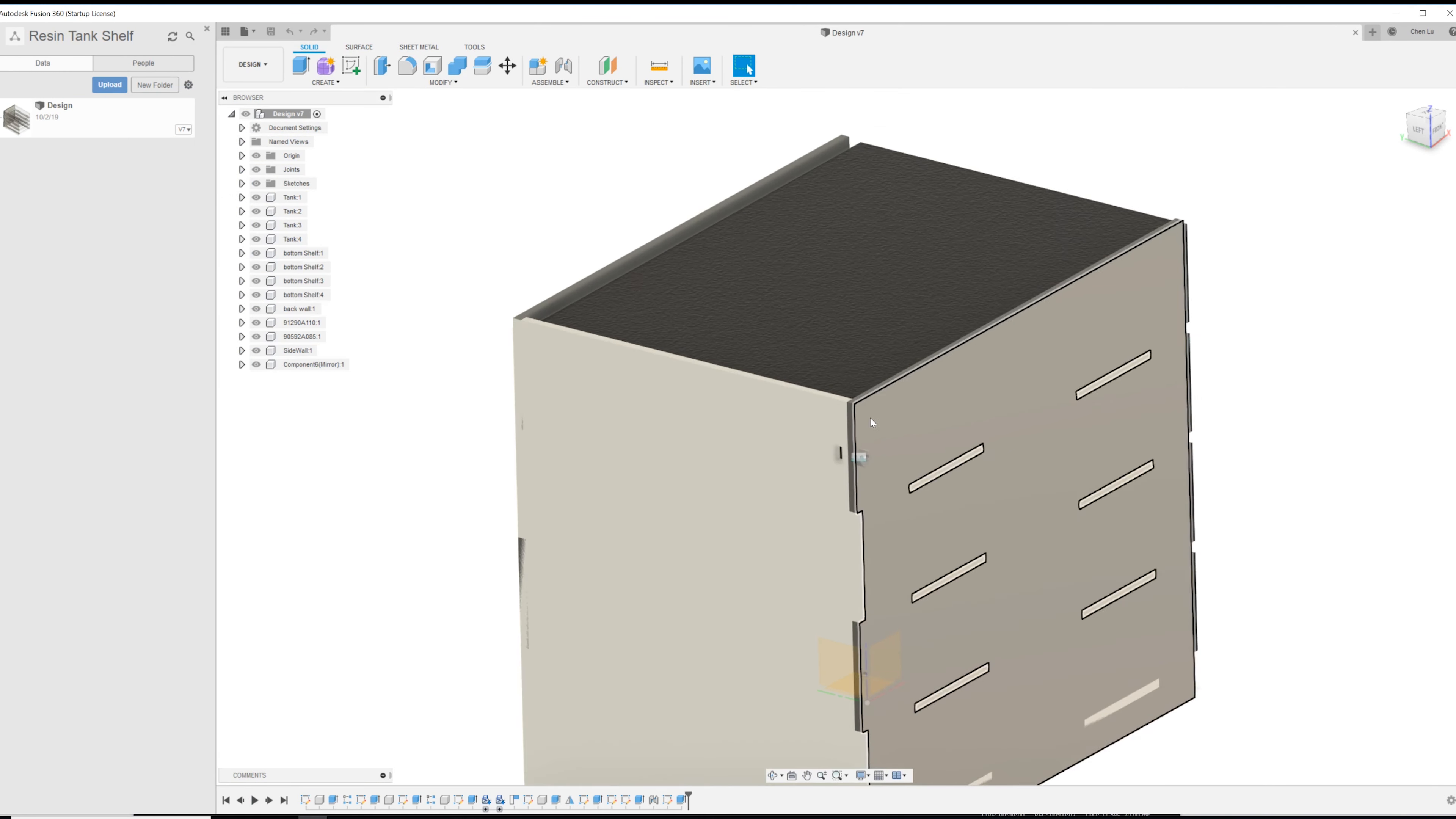
pyautogui.keyDown('shift'); pyautogui.moveTo(793, 466); pyautogui.dragTo(801, 462, button='middle'); pyautogui.keyUp('shift')
pyautogui.scroll(3, 894, 445)
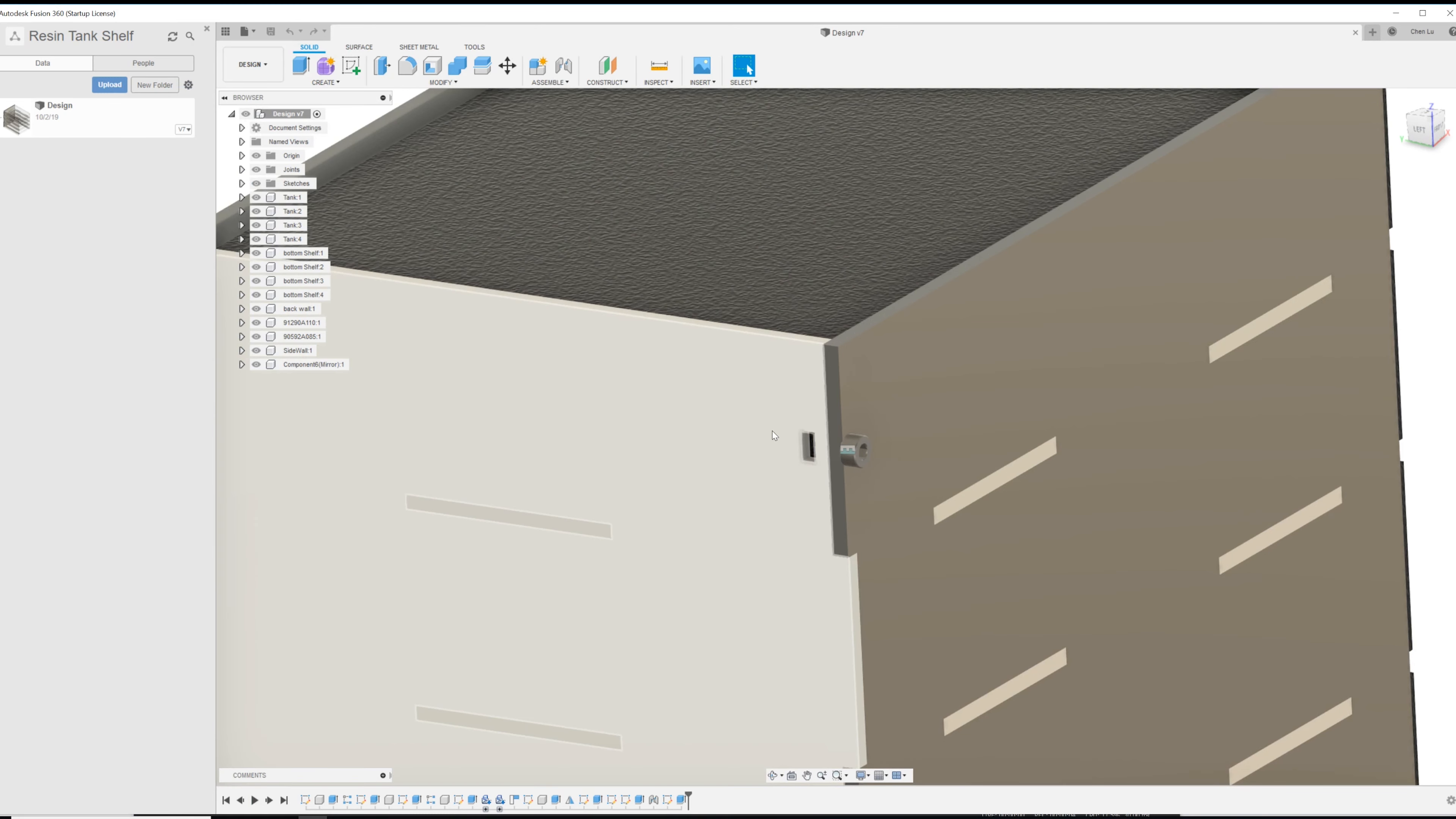
pyautogui.scroll(2, 864, 438)
pyautogui.scroll(-6, 860, 464)
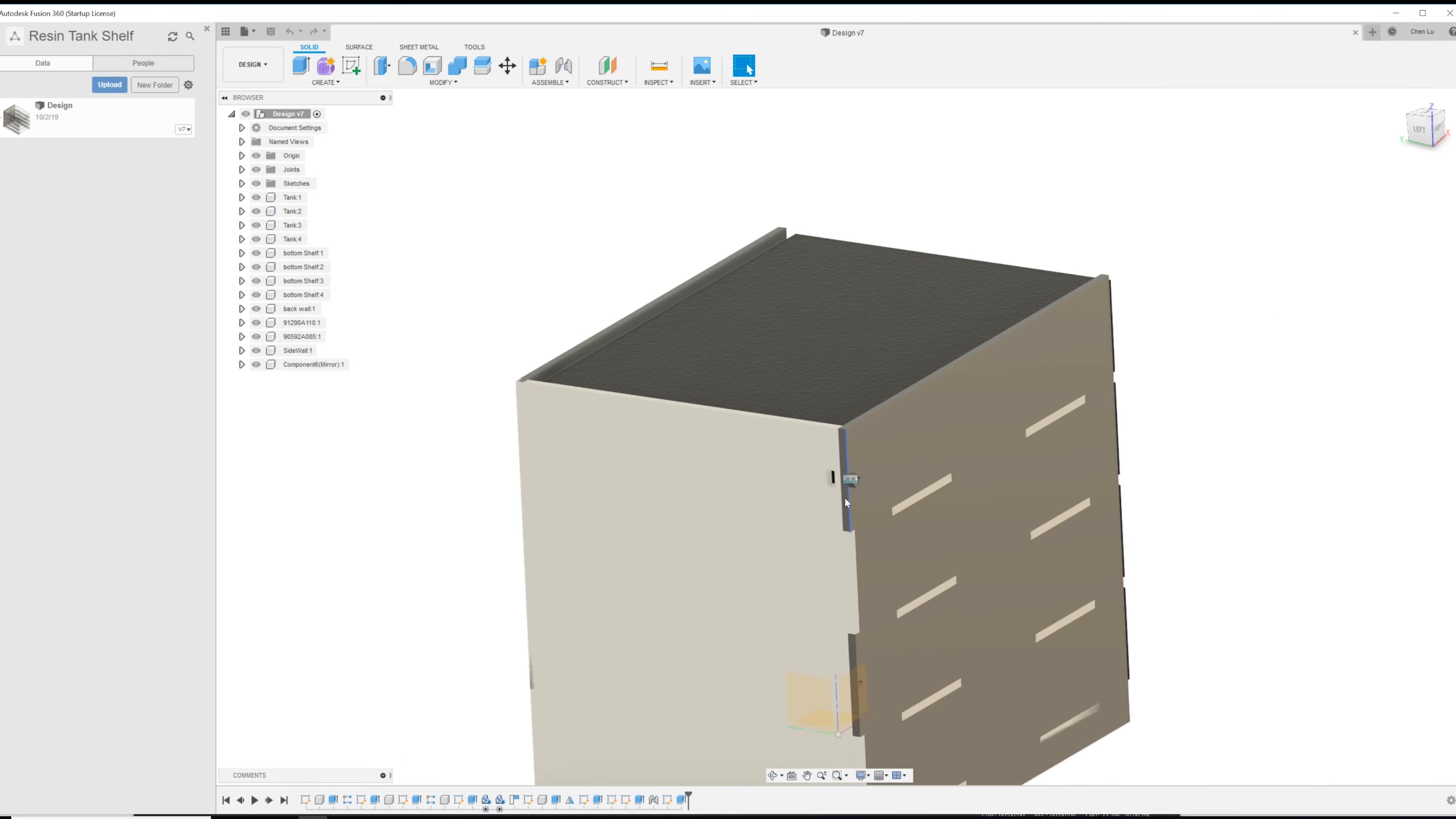
pyautogui.scroll(1, 835, 496)
pyautogui.scroll(-2, 975, 616)
pyautogui.scroll(4, 1007, 622)
# - Move the loose nut from below the shelf up beside the nut slot in the back wall
pyautogui.moveTo(945, 622)
pyautogui.keyDown('ctrl'); pyautogui.keyDown('shift'); pyautogui.mouseDown(button='middle')
pyautogui.moveTo(1003, 493)
pyautogui.moveTo(940, 631)
pyautogui.mouseUp(button='middle'); pyautogui.keyUp('shift'); pyautogui.keyUp('ctrl')
pyautogui.scroll(3, 622, 716)
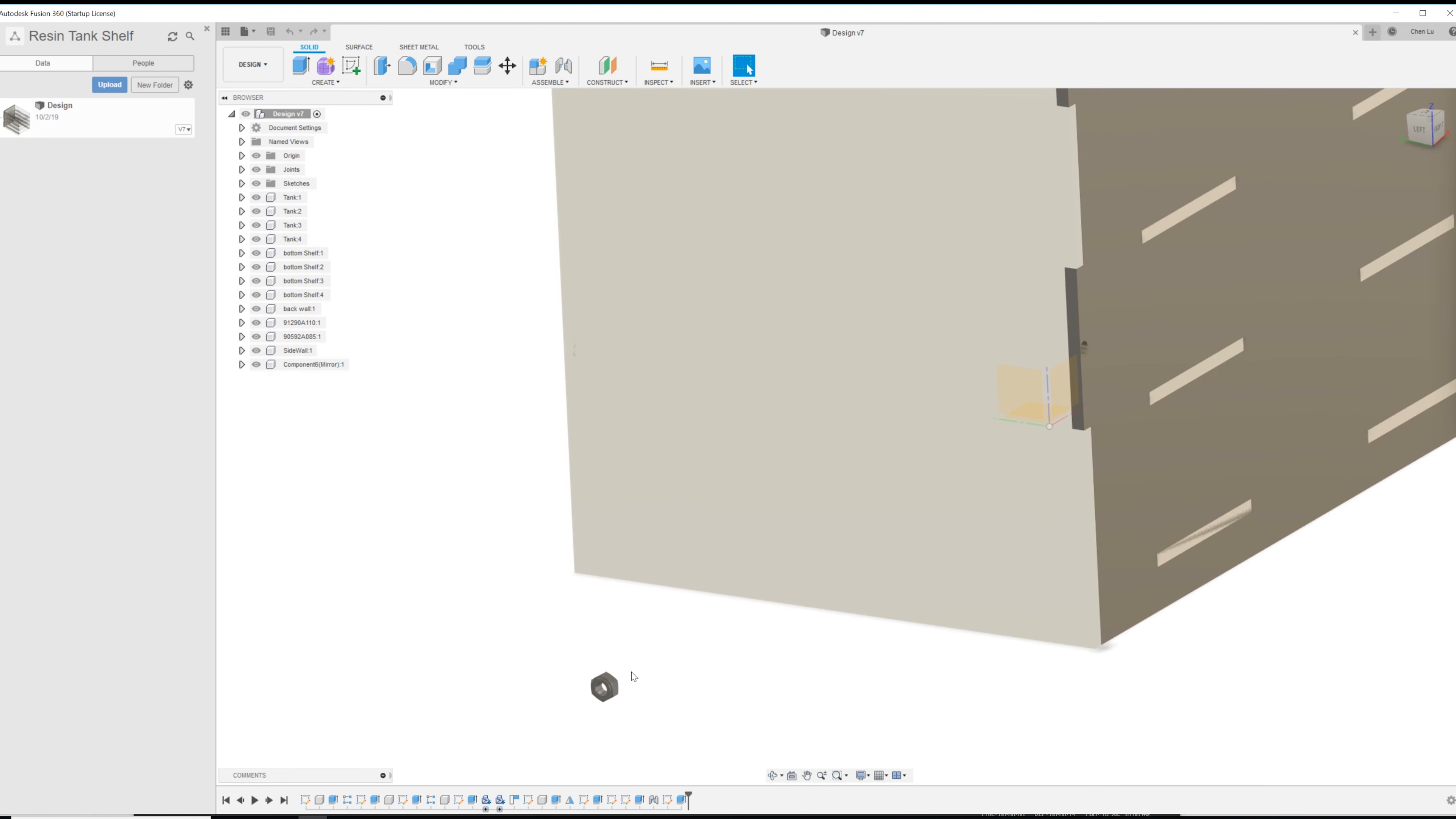
pyautogui.keyDown('shift'); pyautogui.moveTo(612, 677); pyautogui.dragTo(671, 627, button='middle'); pyautogui.keyUp('shift')
pyautogui.scroll(2, 619, 688)
pyautogui.moveTo(816, 477); pyautogui.dragTo(861, 207)
pyautogui.moveTo(862, 208); pyautogui.dragTo(779, 512, button='middle')
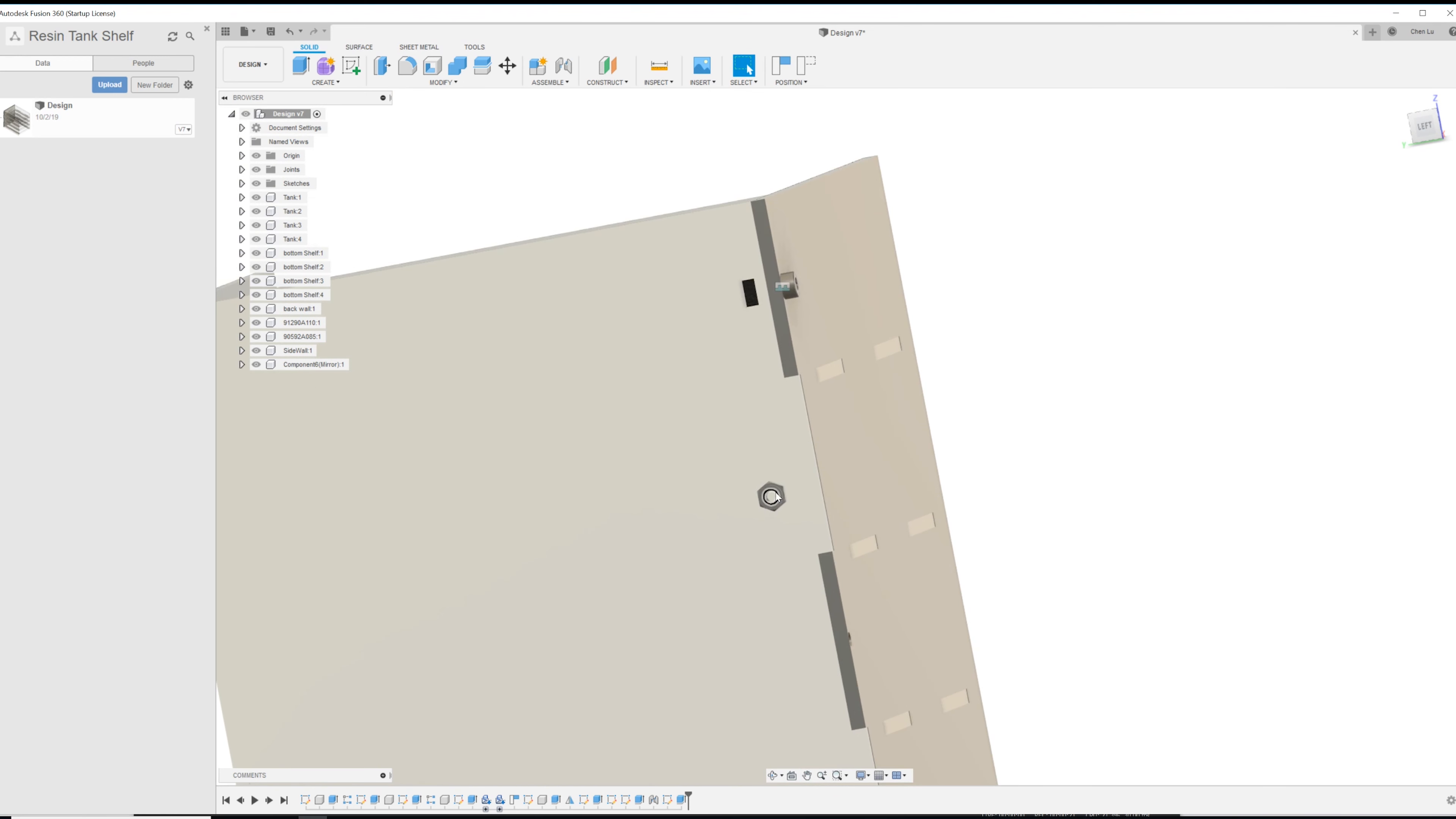
pyautogui.moveTo(734, 311); pyautogui.dragTo(751, 262)
pyautogui.scroll(-2, 759, 290)
pyautogui.scroll(5, 753, 289)
pyautogui.keyDown('shift'); pyautogui.moveTo(750, 290); pyautogui.dragTo(774, 471, button='middle'); pyautogui.keyUp('shift')
pyautogui.keyDown('shift'); pyautogui.moveTo(732, 442); pyautogui.dragTo(729, 470, button='middle'); pyautogui.keyUp('shift')
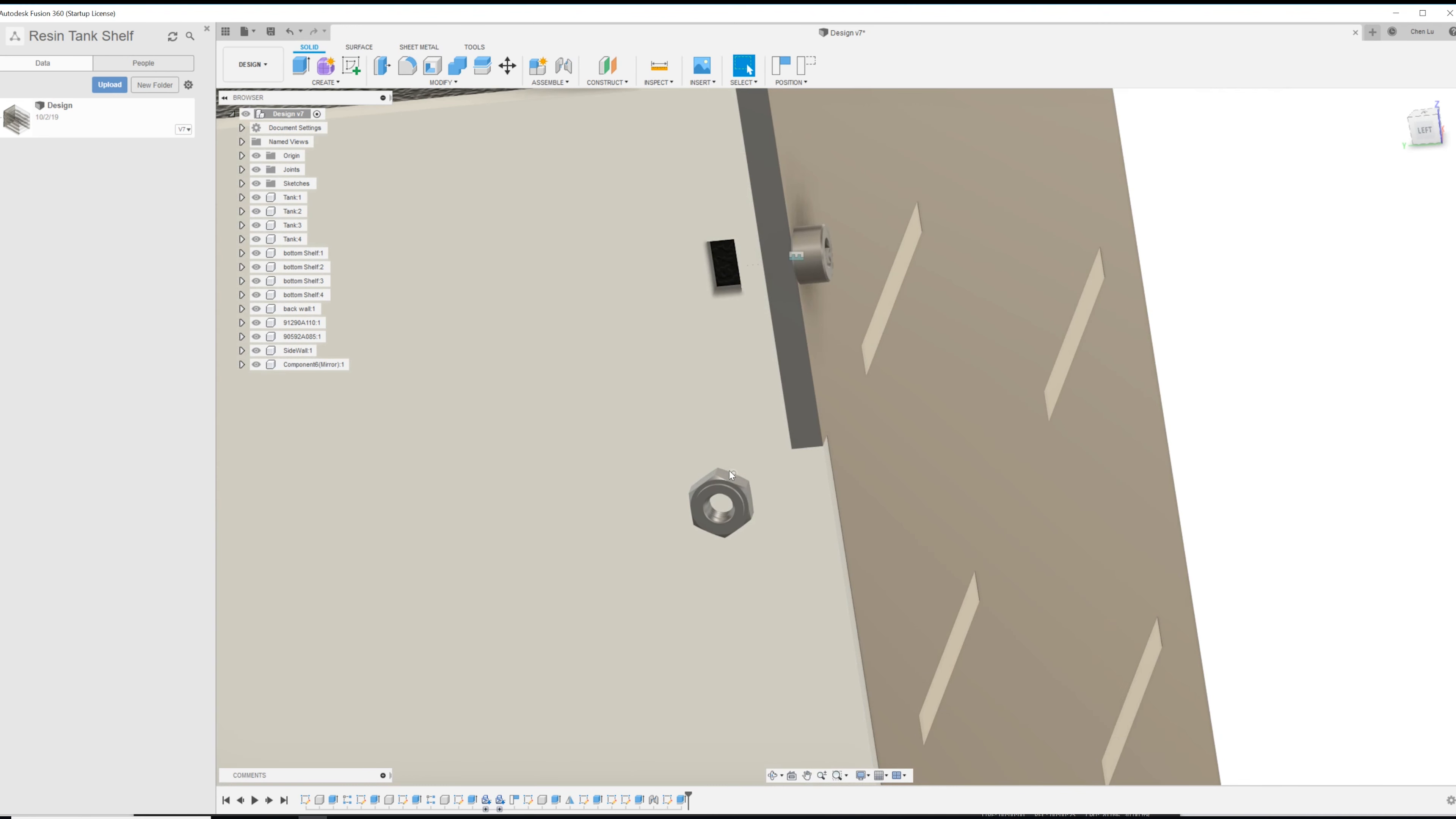
# - Create a joint between a flat side face of the nut and the slot's inner end face, continuing without capturing the moved position
pyautogui.scroll(3, 732, 484)
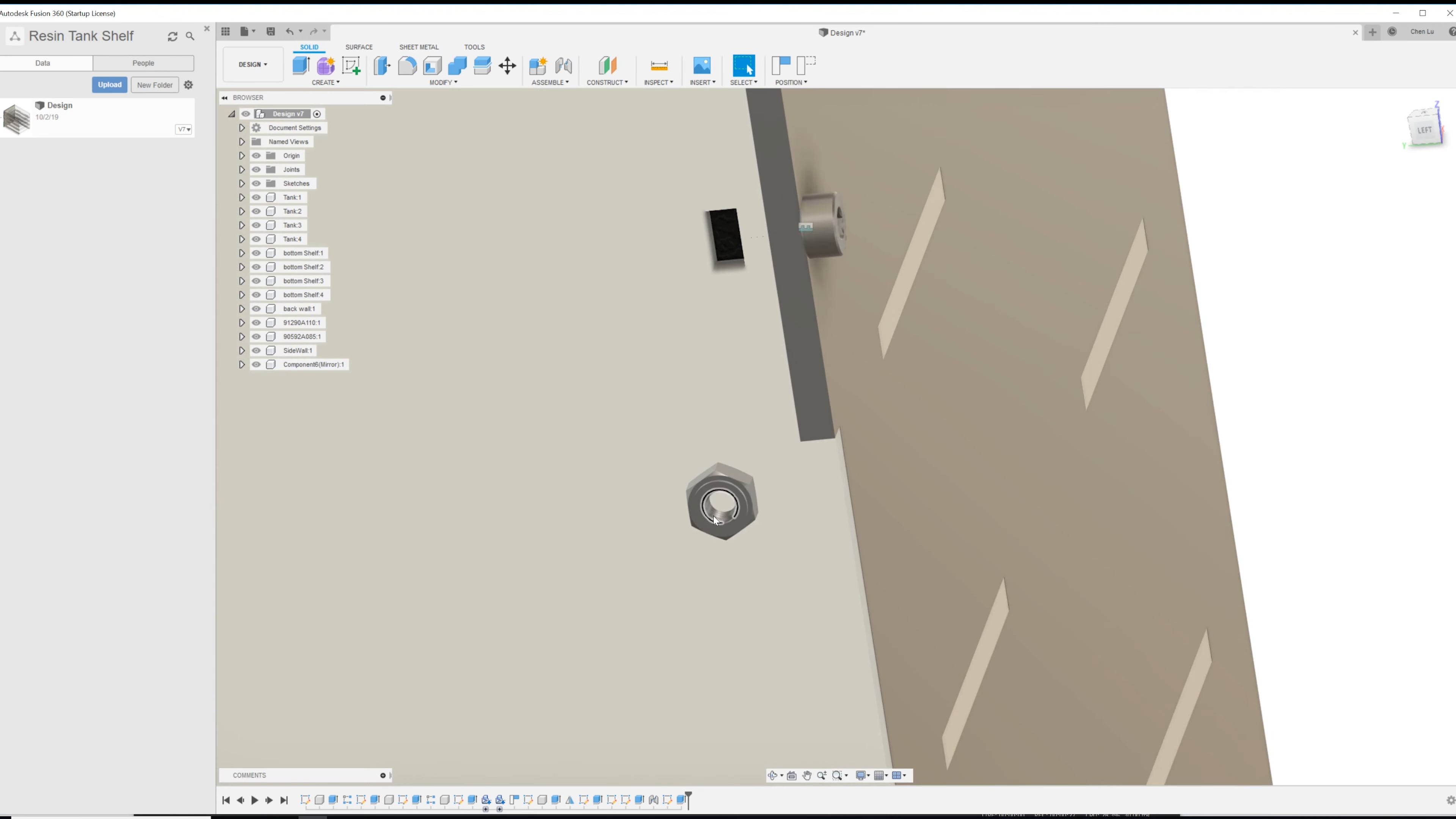
pyautogui.click(731, 519)
pyautogui.keyDown('shift'); pyautogui.moveTo(753, 416); pyautogui.dragTo(779, 483, button='middle'); pyautogui.keyUp('shift')
pyautogui.keyDown('shift'); pyautogui.moveTo(1120, 382); pyautogui.dragTo(1115, 490, button='middle'); pyautogui.keyUp('shift')
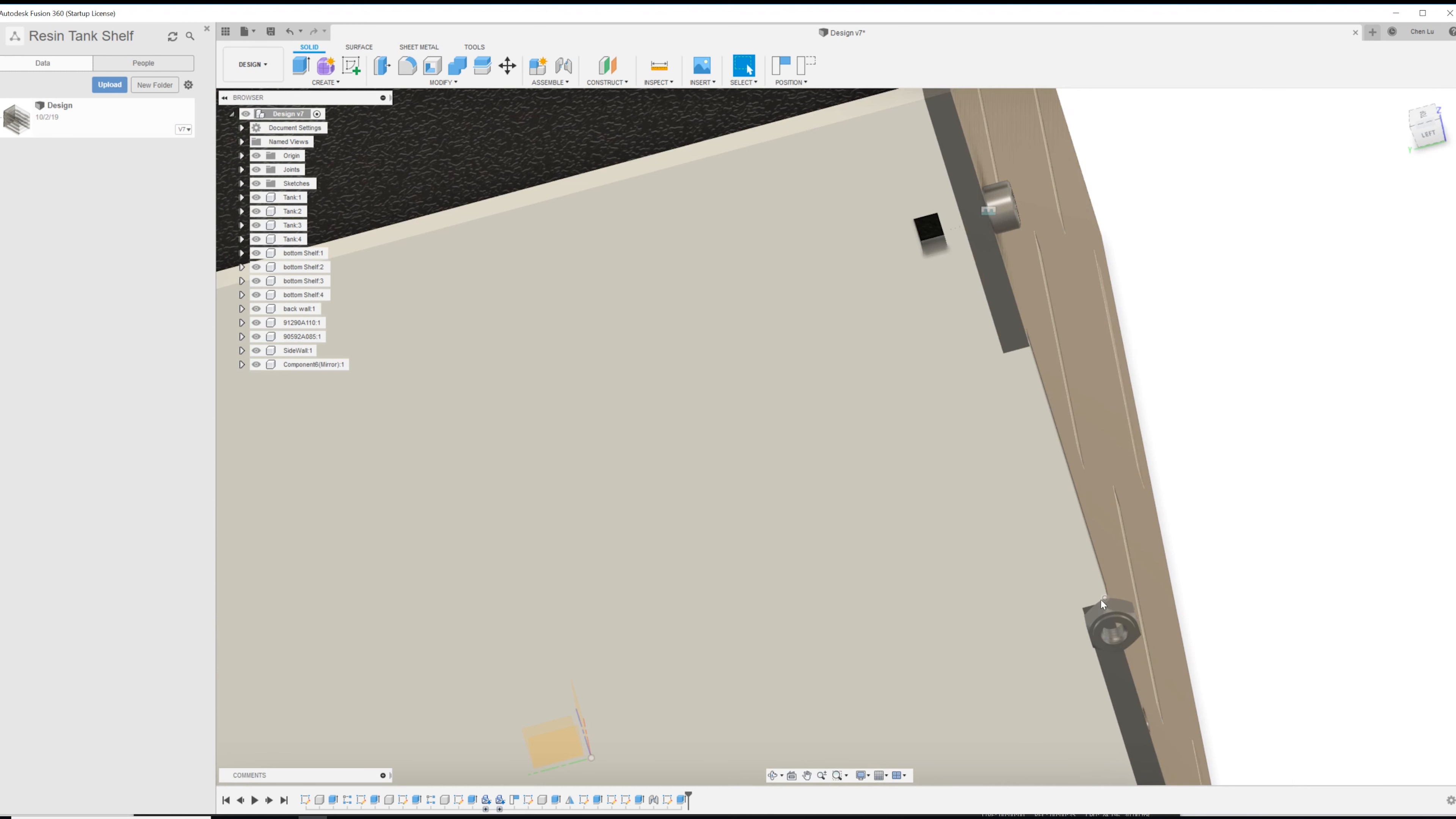
pyautogui.click(1117, 605)
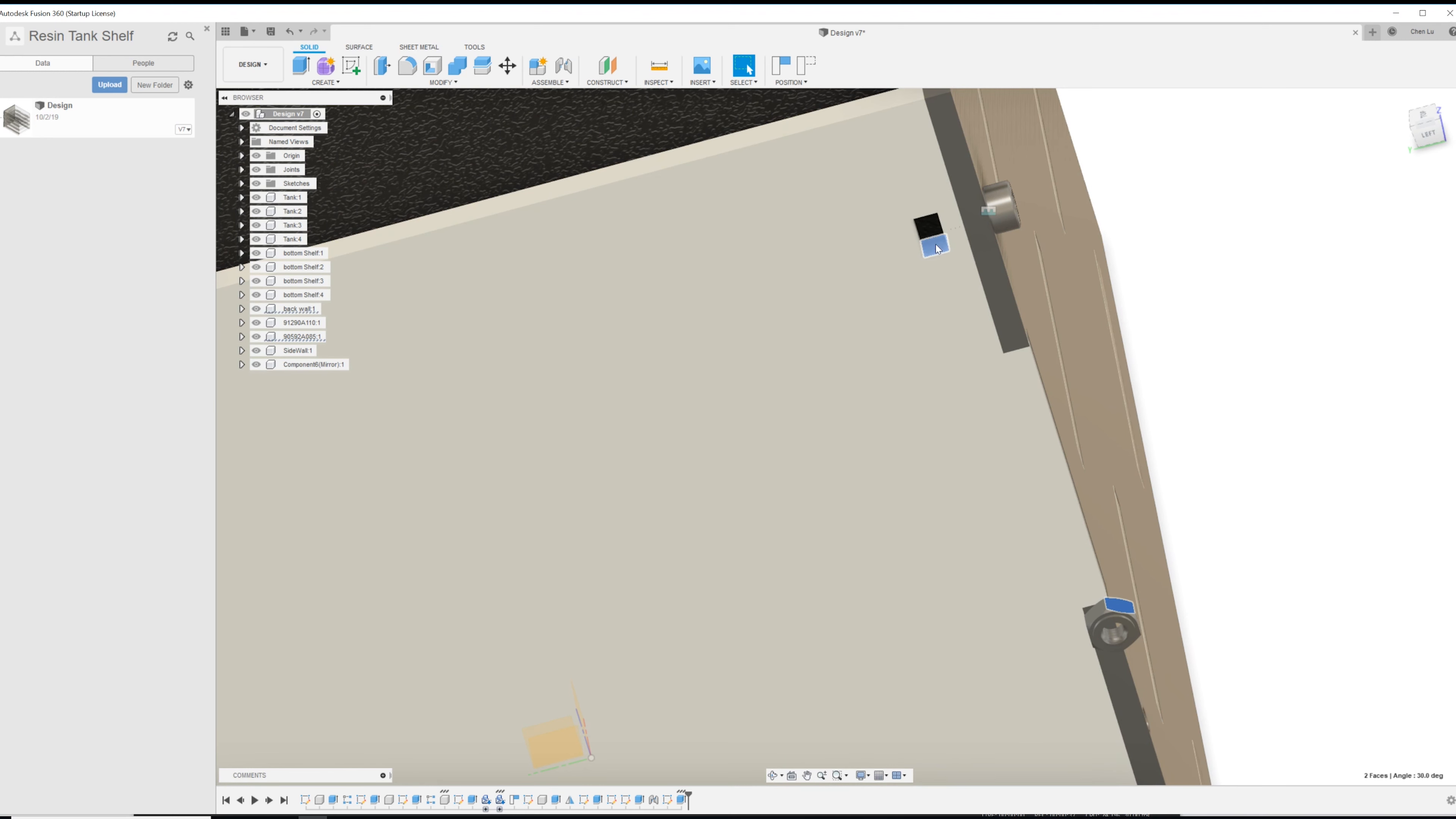
pyautogui.click(591, 83)
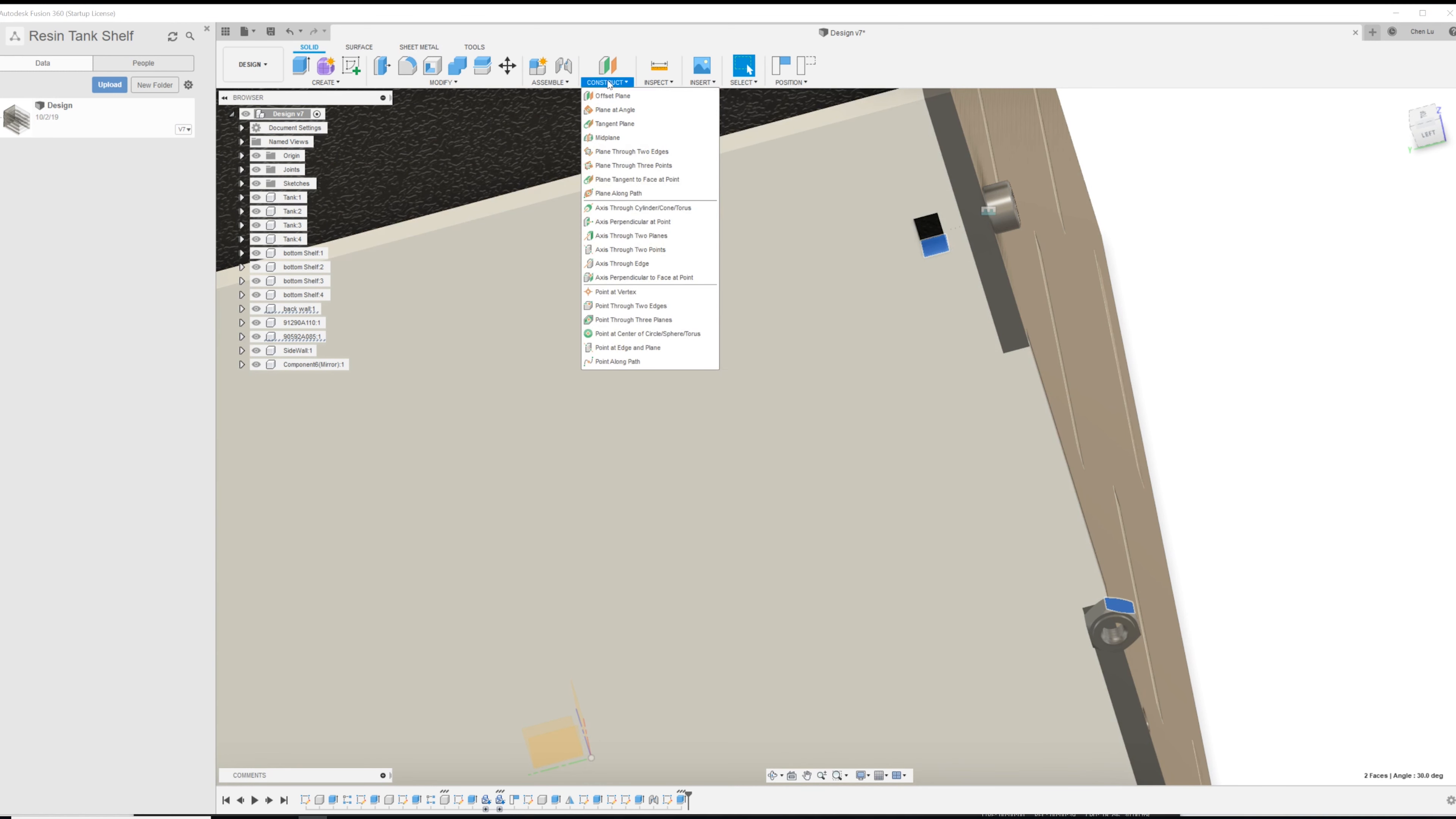
pyautogui.click(543, 82)
pyautogui.click(545, 110)
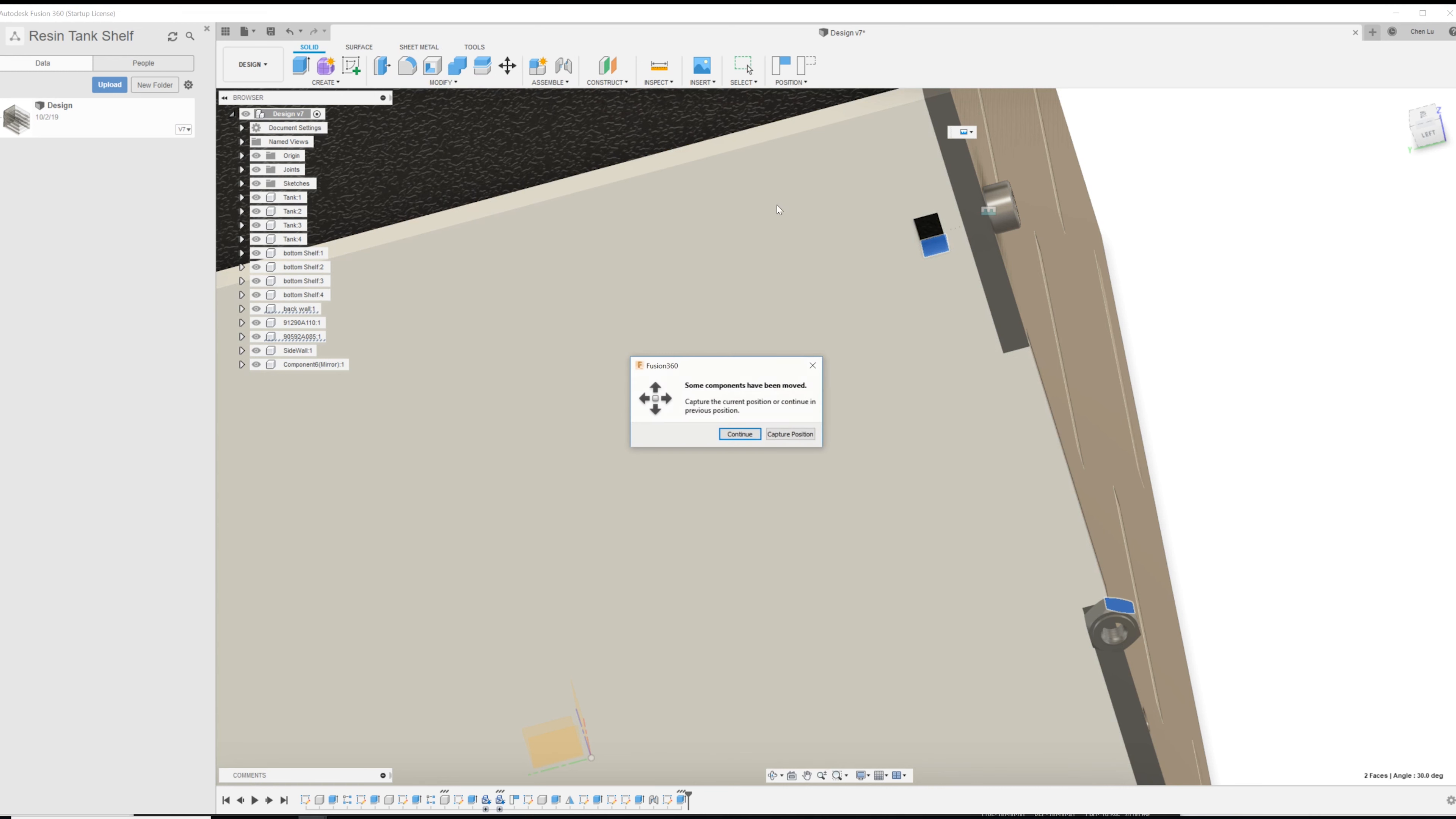
pyautogui.click(756, 435)
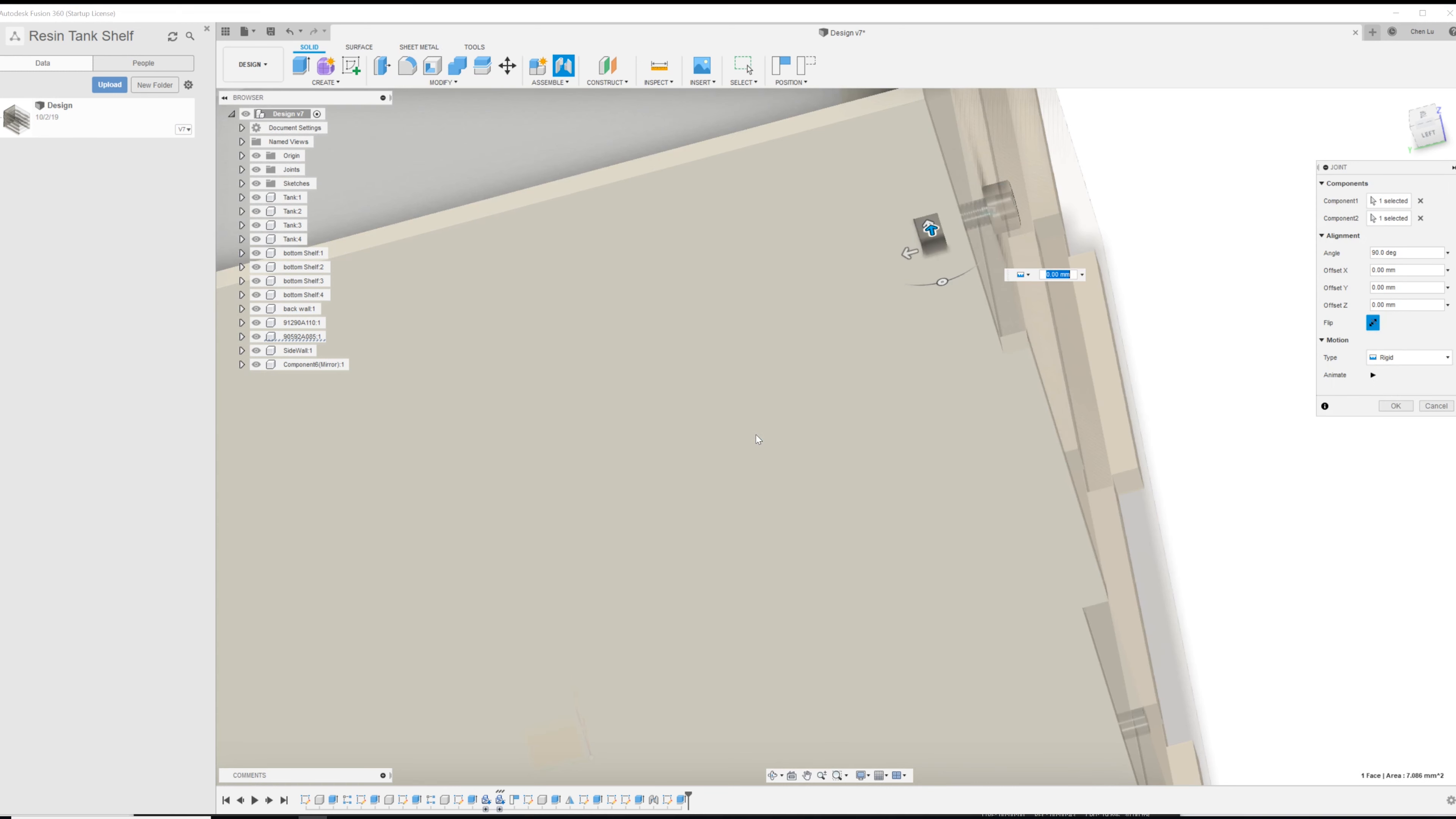
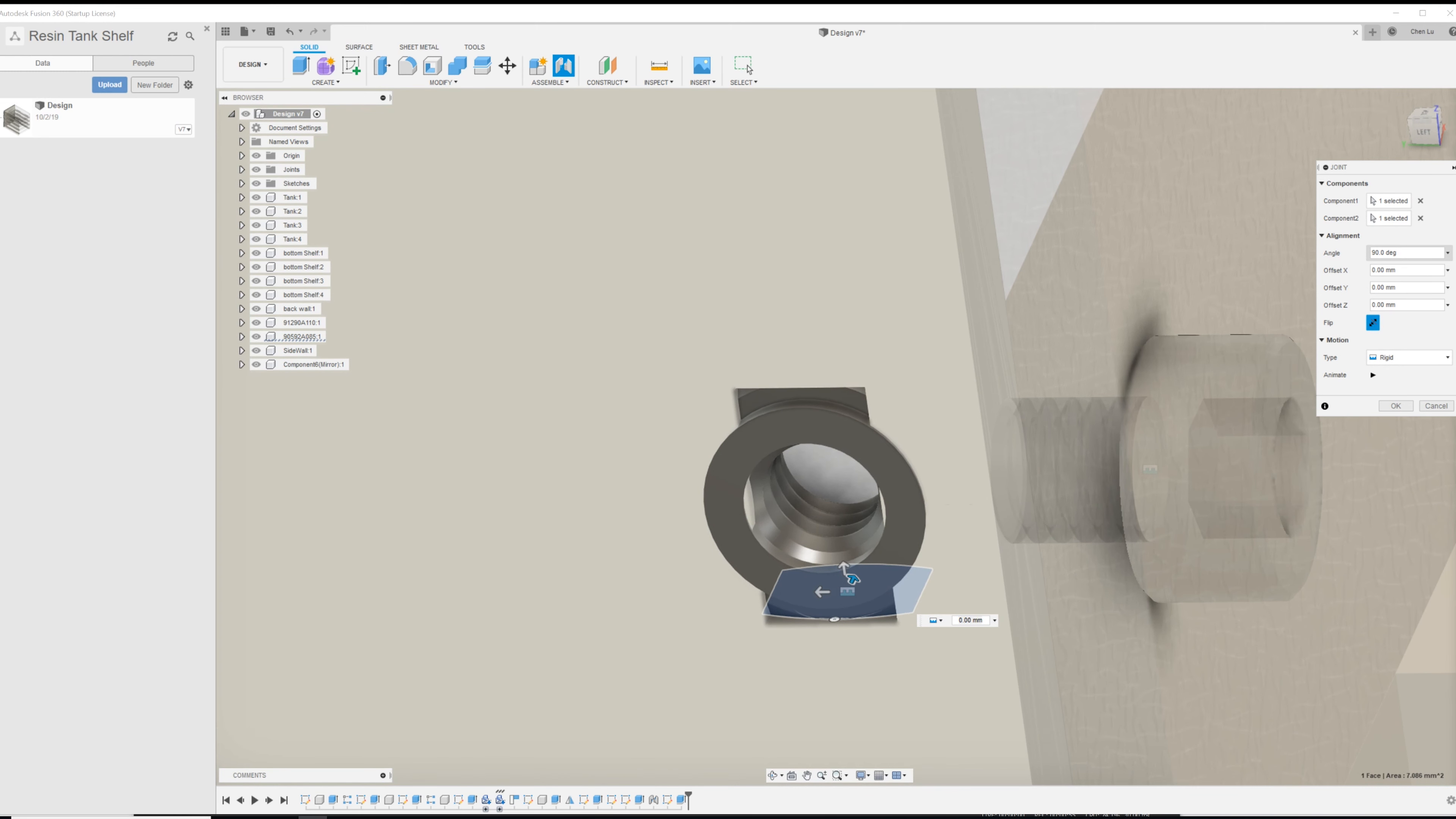
# - Set the rigid nut joint's angle to 0 deg and its Y offset to -0.20 mm, and accept it
pyautogui.press('Tab')
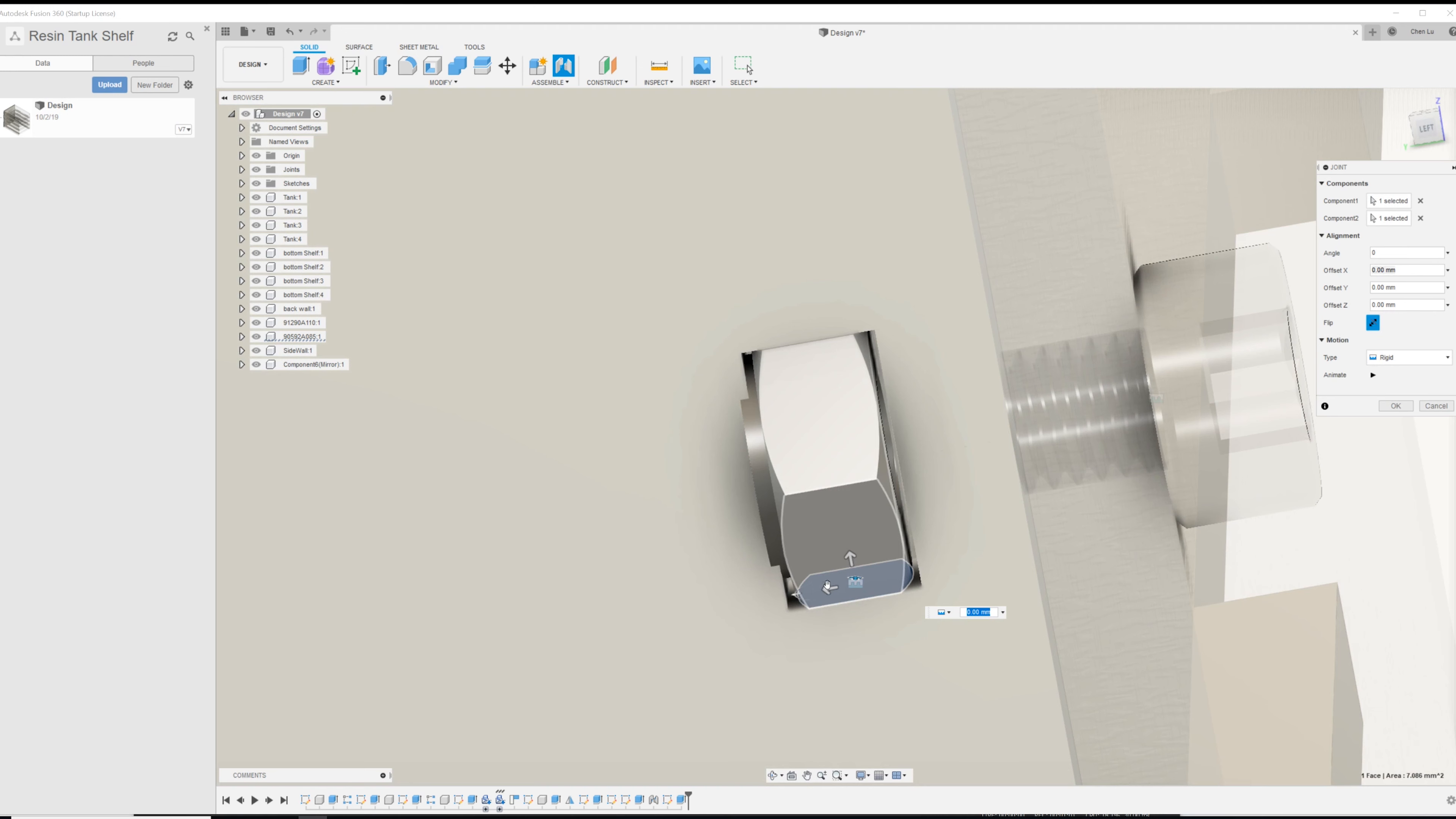
pyautogui.moveTo(830, 587); pyautogui.dragTo(833, 591)
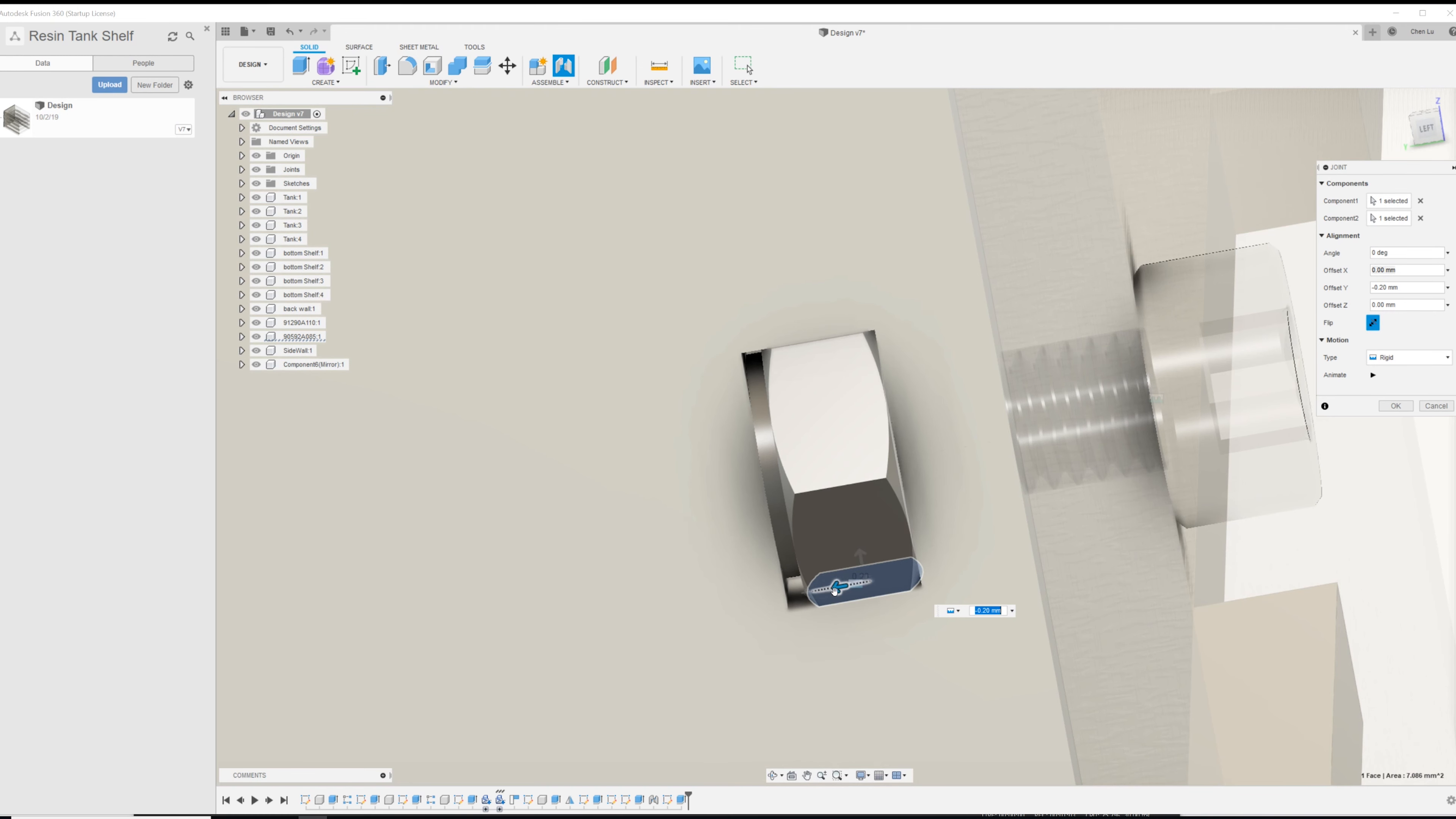
pyautogui.scroll(2, 850, 455)
pyautogui.keyDown('shift'); pyautogui.moveTo(850, 457); pyautogui.dragTo(849, 442, button='middle'); pyautogui.keyUp('shift')
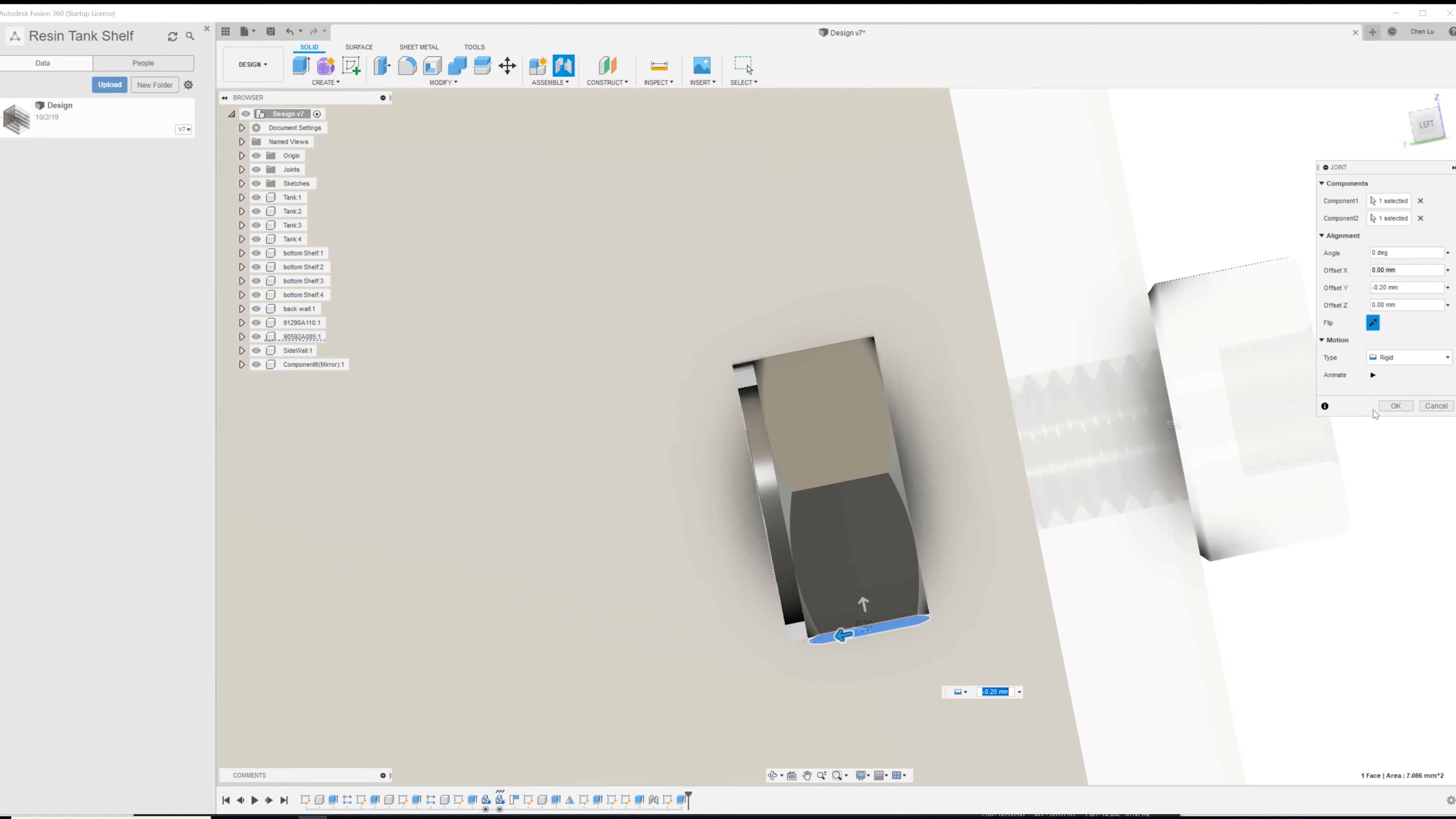
pyautogui.click(1394, 405)
# - Examine how the nut fits inside its slot in the back wall, including the slot's edges
pyautogui.keyDown('shift'); pyautogui.moveTo(882, 354); pyautogui.dragTo(858, 421, button='middle'); pyautogui.keyUp('shift')
pyautogui.click(859, 421)
pyautogui.click(834, 450)
pyautogui.click(309, 336)
pyautogui.keyDown('shift'); pyautogui.moveTo(736, 347); pyautogui.dragTo(1208, 332, button='middle'); pyautogui.keyUp('shift')
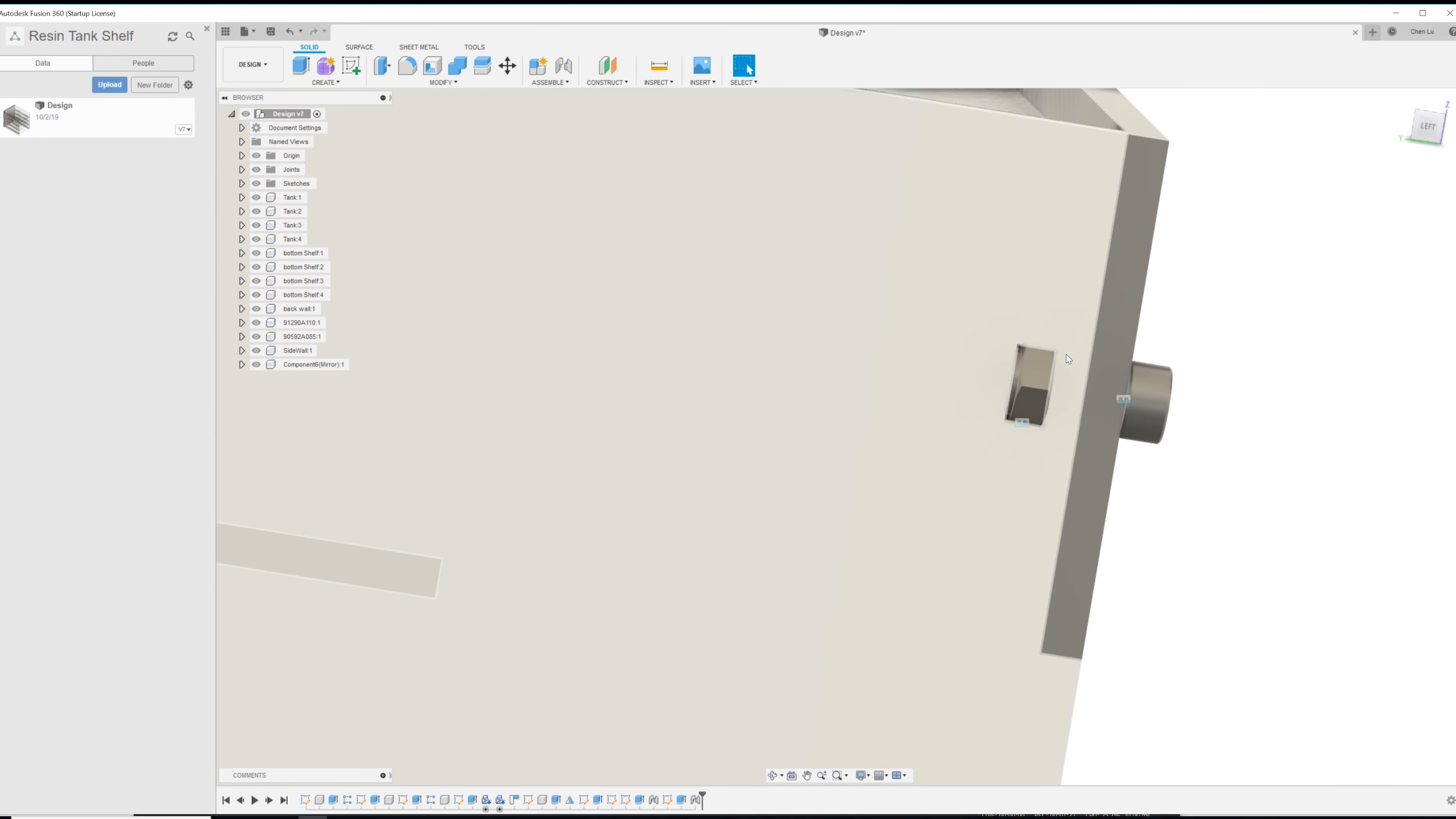
pyautogui.click(1066, 355)
pyautogui.scroll(5, 1026, 413)
pyautogui.scroll(2, 1020, 412)
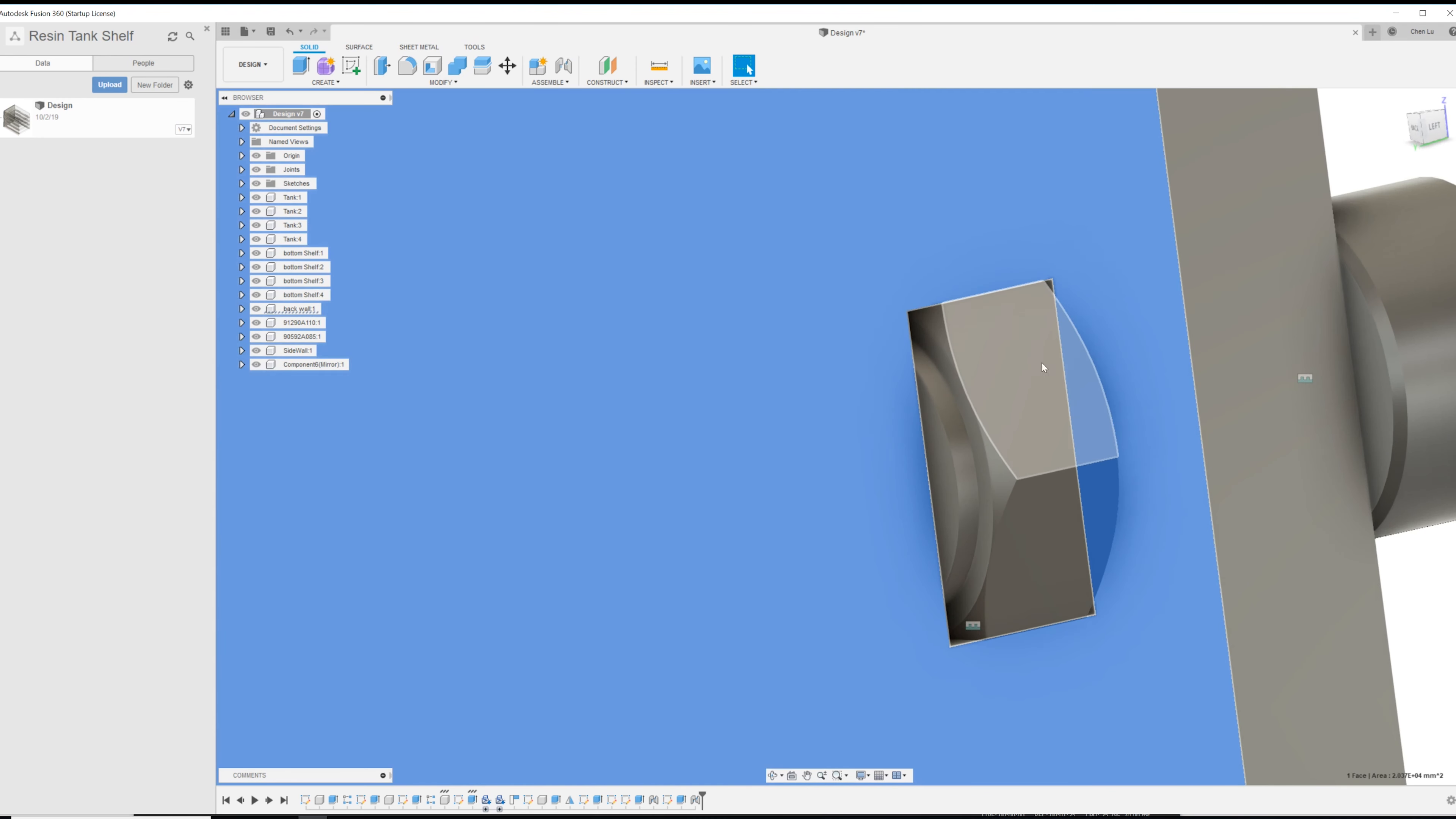
pyautogui.scroll(2, 1049, 284)
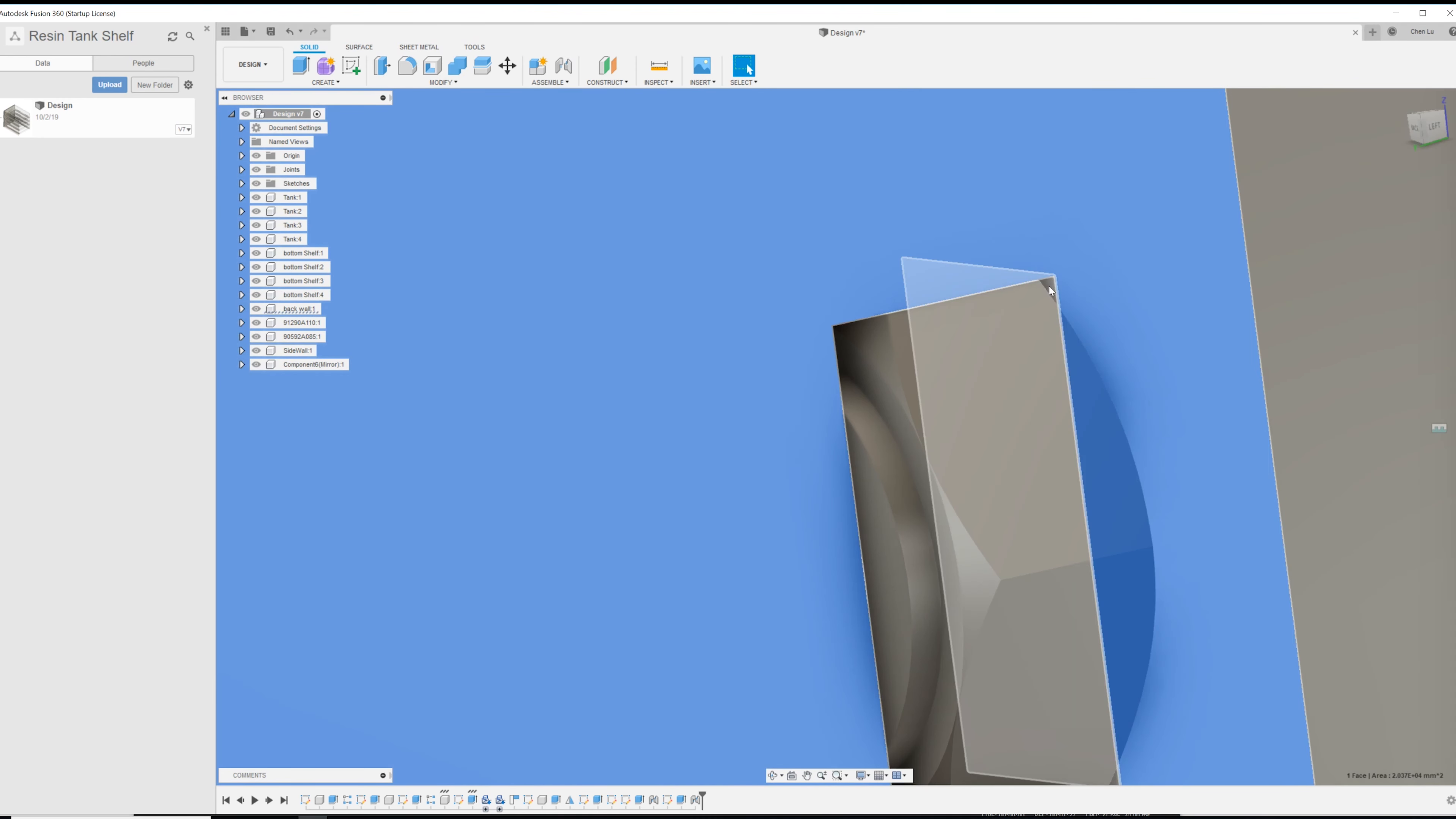
# - Edit the nut slot's profile sketch and set the rectangle's vertical dimension to nutWidth+0.2
pyautogui.click(1049, 284)
pyautogui.rightClick(1049, 282)
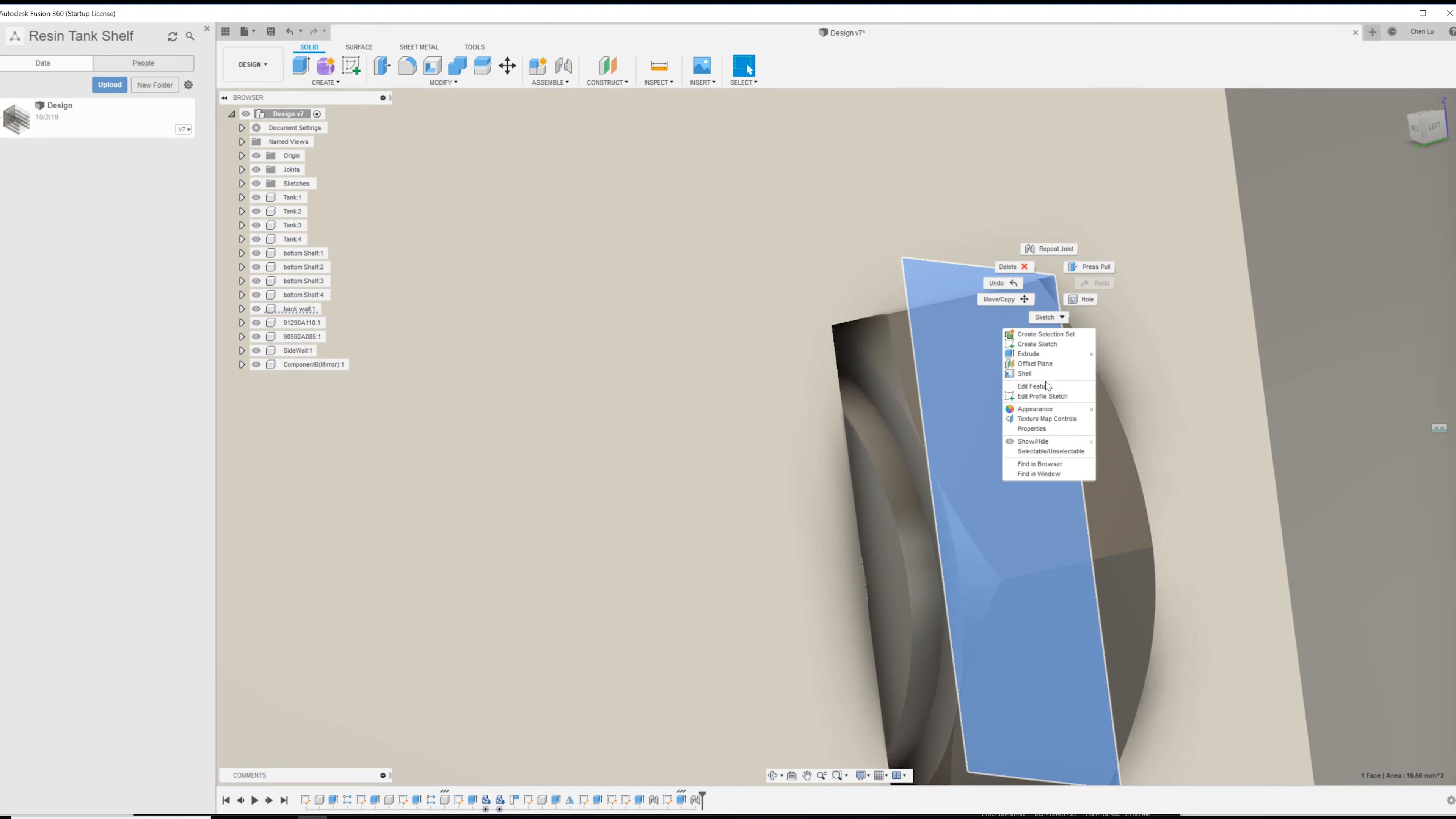
pyautogui.click(1042, 395)
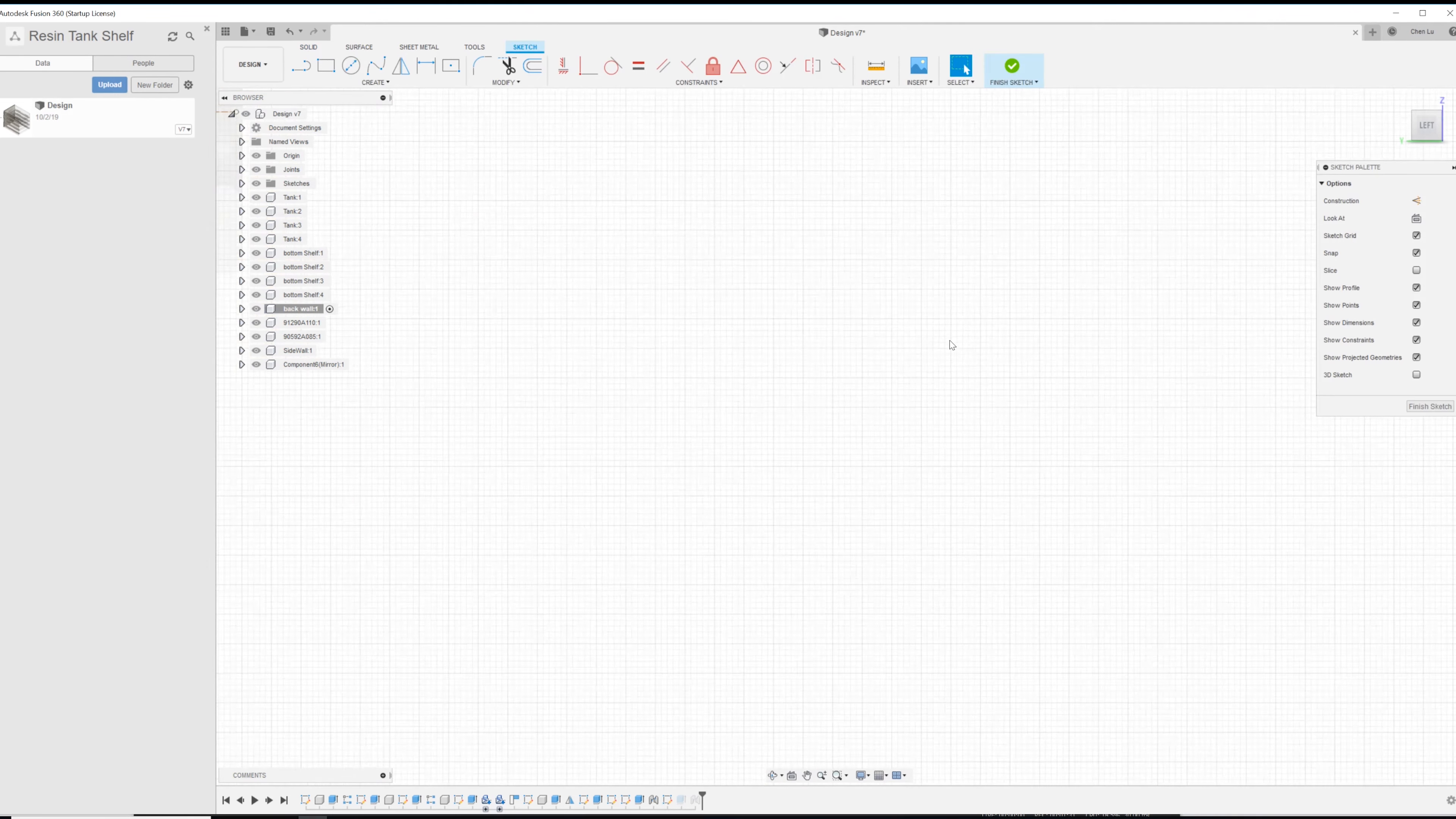
pyautogui.moveTo(640, 280); pyautogui.dragTo(923, 517, button='middle')
pyautogui.scroll(-2, 802, 476)
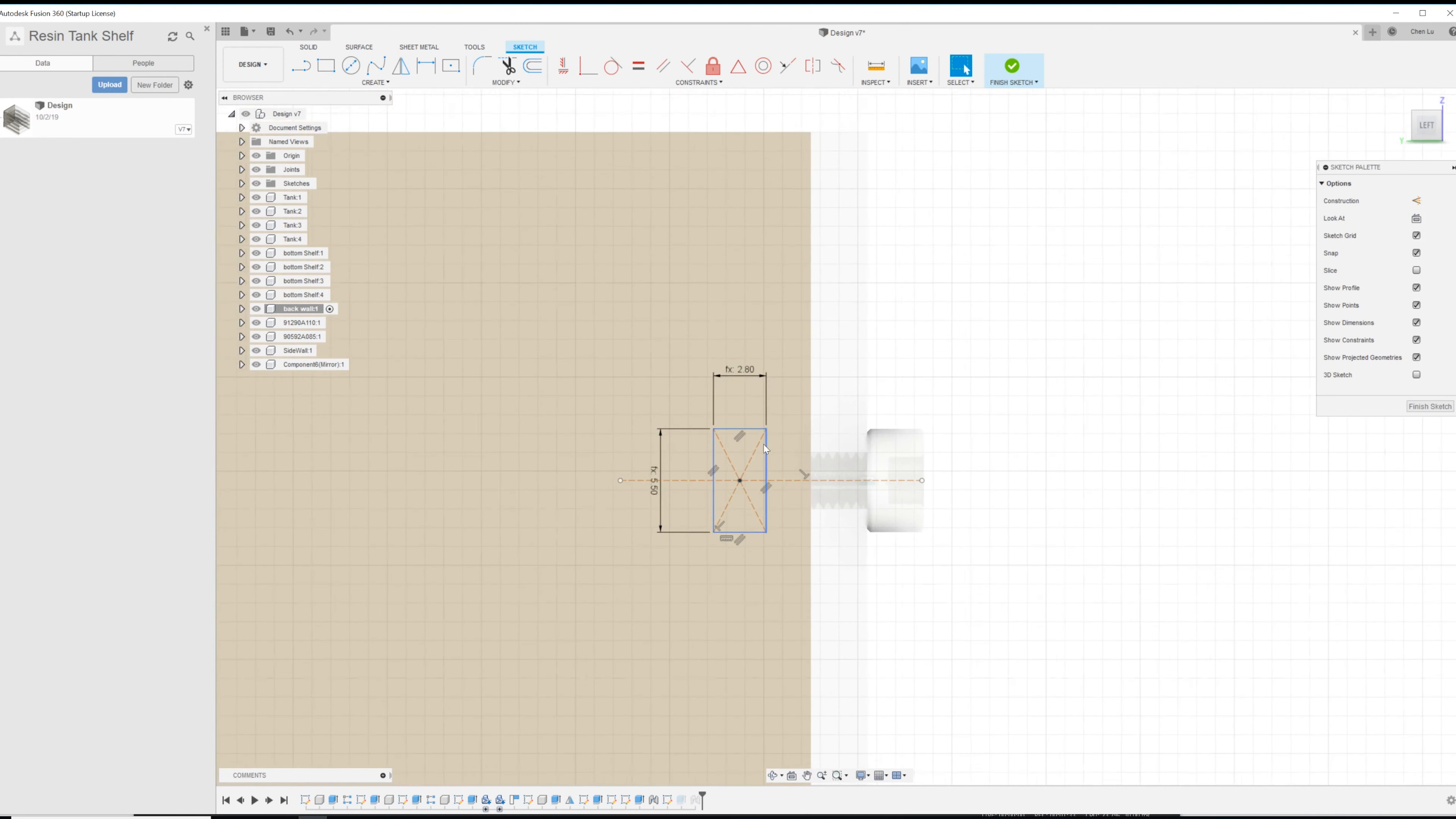
pyautogui.scroll(3, 692, 505)
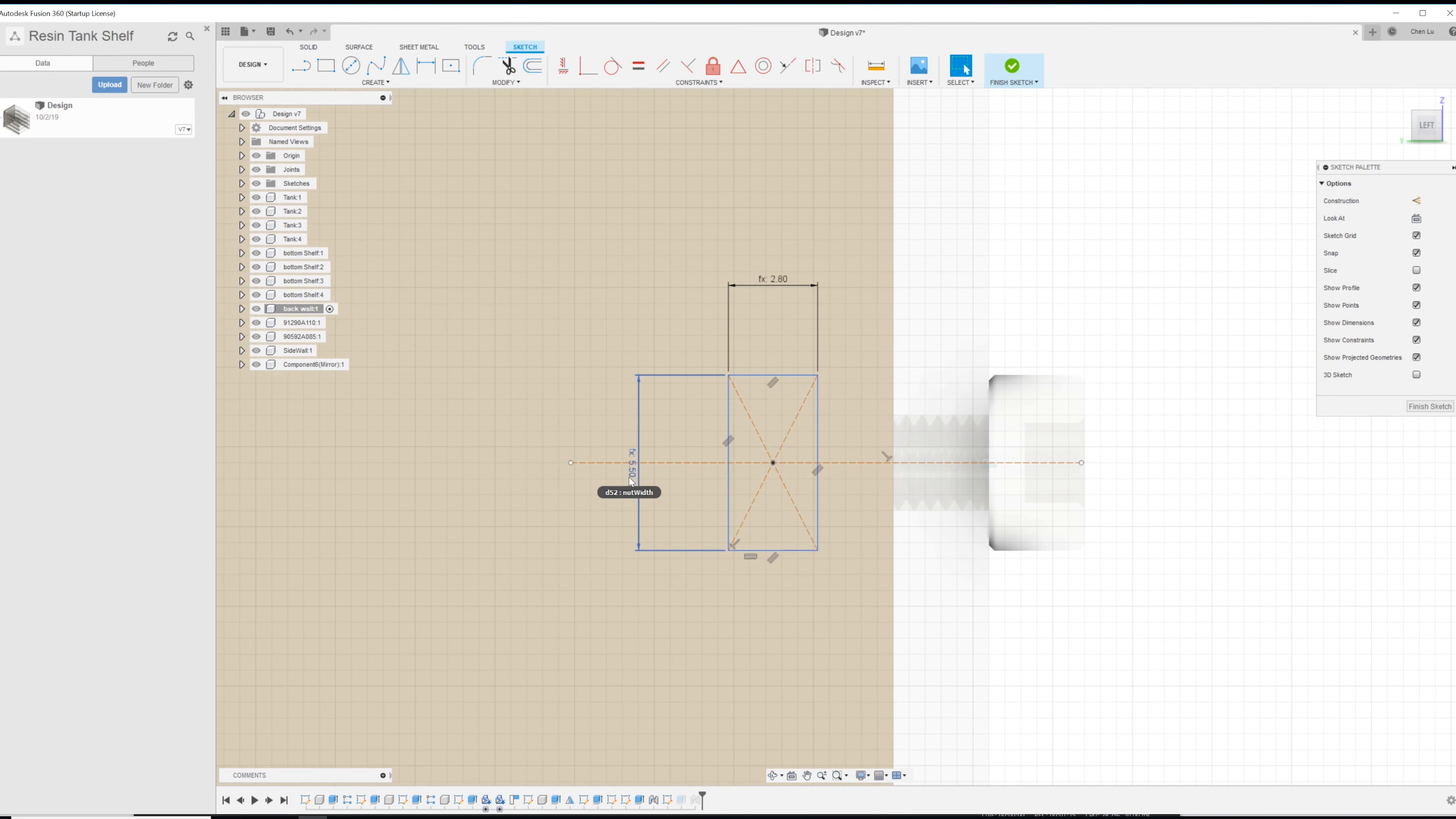
pyautogui.doubleClick(632, 476)
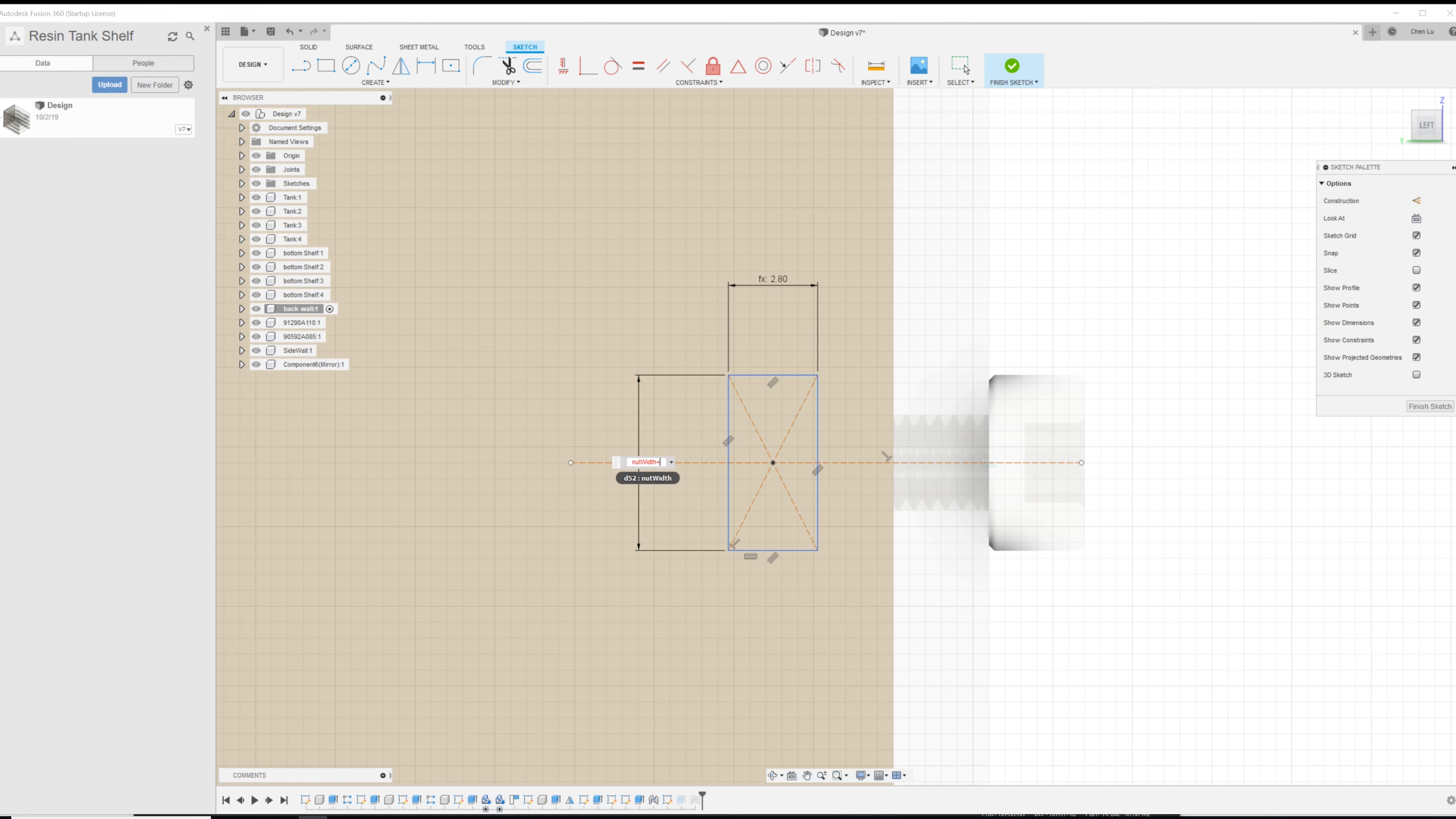
pyautogui.write('+0.2')
pyautogui.press('Return')
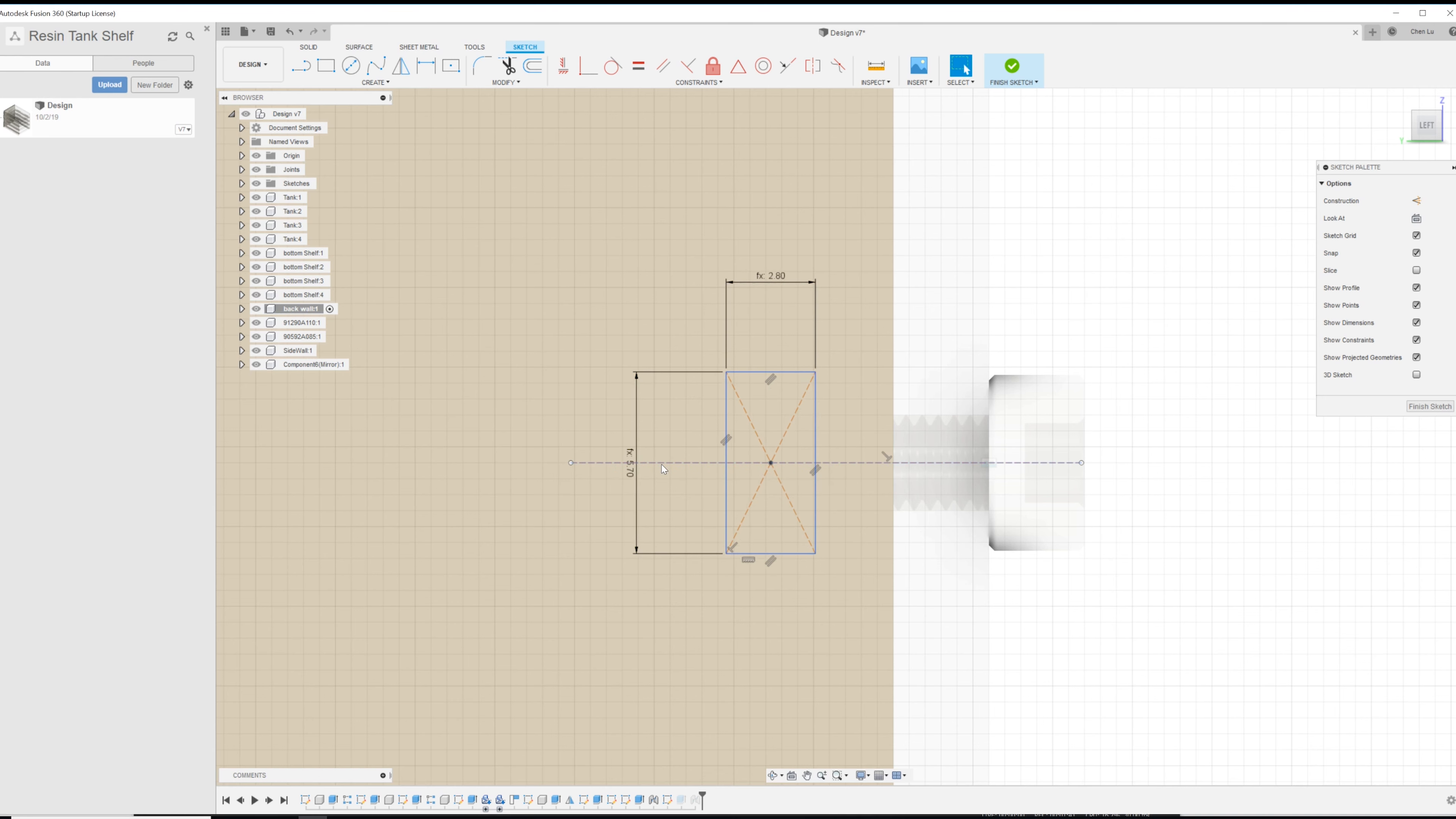
# - Increase the slot rectangle's nutH-driven horizontal dimension to 3.00 mm
pyautogui.doubleClick(778, 276)
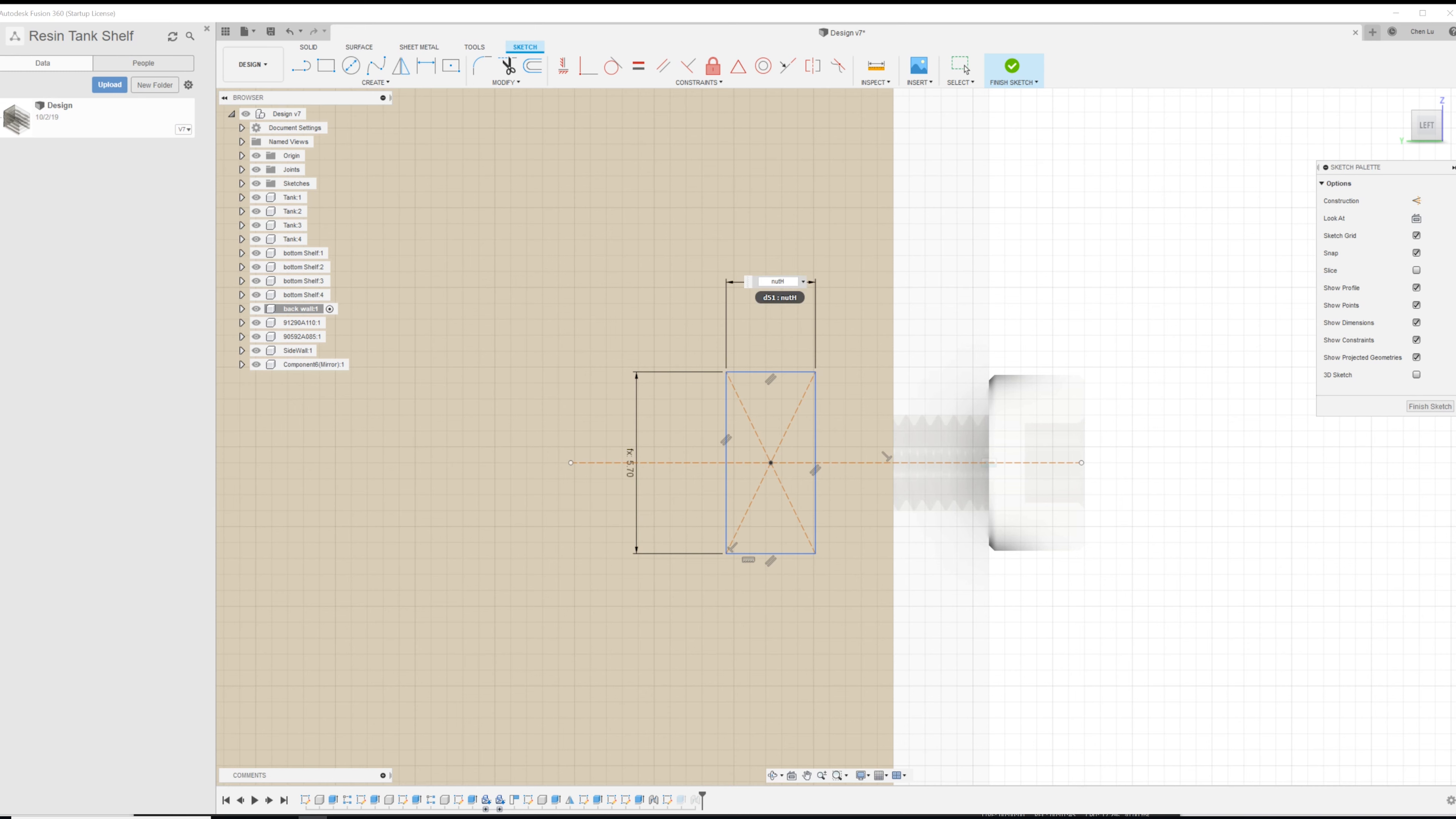
pyautogui.press('Return')
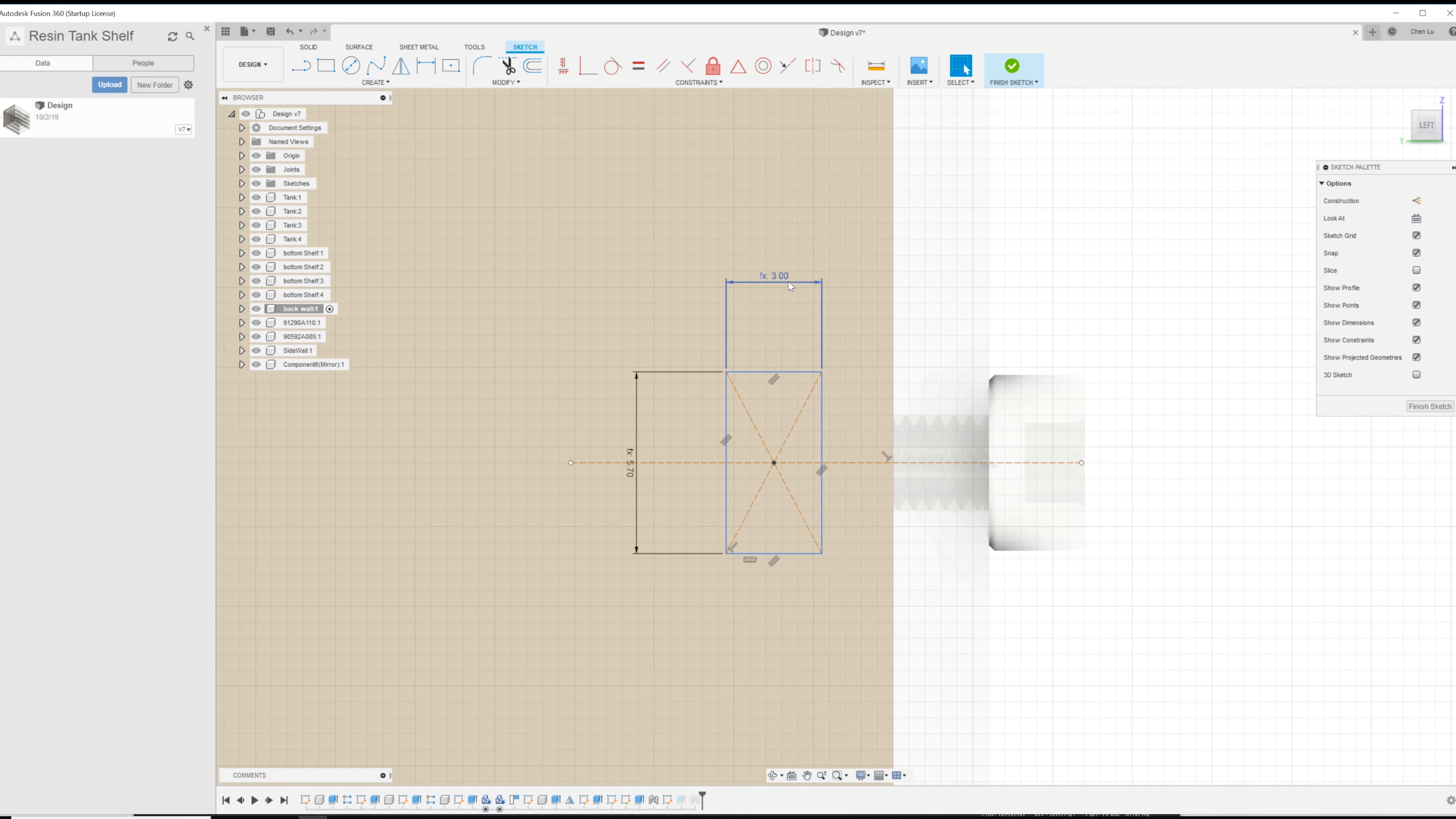
pyautogui.scroll(-1, 869, 454)
pyautogui.scroll(2, 869, 454)
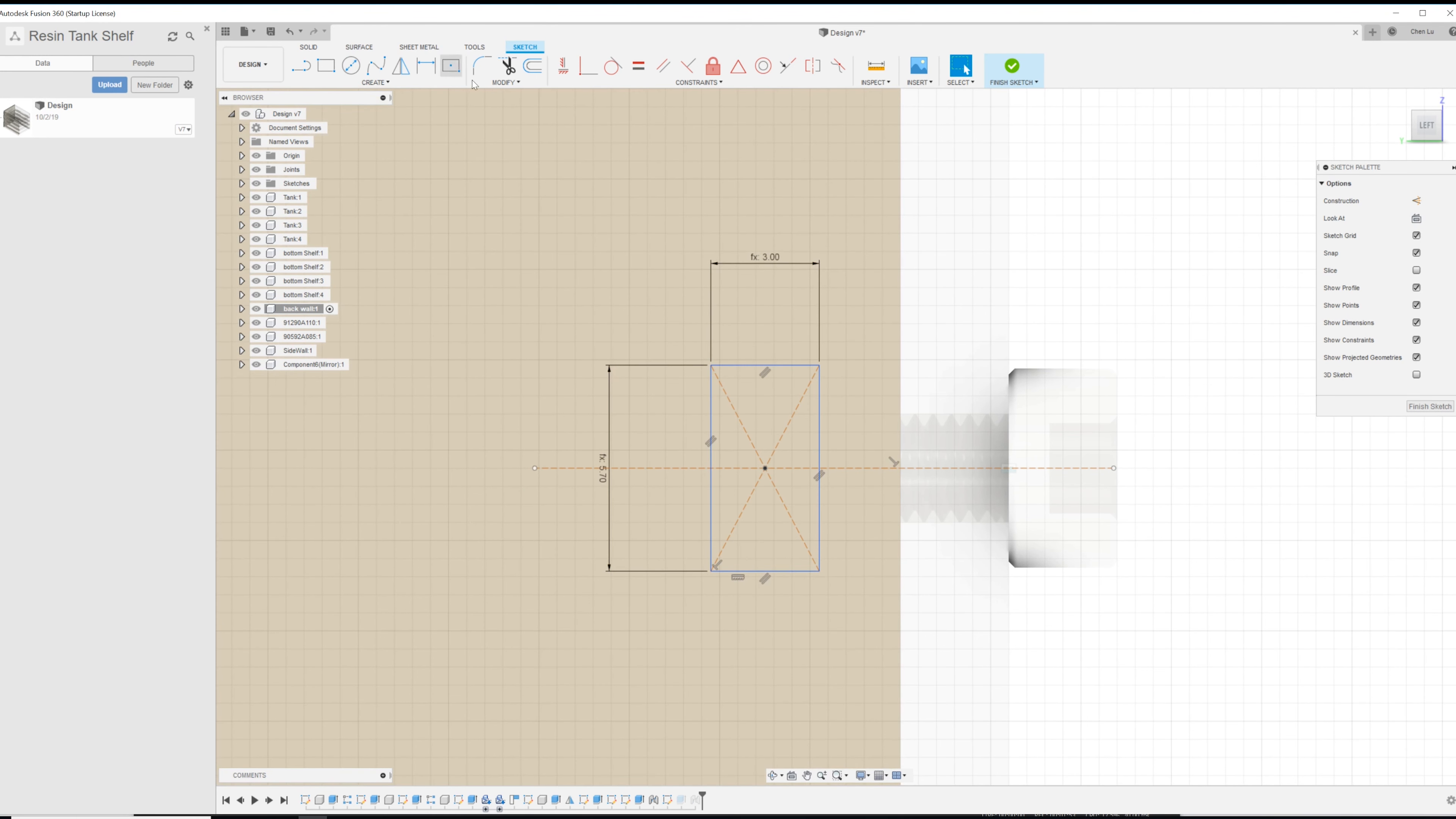
# - Sketch a center rectangle about 3.4 mm tall on the screw centerline, spanning from the nut rectangle's side to the wall edge
pyautogui.click(458, 65)
pyautogui.click(855, 469)
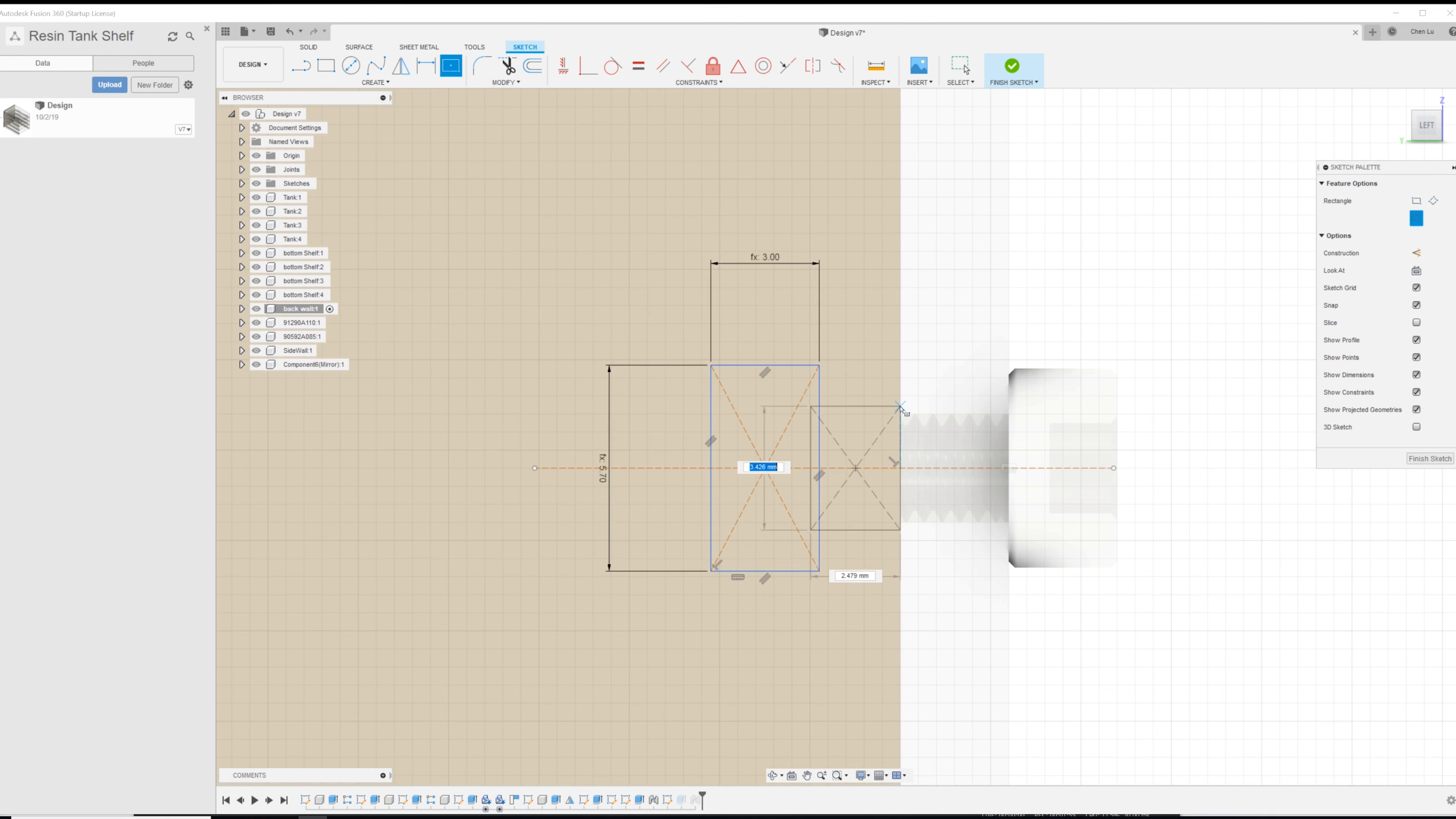
pyautogui.press('Escape')
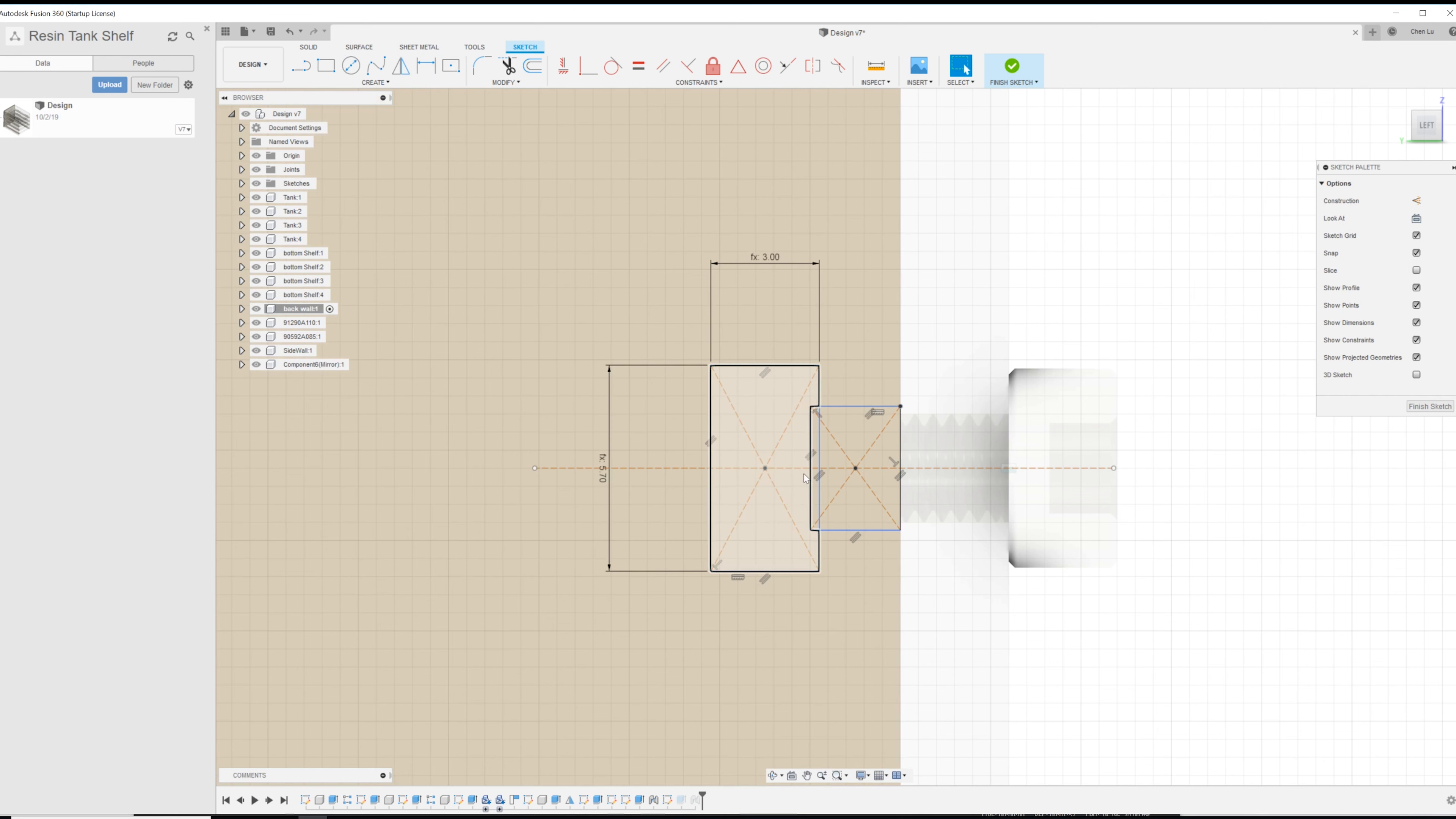
pyautogui.moveTo(810, 469); pyautogui.dragTo(821, 468)
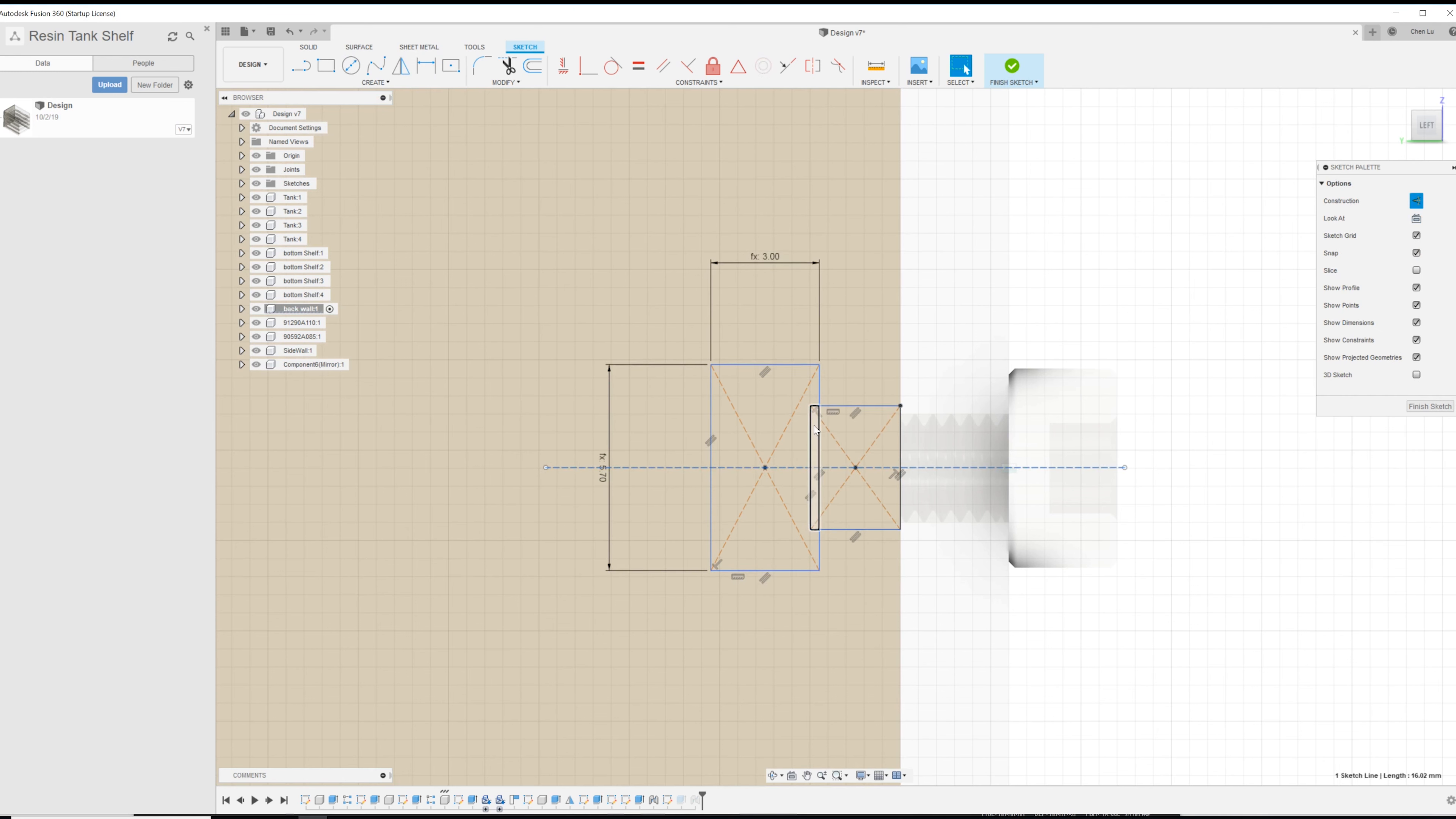
pyautogui.click(816, 405)
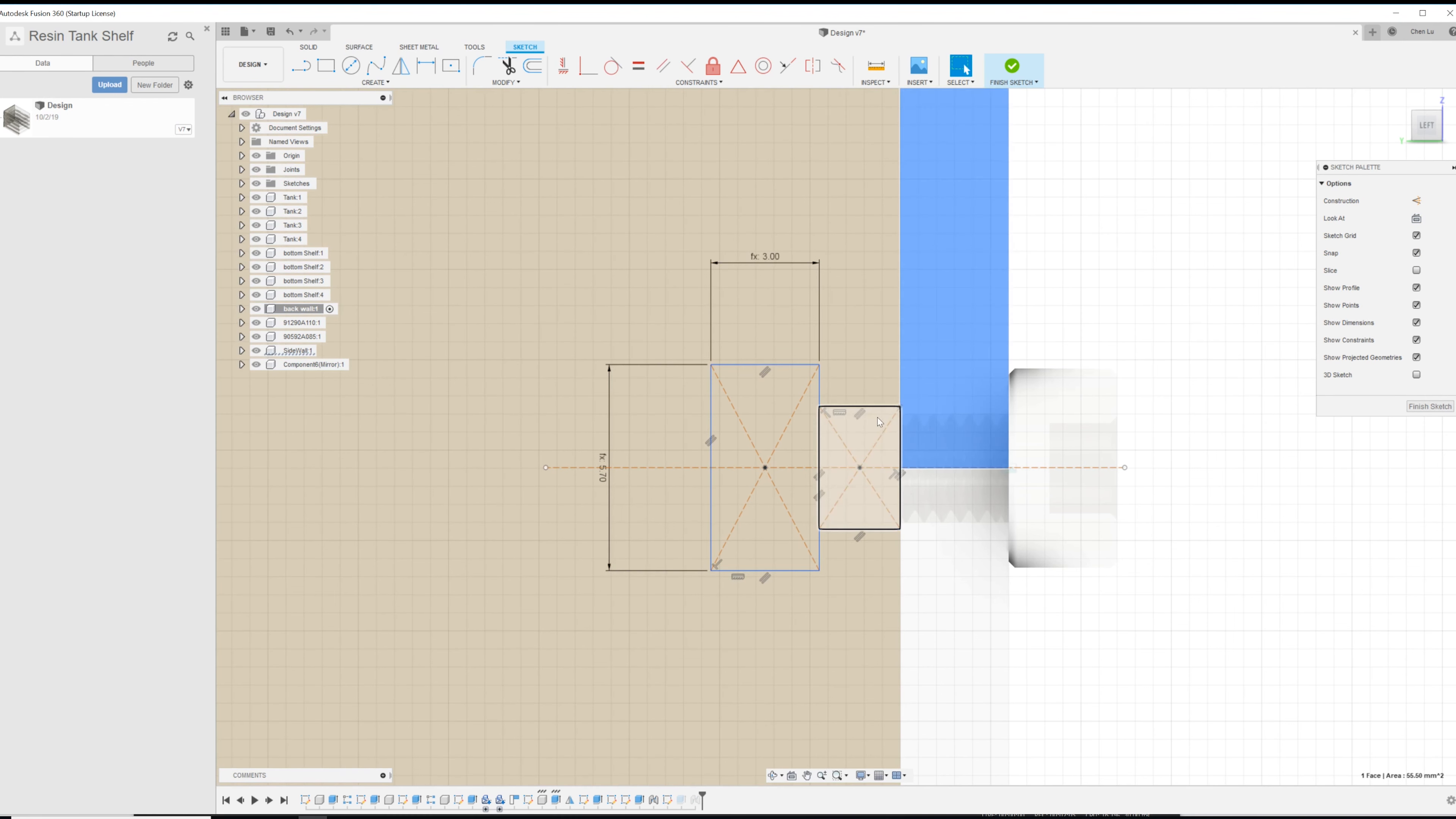
# - Dimension the small rectangle's height with a parameter that gives 3.00 mm
pyautogui.press('d')
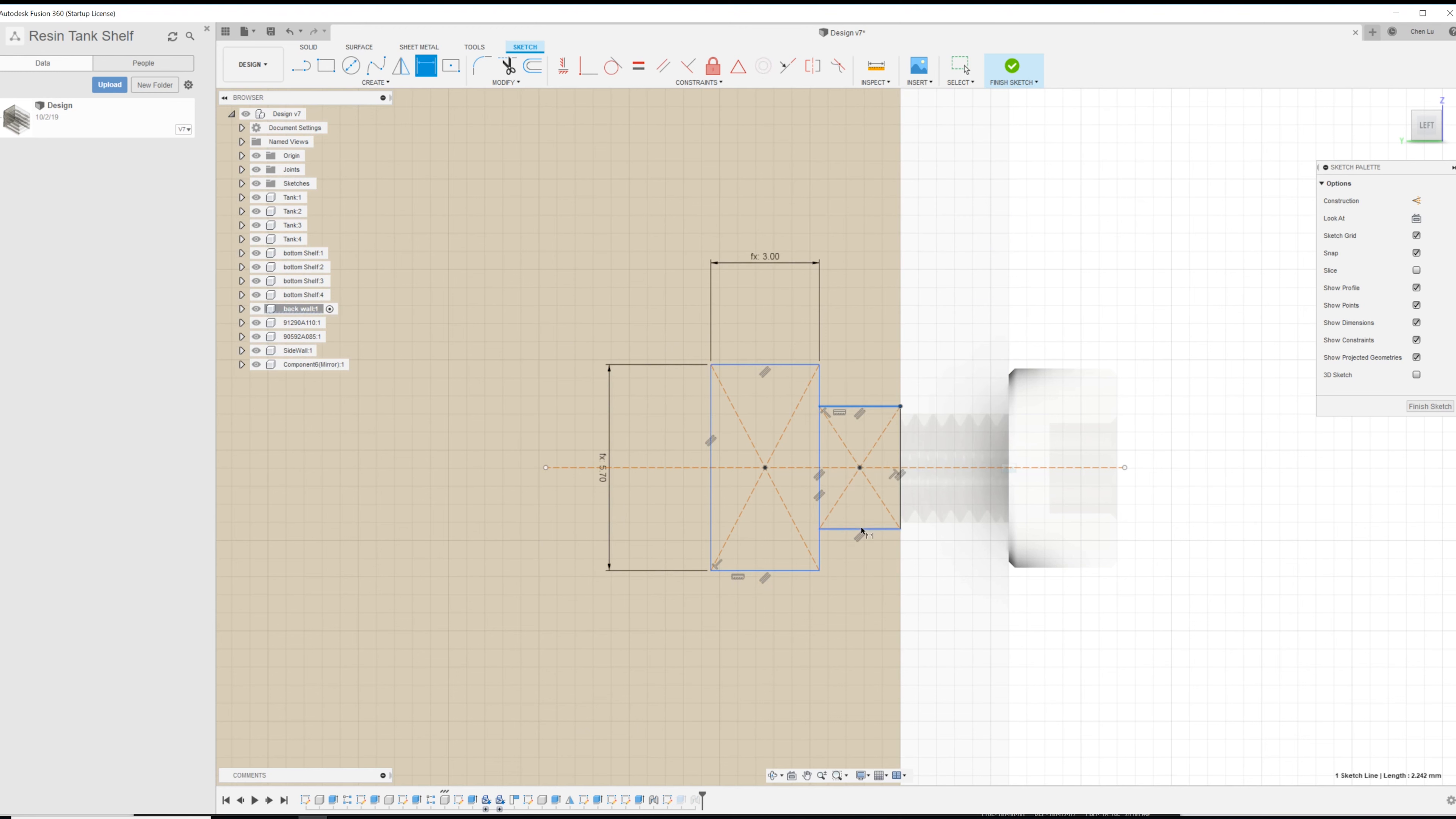
pyautogui.click(1175, 569)
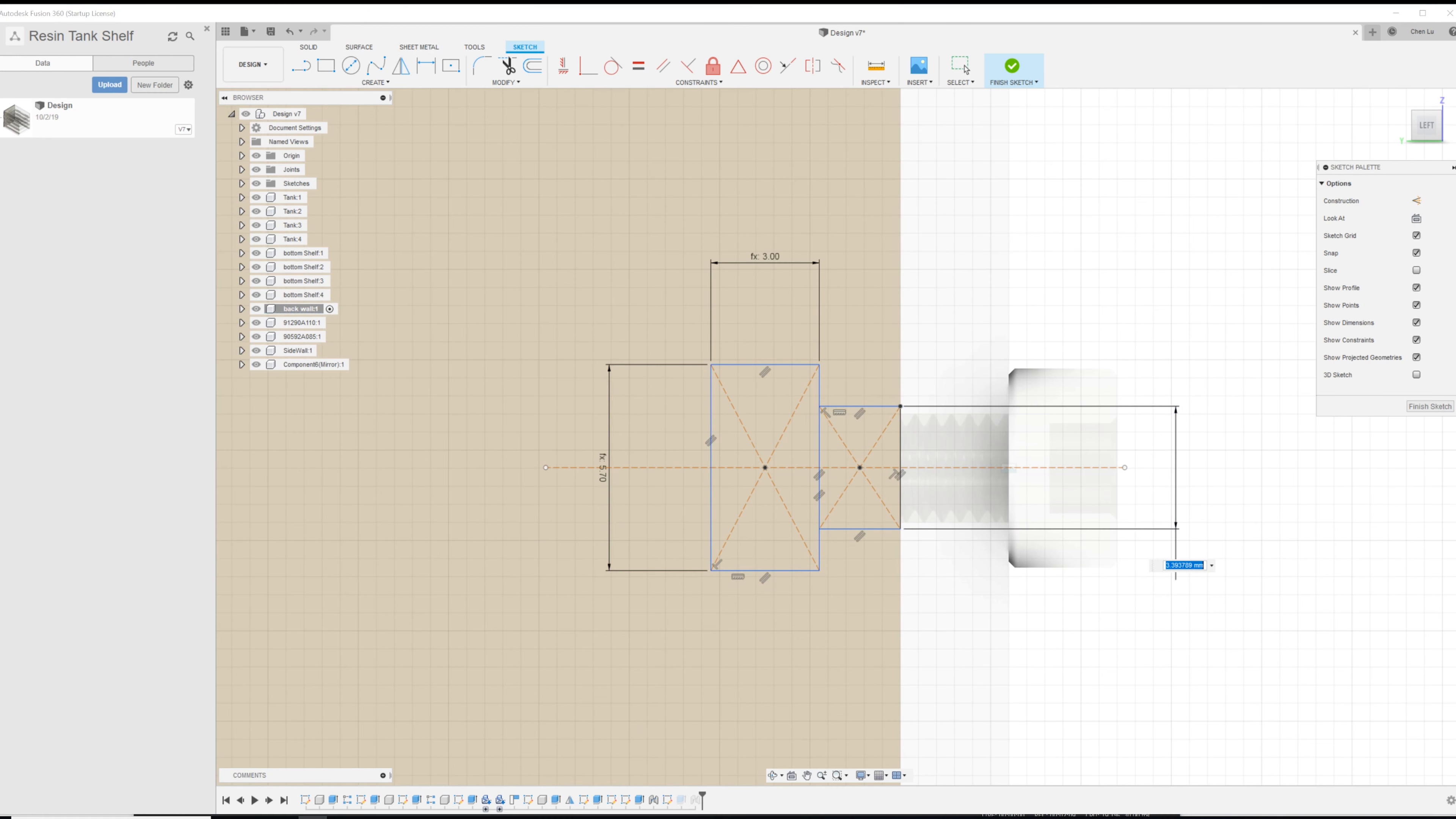
pyautogui.write('s')
pyautogui.press('Return')
pyautogui.press('Return')
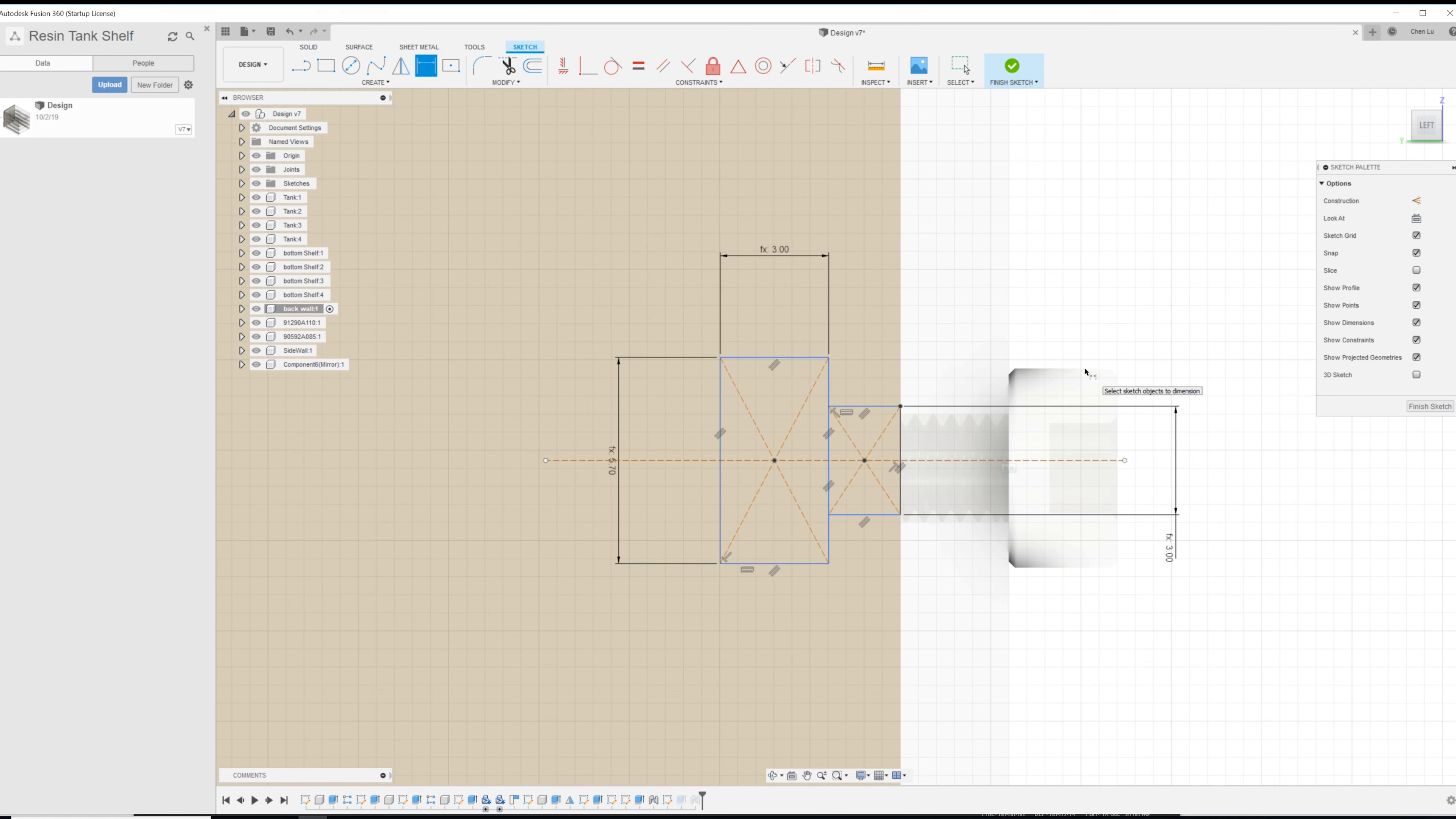
# - Finish the sketch and add the small screw-clearance rectangle to the profiles of the nut slot's cut
pyautogui.click(1415, 406)
pyautogui.keyDown('shift'); pyautogui.moveTo(782, 424); pyautogui.dragTo(804, 369, button='middle'); pyautogui.keyUp('shift')
pyautogui.scroll(3, 804, 369)
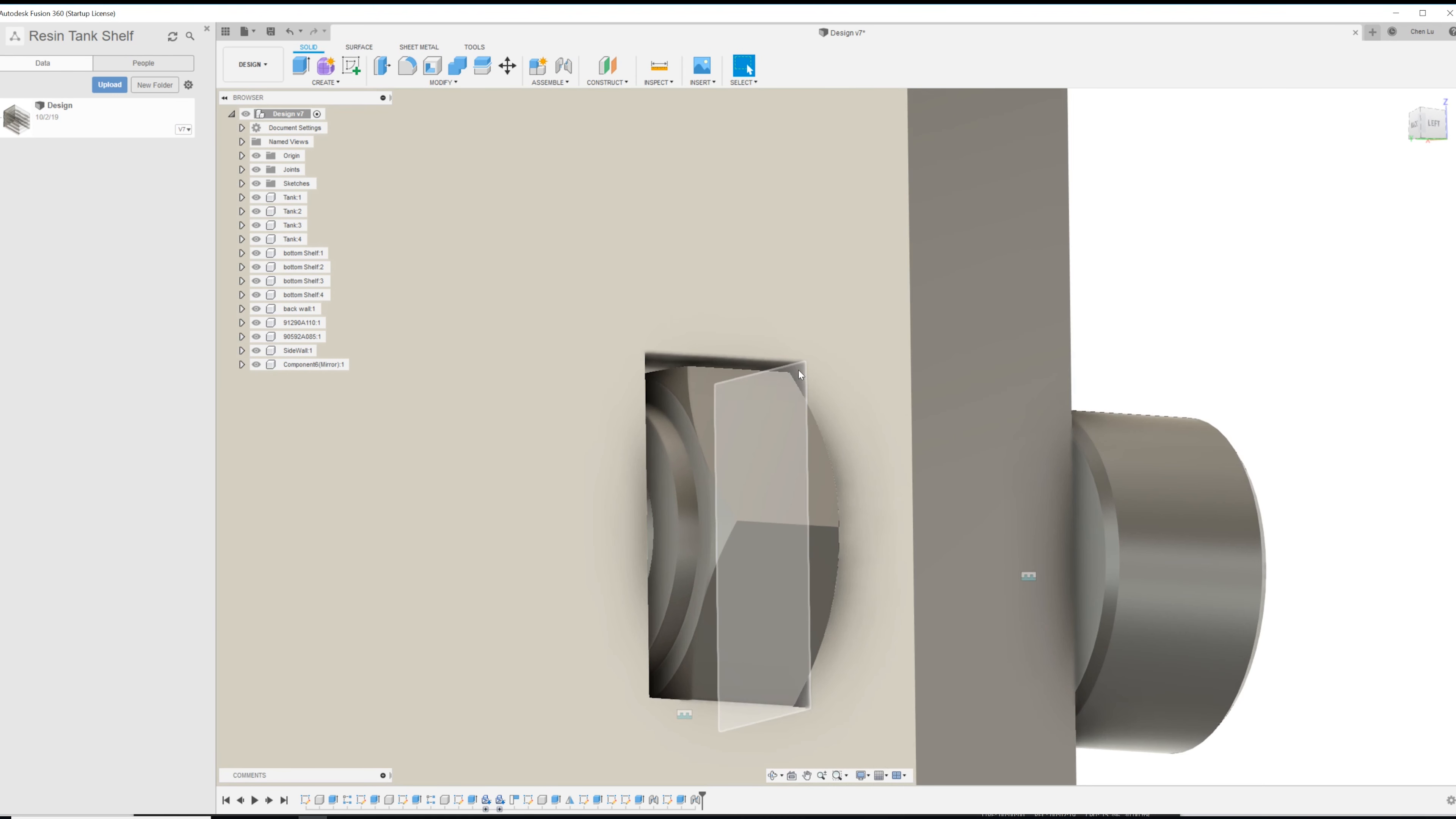
pyautogui.rightClick(799, 370)
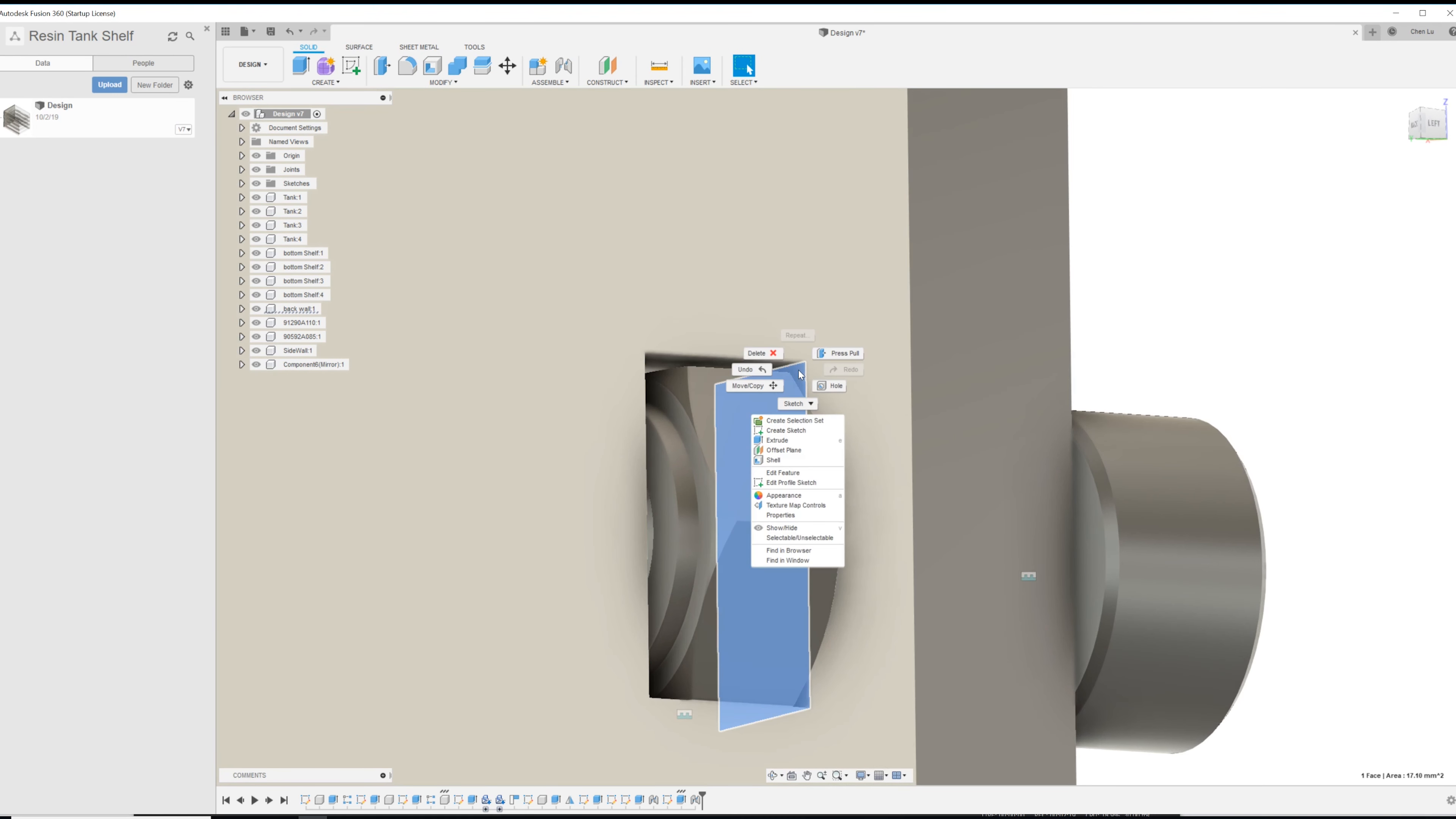
pyautogui.click(808, 473)
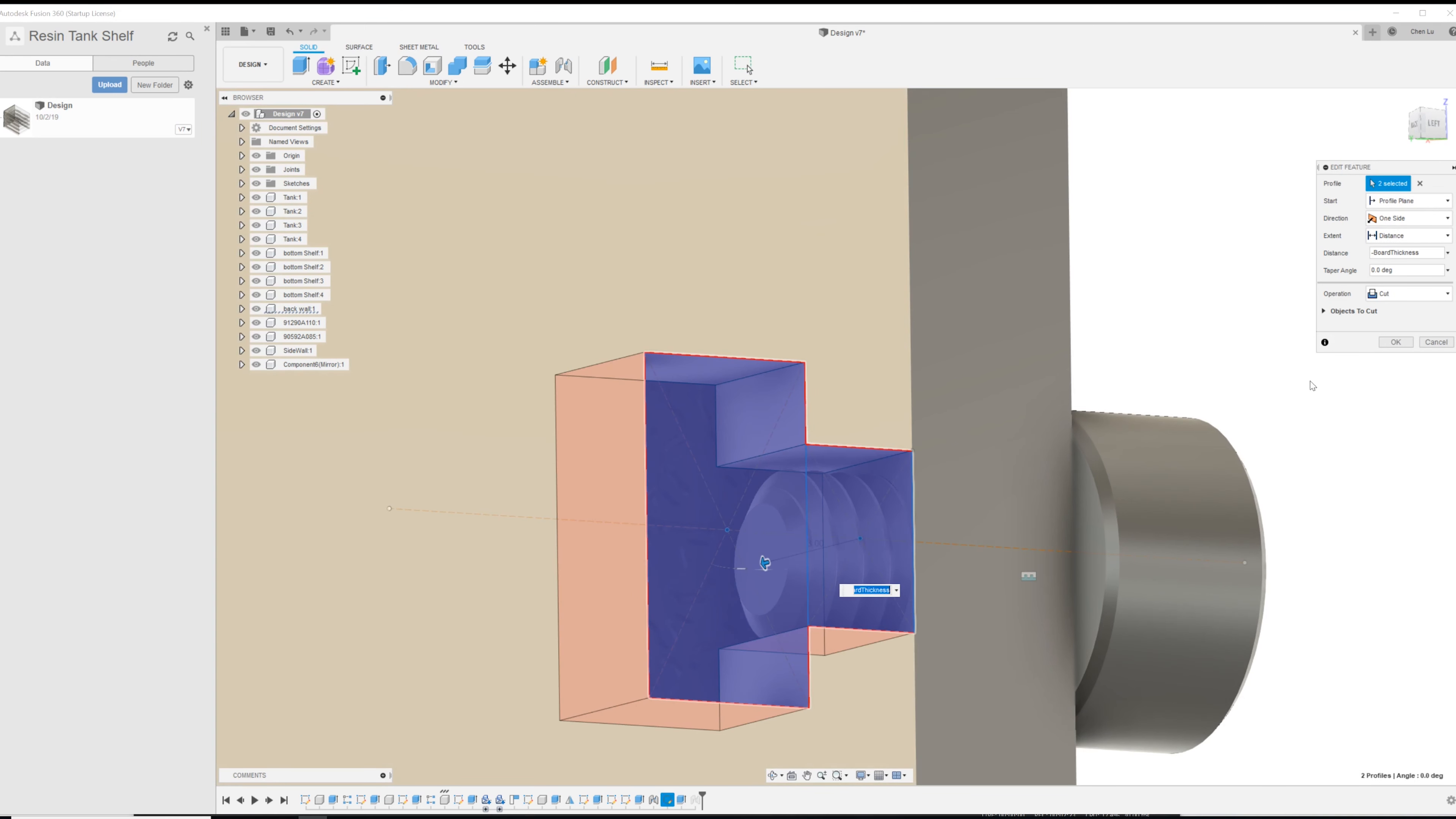
pyautogui.click(1392, 346)
# - Examine the fit of the nut and screw in the T-shaped slot and their place at the shelf's corner
pyautogui.scroll(-3, 1161, 398)
pyautogui.keyDown('shift'); pyautogui.moveTo(1141, 414); pyautogui.dragTo(1105, 410, button='middle'); pyautogui.keyUp('shift')
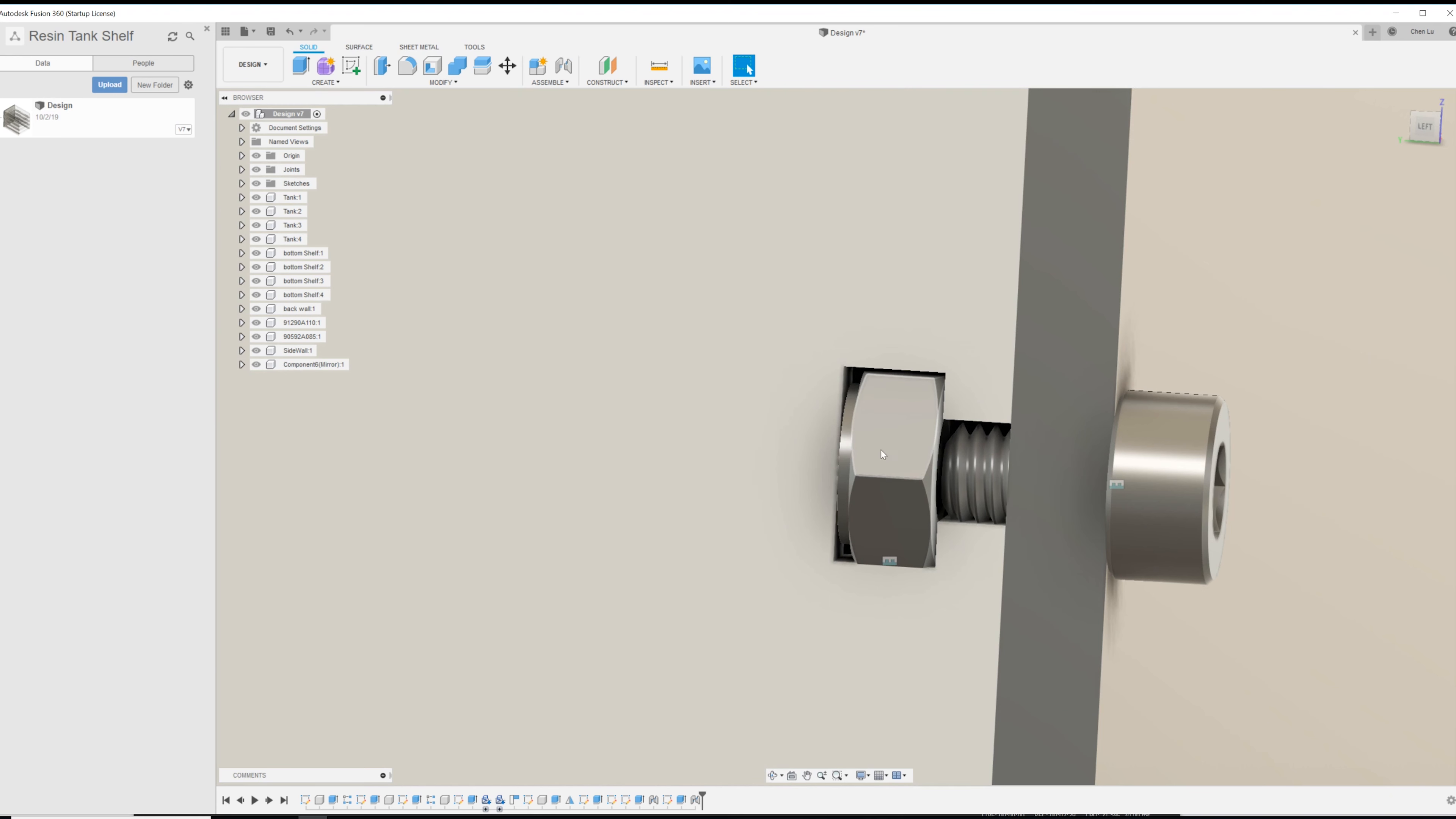
pyautogui.keyDown('shift'); pyautogui.moveTo(937, 477); pyautogui.dragTo(954, 469, button='middle'); pyautogui.keyUp('shift')
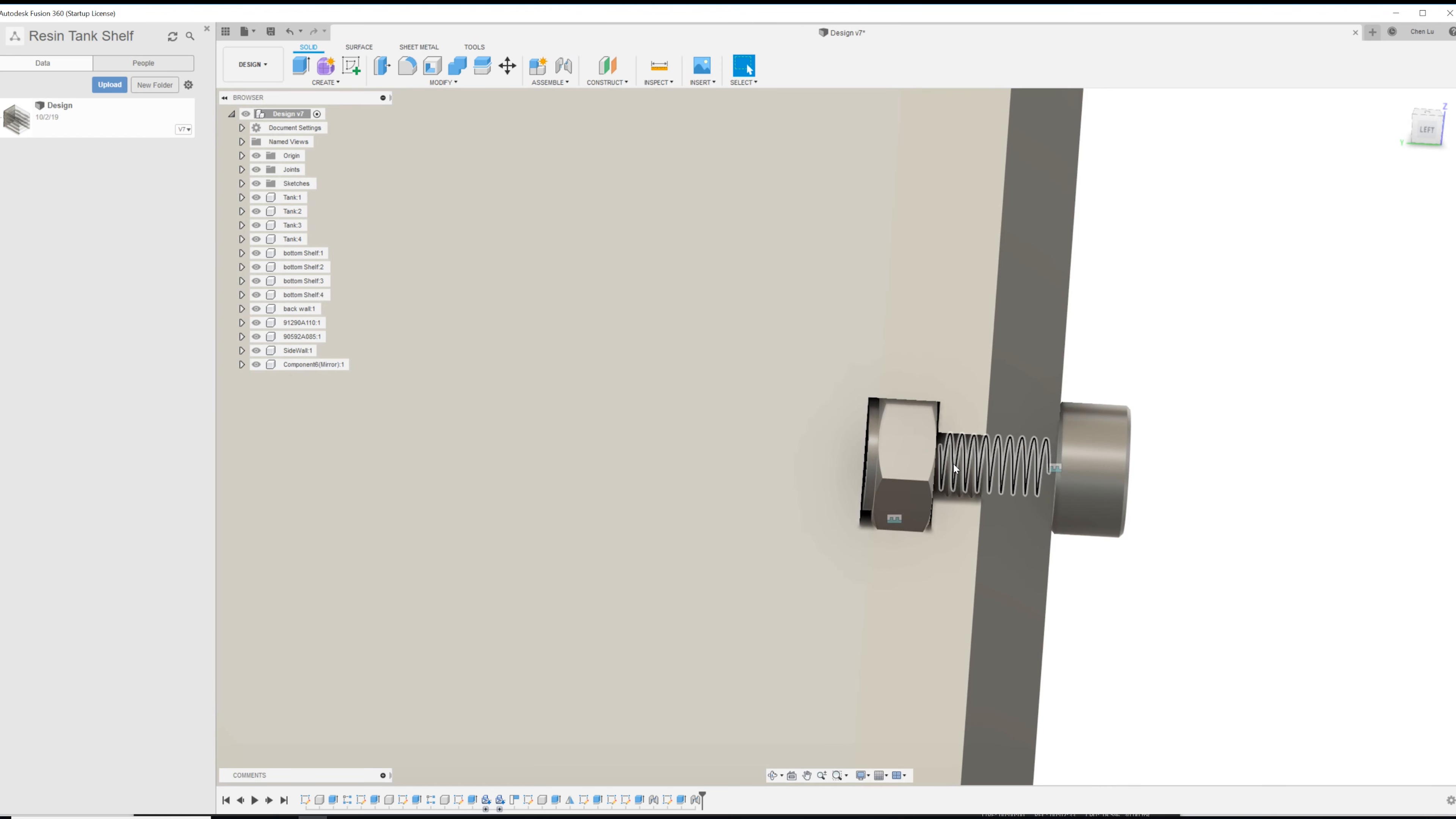
pyautogui.scroll(-5, 953, 470)
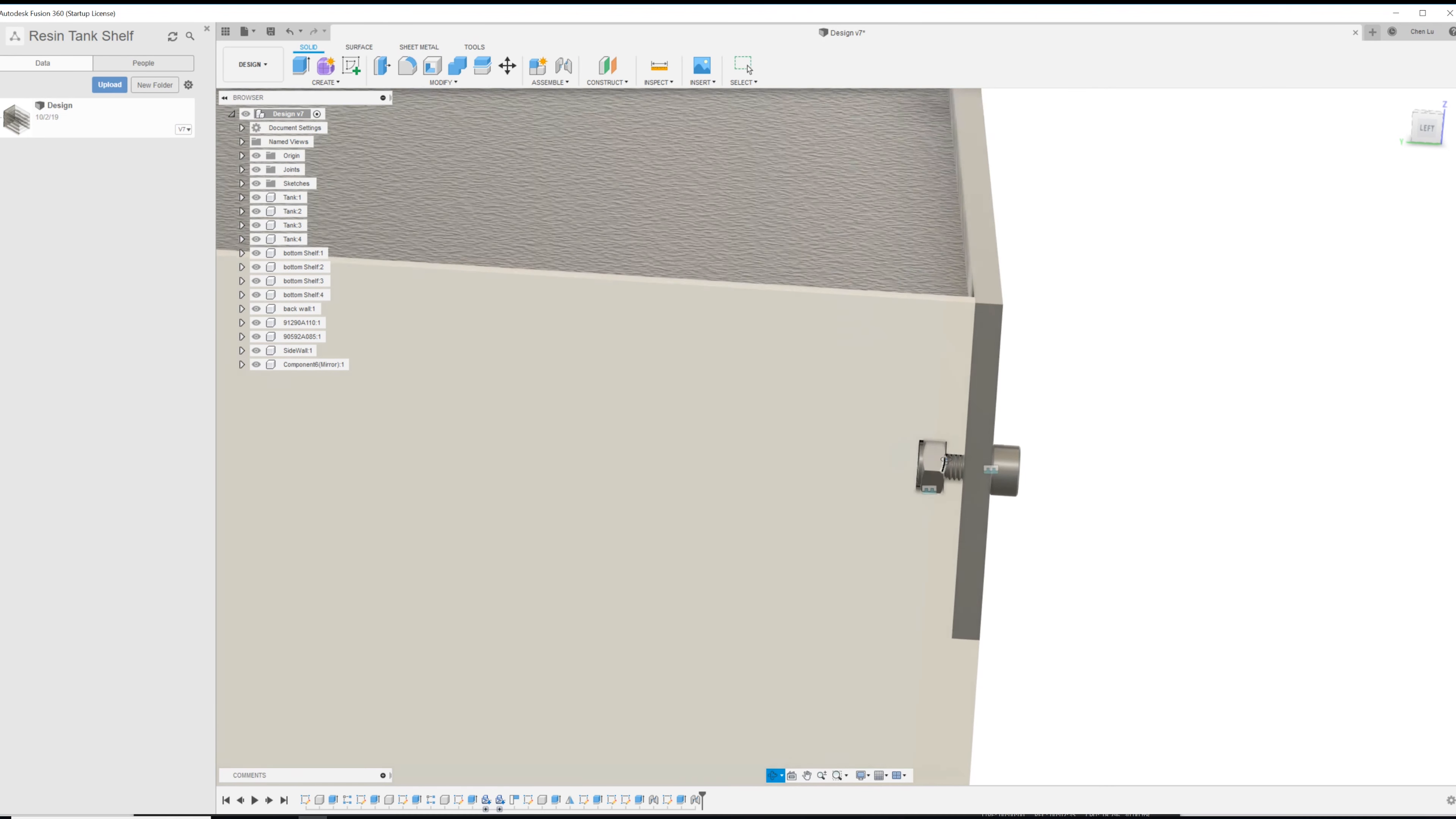
pyautogui.scroll(-5, 947, 462)
pyautogui.keyDown('shift'); pyautogui.moveTo(1008, 462); pyautogui.dragTo(948, 463, button='middle'); pyautogui.keyUp('shift')
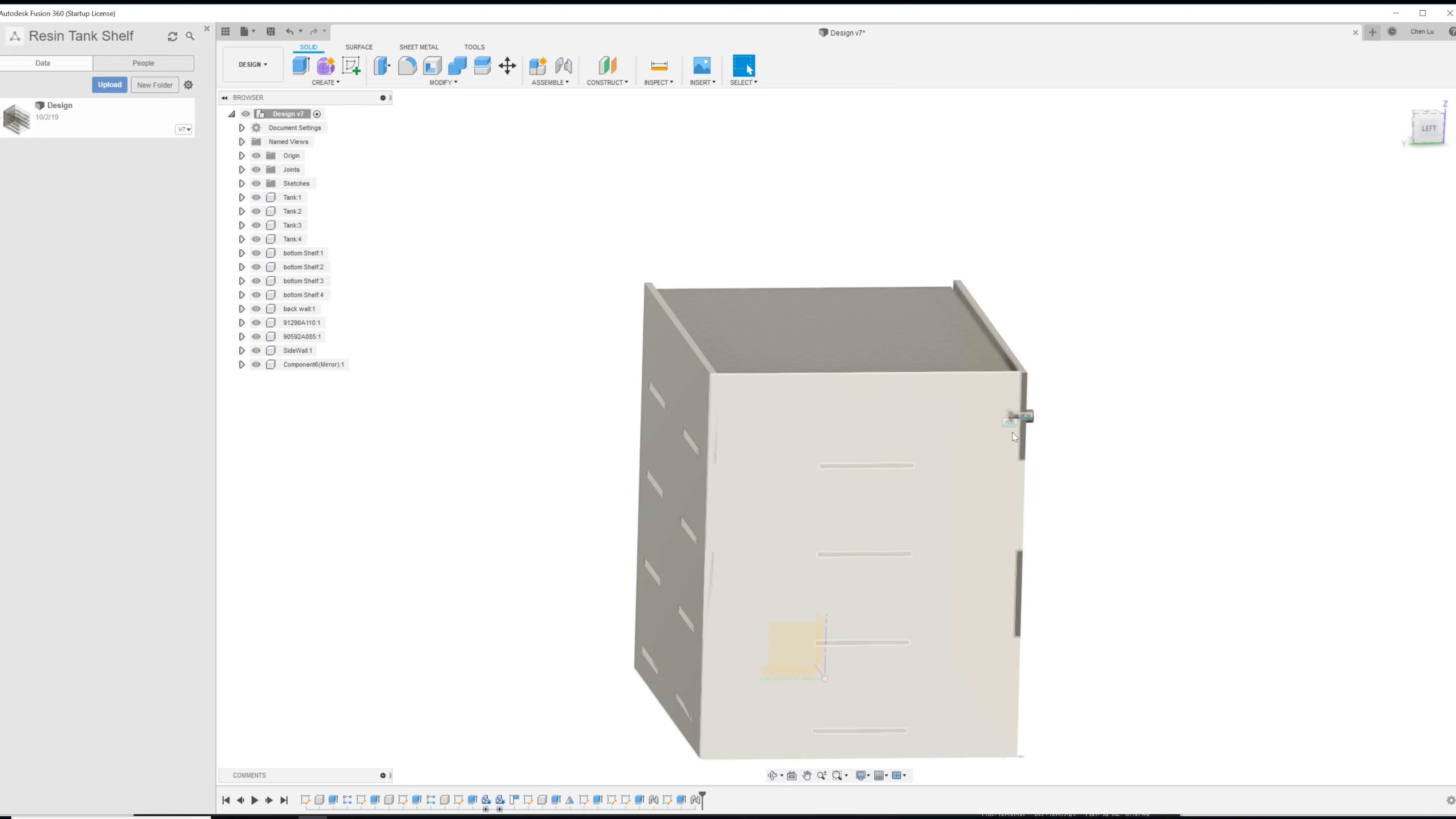
pyautogui.keyDown('shift'); pyautogui.moveTo(823, 609); pyautogui.dragTo(918, 507, button='middle'); pyautogui.keyUp('shift')
pyautogui.scroll(3, 706, 463)
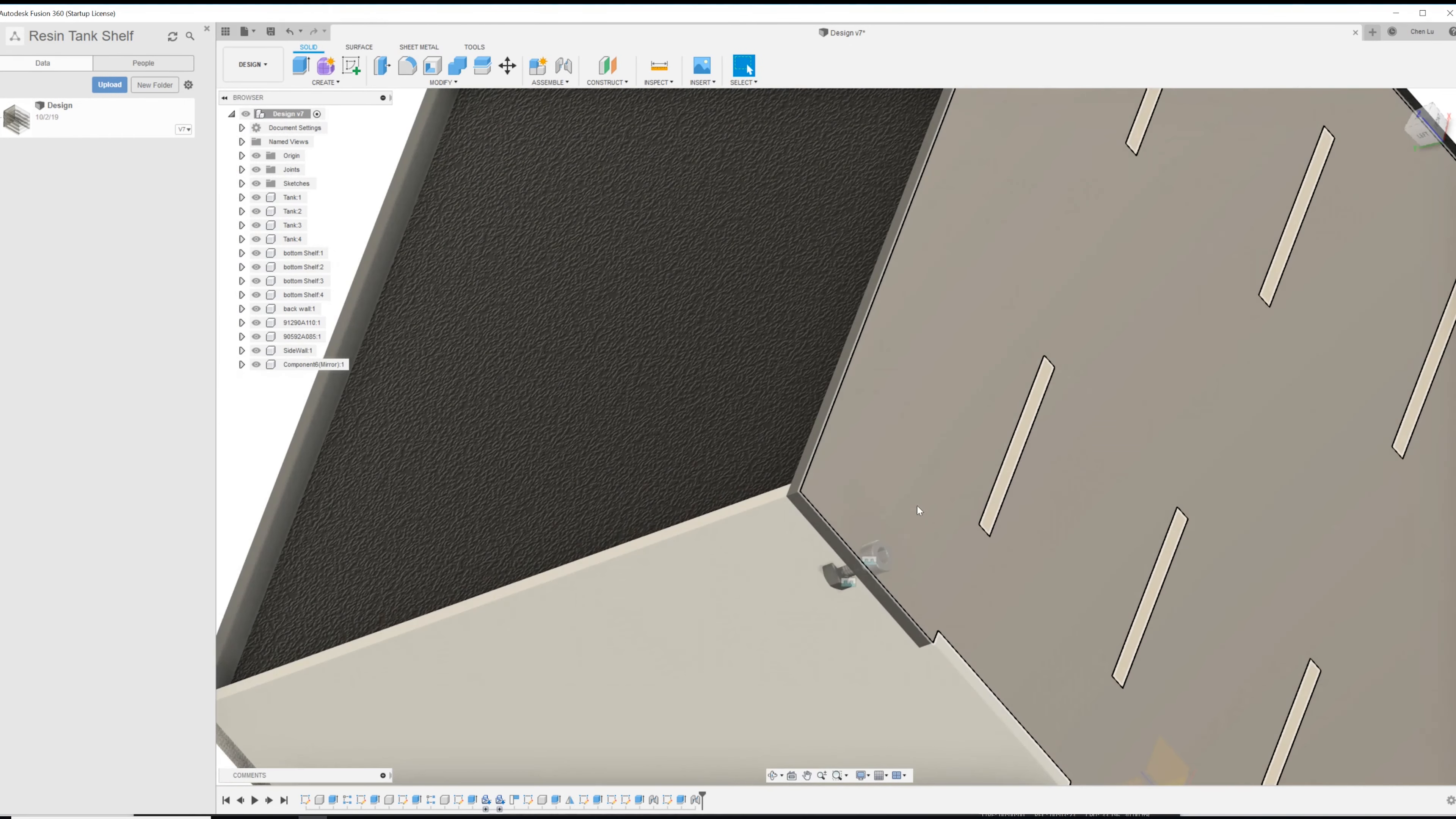
# - Set the BoardThickness user parameter to 5 mm
pyautogui.click(918, 506)
pyautogui.click(491, 86)
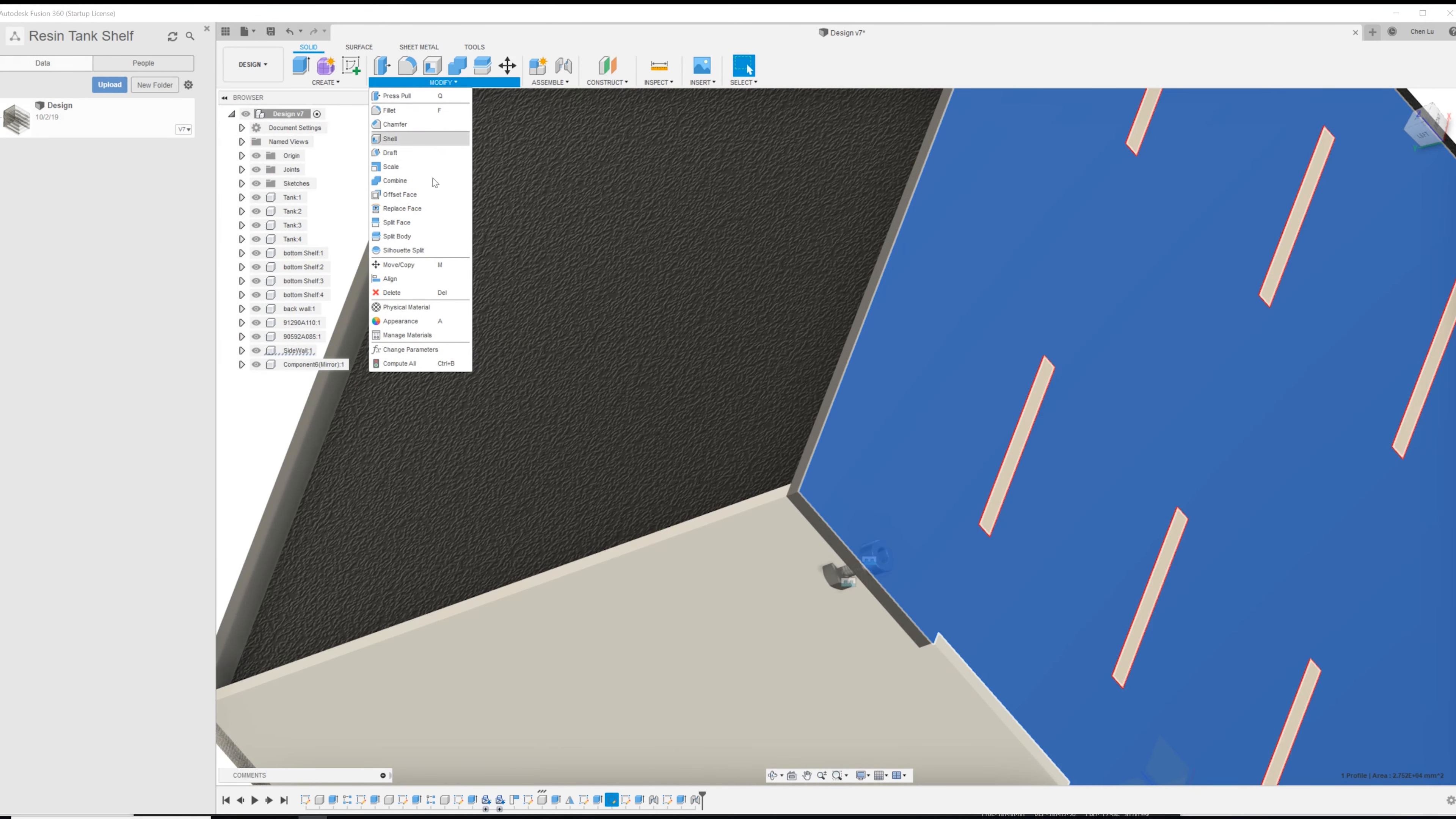
pyautogui.click(410, 349)
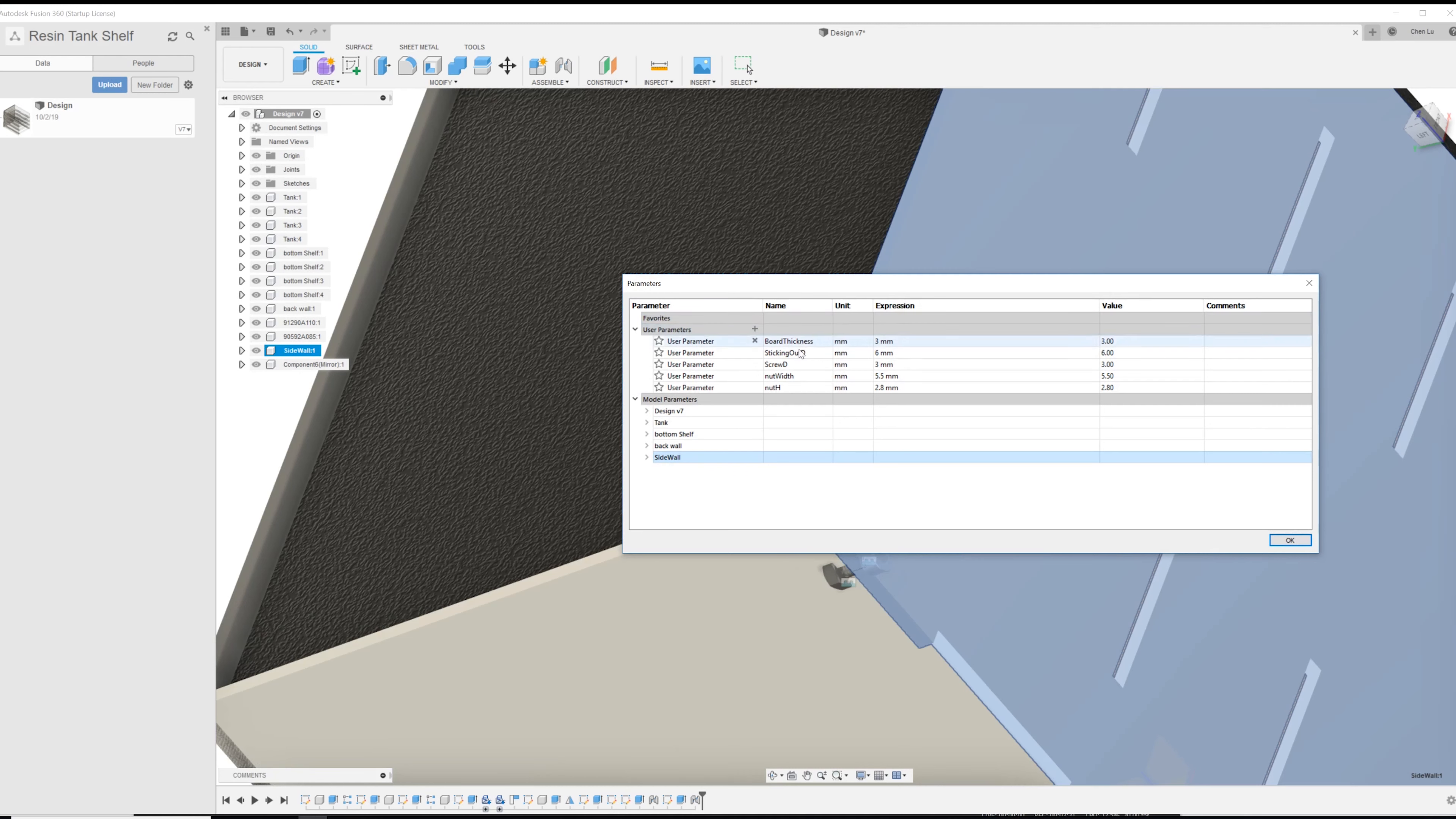
pyautogui.click(887, 342)
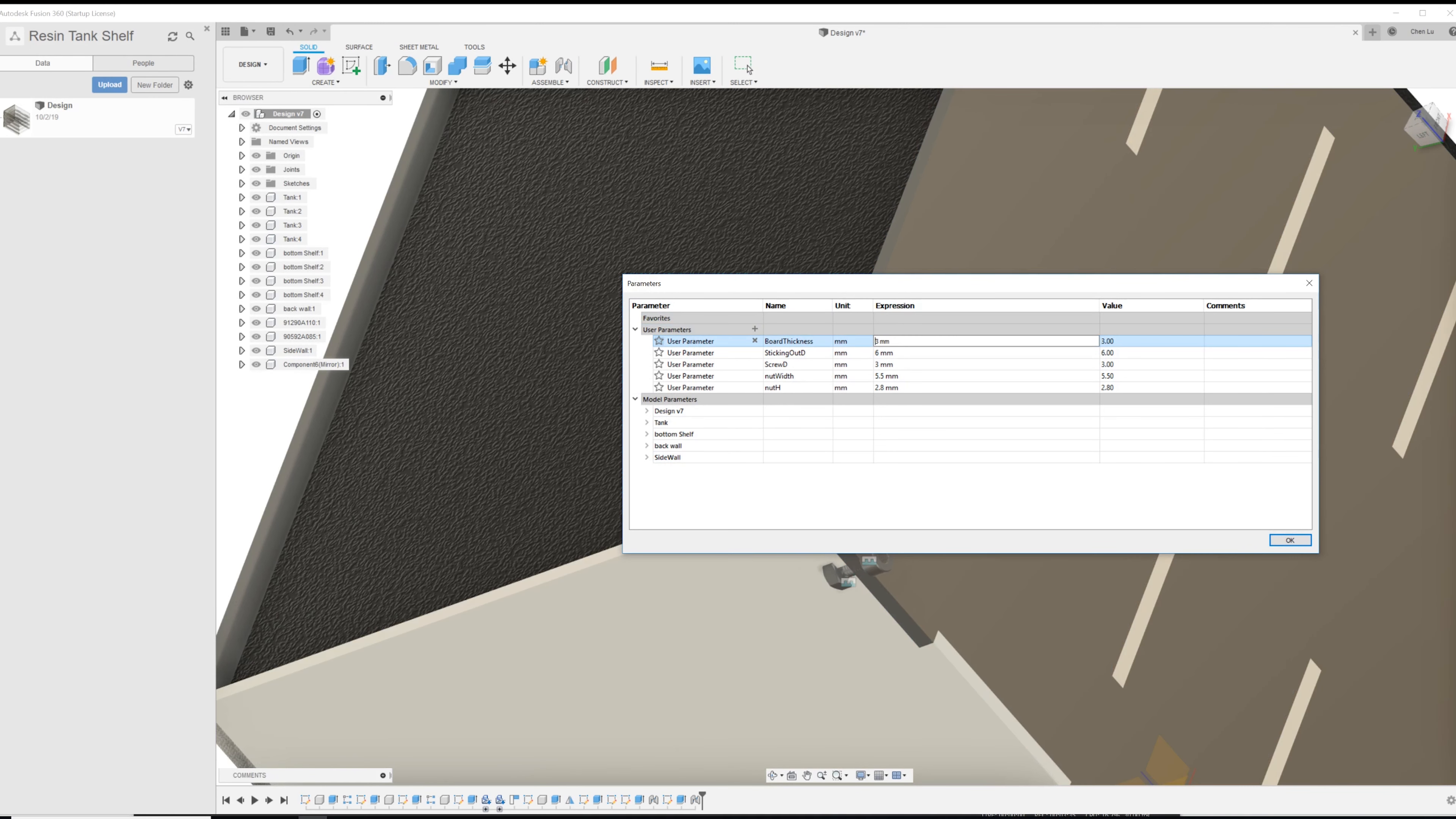
pyautogui.write('5')
pyautogui.click(1287, 539)
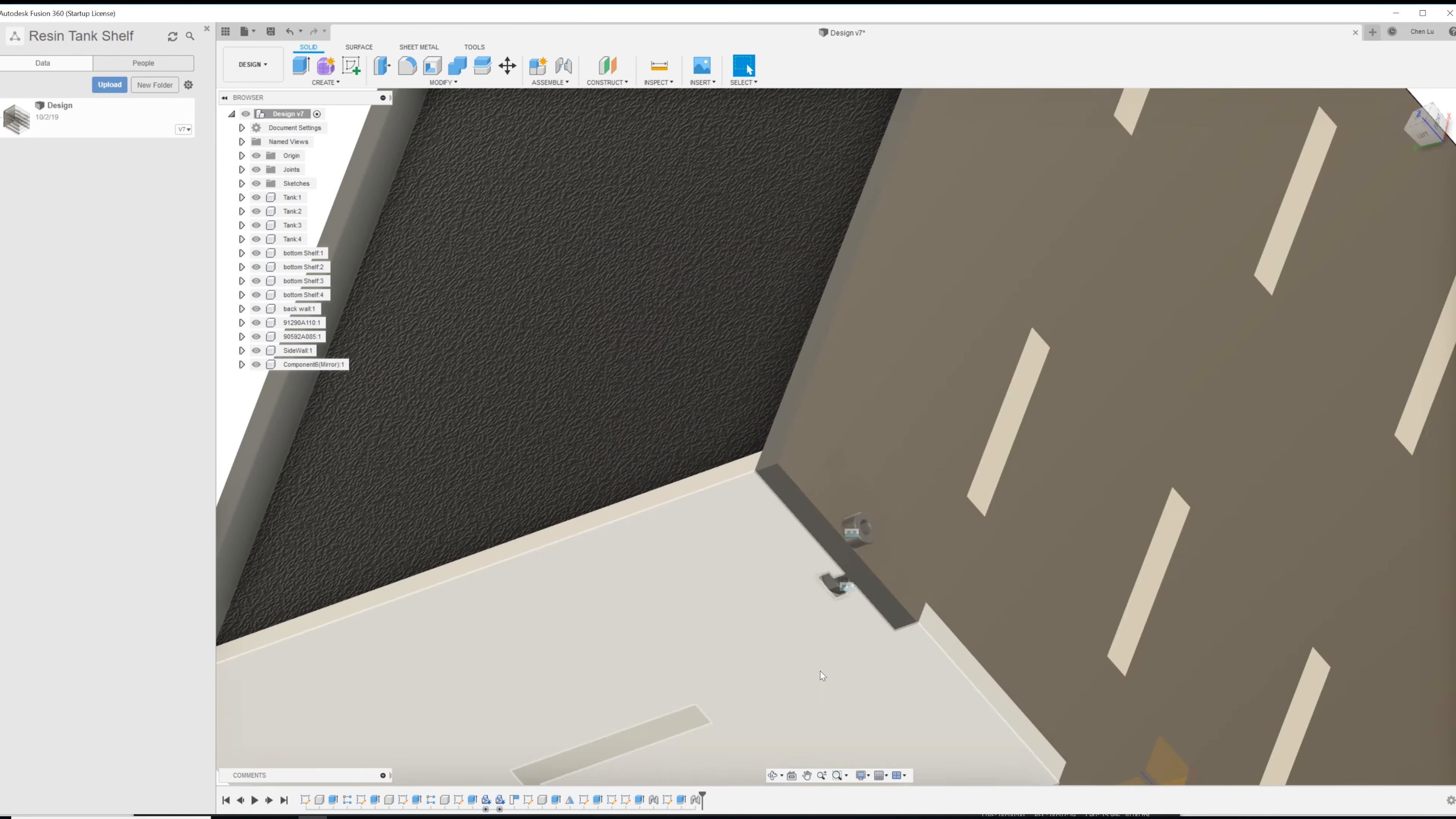
# - Examine how the screw, nut and slot line up with the thicker walls
pyautogui.scroll(3, 825, 659)
pyautogui.keyDown('shift'); pyautogui.moveTo(842, 513); pyautogui.dragTo(790, 497, button='middle'); pyautogui.keyUp('shift')
pyautogui.scroll(-5, 871, 538)
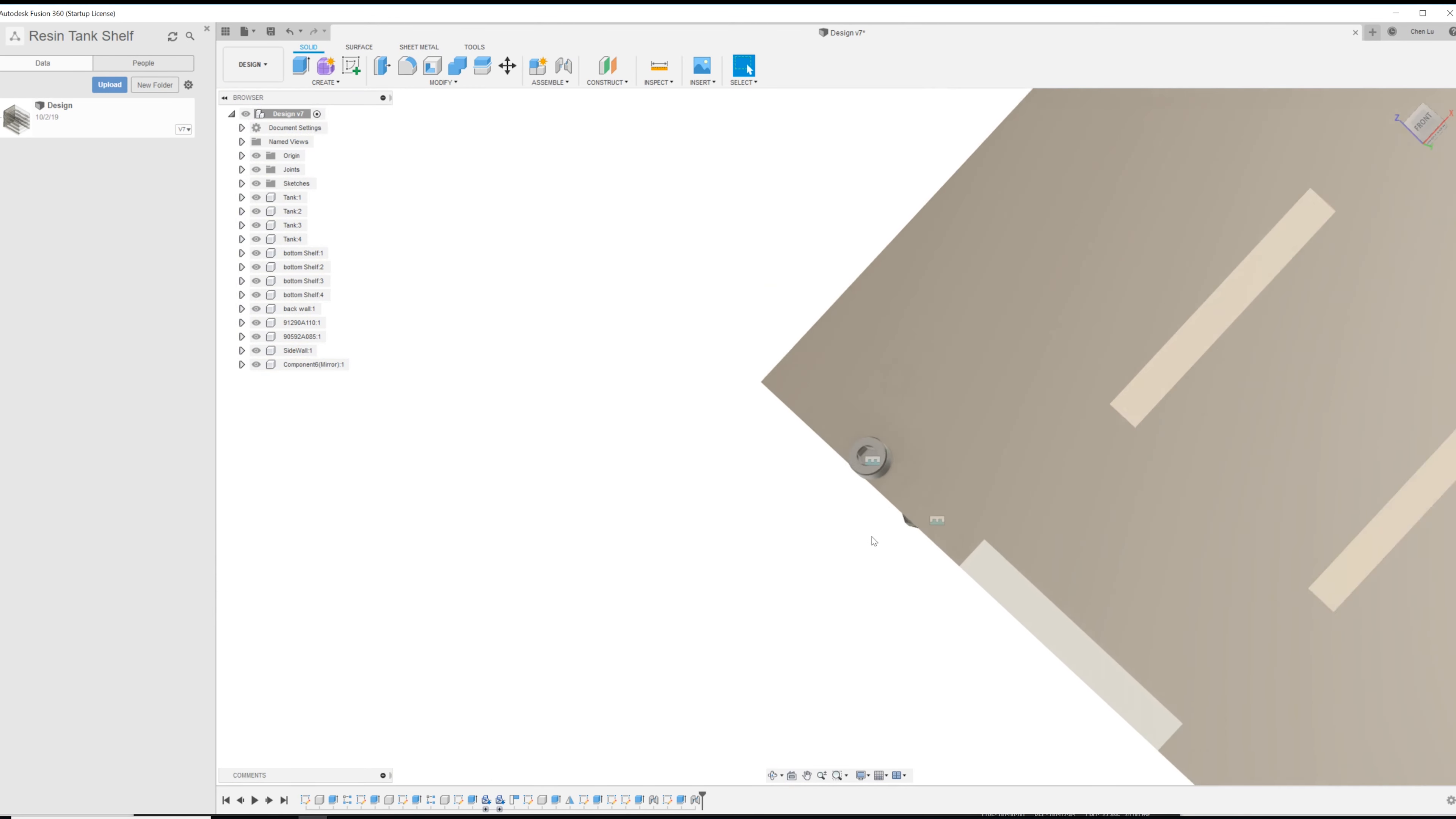
pyautogui.scroll(5, 869, 552)
pyautogui.keyDown('shift'); pyautogui.moveTo(871, 471); pyautogui.dragTo(963, 548, button='middle'); pyautogui.keyUp('shift')
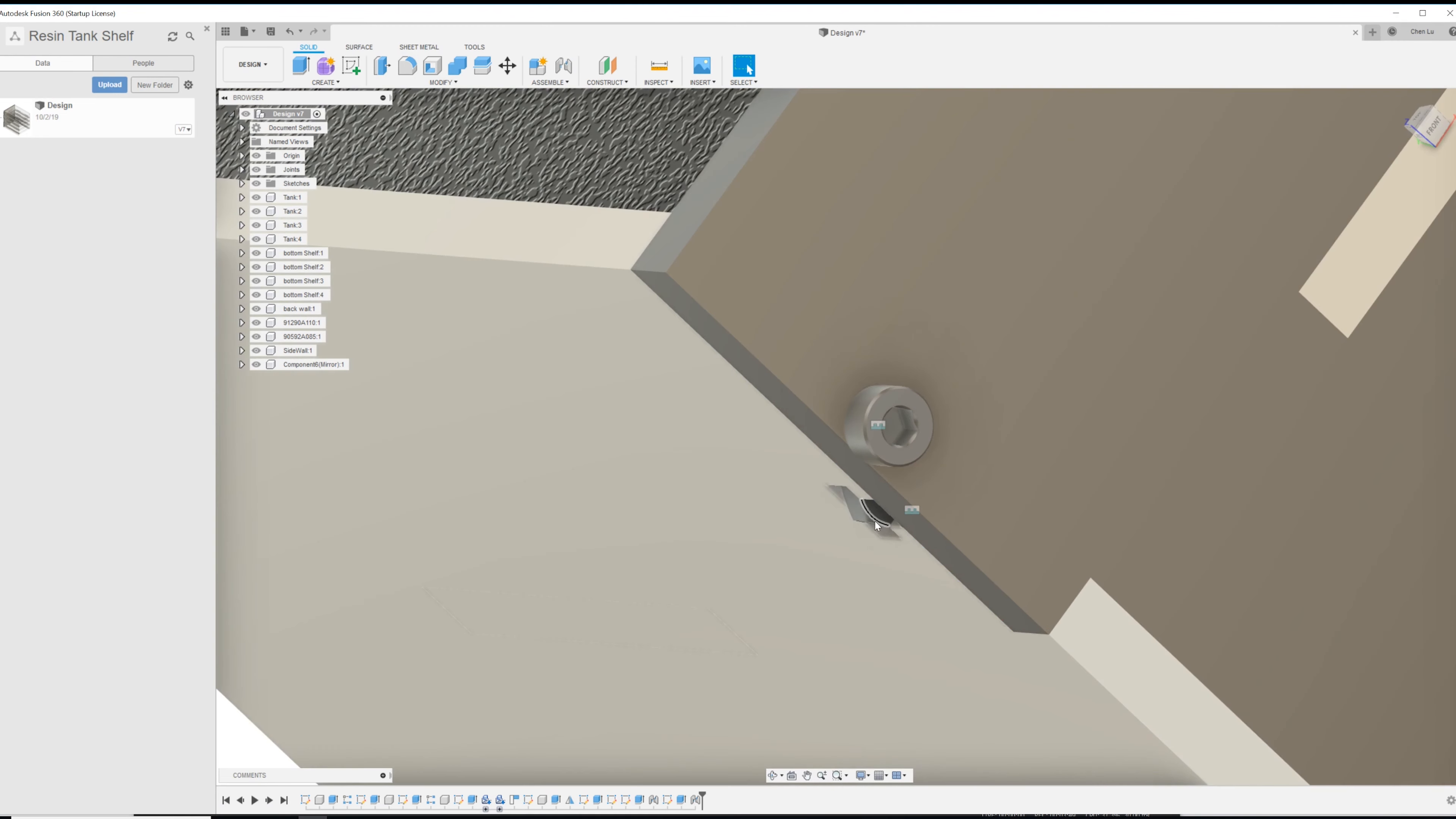
pyautogui.keyDown('shift'); pyautogui.moveTo(861, 511); pyautogui.dragTo(916, 441, button='middle'); pyautogui.keyUp('shift')
pyautogui.keyDown('shift'); pyautogui.moveTo(918, 494); pyautogui.dragTo(926, 510, button='middle'); pyautogui.keyUp('shift')
pyautogui.scroll(-2, 871, 525)
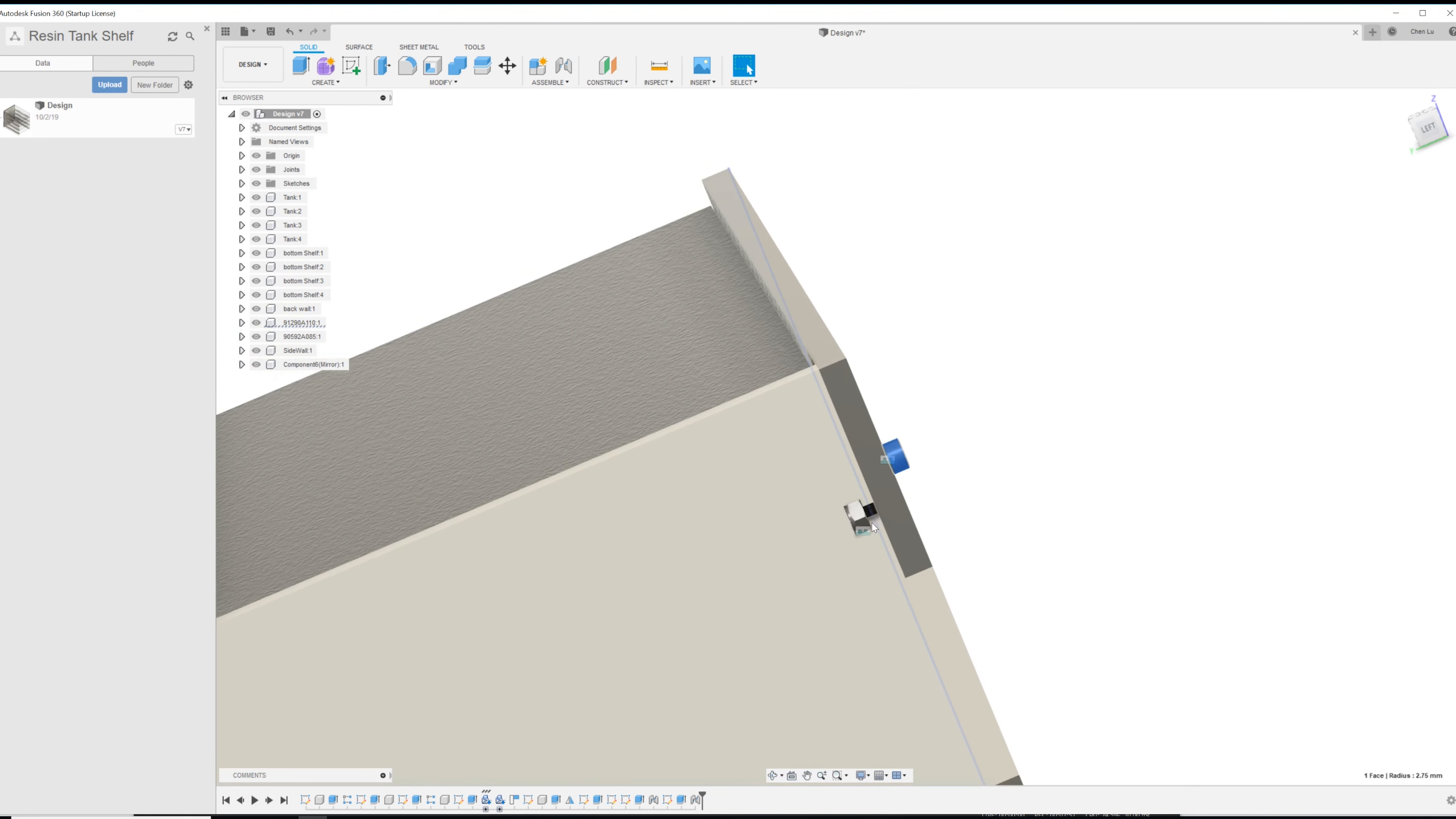
pyautogui.scroll(6, 871, 525)
pyautogui.keyDown('shift'); pyautogui.moveTo(871, 525); pyautogui.dragTo(868, 521, button='middle'); pyautogui.keyUp('shift')
pyautogui.click(872, 486)
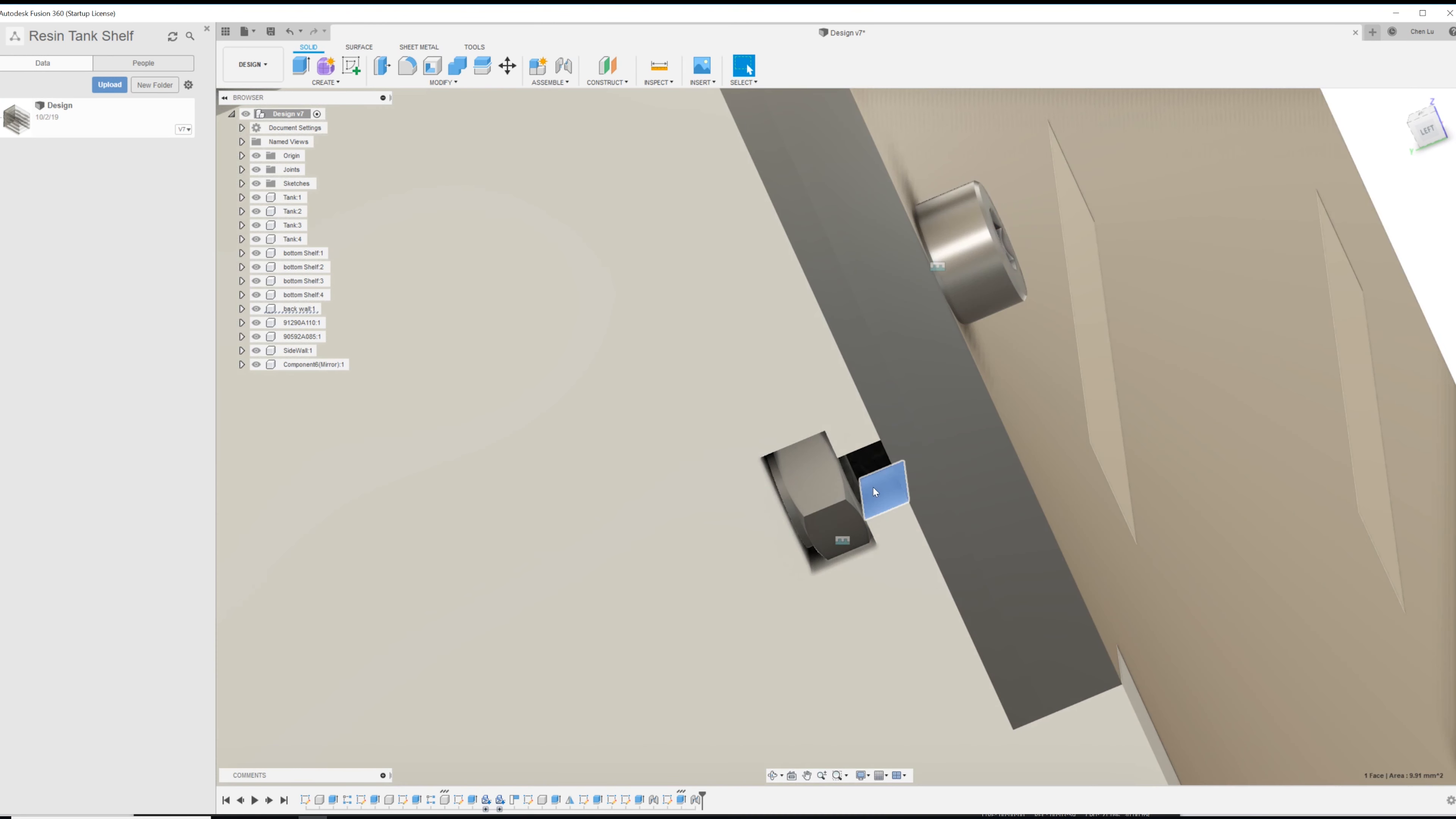
pyautogui.rightClick(872, 487)
pyautogui.click(881, 592)
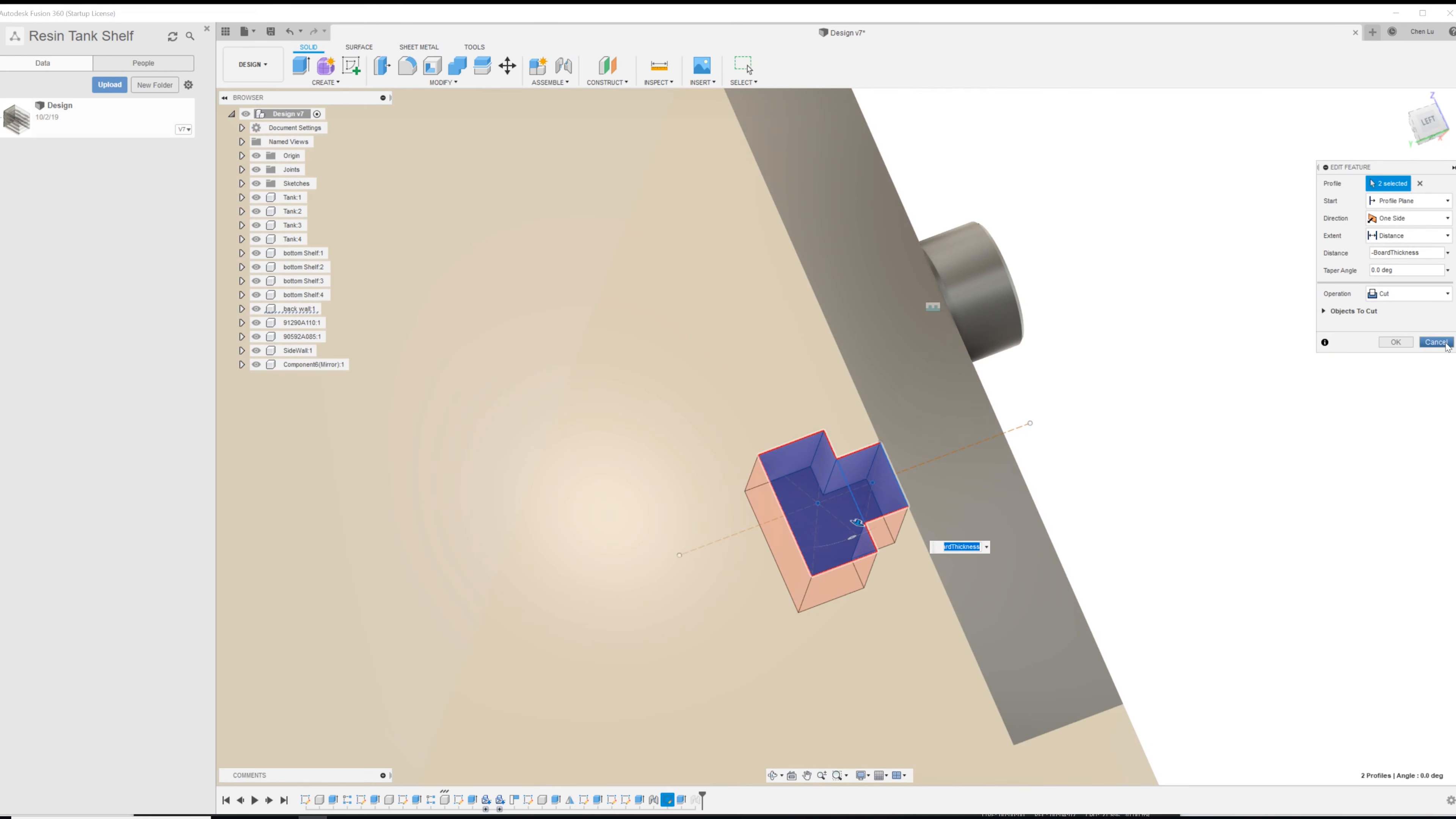
pyautogui.click(1436, 342)
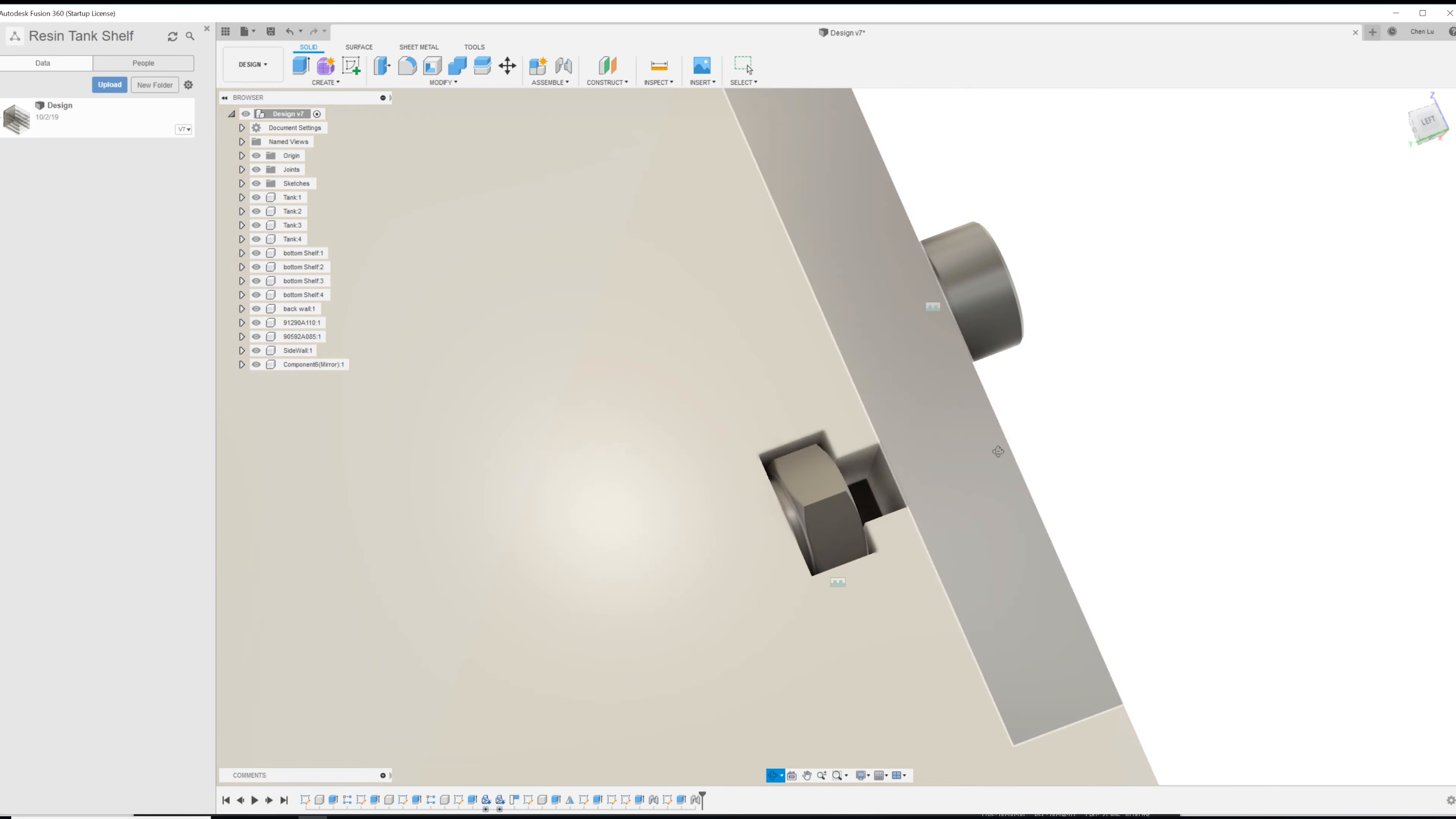
# - Edit the nut slot's profile sketch and move the centerline's outer endpoint onto the screw's axis at the head
pyautogui.click(883, 497)
pyautogui.rightClick(884, 501)
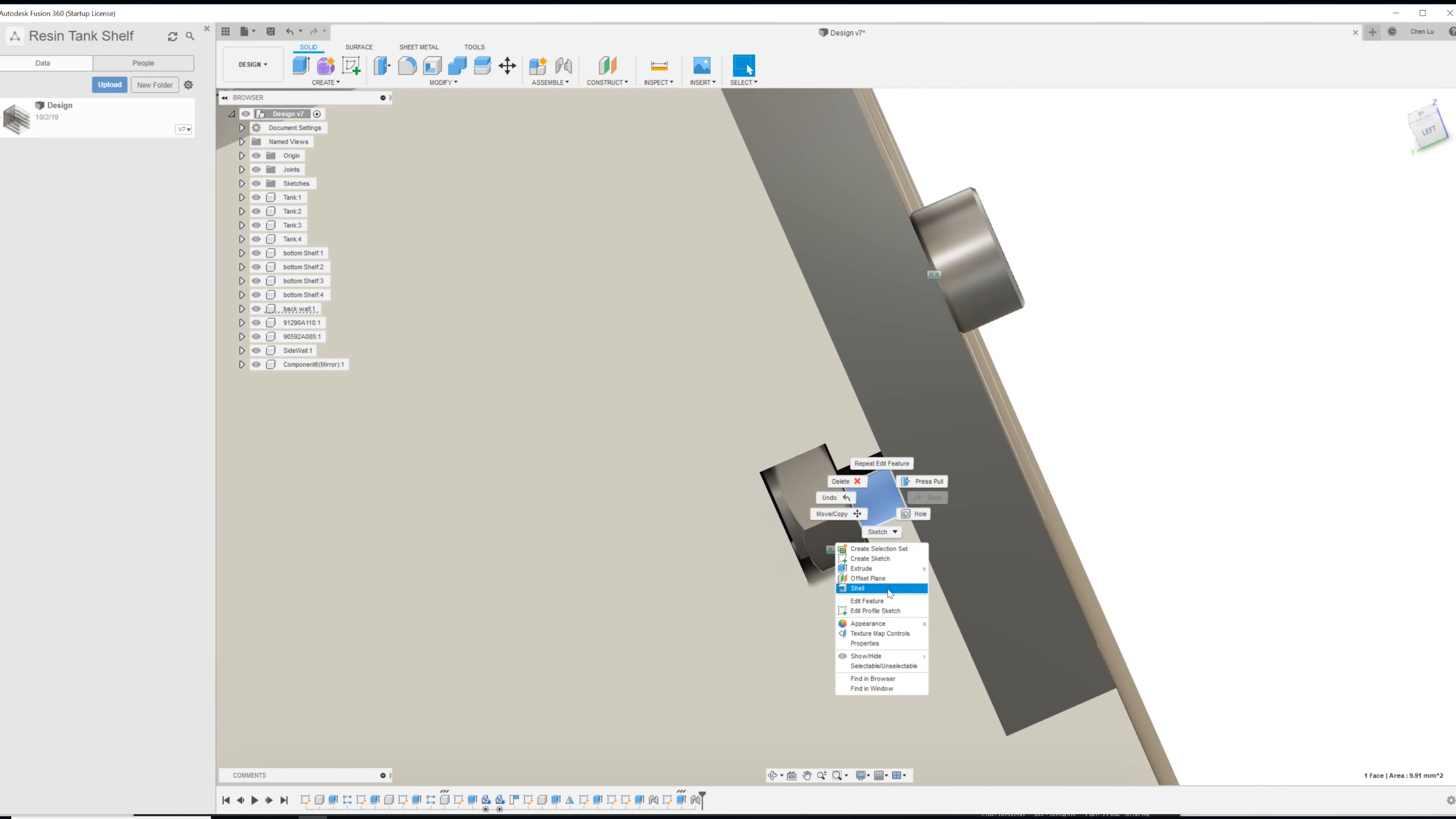
pyautogui.click(885, 610)
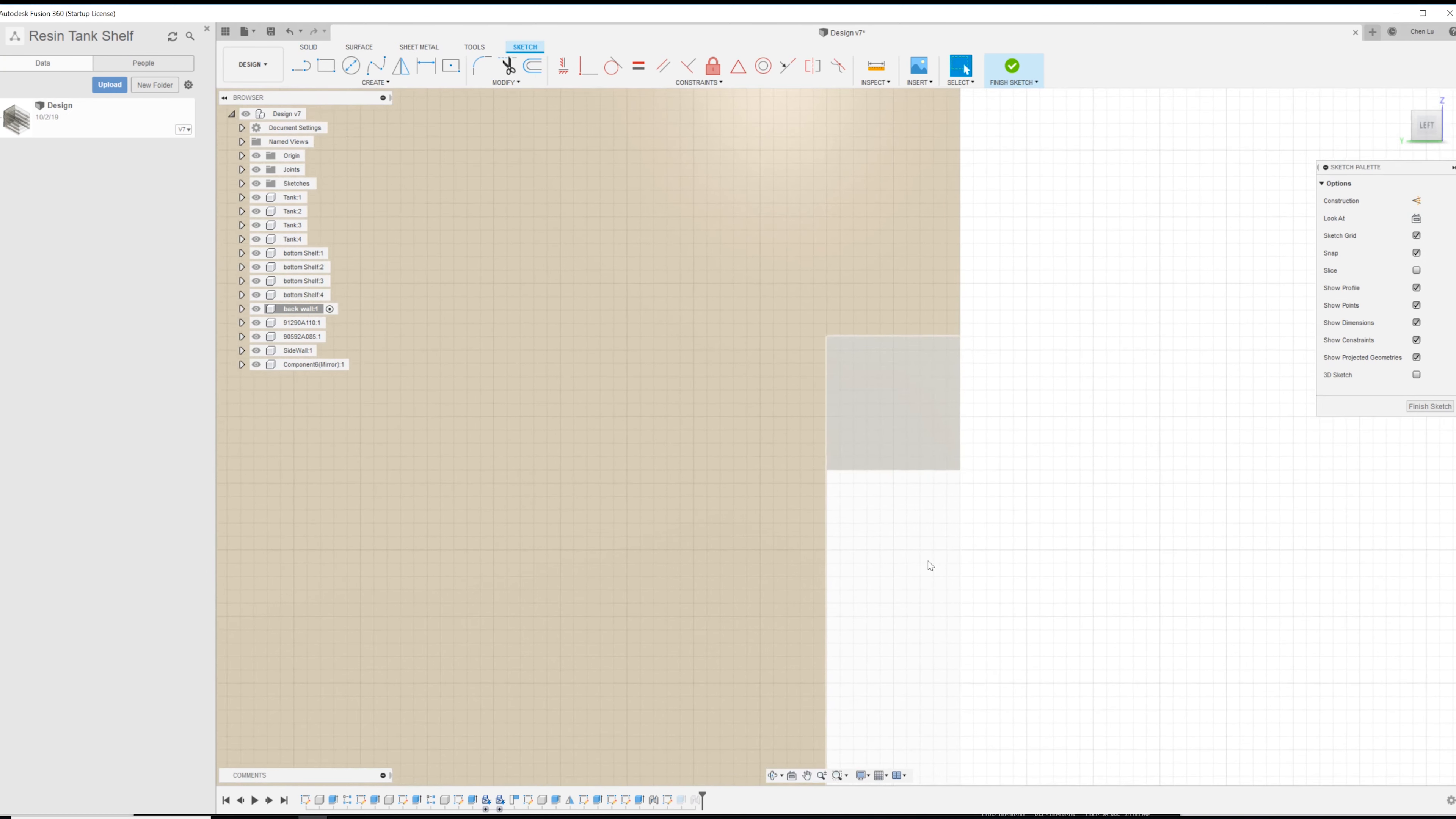
pyautogui.moveTo(926, 287); pyautogui.dragTo(914, 612, button='middle')
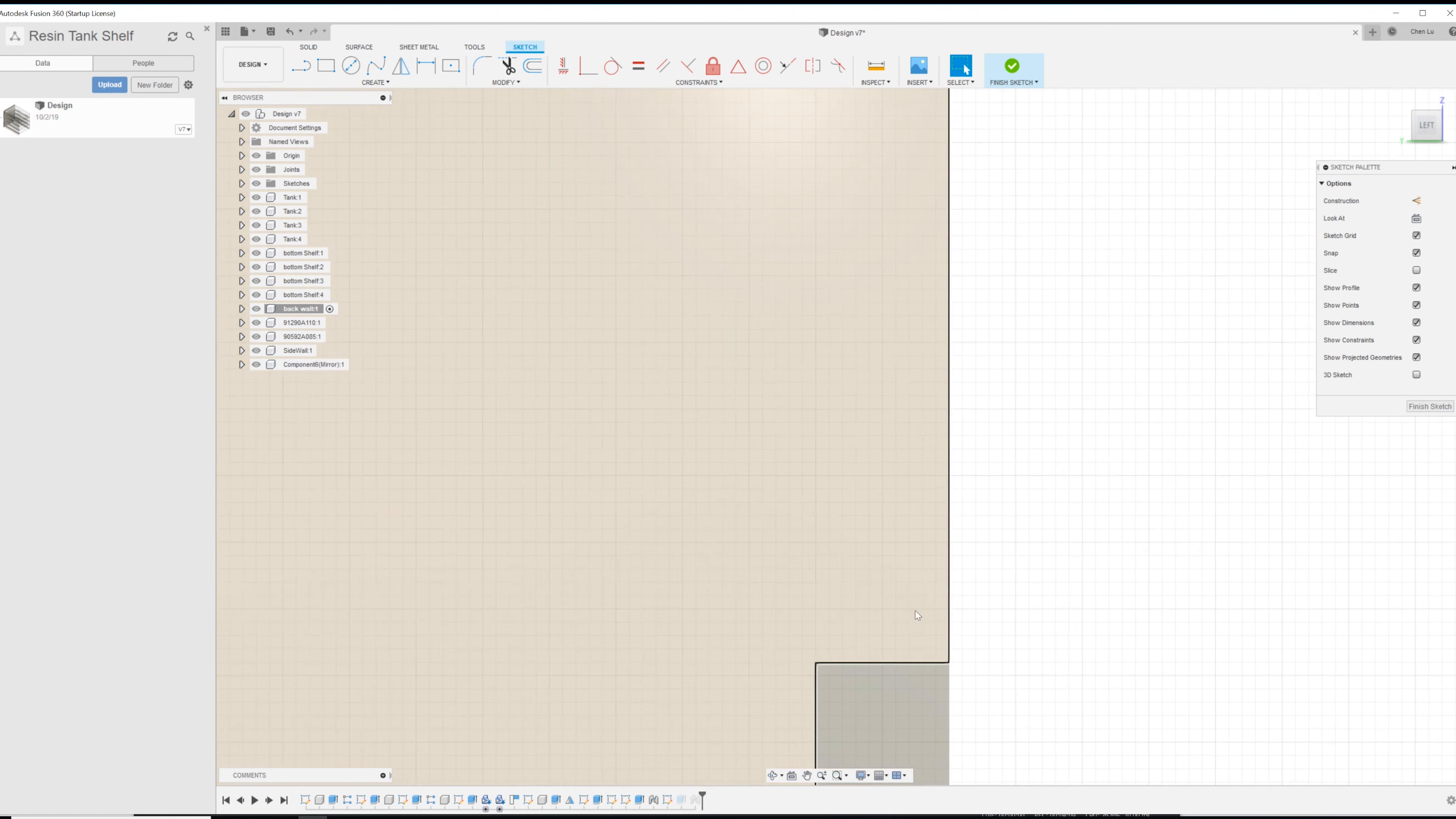
pyautogui.scroll(-4, 918, 583)
pyautogui.moveTo(933, 269); pyautogui.dragTo(924, 432, button='middle')
pyautogui.scroll(6, 926, 437)
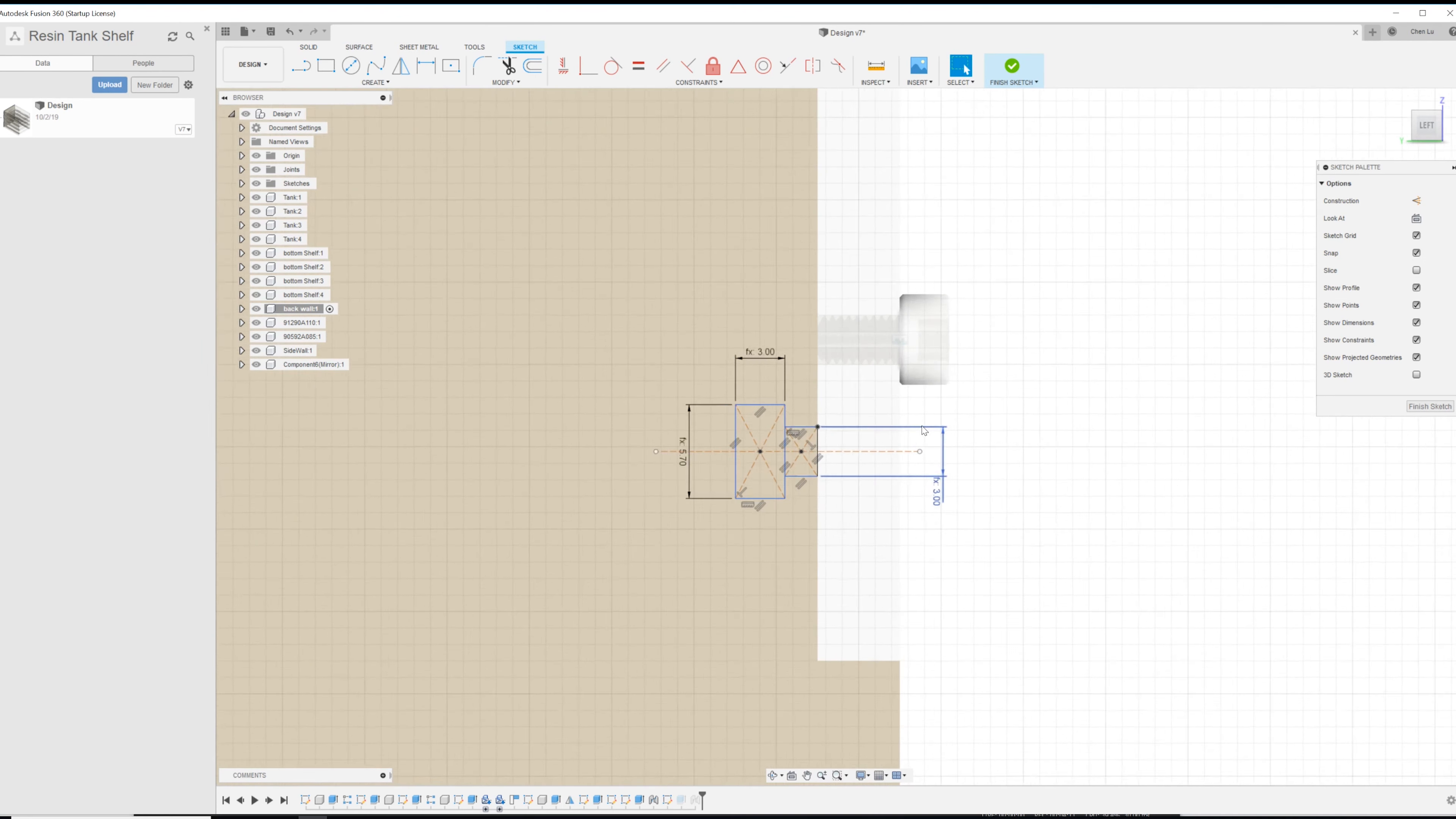
pyautogui.click(978, 560)
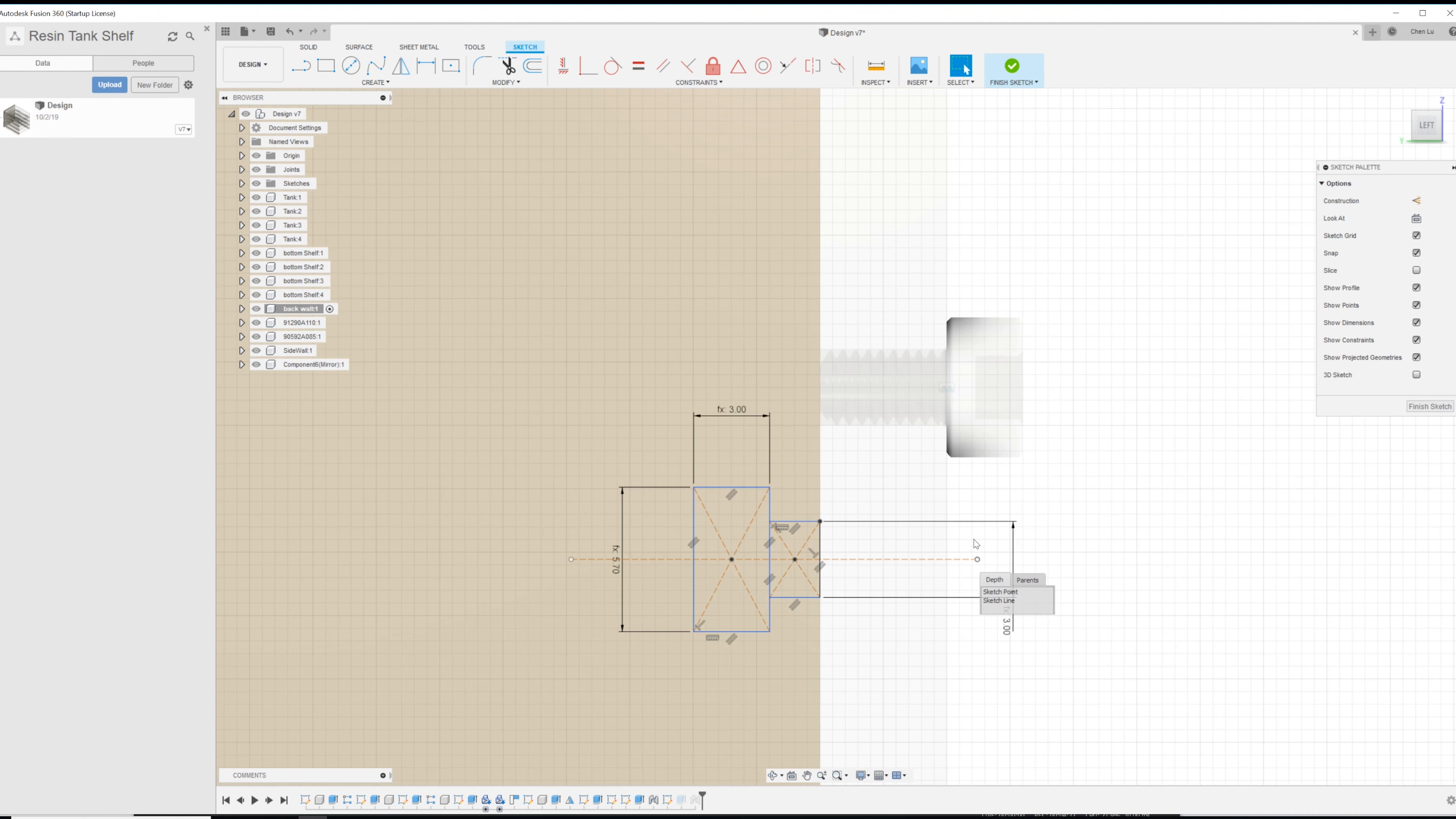
pyautogui.click(949, 434)
pyautogui.moveTo(983, 559); pyautogui.dragTo(945, 386)
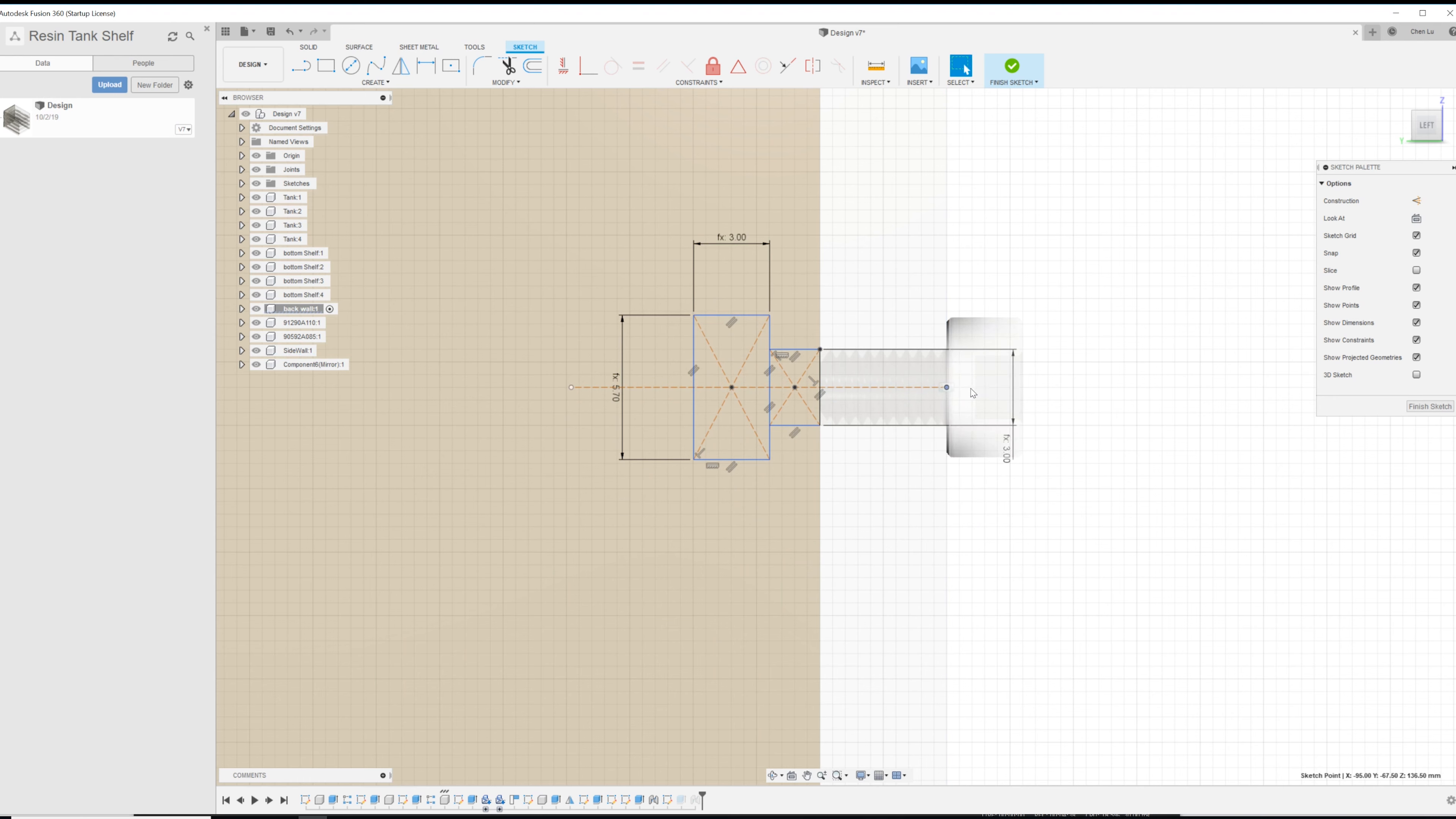
# - Project the screw head into the sketch, constrain the centerline's end to the midpoint of the head's inner edge, and finish the sketch
pyautogui.click(973, 391)
pyautogui.press('p')
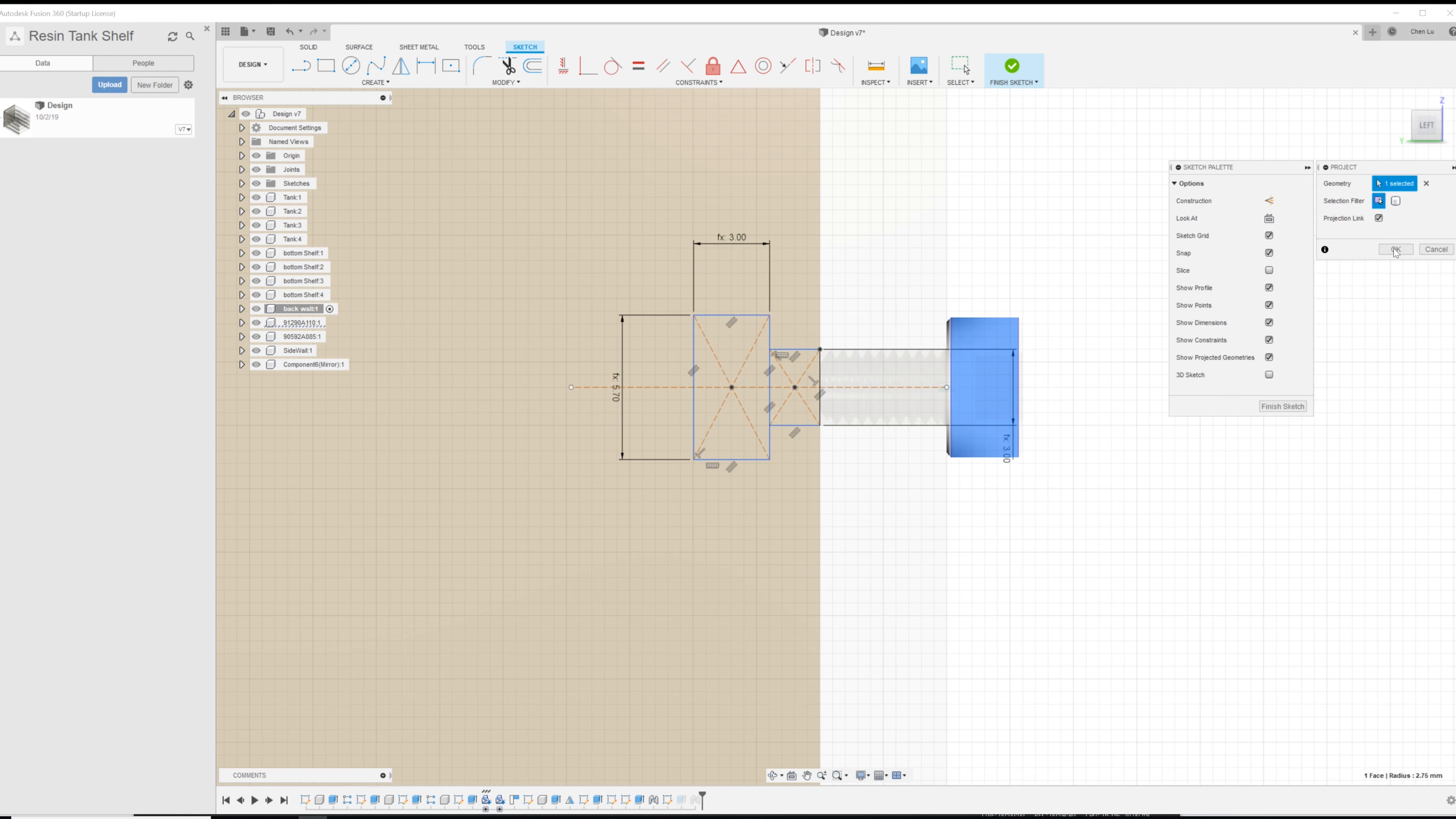
pyautogui.click(1409, 250)
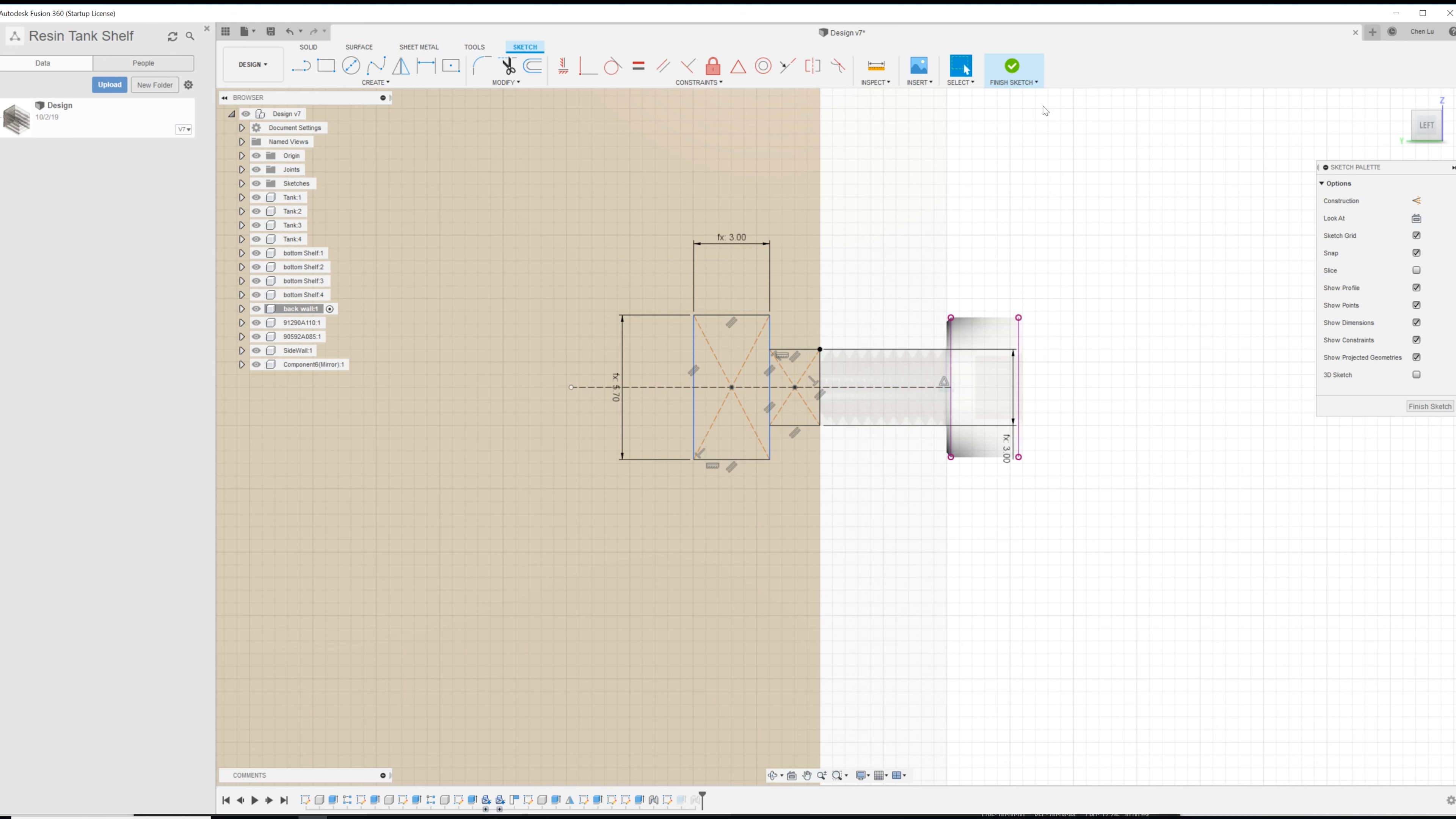
pyautogui.click(1013, 67)
# - Inspect the realigned screw, nut and slot and the surrounding finger joints from several sides
pyautogui.scroll(-3, 1010, 287)
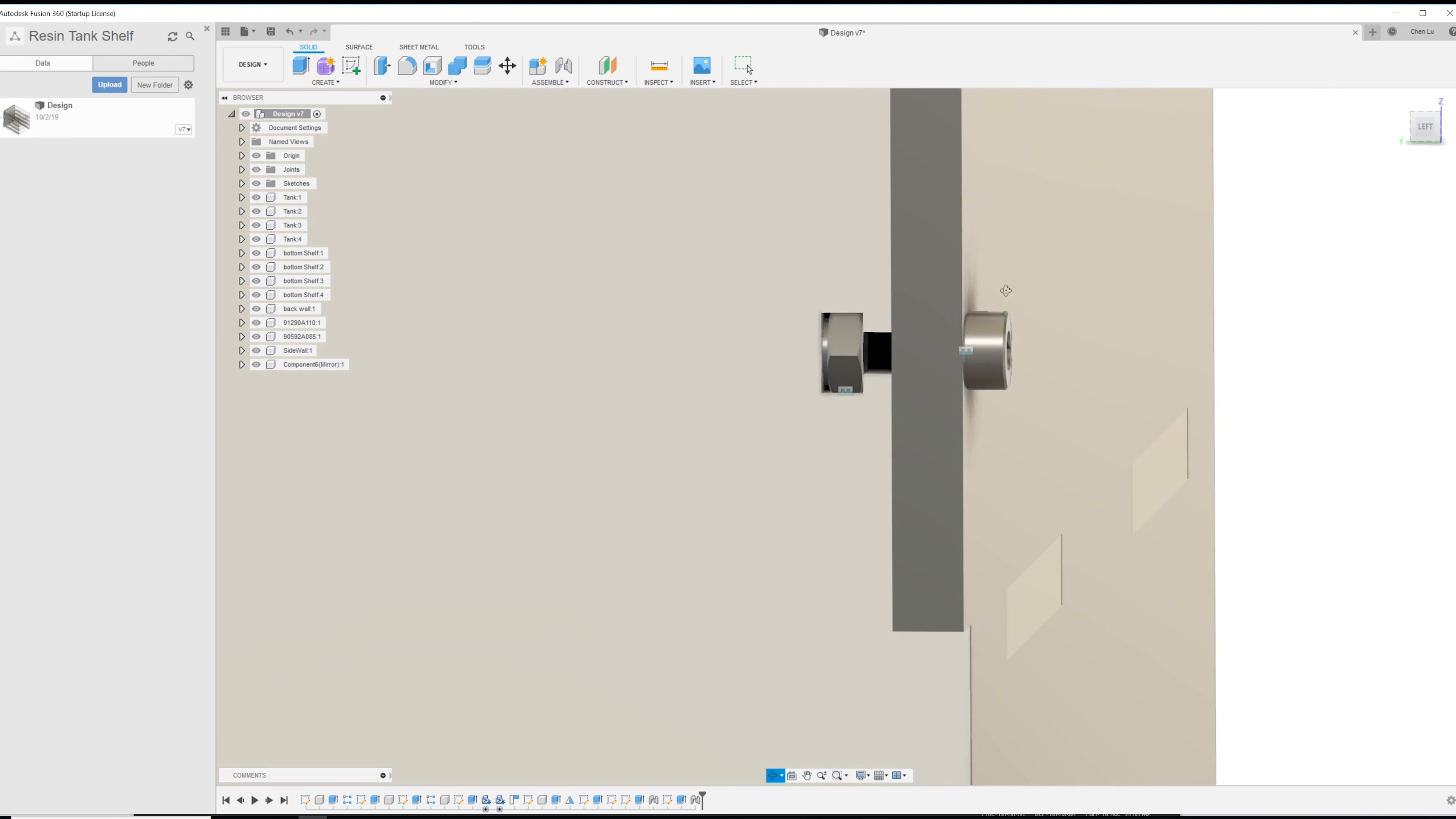
pyautogui.keyDown('shift'); pyautogui.moveTo(1006, 291); pyautogui.dragTo(783, 295, button='middle'); pyautogui.keyUp('shift')
pyautogui.scroll(-6, 784, 295)
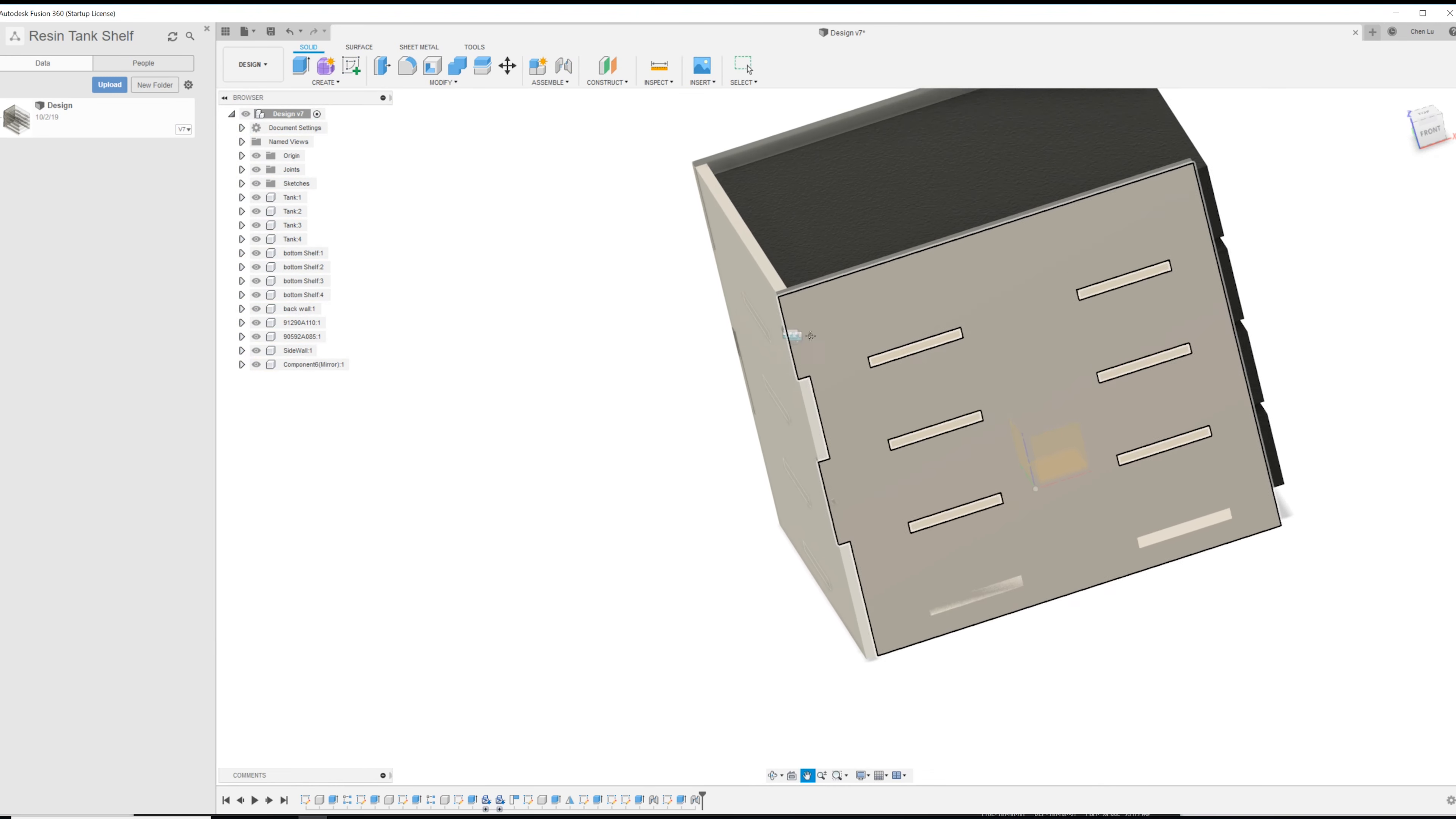
pyautogui.scroll(6, 828, 423)
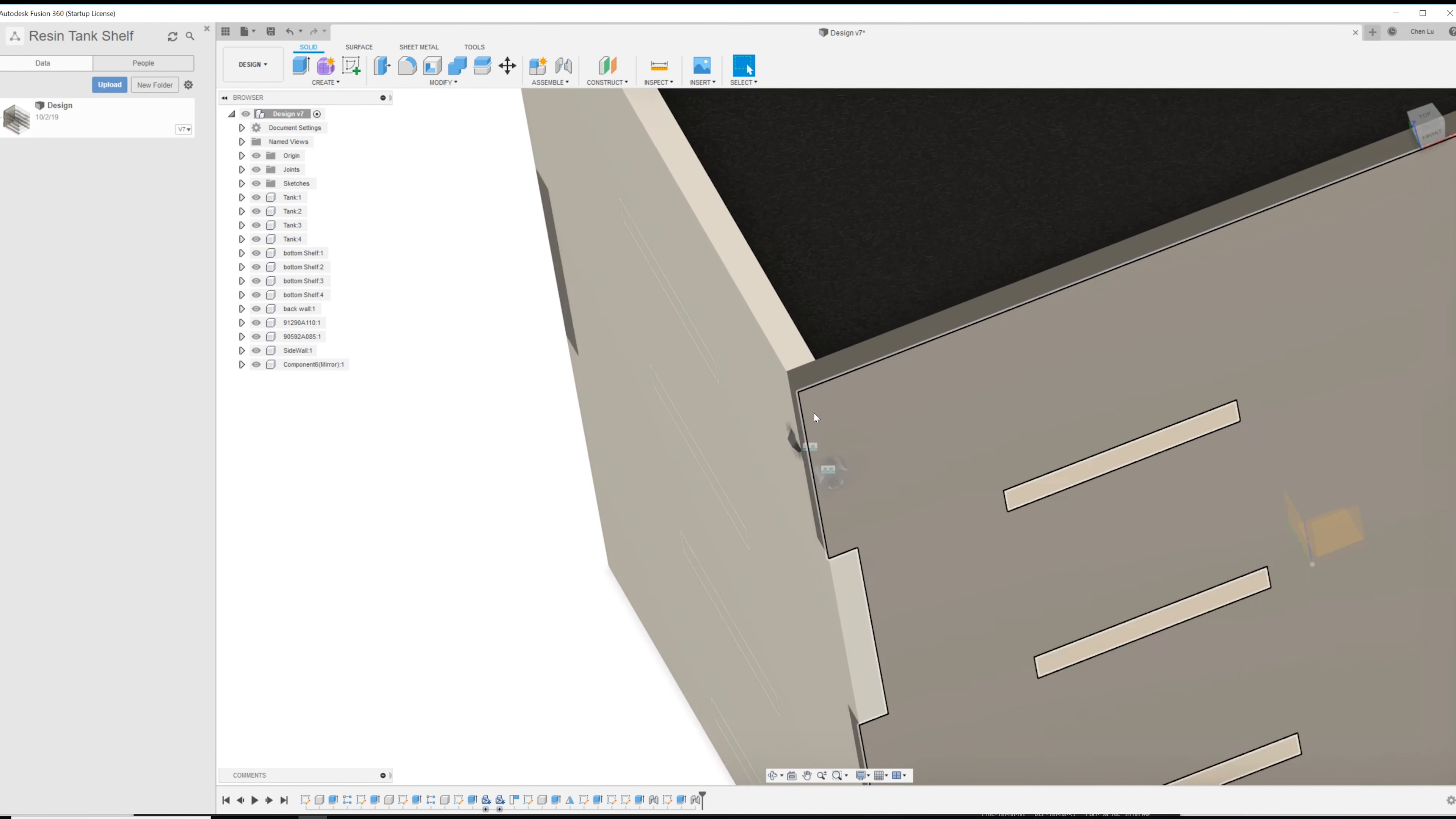
pyautogui.scroll(-8, 810, 409)
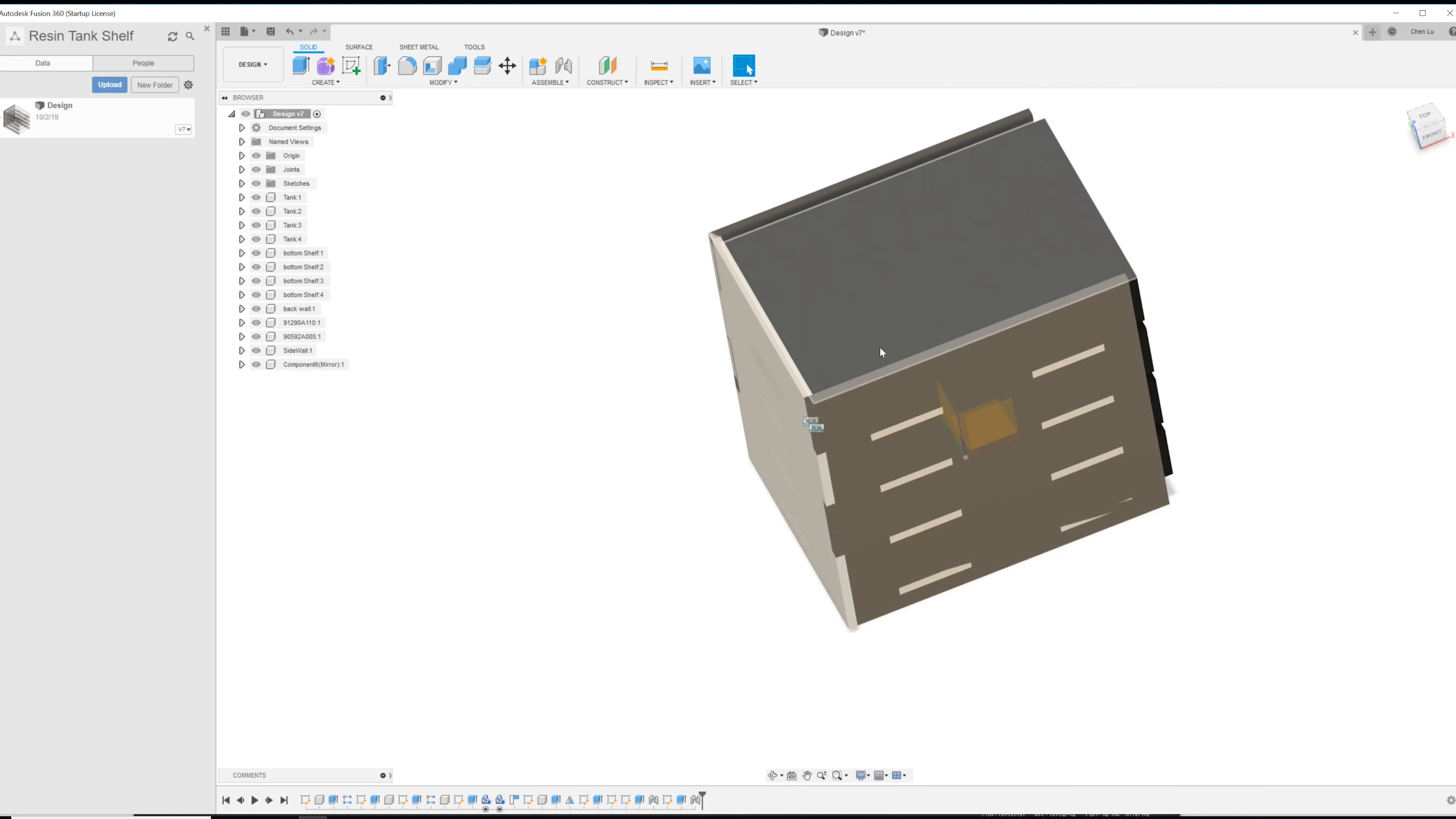
pyautogui.keyDown('shift'); pyautogui.moveTo(830, 461); pyautogui.dragTo(954, 561, button='middle'); pyautogui.keyUp('shift')
pyautogui.scroll(4, 954, 563)
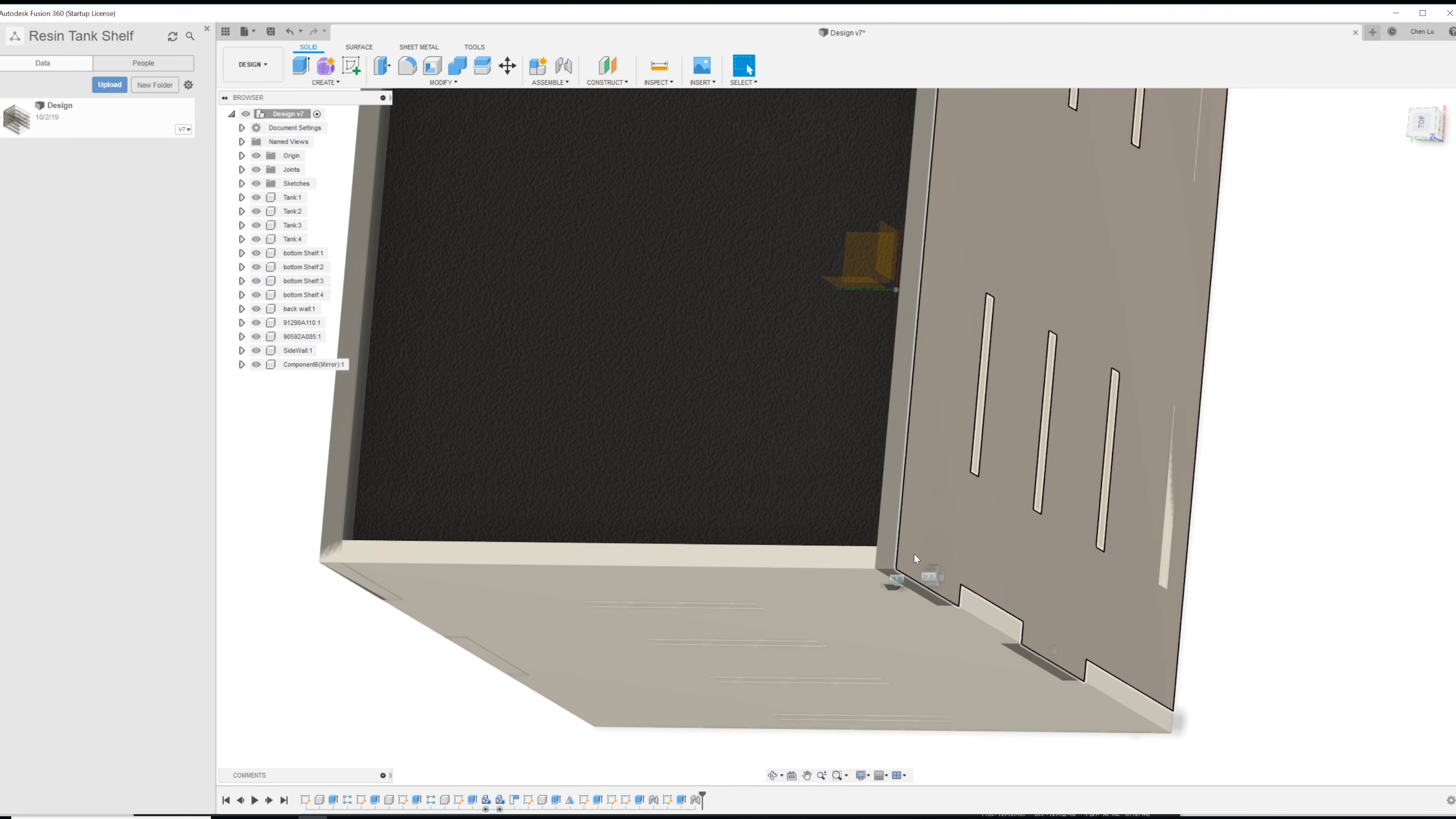
# - Reduce the BoardThickness user parameter to a thinner board and check the screw joint on the shelf
pyautogui.click(459, 83)
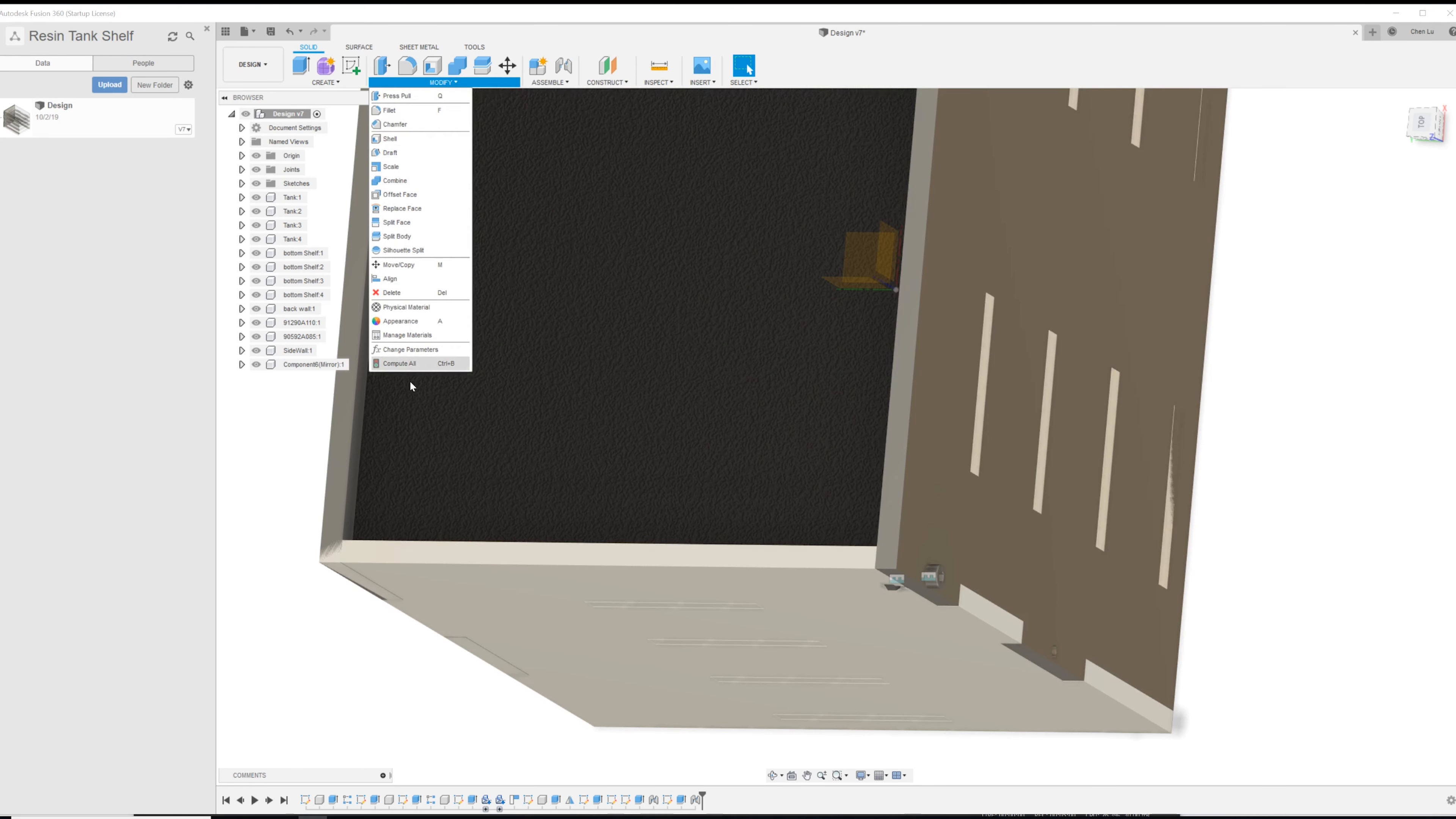
pyautogui.click(421, 336)
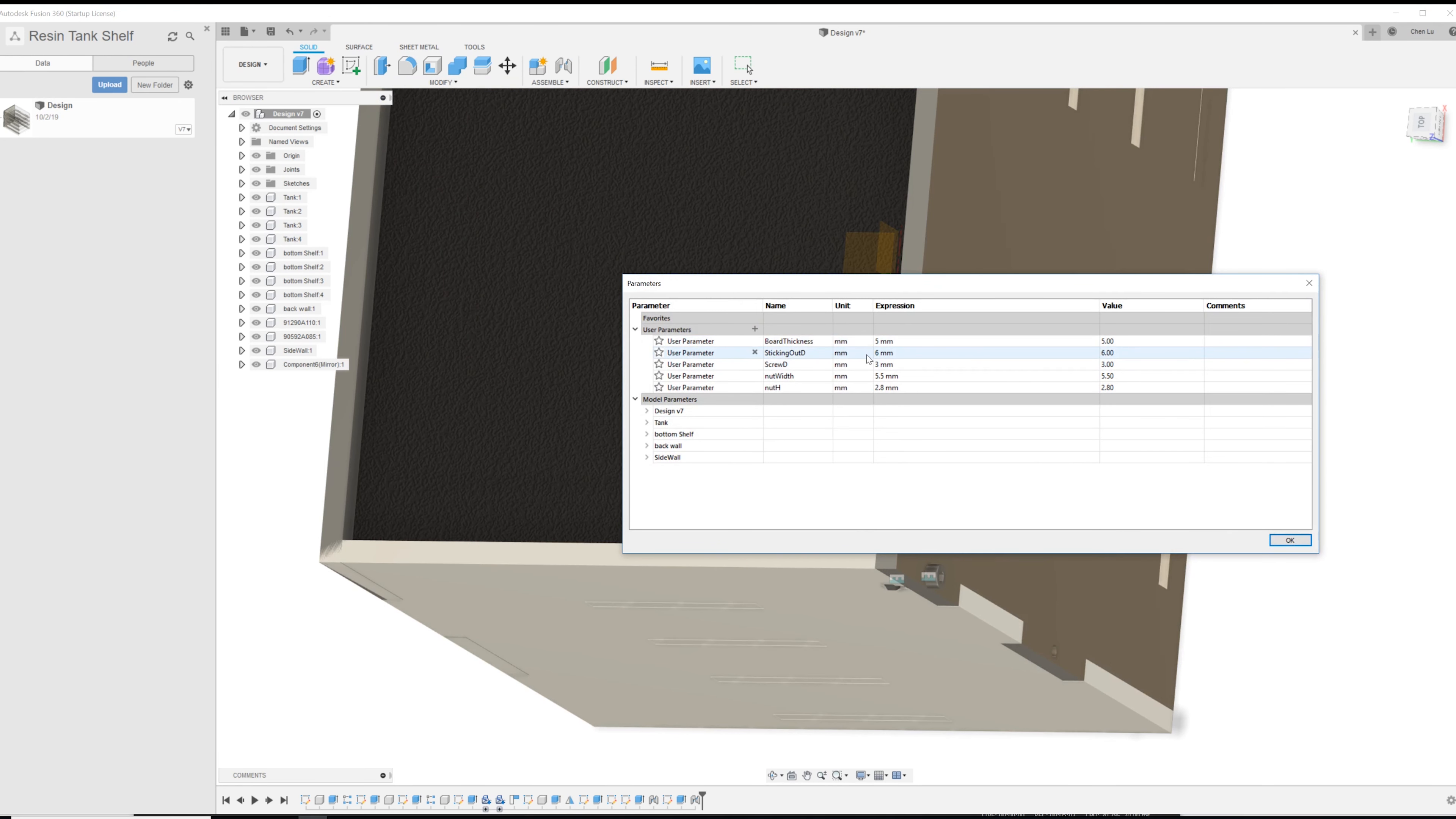
pyautogui.click(877, 342)
pyautogui.click(877, 341)
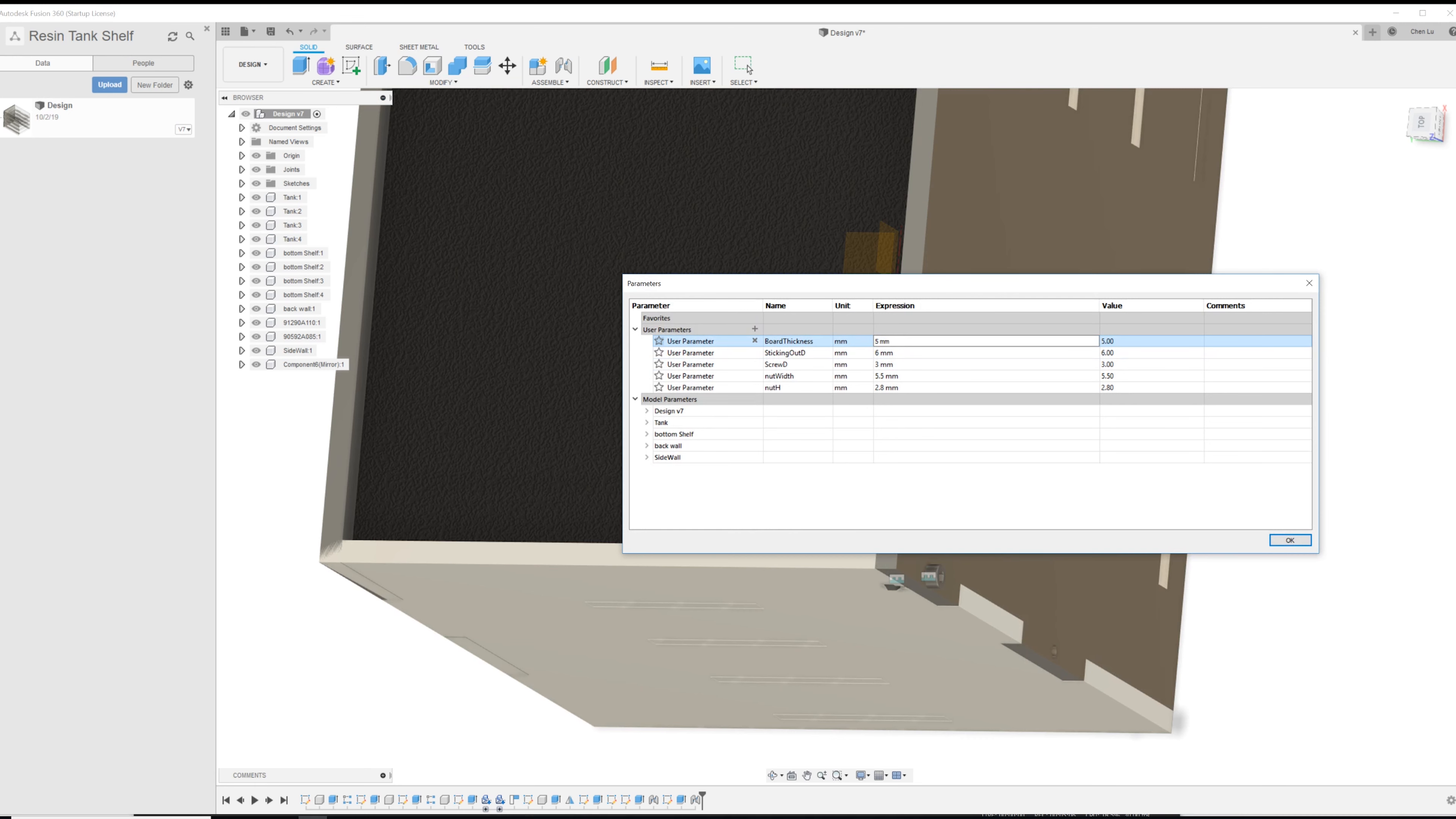
pyautogui.click(1290, 540)
pyautogui.keyDown('shift'); pyautogui.moveTo(945, 603); pyautogui.dragTo(944, 445, button='middle'); pyautogui.keyUp('shift')
pyautogui.scroll(-5, 974, 456)
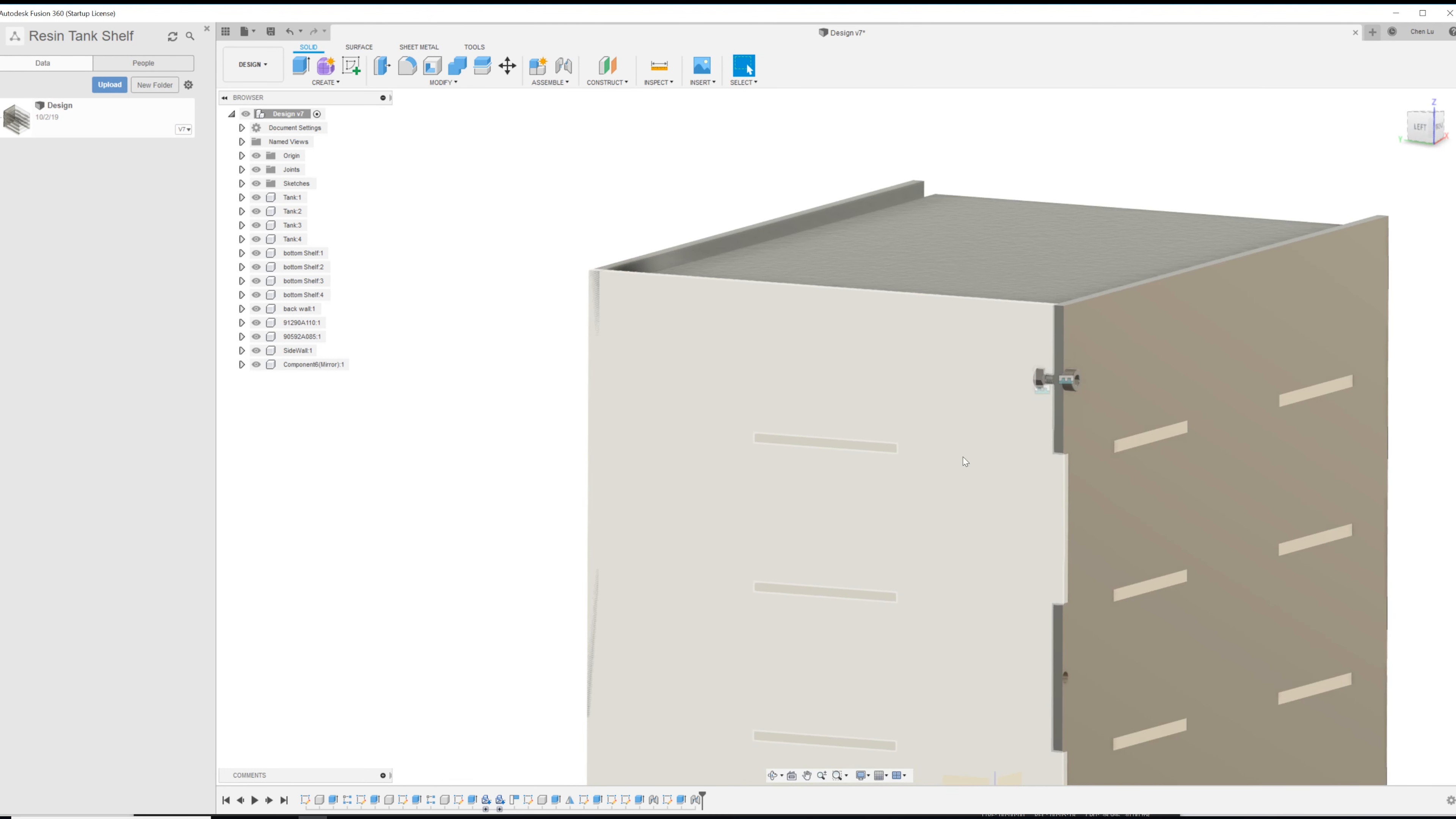
# - Open the profile sketch of the back wall's nut slot cut for editing
pyautogui.click(949, 454)
pyautogui.scroll(3, 974, 450)
pyautogui.keyDown('shift'); pyautogui.moveTo(980, 456); pyautogui.dragTo(991, 457, button='middle'); pyautogui.keyUp('shift')
pyautogui.scroll(8, 1004, 446)
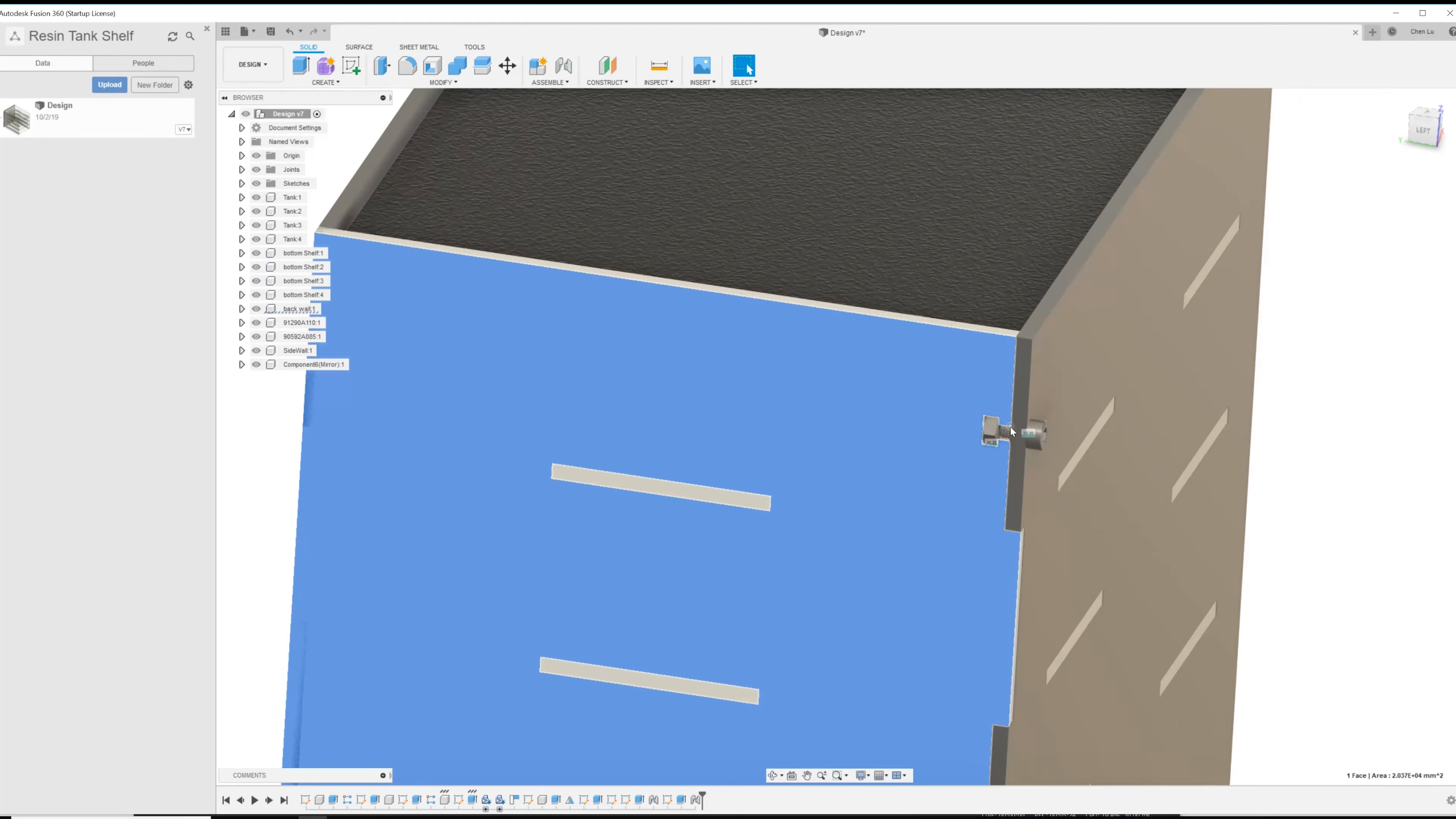
pyautogui.keyDown('shift'); pyautogui.moveTo(977, 410); pyautogui.dragTo(991, 451, button='middle'); pyautogui.keyUp('shift')
pyautogui.keyDown('shift'); pyautogui.moveTo(986, 501); pyautogui.dragTo(982, 494, button='middle'); pyautogui.keyUp('shift')
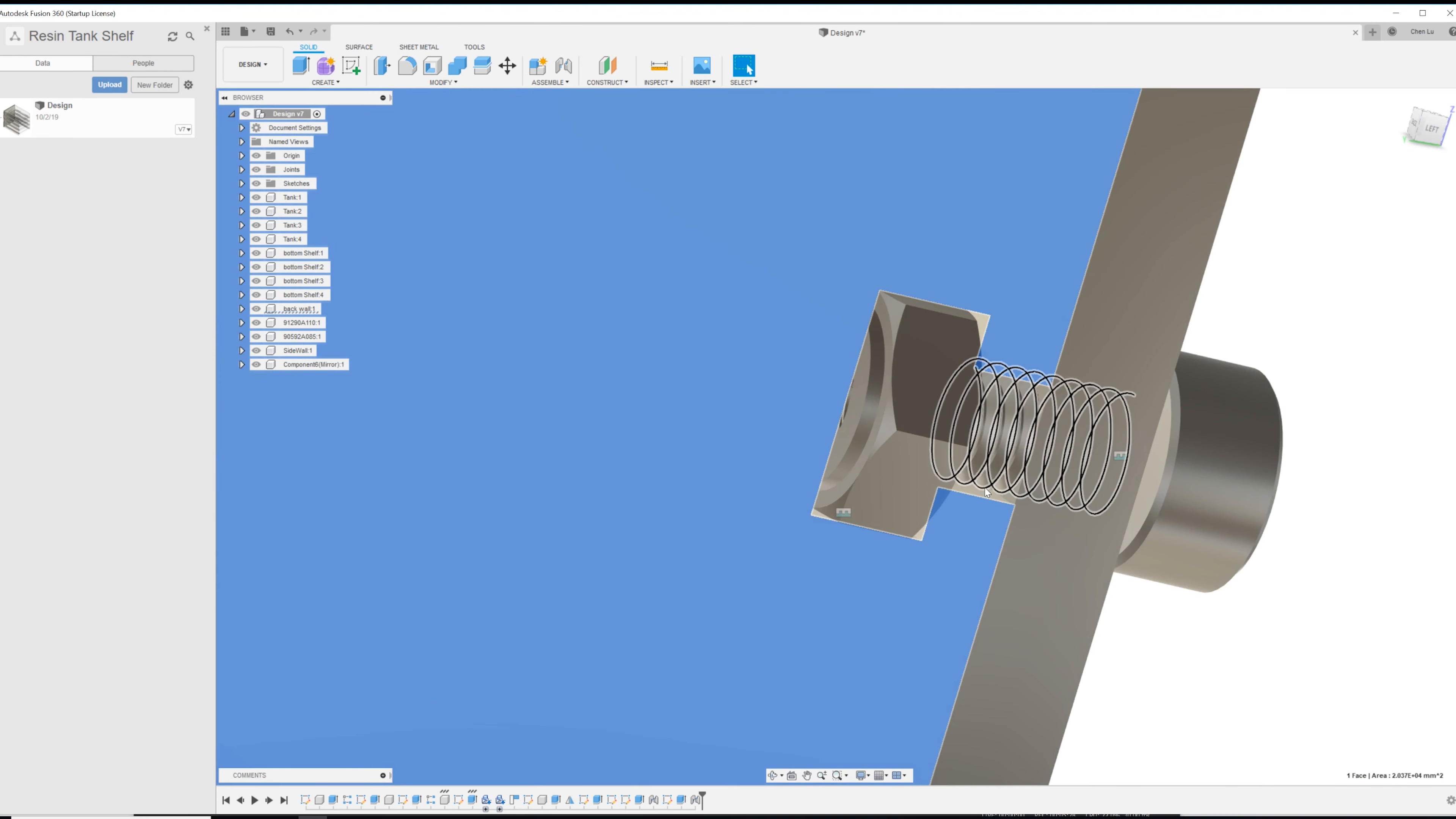
pyautogui.click(983, 494)
pyautogui.rightClick(982, 493)
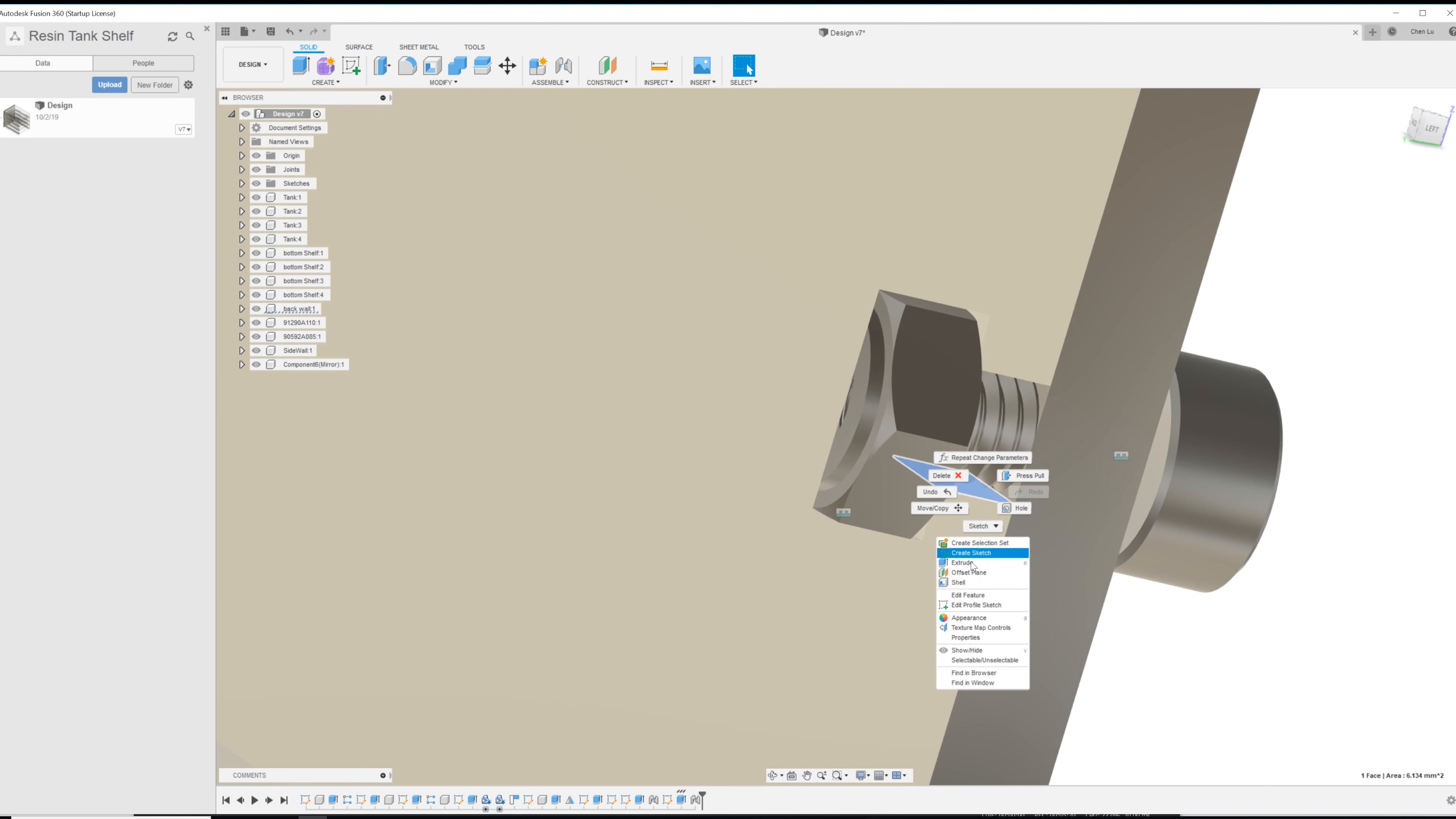
pyautogui.click(977, 605)
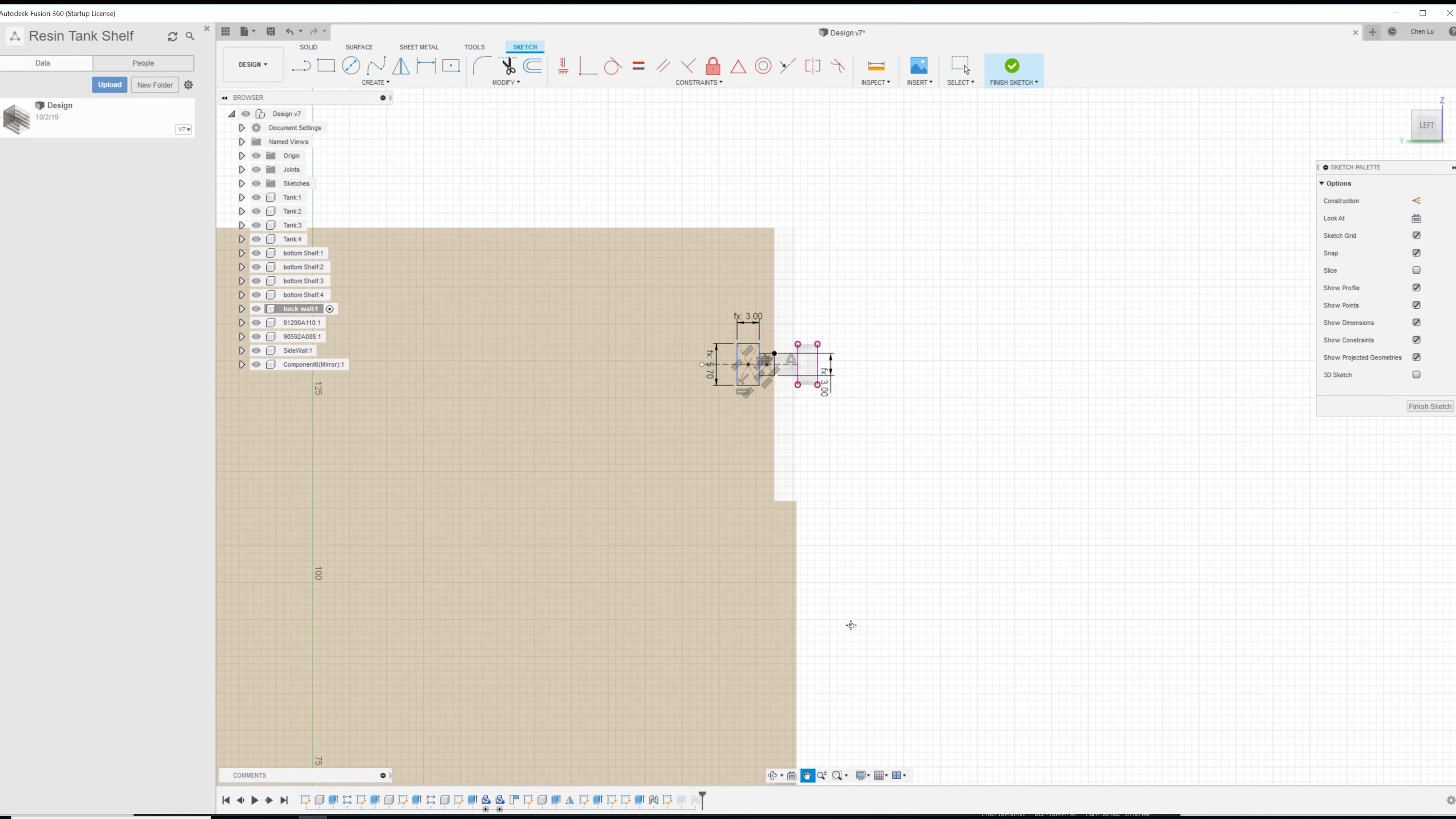
# - Project the edge of the side wall's lower screw hole into the nut slot sketch
pyautogui.moveTo(850, 625); pyautogui.dragTo(936, 501, button='middle')
pyautogui.moveTo(934, 582); pyautogui.dragTo(984, 436, button='middle')
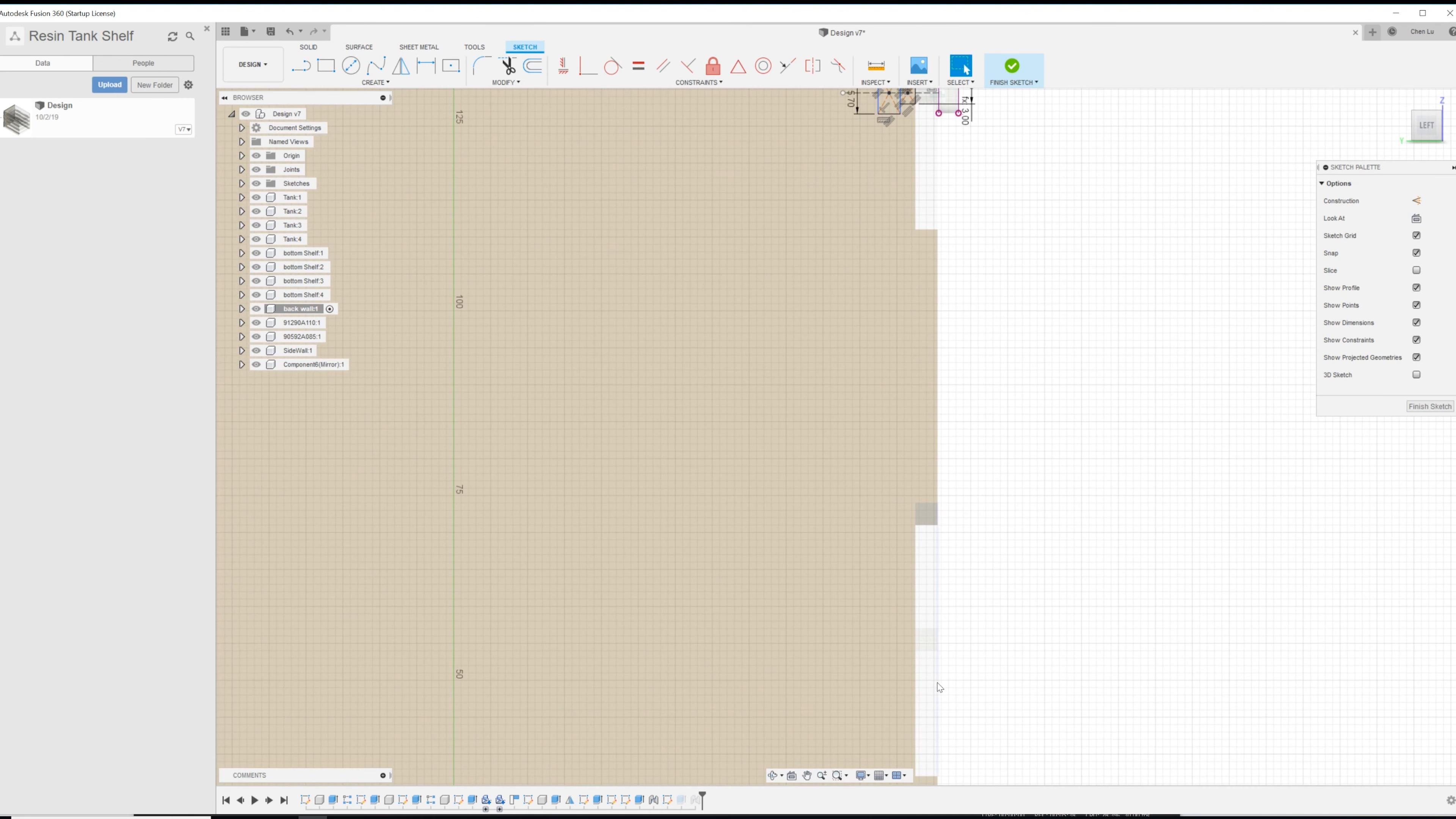
pyautogui.scroll(5, 930, 643)
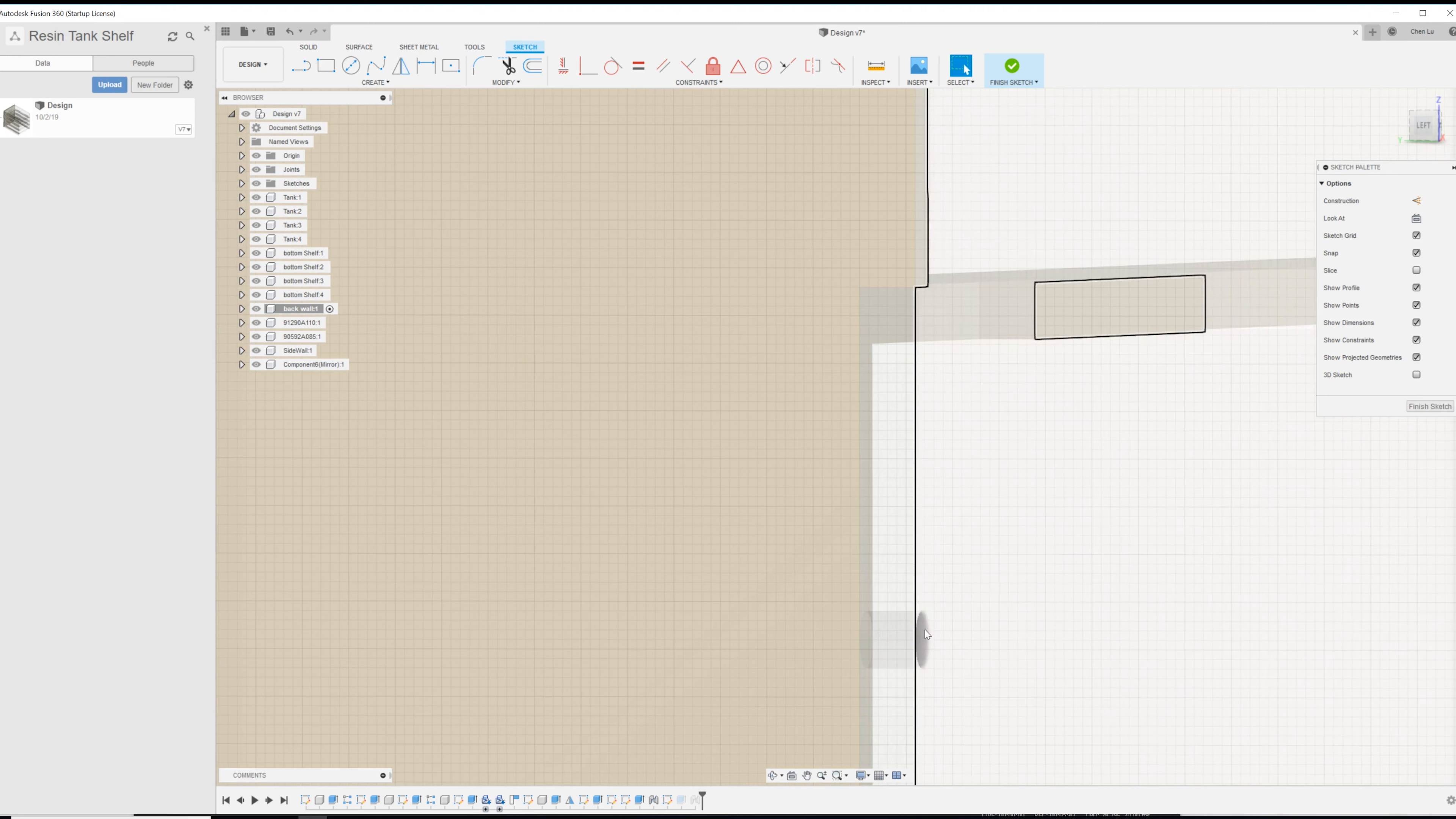
pyautogui.press('p')
pyautogui.click(926, 631)
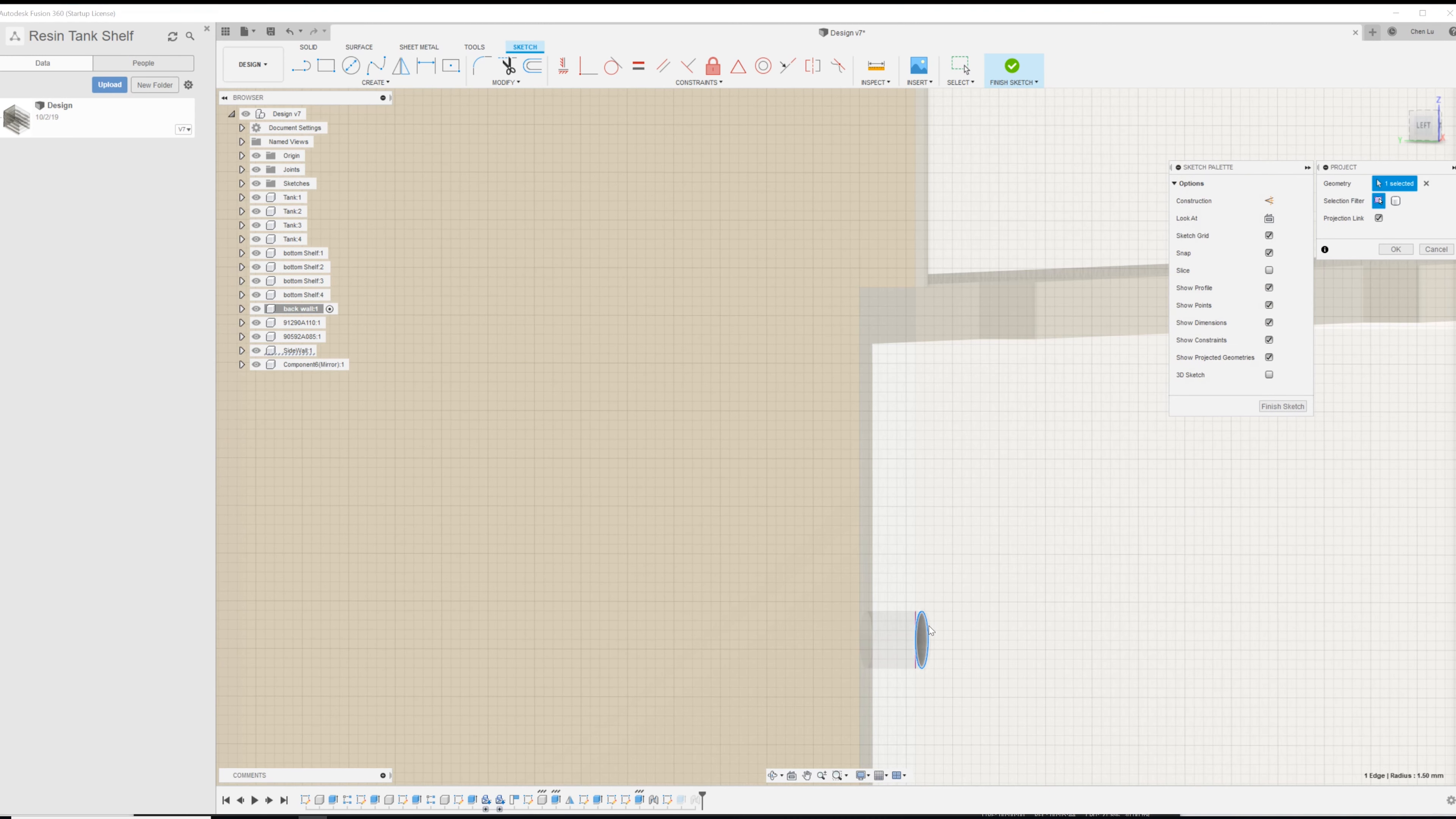
pyautogui.click(1395, 248)
pyautogui.scroll(-5, 951, 484)
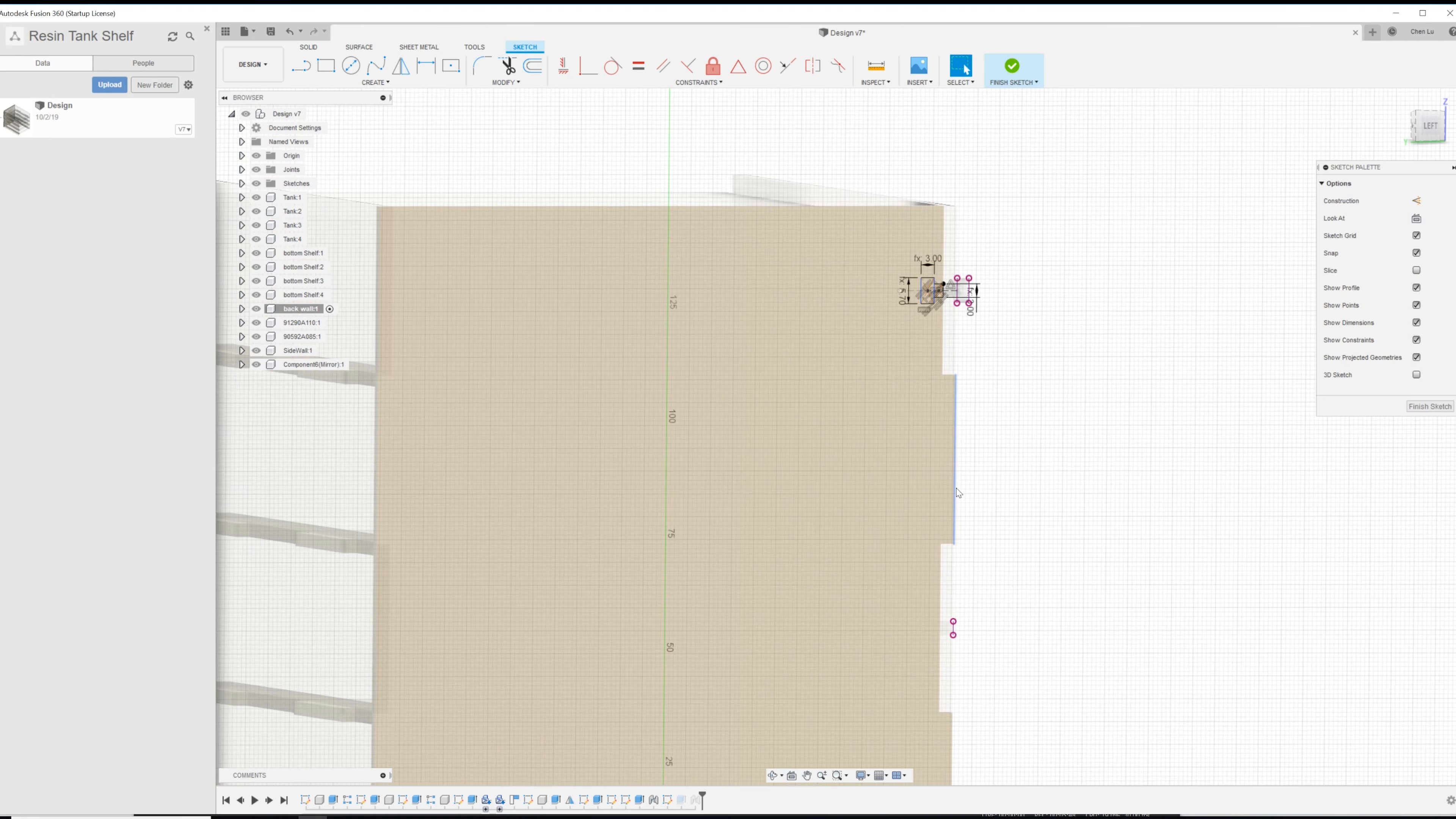
# - Draw a line about 74 mm long from the upper slot's outer midpoint down the wall edge to the lower screw hole's level
pyautogui.scroll(3, 957, 488)
pyautogui.scroll(2, 938, 262)
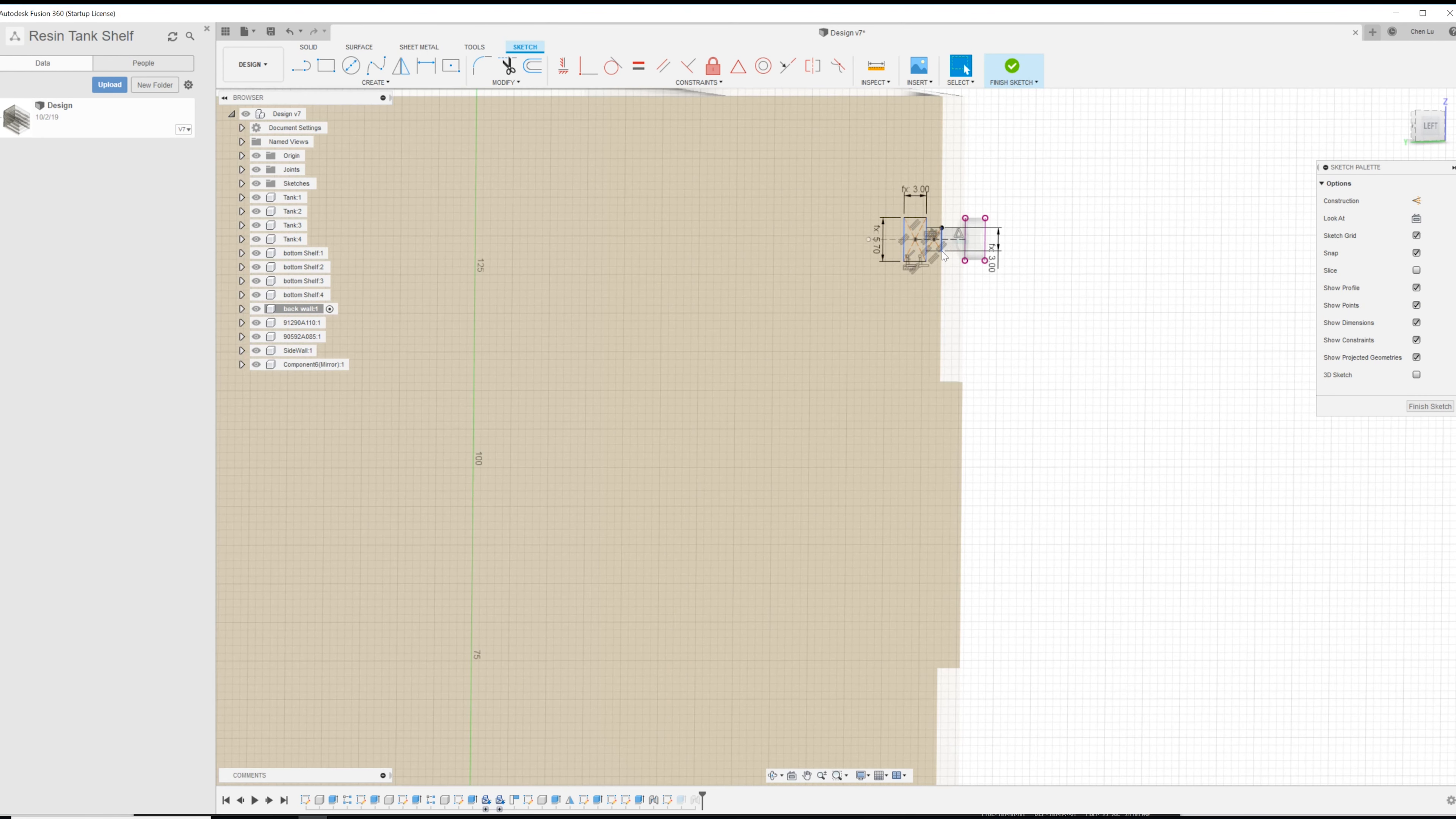
pyautogui.click(941, 239)
pyautogui.moveTo(935, 537); pyautogui.dragTo(949, 291, button='middle')
pyautogui.scroll(1, 948, 292)
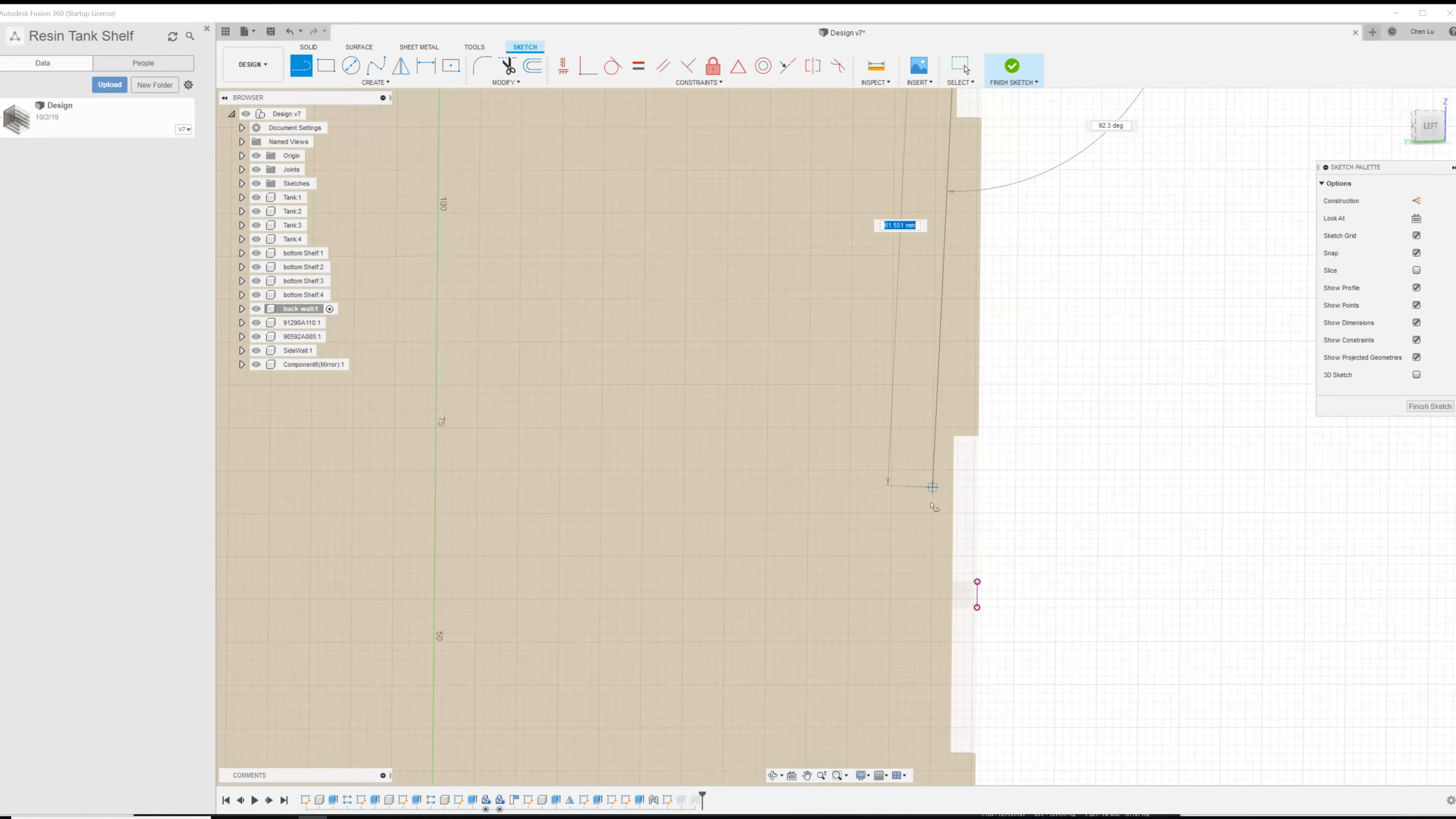
pyautogui.click(952, 595)
pyautogui.press('Escape')
pyautogui.scroll(-1, 975, 596)
pyautogui.scroll(3, 977, 589)
pyautogui.scroll(1, 978, 594)
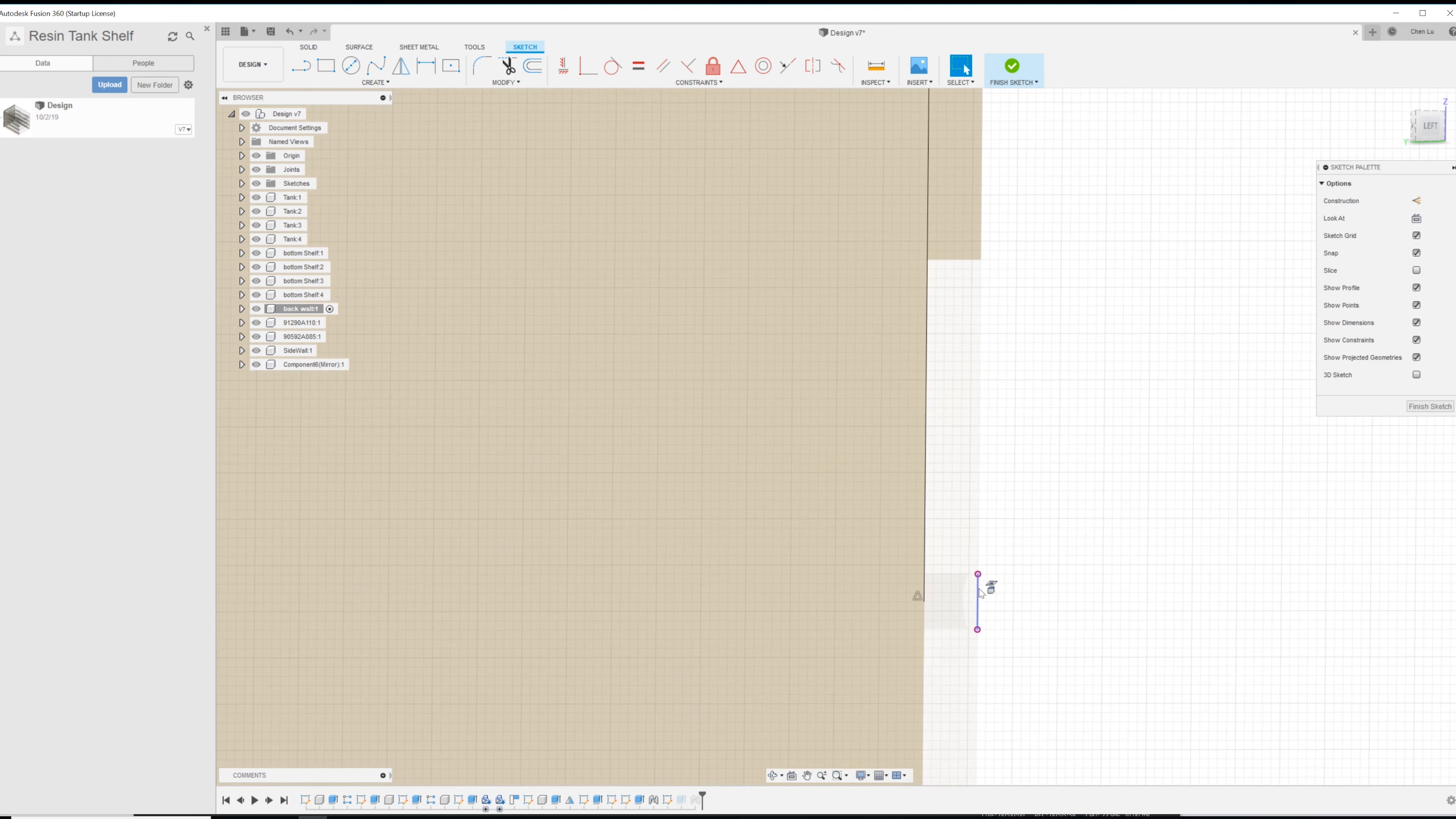
# - Connect the long line's lower end to the projected hole edge's midpoint and make both lines construction geometry
pyautogui.press('l')
pyautogui.click(924, 600)
pyautogui.click(976, 602)
pyautogui.press('Escape')
pyautogui.click(957, 601)
pyautogui.press('x')
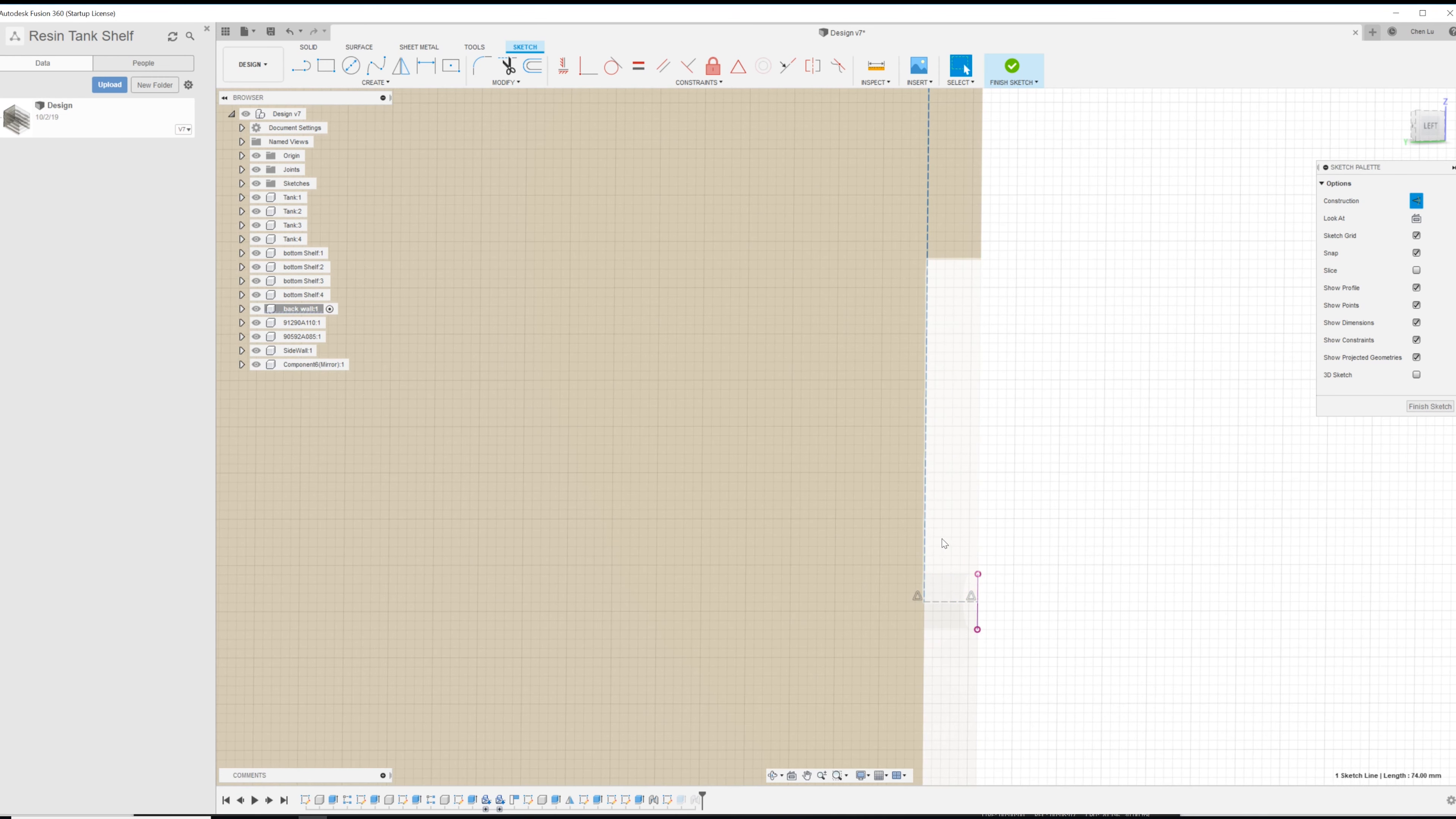
# - Draw a horizontal construction line inward from the midpoint of the long vertical construction line
pyautogui.scroll(-2, 942, 539)
pyautogui.moveTo(991, 401); pyautogui.dragTo(1039, 578, button='middle')
pyautogui.scroll(-3, 1027, 530)
pyautogui.moveTo(1030, 488); pyautogui.dragTo(1032, 512, button='middle')
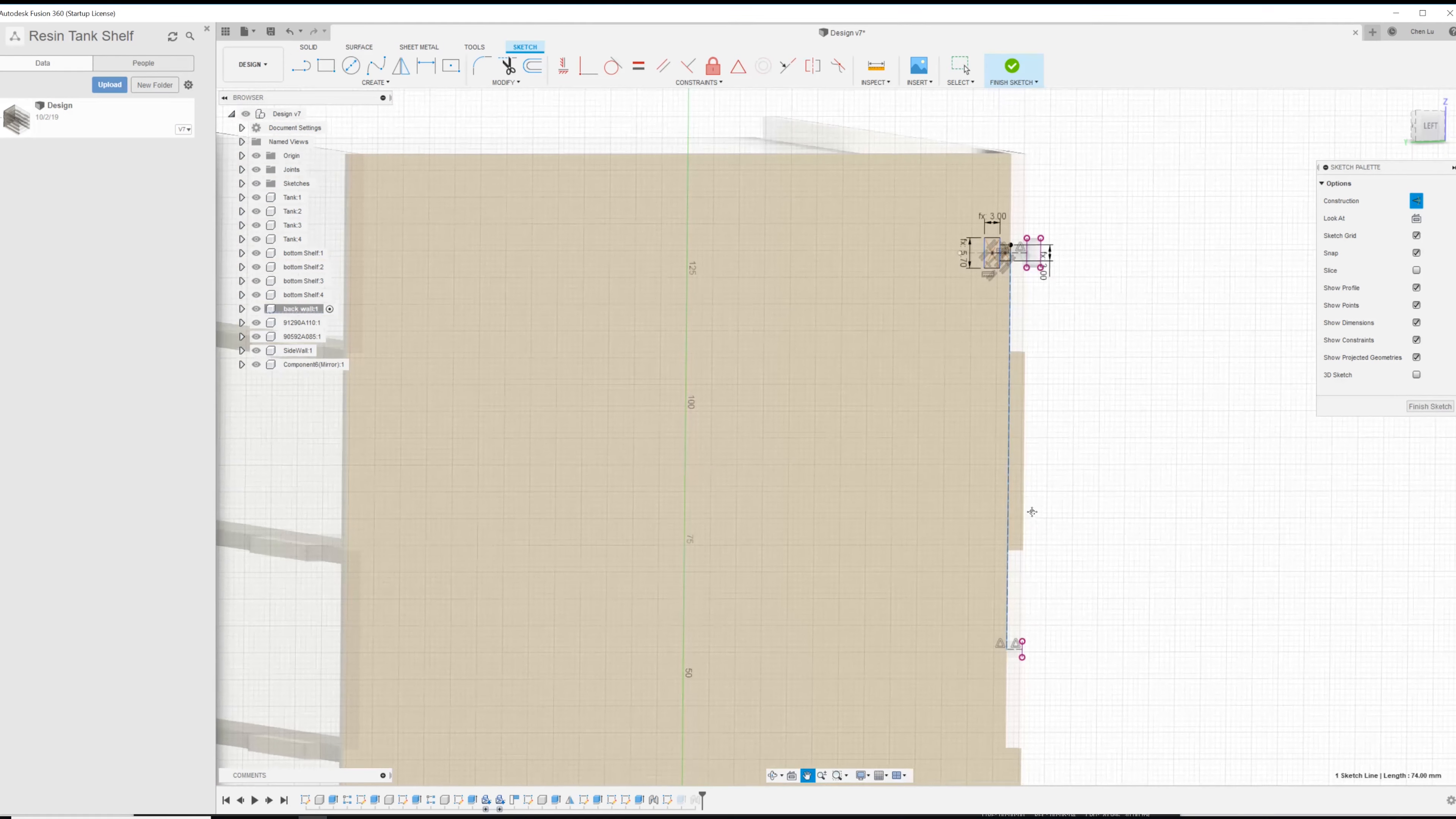
pyautogui.click(1008, 451)
pyautogui.click(887, 451)
pyautogui.press('Escape')
pyautogui.click(923, 451)
pyautogui.press('x')
# - Mirror the upper nut slot's outline across the horizontal construction line to the lower screw hole and finish the sketch
pyautogui.moveTo(1060, 459); pyautogui.dragTo(1070, 397, button='middle')
pyautogui.scroll(-2, 1105, 347)
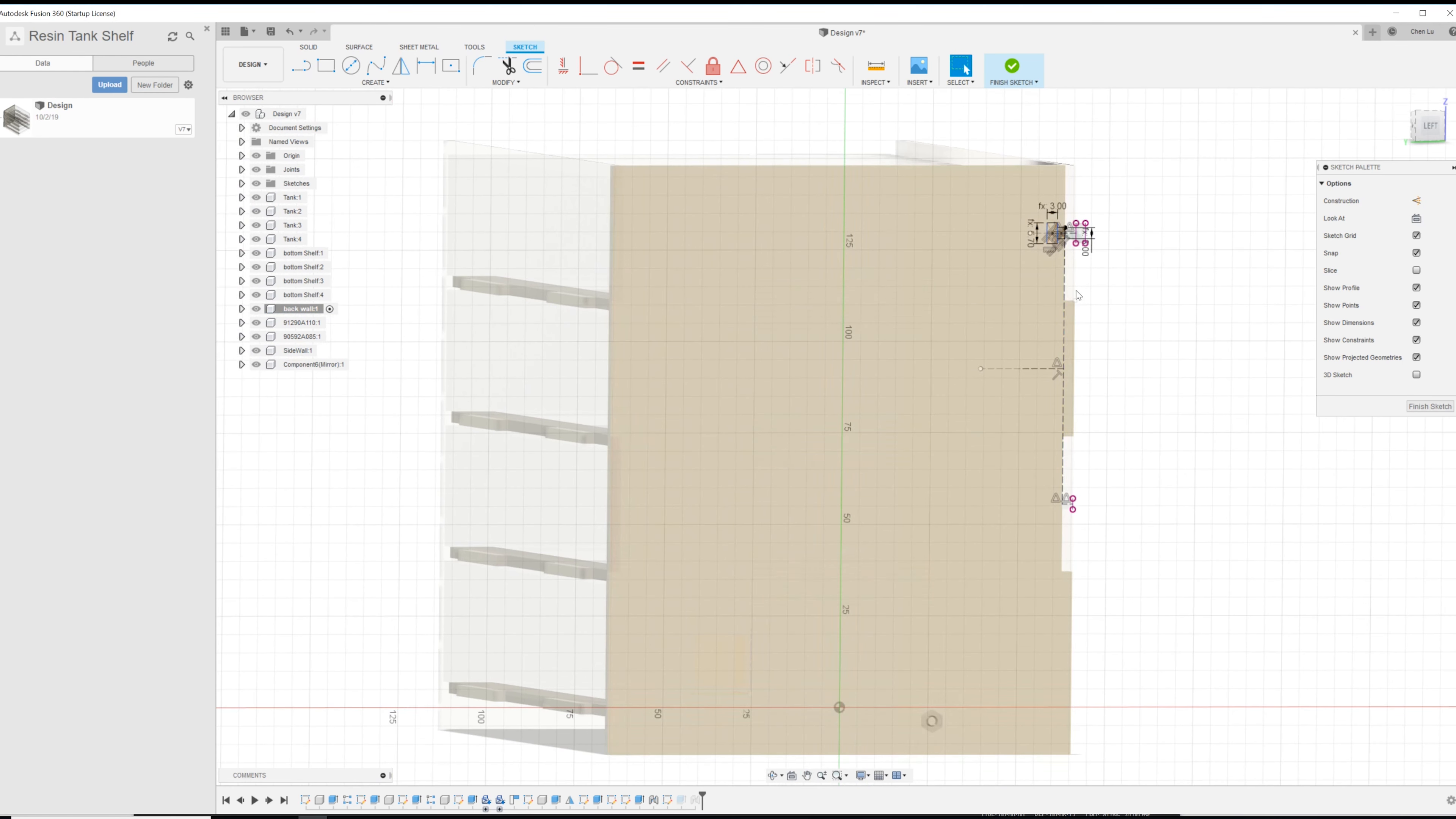
pyautogui.scroll(-1, 1077, 288)
pyautogui.scroll(2, 1079, 310)
pyautogui.moveTo(1079, 310)
pyautogui.mouseDown(button='middle')
pyautogui.moveTo(1077, 357)
pyautogui.moveTo(1092, 327)
pyautogui.moveTo(1065, 406)
pyautogui.mouseUp(button='middle')
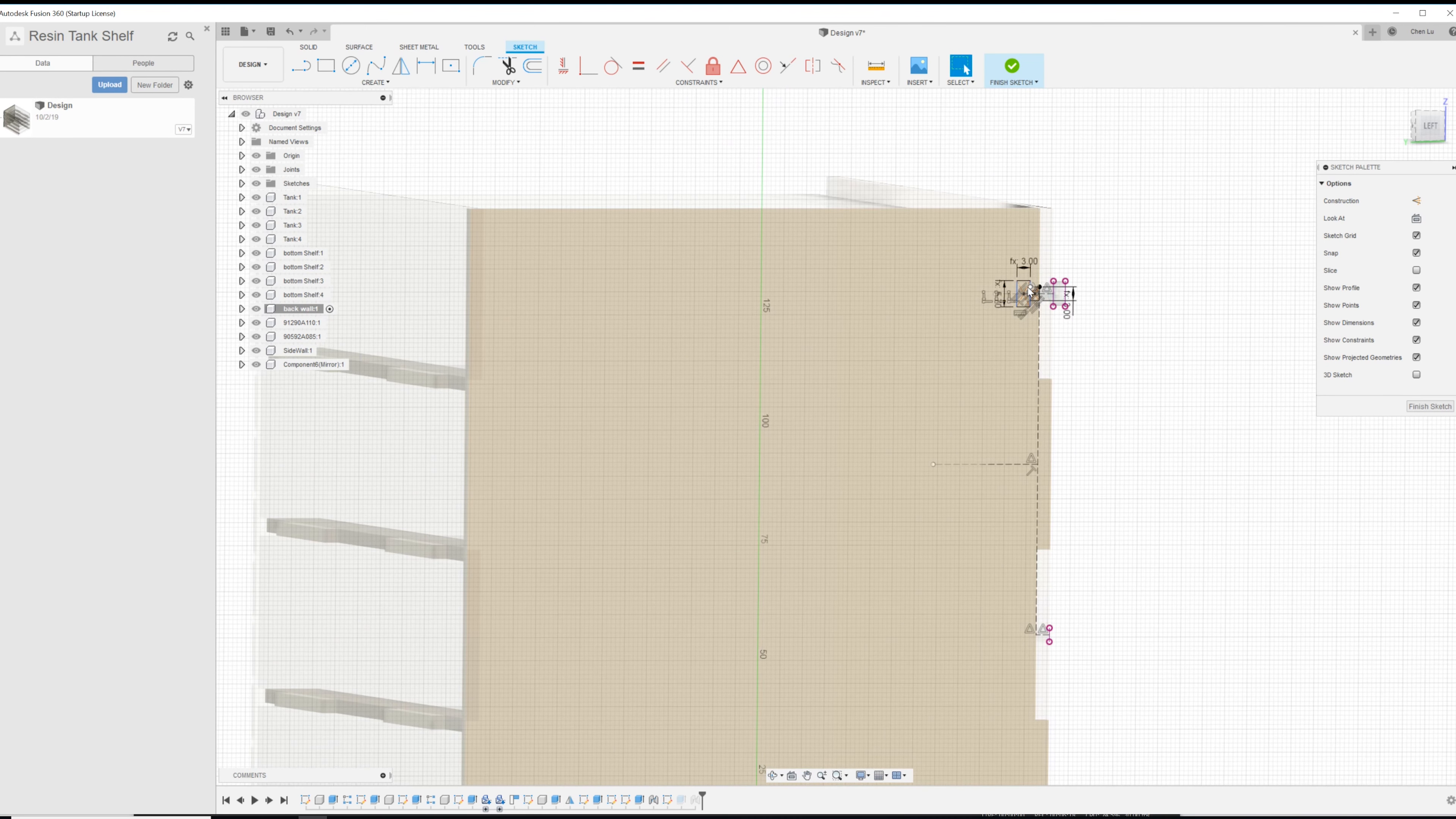
pyautogui.scroll(4, 1030, 292)
pyautogui.write('smirror')
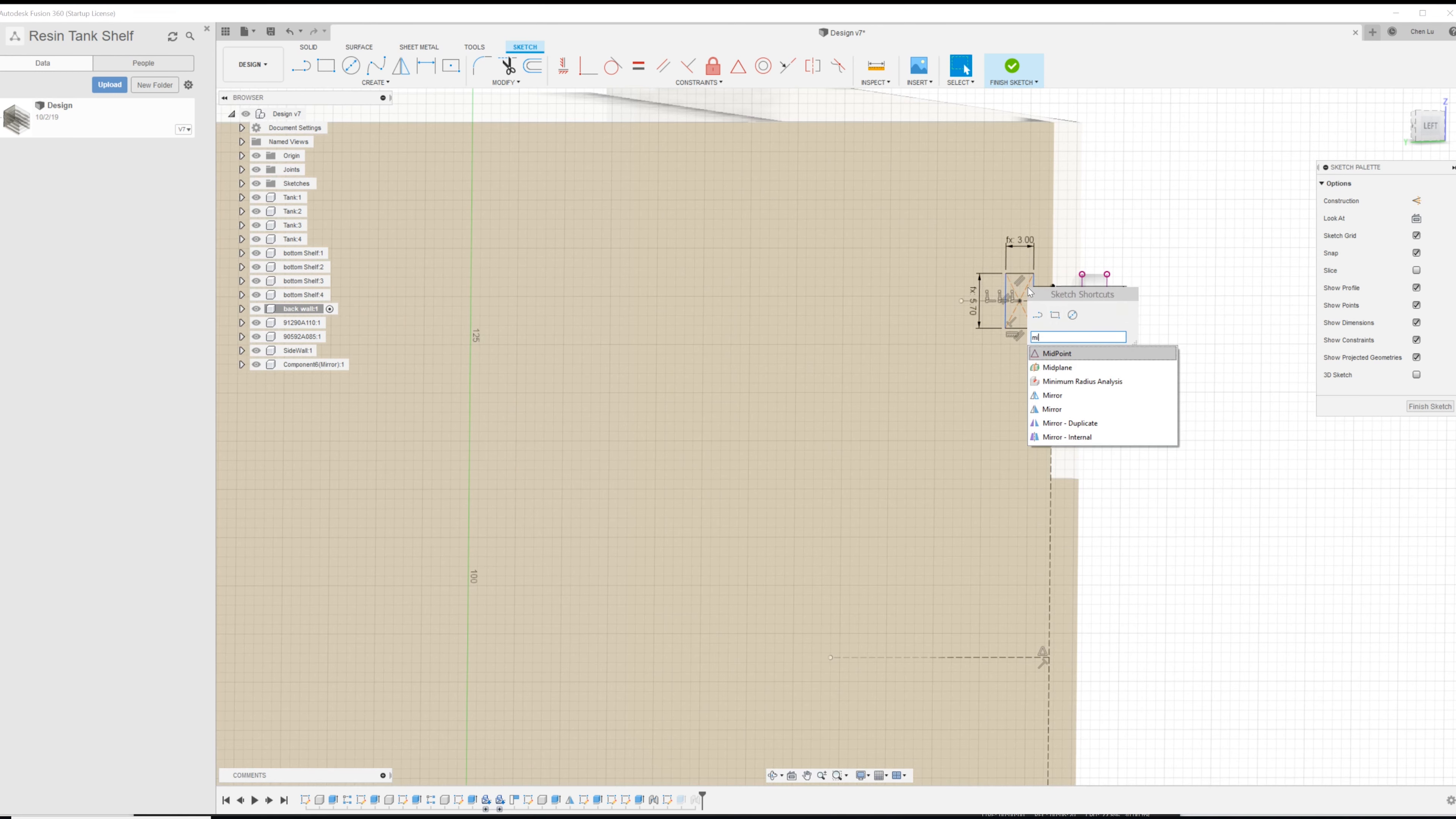
pyautogui.press('Return')
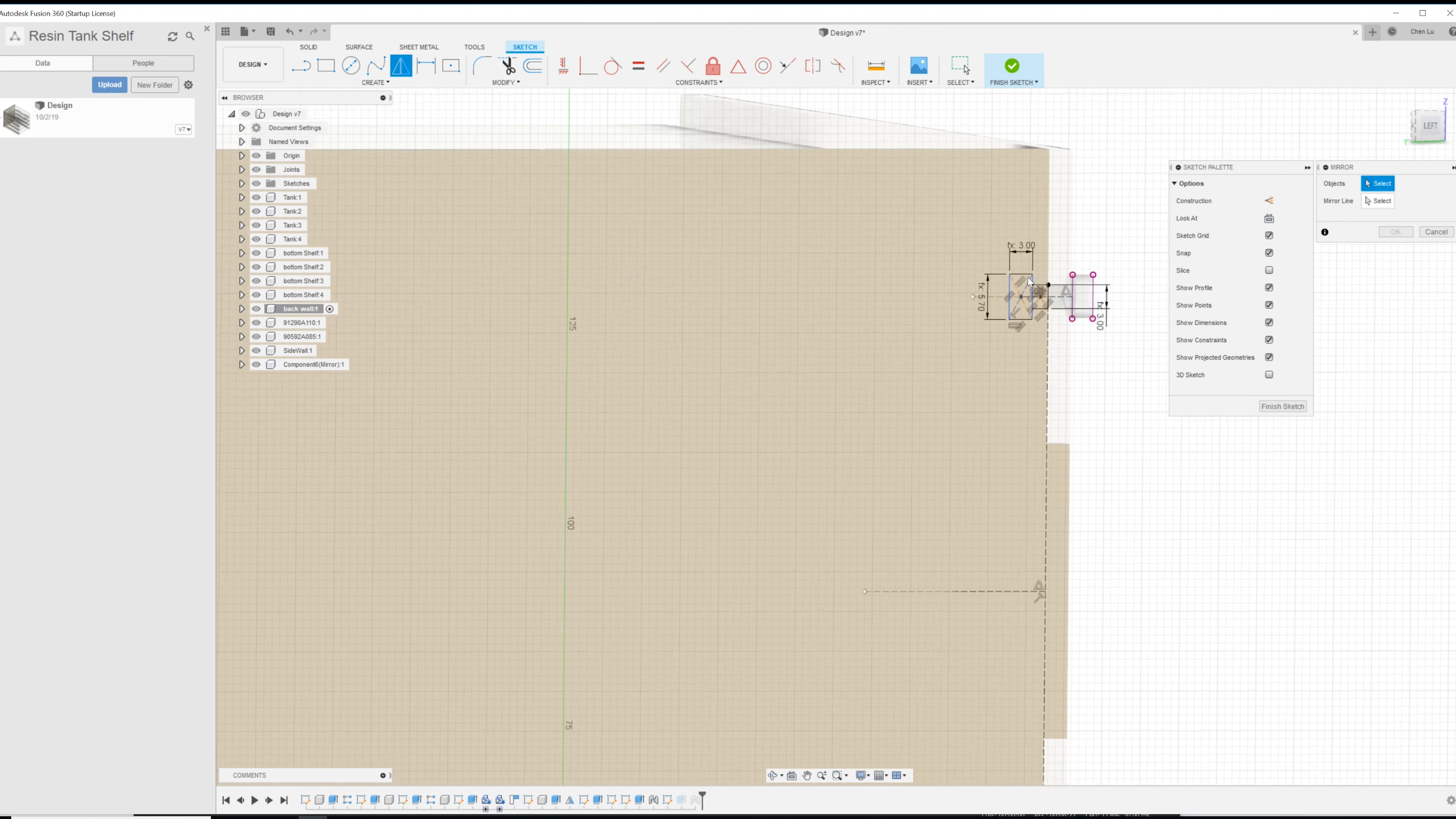
pyautogui.scroll(4, 1029, 281)
pyautogui.click(981, 301)
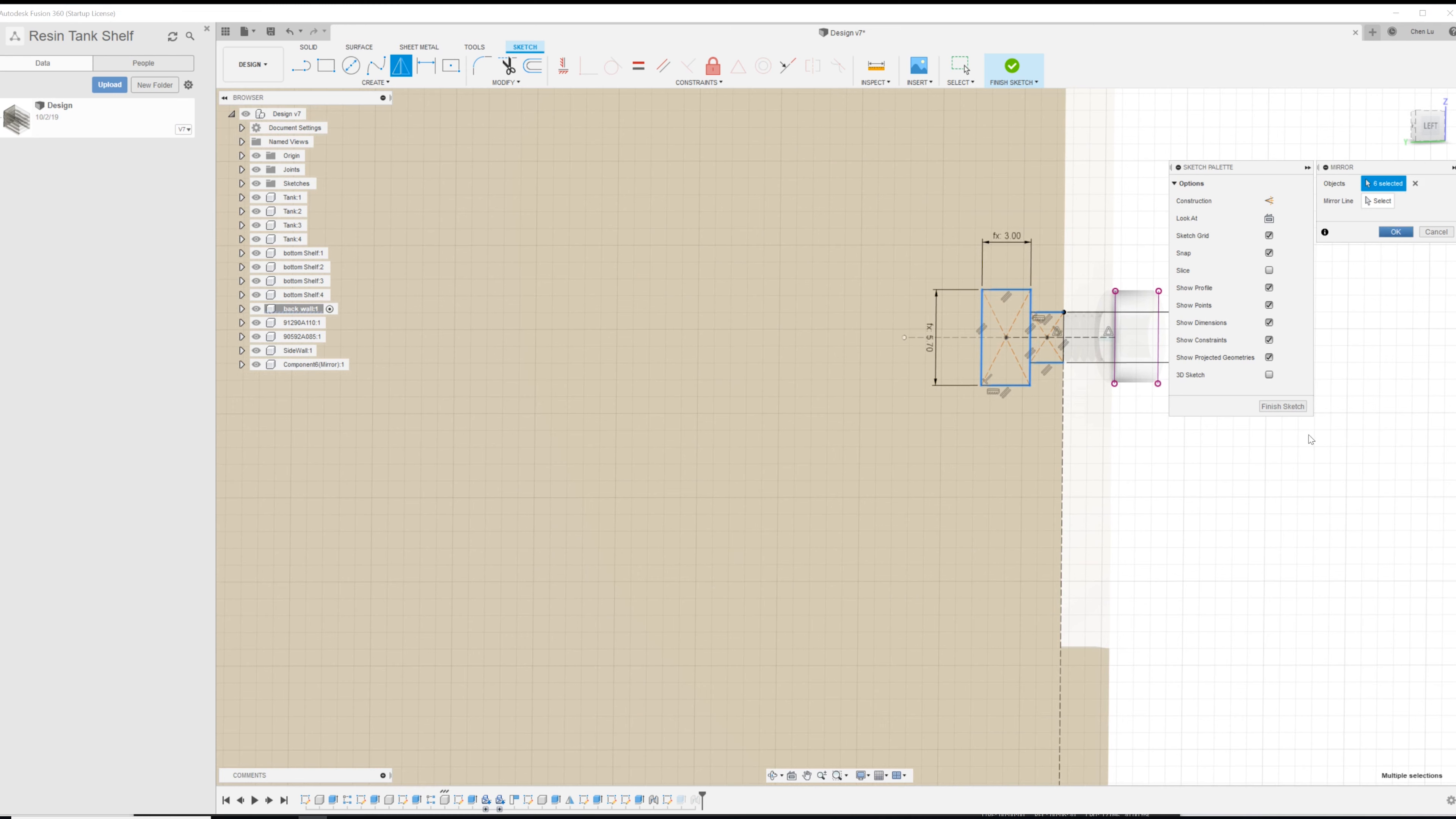
pyautogui.click(1064, 328)
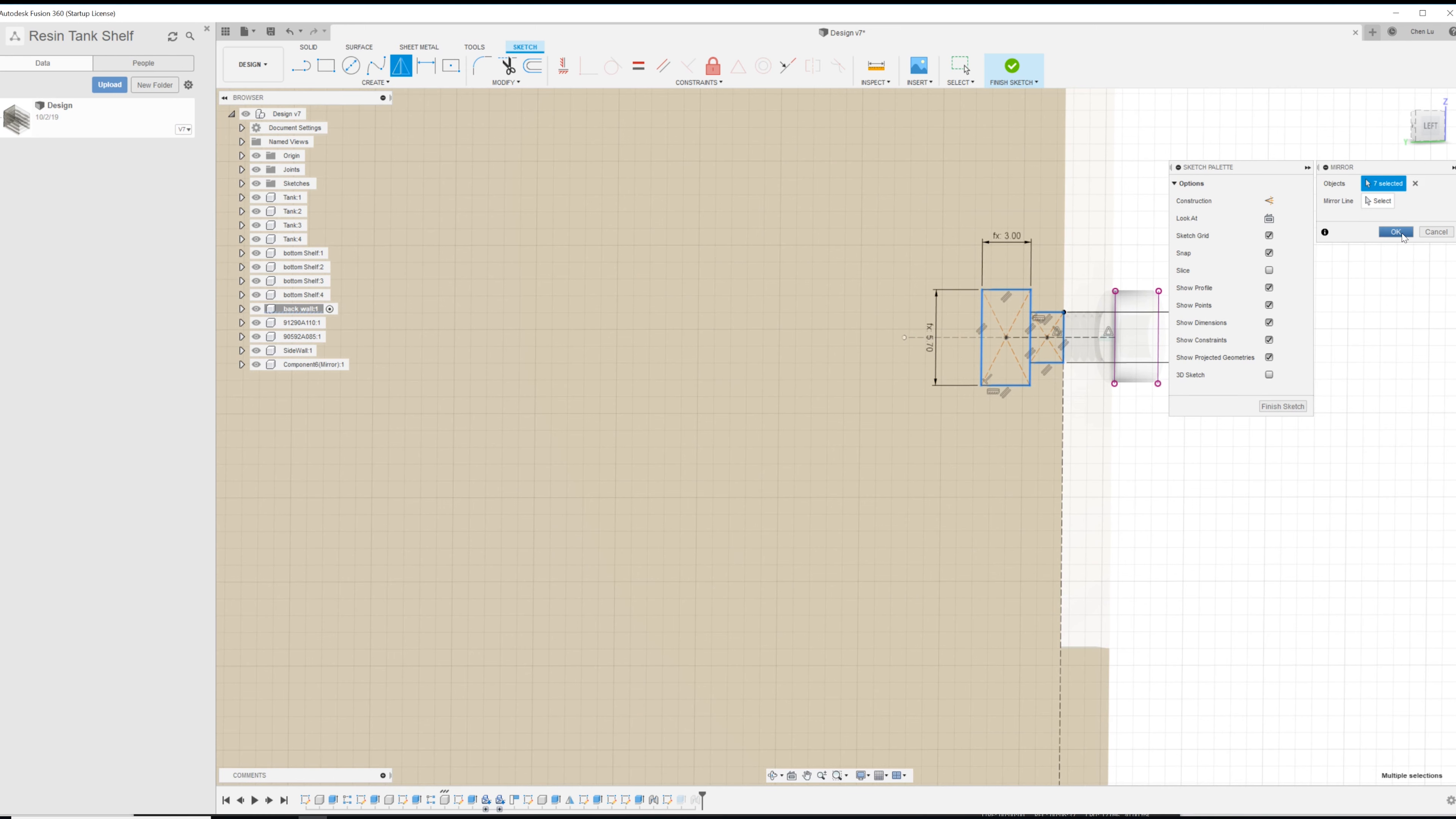
pyautogui.click(1380, 202)
pyautogui.scroll(-3, 1108, 555)
pyautogui.moveTo(1107, 555); pyautogui.dragTo(1122, 225, button='middle')
pyautogui.click(1029, 458)
pyautogui.scroll(-2, 1023, 511)
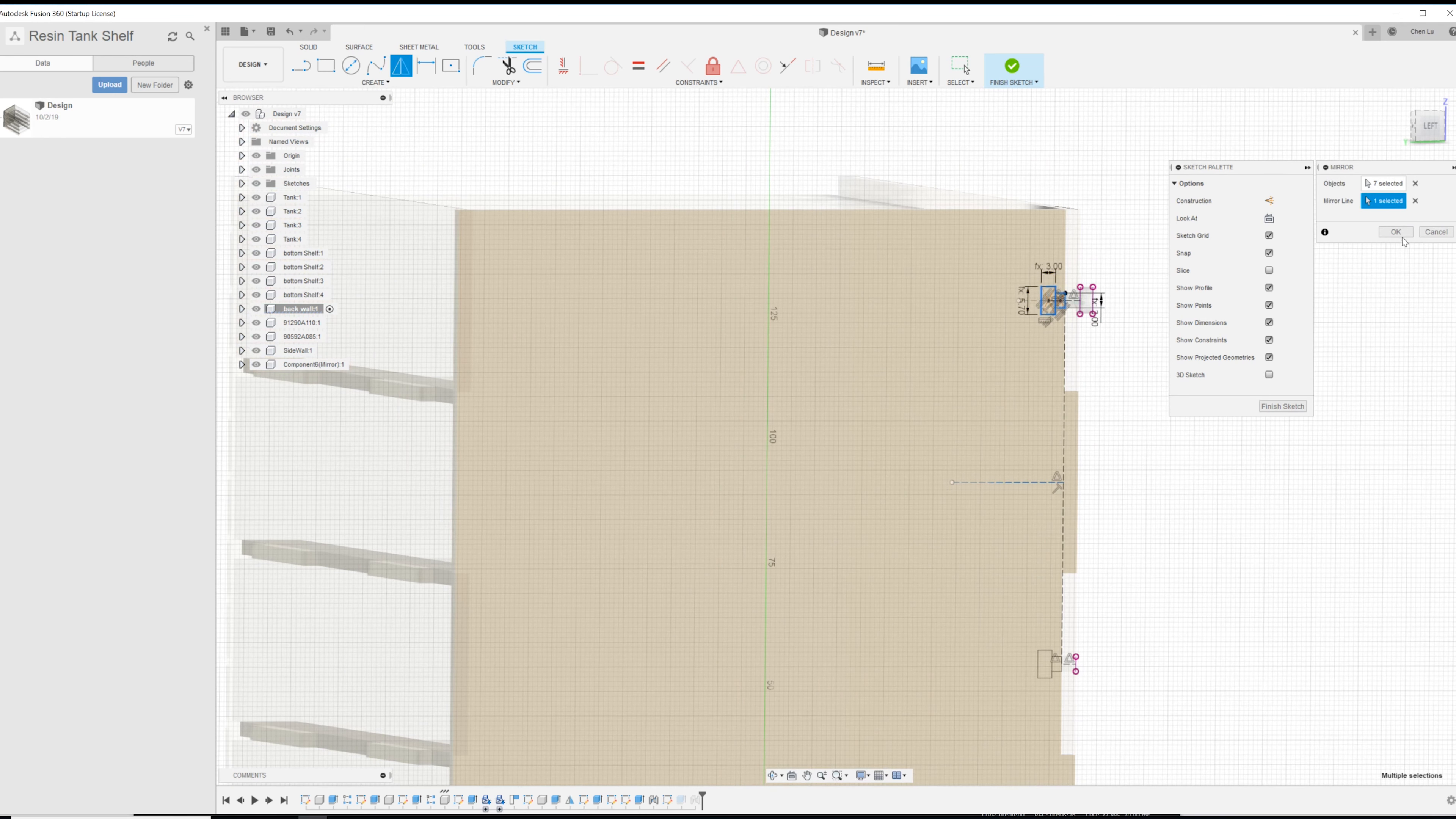
pyautogui.click(1396, 233)
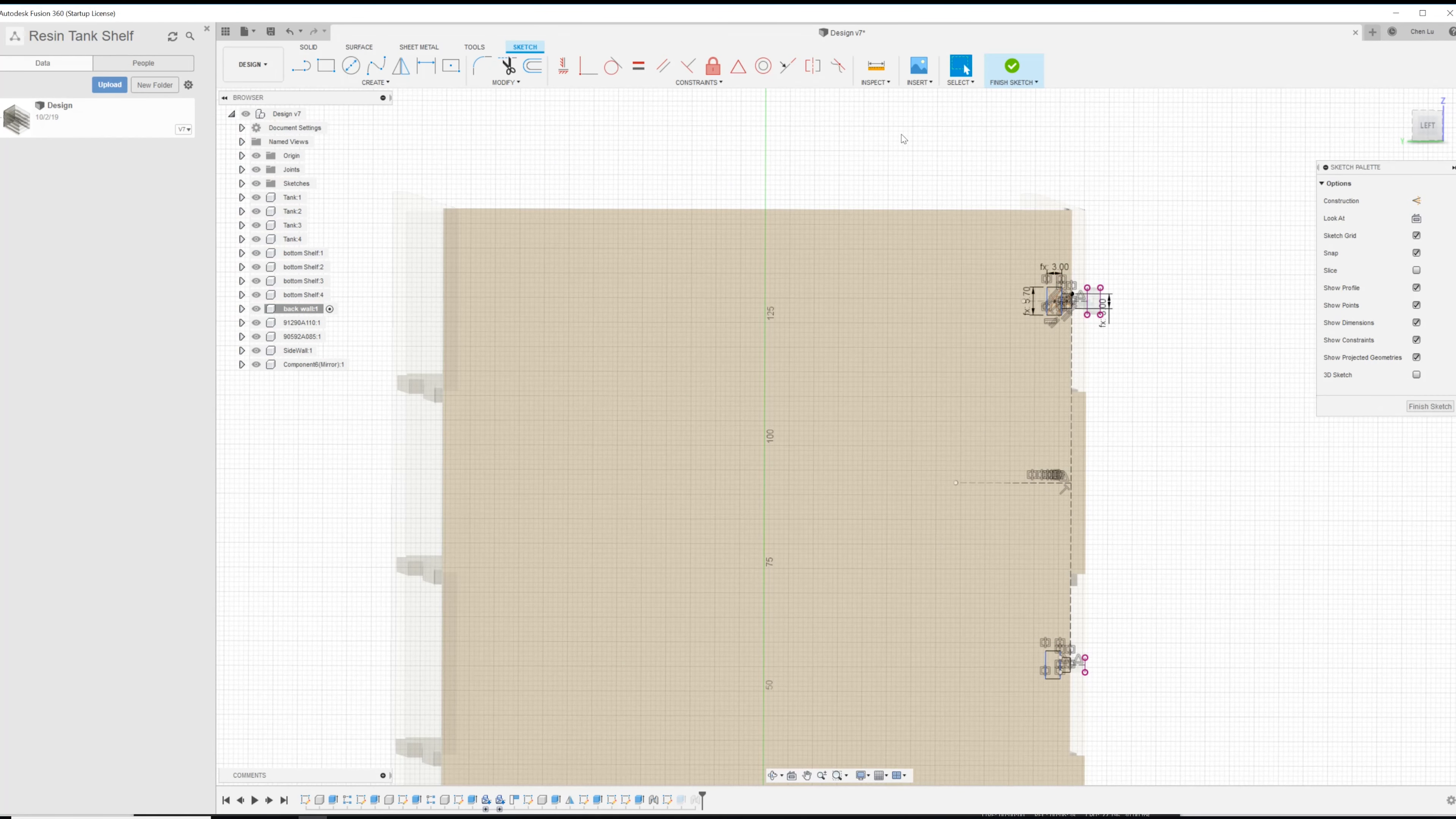
pyautogui.click(1011, 68)
# - Add the mirrored lower slot's profiles to the back wall's nut slot cut and roll the timeline back to just after that feature
pyautogui.scroll(2, 1074, 312)
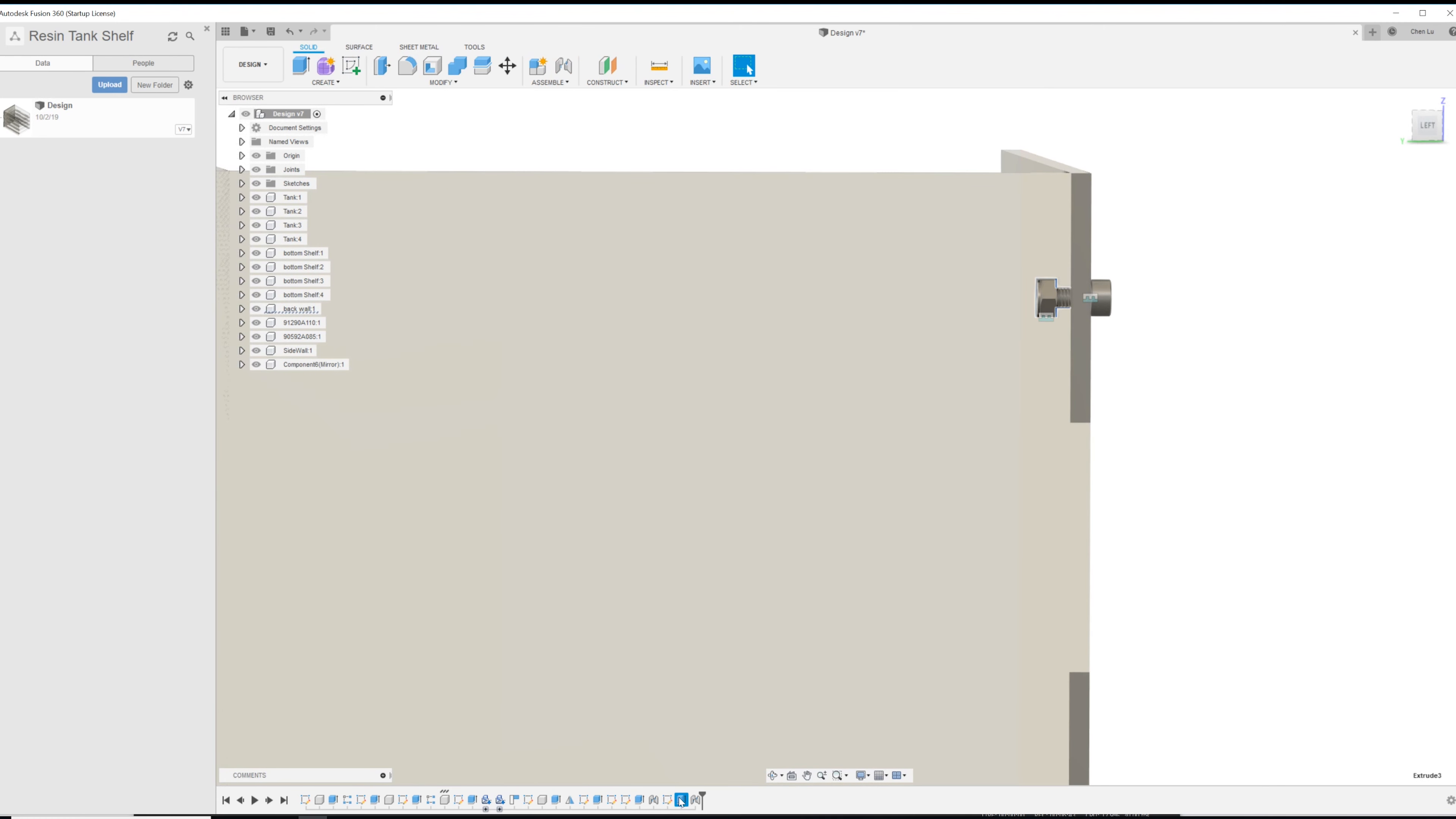
pyautogui.rightClick(680, 800)
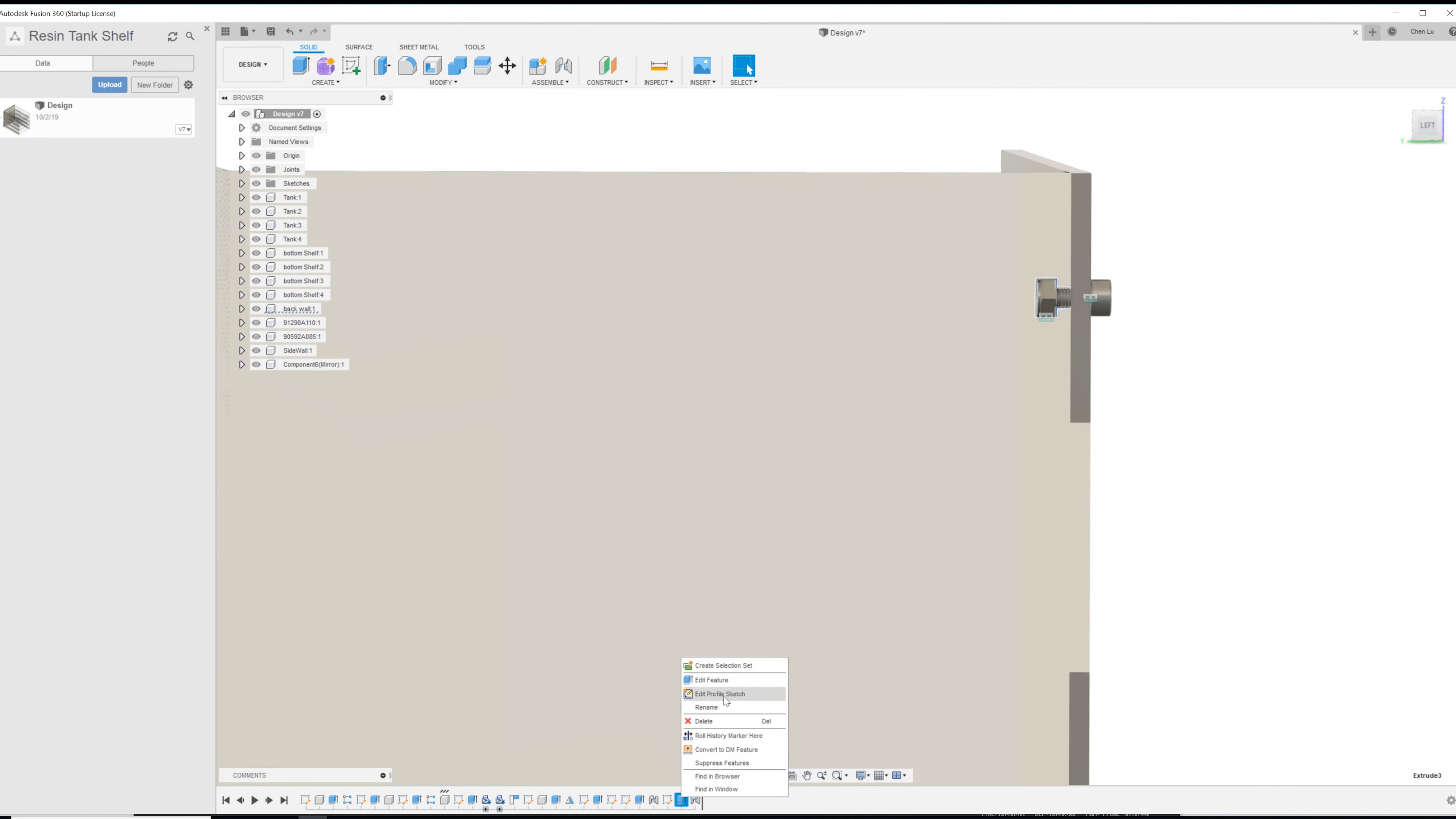
pyautogui.click(733, 679)
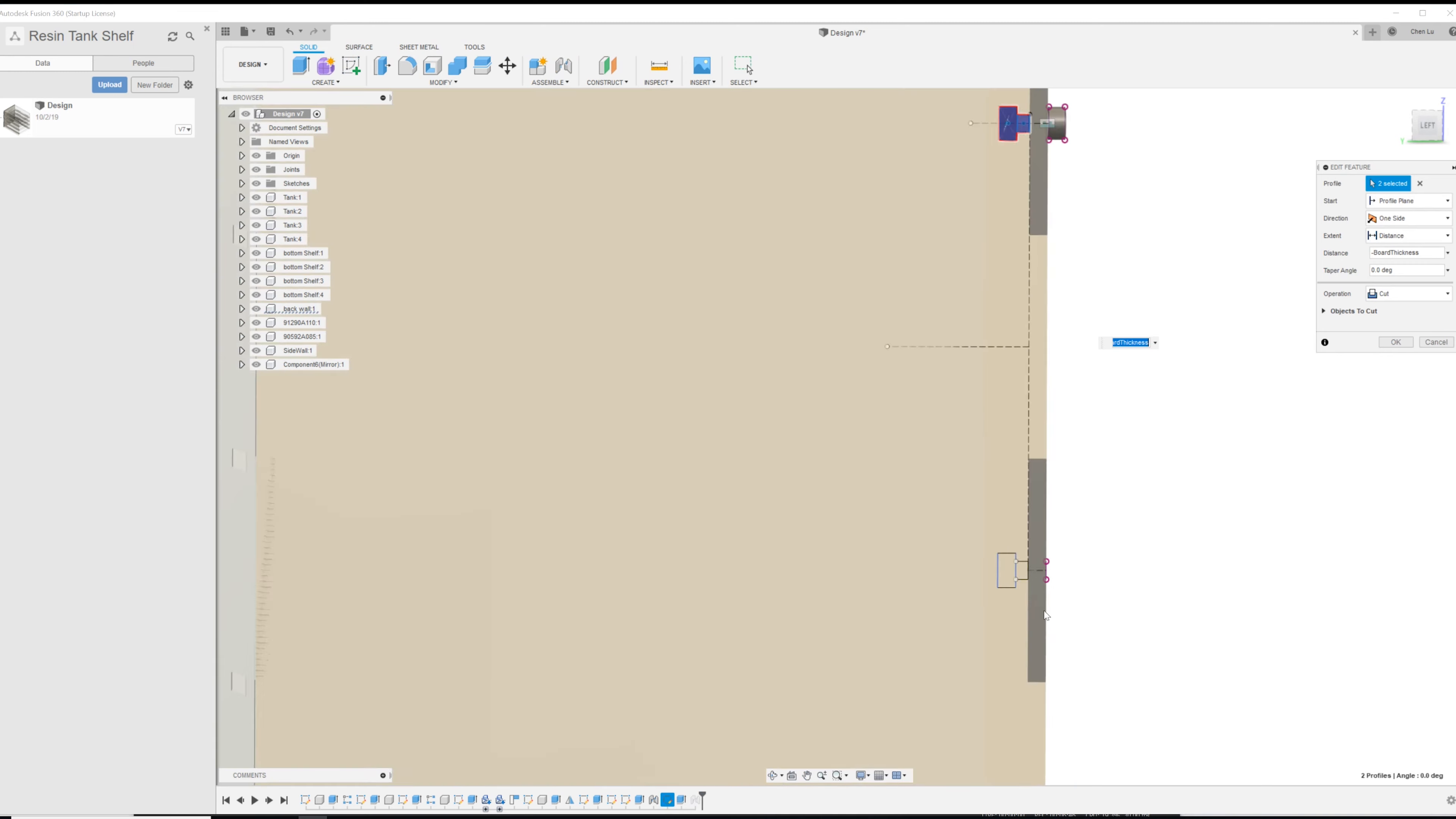
pyautogui.click(1007, 567)
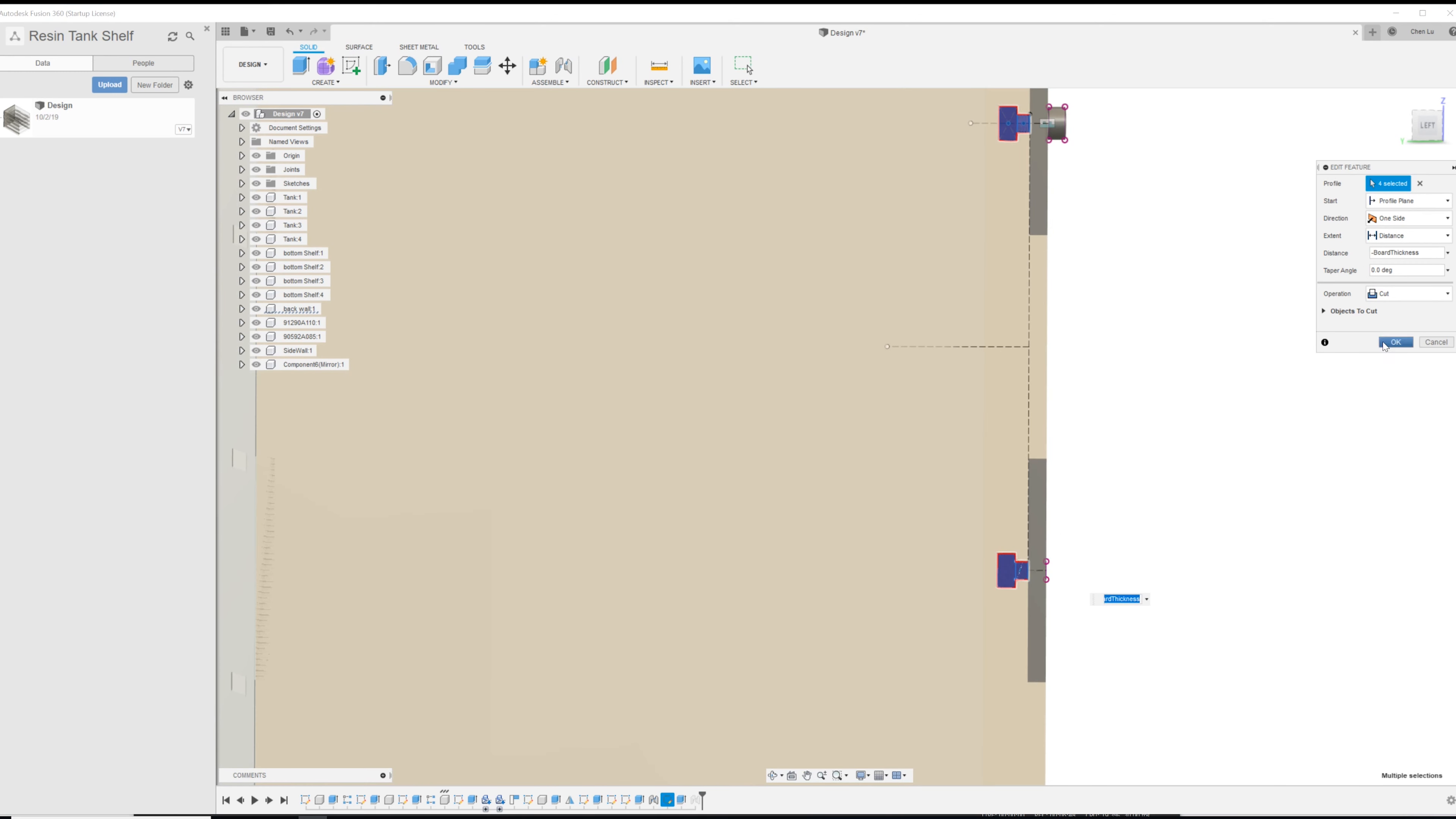
pyautogui.click(1395, 342)
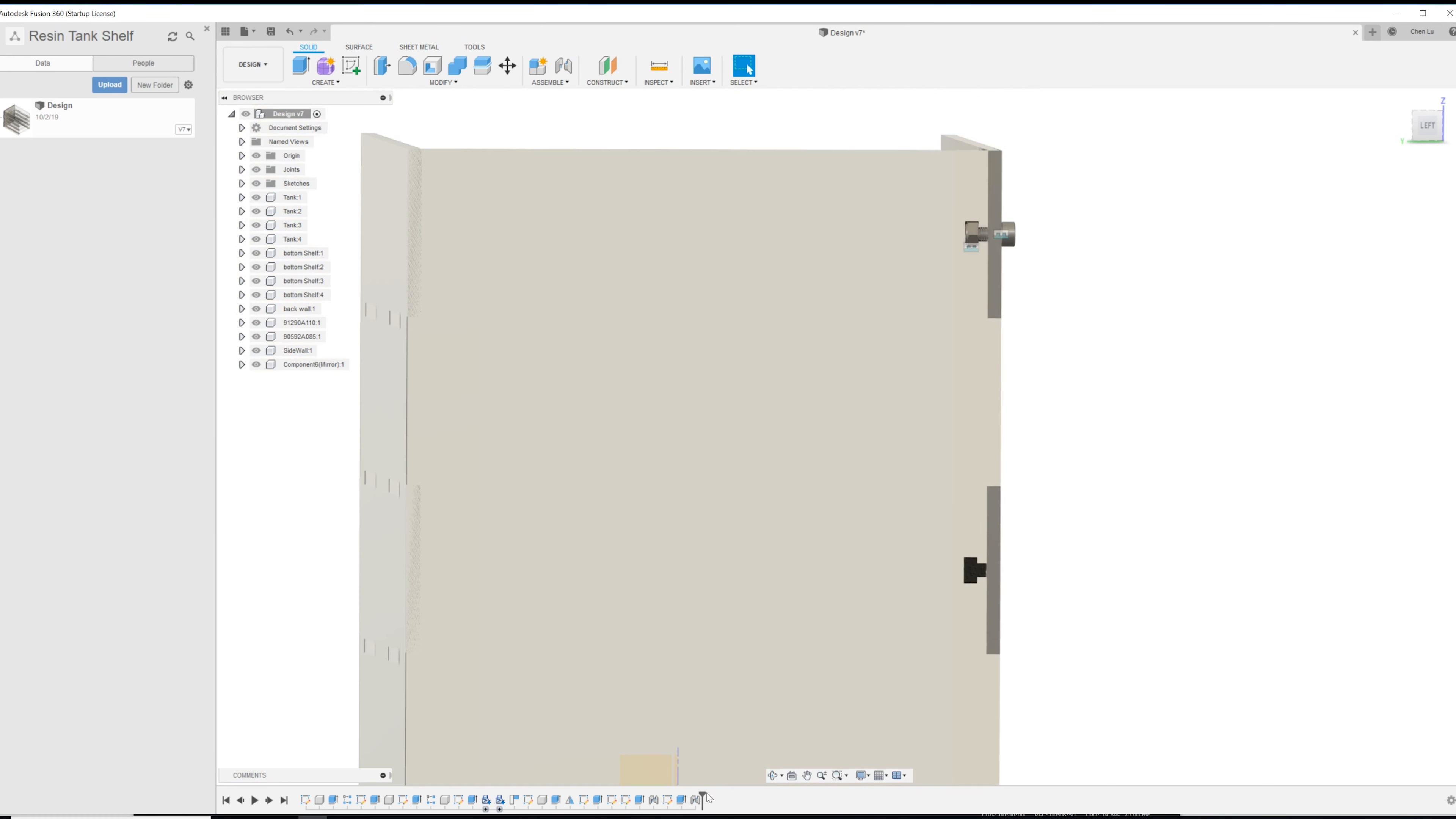
pyautogui.moveTo(700, 797); pyautogui.dragTo(687, 798)
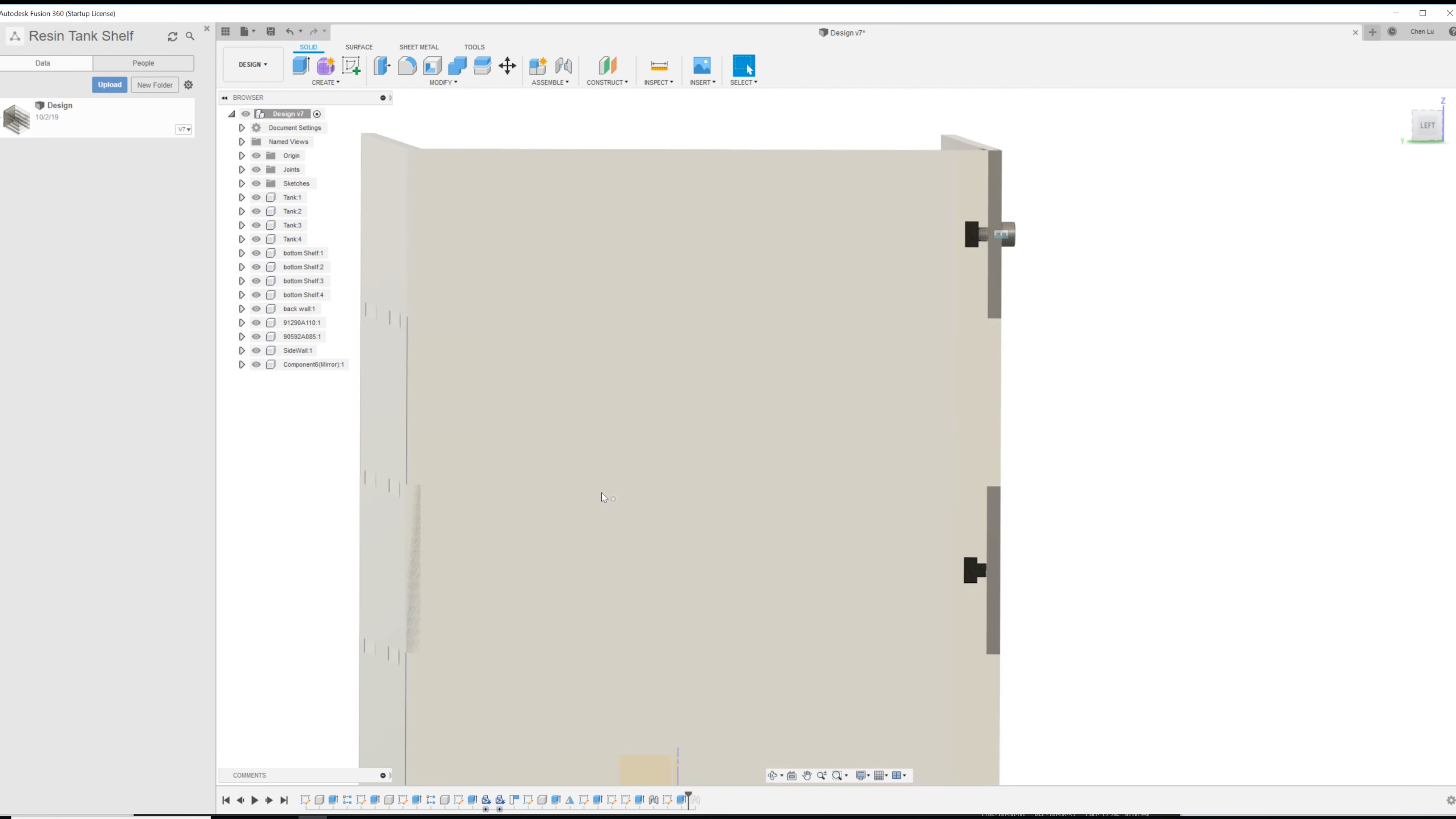
pyautogui.write('smir')
pyautogui.press('Down')
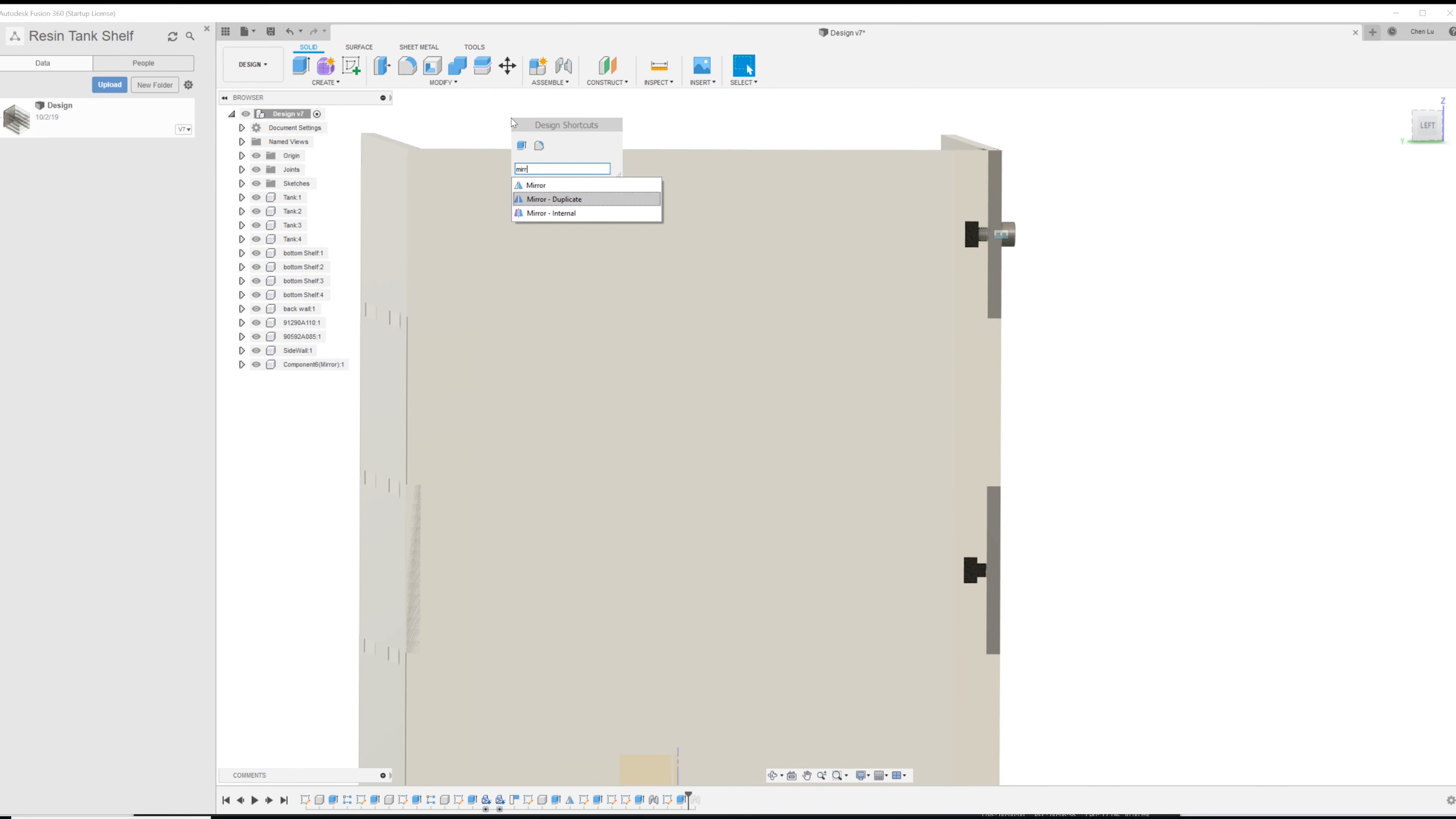
pyautogui.press('Return')
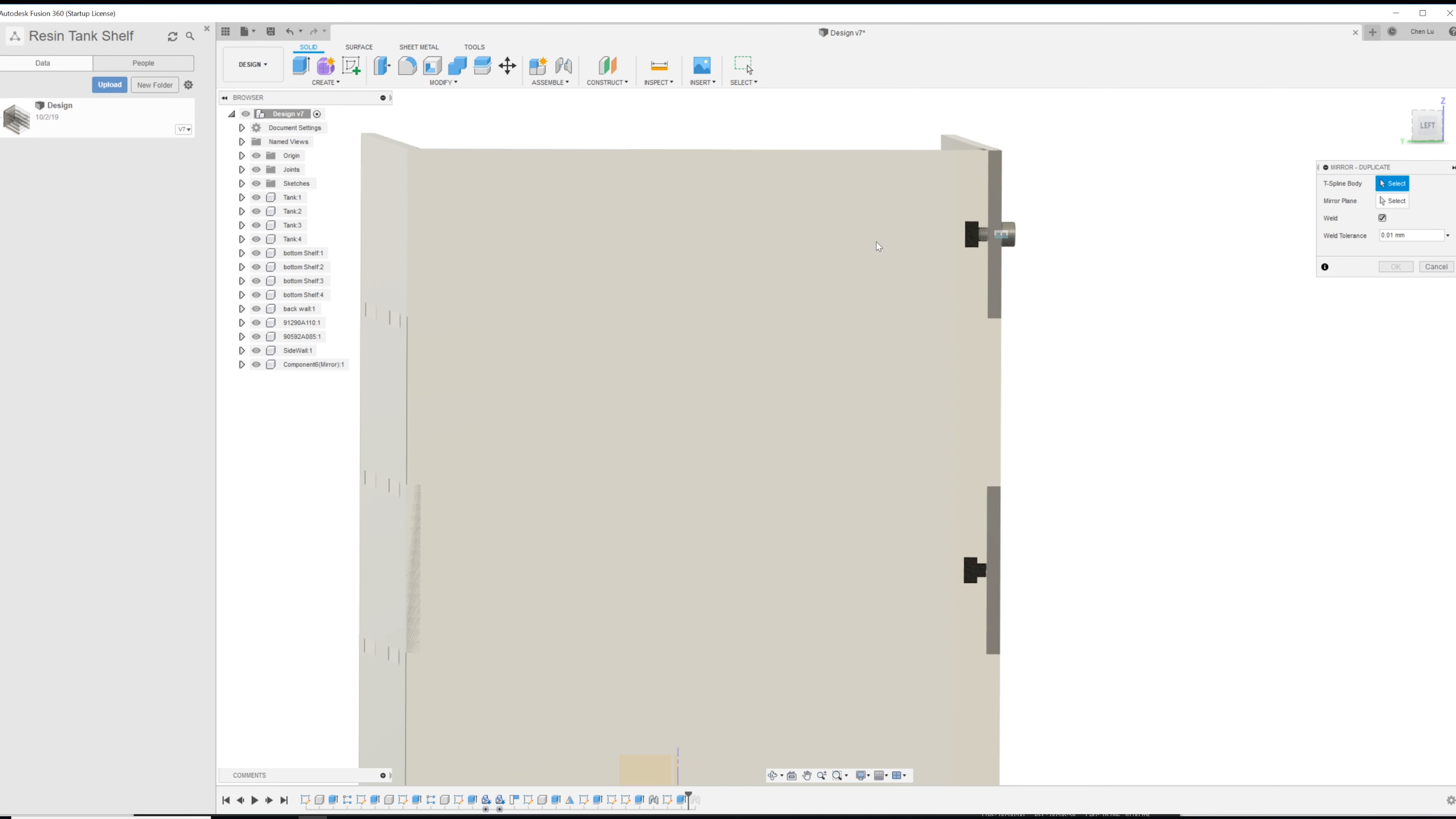
pyautogui.press('Escape')
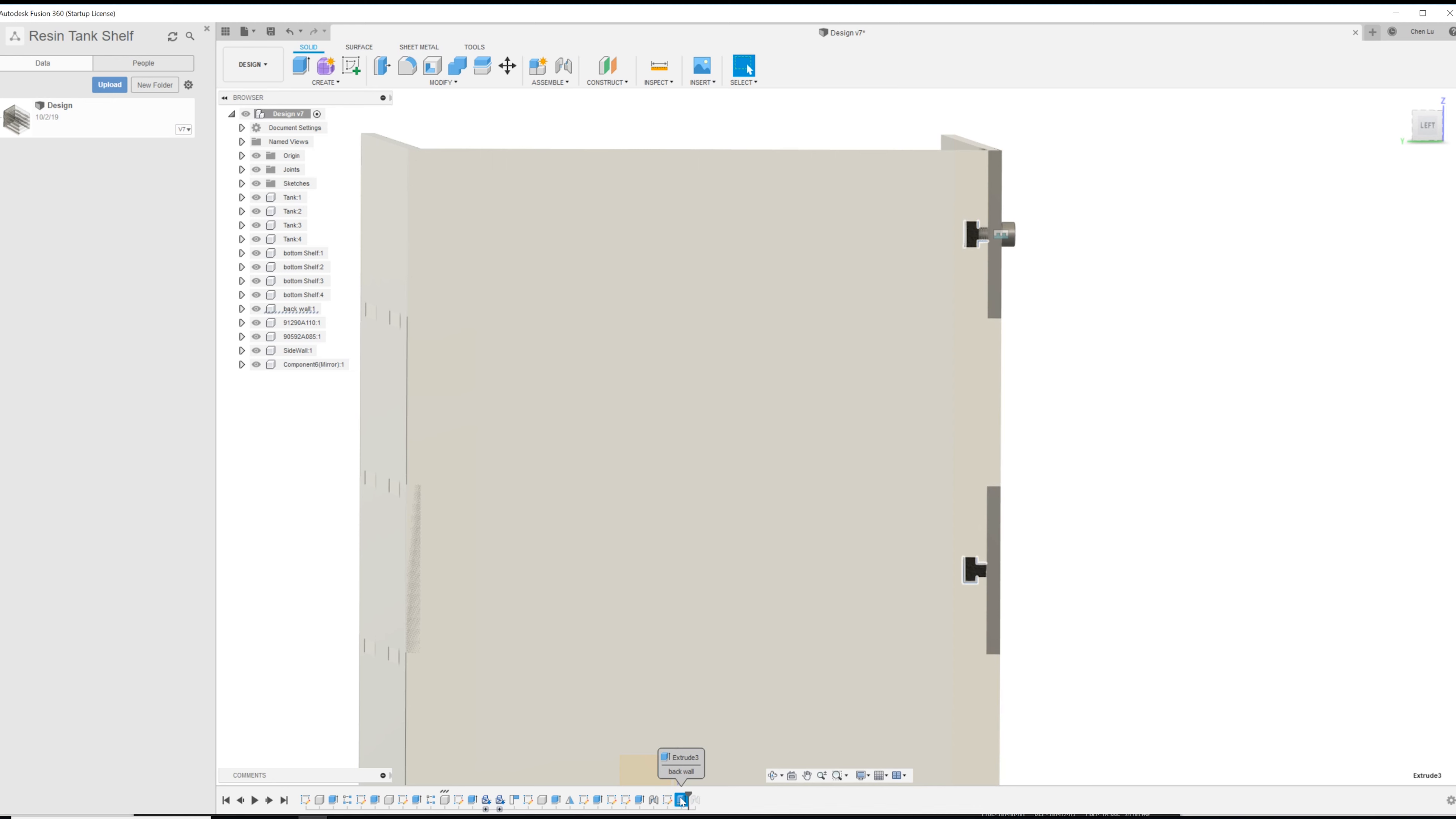
# - Mirror the nut slot cut feature across the vertical origin plane to the back wall's opposite edge, keeping the Adjust compute option
pyautogui.press('s')
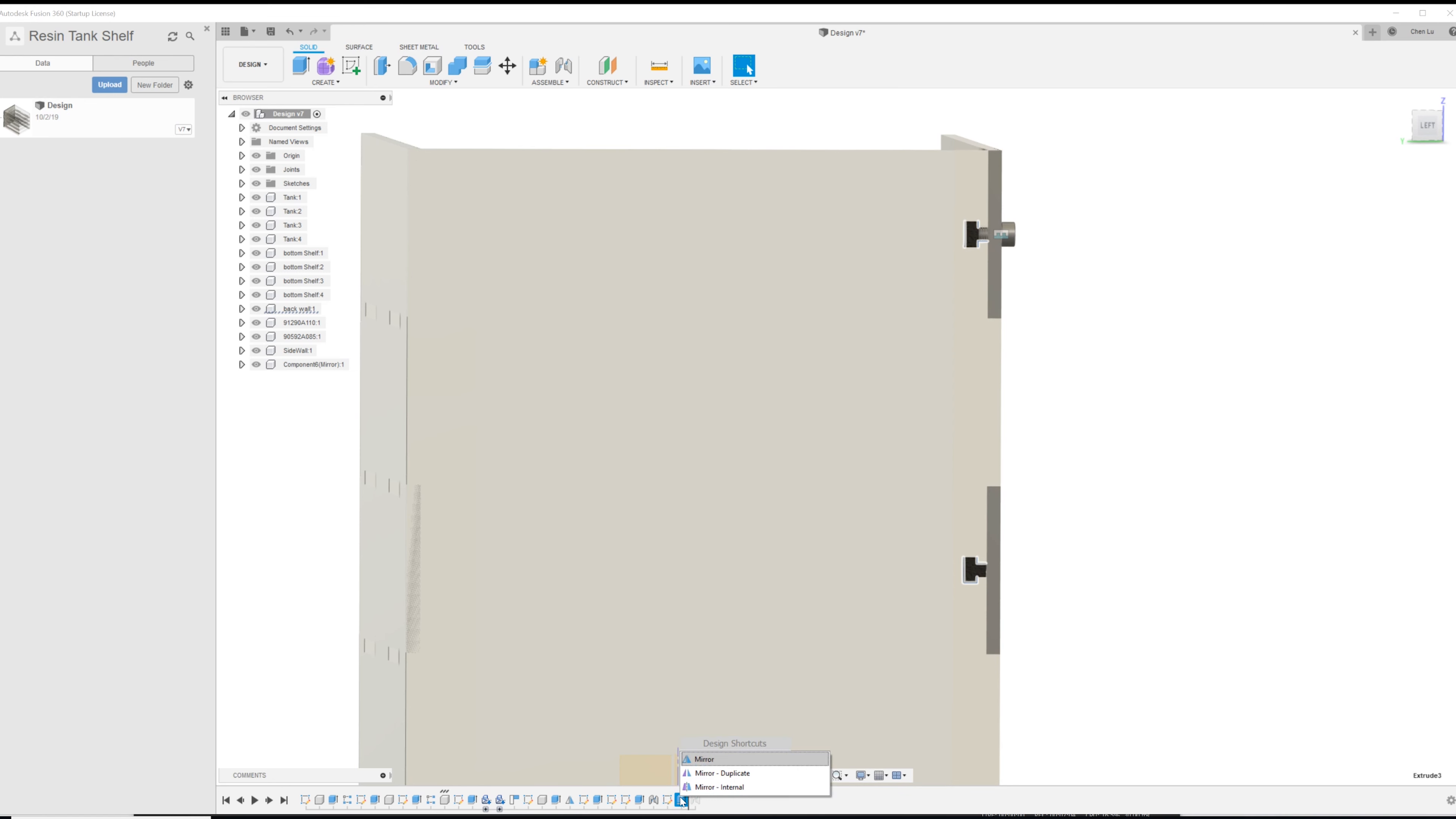
pyautogui.press('Return')
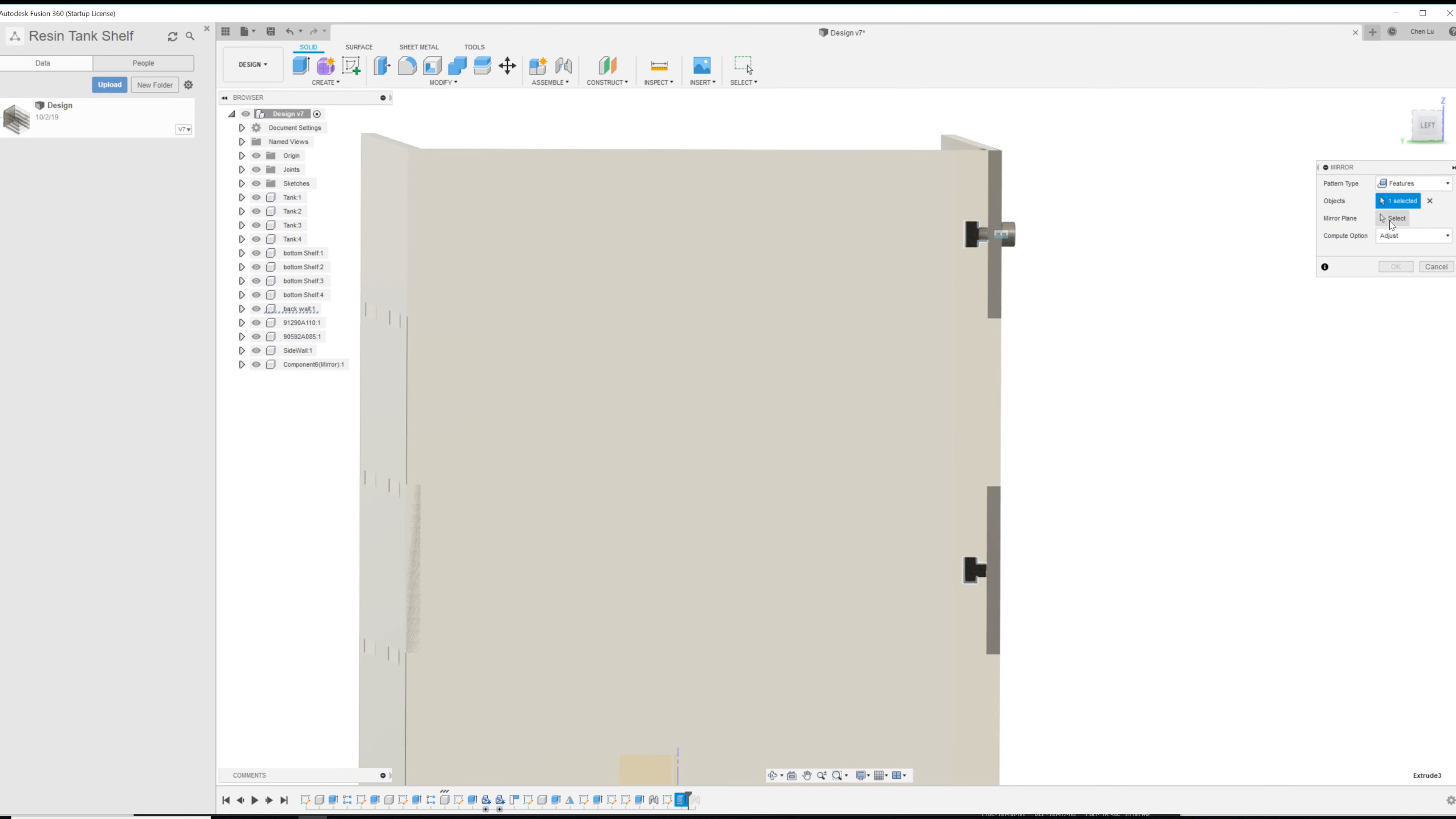
pyautogui.click(1389, 224)
pyautogui.scroll(-3, 1118, 475)
pyautogui.keyDown('shift'); pyautogui.moveTo(813, 598); pyautogui.dragTo(985, 751, button='middle'); pyautogui.keyUp('shift')
pyautogui.click(724, 599)
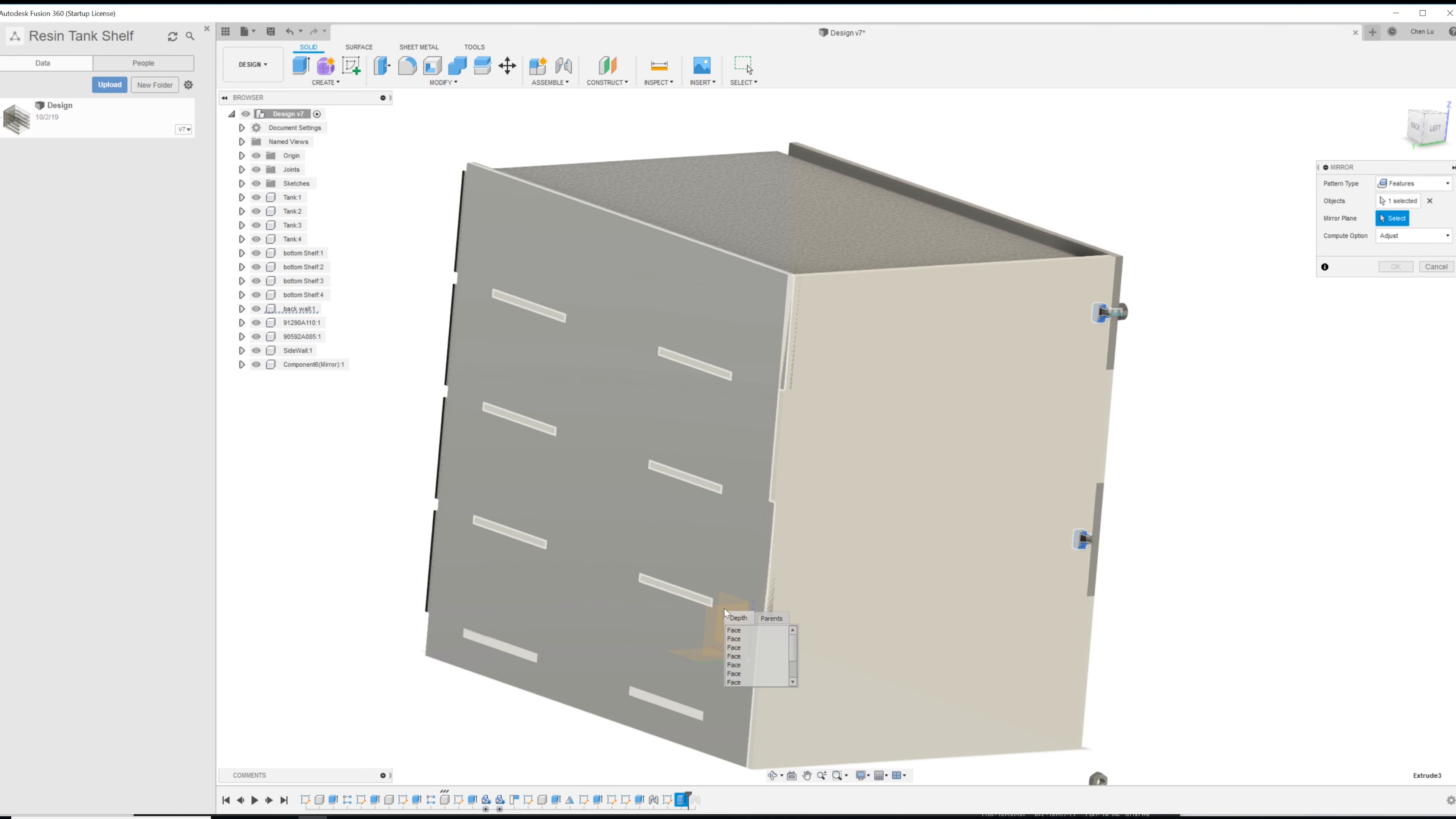
pyautogui.click(741, 655)
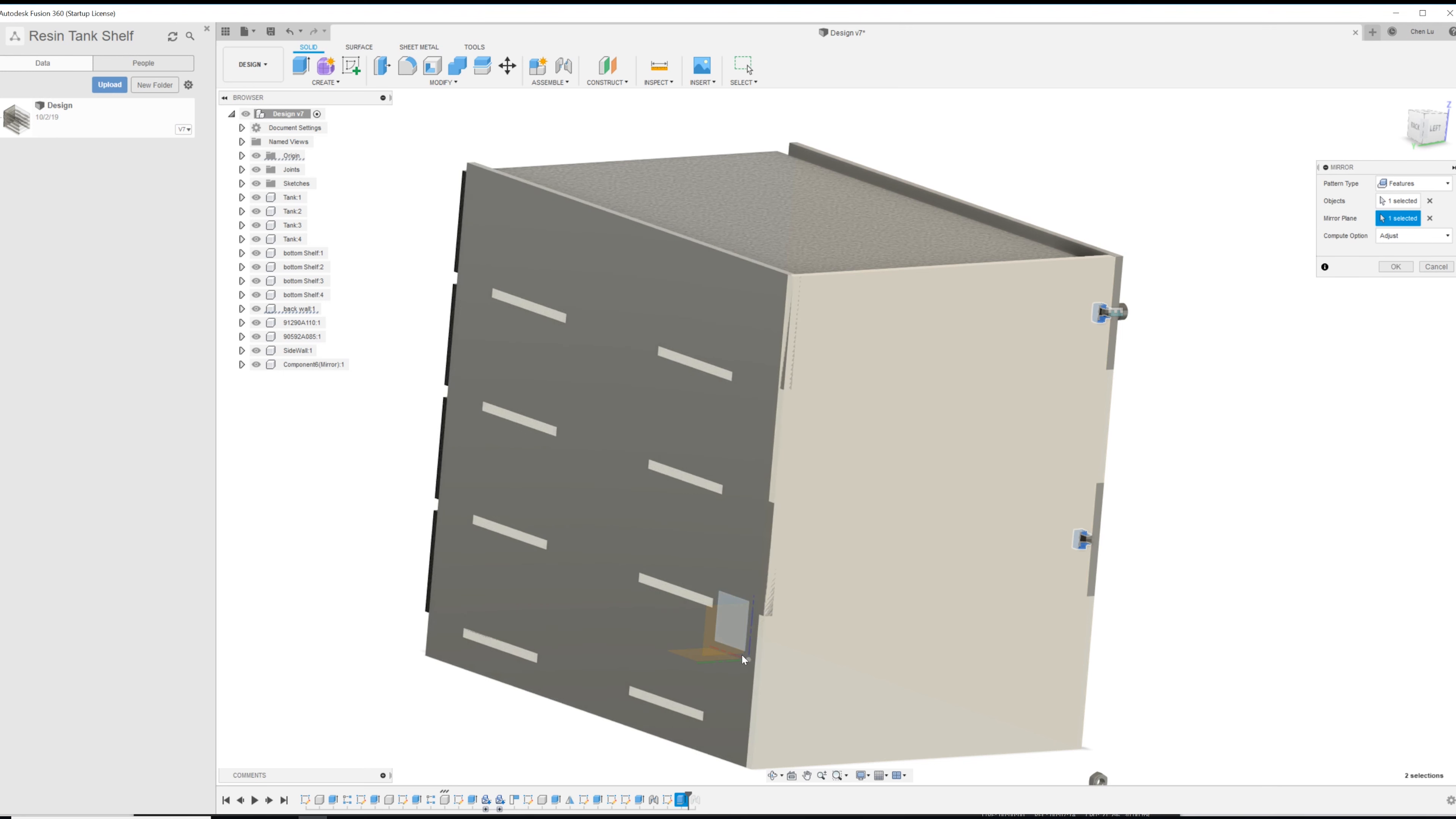
pyautogui.click(1394, 266)
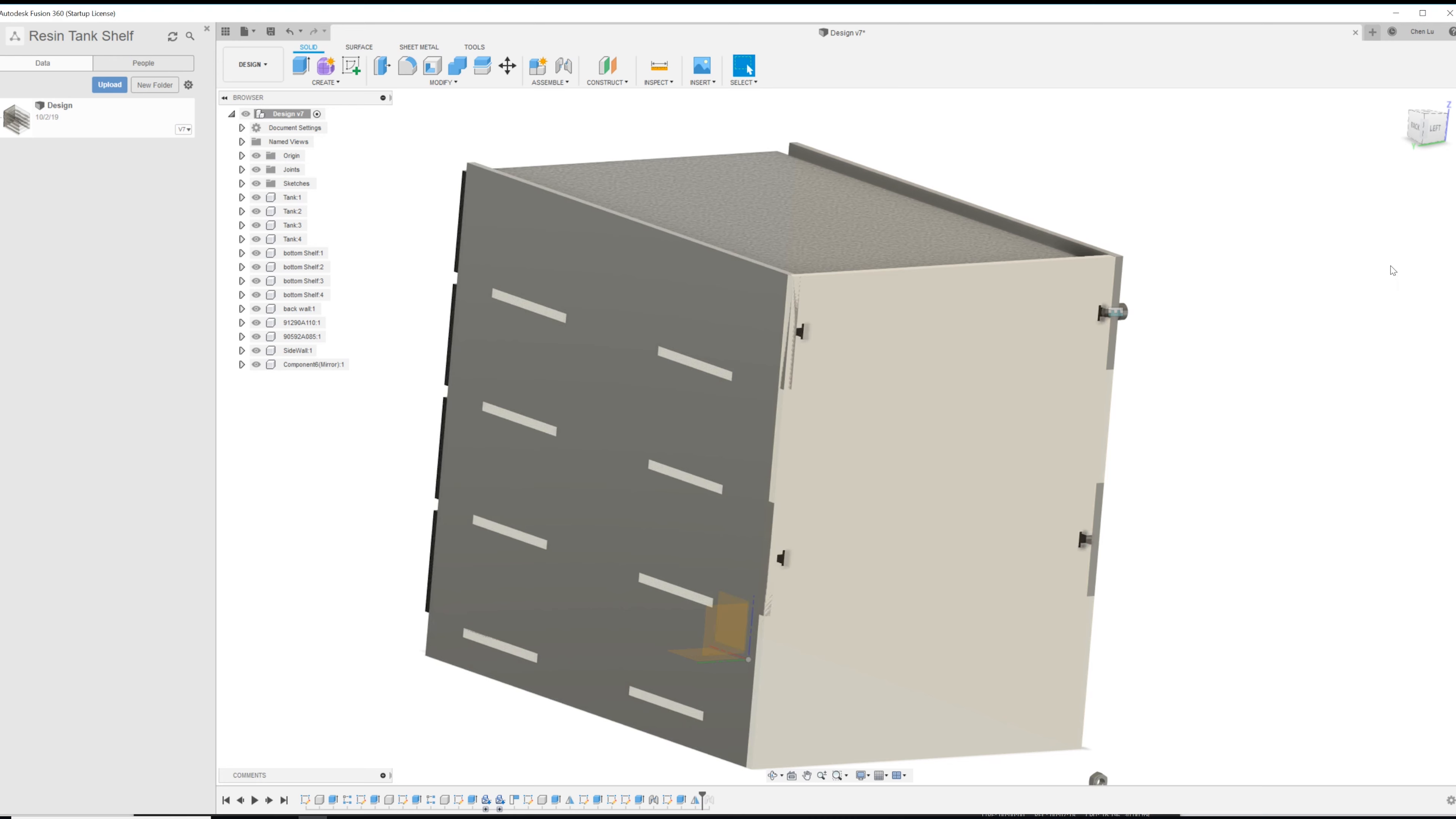
# - Add the back wall's finger cut and the side wall's screw hole cut to the mirror feature, and roll the timeline to its end
pyautogui.keyDown('shift'); pyautogui.moveTo(790, 462); pyautogui.dragTo(883, 472, button='middle'); pyautogui.keyUp('shift')
pyautogui.scroll(3, 723, 579)
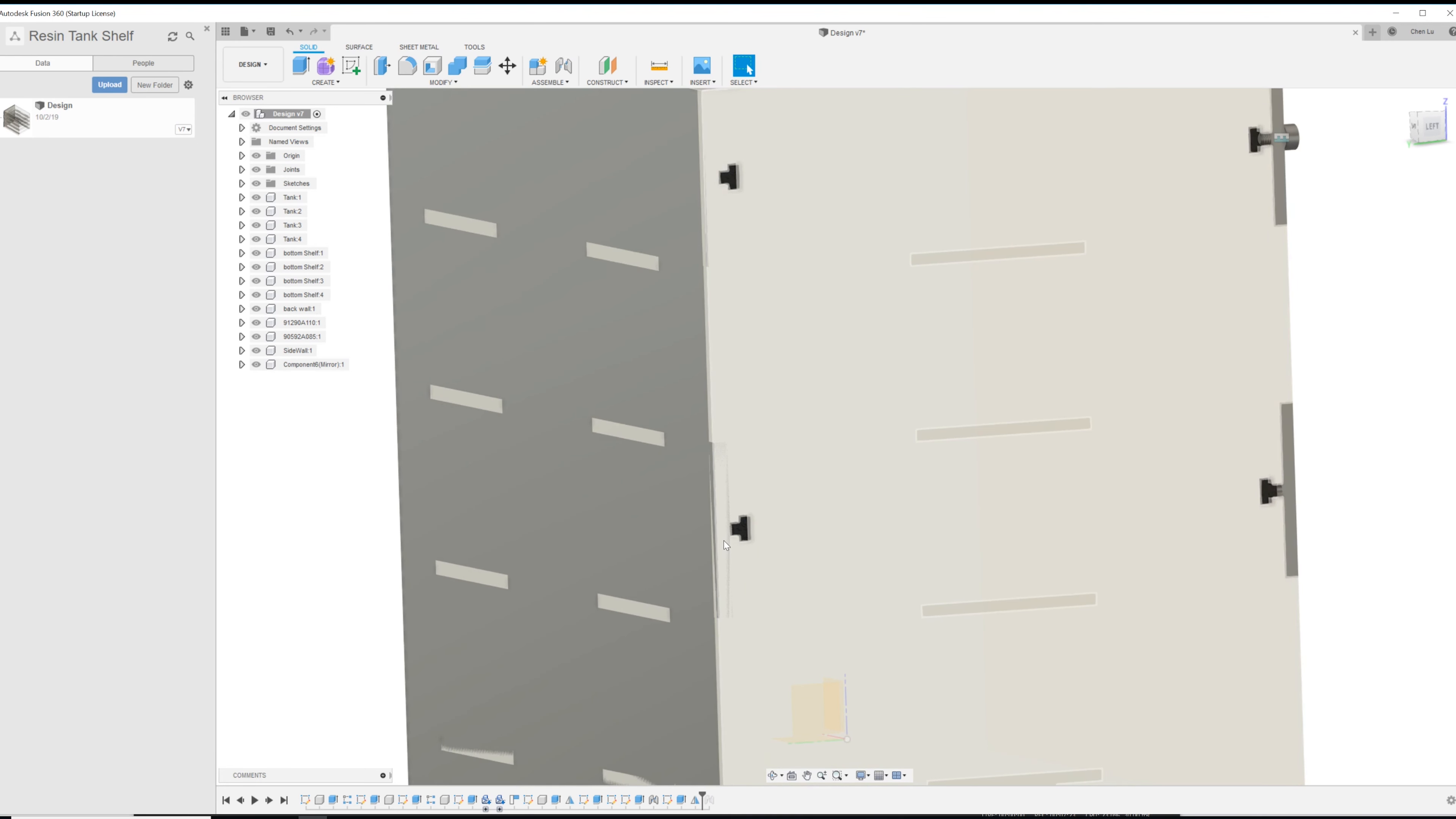
pyautogui.click(723, 541)
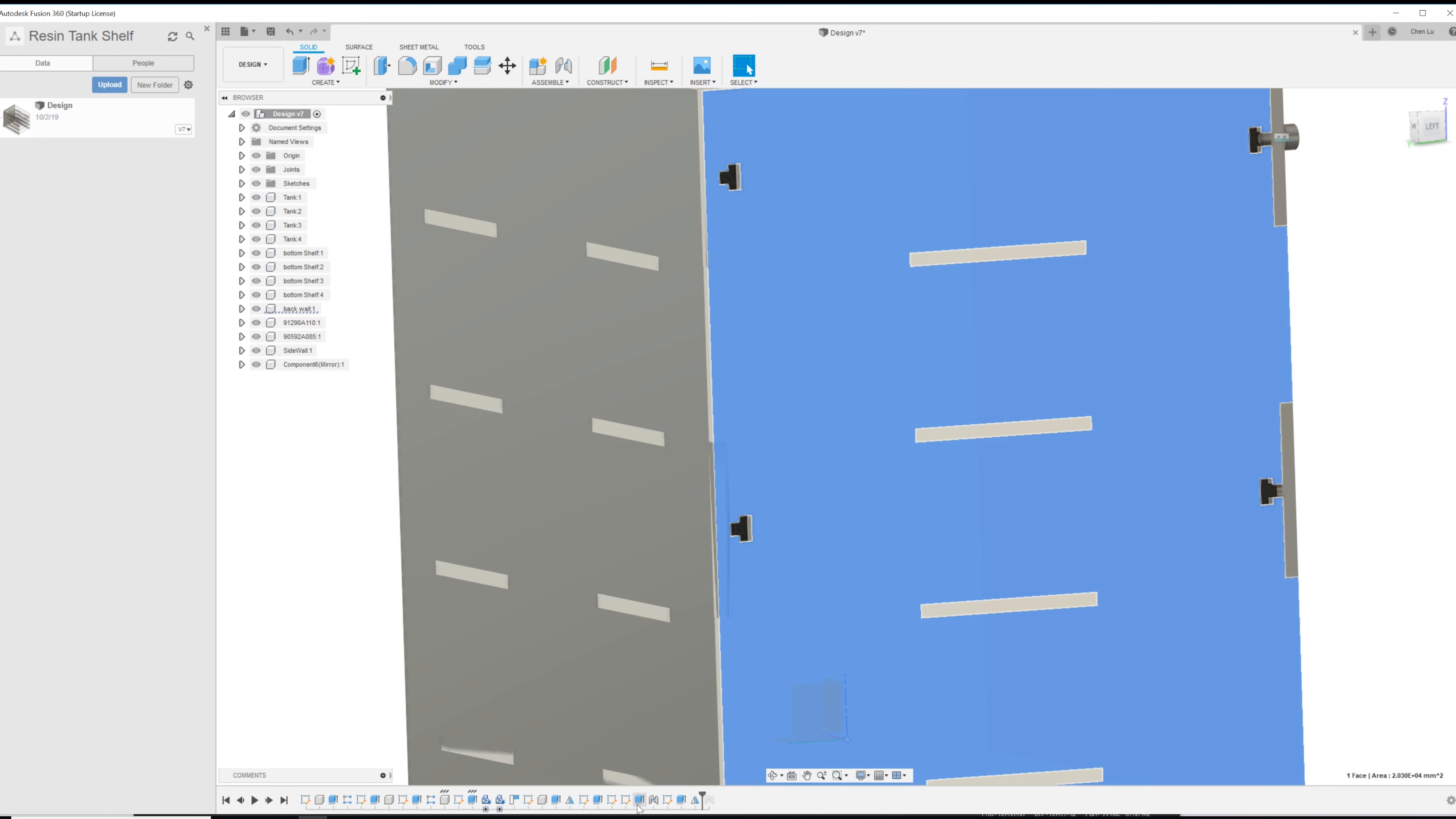
pyautogui.click(639, 801)
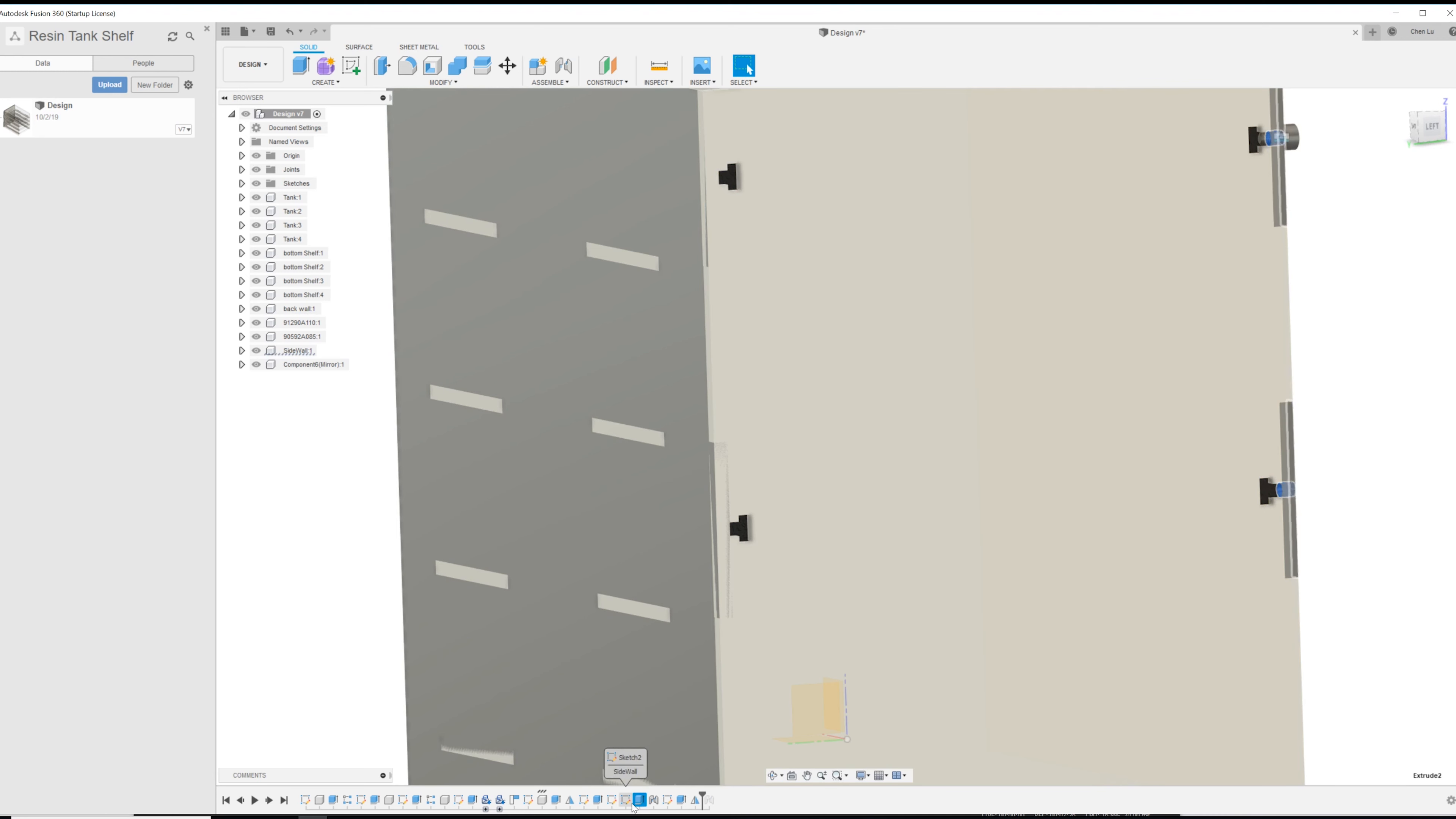
pyautogui.click(598, 800)
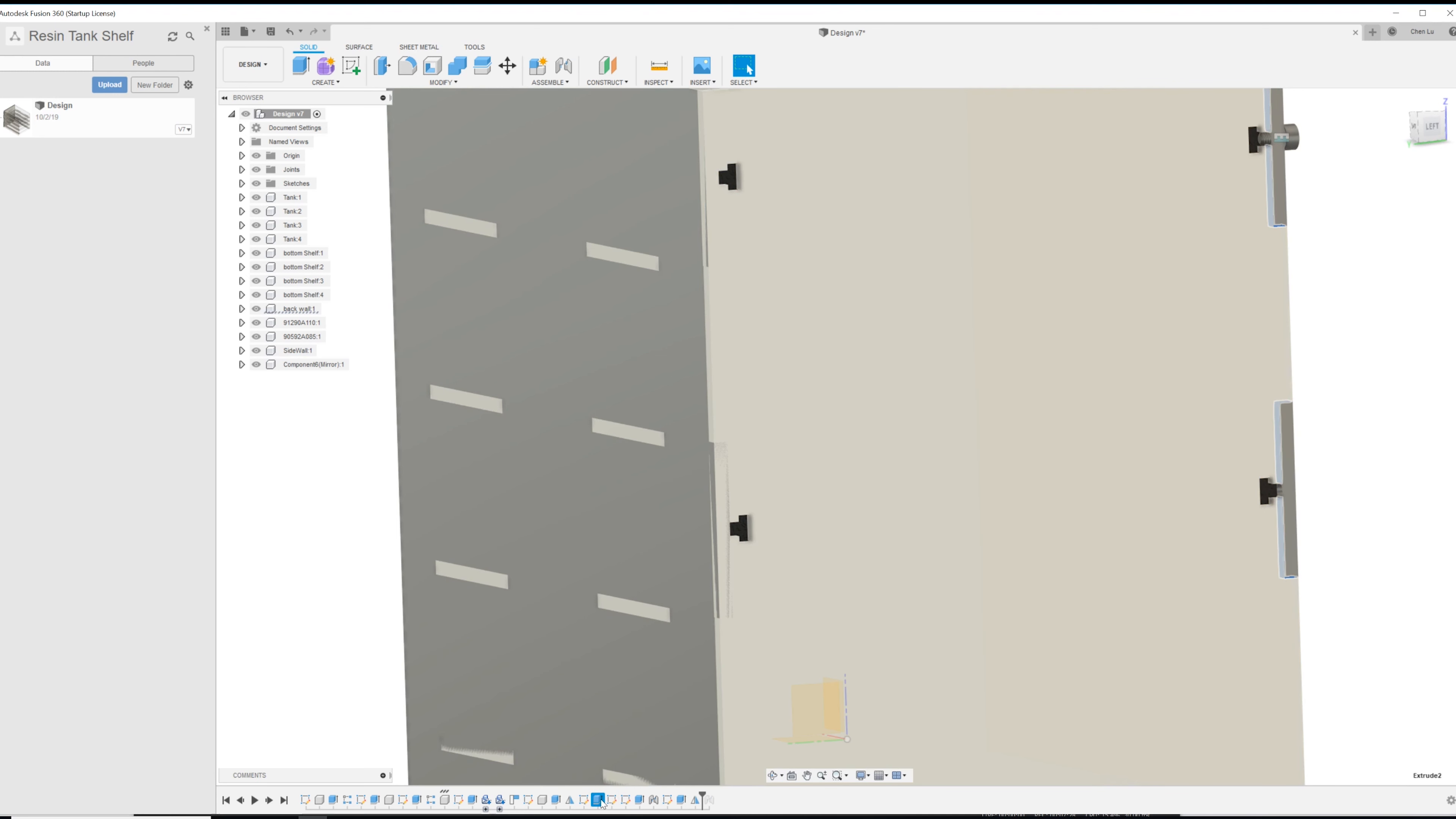
pyautogui.rightClick(694, 800)
pyautogui.click(725, 711)
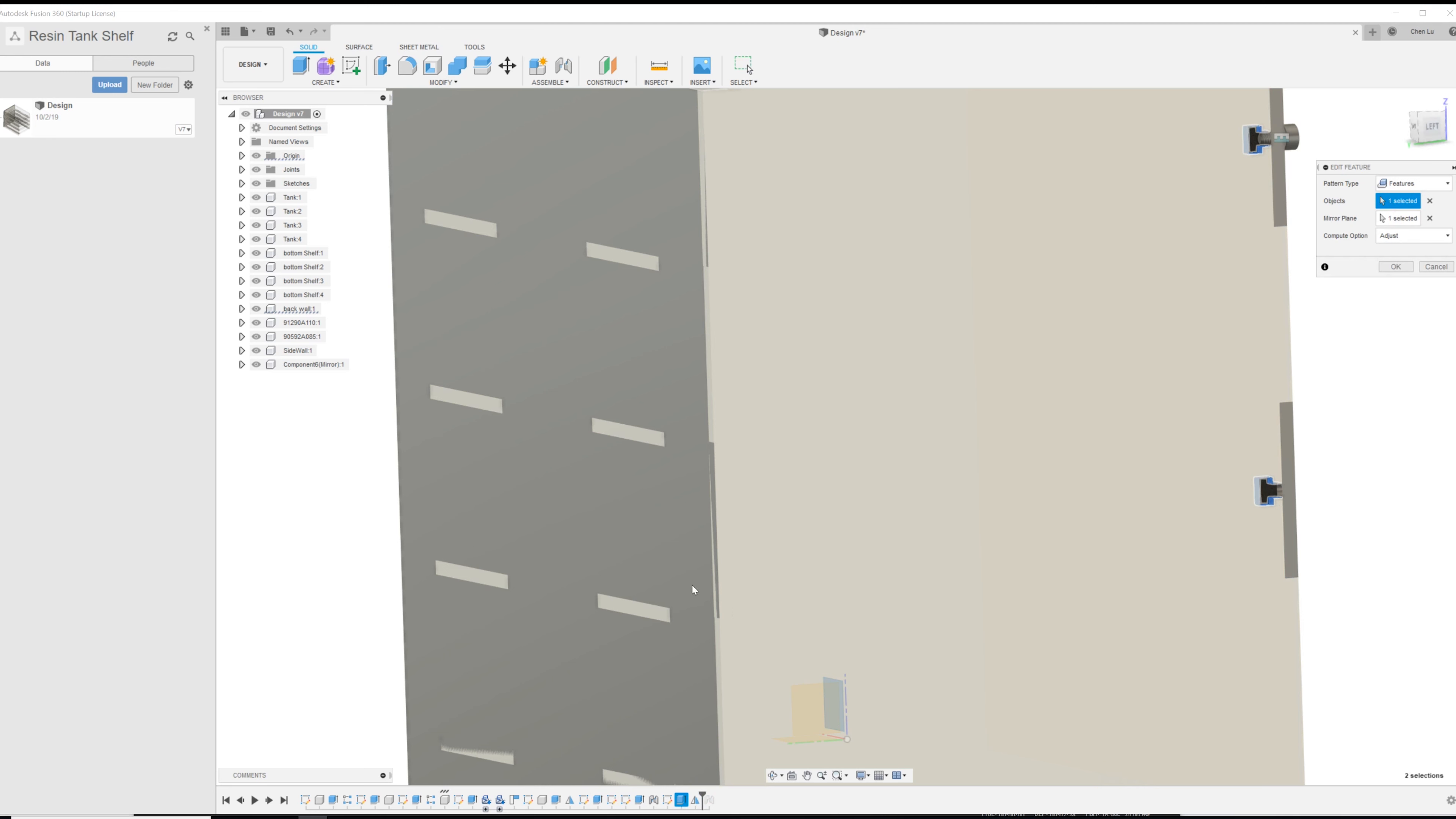
pyautogui.click(641, 800)
pyautogui.click(598, 800)
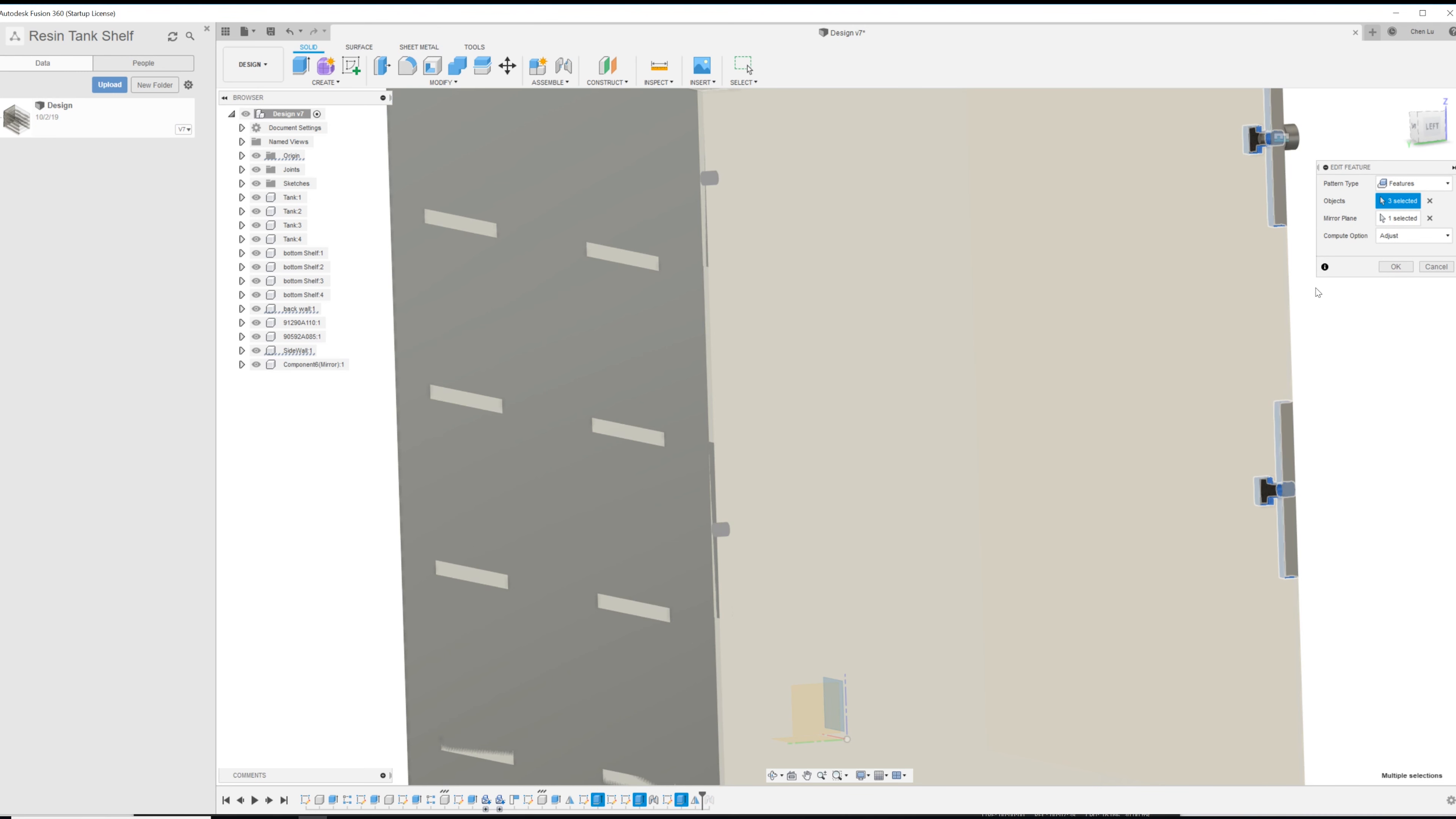
pyautogui.click(1389, 270)
pyautogui.scroll(-2, 887, 404)
pyautogui.moveTo(887, 403)
pyautogui.keyDown('shift'); pyautogui.mouseDown(button='middle')
pyautogui.moveTo(839, 405)
pyautogui.moveTo(1066, 425)
pyautogui.moveTo(977, 387)
pyautogui.moveTo(947, 309)
pyautogui.mouseUp(button='middle'); pyautogui.keyUp('shift')
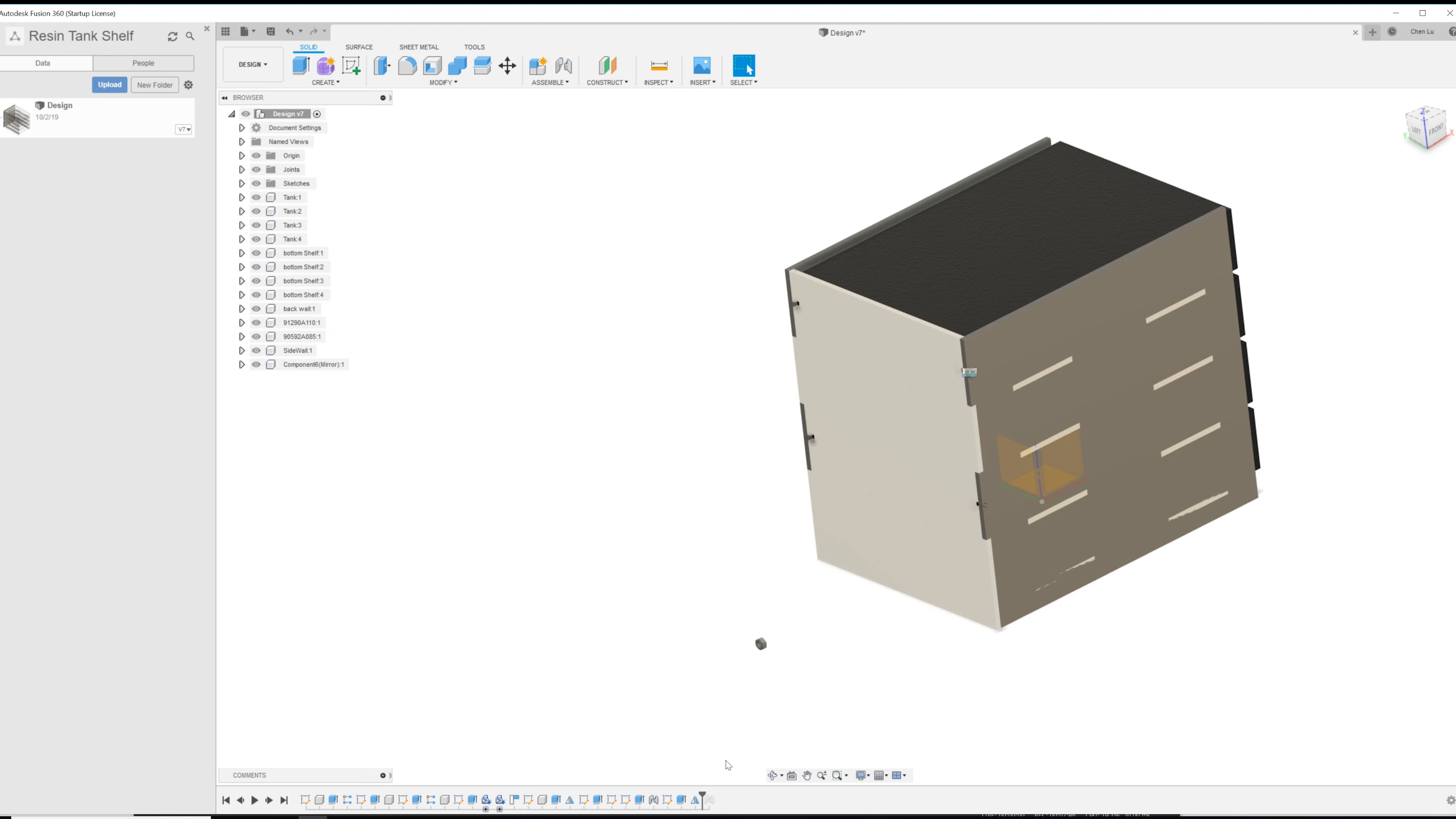
pyautogui.moveTo(702, 797); pyautogui.dragTo(716, 797)
# - Project the bottom shelf's two tab faces into the sketch on the side wall's outer face and finish the sketch
pyautogui.keyDown('shift'); pyautogui.moveTo(1006, 379); pyautogui.dragTo(1053, 548, button='middle'); pyautogui.keyUp('shift')
pyautogui.scroll(3, 1053, 548)
pyautogui.click(1072, 425)
pyautogui.scroll(3, 1070, 425)
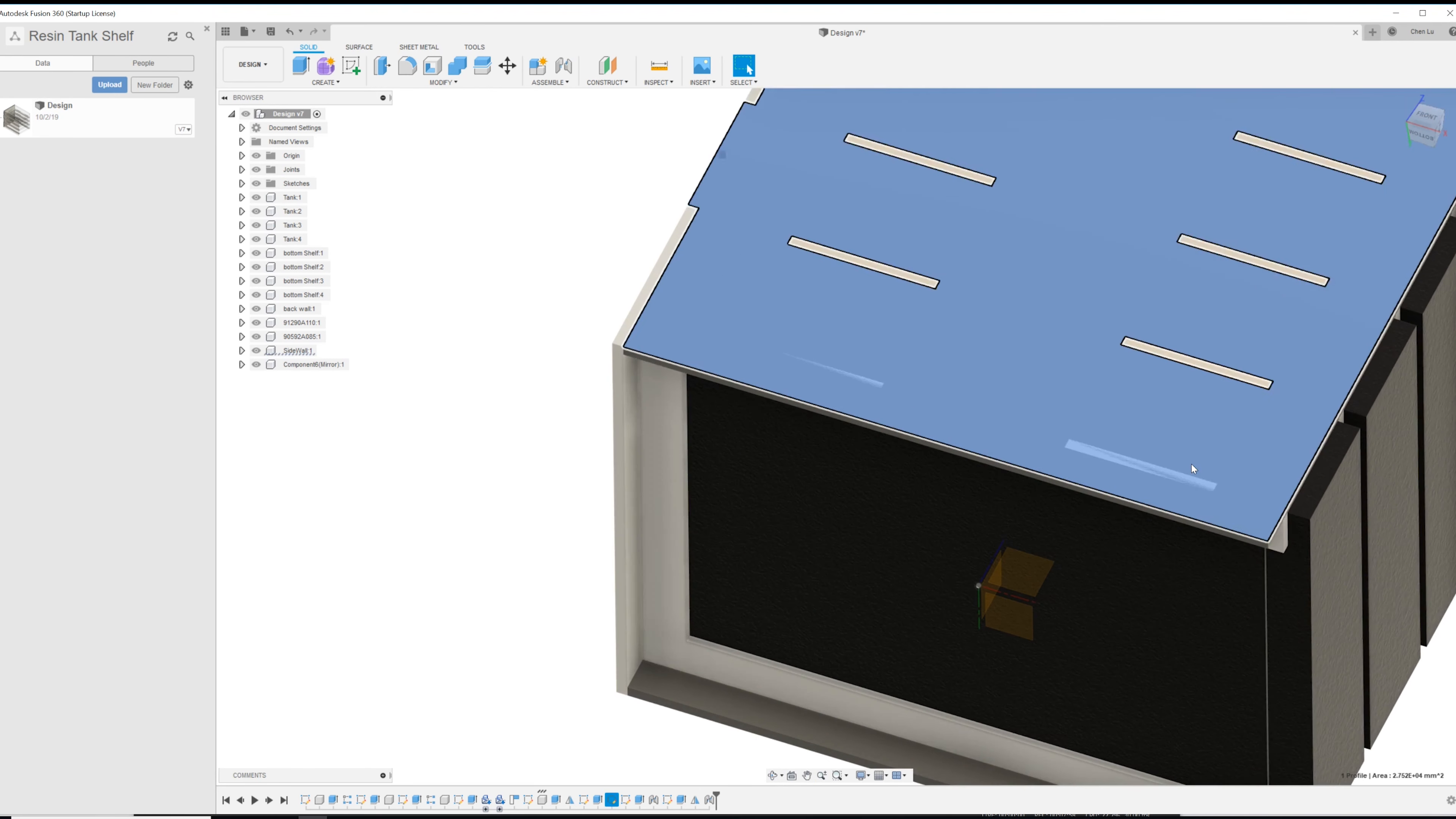
pyautogui.rightClick(1177, 444)
pyautogui.click(1164, 518)
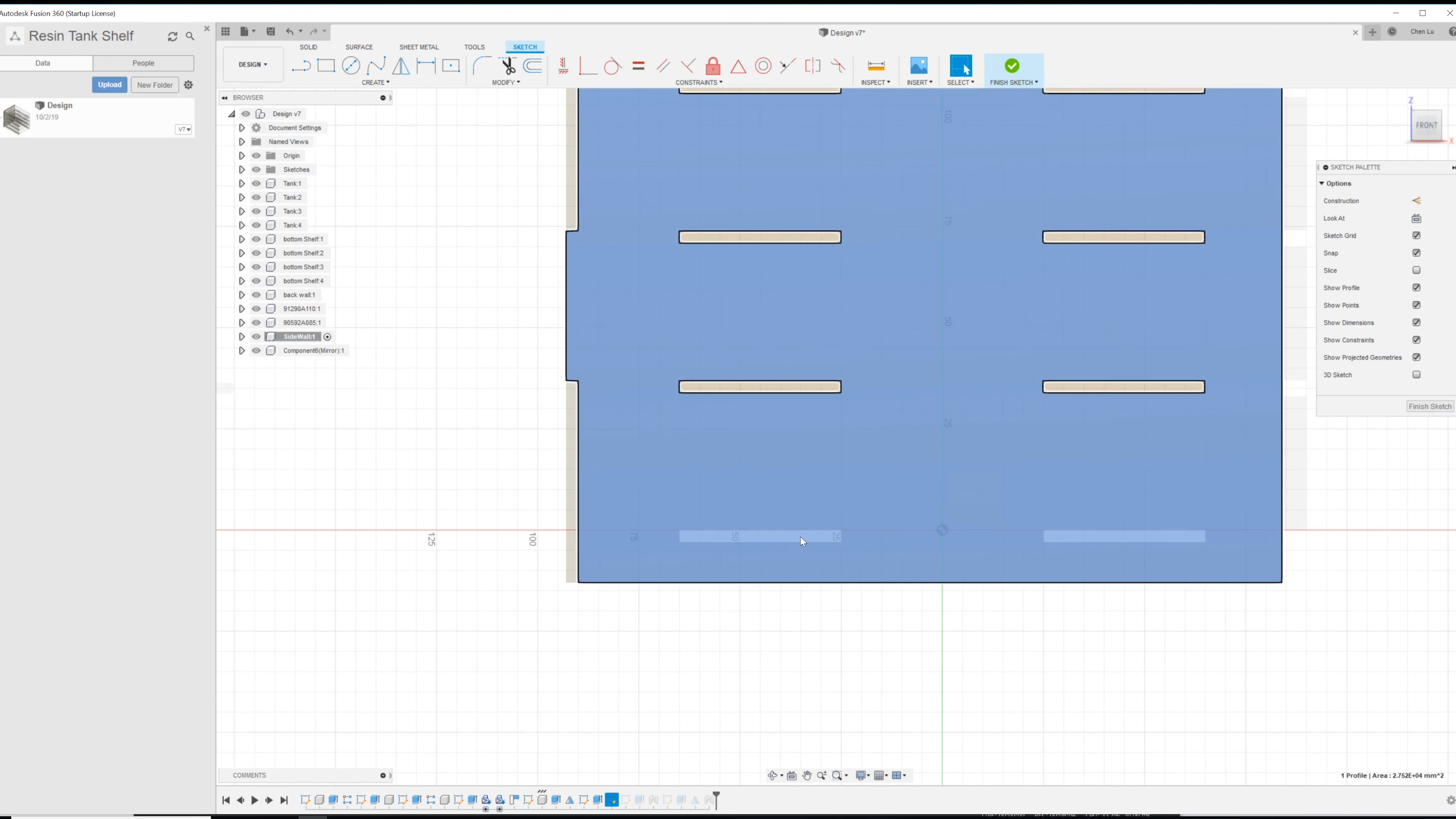
pyautogui.press('p')
pyautogui.click(800, 536)
pyautogui.click(1118, 536)
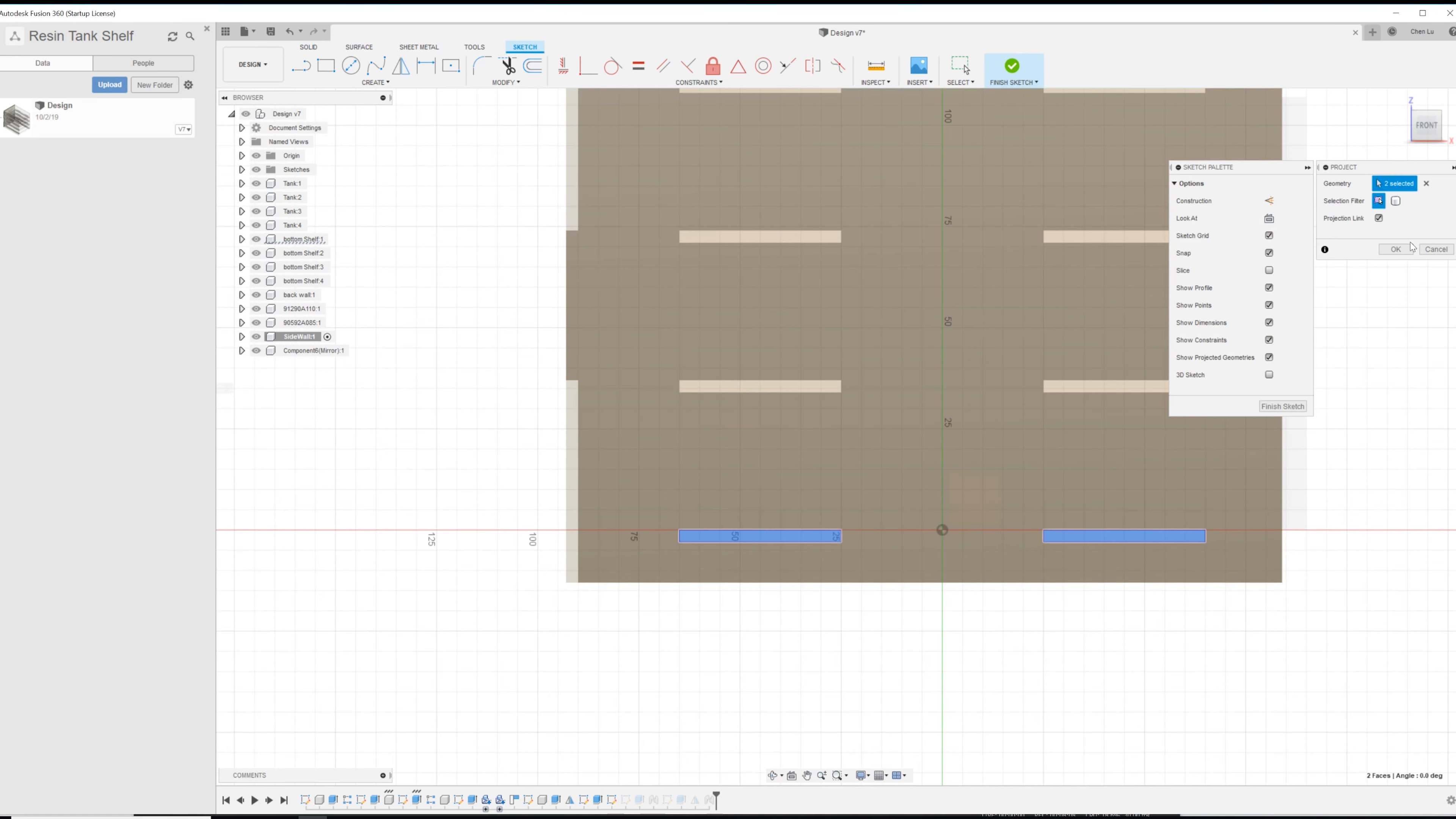
pyautogui.click(1396, 249)
pyautogui.click(1014, 68)
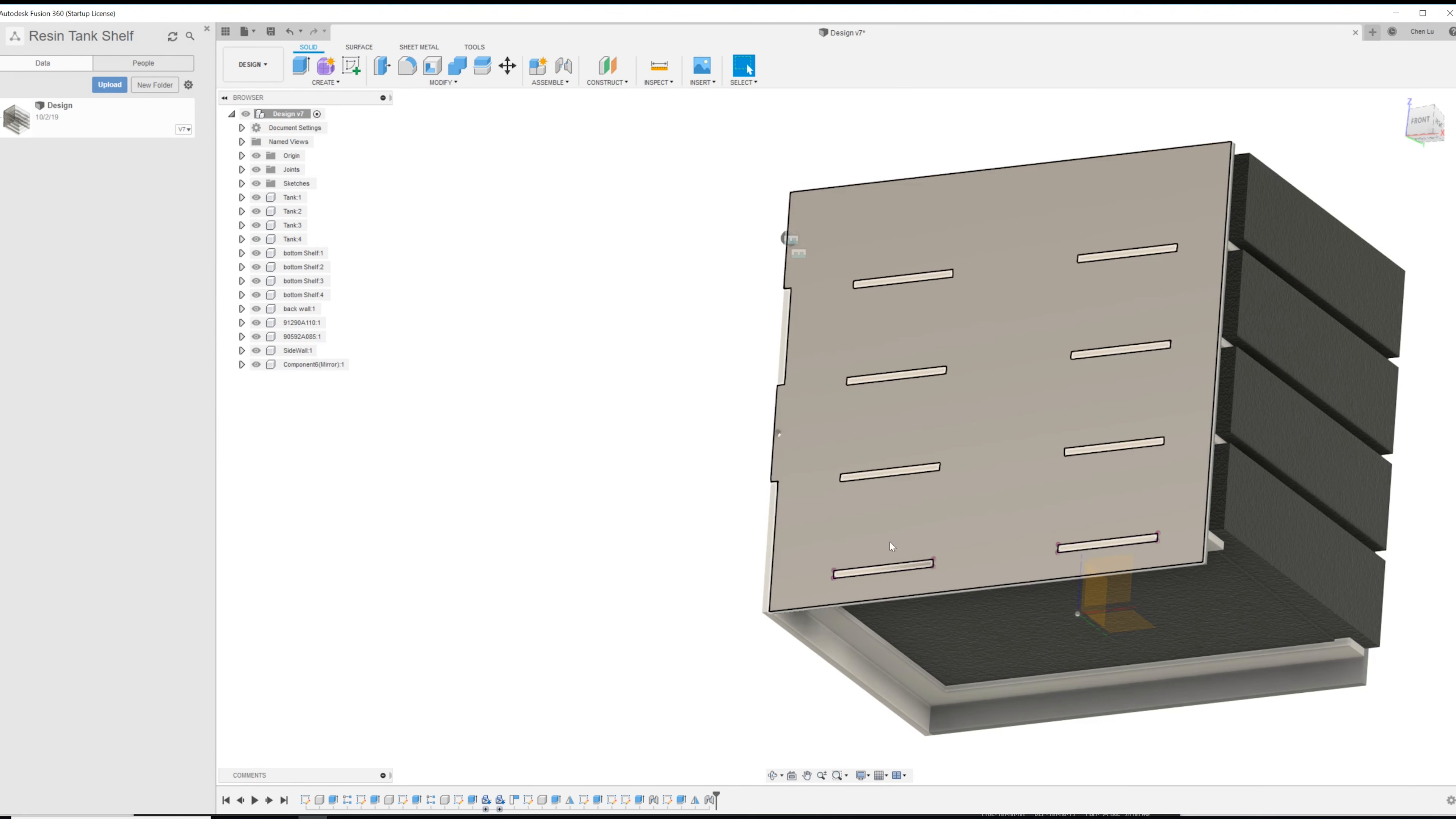
# - Check the timeline features and the side wall's sketches to find the one that defines the wall's profile
pyautogui.rightClick(921, 533)
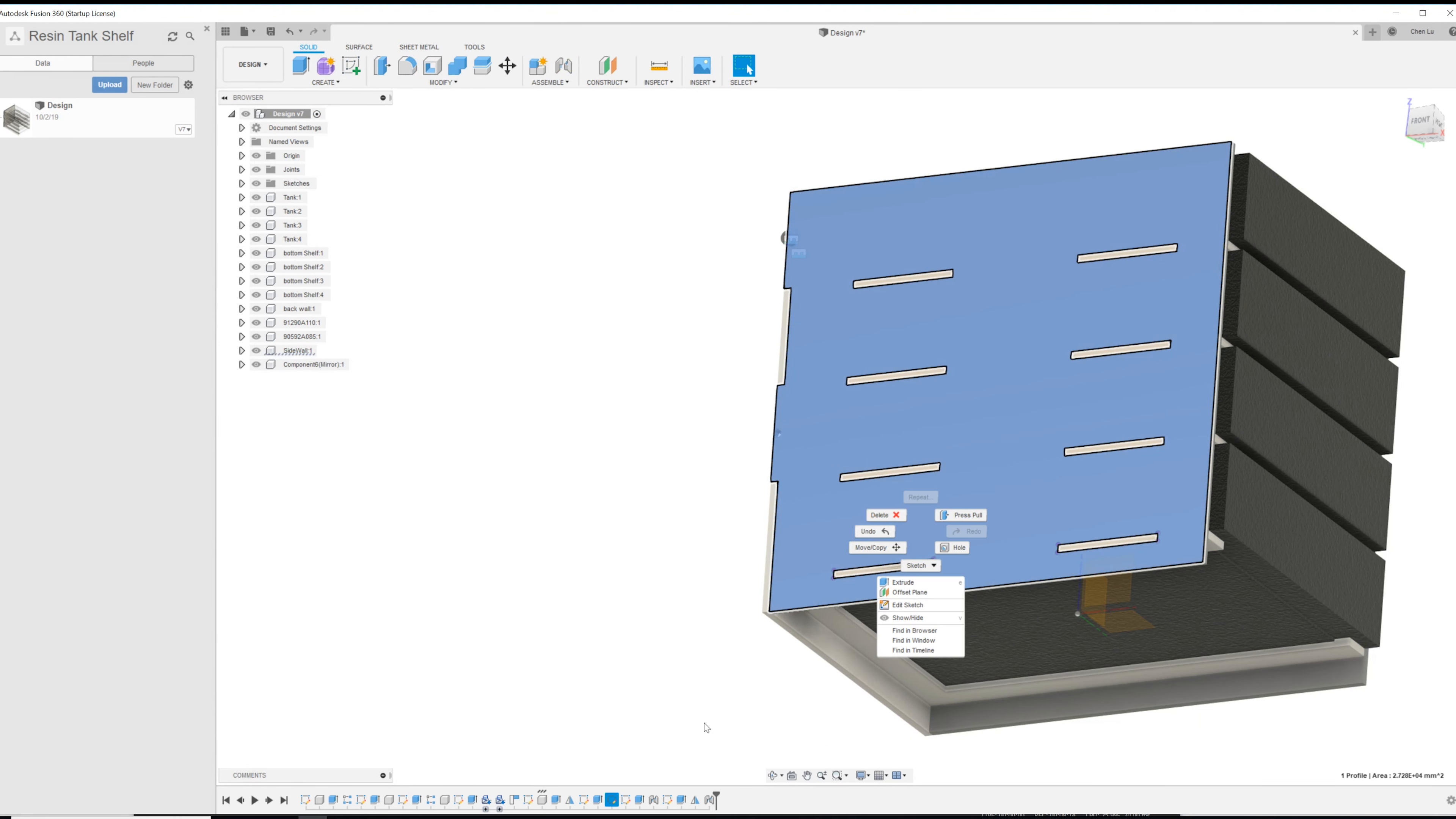
pyautogui.click(678, 771)
pyautogui.click(597, 800)
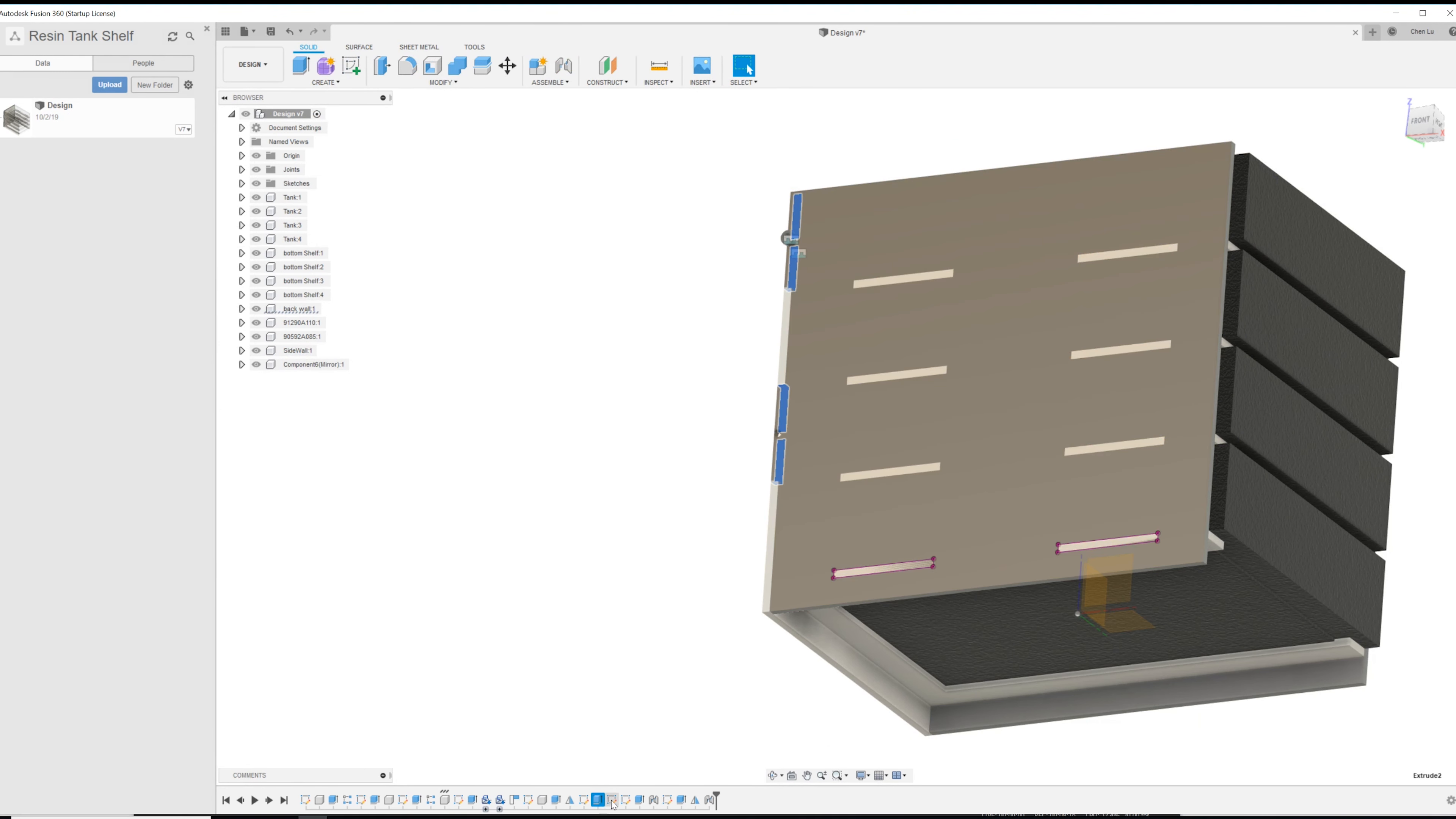
pyautogui.click(639, 801)
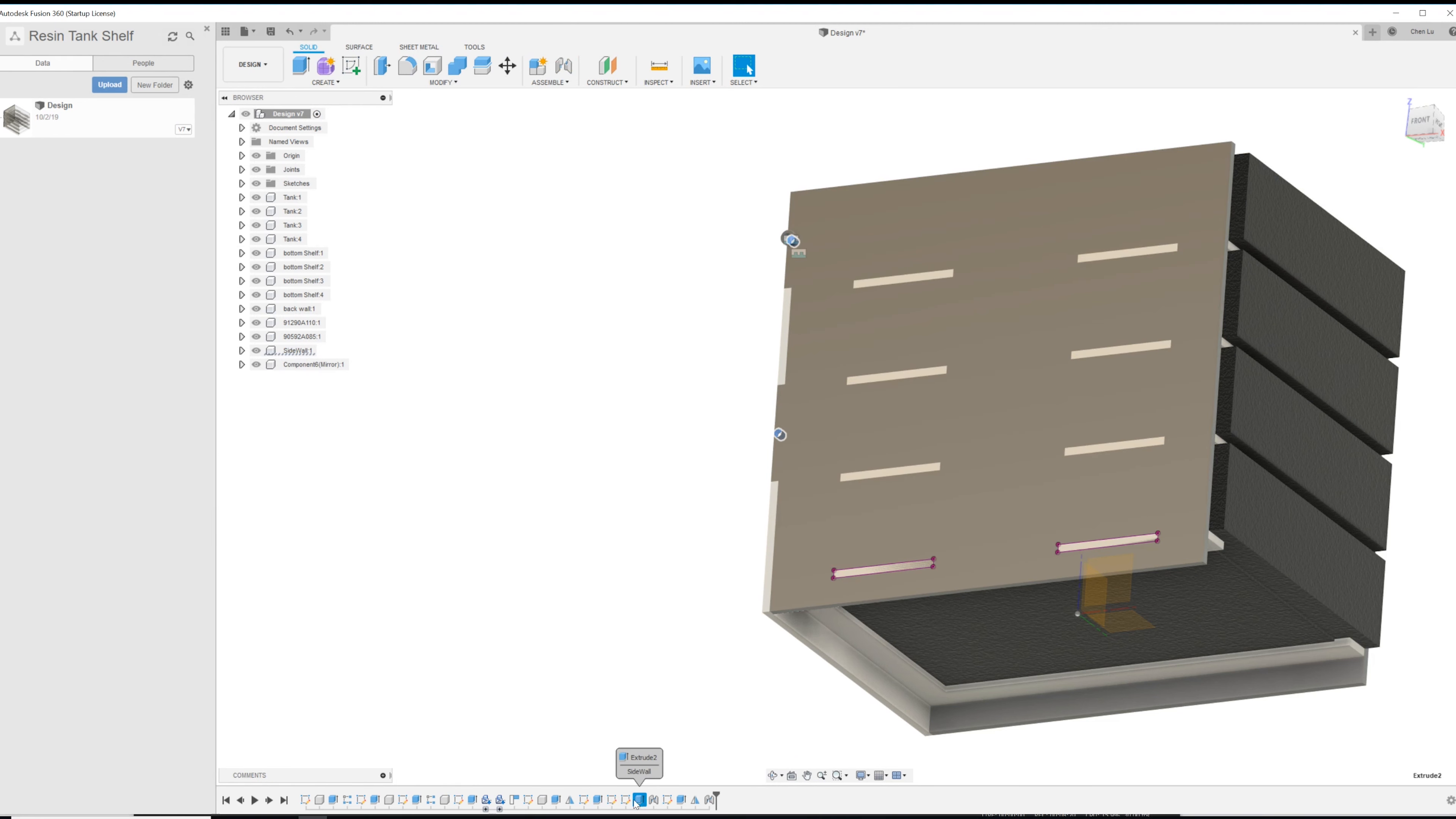
pyautogui.click(625, 800)
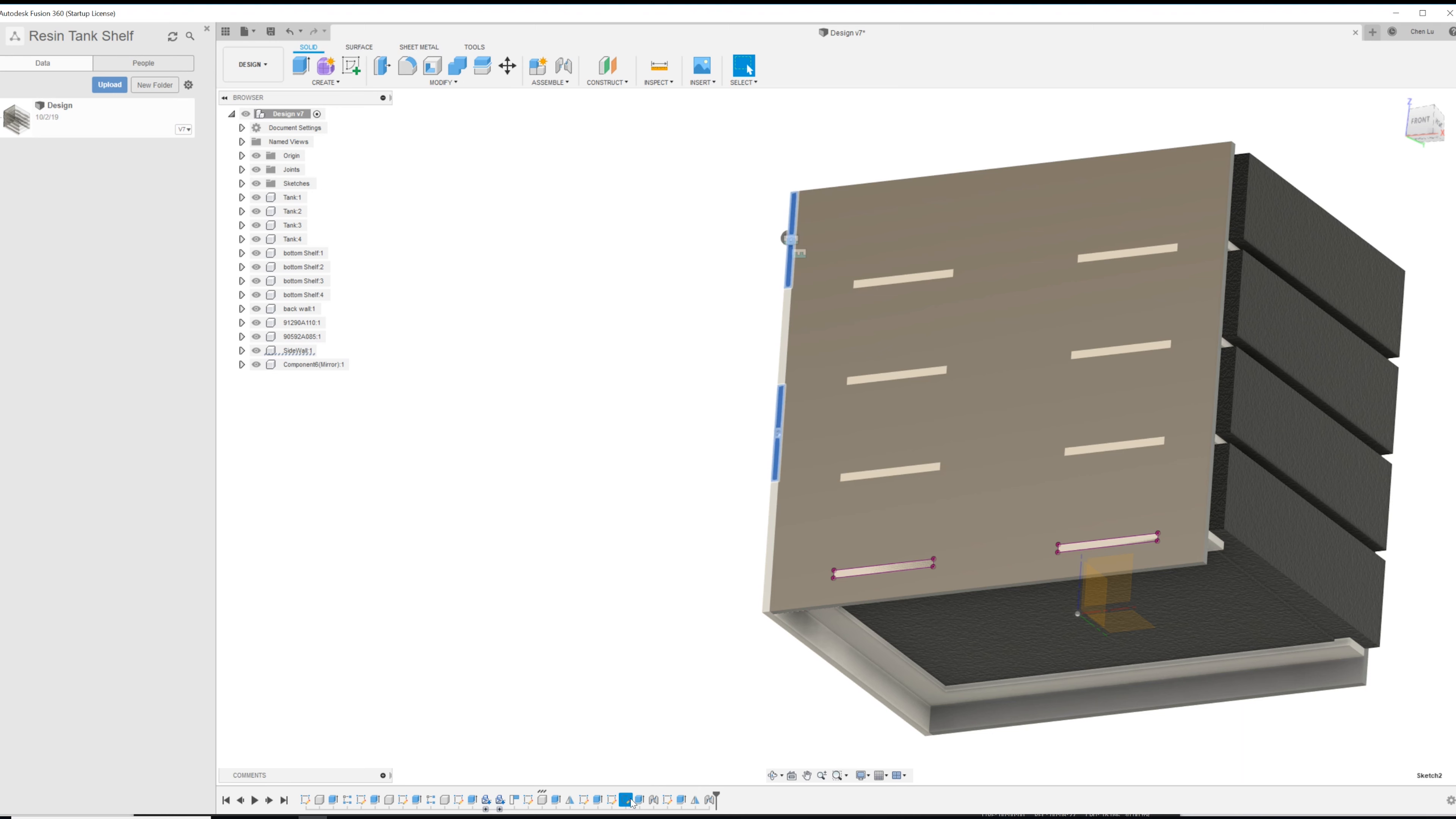
pyautogui.scroll(5, 1202, 449)
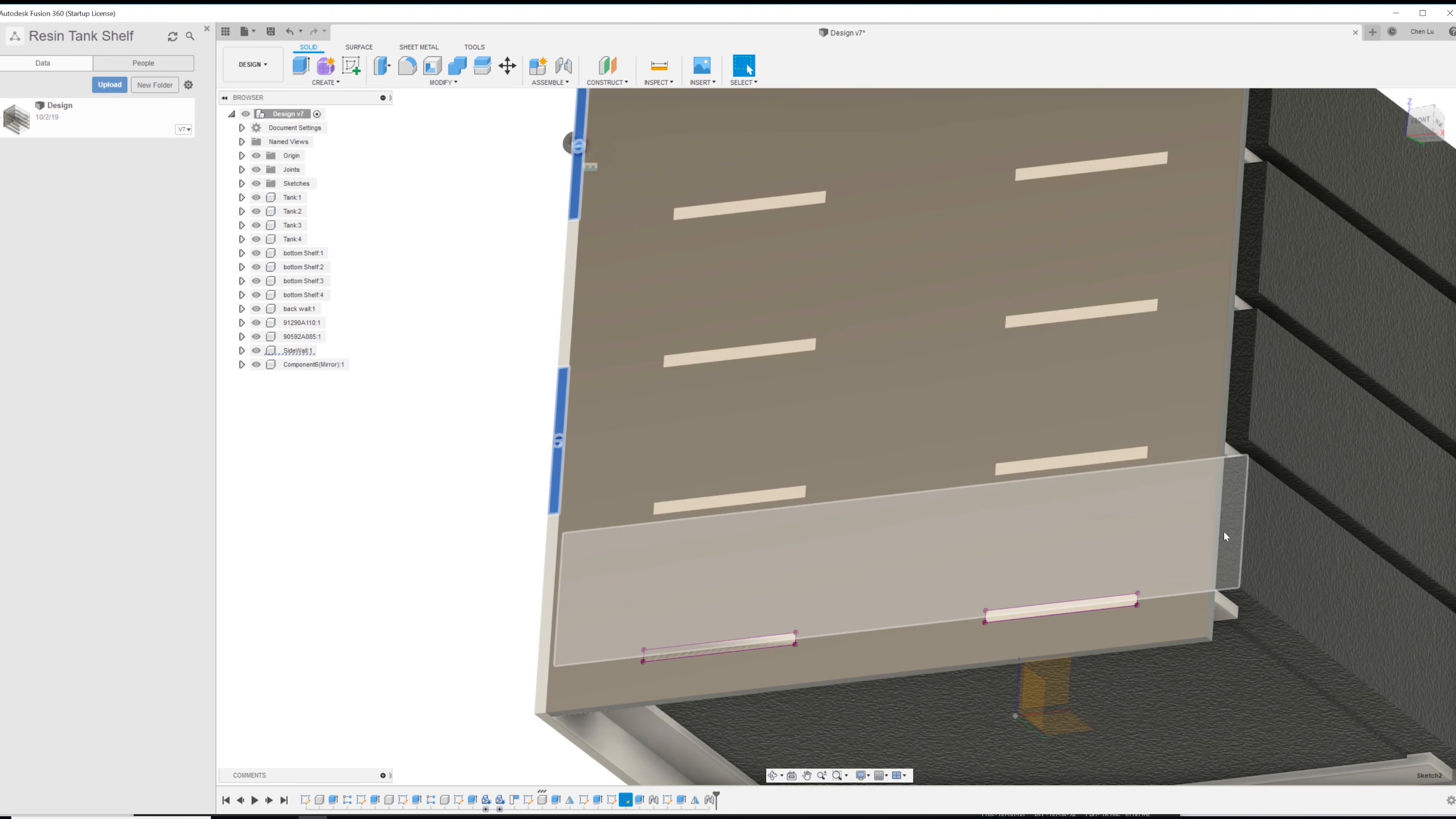
pyautogui.scroll(3, 1221, 551)
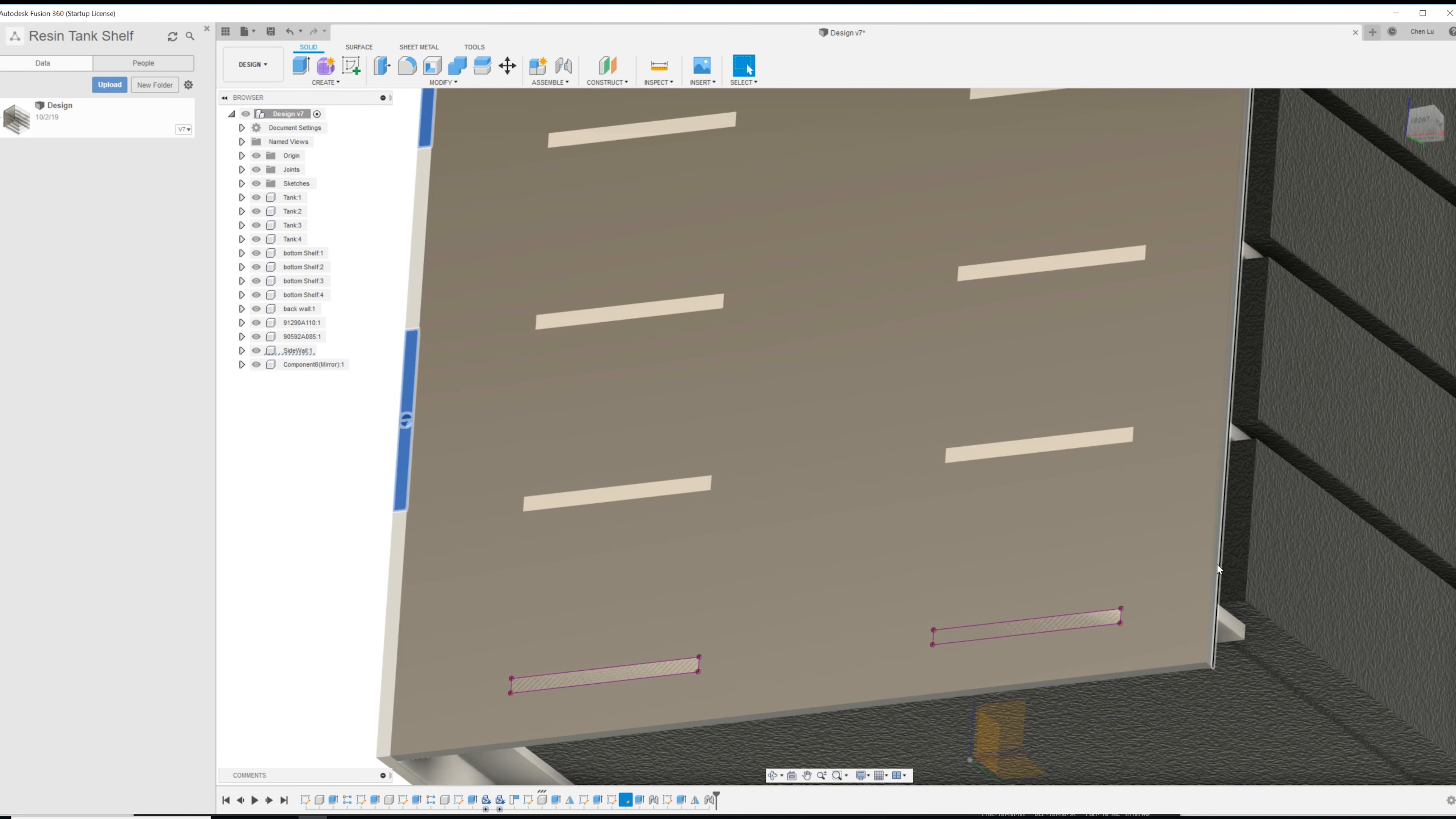
pyautogui.rightClick(1214, 564)
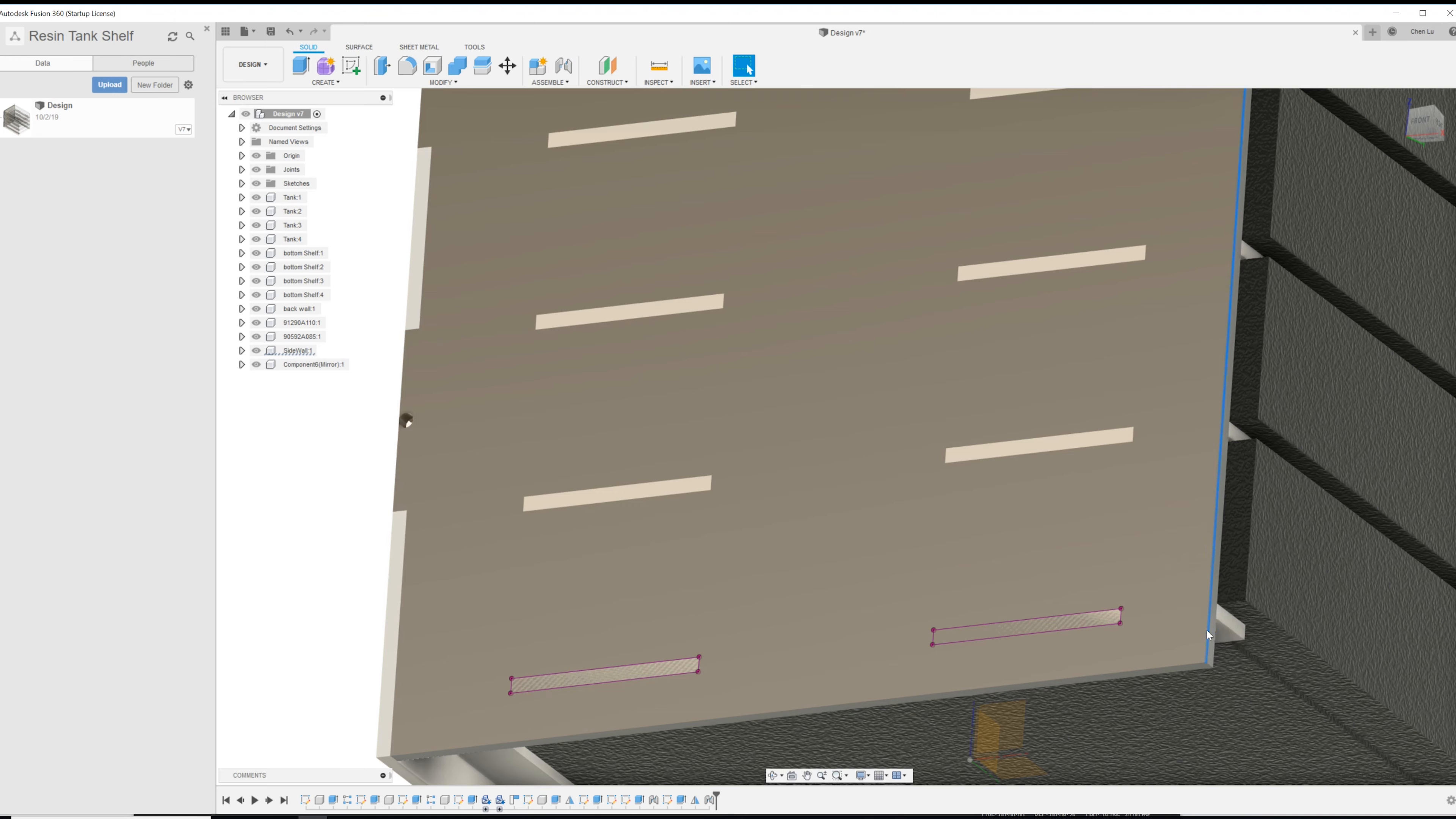
pyautogui.click(1203, 628)
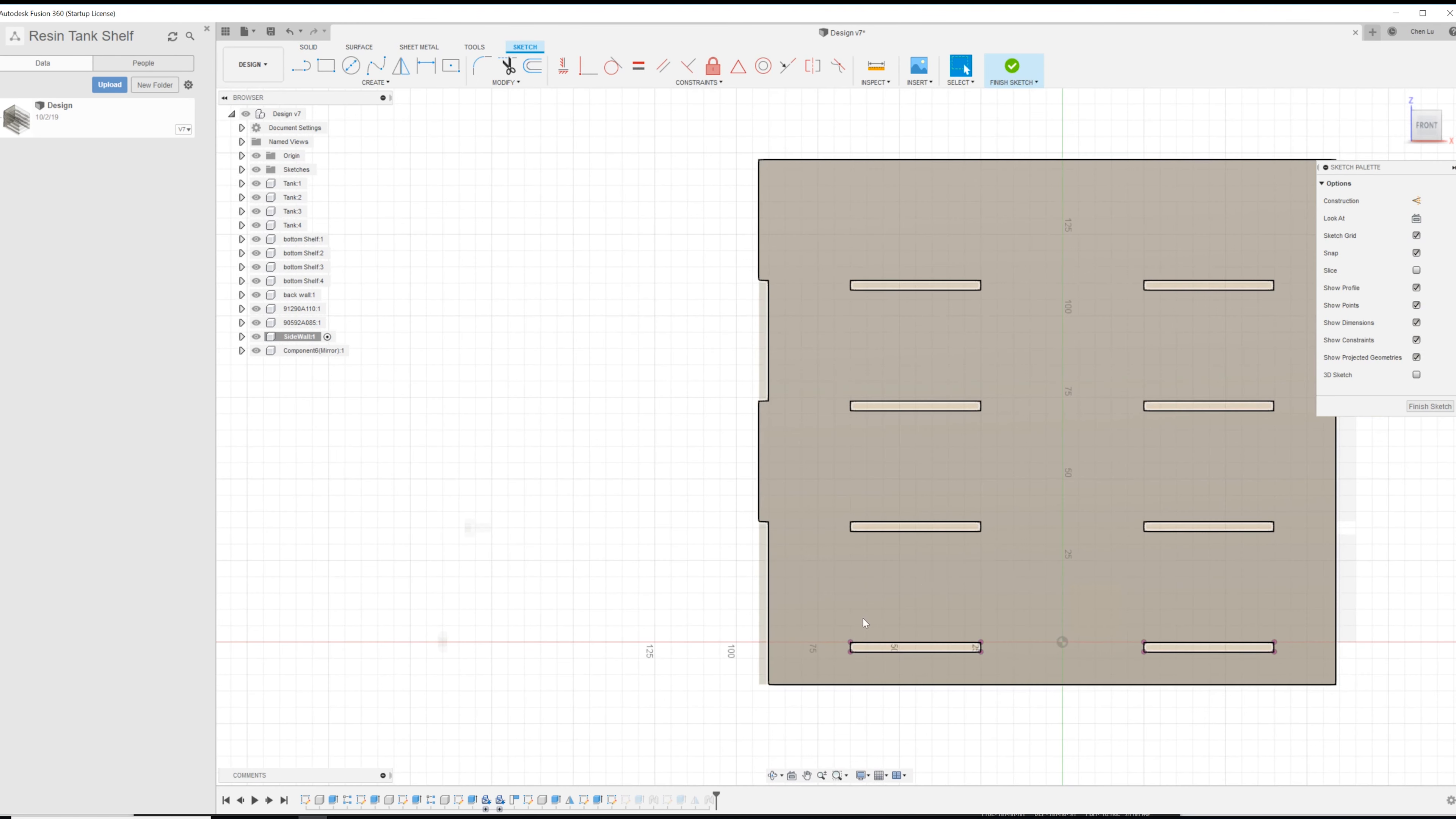
pyautogui.click(1429, 406)
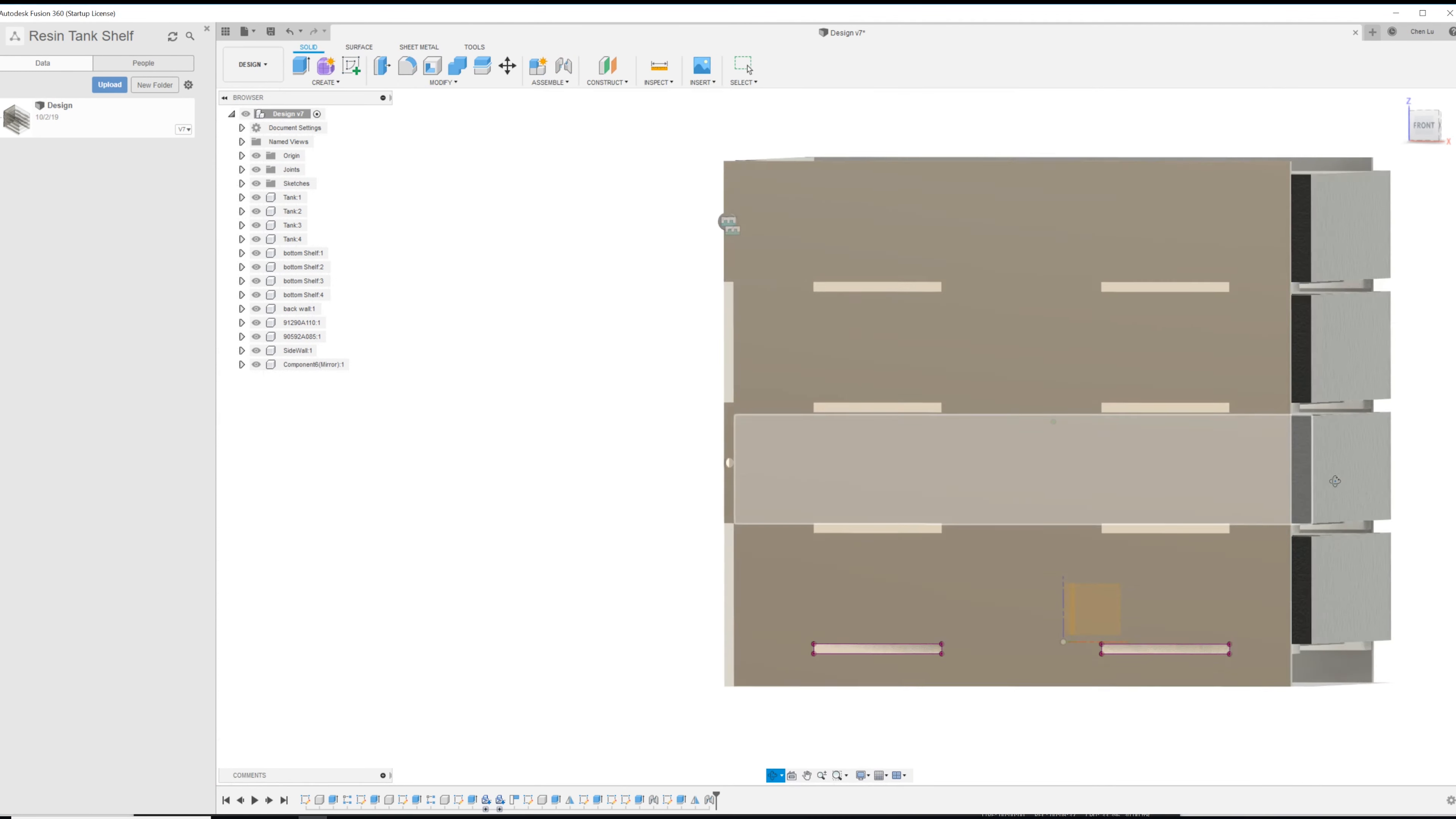
pyautogui.click(1162, 428)
pyautogui.rightClick(1160, 428)
pyautogui.press('Escape')
pyautogui.scroll(-2, 1160, 427)
pyautogui.scroll(4, 1161, 429)
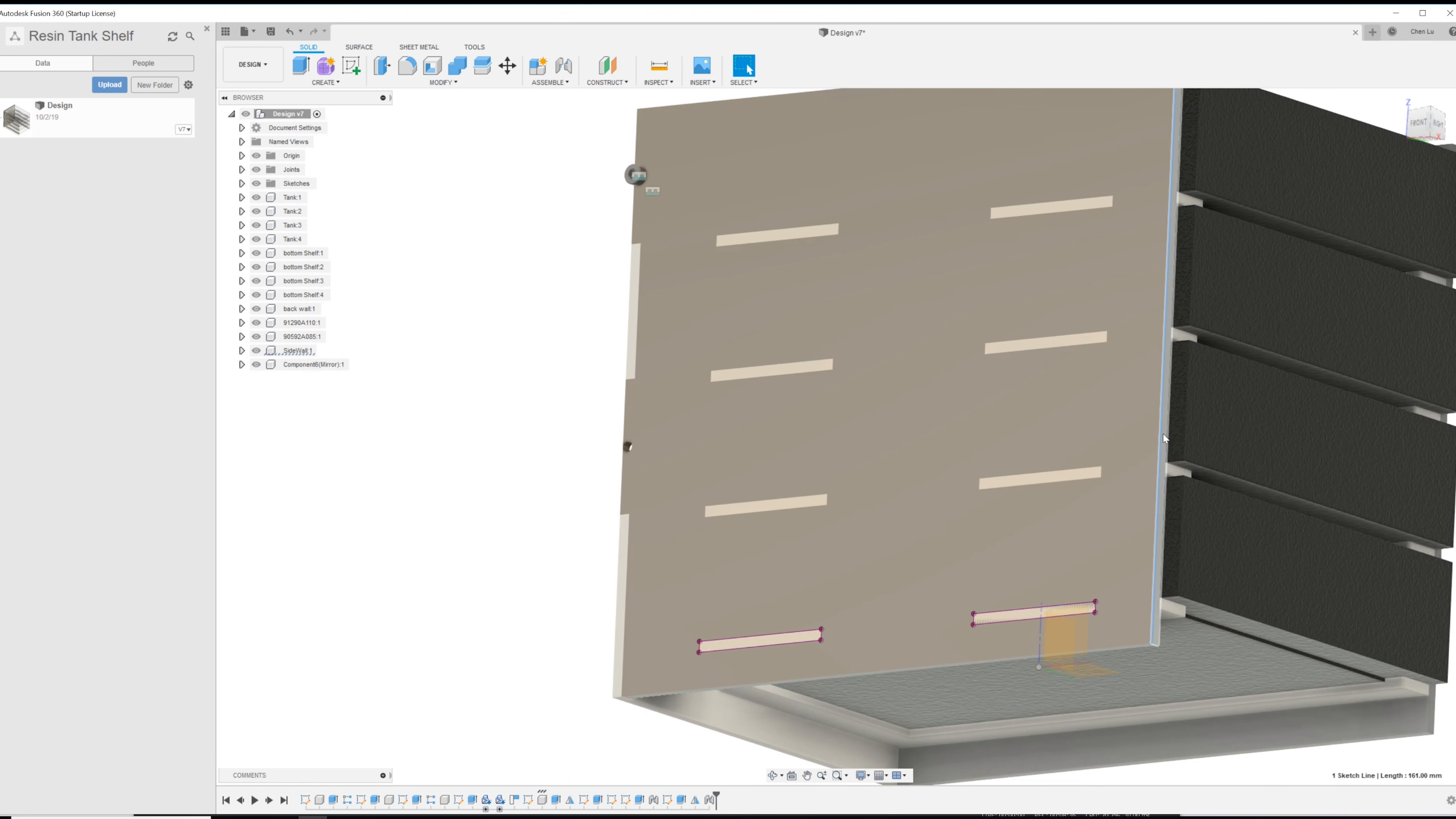
pyautogui.rightClick(1164, 438)
pyautogui.click(1150, 536)
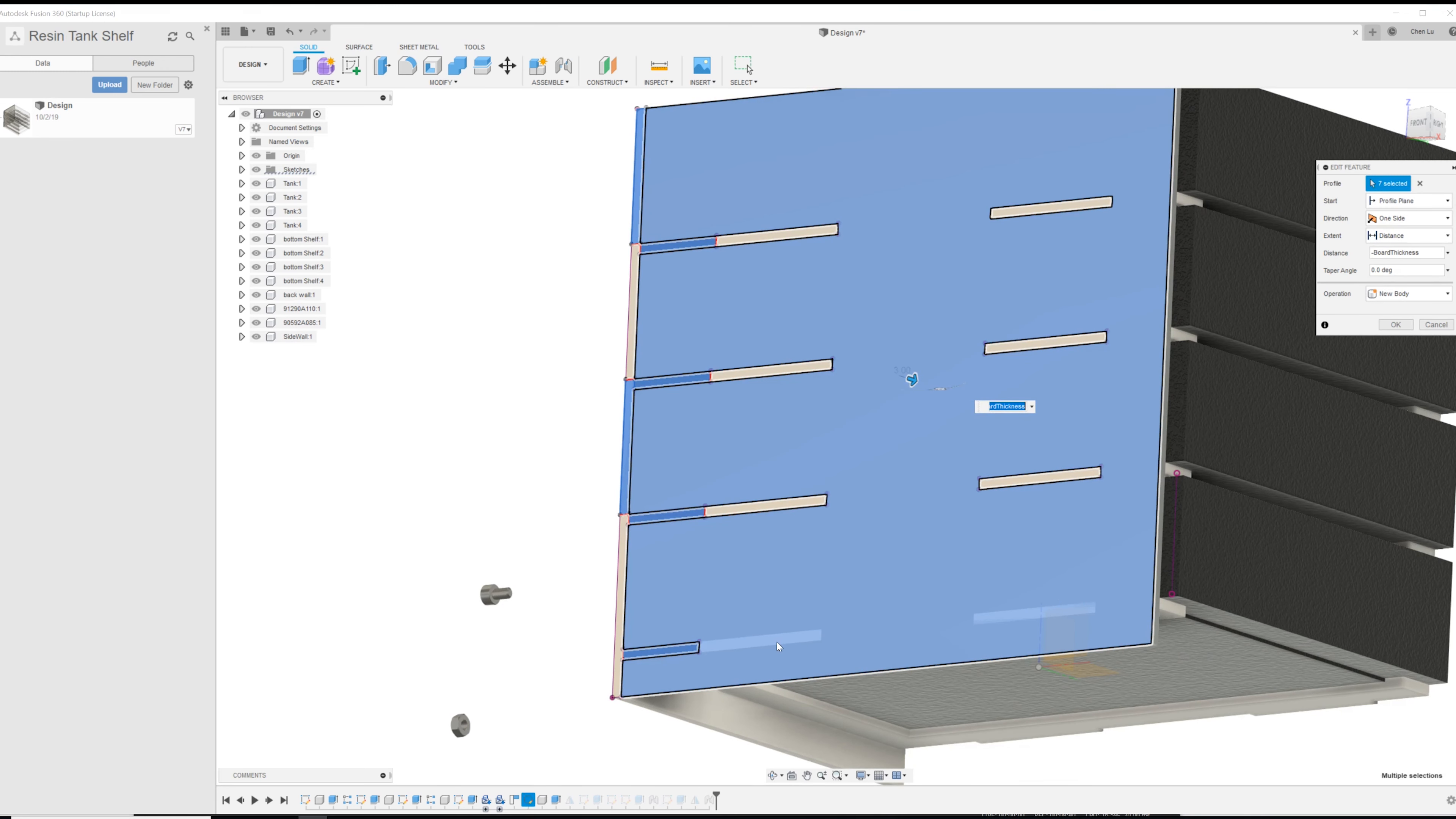
pyautogui.click(1063, 610)
pyautogui.press('Escape')
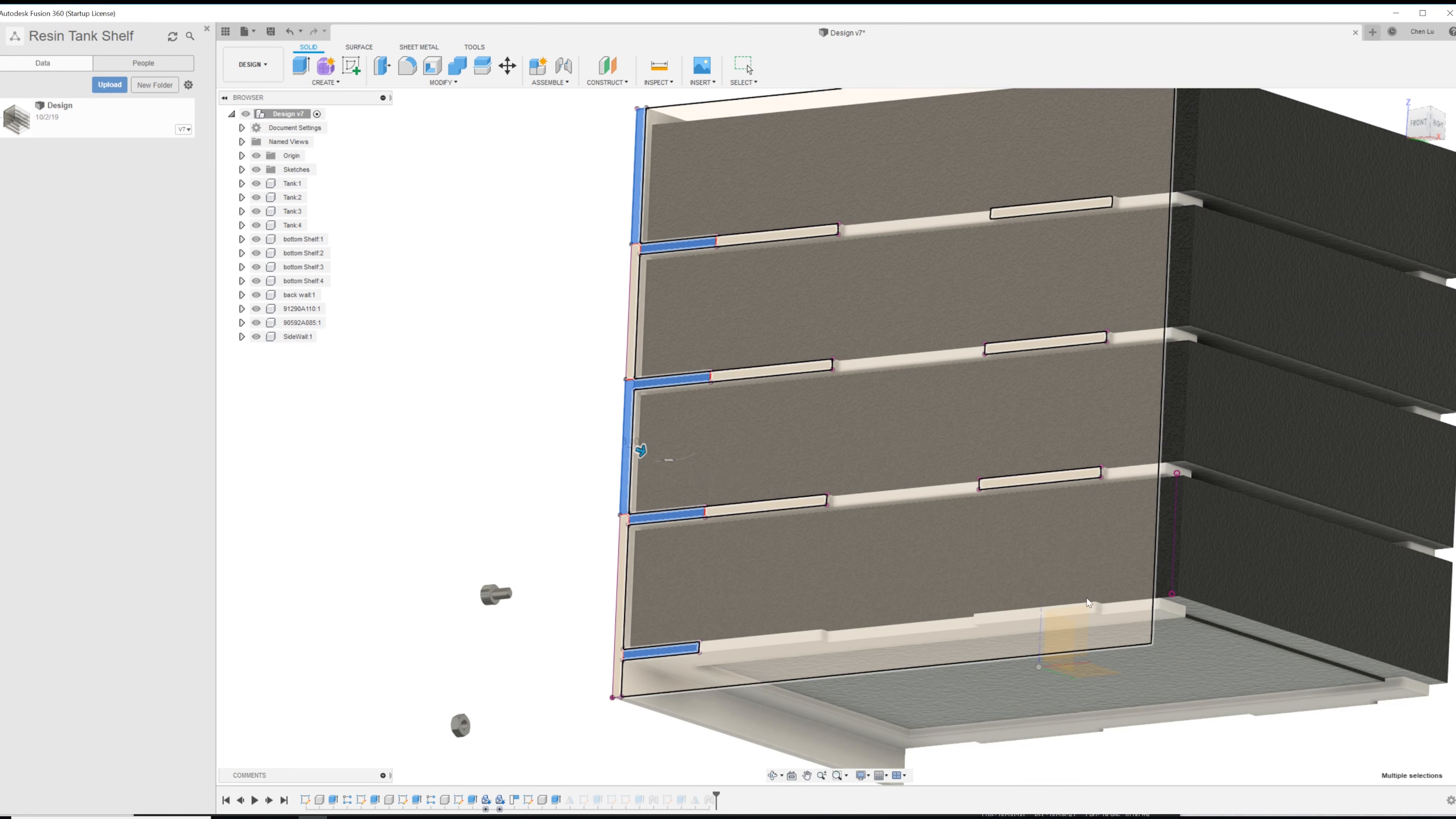
# - Edit the side wall's profile sketch, project the bottom shelf's two tab faces into it and finish the sketch
pyautogui.rightClick(1158, 520)
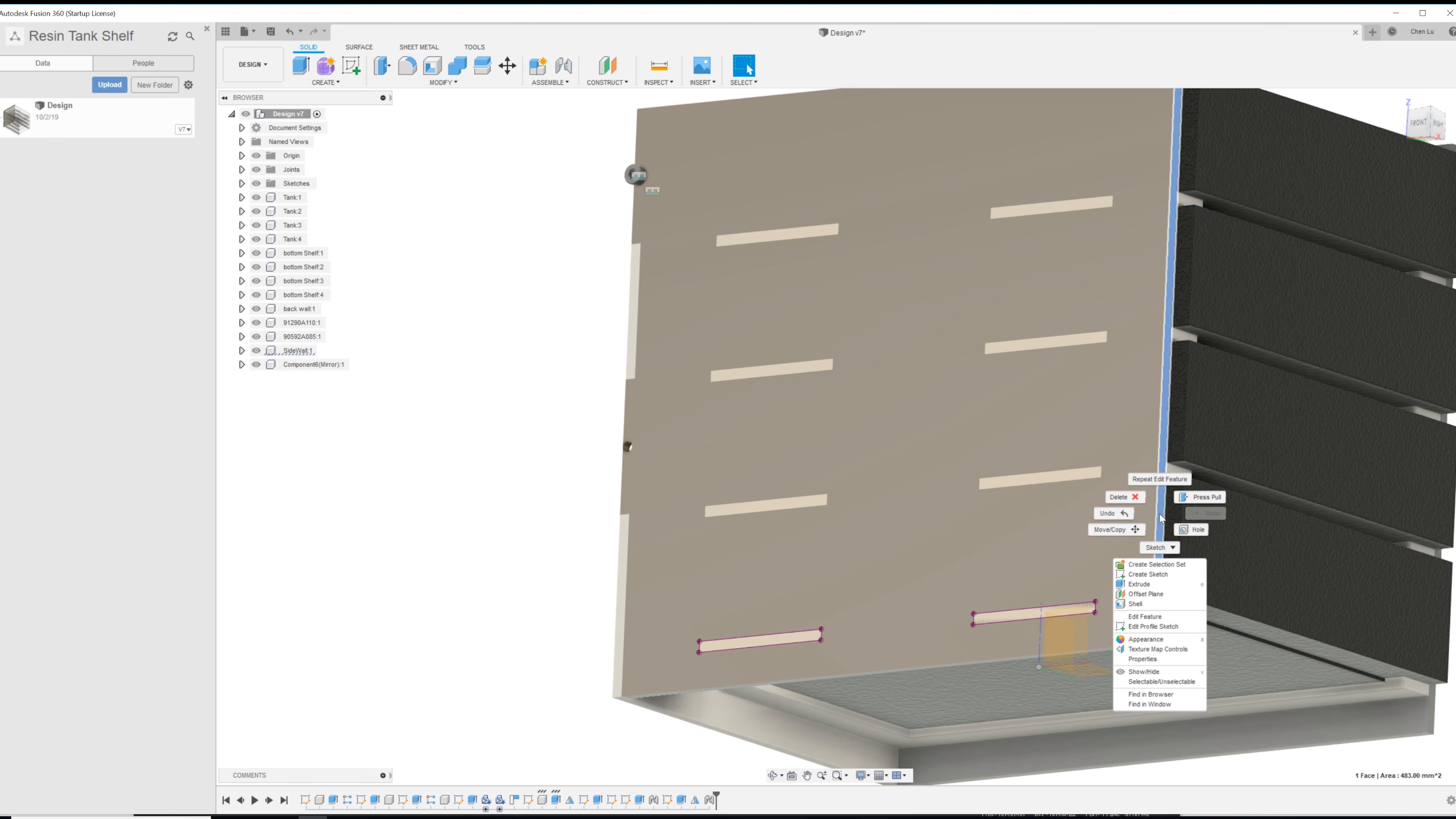
pyautogui.click(1149, 627)
pyautogui.keyDown('shift'); pyautogui.moveTo(925, 717); pyautogui.dragTo(943, 668, button='middle'); pyautogui.keyUp('shift')
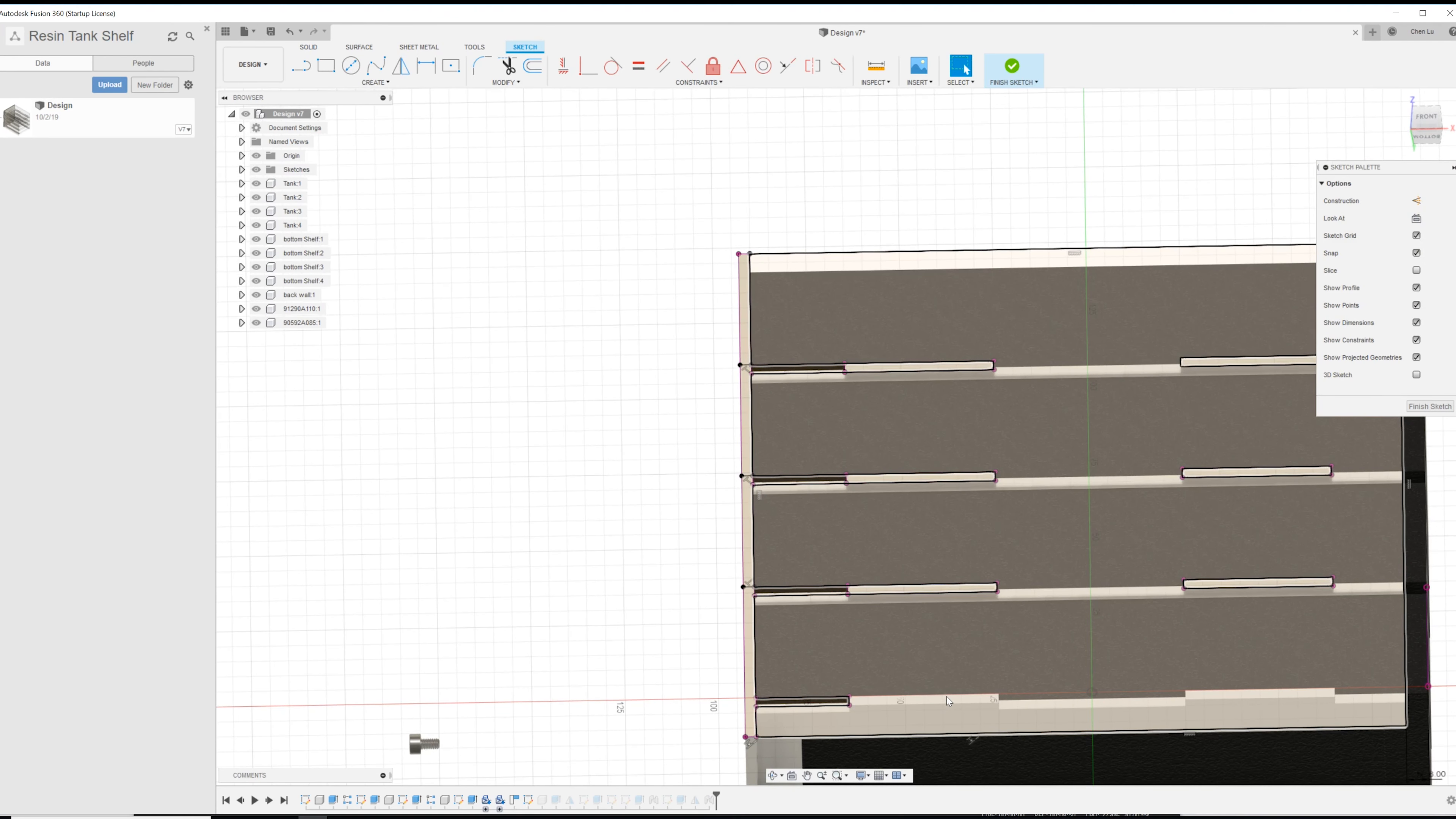
pyautogui.press('p')
pyautogui.click(951, 698)
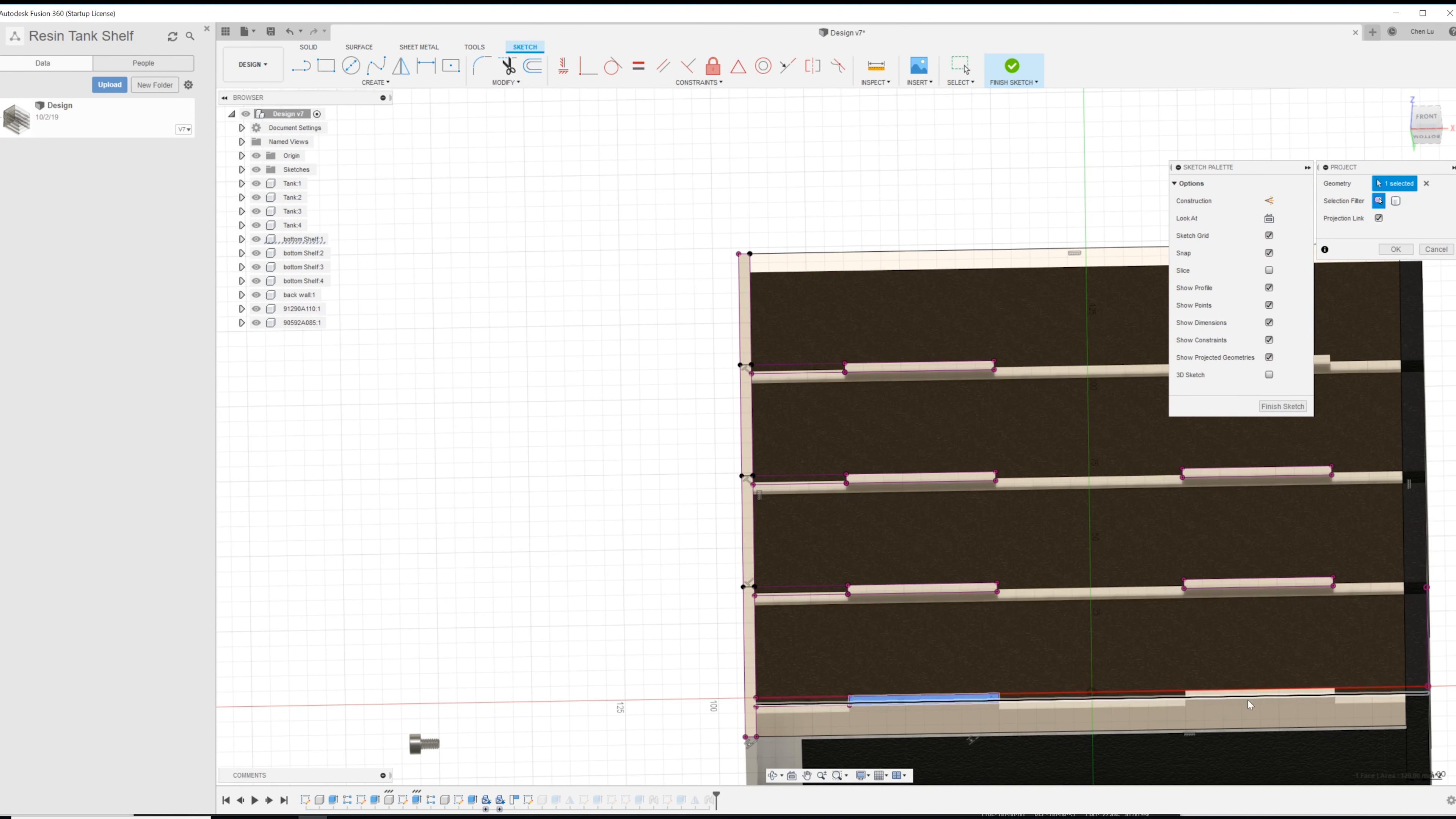
pyautogui.click(1273, 691)
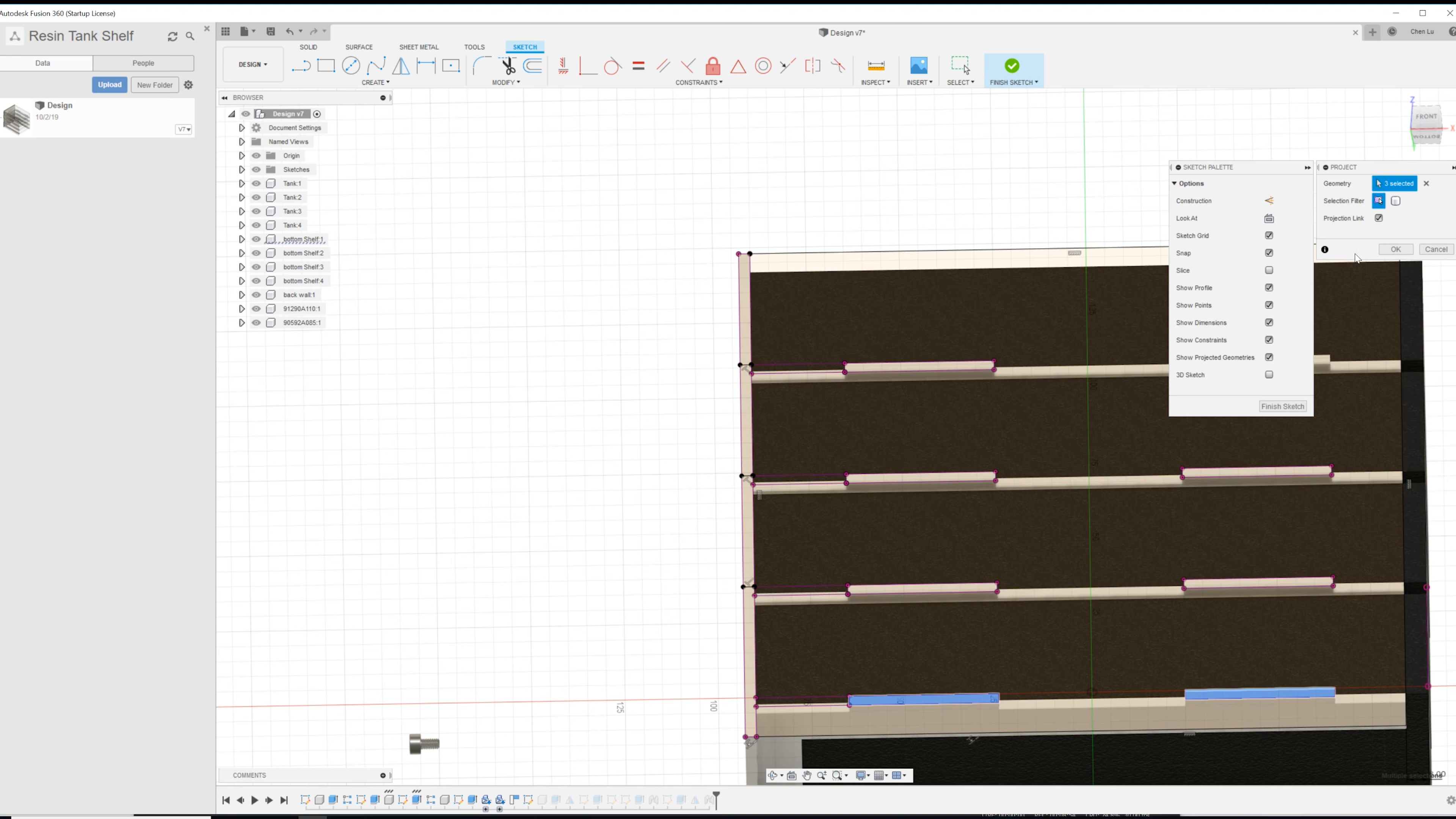
pyautogui.click(1395, 249)
pyautogui.scroll(-3, 1144, 505)
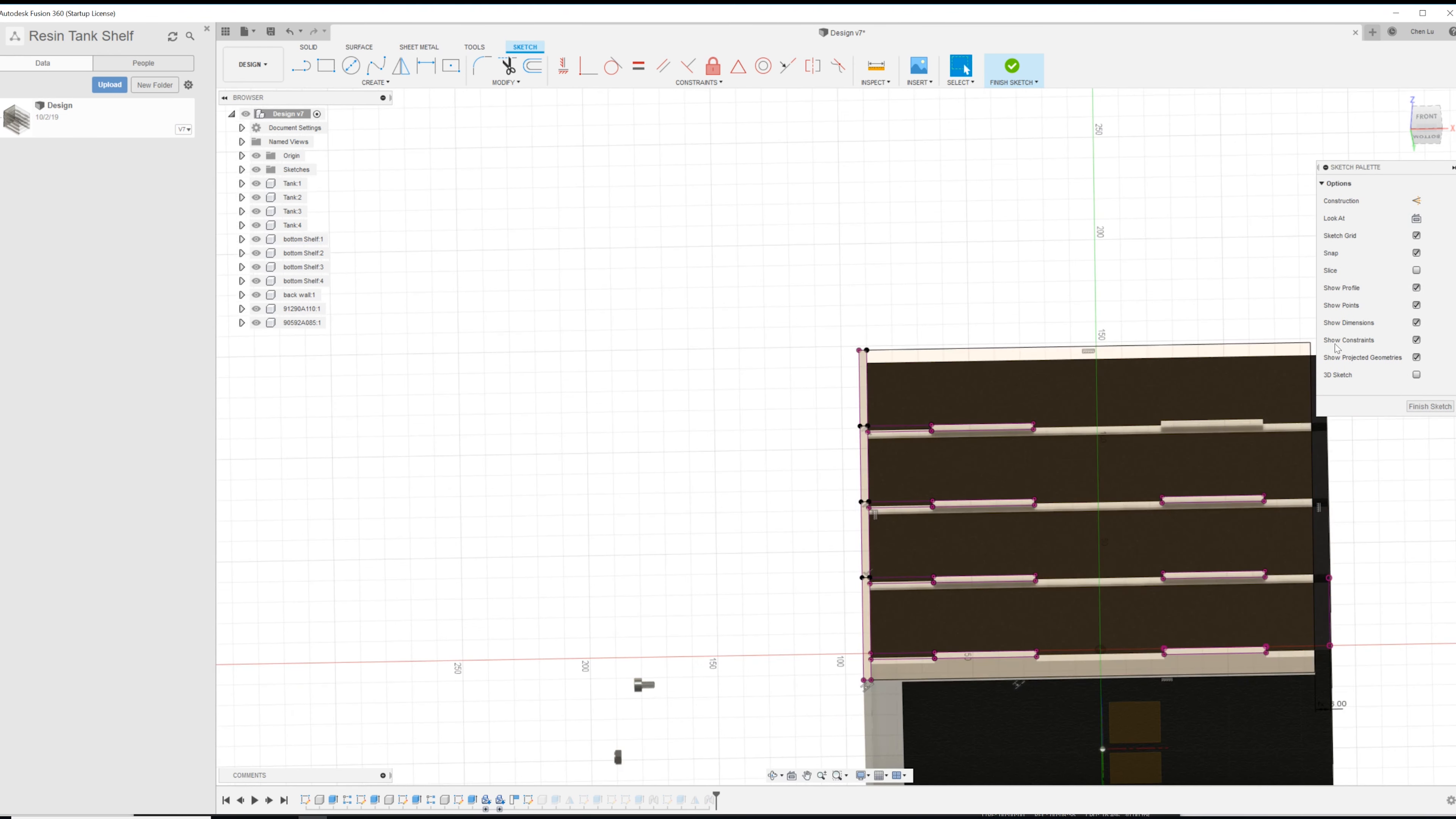
pyautogui.click(1417, 407)
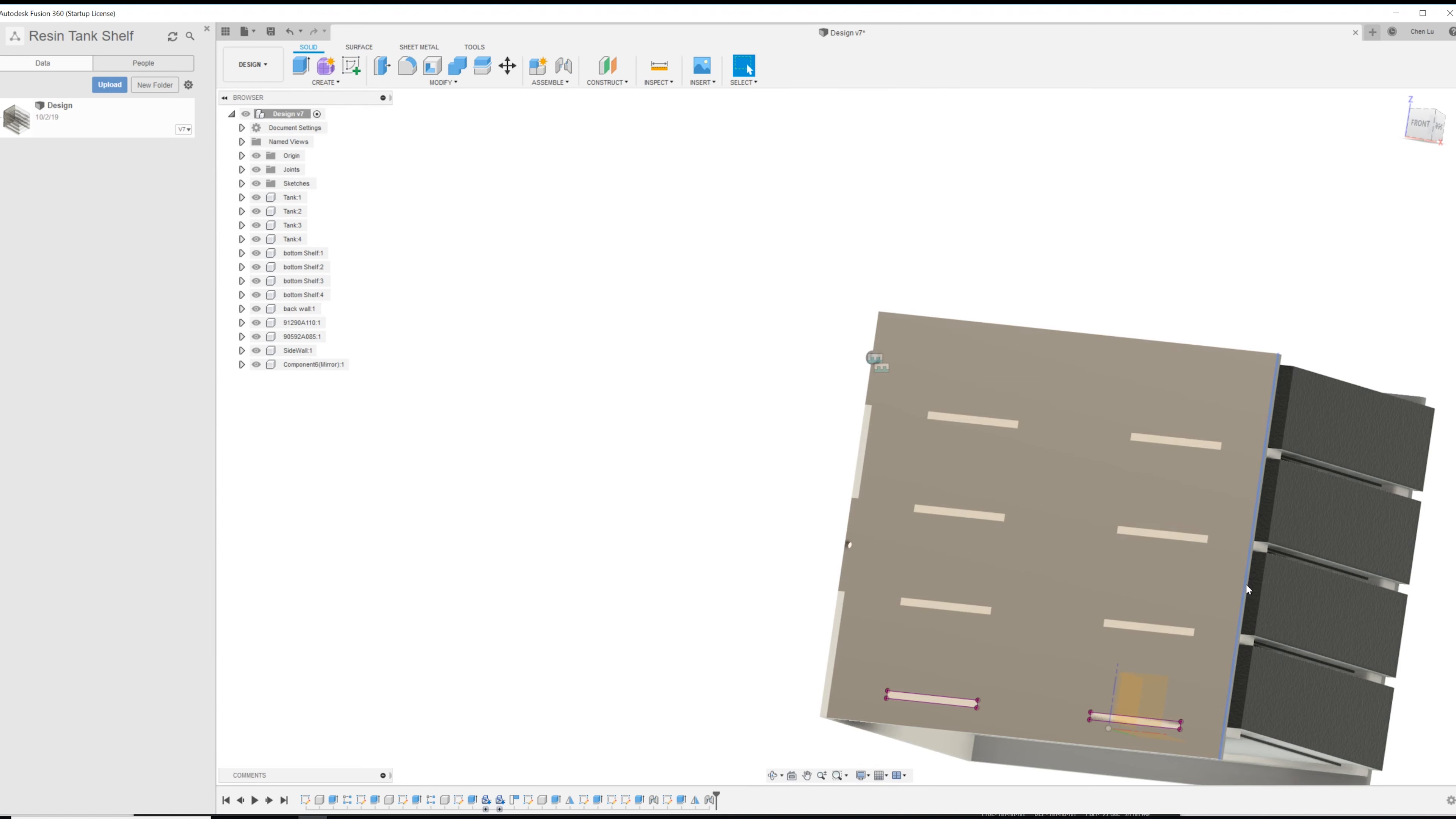
# - Edit the side wall's extrusion to leave the lowest slot's profile out, keeping the BoardThickness distance
pyautogui.keyDown('shift'); pyautogui.moveTo(1246, 584); pyautogui.dragTo(1246, 634, button='middle'); pyautogui.keyUp('shift')
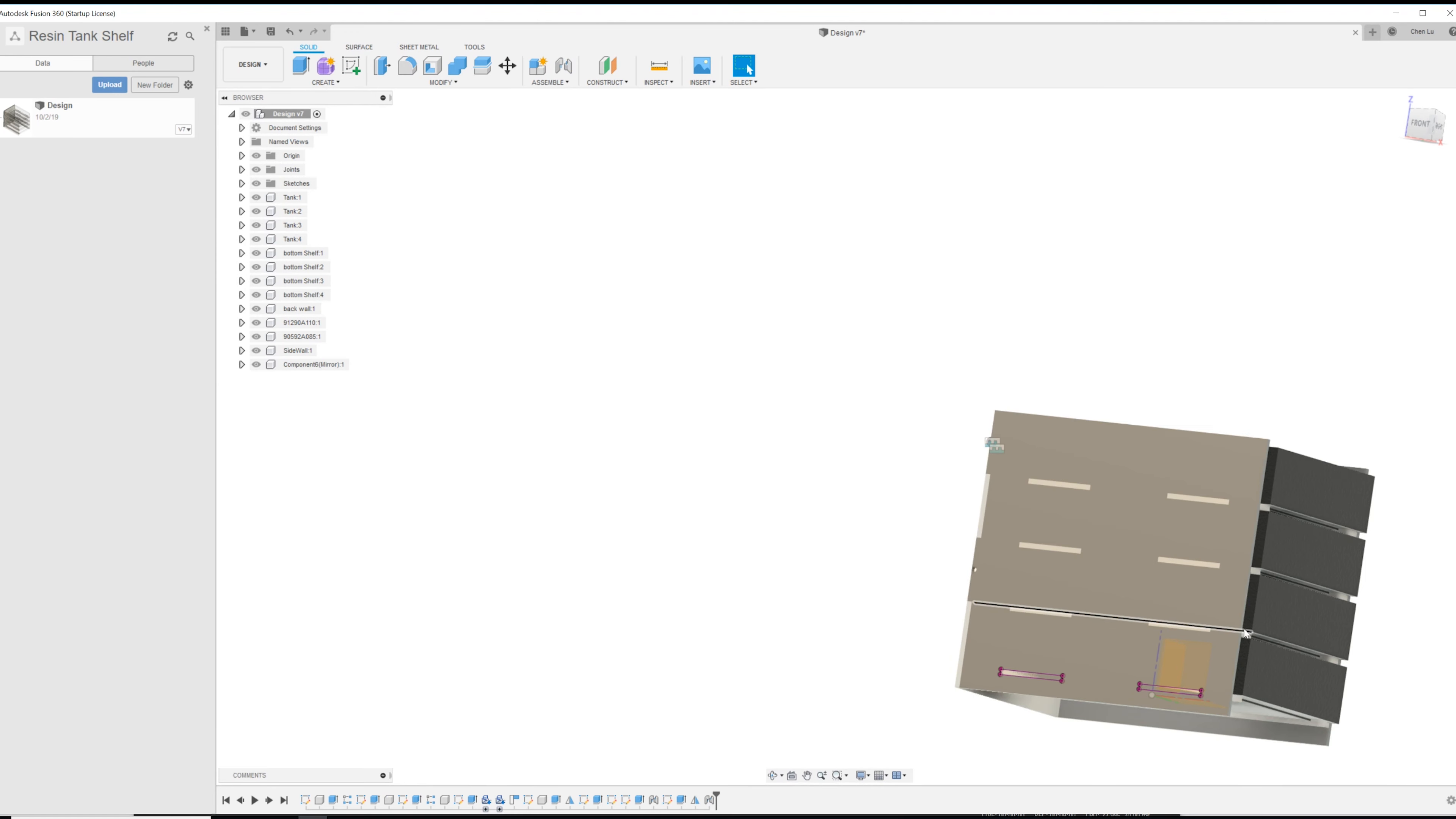
pyautogui.scroll(5, 1245, 634)
pyautogui.click(1270, 419)
pyautogui.rightClick(1270, 418)
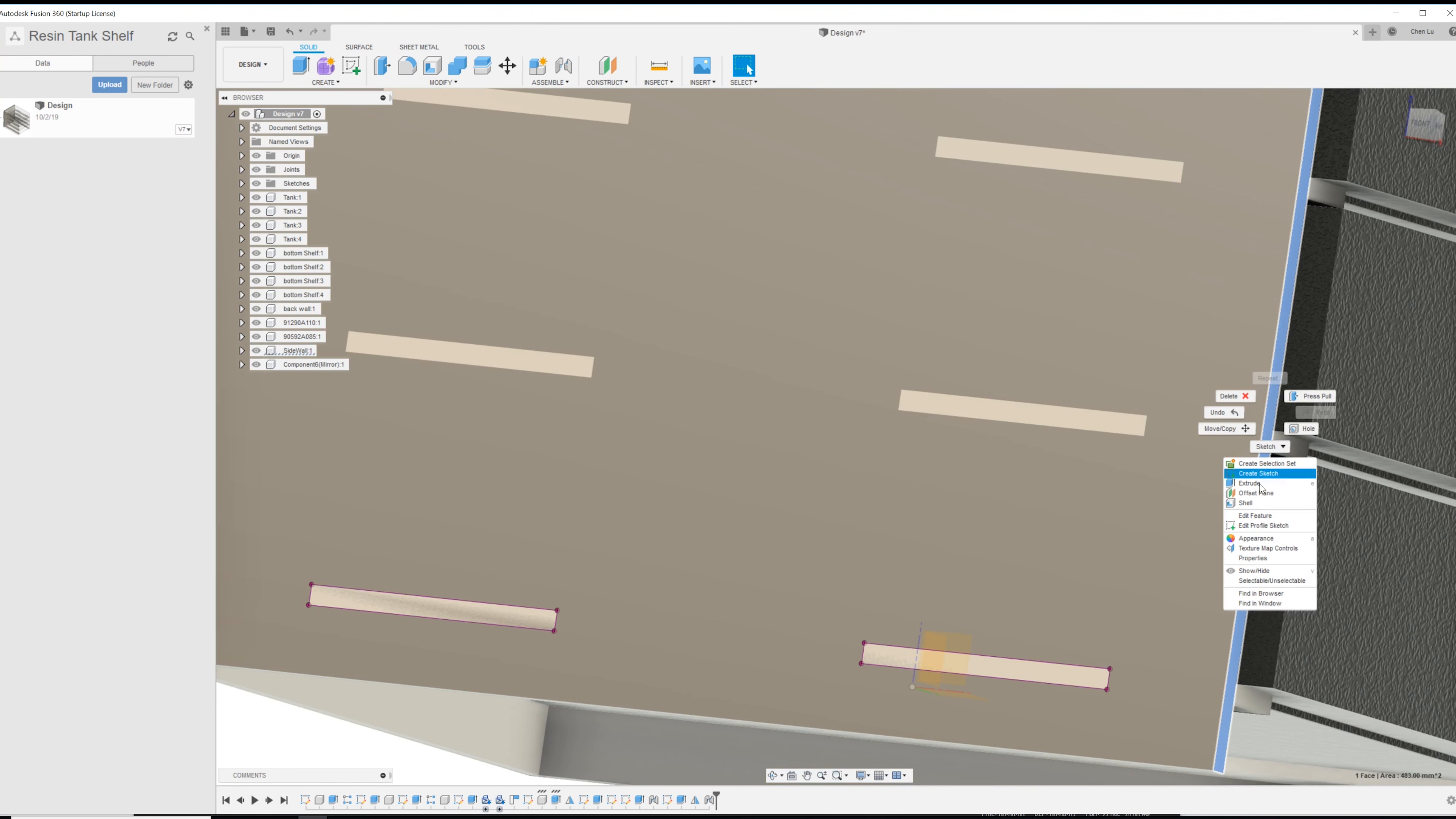
pyautogui.click(1255, 515)
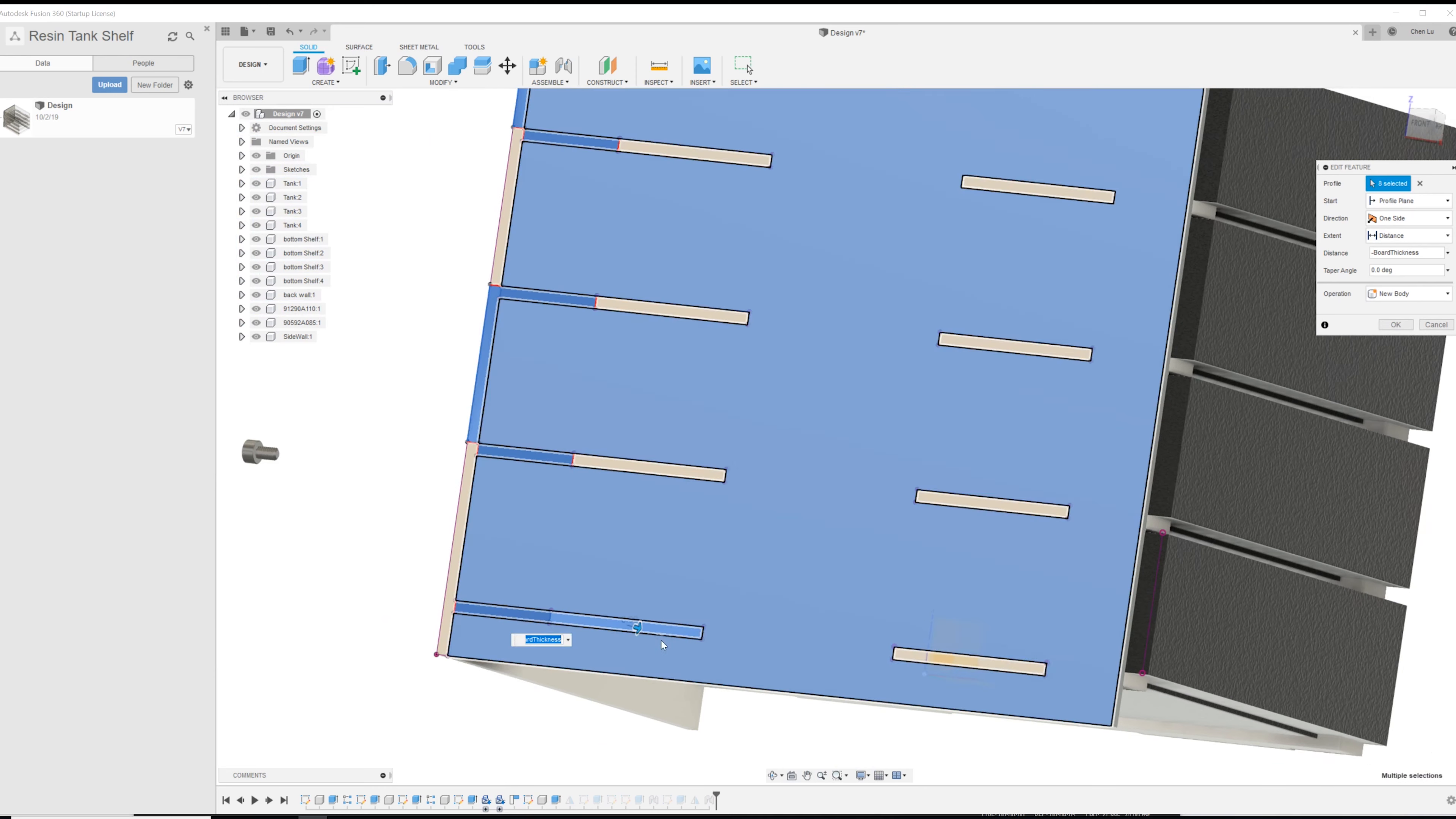
pyautogui.click(643, 630)
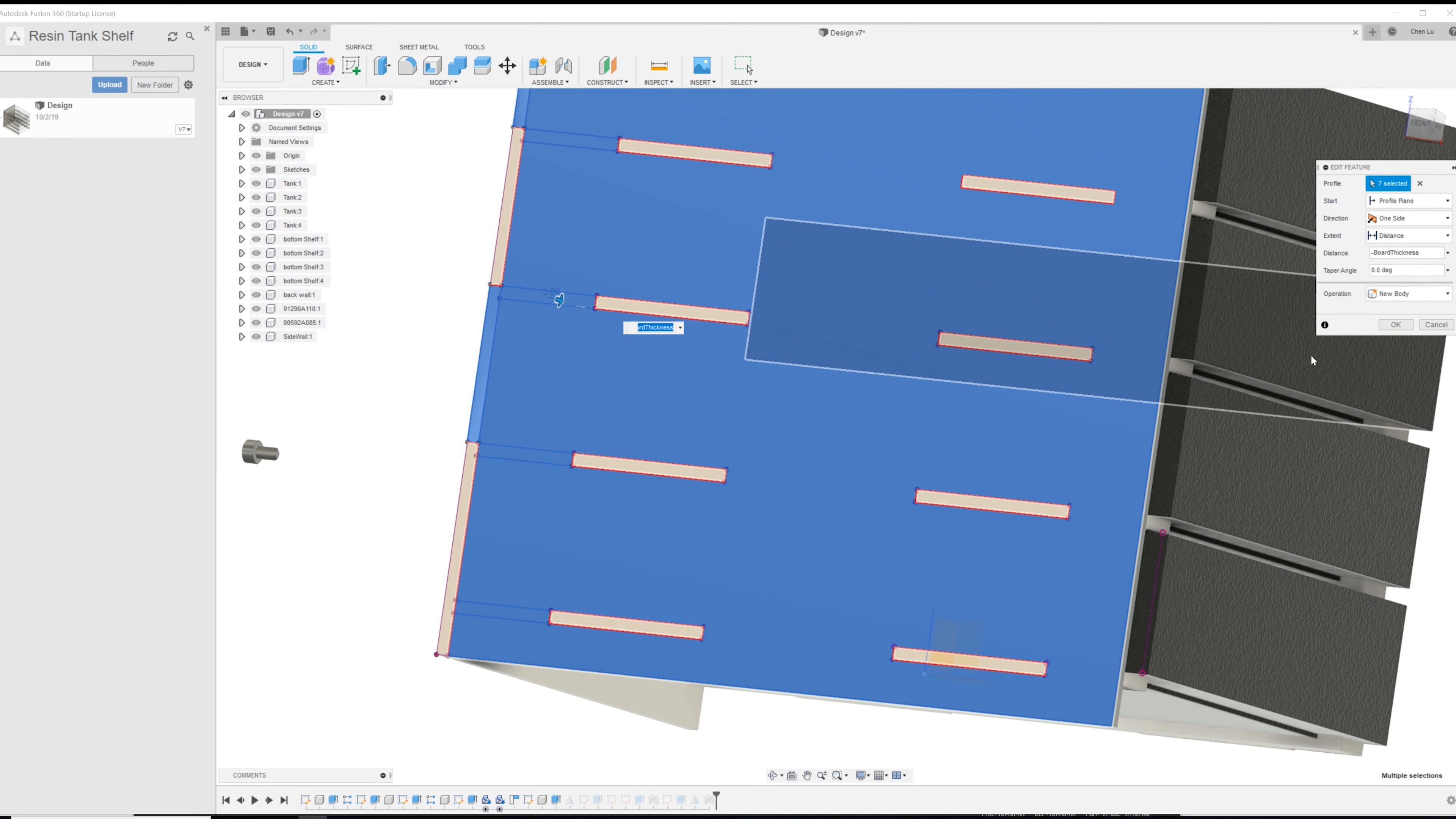
pyautogui.click(1396, 325)
pyautogui.scroll(-4, 1084, 543)
pyautogui.keyDown('shift'); pyautogui.moveTo(1081, 543); pyautogui.dragTo(1142, 629, button='middle'); pyautogui.keyUp('shift')
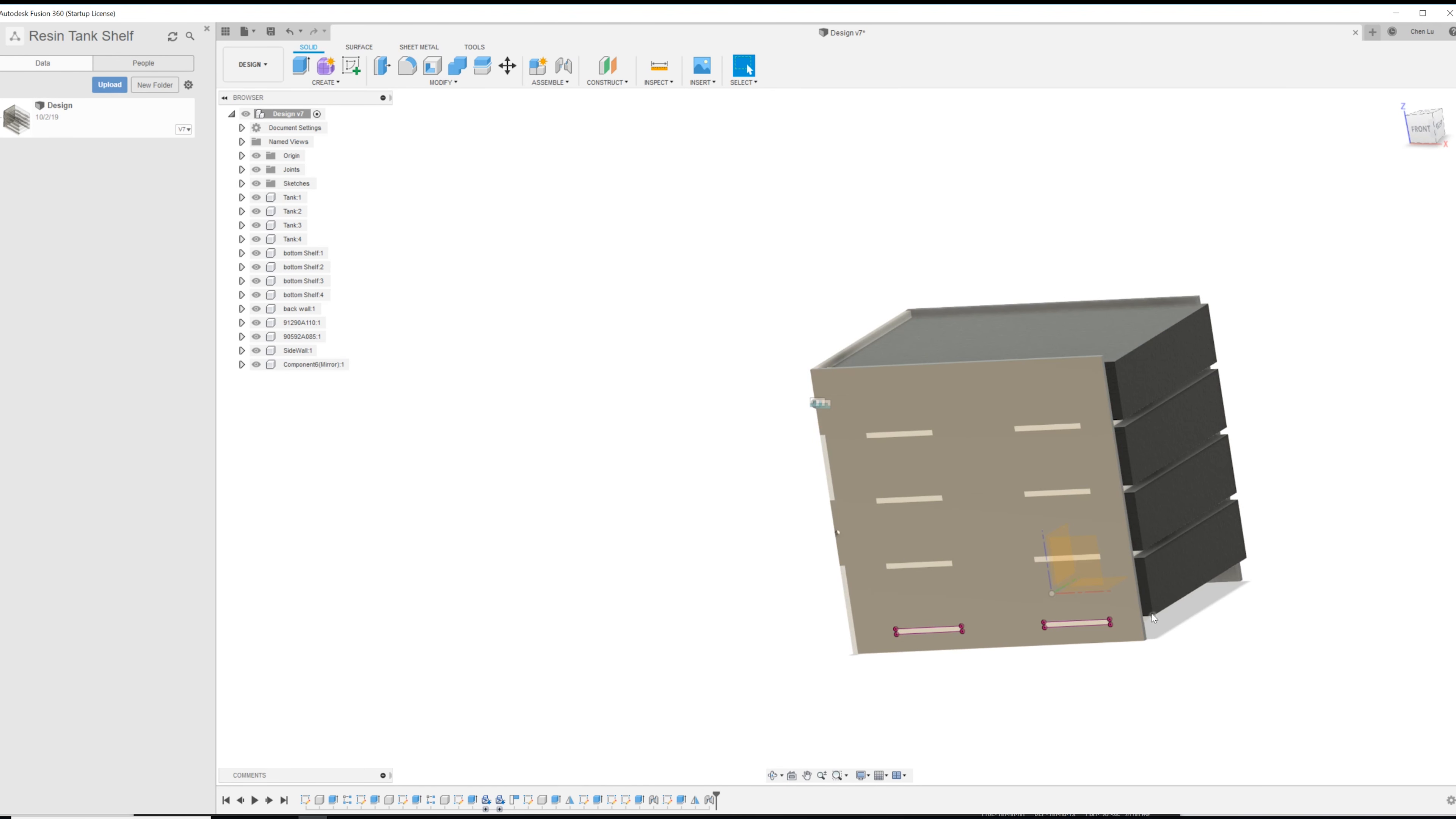
pyautogui.scroll(3, 1144, 596)
pyautogui.keyDown('shift'); pyautogui.moveTo(1143, 597); pyautogui.dragTo(1244, 638, button='middle'); pyautogui.keyUp('shift')
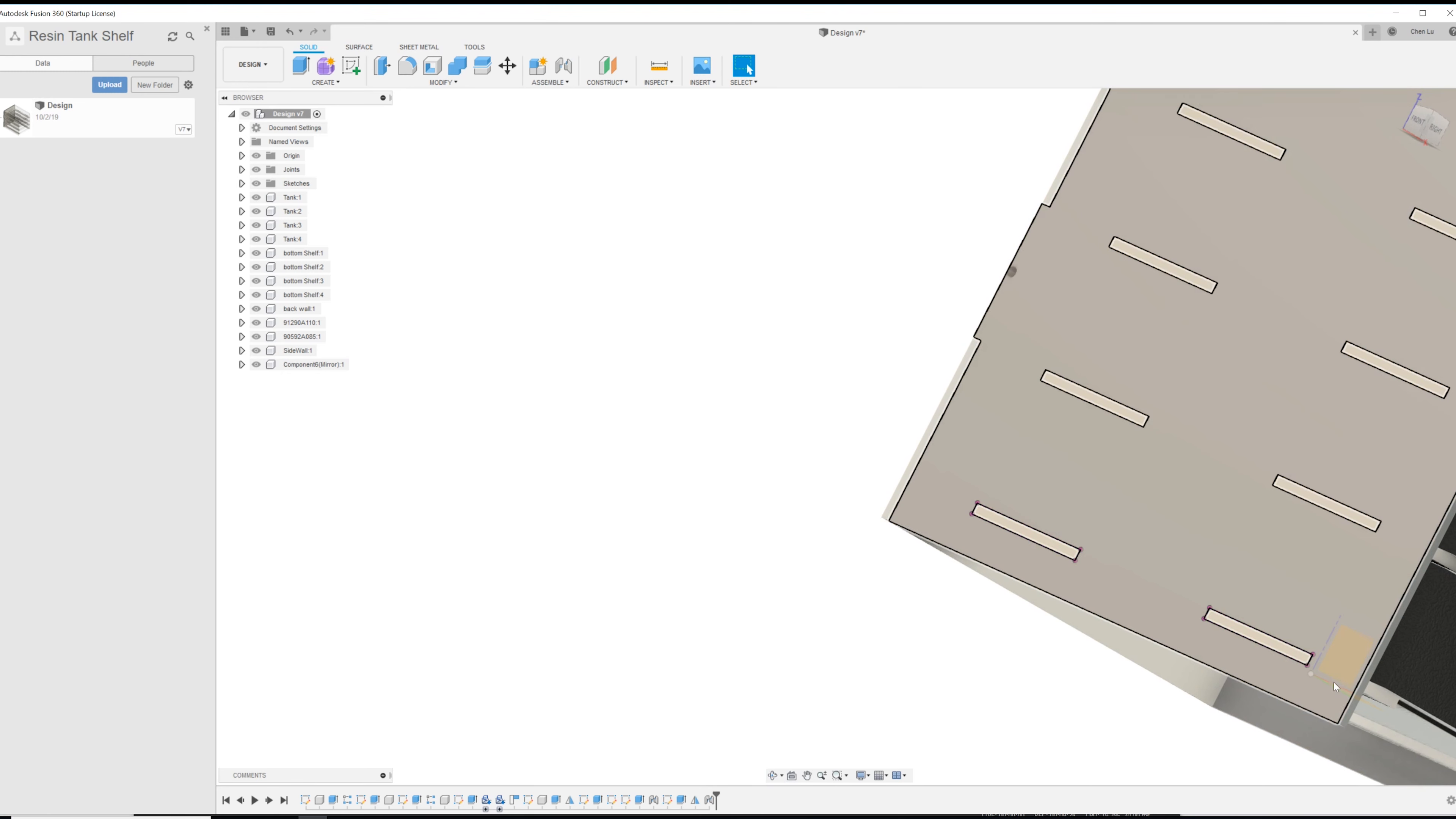
# - Inspect the shelf slots in both side walls and the shelf fronts from the outside, underneath and above
pyautogui.keyDown('shift'); pyautogui.moveTo(1351, 688); pyautogui.dragTo(916, 534, button='middle'); pyautogui.keyUp('shift')
pyautogui.keyDown('shift'); pyautogui.moveTo(1017, 590); pyautogui.dragTo(866, 469, button='middle'); pyautogui.keyUp('shift')
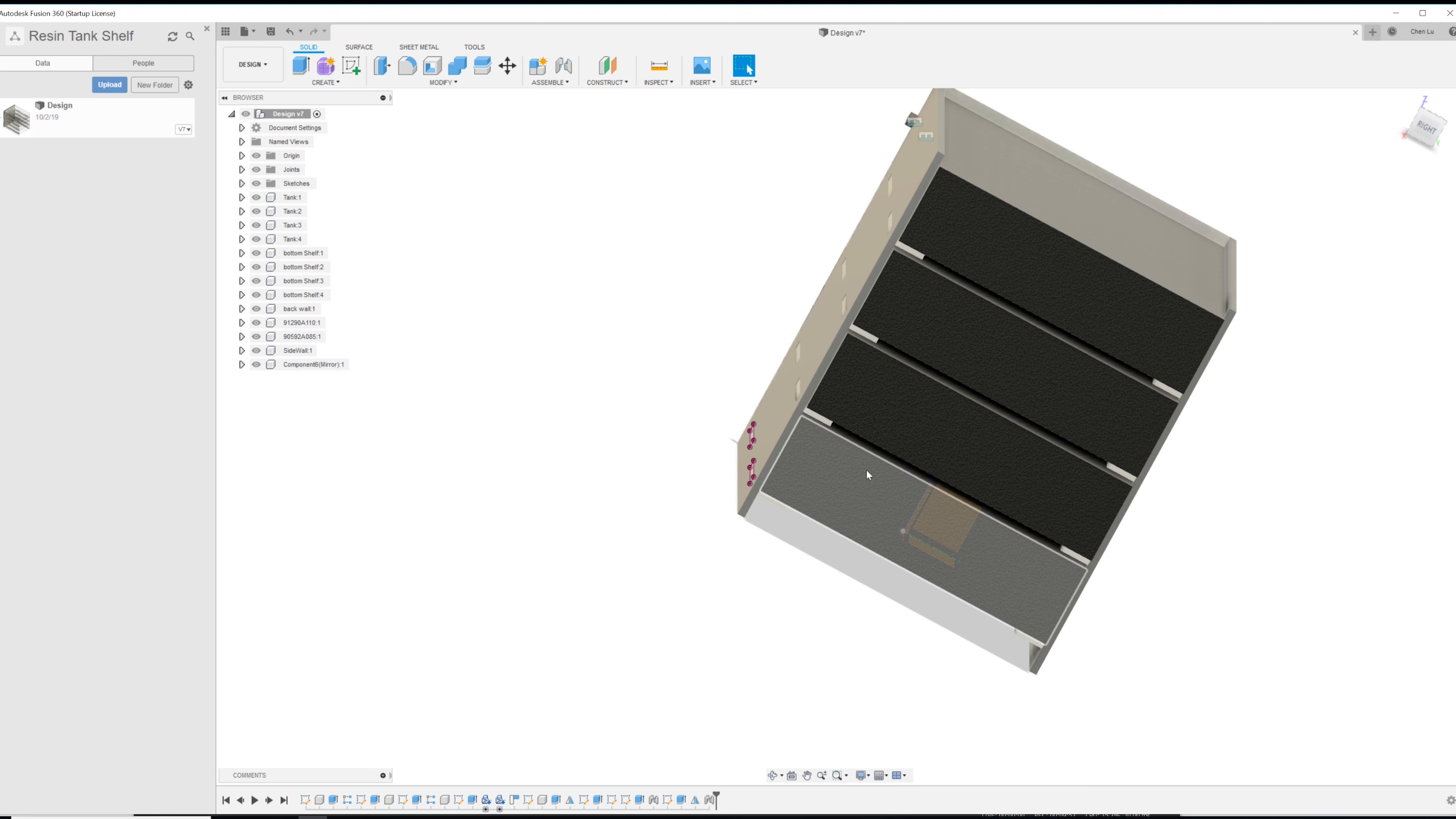
pyautogui.keyDown('shift'); pyautogui.moveTo(865, 469); pyautogui.dragTo(1063, 220, button='middle'); pyautogui.keyUp('shift')
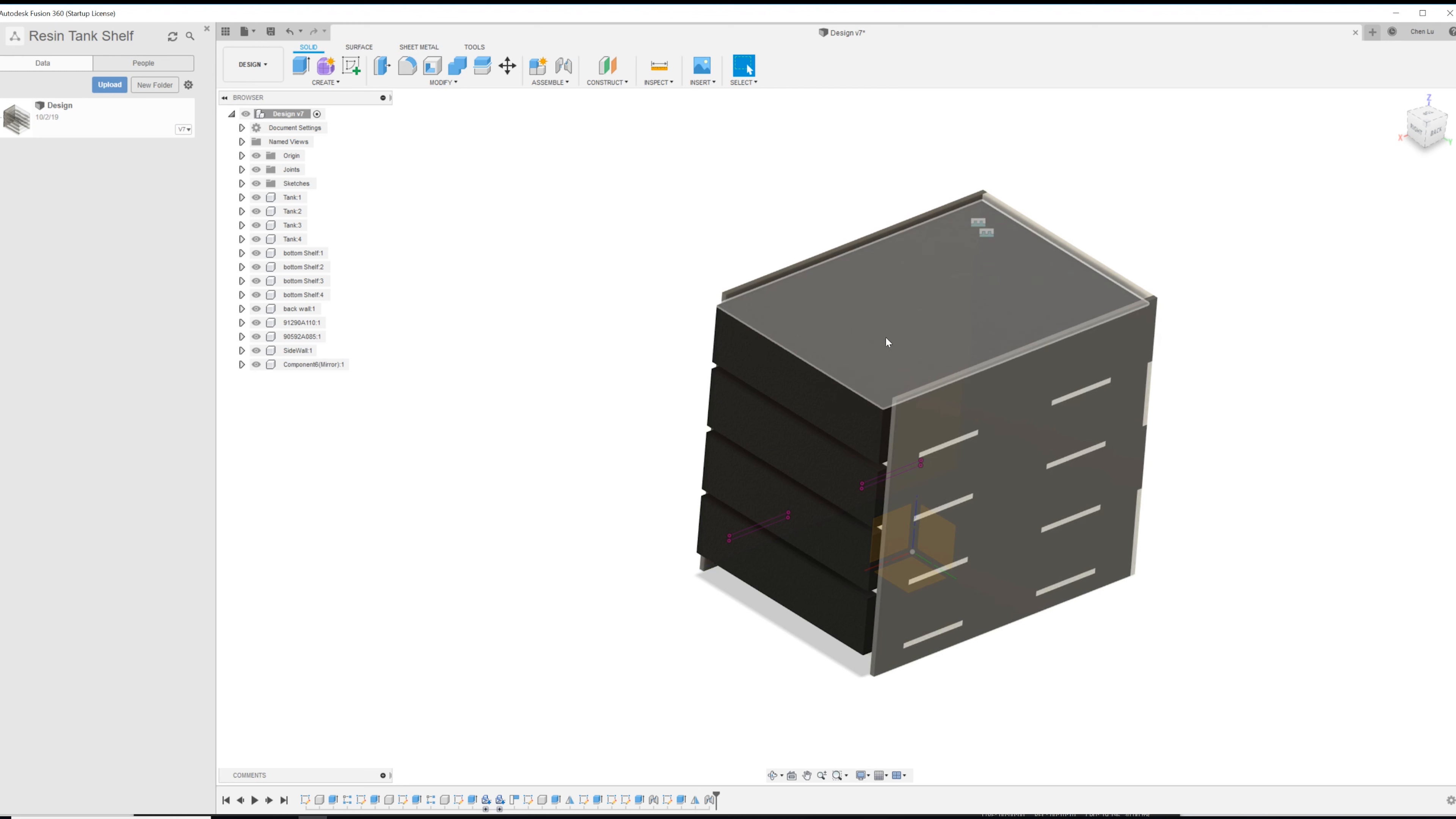
pyautogui.keyDown('shift'); pyautogui.moveTo(974, 471); pyautogui.dragTo(927, 450, button='middle'); pyautogui.keyUp('shift')
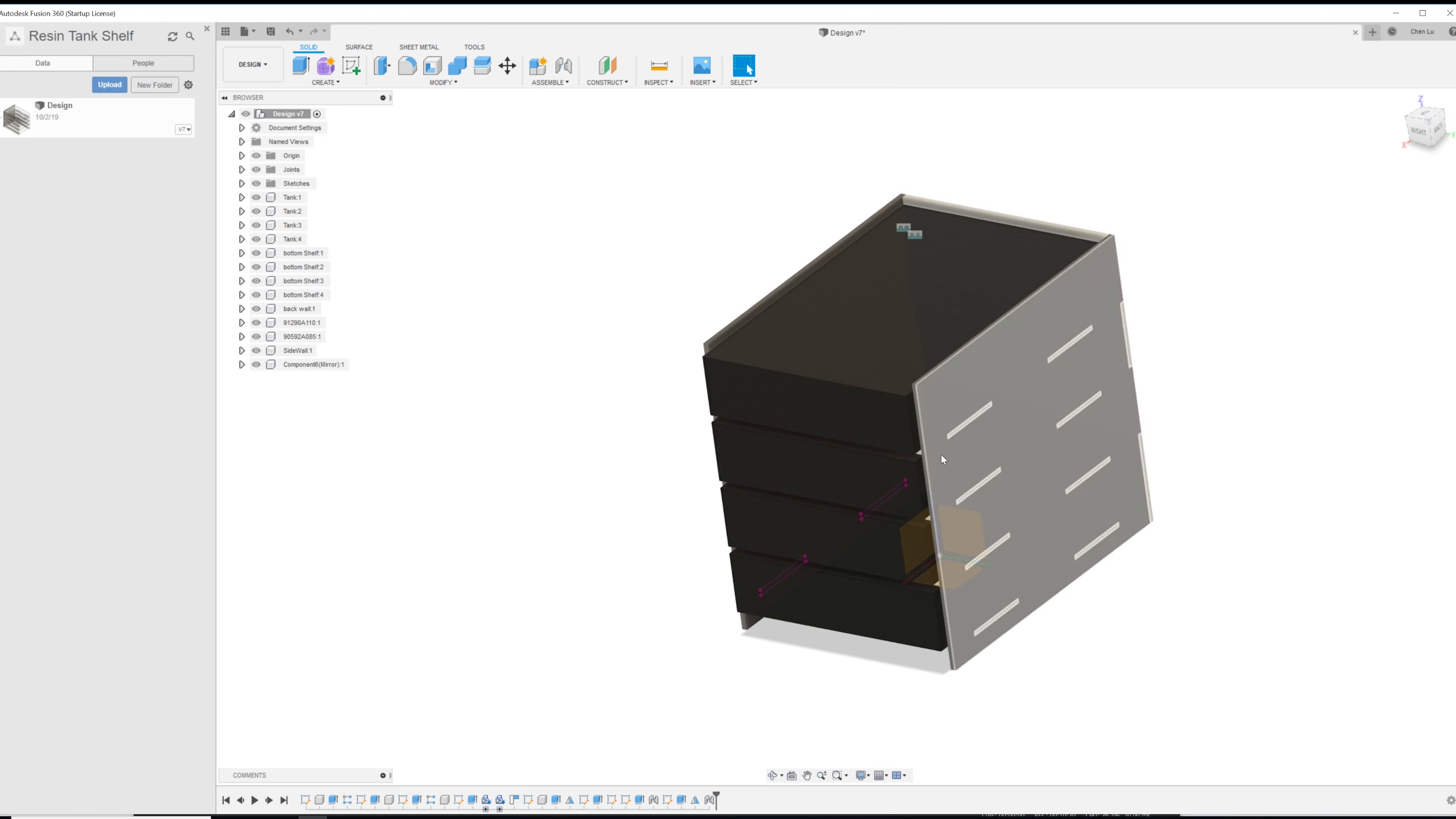
pyautogui.keyDown('shift'); pyautogui.moveTo(970, 585); pyautogui.dragTo(983, 506, button='middle'); pyautogui.keyUp('shift')
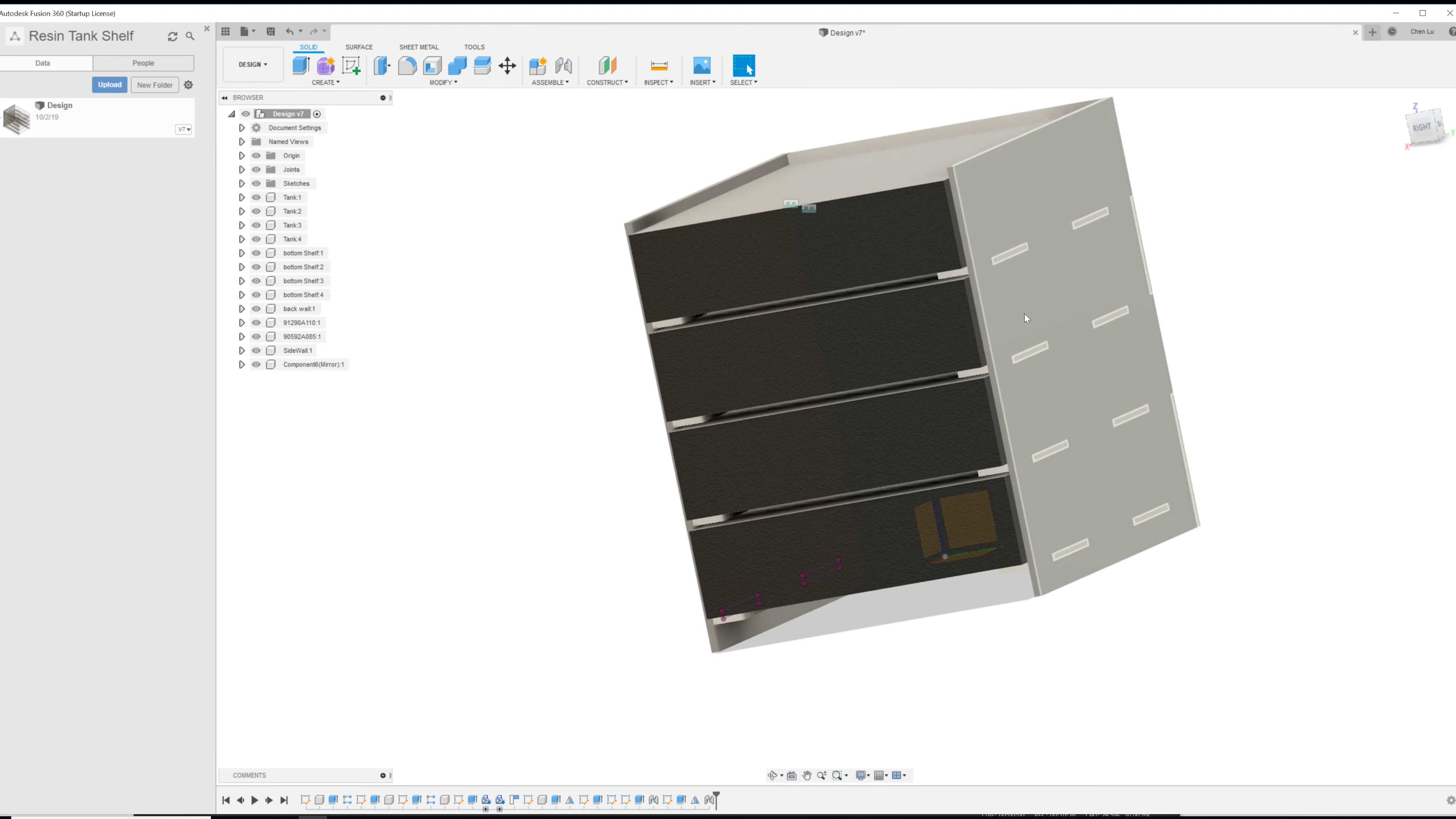
pyautogui.scroll(2, 1035, 303)
pyautogui.keyDown('shift'); pyautogui.moveTo(959, 401); pyautogui.dragTo(975, 378, button='middle'); pyautogui.keyUp('shift')
pyautogui.keyDown('shift'); pyautogui.moveTo(1029, 315); pyautogui.dragTo(1050, 324, button='middle'); pyautogui.keyUp('shift')
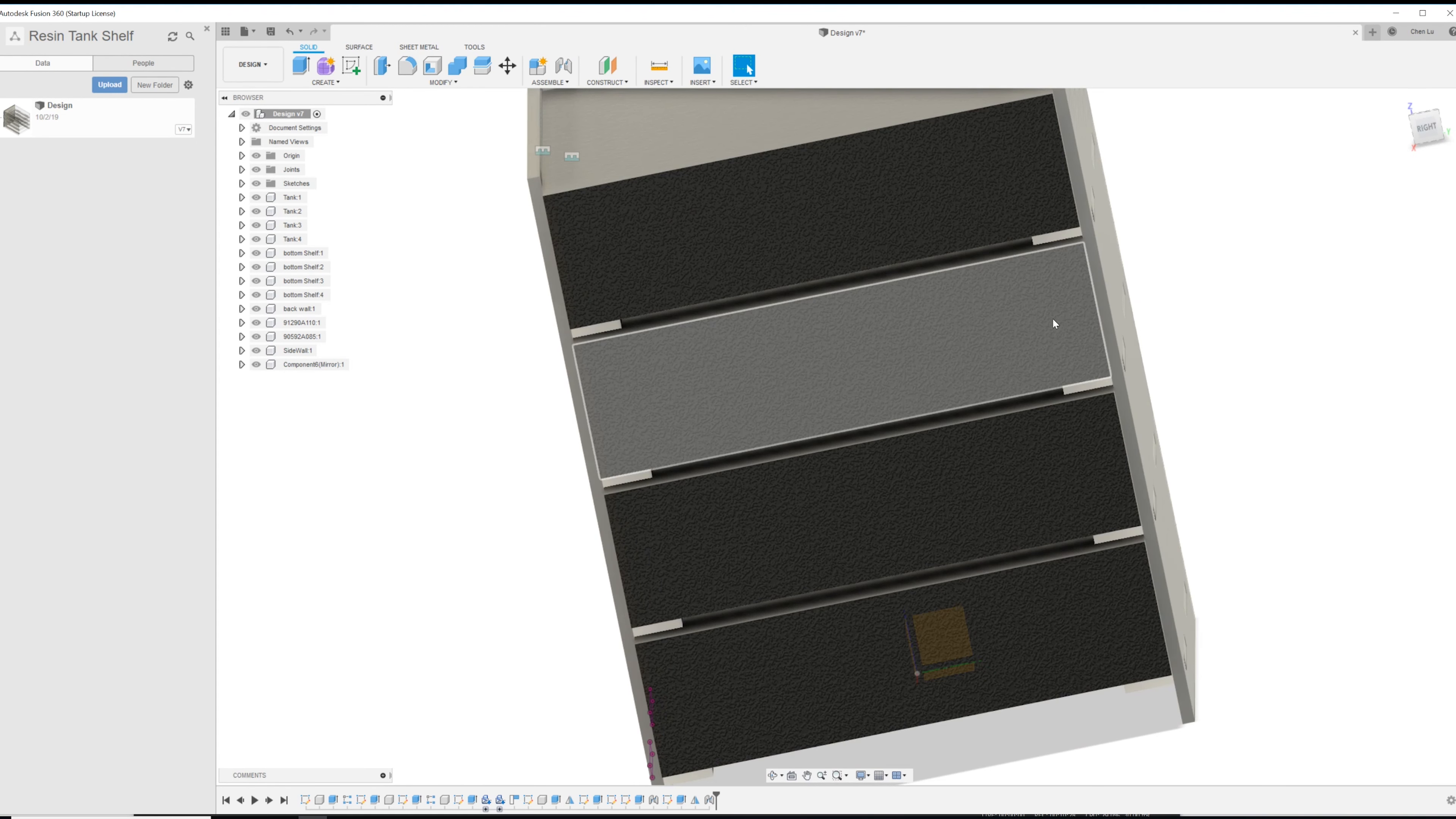
pyautogui.keyDown('shift'); pyautogui.moveTo(1080, 366); pyautogui.dragTo(1087, 359, button='middle'); pyautogui.keyUp('shift')
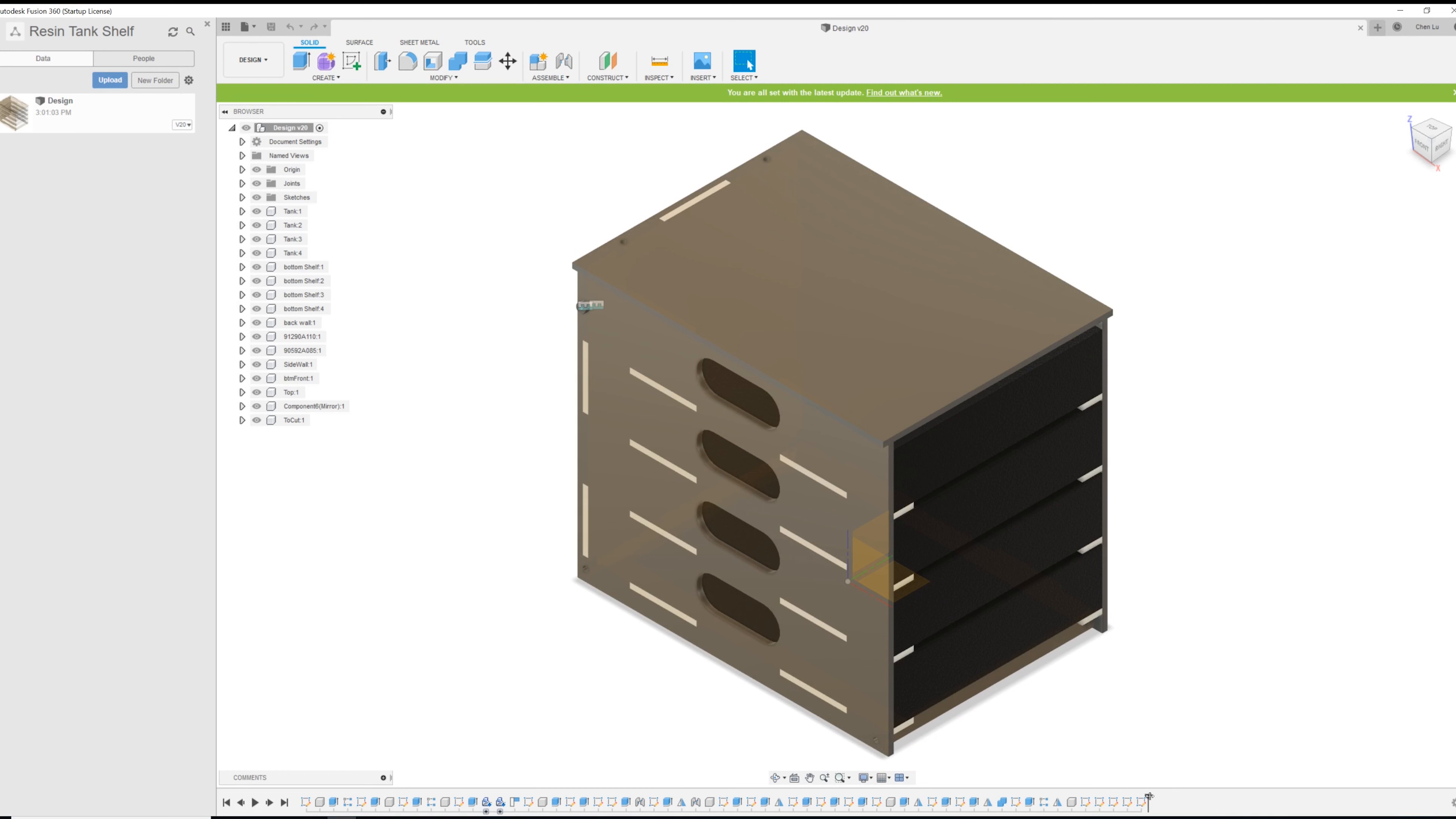
# - Roll the design history back to before the btmFront component and replay it through that board's extrusion, then examine it from underneath
pyautogui.moveTo(1149, 798); pyautogui.dragTo(697, 796)
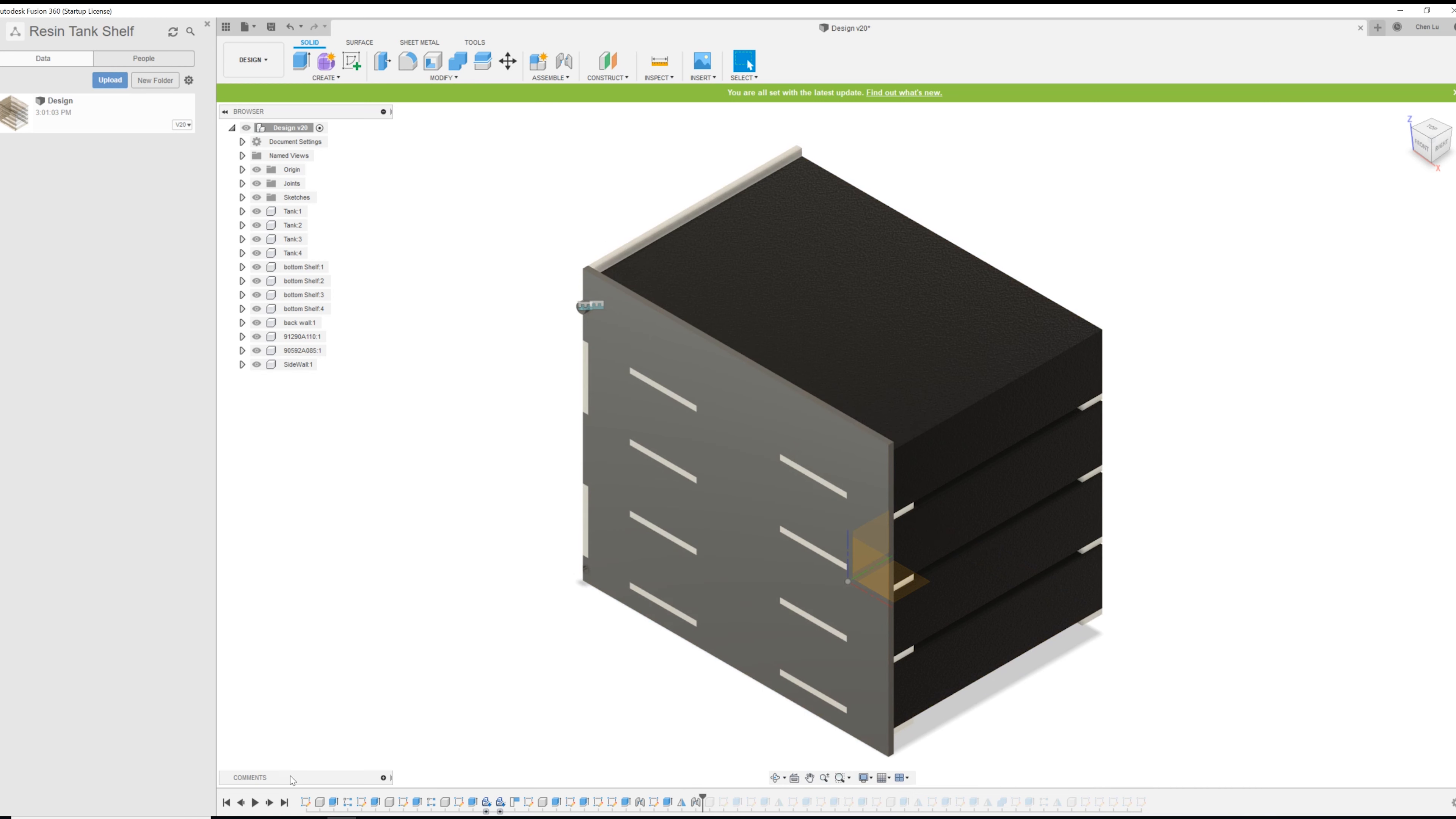
pyautogui.click(268, 803)
pyautogui.click(268, 802)
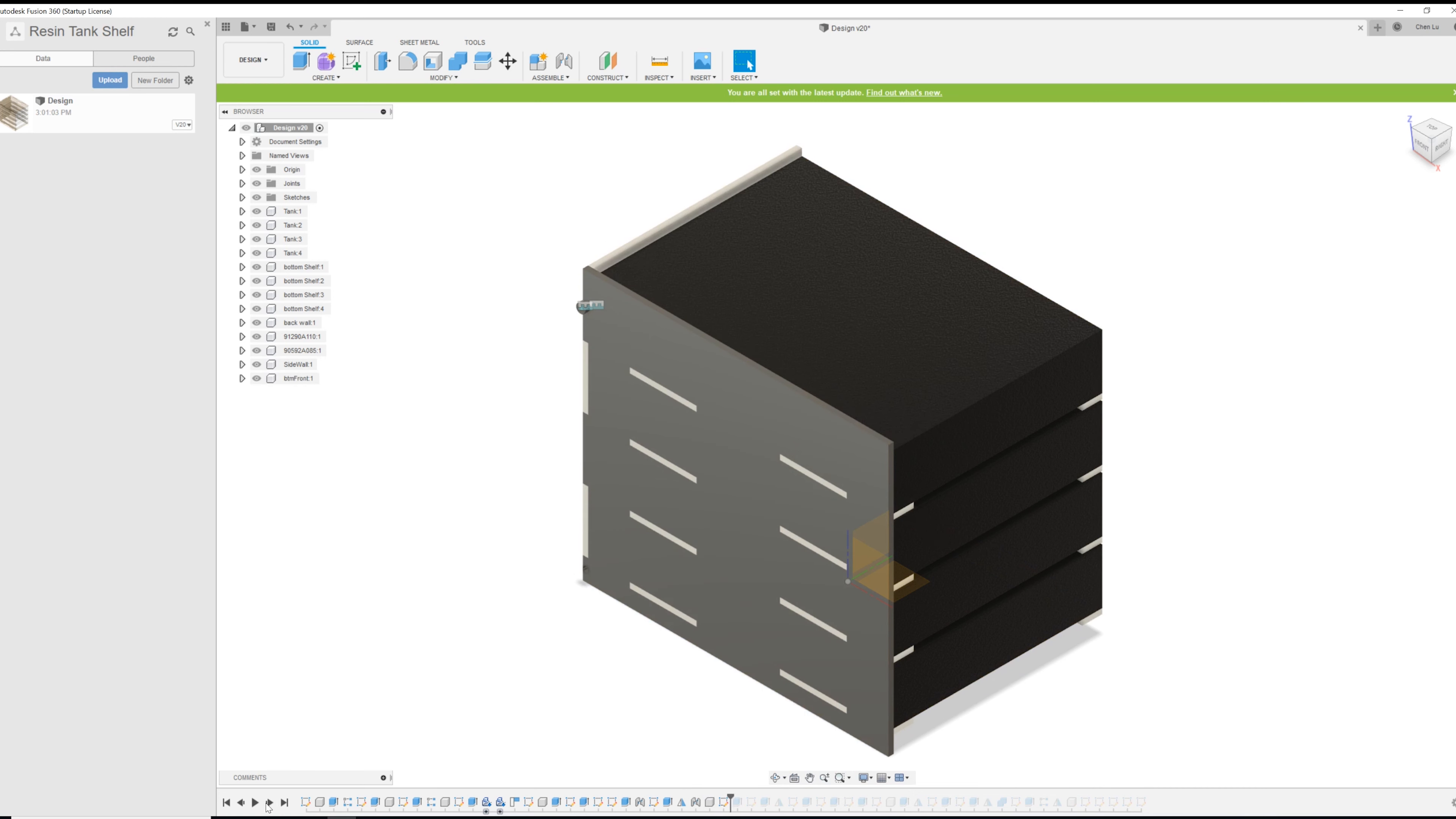
pyautogui.click(268, 802)
pyautogui.click(269, 802)
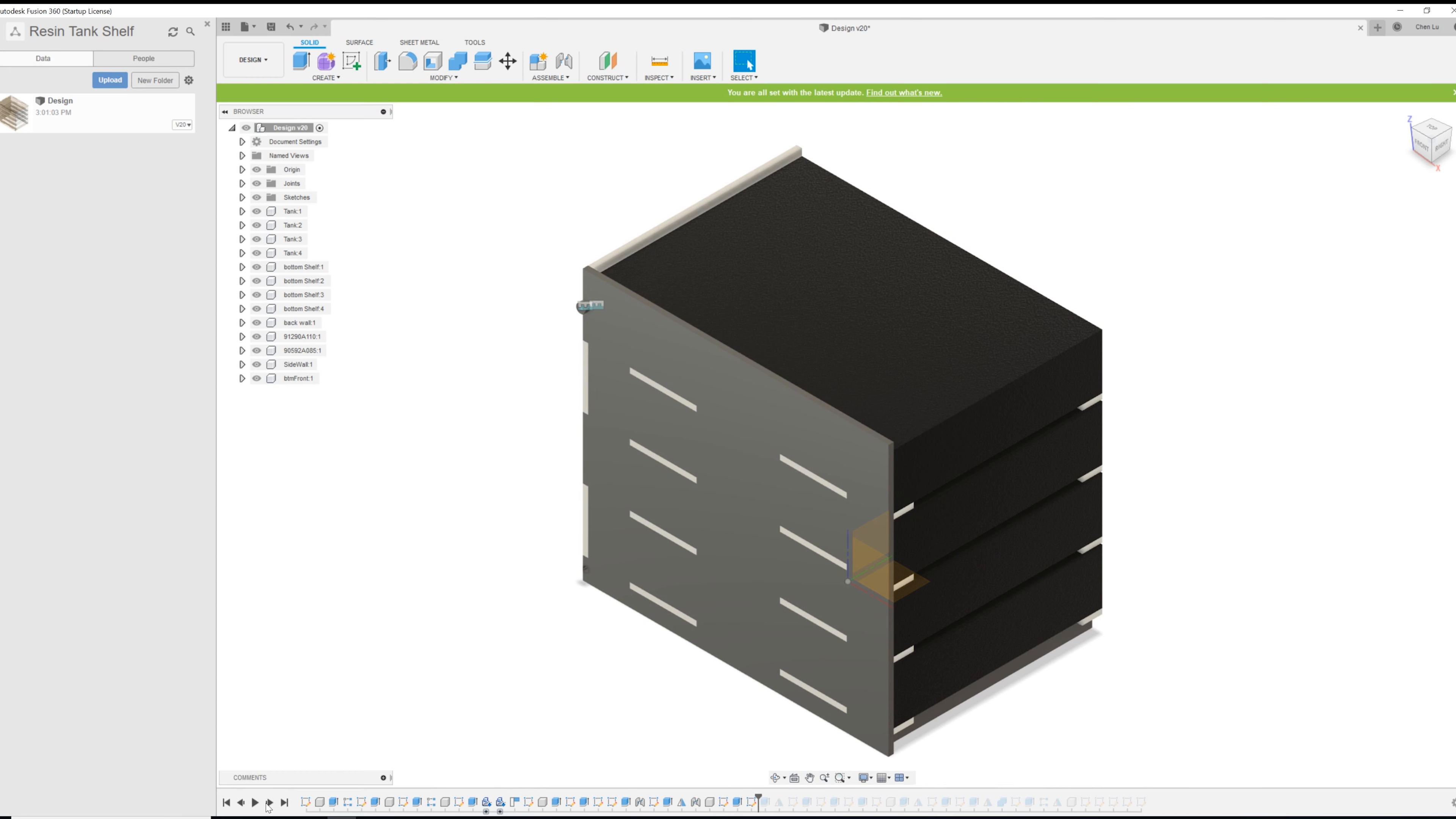
pyautogui.moveTo(553, 578)
pyautogui.keyDown('shift'); pyautogui.mouseDown(button='middle')
pyautogui.moveTo(520, 527)
pyautogui.moveTo(841, 530)
pyautogui.mouseUp(button='middle'); pyautogui.keyUp('shift')
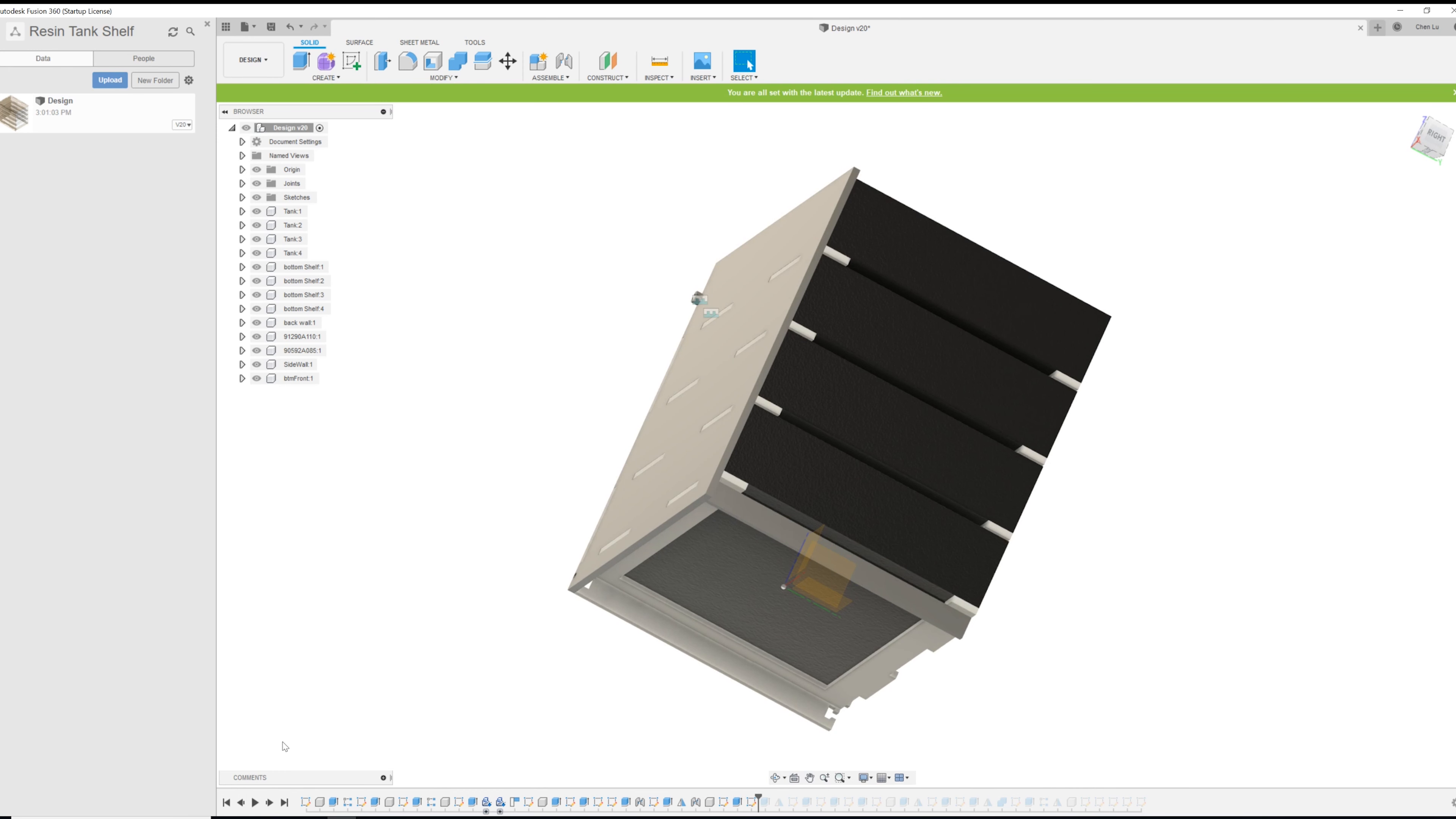
# - Replay the features that cut the bottom front board's joints and add tabs to the upper edges of the walls, examining the results
pyautogui.click(266, 806)
pyautogui.click(267, 806)
pyautogui.click(267, 807)
pyautogui.click(267, 807)
pyautogui.click(267, 806)
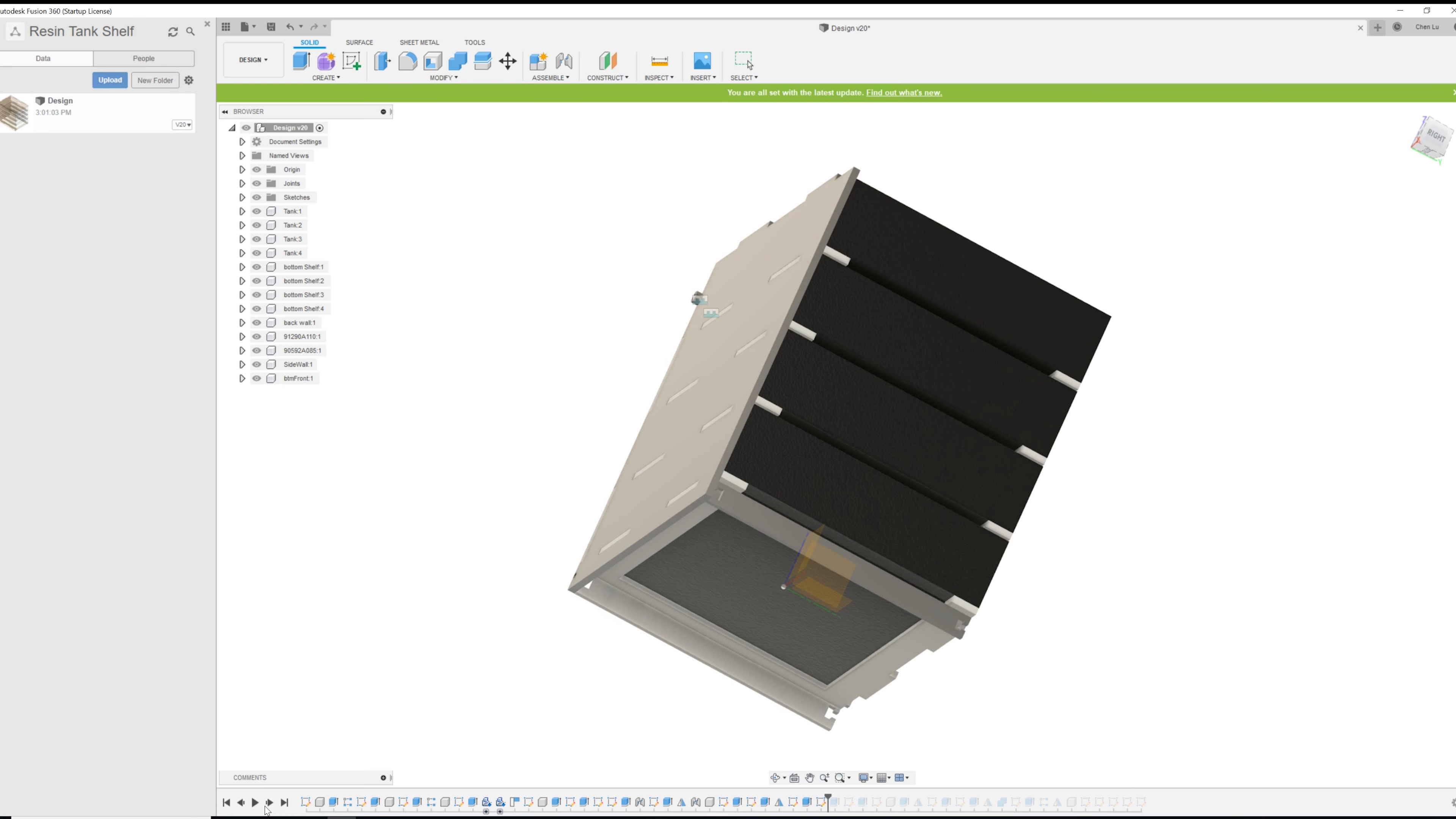
pyautogui.click(267, 806)
pyautogui.keyDown('shift'); pyautogui.moveTo(486, 546); pyautogui.dragTo(254, 733, button='middle'); pyautogui.keyUp('shift')
pyautogui.click(270, 803)
pyautogui.click(270, 803)
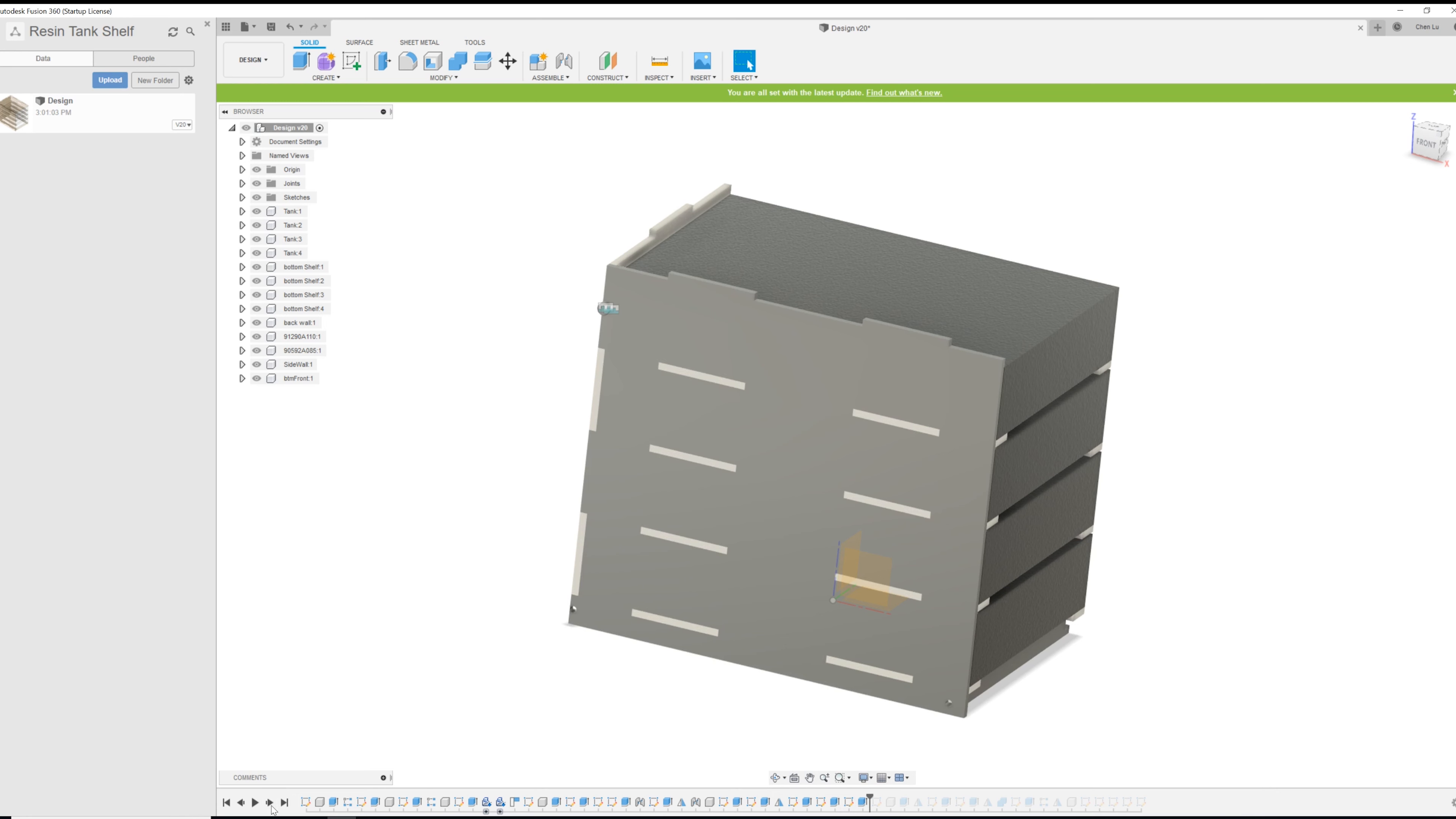
pyautogui.keyDown('shift'); pyautogui.moveTo(401, 676); pyautogui.dragTo(845, 322, button='middle'); pyautogui.keyUp('shift')
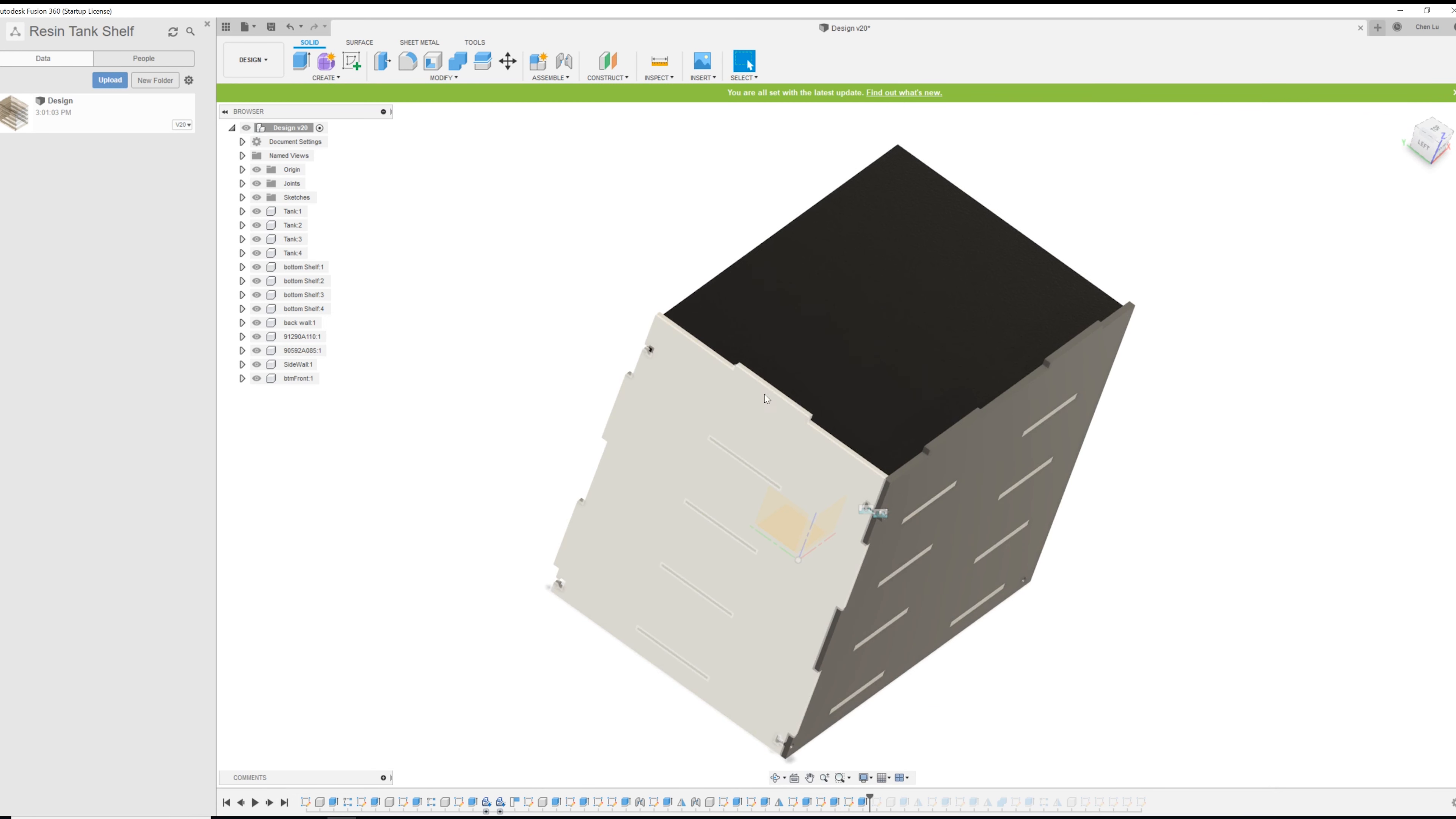
# - Replay the creation of the Top component with its tab slots and screw holes, and examine it over the walls
pyautogui.click(269, 803)
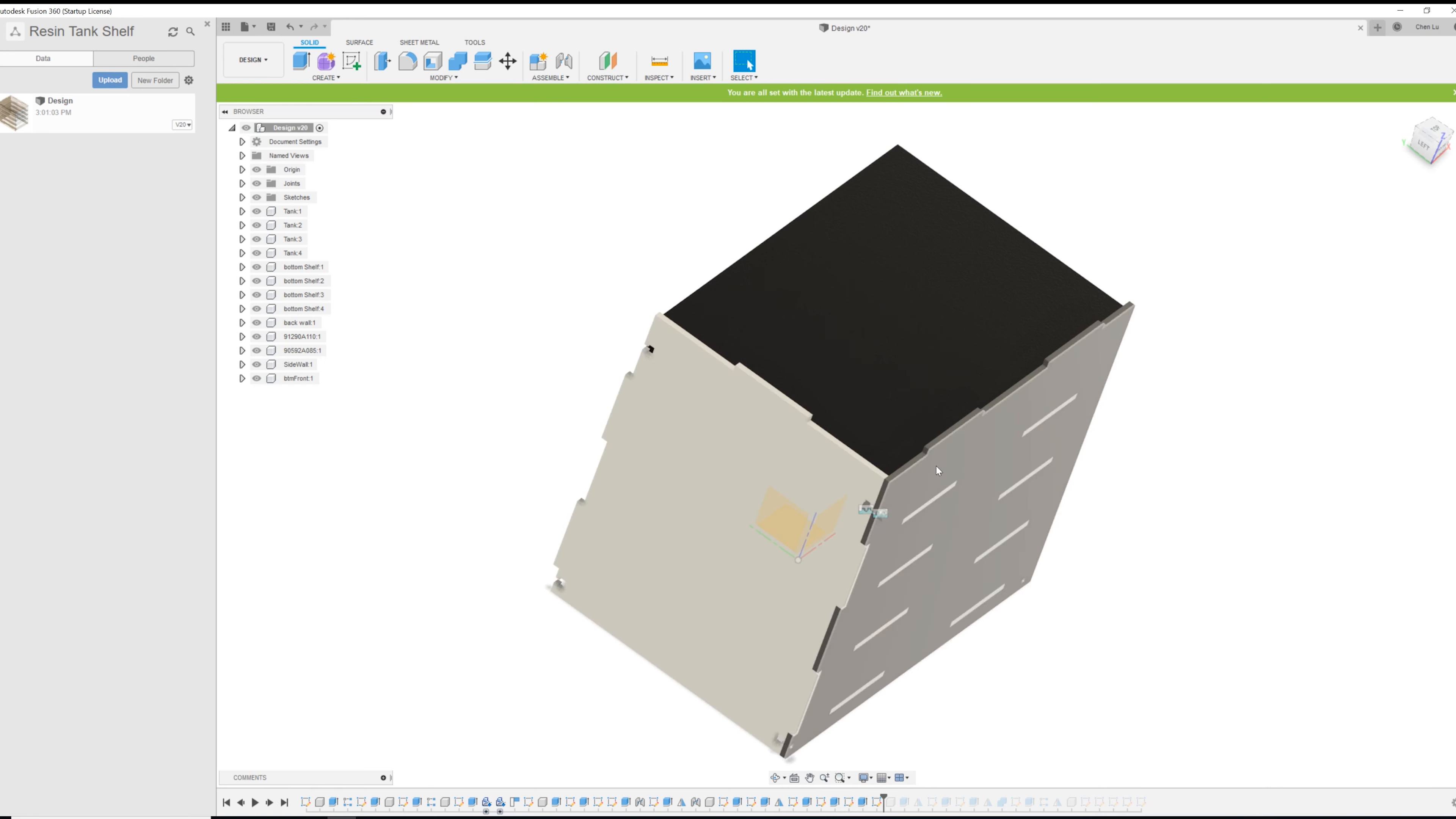
pyautogui.click(269, 804)
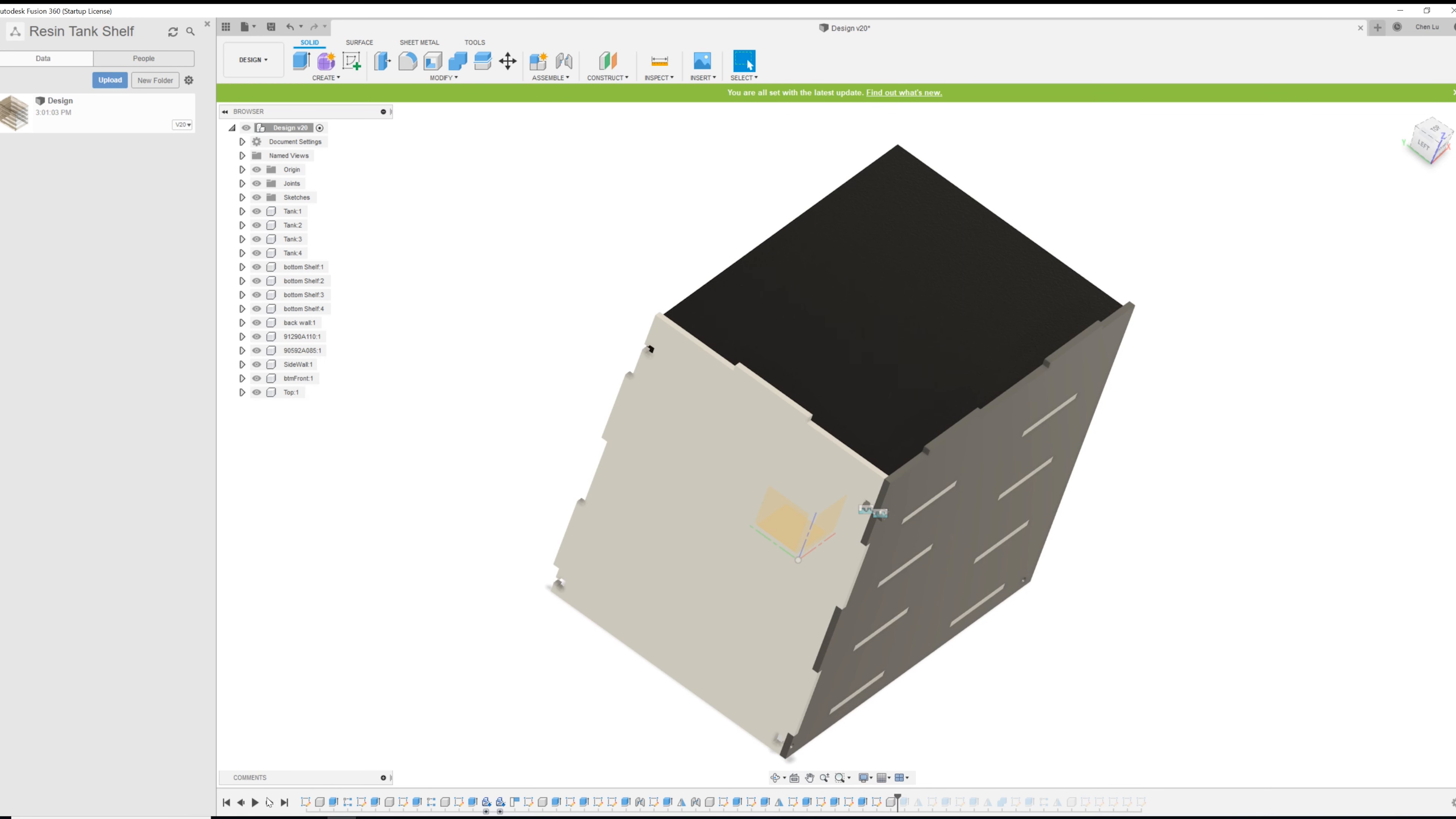
pyautogui.click(268, 802)
pyautogui.click(269, 802)
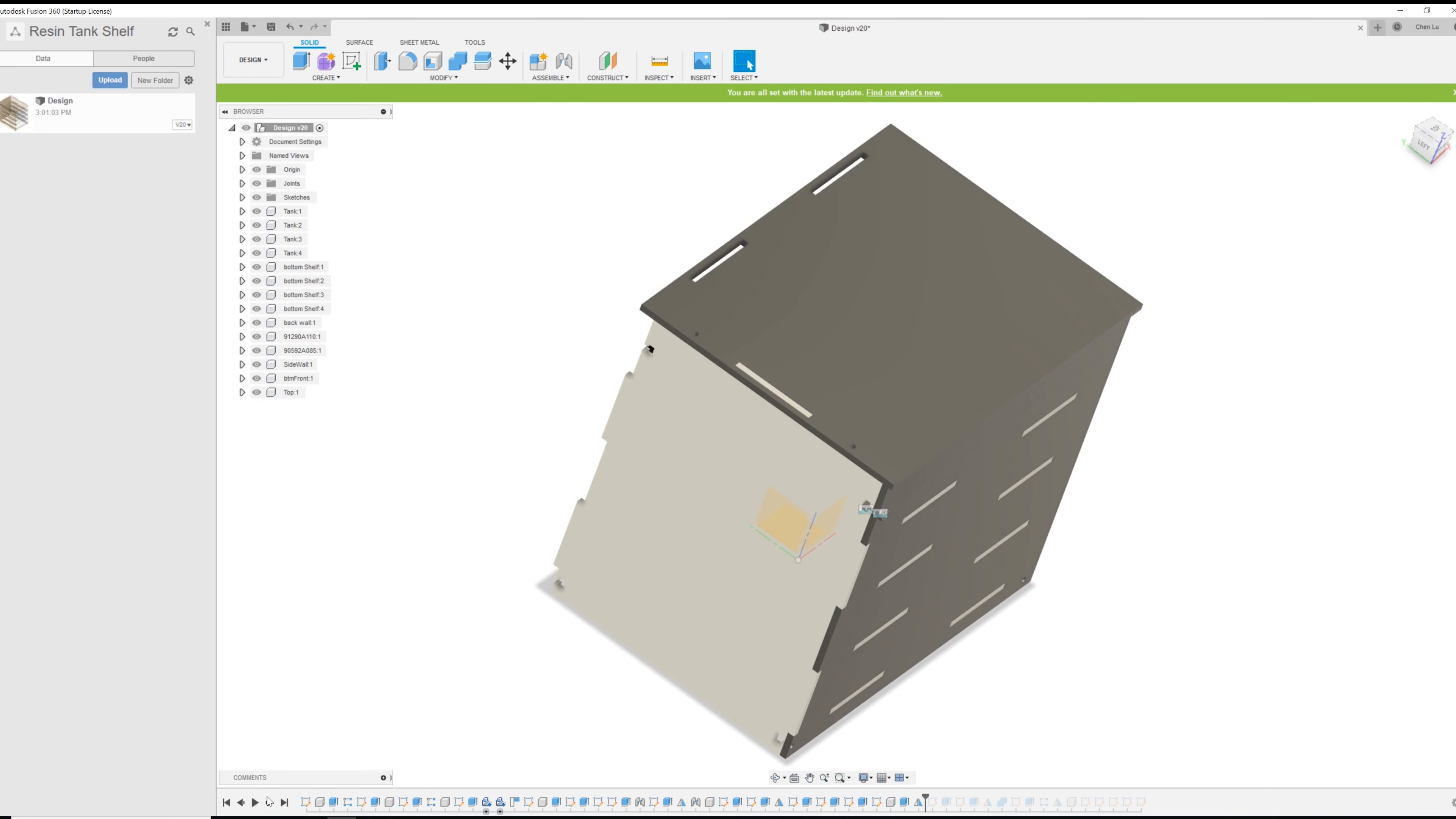
pyautogui.keyDown('shift'); pyautogui.moveTo(929, 424); pyautogui.dragTo(787, 397, button='middle'); pyautogui.keyUp('shift')
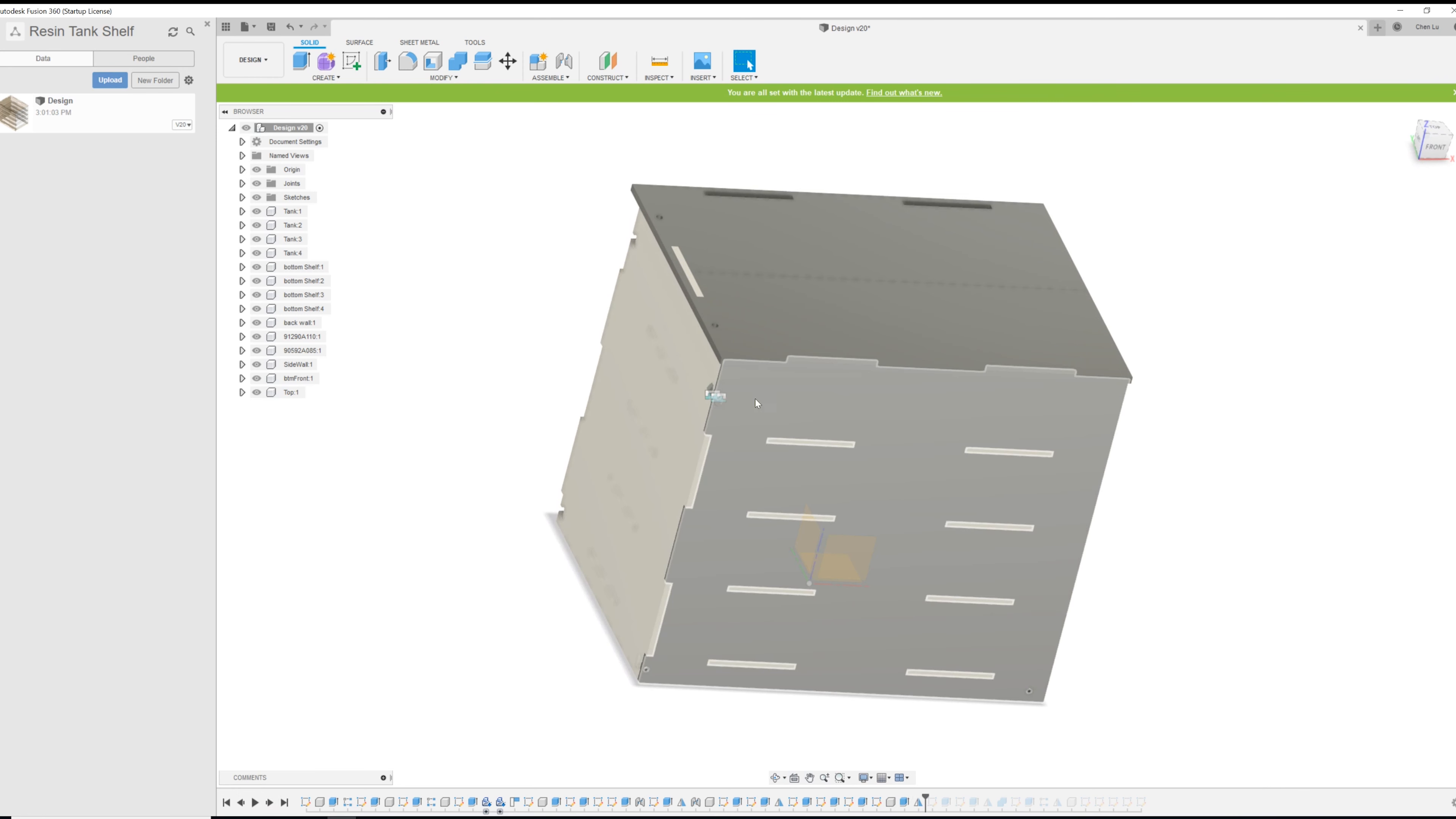
# - Replay the feature that extends the side wall past the back wall's tabs, stepping back and forward to compare both states
pyautogui.click(269, 802)
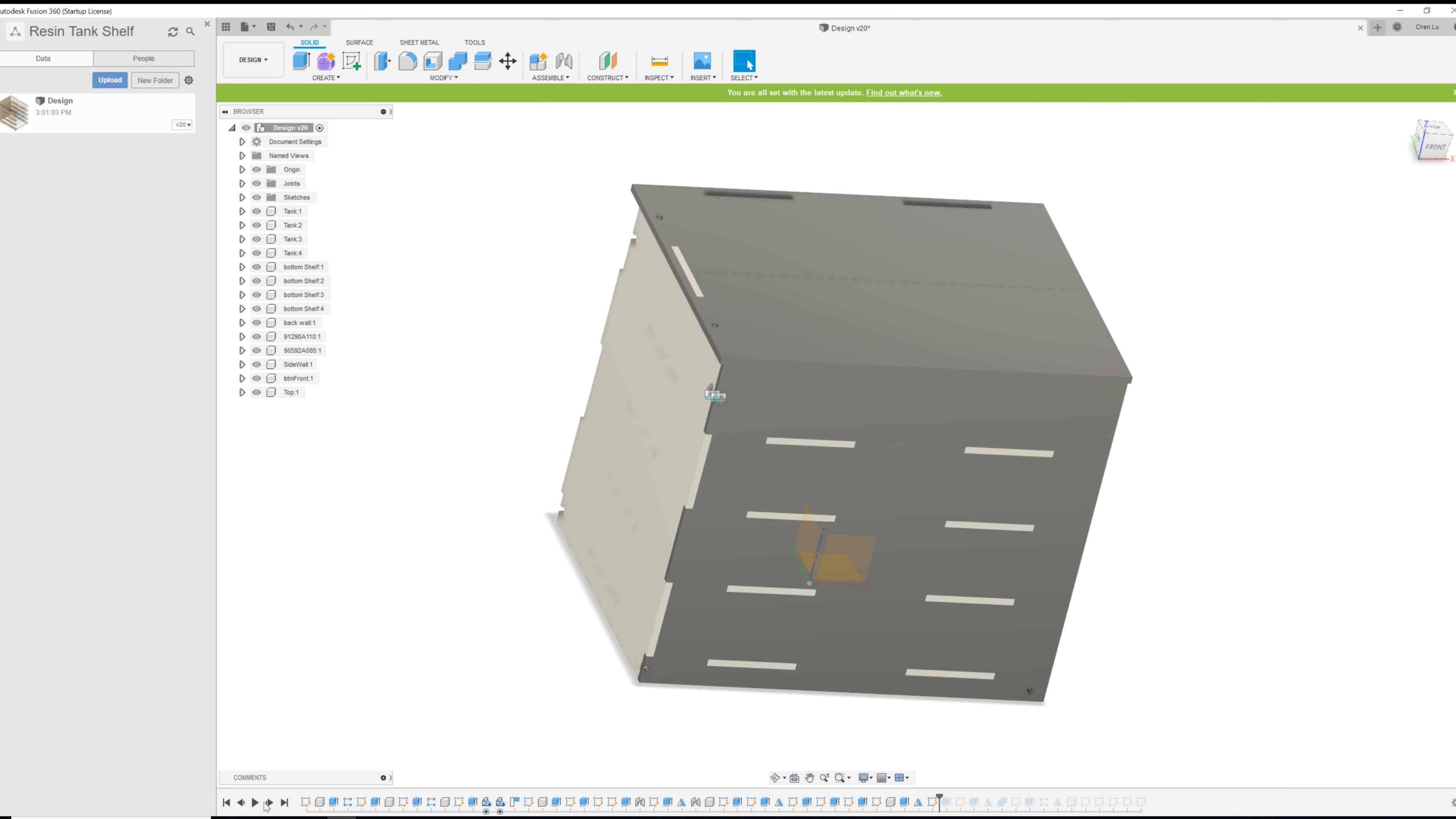
pyautogui.click(269, 801)
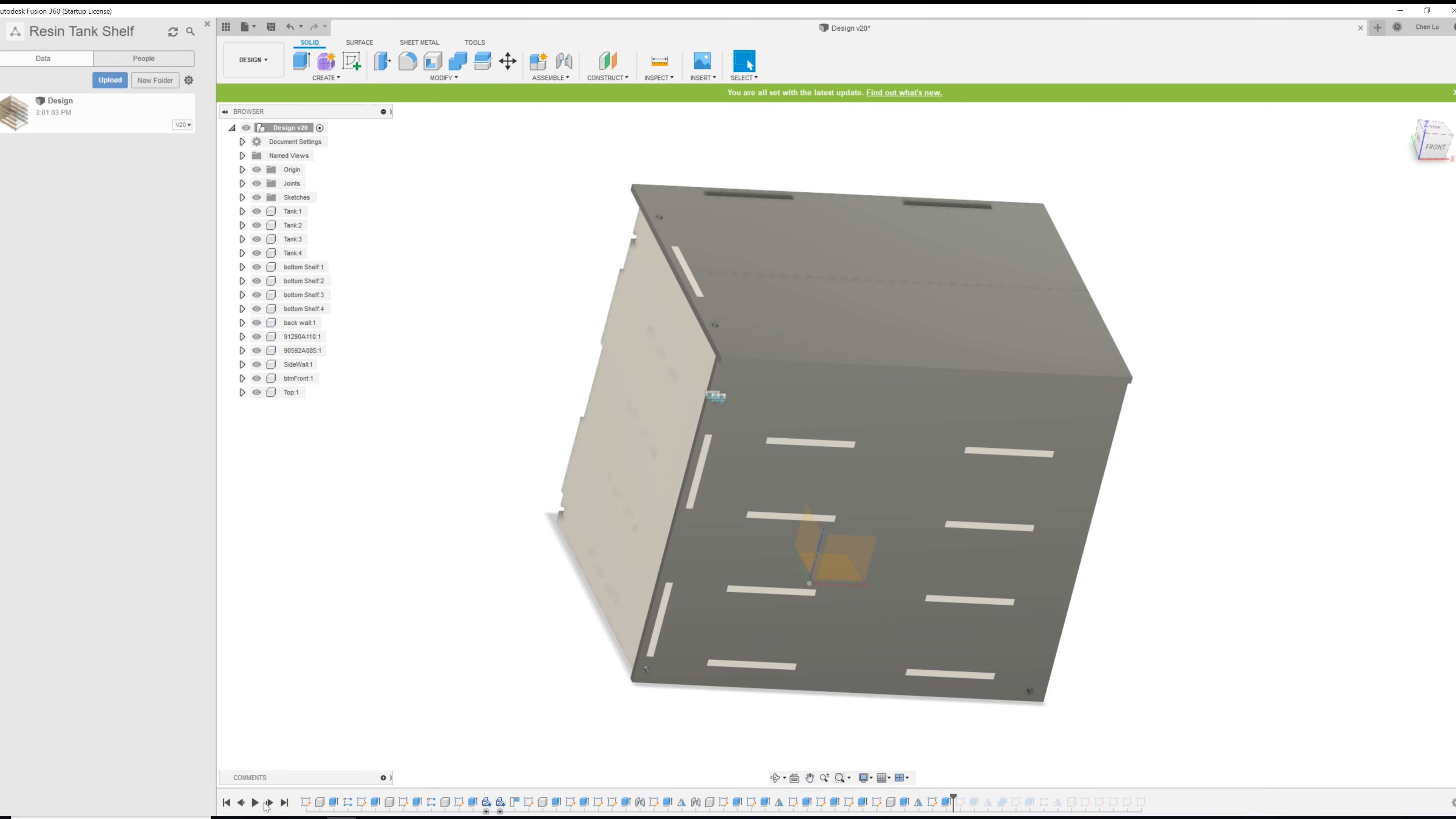
pyautogui.click(241, 802)
pyautogui.moveTo(614, 477)
pyautogui.keyDown('shift'); pyautogui.mouseDown(button='middle')
pyautogui.moveTo(595, 458)
pyautogui.moveTo(613, 462)
pyautogui.mouseUp(button='middle'); pyautogui.keyUp('shift')
pyautogui.press('Escape')
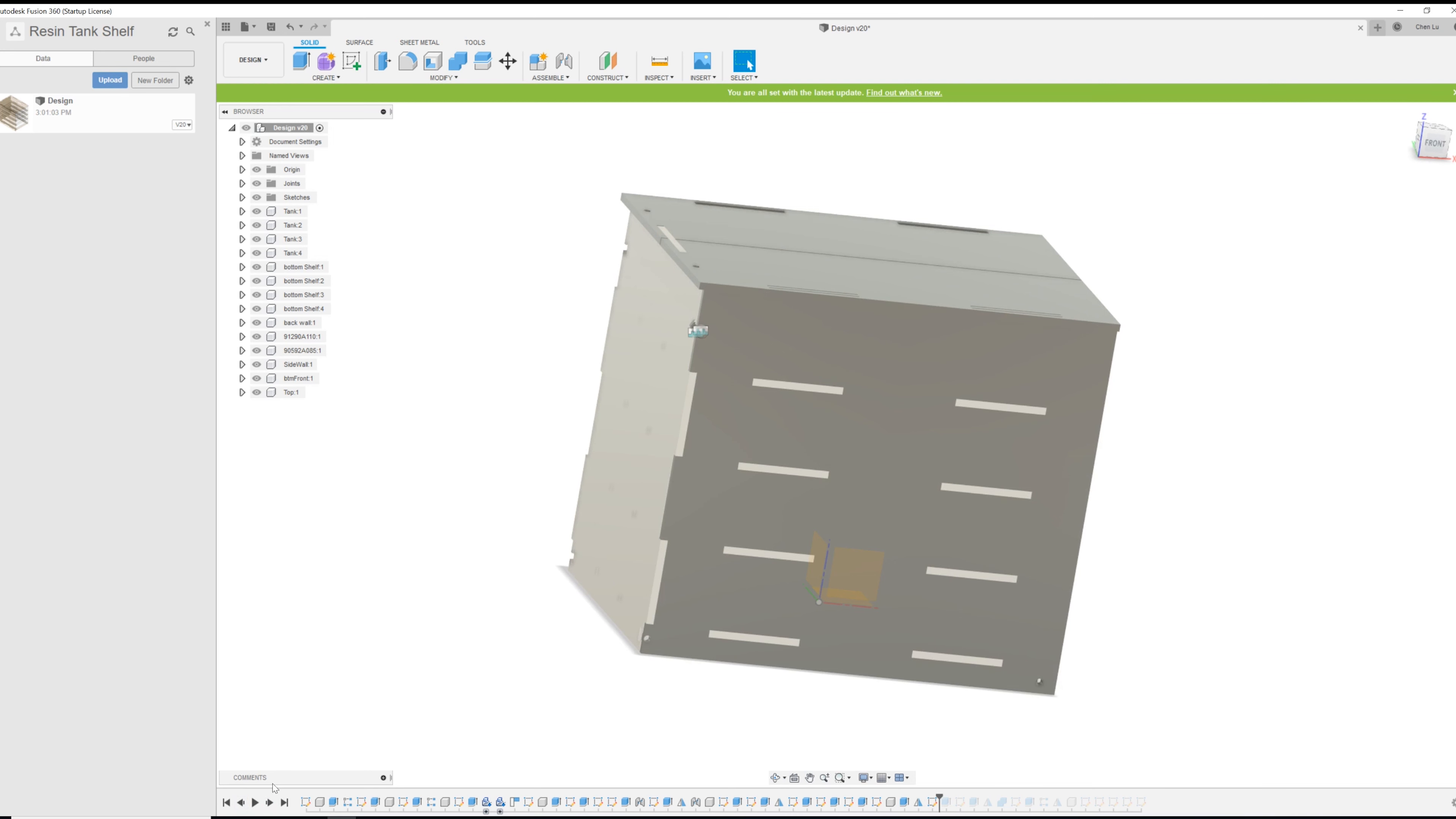
pyautogui.click(269, 802)
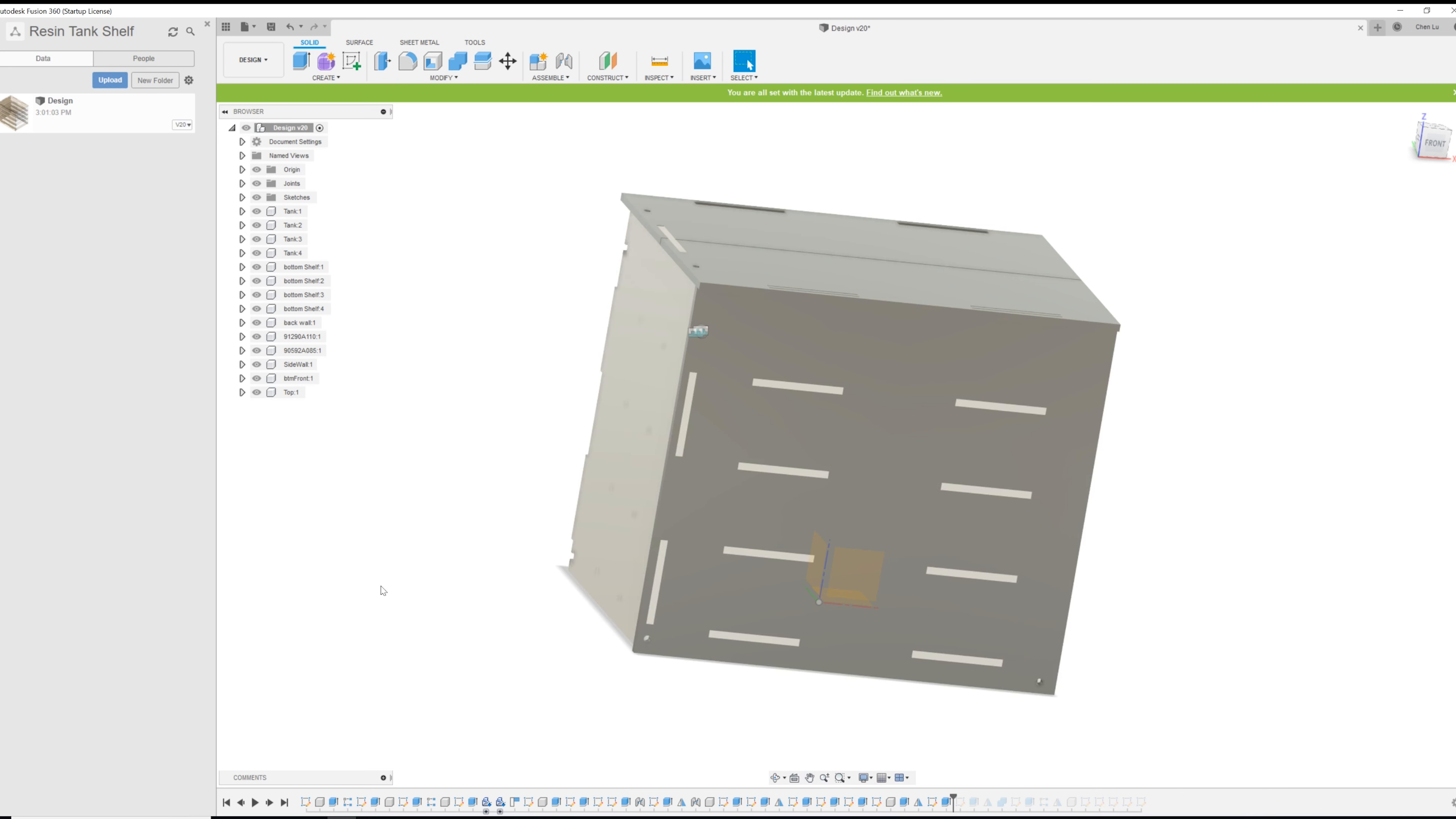
# - Replay the history through the first rounded handle cutout in the side wall and examine it from several angles
pyautogui.click(268, 803)
pyautogui.click(269, 803)
pyautogui.click(268, 803)
pyautogui.click(268, 803)
pyautogui.click(268, 803)
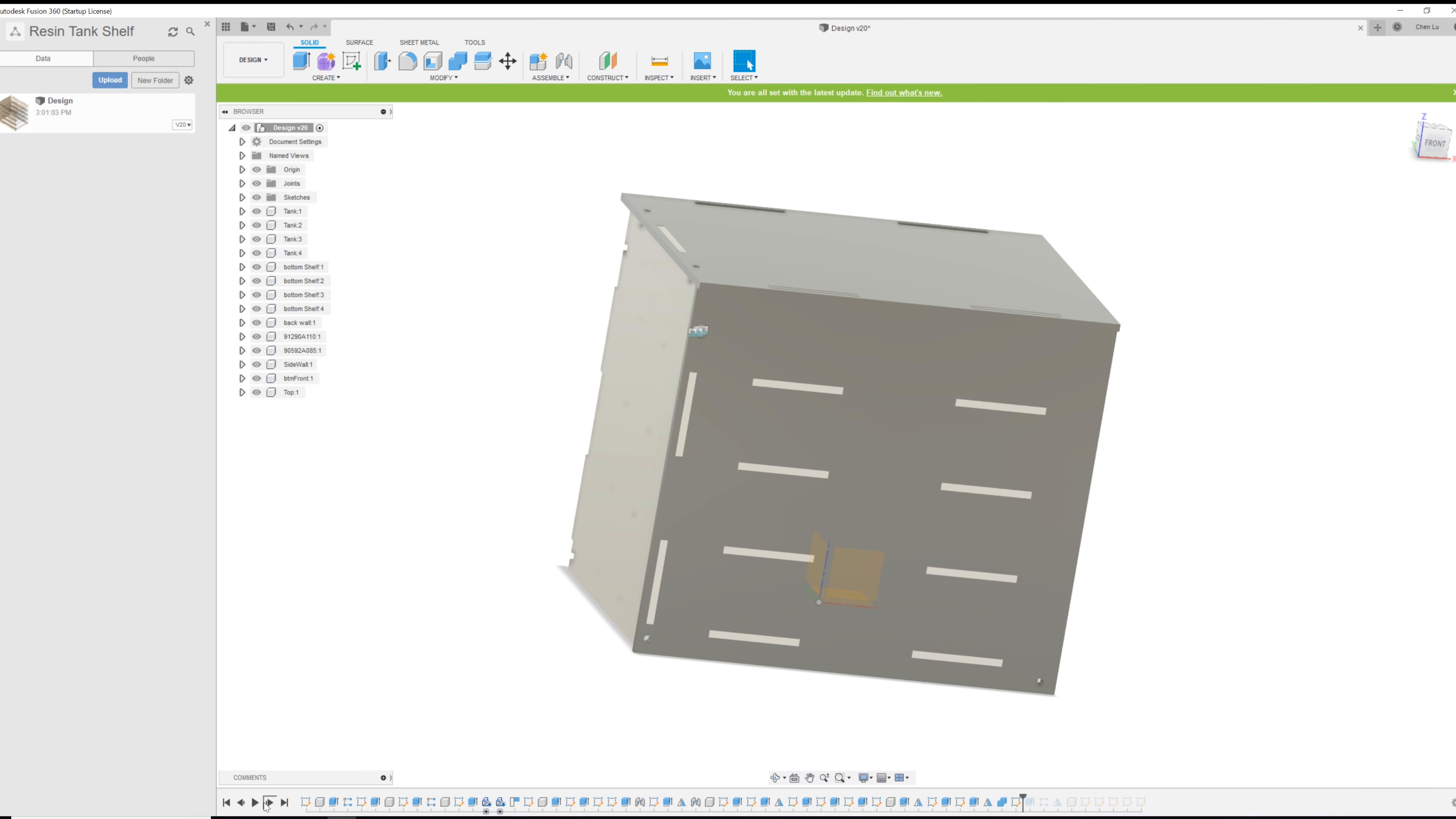
pyautogui.click(268, 803)
pyautogui.moveTo(747, 586)
pyautogui.keyDown('shift'); pyautogui.mouseDown(button='middle')
pyautogui.moveTo(722, 575)
pyautogui.moveTo(735, 560)
pyautogui.mouseUp(button='middle'); pyautogui.keyUp('shift')
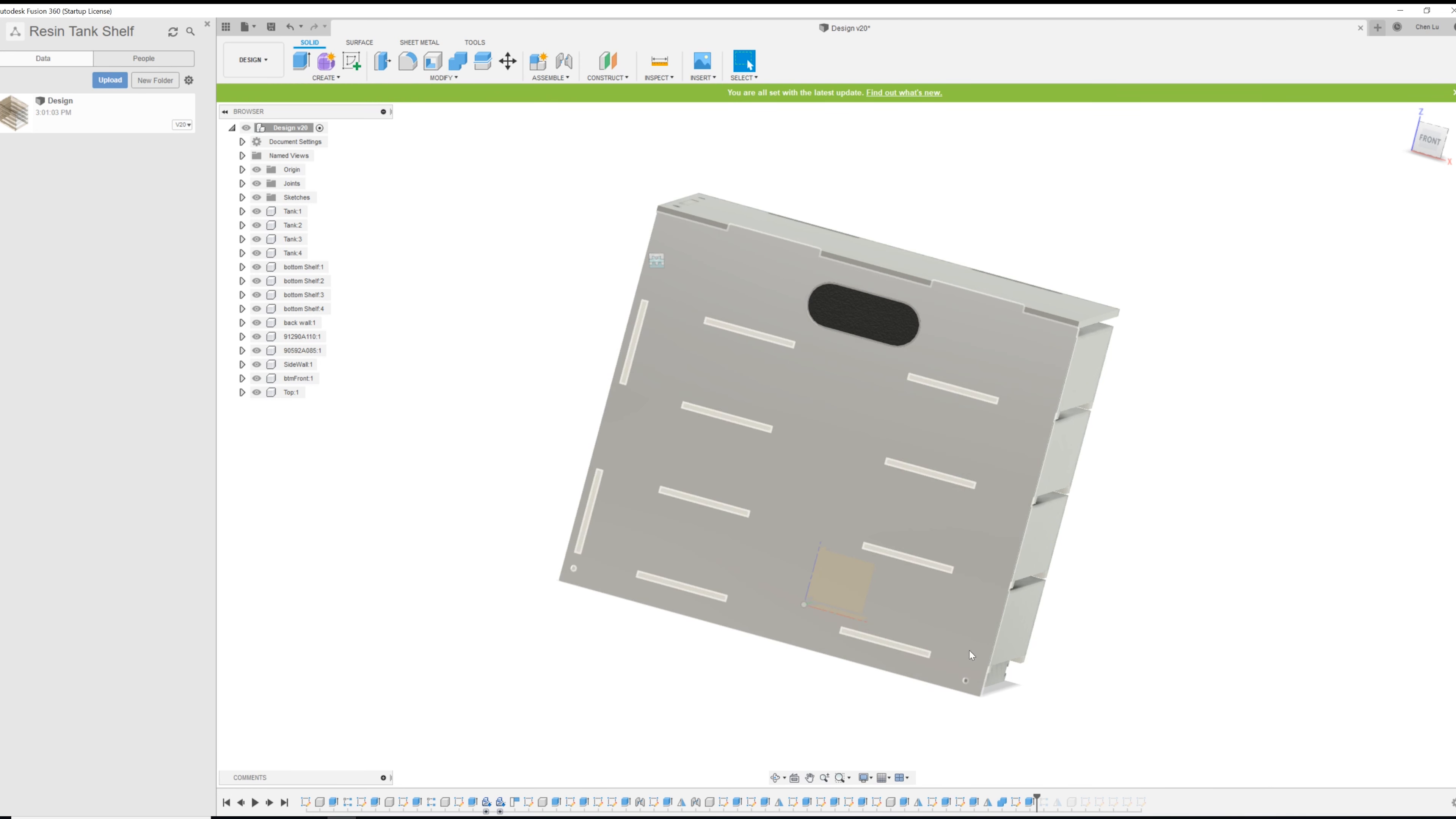
pyautogui.keyDown('shift'); pyautogui.moveTo(967, 651); pyautogui.dragTo(991, 389, button='middle'); pyautogui.keyUp('shift')
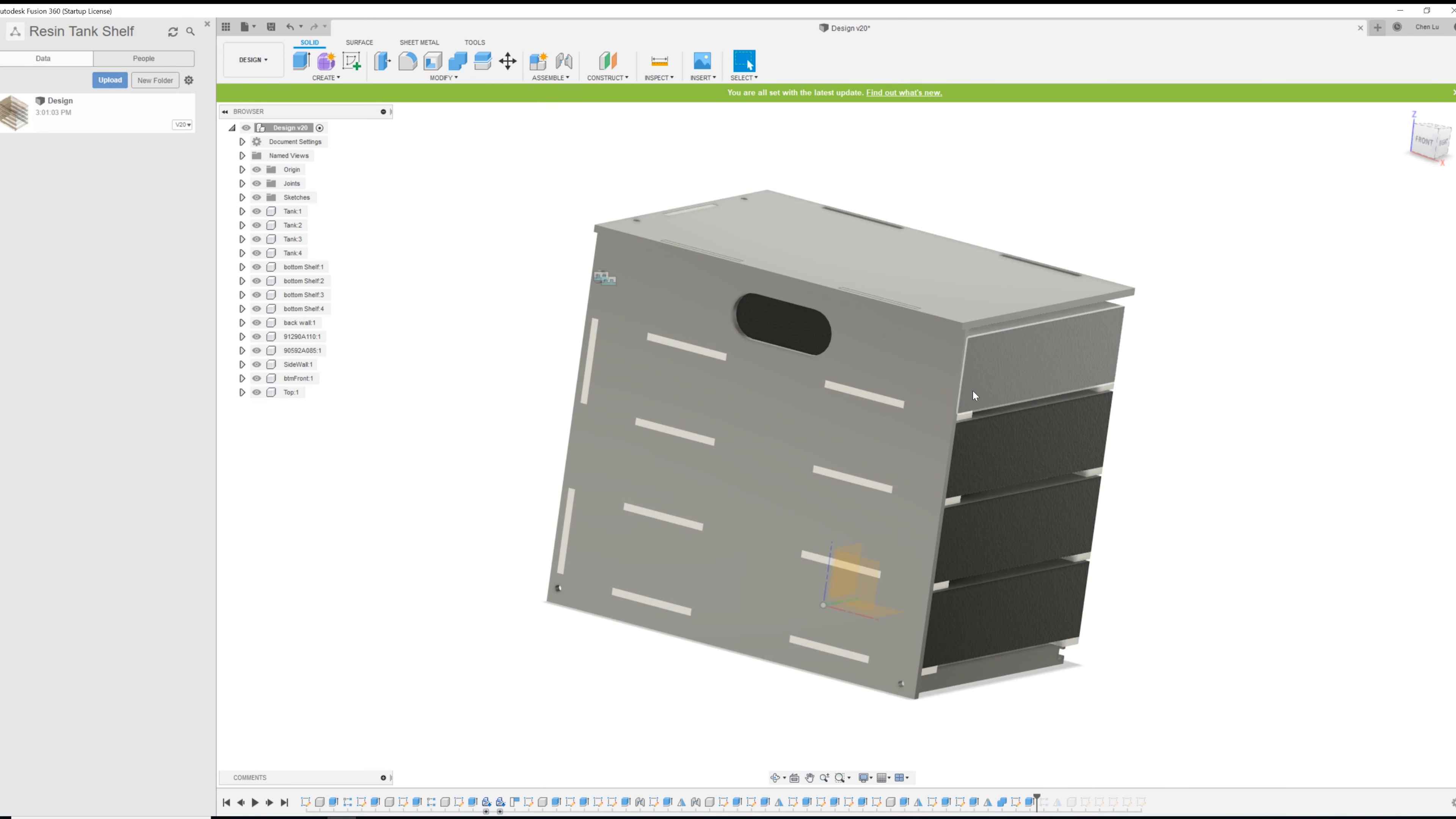
pyautogui.moveTo(818, 408)
pyautogui.keyDown('shift'); pyautogui.mouseDown(button='middle')
pyautogui.moveTo(845, 403)
pyautogui.moveTo(825, 397)
pyautogui.mouseUp(button='middle'); pyautogui.keyUp('shift')
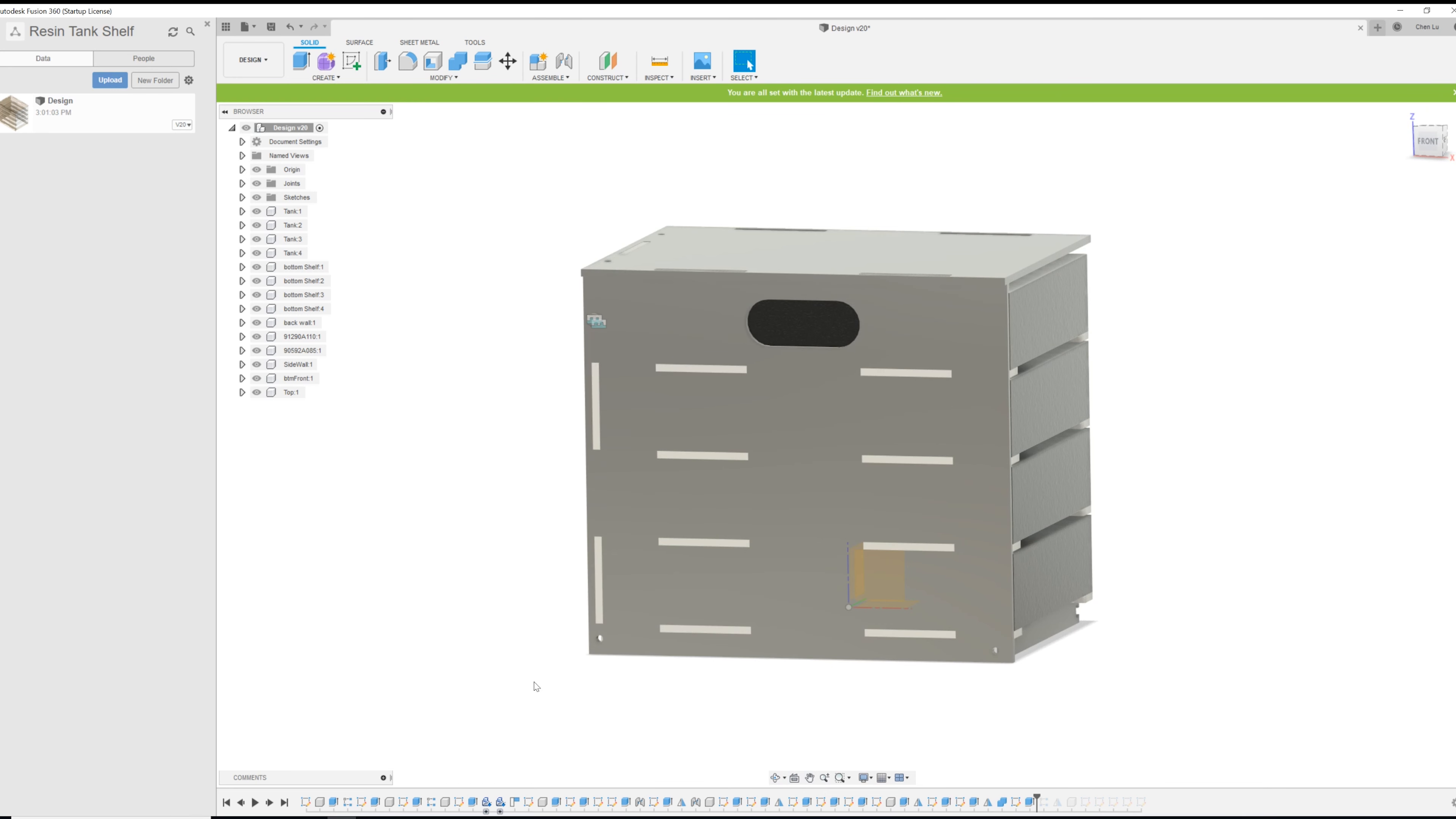
# - Replay the pattern of handle cutouts down the side wall and the mirroring of that wall to the opposite side
pyautogui.click(270, 803)
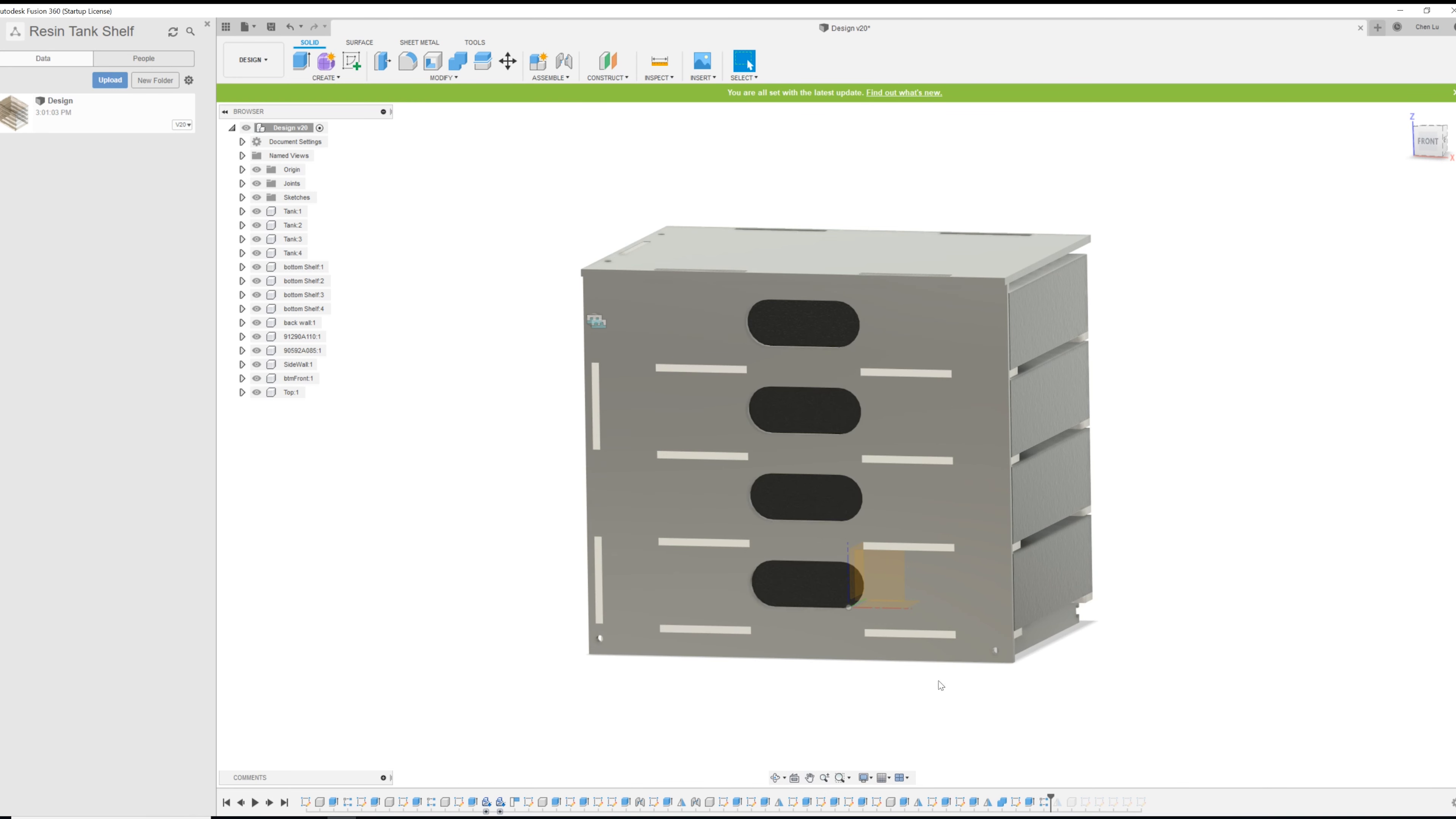
pyautogui.keyDown('shift'); pyautogui.moveTo(941, 685); pyautogui.dragTo(981, 627, button='middle'); pyautogui.keyUp('shift')
pyautogui.keyDown('shift'); pyautogui.moveTo(1170, 520); pyautogui.dragTo(1060, 574, button='middle'); pyautogui.keyUp('shift')
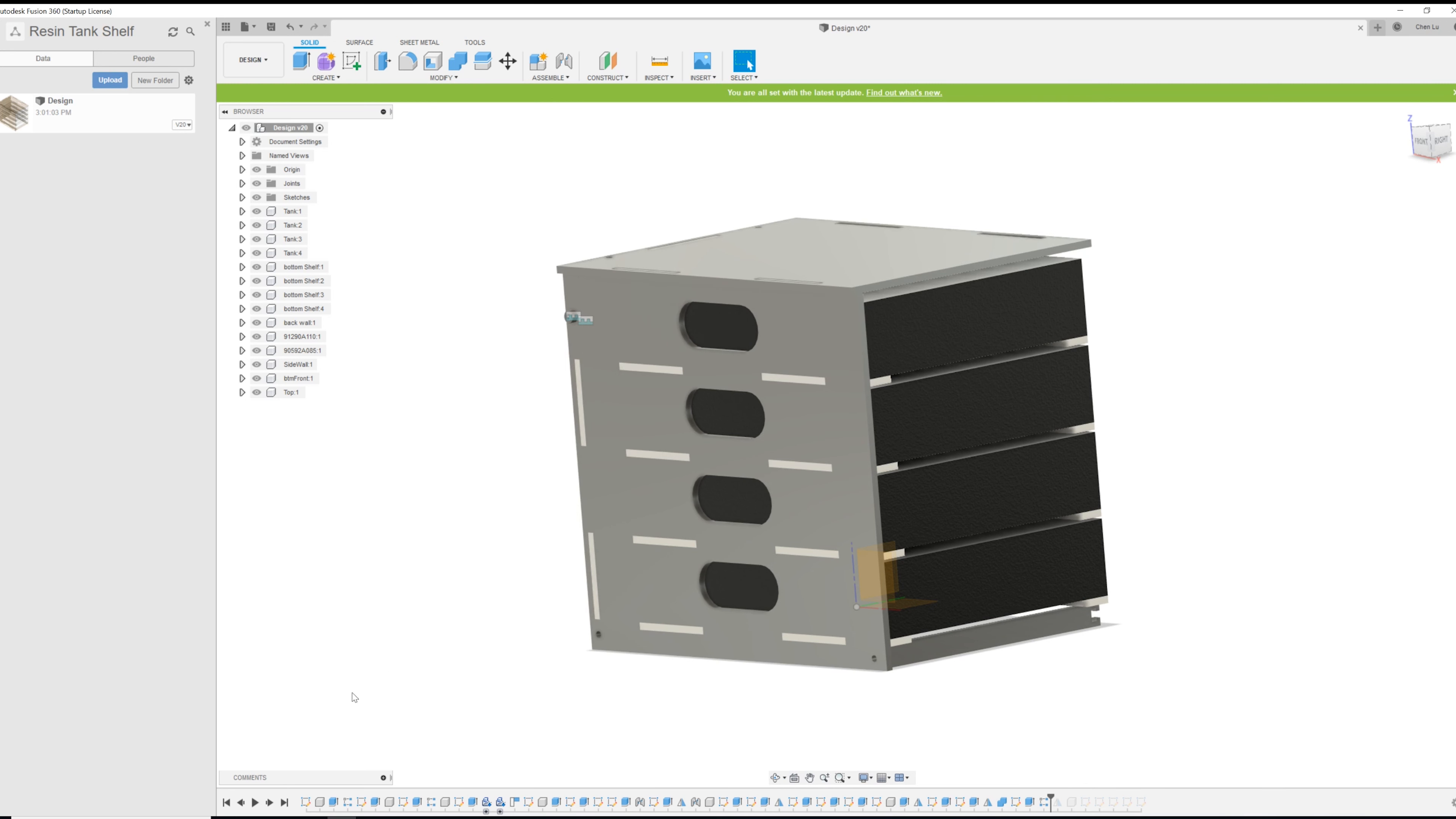
pyautogui.click(269, 802)
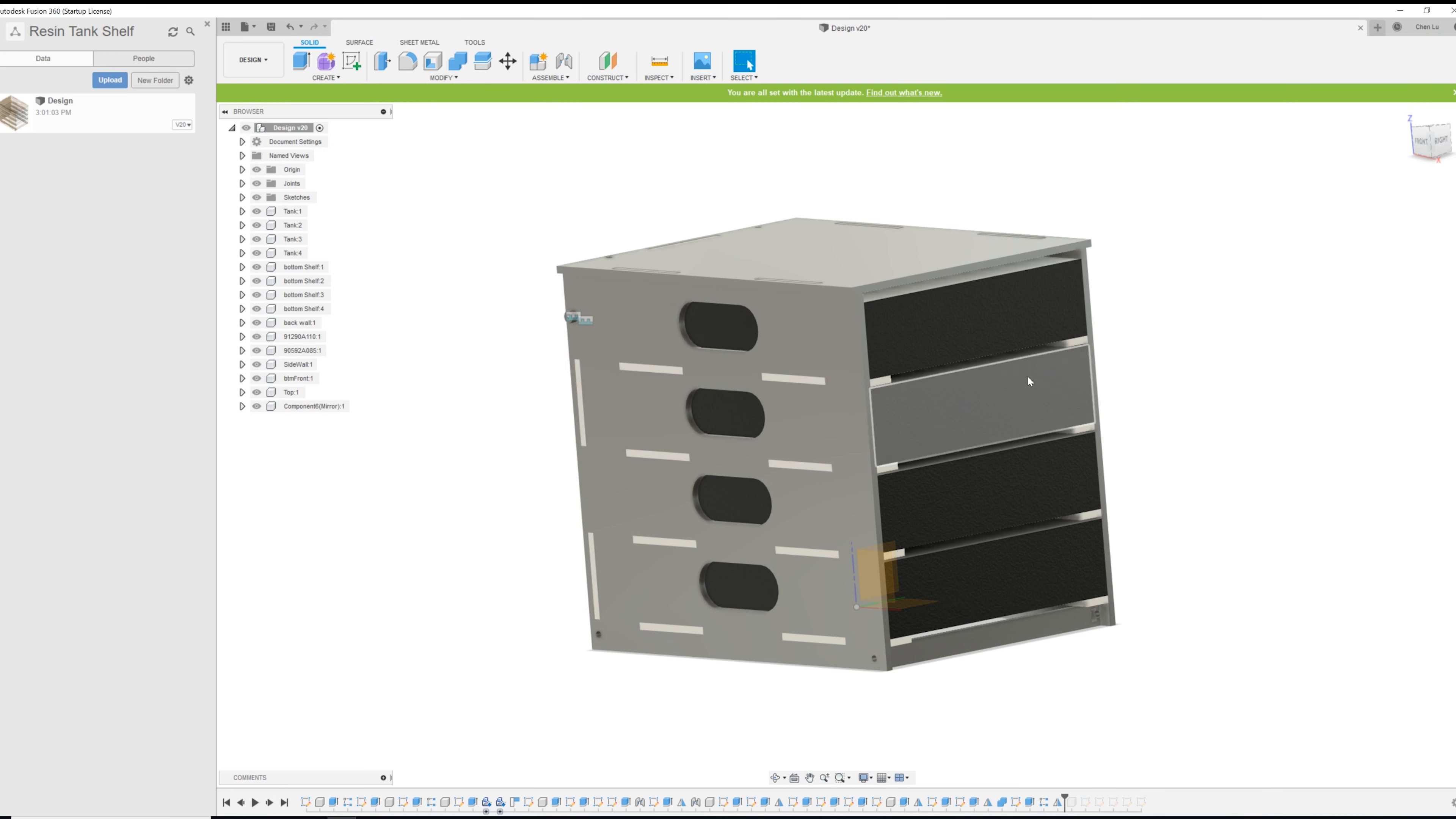
pyautogui.keyDown('shift'); pyautogui.moveTo(637, 441); pyautogui.dragTo(607, 454, button='middle'); pyautogui.keyUp('shift')
# - Replay the remaining features through the ToCut component's sketches to the end of the design history
pyautogui.click(270, 803)
pyautogui.click(270, 802)
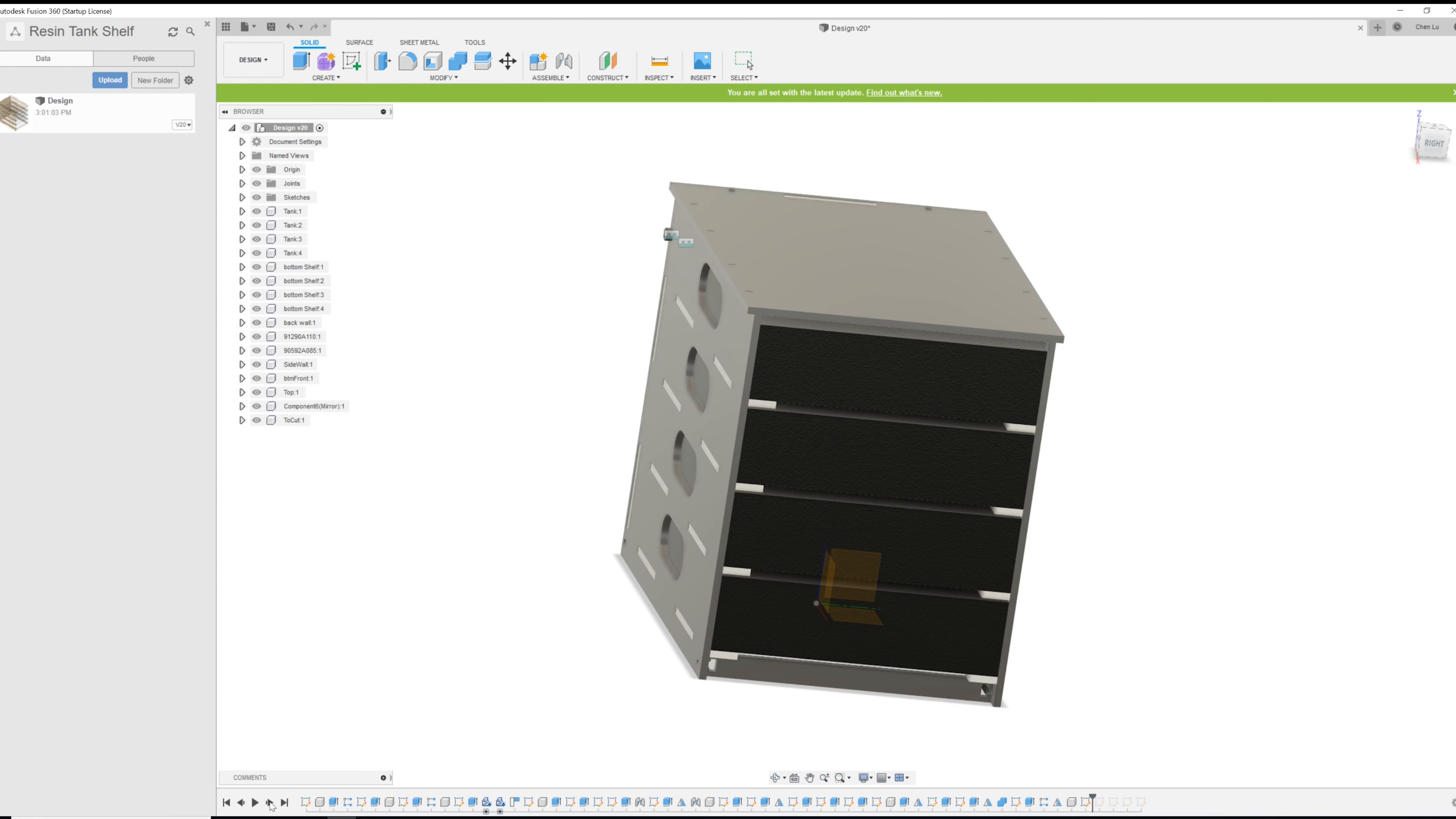
pyautogui.click(270, 802)
pyautogui.click(270, 802)
pyautogui.click(270, 802)
pyautogui.click(270, 802)
# - List the ToCut component's sketches and select the side wall's profile in Sketch1
pyautogui.click(670, 358)
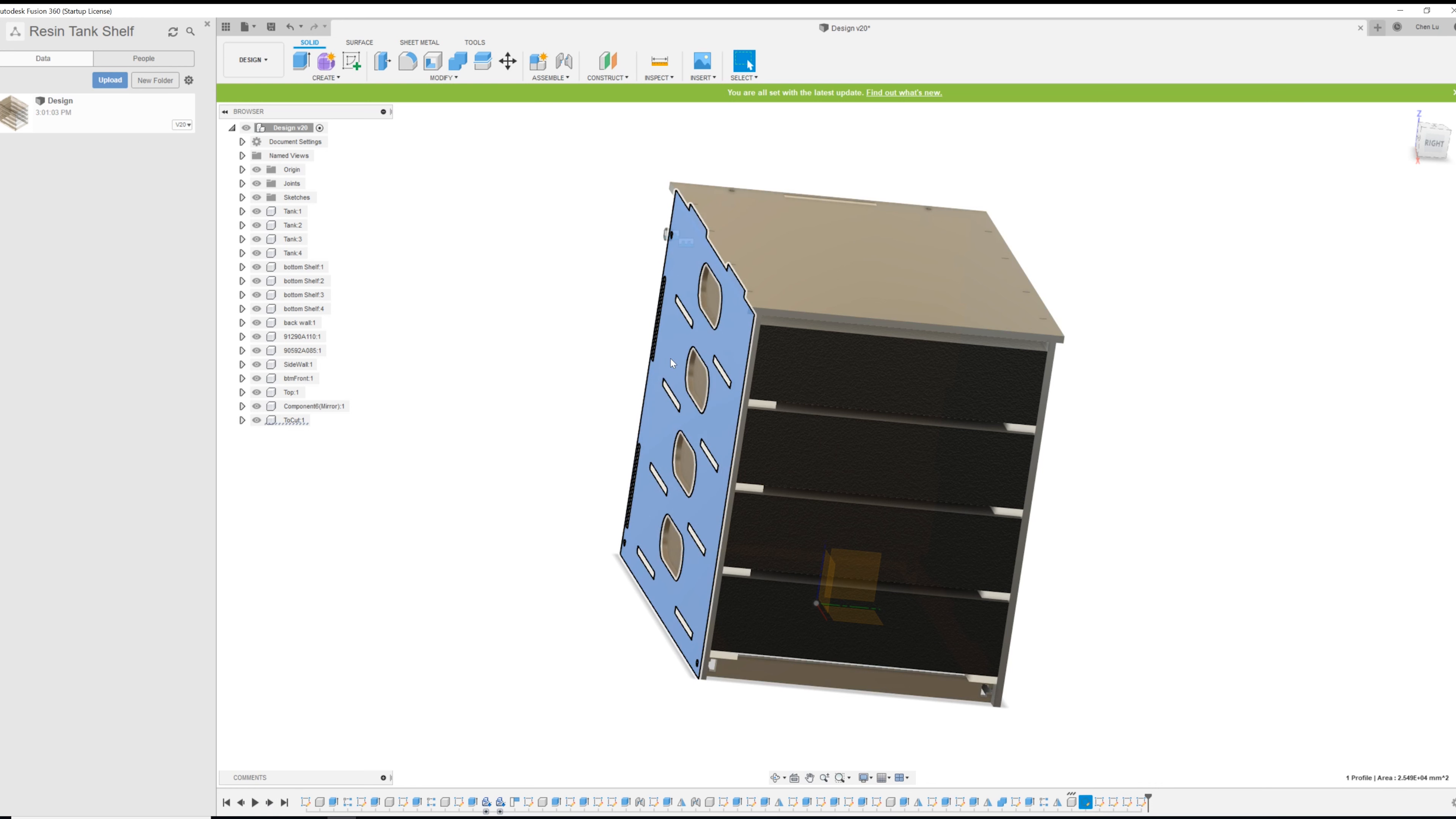
pyautogui.click(242, 420)
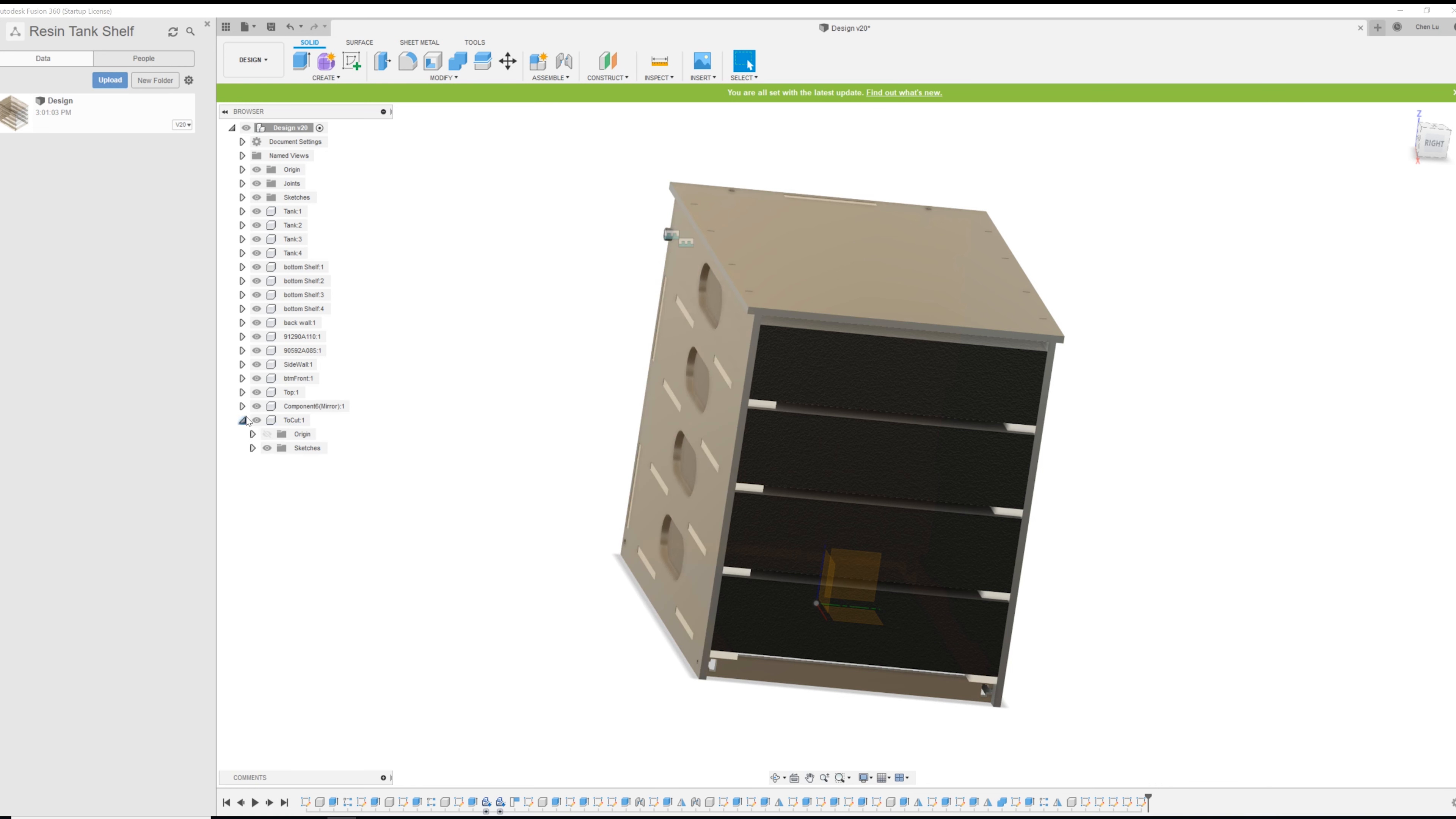
pyautogui.click(253, 448)
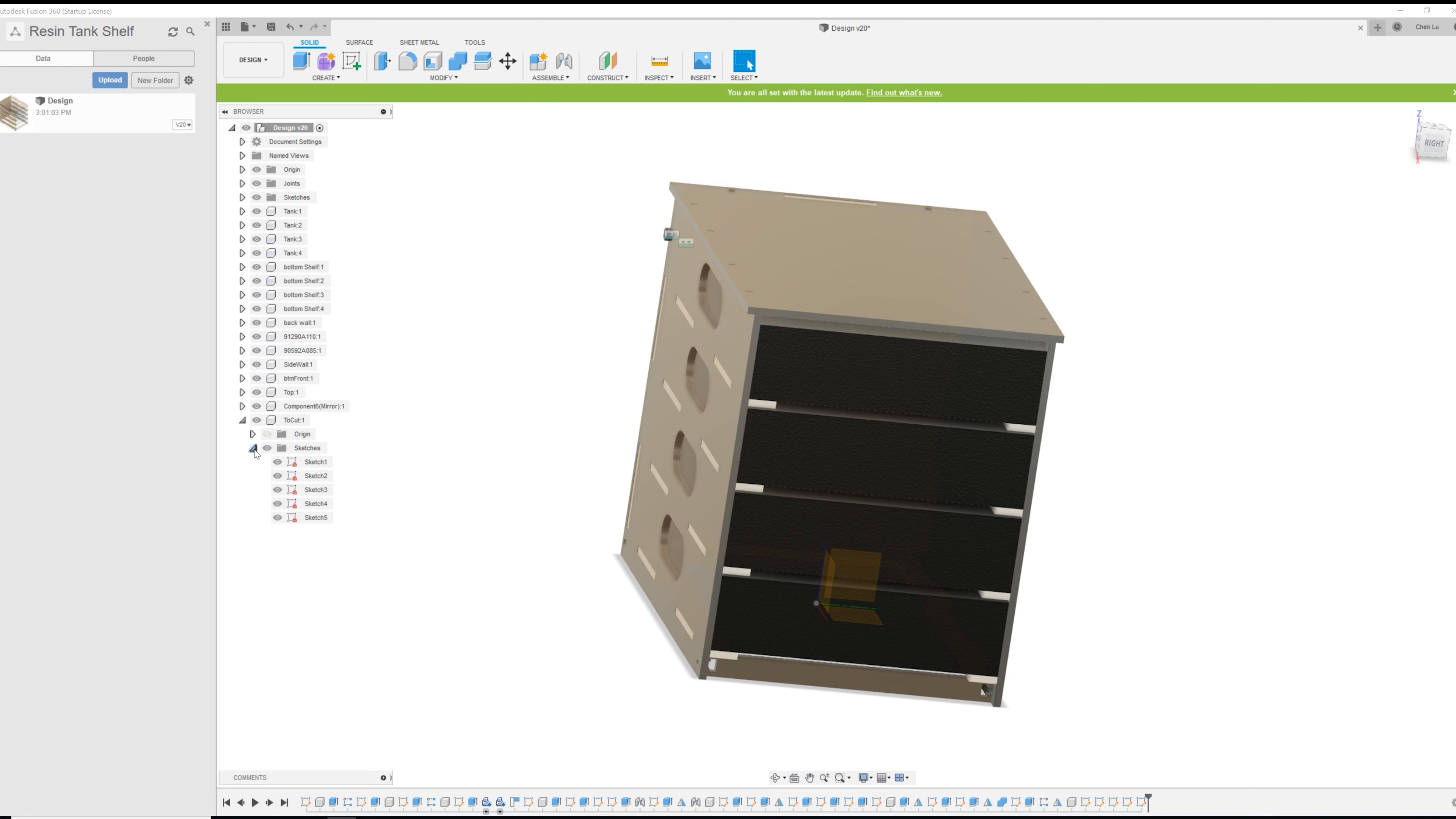
pyautogui.click(666, 363)
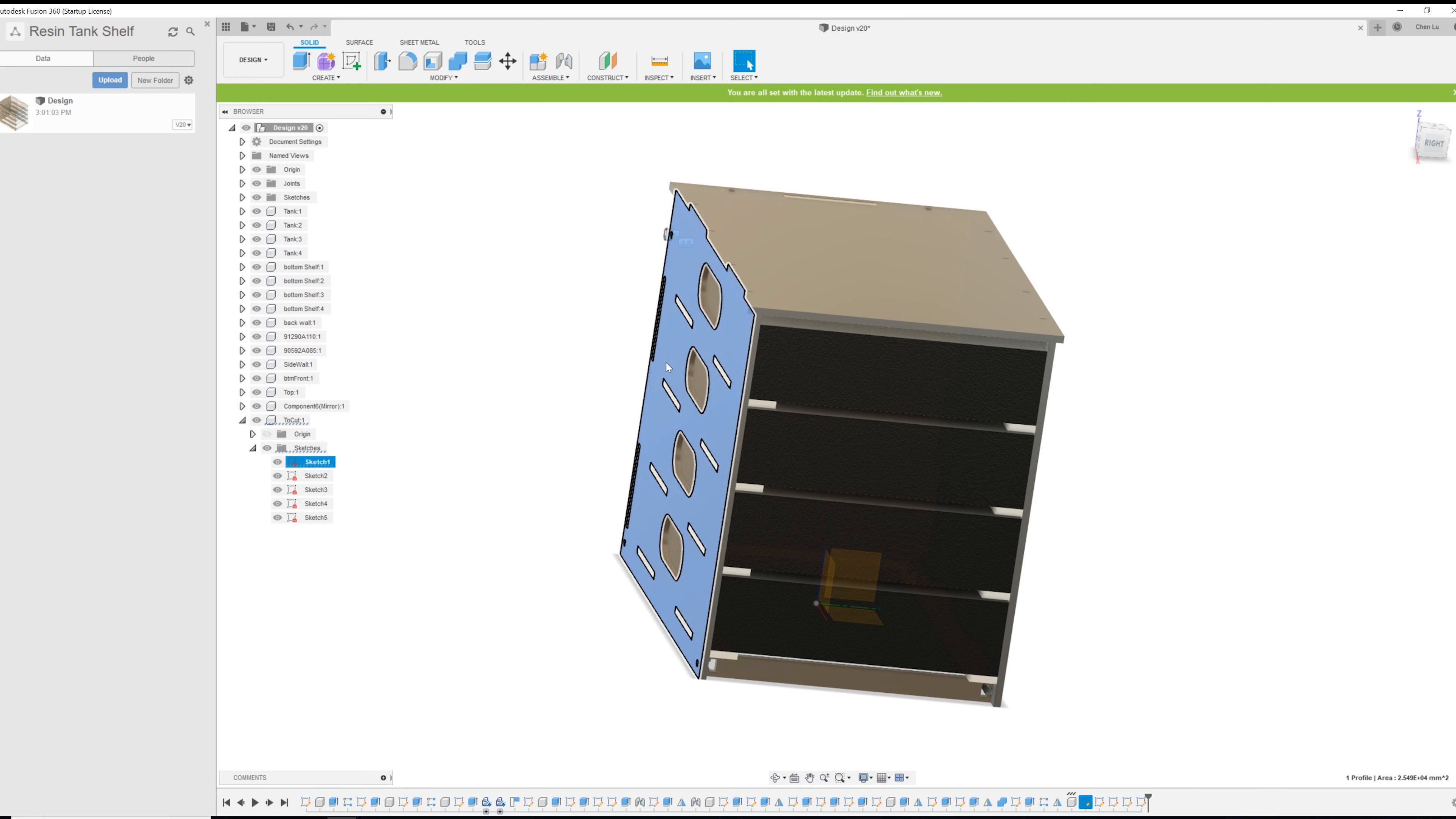